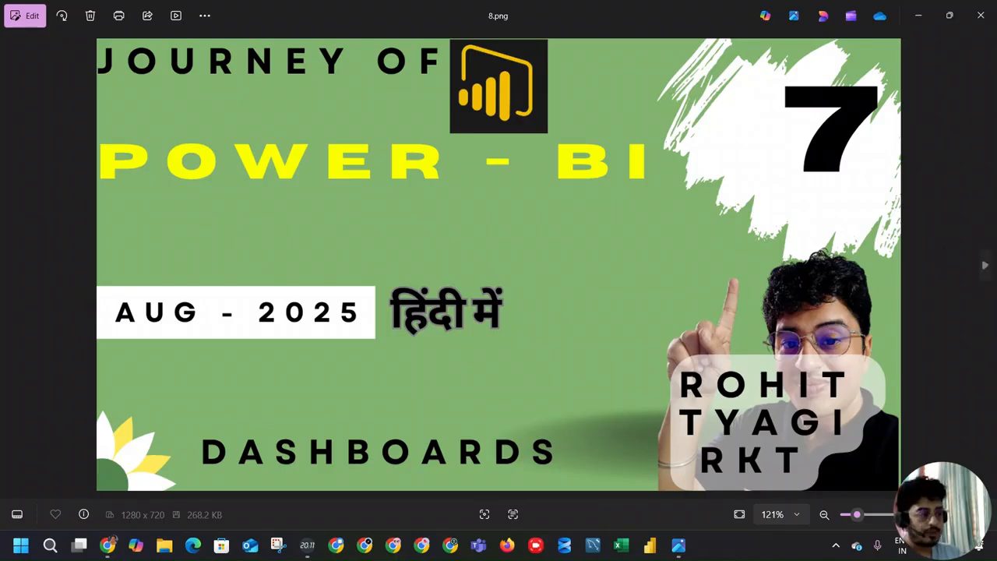
Step: Close the 8.png title image and bring up the screenshot of the SLA Compliance Overview dashboard
left_click(981, 15)
left_click(679, 545)
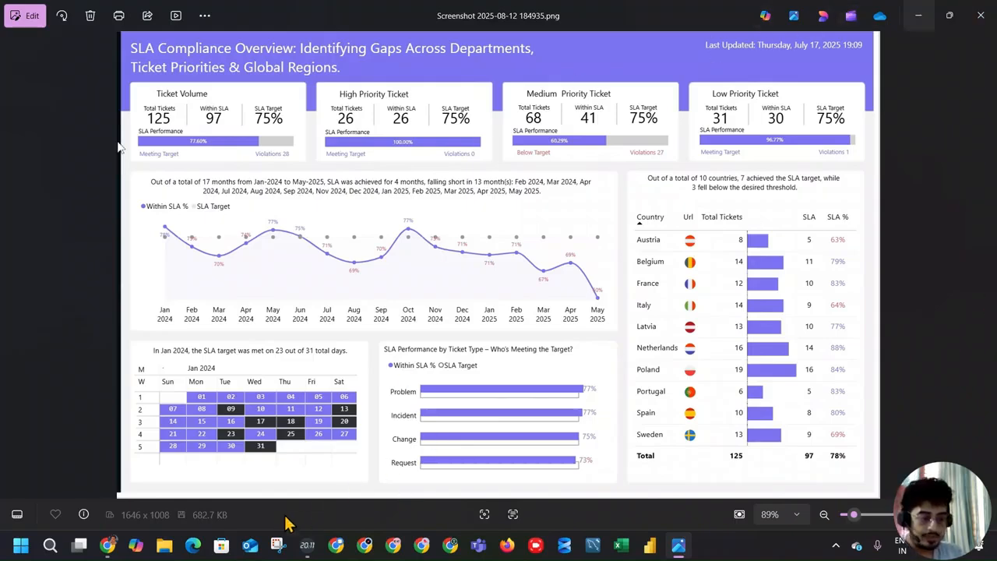
Step: Switch to Perplexity in Chrome and ask it about "Figma use in power bi"
left_click(109, 545)
left_click(480, 289)
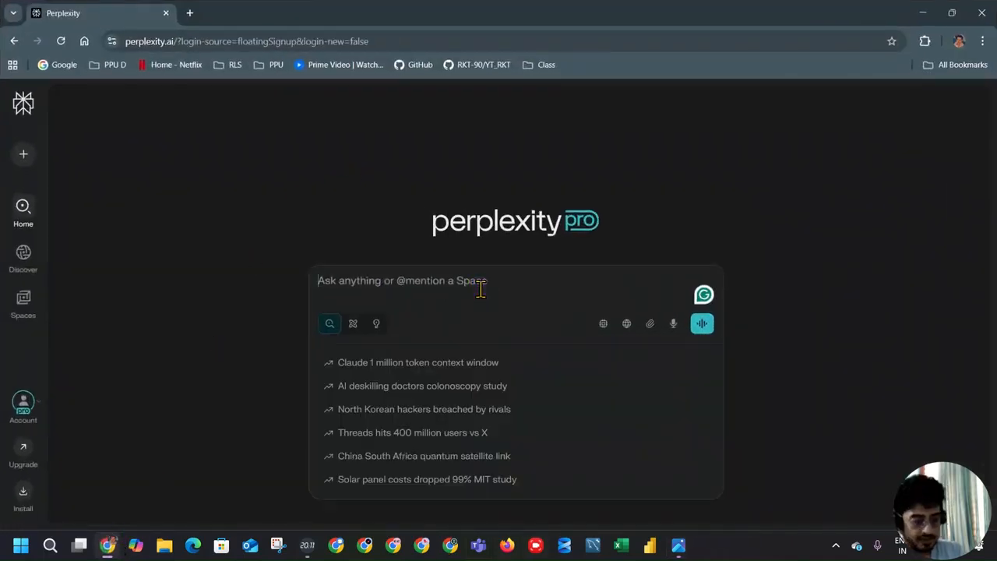
type("Figma")
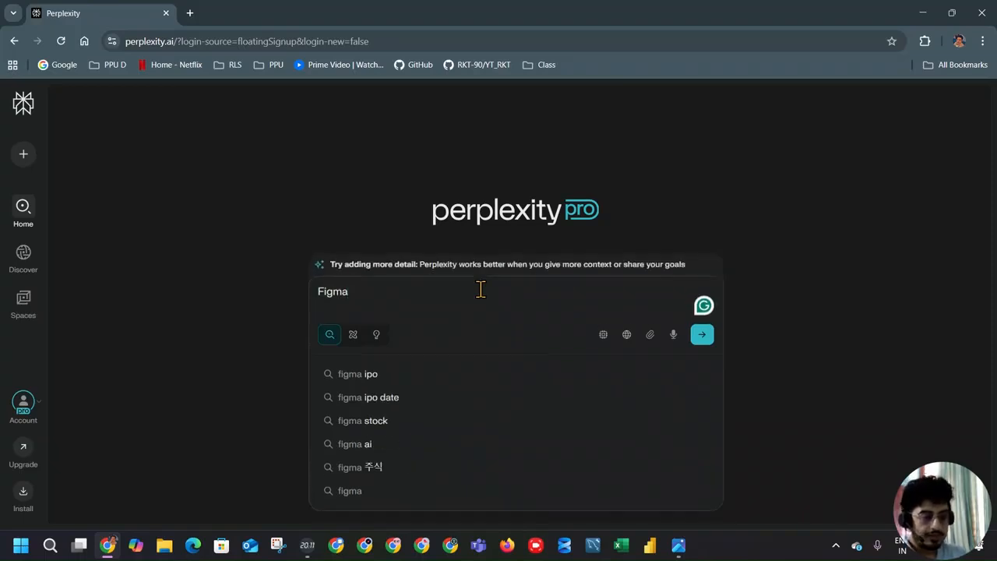
type(" us")
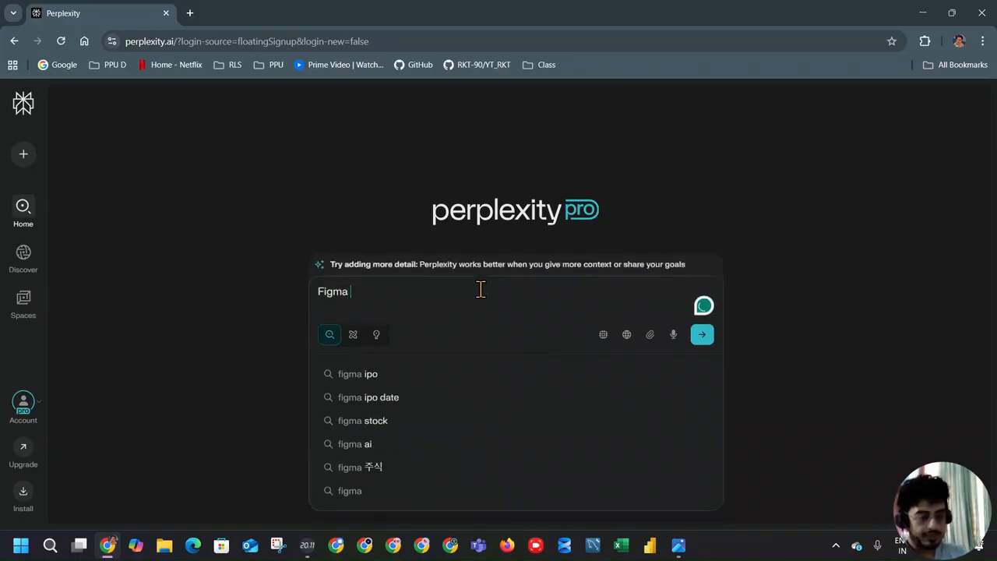
type("e ")
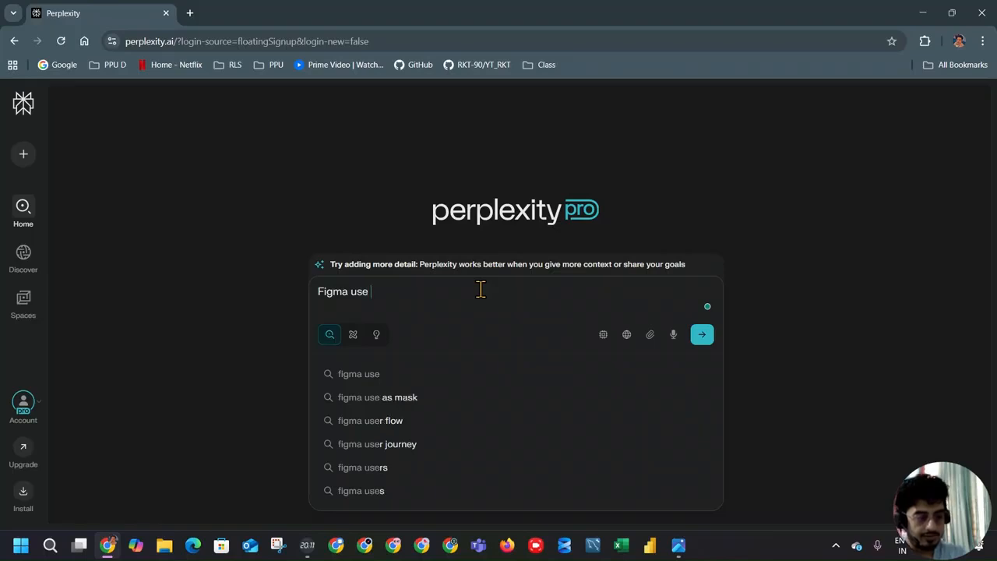
type("in power bi")
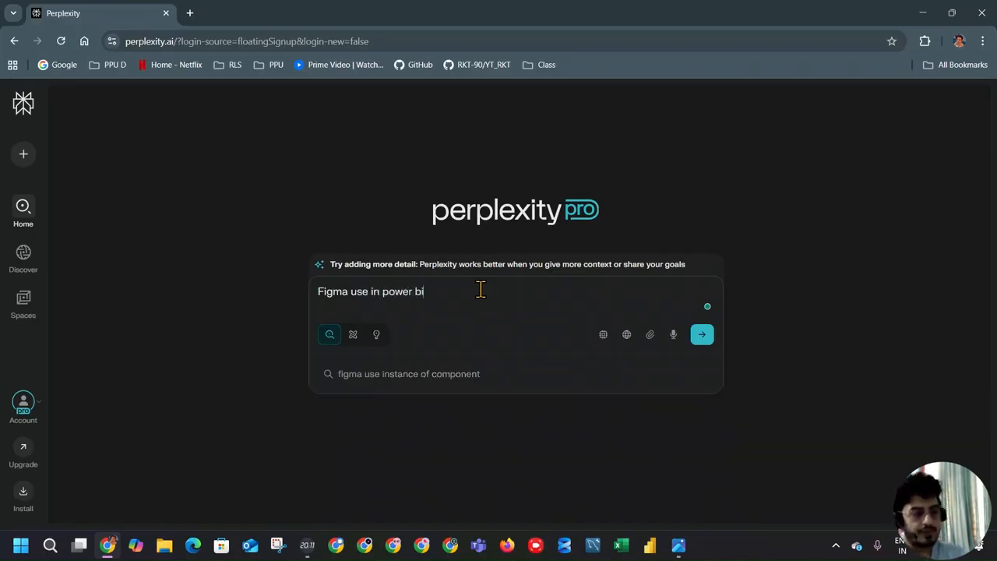
key("Return")
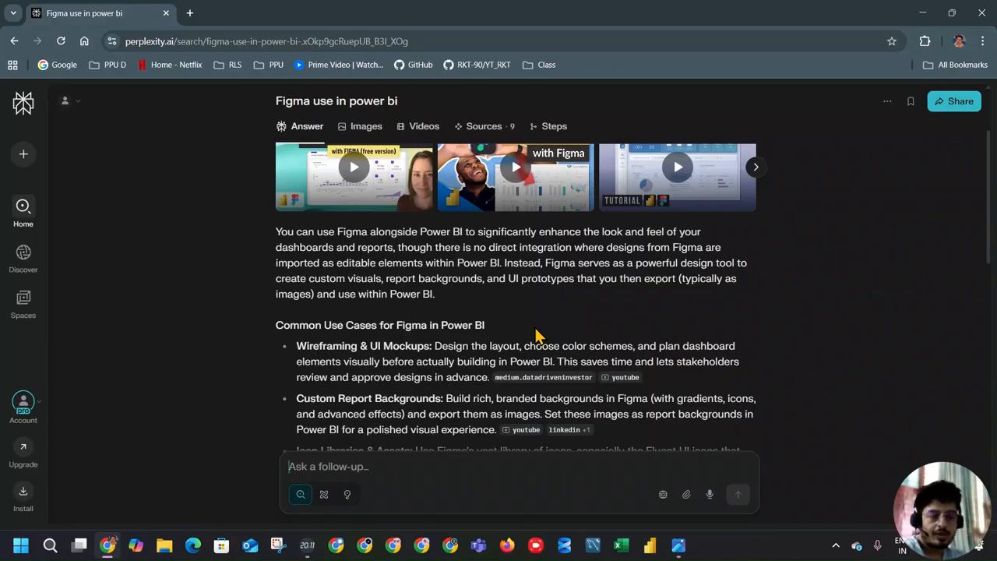
Step: Read the answer's use cases, typical workflow, key benefits and limitations of Figma for Power BI, and close the browser
scroll(536, 333, "down", 2)
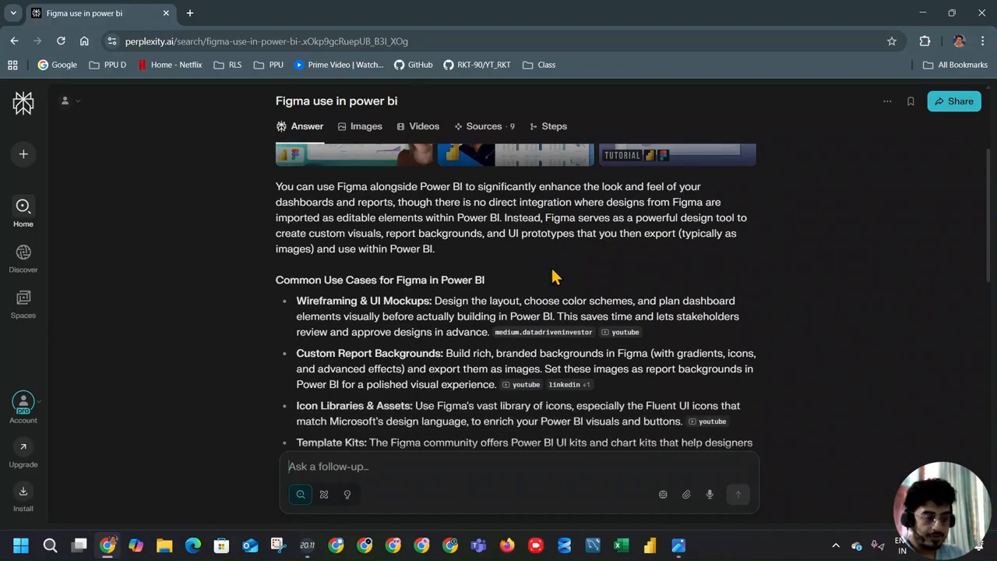
scroll(388, 247, "down", 2)
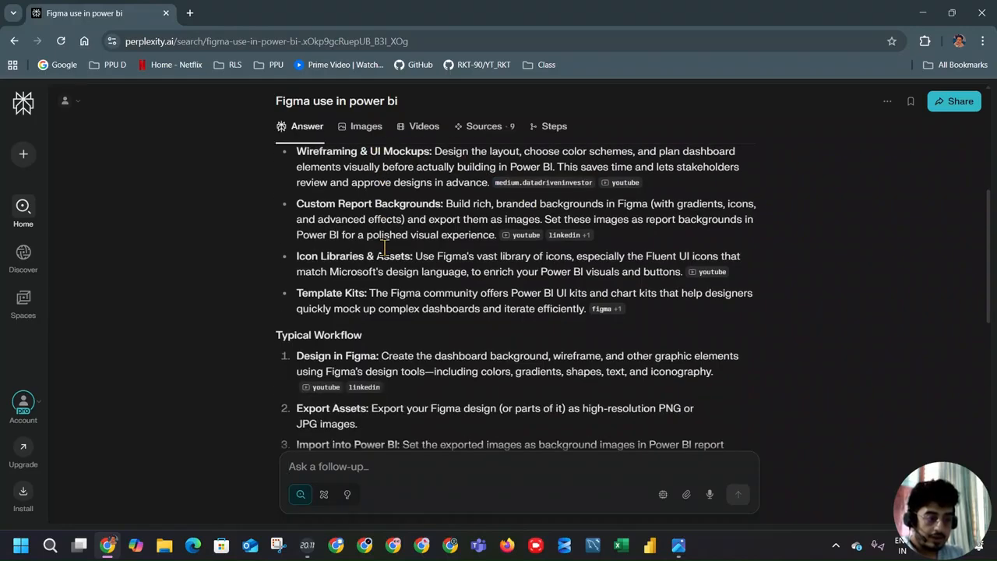
scroll(399, 294, "down", 1)
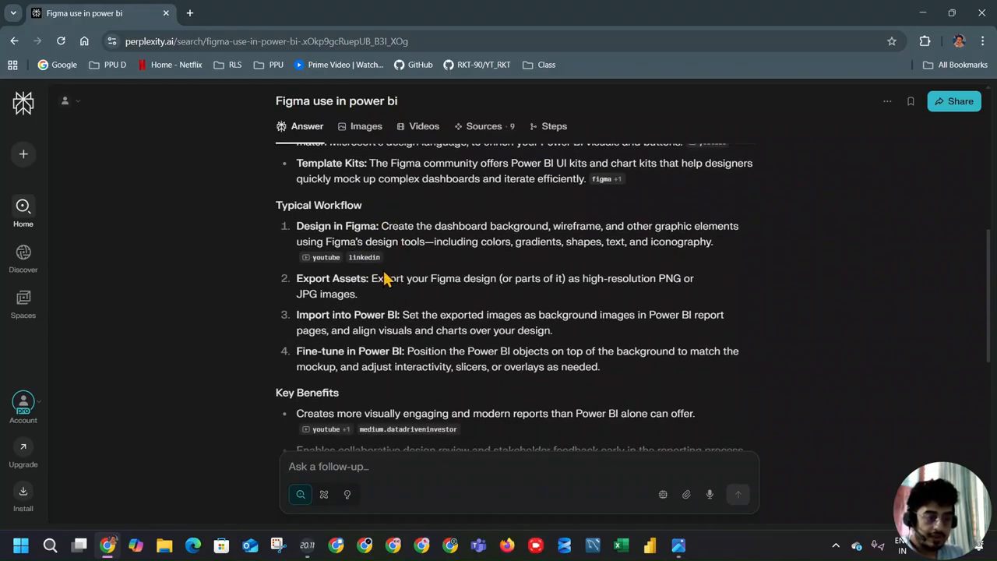
scroll(425, 295, "down", 1)
scroll(467, 266, "down", 1)
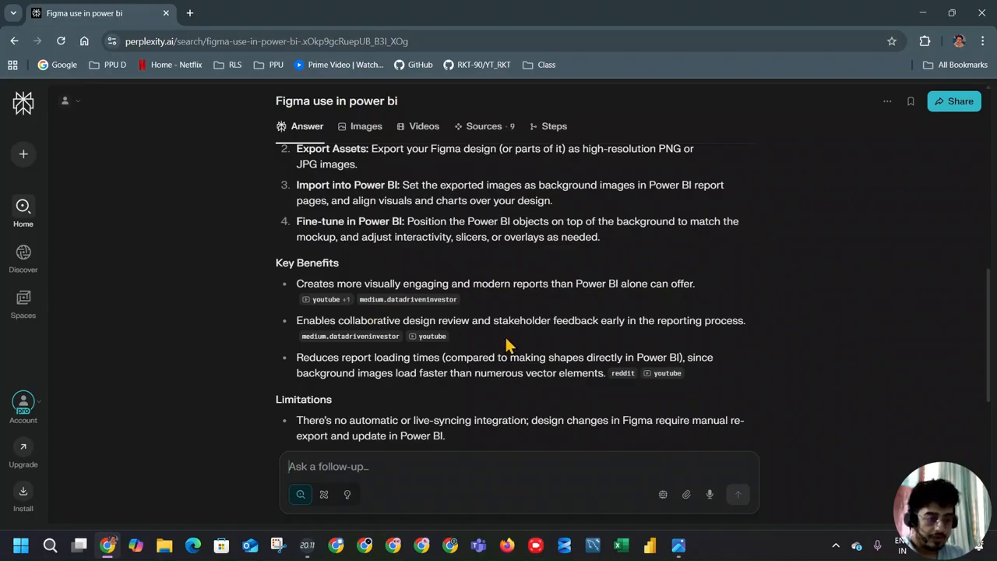
scroll(577, 339, "down", 3)
scroll(580, 327, "down", 2)
scroll(633, 179, "up", 4)
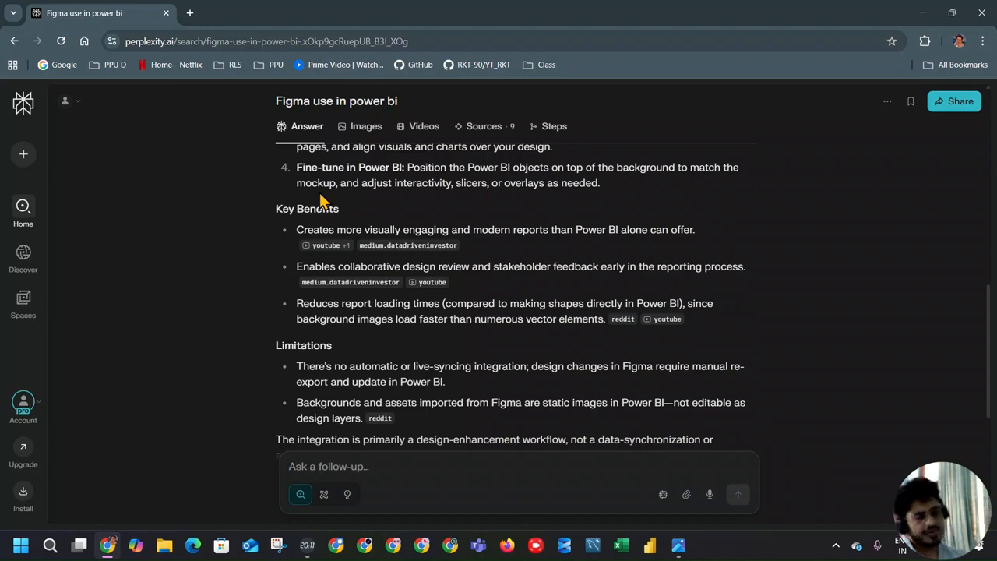
left_click(981, 13)
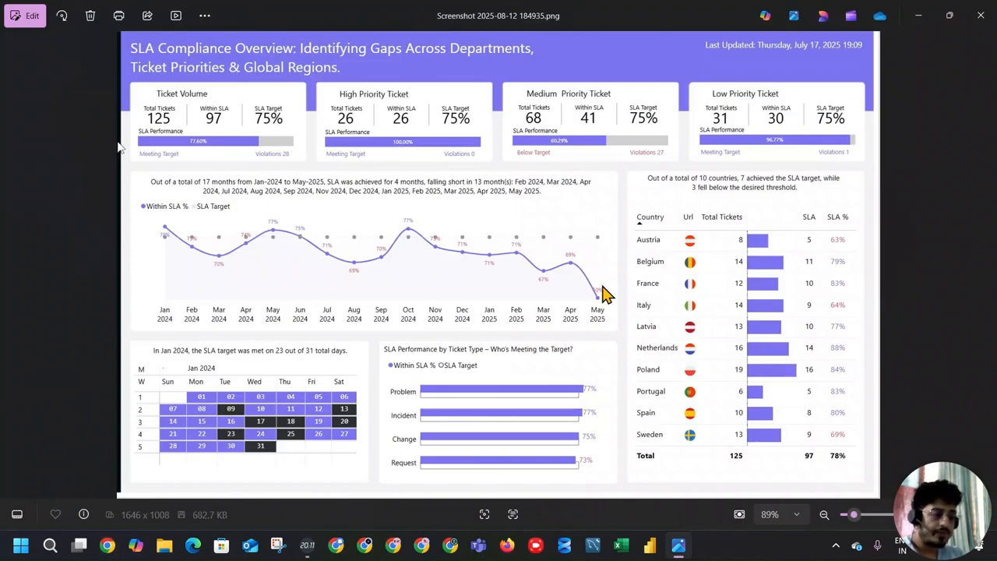
Step: Close the dashboard screenshot, open the IT Support SLA Dashboard folder inside PBI Dashboard, and preview Demo Bg 1.jpg
left_click(981, 14)
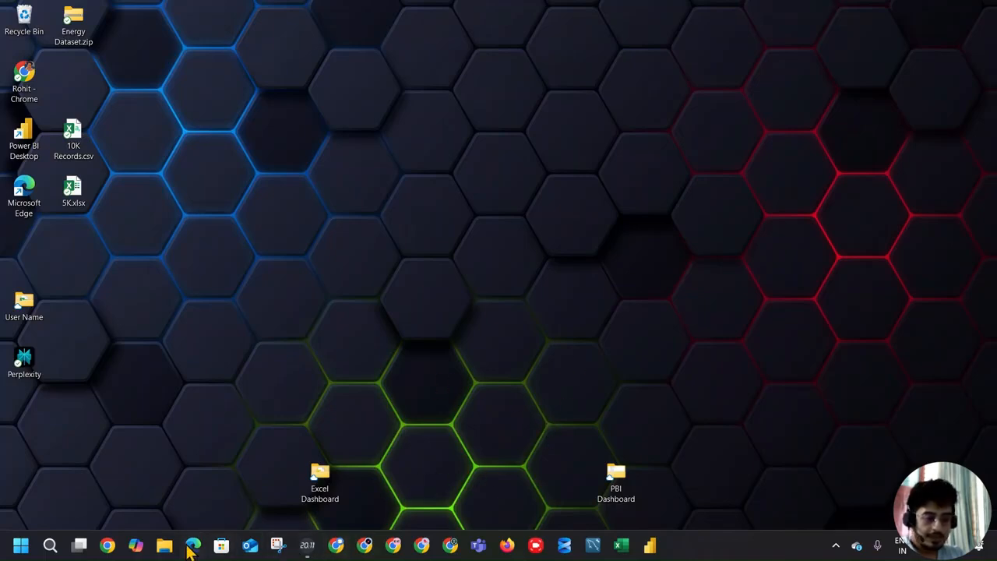
double_click(615, 476)
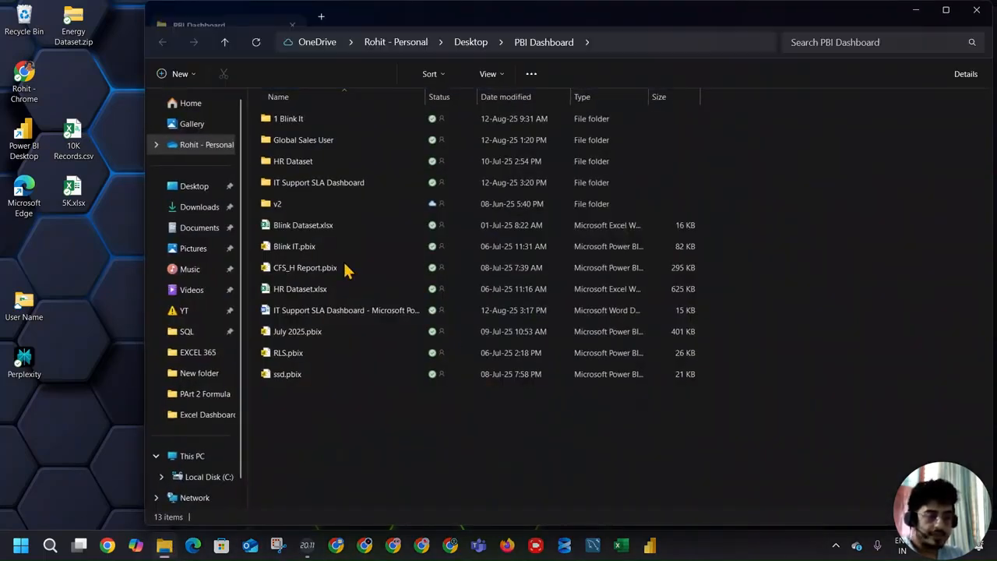
double_click(319, 182)
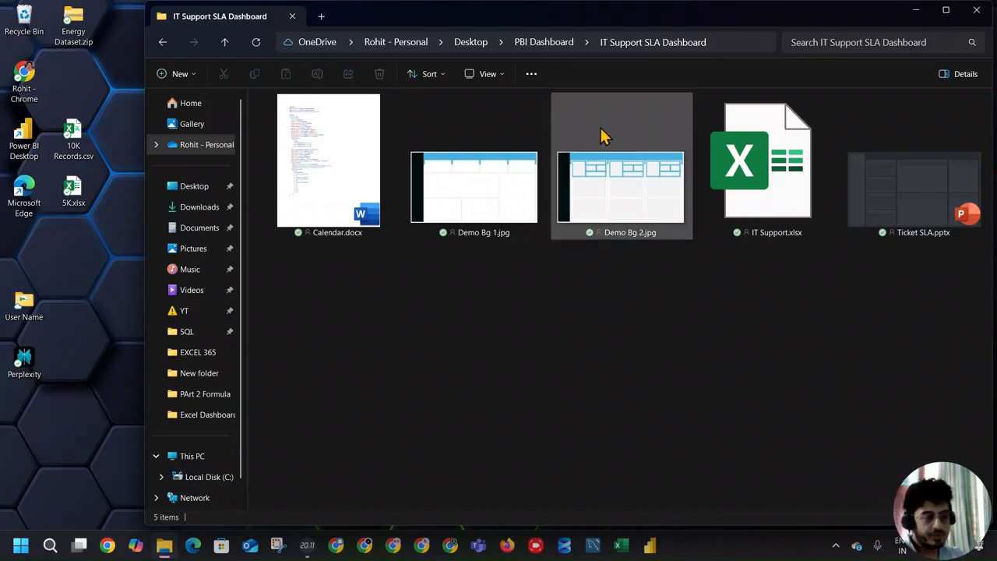
double_click(452, 151)
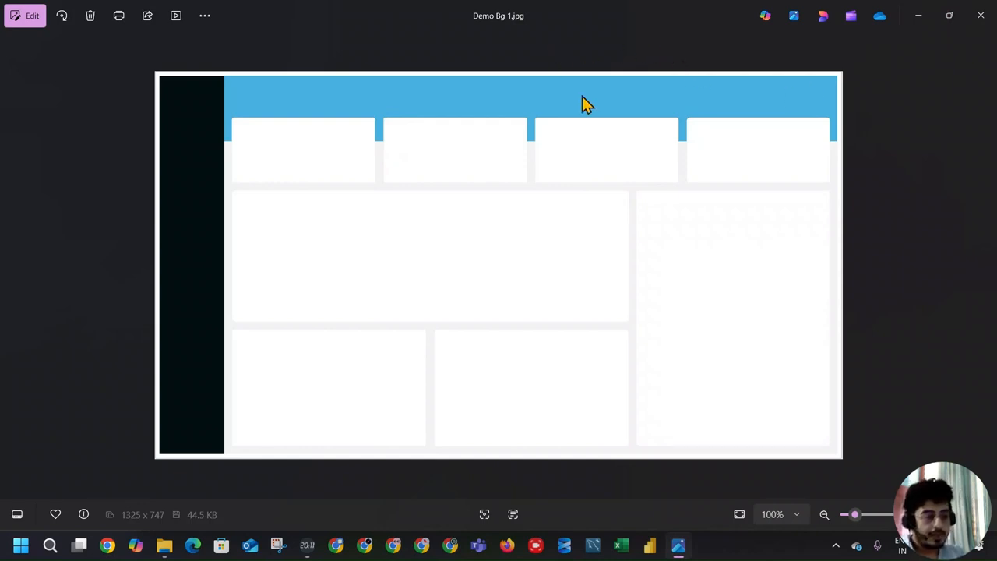
left_click(981, 15)
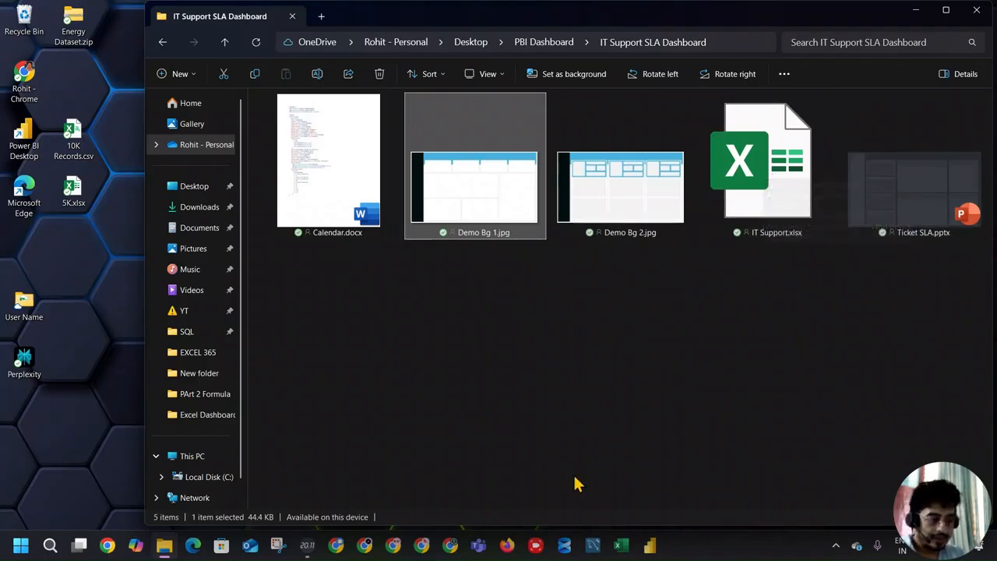
Step: Copy the IT Support SLA Dashboard folder path and start a blank report in Power BI Desktop
left_click(752, 41)
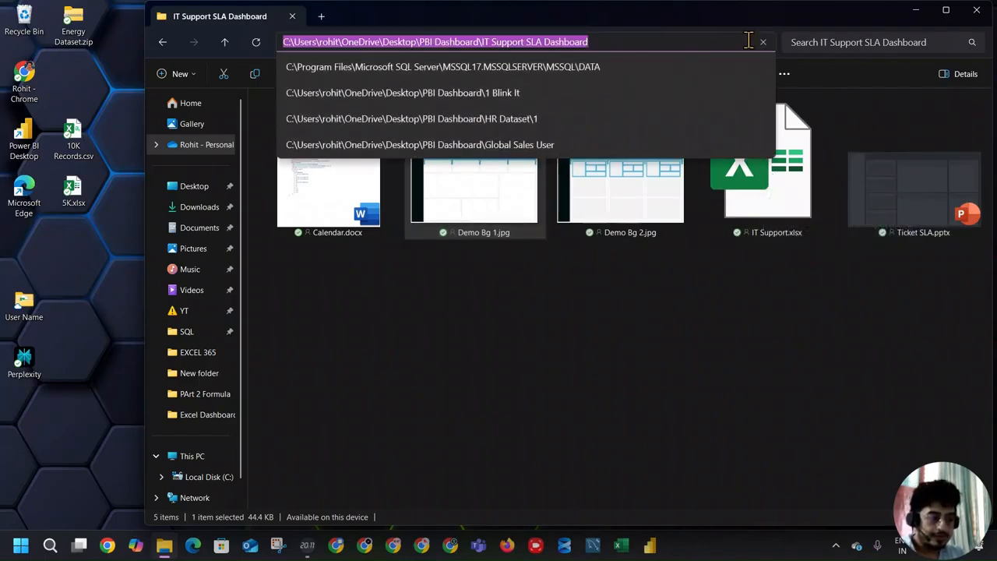
left_click(650, 546)
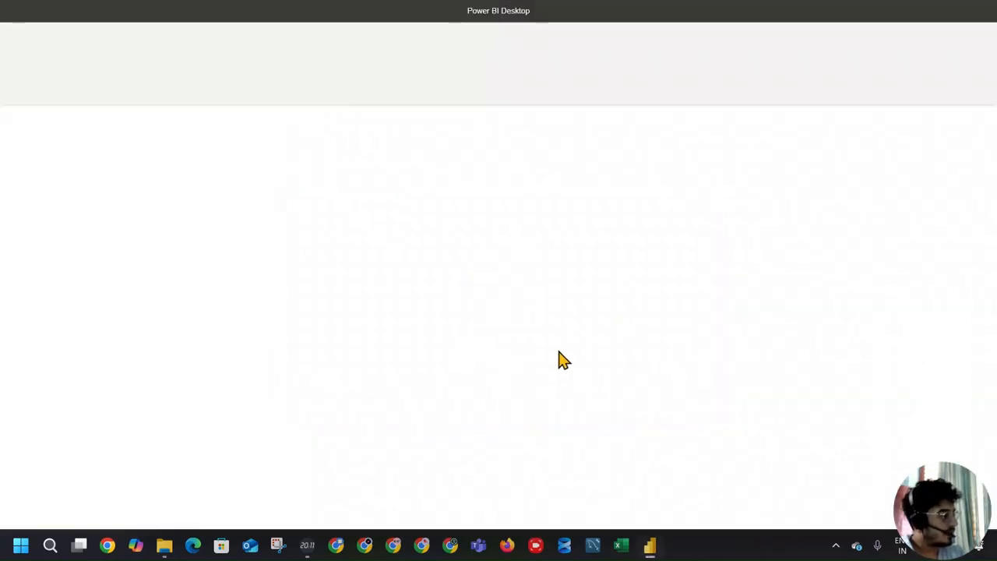
left_click(209, 165)
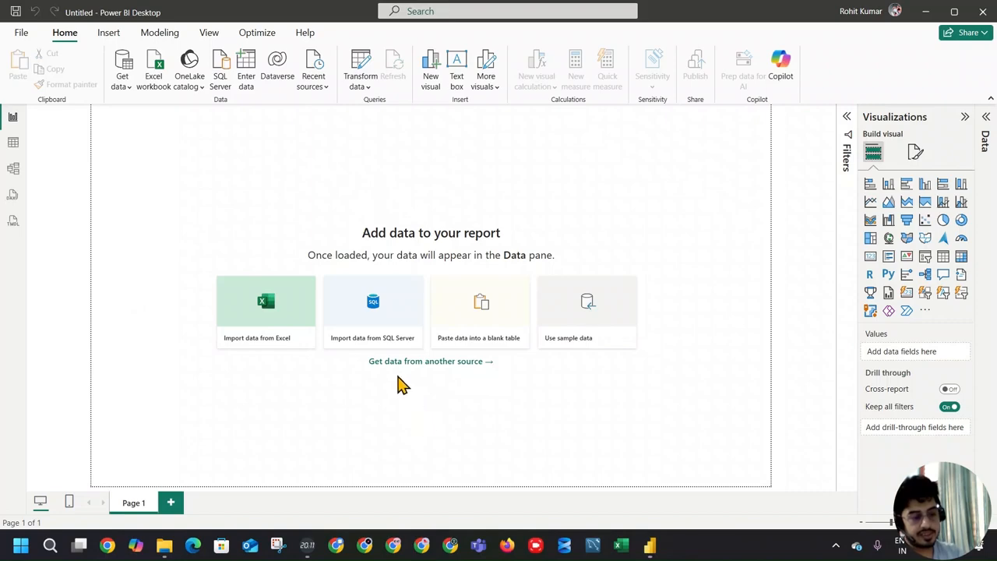
Step: Open Microsoft Copilot in a maximized window and ask it about "SLA"
key("super+c")
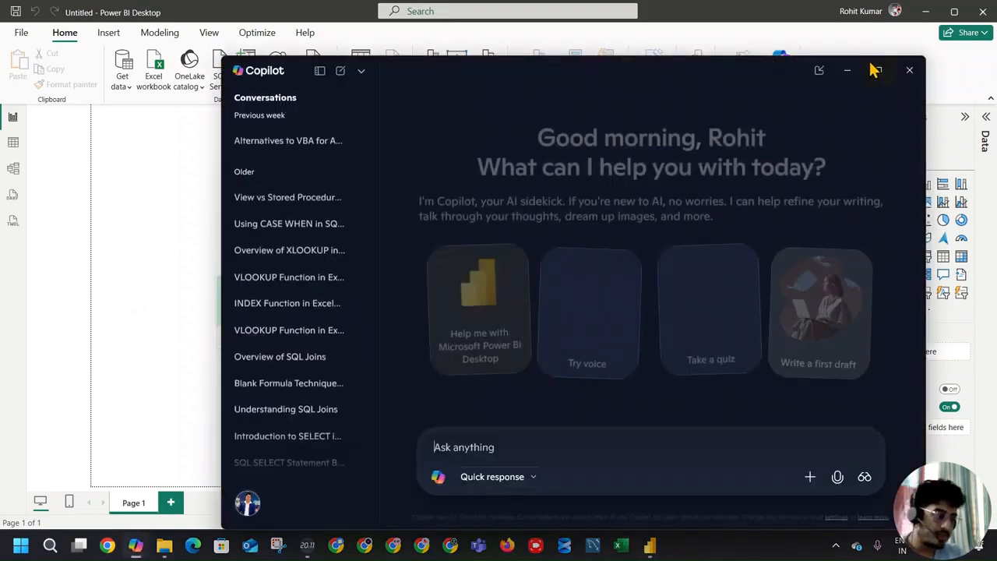
left_click(878, 70)
left_click(409, 442)
type("SLA")
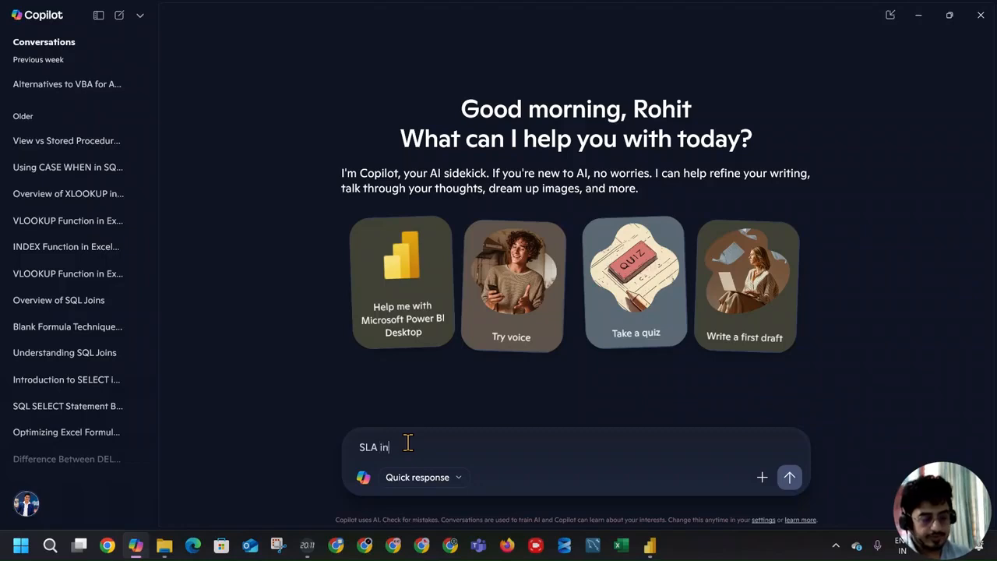
key("Return")
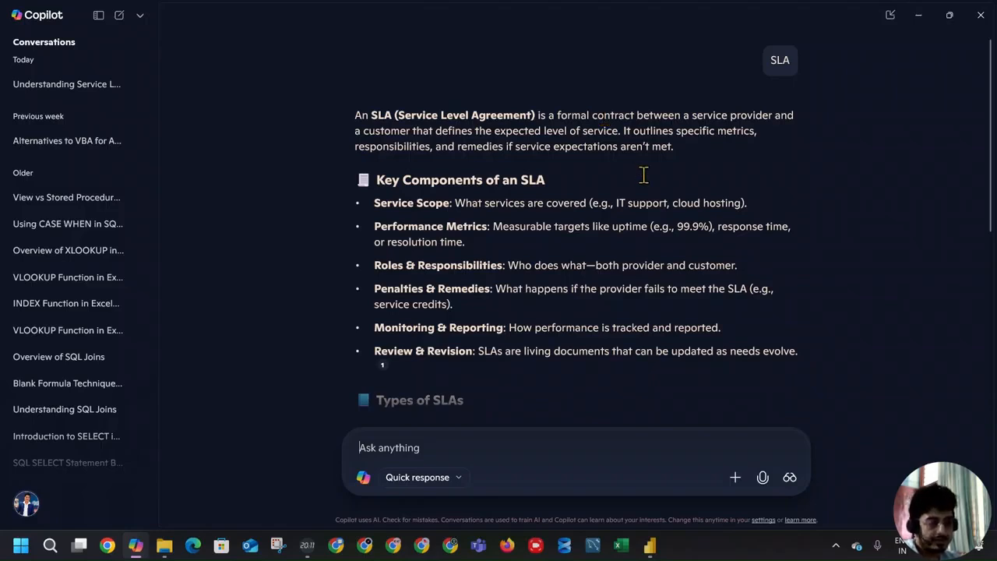
Step: Review the SLA key components, types and example in Copilot's answer, and return to the blank Power BI report
left_click_drag(374, 203, 485, 204)
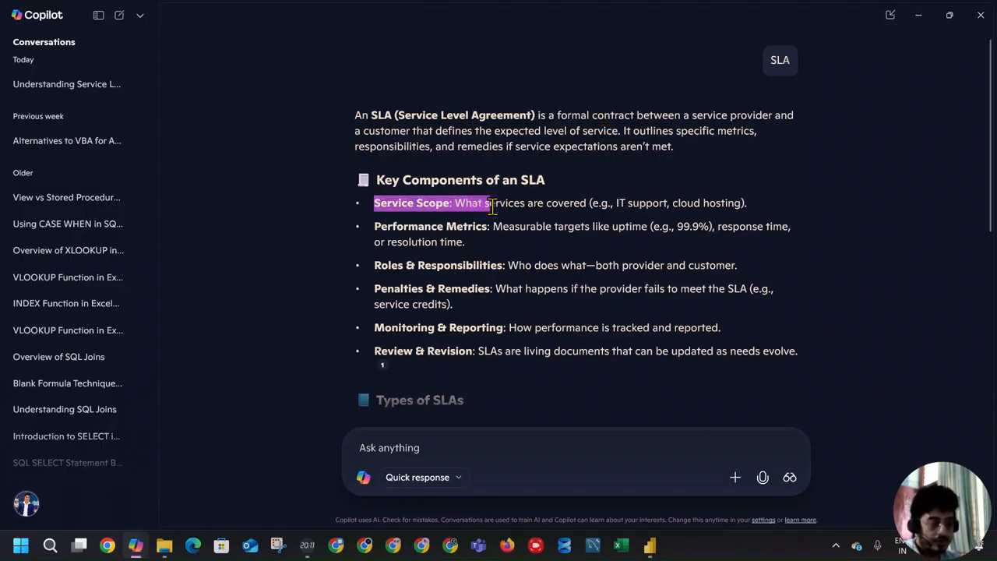
left_click_drag(381, 226, 490, 227)
left_click_drag(398, 265, 505, 265)
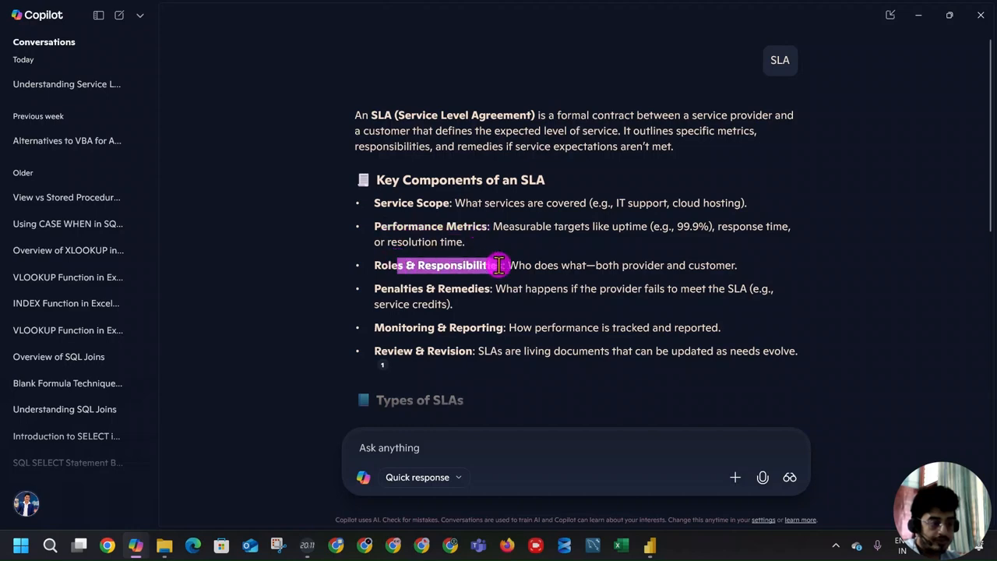
scroll(566, 265, "down", 3)
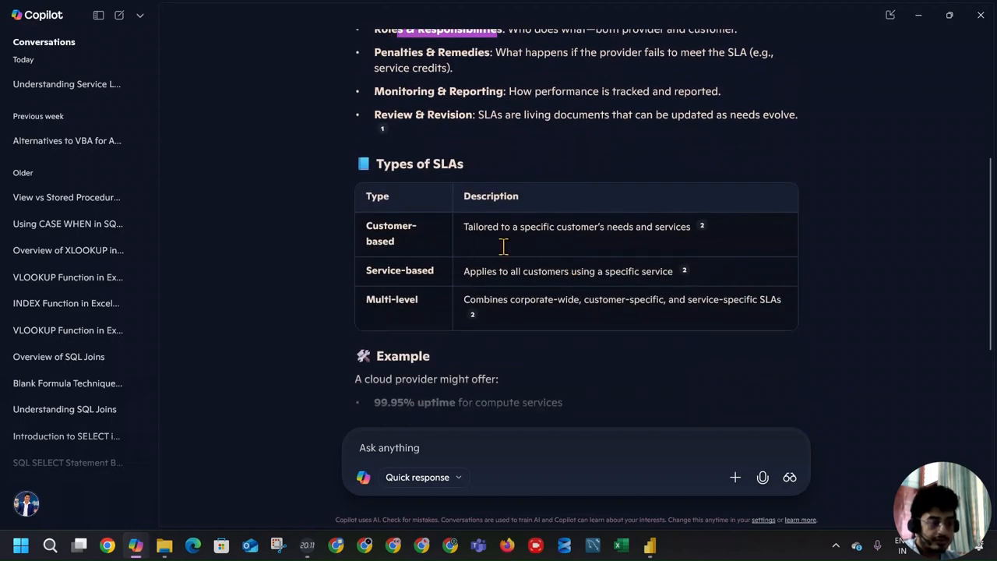
scroll(503, 246, "down", 2)
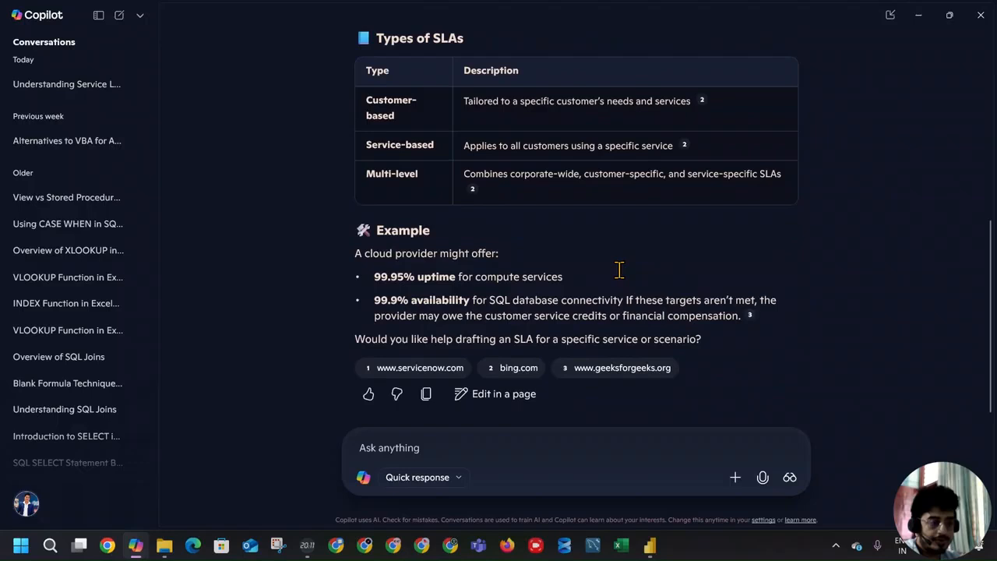
left_click(920, 16)
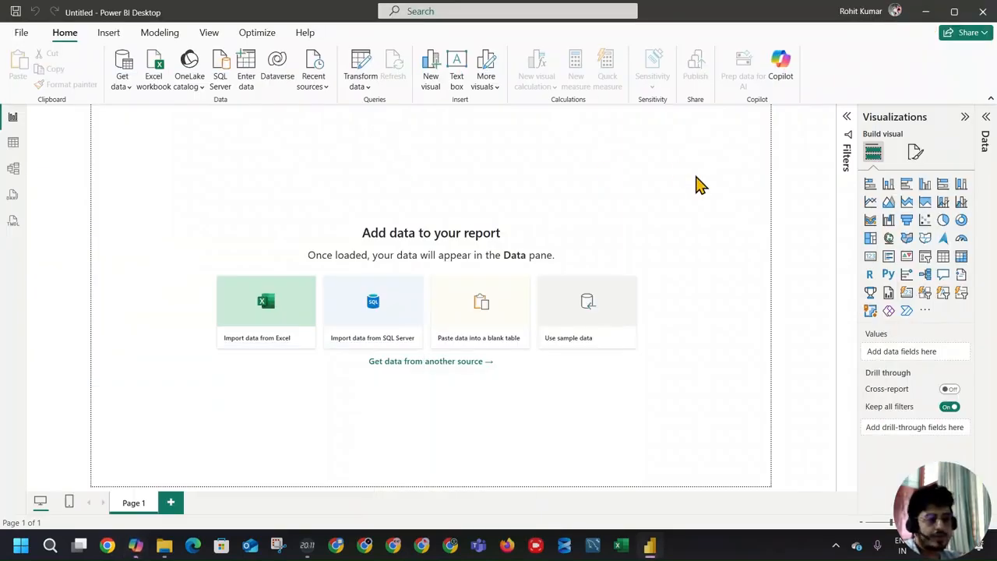
Step: Connect to the Excel workbook IT Support.xlsx, using the copied folder path to locate it
left_click(119, 86)
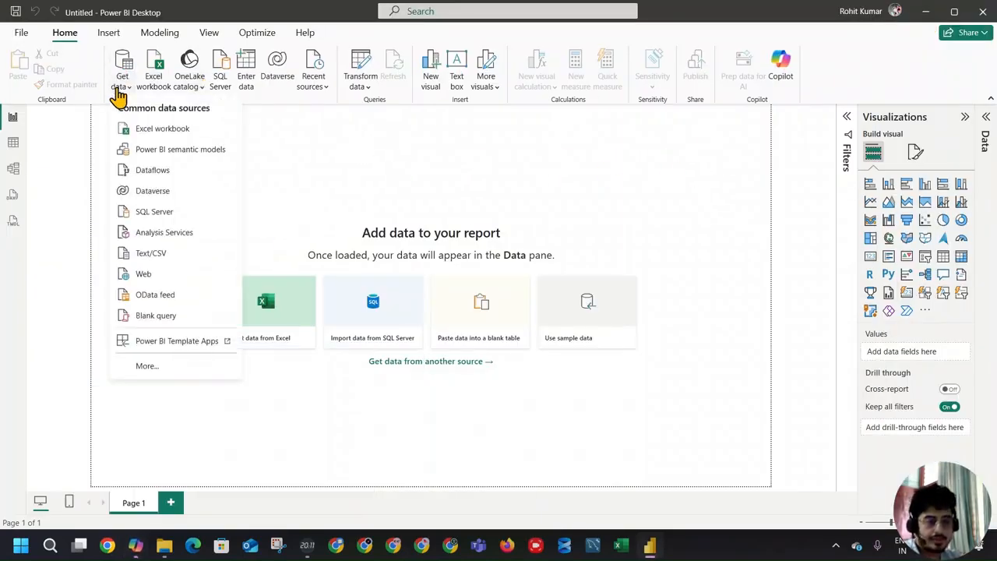
left_click(170, 133)
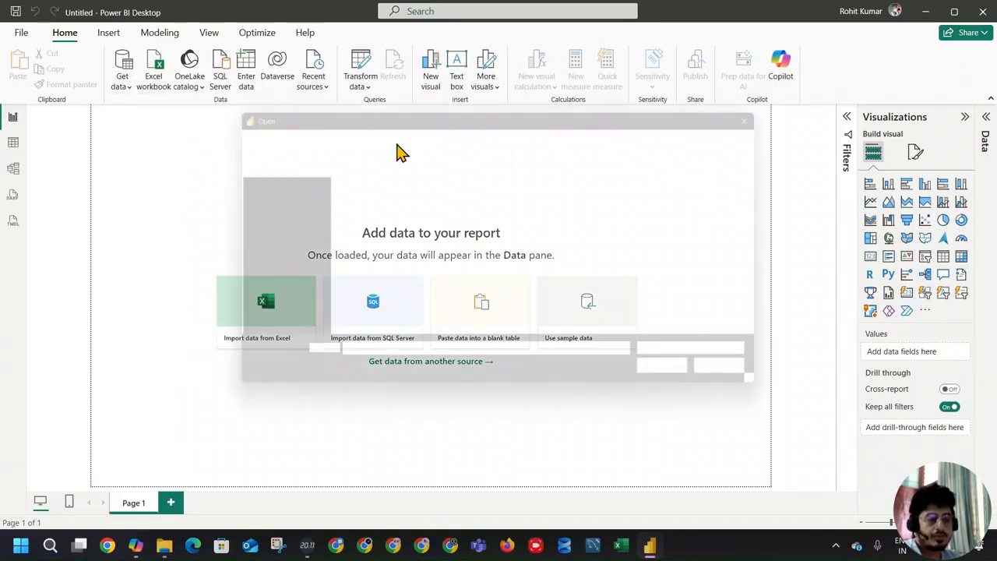
key("ctrl+v")
key("Return")
left_click(476, 204)
left_click(691, 383)
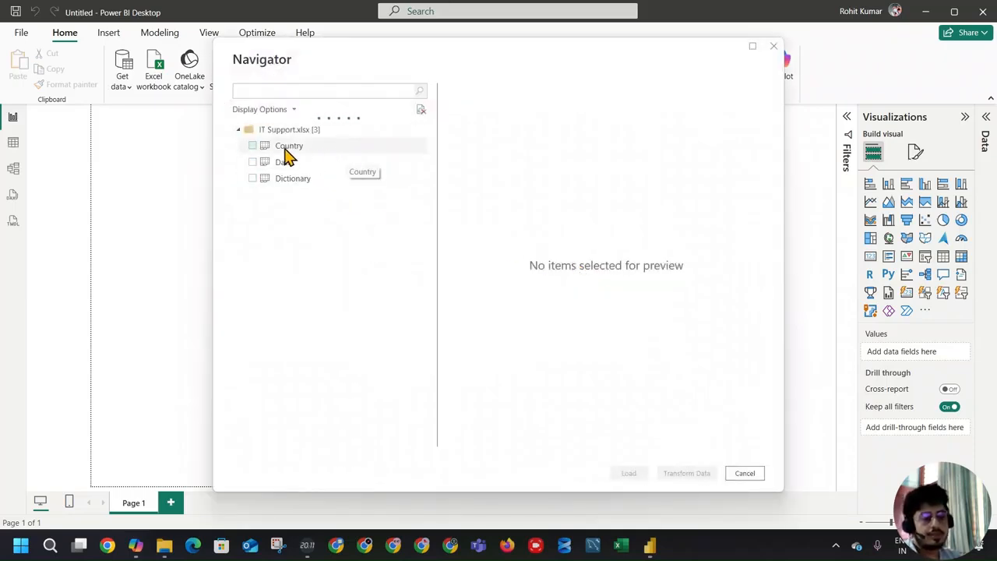
Step: Select the Country, Data and Dictionary sheets of IT Support.xlsx and open them for transformation in Power Query Editor
left_click(253, 145)
left_click(252, 162)
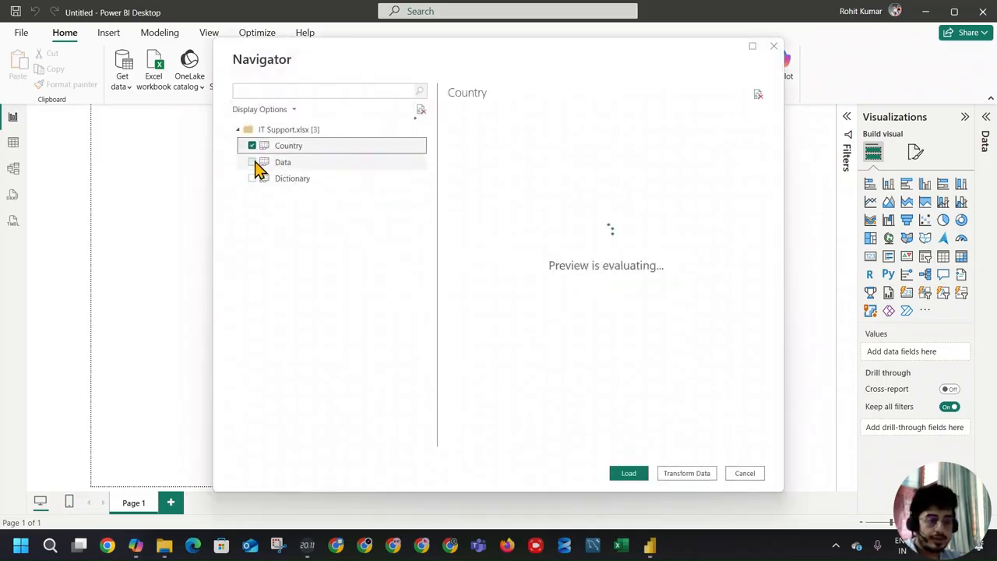
left_click(252, 179)
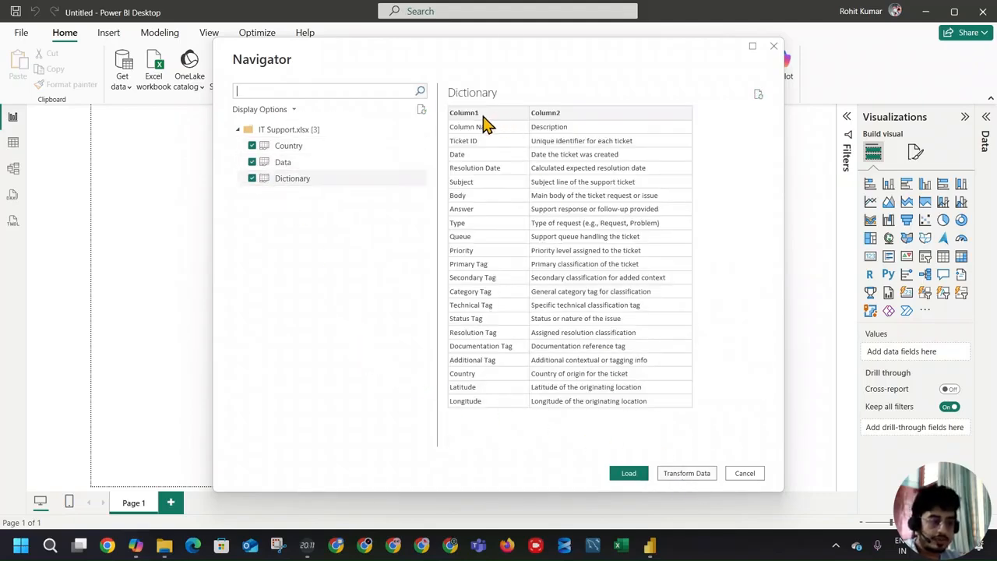
left_click(696, 473)
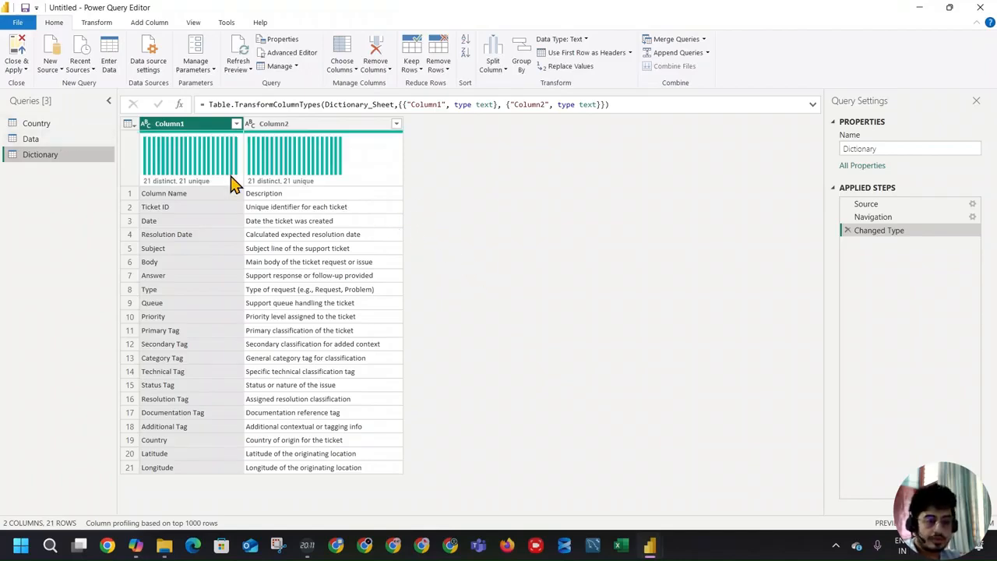
Step: Promote the first row to column headers in both the Dictionary and Country queries
left_click(568, 54)
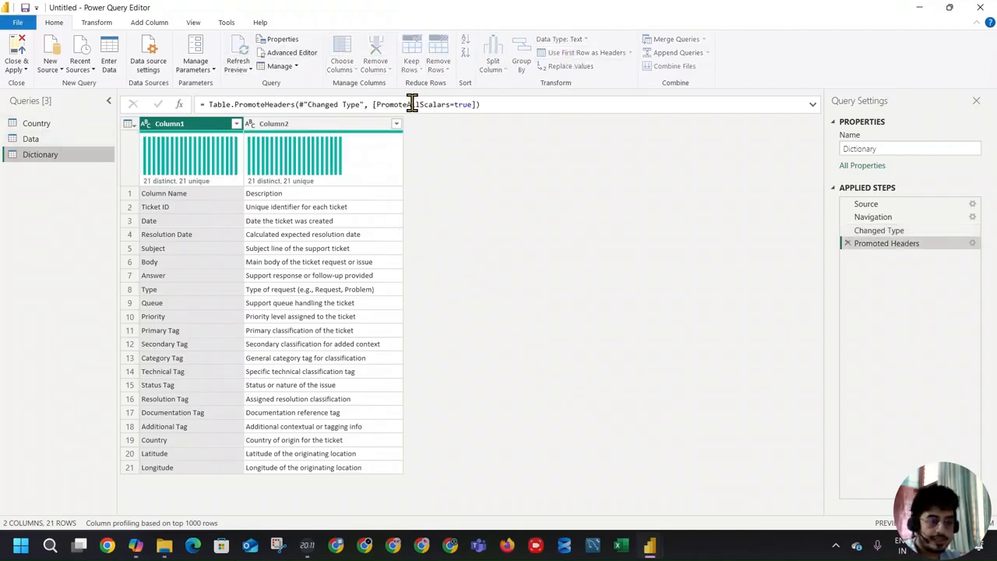
left_click(31, 139)
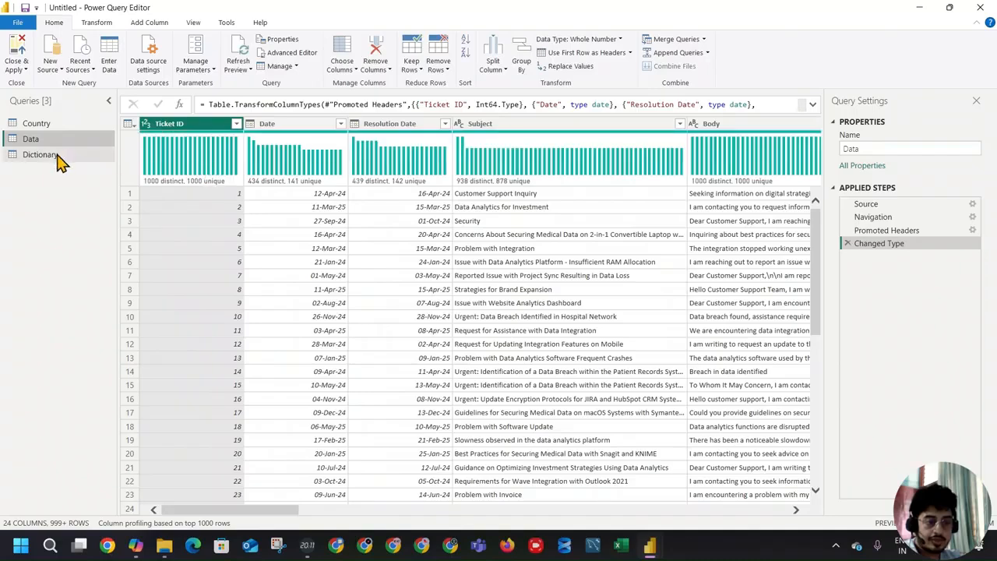
left_click(60, 155)
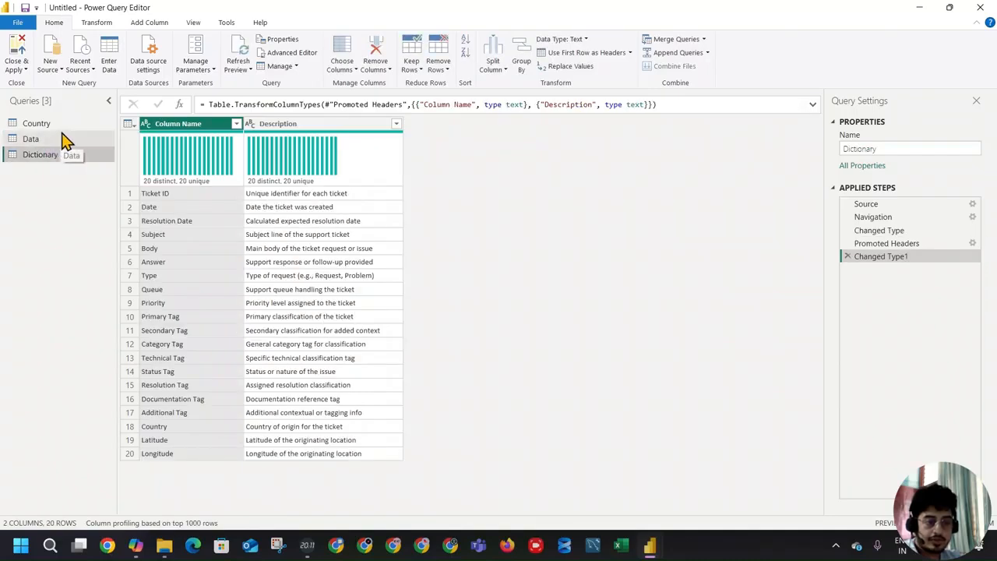
left_click(66, 126)
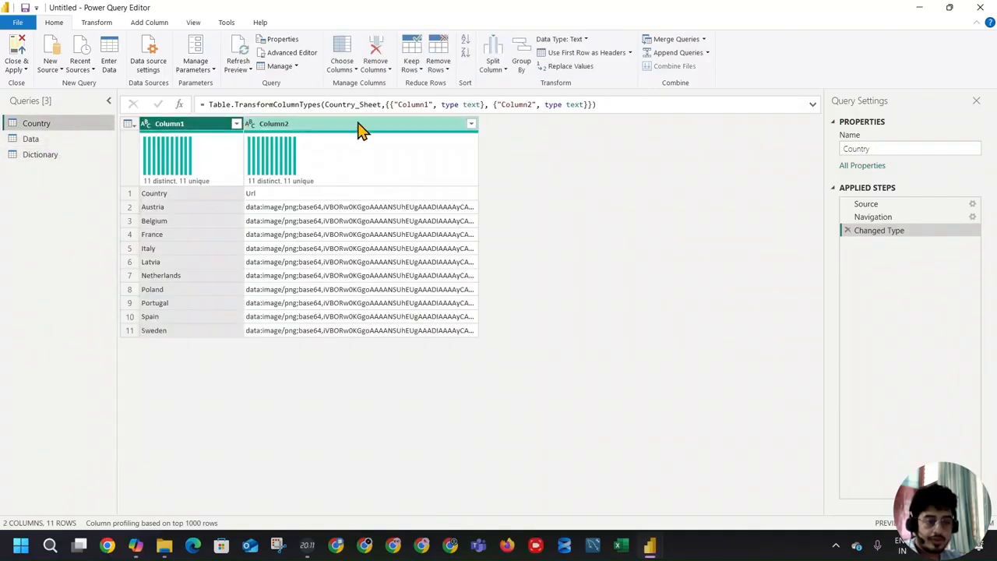
left_click(569, 54)
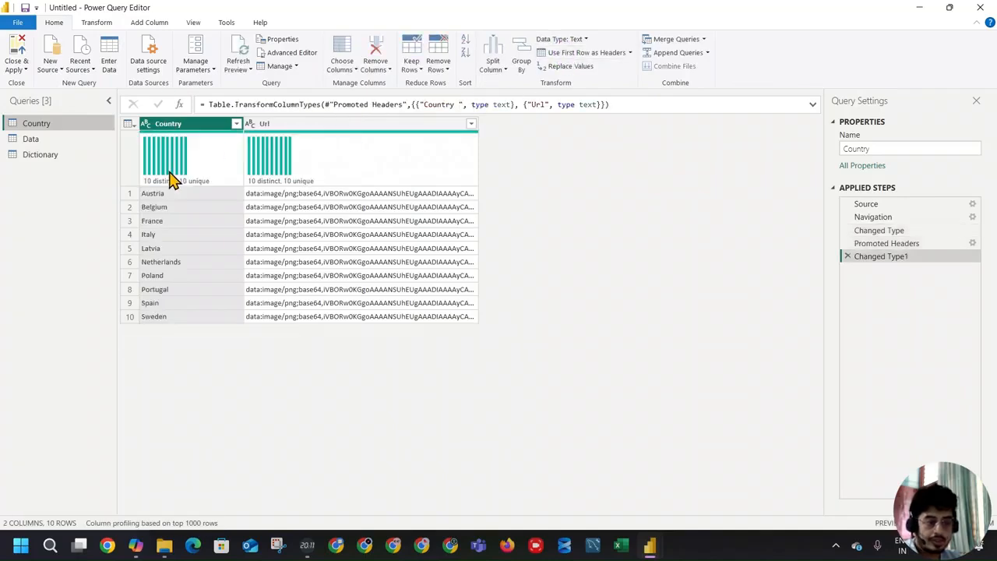
Step: Rename the Data query as Fact_Data
left_click(54, 141)
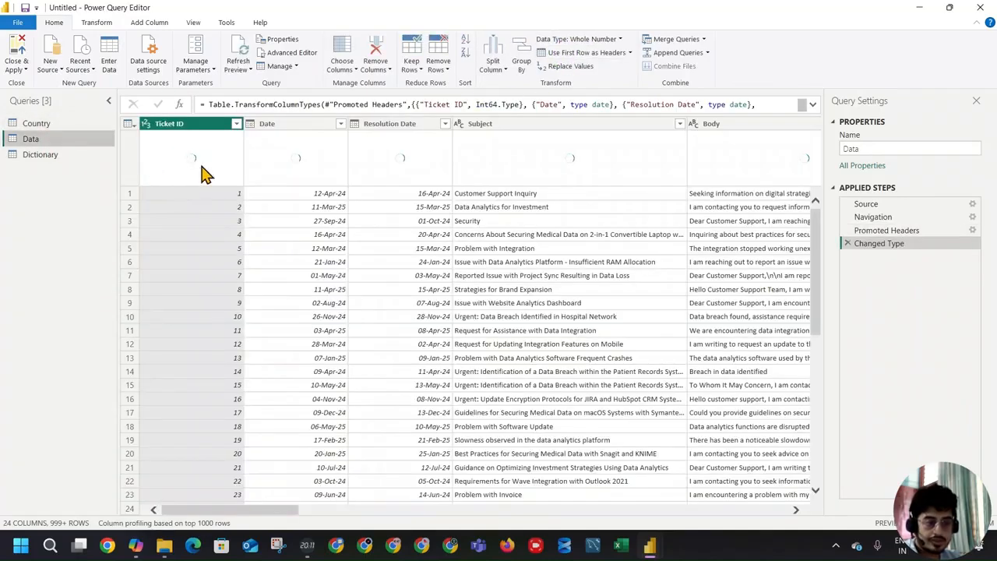
mouse_move(335, 152)
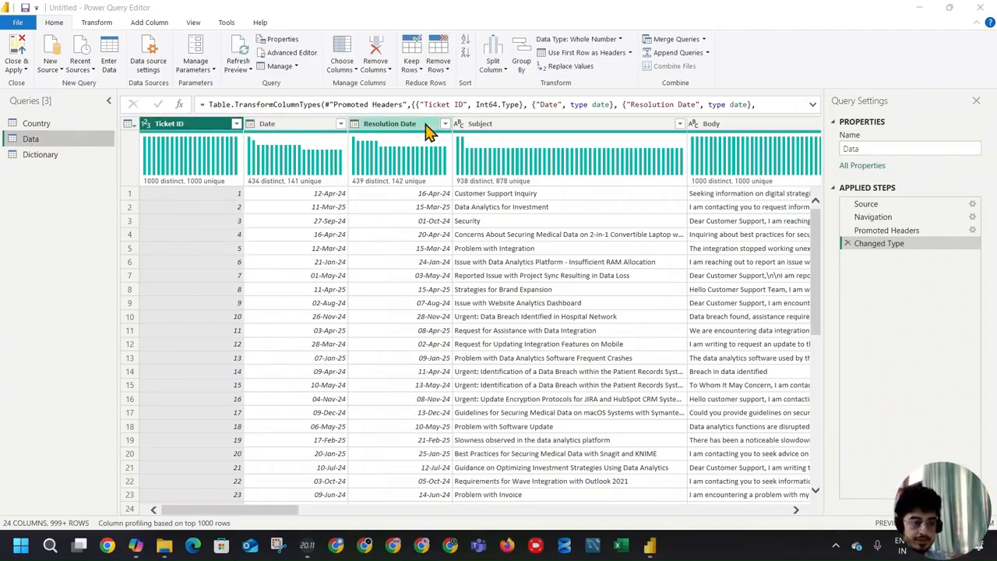
left_click(69, 146)
double_click(68, 139)
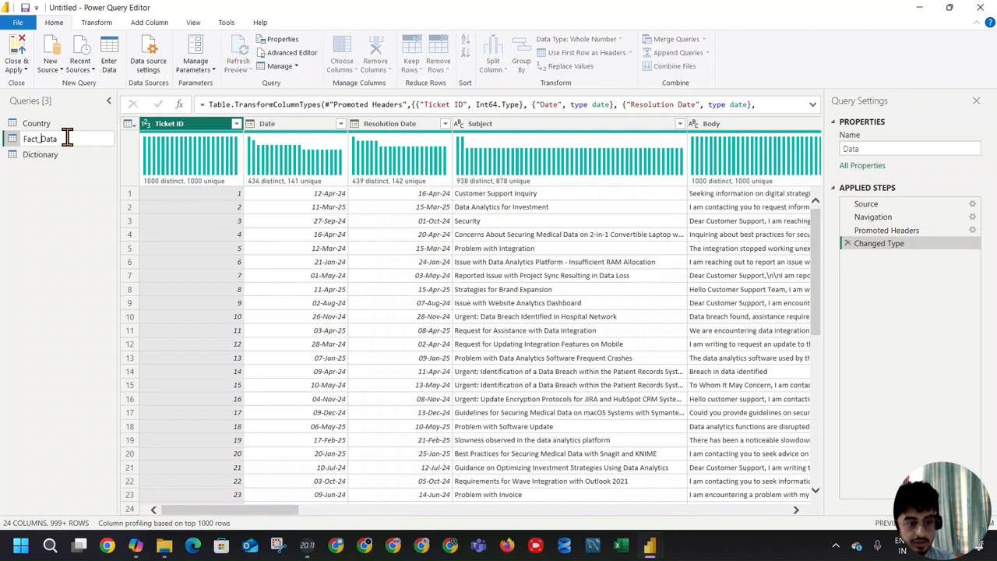
key("Return")
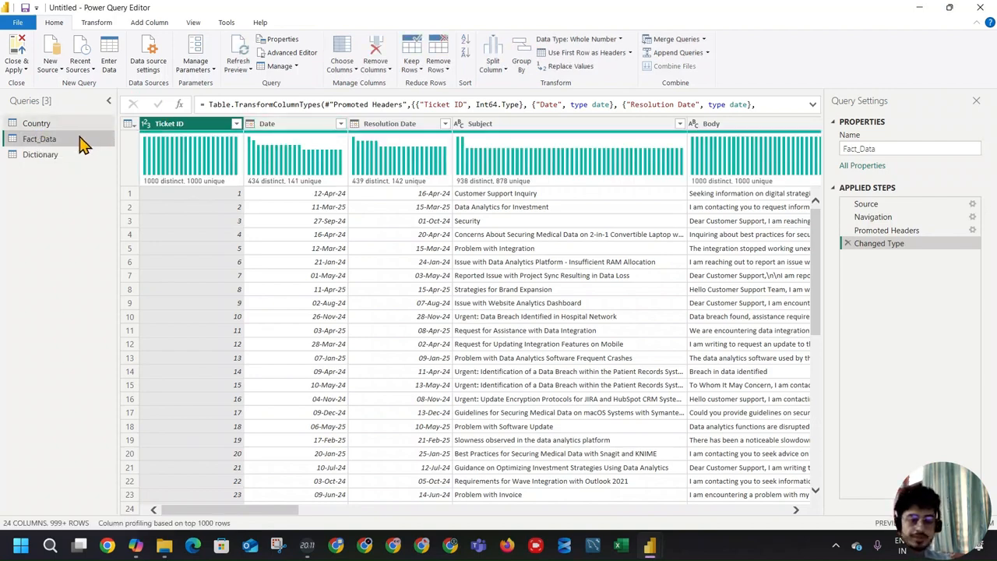
Step: Check the three queries and the Fact_Data columns through Agent Url, and close Power Query Editor, loading the queries into the report
left_click(66, 123)
left_click(52, 156)
left_click(51, 140)
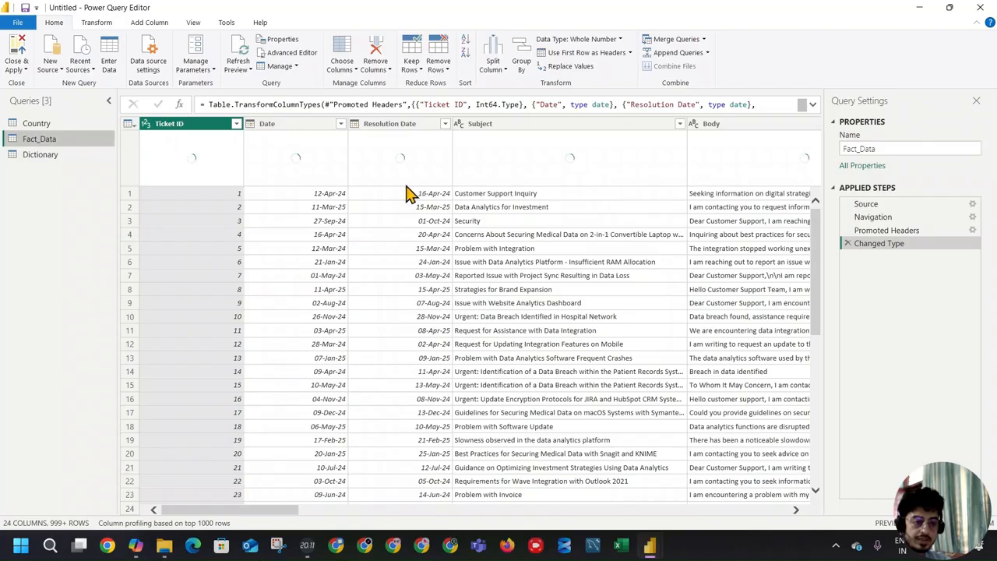
left_click(306, 130)
left_click(380, 127)
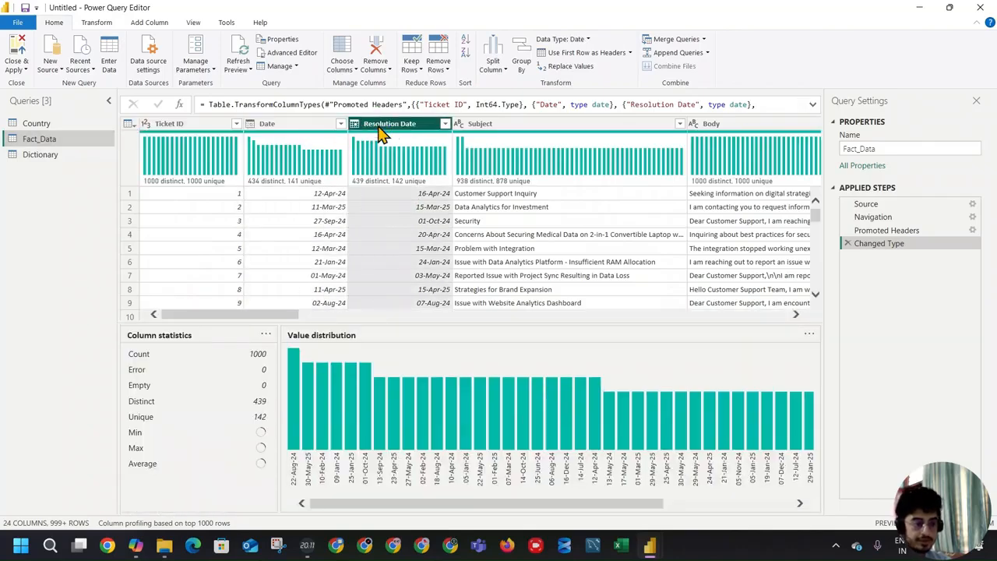
left_click_drag(257, 316, 750, 319)
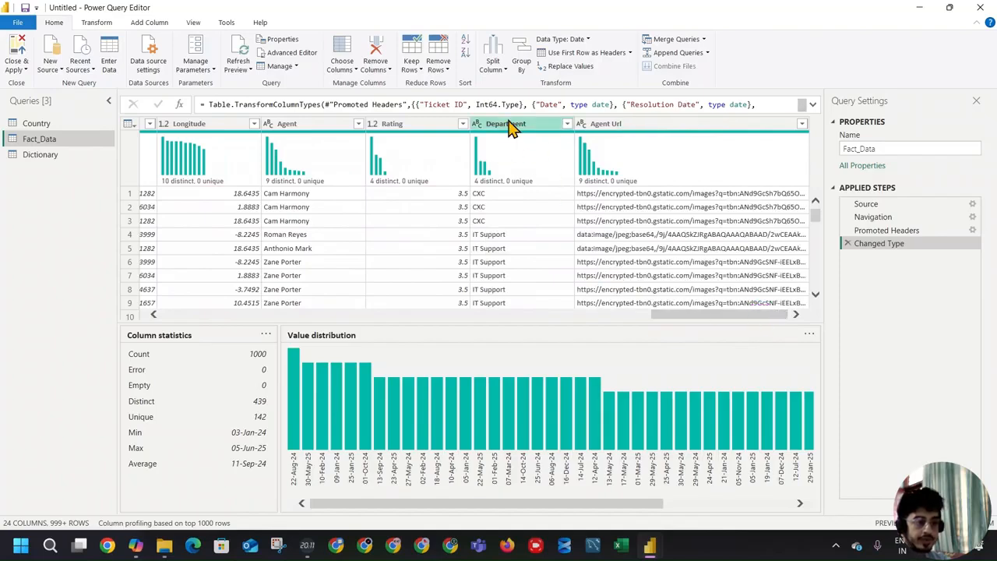
left_click(26, 70)
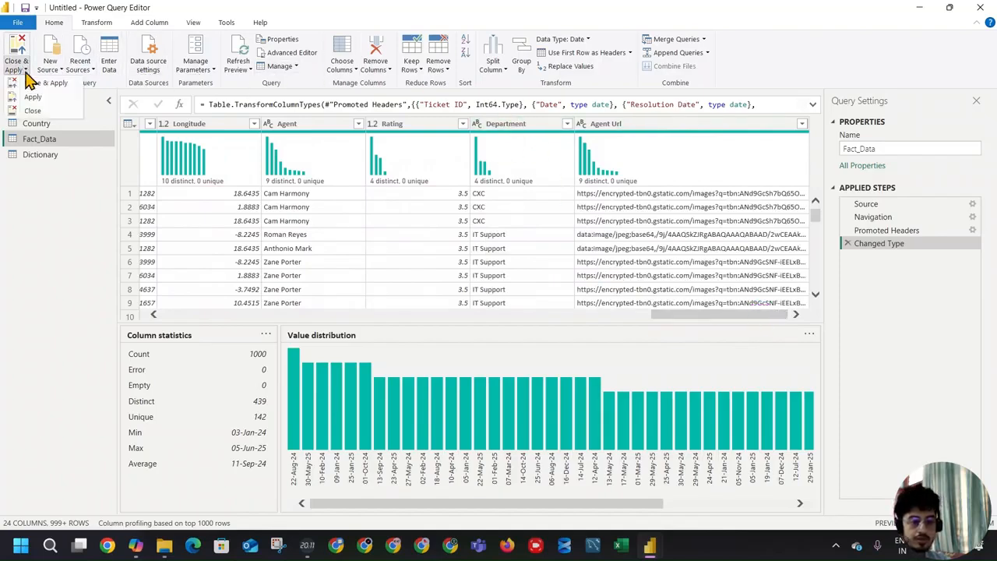
left_click(32, 111)
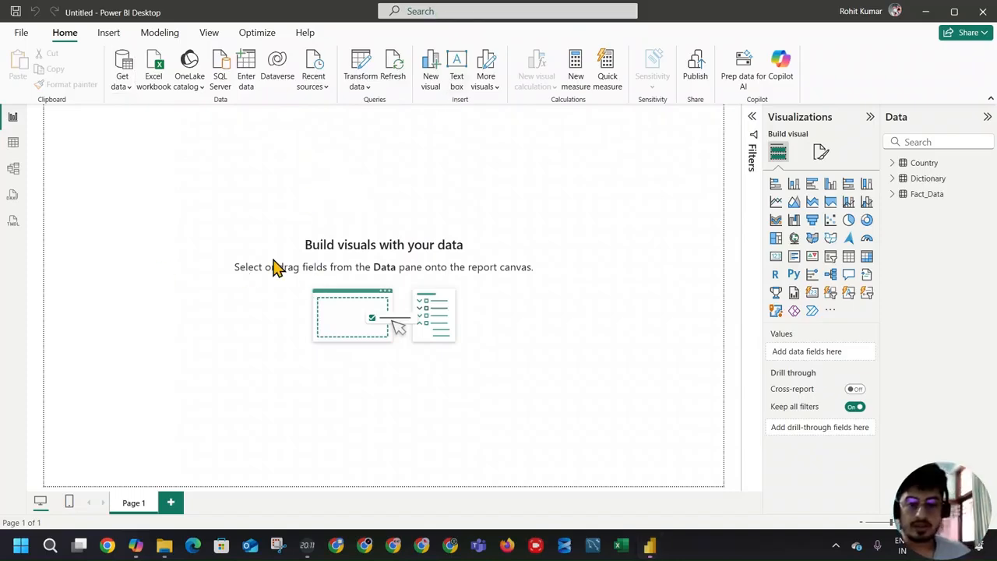
Step: Reposition the Country table in the model diagram and look through the field list of Fact_Data
left_click(13, 168)
left_click_drag(323, 179, 402, 156)
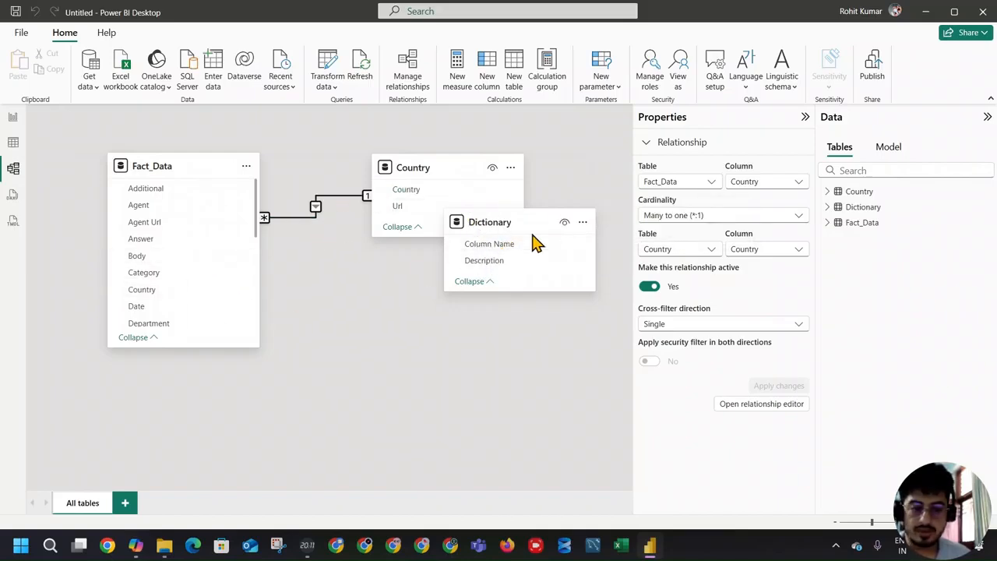
scroll(183, 257, "down", 5)
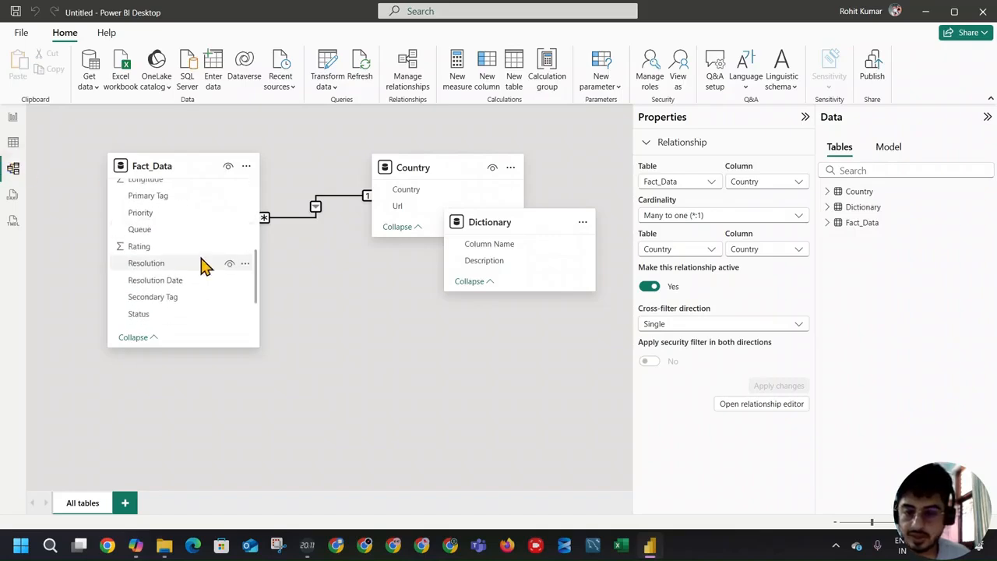
scroll(205, 262, "up", 5)
scroll(205, 219, "down", 6)
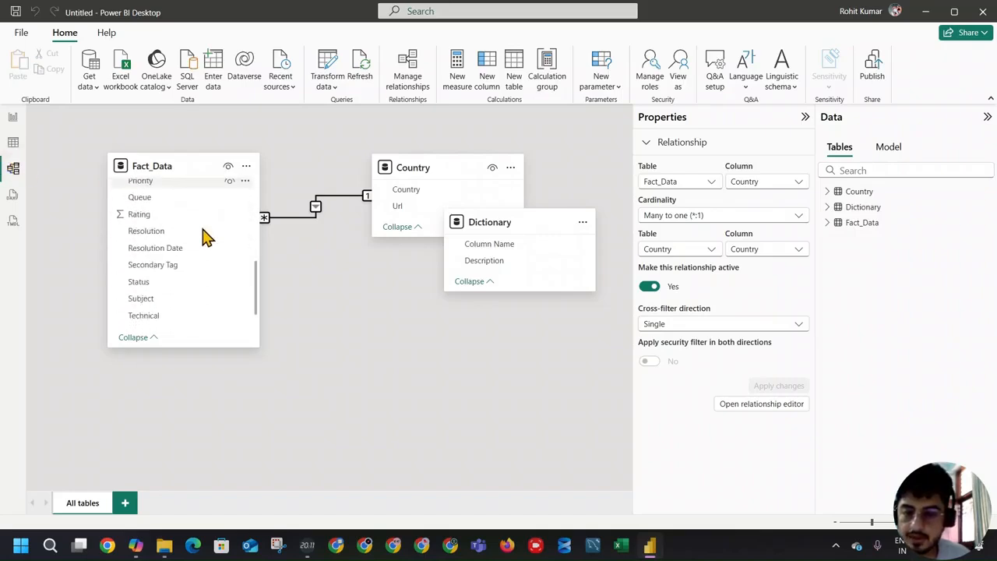
Step: Examine the loaded rows of the Dictionary, Country and Fact_Data tables in table view
left_click(18, 142)
left_click(892, 182)
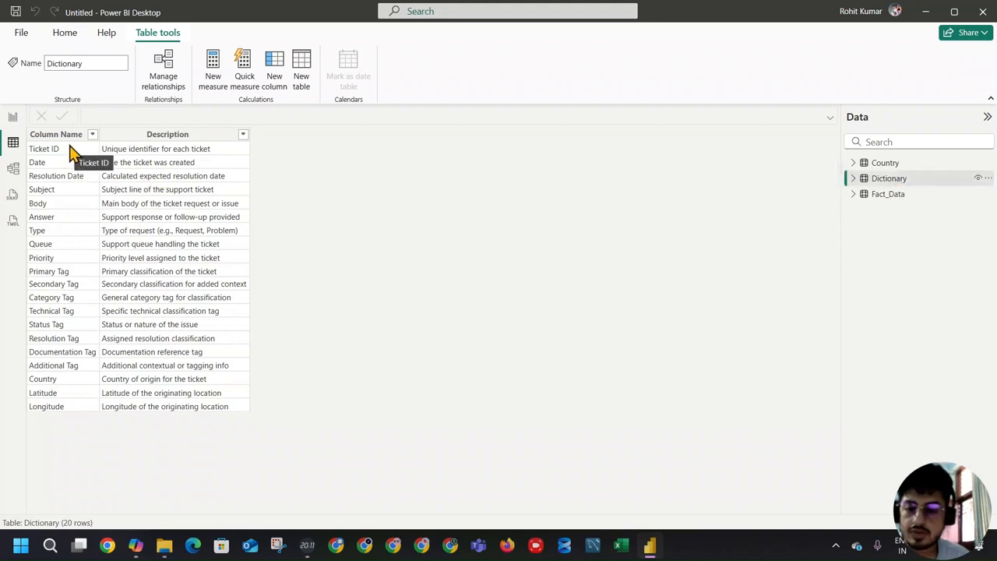
left_click(904, 165)
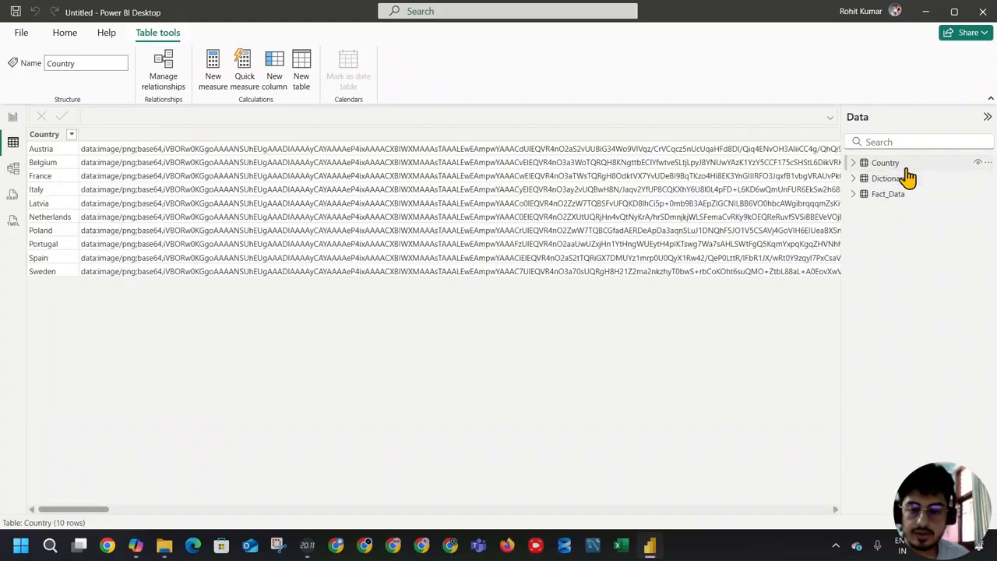
left_click(887, 180)
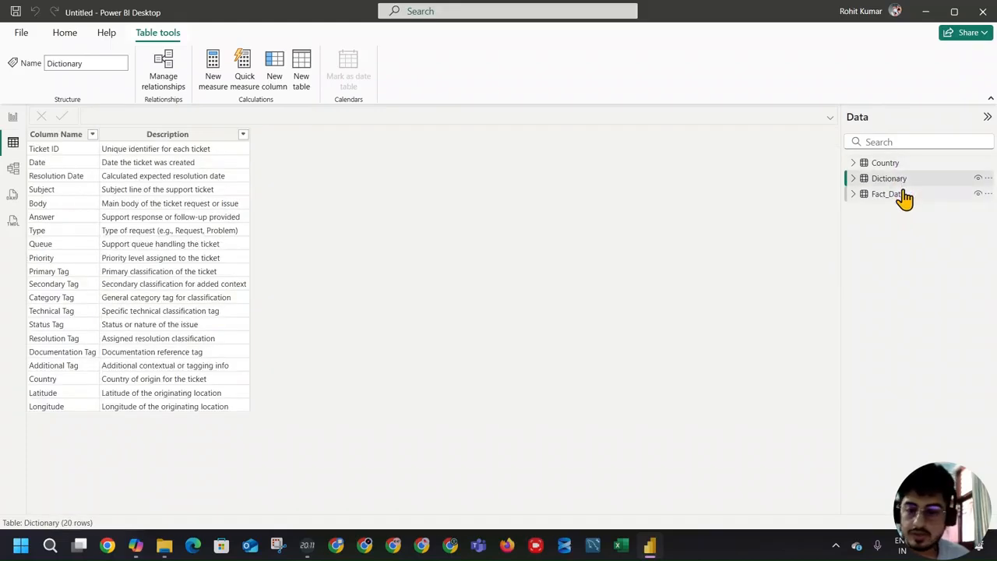
mouse_move(903, 199)
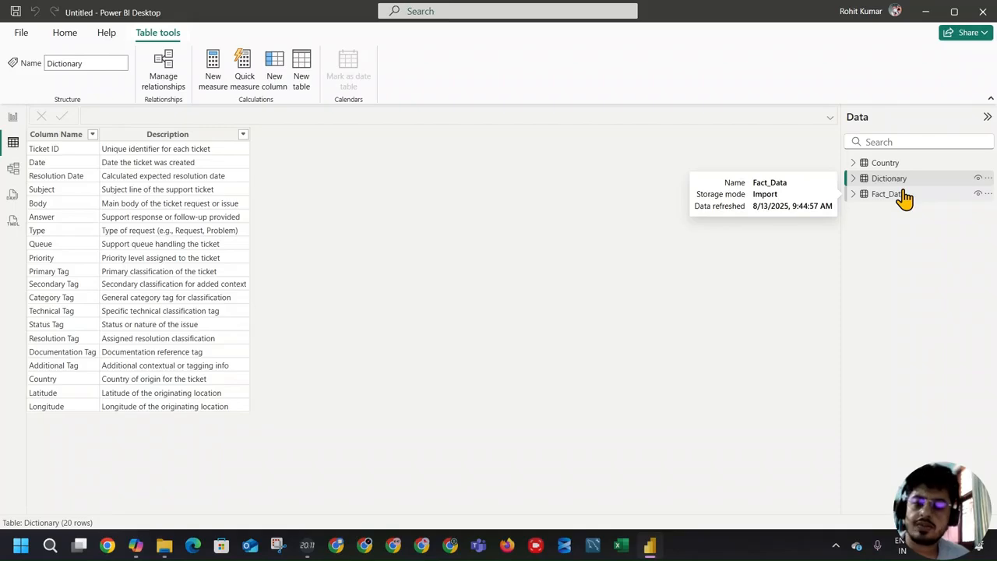
left_click(904, 197)
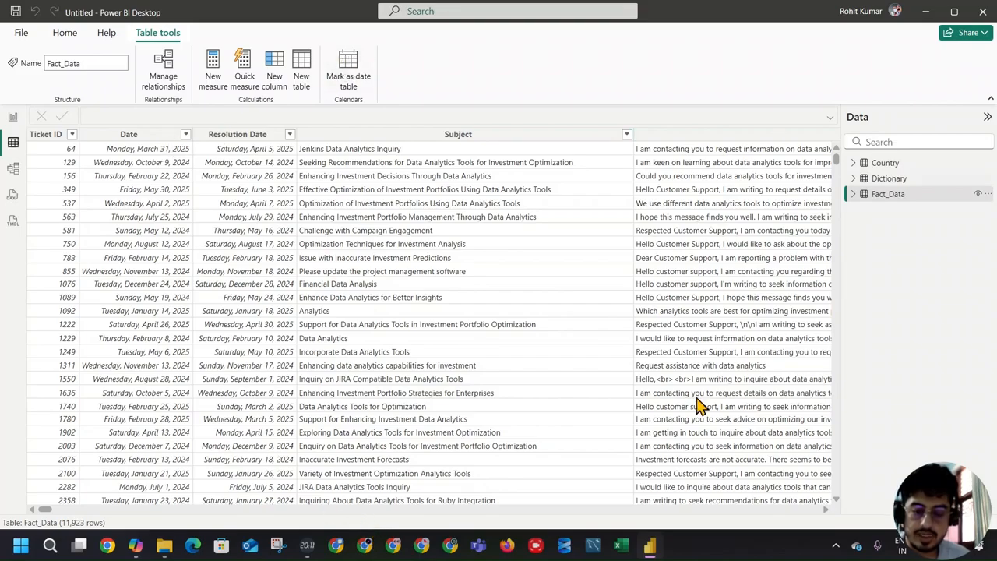
mouse_move(48, 509)
left_mouse_down()
mouse_move(125, 513)
mouse_move(31, 514)
left_mouse_up()
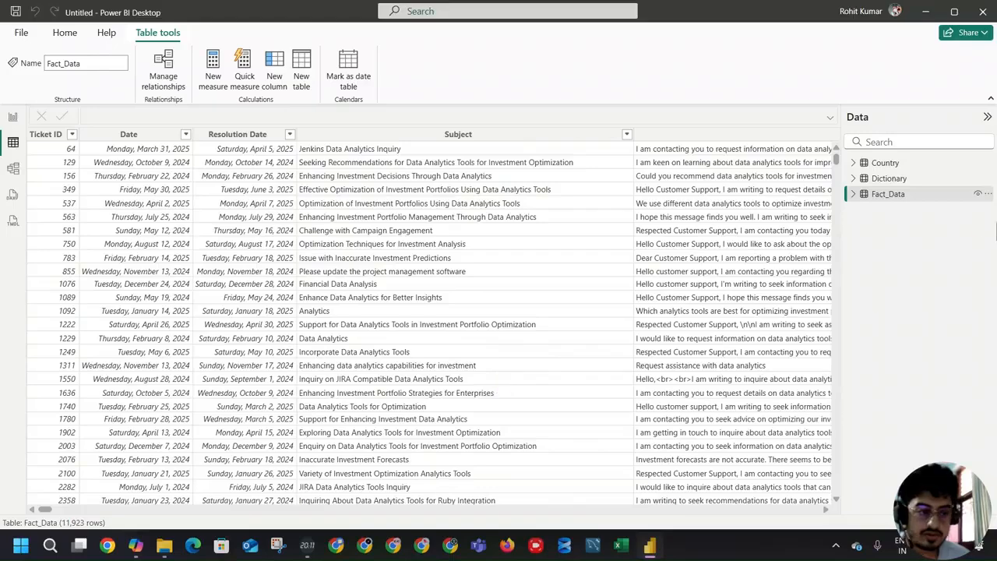
left_click(908, 179)
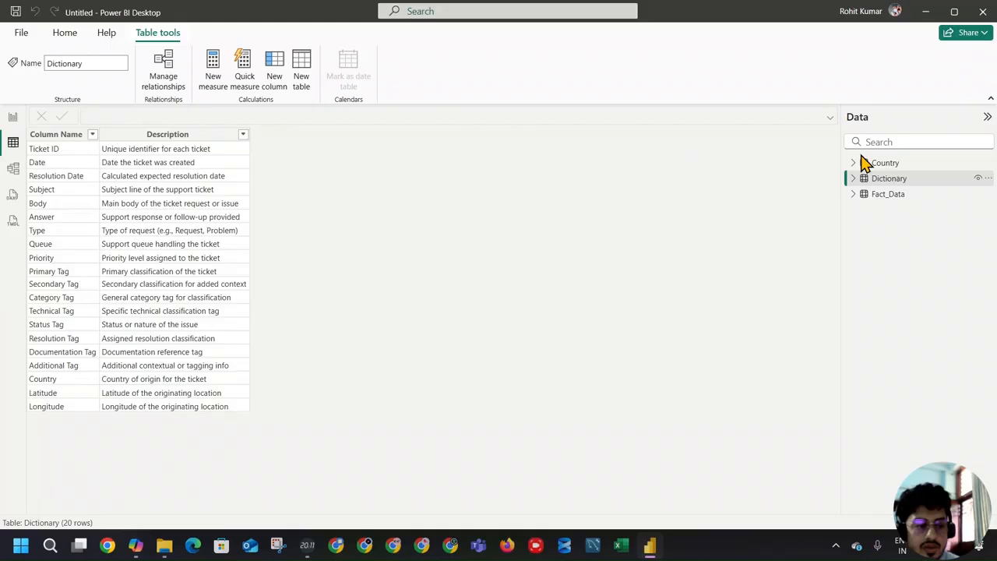
Step: Rearrange the model diagram with Dictionary below Country and Fact_Data closer to both, and return to the report canvas
left_click(12, 168)
left_click_drag(478, 221, 433, 324)
left_click_drag(194, 171, 263, 191)
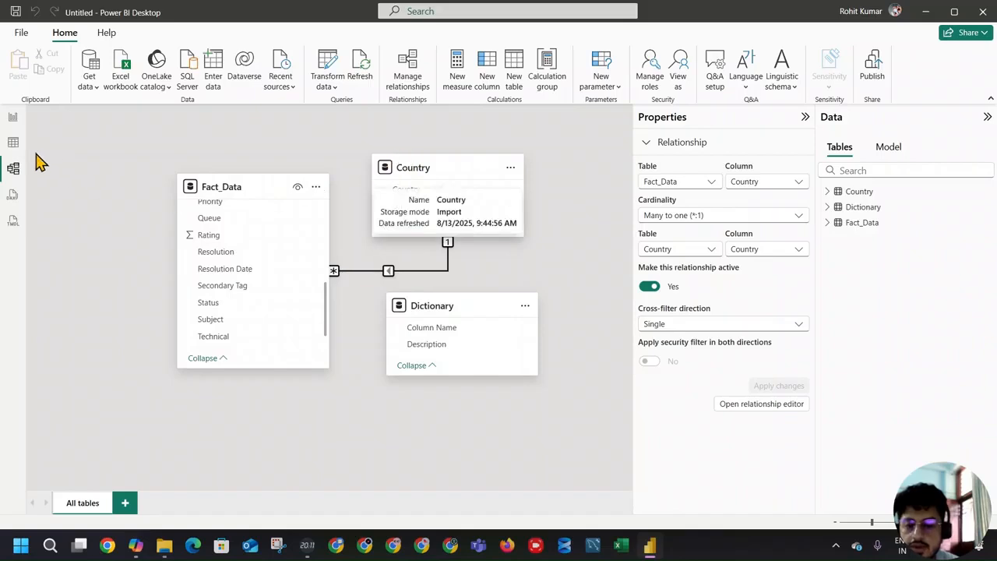
left_click(12, 118)
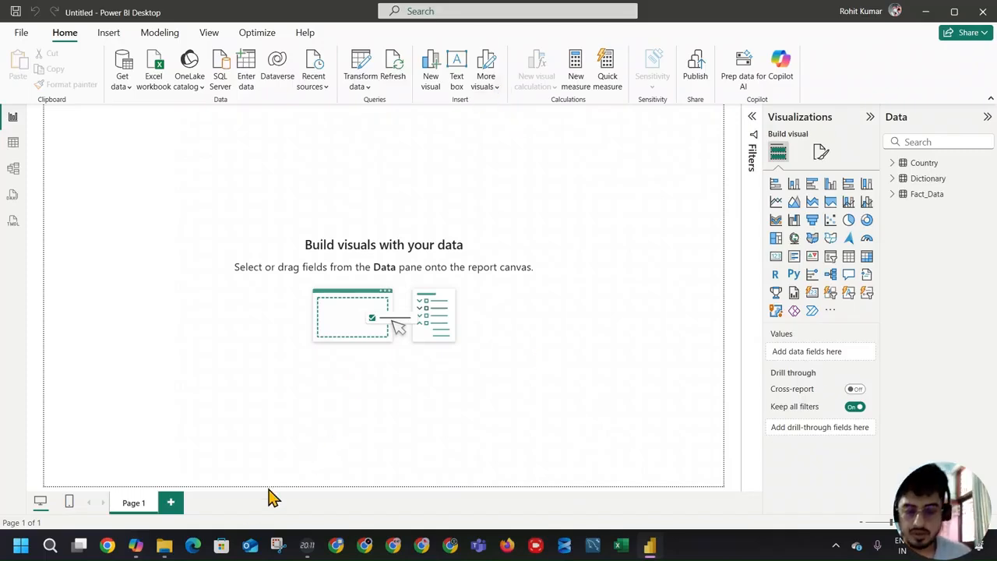
Step: Open Calendar.docx in Word from the project folder and select the table name Fact_ITSupport in its mindate line
left_click(164, 545)
left_click(334, 212)
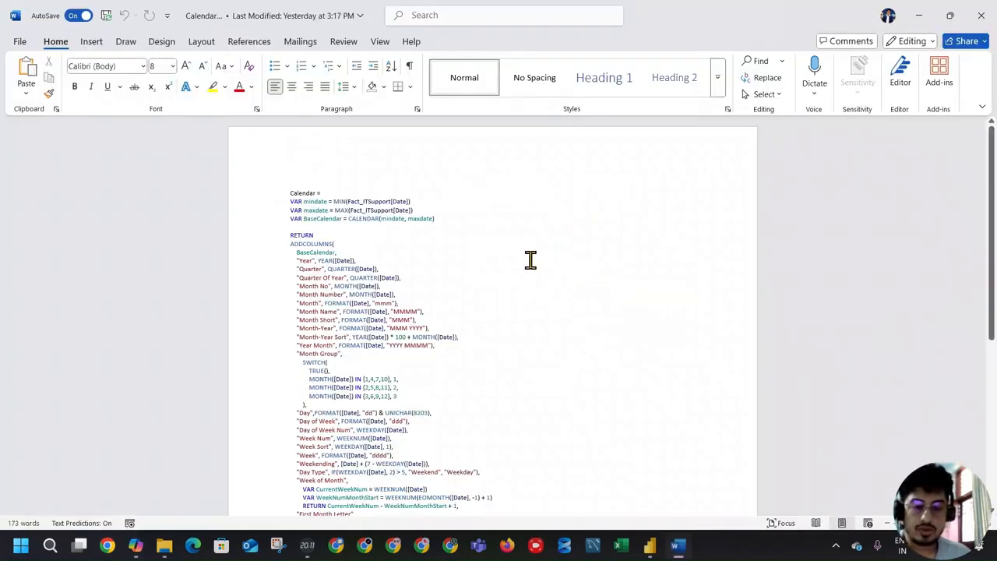
double_click(386, 201)
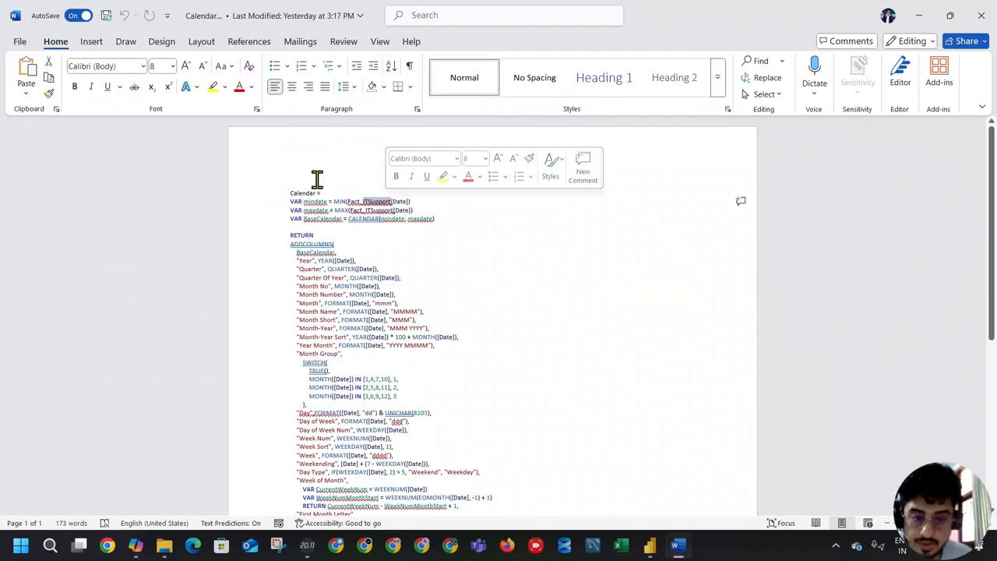
left_click_drag(347, 200, 393, 200)
key("ctrl+c")
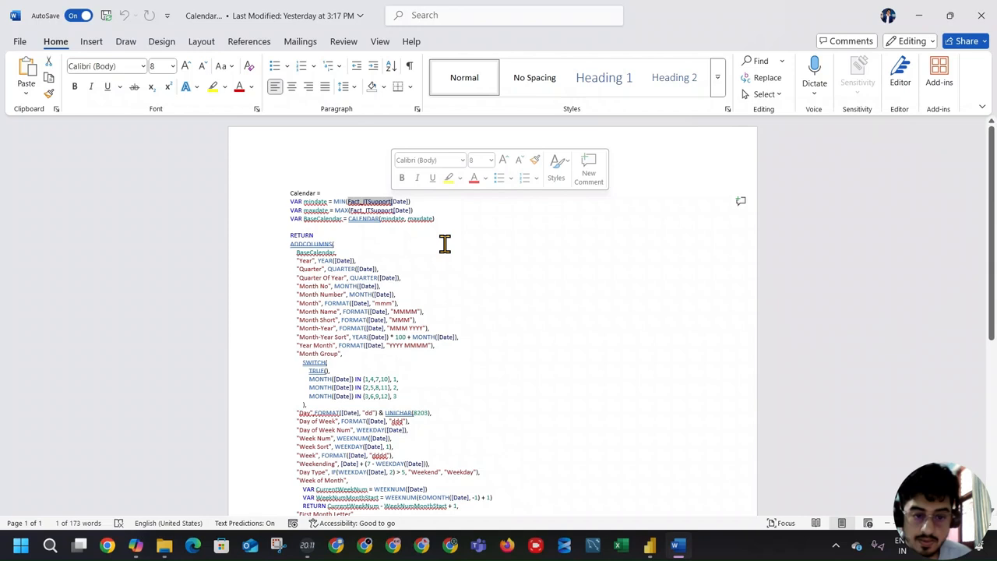
Step: Switch to Power BI and rename the Fact_Data table as Fact_ITSupport, using the name copied from the Word document
key("alt+Tab")
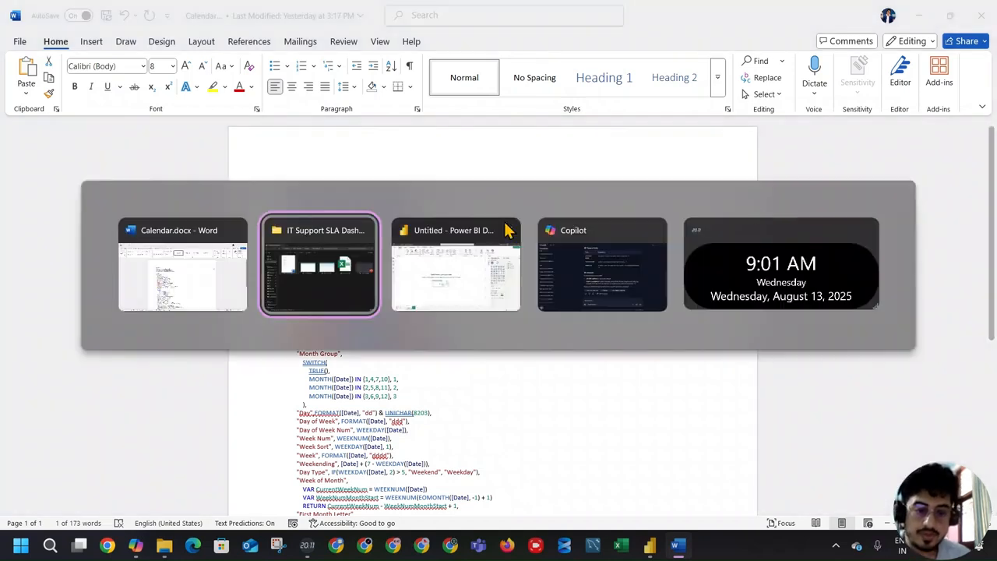
left_click(499, 276)
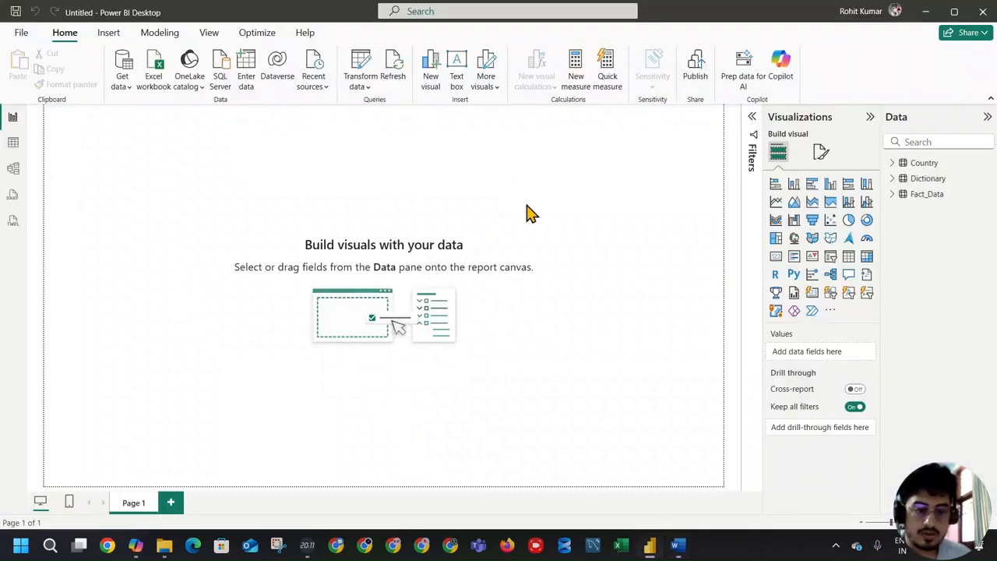
double_click(935, 194)
key("ctrl+v")
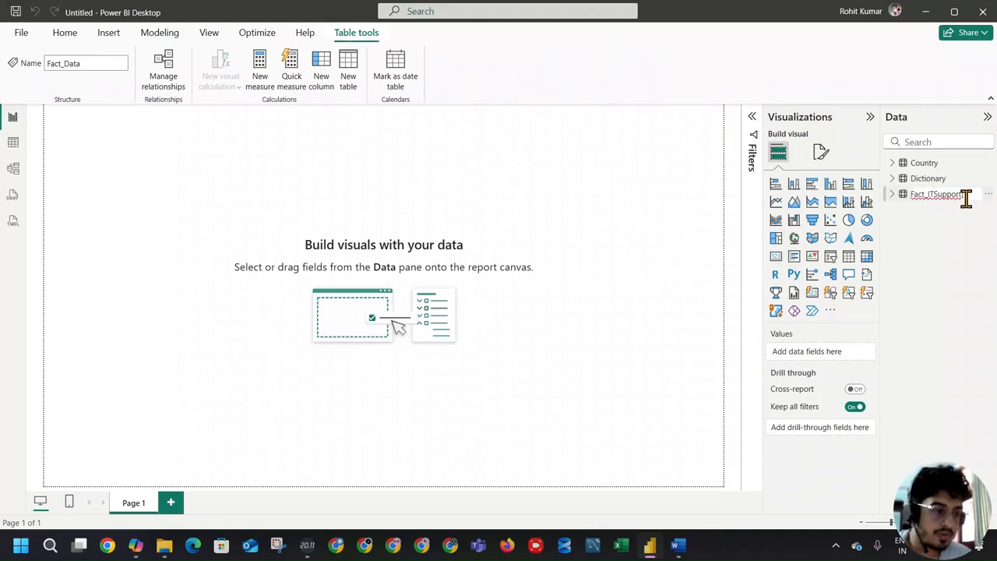
key("Return")
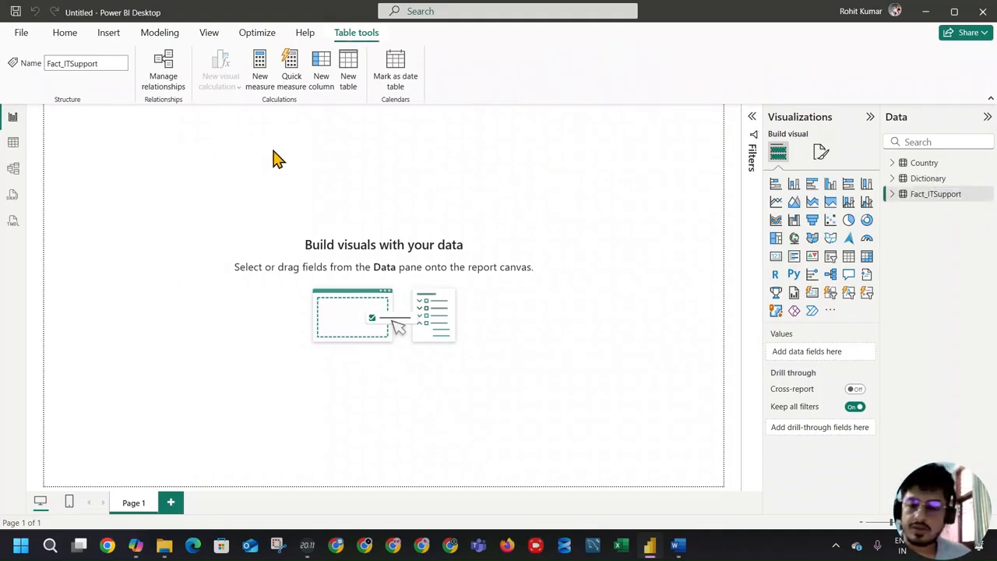
Step: Copy the entire Calendar table DAX code from Calendar.docx in Word and return to Power BI
key("alt+Tab")
key("ctrl+a")
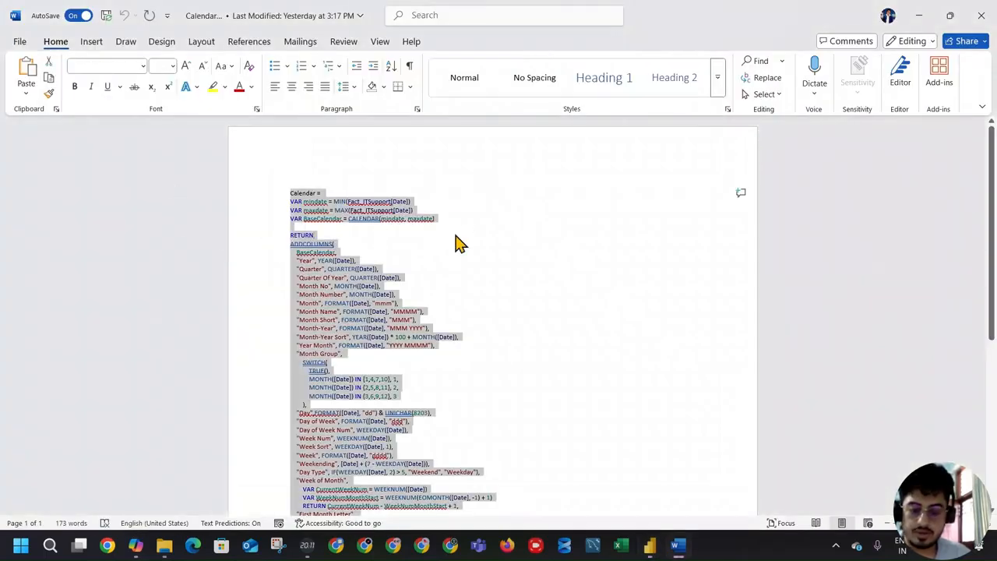
key("ctrl+c")
key("alt+Tab")
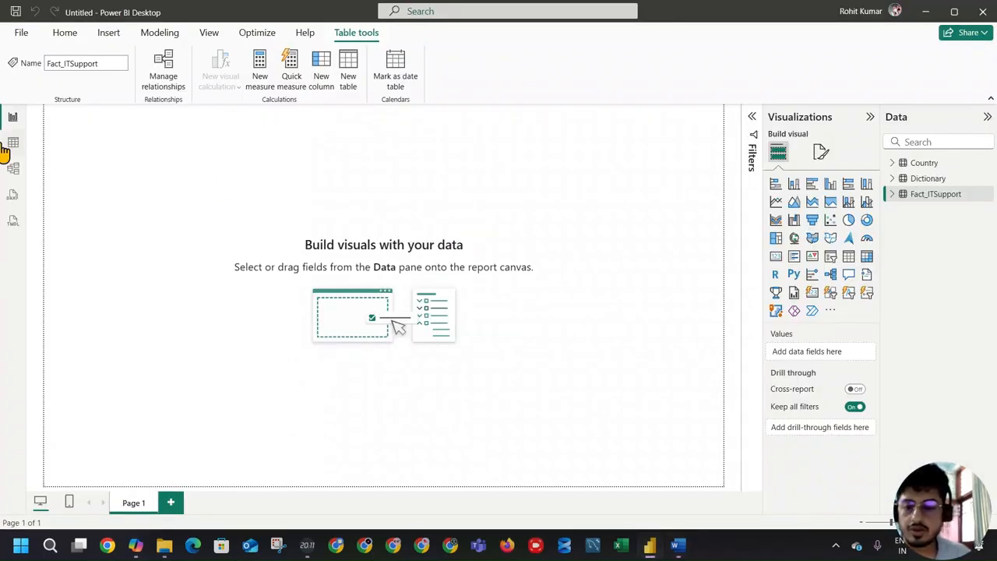
Step: Create a new calculated table from the copied Calendar DAX code and select the Calendar table
left_click(944, 162)
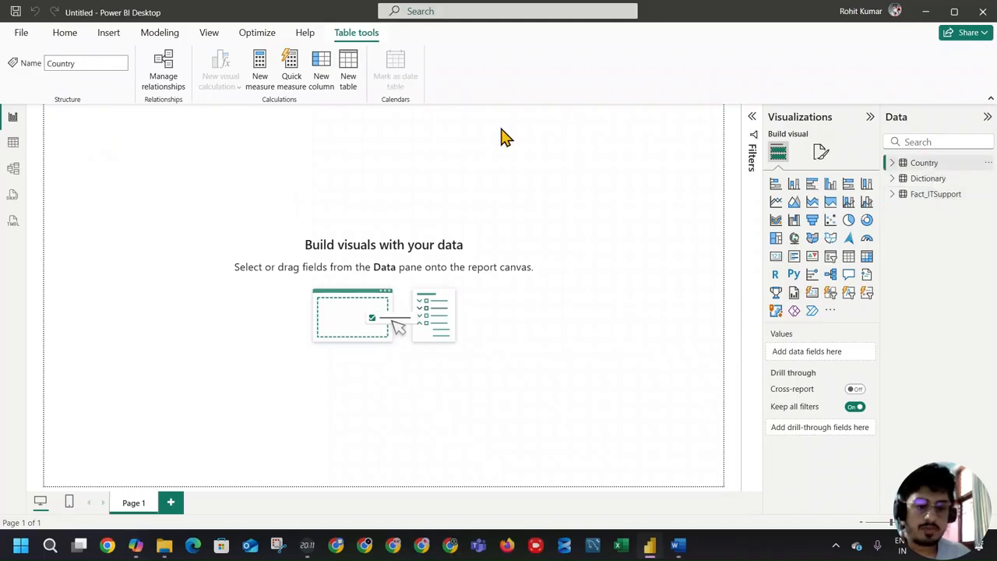
left_click(349, 82)
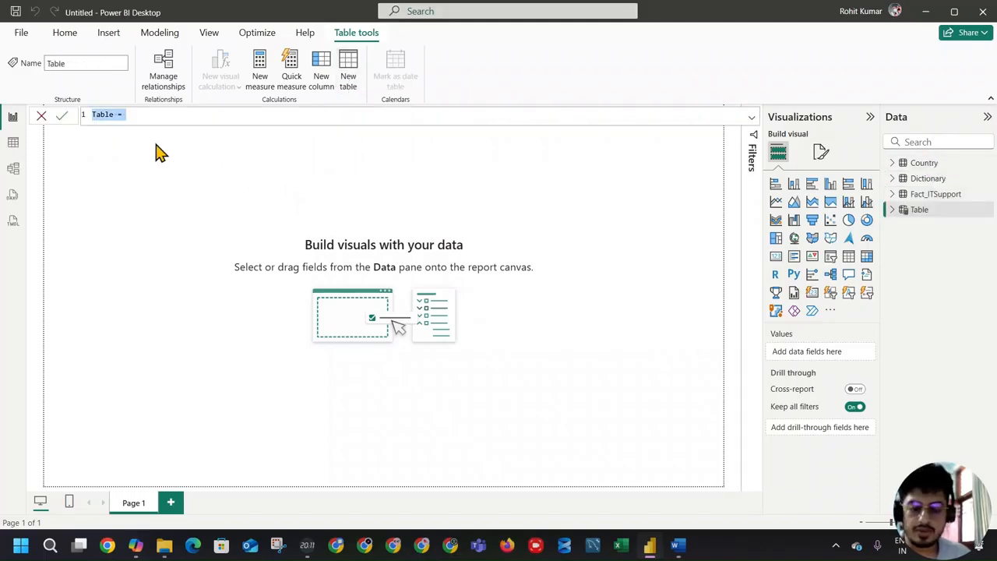
key("ctrl+v")
scroll(279, 184, "up", 9)
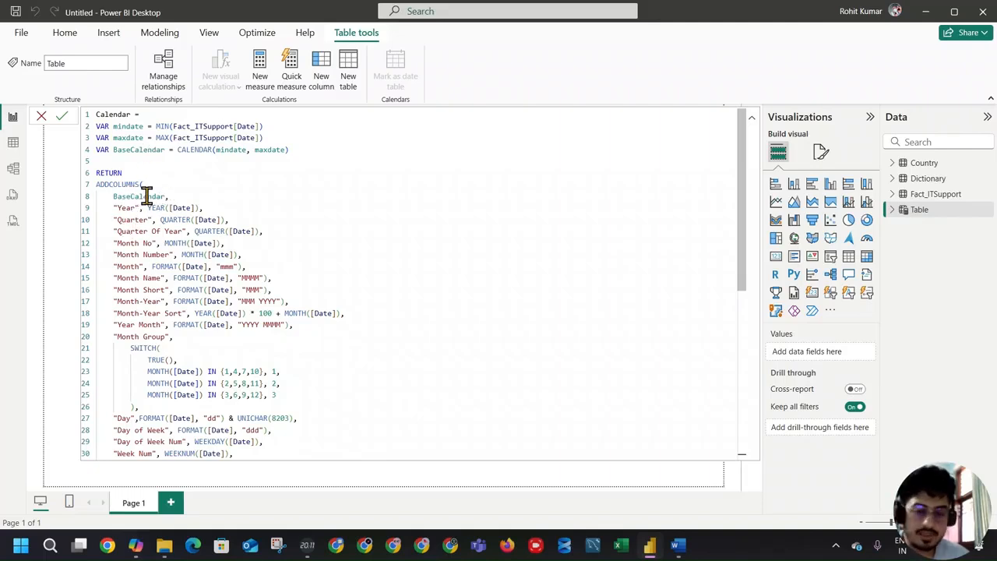
scroll(163, 280, "down", 1)
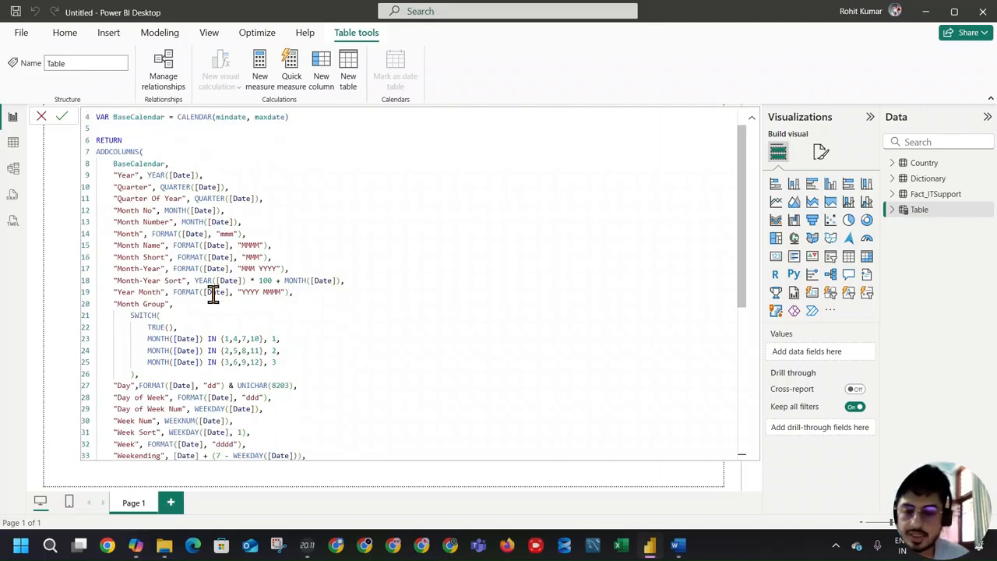
scroll(183, 331, "down", 1)
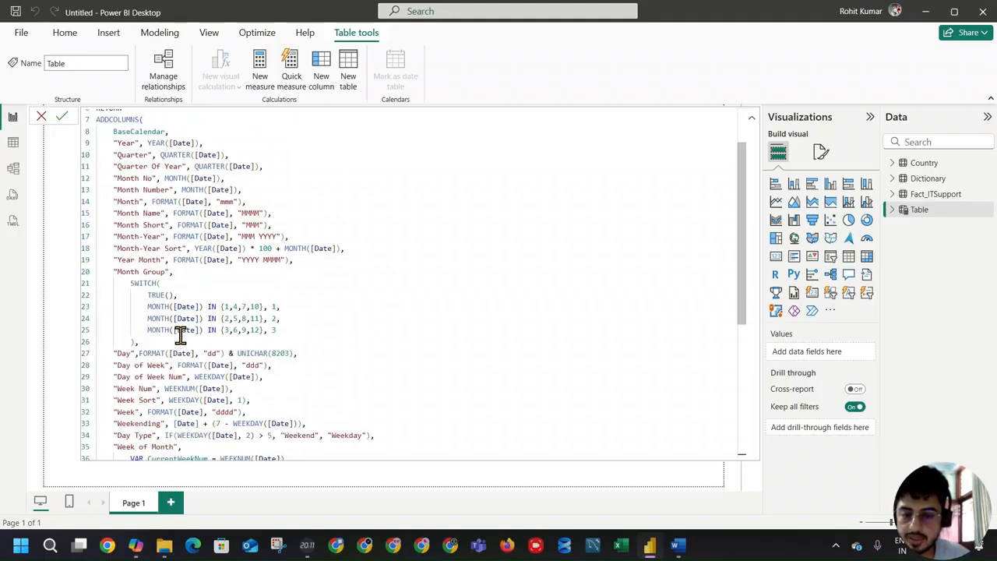
scroll(290, 312, "down", 3)
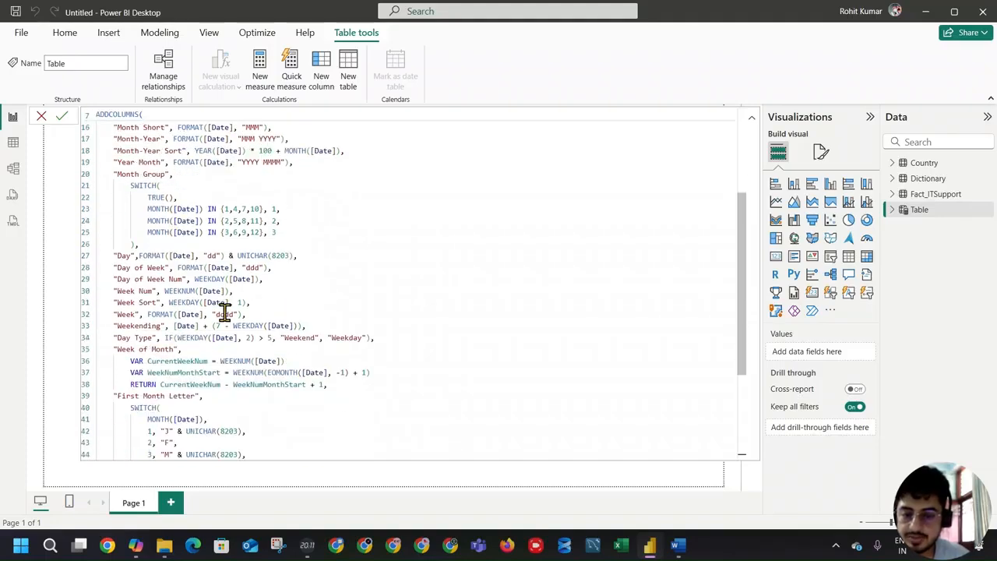
scroll(225, 312, "down", 2)
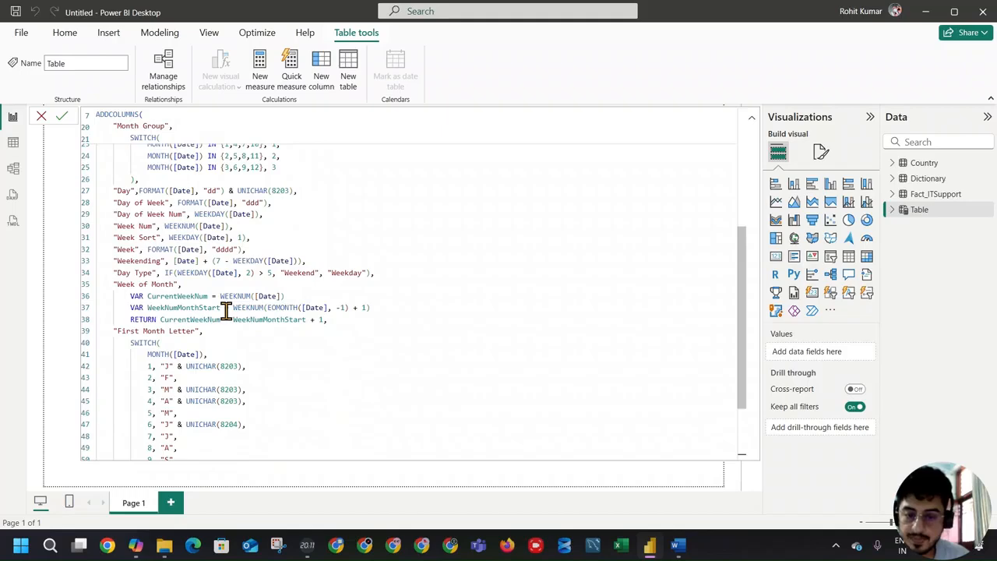
scroll(332, 310, "down", 2)
scroll(327, 314, "up", 10)
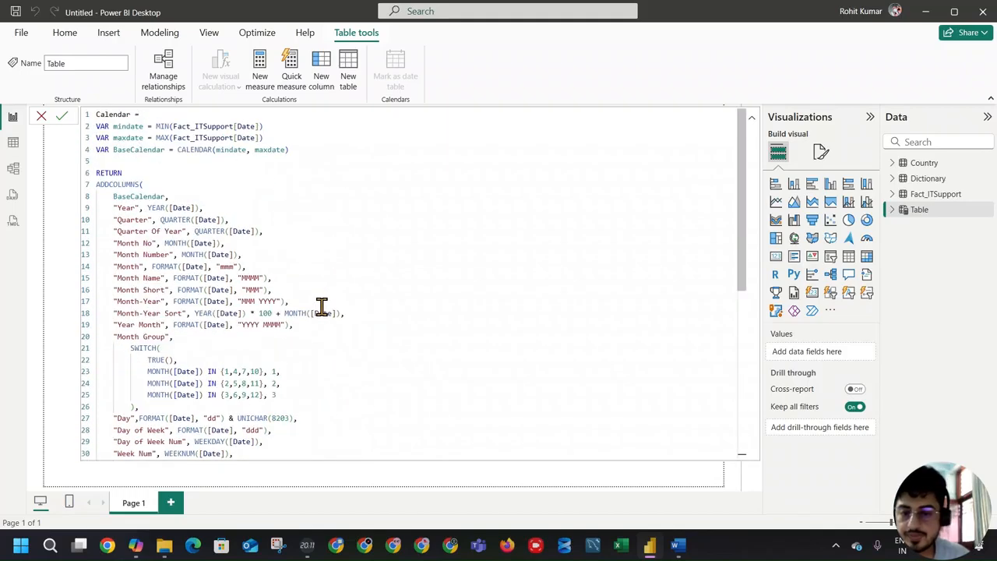
left_click(61, 115)
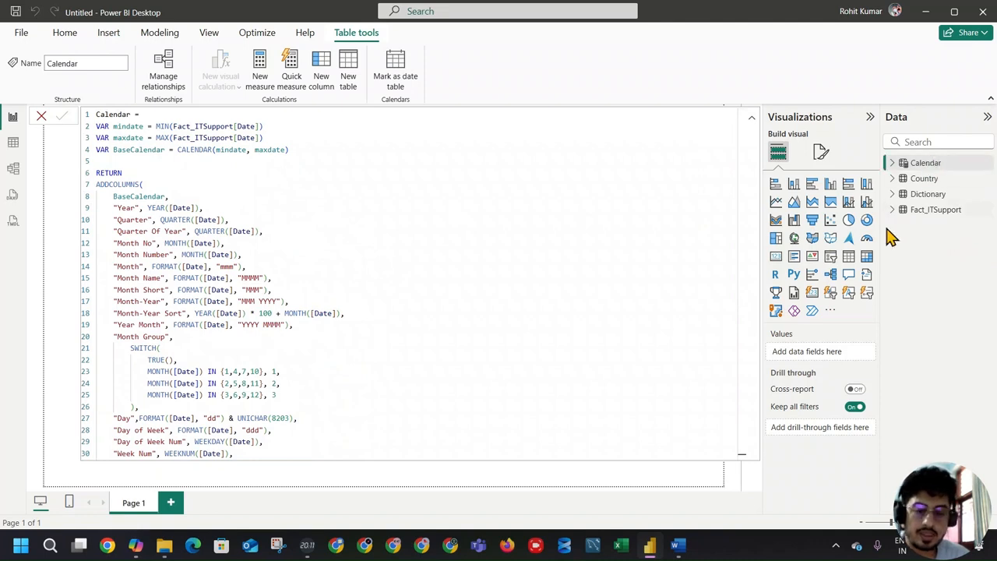
left_click(949, 173)
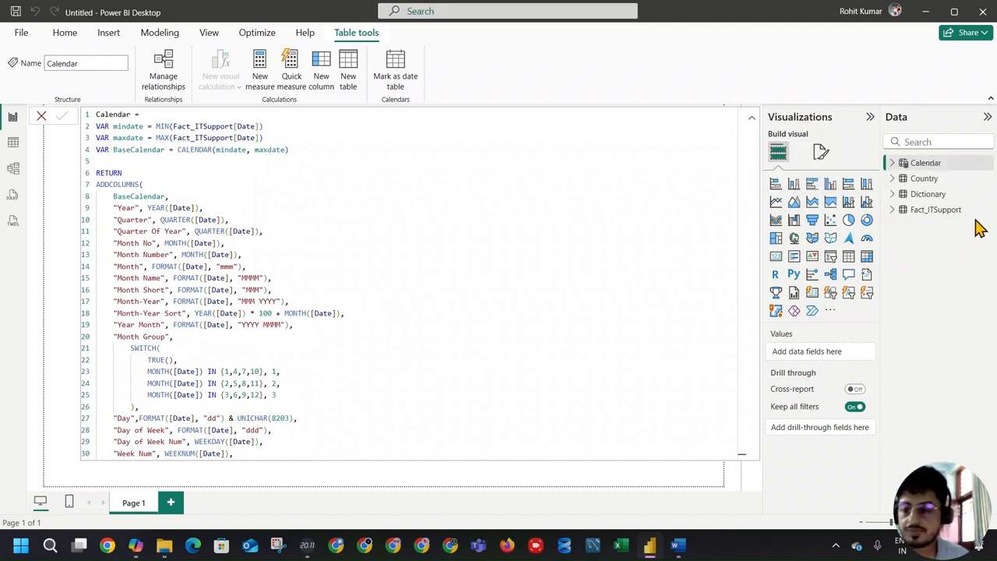
Step: Create an empty calculated table named Measure_table and return to the blank report canvas
left_click(360, 77)
type("Measure")
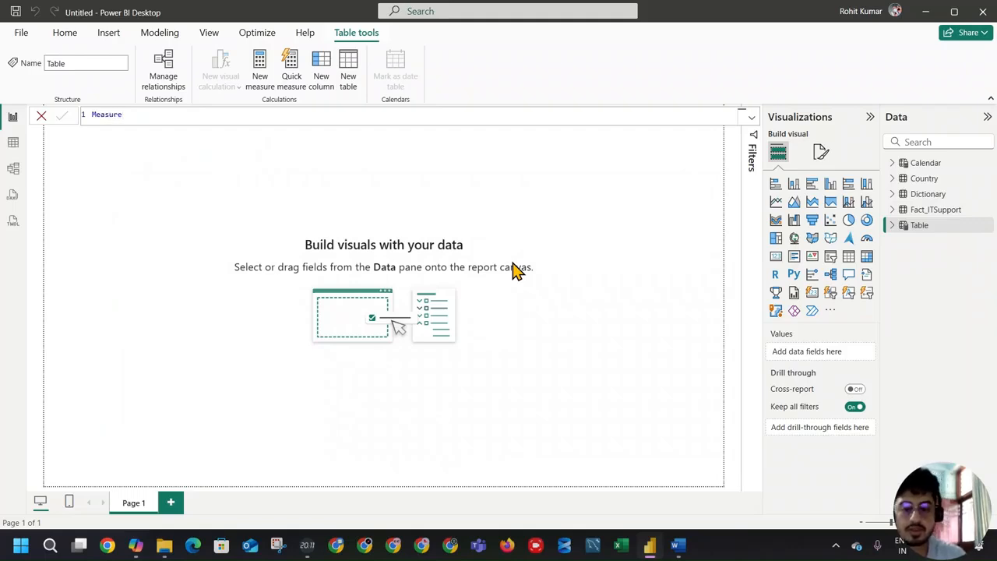
key("Return")
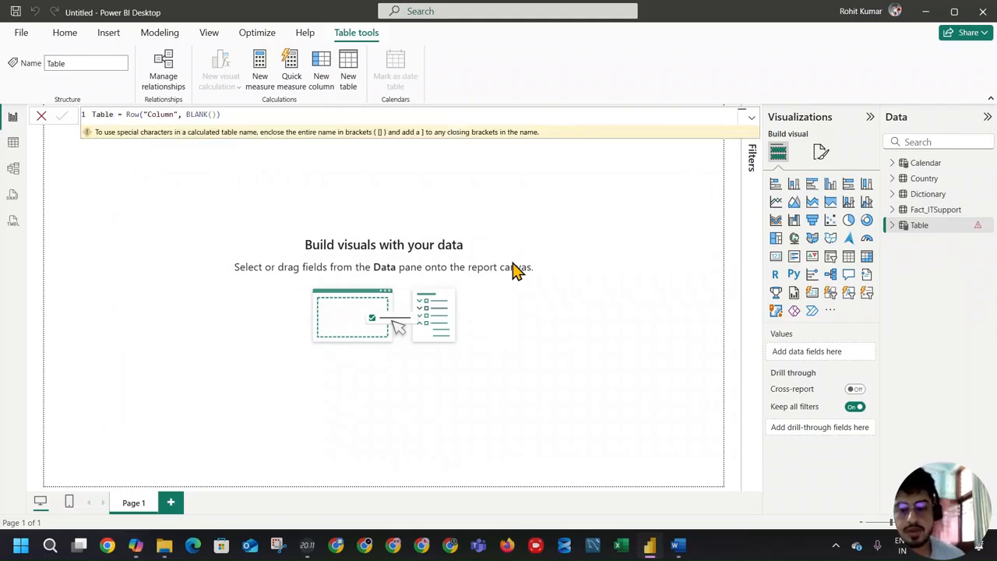
left_click(924, 226)
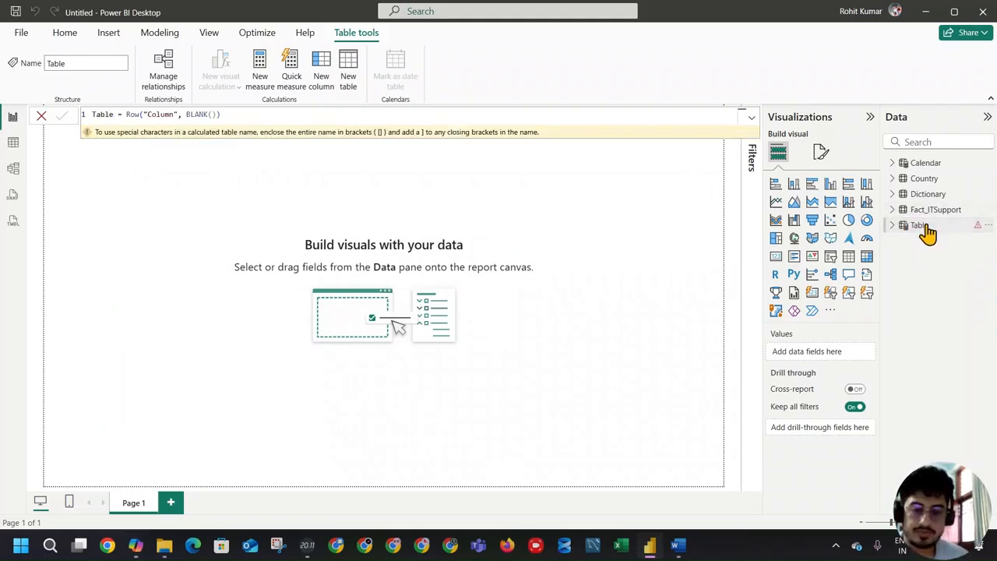
left_click_drag(230, 115, 69, 121)
type("Measure_table =")
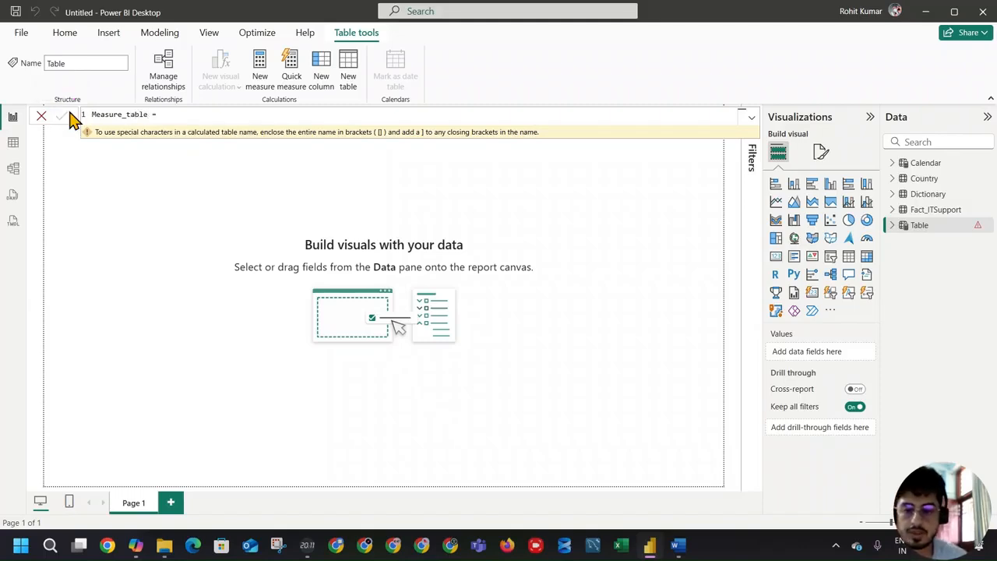
left_click(65, 117)
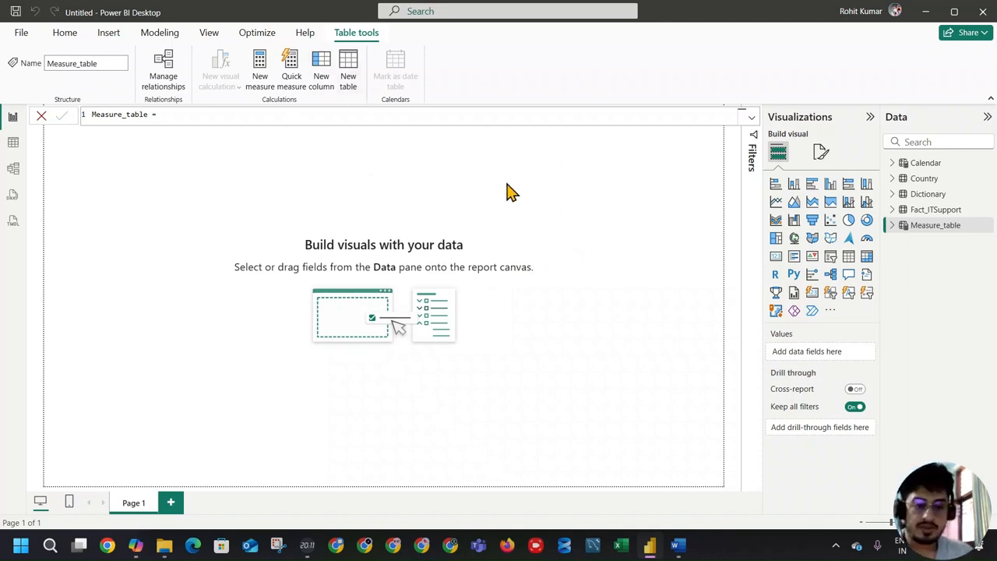
left_click(599, 180)
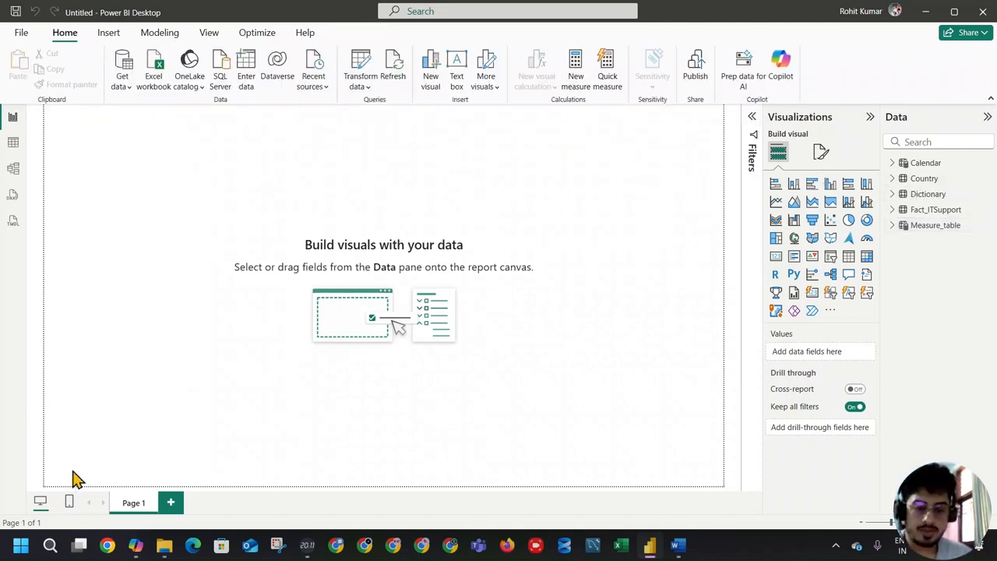
Step: Add Demo Bg 1.jpg from the IT Support SLA Dashboard folder as the page's canvas background image
left_click(820, 152)
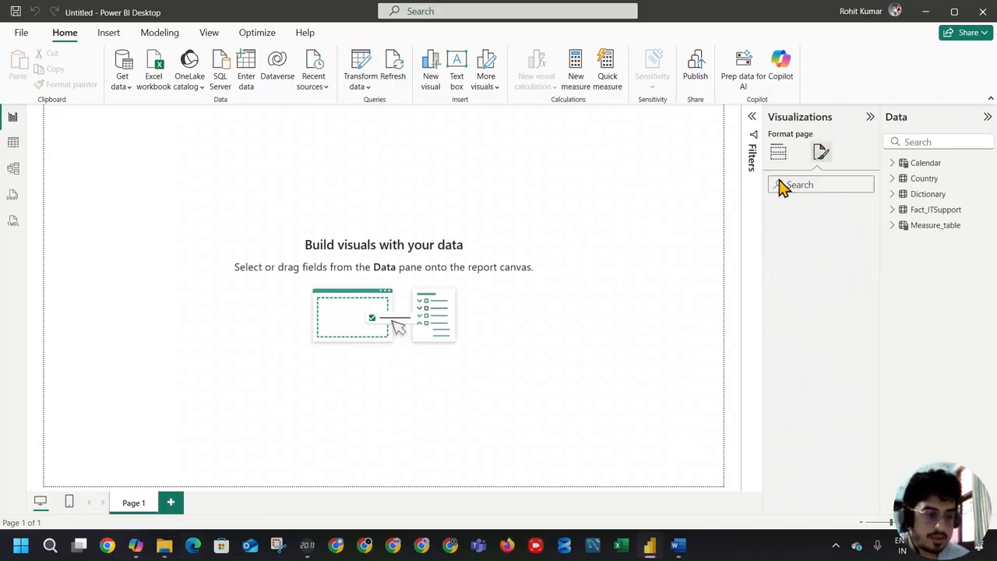
left_click(788, 243)
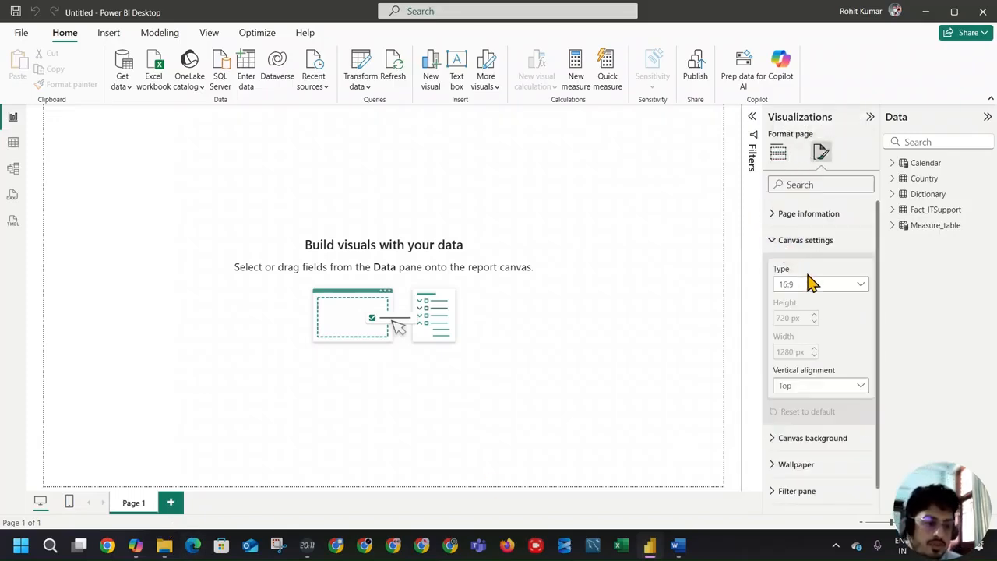
left_click(803, 241)
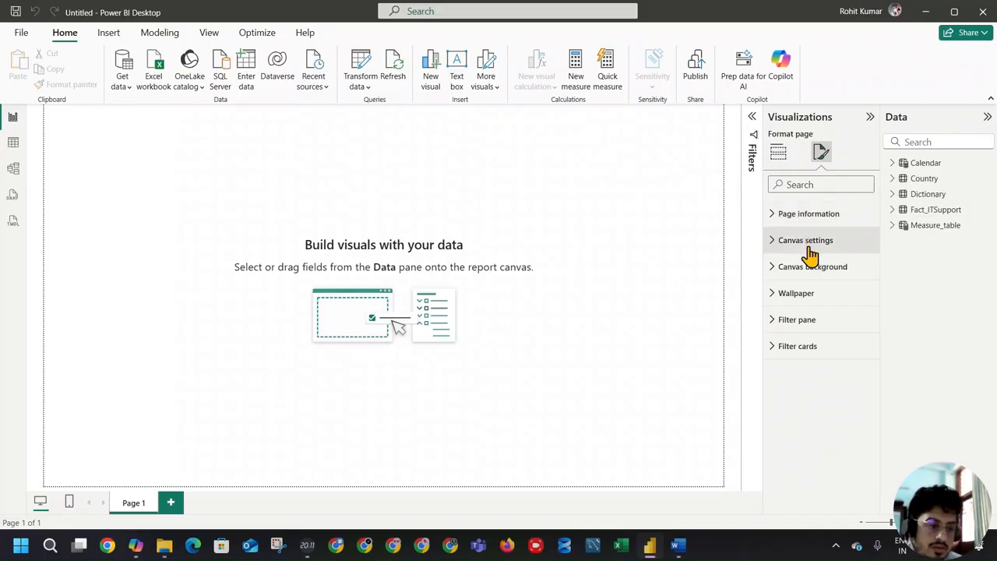
left_click(812, 266)
left_click(822, 345)
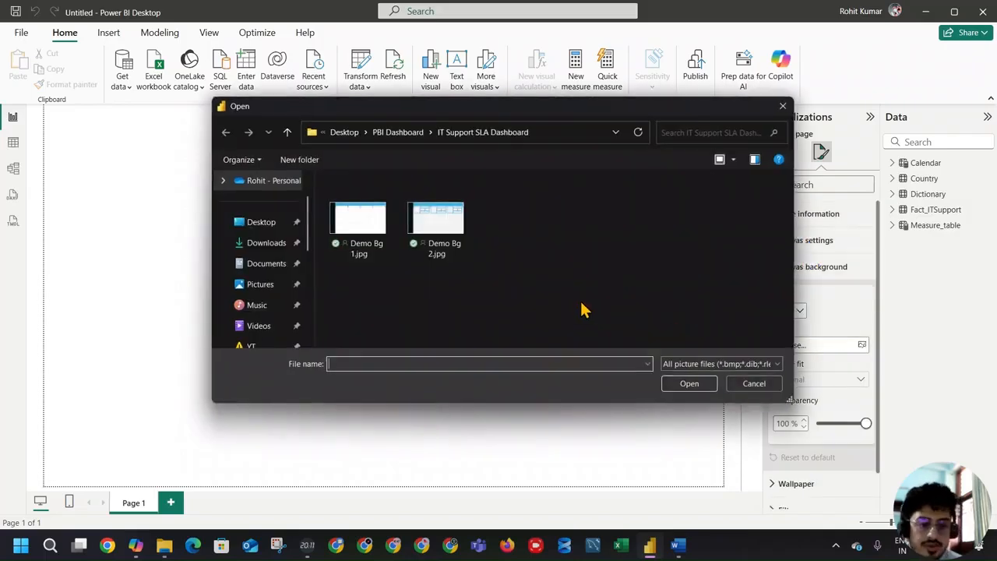
double_click(379, 219)
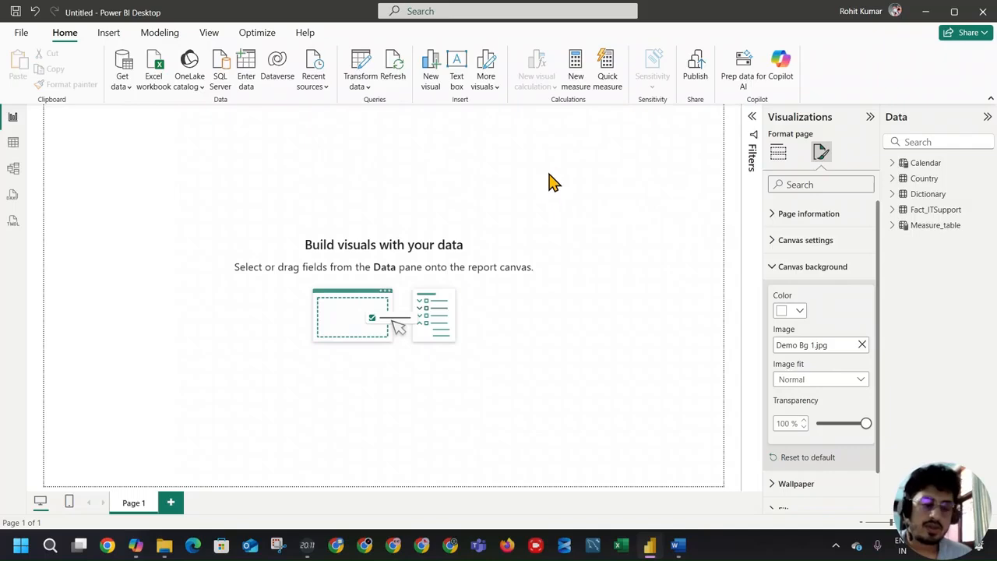
Step: Set the canvas background's transparency to 0% and its image fit to Fit
left_click_drag(866, 423, 781, 420)
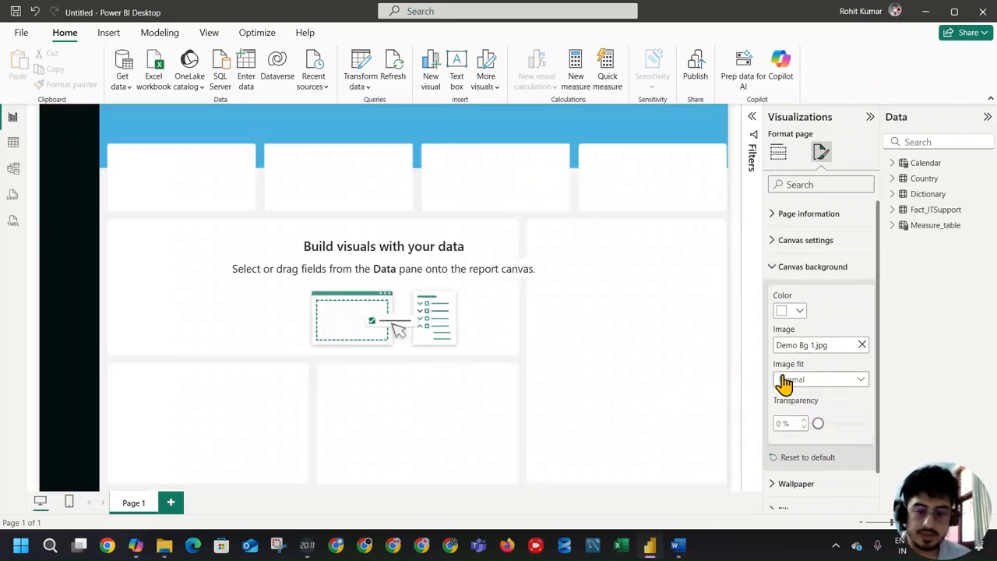
left_click(792, 382)
left_click(841, 408)
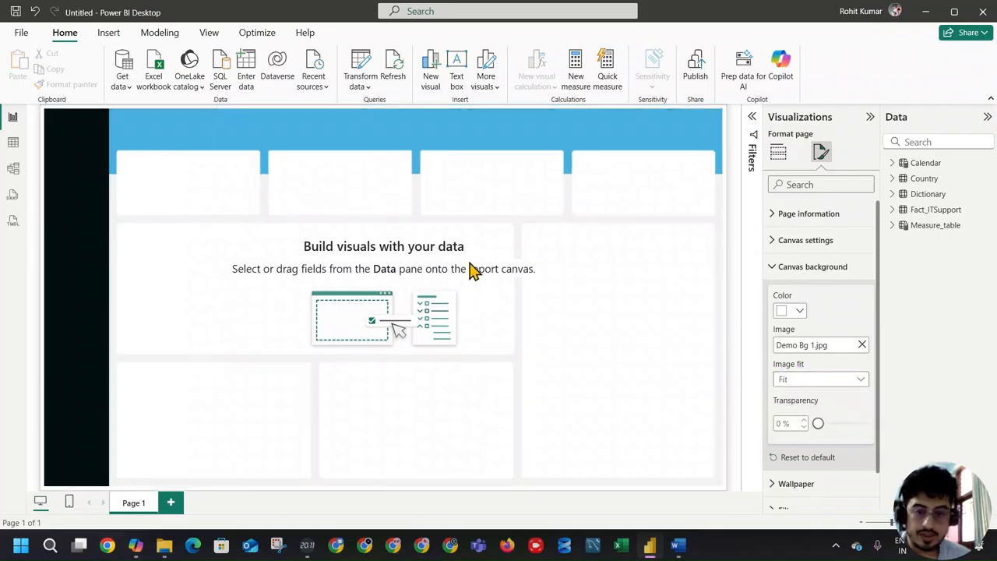
left_click(732, 160)
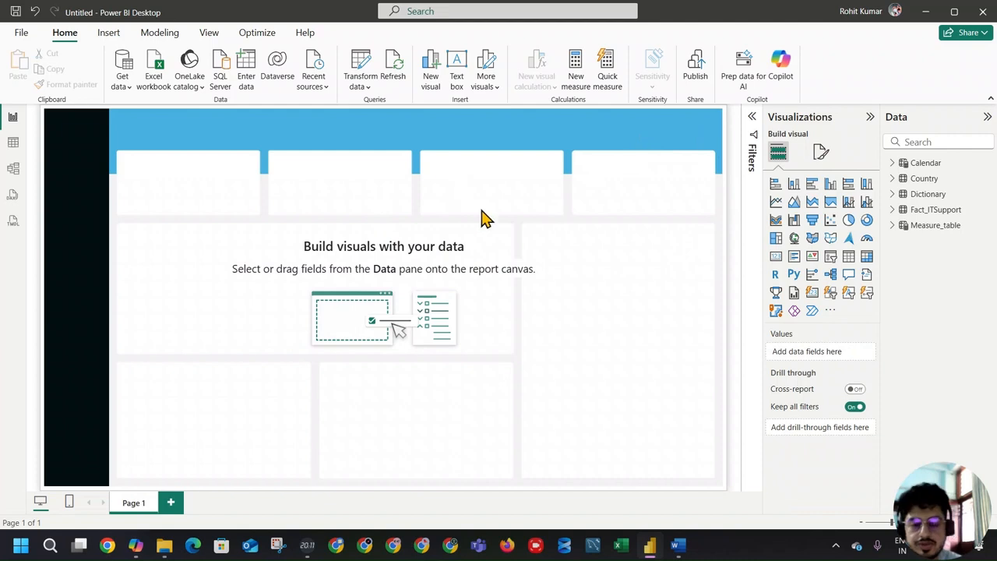
Step: Insert a text box in the upper-left part of the blue header band with the text "SLA Compliance Overview"
scroll(649, 242, "up", 2)
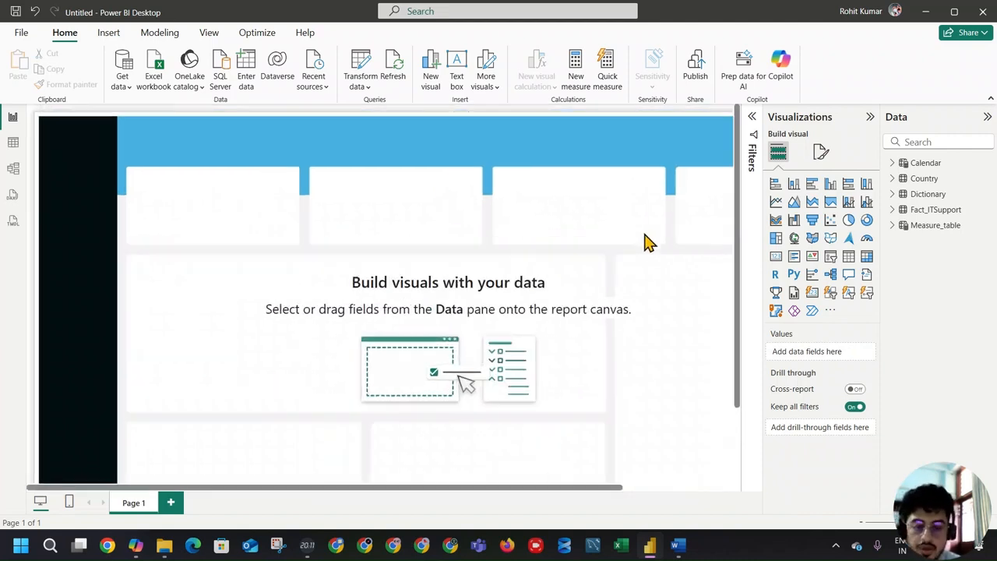
scroll(649, 242, "down", 2)
scroll(649, 242, "up", 1)
scroll(649, 242, "down", 1)
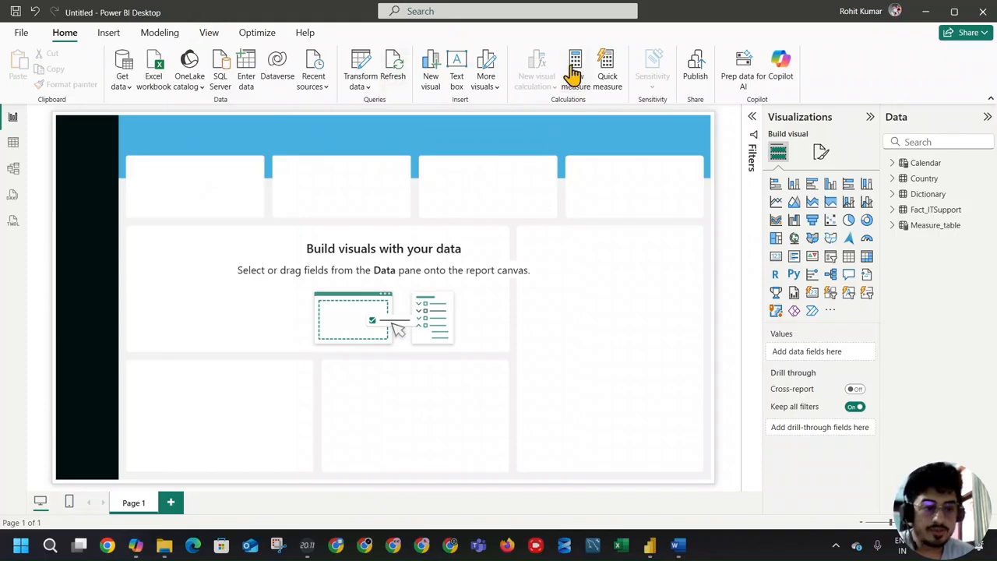
left_click(457, 69)
left_click_drag(182, 254, 266, 164)
left_click_drag(206, 140, 275, 151)
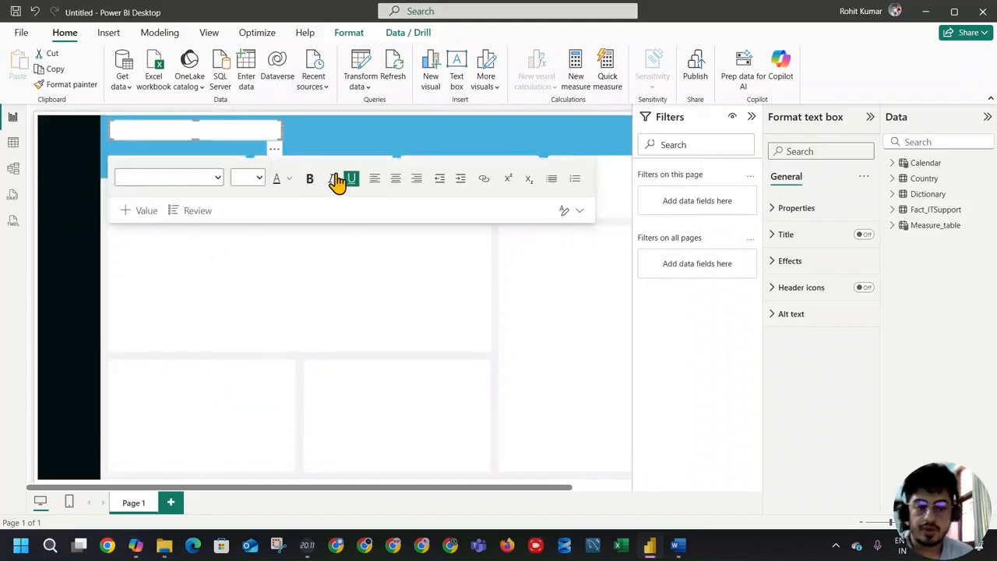
left_click(187, 131)
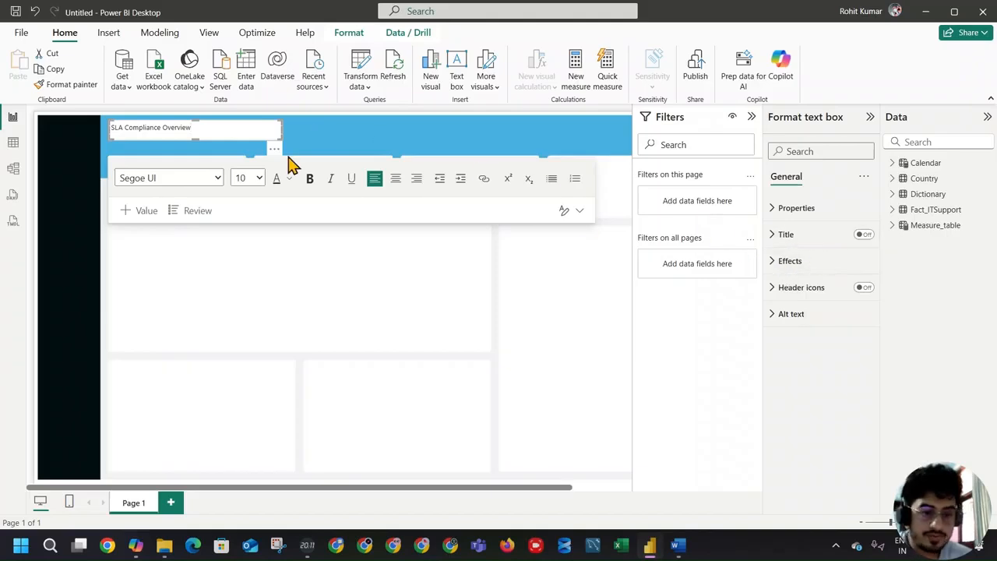
Step: Format the SLA Compliance Overview title text as bold at font size 14
left_click_drag(220, 139, 100, 134)
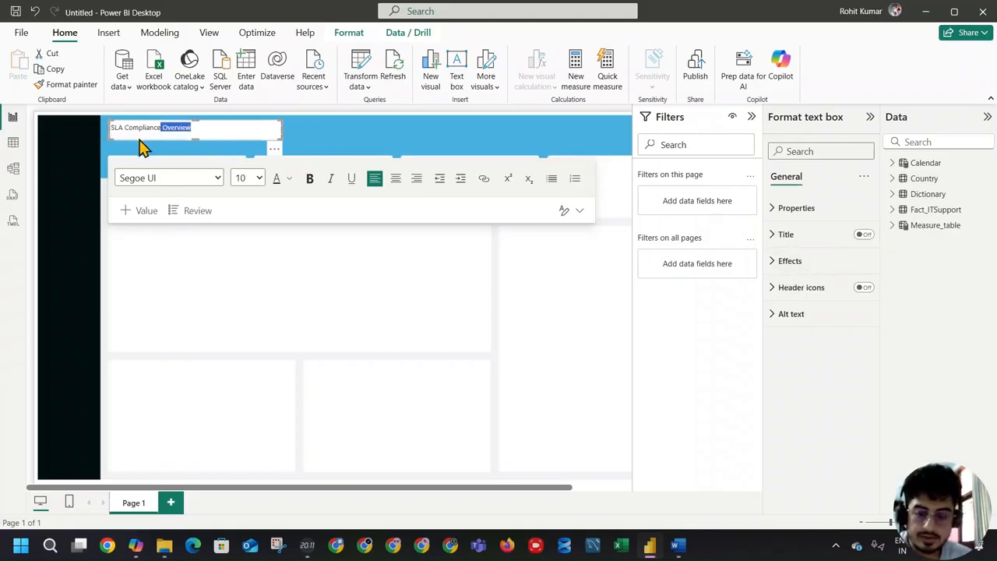
key("ctrl+a")
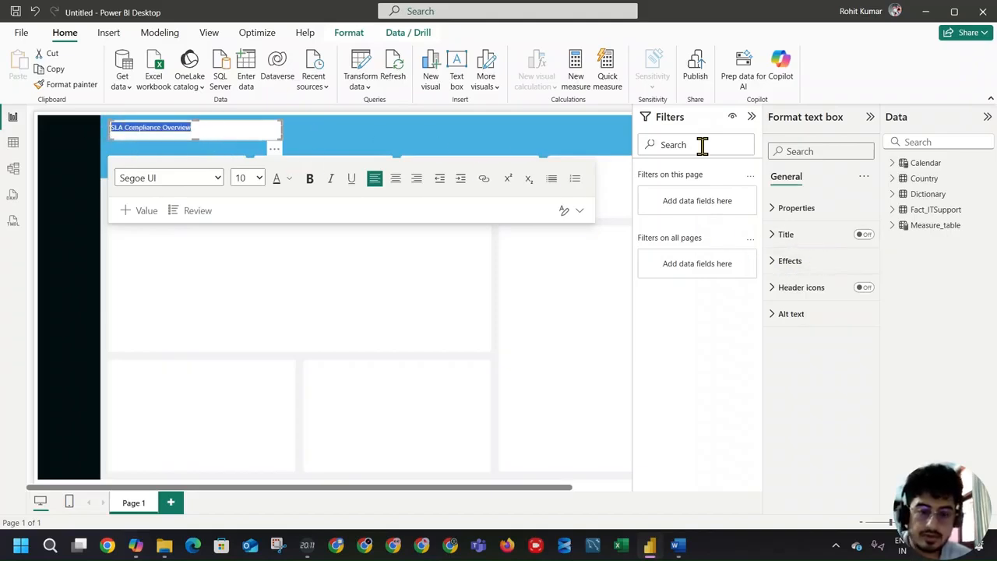
left_click(806, 267)
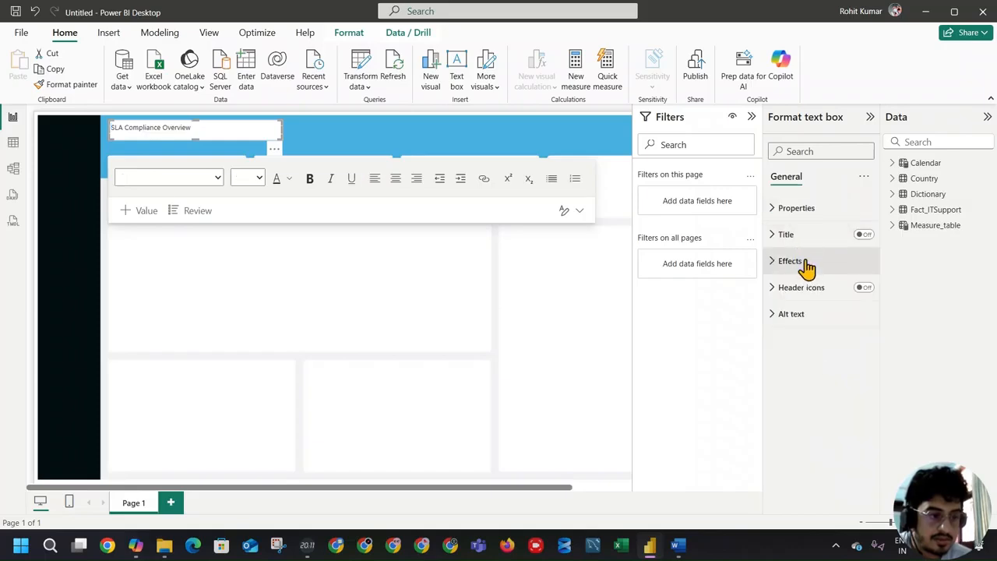
left_click_drag(213, 127, 117, 131)
left_click(257, 178)
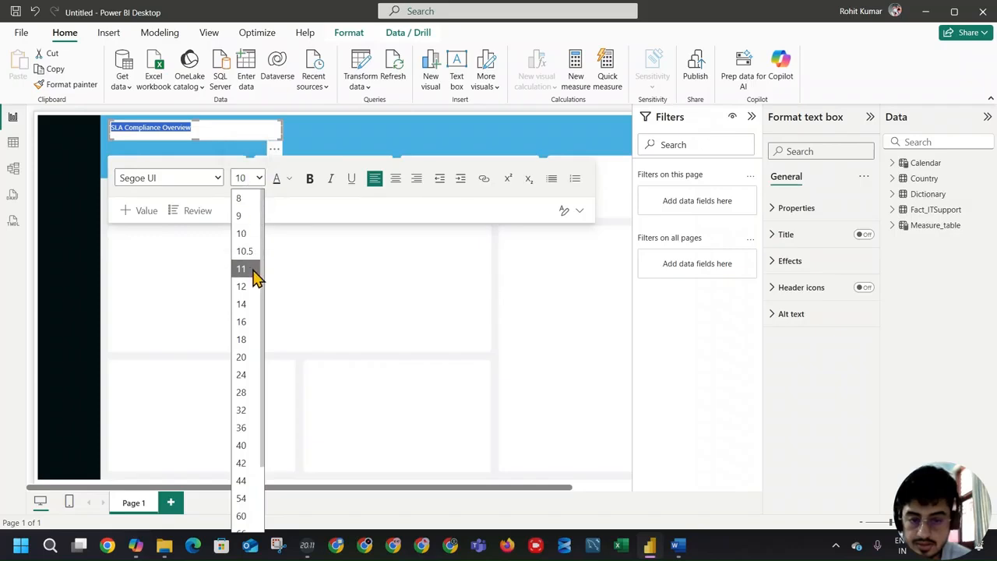
left_click(248, 305)
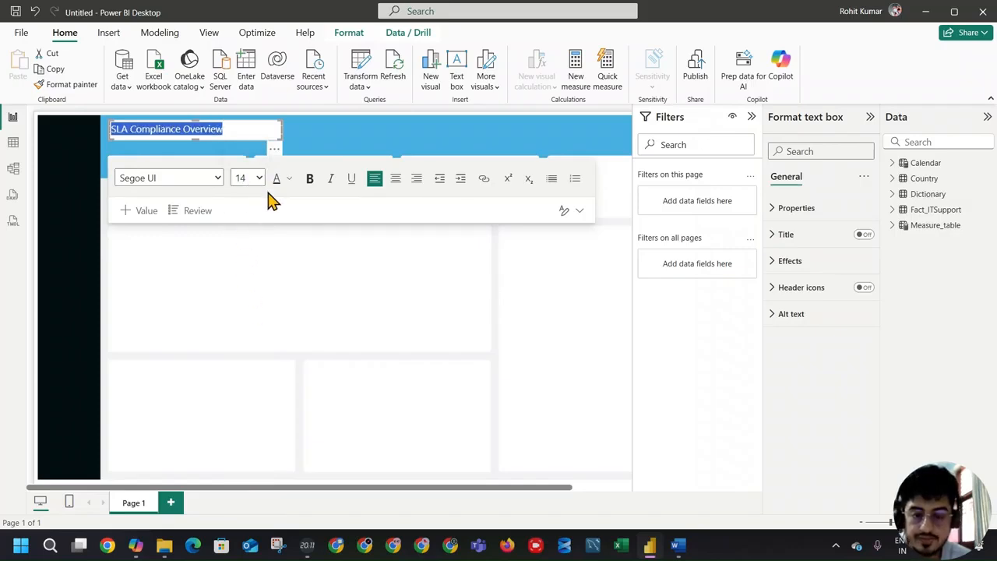
left_click(310, 184)
Step: Enlarge the SLA Compliance Overview text box within the header band and set its left-aligned text to white
left_click_drag(278, 138, 339, 150)
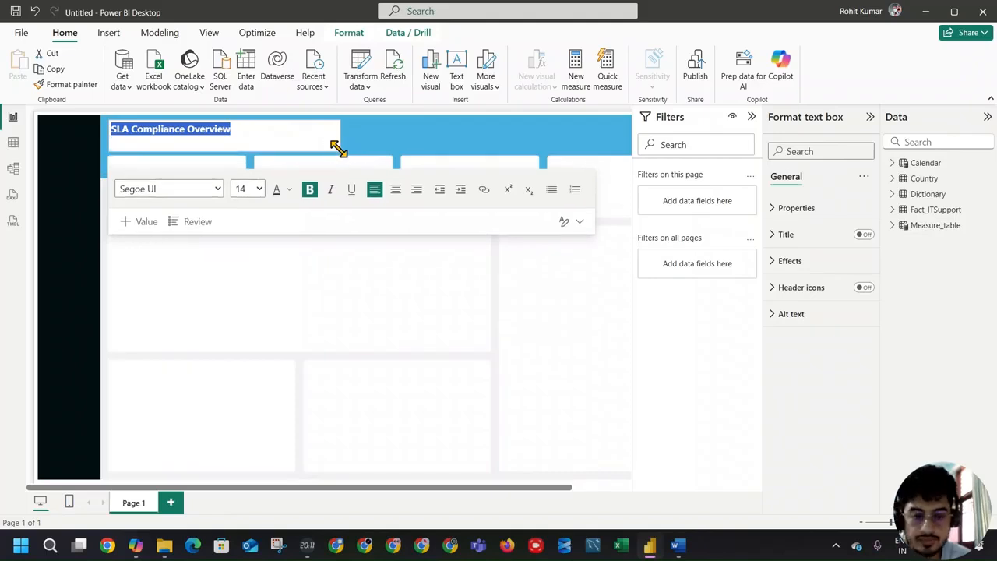
left_click(396, 191)
left_click(372, 190)
left_click(289, 190)
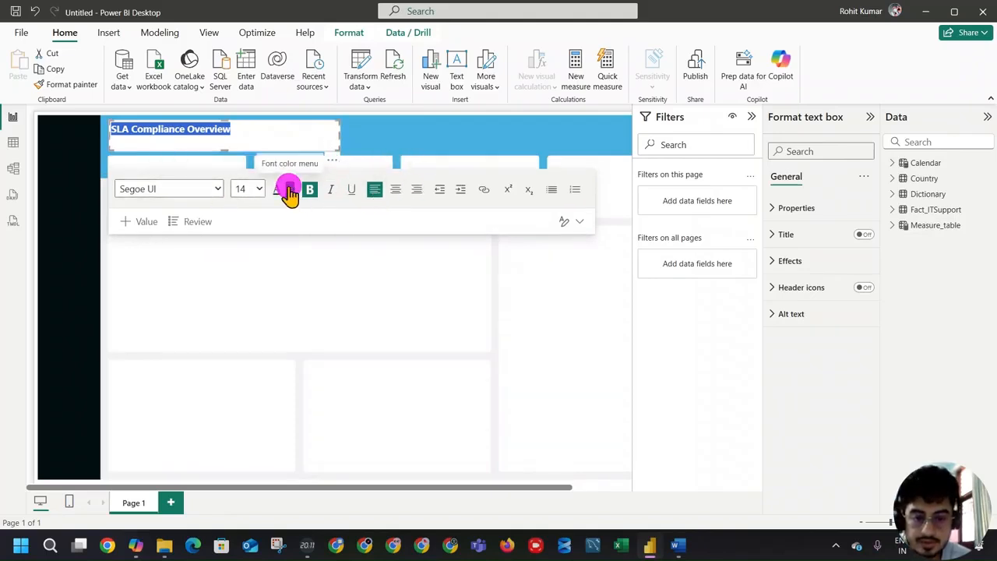
left_click(305, 236)
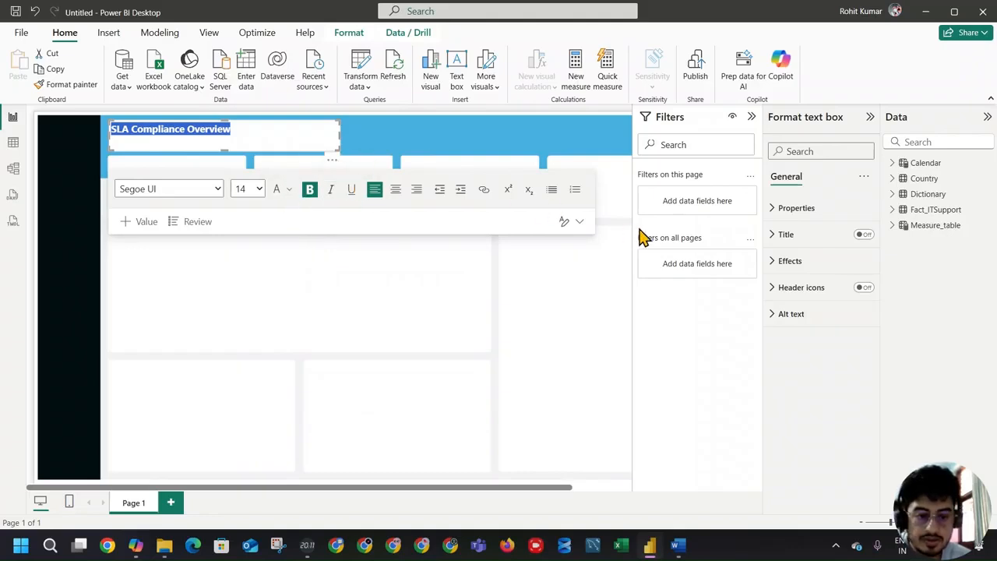
Step: Turn off the title text box's background and set the SLA Compliance Overview text to font size 20
left_click(812, 265)
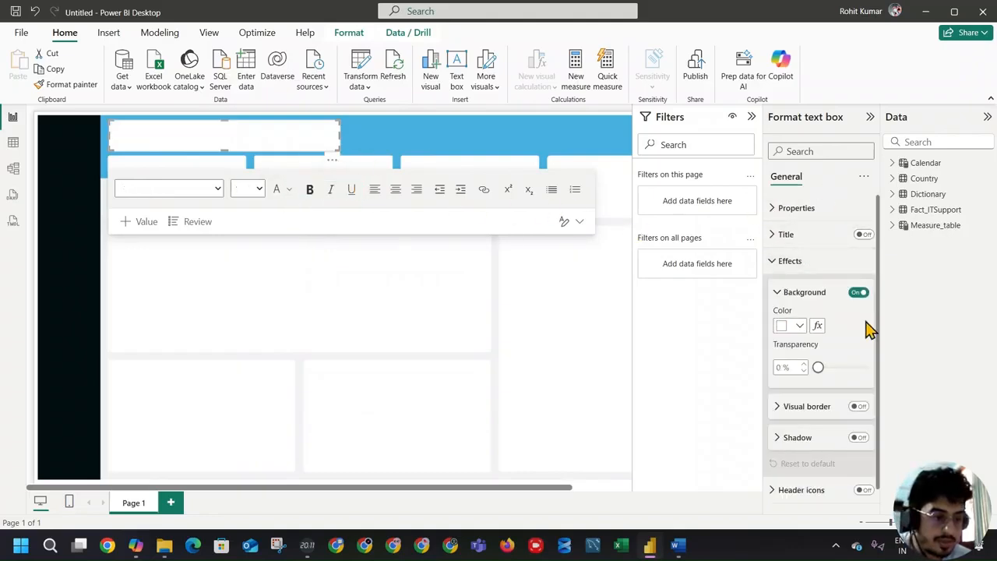
left_click(859, 293)
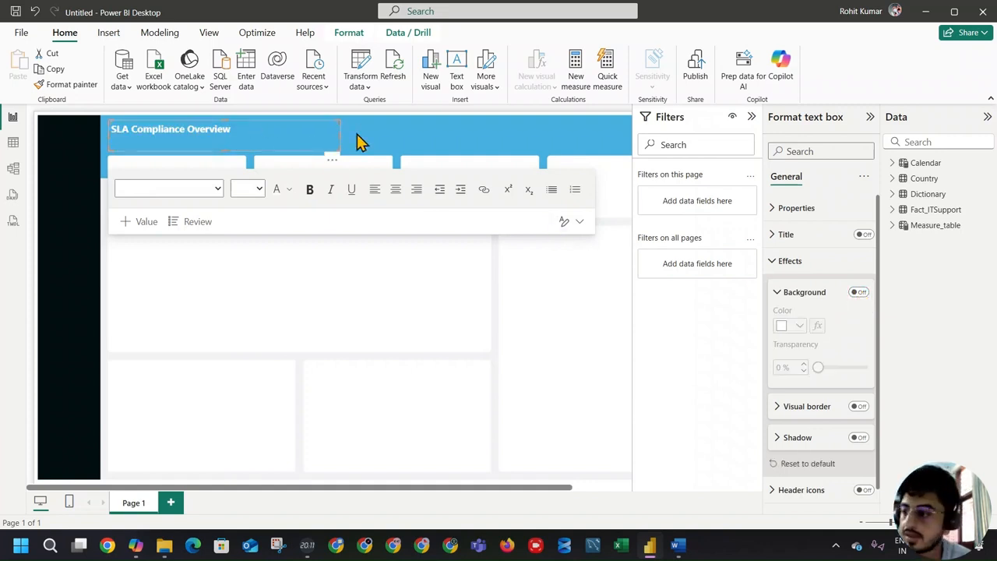
left_click(312, 129)
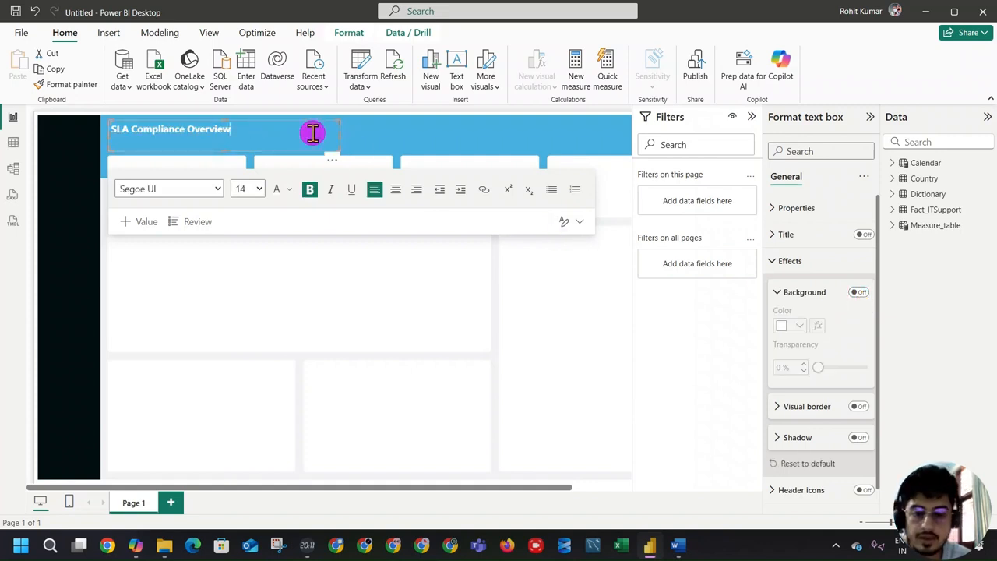
triple_click(174, 130)
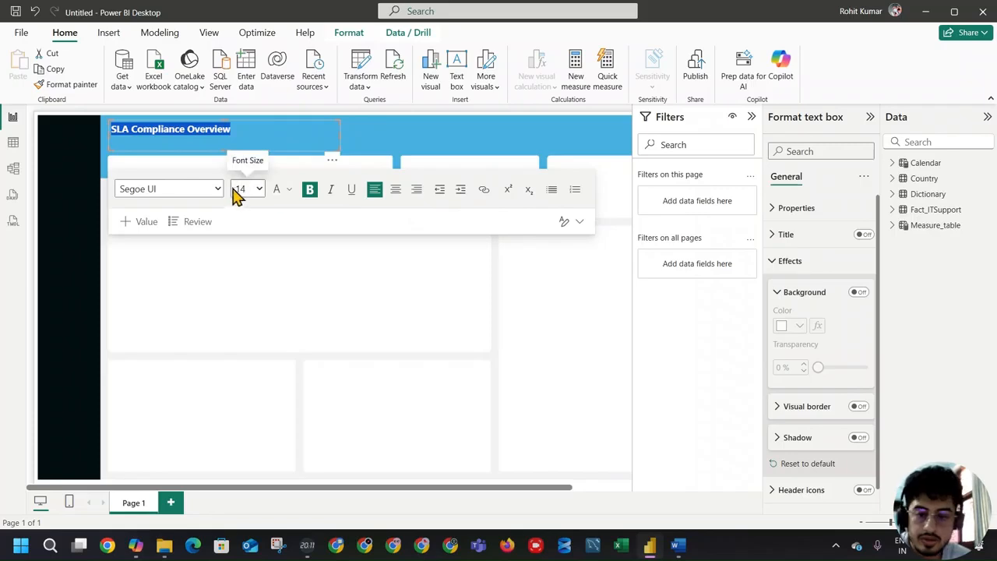
left_click(258, 189)
left_click(250, 367)
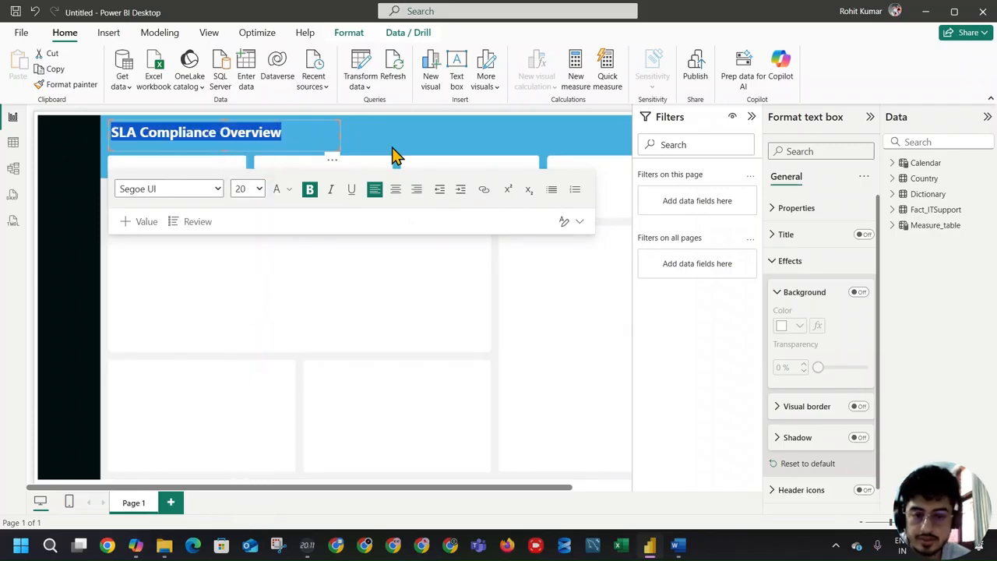
left_click(319, 245)
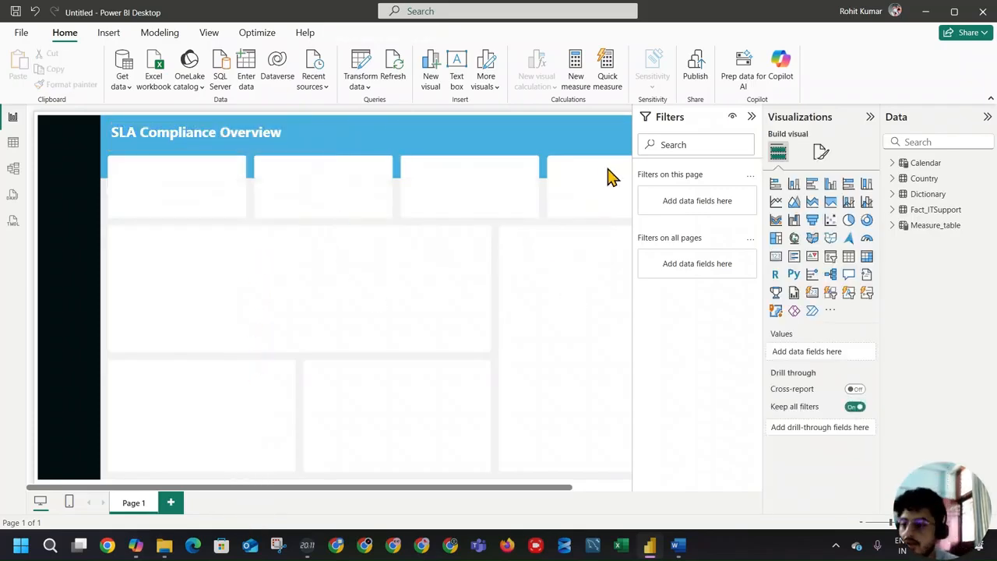
Step: Move the title text box closer to the header band's upper-left corner and reduce its height to fit the text
left_click(332, 146)
mouse_move(338, 150)
left_mouse_down()
mouse_move(338, 140)
mouse_move(321, 146)
left_mouse_up()
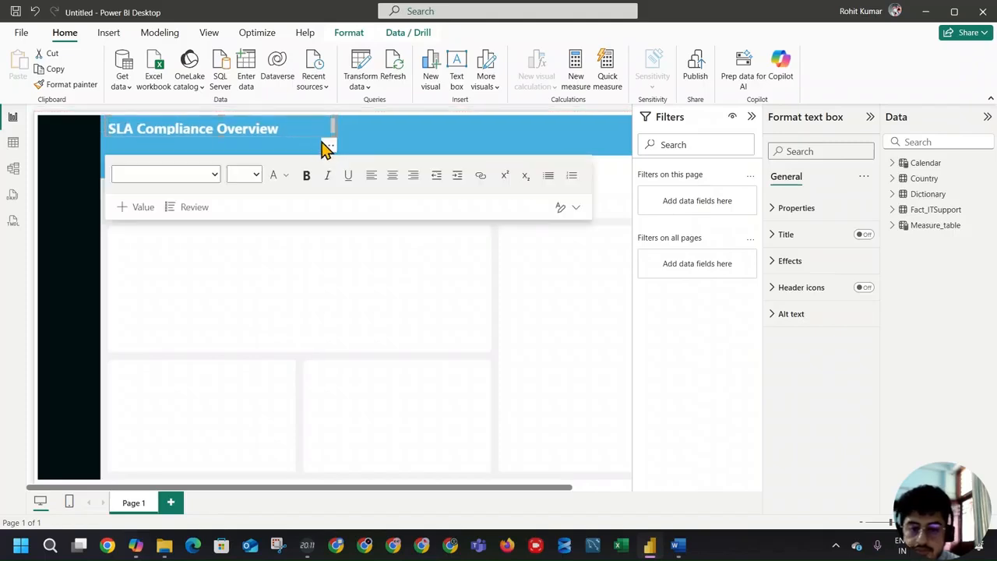
left_click(225, 136)
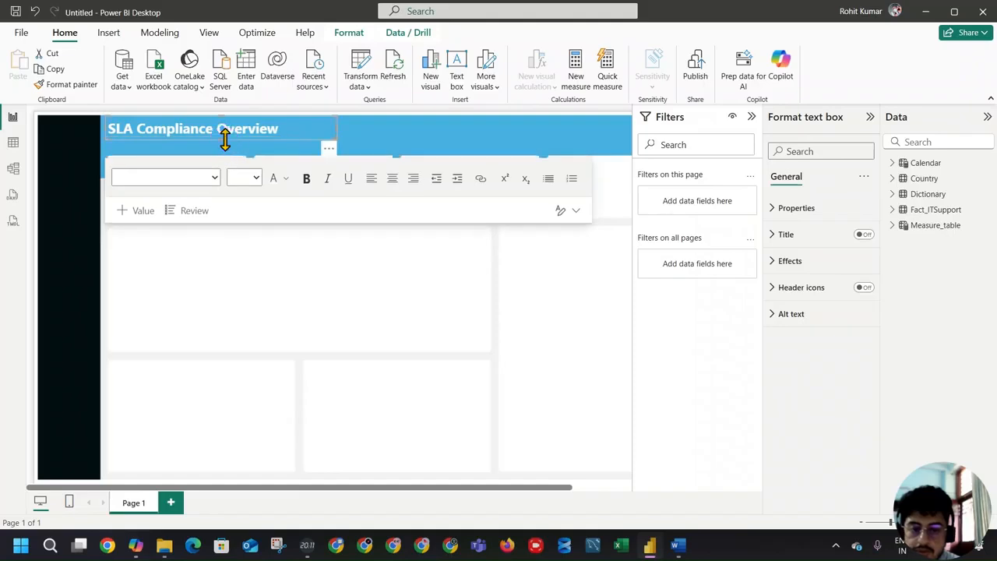
left_click(371, 144)
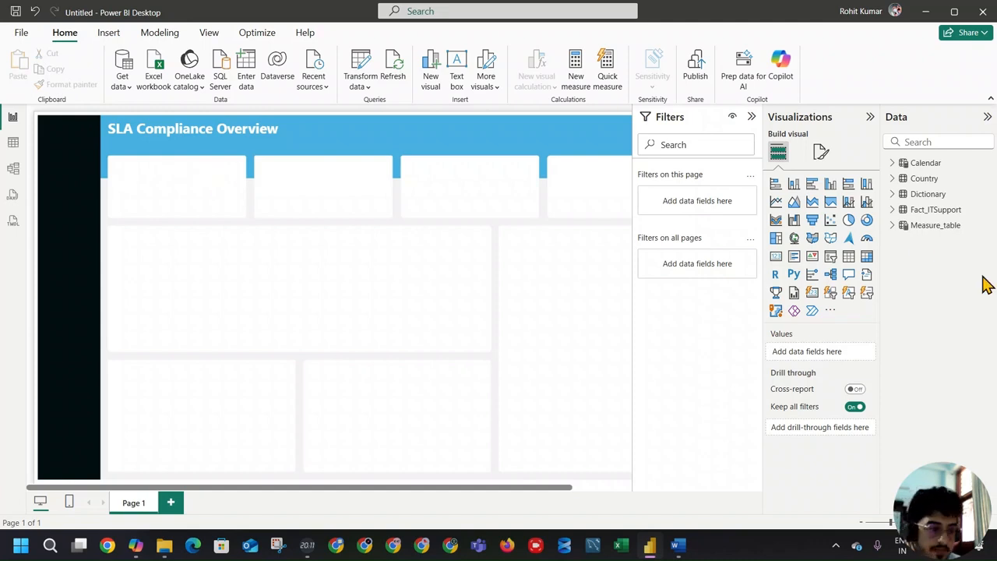
Step: Examine the Ticket ID column in the Fact_ITSupport table's data
left_click(937, 225)
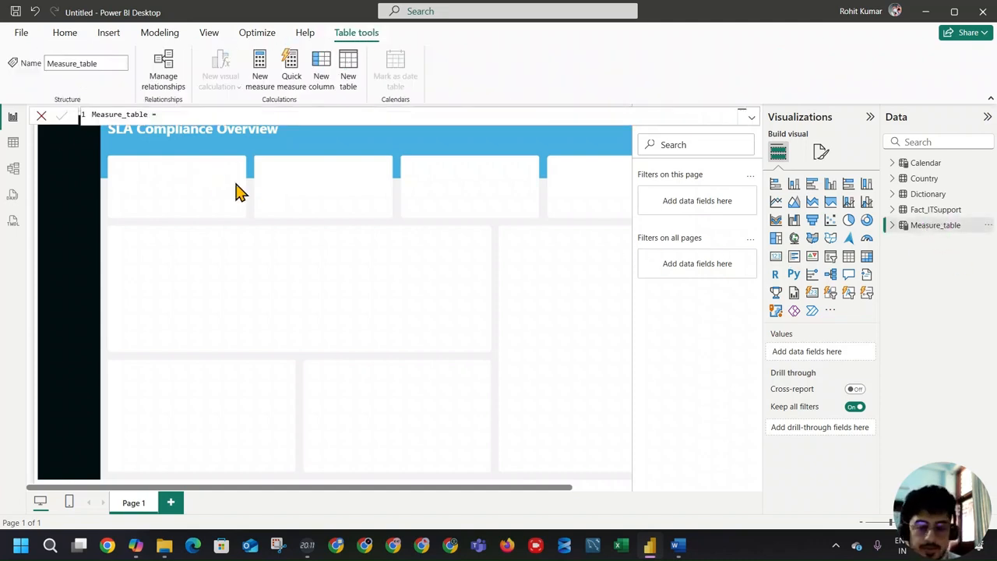
left_click(182, 114)
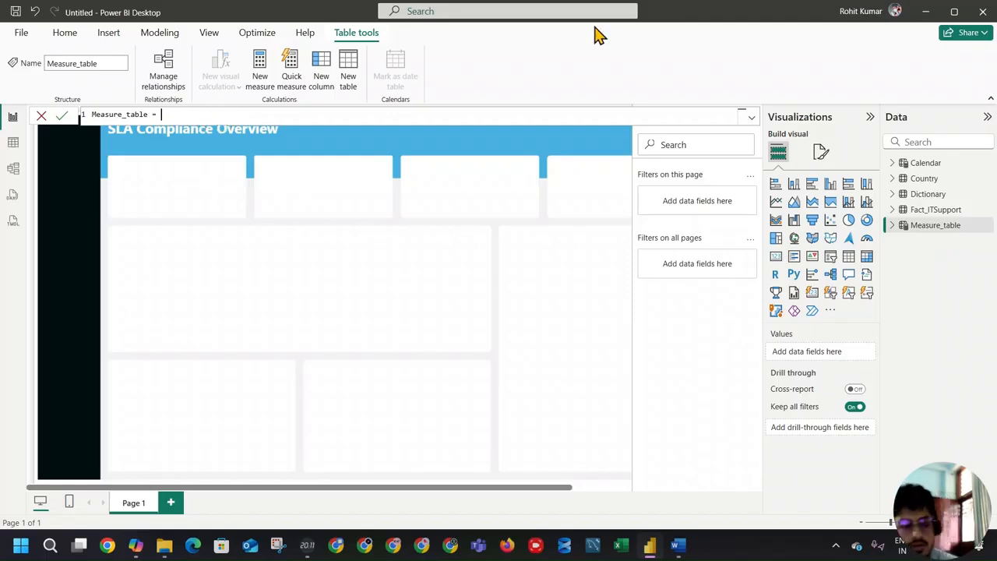
left_click(939, 211)
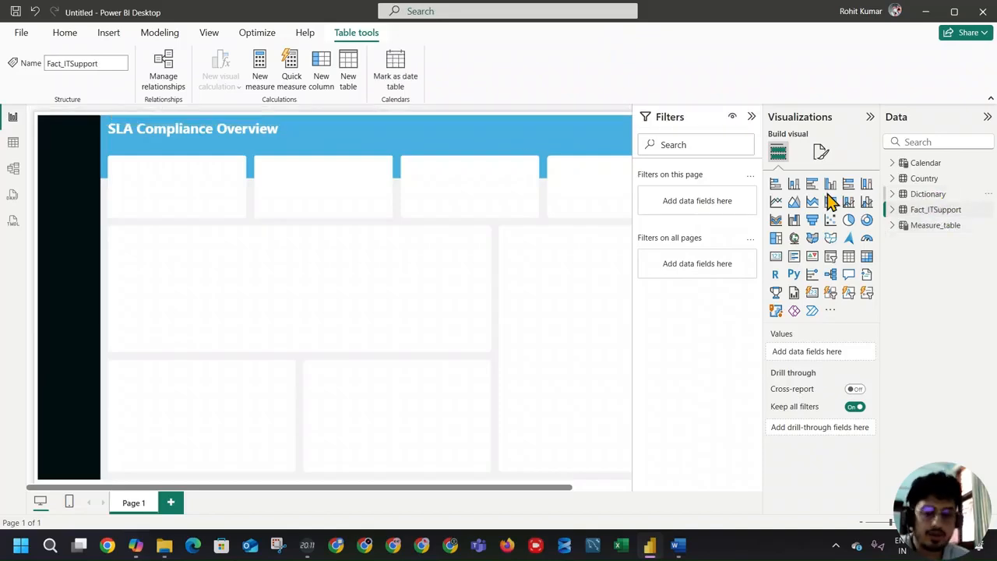
left_click(13, 143)
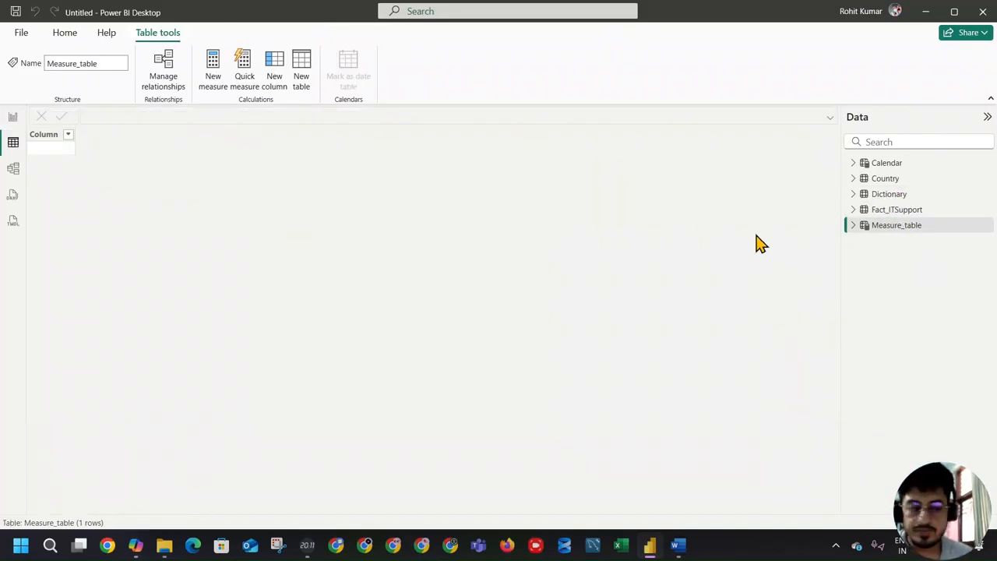
left_click(896, 210)
left_click(67, 138)
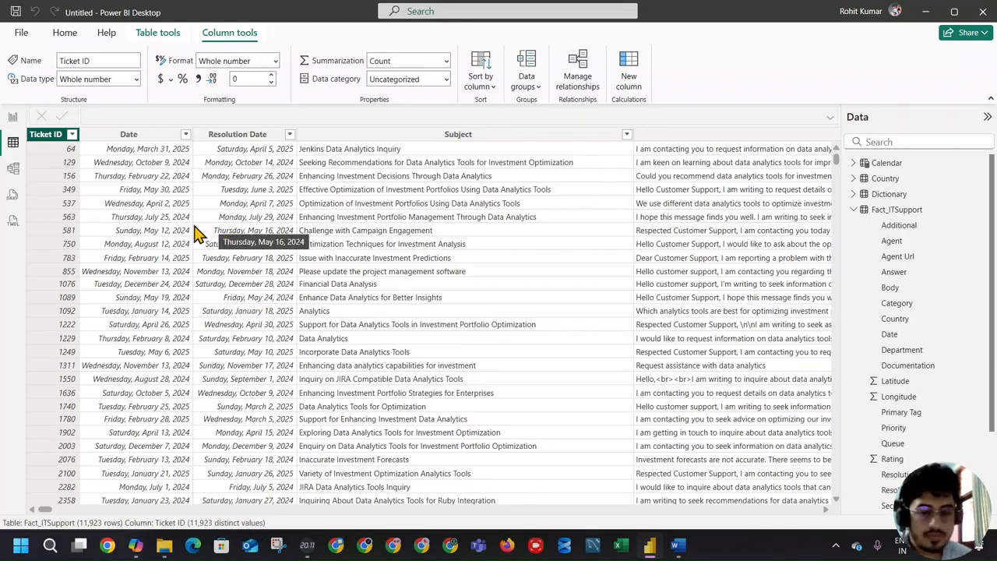
Step: Back in the report, create the measure Total Tickets = DISTINCTCOUNT(Fact_ITSupport[Ticket ID]) in Measure_table
left_click(12, 117)
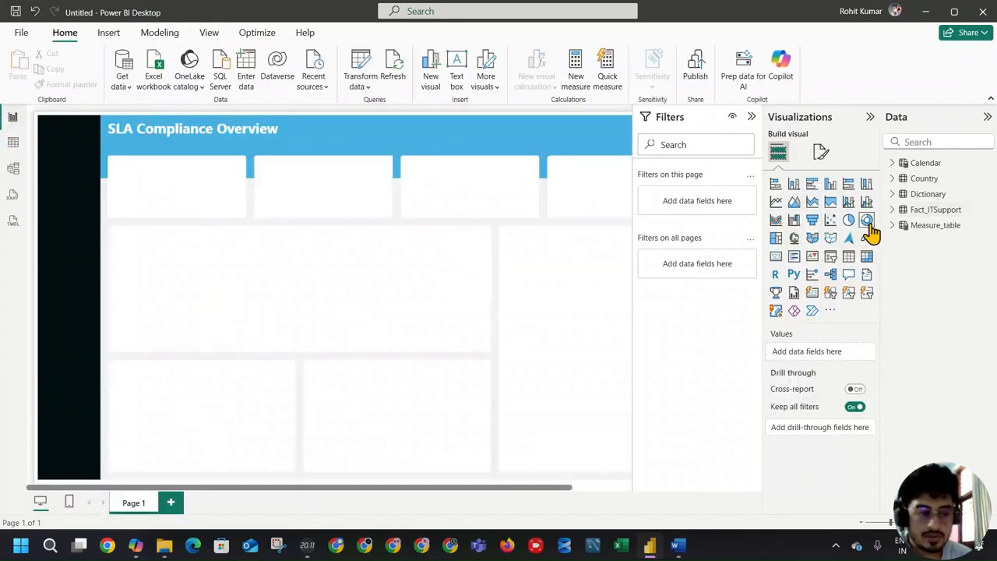
left_click(939, 226)
left_click(262, 74)
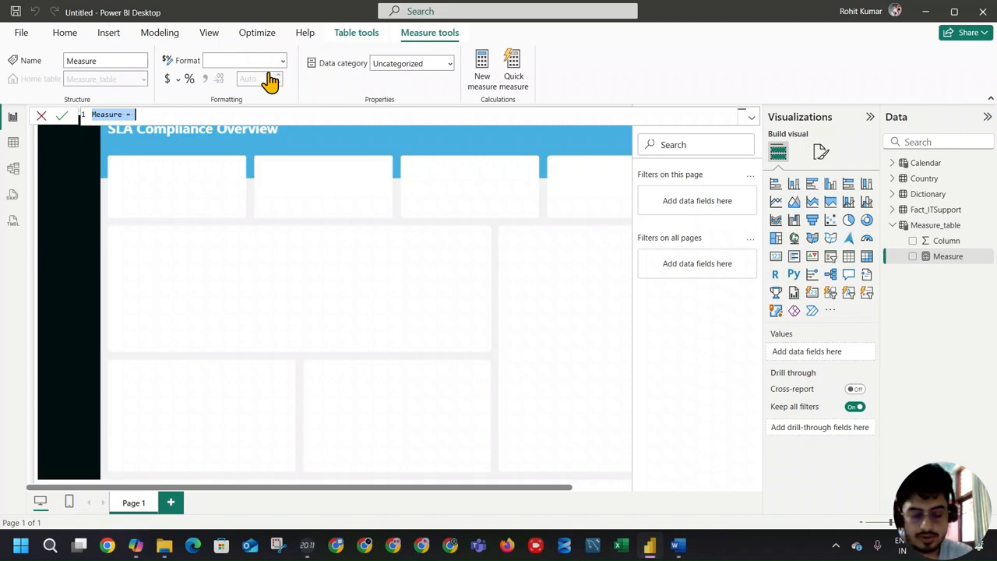
type("Total Tickets")
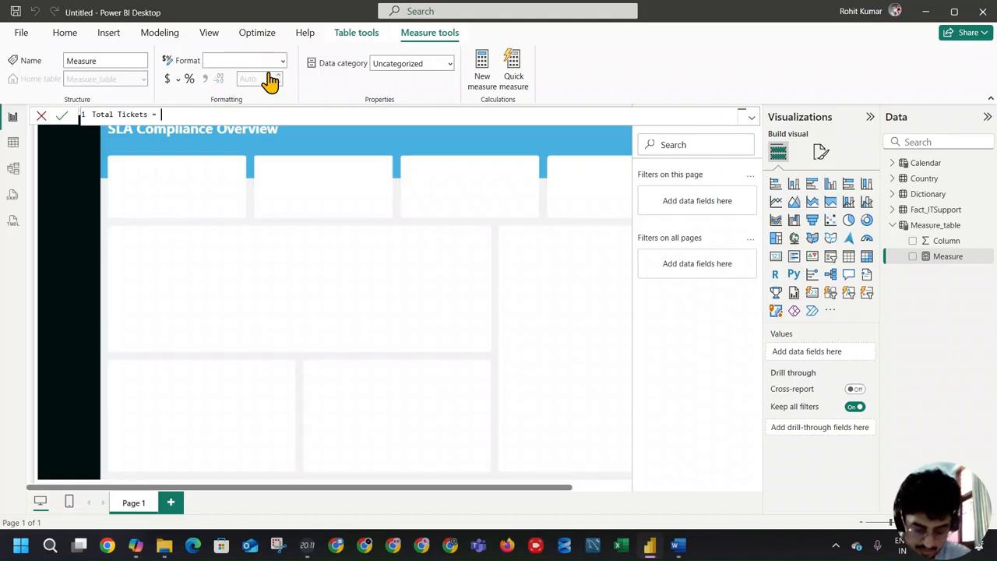
type("dist")
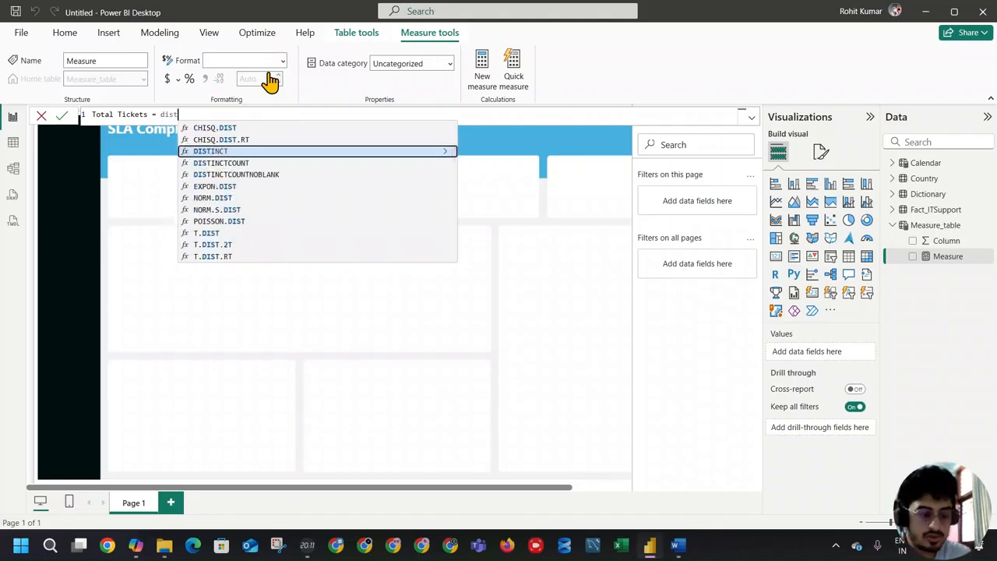
key("Down")
key("Tab")
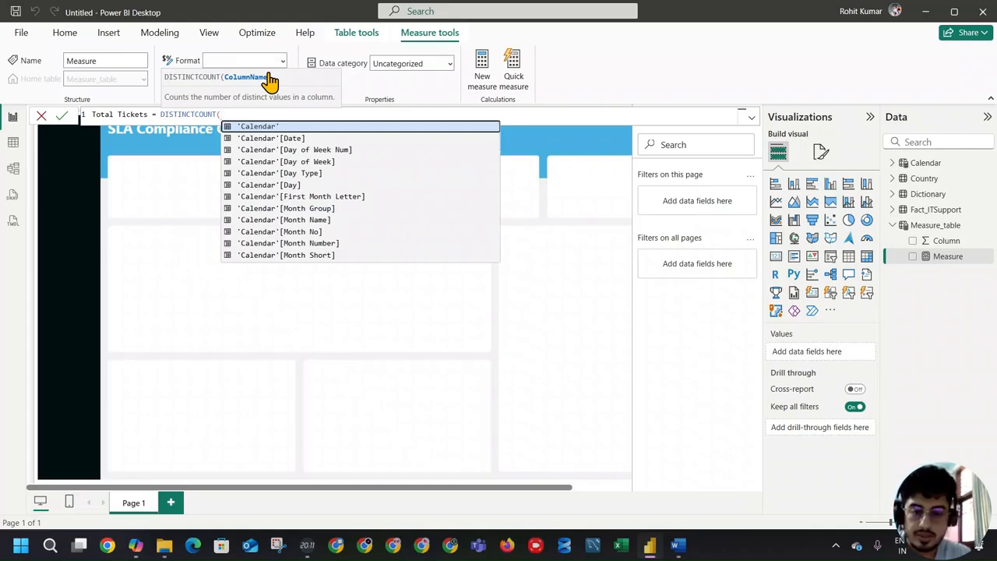
type("ti")
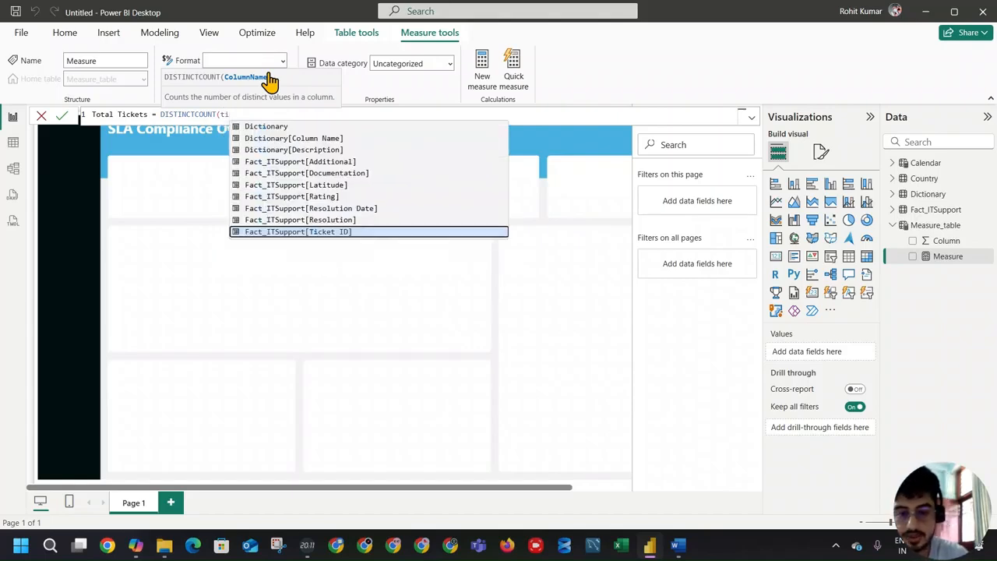
key("Tab")
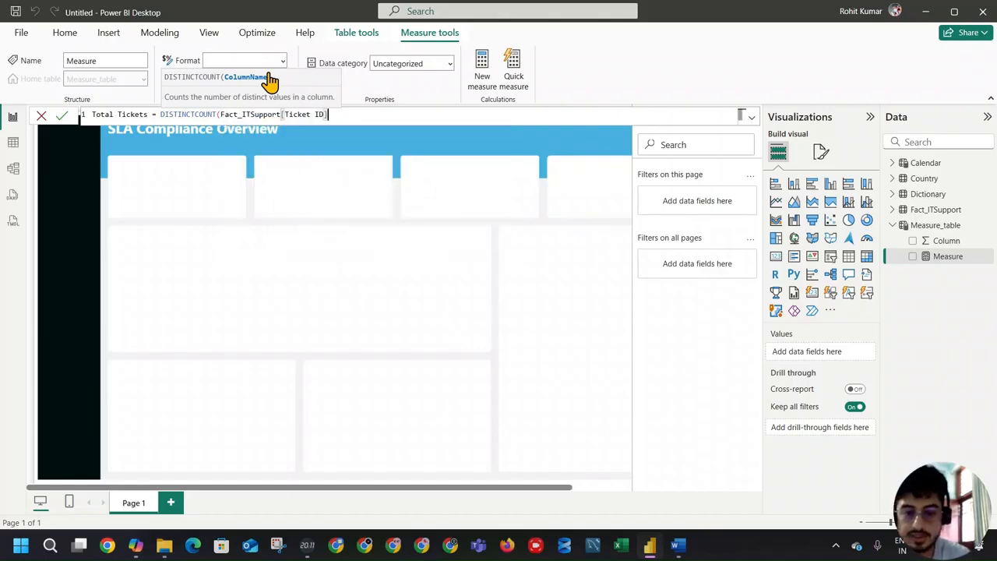
type(")")
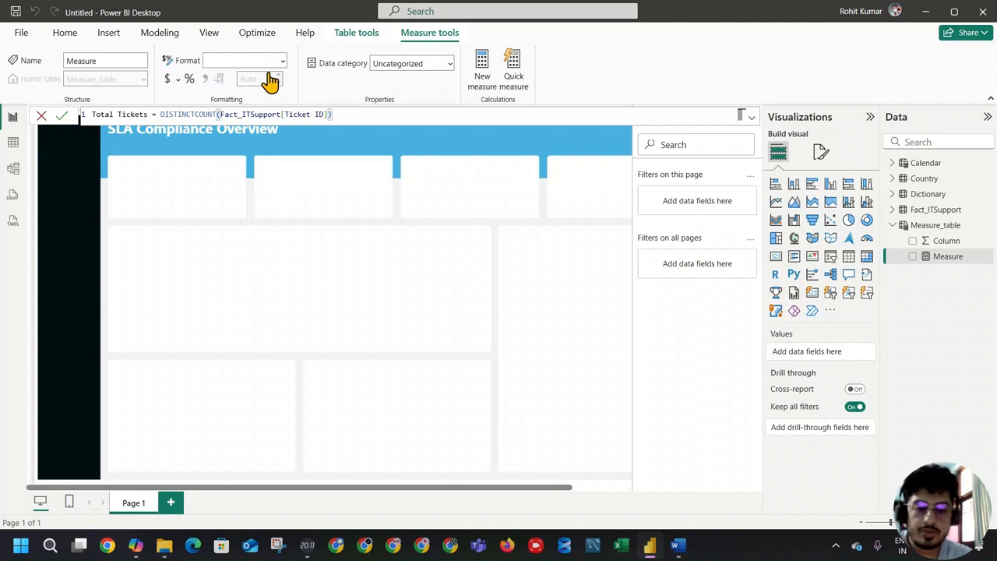
key("Return")
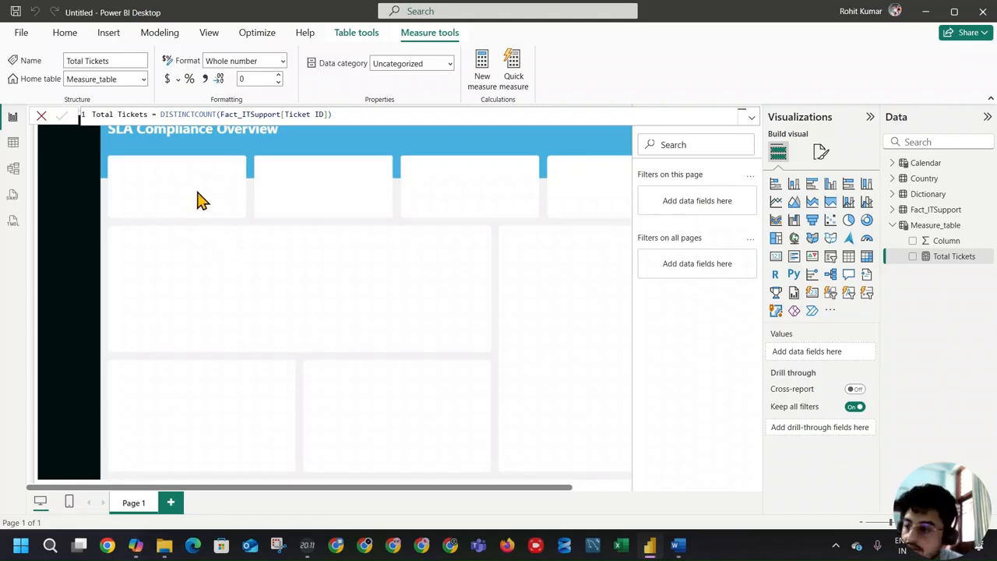
left_click(198, 134)
left_click(169, 265)
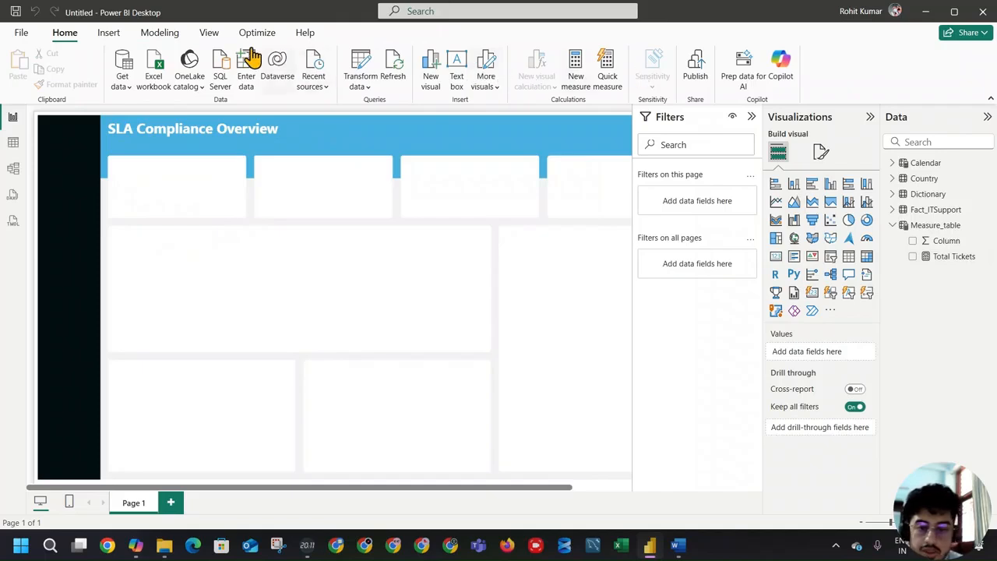
Step: Insert a text box reading "Ticket Volume", shrunk to fit the text, in the upper-left corner of the first KPI box
left_click(109, 32)
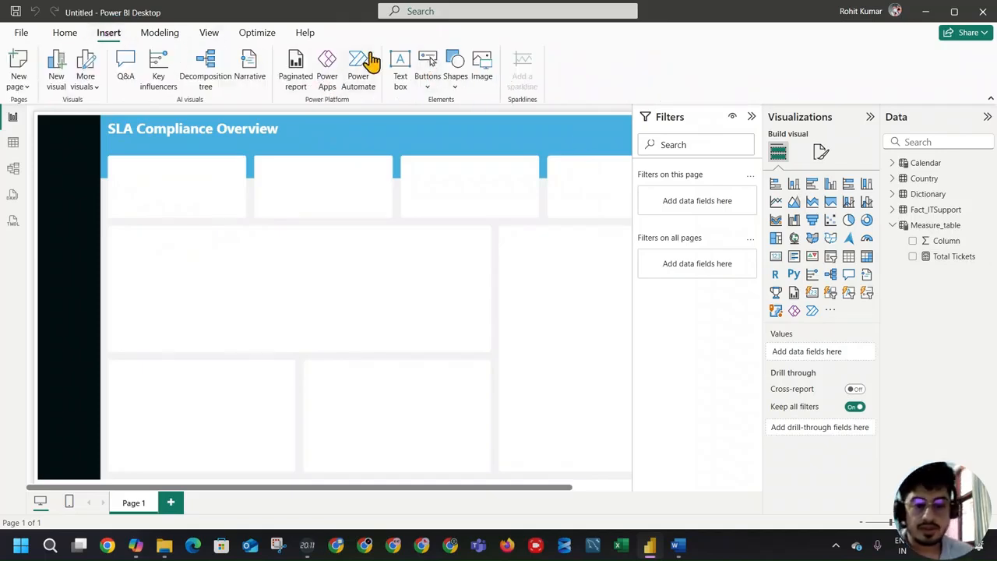
left_click(399, 67)
left_click(199, 226)
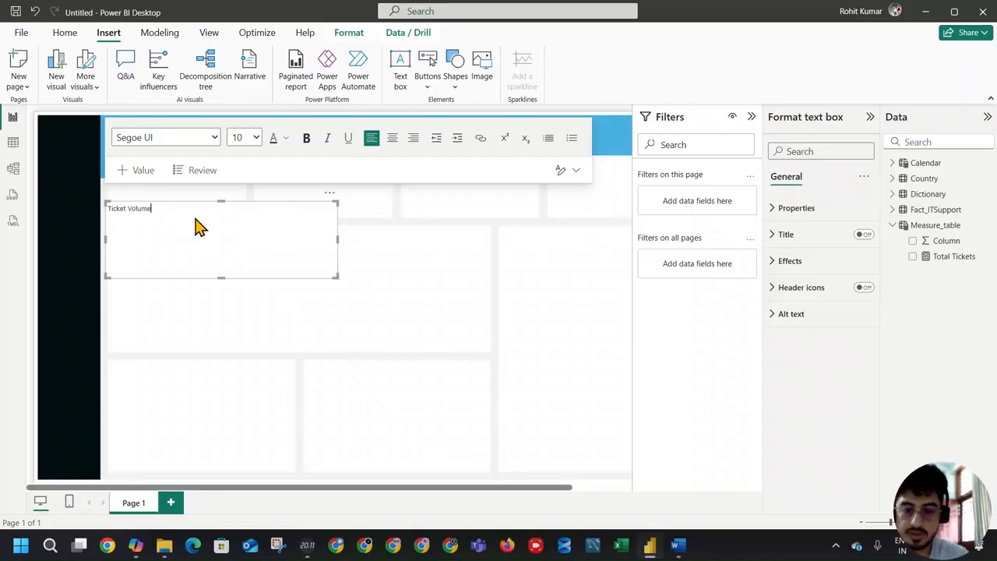
left_click_drag(337, 277, 158, 156)
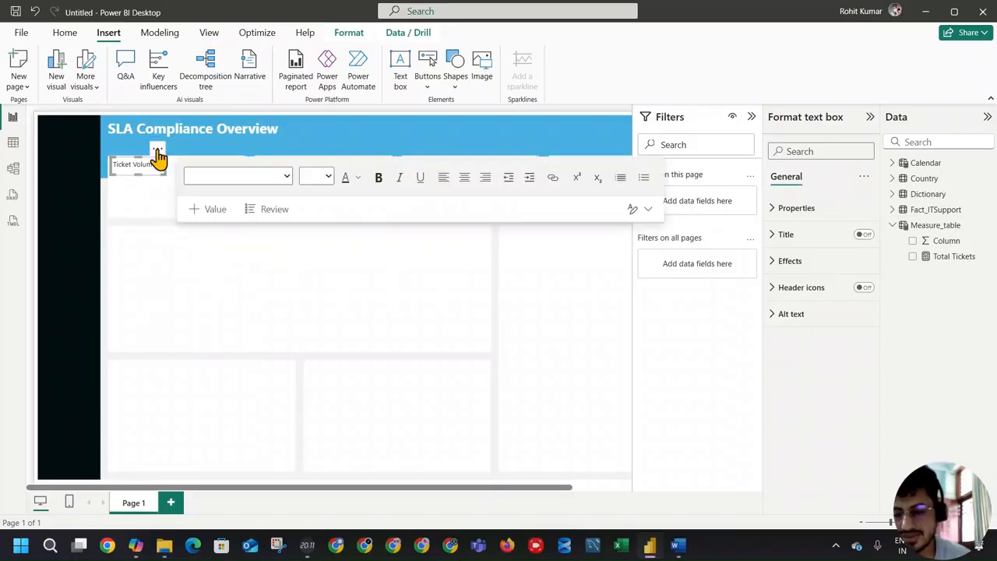
Step: Turn off the Ticket Volume text box's background, adjust its size slightly and set the text to font size 11
left_click(814, 264)
left_click(857, 292)
left_click_drag(160, 177, 166, 170)
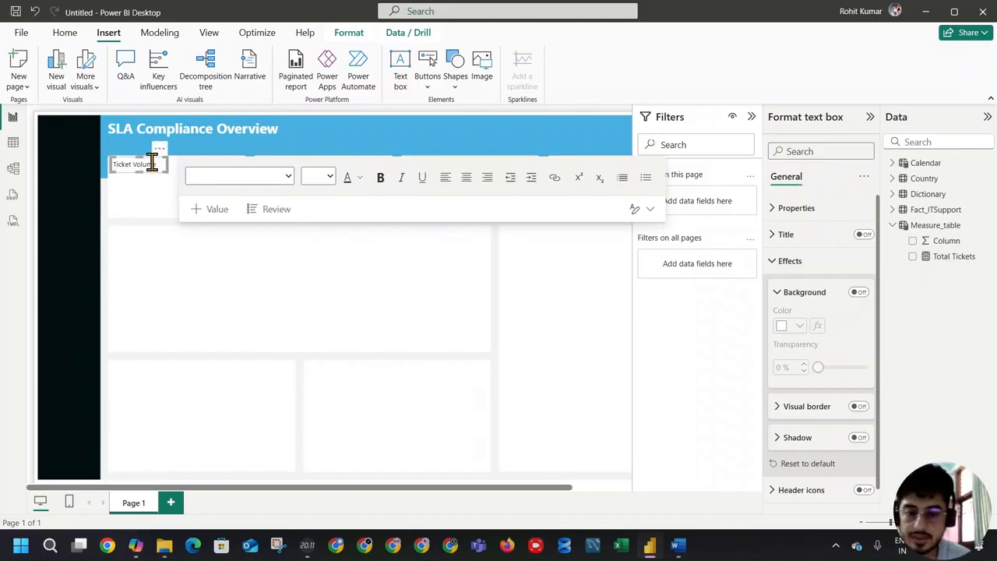
triple_click(153, 164)
left_click(327, 176)
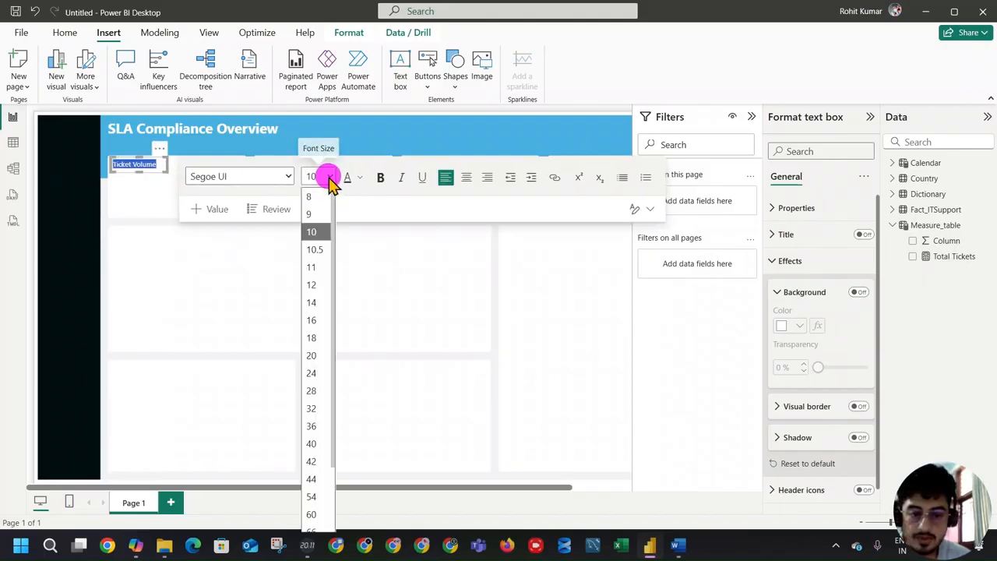
left_click(319, 267)
left_click(170, 192)
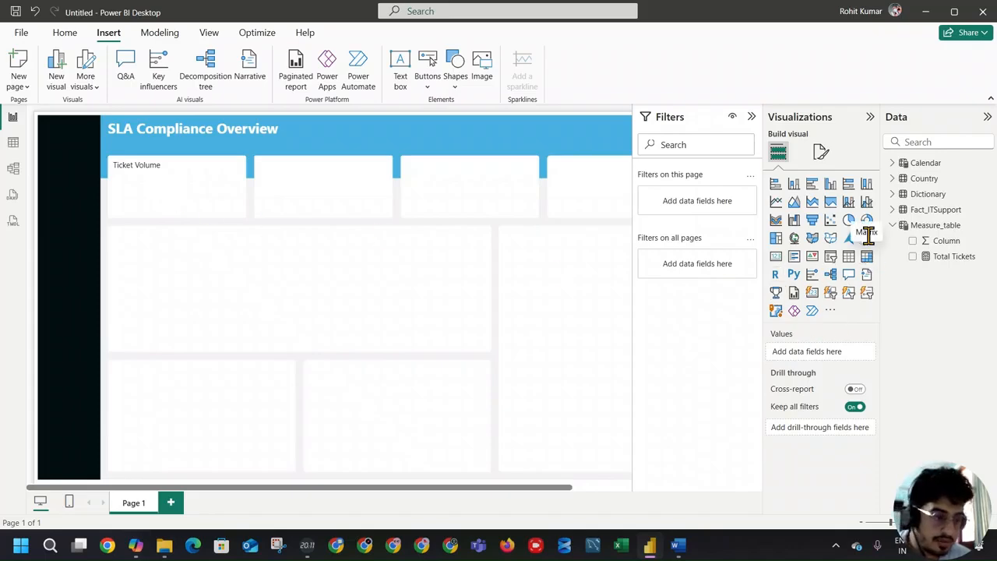
Step: Add a card visual showing the Total Tickets measure and make it wider and shorter
left_click(778, 260)
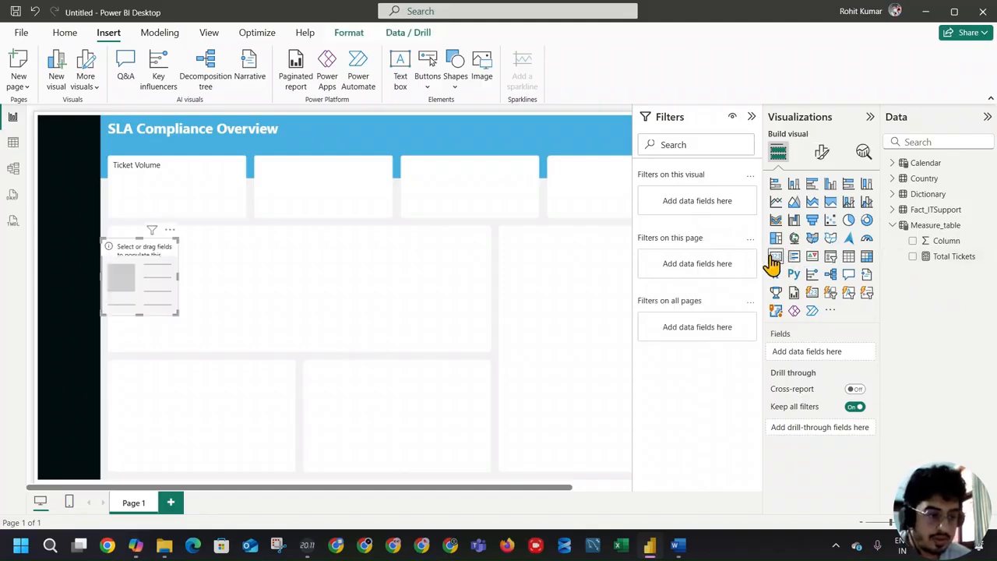
left_click(913, 257)
left_click_drag(179, 315, 212, 283)
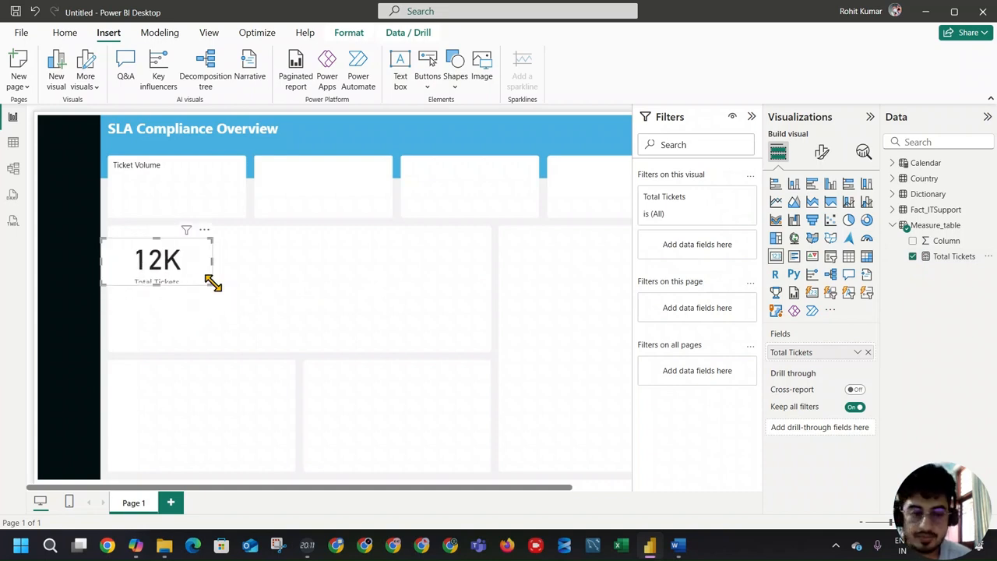
Step: Turn off the Total Tickets card's category label, set the callout font size to 25 and the display units to None
left_click(822, 152)
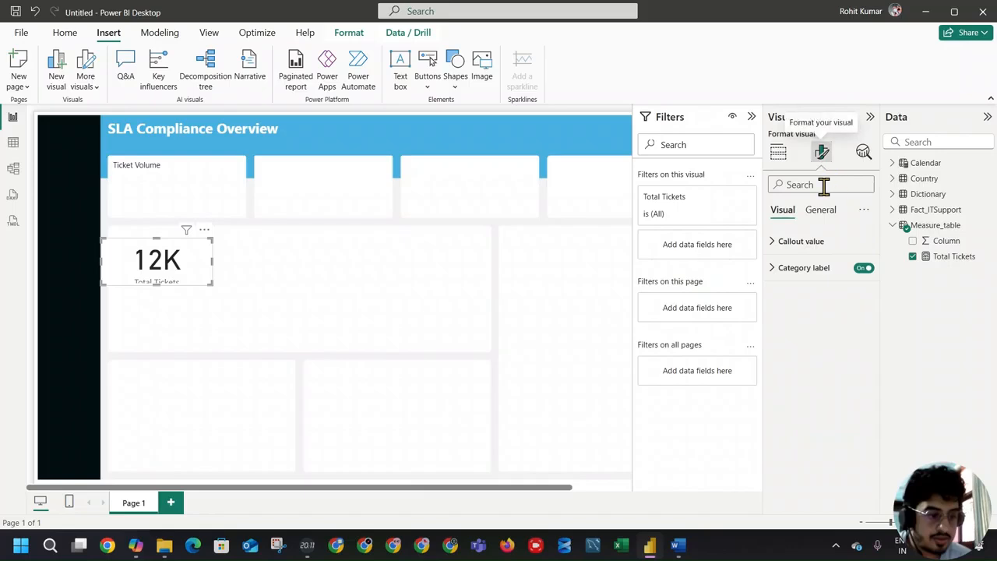
left_click(863, 268)
left_click(805, 241)
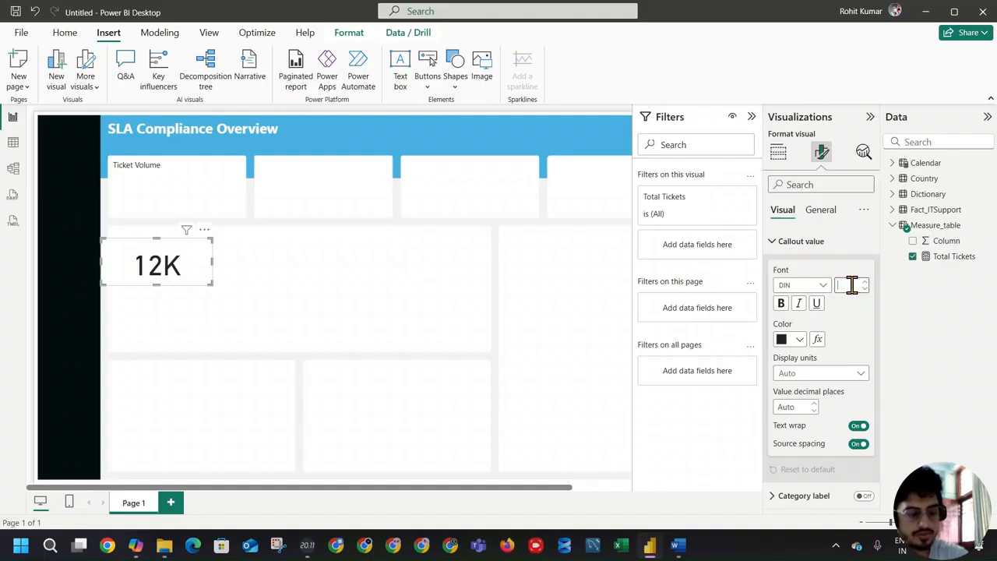
left_click(820, 375)
left_click(817, 404)
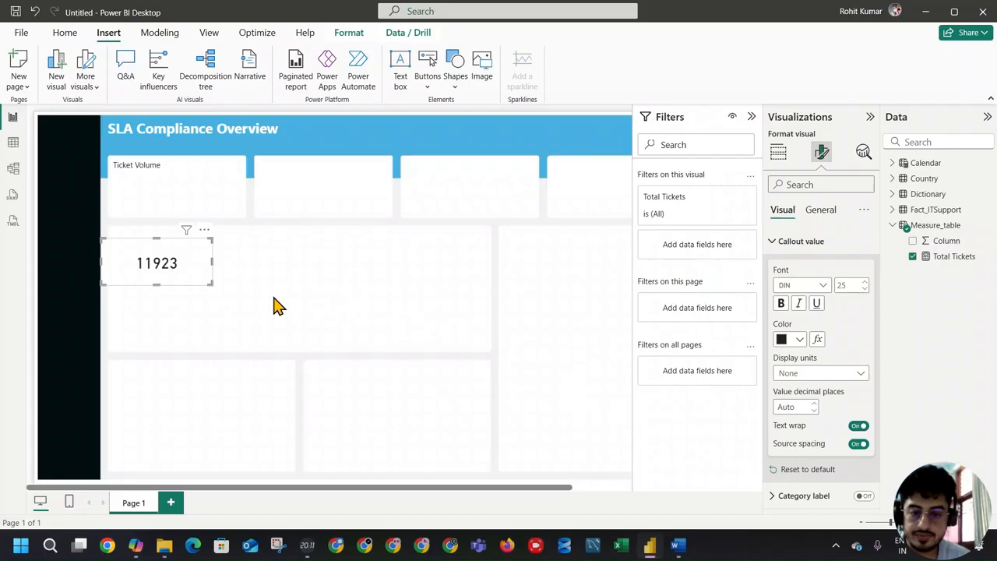
Step: Shrink the Total Tickets card into the first KPI box below the Ticket Volume label and set its callout font size to 15
left_click_drag(211, 284, 145, 205)
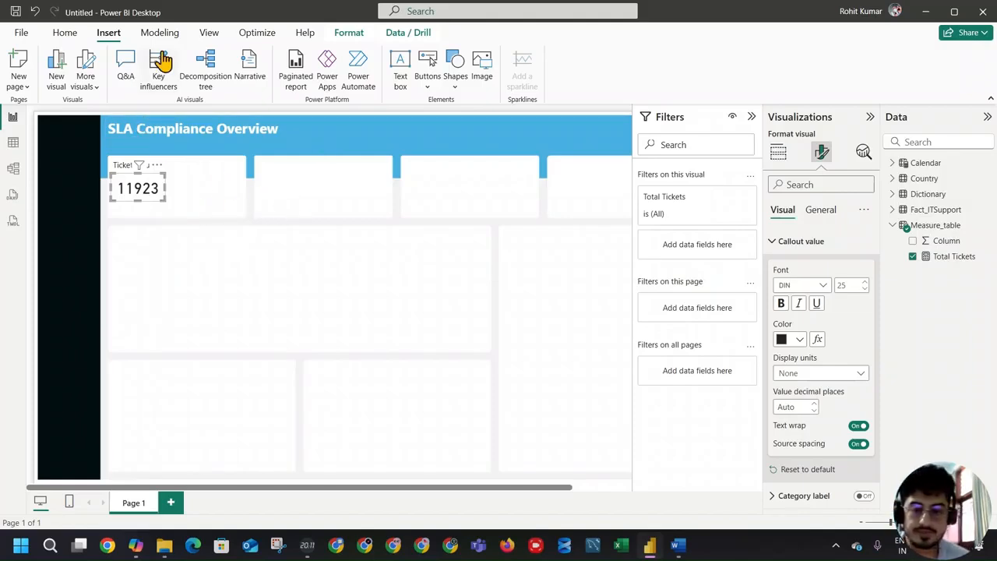
left_click(131, 205)
left_click(130, 206)
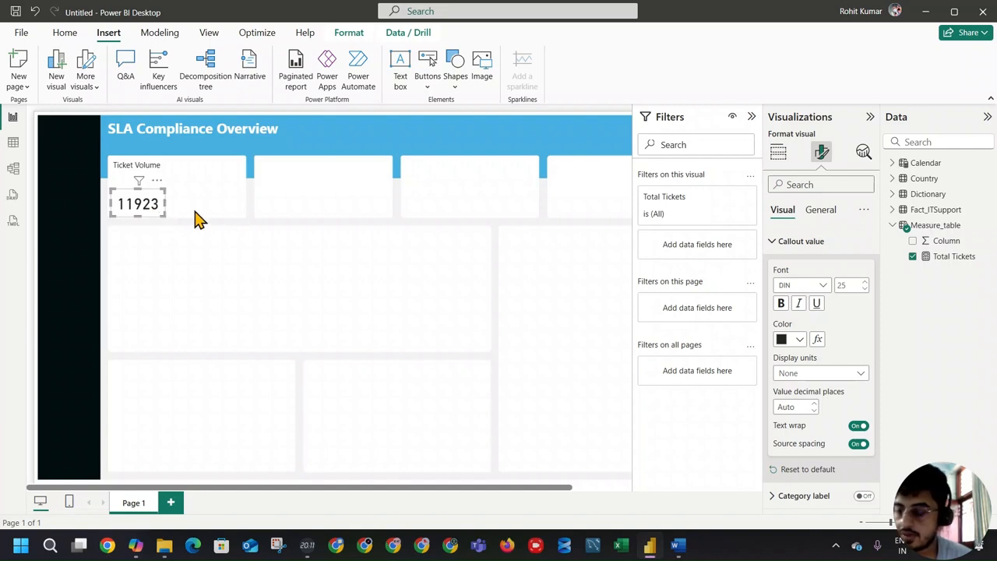
double_click(856, 286)
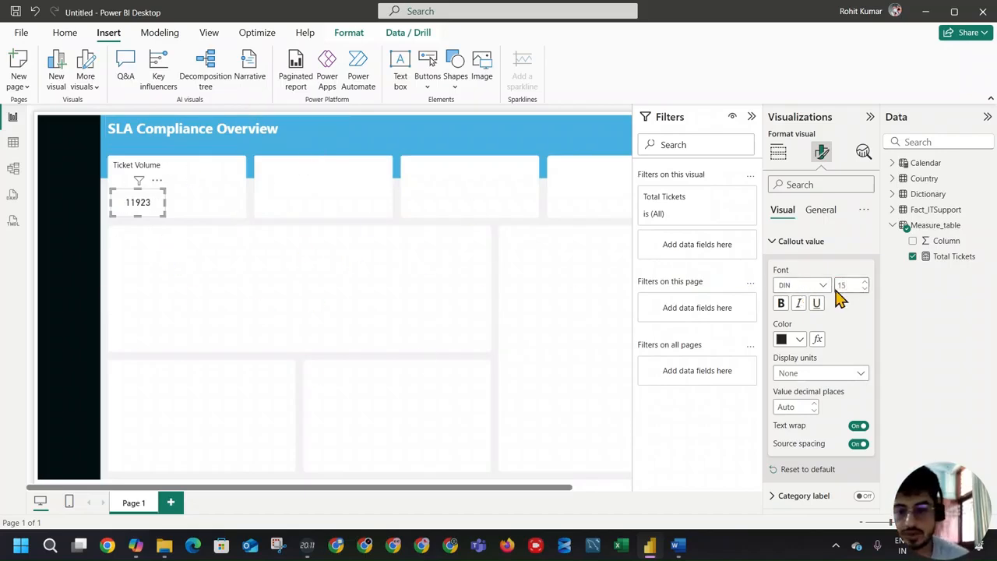
left_click_drag(159, 211, 144, 189)
Step: Set the Ticket Volume text box's text to font size 9
left_click(156, 164)
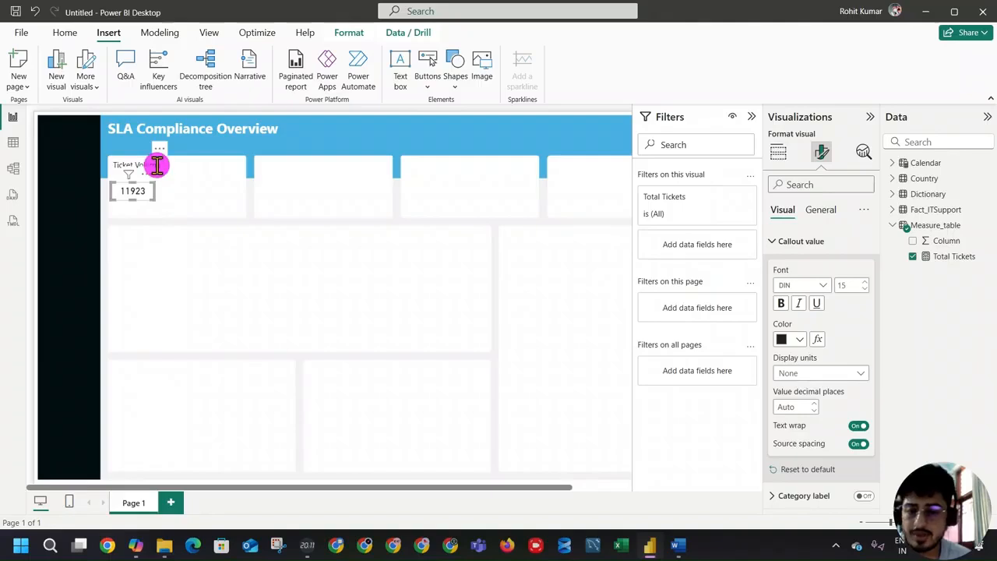
left_click(161, 164)
left_click_drag(161, 164, 109, 164)
key("ctrl+a")
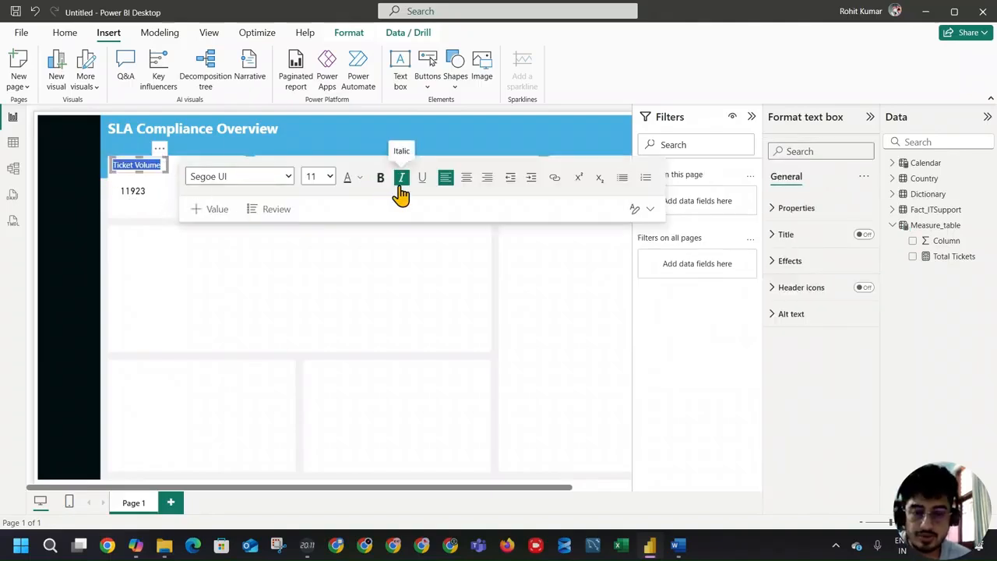
left_click(331, 178)
left_click(319, 212)
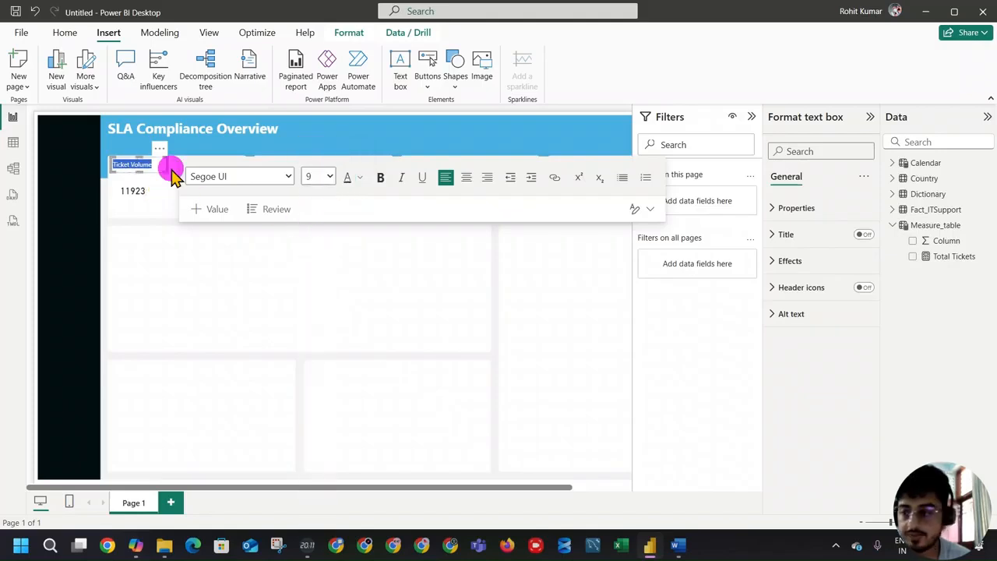
left_click(175, 177)
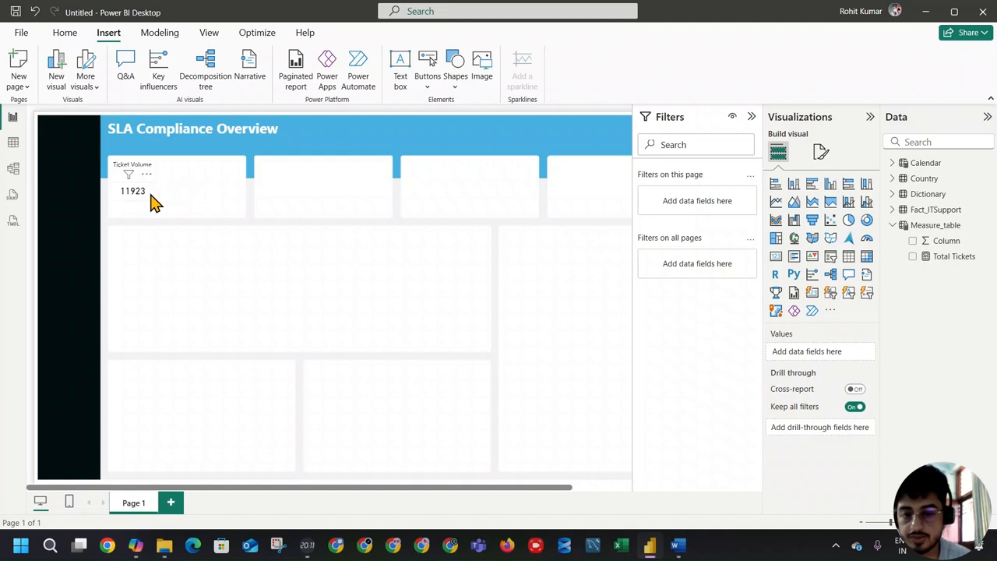
Step: Paste three copies of the Ticket Volume text box, moving one to the KPI box's right side and another into the large box below
left_click(142, 188)
left_click(144, 163)
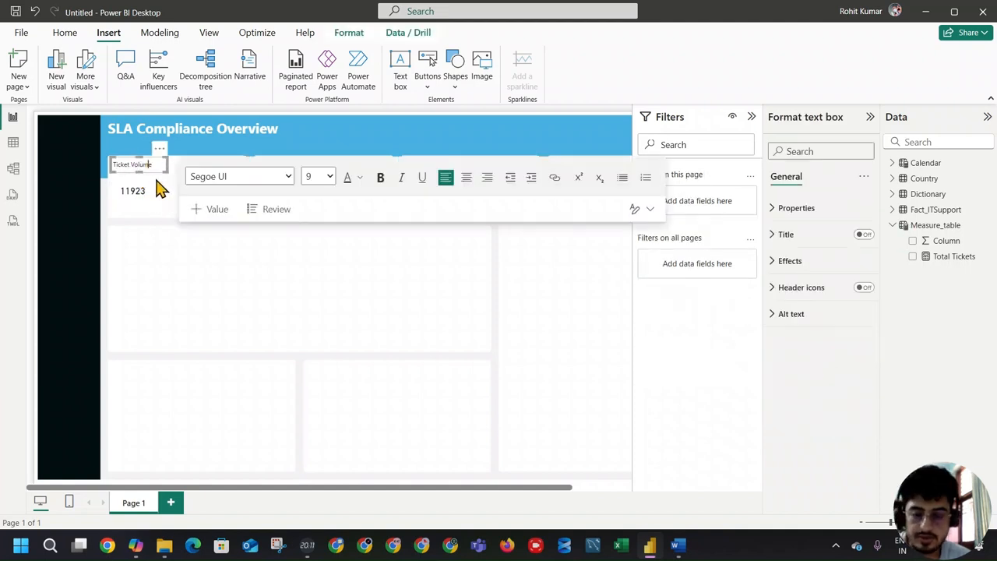
left_click(159, 148)
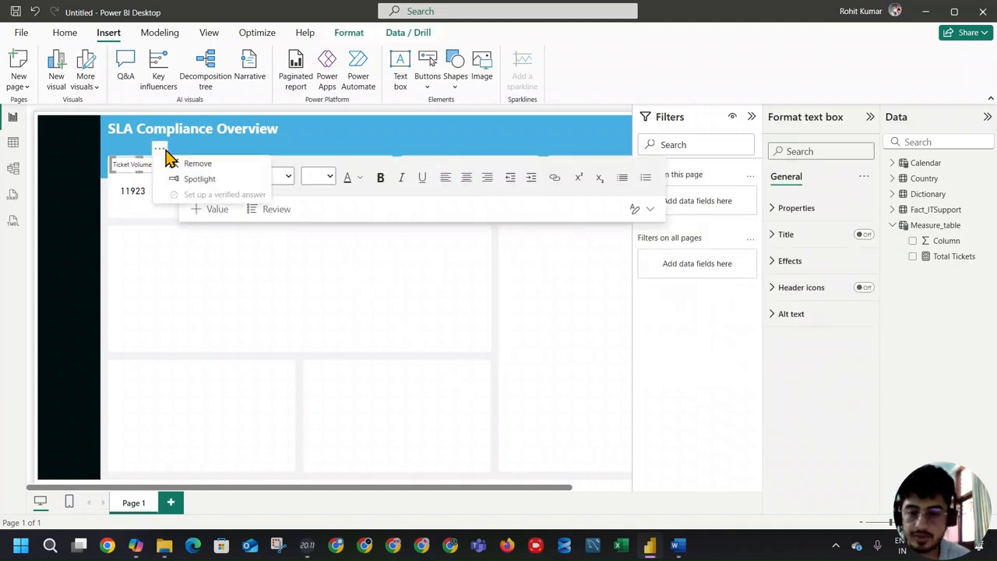
left_click(168, 155)
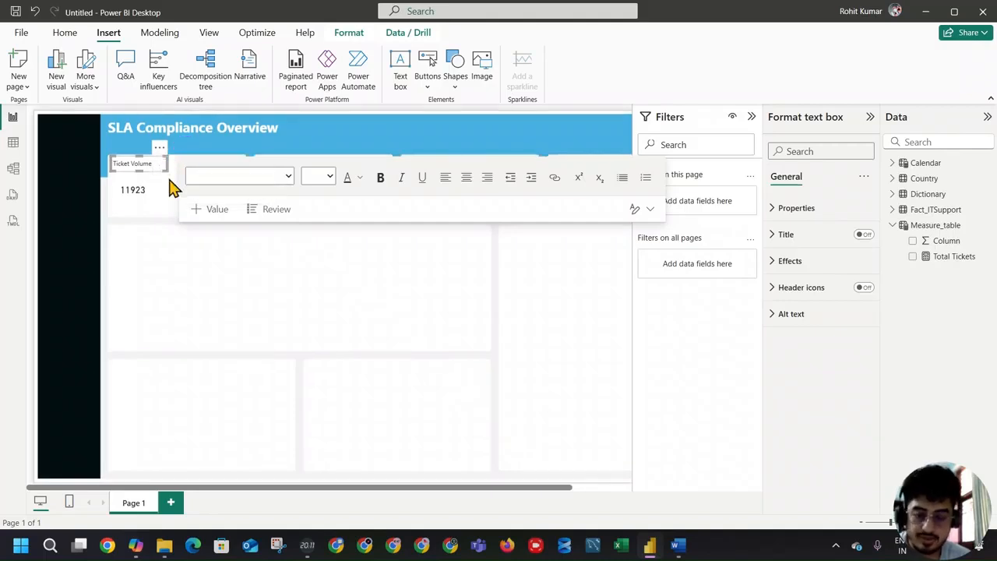
key("ctrl+v")
left_click_drag(166, 164, 161, 165)
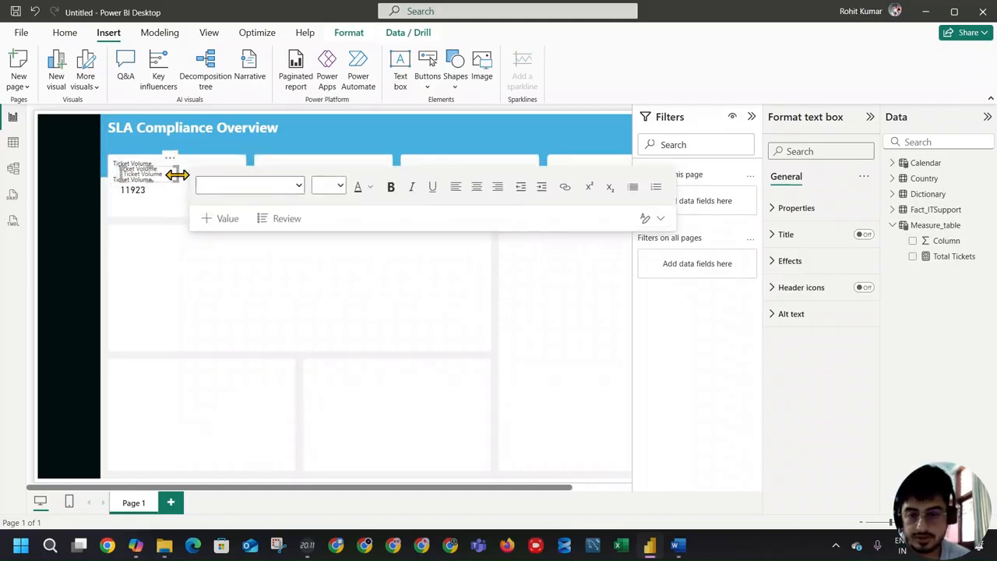
left_click_drag(174, 167, 239, 161)
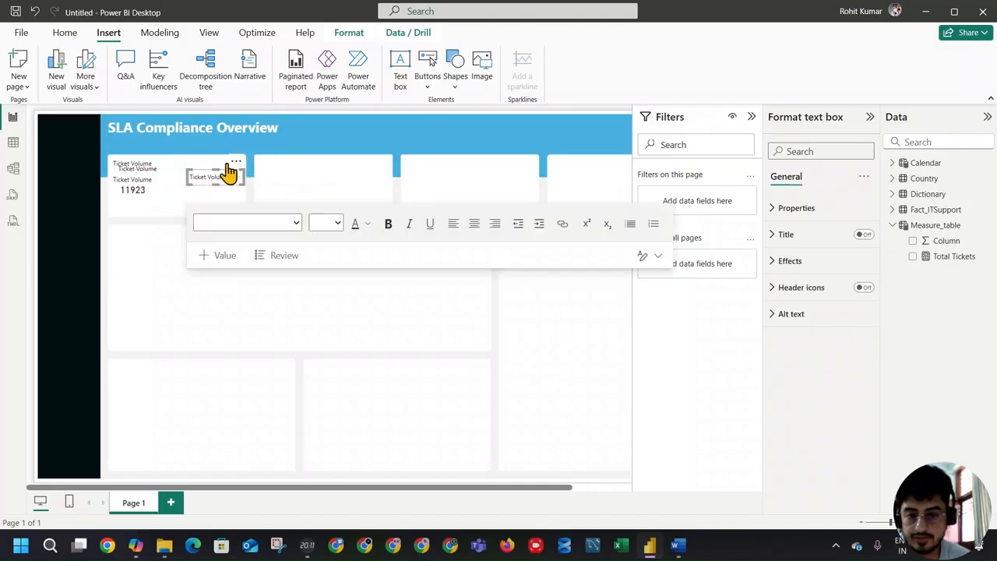
left_click(158, 166)
left_click_drag(168, 158, 234, 274)
Step: Change the copy in the large box to read "Within SLA" and the copy on the KPI box's right side to "SLA Target"
triple_click(209, 278)
type("Within SLA")
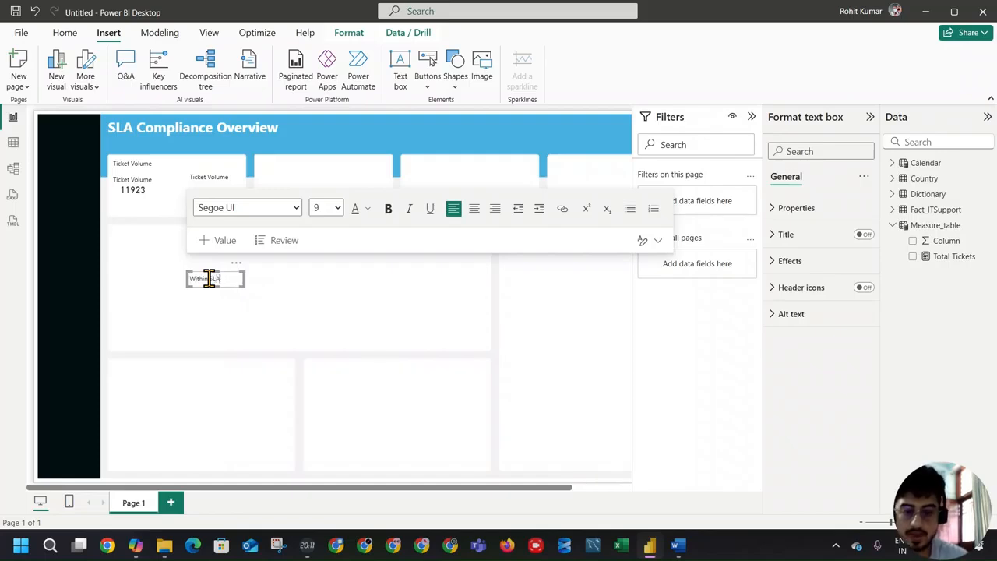
left_click(261, 310)
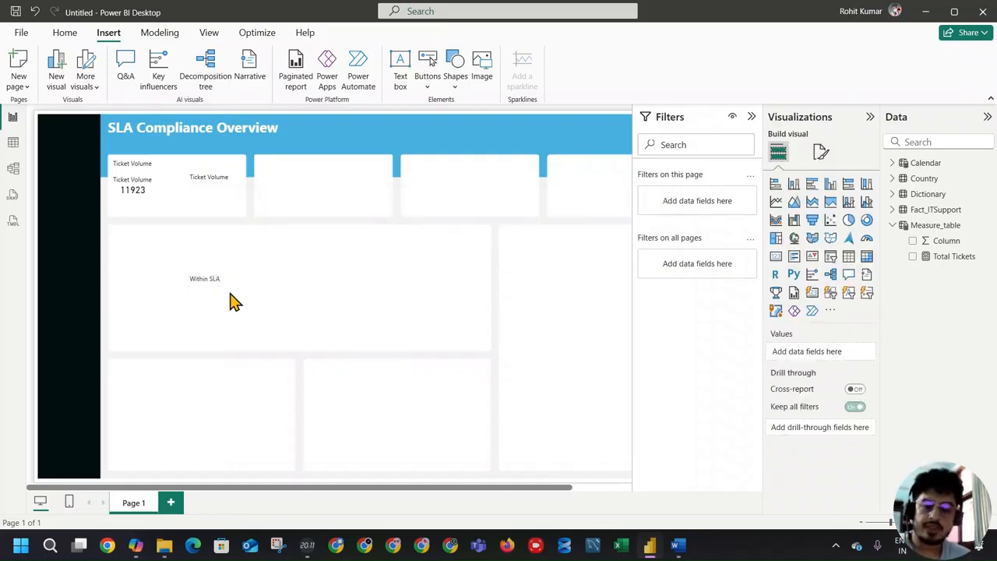
triple_click(207, 176)
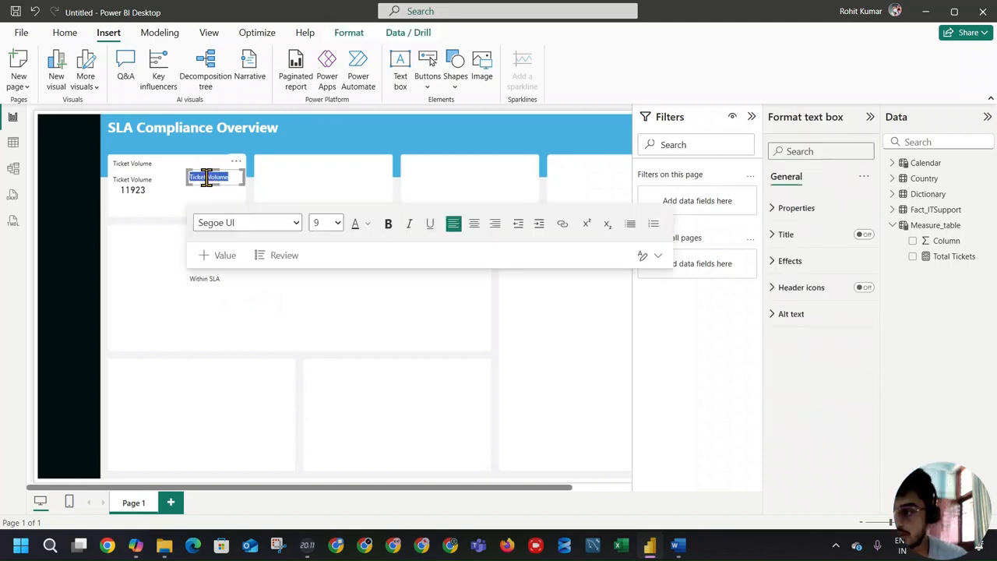
type("SLA Target")
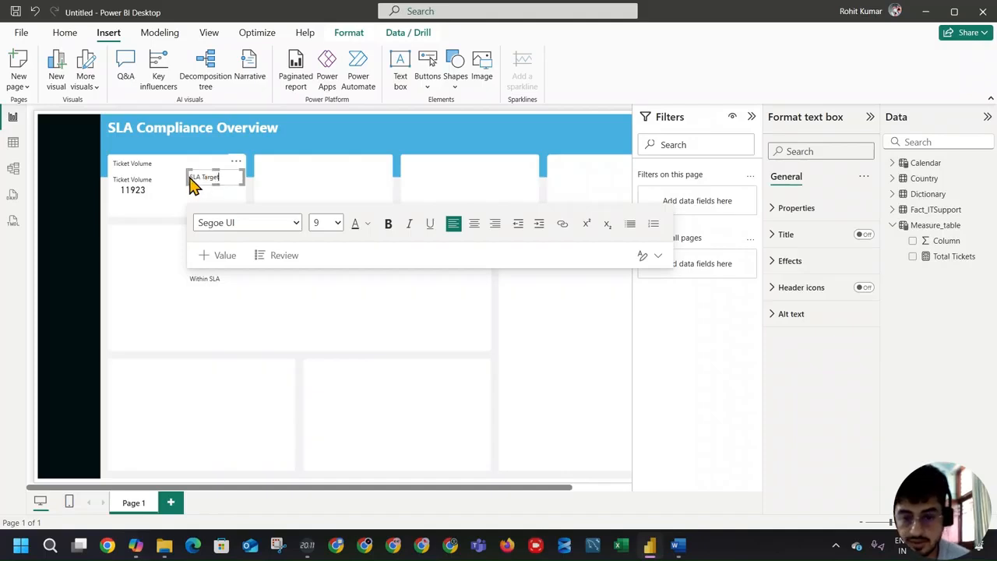
Step: Shrink the copied text boxes and line up Ticket Volume, Within SLA and SLA Target in one row inside the first KPI box
left_click_drag(187, 176, 153, 185)
left_click(208, 279)
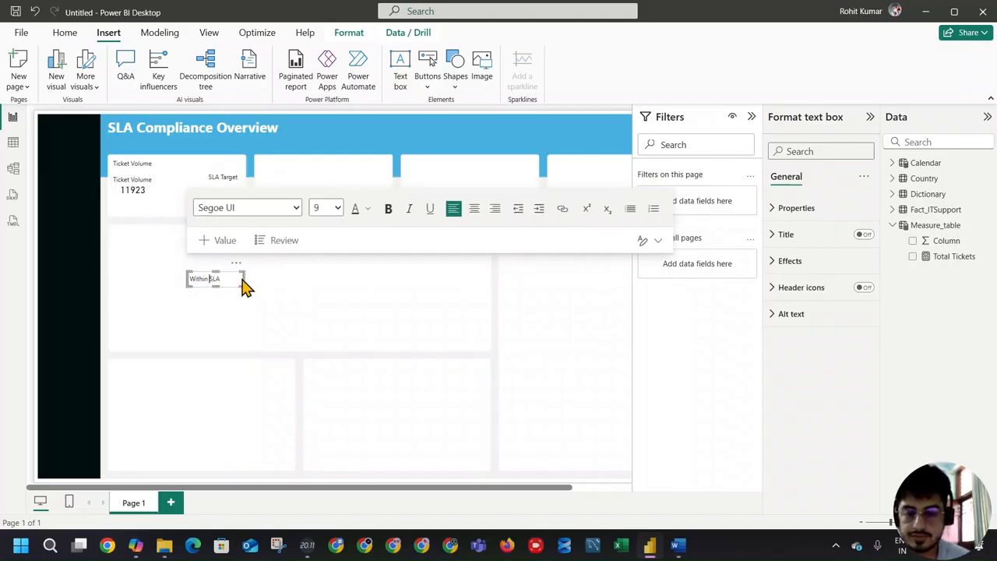
left_click_drag(242, 283, 194, 167)
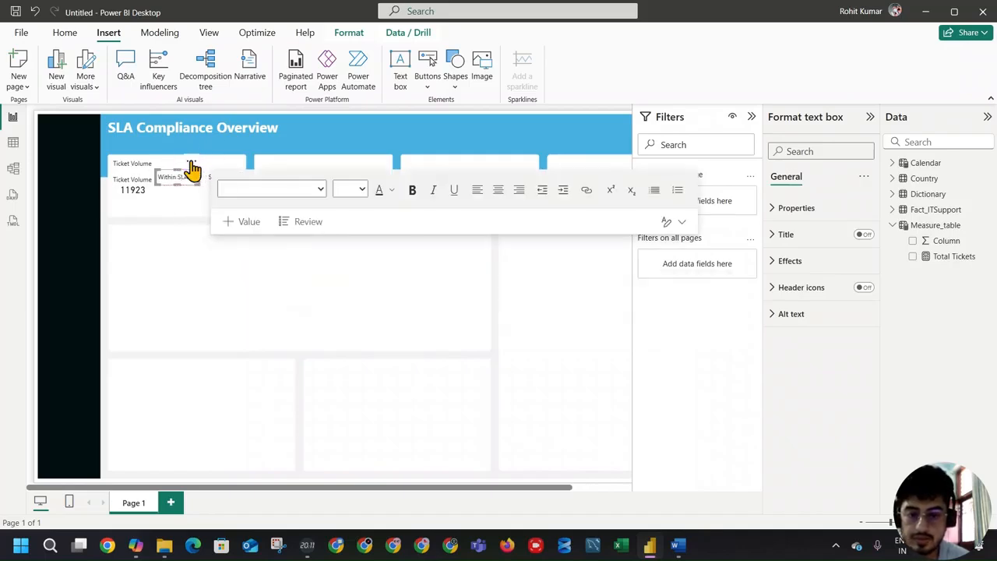
left_click(134, 180)
left_click_drag(146, 164, 145, 163)
left_click(156, 206)
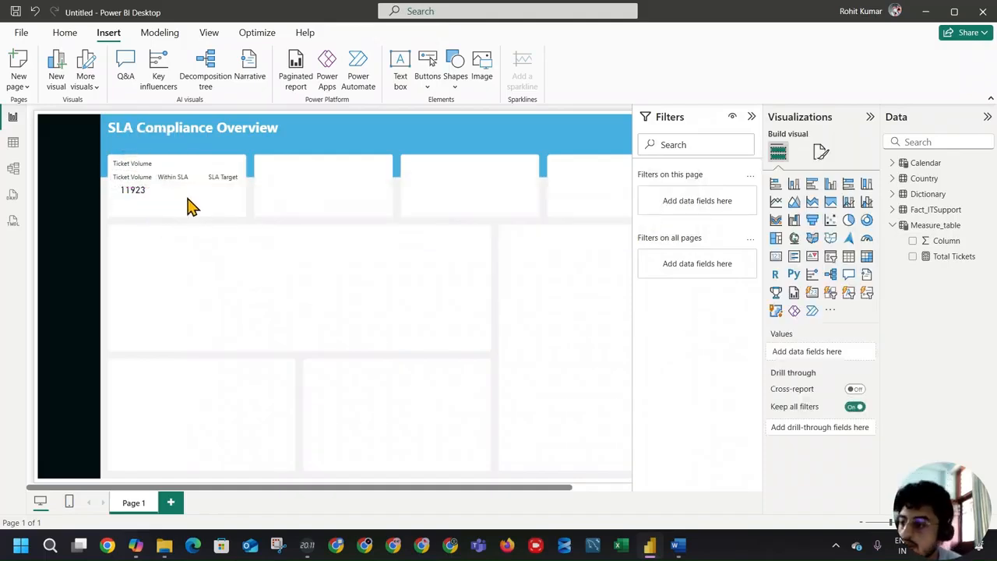
Step: Center the uppermost Ticket Volume text box above the label row as a heading and make its text bold
left_click(156, 161)
left_click_drag(156, 158, 201, 152)
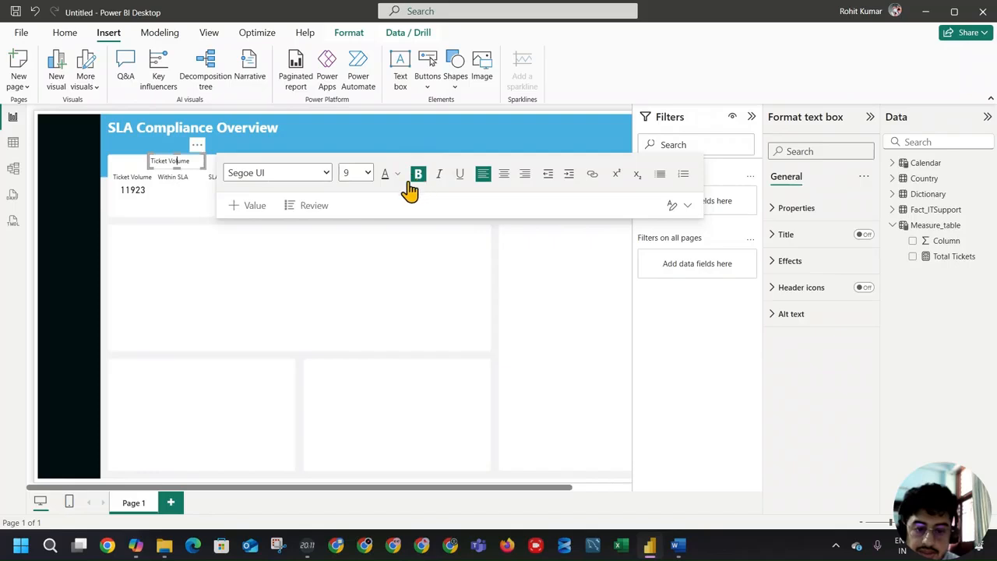
left_click(418, 173)
left_click(191, 178)
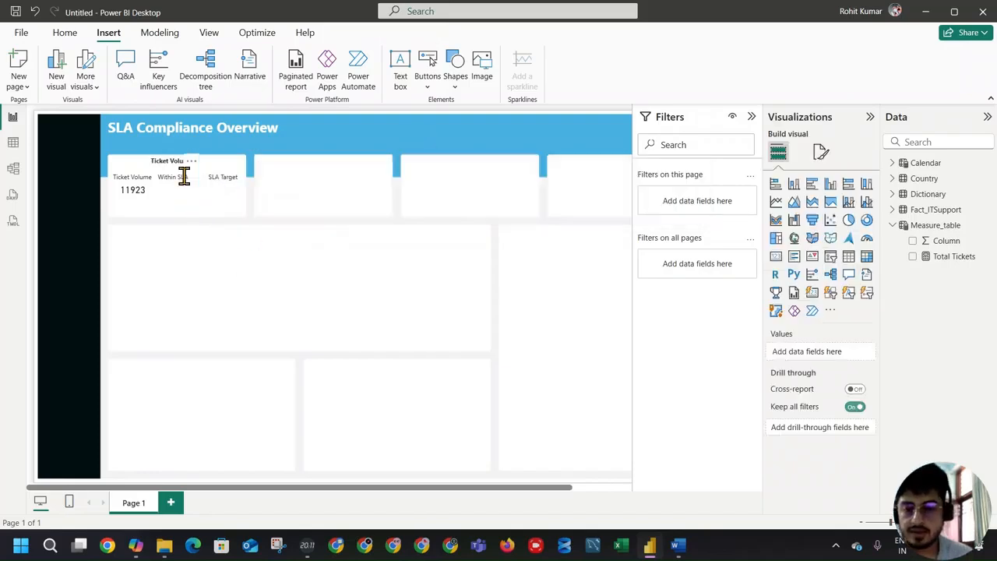
Step: Move the Ticket Volume, Within SLA and SLA Target labels slightly up and space them across the KPI box
left_click(144, 178)
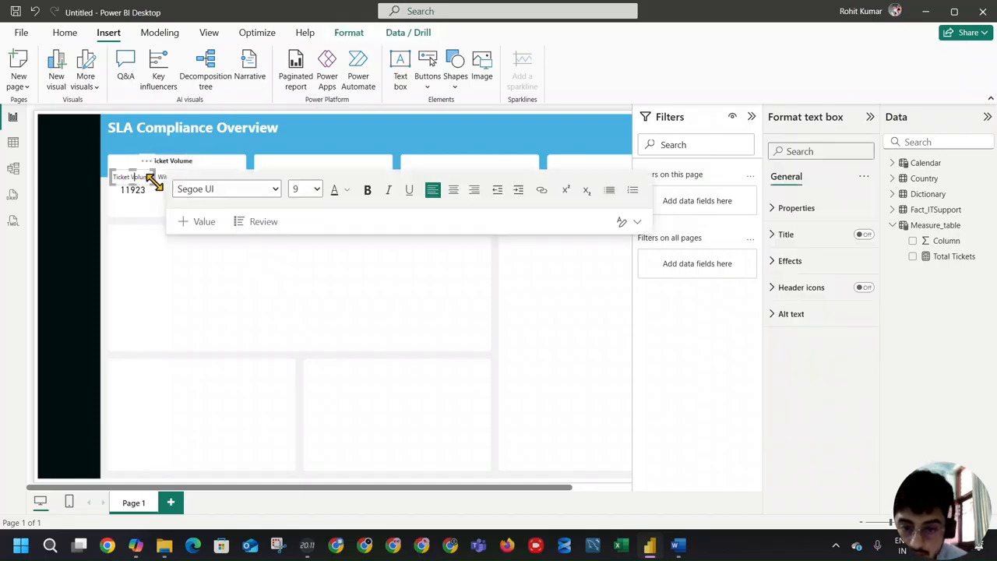
mouse_move(148, 164)
left_mouse_down()
mouse_move(236, 165)
mouse_move(194, 156)
mouse_move(149, 170)
mouse_move(145, 161)
left_mouse_up()
left_click(161, 173)
left_click(212, 175)
left_click(190, 169)
left_click(139, 172)
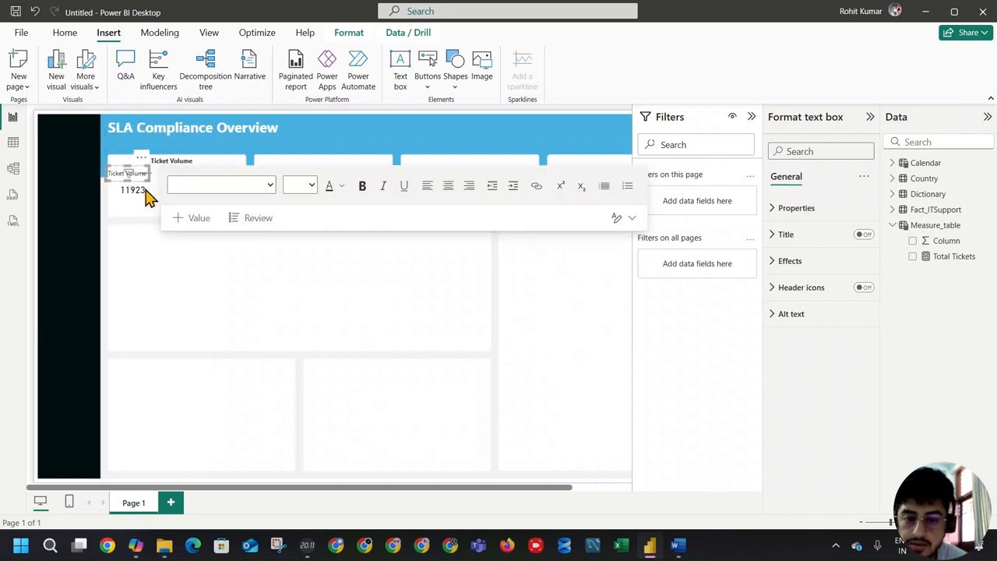
Step: Turn off the Total Tickets card's background, make the card shorter and place it directly under the Ticket Volume label
left_click(144, 194)
mouse_move(144, 195)
left_mouse_down()
mouse_move(134, 186)
mouse_move(143, 190)
left_mouse_up()
left_click(806, 243)
left_click(810, 211)
left_click(818, 294)
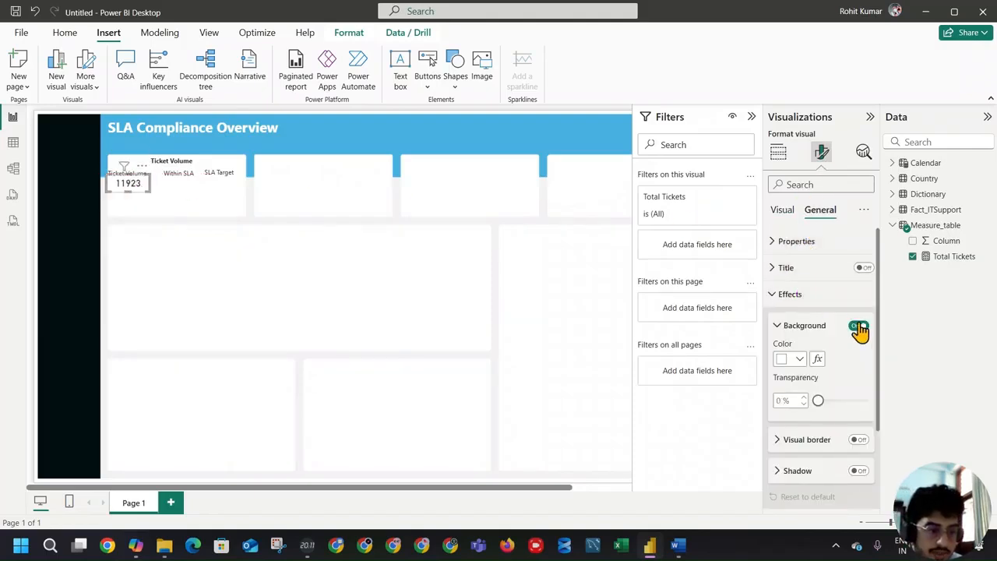
left_click(148, 190)
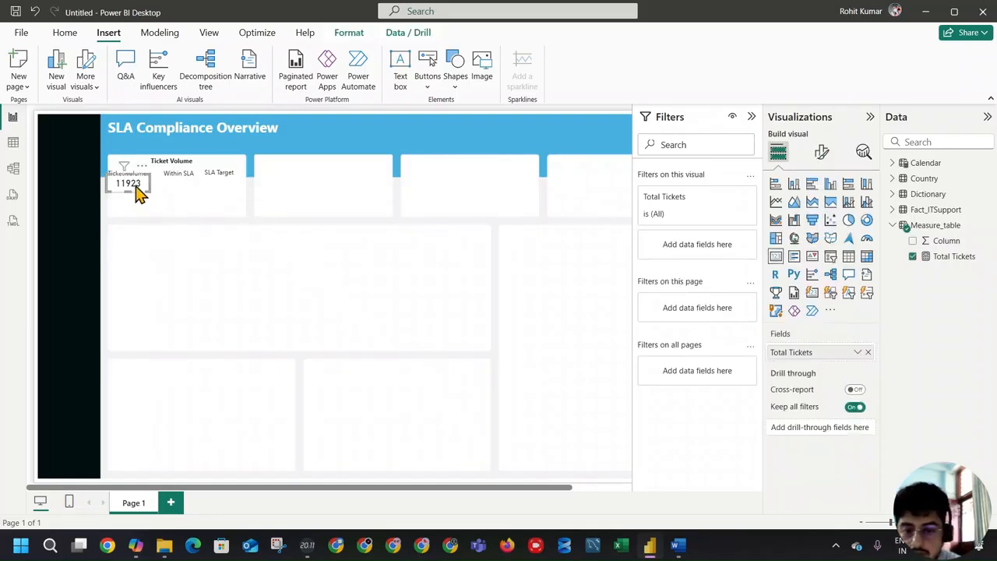
mouse_move(137, 186)
left_mouse_down()
mouse_move(130, 194)
mouse_move(142, 173)
left_mouse_up()
left_click(134, 184)
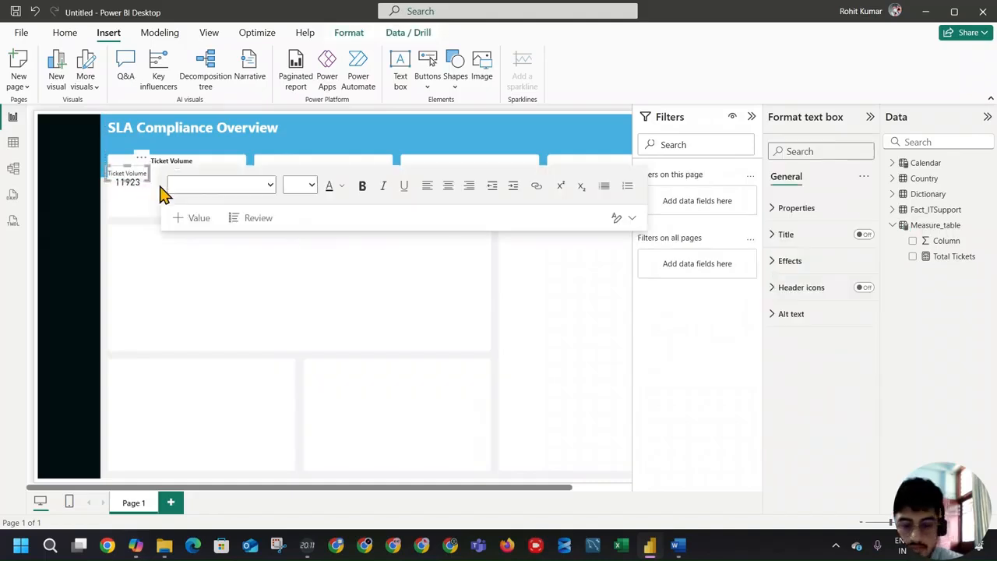
Step: Duplicate the Total Tickets card twice and place the copies under the SLA Target and Within SLA labels
left_click(150, 200)
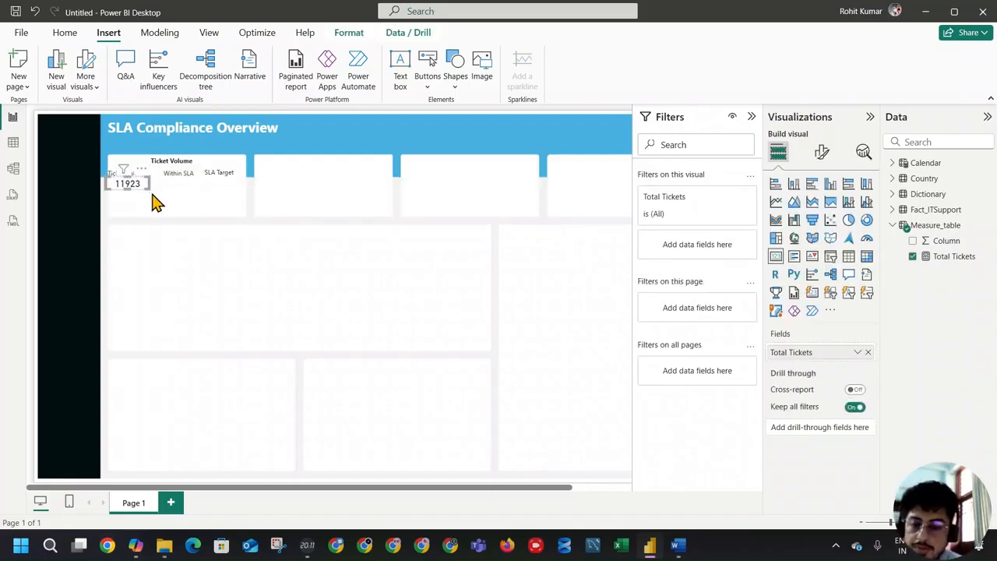
key("ctrl+v")
left_click_drag(152, 181, 237, 169)
key("ctrl+v")
left_click_drag(236, 171, 236, 172)
left_click(219, 200)
left_click(188, 190)
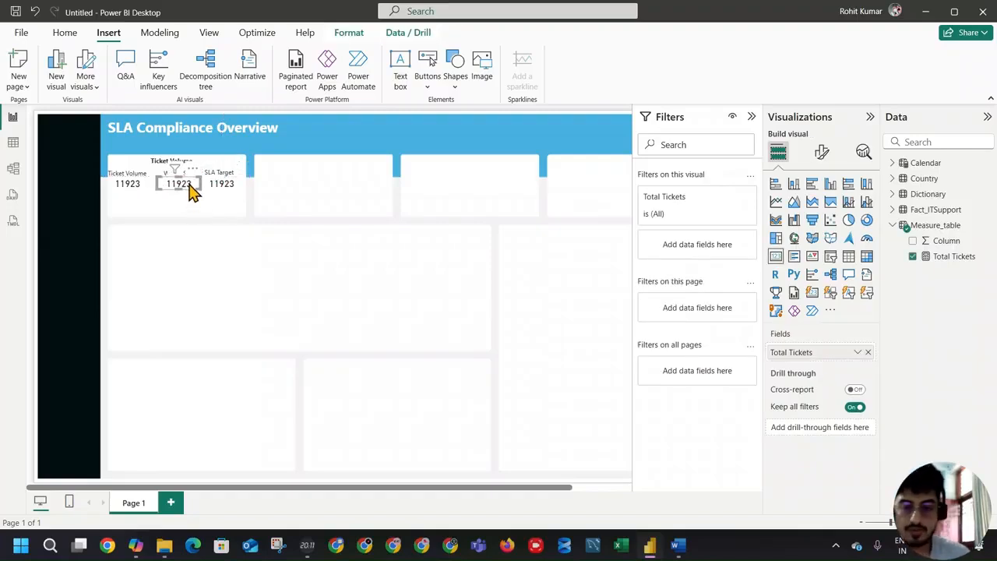
left_click(127, 191)
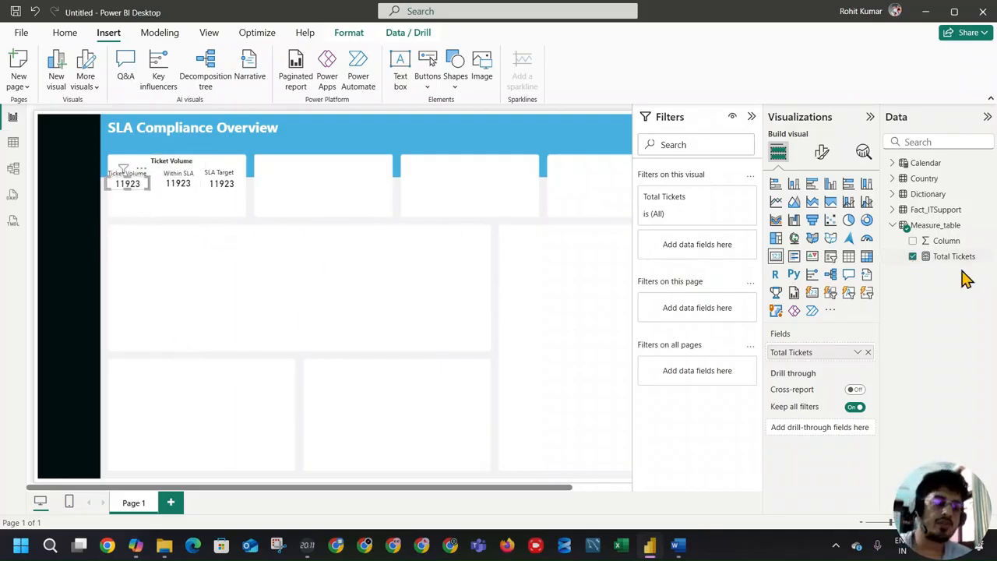
left_click(145, 252)
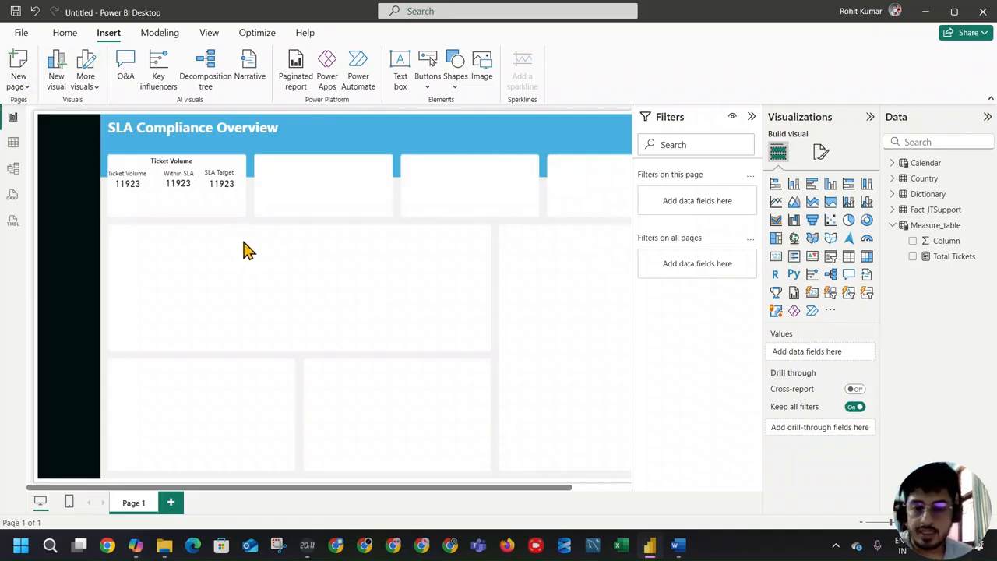
left_click(217, 187)
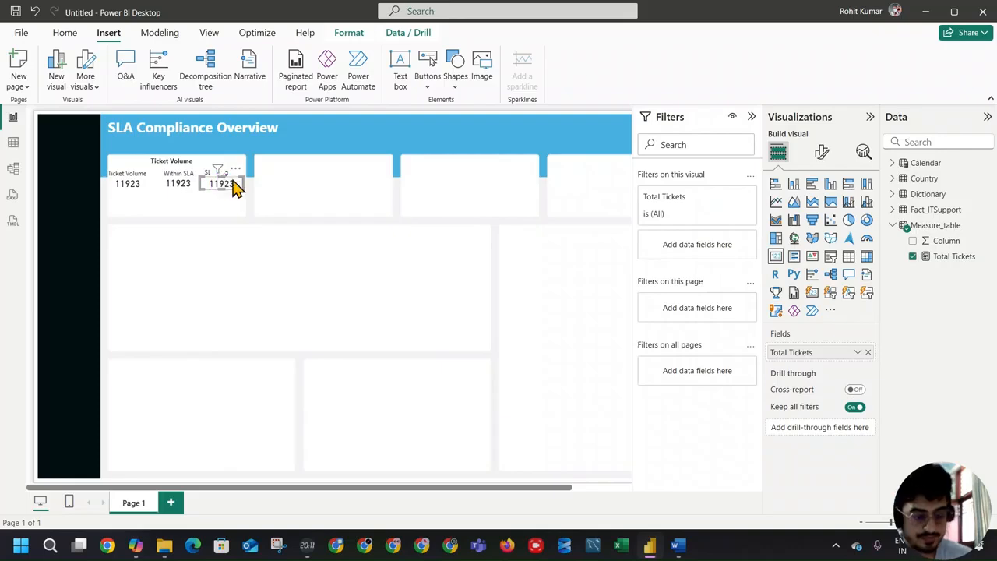
left_click(232, 223)
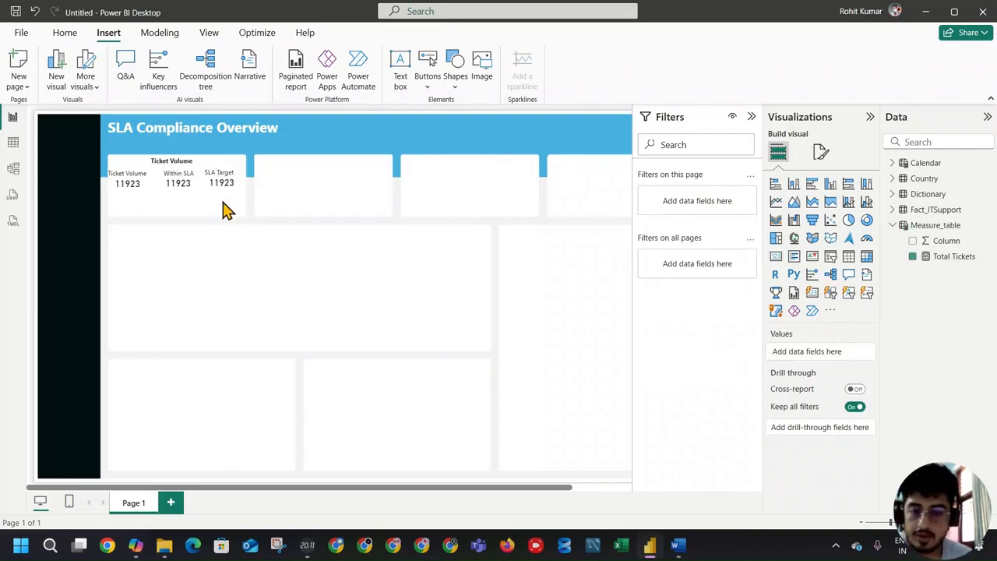
Step: Show the data rows of the Fact_ITSupport table in Table view
left_click(935, 210)
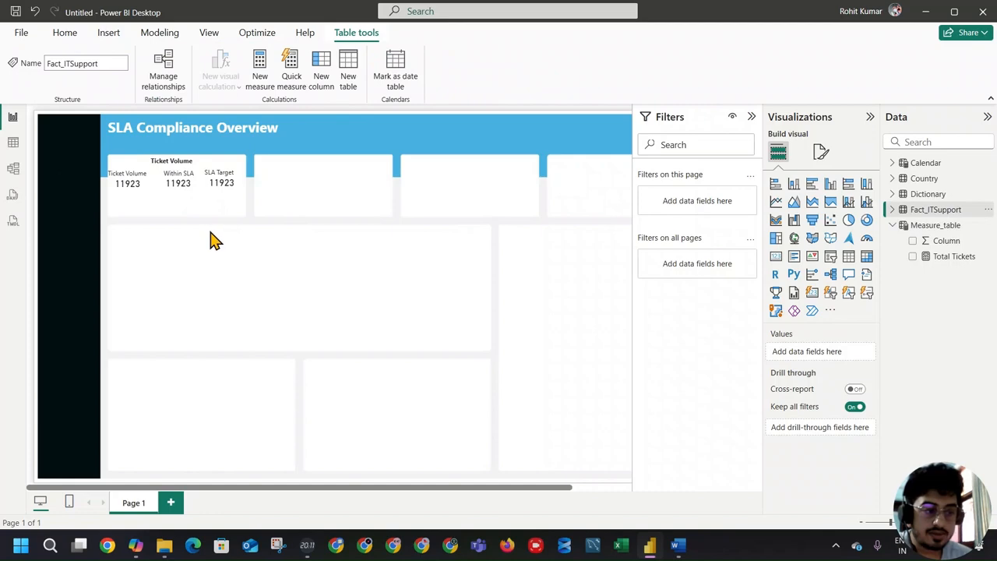
left_click(11, 146)
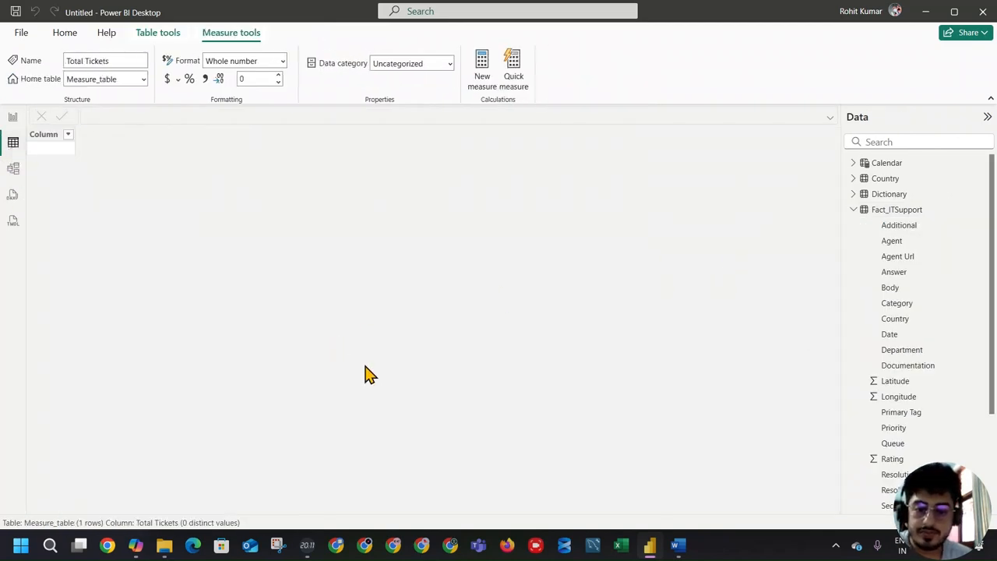
left_click(888, 215)
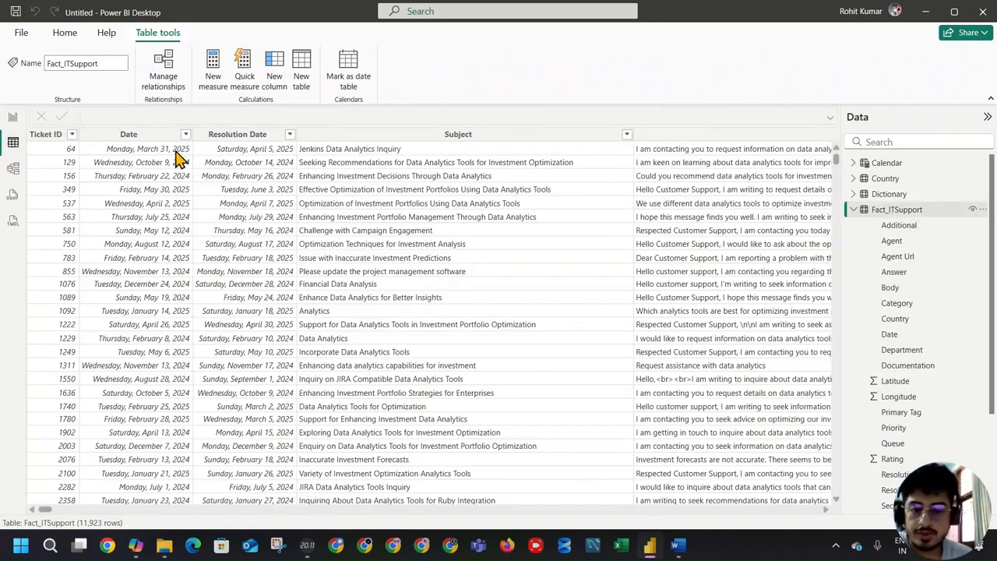
Step: Inspect the Date and Resolution Date columns and choose Date as the Date column's data type
left_click(155, 139)
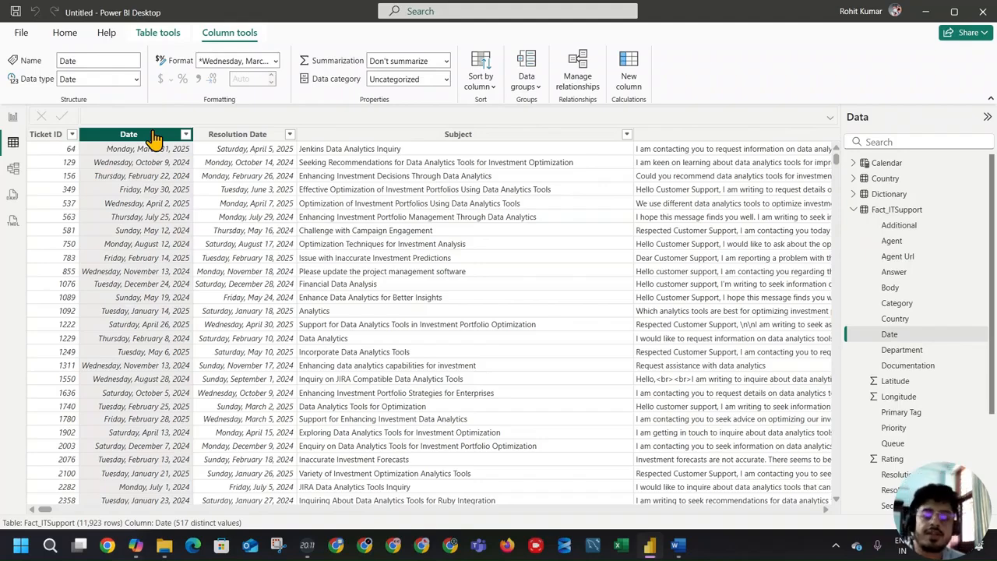
double_click(153, 134)
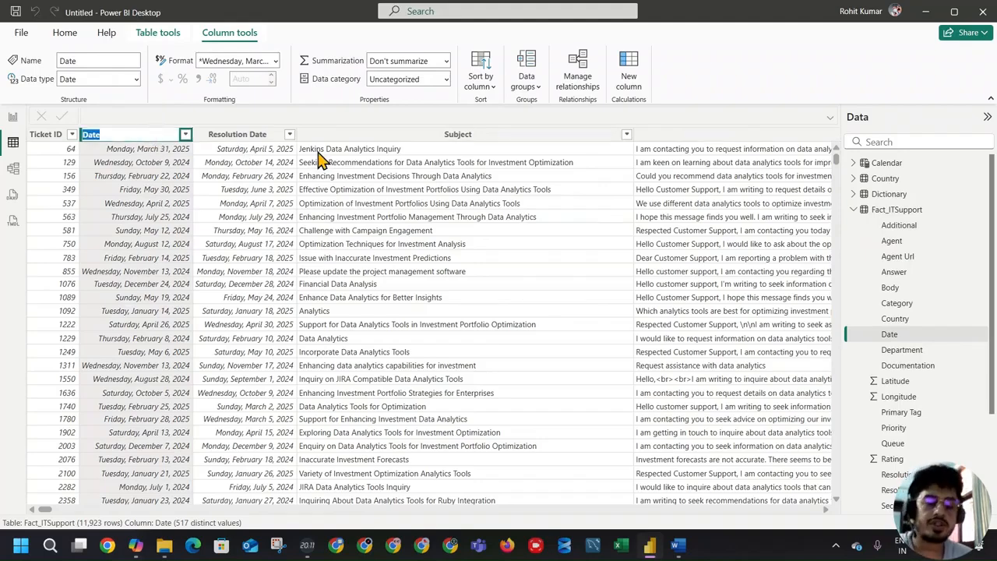
left_click(256, 134)
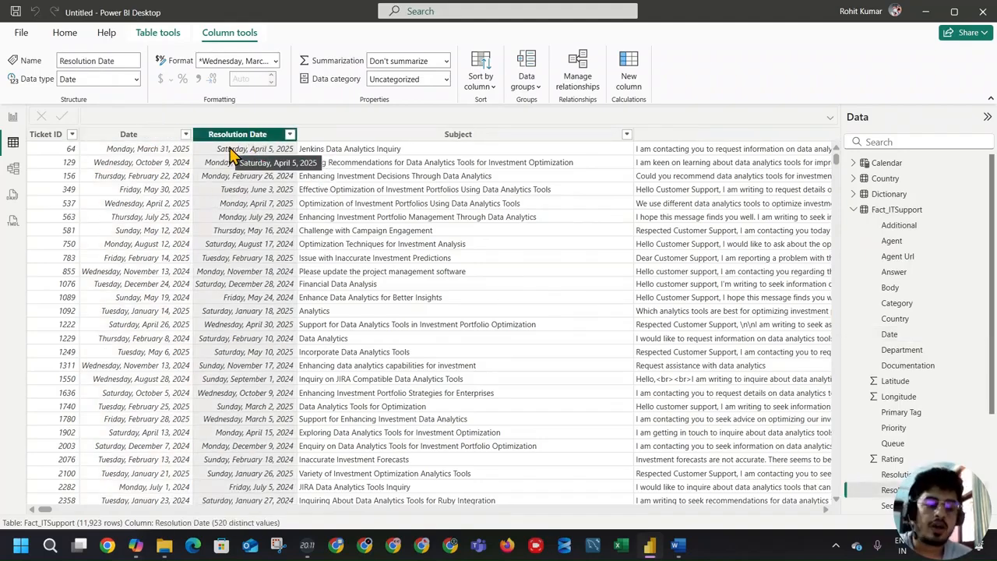
left_click(118, 136)
left_click(130, 79)
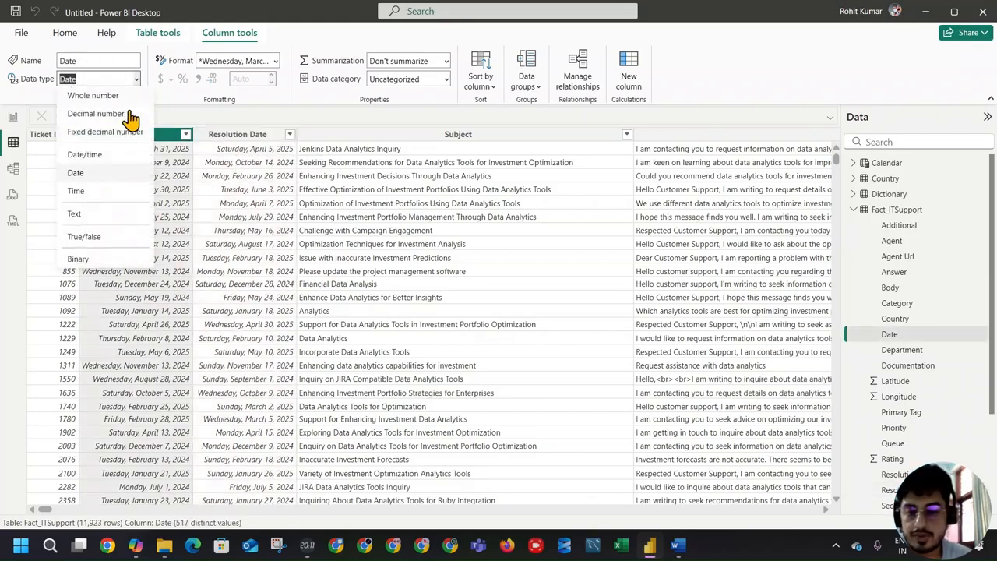
left_click(121, 172)
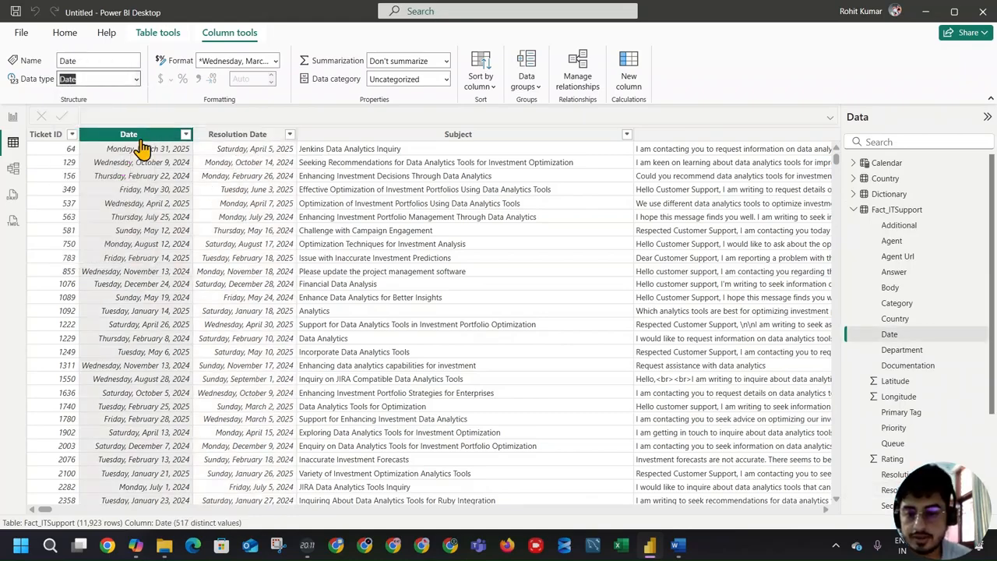
left_click(207, 134)
Step: Set the Date column's display format to 14 March, 2001 (d mmmm, yyyy)
left_click(129, 136)
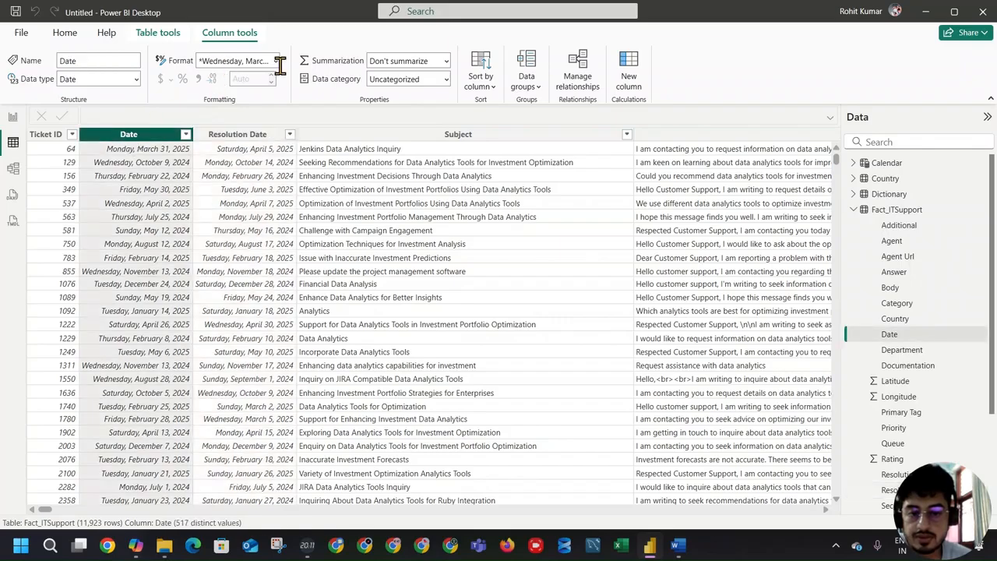
left_click(276, 61)
left_click(299, 210)
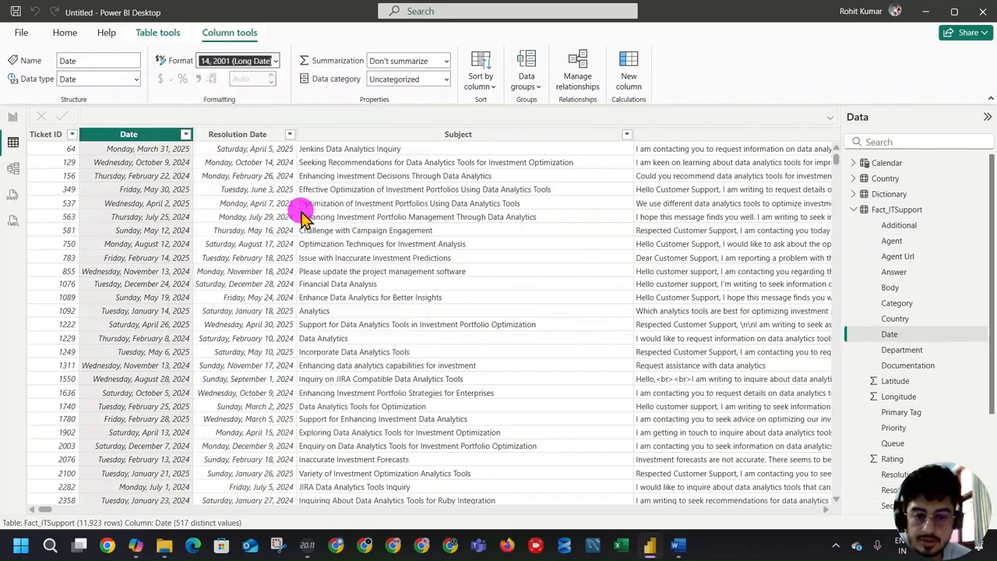
left_click(276, 62)
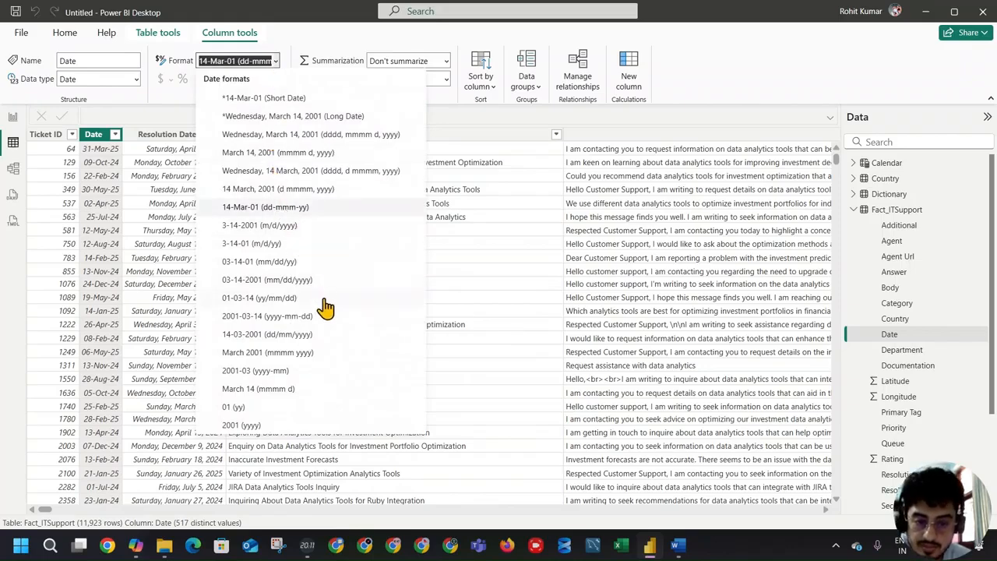
left_click(328, 190)
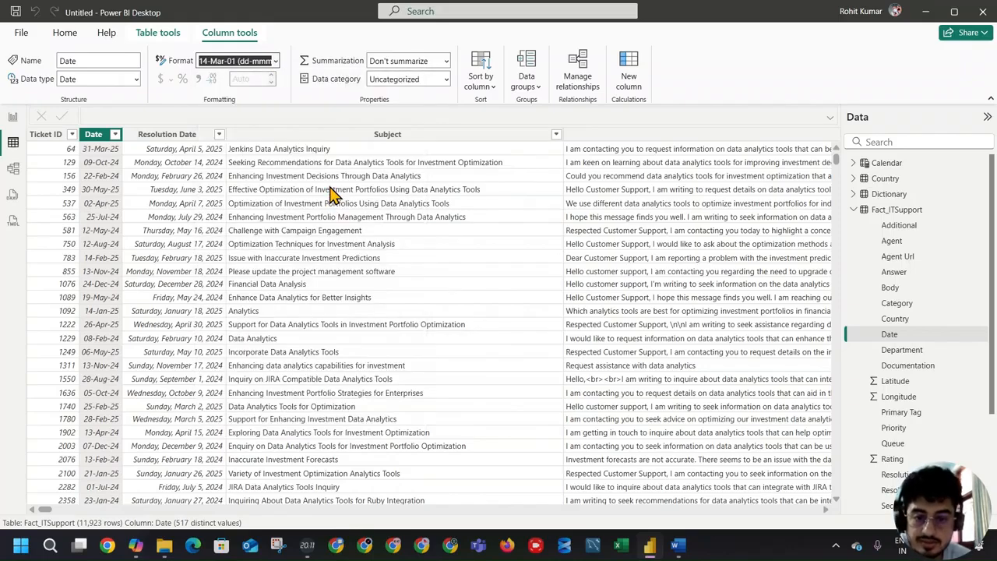
Step: Set the Resolution Date column's display format to 14 March, 2001 (d mmmm, yyyy)
left_click(202, 137)
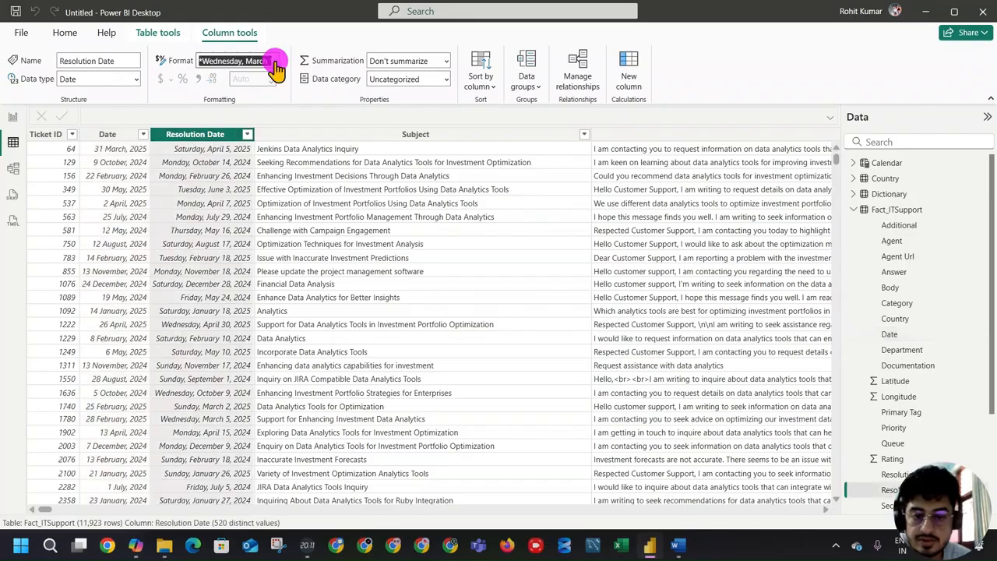
left_click(276, 63)
scroll(323, 298, "down", 10)
scroll(300, 298, "up", 10)
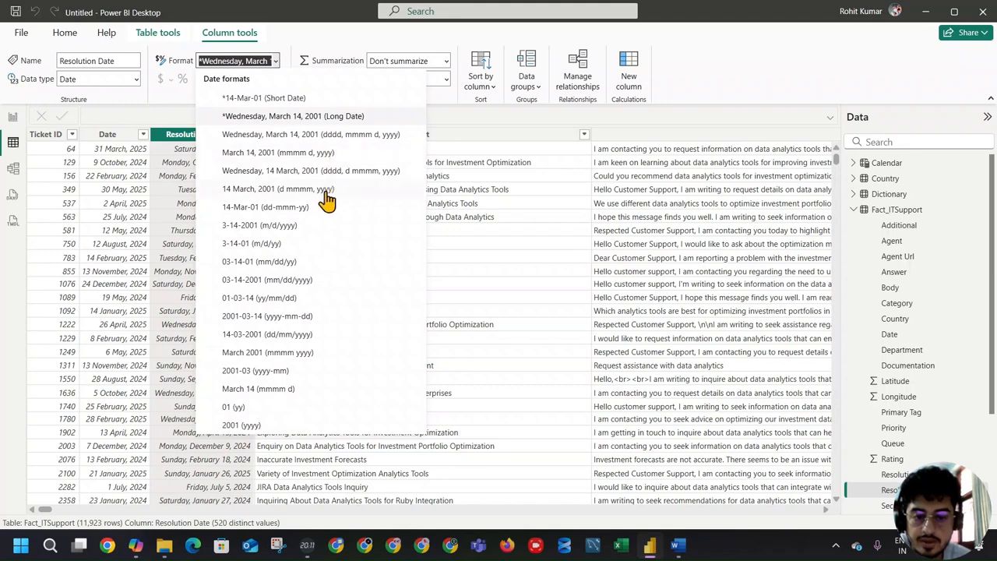
left_click(326, 194)
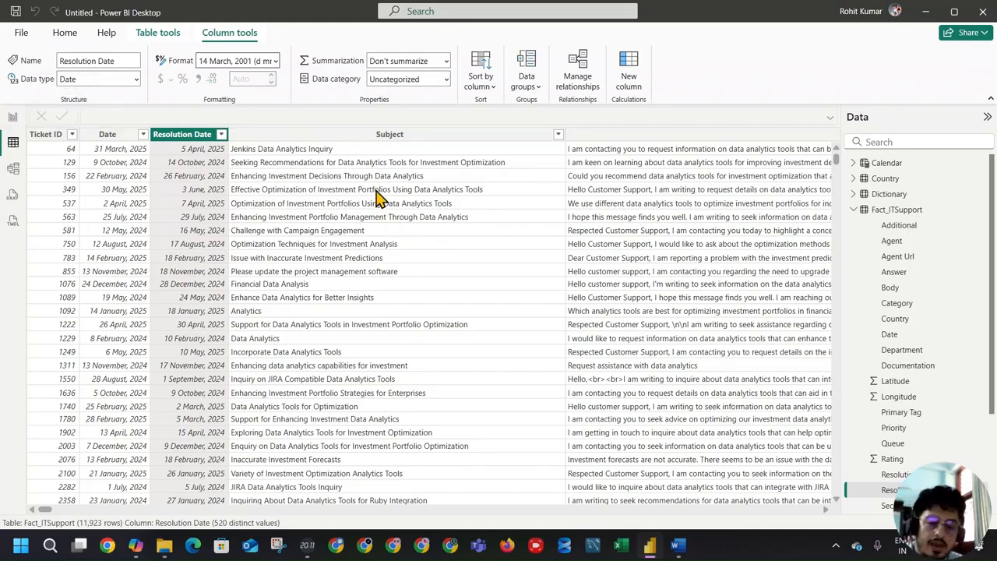
Step: Add a calculated column named Resolved Hours to Fact_ITSupport and begin its formula with the DATEDIFF function
left_click(629, 78)
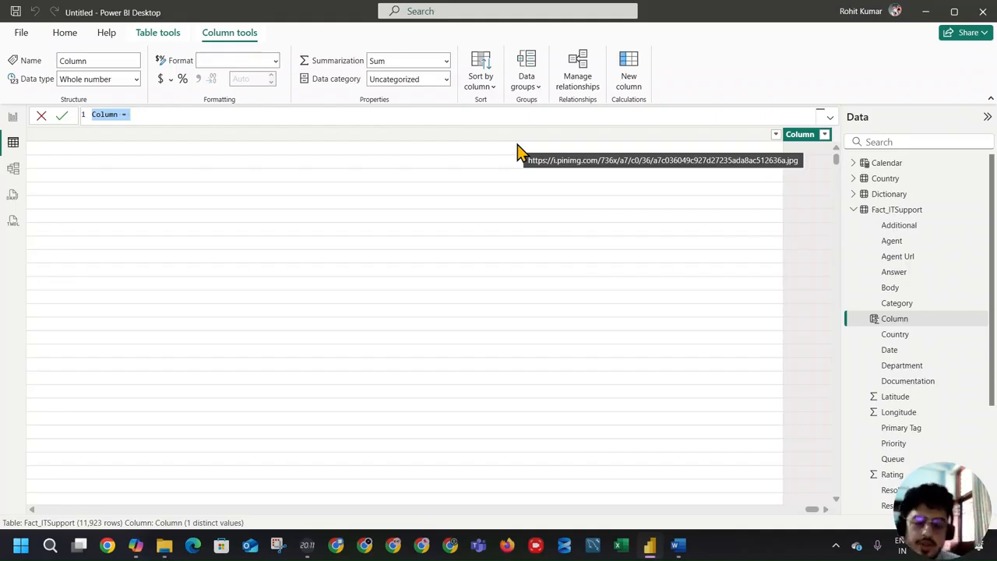
type("Da")
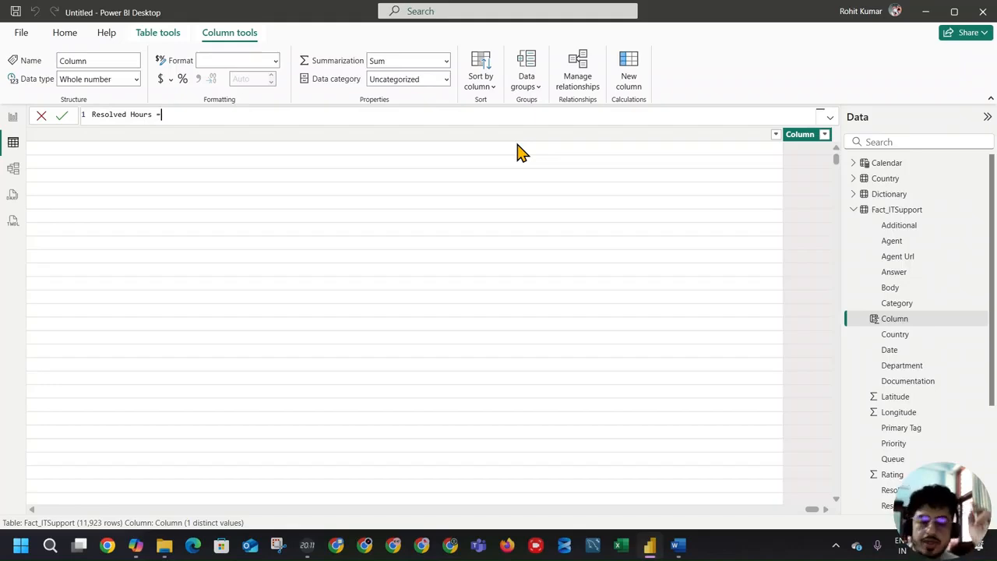
type("dated")
key("Tab")
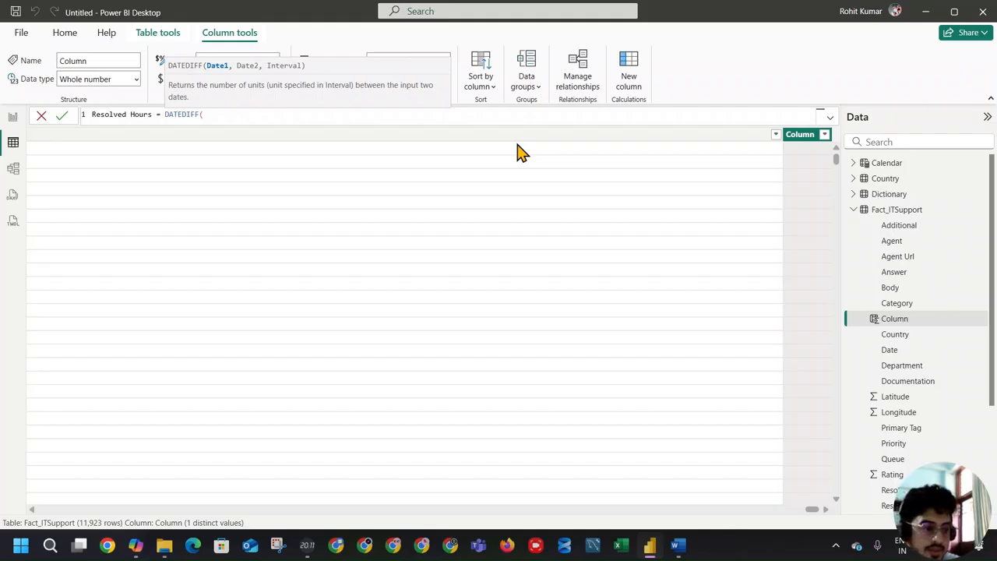
Step: Complete the DATEDIFF arguments with Fact_ITSupport[Date], Fact_ITSupport[Resolution Date] and HOUR, and commit the Resolved Hours column
type("date")
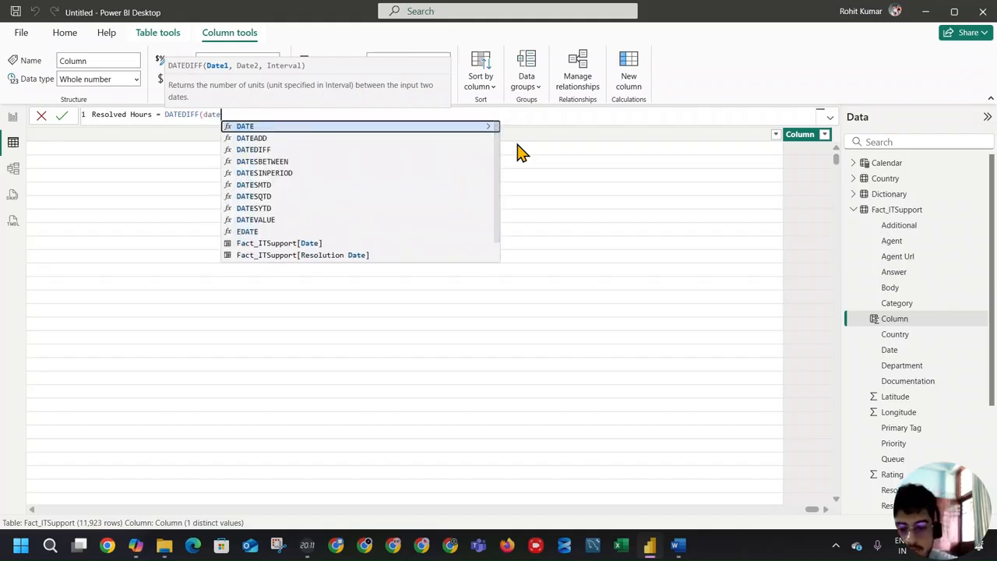
left_click(289, 244)
type(",")
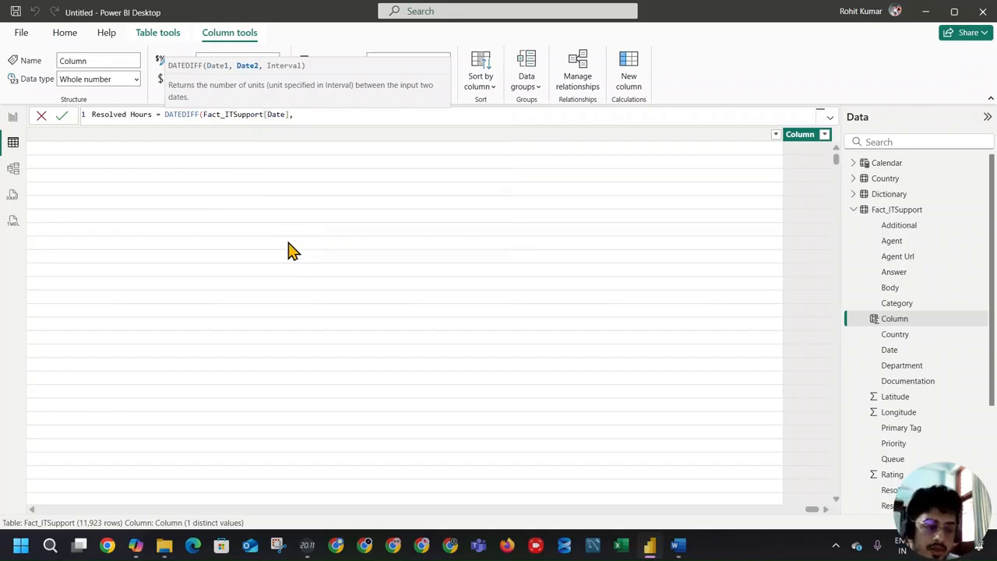
type("res")
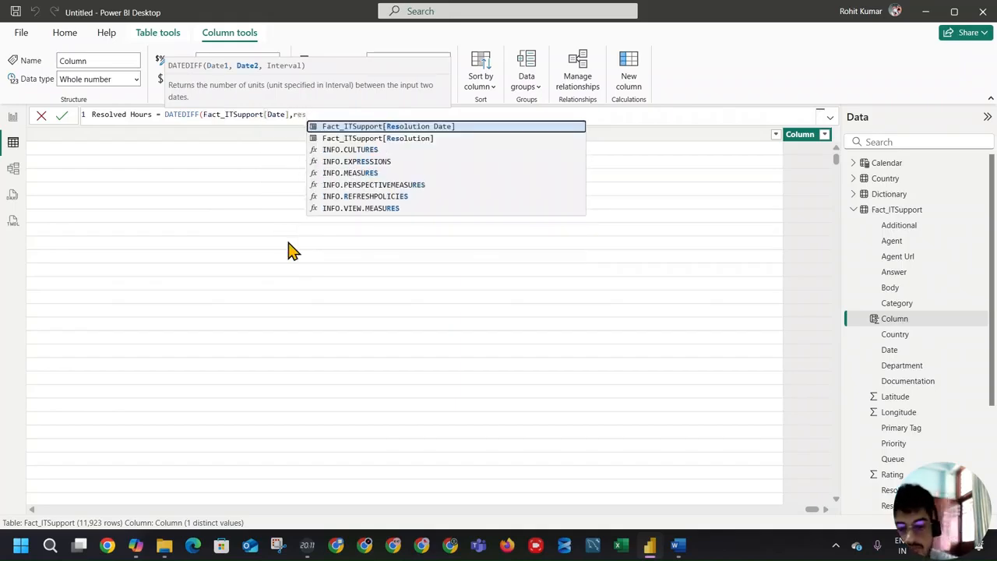
key("Tab")
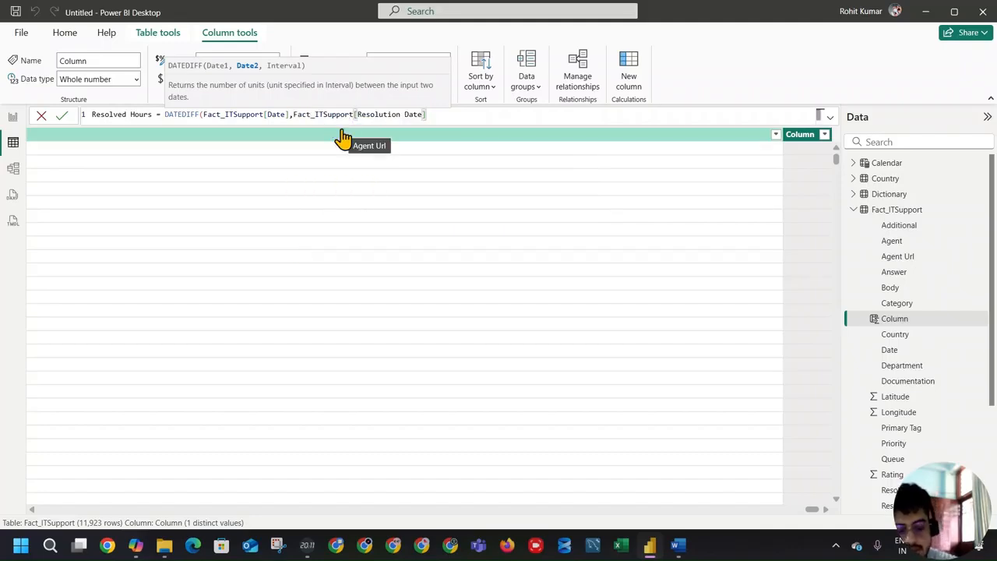
type(",h")
key("Tab")
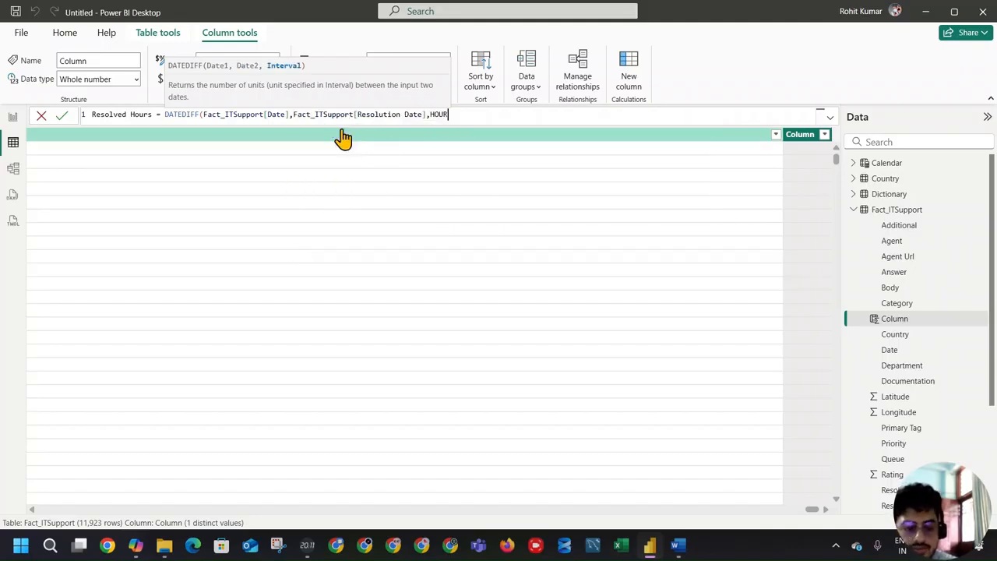
type(")")
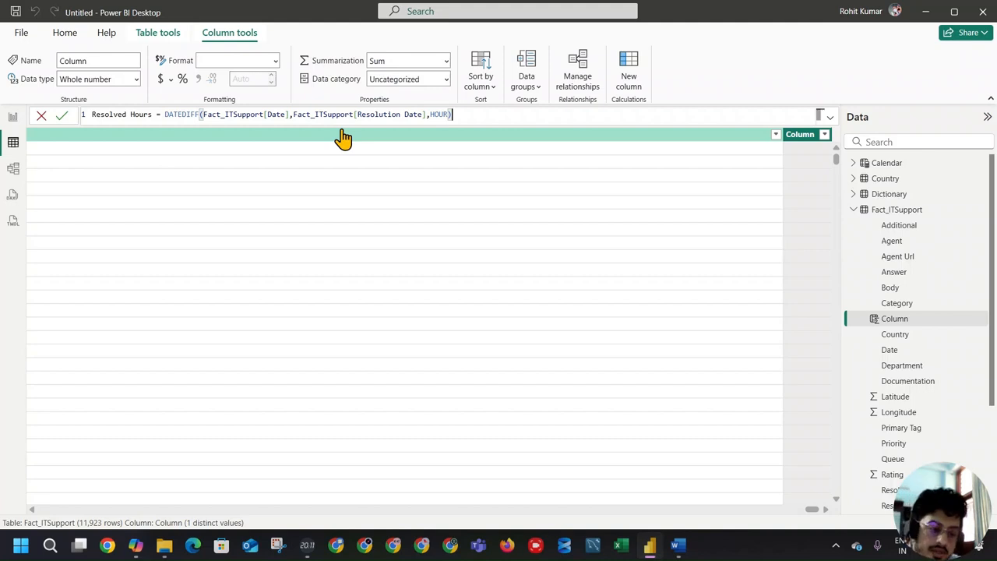
key("Return")
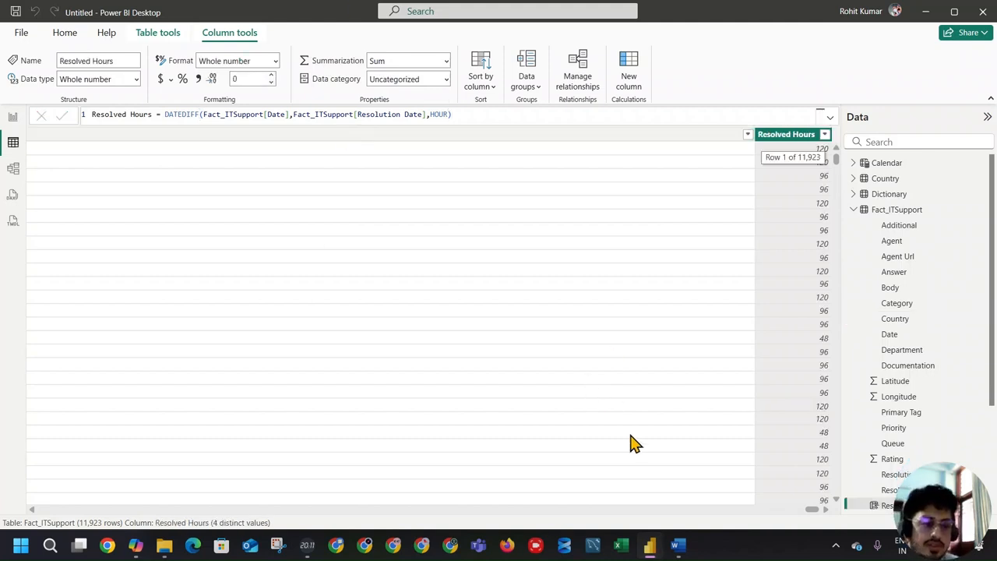
Step: Narrow the wide Body column in the Fact_ITSupport data grid
left_click_drag(811, 509, 827, 509)
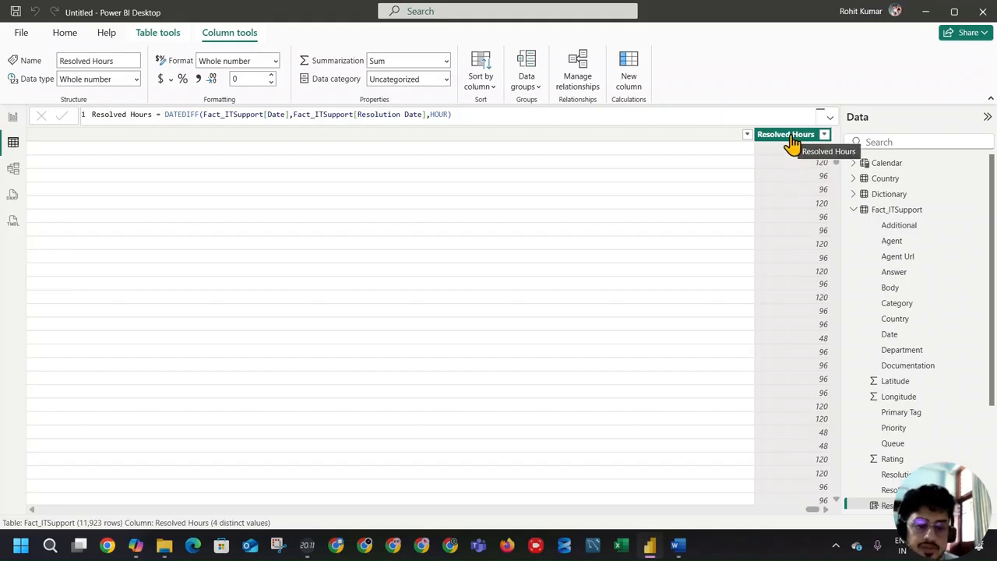
mouse_move(810, 509)
left_mouse_down()
mouse_move(432, 502)
mouse_move(405, 519)
mouse_move(430, 510)
mouse_move(190, 485)
mouse_move(24, 505)
left_mouse_up()
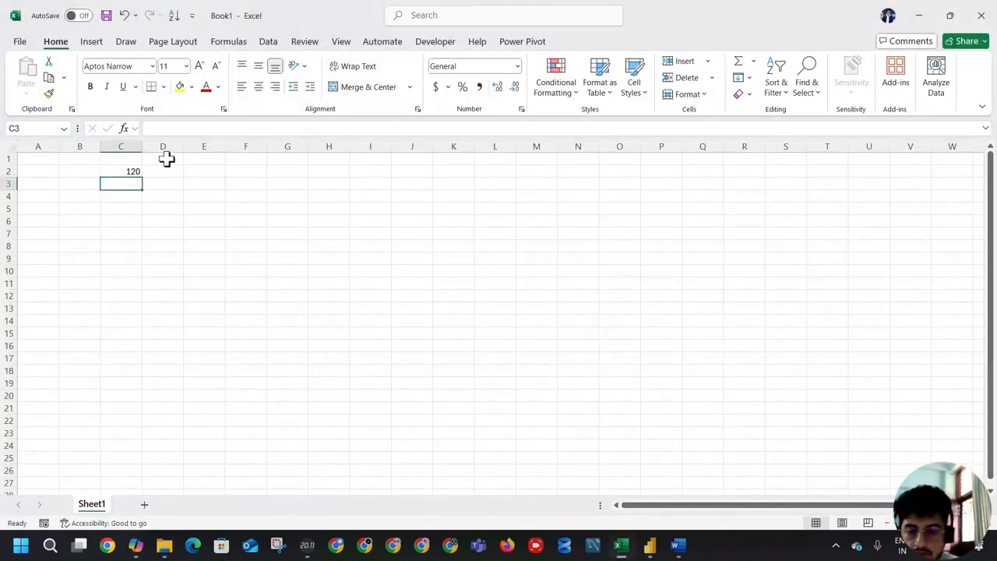
left_click(126, 170)
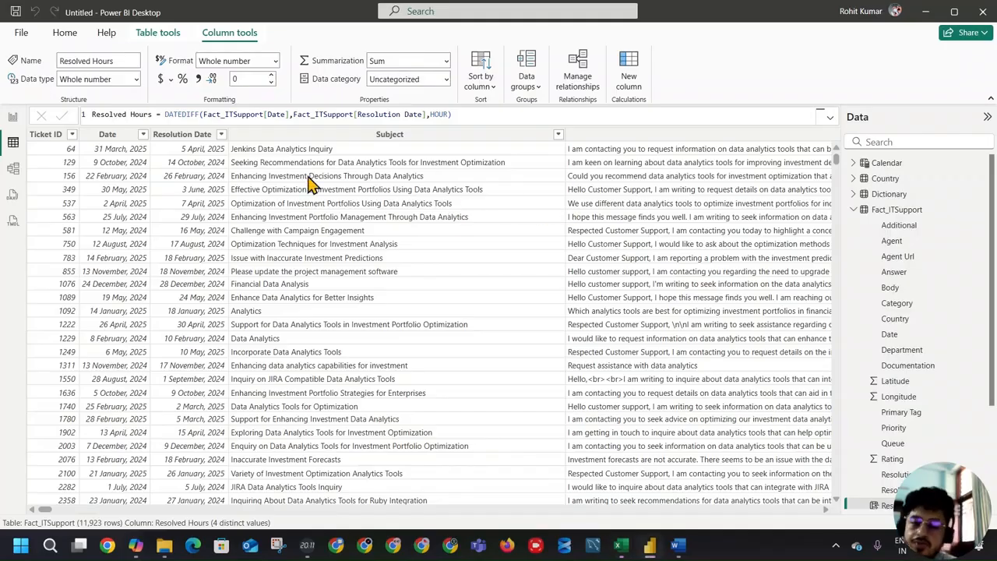
left_click(46, 511)
left_click_drag(47, 511, 106, 523)
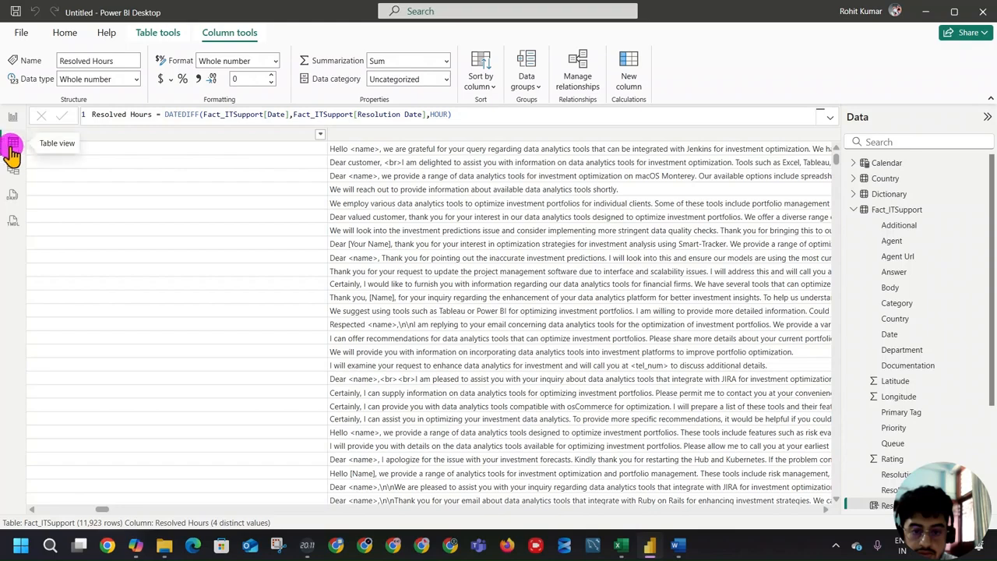
left_click(282, 135)
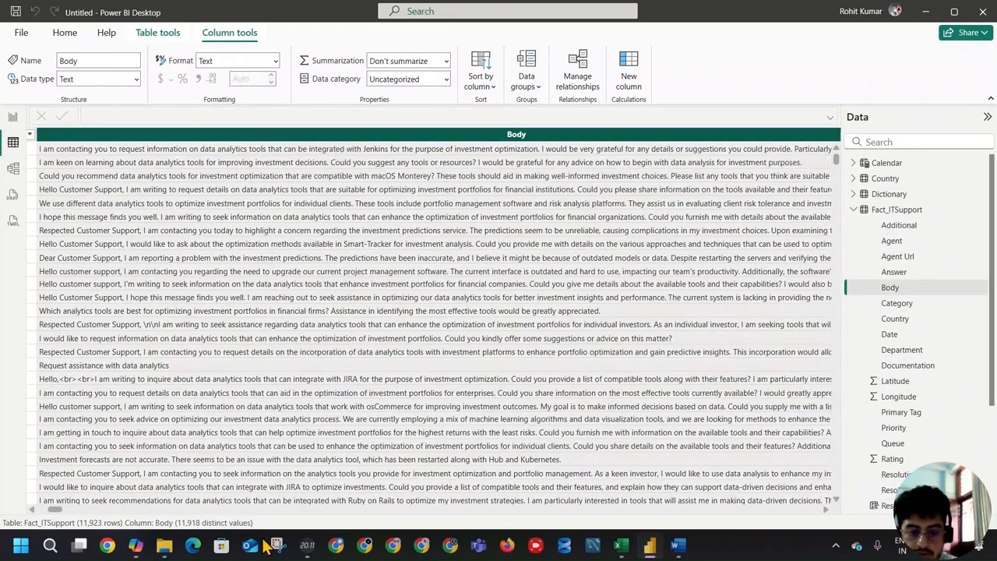
left_click_drag(47, 509, 56, 510)
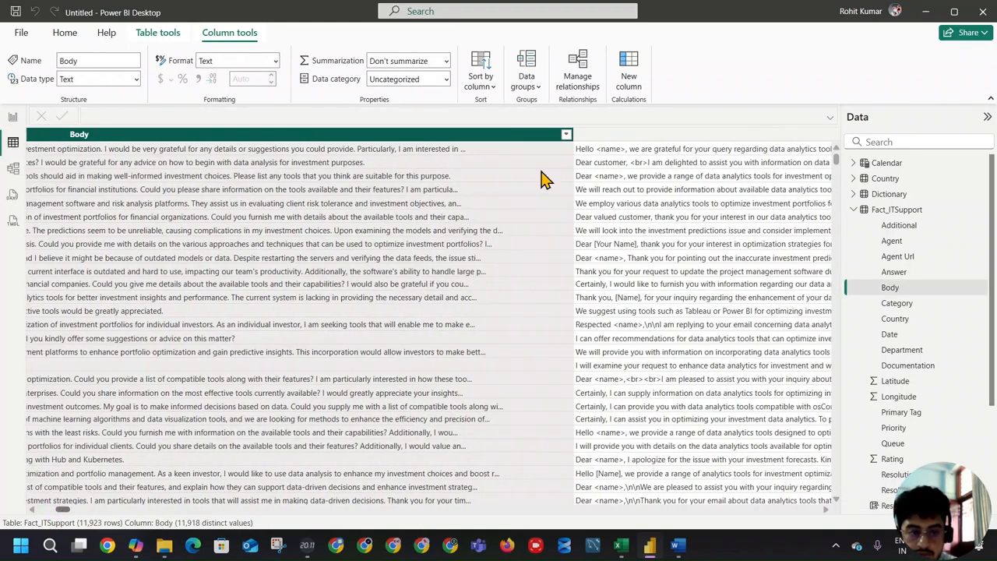
left_click_drag(571, 134, 76, 140)
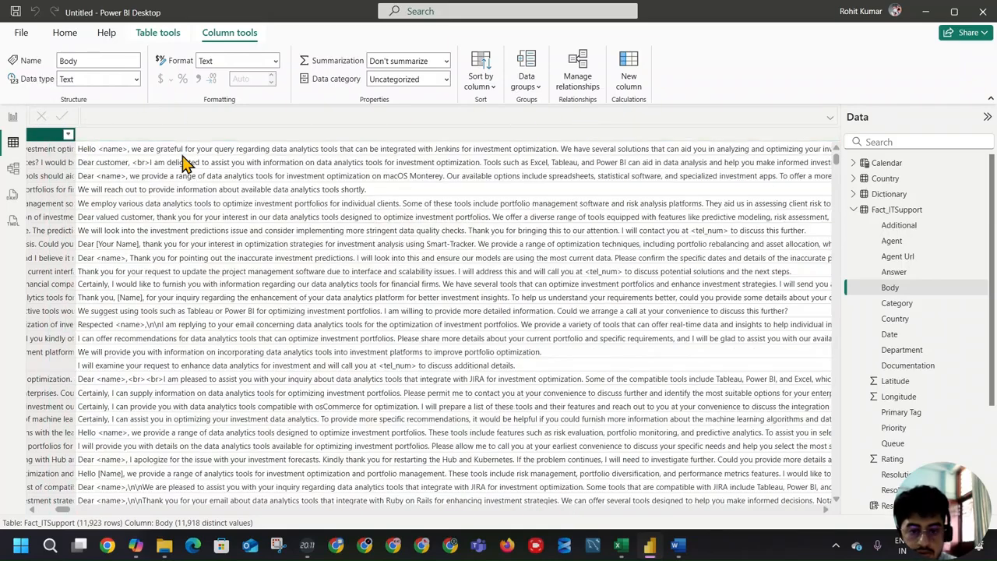
Step: Narrow the very wide Answer column in the Fact_ITSupport data grid
left_click_drag(62, 511, 118, 511)
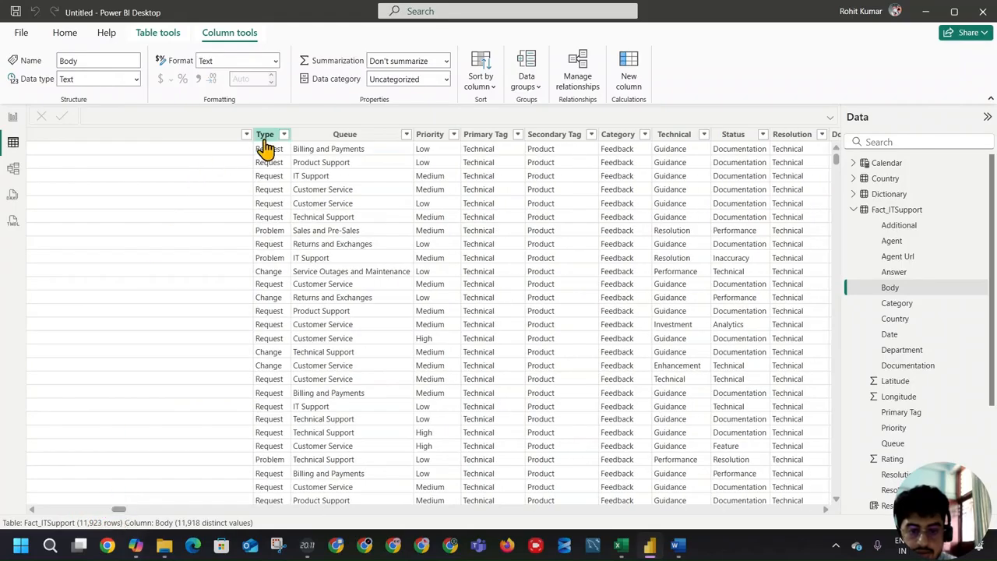
left_click_drag(251, 135, 99, 138)
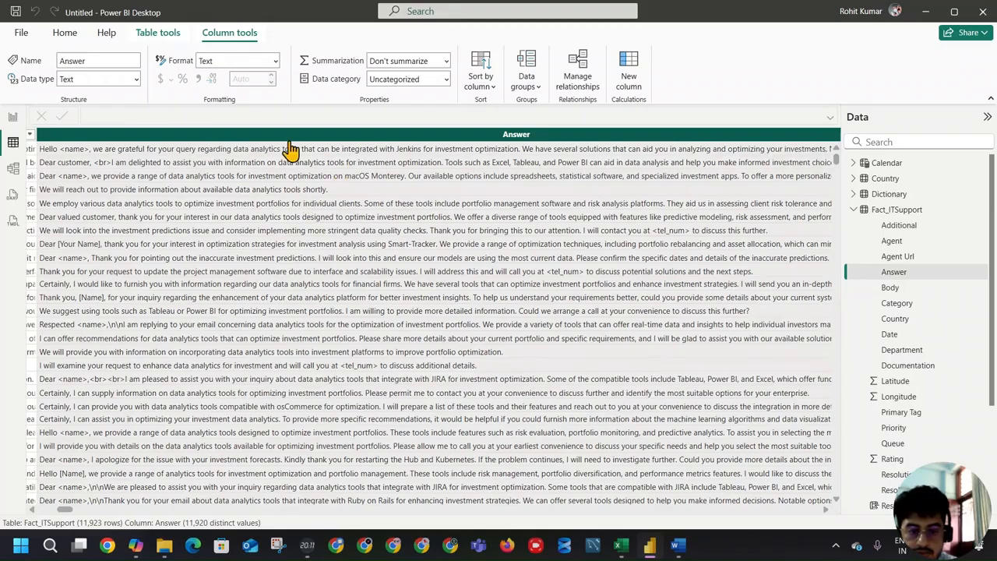
right_click(288, 134)
left_click(273, 137)
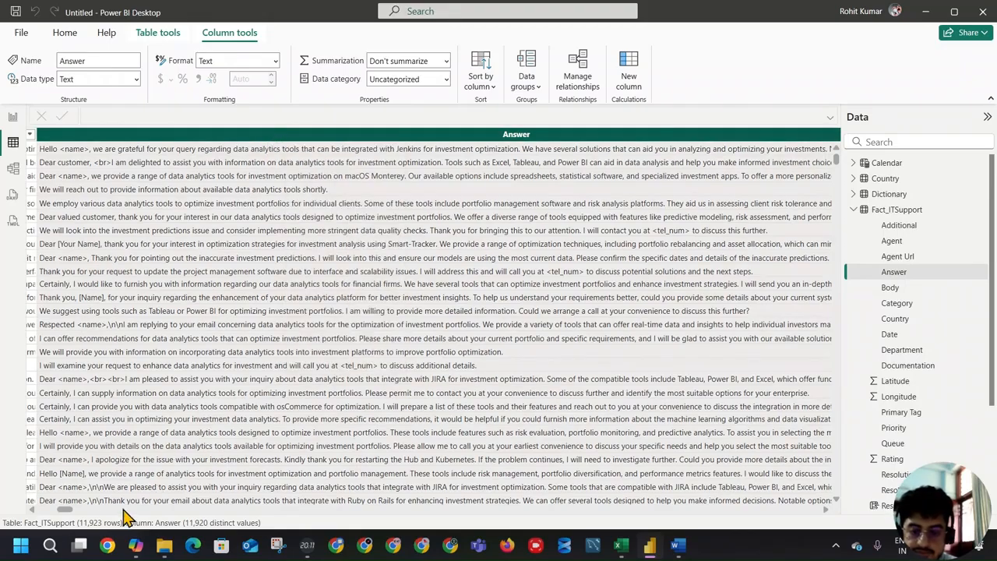
mouse_move(68, 510)
left_mouse_down()
mouse_move(89, 509)
mouse_move(78, 510)
left_mouse_up()
left_click_drag(271, 134, 18, 135)
left_click_drag(1, 131, 41, 137)
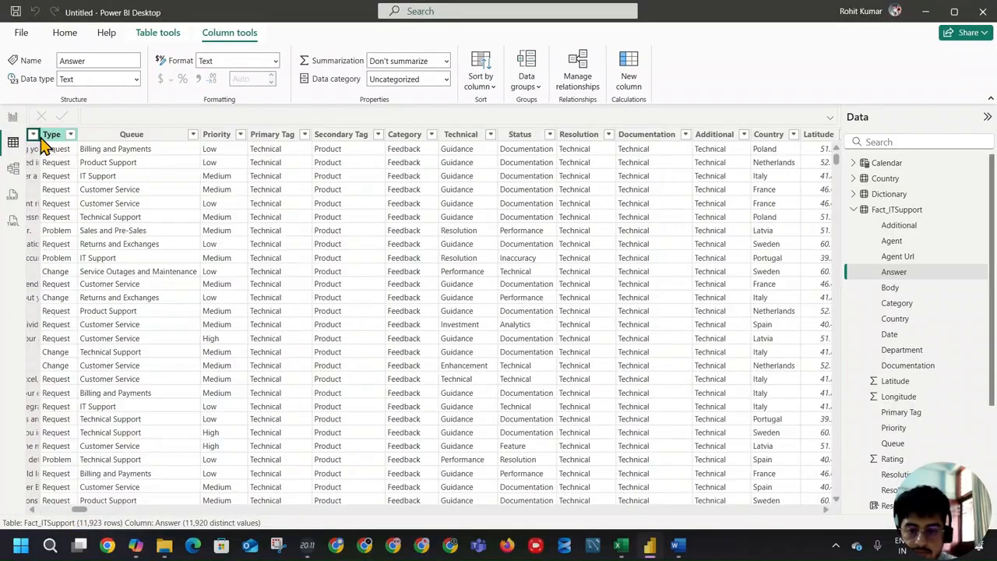
left_click(32, 510)
left_click(32, 510)
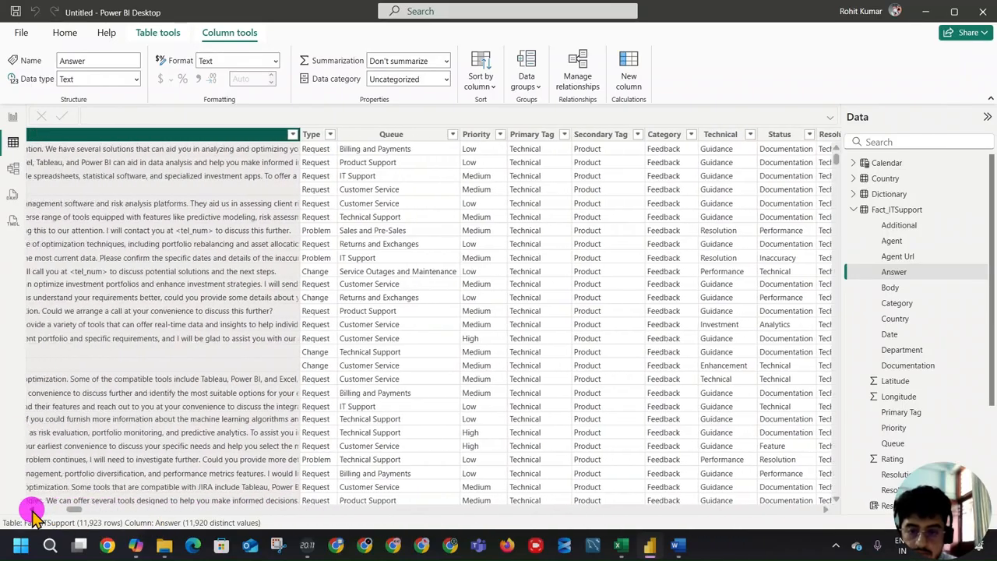
left_click_drag(696, 134, 55, 141)
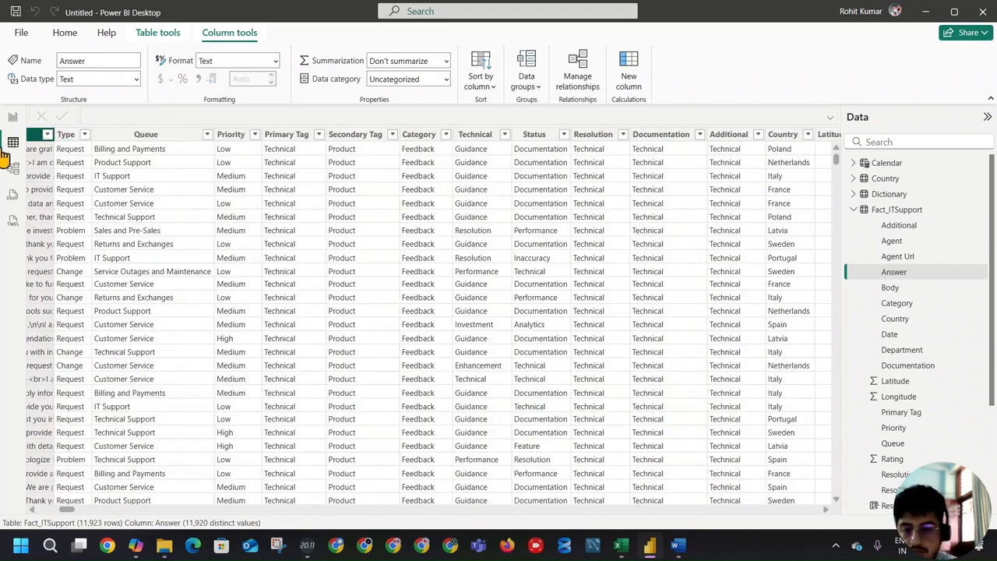
Step: Shrink the Body and Answer columns further so each takes up only a few characters in the grid
left_click(32, 510)
left_click(32, 510)
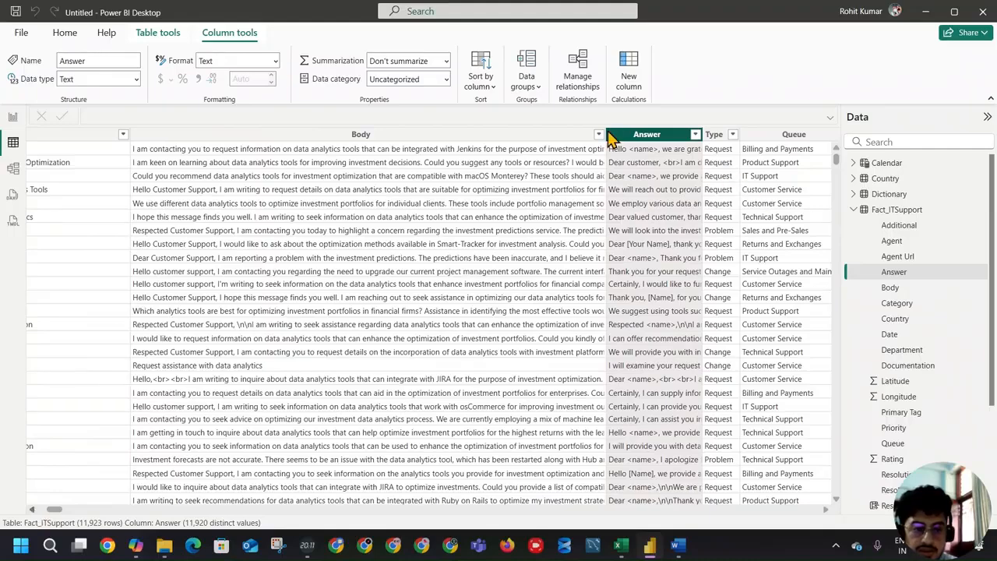
left_click_drag(602, 130, 147, 138)
left_click_drag(260, 132, 181, 134)
Step: Add another calculated column to Fact_ITSupport named Priority SLA, and commit it with its formula still empty
left_click_drag(53, 510, 819, 521)
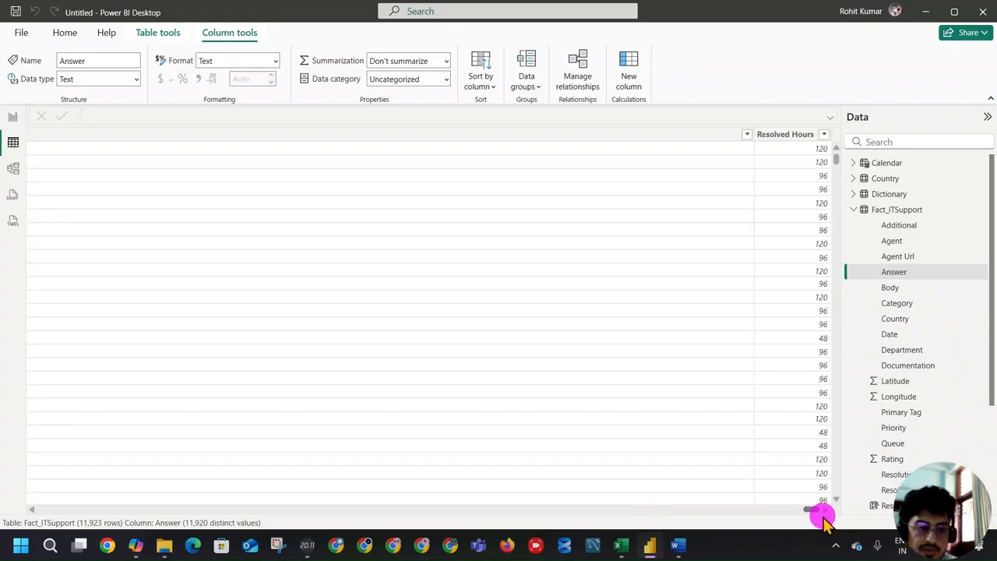
left_click(775, 136)
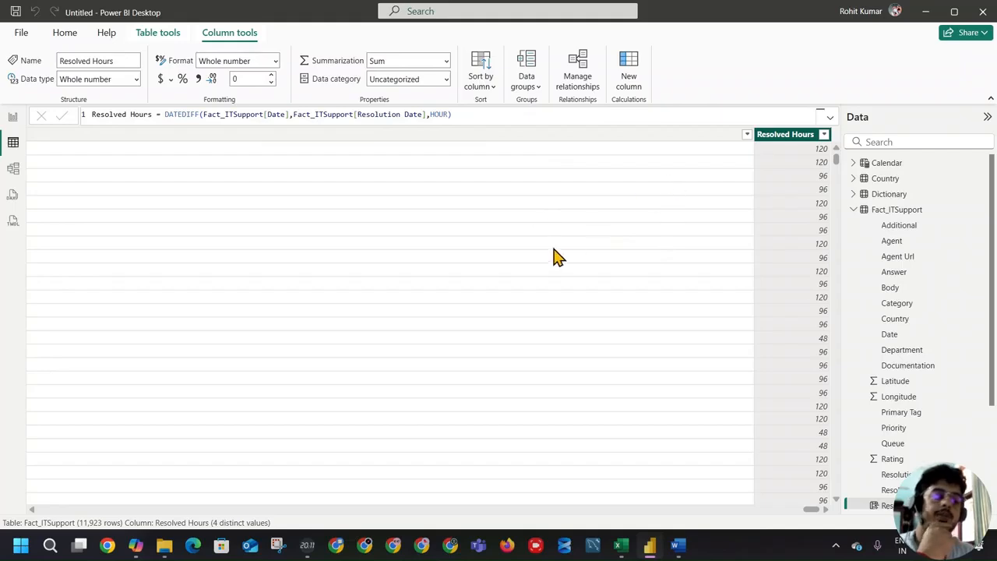
left_click(629, 76)
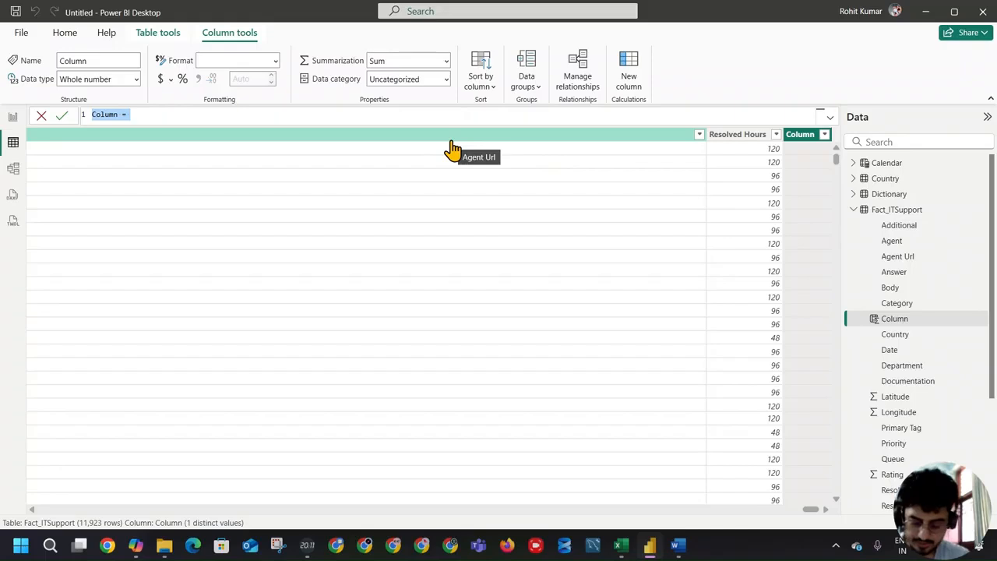
type("Sw")
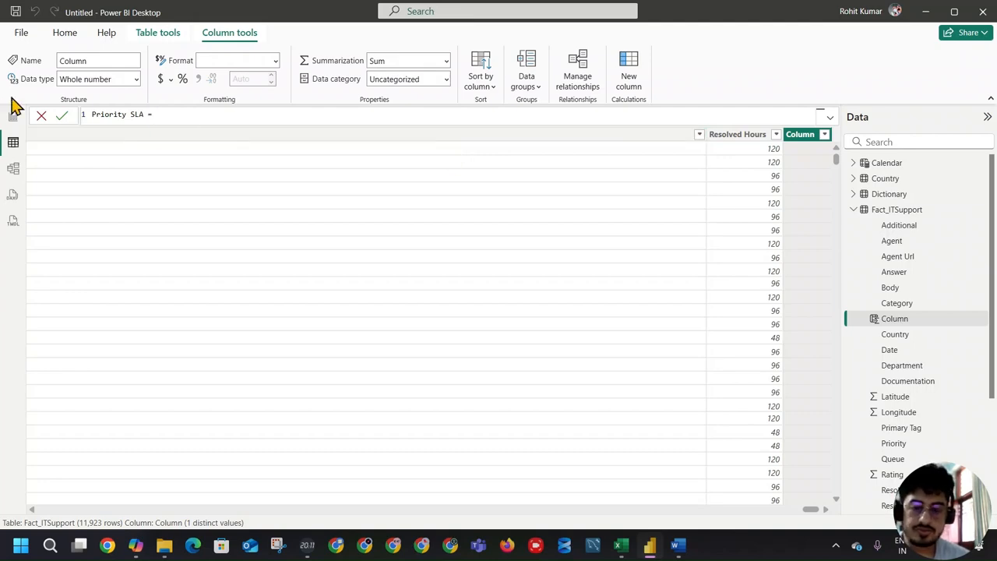
left_click(63, 115)
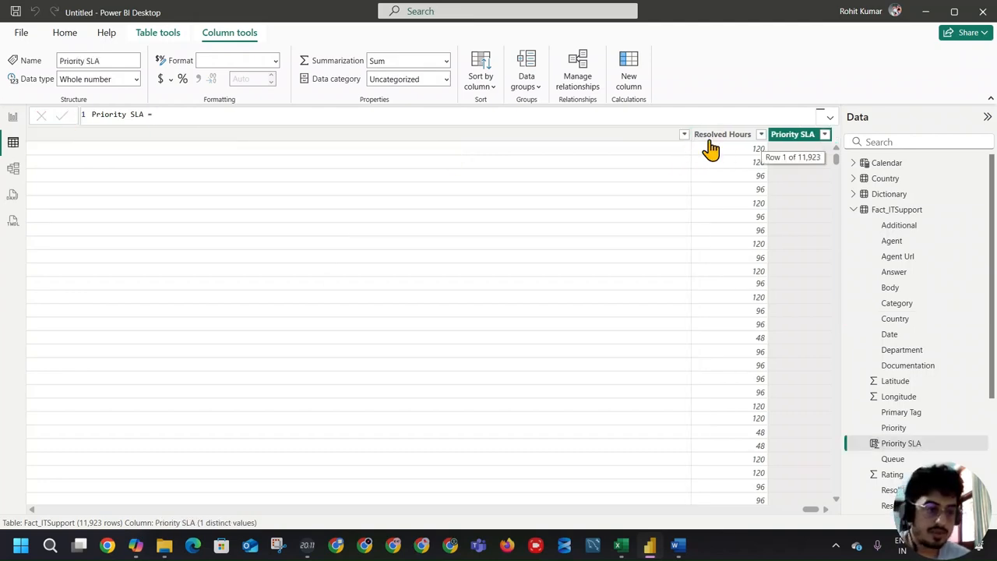
Step: Narrow the wide Agent Url column so it sits compactly beside Resolved Hours in the data grid
left_click(132, 138)
left_click(49, 140)
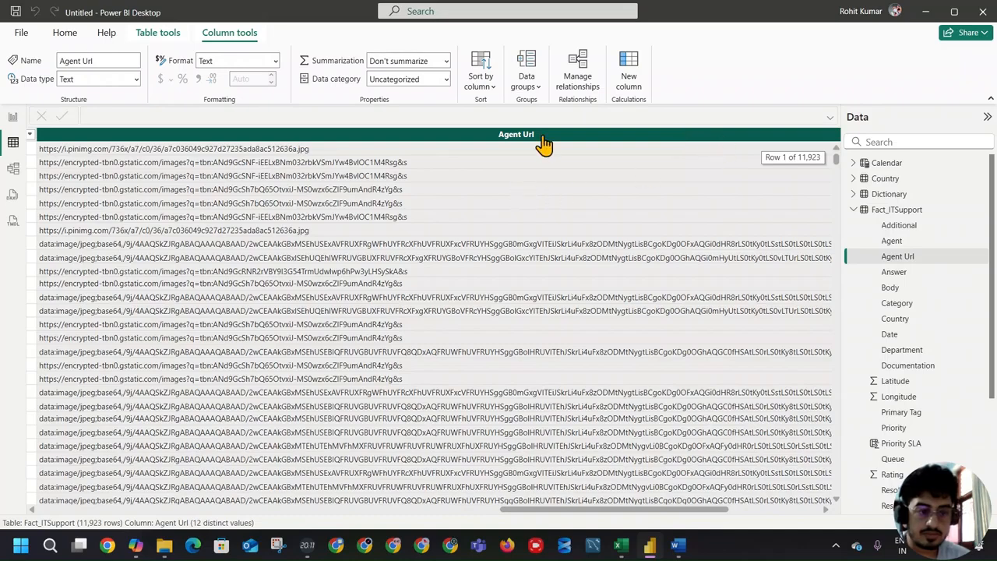
left_click_drag(512, 510, 719, 510)
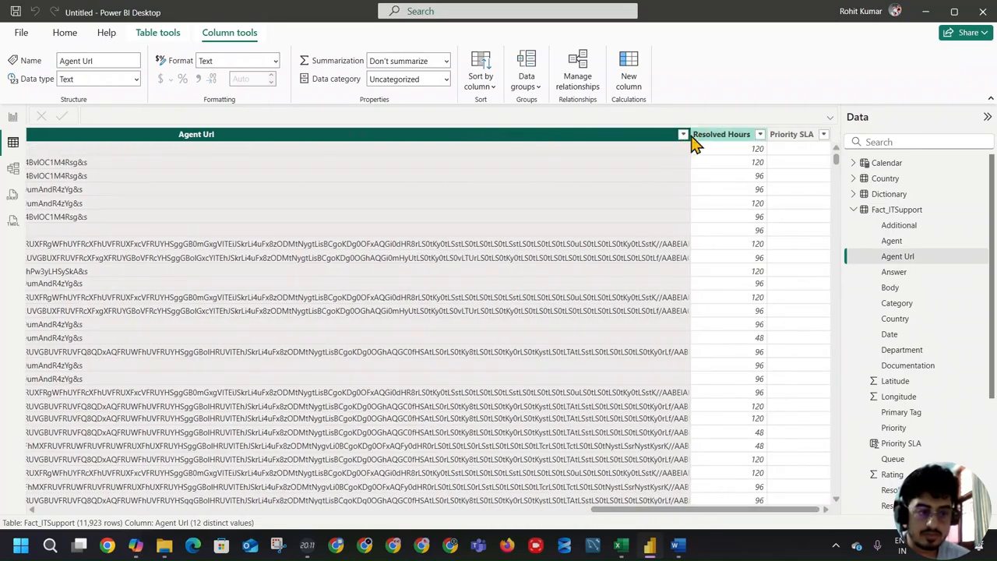
left_click_drag(690, 135, 90, 135)
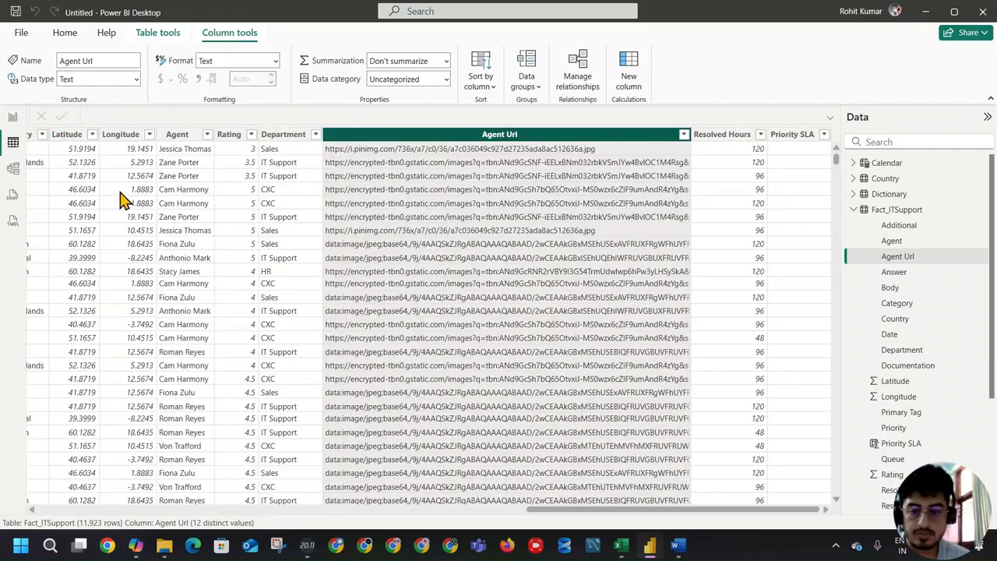
left_click_drag(696, 138, 357, 132)
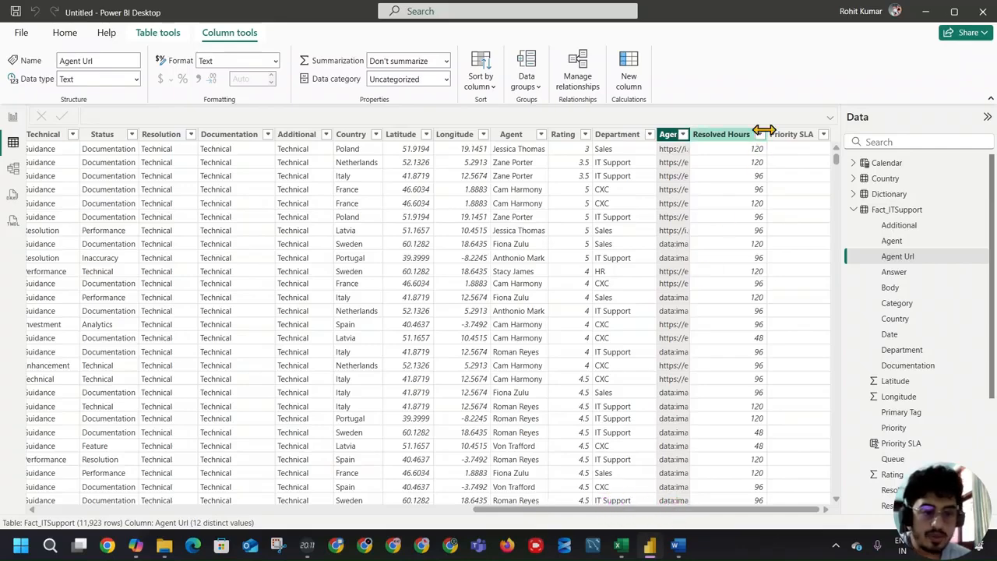
Step: Begin the Priority SLA column's formula with SWITCH(TRUE(), and start a second line for its conditions
left_click(787, 137)
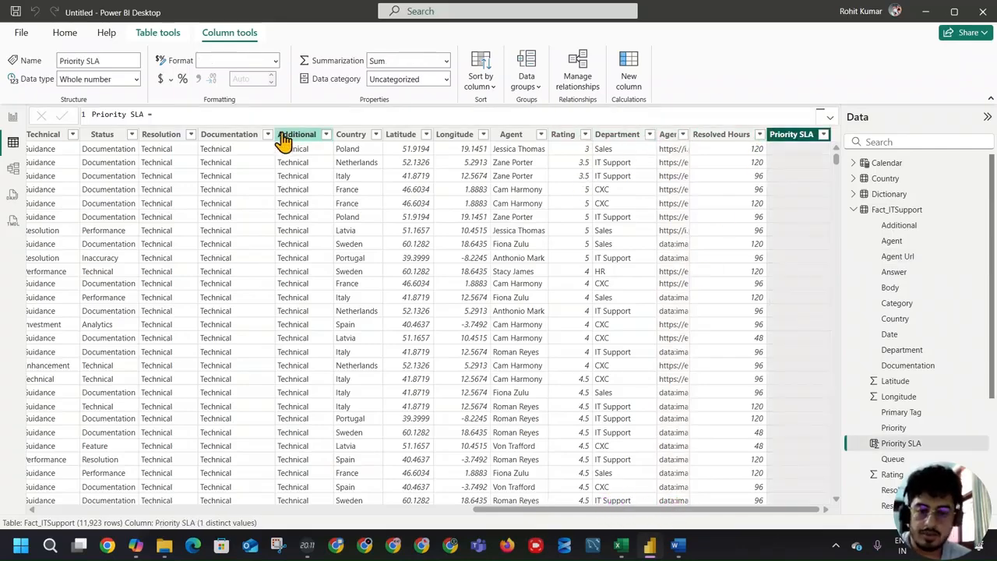
left_click(263, 113)
type("swit")
key("Tab")
type("tru")
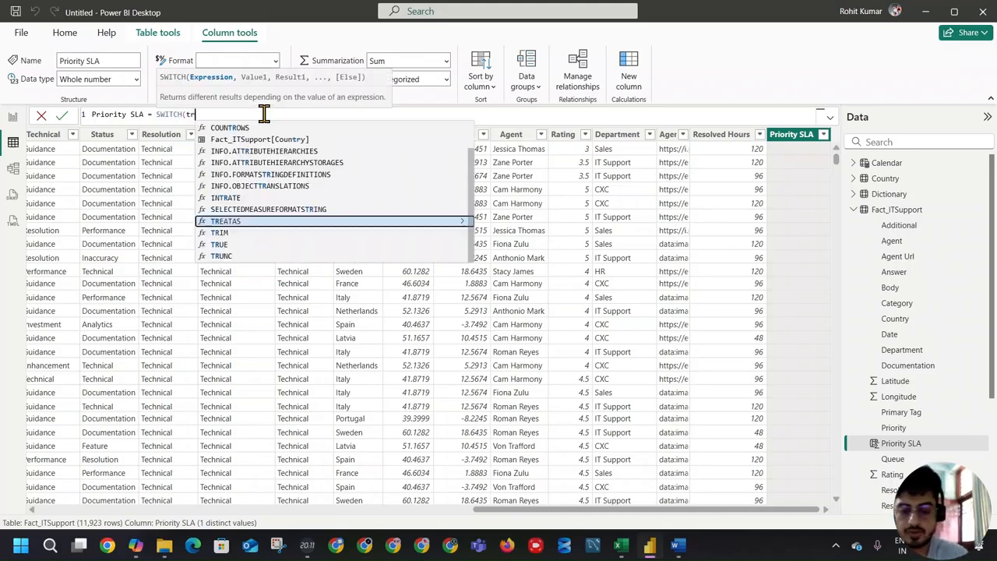
key("Tab")
type(")")
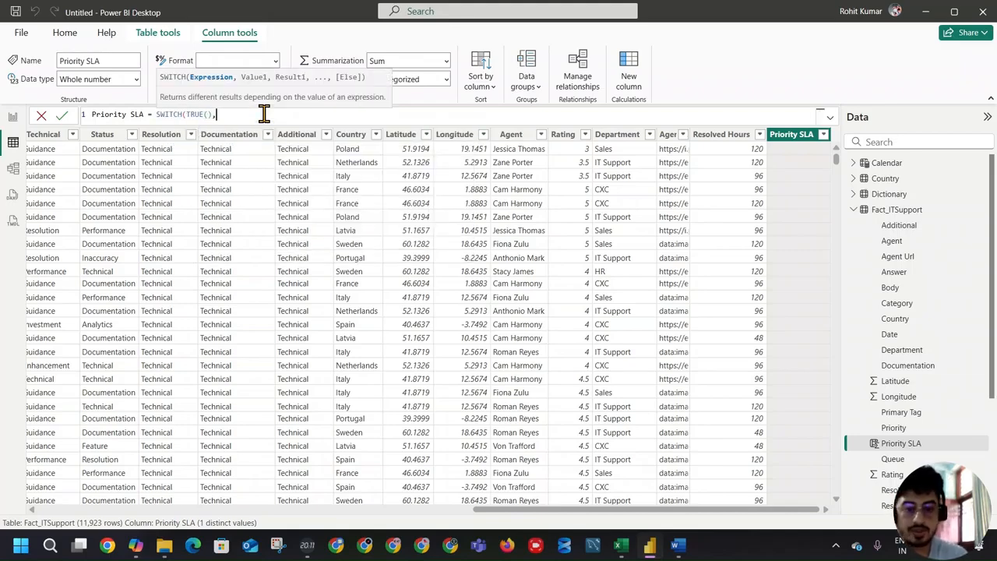
type(",")
key("shift+Return")
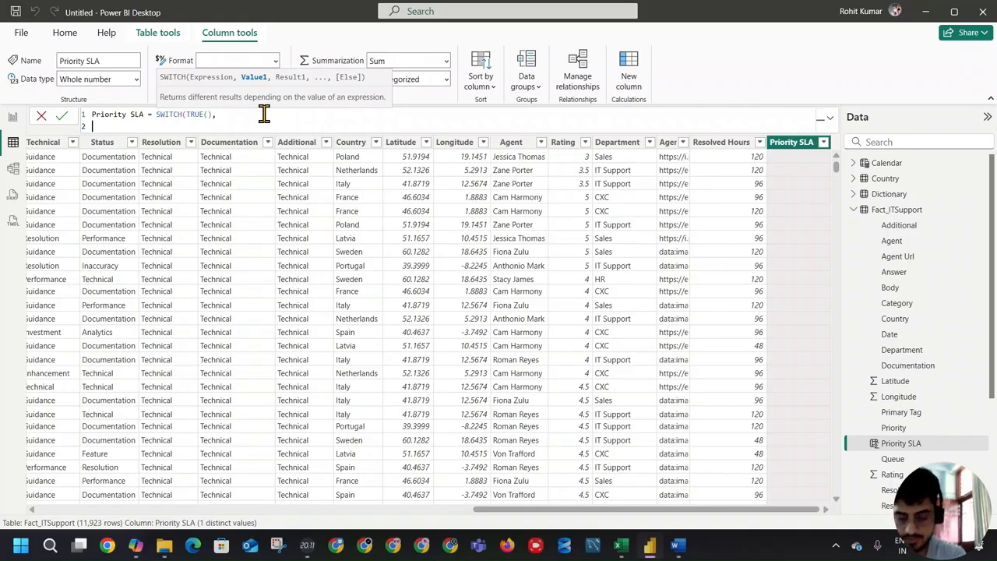
Step: Add the condition Fact_ITSupport[Priority] = "High" && Fact_ITSupport[Resolved Hours] > 48 returning "Outside SLA", close the SWITCH and commit the formula
type("pri")
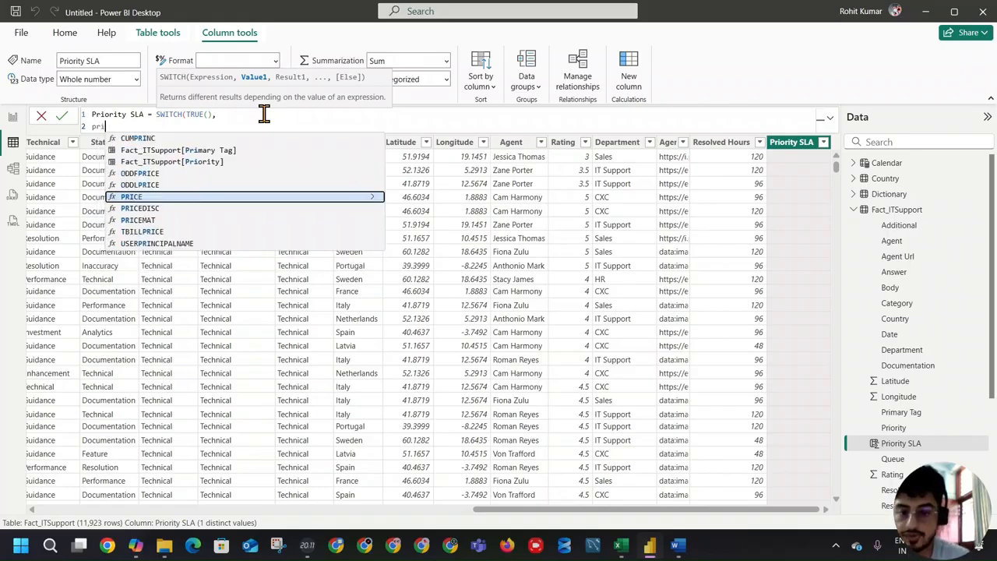
left_click(187, 161)
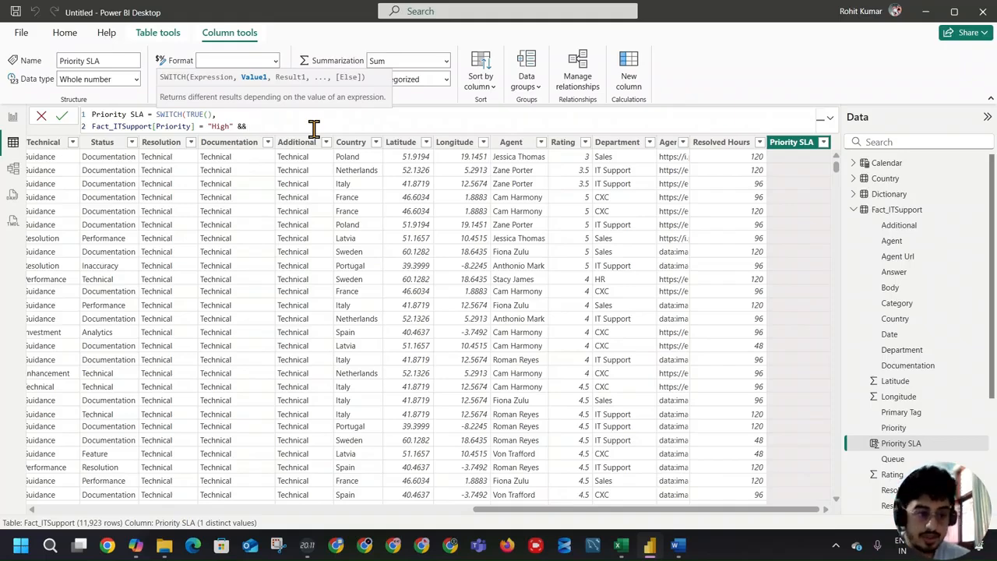
type("reso")
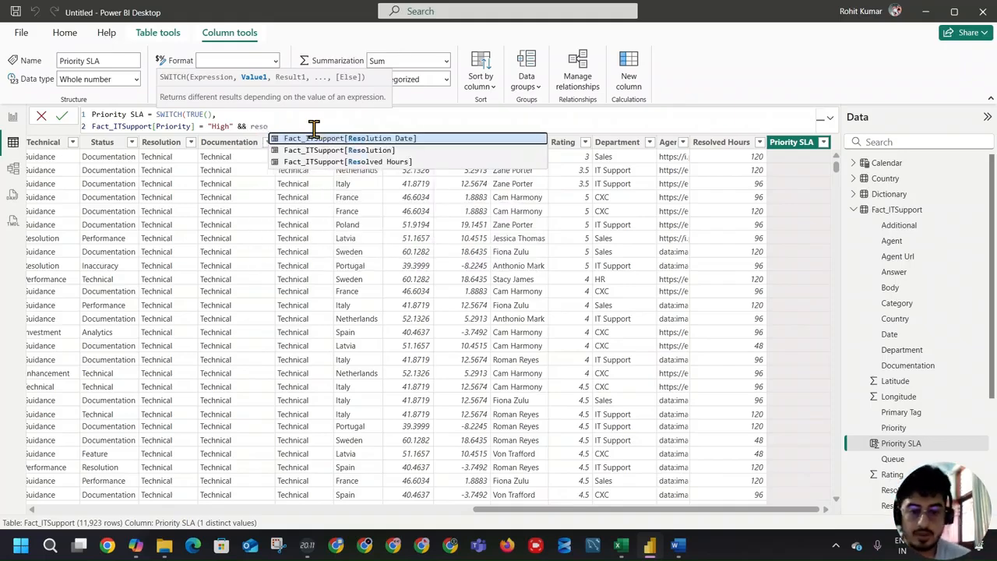
left_click(371, 161)
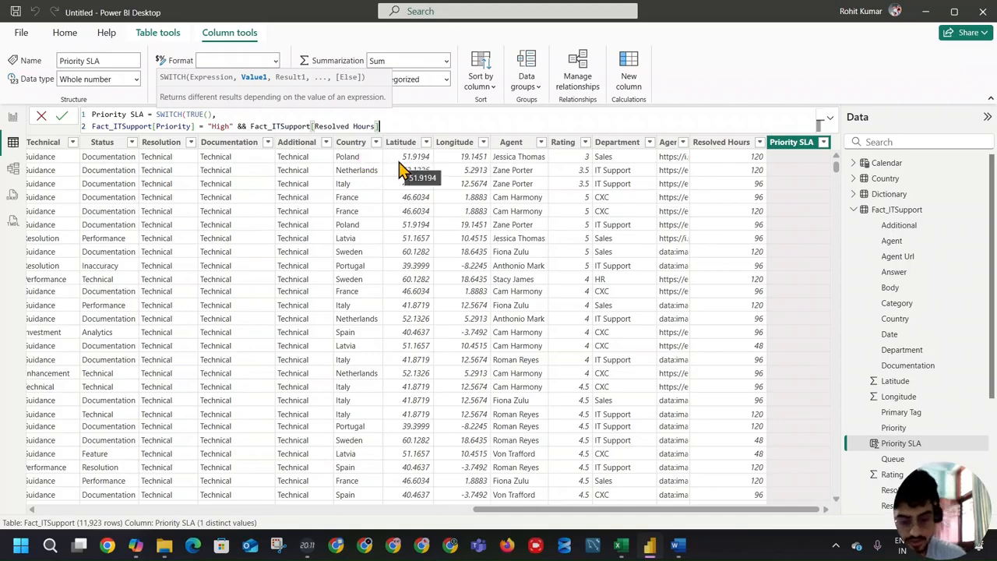
type("> 48 ,\"Outside SL")
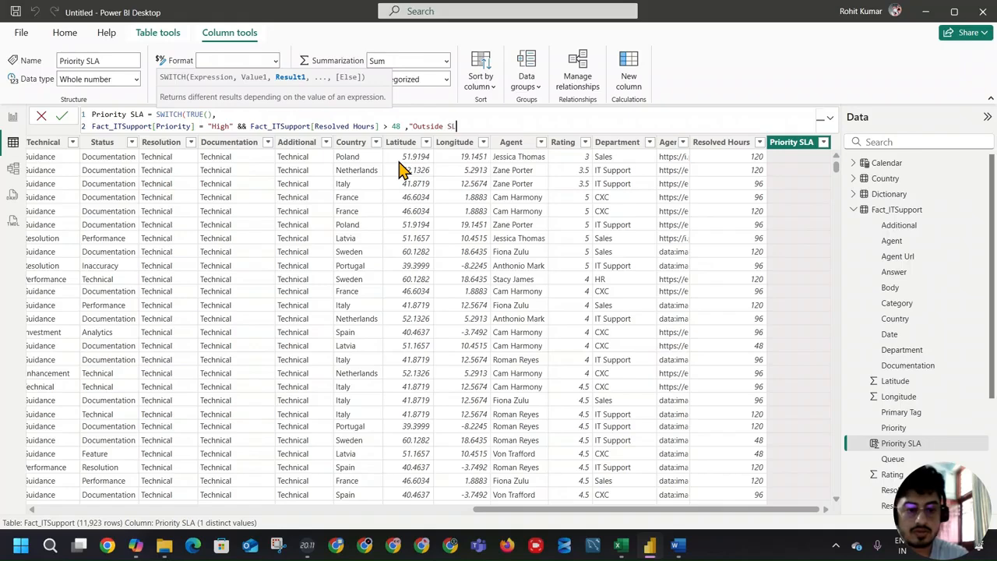
type(")")
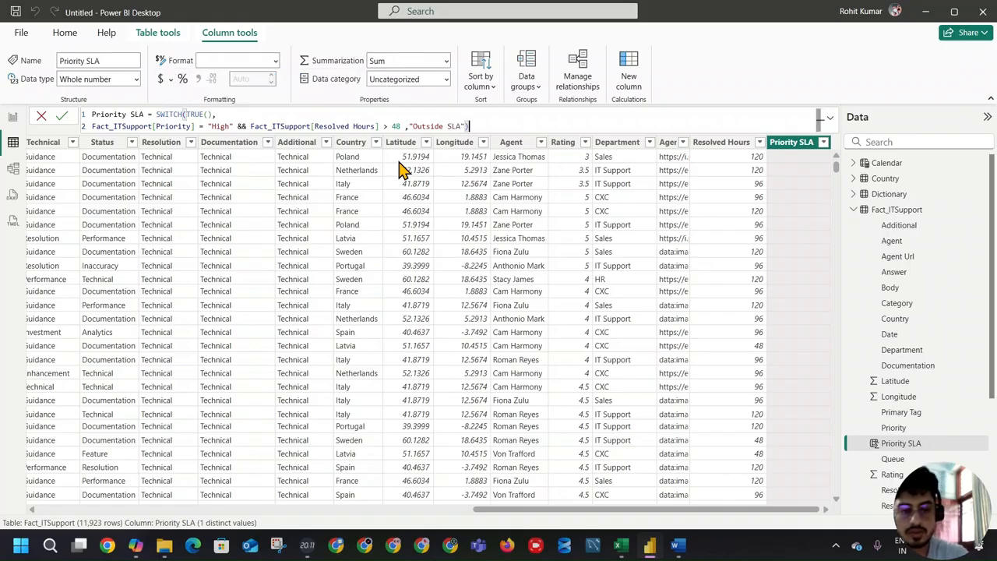
key("Return")
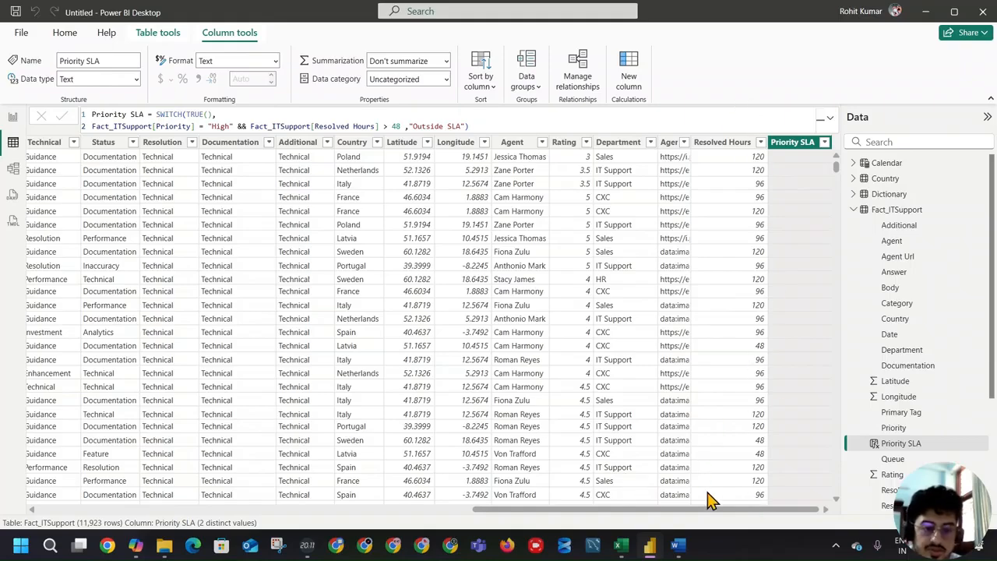
Step: Check the Priority column's distinct values, and duplicate the "High" condition of the Priority SLA formula as a third line
left_click_drag(708, 511, 456, 511)
left_click(391, 142)
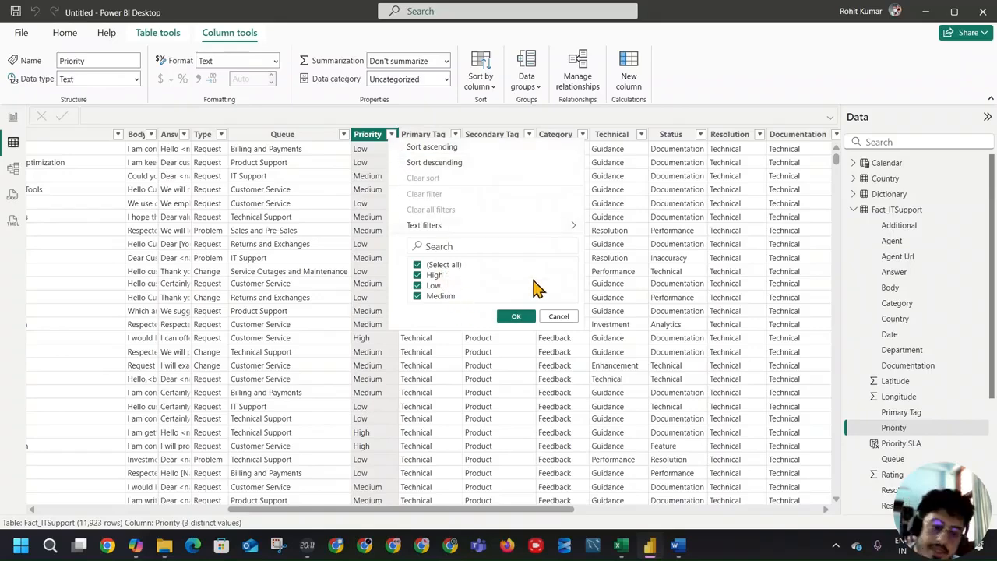
left_click(536, 319)
left_click_drag(416, 512, 695, 507)
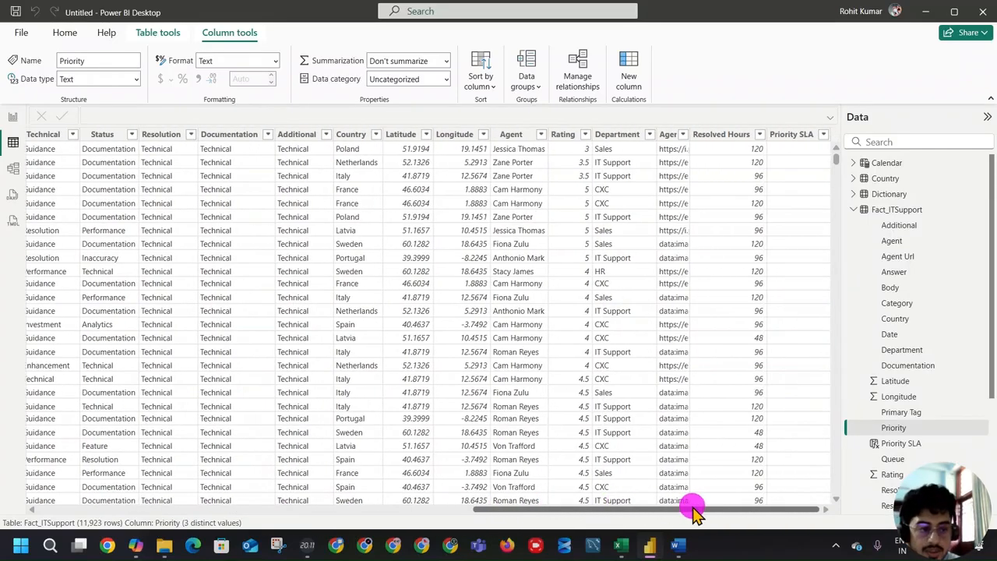
left_click(794, 136)
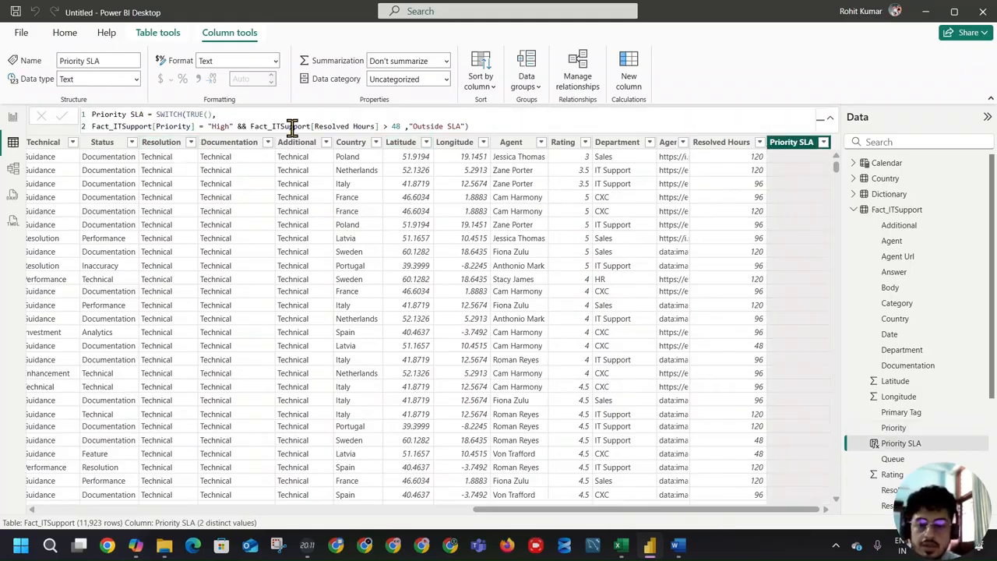
left_click(472, 126)
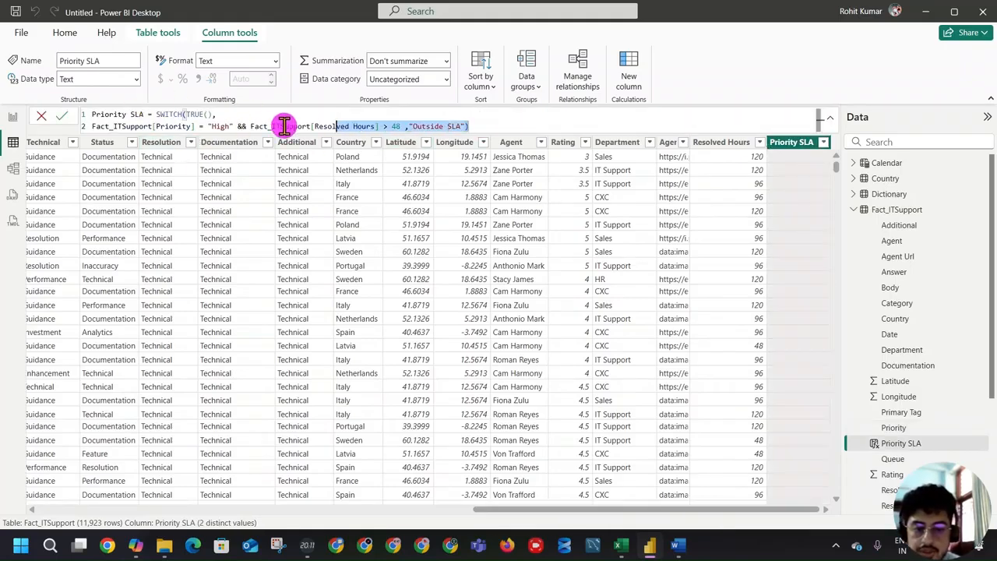
key("shift+Home")
key("ctrl+c")
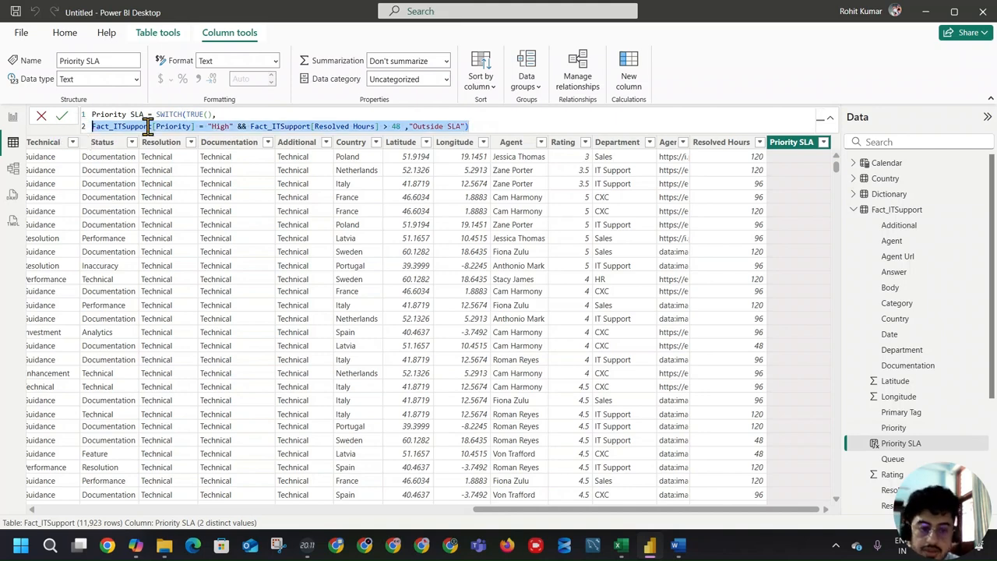
left_click(480, 127)
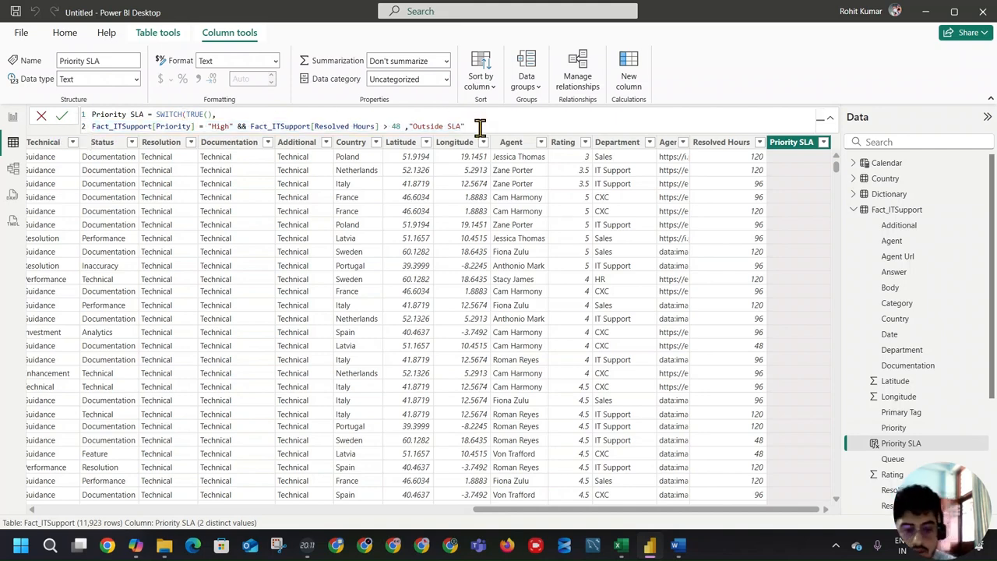
type(",")
key("shift+Return")
key("ctrl+v")
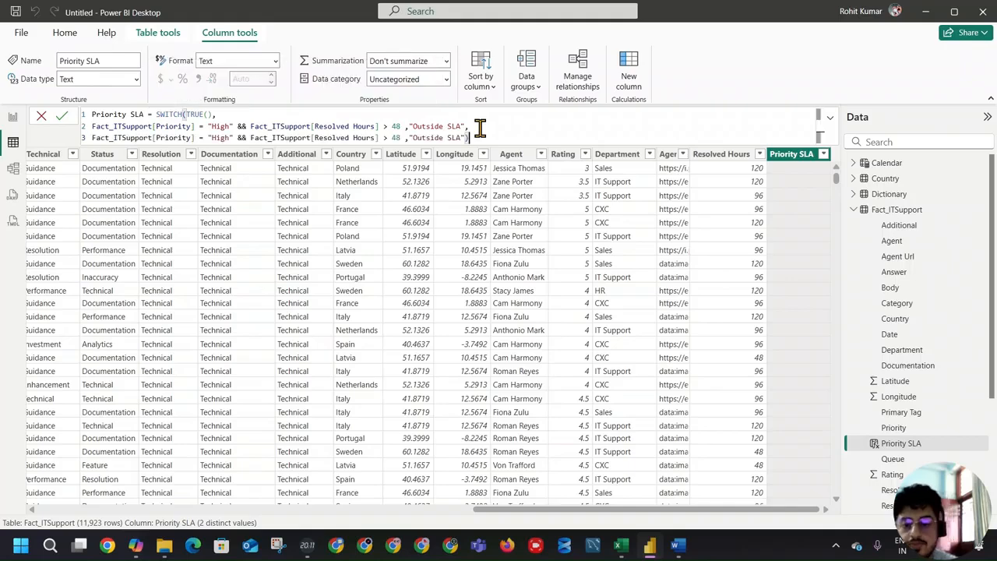
Step: Change the duplicated condition to test for priority "Low" with Resolved Hours greater than 72
double_click(220, 137)
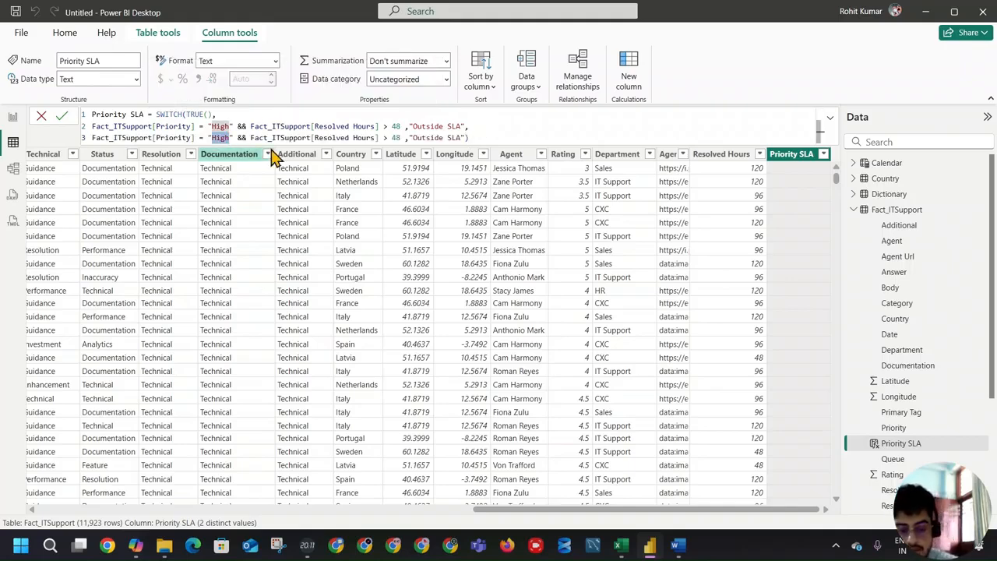
type("Low")
double_click(392, 137)
left_click(388, 137)
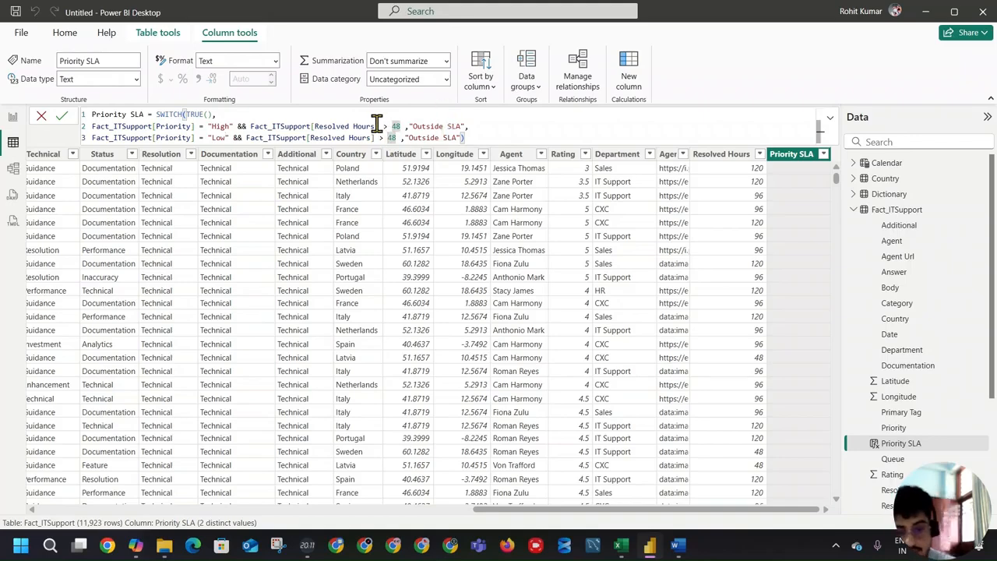
type("72")
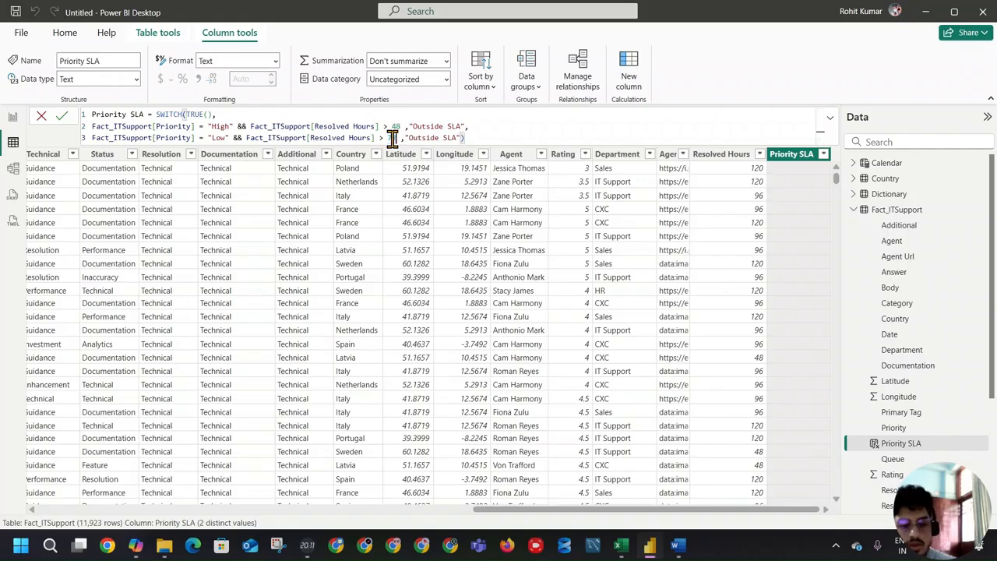
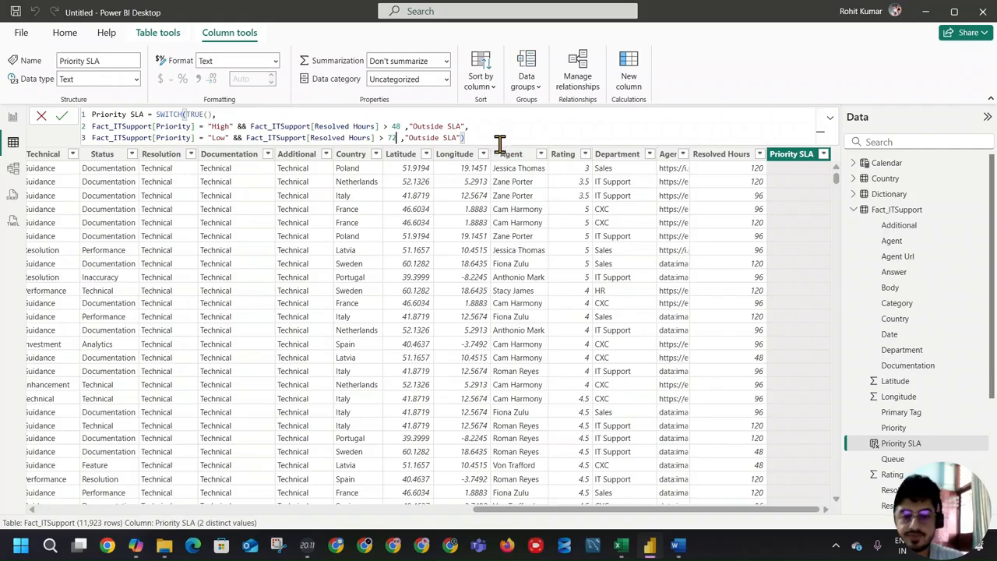
Step: Add a comma after the "Low" condition of the Priority SLA formula and paste the "High" condition as a fourth line
type(",")
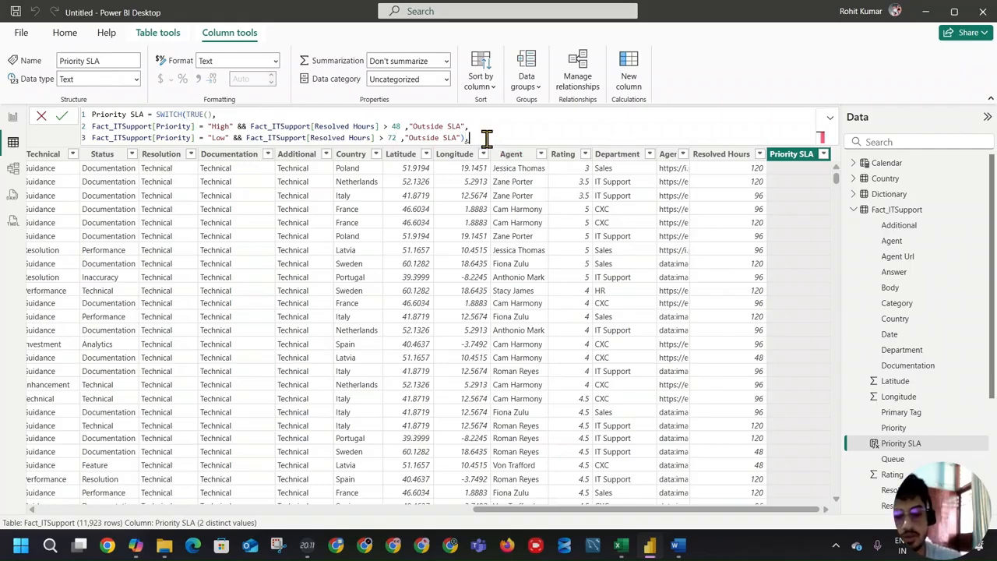
key("BackSpace")
key("BackSpace")
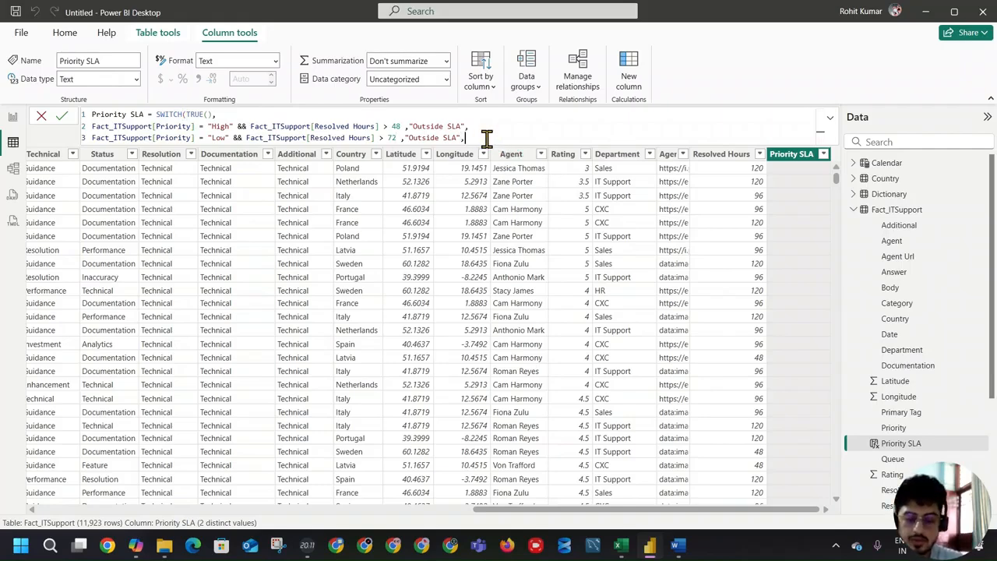
type(")")
key("Return")
left_click(487, 139)
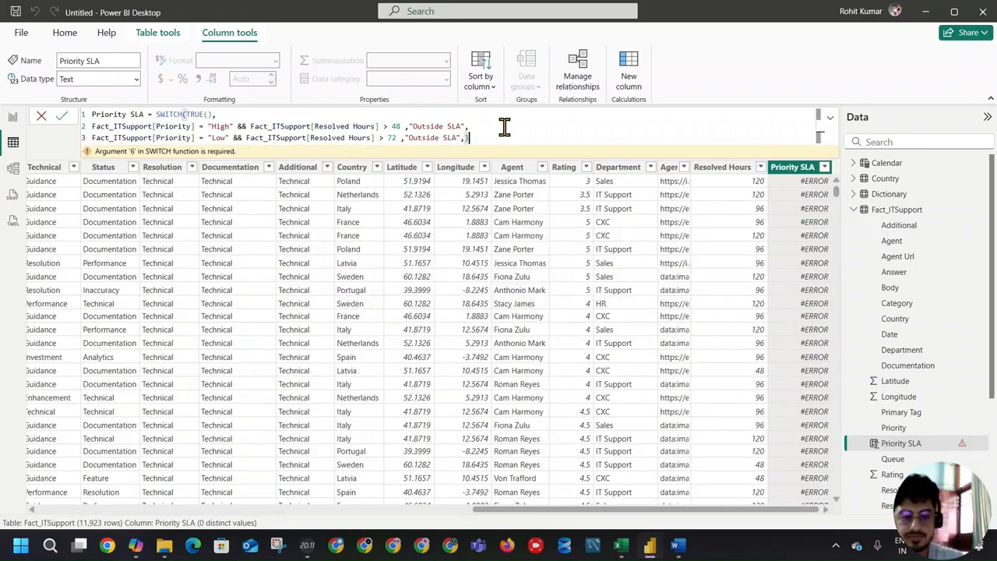
key("BackSpace")
key("shift+Return")
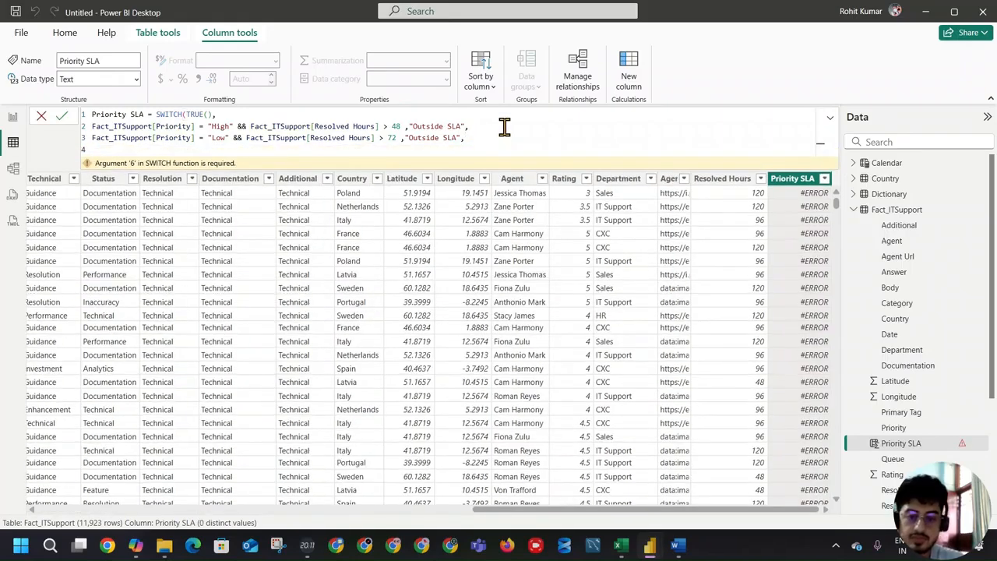
type("F")
key("BackSpace")
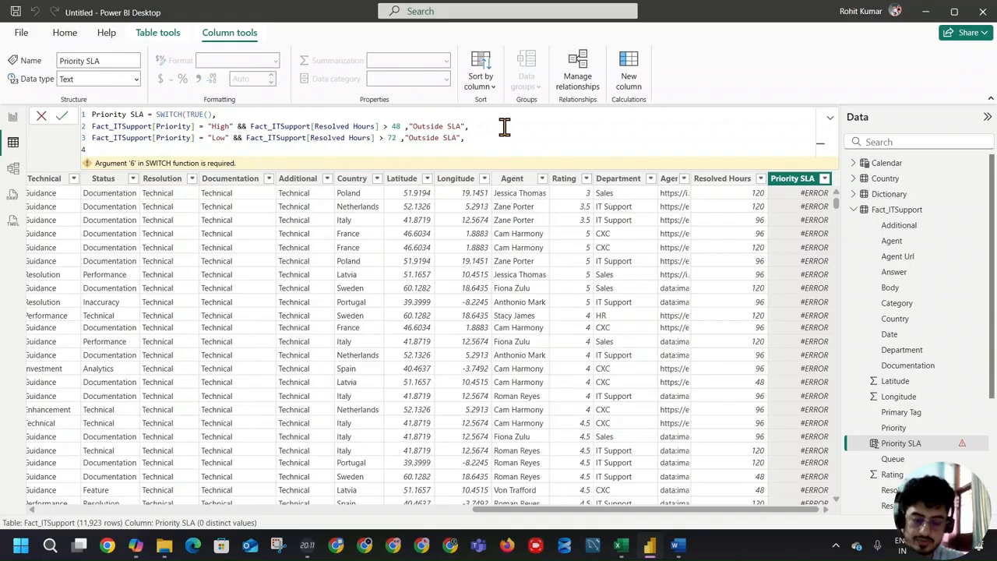
type("Fact_ITSupport[Priority] = \"High\" && Fact_ITSupport[Resolved Hours] > 48 ,\"Outside SLA\")")
Step: Change the third line's priority to "Medium" and make the fourth line test for "Low" with Resolved Hours greater than 96
double_click(219, 150)
double_click(221, 137)
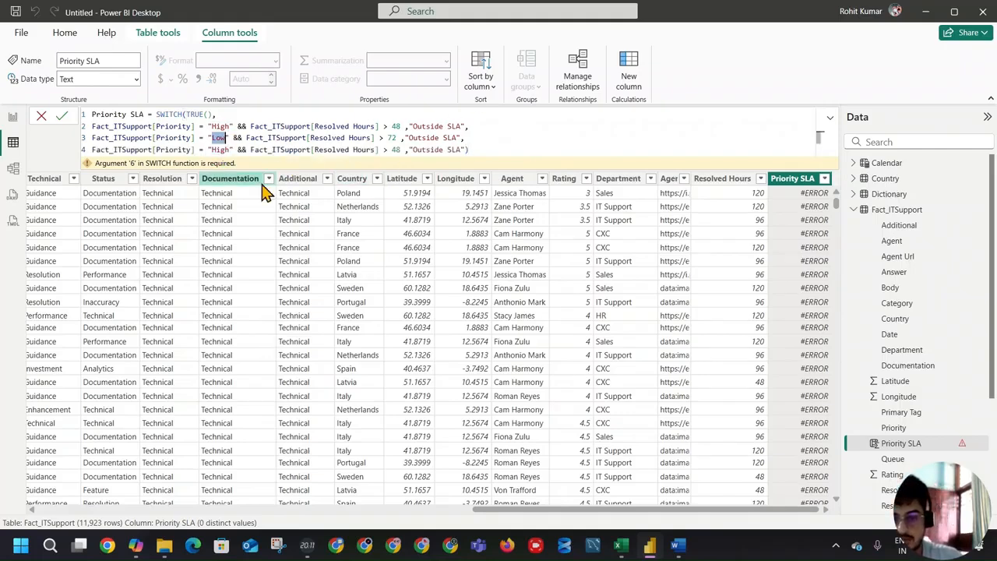
type("Medium")
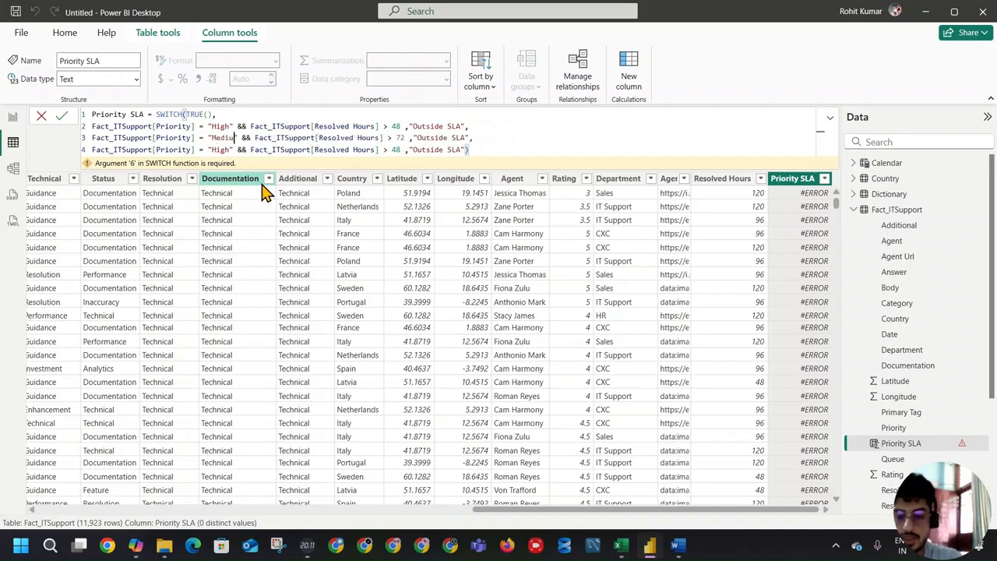
double_click(225, 151)
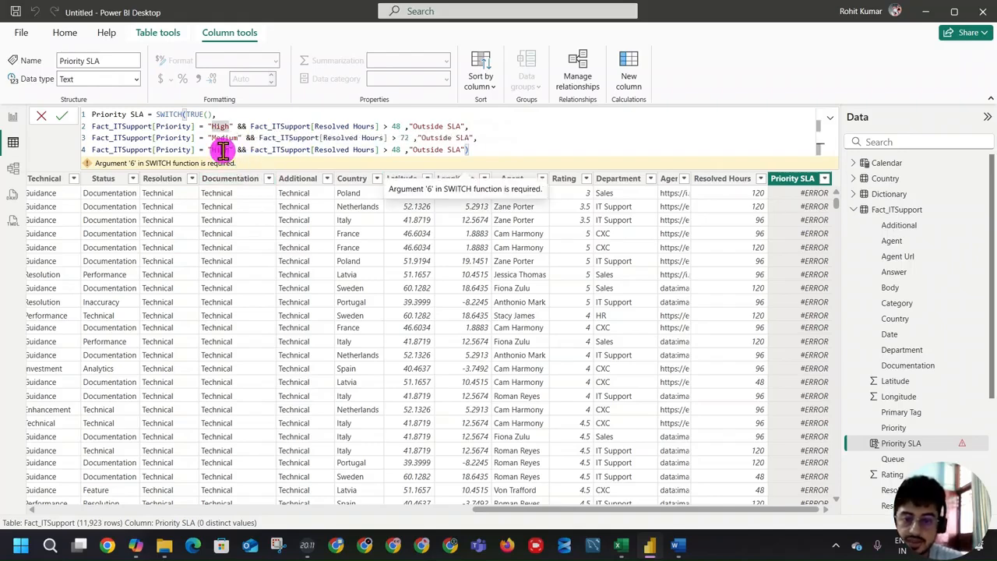
type("Low")
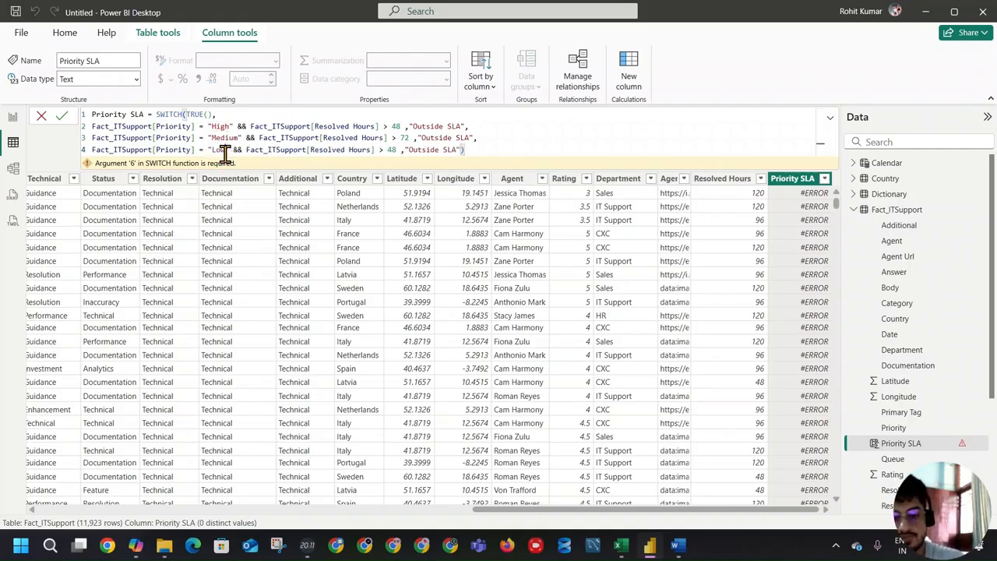
double_click(392, 149)
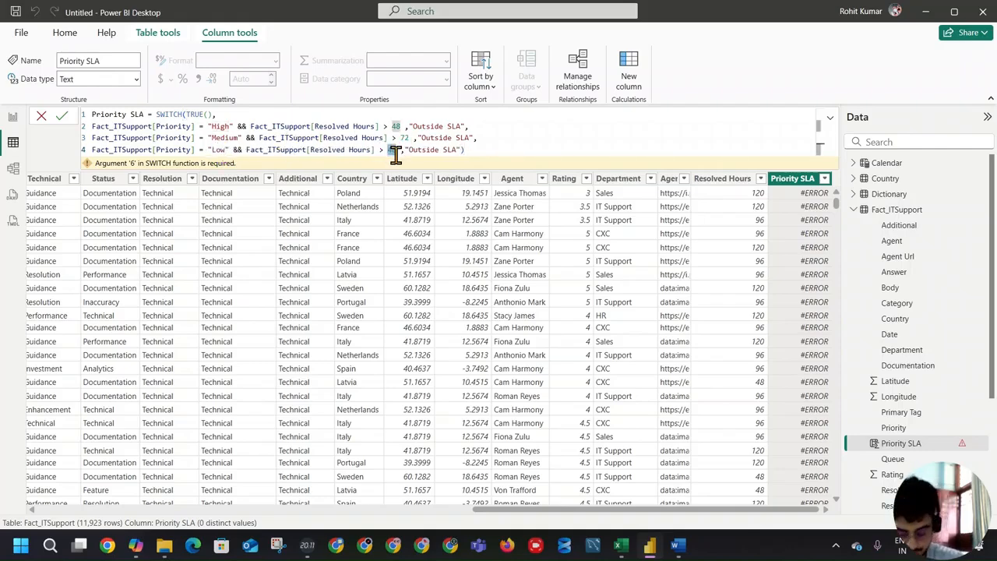
type("96")
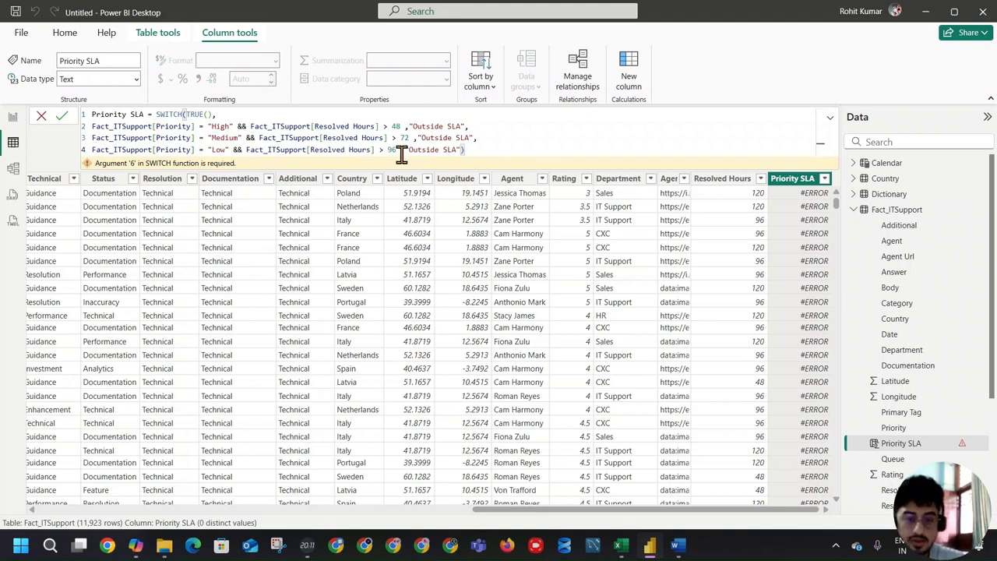
Step: Add "Within SLA" as the SWITCH's default result, close the formula and commit it
key("BackSpace")
type(",\"Within SLA")
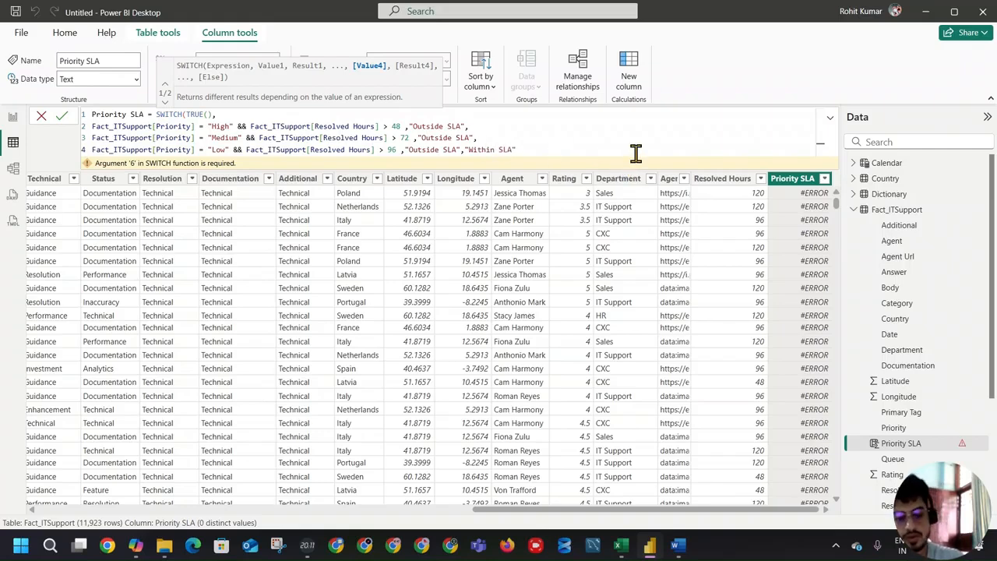
type(")")
key("Return")
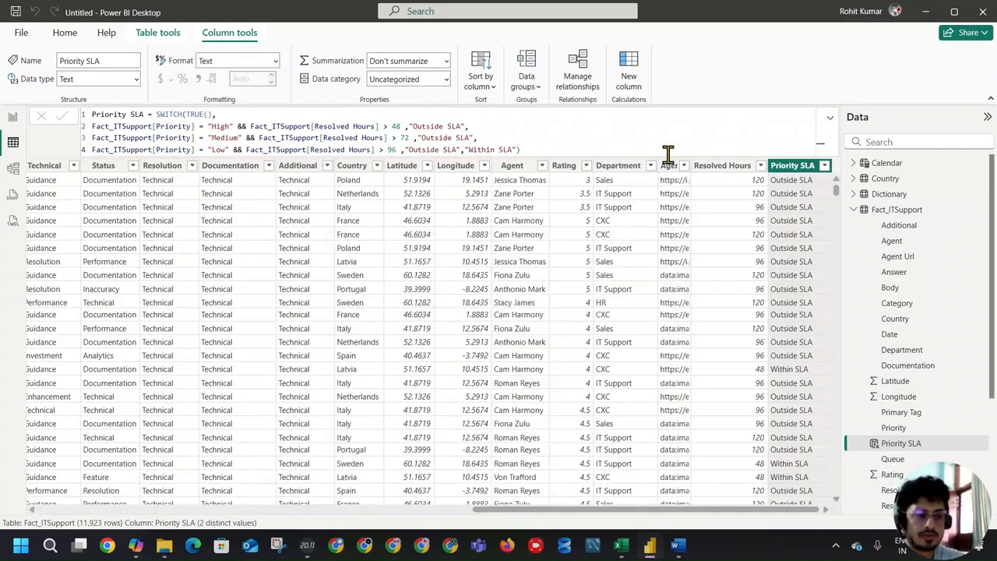
Step: Check the Priority SLA column's distinct values, and sort the table by Resolved Hours in ascending order to compare the classifications
left_click_drag(830, 164, 830, 164)
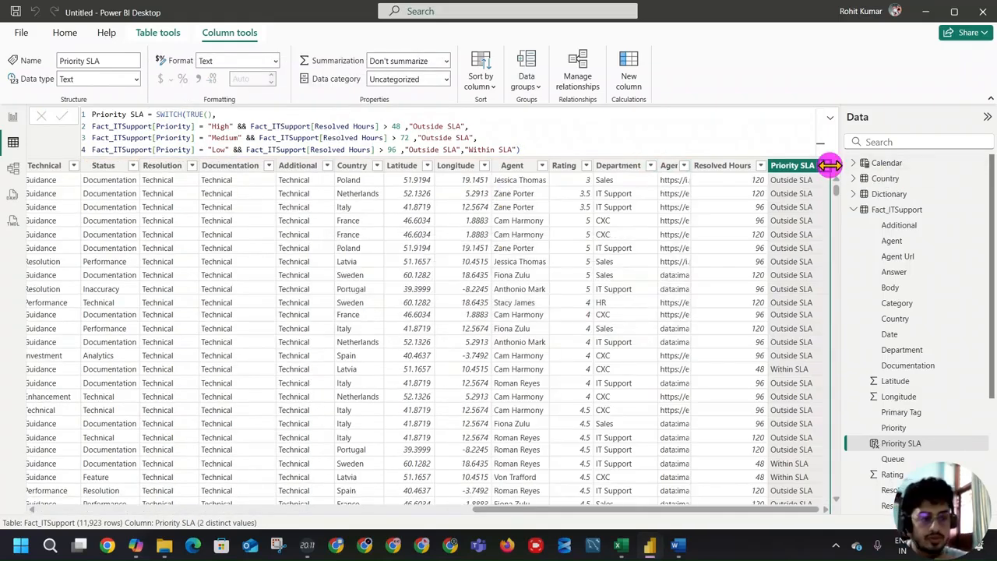
left_click(826, 165)
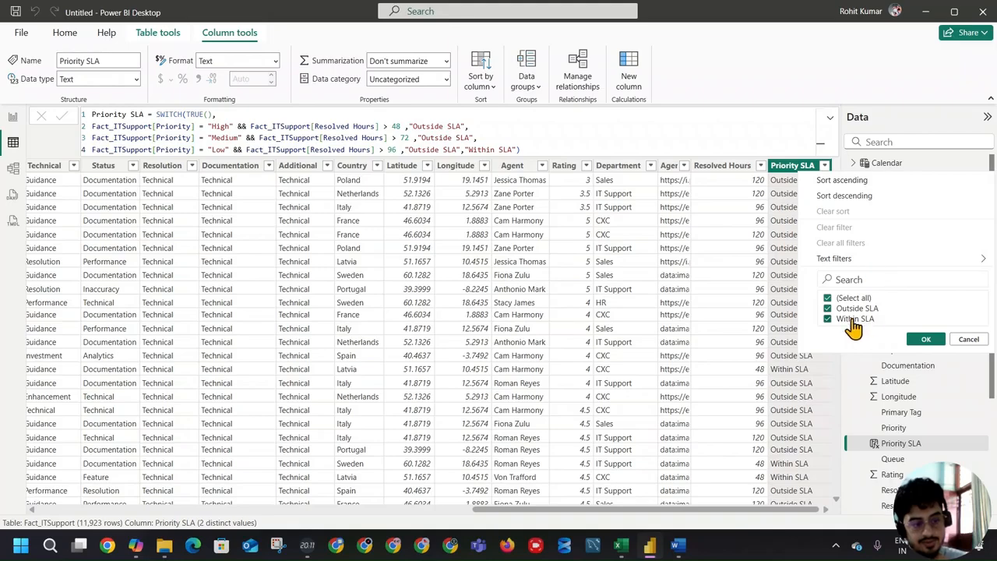
left_click(765, 169)
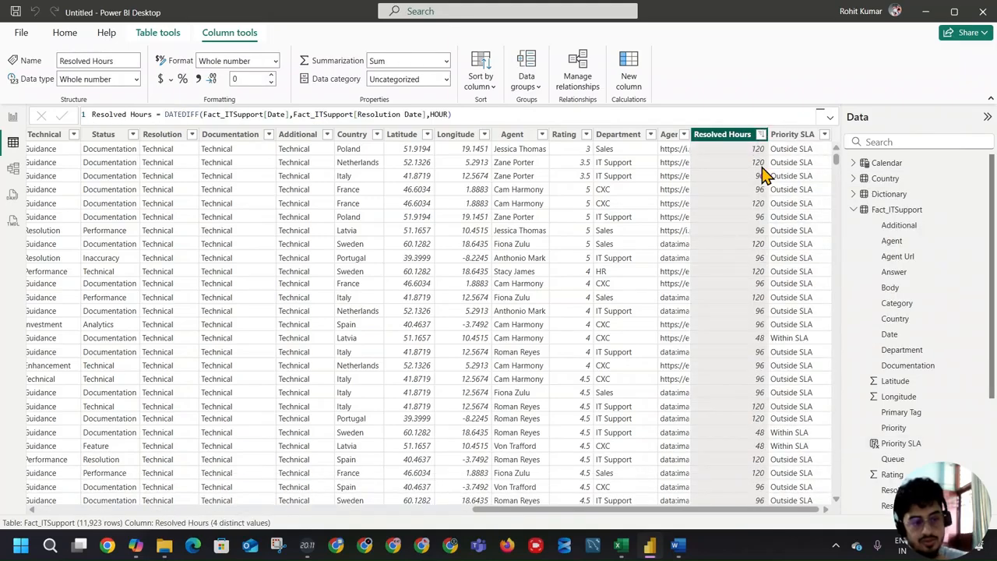
left_click(760, 134)
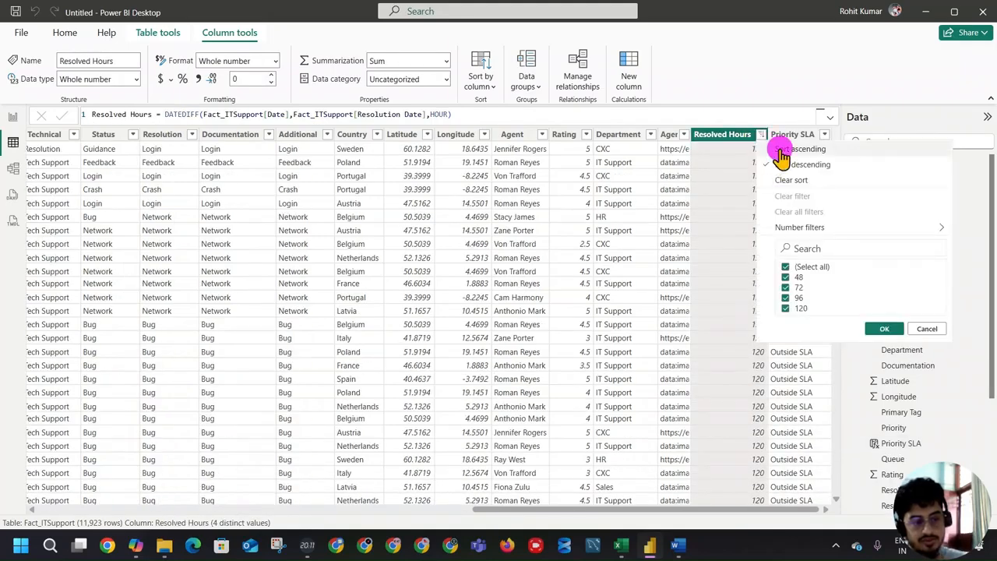
left_click(780, 151)
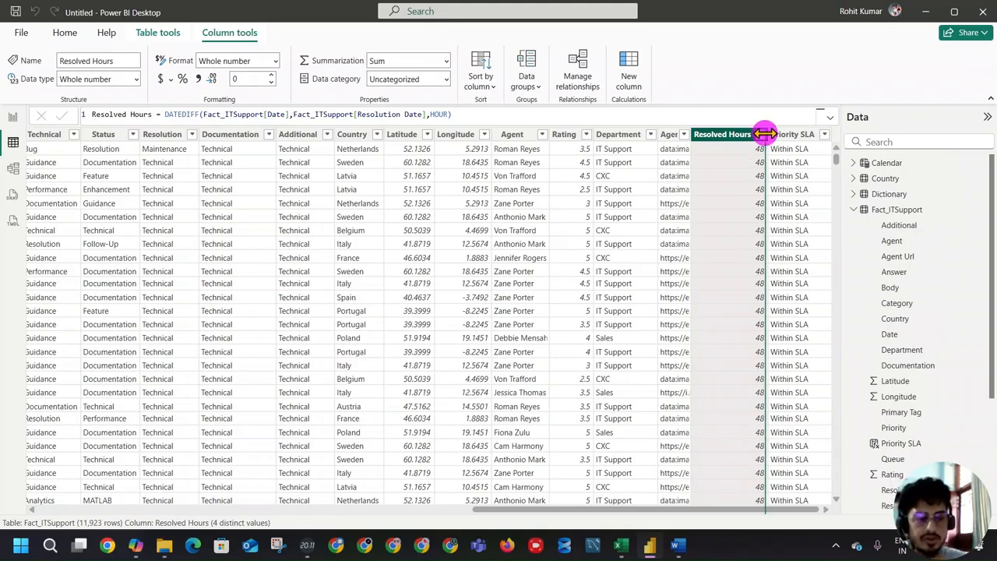
left_click(761, 134)
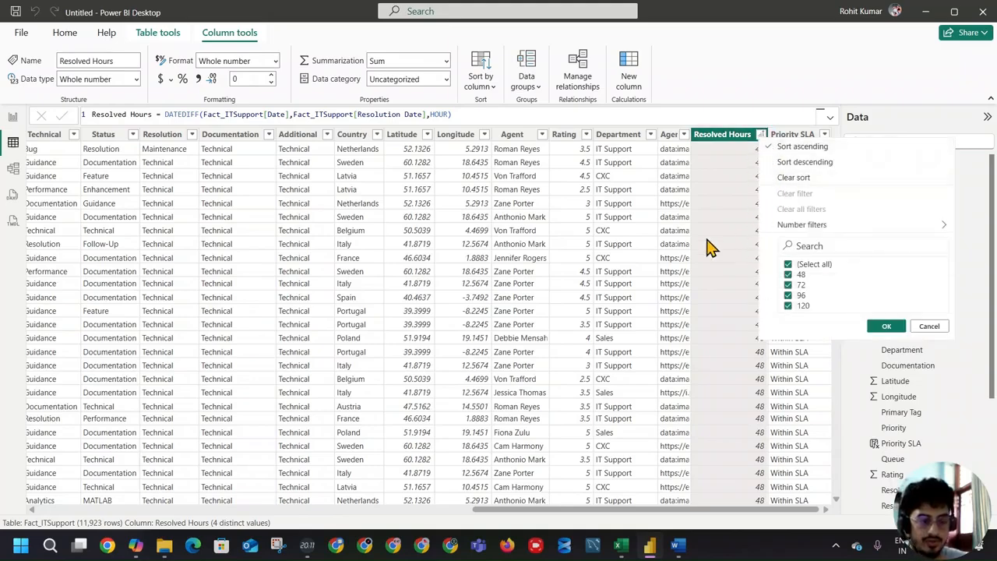
left_click(724, 327)
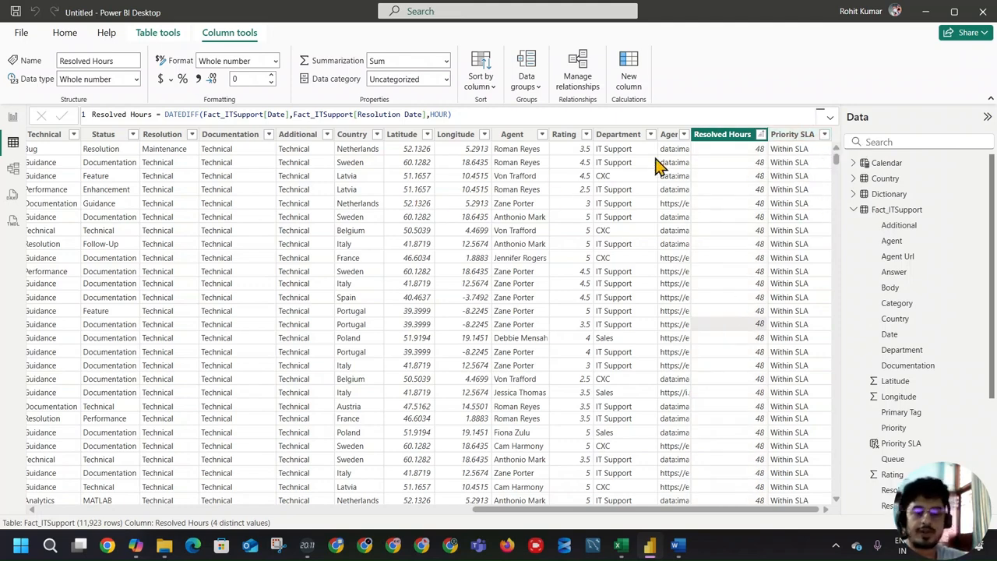
left_click(797, 135)
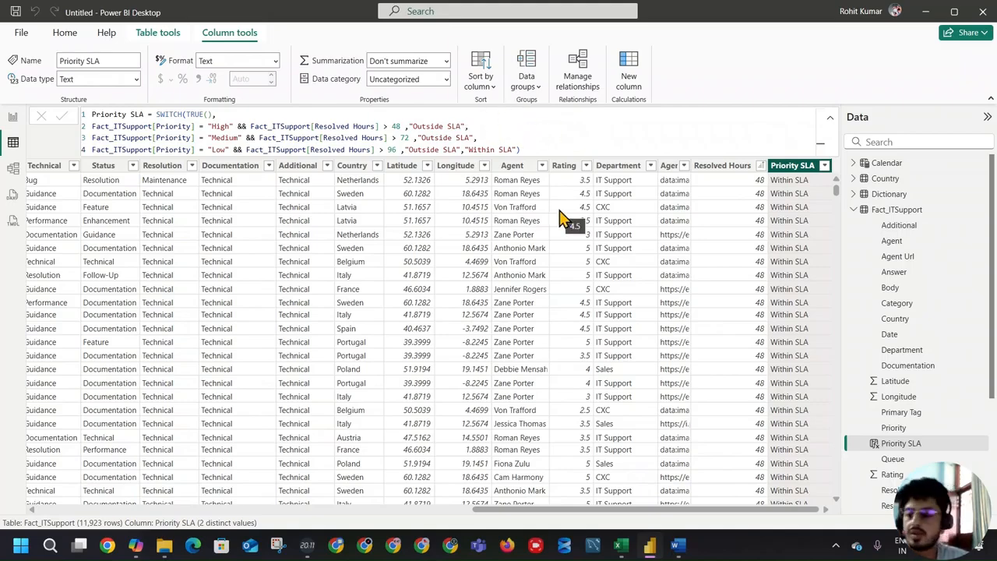
Step: On the report page, create a Within SLA measure in Measure_table and begin its formula with CALCULATE([Total Tickets],
left_click(13, 118)
left_click(185, 190)
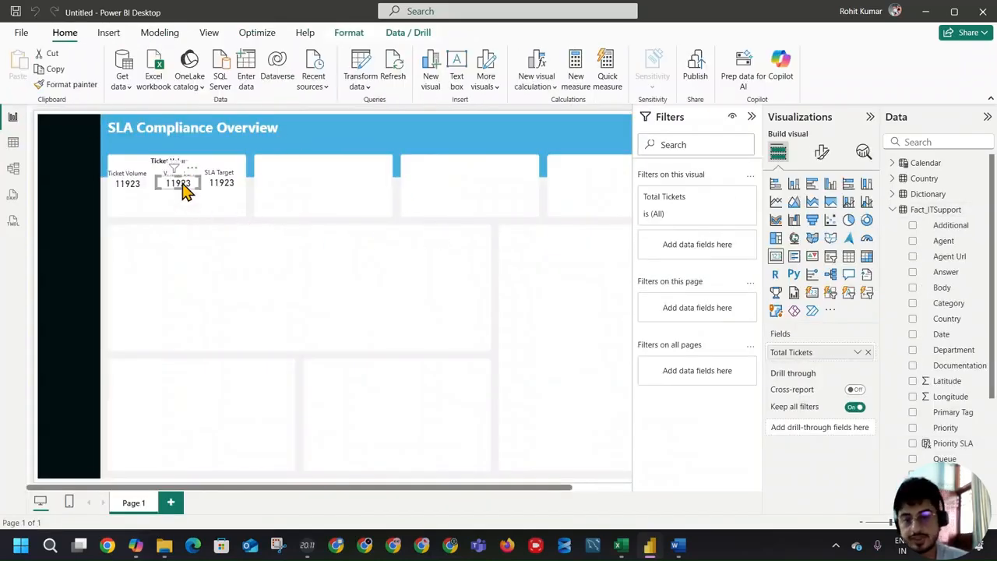
left_click(892, 210)
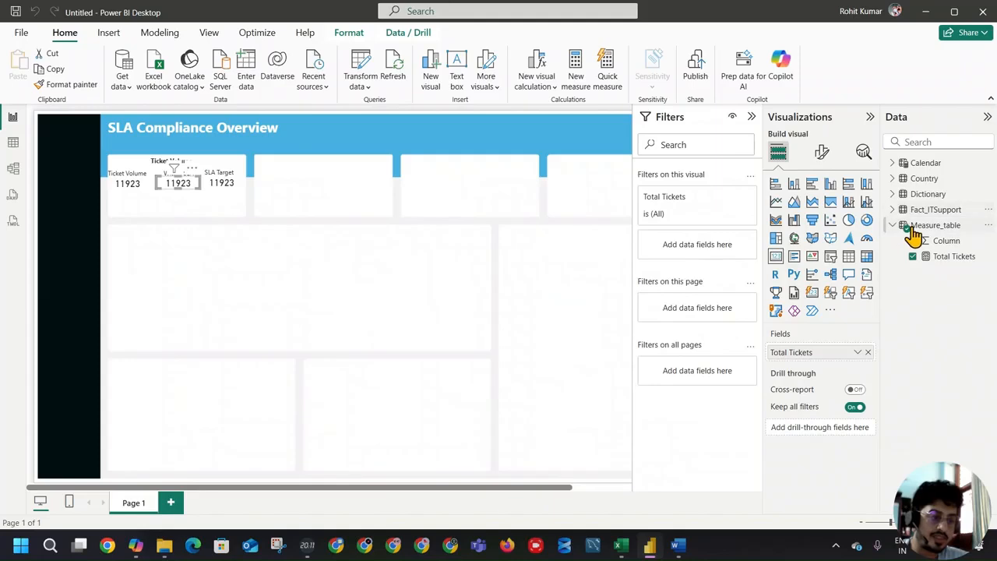
left_click(939, 225)
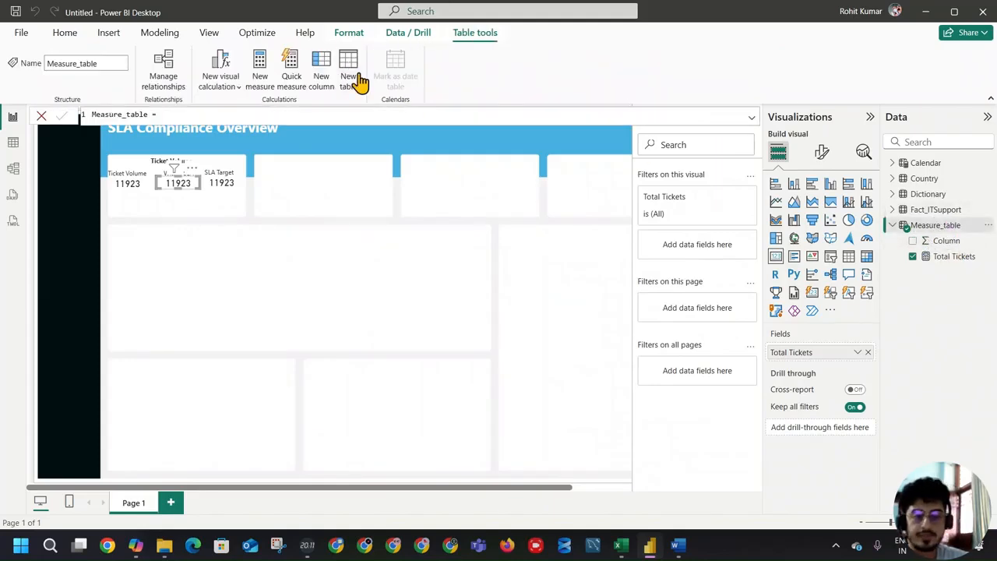
left_click(261, 72)
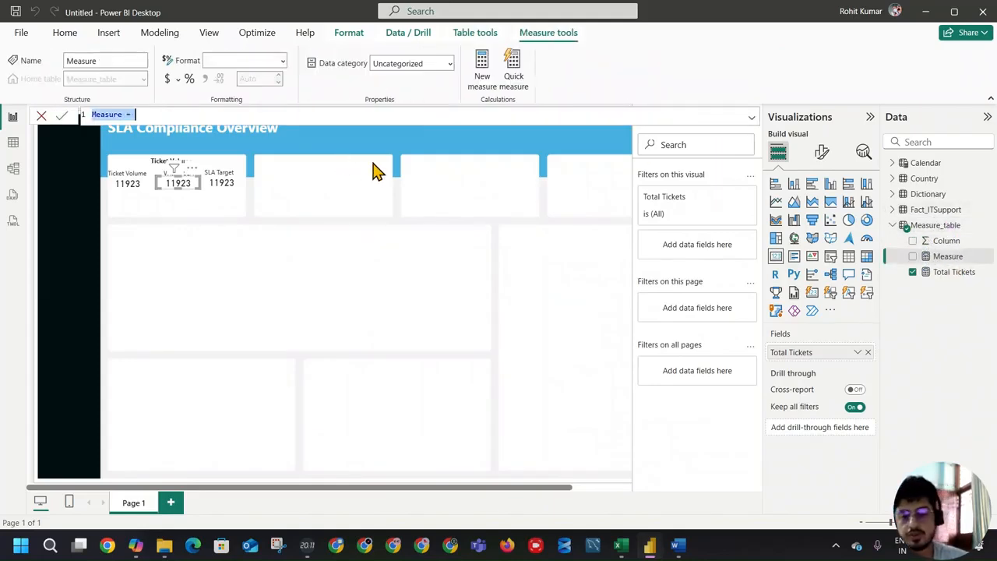
type("Within S")
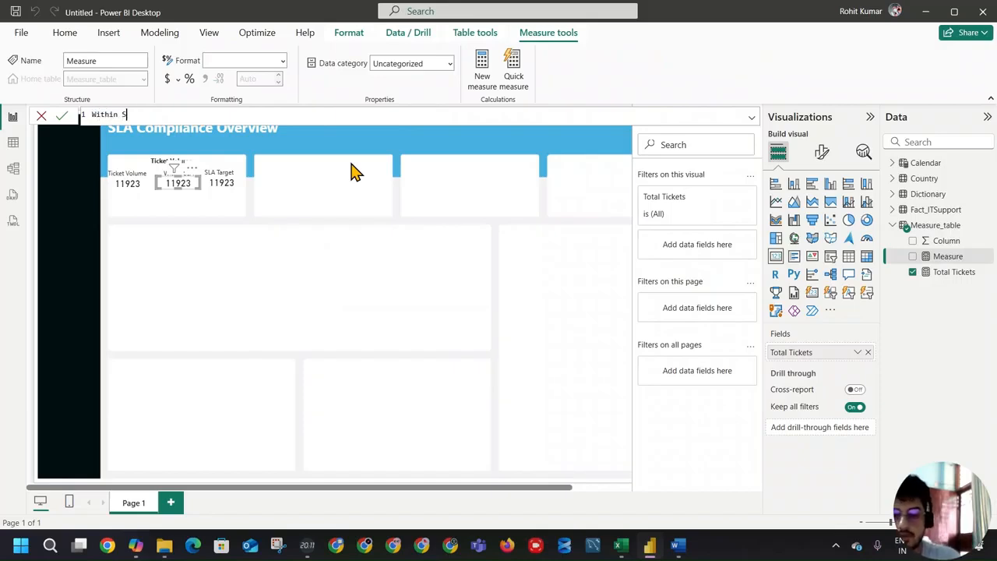
type("LA =")
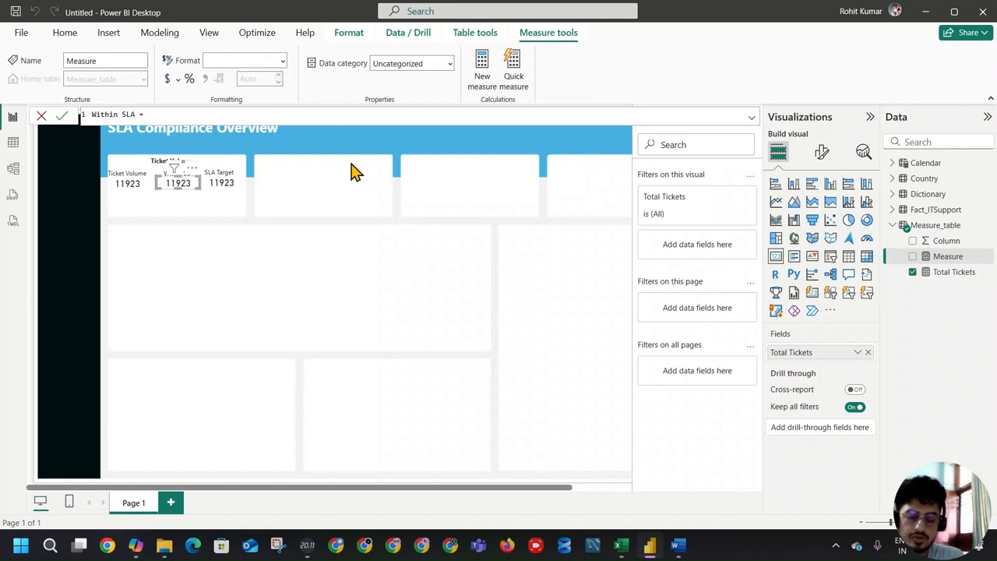
type(" CALCULATE(")
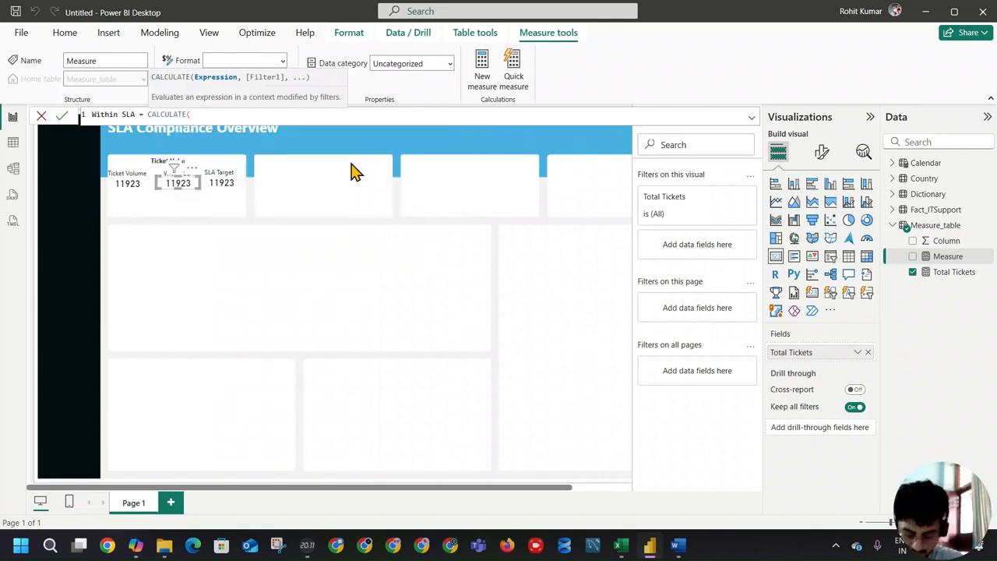
type("[Total Tickets]")
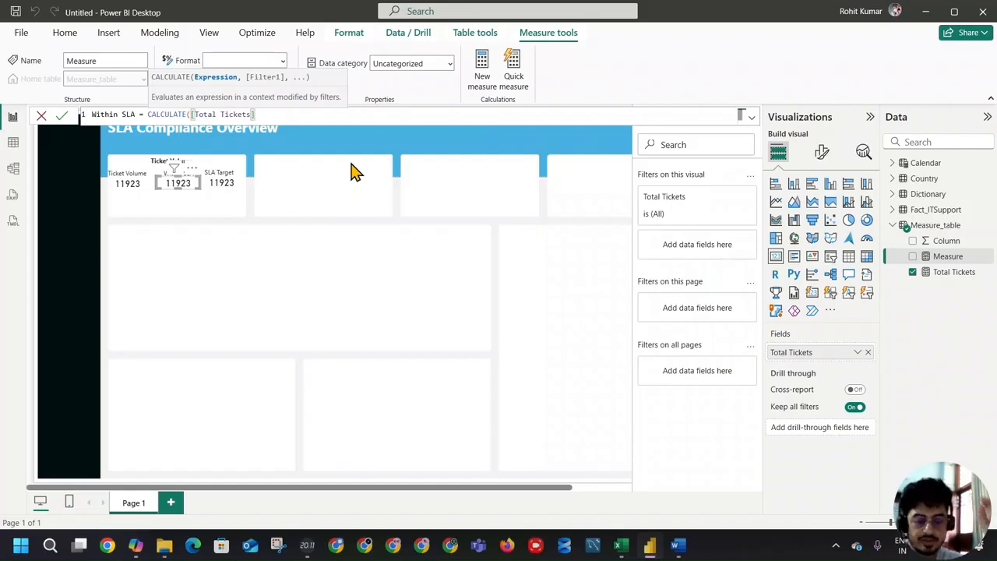
type(",")
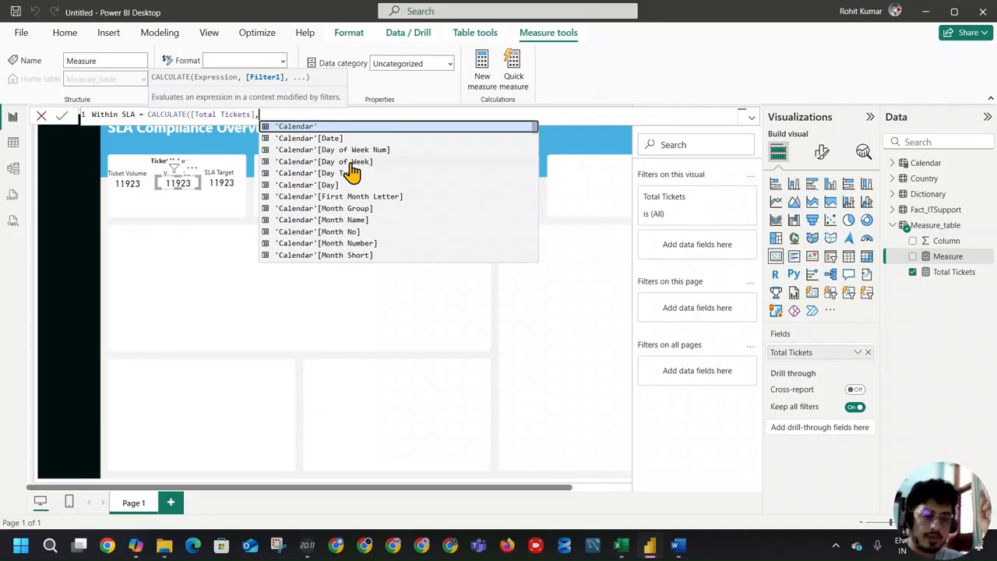
type("reso")
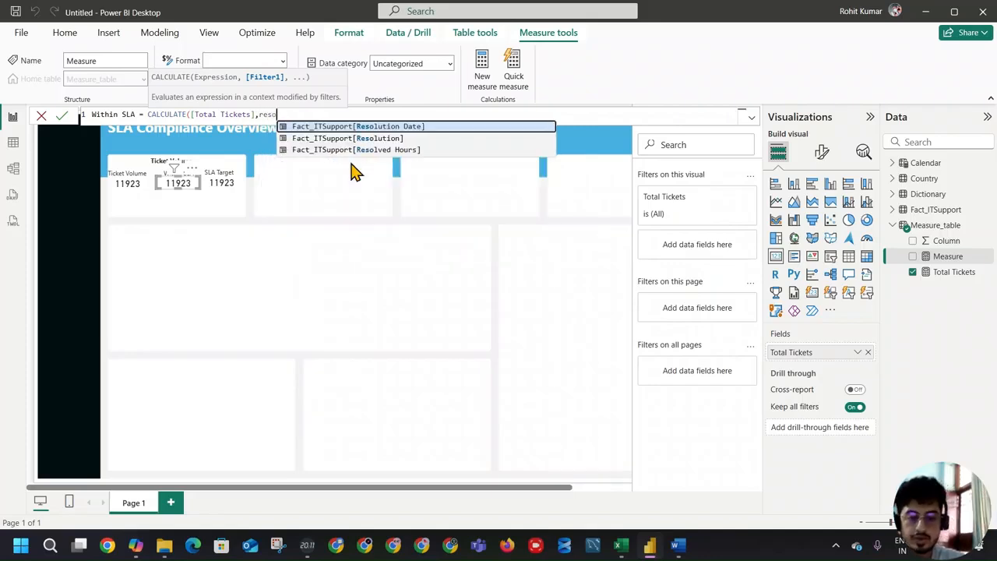
key("Down")
key("Down")
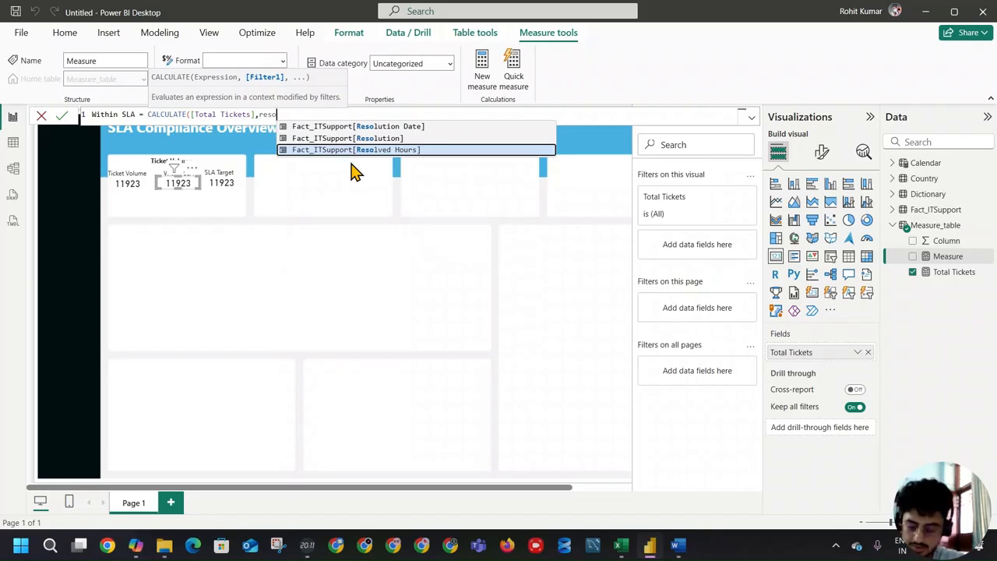
key("BackSpace")
key("BackSpace")
key("BackSpace")
key("BackSpace")
Step: Filter the measure by Fact_ITSupport[Priority SLA] = "Within SLA", close the CALCULATE and commit the formula
type("pri")
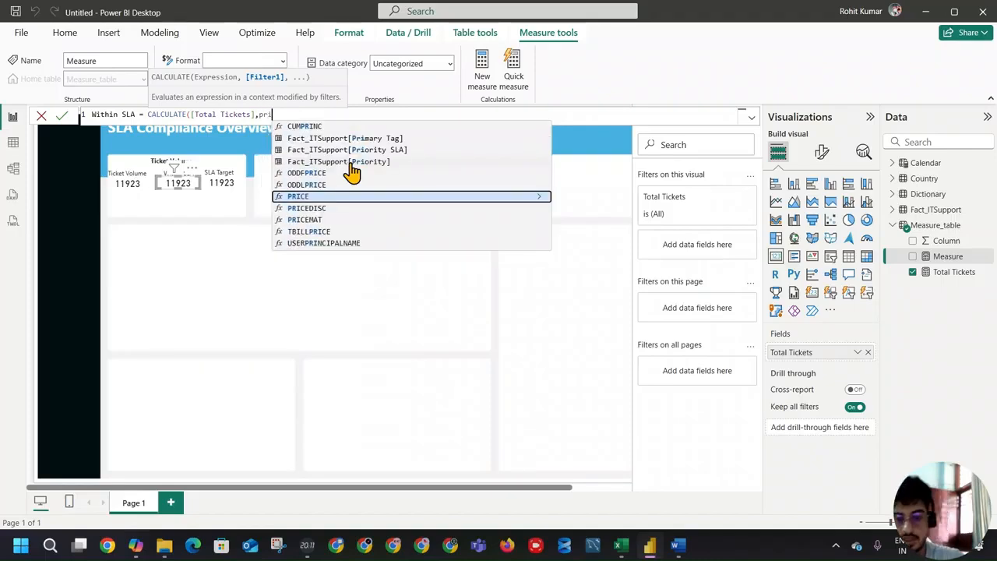
left_click(352, 150)
type("=")
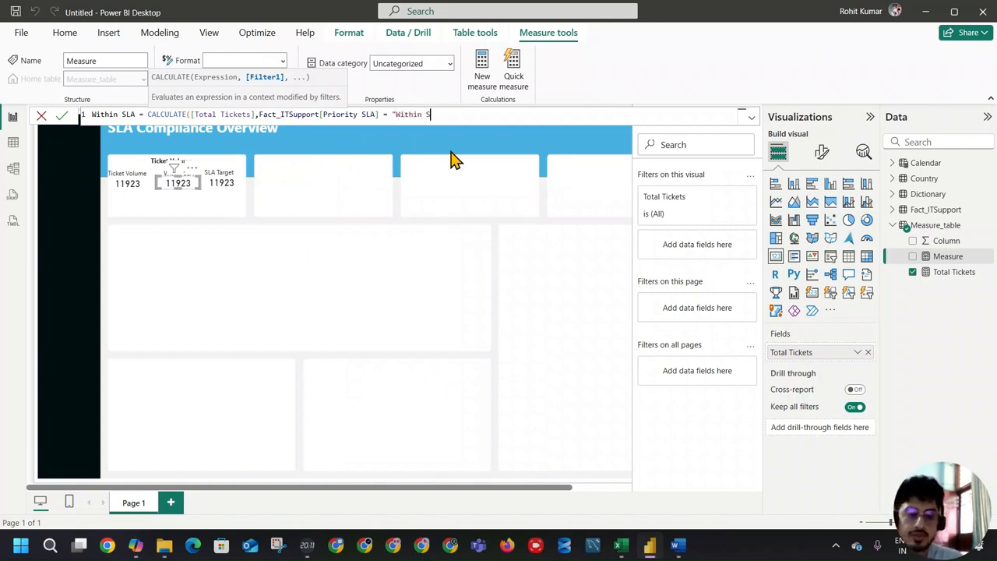
type("\"Within SLA\")")
key("Return")
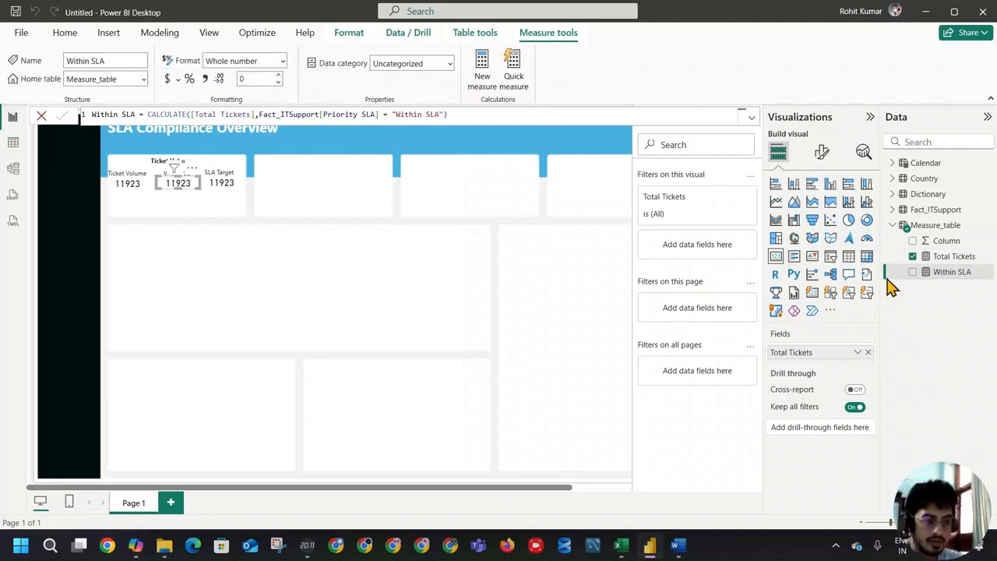
Step: Replace Total Tickets with the Within SLA measure in the card beneath the Within SLA label
left_click(868, 352)
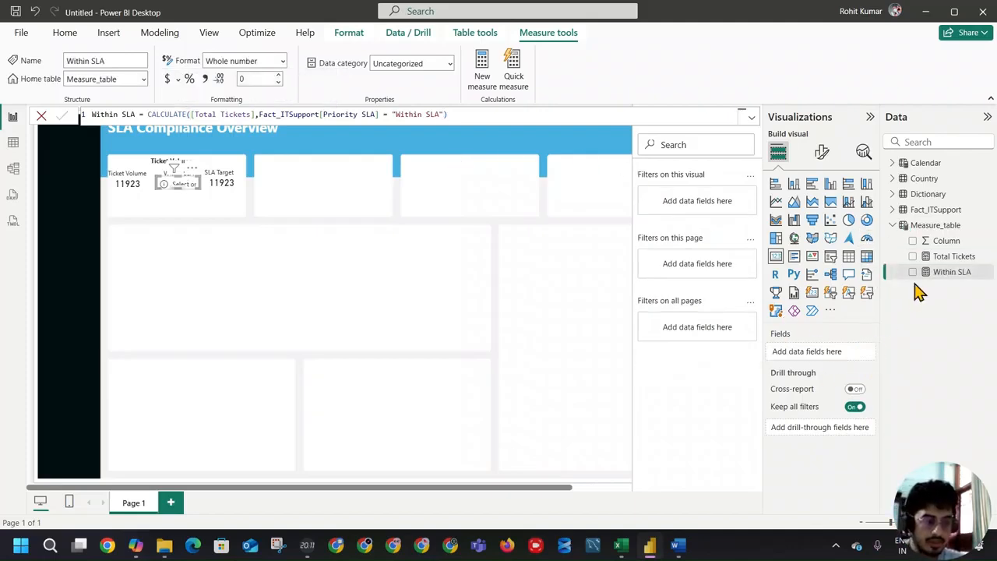
left_click(912, 272)
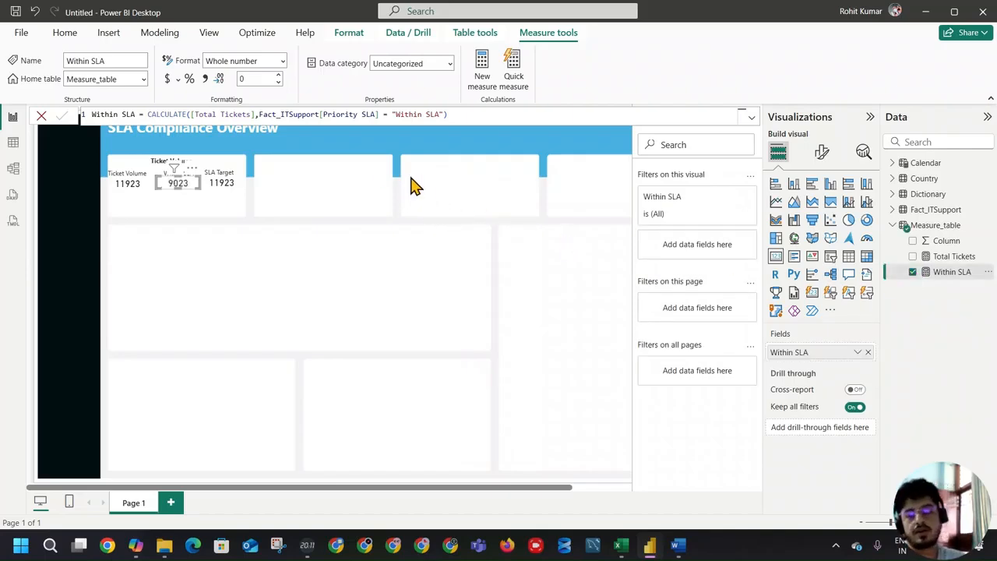
Step: Create the measure SLA Target = 0.75 in Measure_table with the card under the SLA Target label selected, and commit it
left_click(221, 183)
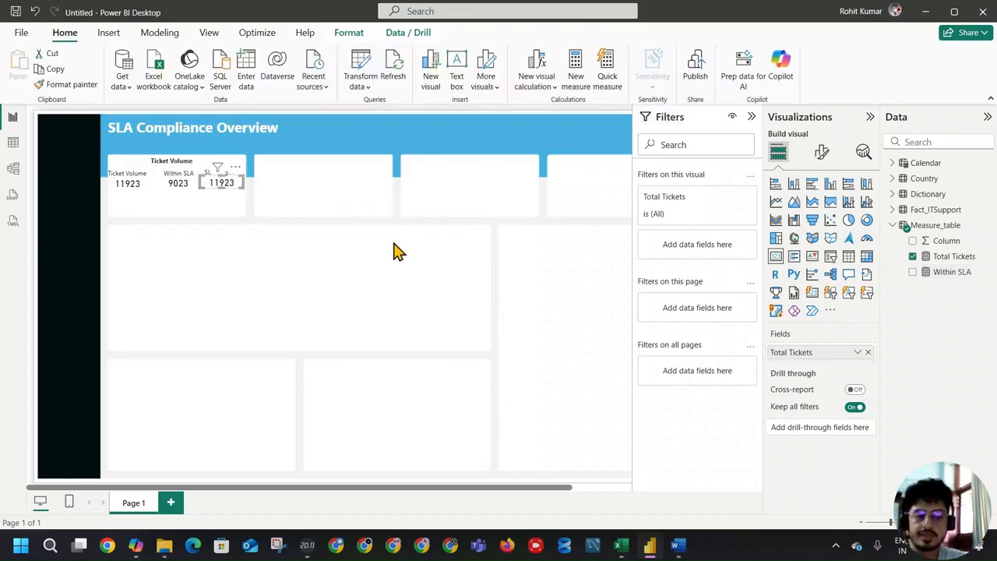
left_click(956, 259)
left_click(473, 78)
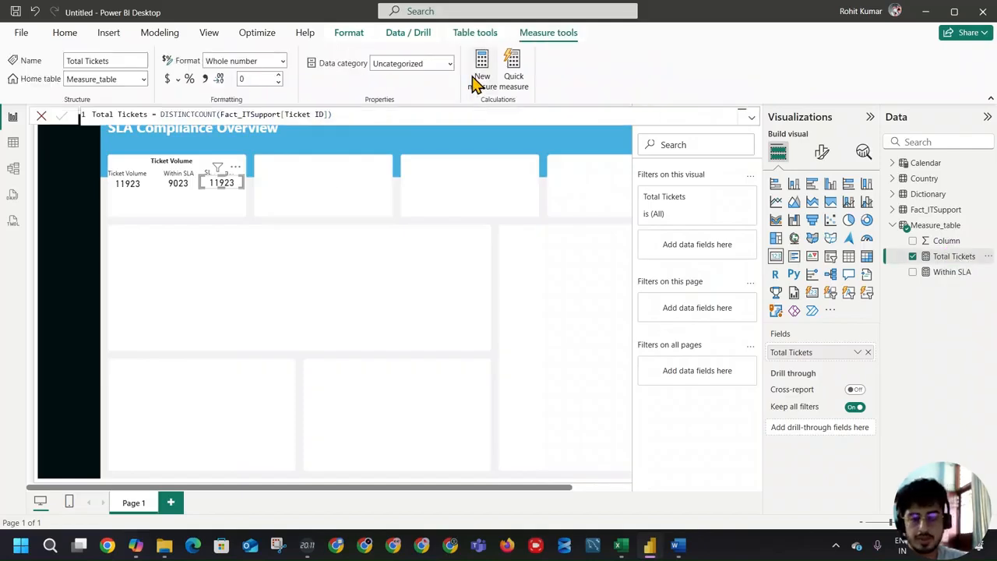
type("SA")
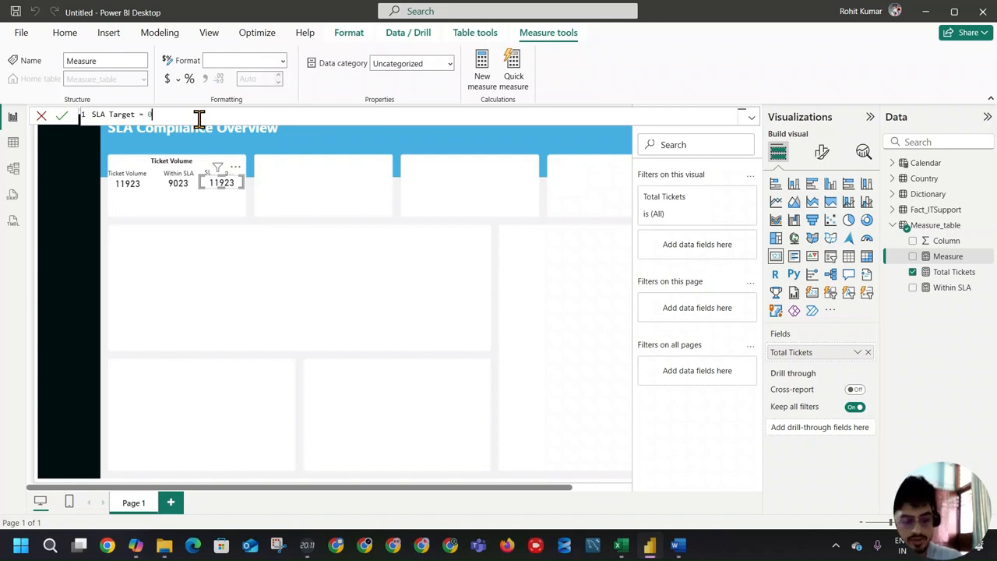
key("Return")
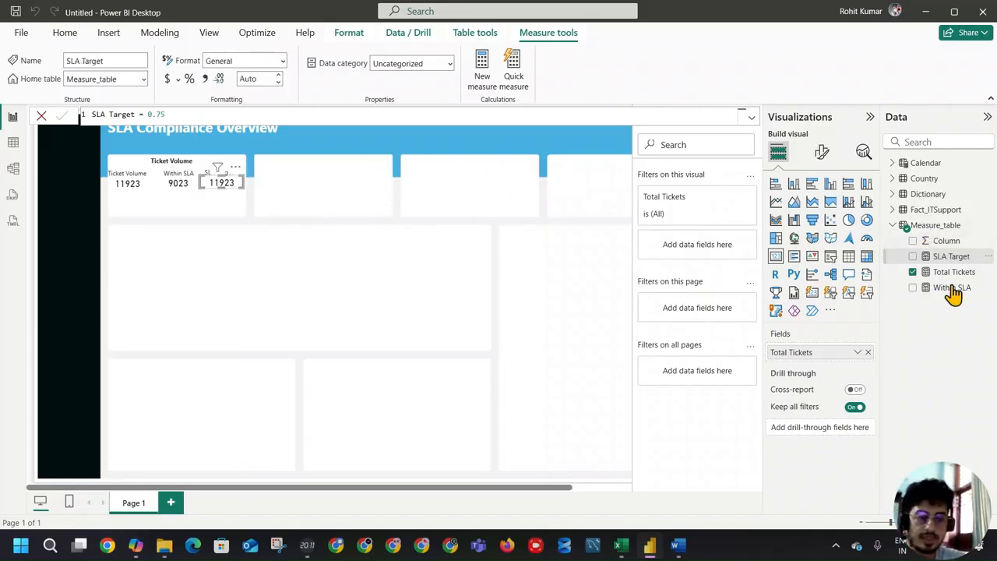
Step: Show SLA Target instead of Total Tickets in the selected card, and format the measure as a percentage with 0 decimals
left_click(868, 352)
left_click(913, 256)
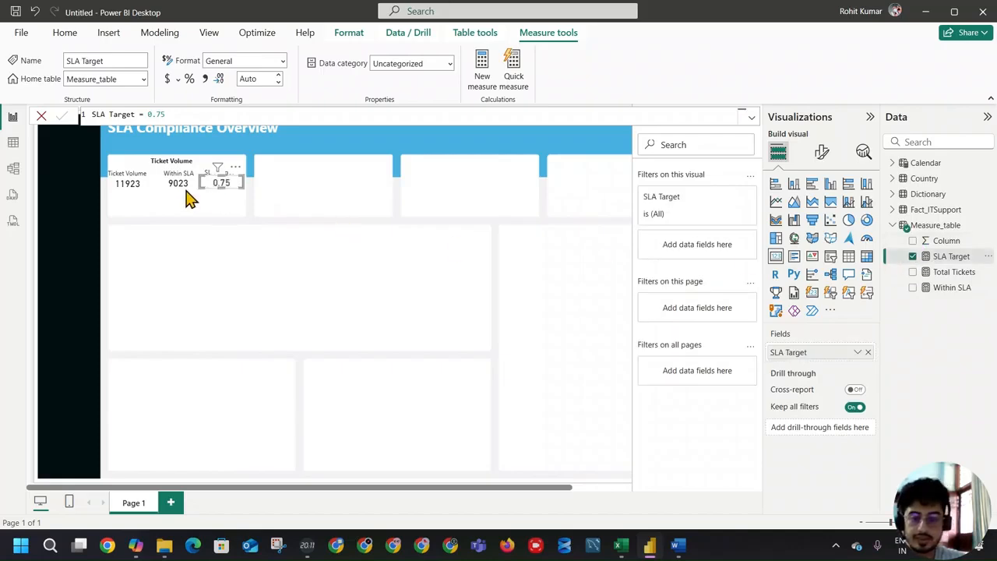
left_click(189, 81)
left_click(278, 83)
left_click(278, 83)
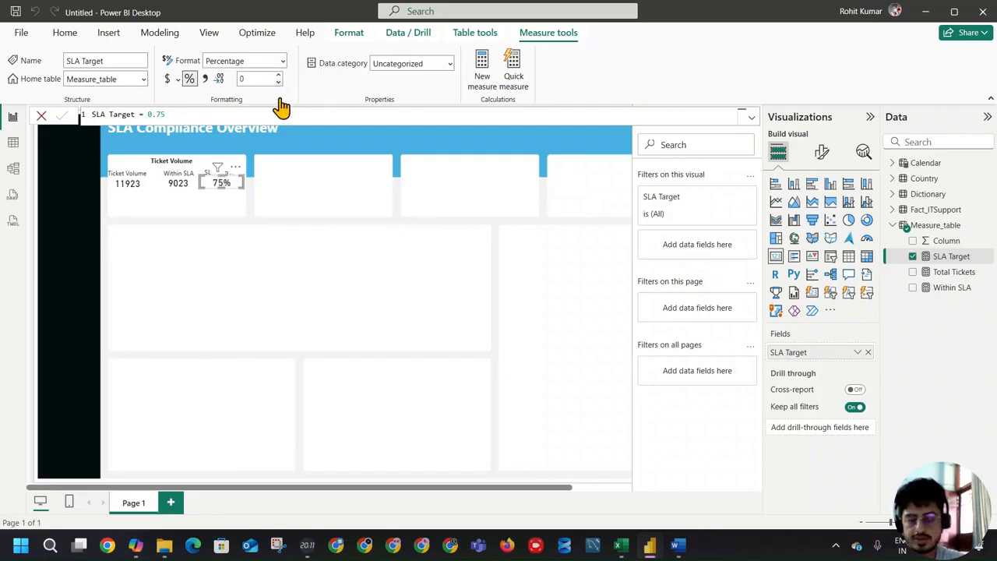
left_click(304, 176)
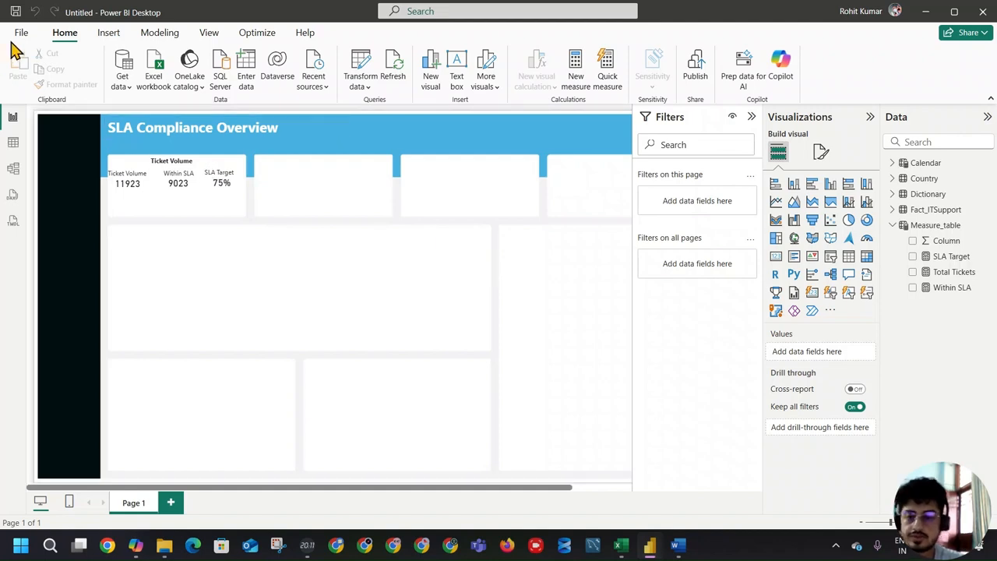
Step: Save the report as SLA DASHBOARD SEP
key("ctrl+s")
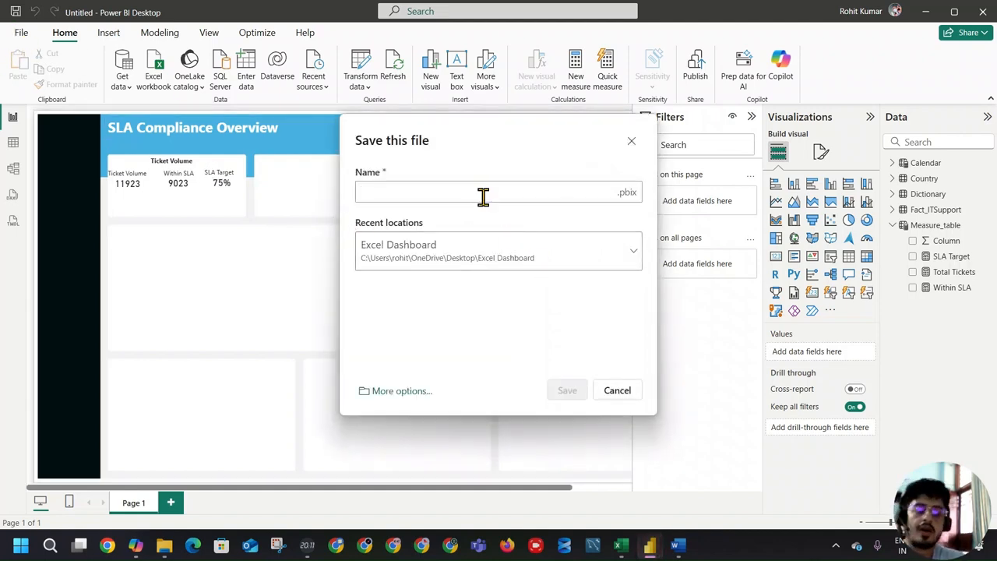
type("SLA DASHBOARD SEP")
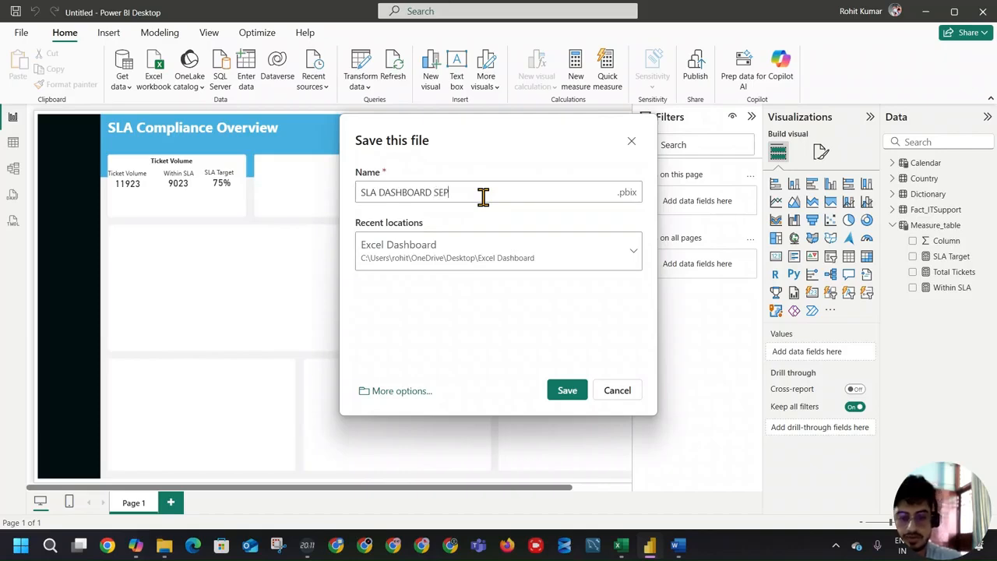
key("ctrl+a")
key("BackSpace")
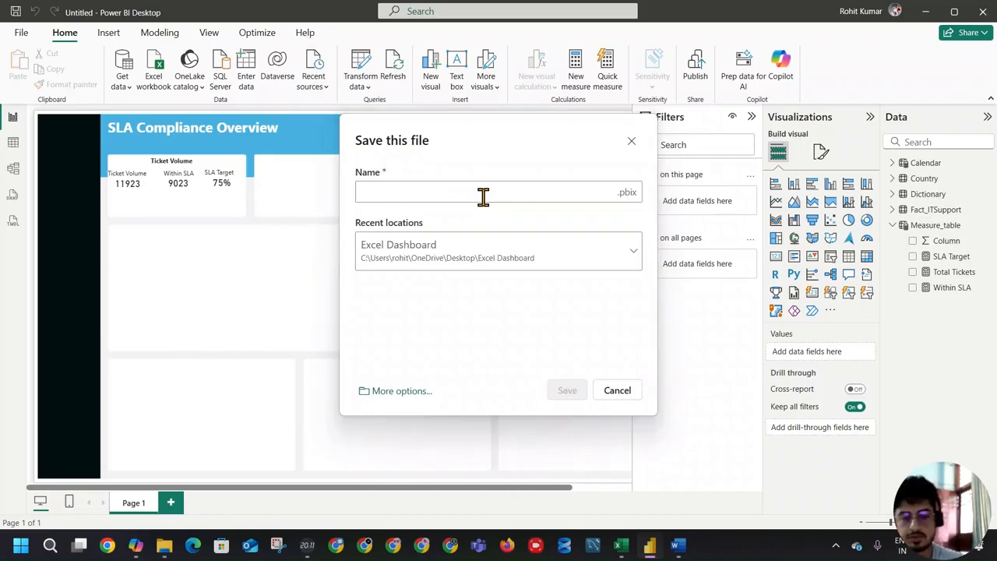
left_click(623, 394)
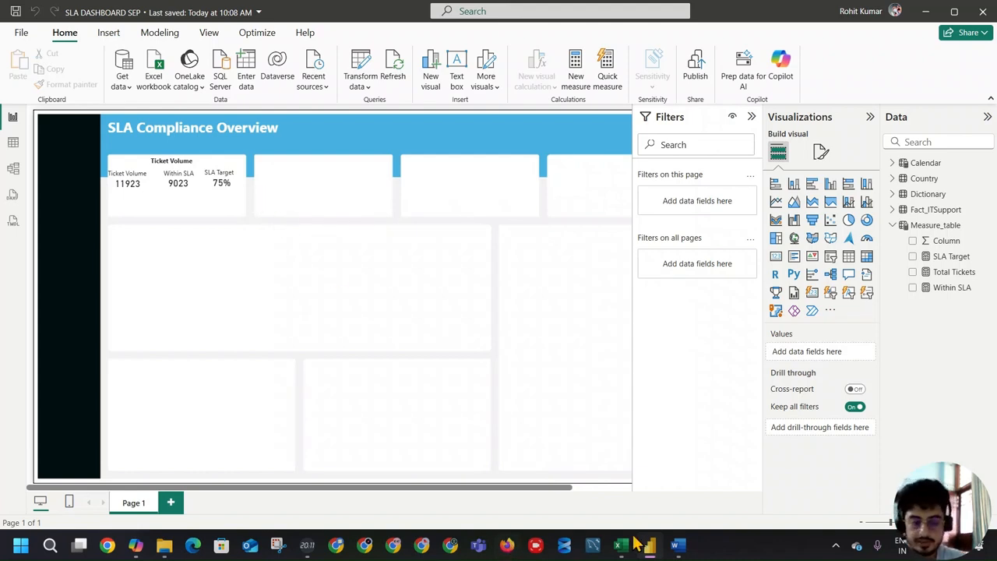
Step: Close Calendar.docx, examine the reference dashboard screenshot's ticket cards, and return to the Power BI report
mouse_move(678, 547)
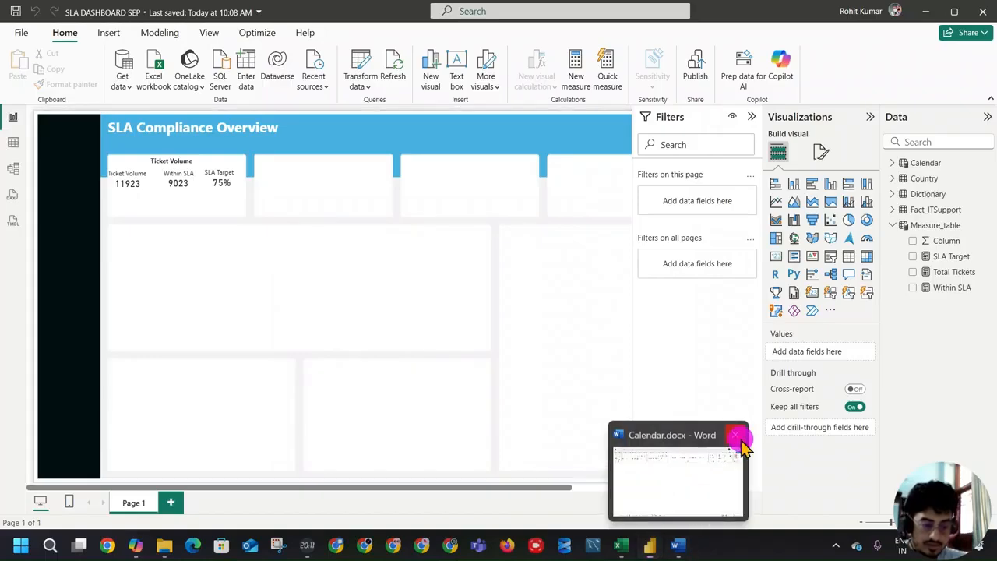
mouse_move(657, 519)
left_click(451, 20)
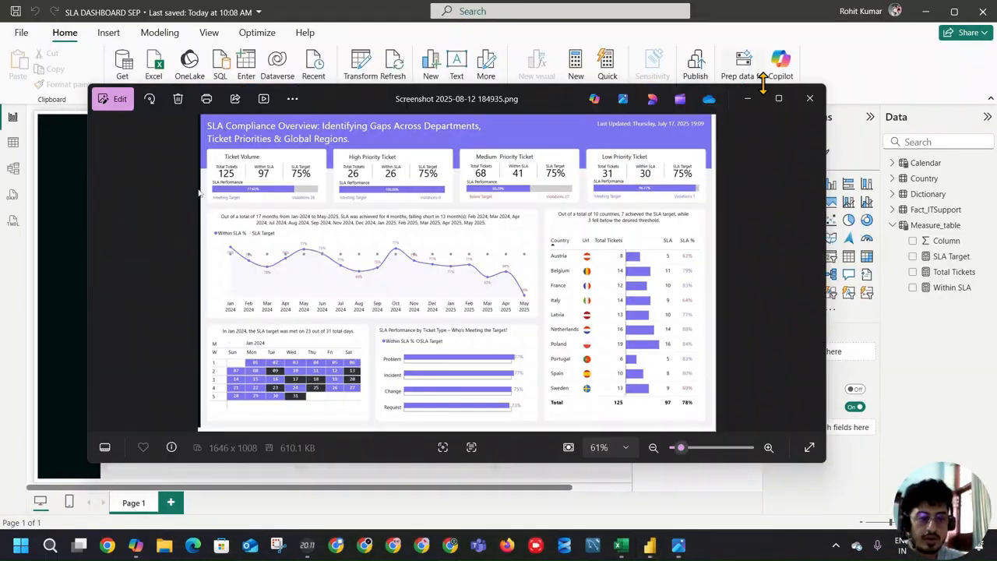
left_click(780, 95)
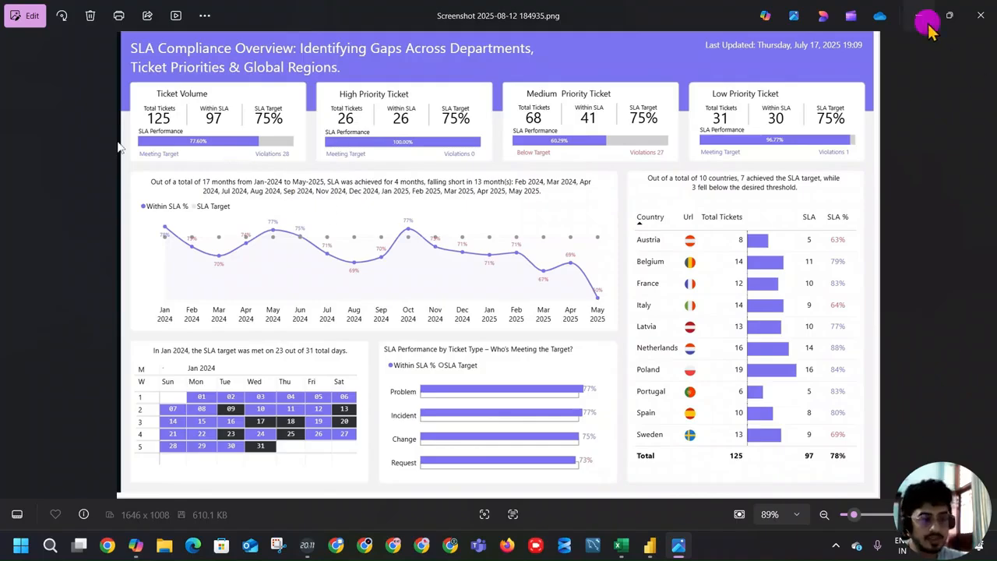
left_click(921, 17)
Step: Check the placement of the value cards and their labels inside the Ticket Volume box
left_click(183, 190)
left_click(103, 182)
left_click(128, 189)
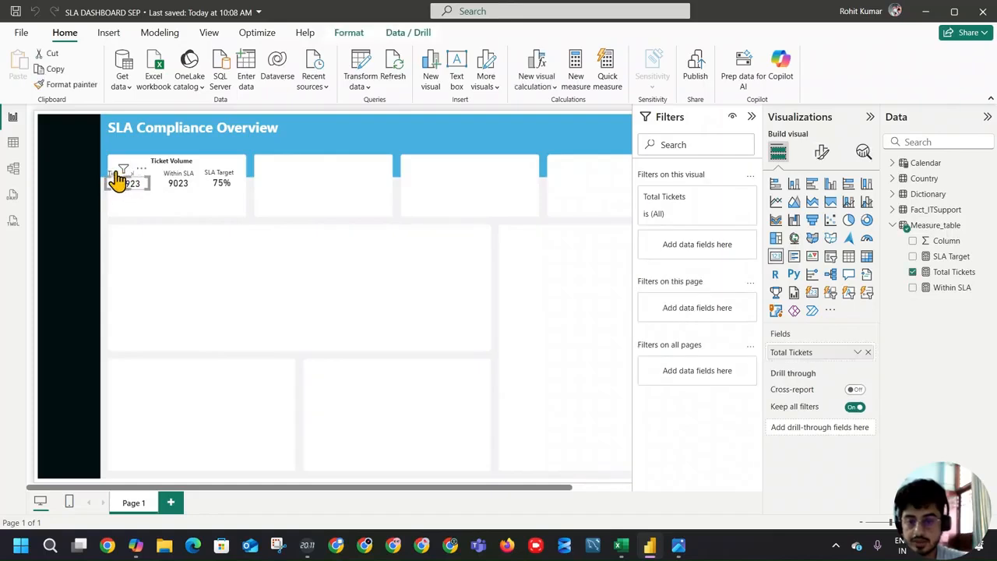
left_click(117, 174)
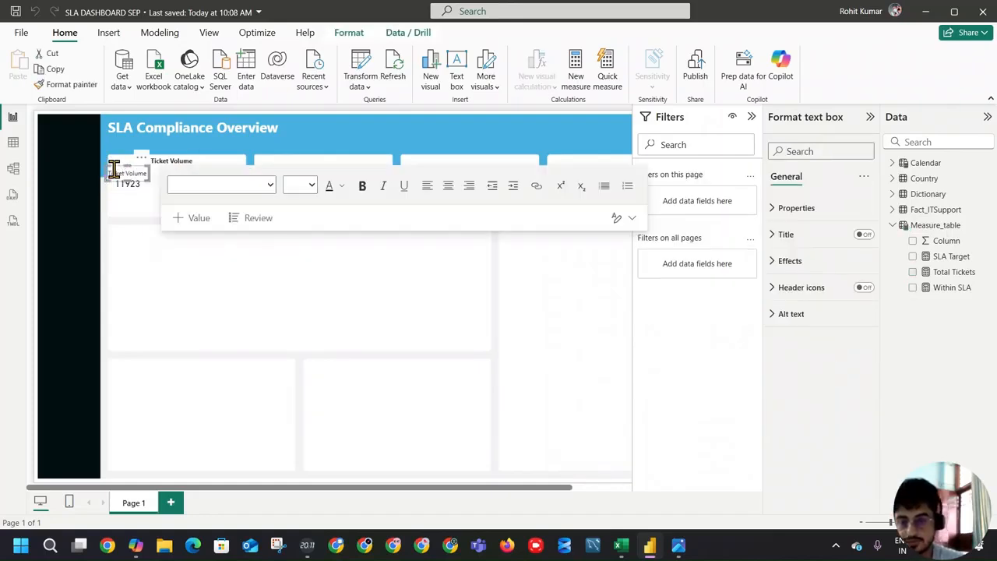
left_click(147, 192)
left_click(168, 205)
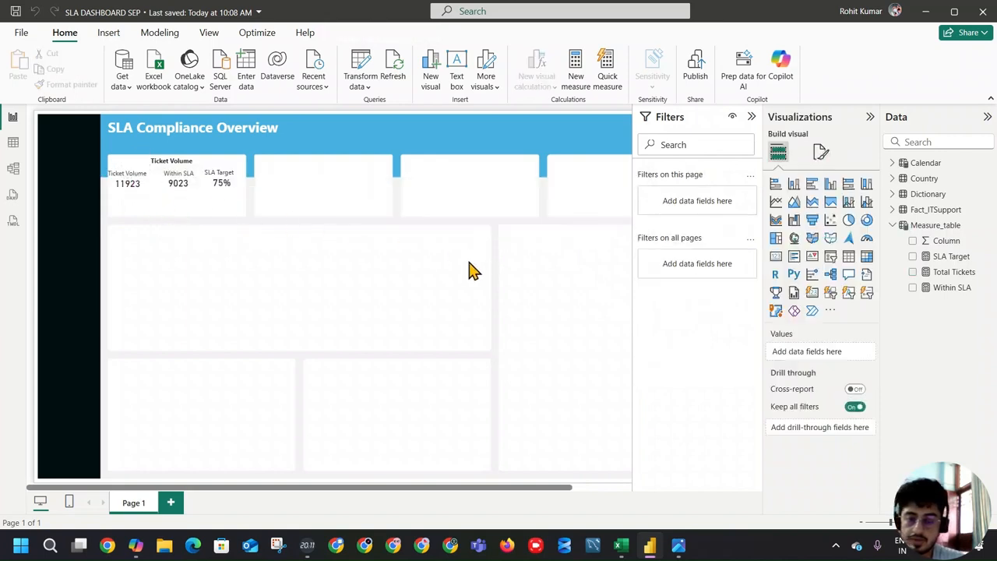
scroll(434, 299, "up", 4)
left_click(347, 227)
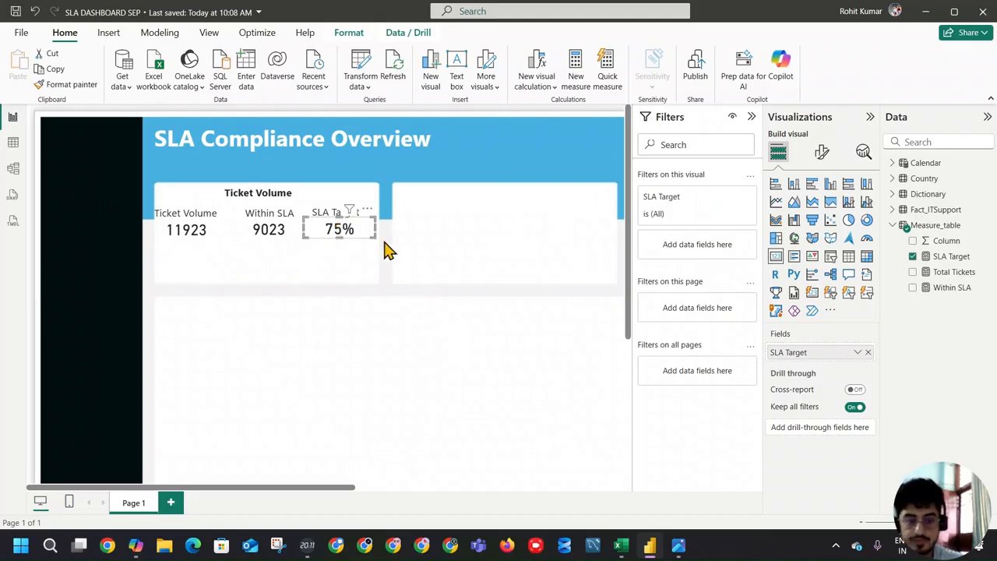
left_click(416, 246)
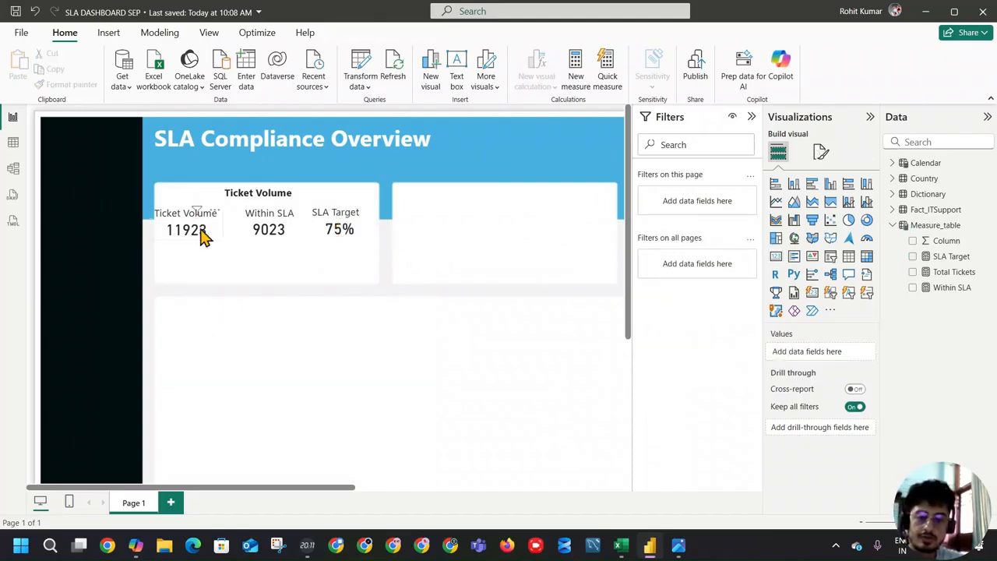
left_click(201, 236)
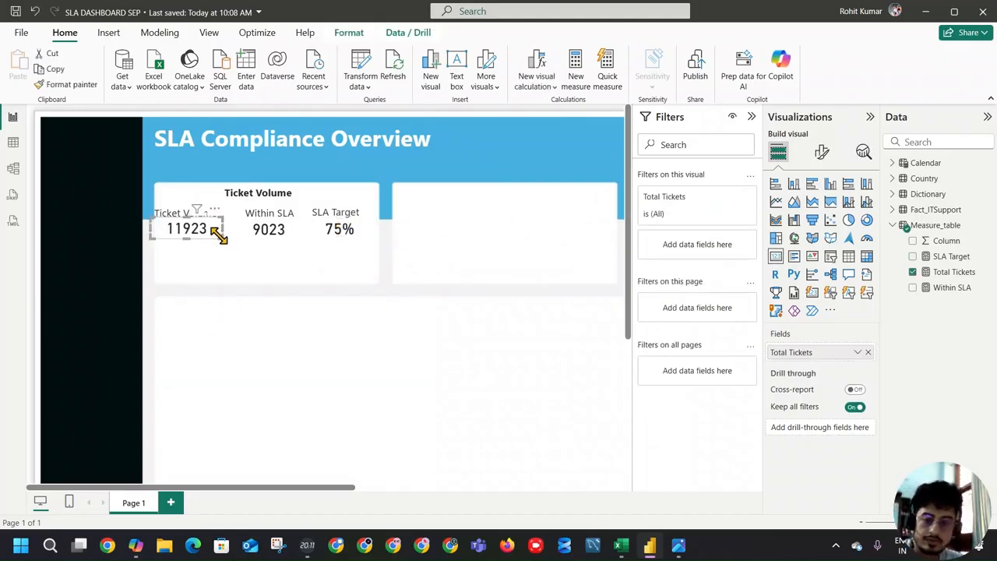
left_click(394, 276)
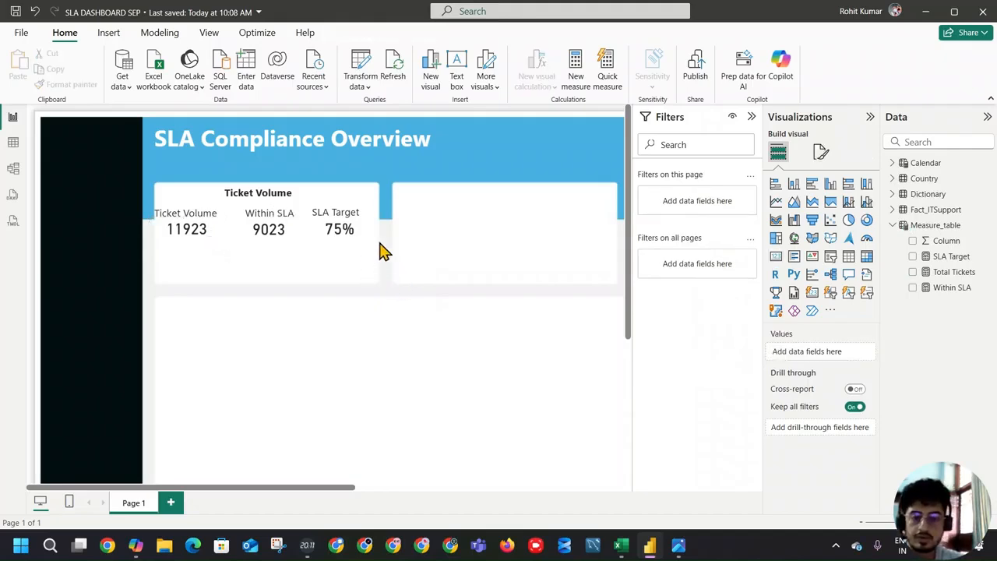
Step: Create a Within SLA % measure in Measure_table and begin its formula with DIVIDE([Within SLA],
left_click(955, 226)
left_click(265, 78)
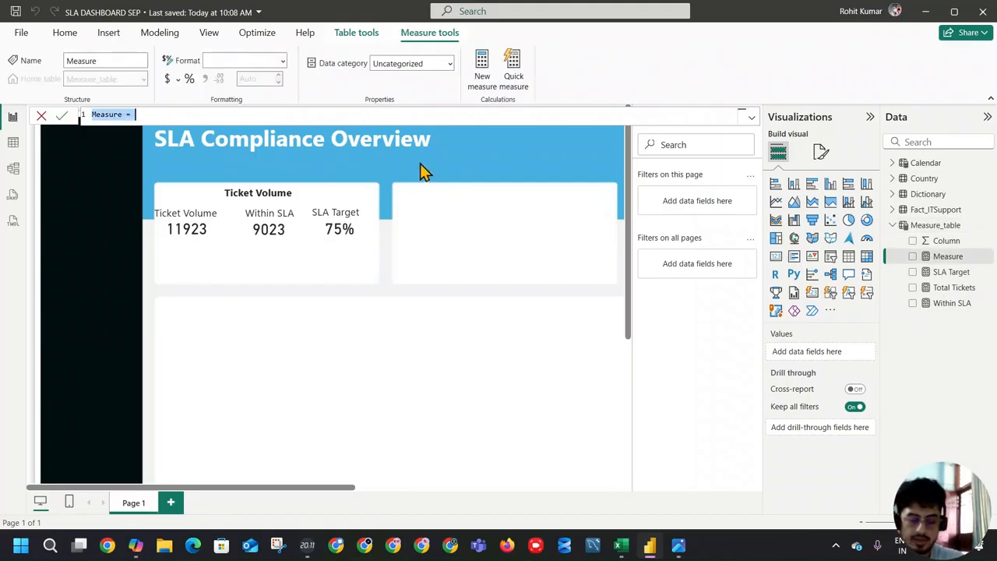
type("Within SLA %")
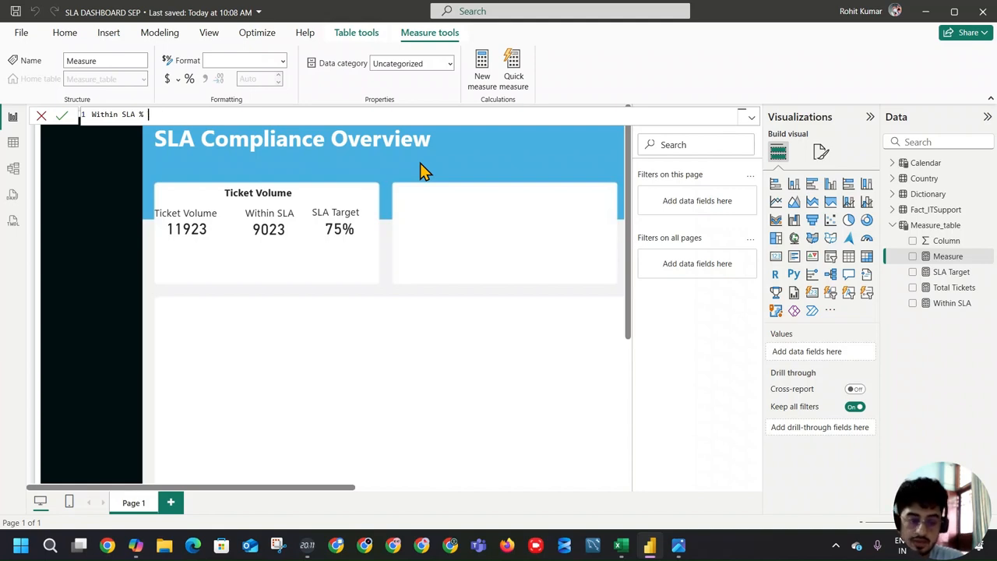
type("DIVIDE(")
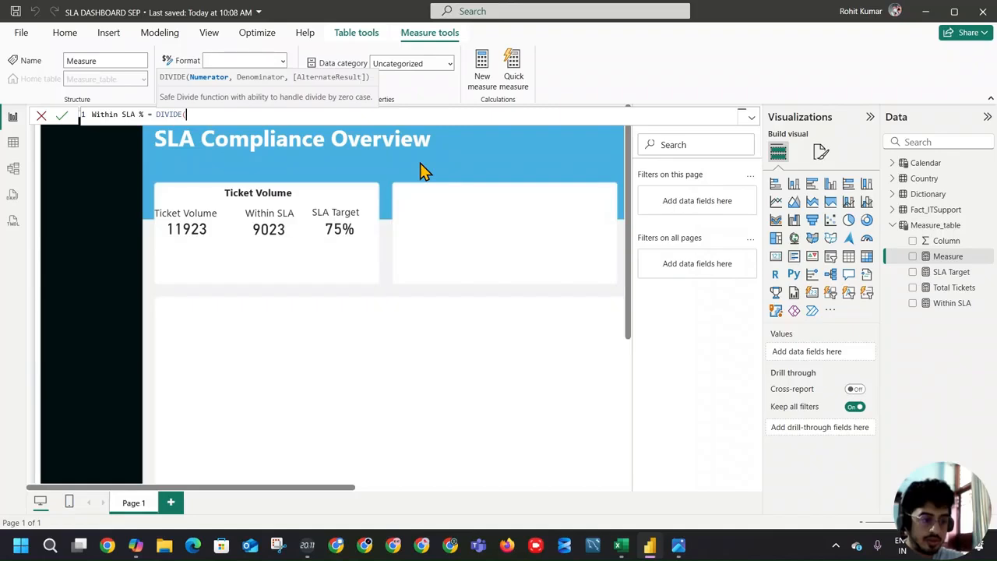
type("w")
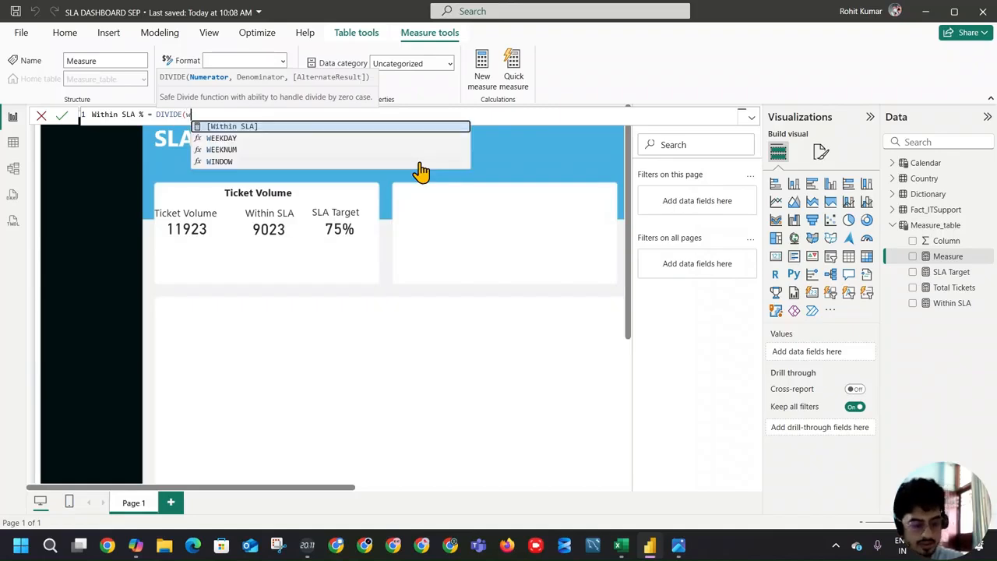
key("Tab")
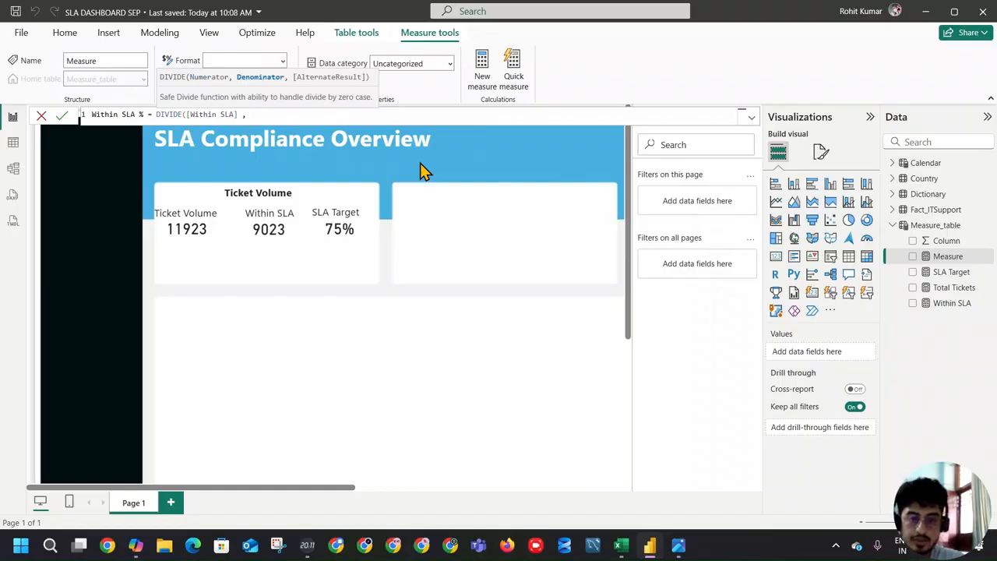
type(",")
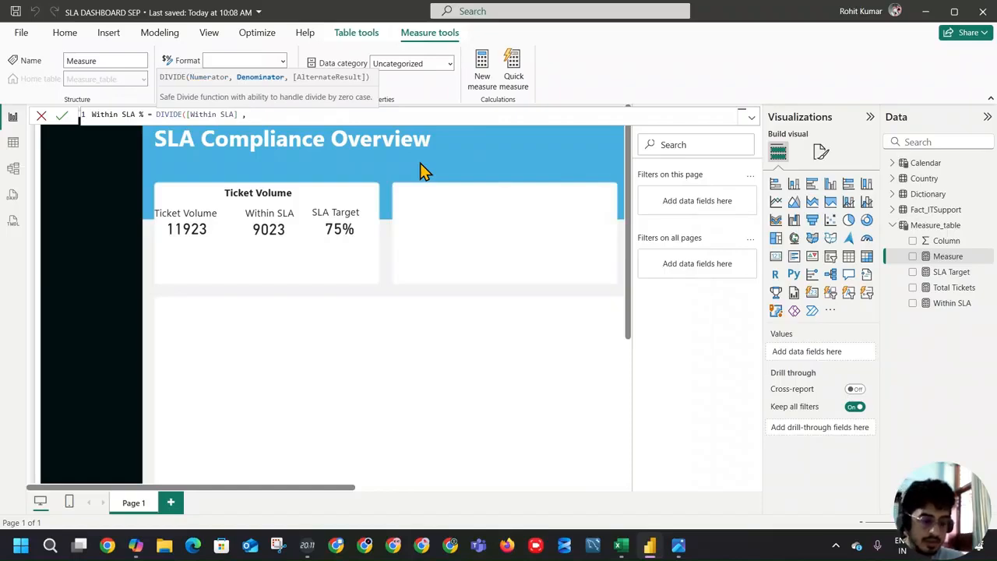
type("sla")
key("BackSpace")
key("BackSpace")
key("BackSpace")
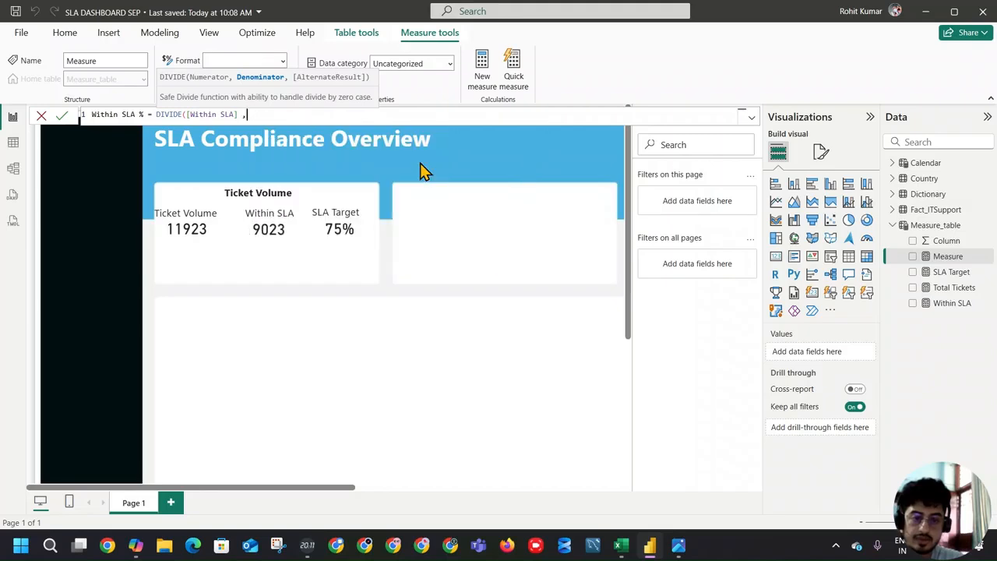
Step: Use [Total Tickets] as the denominator with 0 as the alternate result, close the DIVIDE, append +0 and commit the formula
type("to")
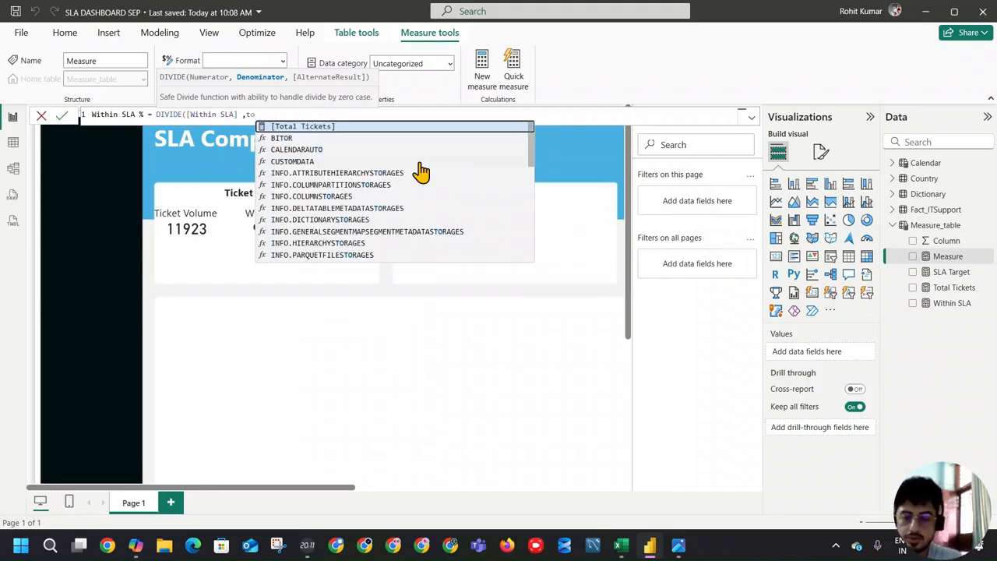
key("Tab")
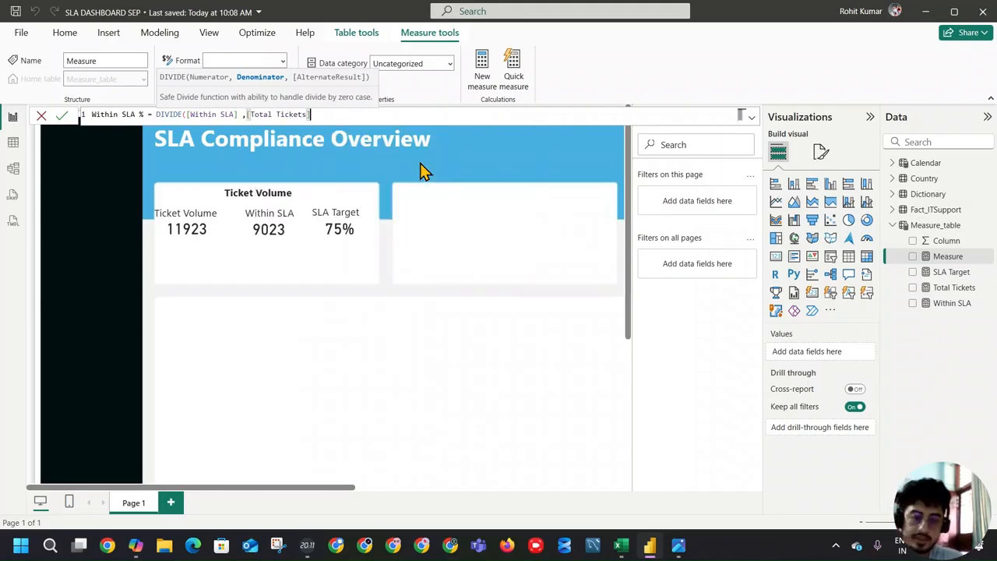
type(",")
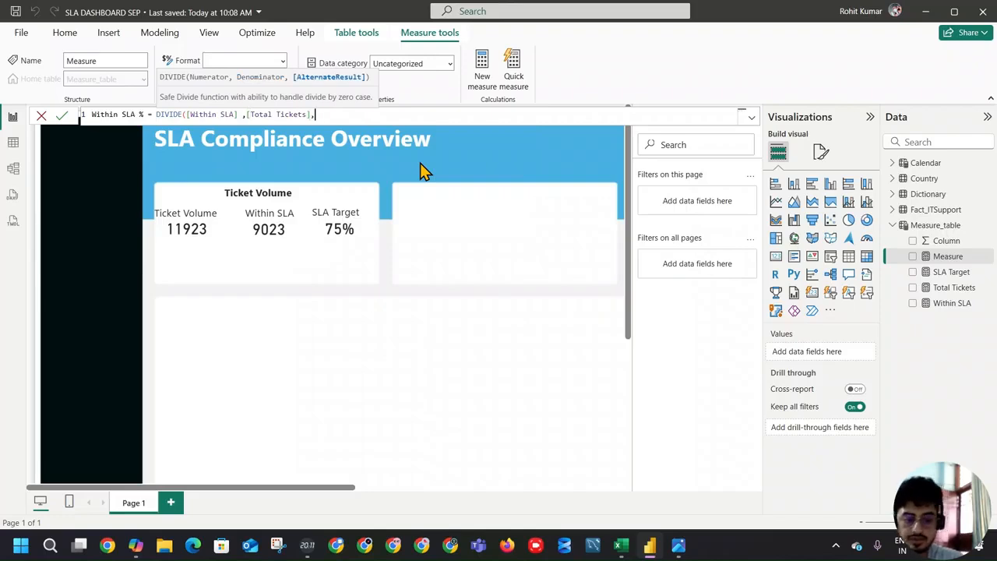
type("0)")
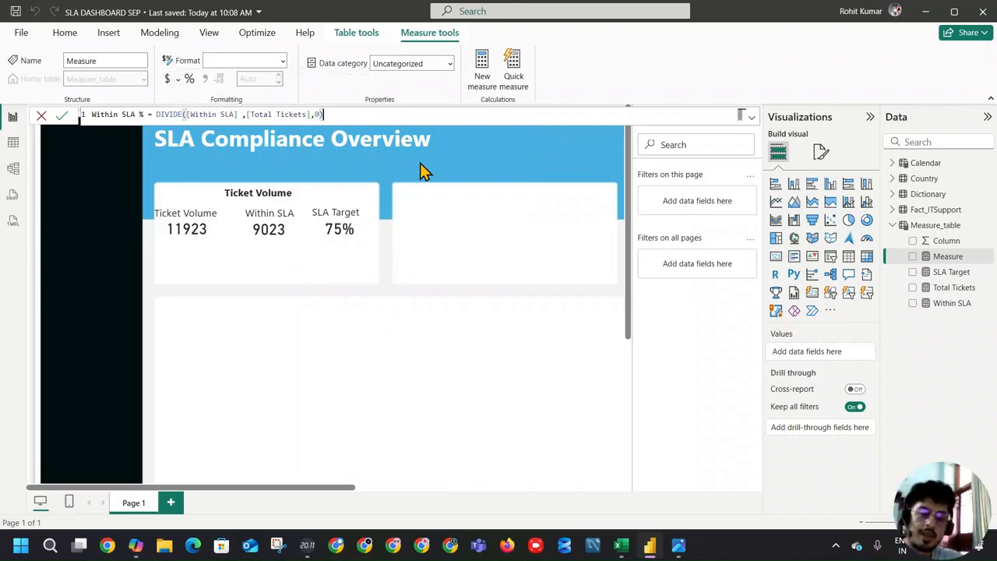
type("+0")
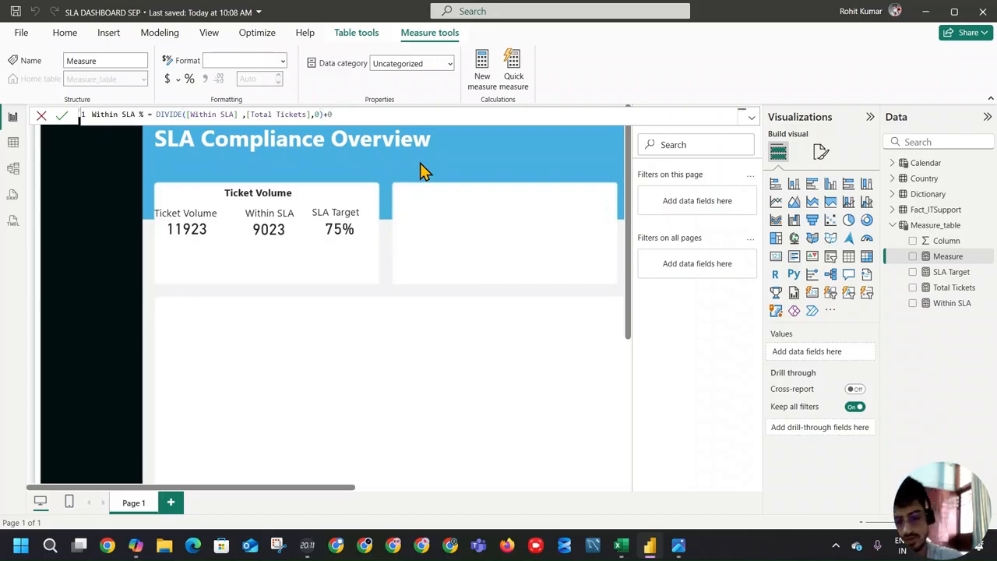
key("Return")
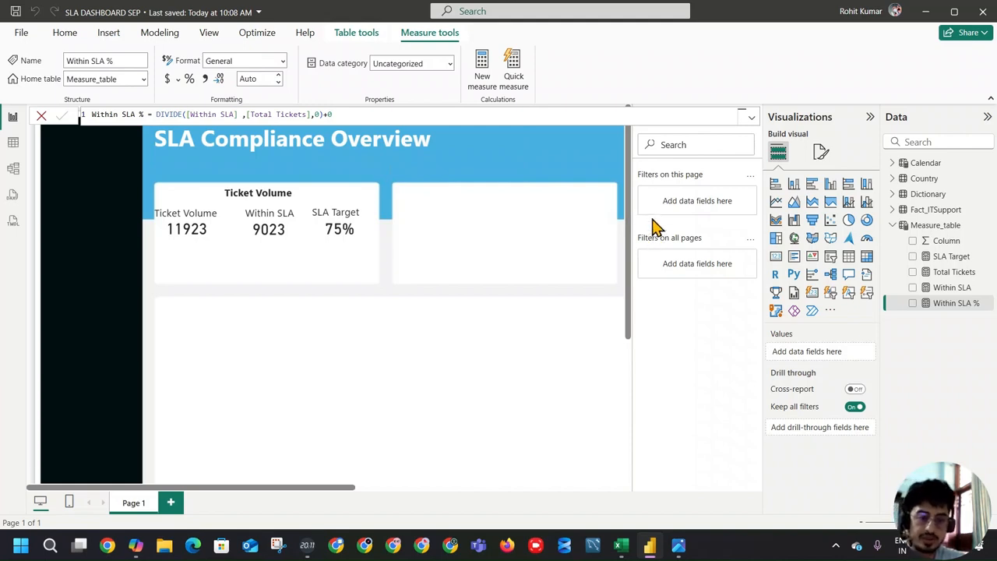
Step: Copy the complete Within SLA % formula into a new measure in Measure_table
left_click(956, 309)
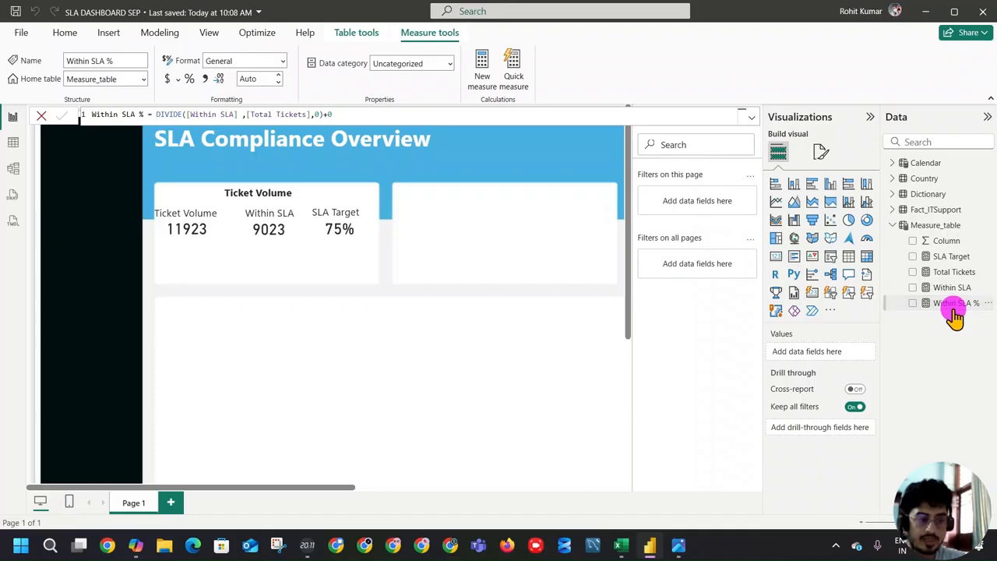
left_click(211, 114)
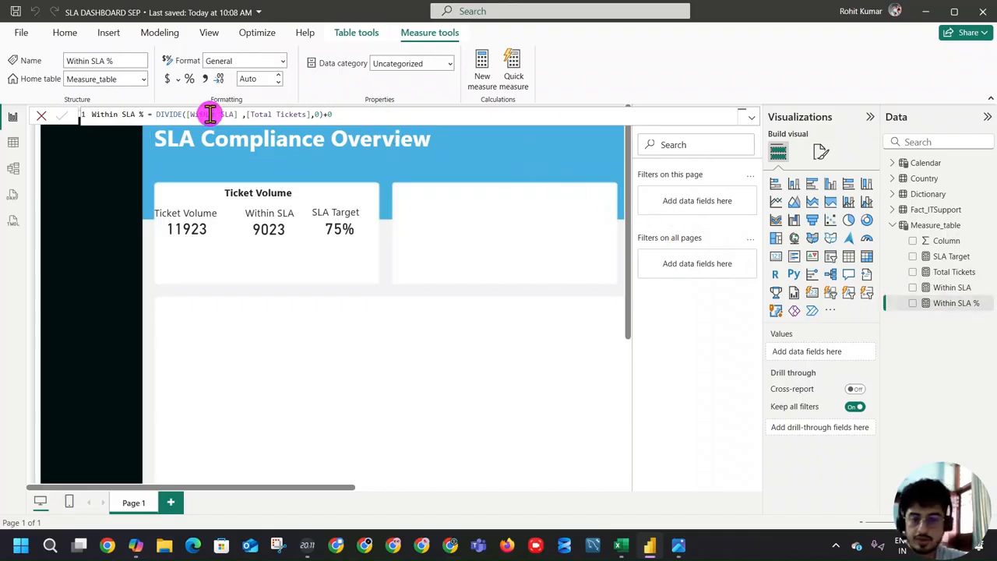
left_click_drag(345, 114, 62, 112)
key("ctrl+c")
left_click(484, 81)
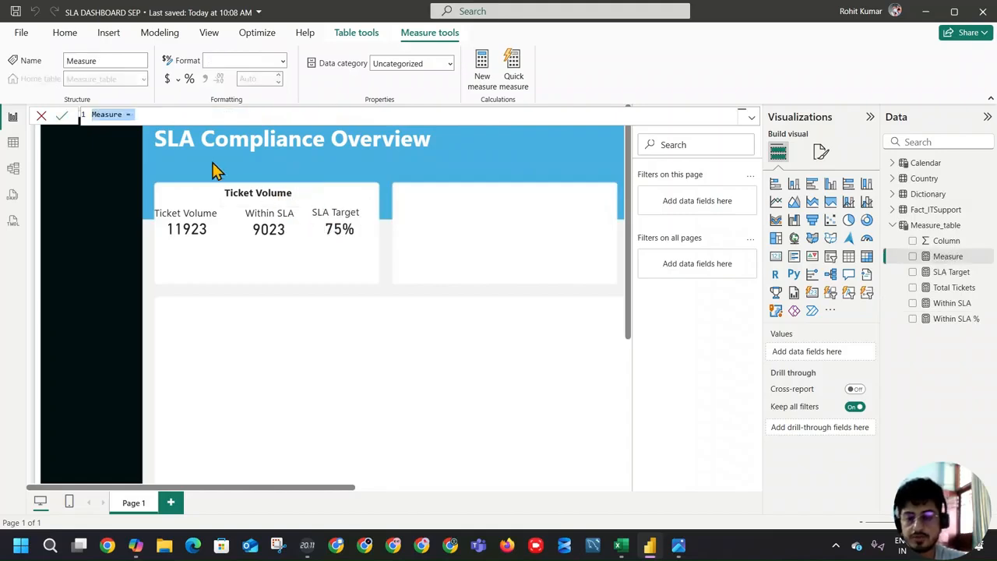
key("ctrl+v")
Step: Change the measure name at the start of the copied formula to Outside SLA %
double_click(102, 114)
type("Outd")
key("BackSpace")
type("d")
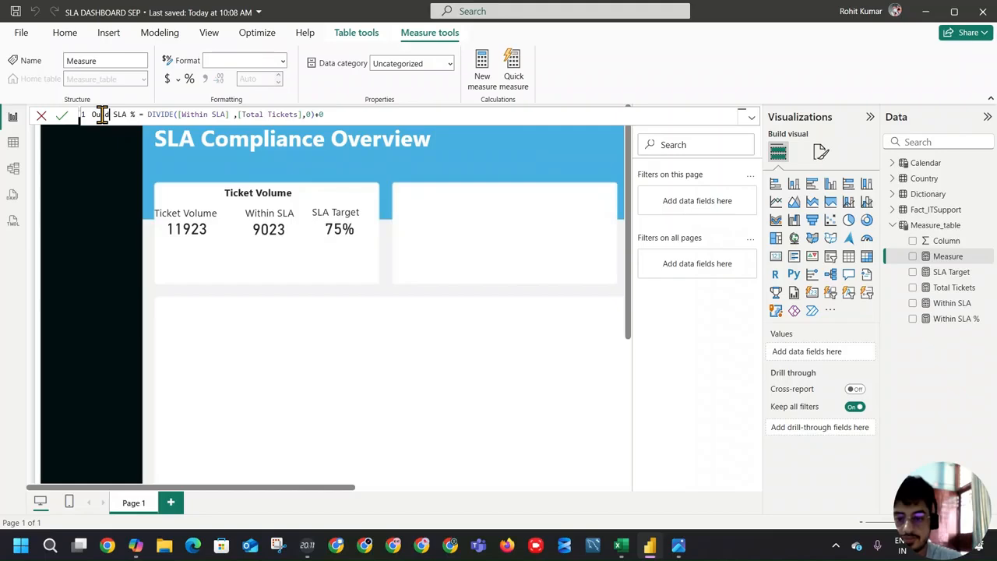
key("BackSpace")
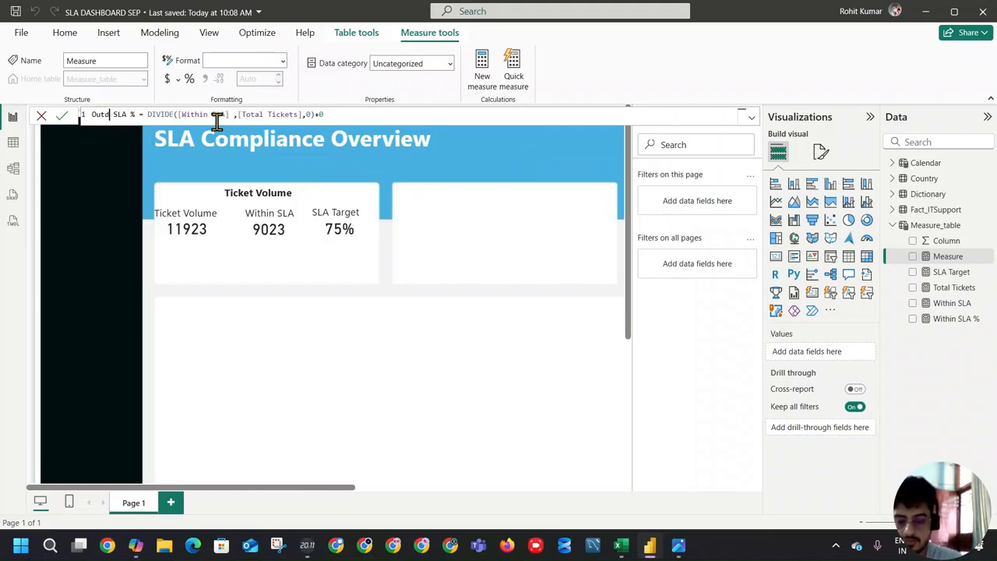
type("side")
Step: Remove the word Within from the DIVIDE numerator of the Outside SLA % measure and commit the formula
double_click(199, 114)
key("BackSpace")
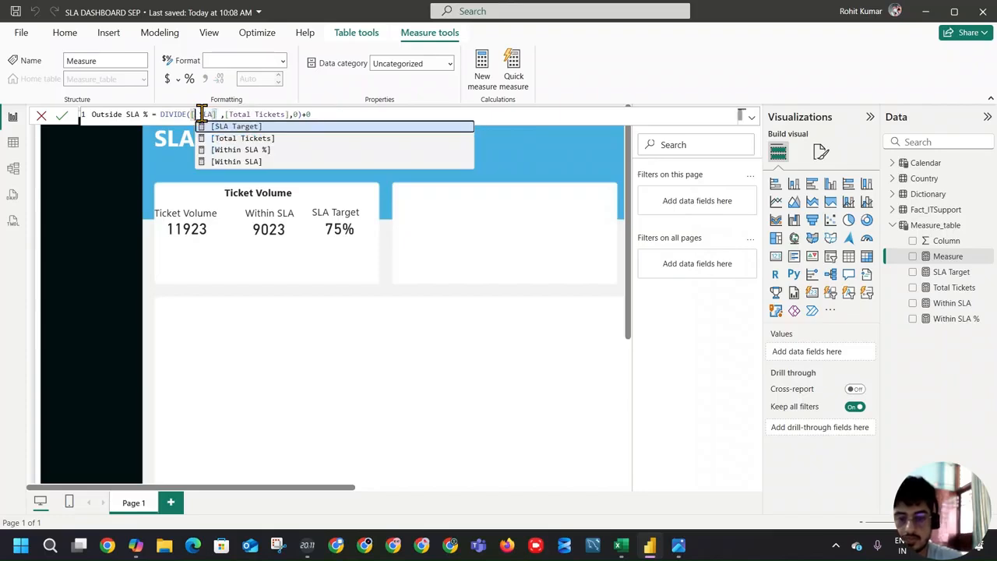
key("BackSpace")
type("[")
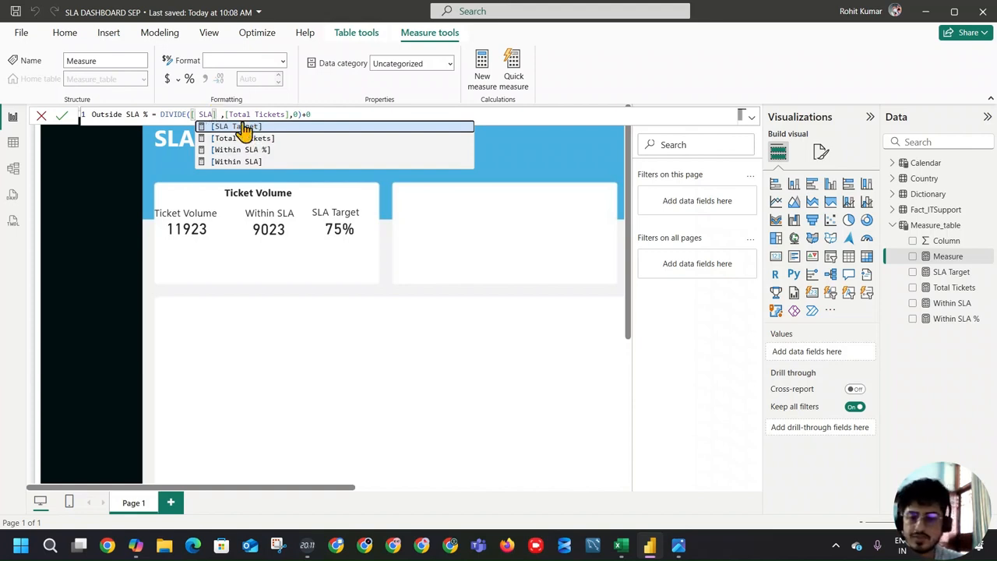
left_click(62, 115)
Step: Copy the complete Within SLA formula into another new measure in Measure_table
left_click(947, 306)
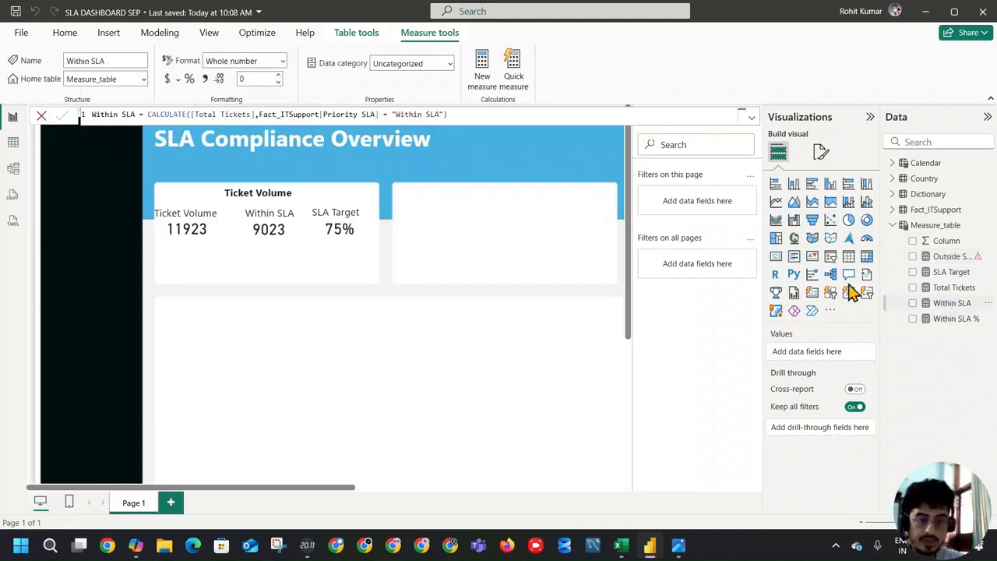
left_click_drag(451, 114, 54, 104)
key("ctrl+c")
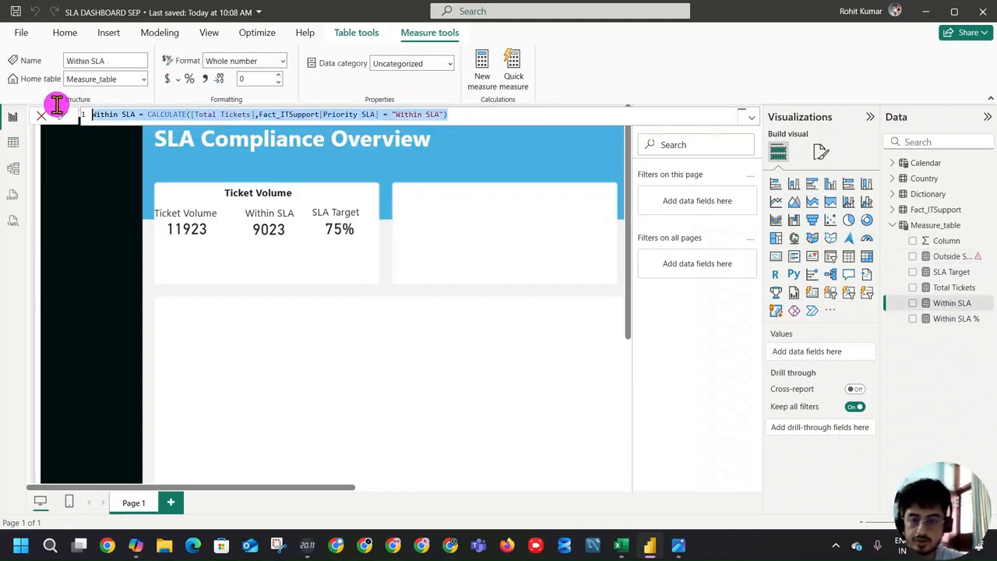
left_click(482, 67)
key("ctrl+a")
key("ctrl+v")
Step: Name the copied measure Ouside SLA, change its Priority SLA filter value to "Outside SLA" and commit it
double_click(115, 115)
type("Out")
type("sid")
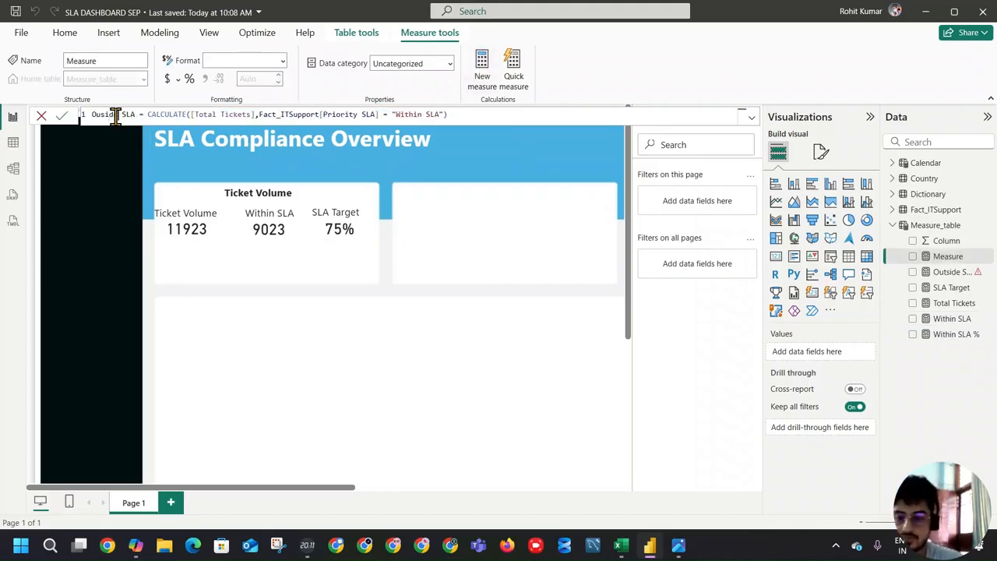
double_click(399, 115)
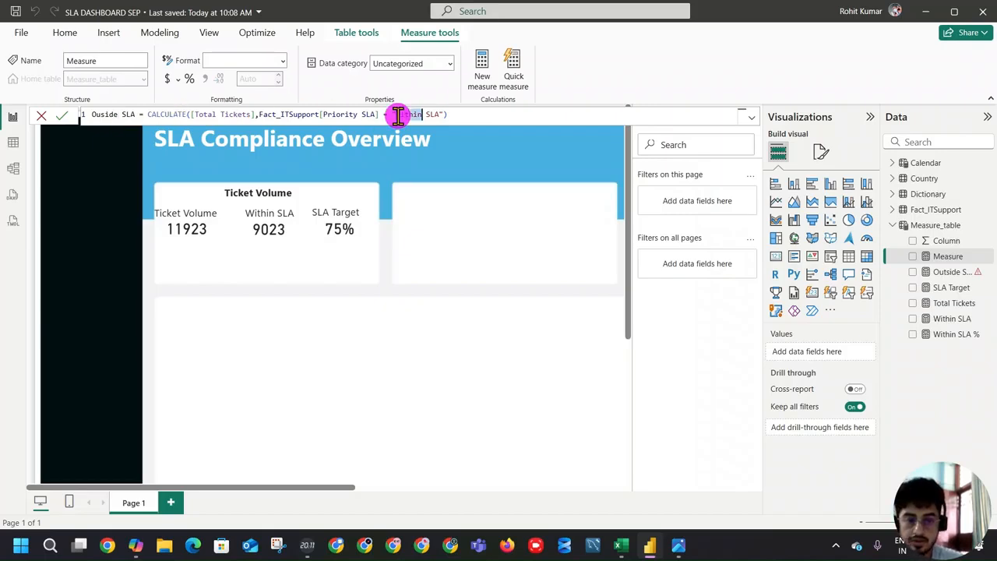
type("Outside")
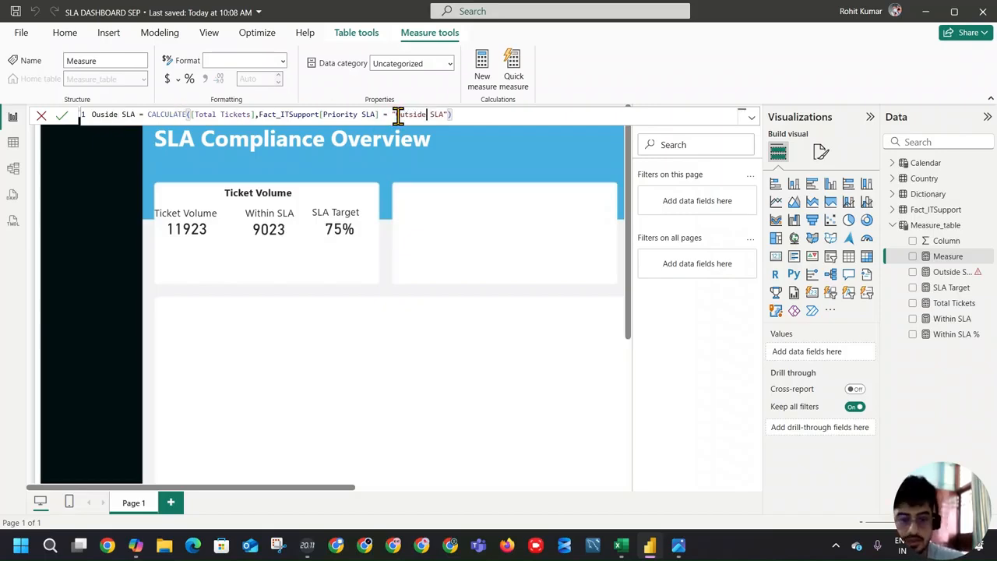
left_click(62, 114)
Step: Use [Ouside SLA] as the DIVIDE numerator in the Outside SLA % measure and commit the formula
left_click(950, 272)
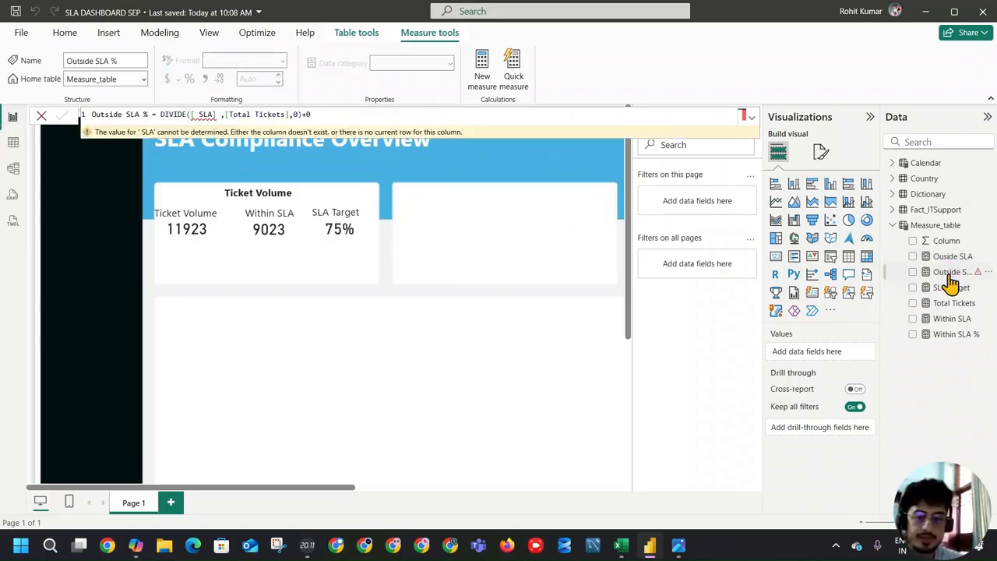
double_click(205, 114)
key("BackSpace")
key("BackSpace")
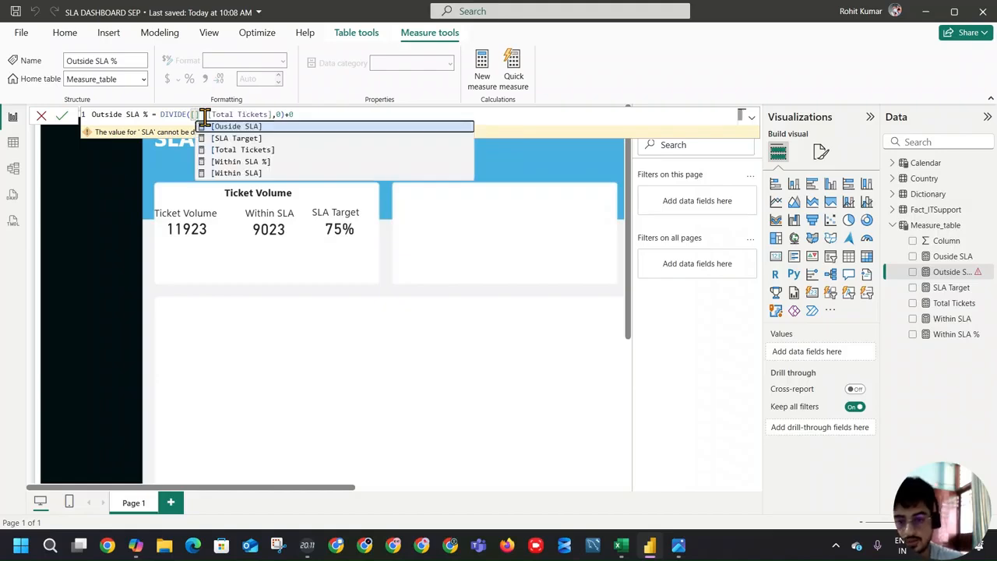
left_click(221, 126)
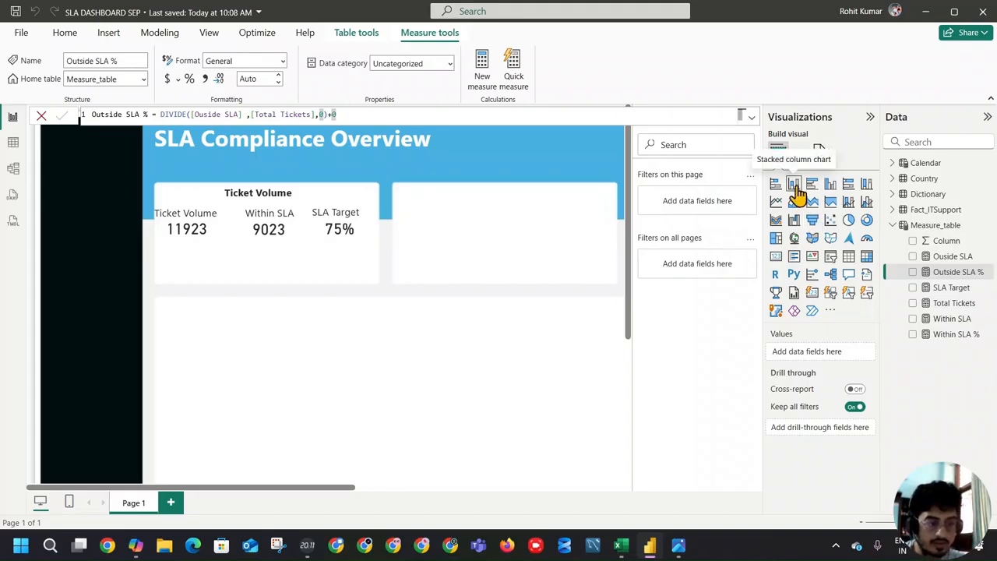
Step: Add a shortened 100% stacked bar chart below the Ticket Volume cards, with Within SLA % and Outside SLA % on the X-axis
left_click(845, 185)
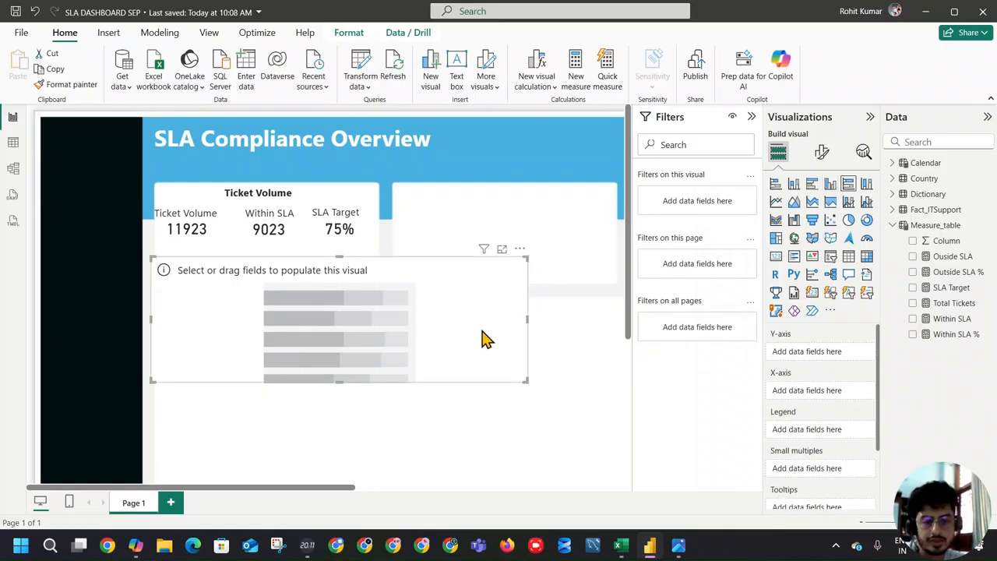
left_click_drag(343, 382, 343, 322)
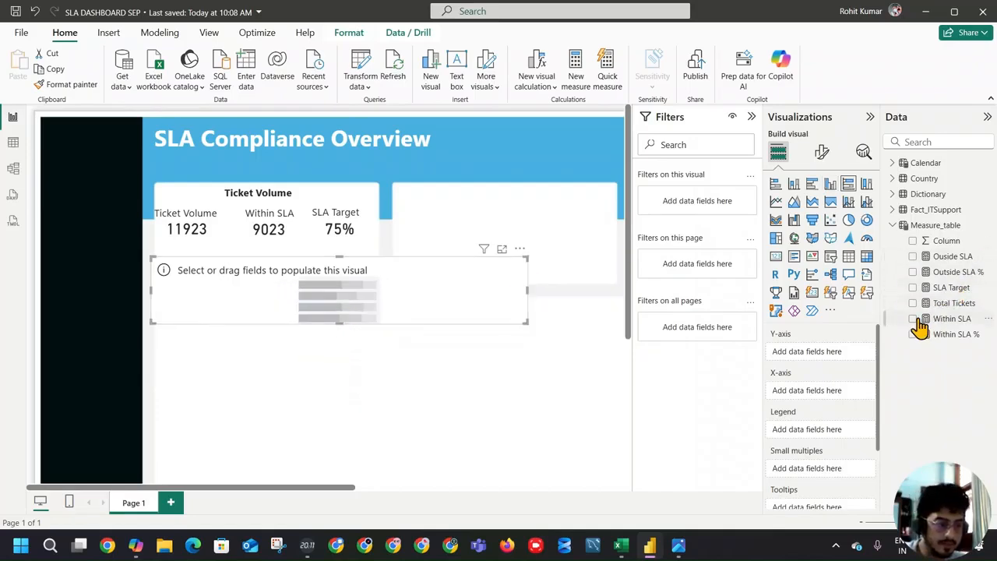
mouse_move(927, 327)
left_mouse_down()
mouse_move(850, 383)
mouse_move(929, 316)
left_mouse_up()
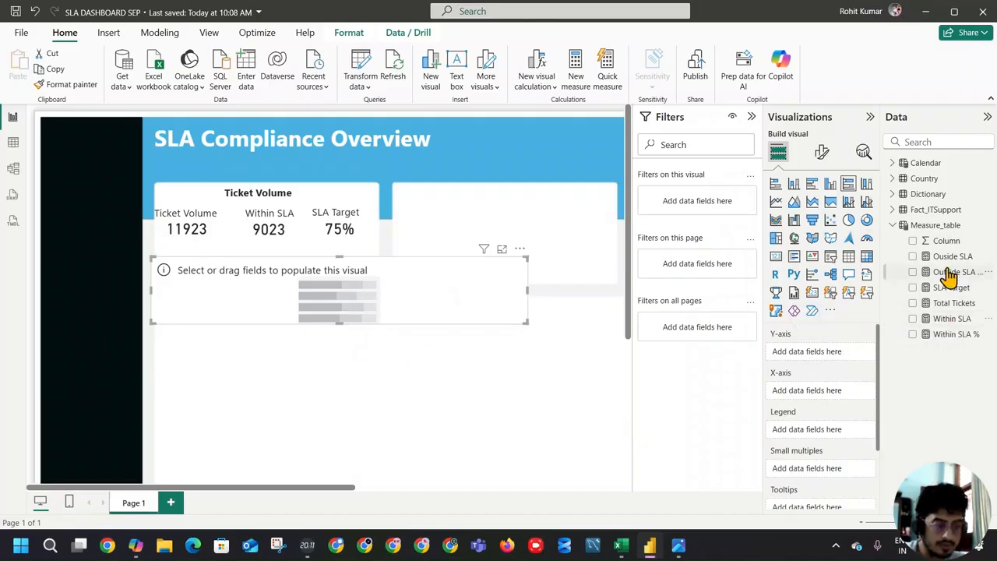
left_click_drag(949, 274, 845, 392)
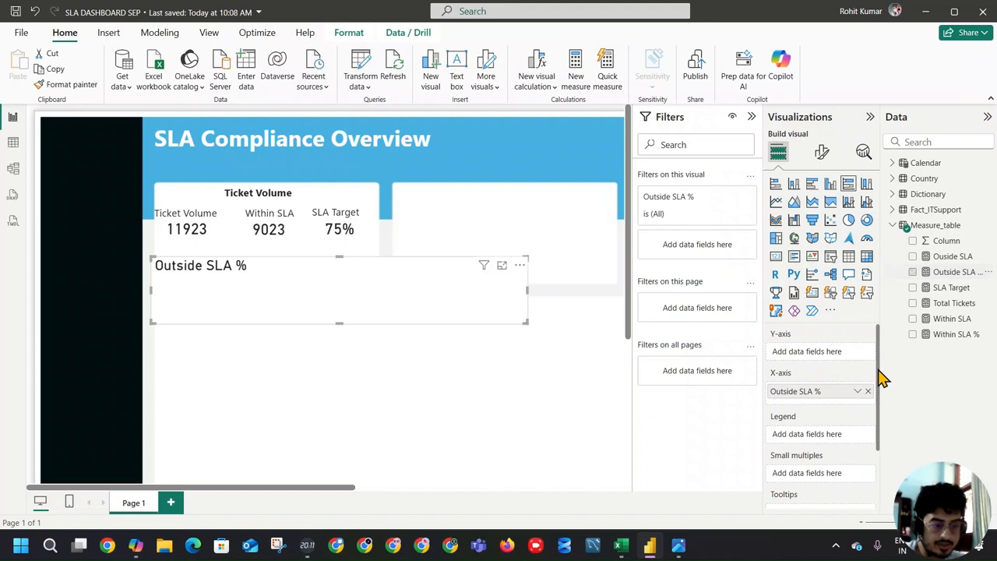
left_click_drag(931, 340, 831, 391)
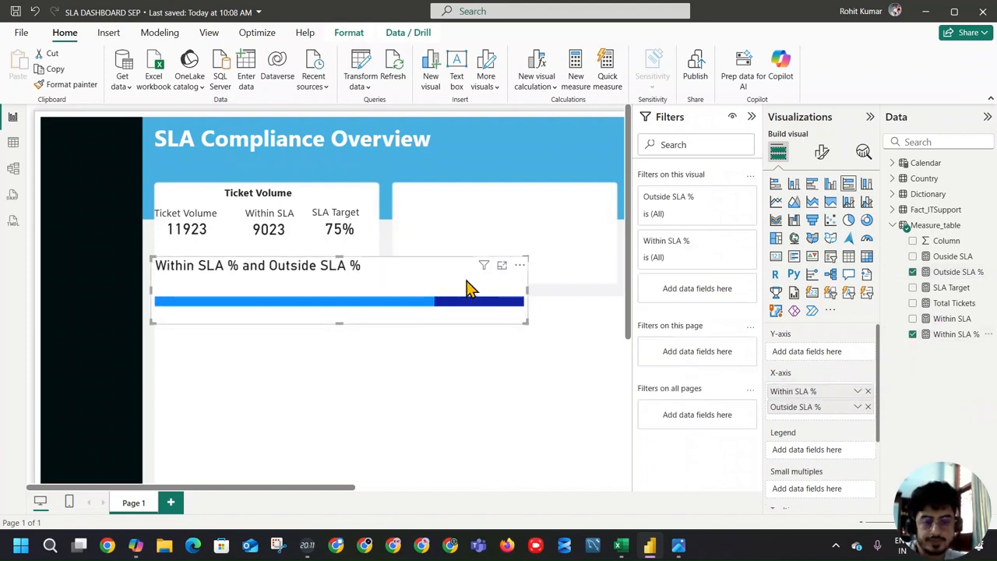
Step: Turn off the title and the legend of the 100% stacked bar chart
left_click(822, 152)
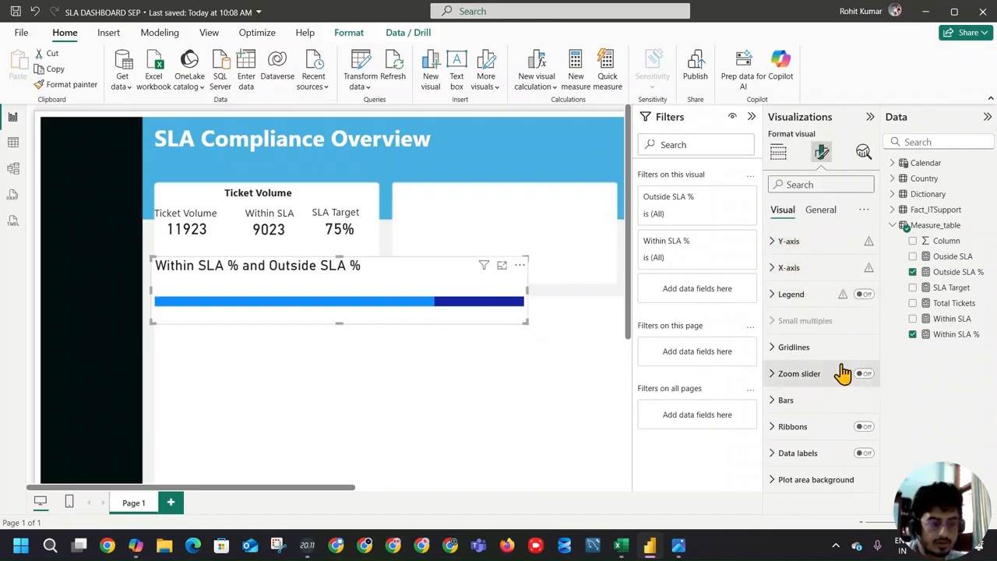
left_click(820, 209)
left_click(864, 267)
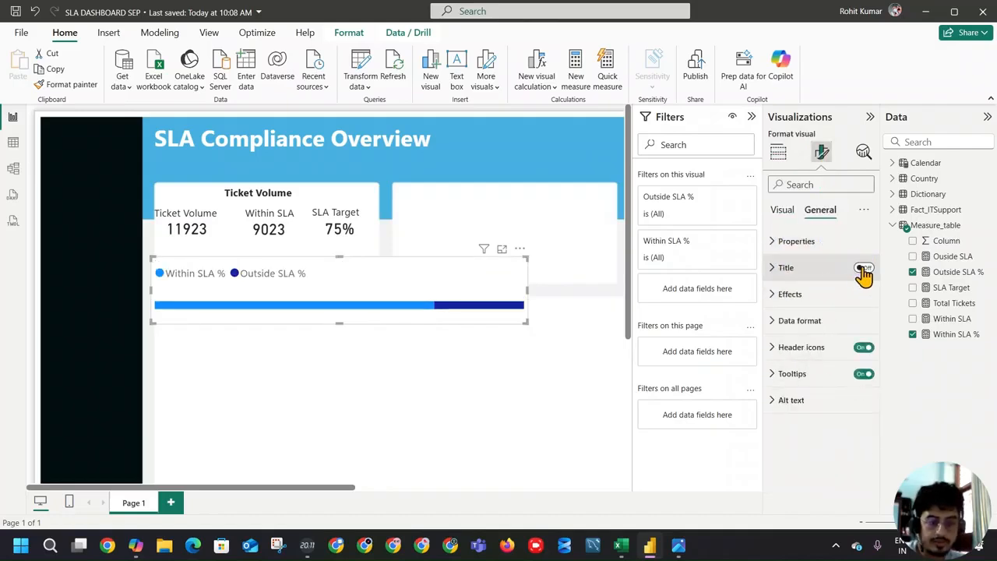
left_click(863, 347)
left_click(863, 374)
left_click(863, 374)
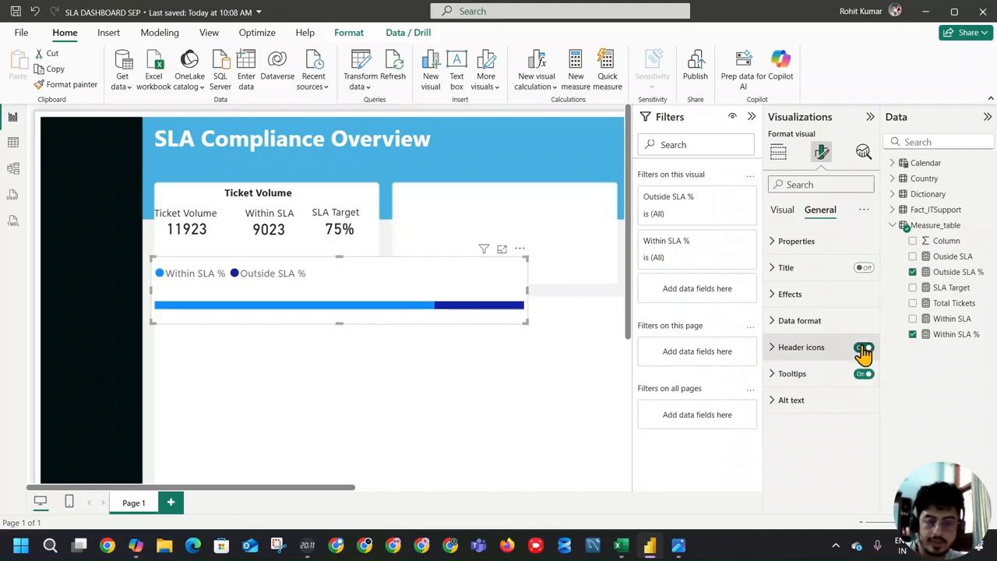
left_click(783, 209)
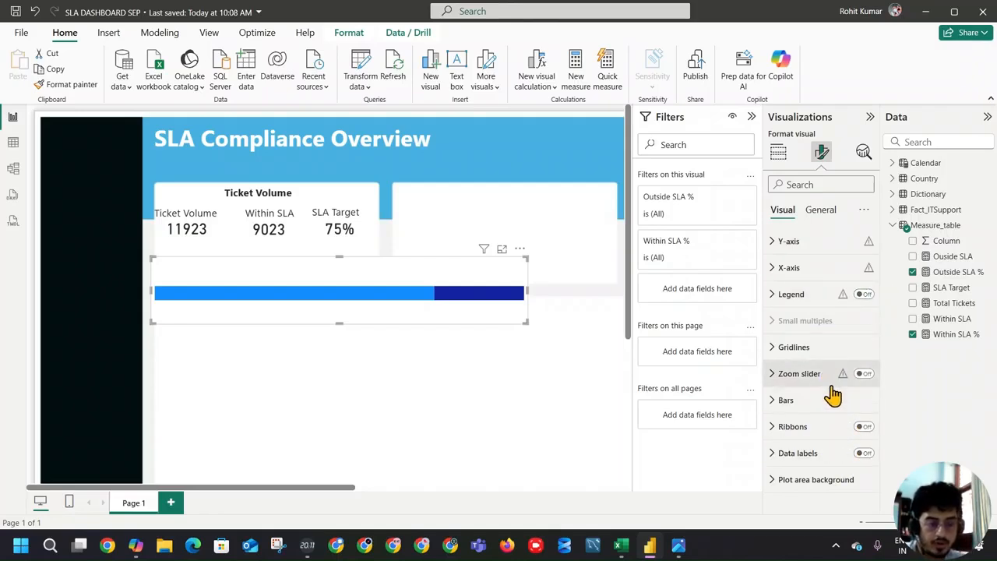
Step: Check the bars in the reference dashboard screenshot and set the Within SLA % bar color to #1183EC
left_click(799, 401)
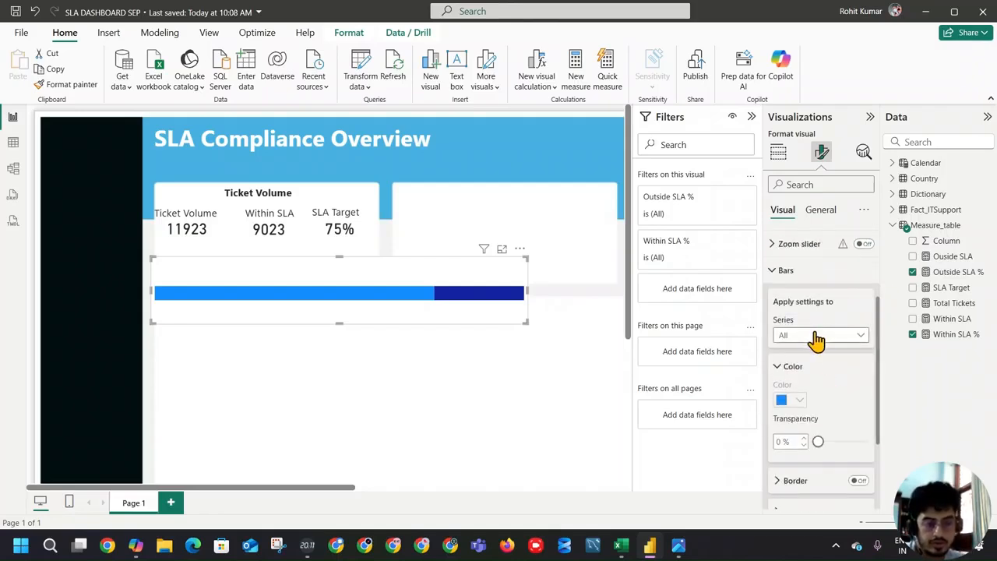
left_click(815, 336)
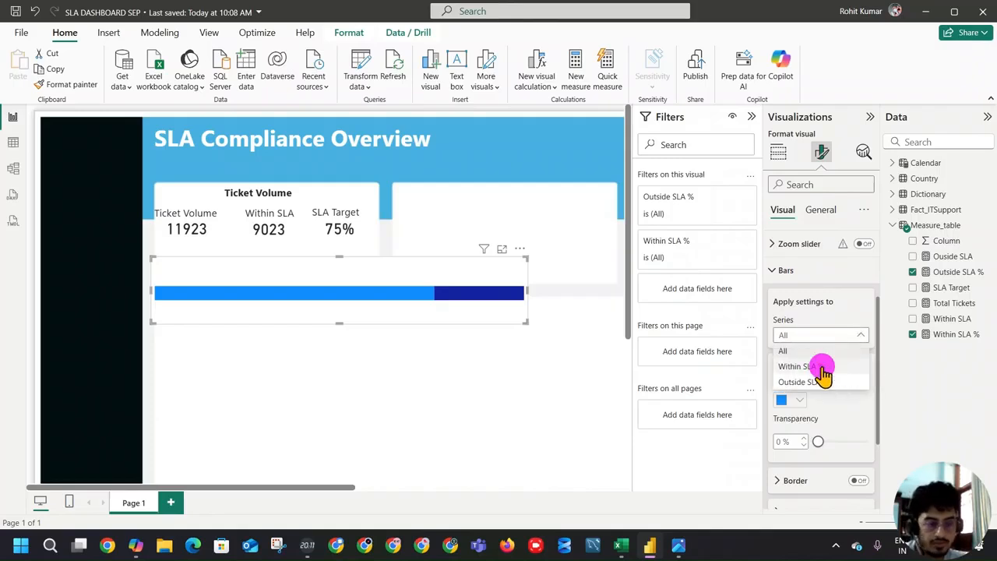
left_click(822, 366)
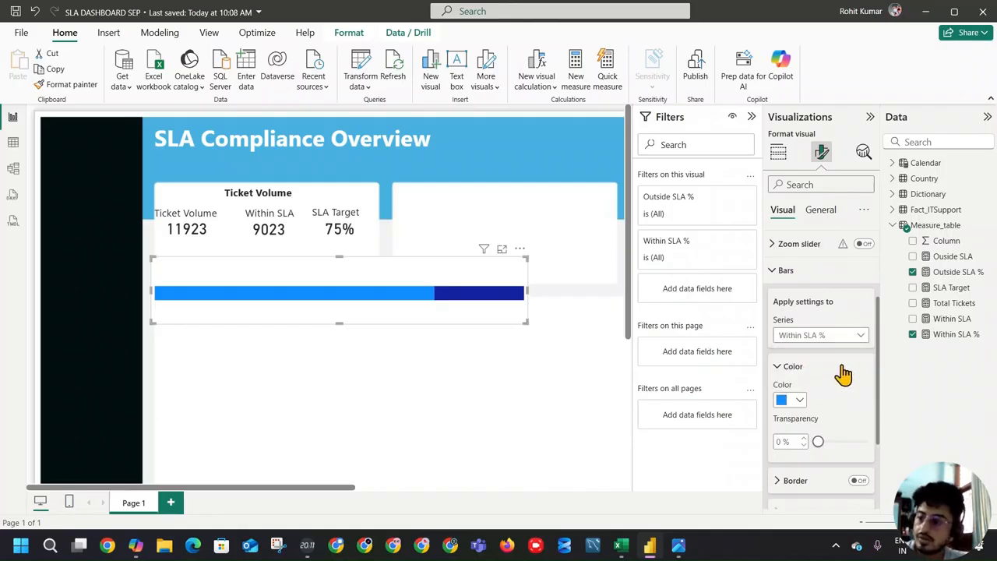
left_click(803, 401)
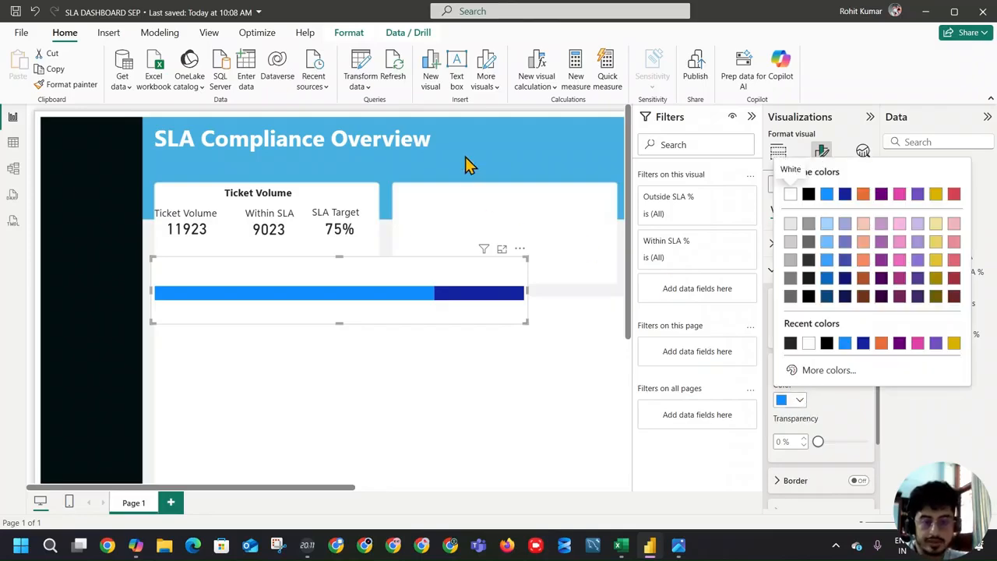
left_click(678, 544)
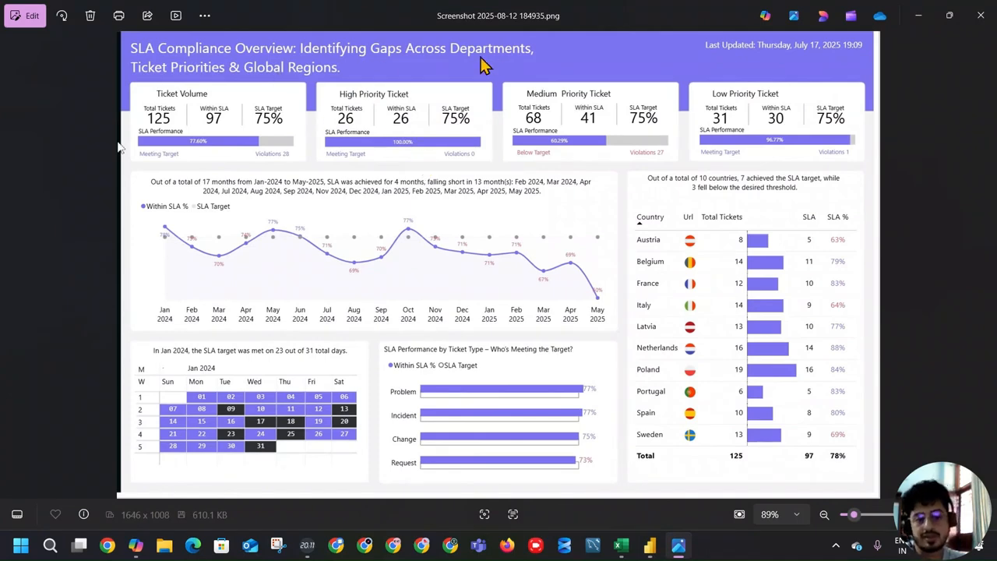
key("alt+Tab")
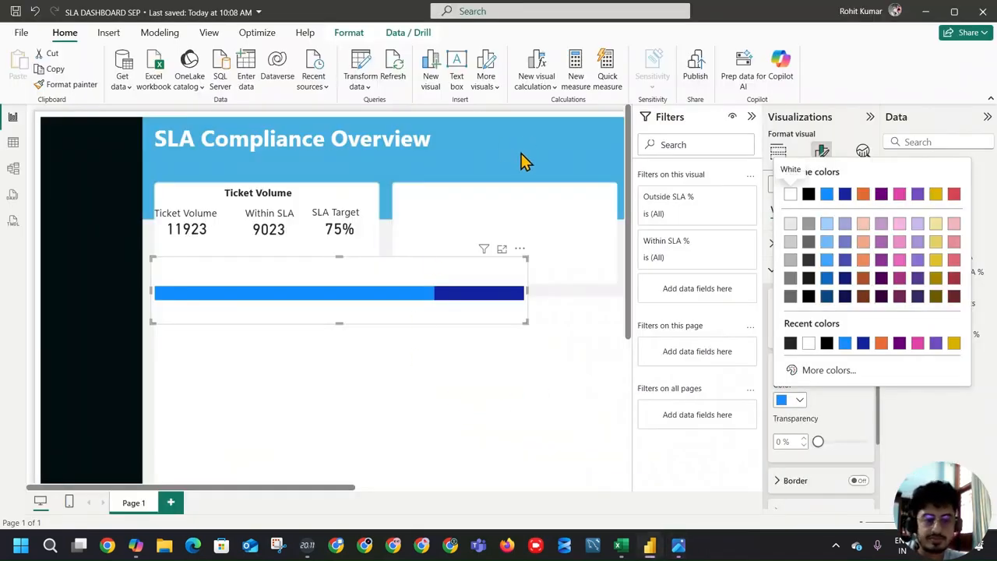
left_click(826, 369)
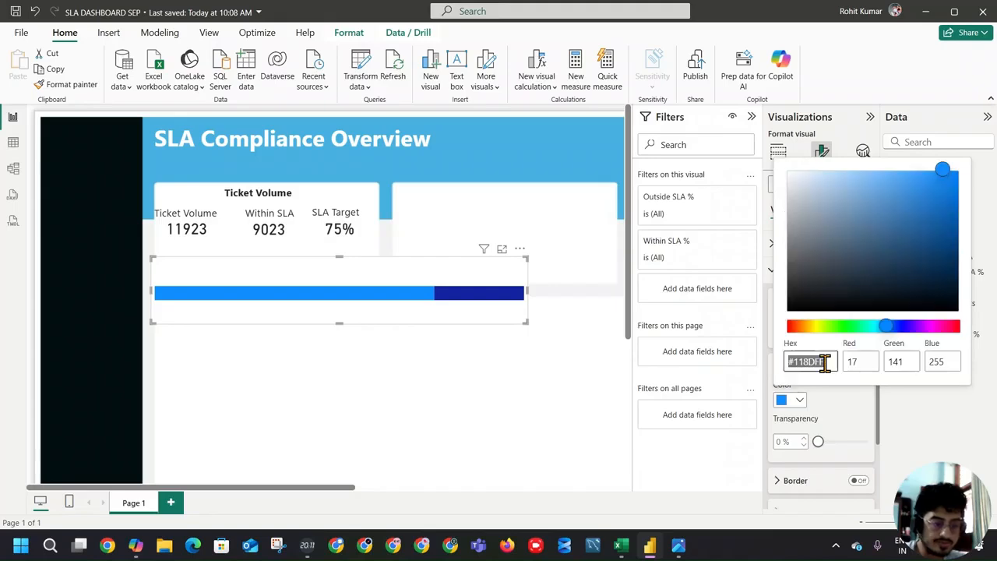
left_click_drag(941, 168, 945, 187)
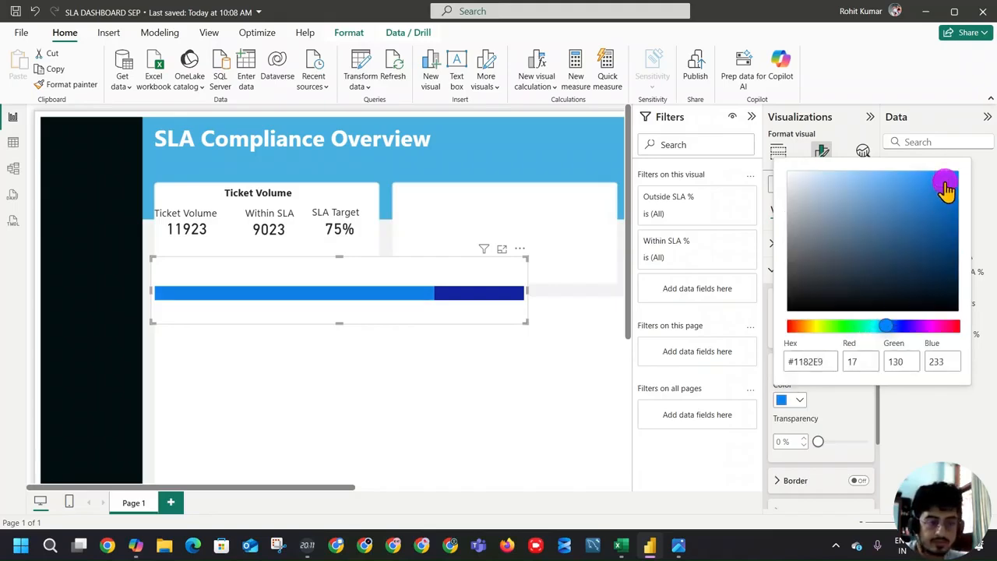
Step: Copy the Within SLA % bar color's hex value 1183EC, paste it into another open window and return to the Power BI report
double_click(823, 363)
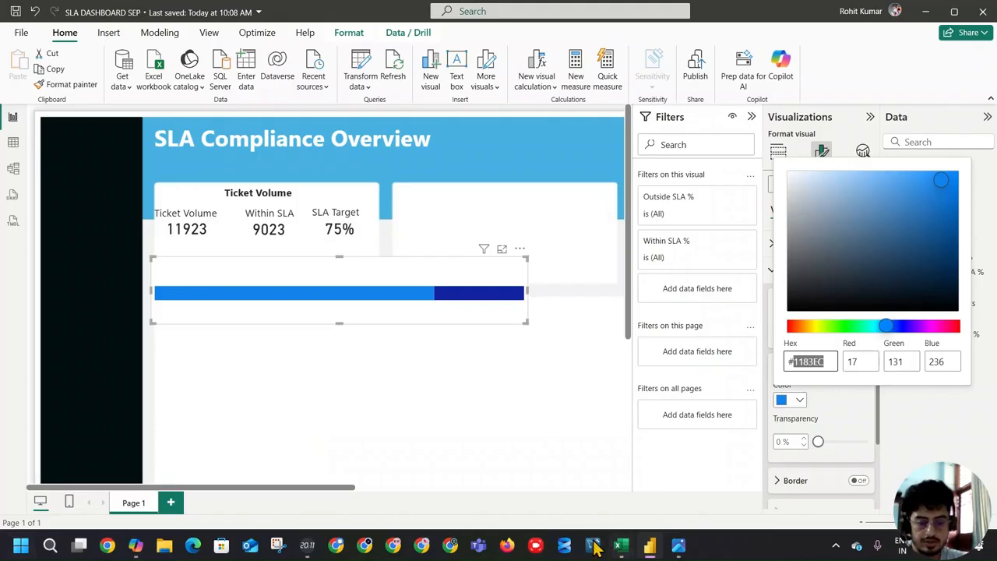
key("ctrl+c")
key("alt+Tab")
left_click(200, 199)
key("ctrl+v")
key("alt+Tab")
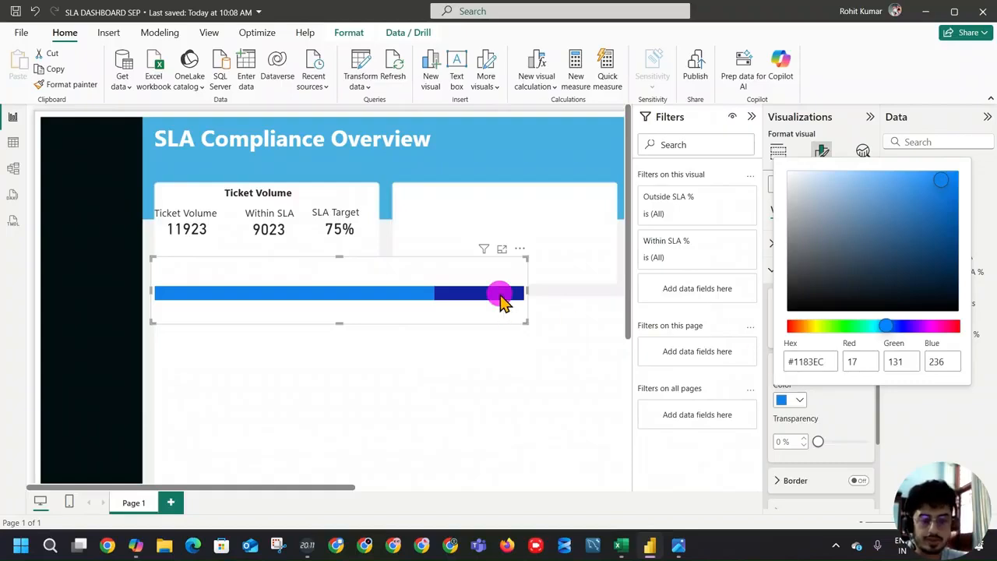
Step: Set the color of the Outside SLA % bar to a medium gray from the theme colors
left_click(503, 299)
left_click(851, 336)
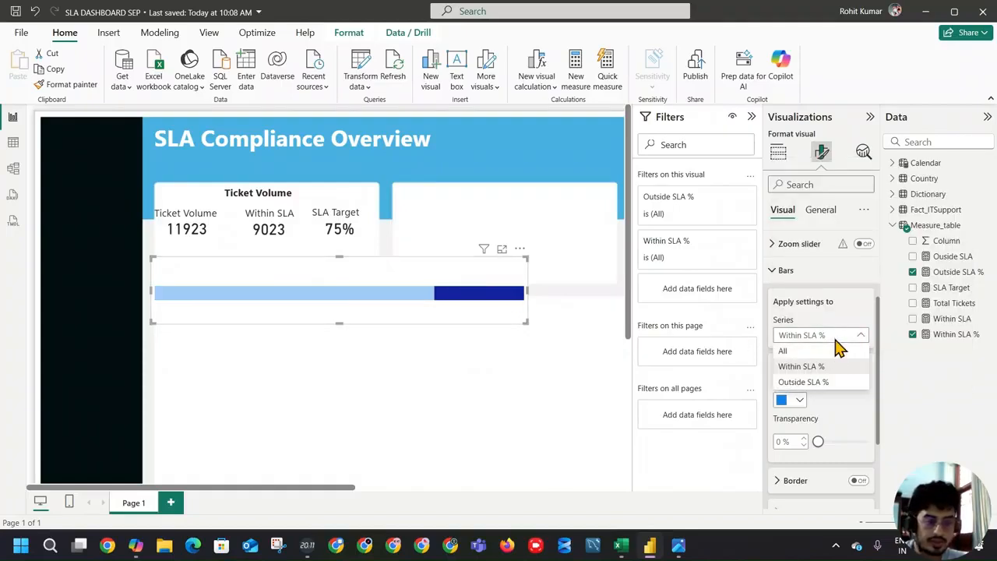
left_click(412, 299)
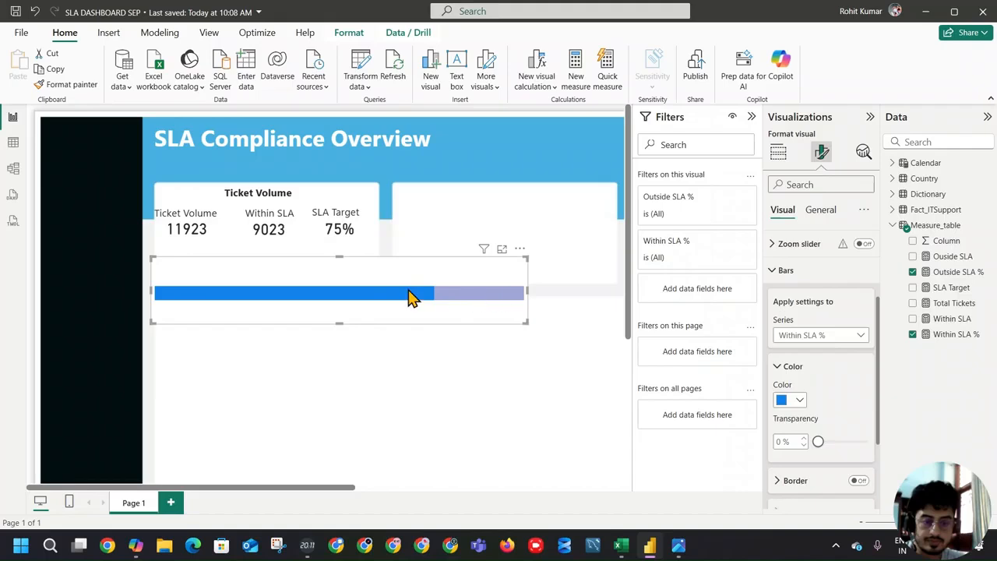
left_click(410, 294)
left_click(841, 335)
left_click(813, 382)
left_click(798, 402)
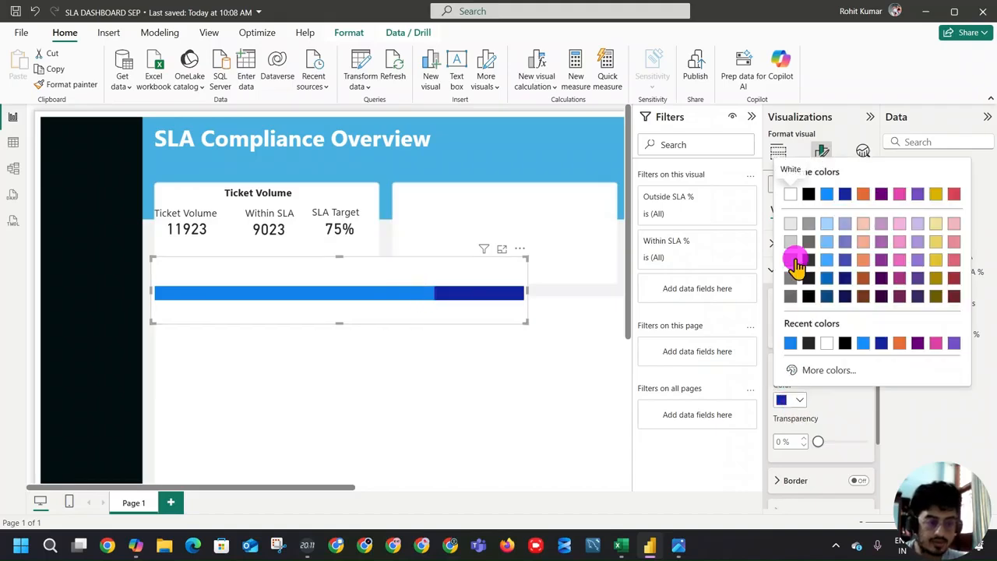
left_click(791, 259)
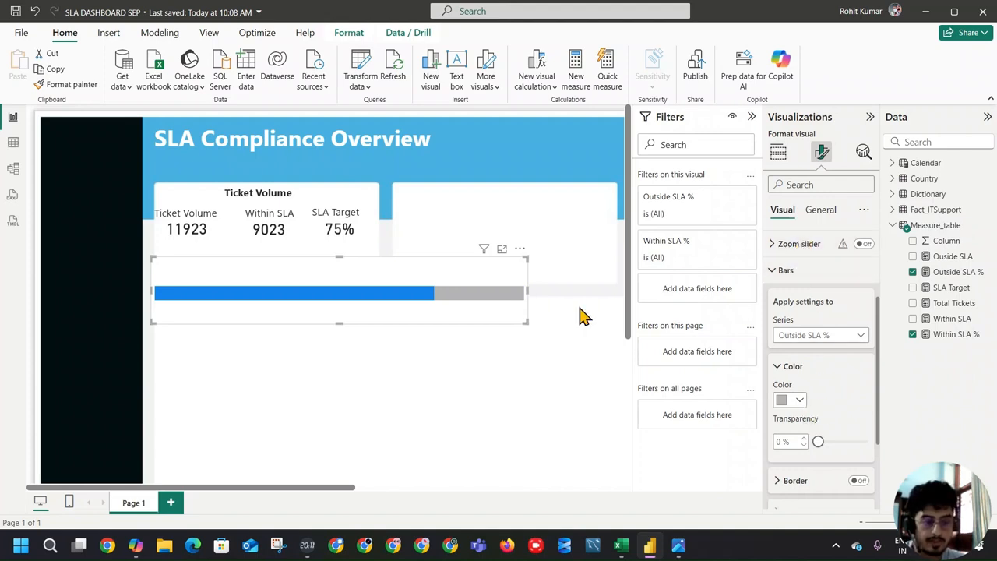
left_click(777, 270)
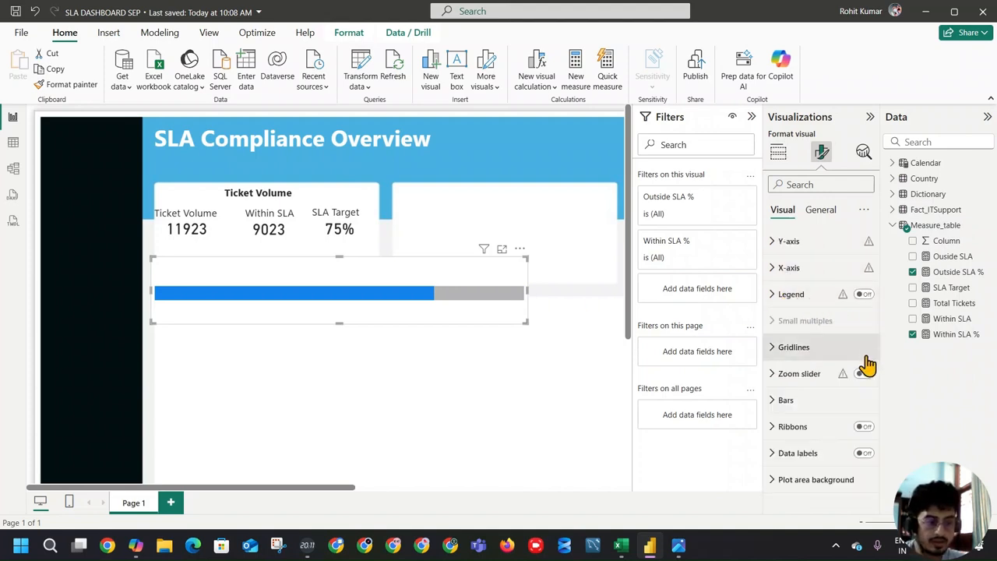
Step: Turn on data labels for the bar chart and hide them for the Outside SLA % series
left_click(863, 452)
left_click(863, 453)
left_click(802, 454)
scroll(830, 339, "down", 3)
scroll(833, 335, "up", 3)
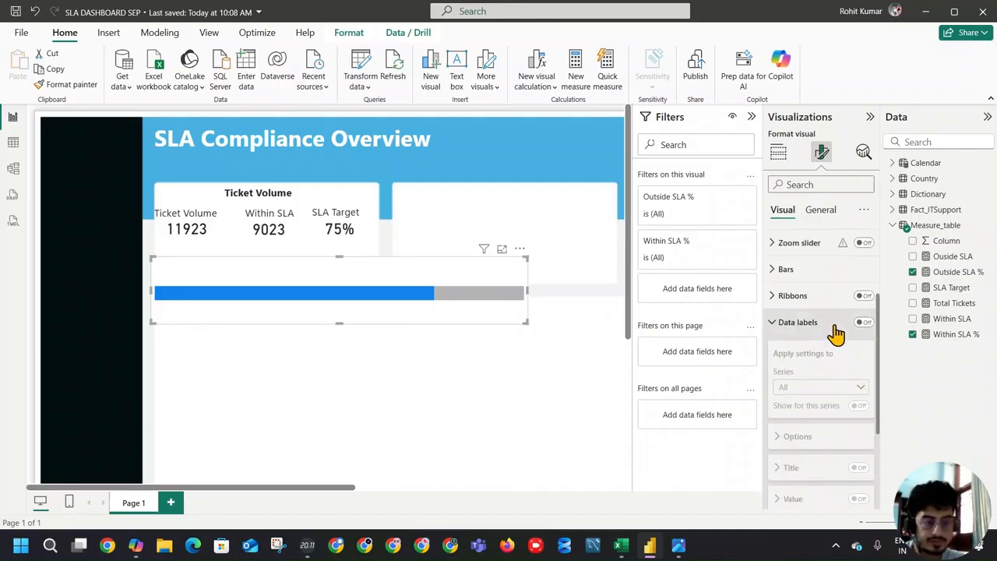
left_click(861, 323)
left_click(849, 386)
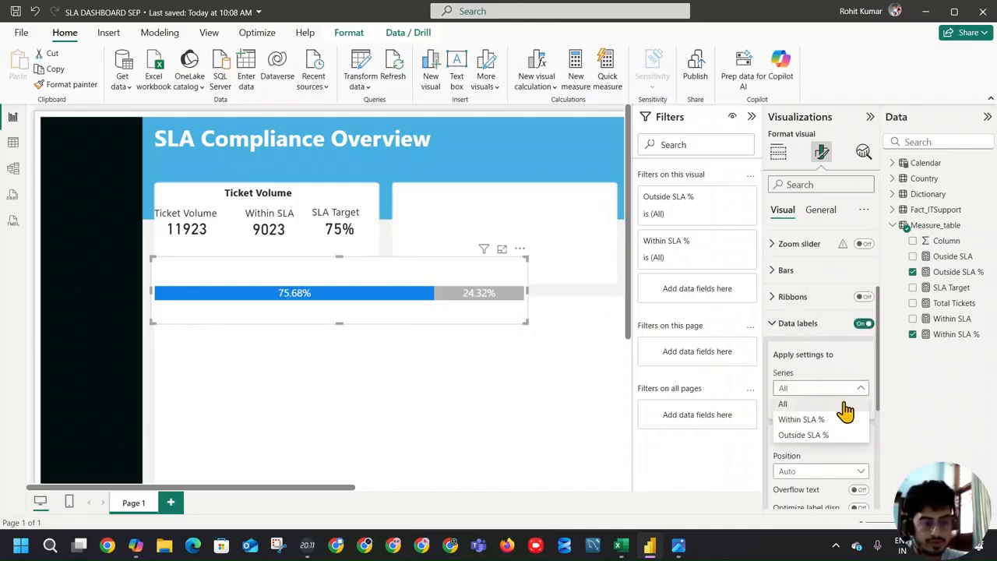
left_click(802, 420)
left_click(848, 389)
left_click(847, 434)
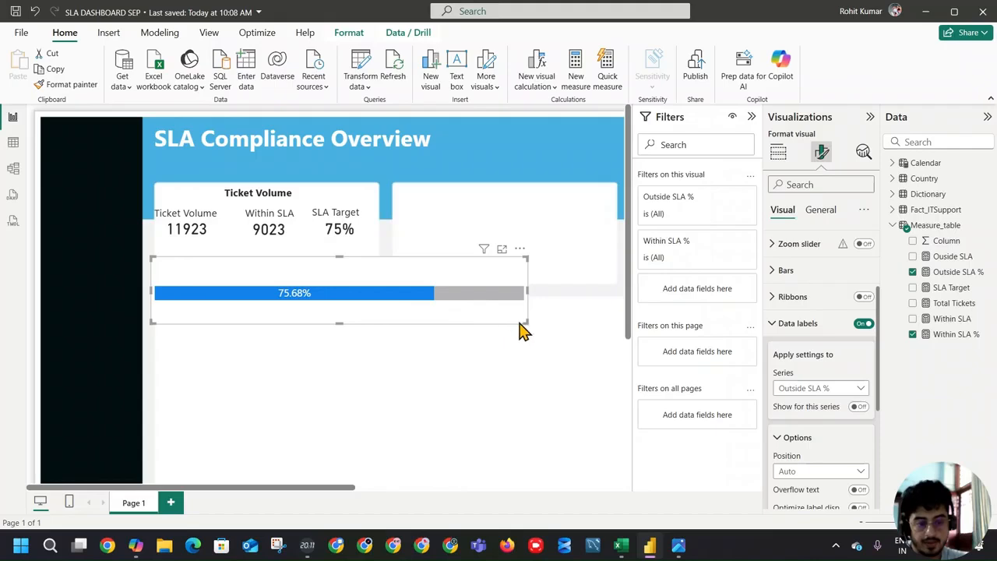
Step: Try to shrink the bar chart to a thin strip inside the Ticket Volume section
left_click_drag(526, 323, 421, 310)
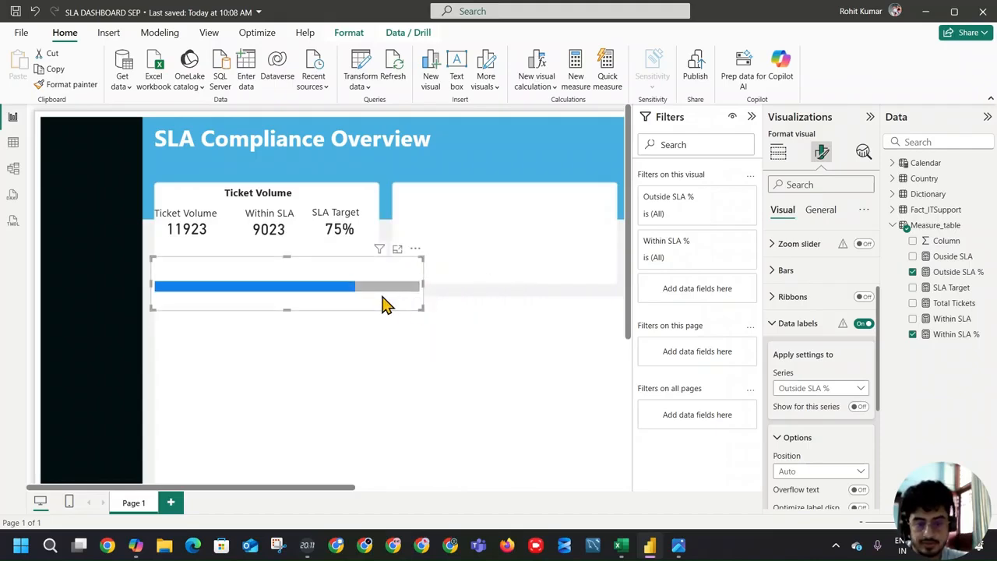
left_click_drag(286, 309, 287, 285)
left_click_drag(424, 270, 350, 272)
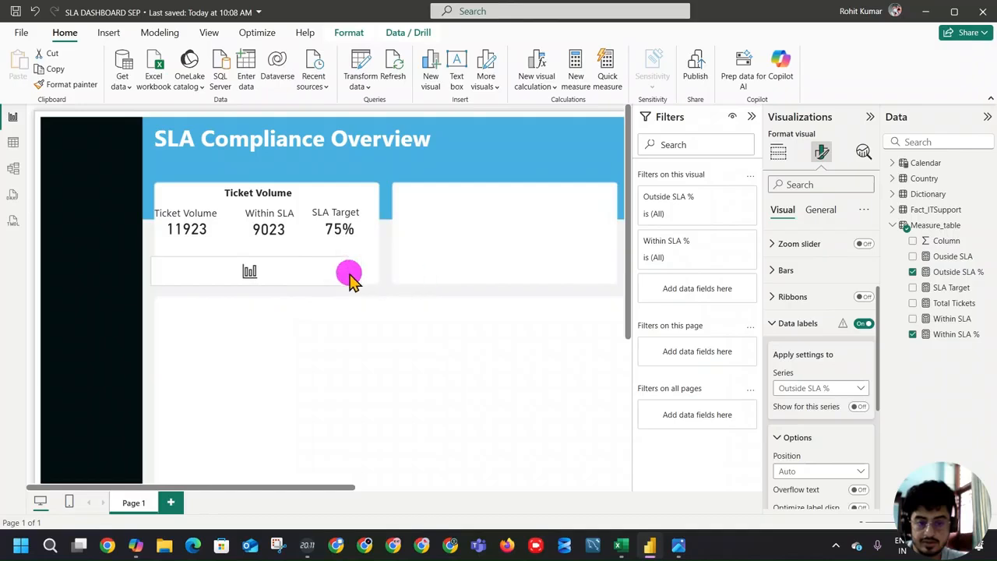
Step: Relocate the bar chart to the blank area below the Ticket Volume section and enlarge it
left_click_drag(260, 278, 323, 382)
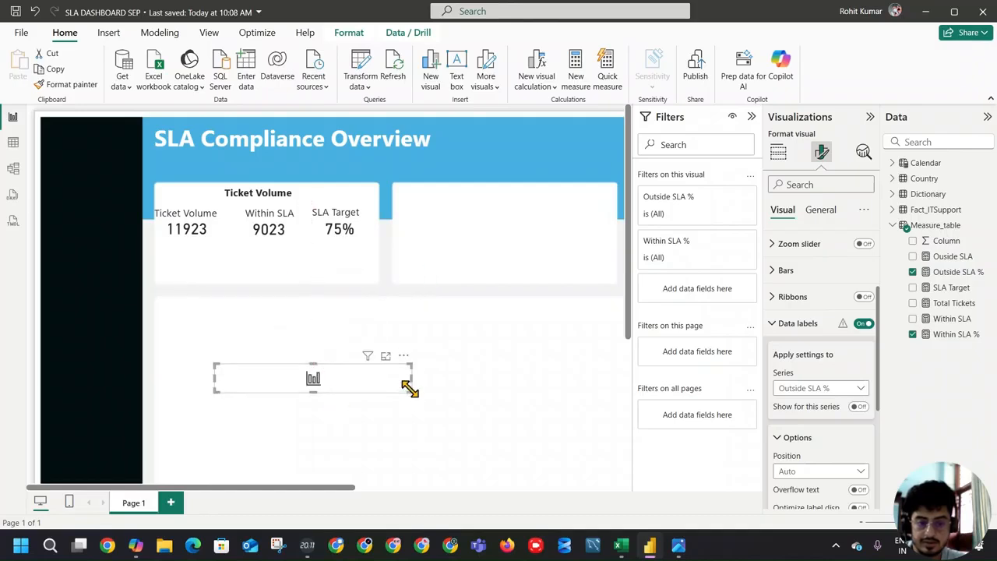
left_click_drag(410, 387, 577, 487)
scroll(452, 407, "down", 3)
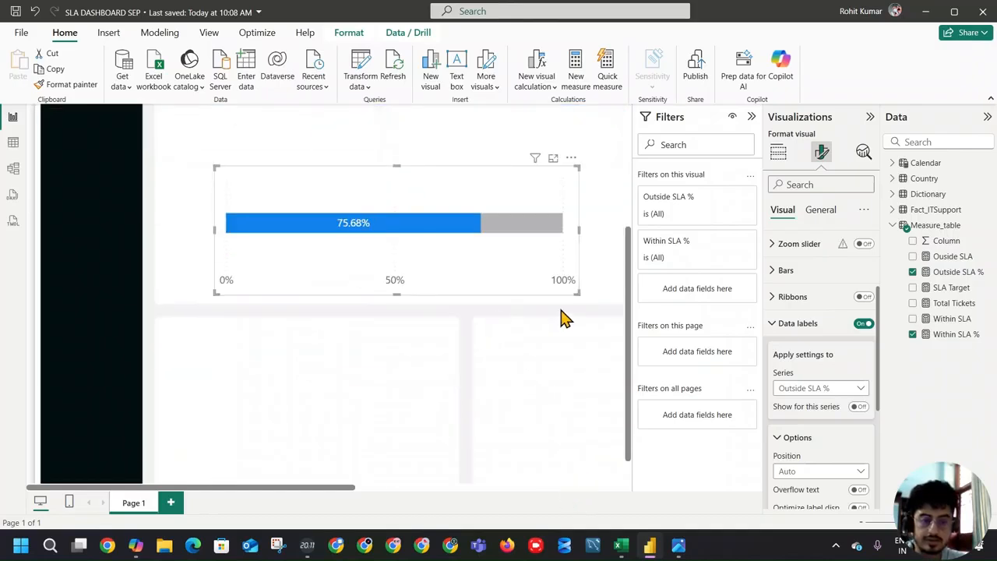
Step: Turn off the X-axis values of the bar chart and shrink the chart to a compact strip
scroll(810, 285, "up", 3)
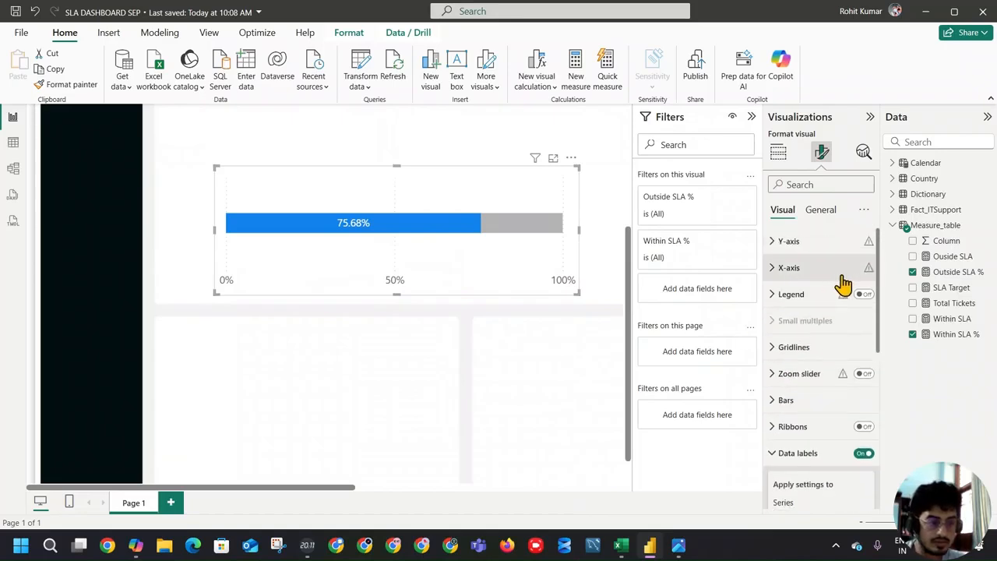
left_click(796, 242)
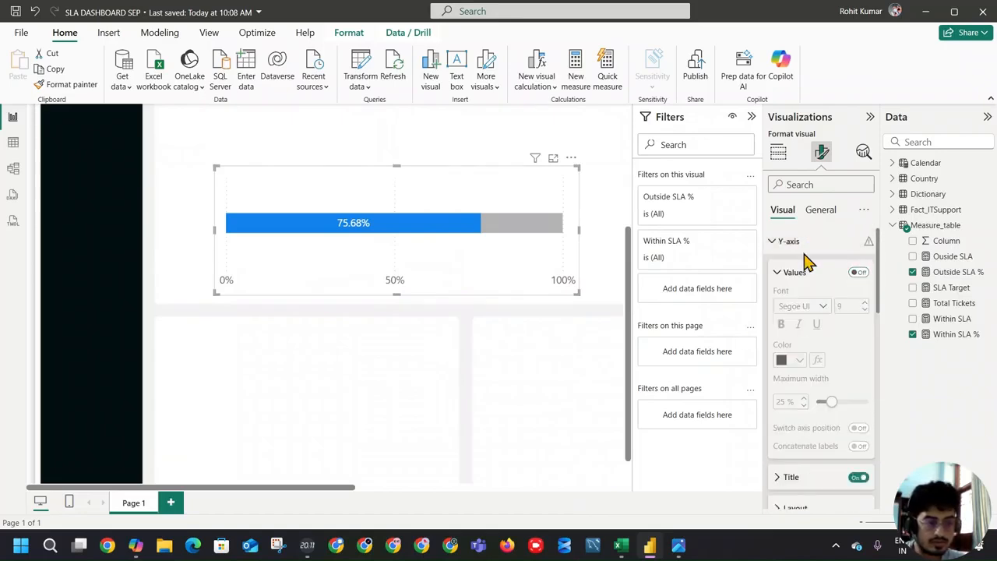
left_click(779, 243)
left_click(773, 269)
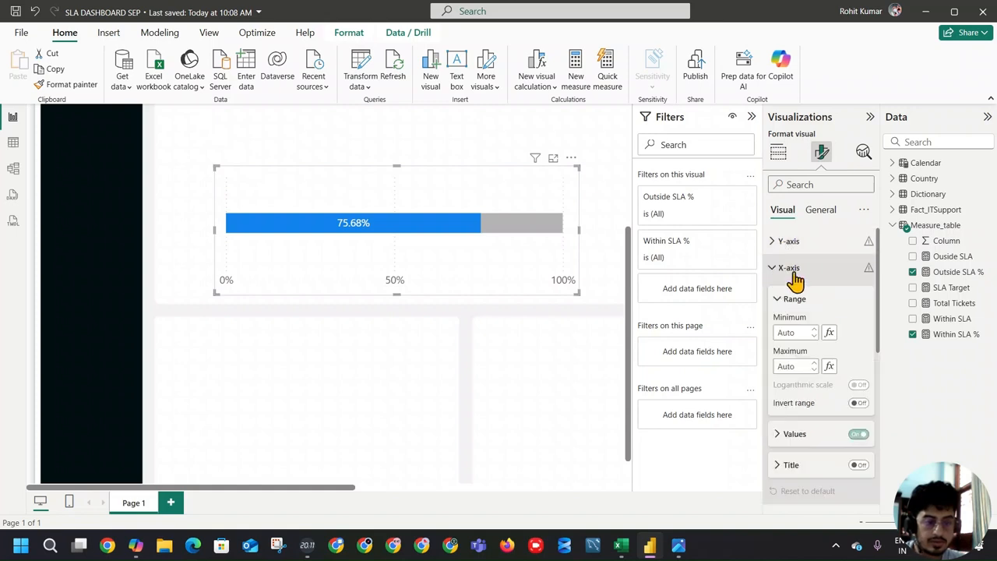
left_click(860, 434)
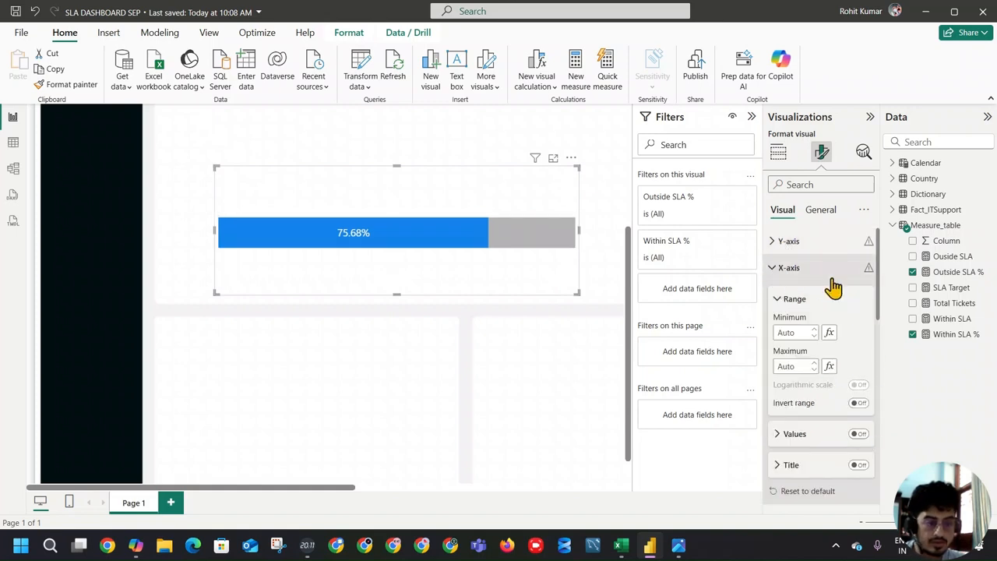
left_click(790, 271)
left_click(857, 299)
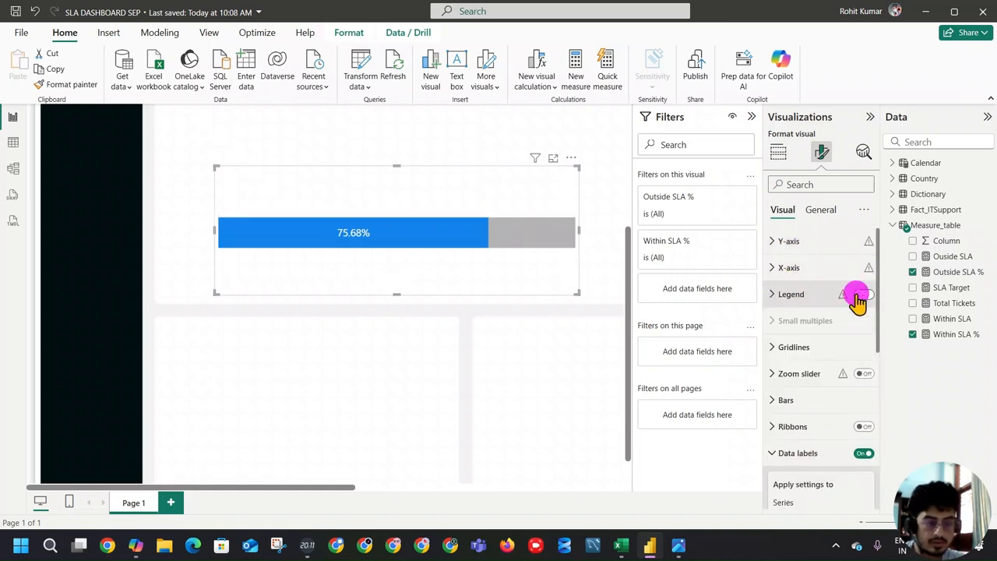
left_click(857, 299)
left_click_drag(395, 292, 399, 227)
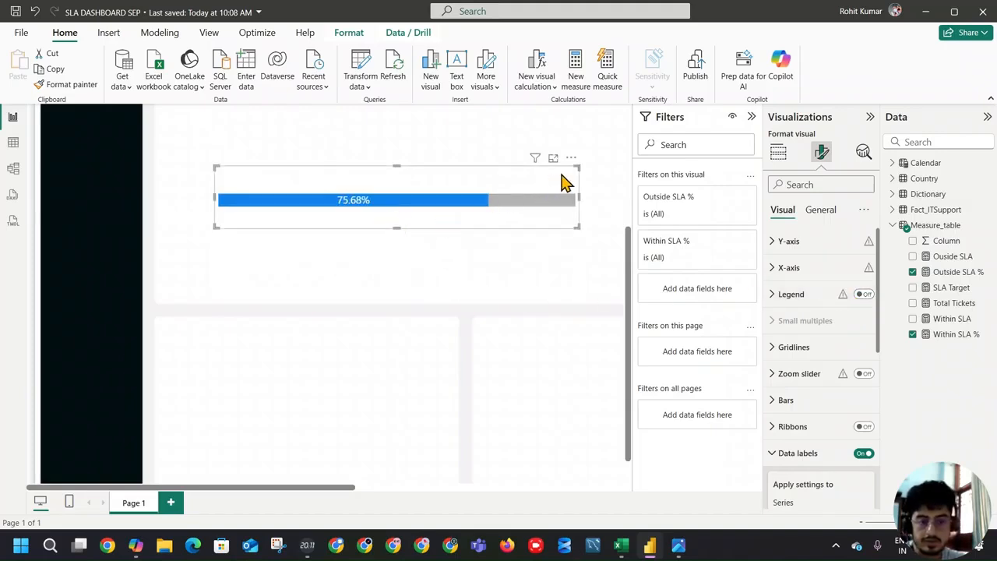
left_click_drag(578, 167, 403, 164)
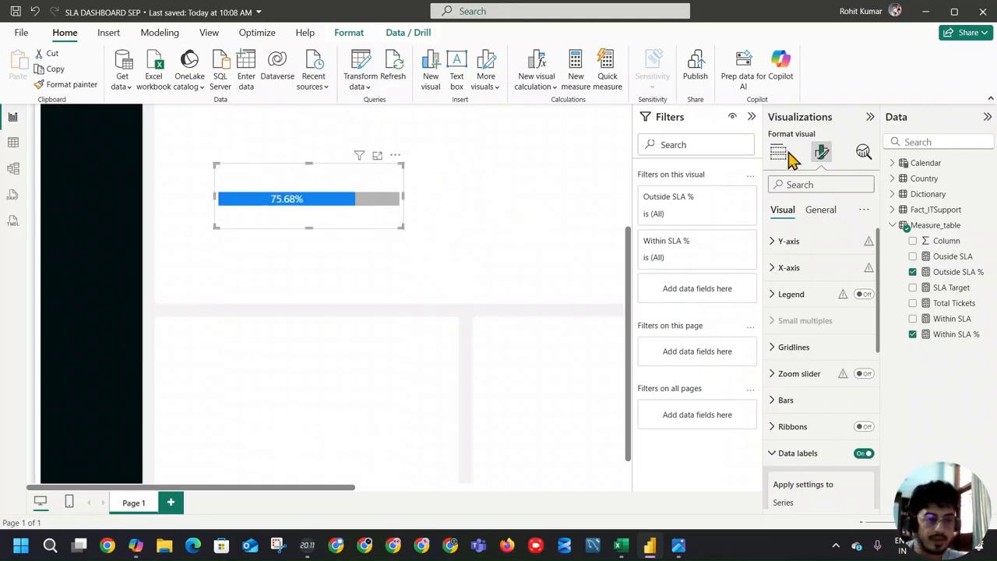
Step: Try the clustered and stacked bar chart types at a reduced height and return to the 100% stacked bar chart
left_click(779, 153)
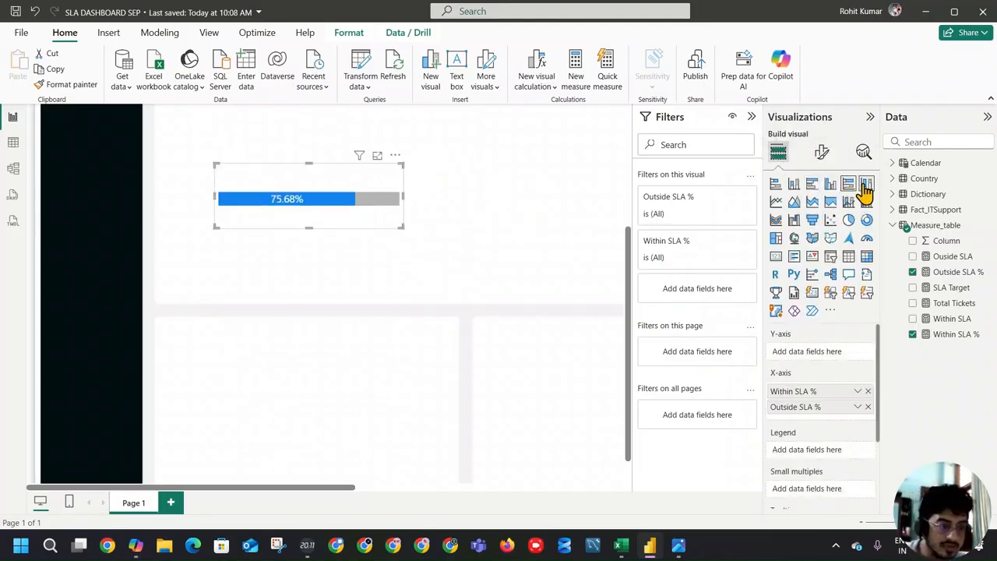
left_click(814, 185)
left_click(849, 187)
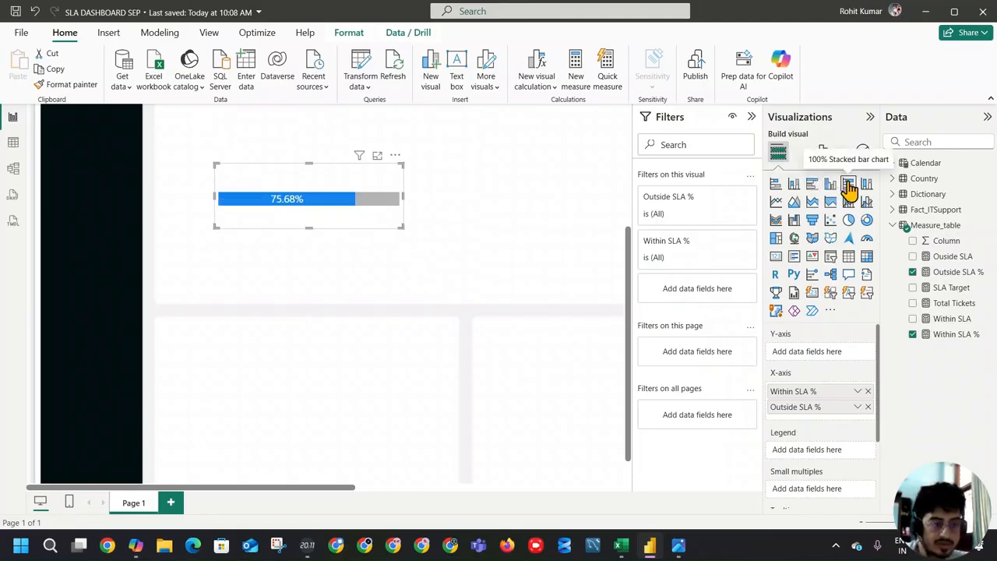
left_click(777, 184)
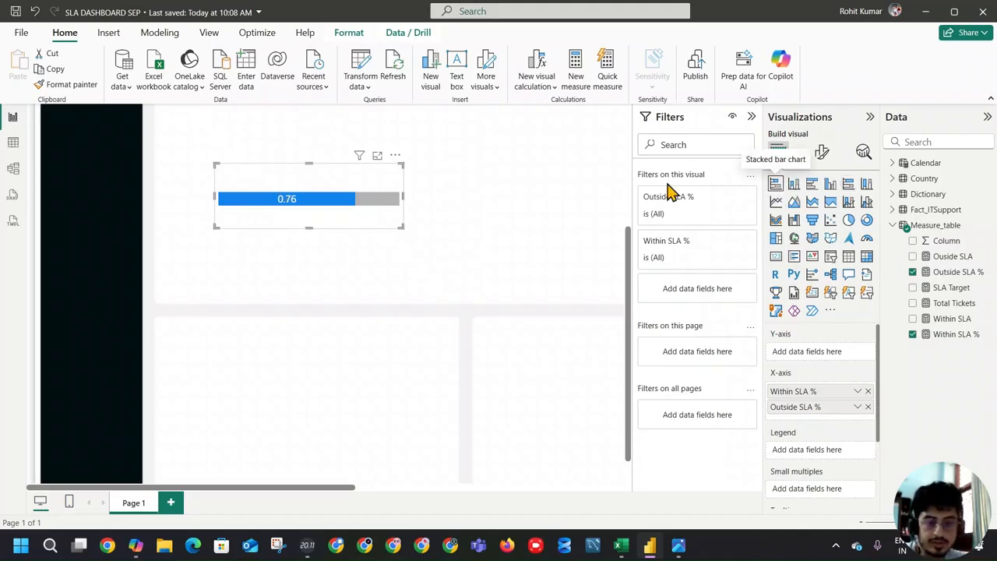
left_click_drag(309, 228, 309, 209)
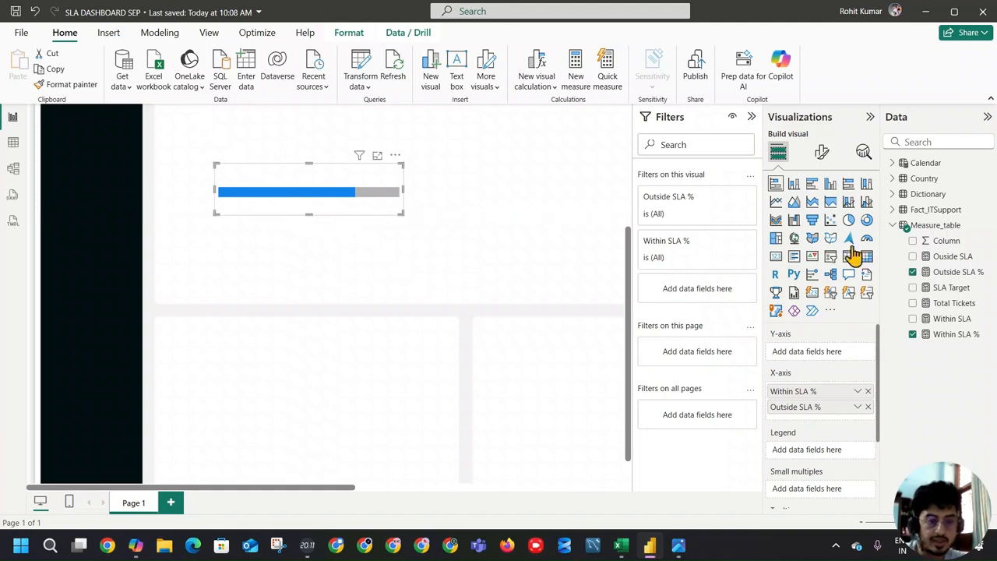
left_click(847, 186)
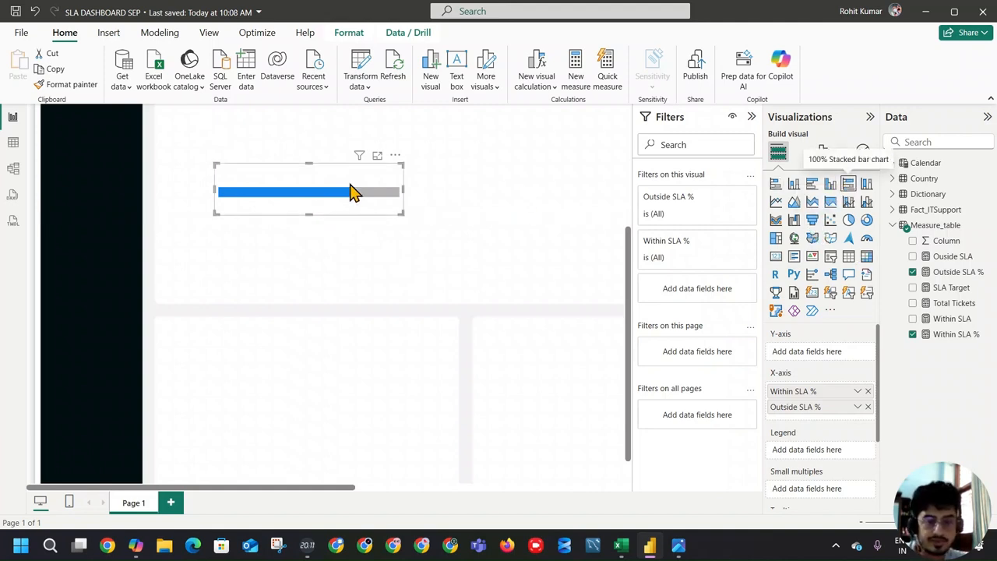
Step: Make the bar chart slightly taller and place it below the Ticket Volume cards
left_click_drag(310, 213, 320, 226)
scroll(325, 257, "up", 3)
left_click_drag(307, 358, 267, 251)
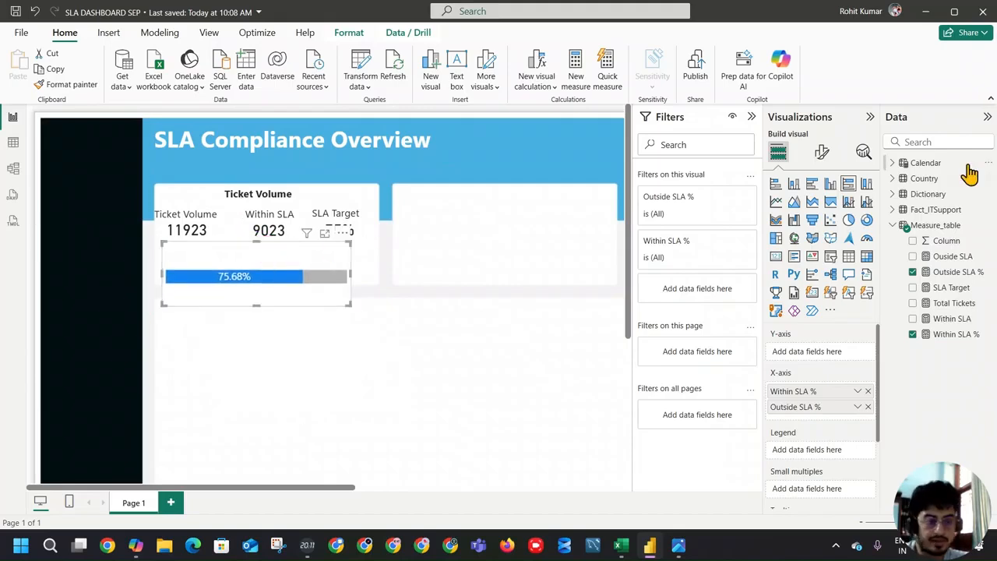
Step: Turn off the bar chart's background, keep its visual border off and reduce its height slightly
left_click(823, 153)
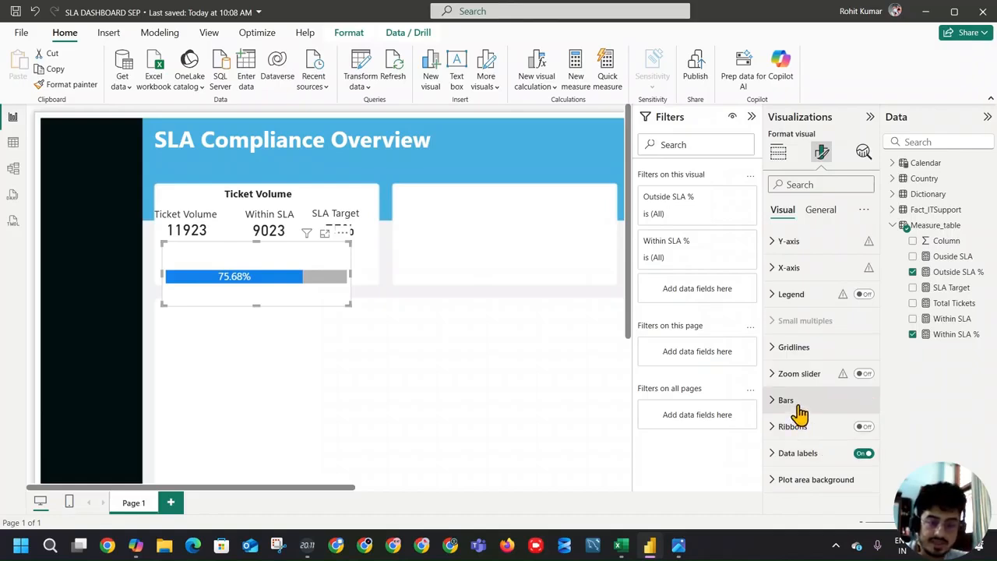
left_click(820, 210)
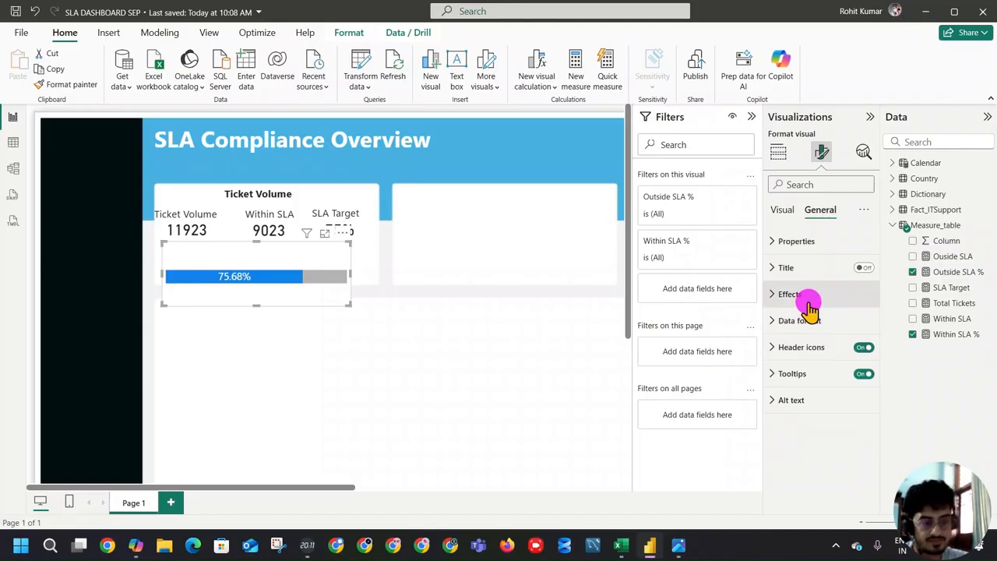
left_click(835, 301)
left_click(859, 325)
left_click(257, 302)
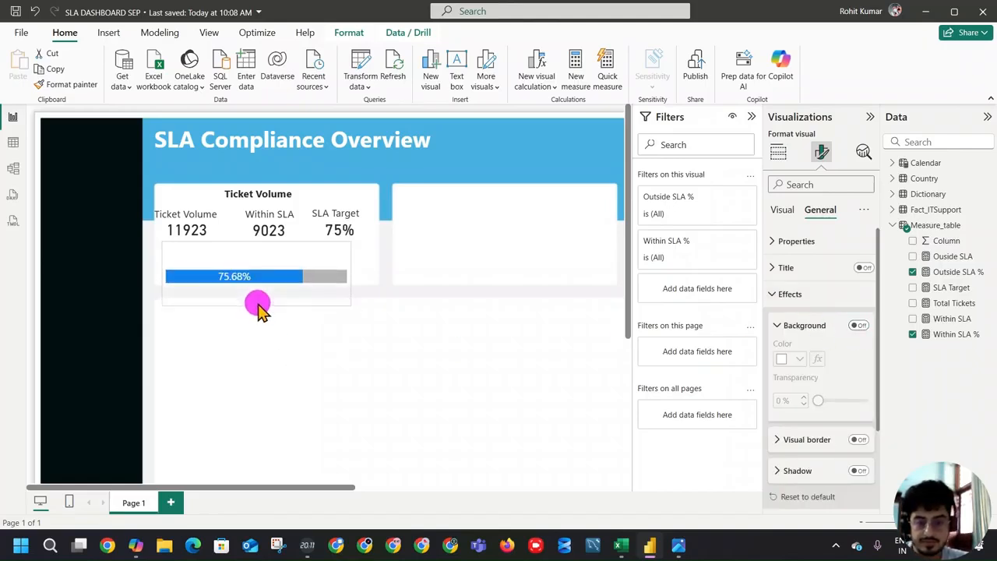
left_click(256, 303)
double_click(858, 440)
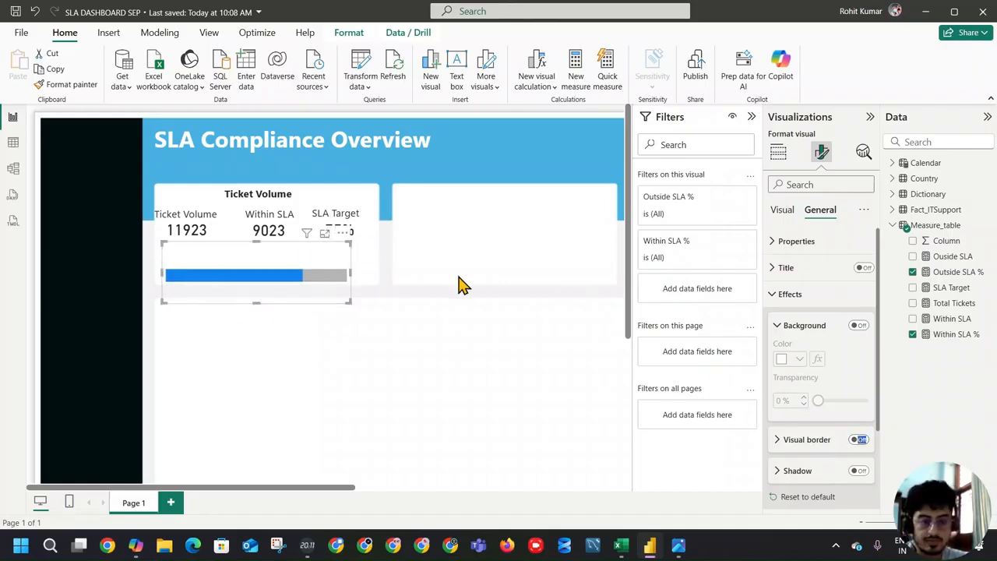
Step: Move the bar chart up under the Ticket Volume cards, make it slightly taller and widen it to the section's width
left_click(316, 360)
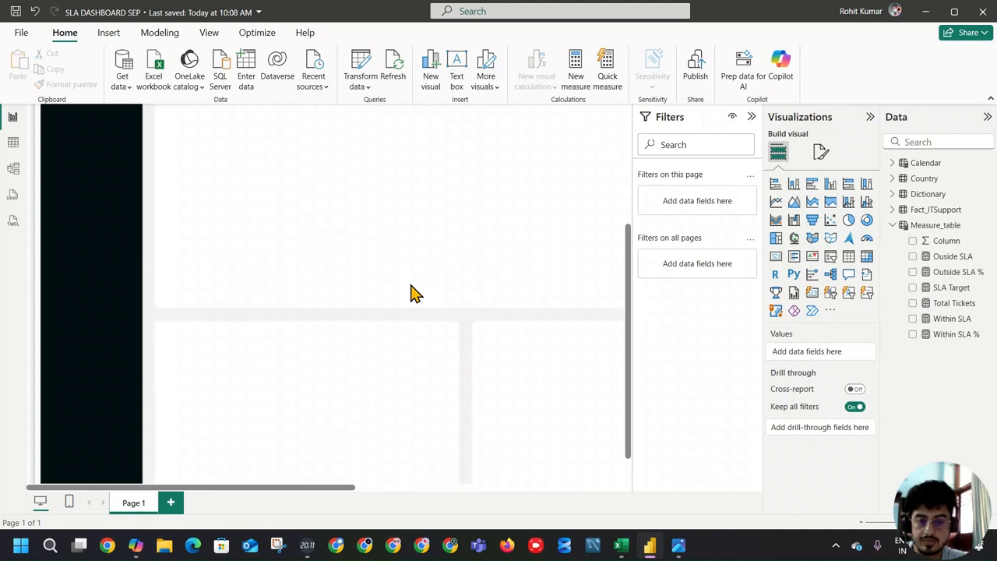
left_click(257, 257)
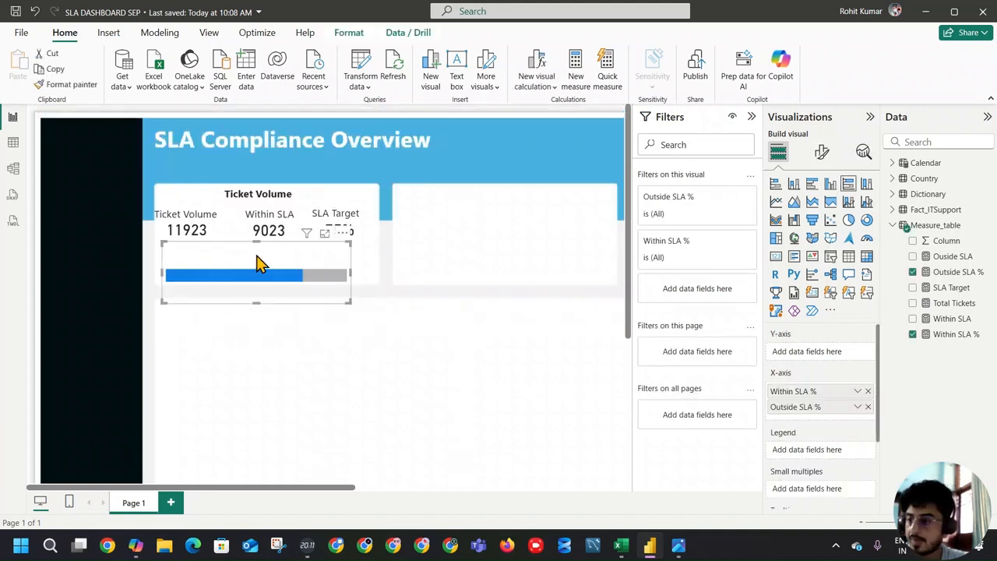
left_click_drag(257, 256, 261, 237)
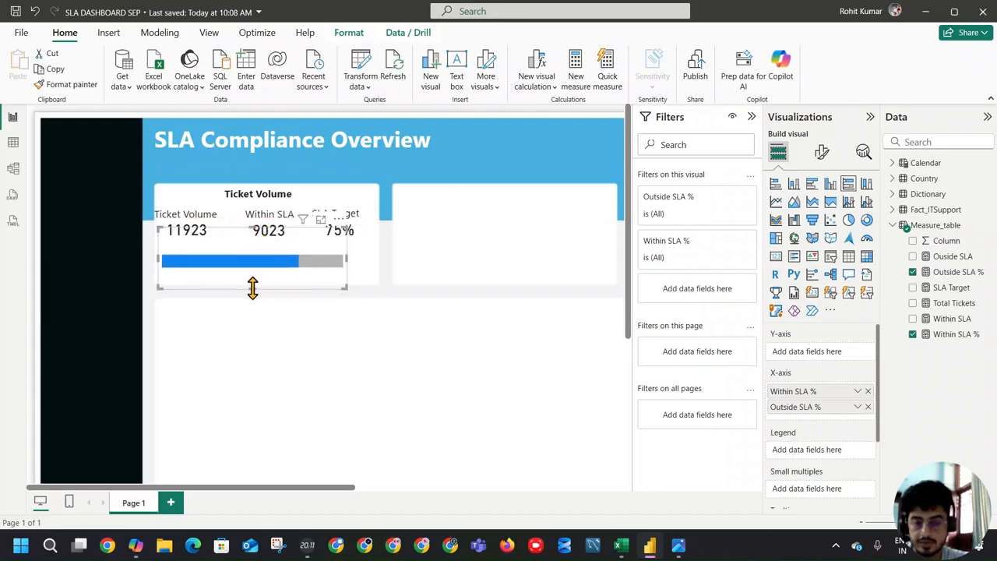
left_click_drag(251, 290, 253, 293)
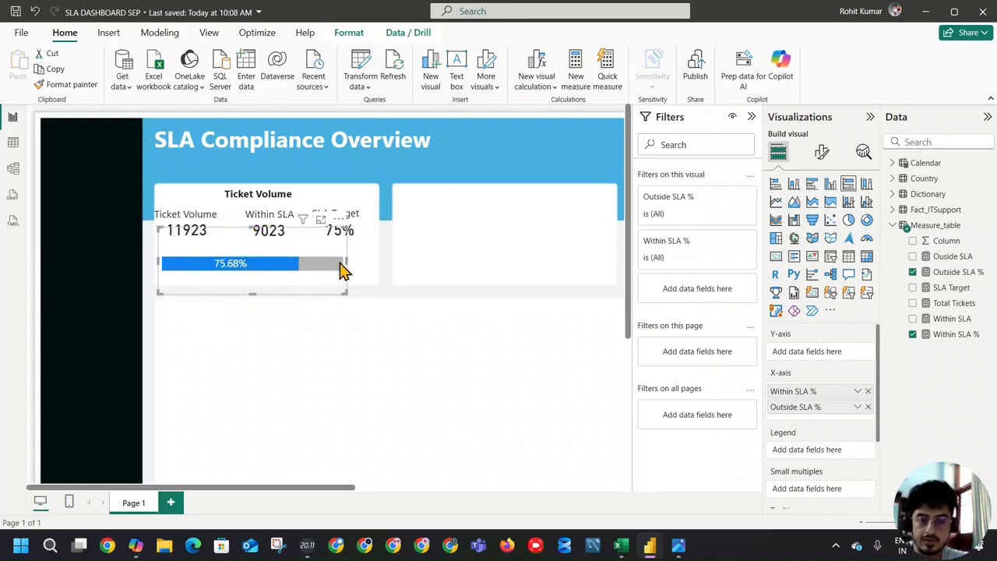
left_click_drag(347, 260, 377, 265)
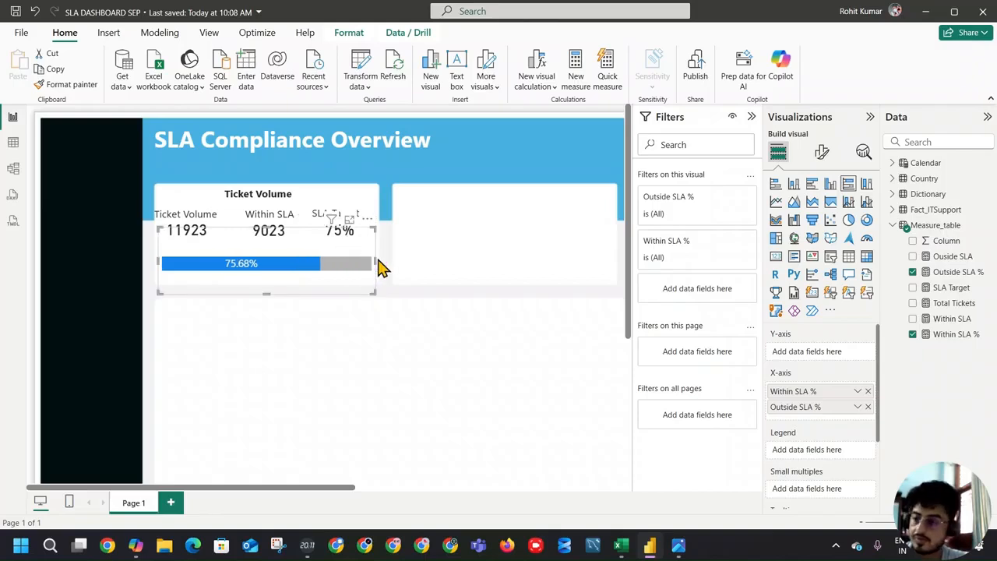
left_click(320, 338)
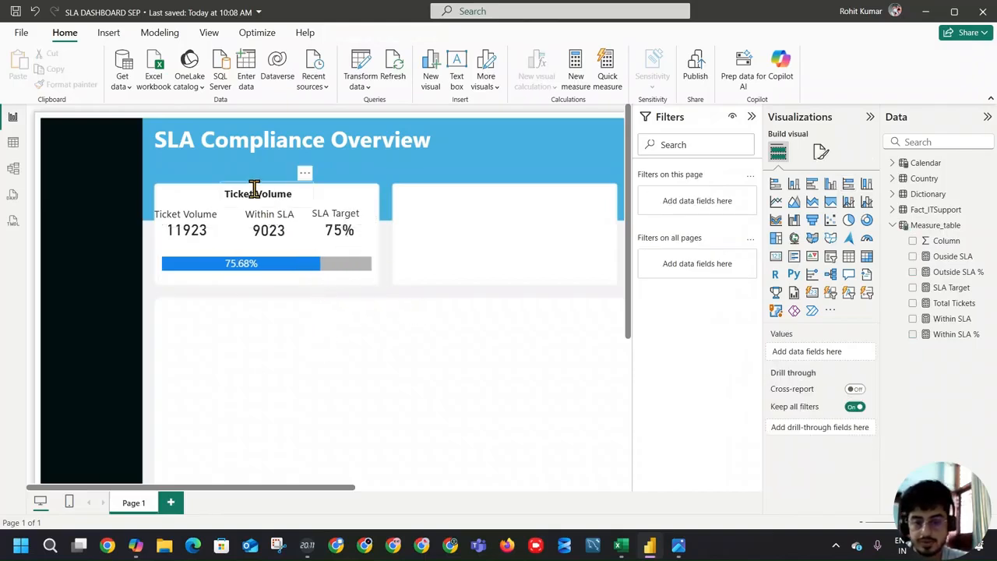
Step: Duplicate the Ticket Volume card's label text box and place the copy just above the SLA percentage bar
left_click(207, 216)
left_click(215, 194)
left_click(196, 211)
key("ctrl+c")
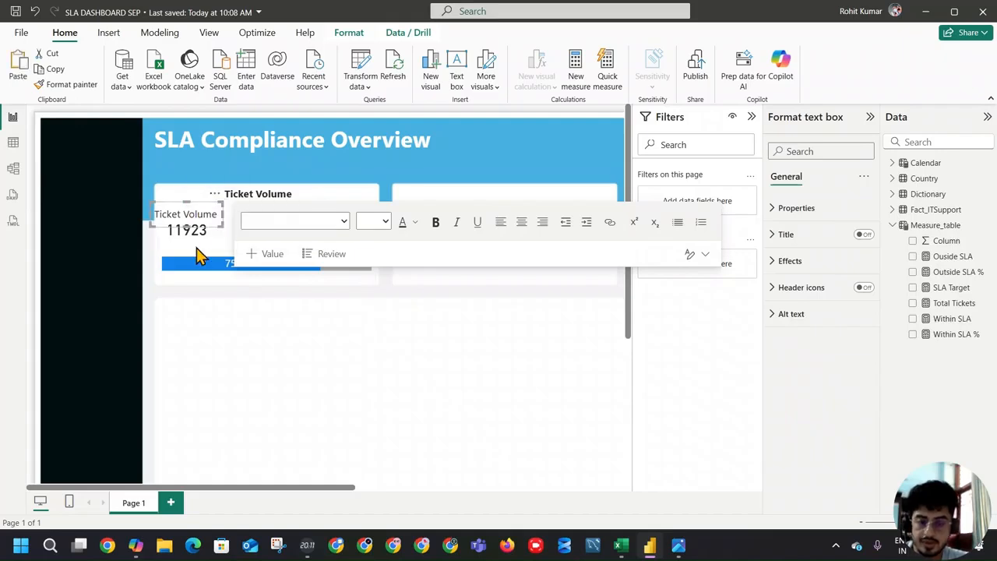
left_click(196, 248)
key("ctrl+v")
left_click_drag(223, 210, 215, 236)
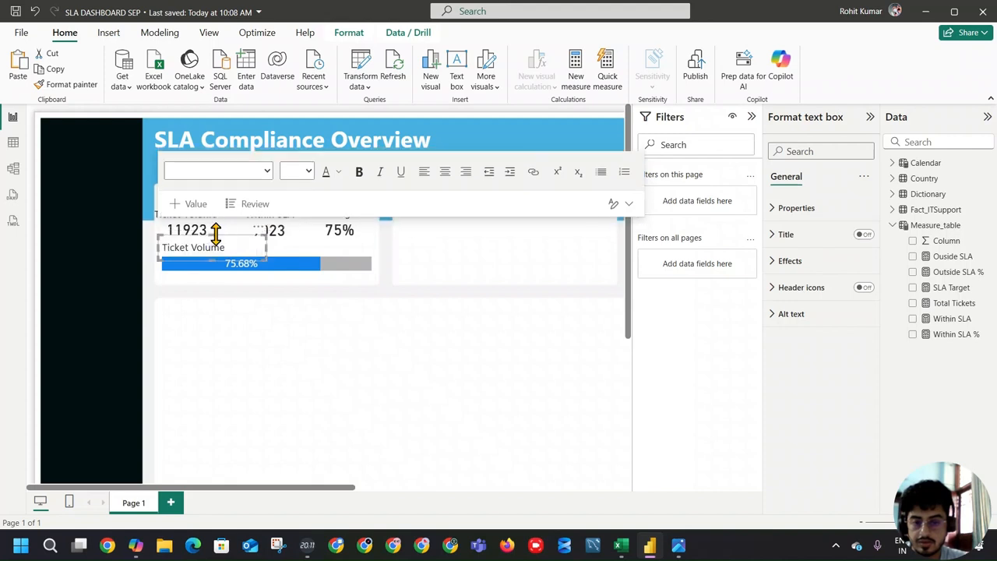
Step: Replace the copied label's text with "SLA Performance"
triple_click(201, 250)
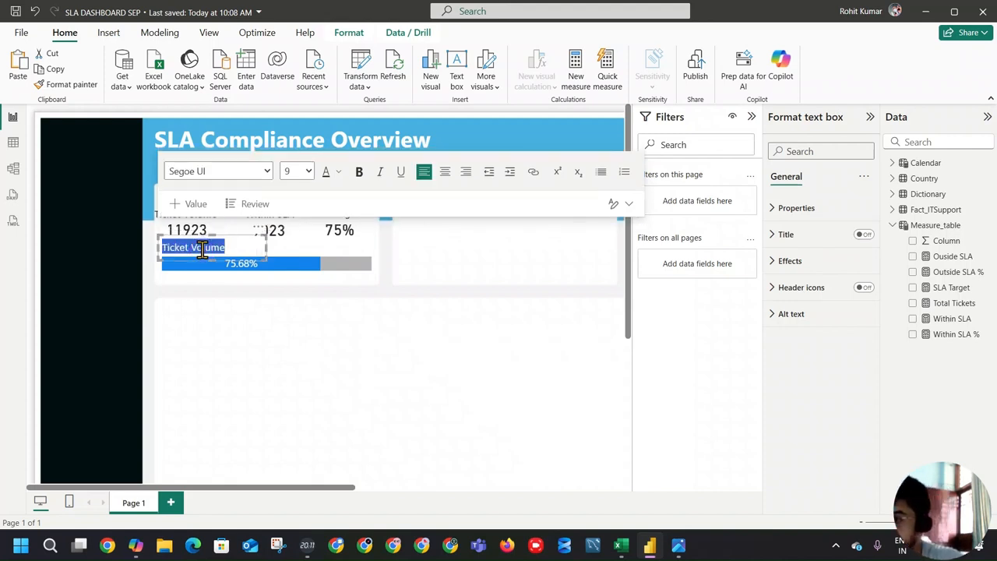
type("SLA Per")
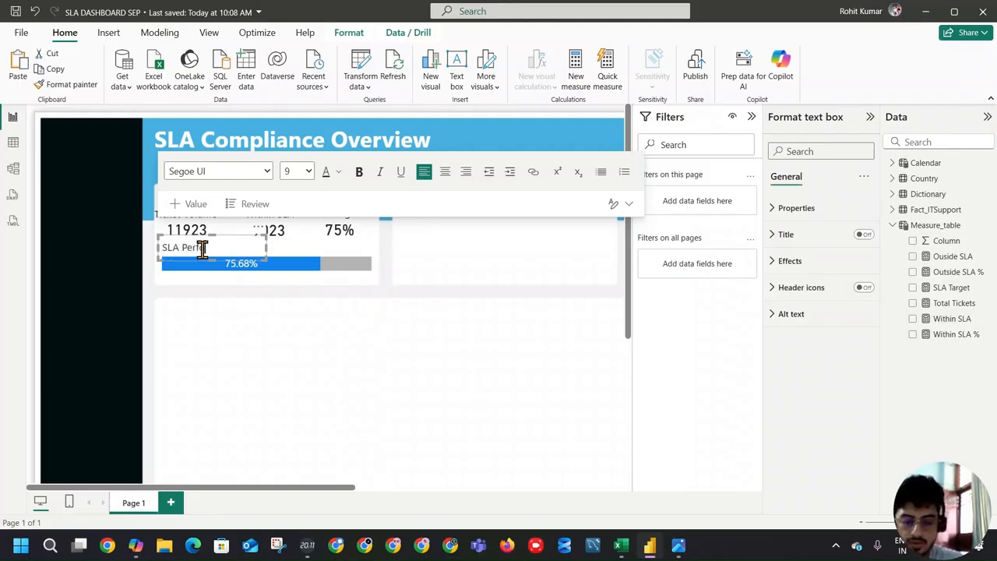
type("formance")
left_click(223, 338)
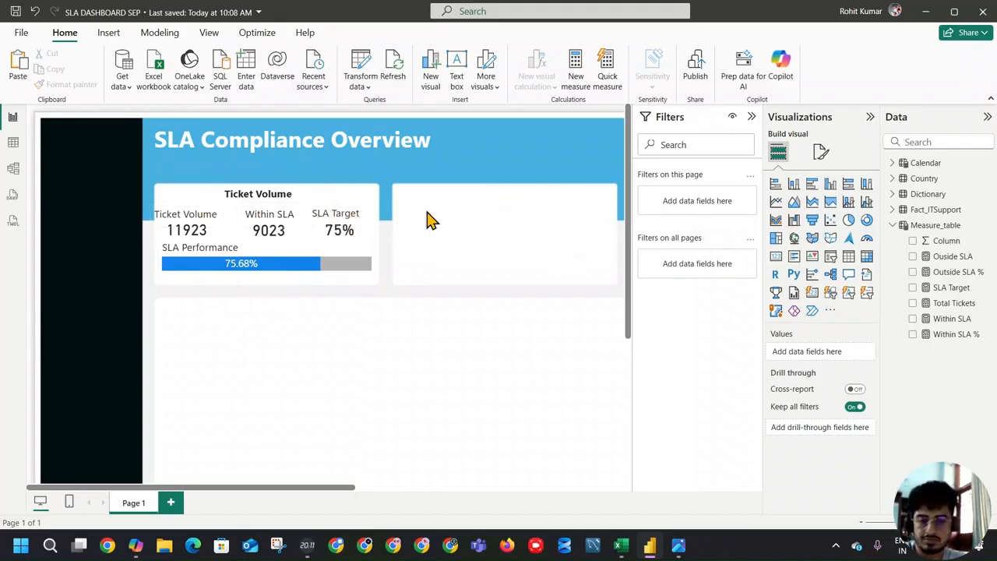
Step: Compare the Ticket Volume section with the ticket cards in the reference dashboard screenshot in the image viewer, then return to Power BI
scroll(291, 296, "down", 2)
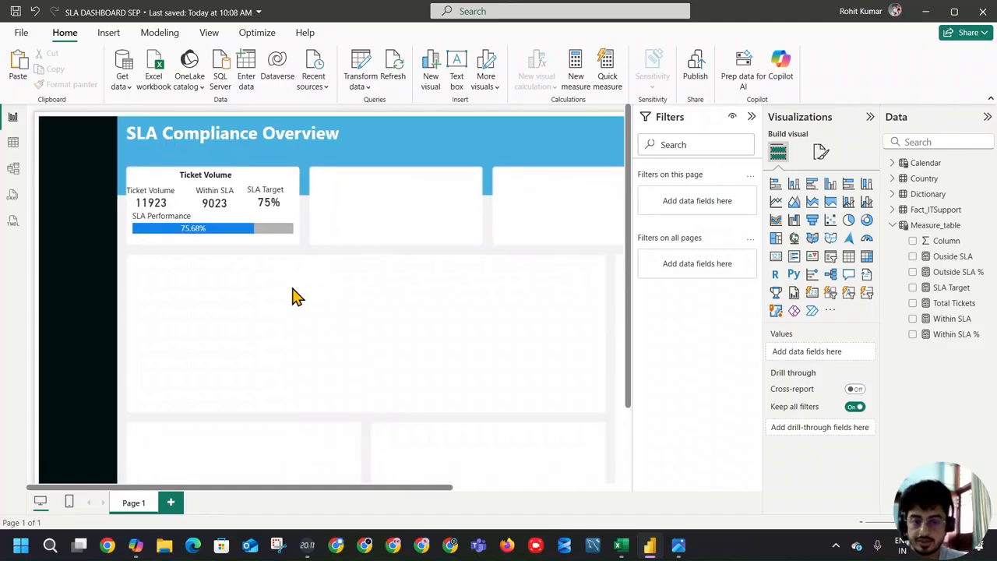
left_click(209, 224)
left_click_drag(173, 225, 183, 230)
left_click(202, 246)
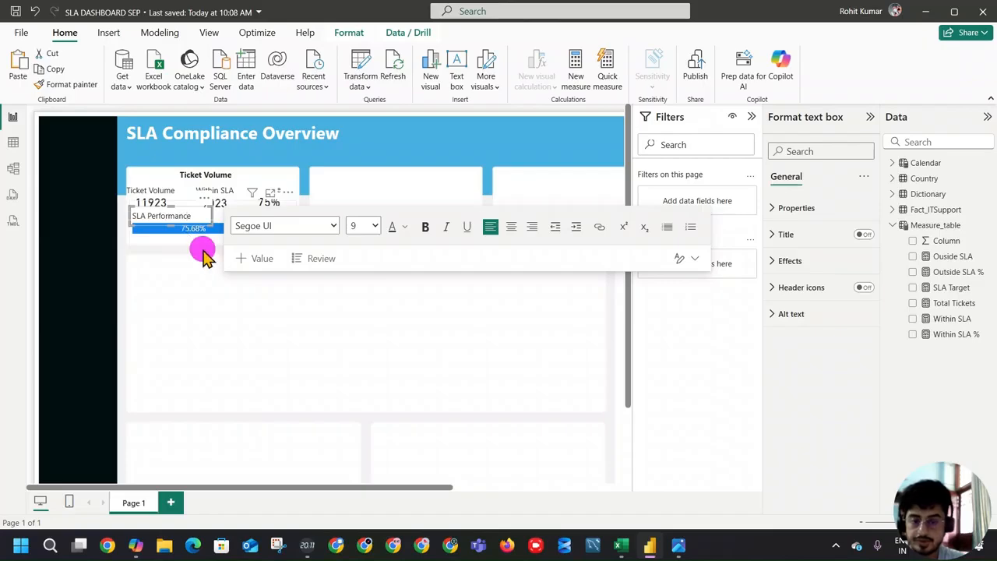
left_click(304, 294)
left_click(679, 545)
scroll(159, 178, "up", 2)
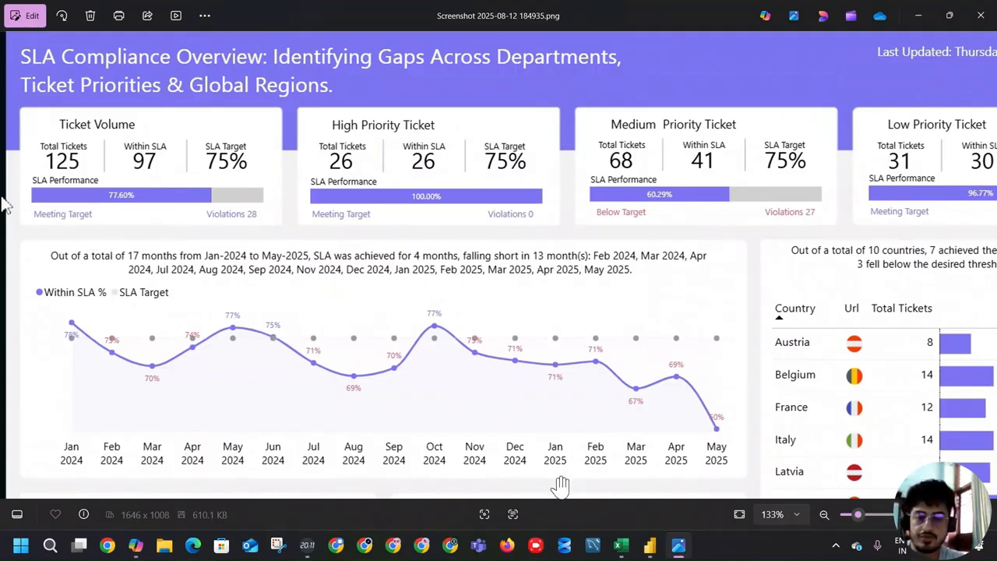
left_click(678, 545)
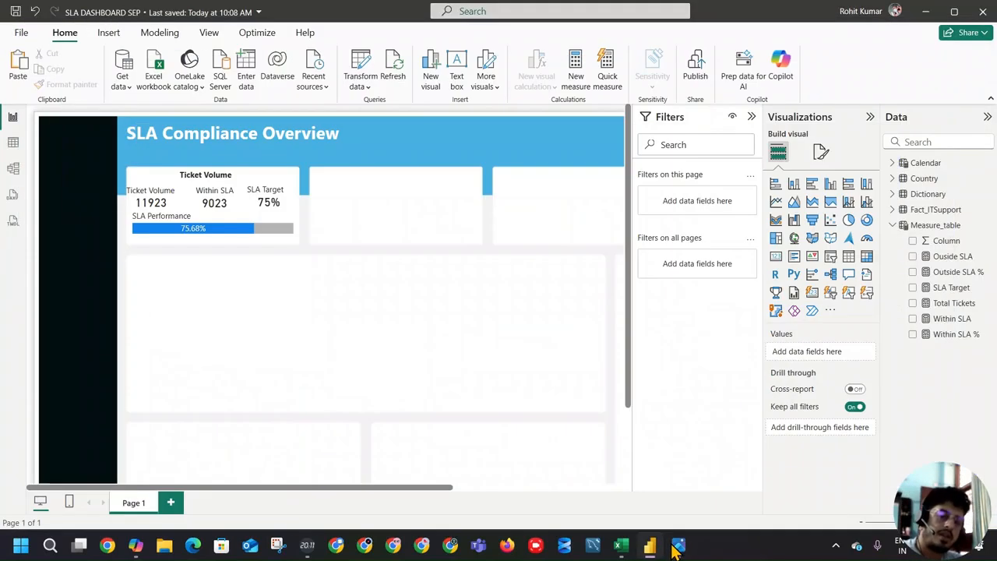
left_click(677, 546)
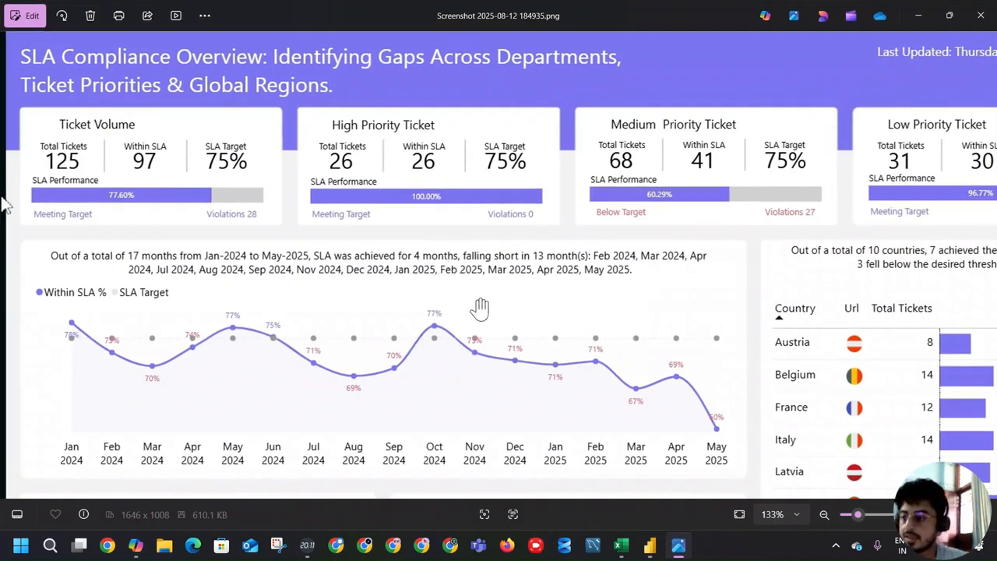
key("alt+Tab")
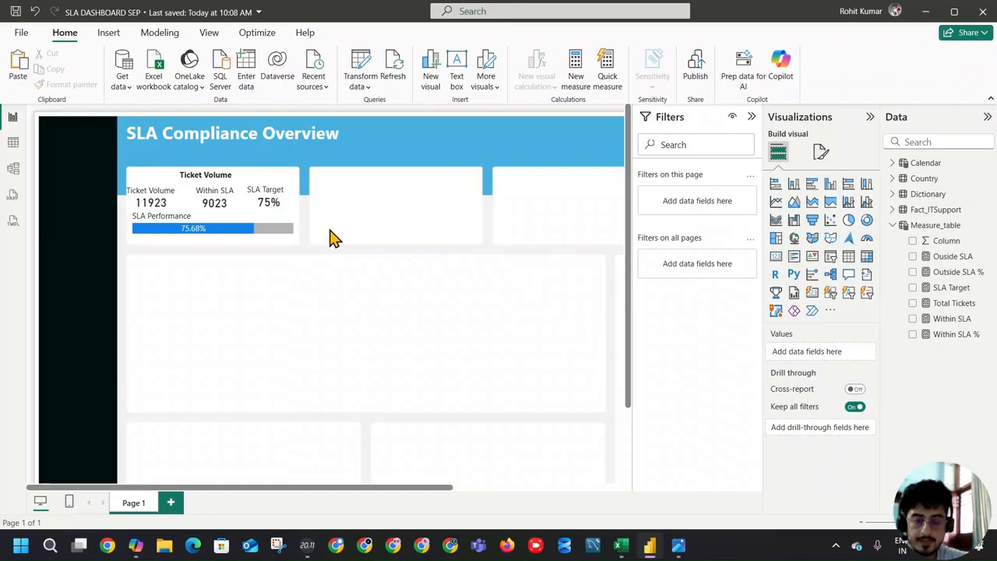
Step: Examine the SLA percentage bar chart's formatting options for the bars, their border and the X-axis
left_click(249, 246)
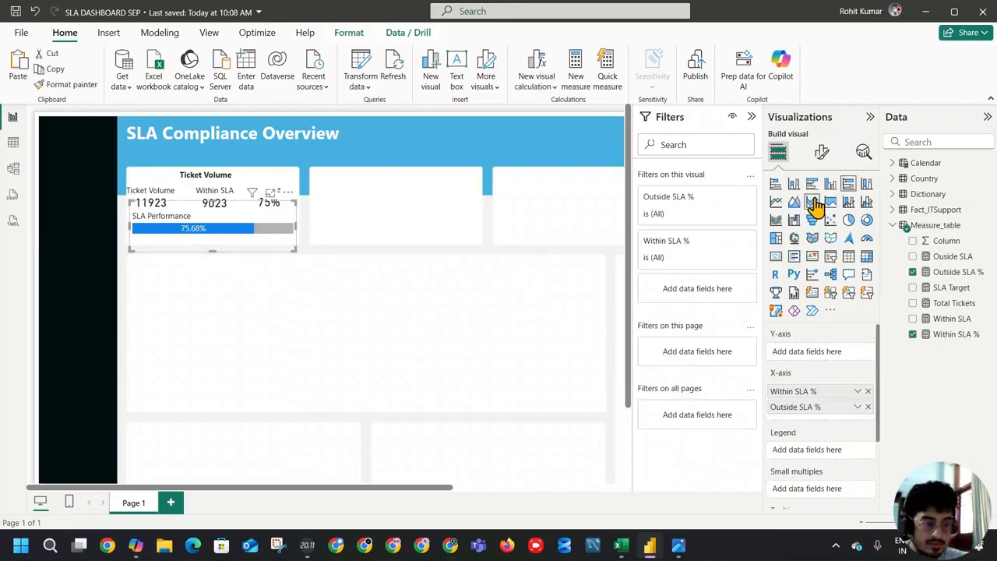
left_click(821, 152)
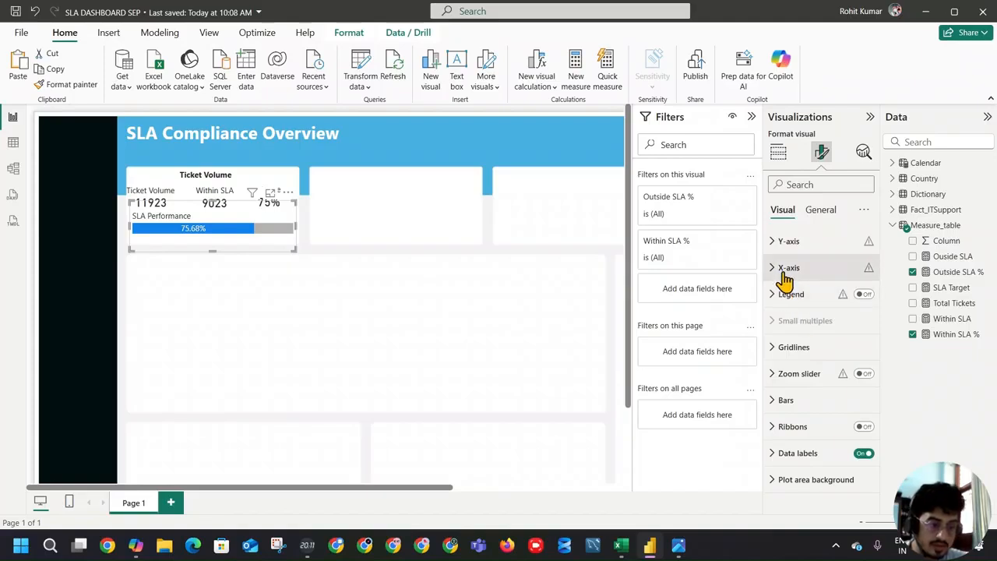
left_click(785, 398)
scroll(808, 354, "down", 1)
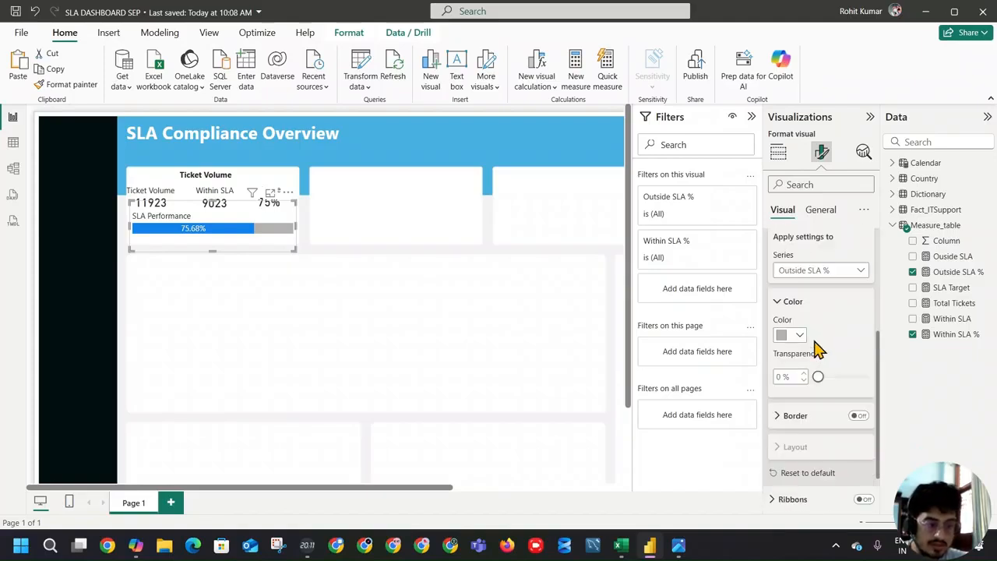
left_click(794, 417)
left_click(793, 417)
scroll(802, 389, "down", 1)
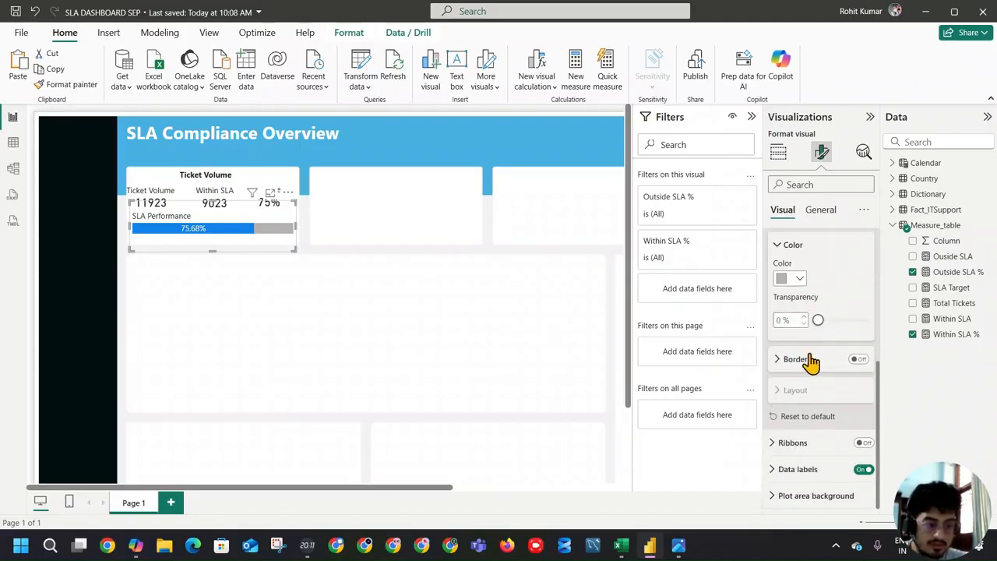
scroll(812, 360, "up", 4)
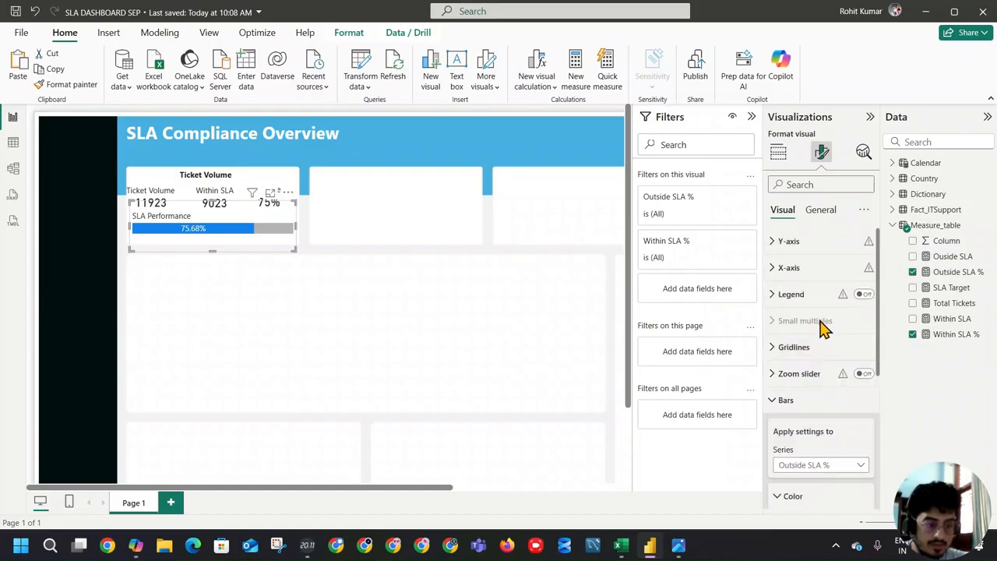
left_click(777, 268)
scroll(813, 352, "down", 2)
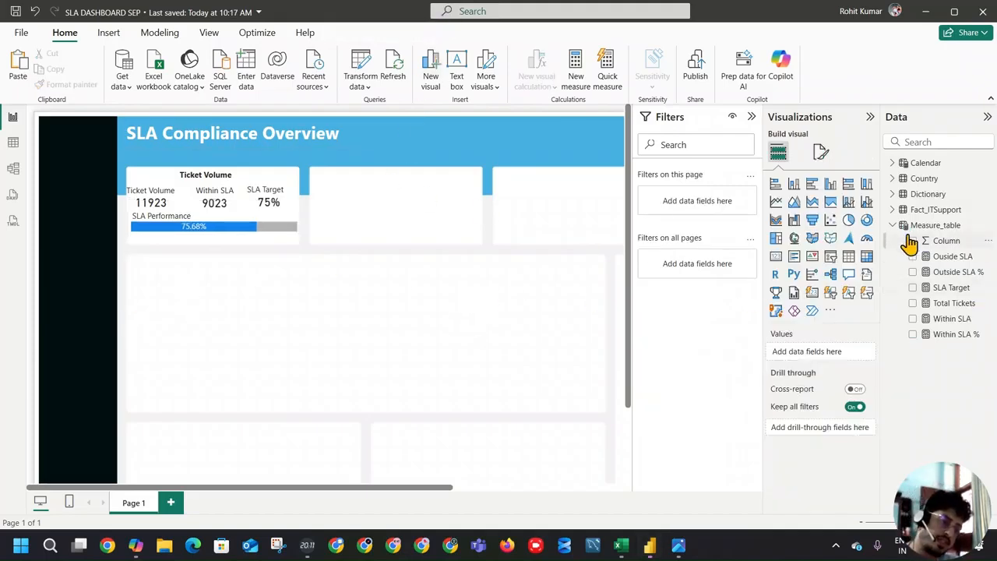
Step: Create a new empty calculated table named "Variable Table" to hold measures
left_click(896, 226)
left_click(921, 231)
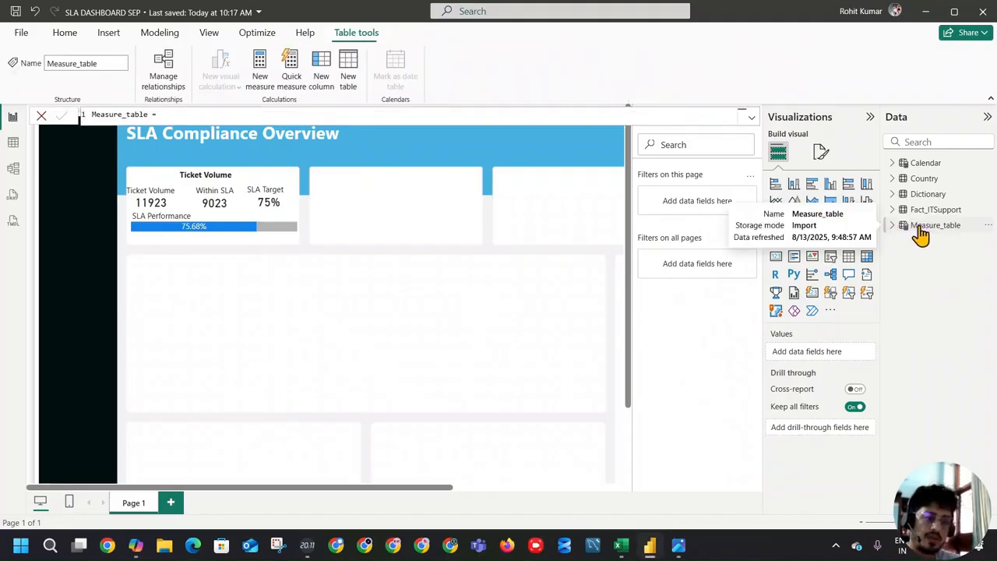
left_click(896, 226)
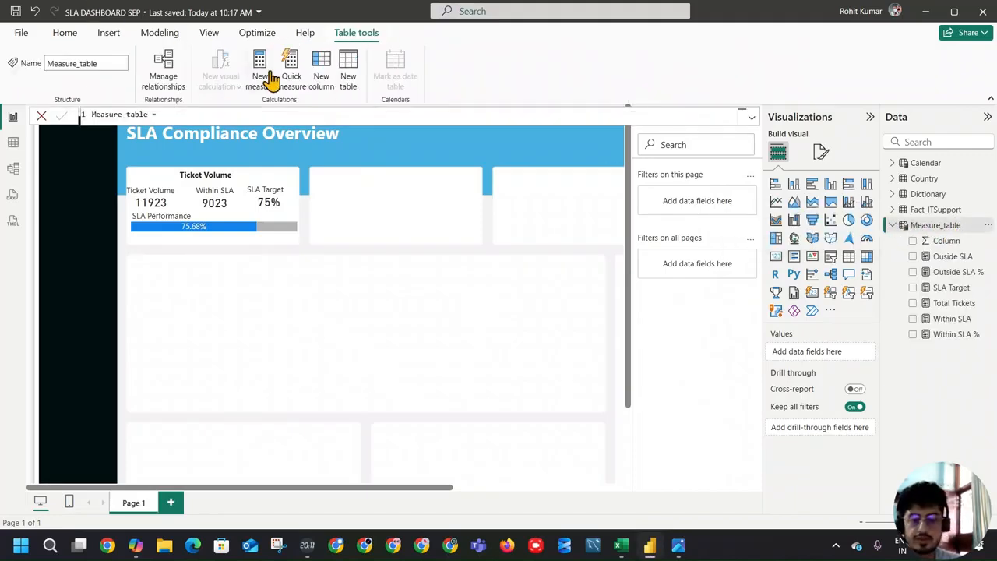
left_click(348, 70)
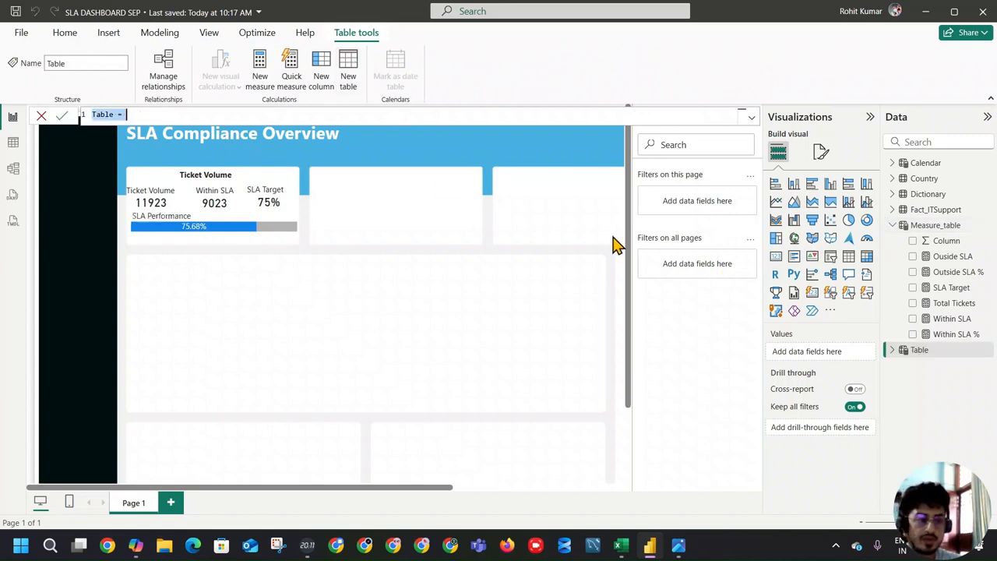
type("V")
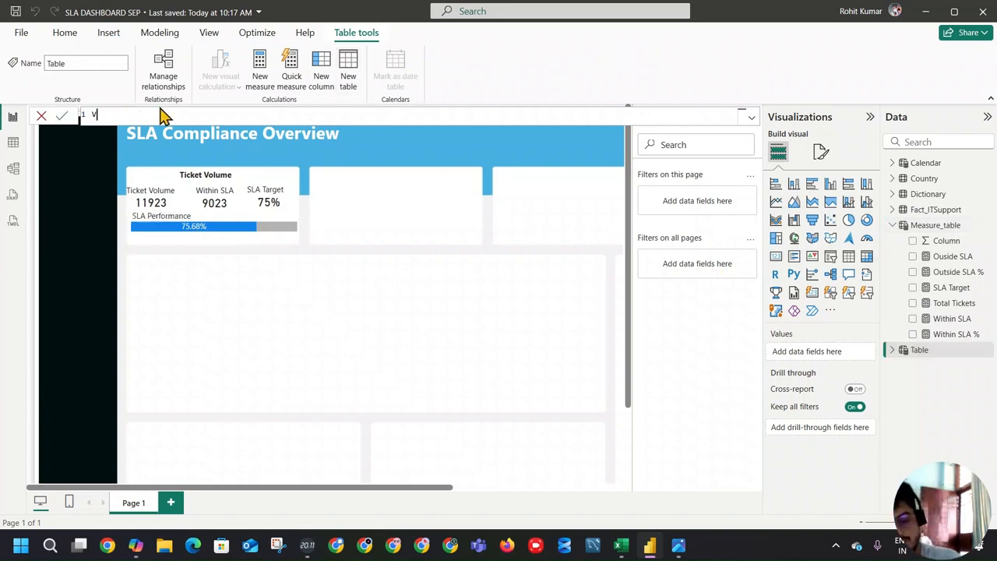
type("ariable Table =")
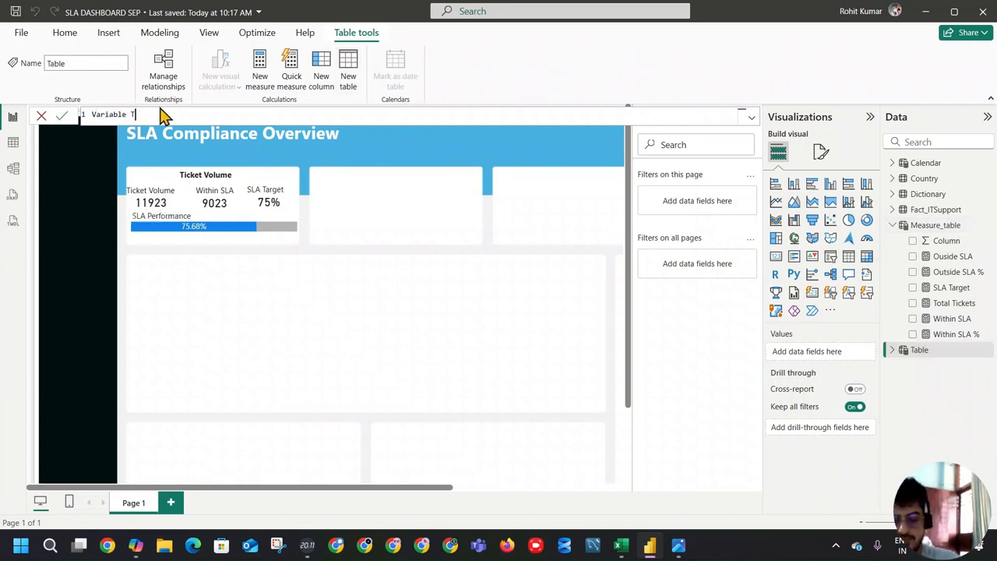
left_click(61, 114)
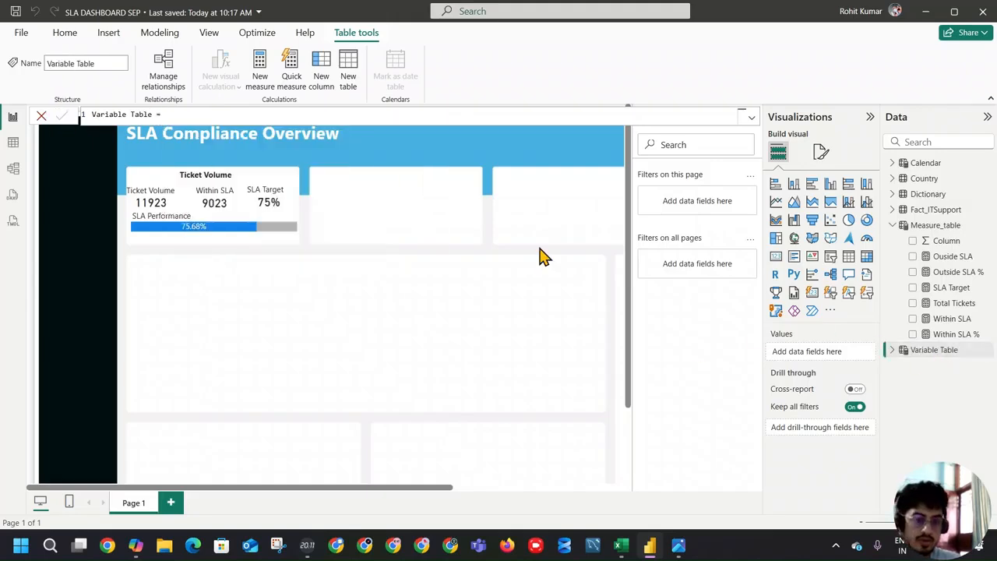
Step: Start a new measure named "Viloation" in Variable Table
left_click(260, 70)
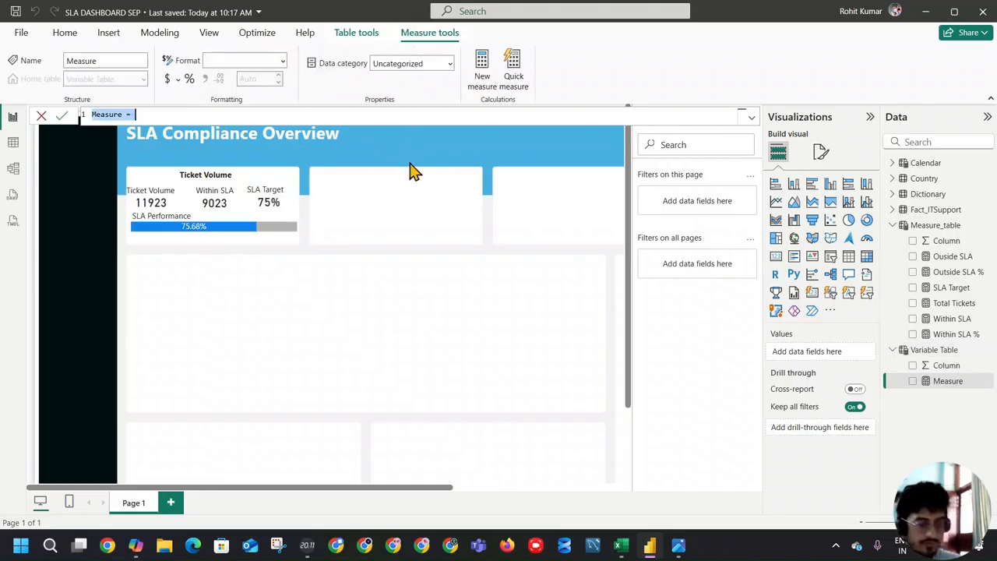
type("V")
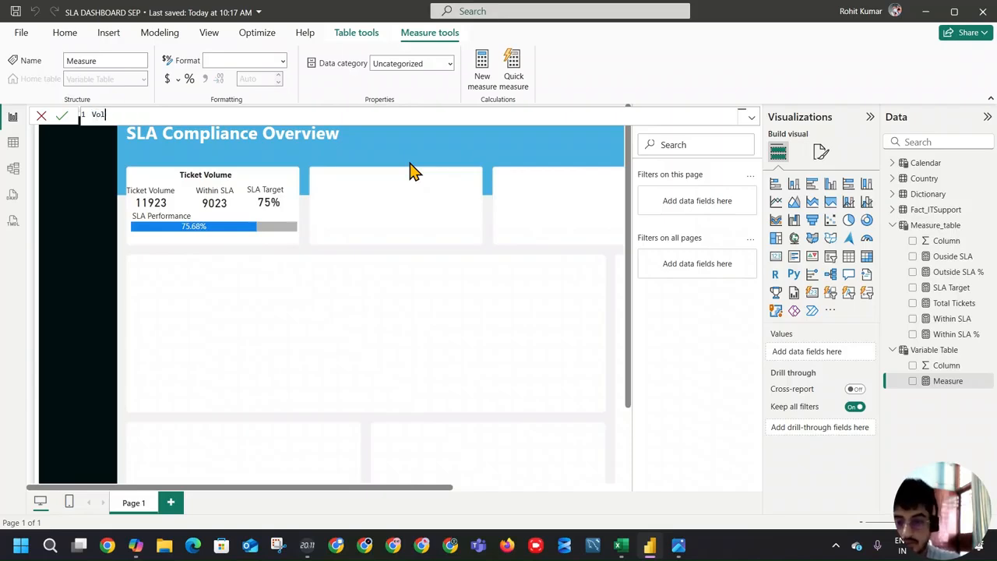
type("iloa")
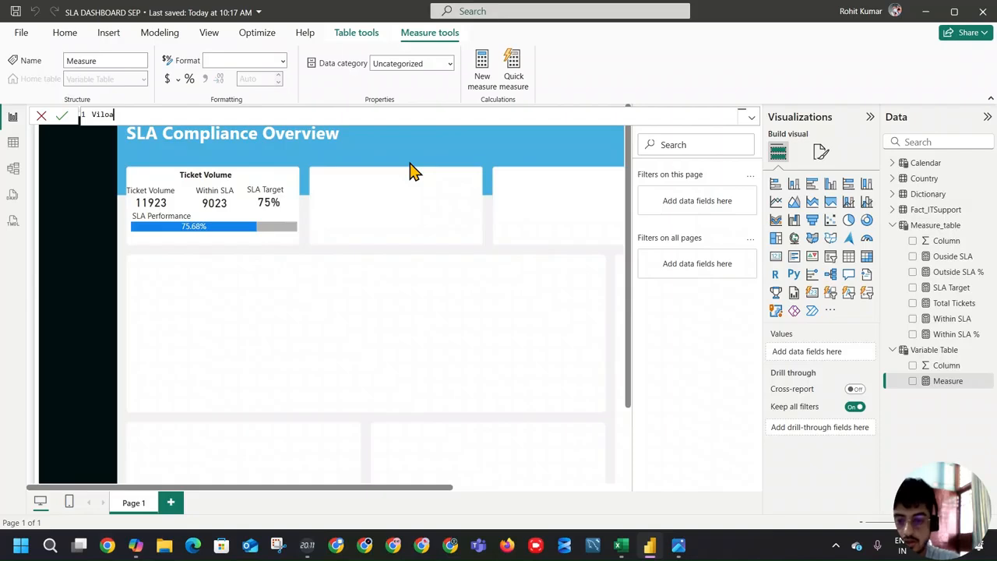
type("oation ")
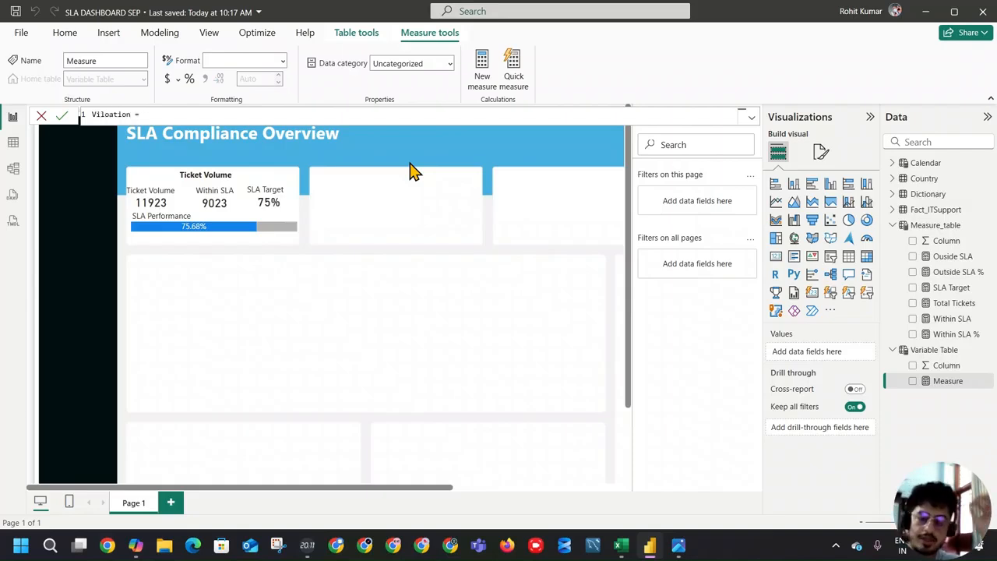
type("= ")
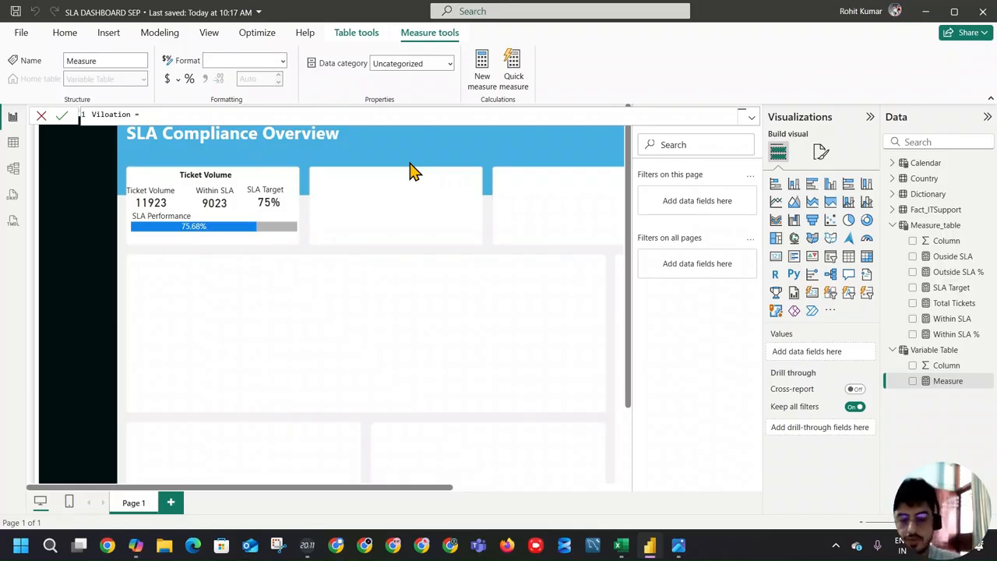
type("var")
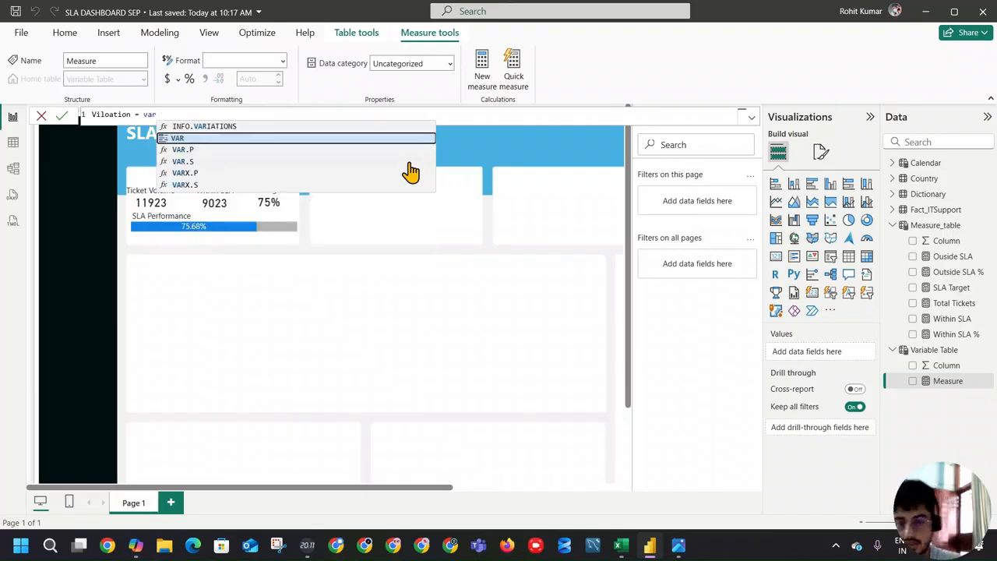
Step: Declare the variable Outside_SLA in the measure formula and assign it the [Ouside SLA] measure
left_click(369, 138)
type("c")
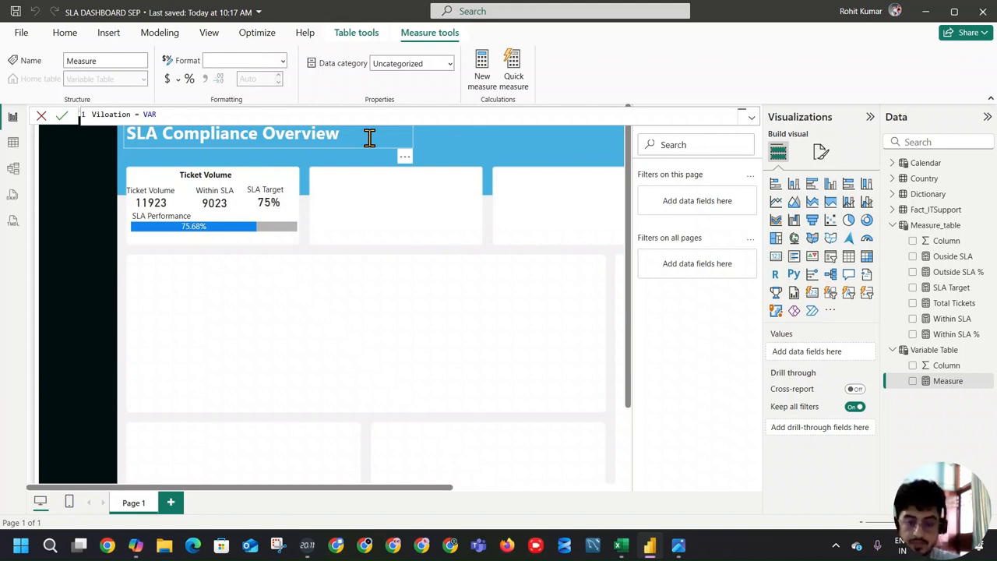
type("utside_SLA =")
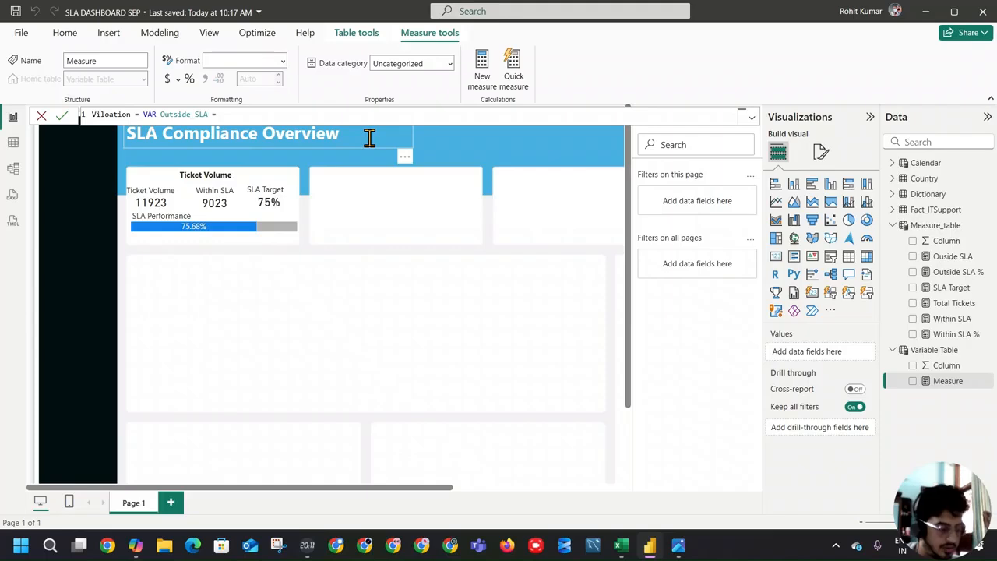
type(" [ou")
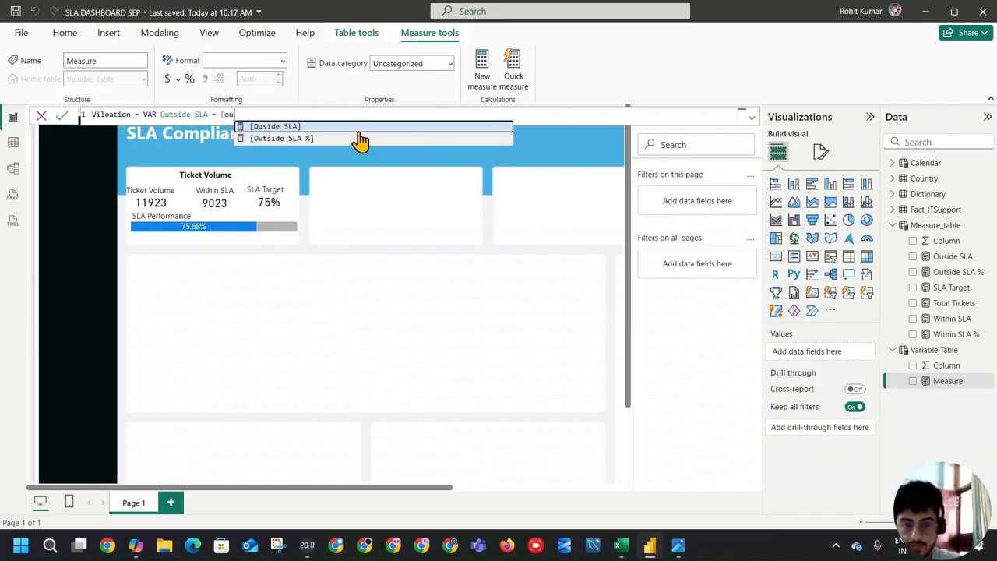
key("Tab")
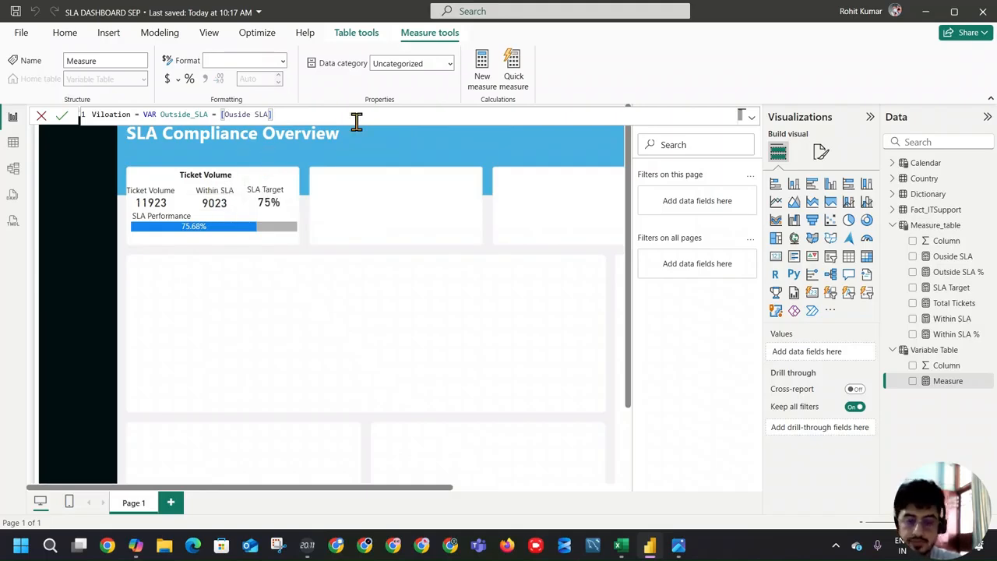
Step: Add a RETURN line below the Outside_SLA variable declaration in the measure formula
key("shift+Return")
type("Var")
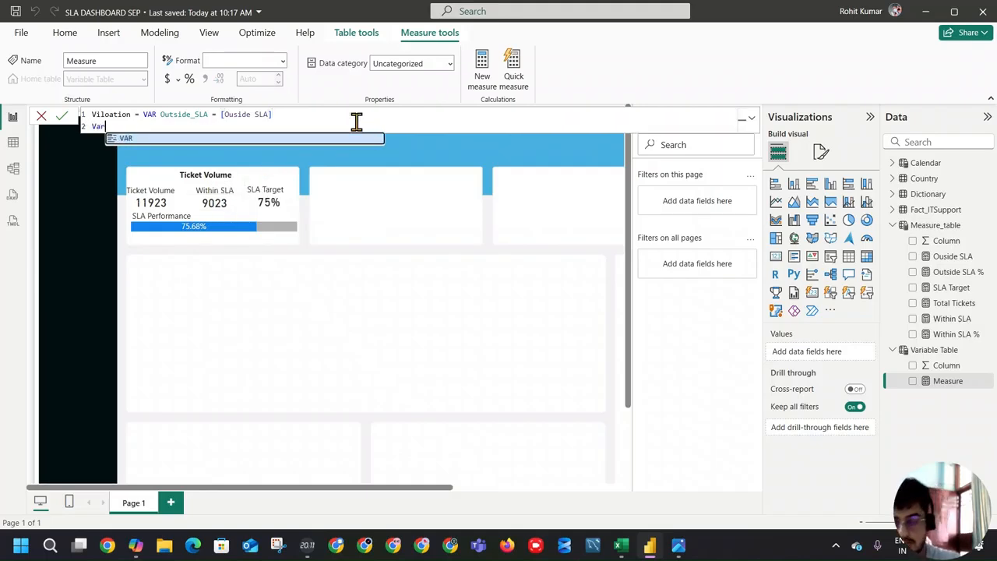
left_click(340, 138)
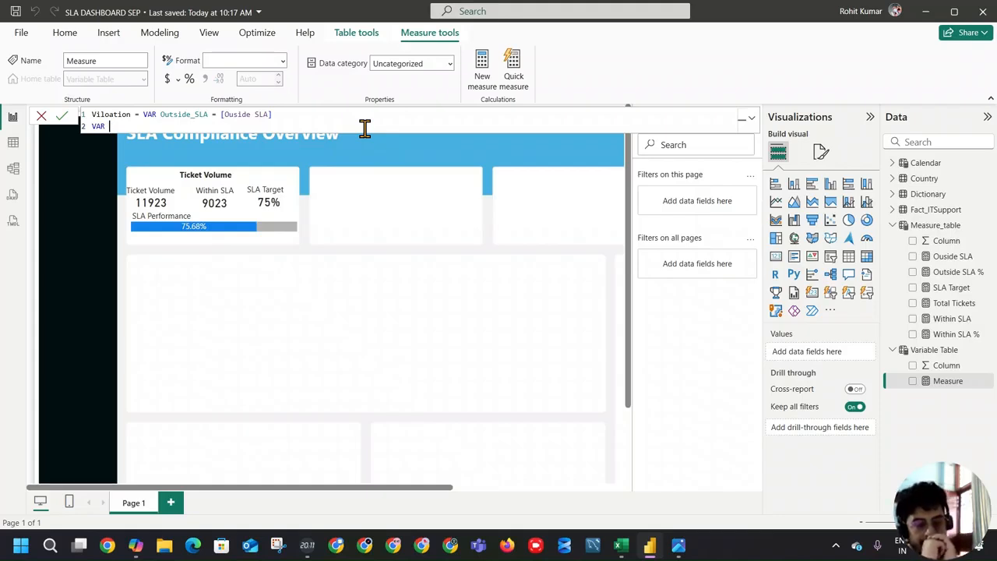
key("BackSpace")
key("BackSpace")
key("BackSpace")
key("BackSpace")
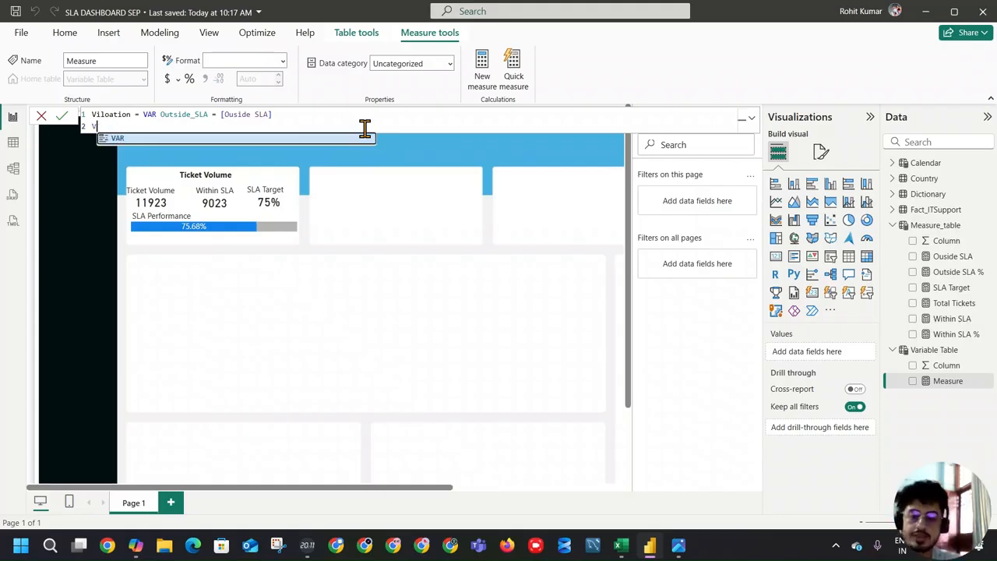
type("Return")
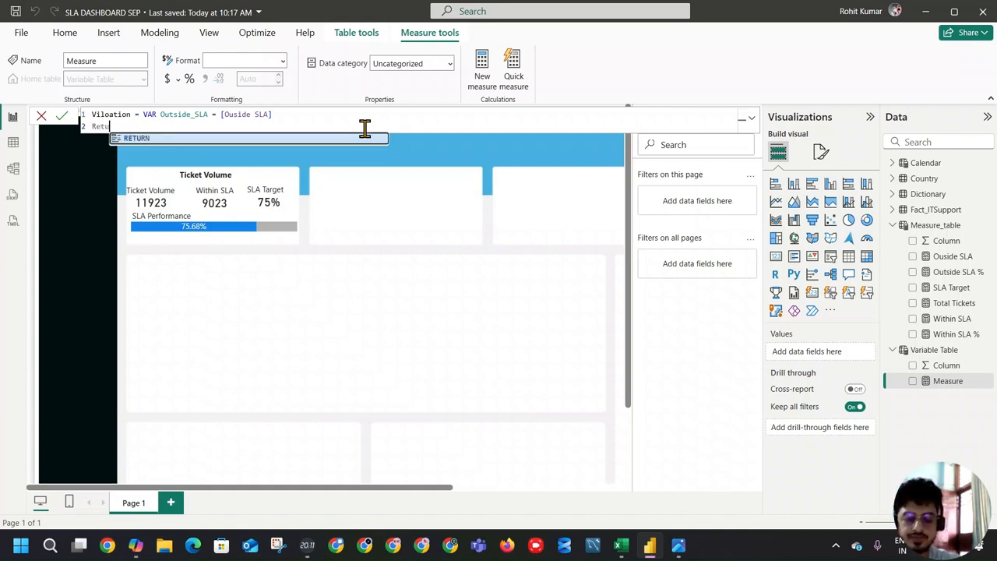
key("Tab")
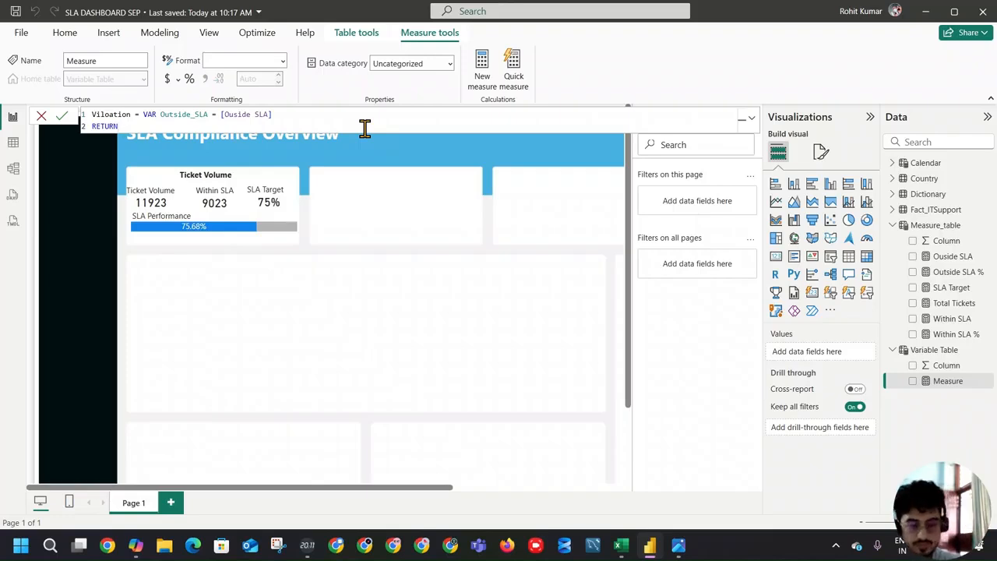
Step: Write the return expression "Violation :"&" "& [Ouside SLA] on a new line under RETURN
key("shift+Return")
type("\"Viola")
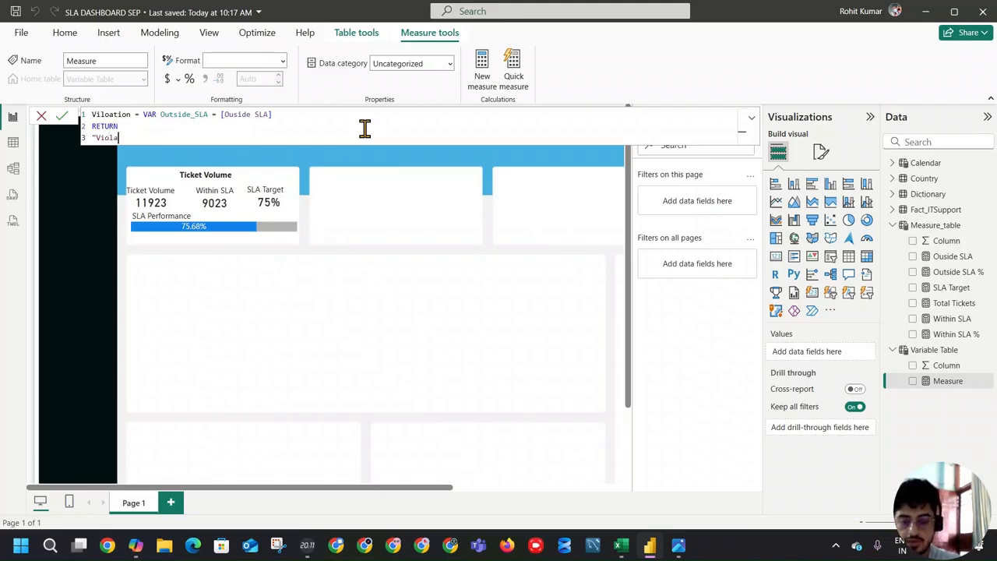
type("tion : &")
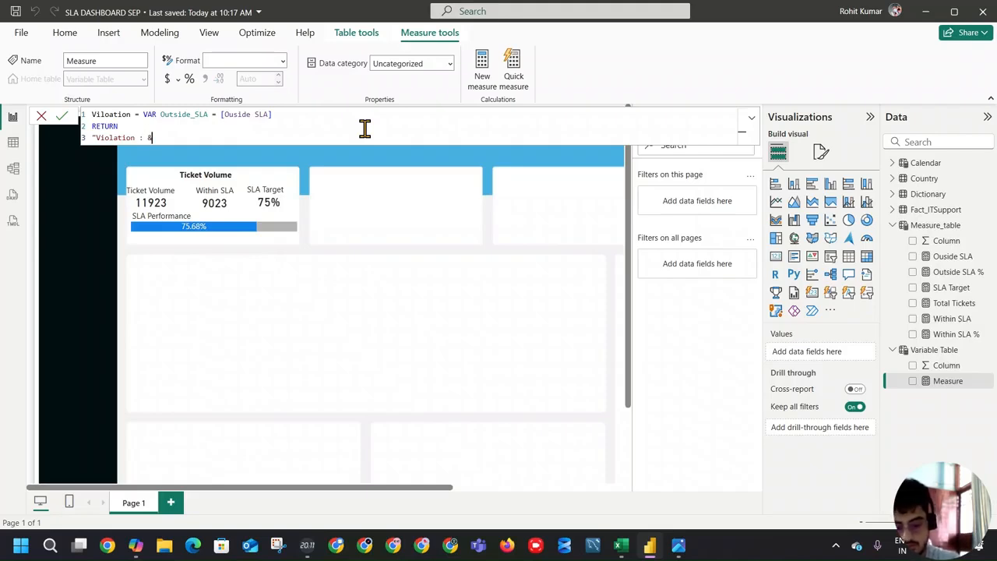
type("\"")
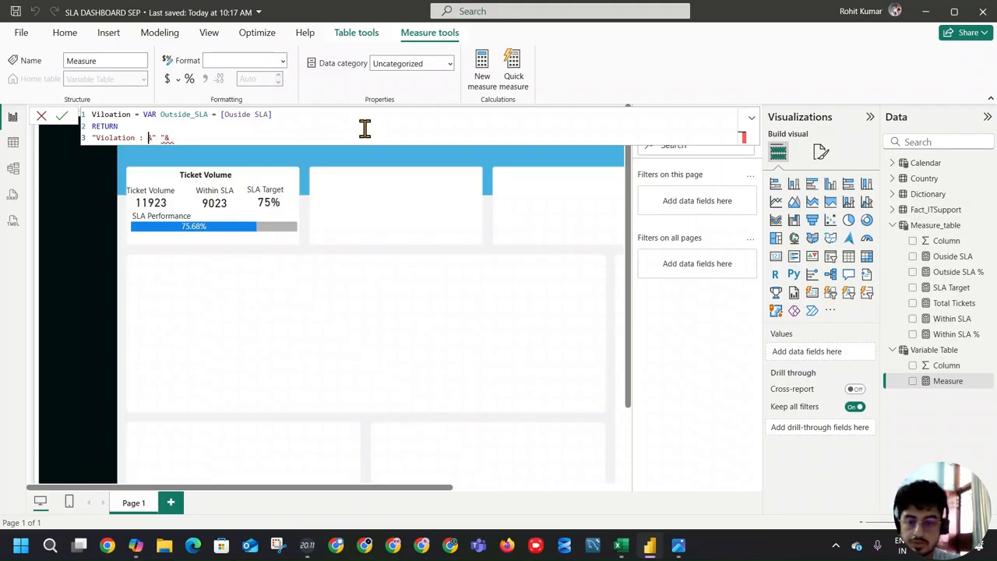
type("\"")
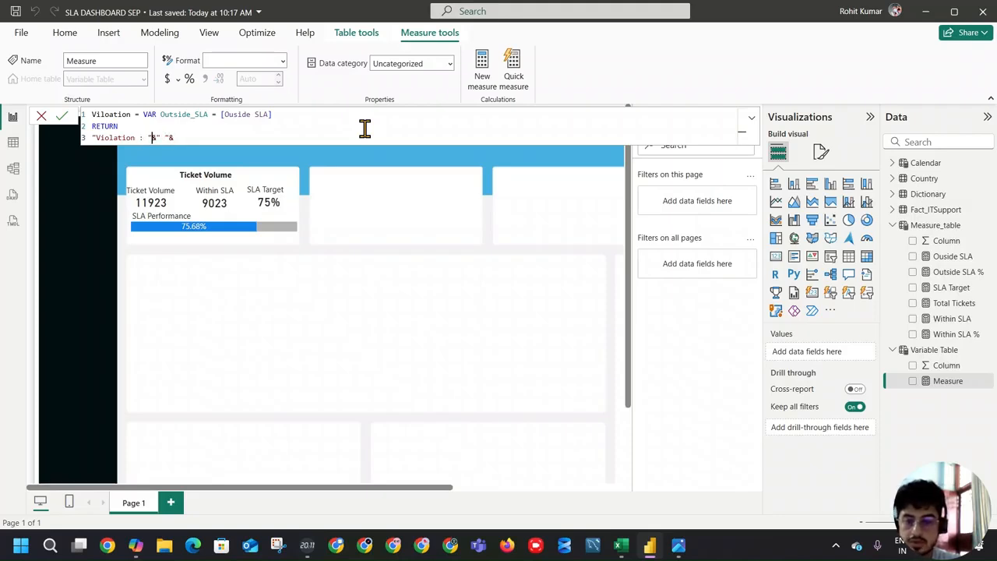
key("BackSpace")
type("\"")
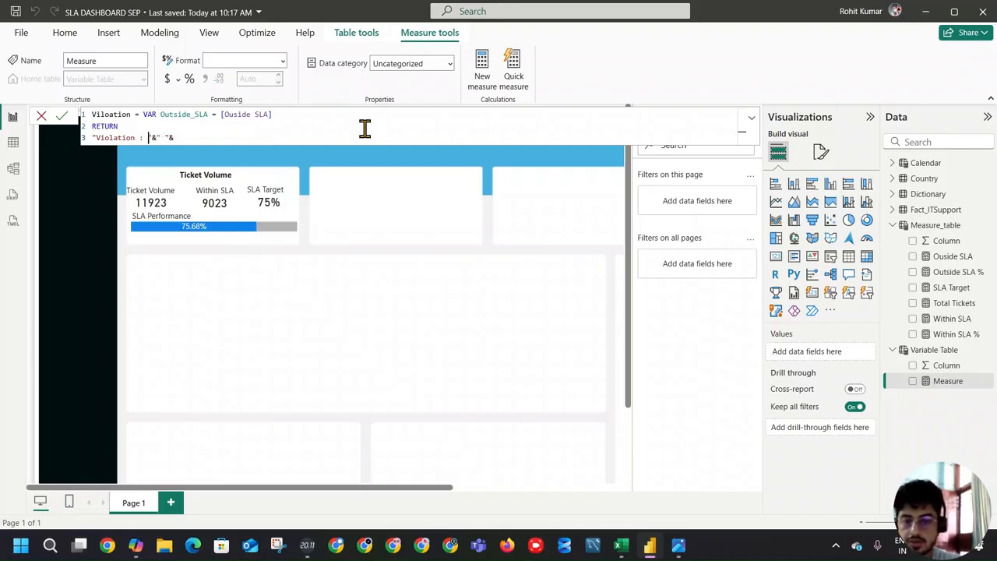
key("BackSpace")
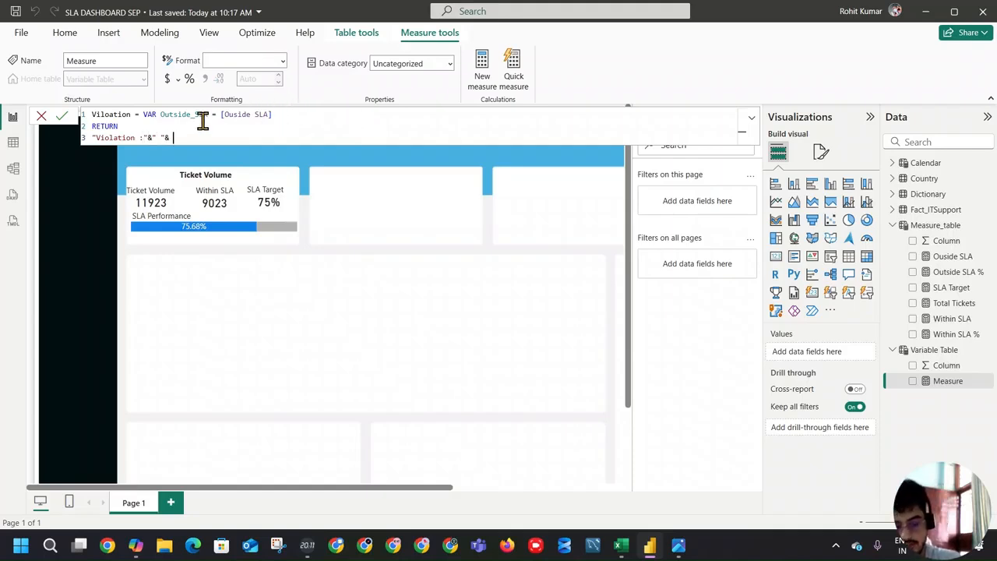
type("ou")
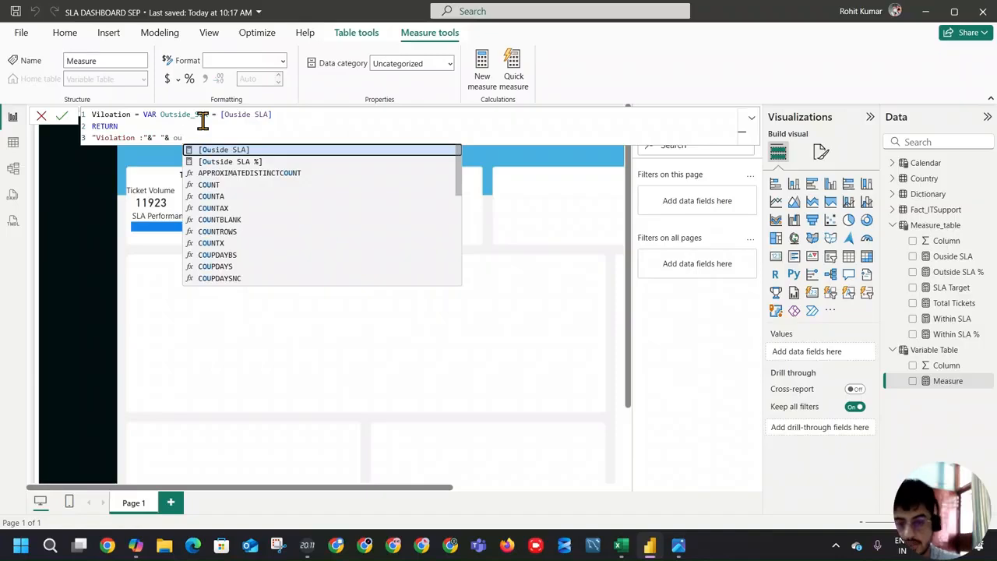
left_click(238, 150)
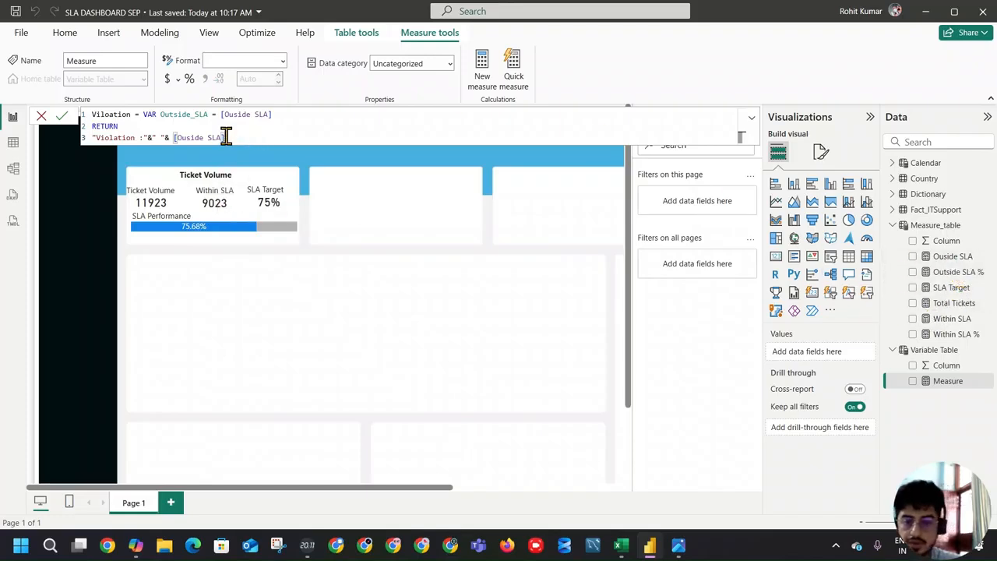
Step: Try renaming the variable to Outside_SLA2 and referencing it in the return expression, then restore the name Outside_SLA
left_click(205, 114)
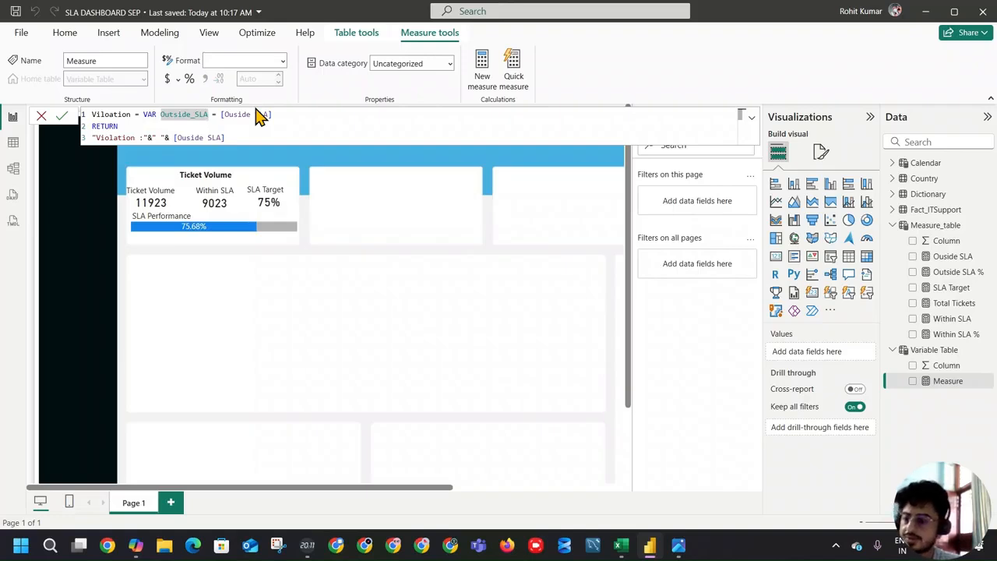
type("2")
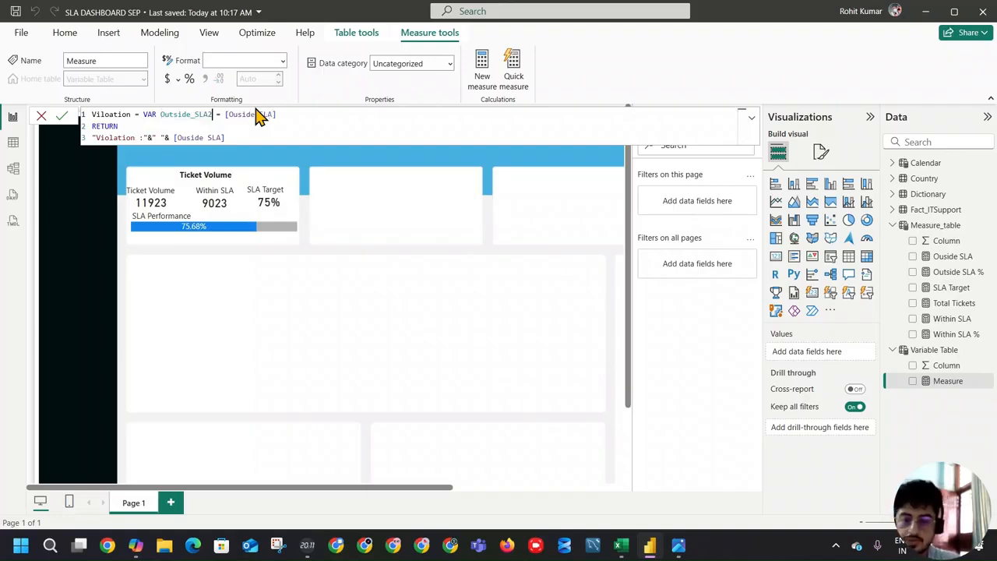
left_click(219, 134)
type("SLA]")
left_click_drag(251, 135, 177, 137)
type("ou")
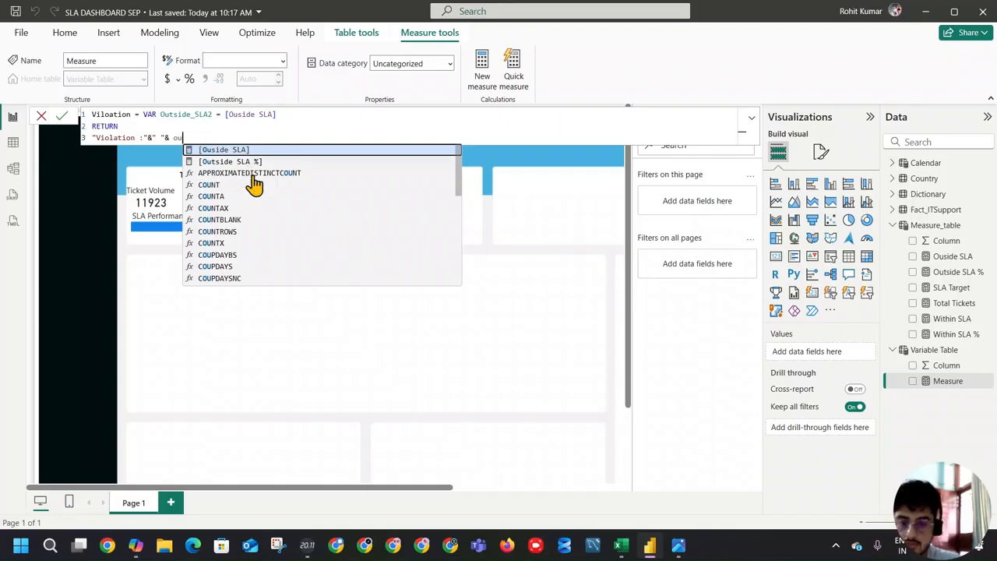
scroll(256, 187, "down", 8)
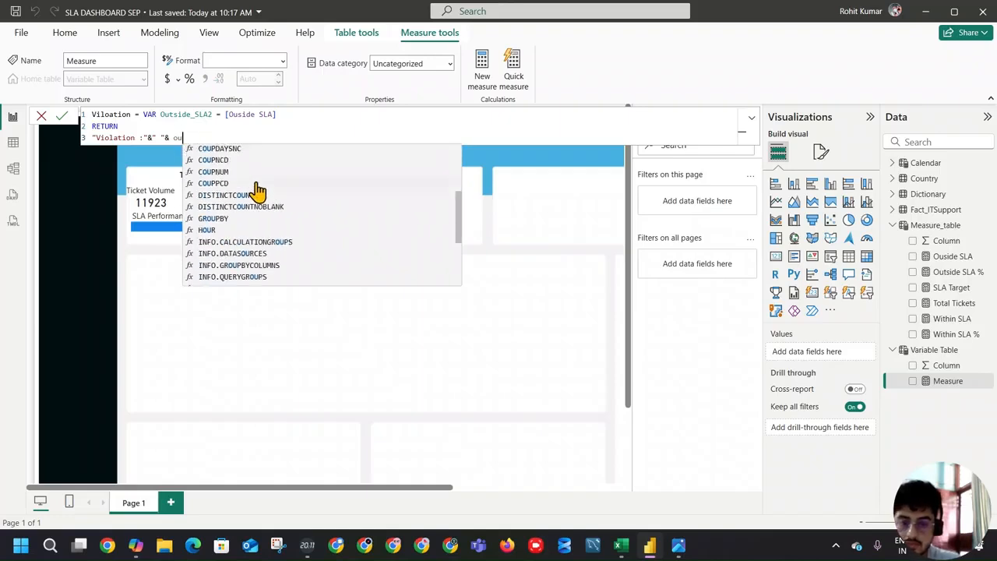
scroll(257, 191, "up", 8)
scroll(257, 191, "up", 2)
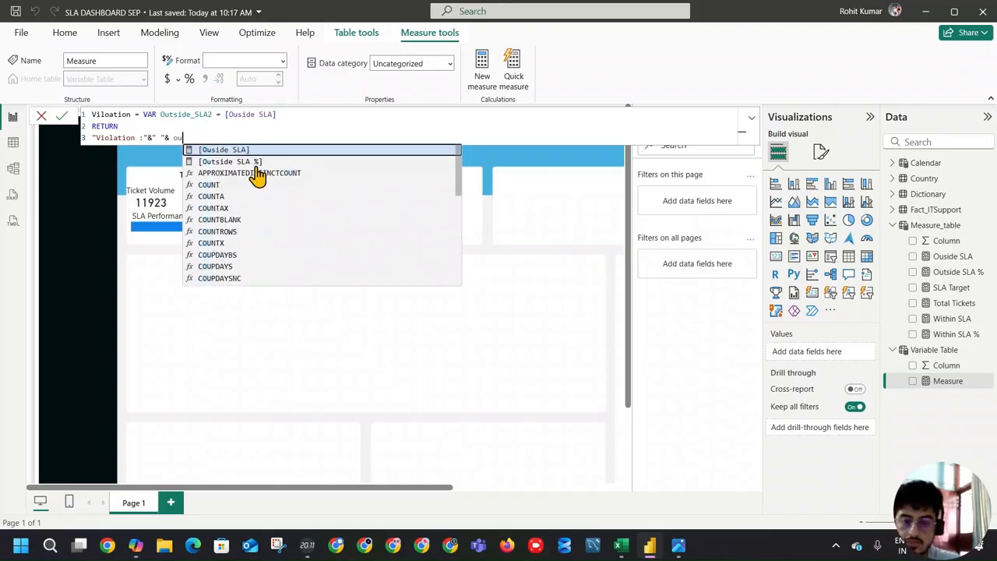
left_click(233, 129)
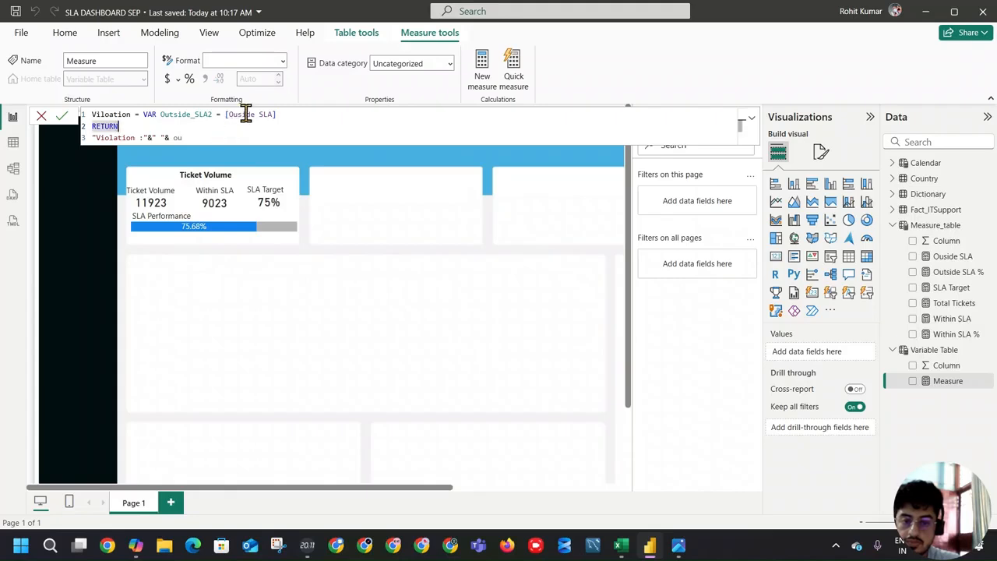
left_click(214, 114)
key("BackSpace")
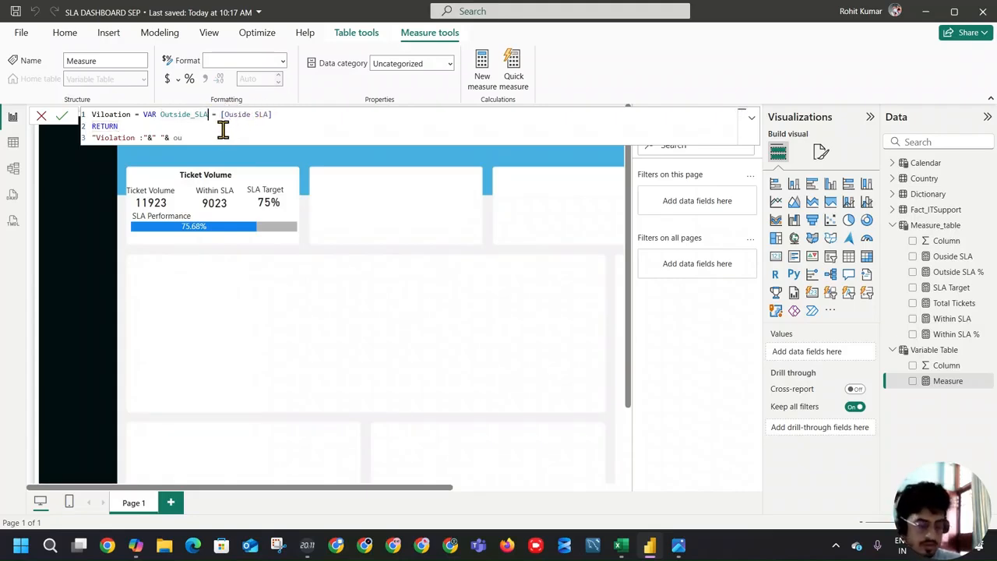
Step: End the return expression with the [Ouside SLA] measure and commit the Viloation measure
left_click(281, 134)
key("BackSpace")
key("BackSpace")
type("[ou")
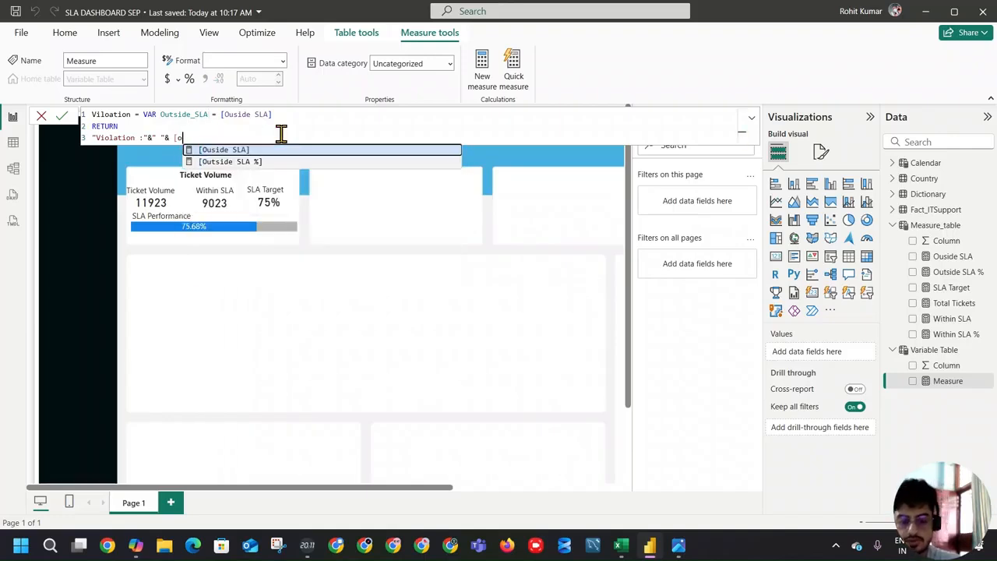
left_click(257, 151)
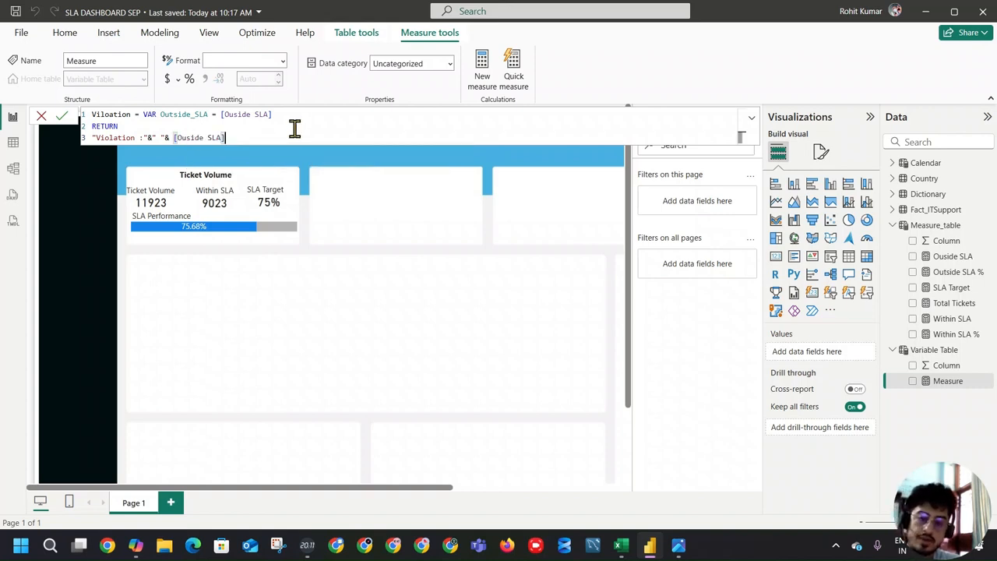
left_click(63, 118)
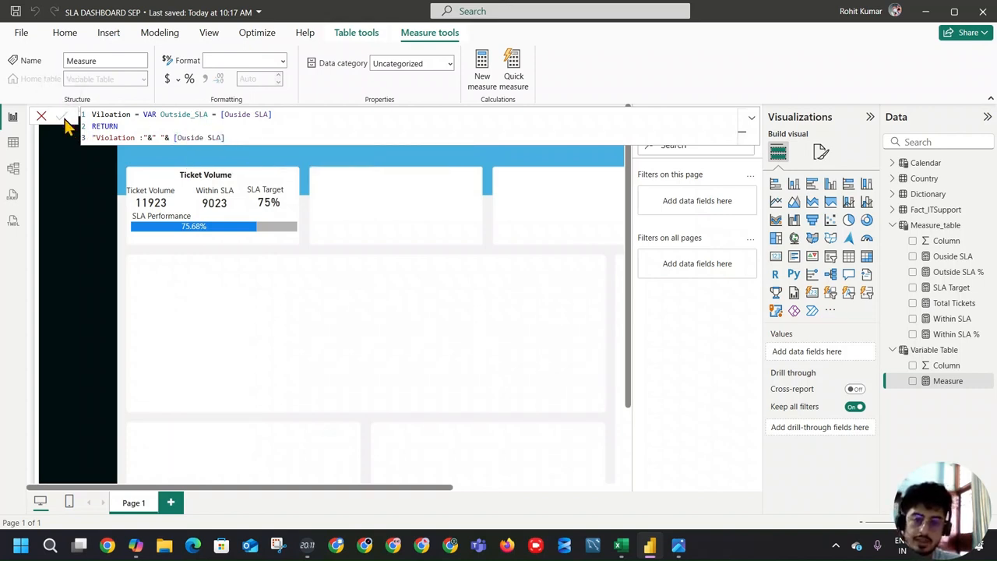
Step: Add a card visual showing the Viloation measure on the empty page area and widen it to fit the text
left_click(259, 270)
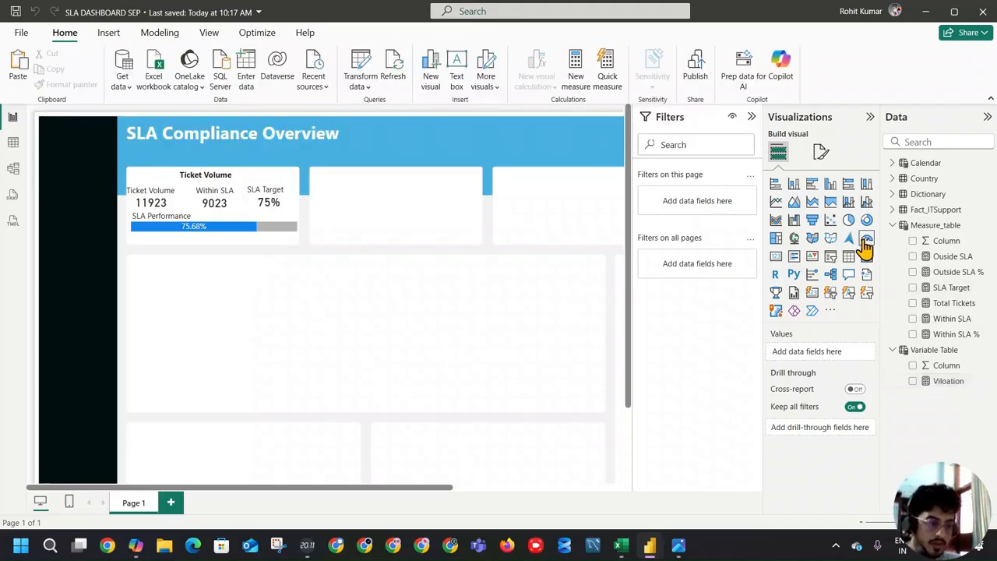
left_click(776, 256)
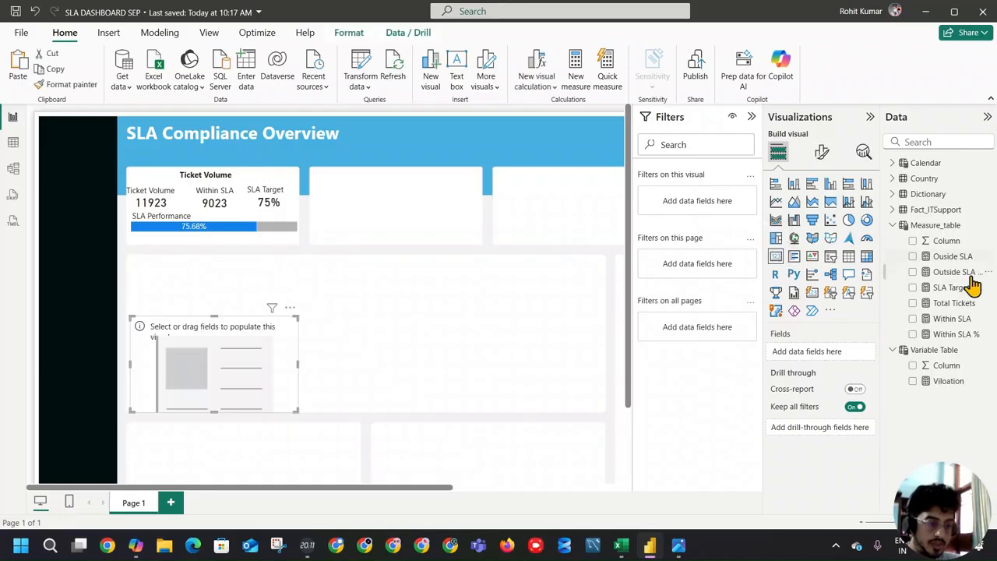
left_click(916, 381)
left_click_drag(297, 370, 467, 364)
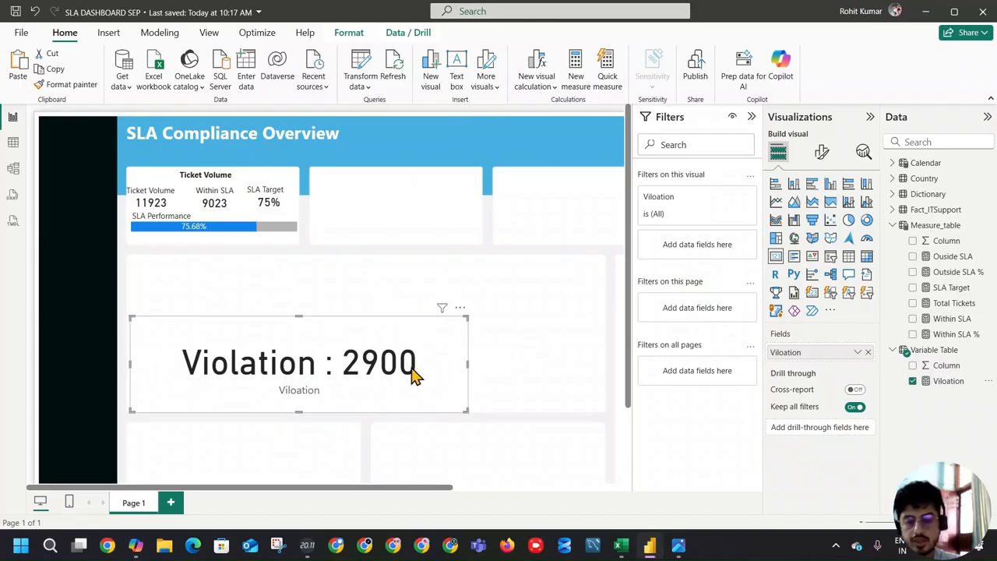
Step: Turn off the violation card's category label and set its callout value font size to 20
left_click(821, 154)
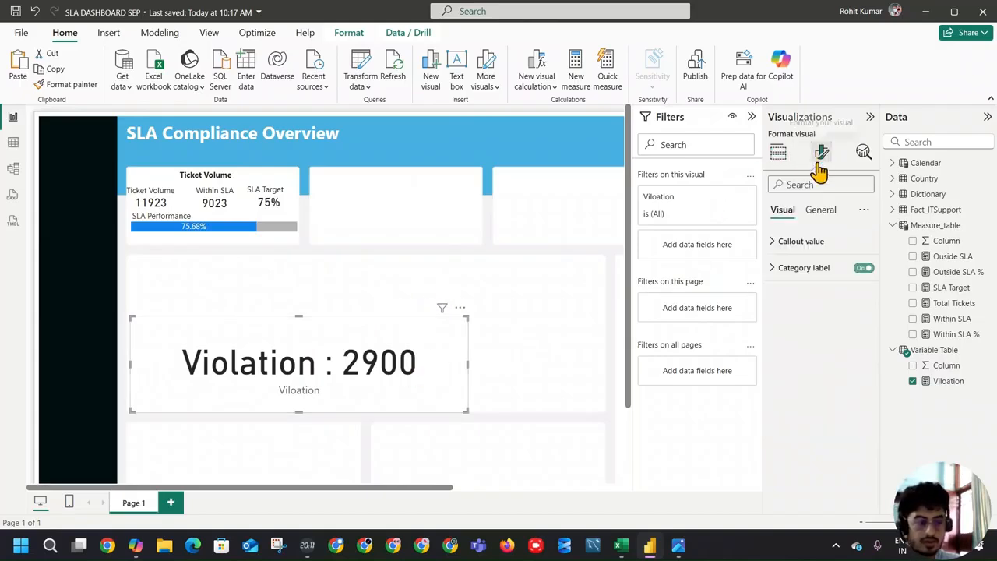
left_click(812, 272)
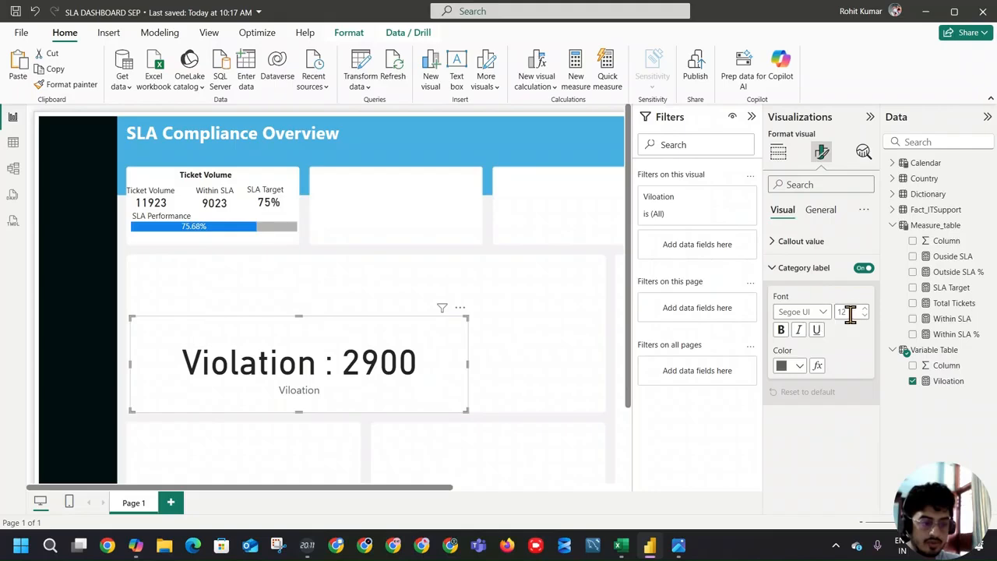
left_click(863, 267)
left_click(787, 243)
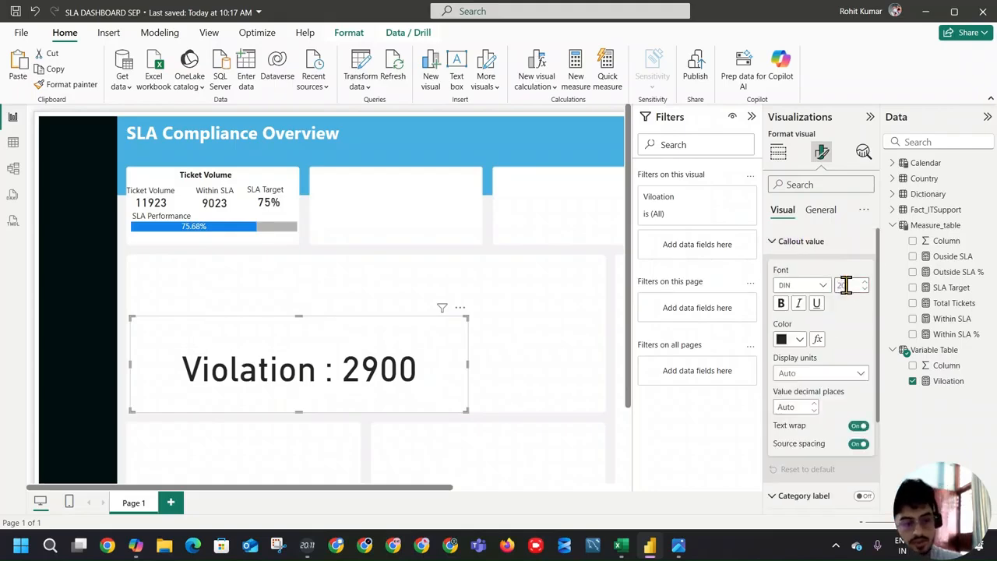
key("Return")
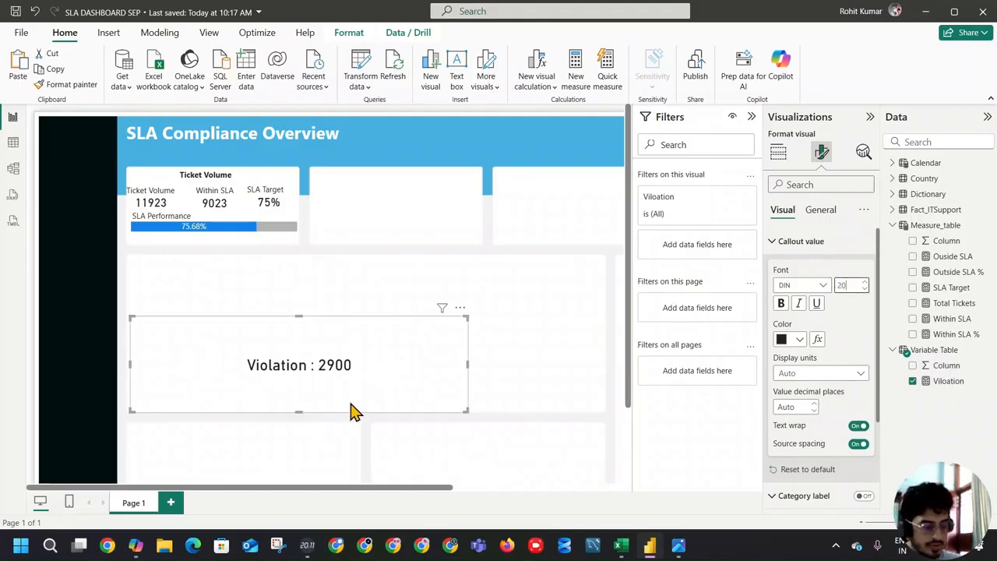
Step: Shrink the violation card's height and width closely around its text and set the callout font size to 15
left_click_drag(304, 411, 310, 344)
left_click_drag(130, 330, 331, 329)
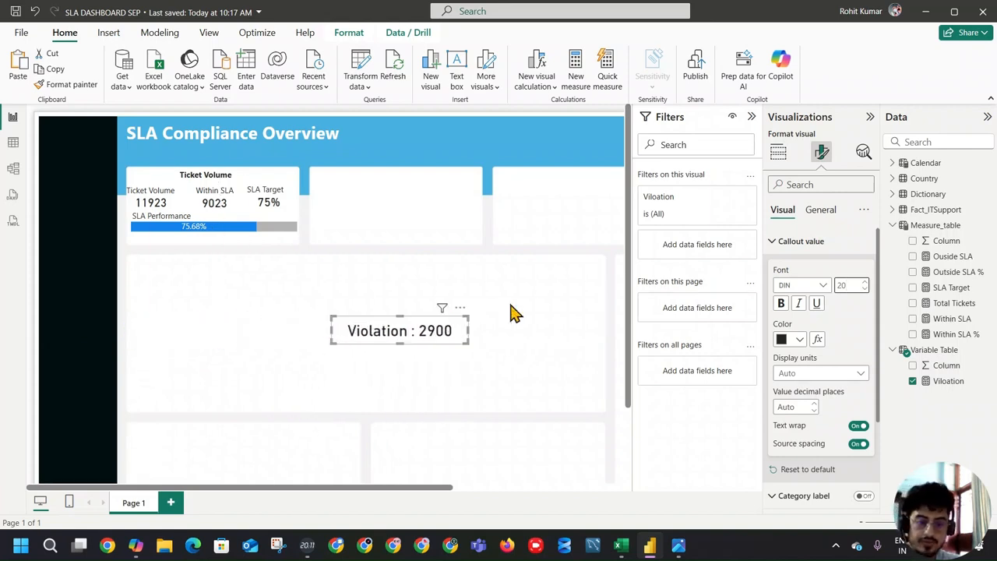
type("15")
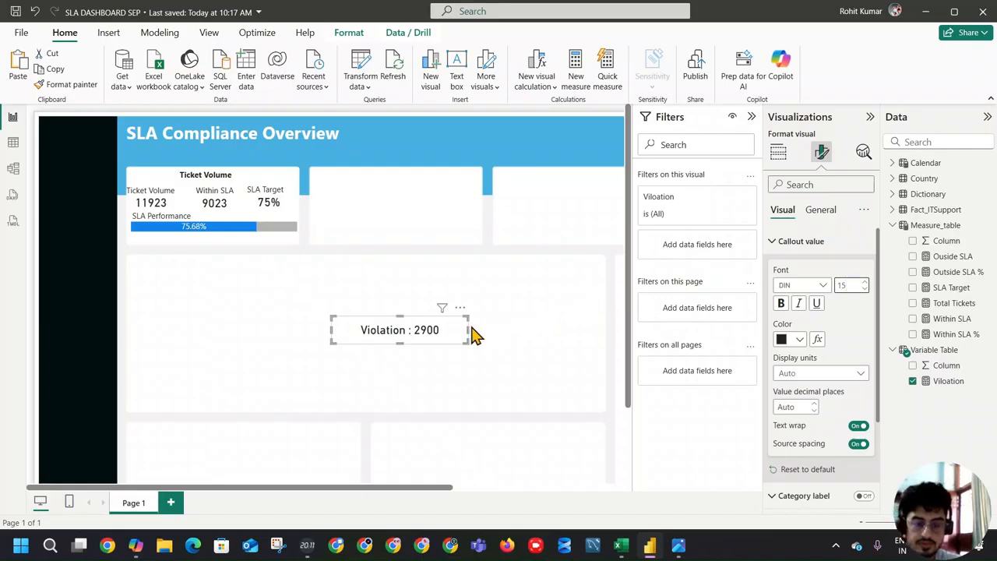
left_click_drag(468, 328, 428, 331)
Step: Set the violation card's callout font size to 11 and place the card beneath the SLA Performance bar in the Ticket Volume section
double_click(846, 285)
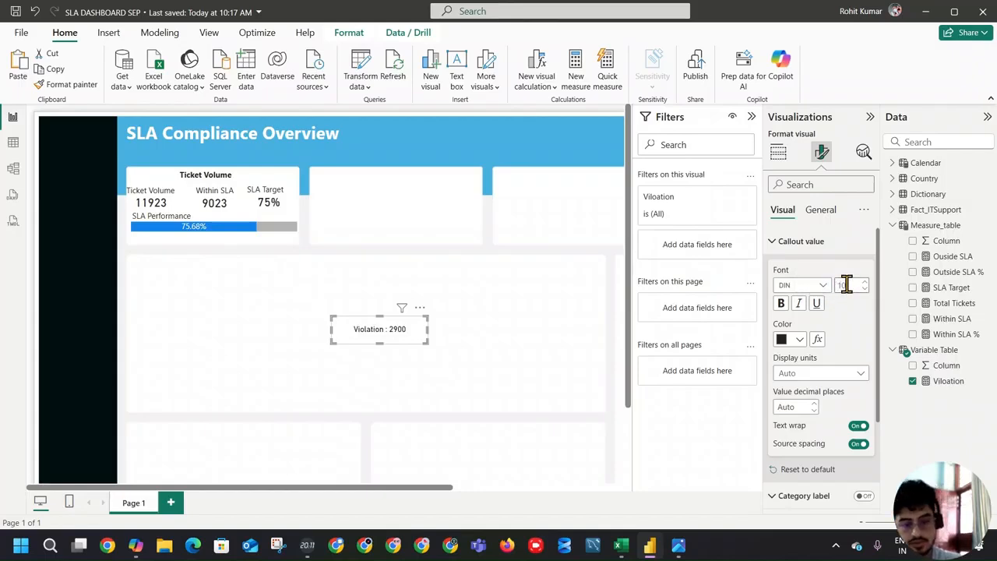
double_click(846, 285)
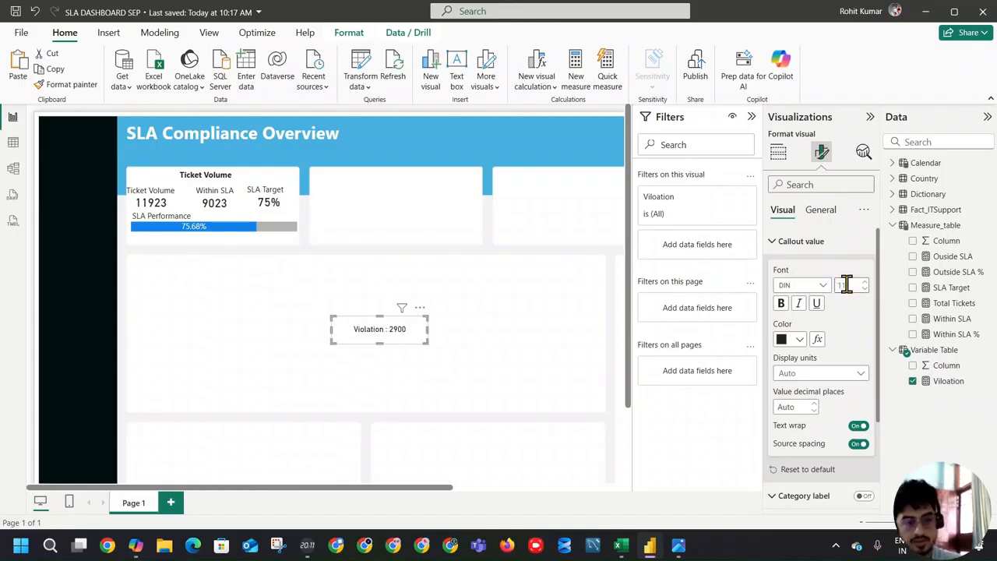
left_click_drag(375, 343, 250, 240)
left_click(779, 152)
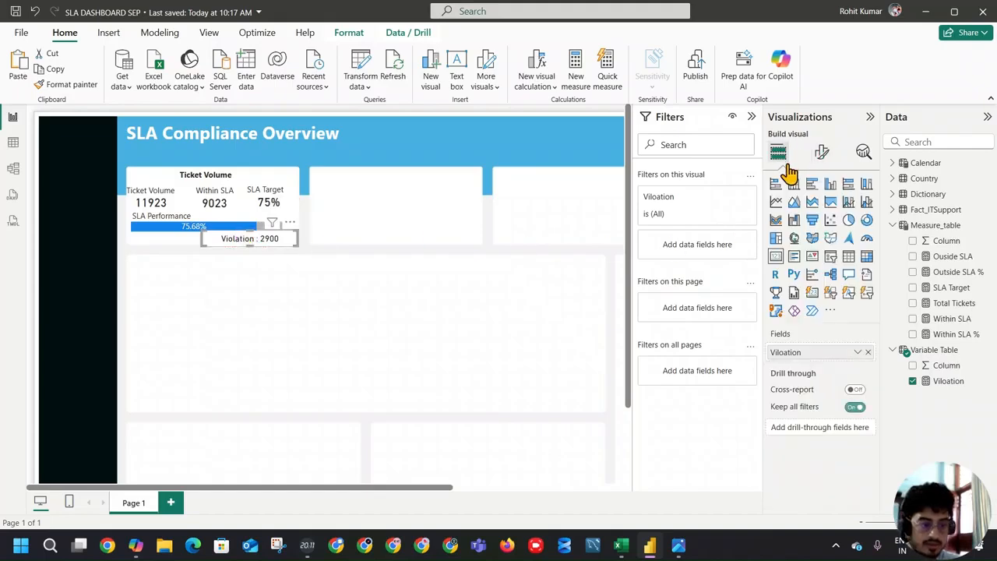
Step: Turn off the violation card's background and narrow the card around its text
left_click(821, 153)
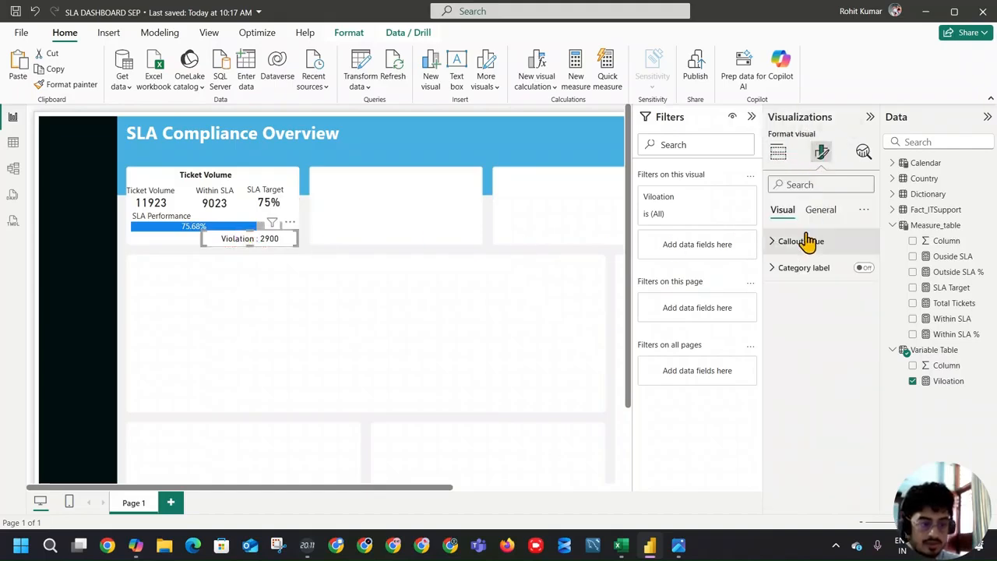
left_click(819, 209)
left_click(790, 294)
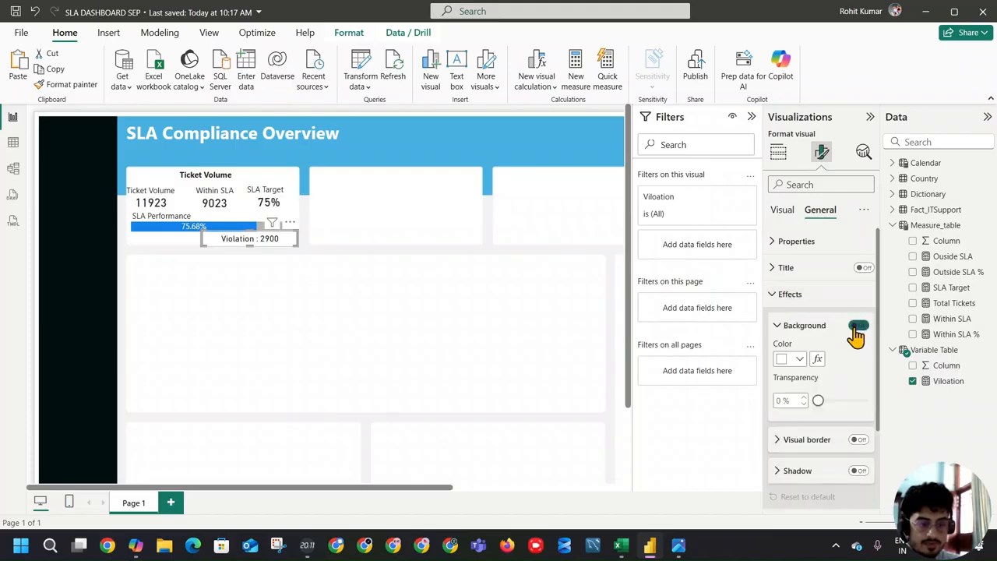
left_click_drag(201, 238, 227, 243)
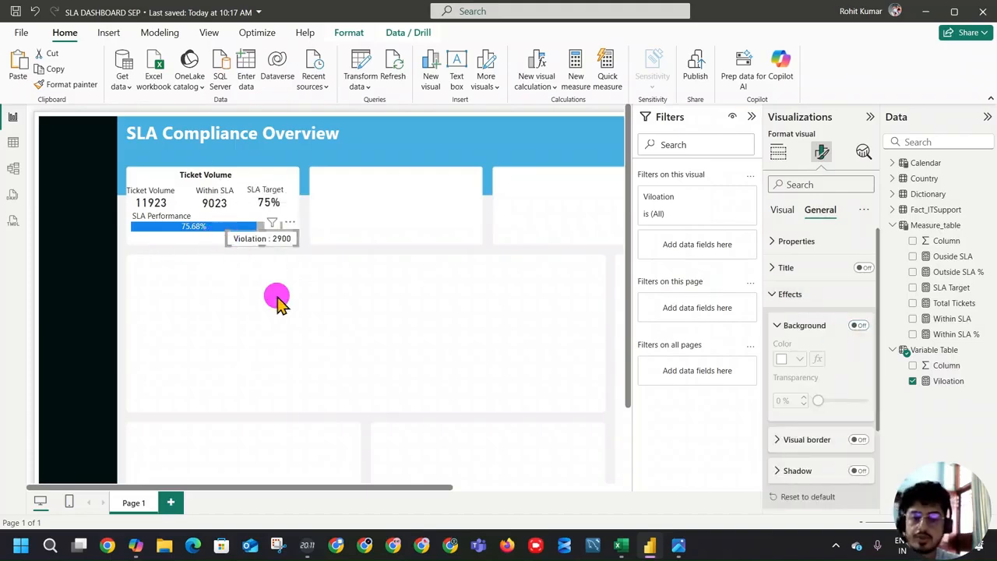
left_click(279, 305)
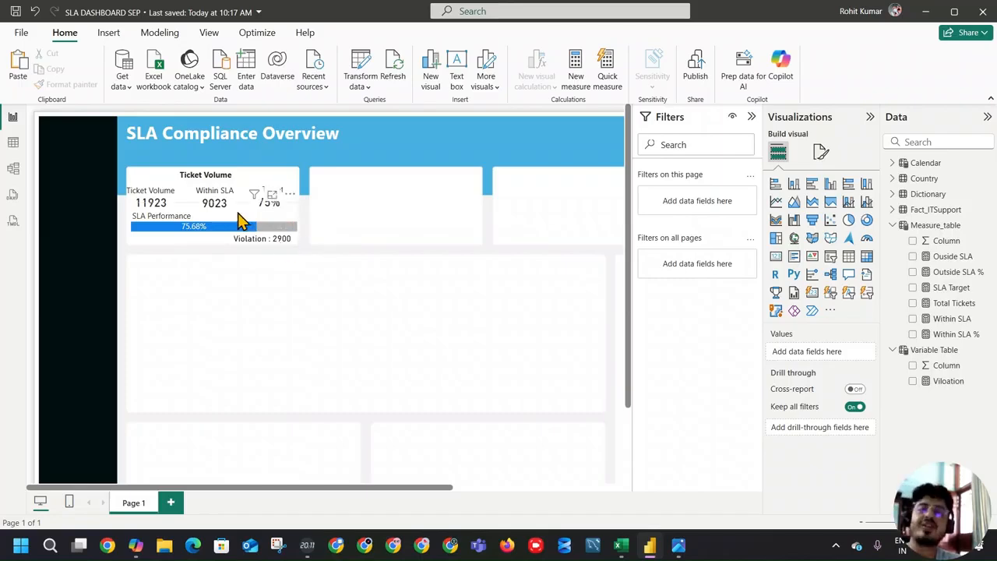
Step: Check the reference dashboard image, then add a slicer for the Department field of Fact_ITSupport to the page
left_click(676, 544)
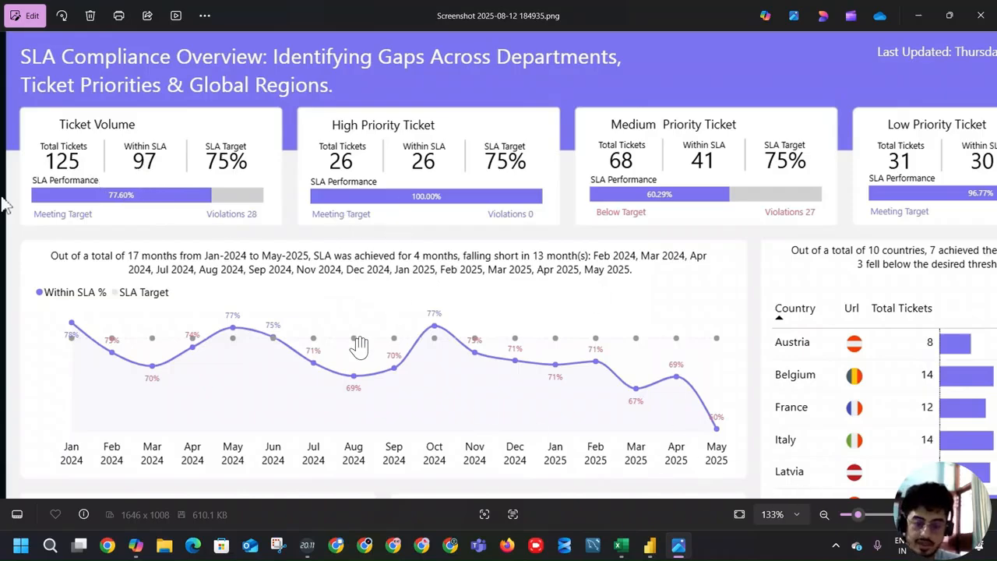
scroll(358, 346, "down", 4)
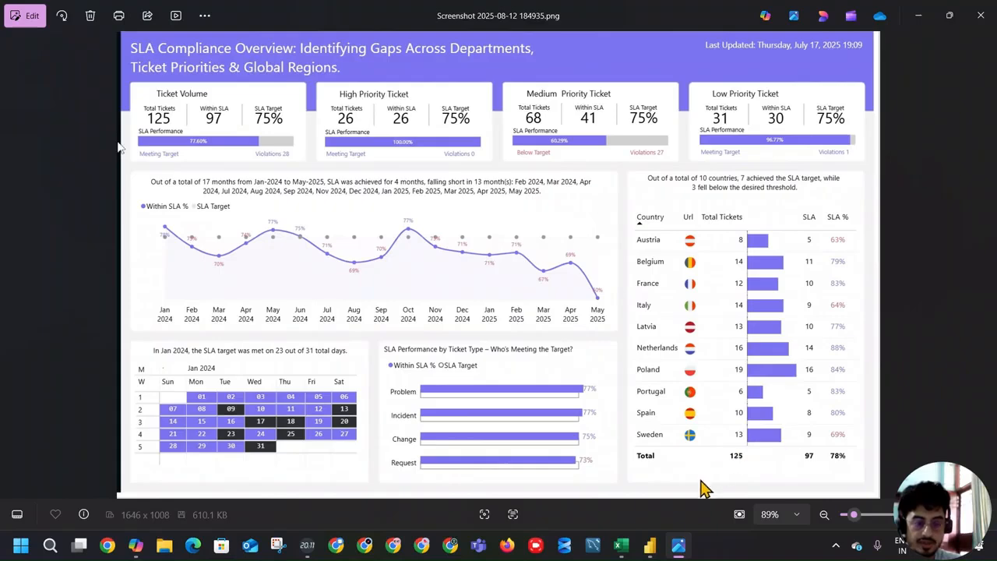
left_click(676, 538)
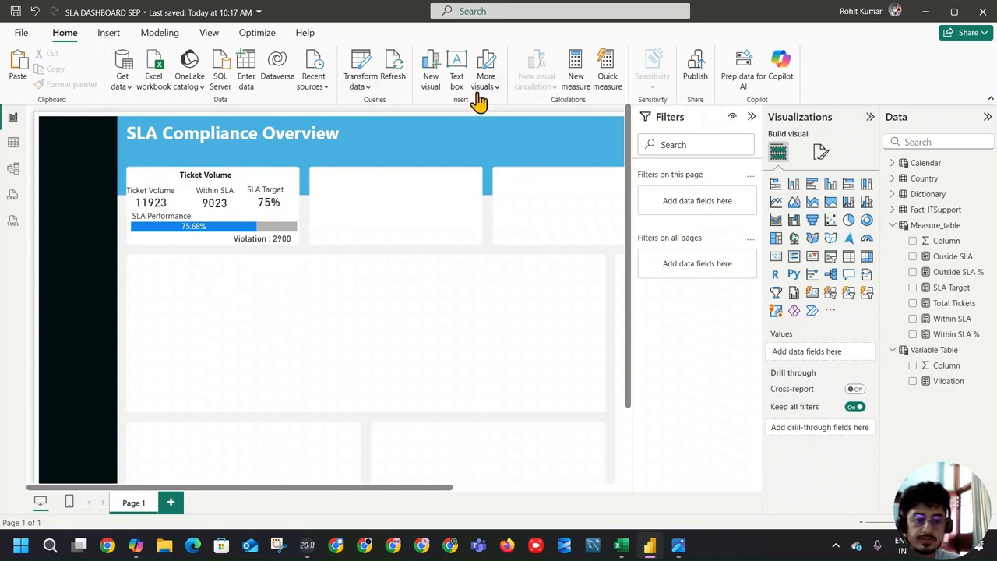
left_click(830, 263)
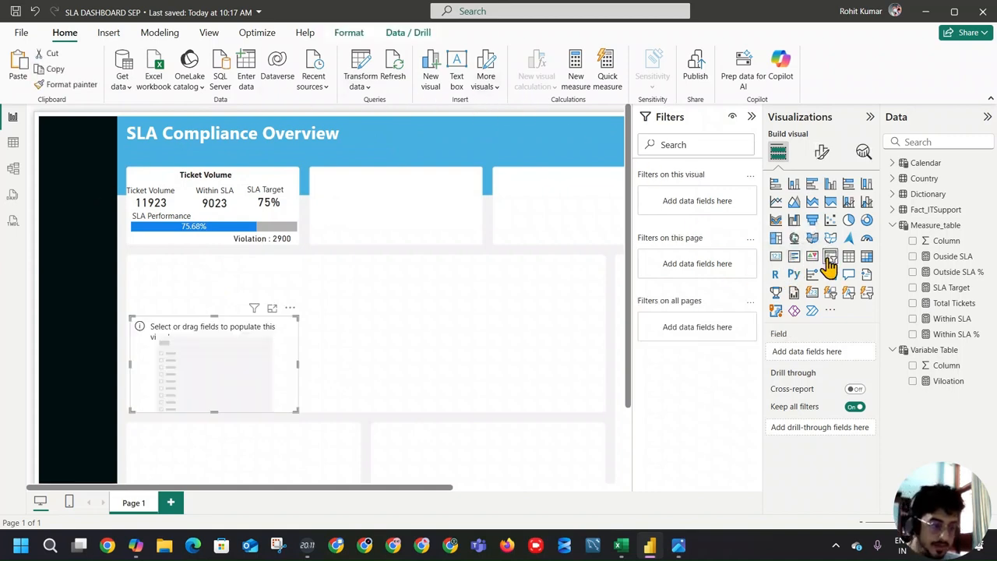
left_click(893, 209)
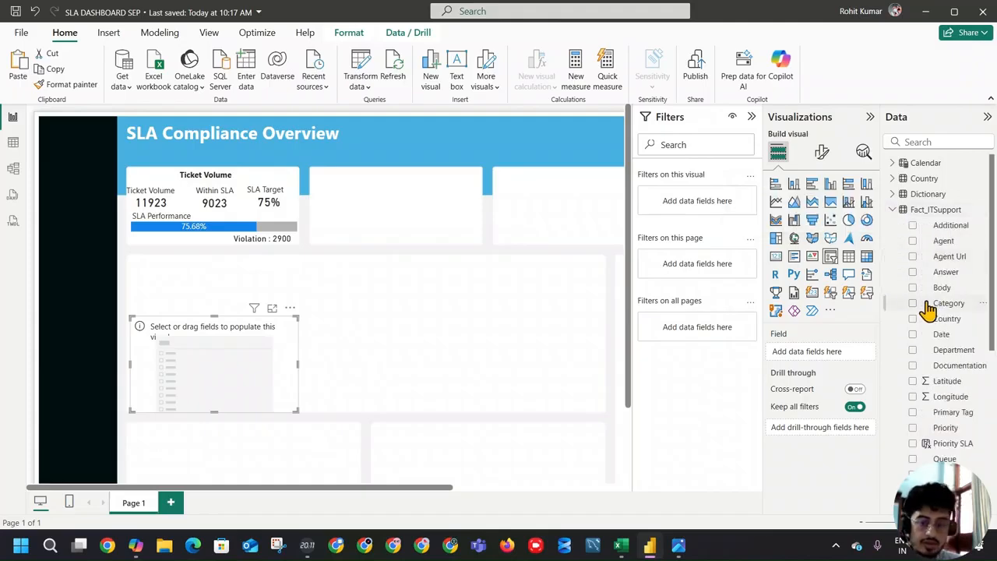
key("alt+Tab")
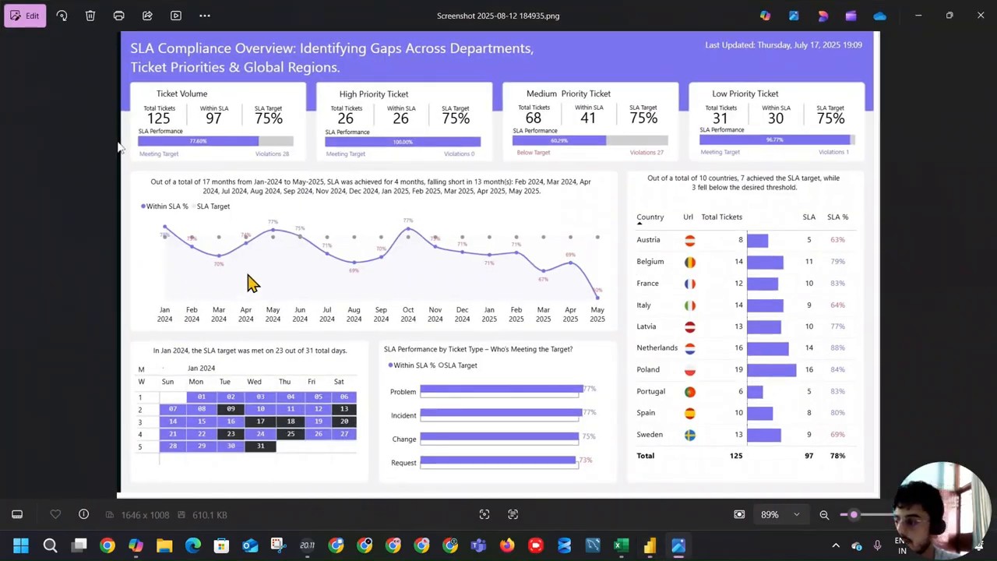
key("alt+Tab")
left_click(919, 141)
type("d")
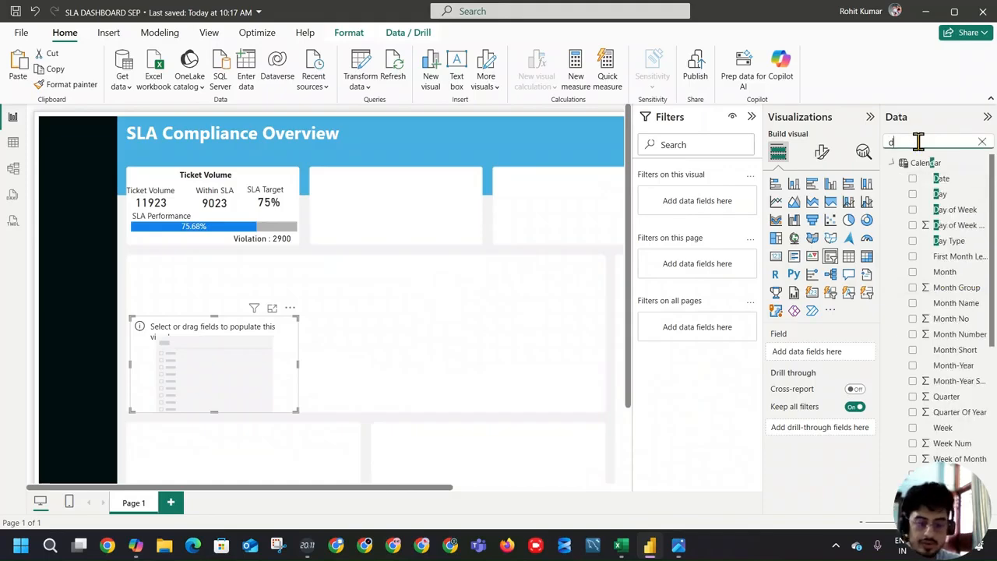
type("e")
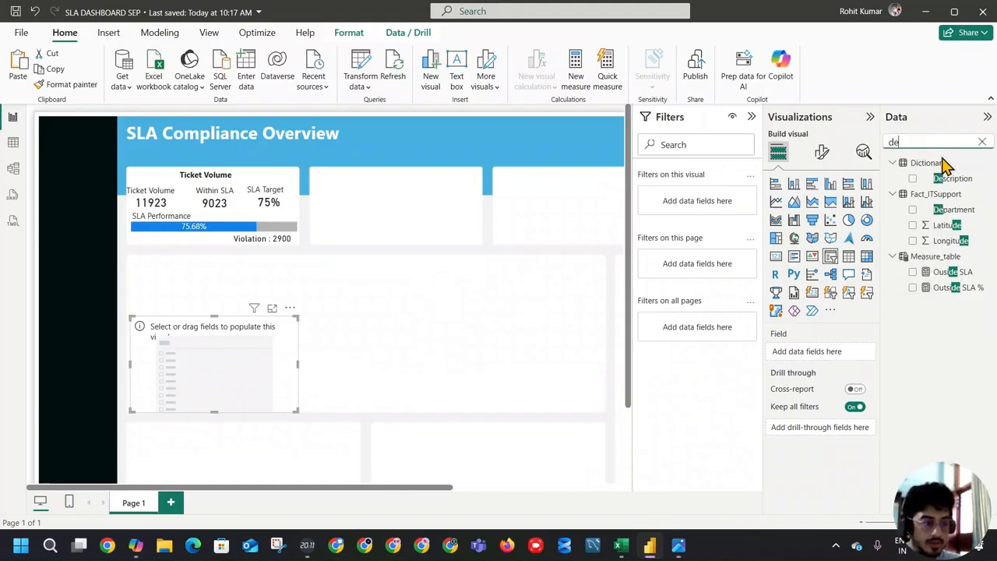
left_click(913, 209)
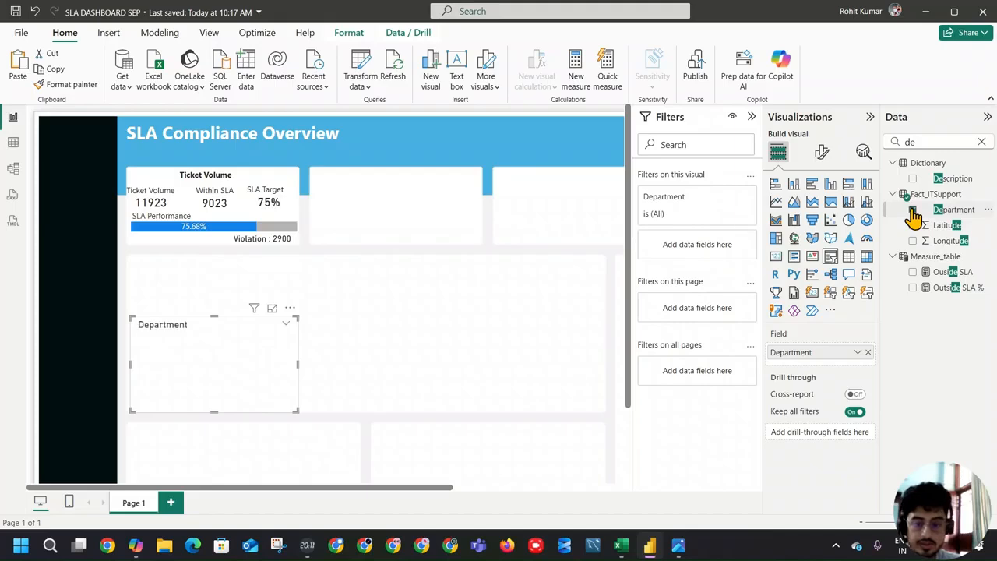
Step: Fit the Department slicer into the black side strip at the strip's width and set its values font size to 9
left_click_drag(297, 370, 108, 260)
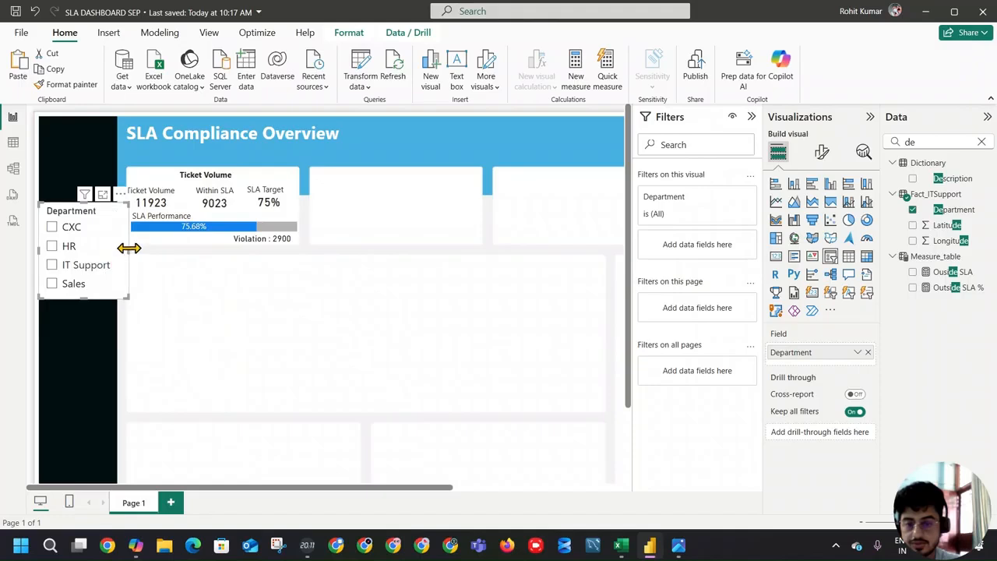
left_click(822, 152)
left_click(803, 242)
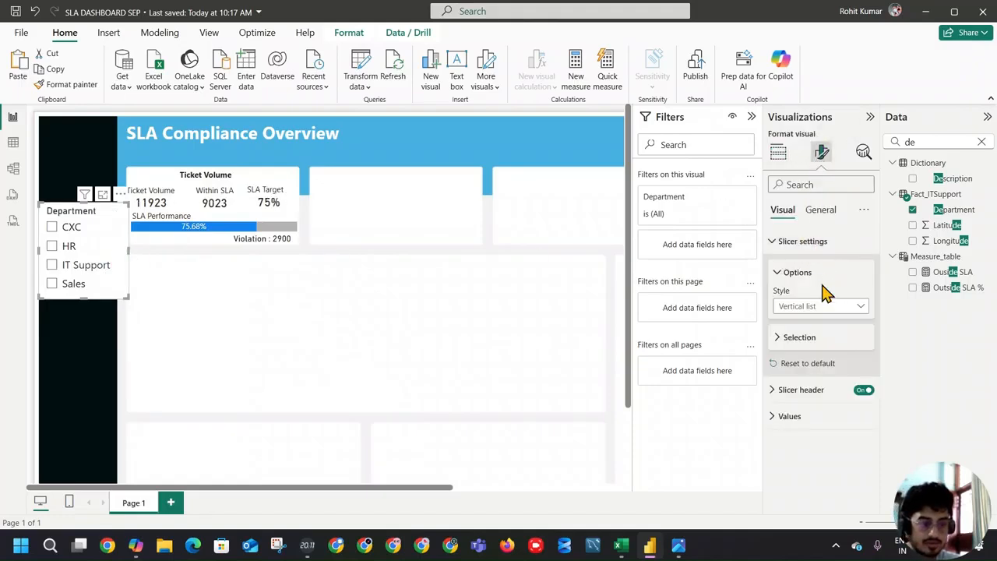
left_click(804, 242)
left_click(806, 268)
left_click(806, 268)
left_click(806, 268)
left_click(806, 268)
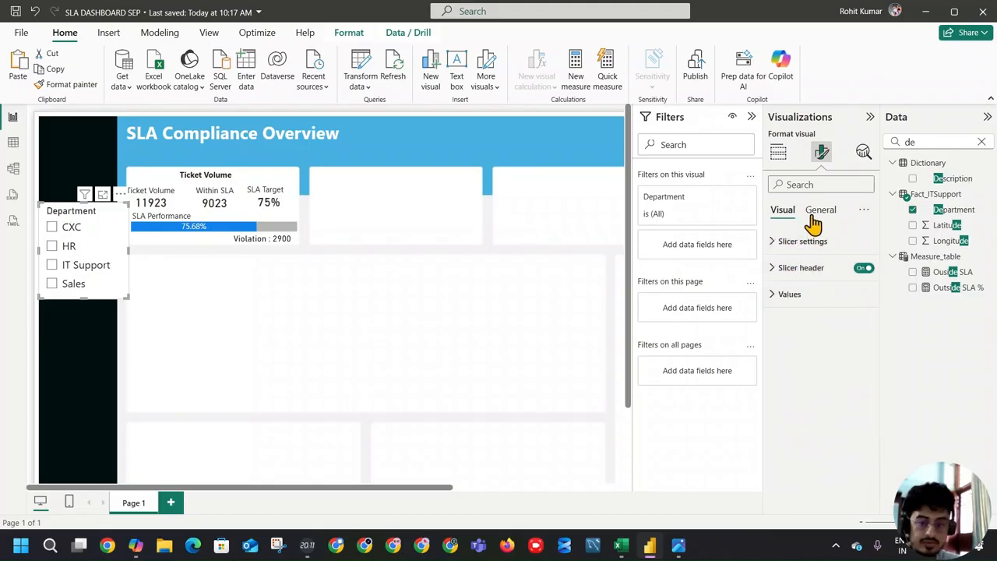
left_click(798, 294)
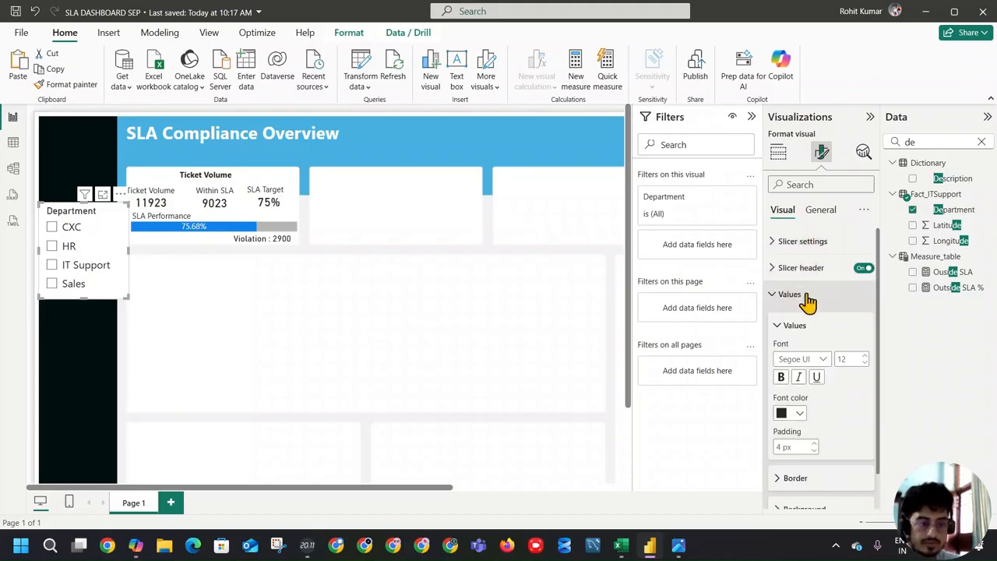
left_click(865, 364)
left_click(865, 364)
left_click(864, 364)
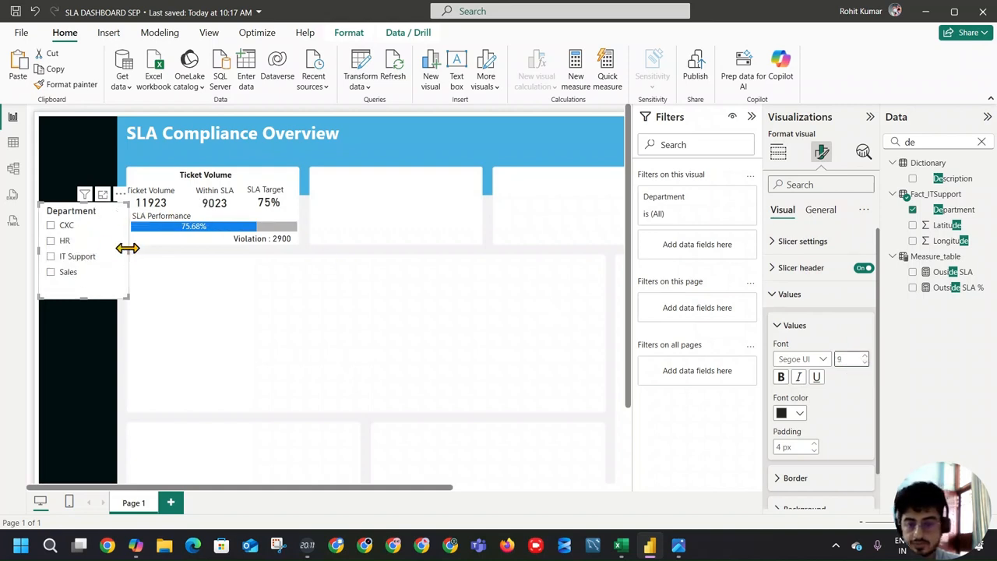
left_click_drag(127, 248, 113, 251)
Step: Filter the report to the Sales department with the slicer and consult the reference dashboard image
left_click(68, 273)
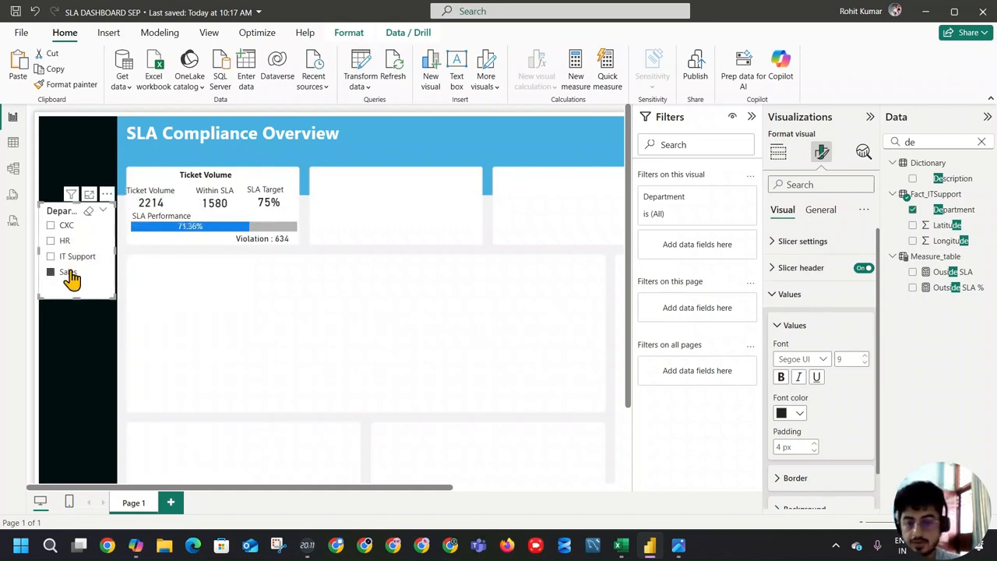
left_click(63, 329)
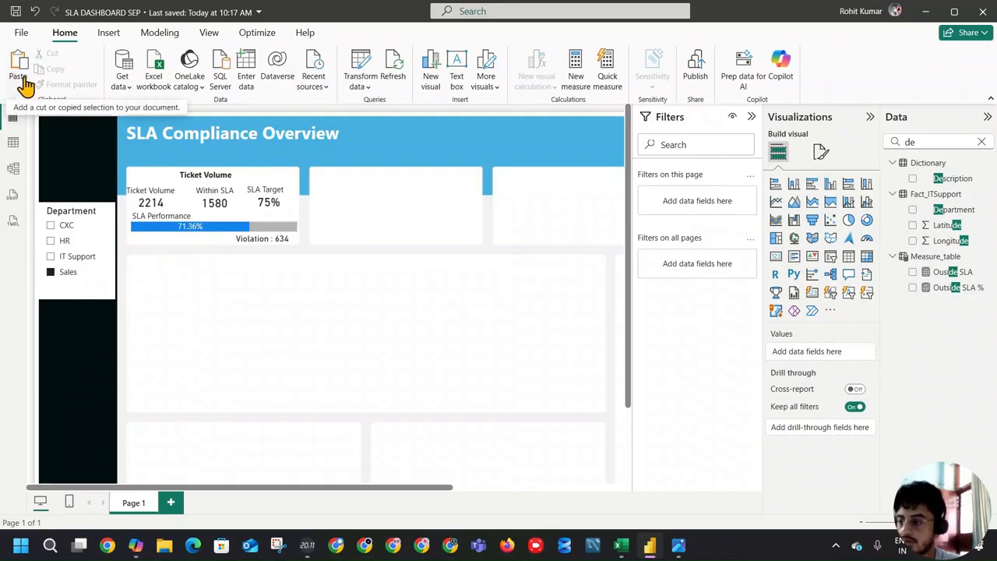
left_click(678, 547)
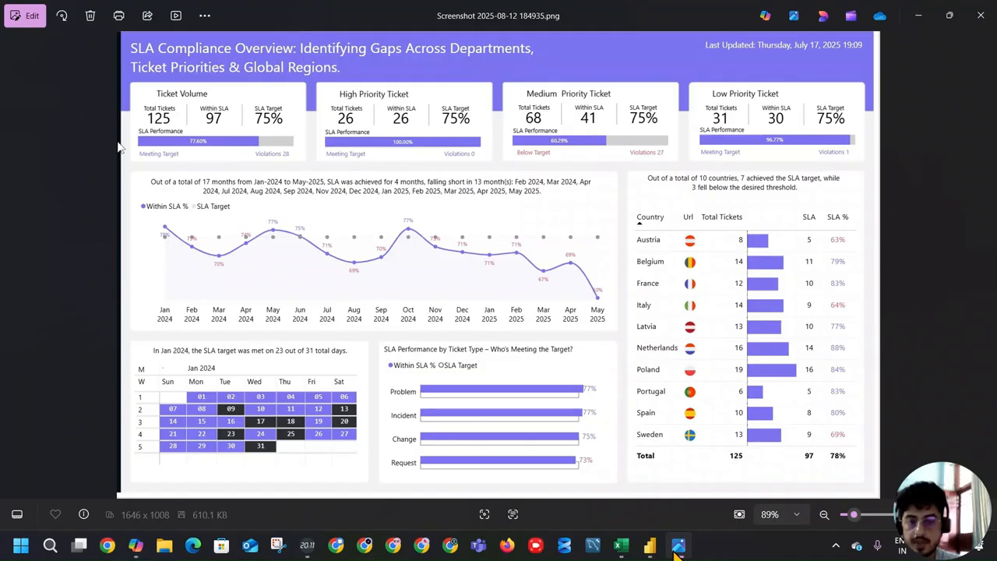
left_click(676, 550)
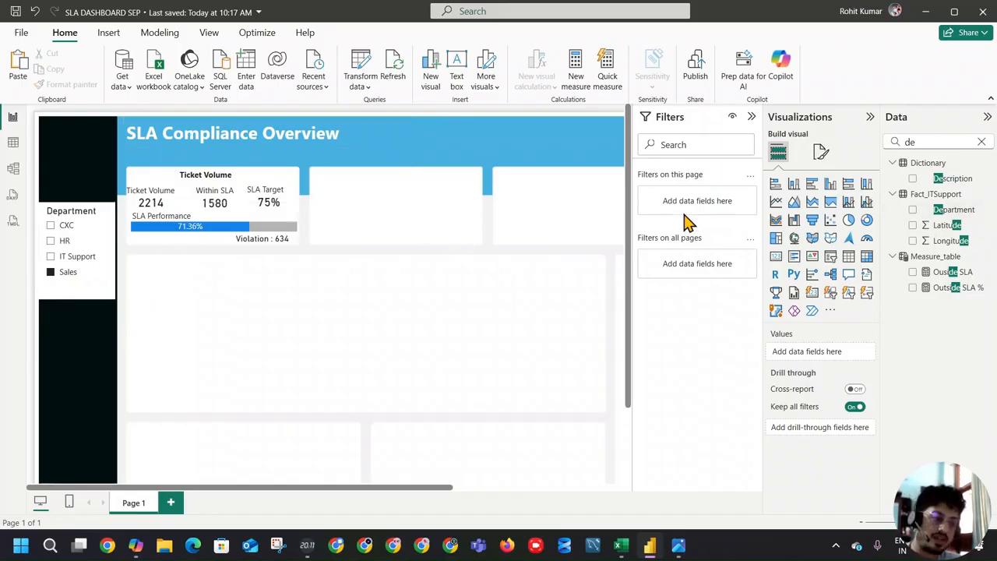
Step: Duplicate the Department slicer and place the copy directly beneath the original in the black side strip
left_click(983, 144)
left_click(56, 290)
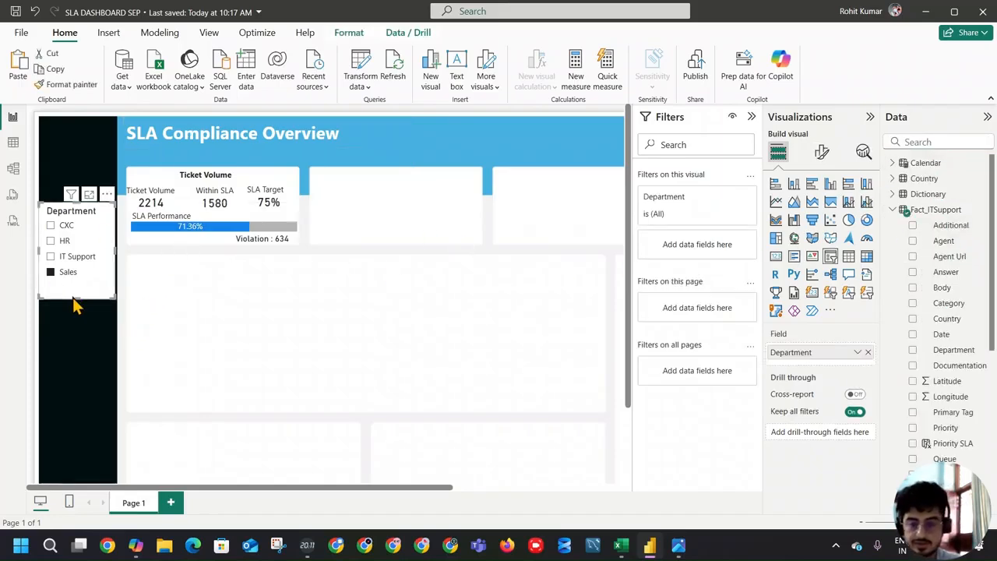
key("ctrl+c")
key("ctrl+v")
left_click_drag(84, 281, 85, 382)
left_click(88, 317)
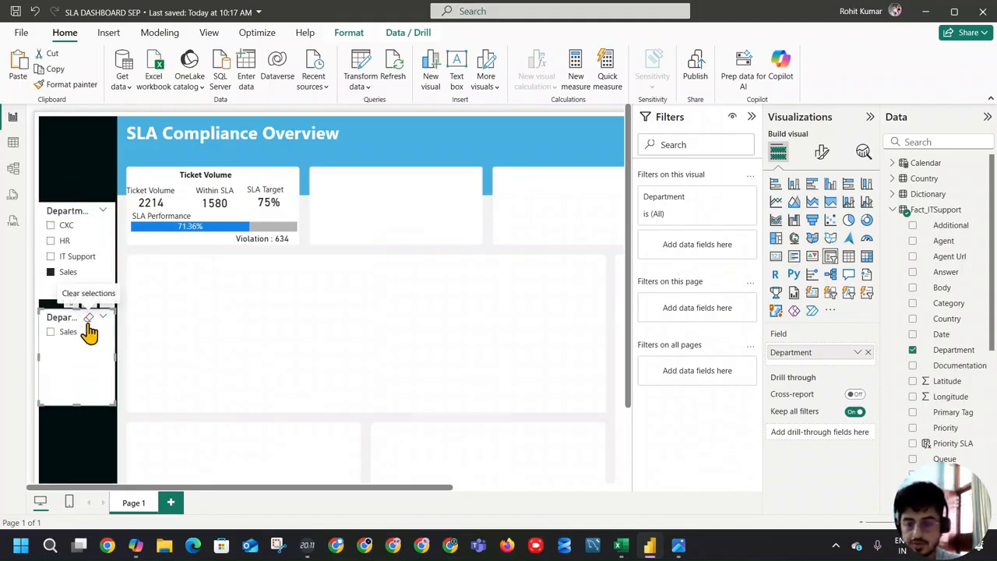
Step: Replace the copied slicer's Department field with Month-Year from the Calendar table
left_click(867, 355)
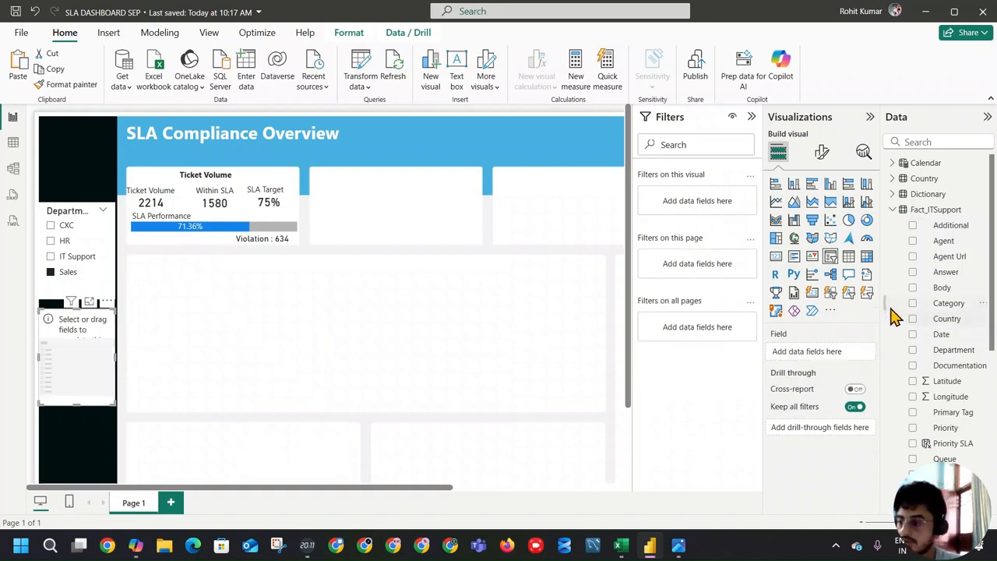
left_click(946, 141)
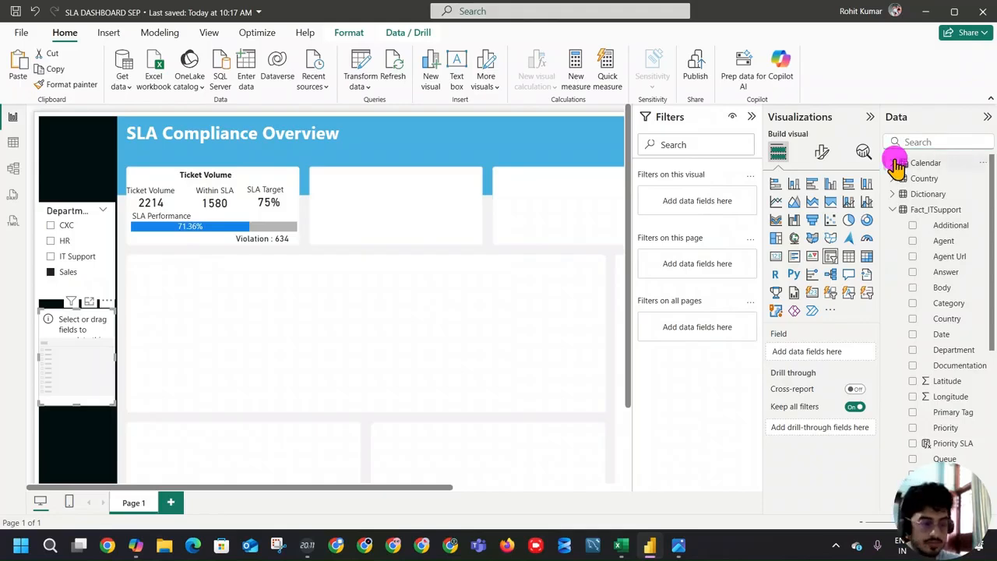
left_click(896, 163)
scroll(958, 280, "down", 5)
scroll(962, 288, "up", 3)
left_click_drag(952, 310, 74, 359)
Step: Change the Month-Year slicer's style to Dropdown and try out its list
left_click(822, 152)
left_click(793, 246)
left_click(818, 308)
left_click(813, 352)
left_click(99, 341)
left_click(71, 366)
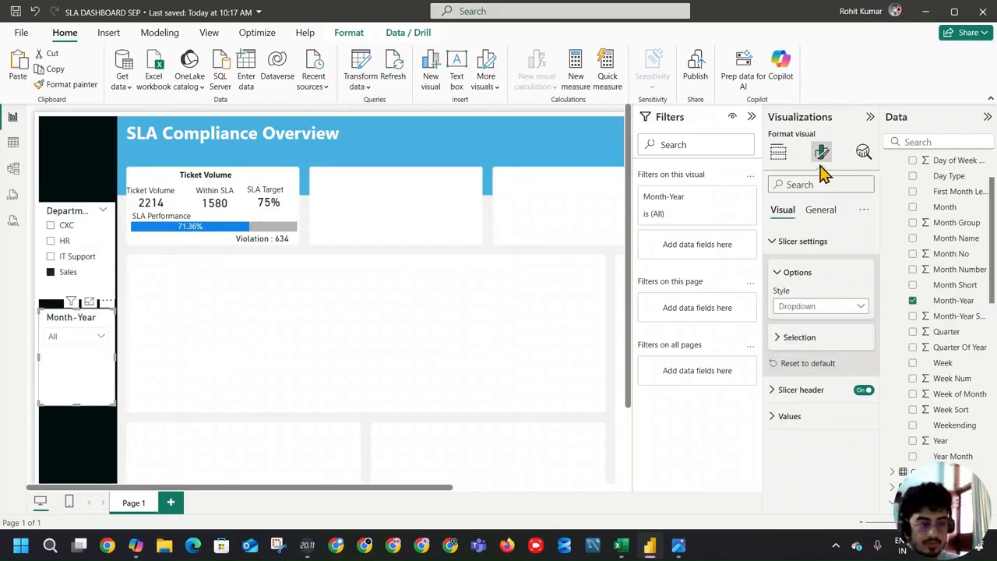
Step: Set the slicer header font size to 9 on both the Month-Year and Department slicers
left_click(819, 211)
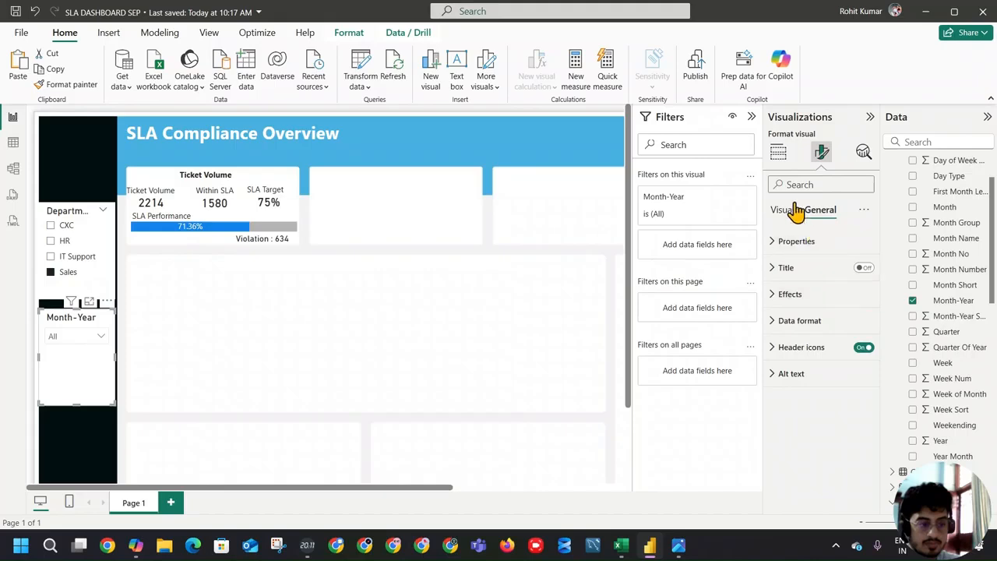
left_click(780, 154)
left_click(822, 154)
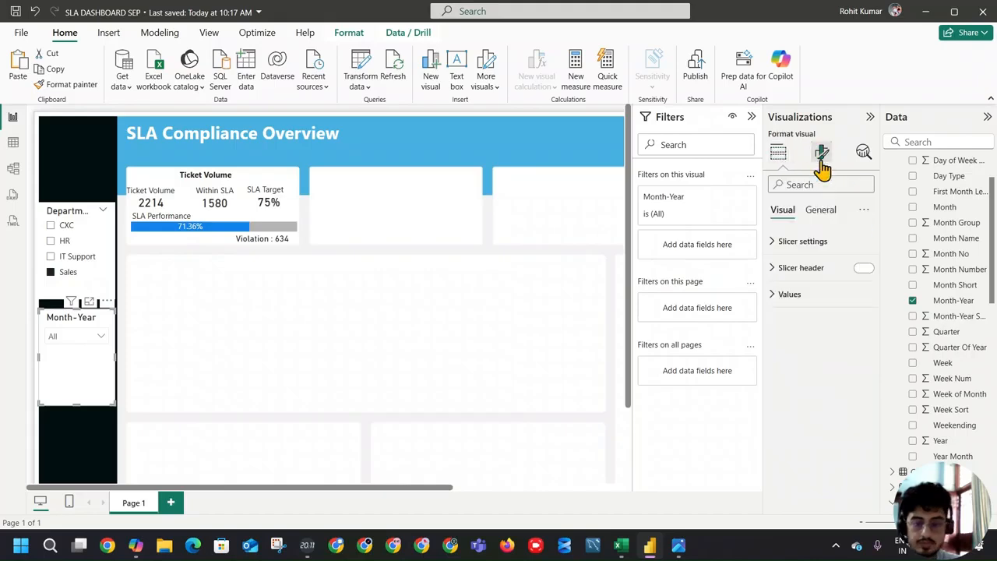
left_click(814, 276)
left_click(861, 371)
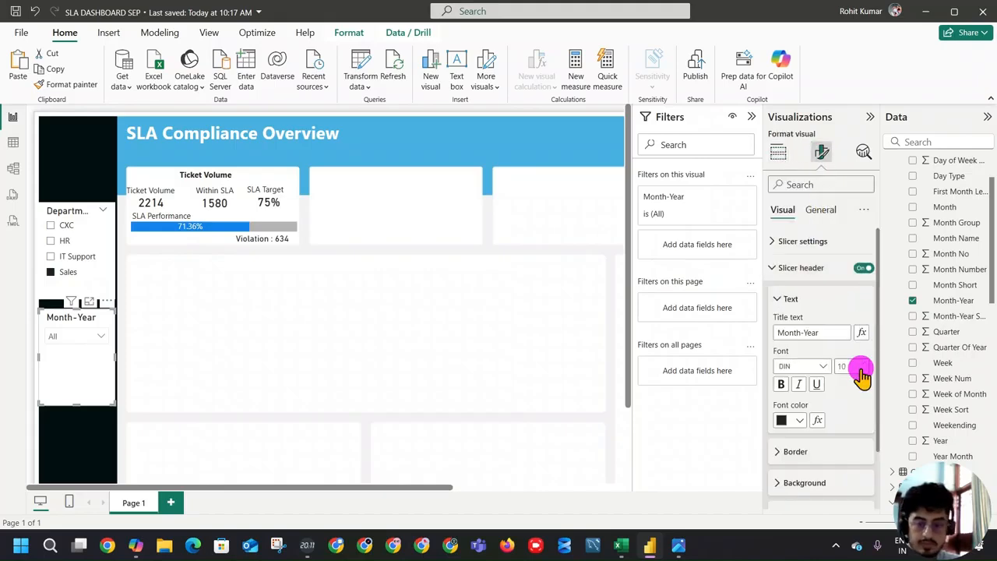
left_click(864, 371)
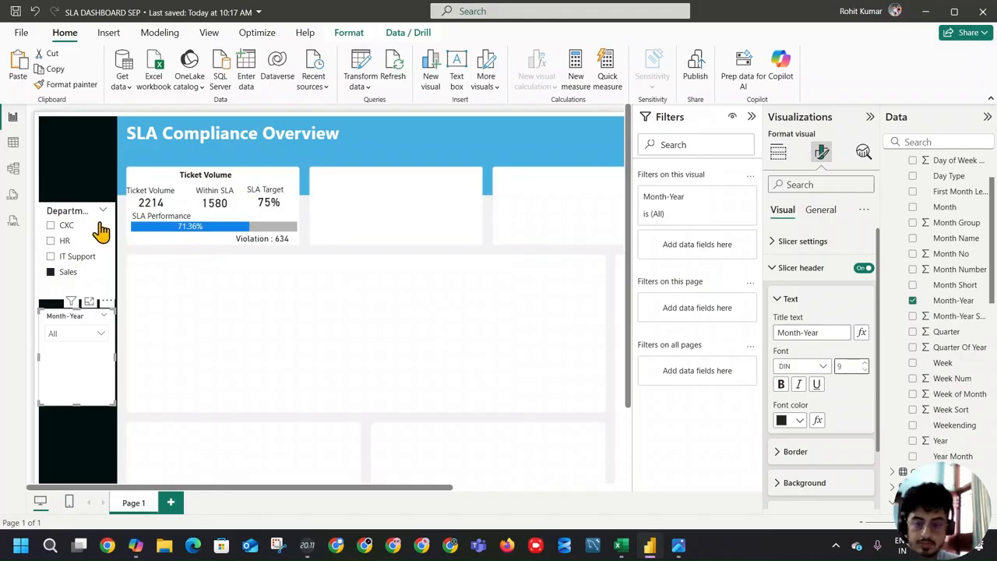
left_click(67, 212)
left_click(862, 371)
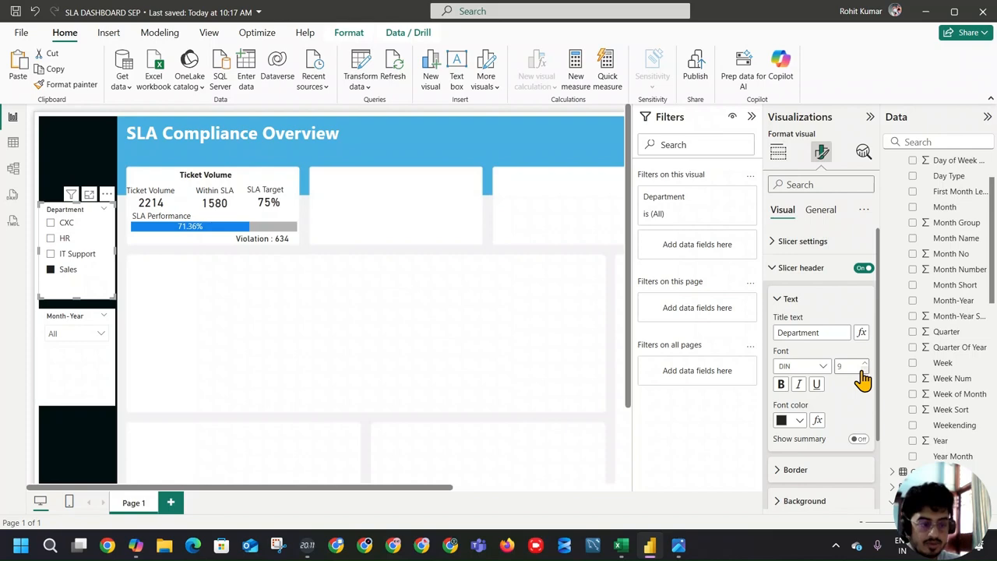
left_click(78, 360)
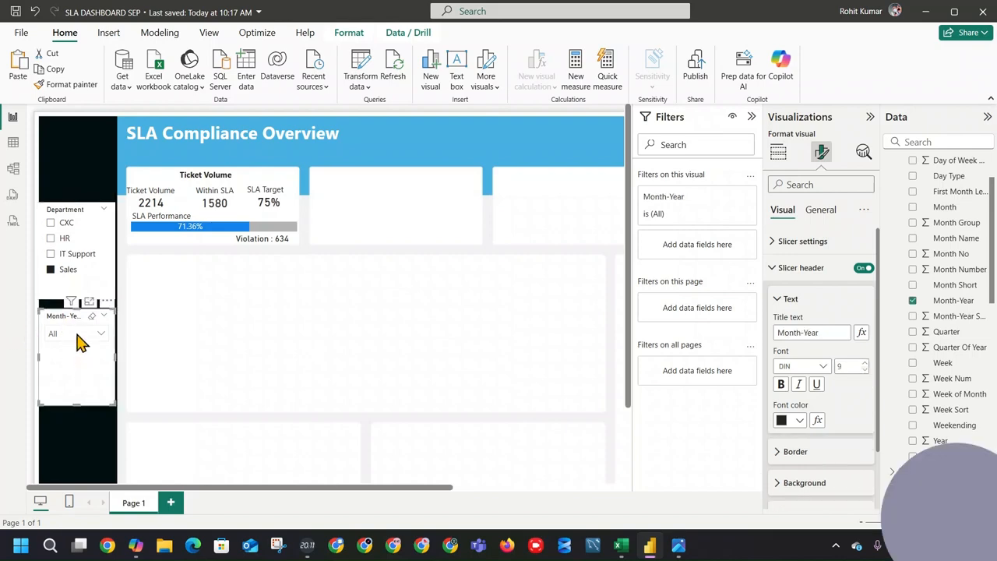
Step: Move the Calendar table directly beneath the Fact_ITSupport table in the model diagram
left_click(13, 141)
left_click(13, 169)
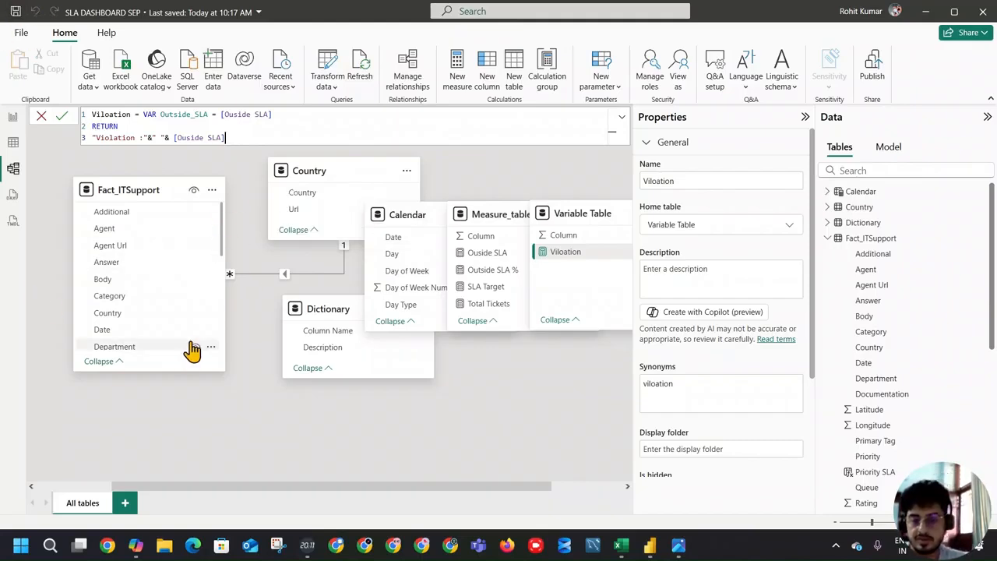
left_click_drag(400, 223, 142, 416)
Step: Look through the Fact_ITSupport fields in the model diagram for date columns that could link to Calendar
scroll(148, 423, "up", 3)
scroll(148, 280, "down", 5)
scroll(152, 282, "down", 4)
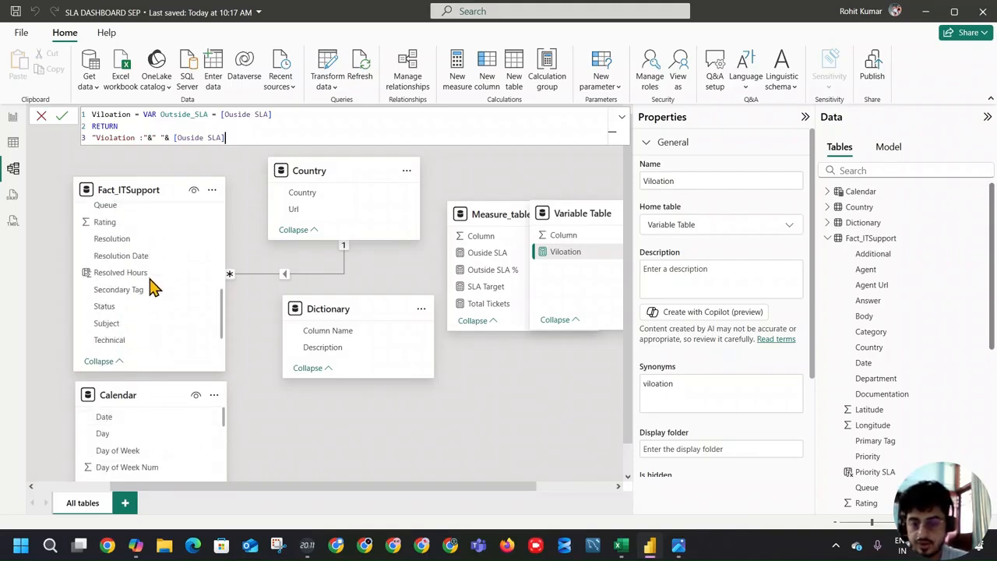
scroll(175, 307, "up", 9)
scroll(172, 296, "down", 5)
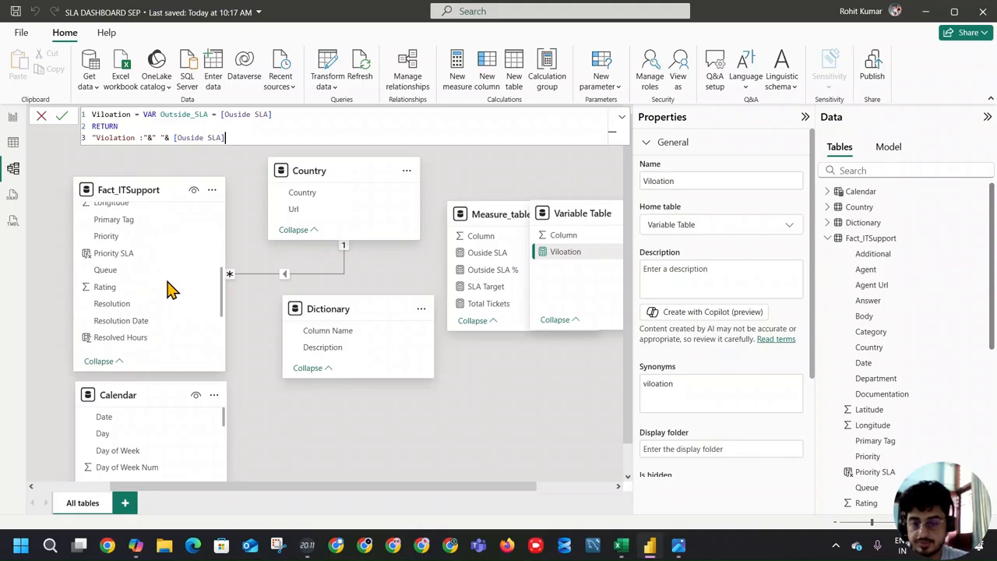
scroll(168, 292, "down", 2)
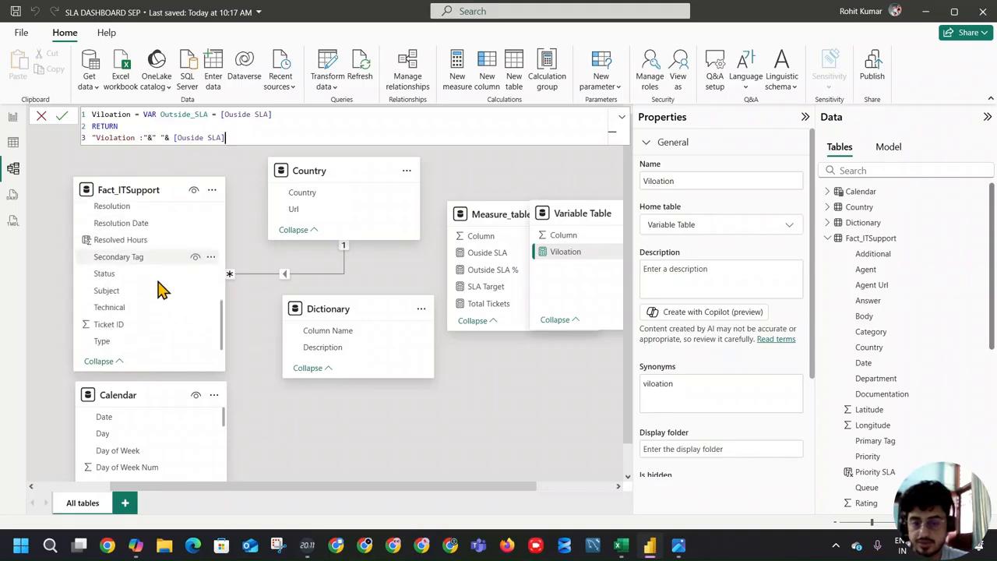
scroll(165, 295, "up", 2)
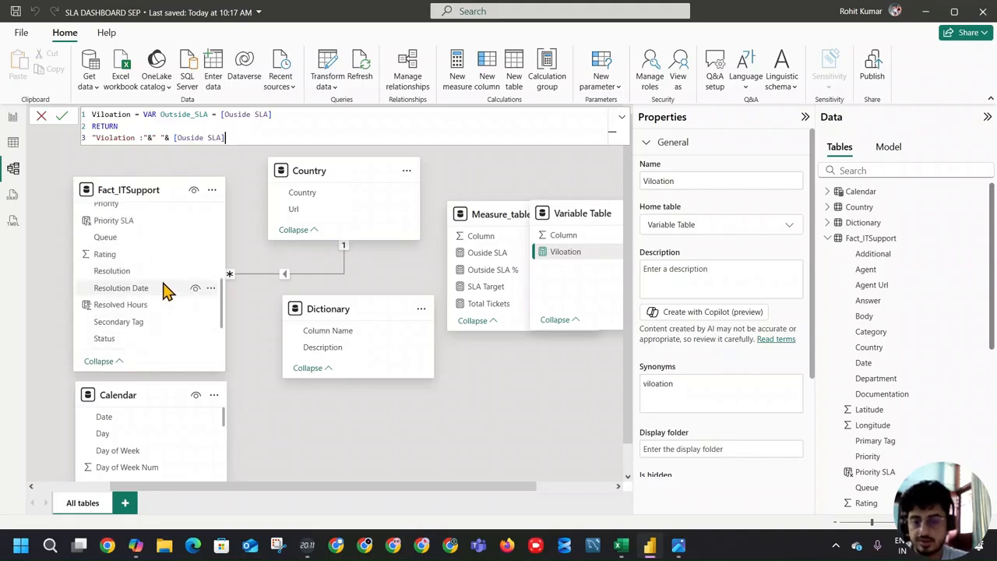
scroll(166, 292, "up", 3)
scroll(166, 292, "up", 2)
scroll(166, 290, "up", 2)
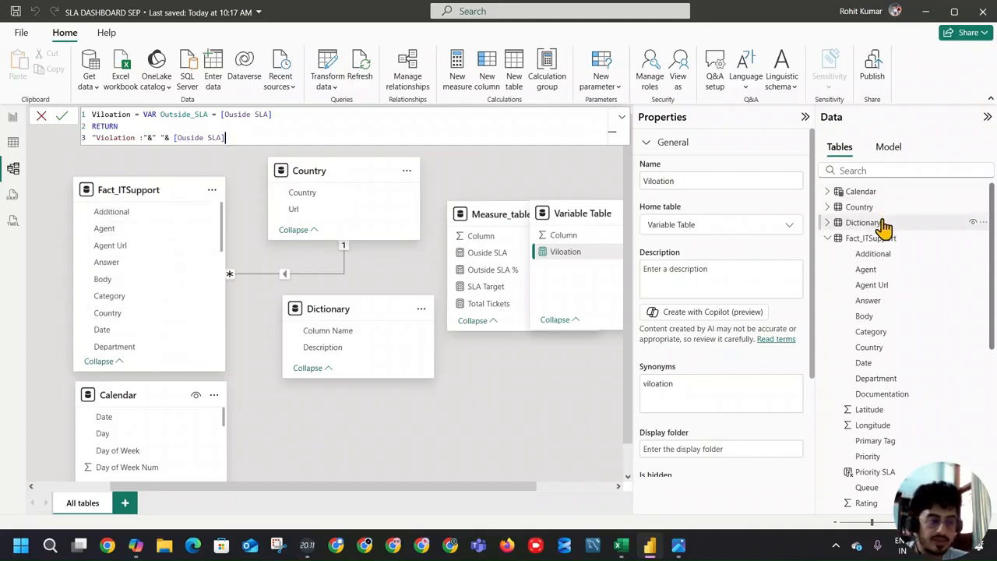
Step: Examine the Date and Resolution Date columns in the Fact_ITSupport table's data
left_click(878, 223)
left_click(871, 237)
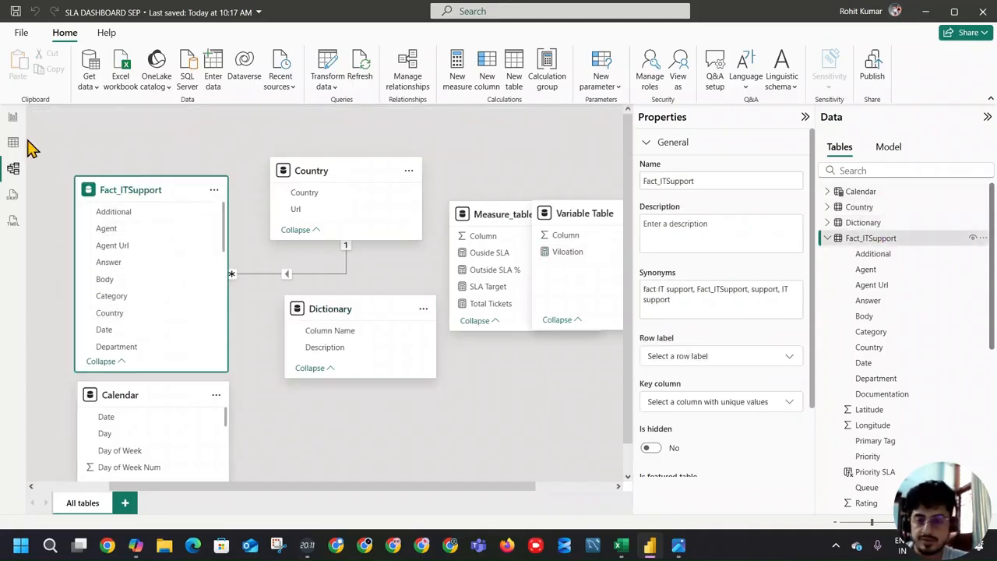
left_click(28, 143)
left_click(849, 237)
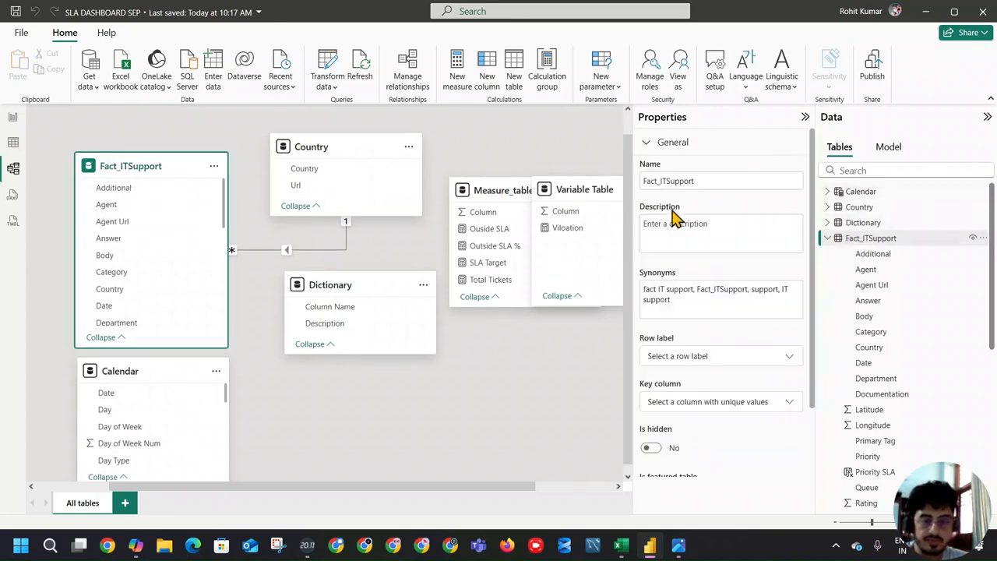
left_click(14, 145)
left_click(897, 210)
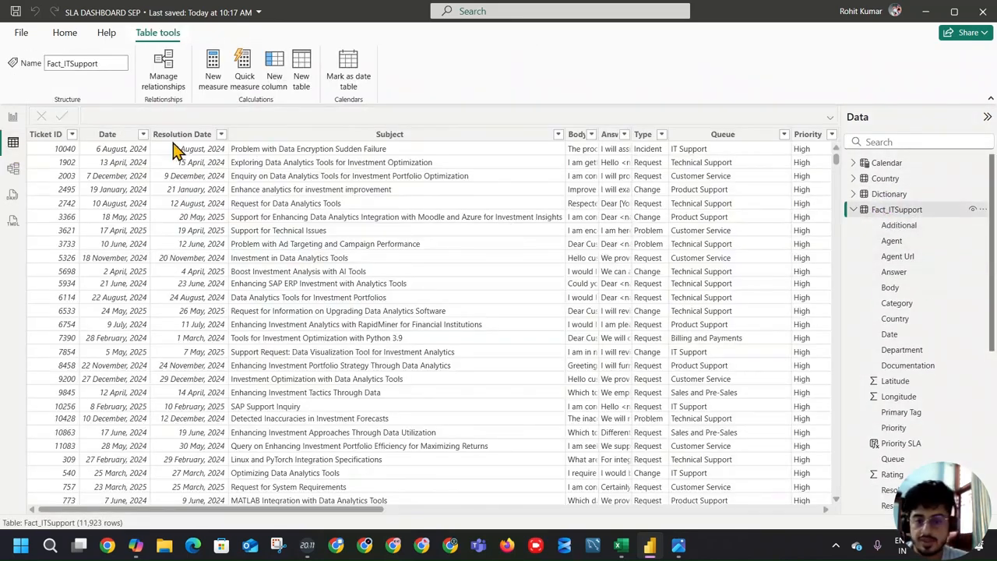
Step: Create an active one-to-many, single-direction relationship from Calendar's Date to Fact_ITSupport's Date, and shift the Calendar table slightly lower in the diagram
left_click(11, 118)
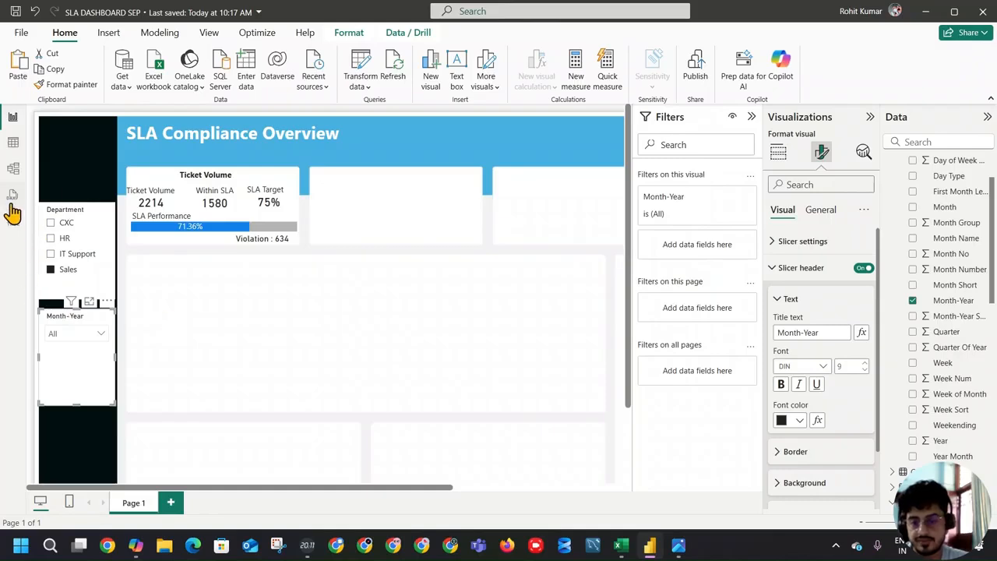
left_click(13, 194)
left_click(870, 238)
left_click(14, 168)
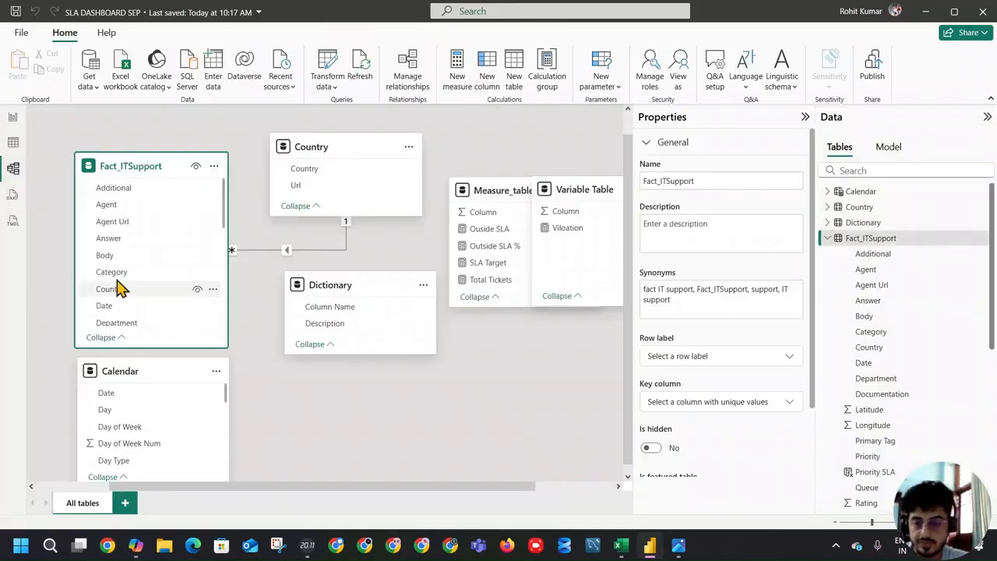
scroll(131, 224, "down", 2)
left_click_drag(127, 394, 132, 249)
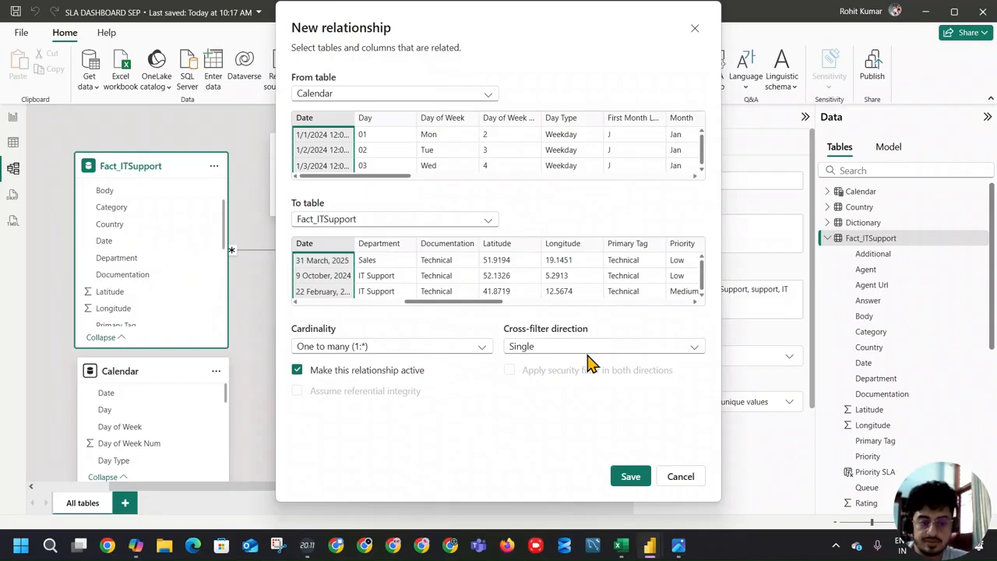
left_click(621, 478)
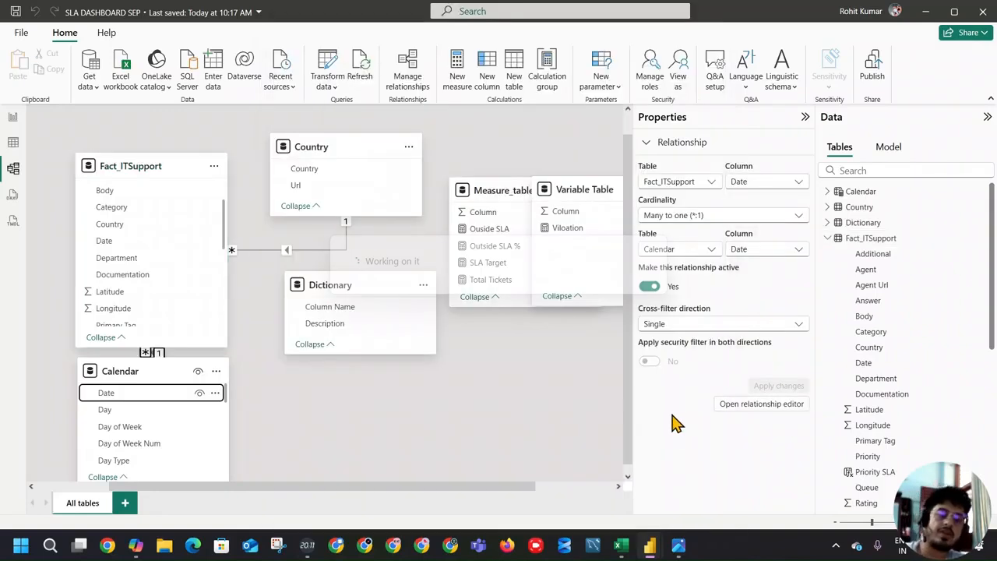
left_click_drag(141, 371, 150, 396)
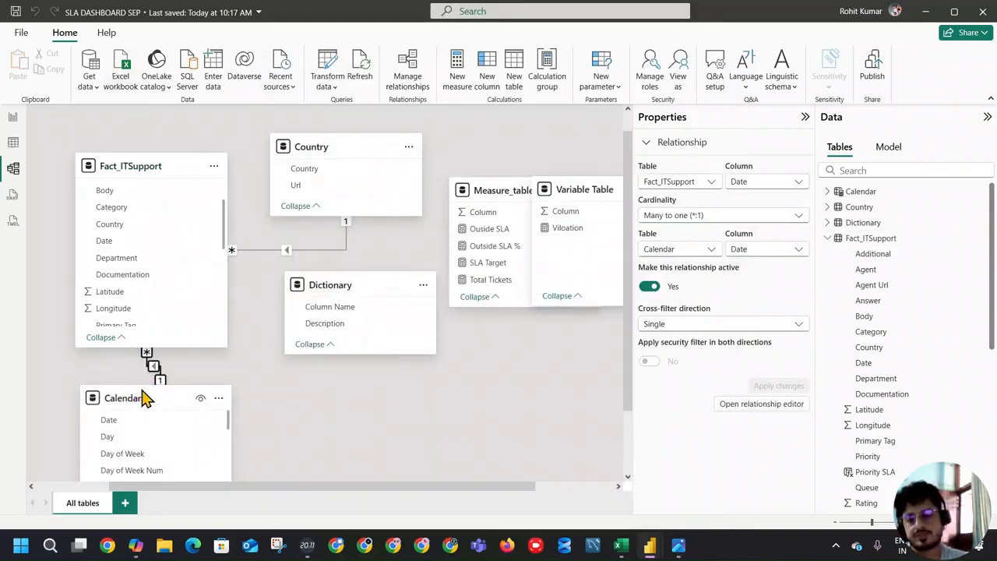
Step: Check the month order in the Month-Year slicer and test it by selecting and clearing Jan 2024
left_click(12, 117)
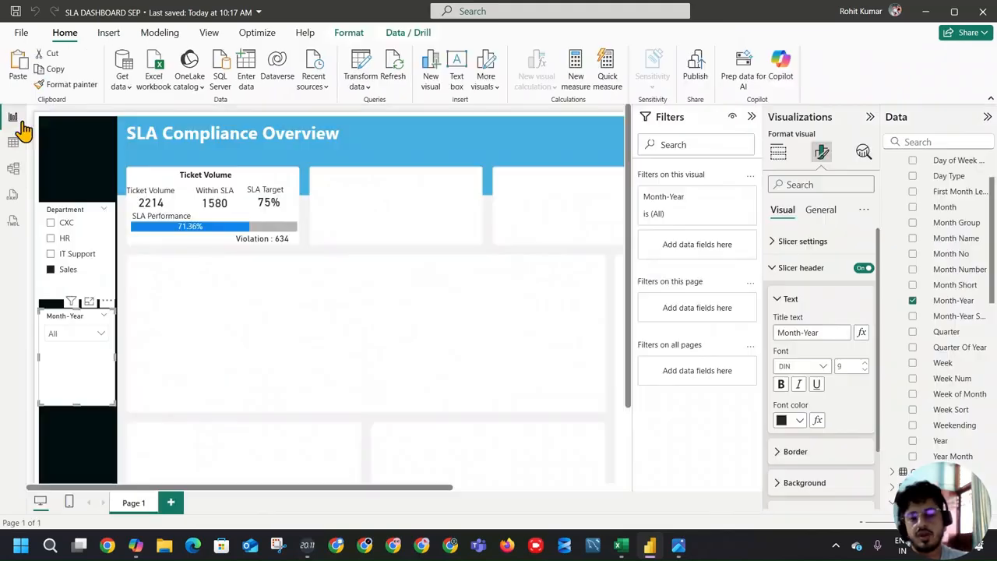
left_click(71, 337)
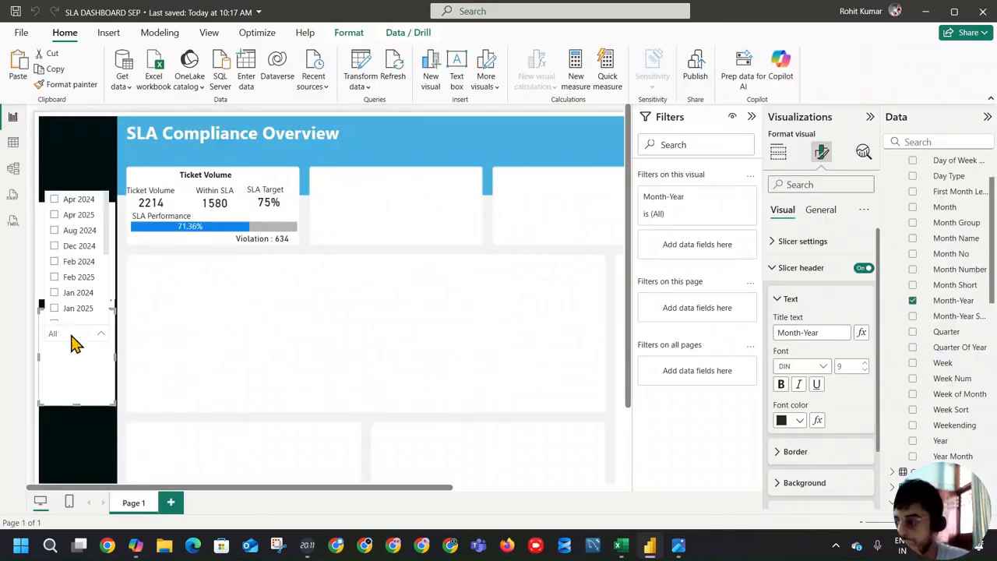
scroll(88, 250, "down", 4)
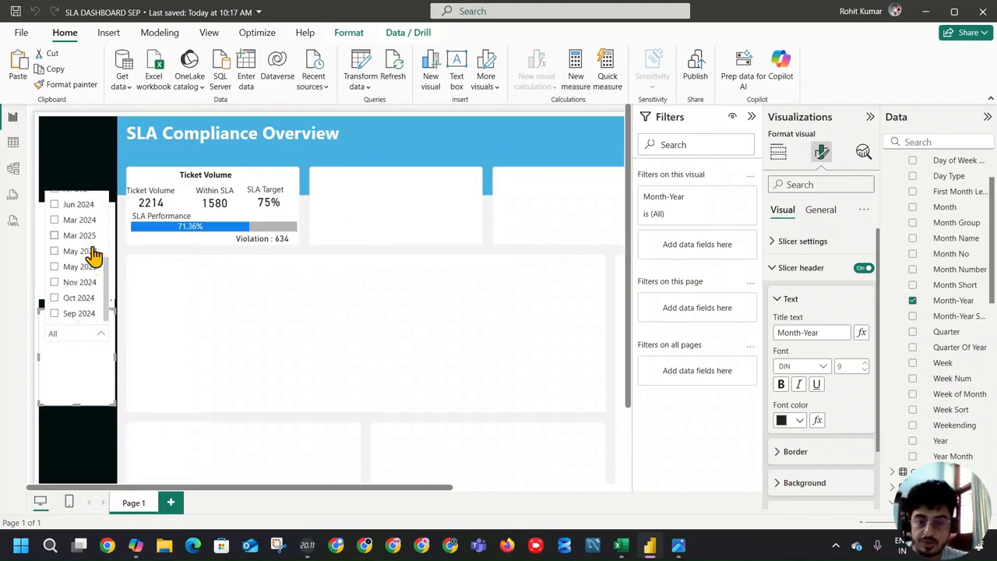
scroll(100, 281, "up", 4)
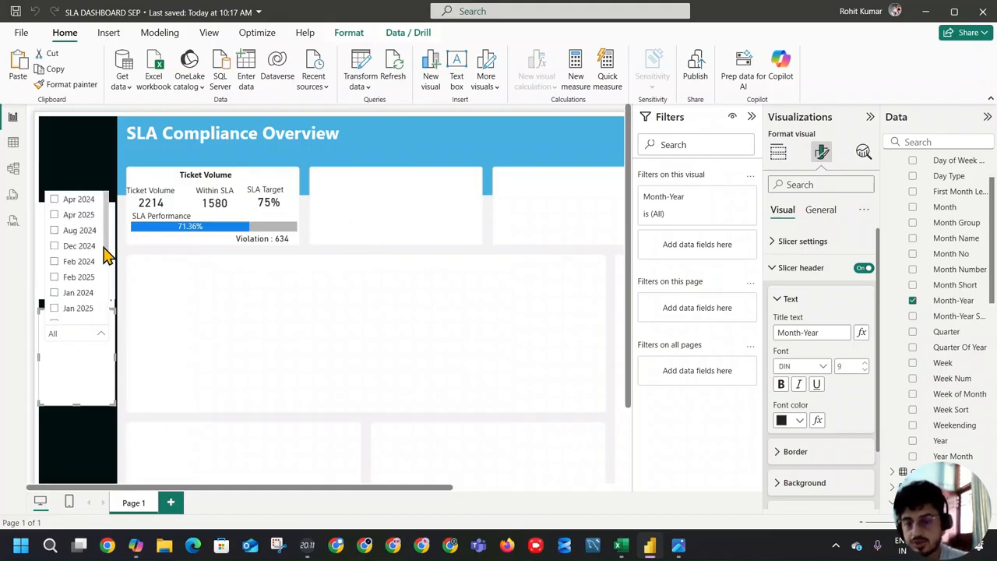
left_click(75, 295)
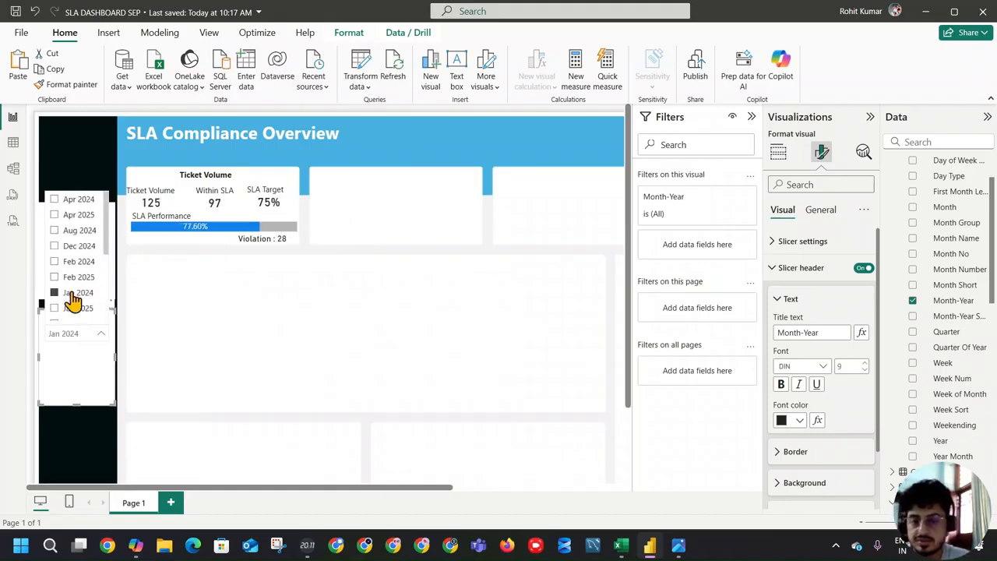
left_click(71, 294)
left_click(71, 294)
left_click(72, 294)
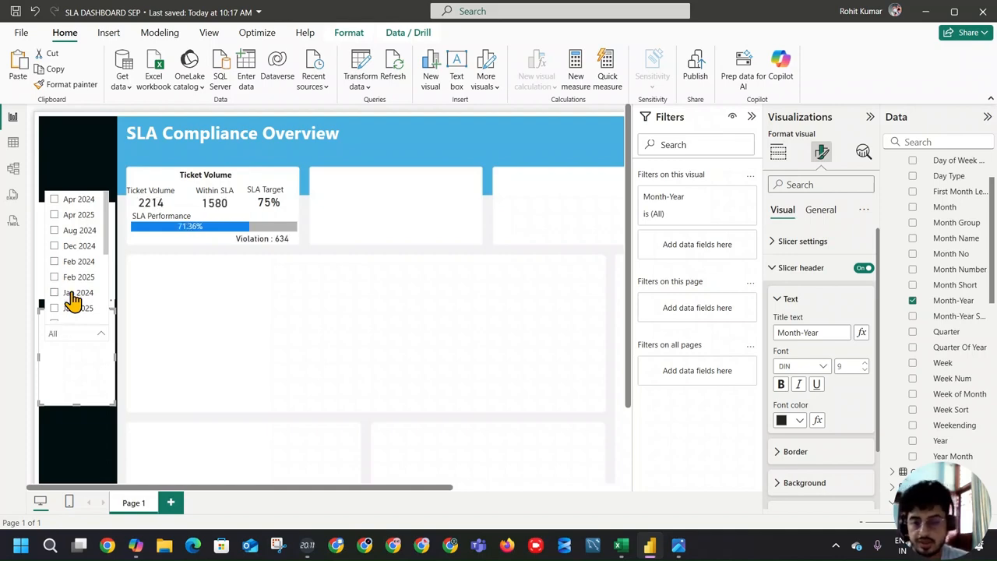
Step: Set the Calendar table's Month-Year column to sort by Month Number
left_click(12, 142)
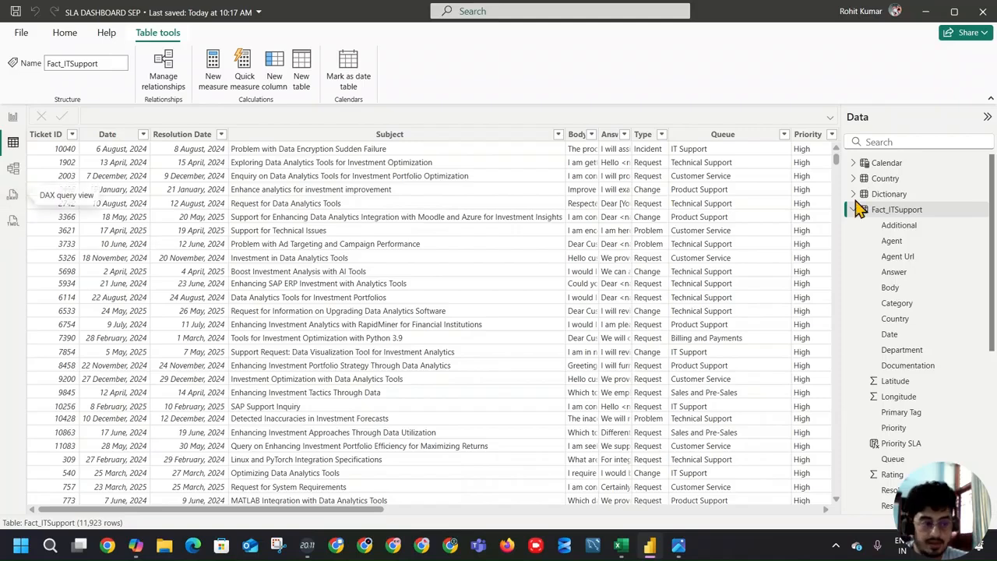
left_click(903, 162)
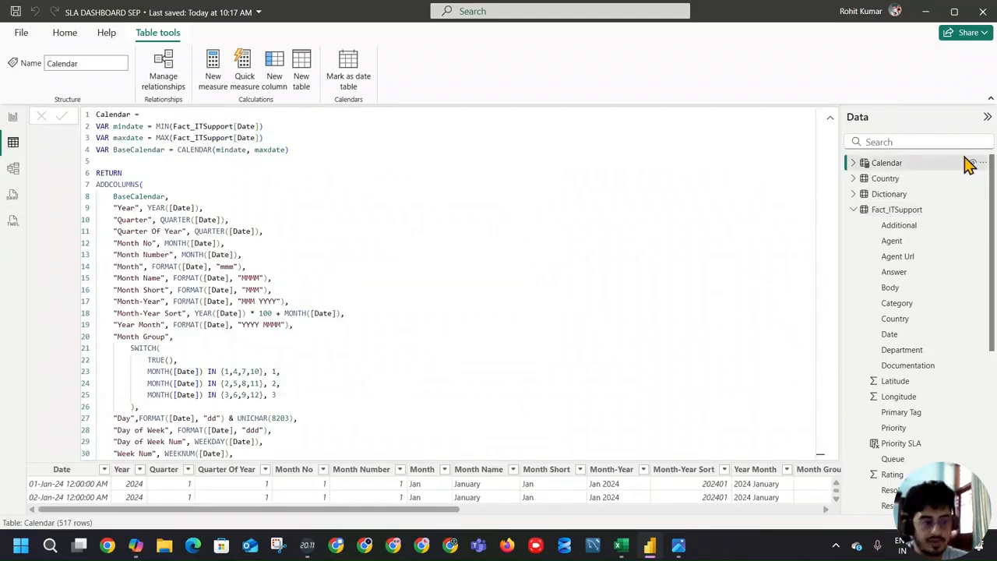
left_click(830, 118)
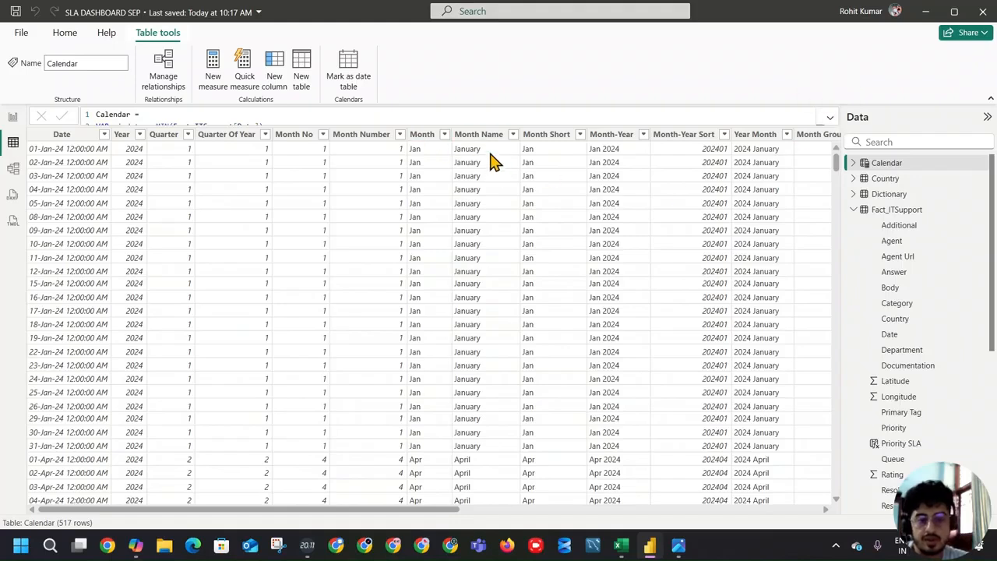
left_click(680, 136)
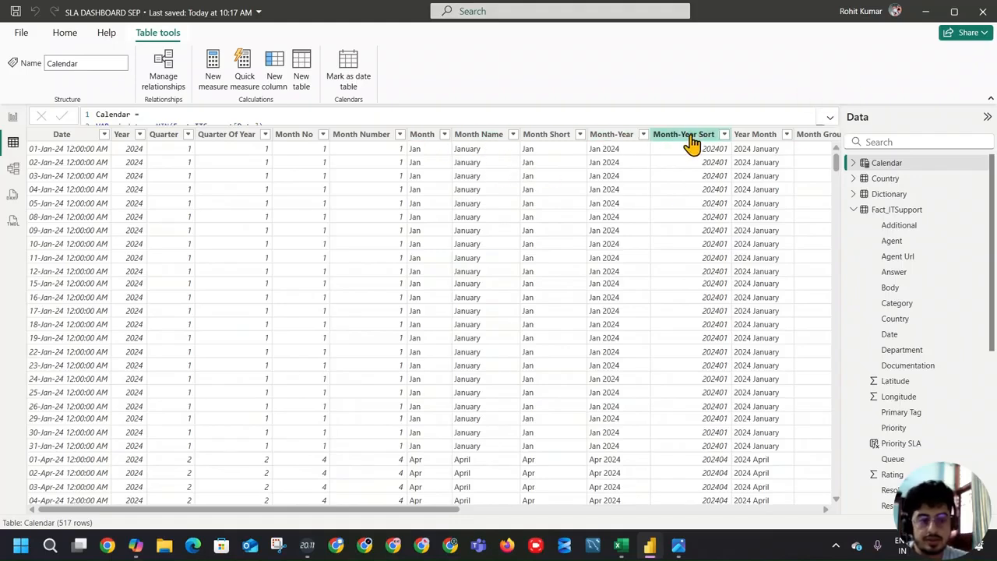
left_click(632, 142)
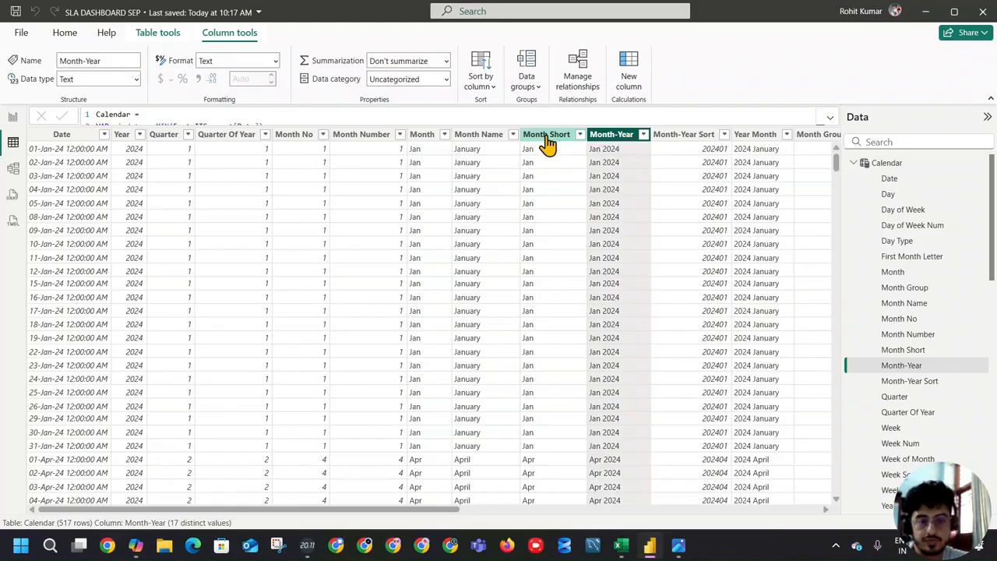
left_click(487, 86)
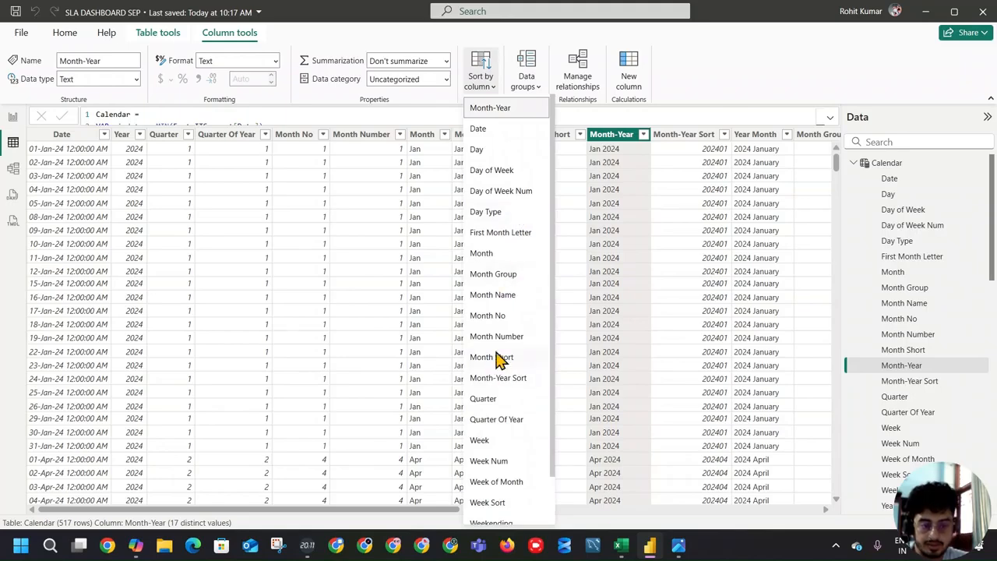
left_click(497, 259)
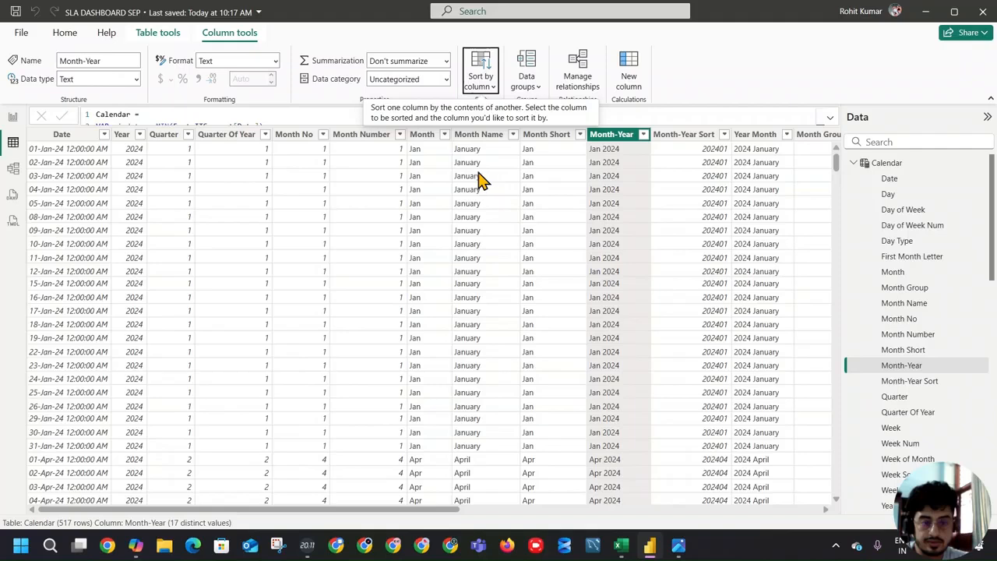
left_click(482, 84)
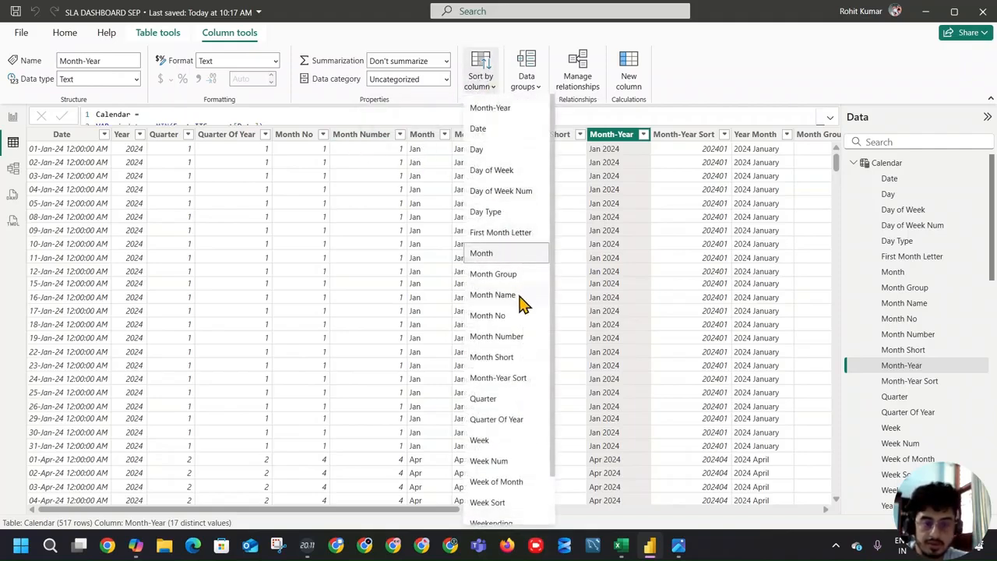
left_click(516, 331)
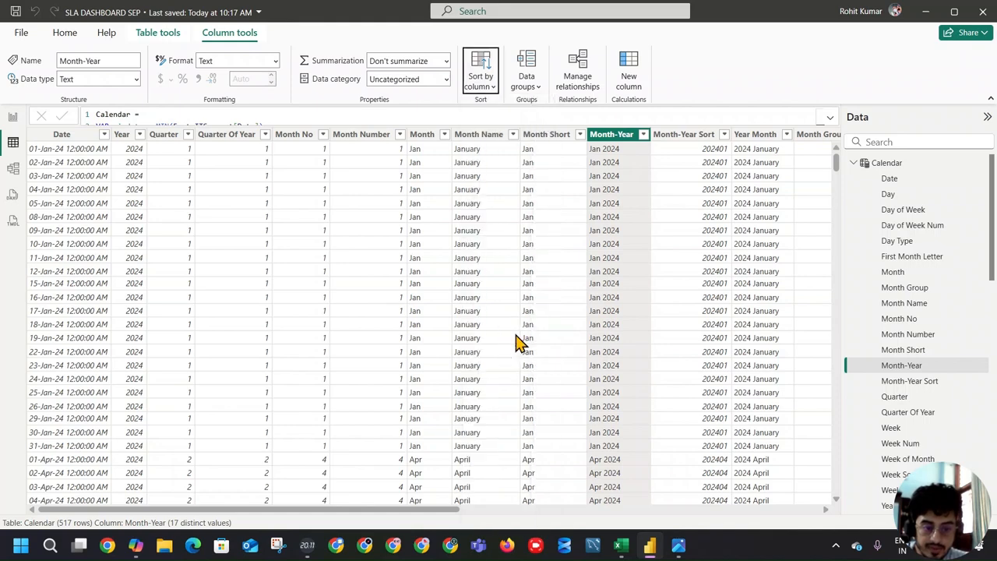
Step: Filter the report page to Jan 2024 with the Month-Year slicer
left_click(12, 116)
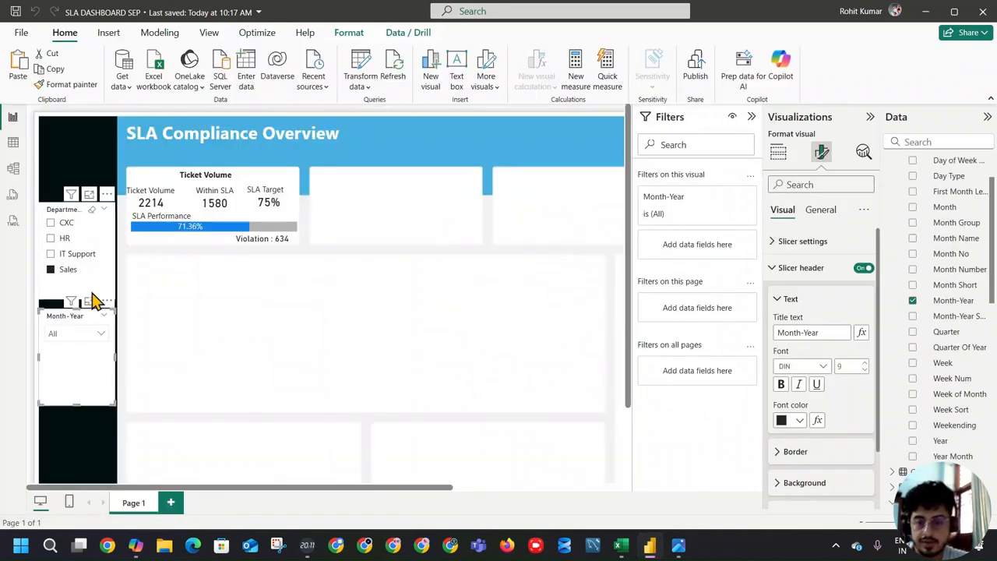
left_click(103, 337)
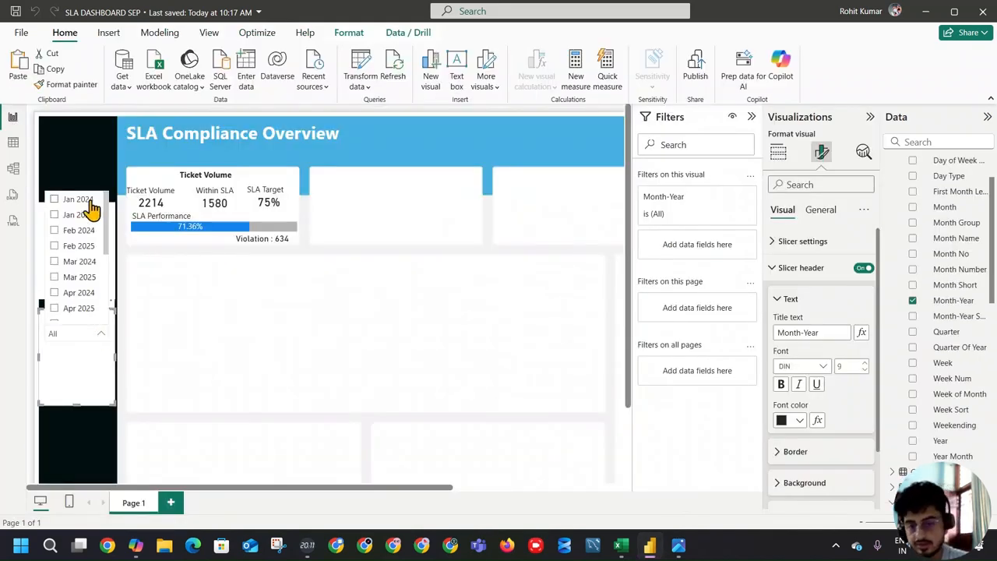
left_click(78, 201)
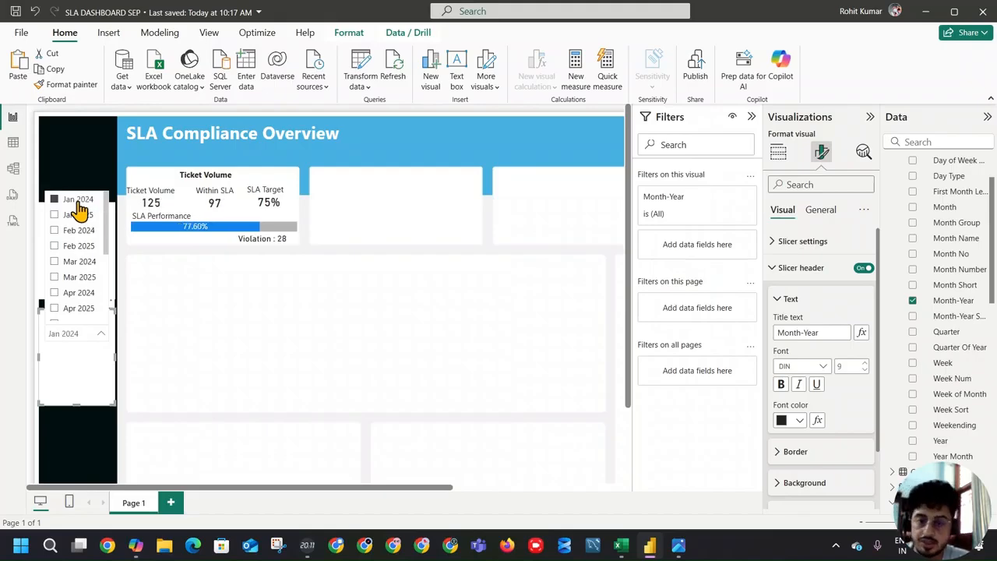
Step: Switch to the reference dashboard screenshot in the image viewer and compare its Ticket Volume card with the one in the Power BI report
left_click(679, 546)
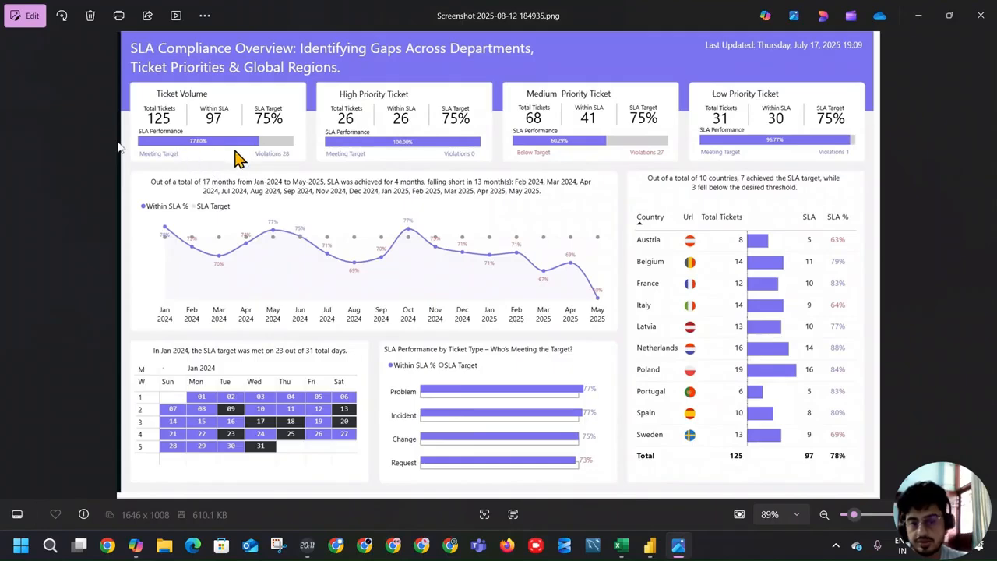
key("alt+Tab")
key("alt+Tab")
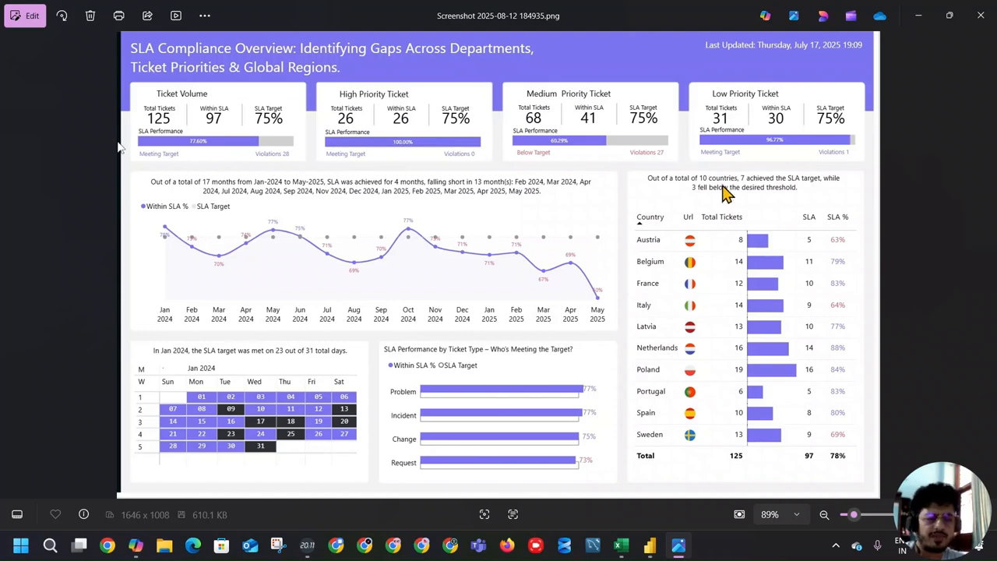
key("alt+Tab")
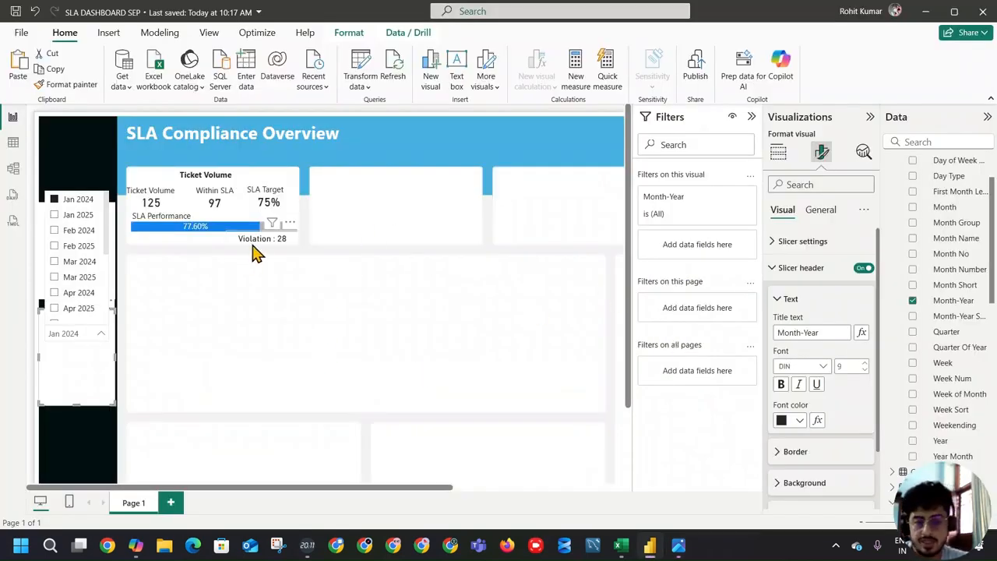
scroll(267, 191, "up", 2)
left_click(94, 196)
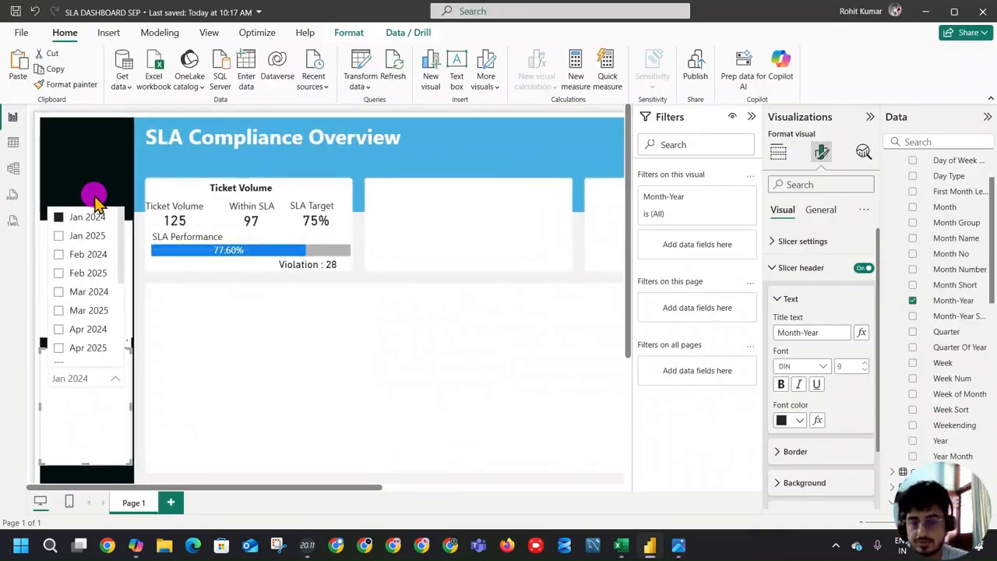
scroll(273, 301, "up", 1)
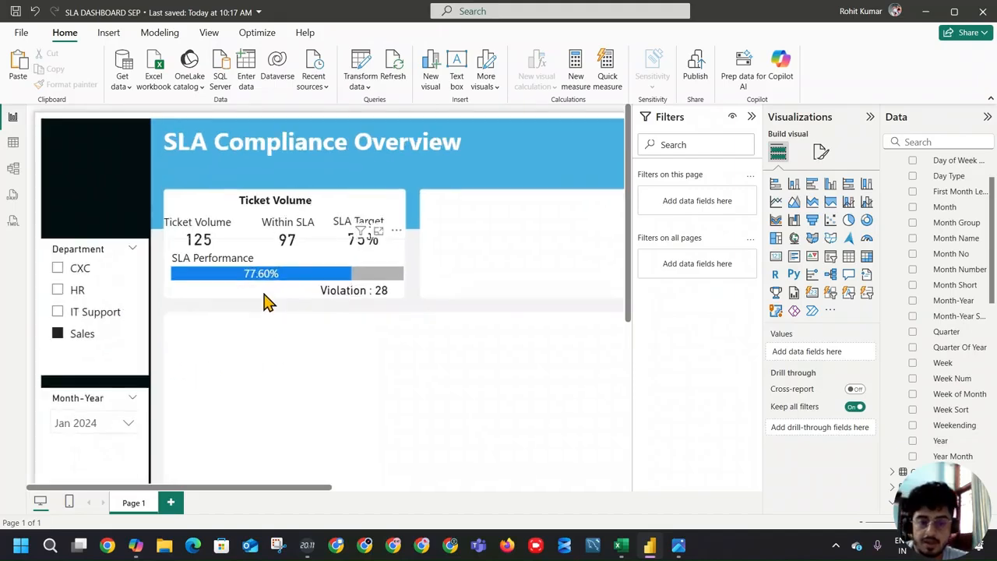
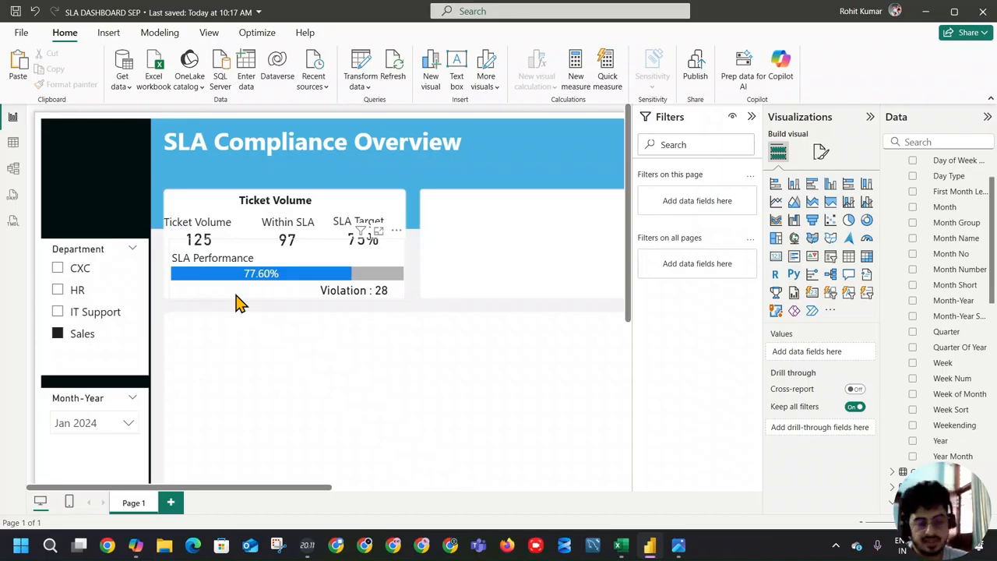
Step: Create a new measure named SLA Status in the Variable Table
scroll(937, 216, "up", 2)
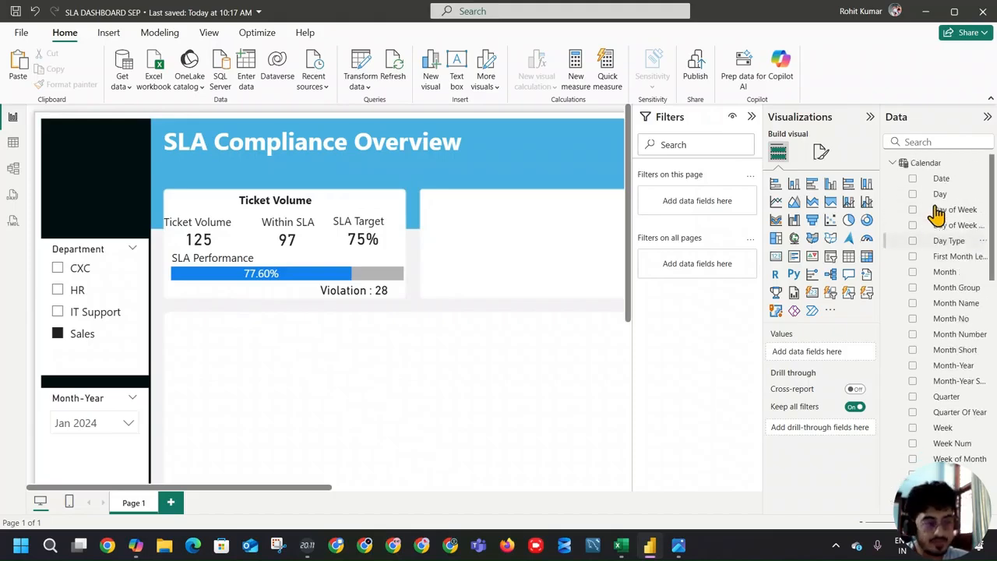
left_click(893, 163)
left_click(893, 209)
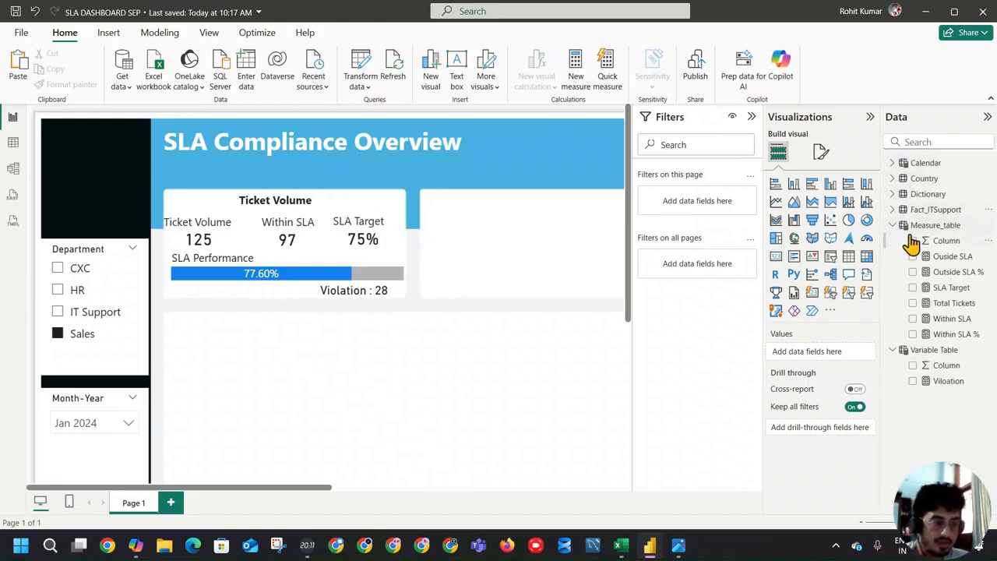
left_click(908, 225)
left_click(893, 226)
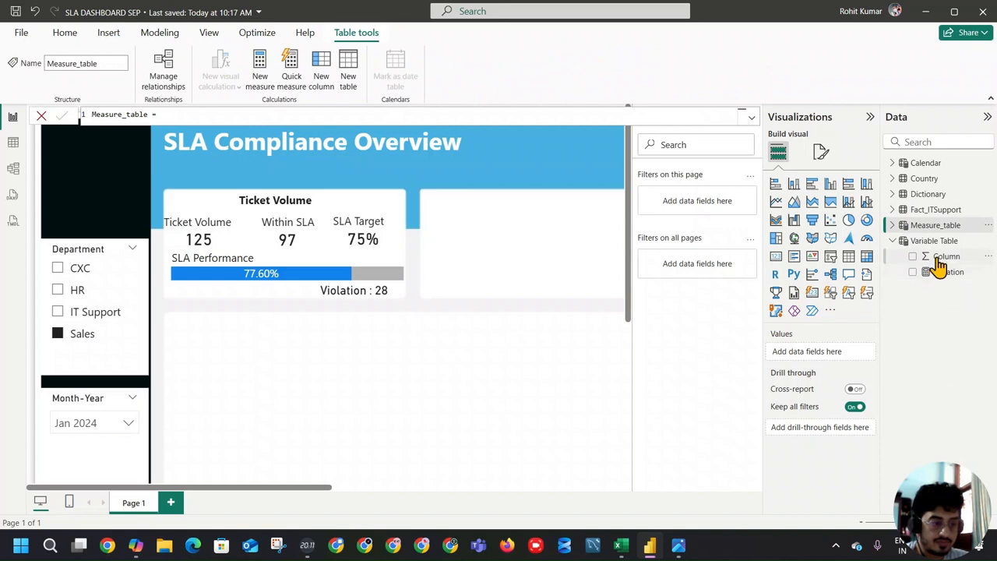
left_click(934, 241)
left_click(261, 74)
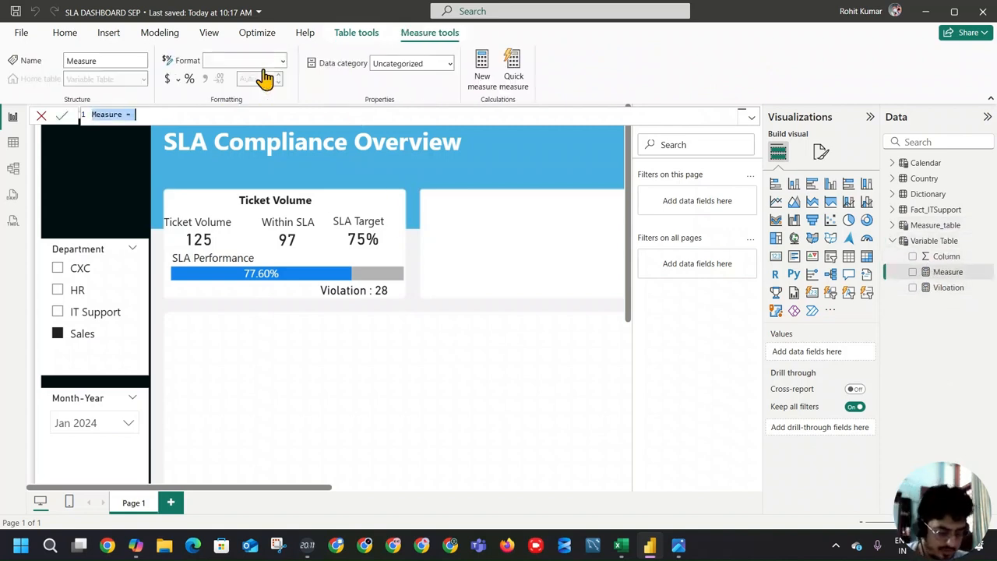
type("SLA Status")
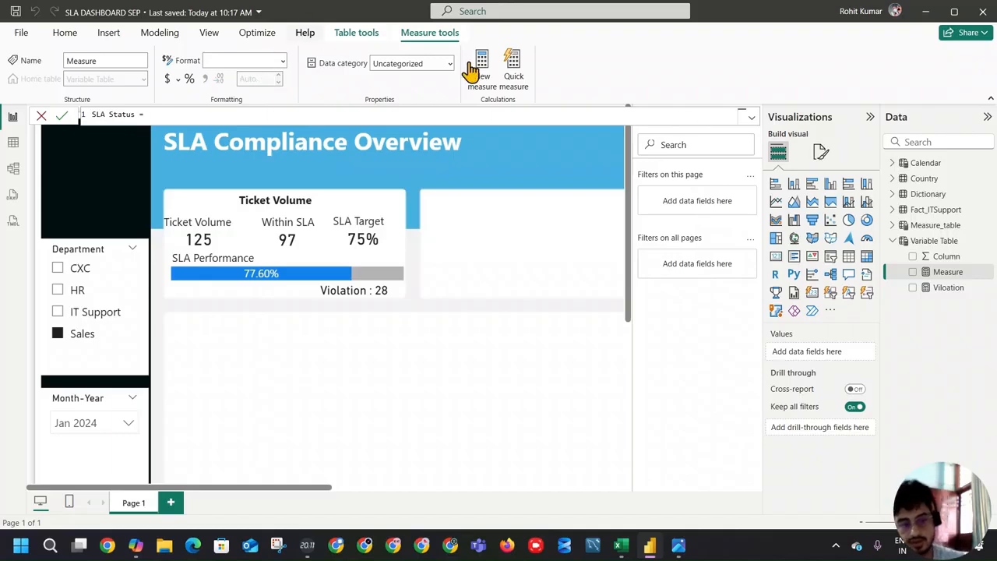
Step: Declare a variable SLA_Values equal to [Within SLA %] on a new line of the SLA Status formula
left_click(750, 116)
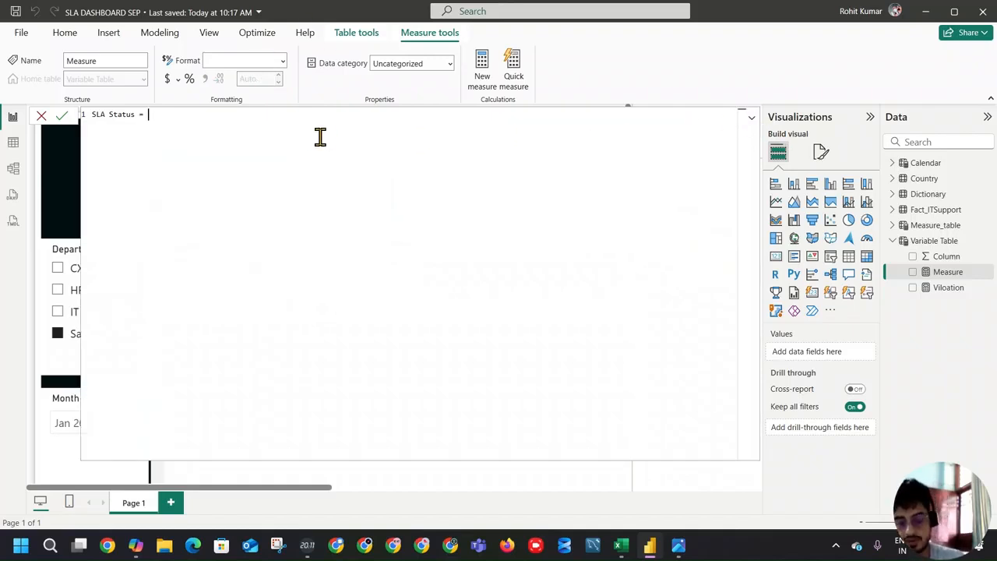
type("var")
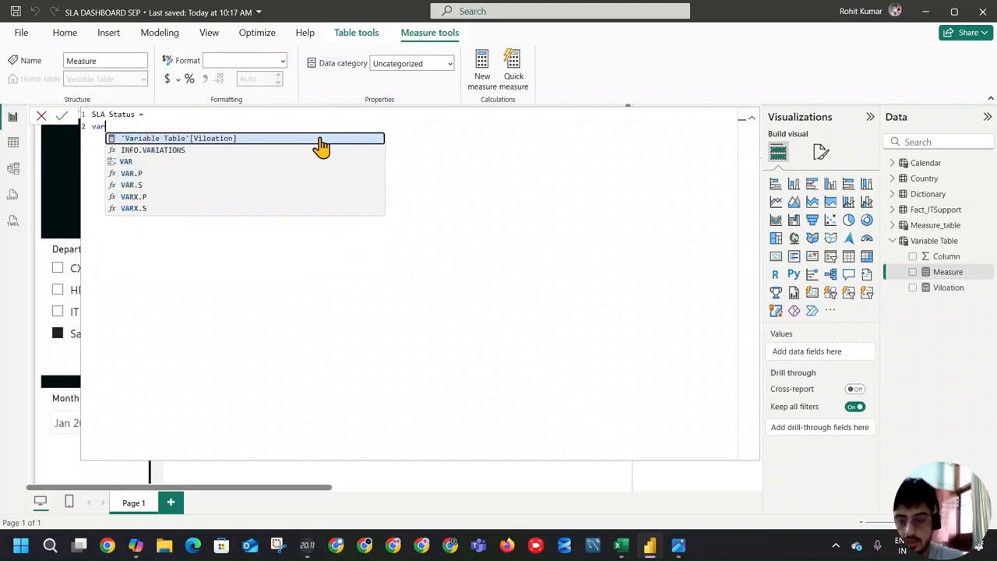
key("Down")
key("Down")
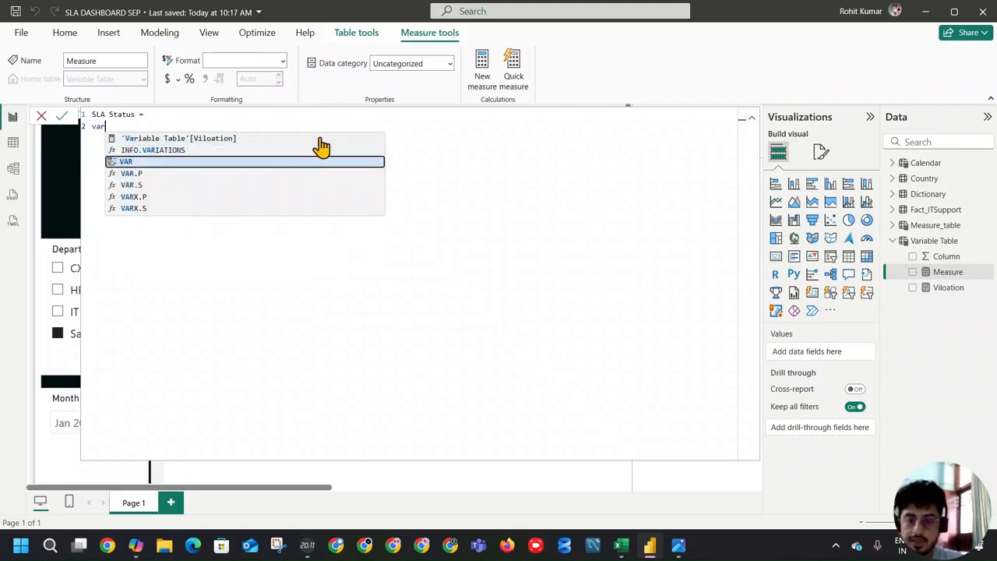
key("Tab")
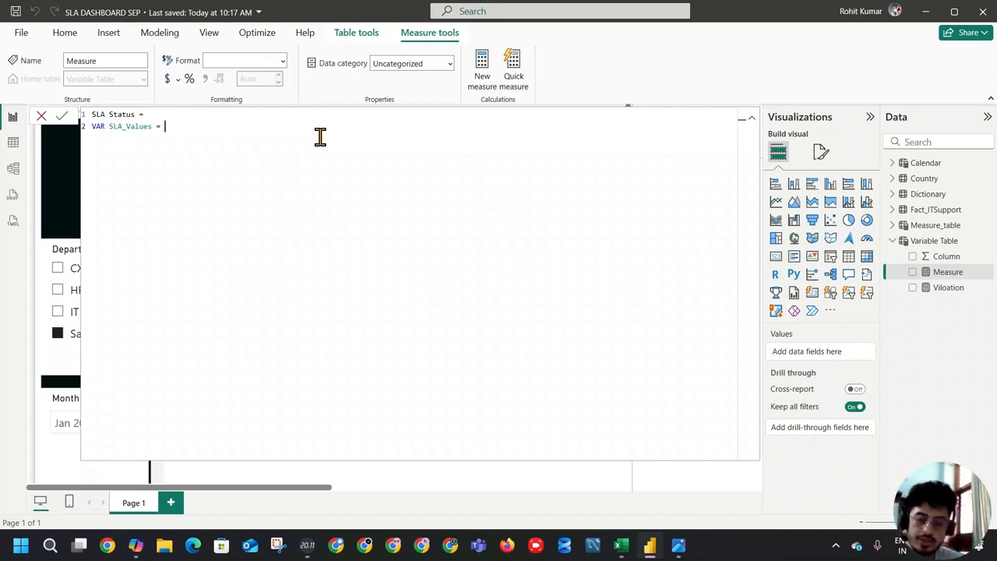
type("[W")
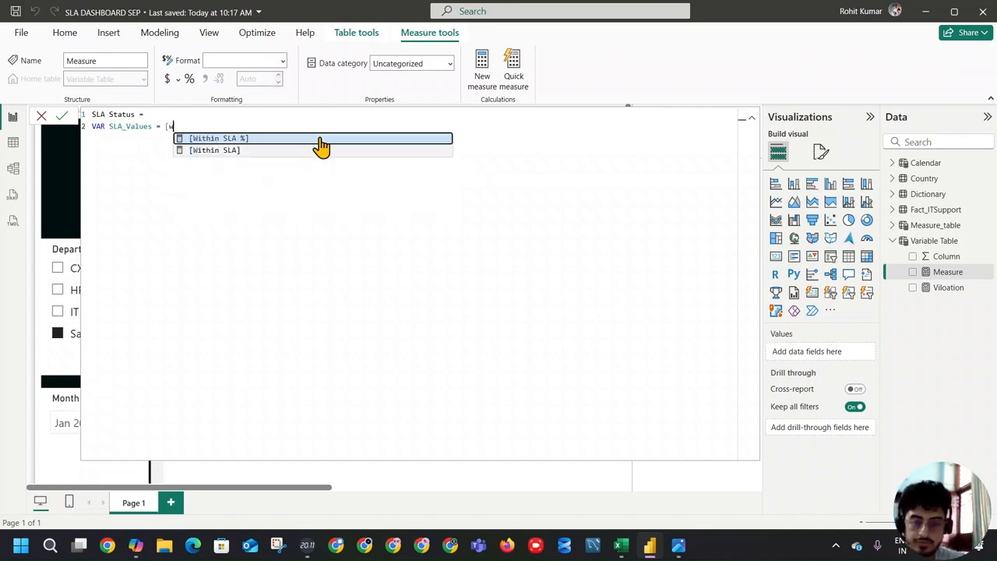
left_click(320, 146)
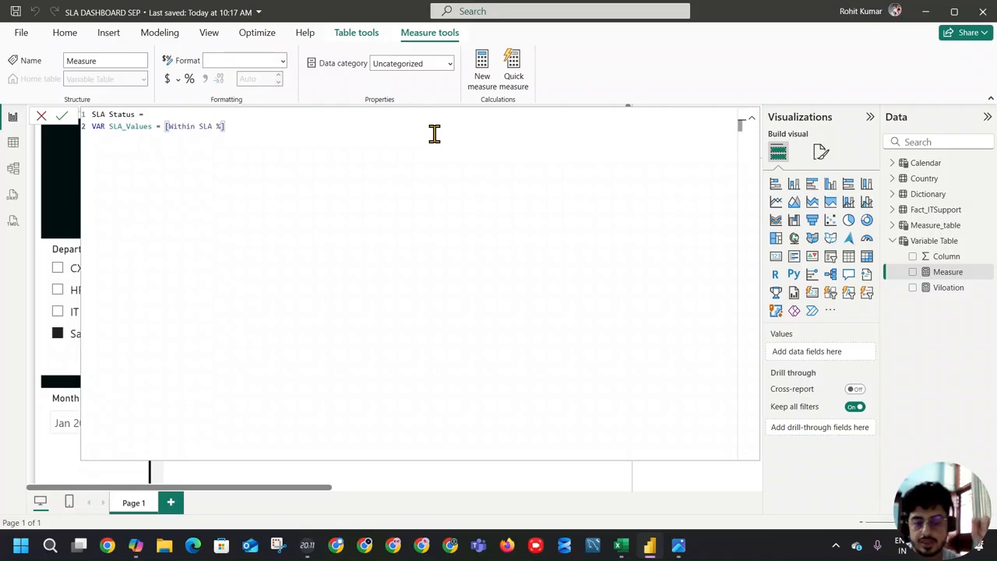
type(",")
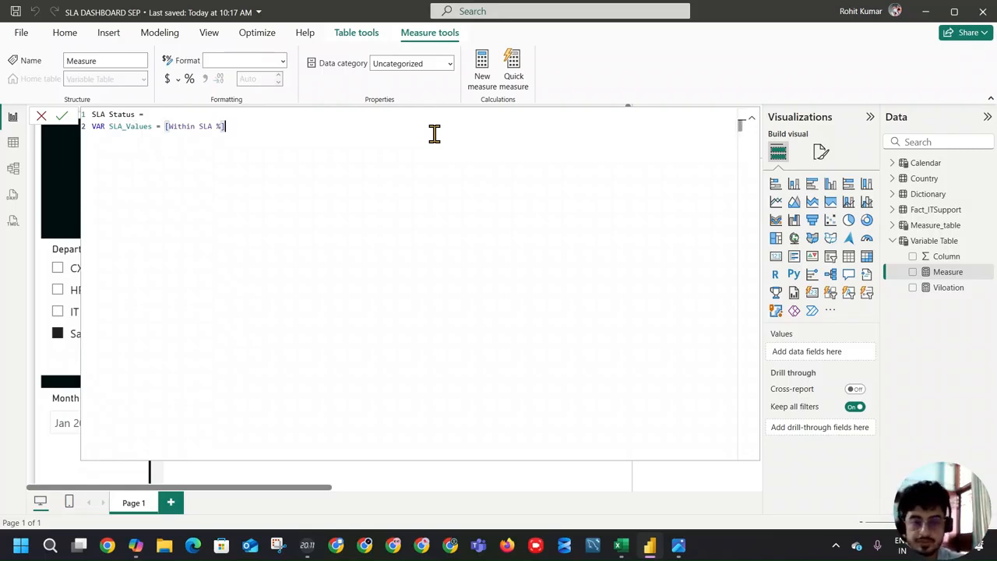
type(",")
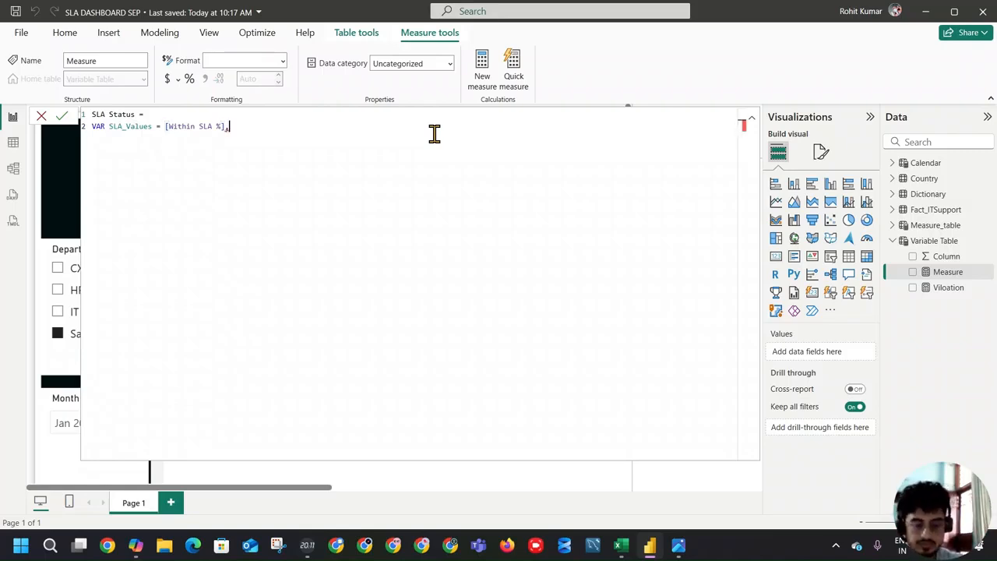
key("BackSpace")
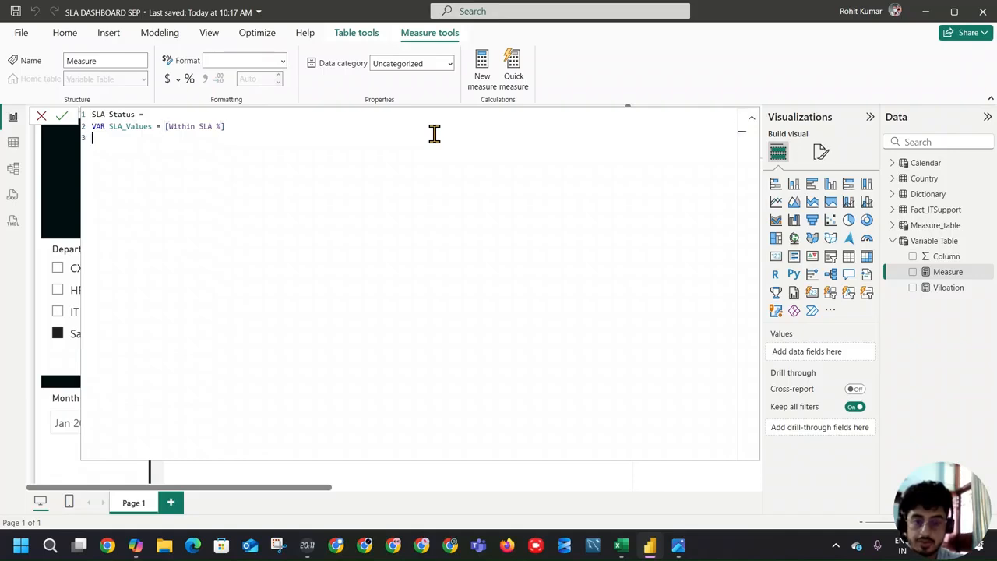
Step: Declare a second variable SLA_Target equal to [SLA Target] in the SLA Status formula and commit the measure
type("VAR")
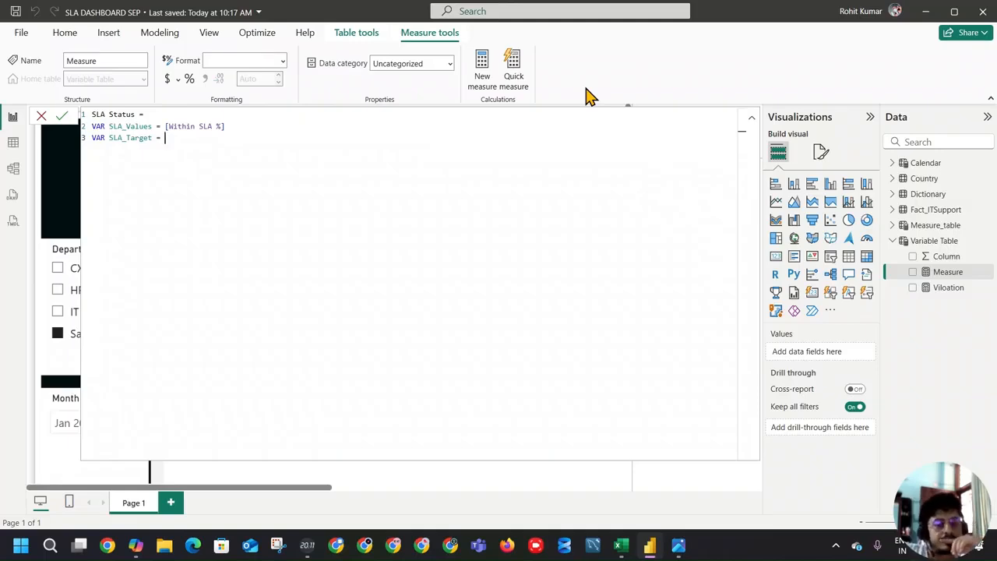
type("sla")
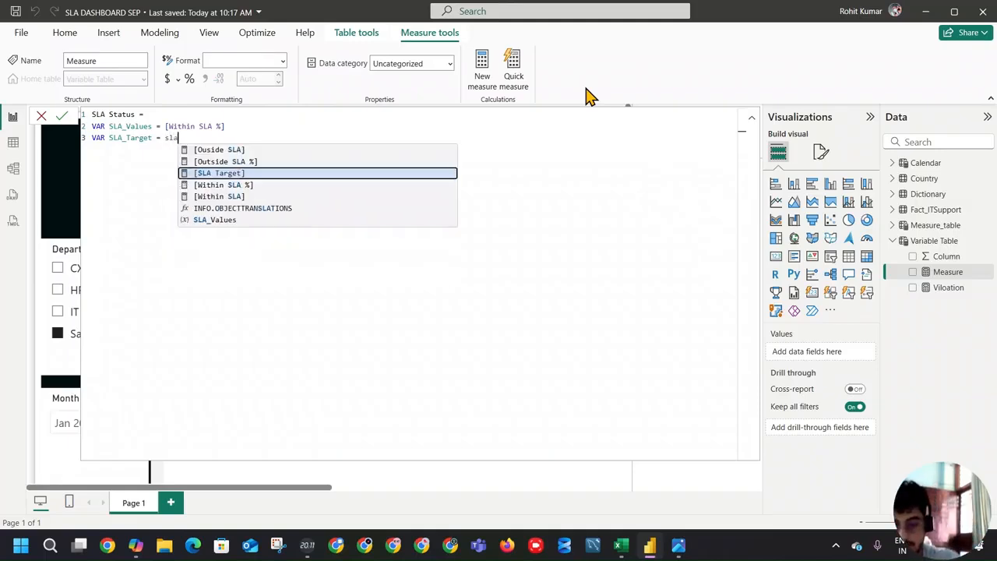
key("Tab")
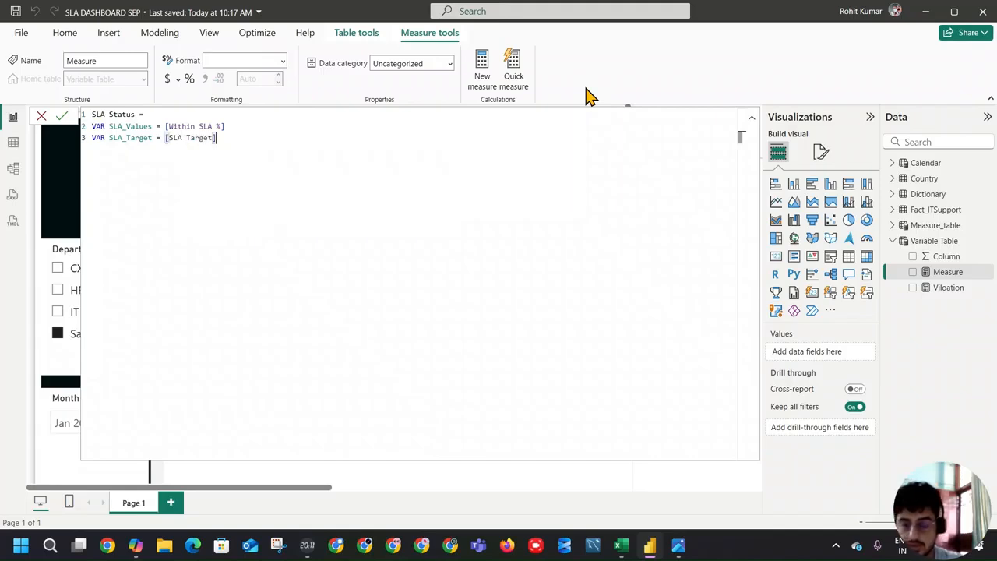
left_click(63, 116)
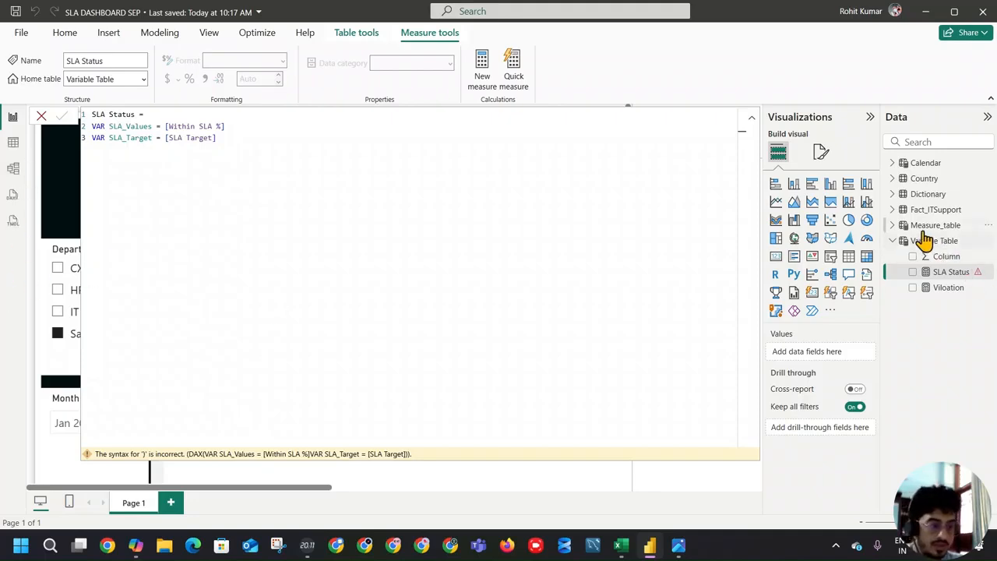
Step: Add a card visual showing the Within SLA % measure in the lower part of the report page and narrow it
left_click(893, 226)
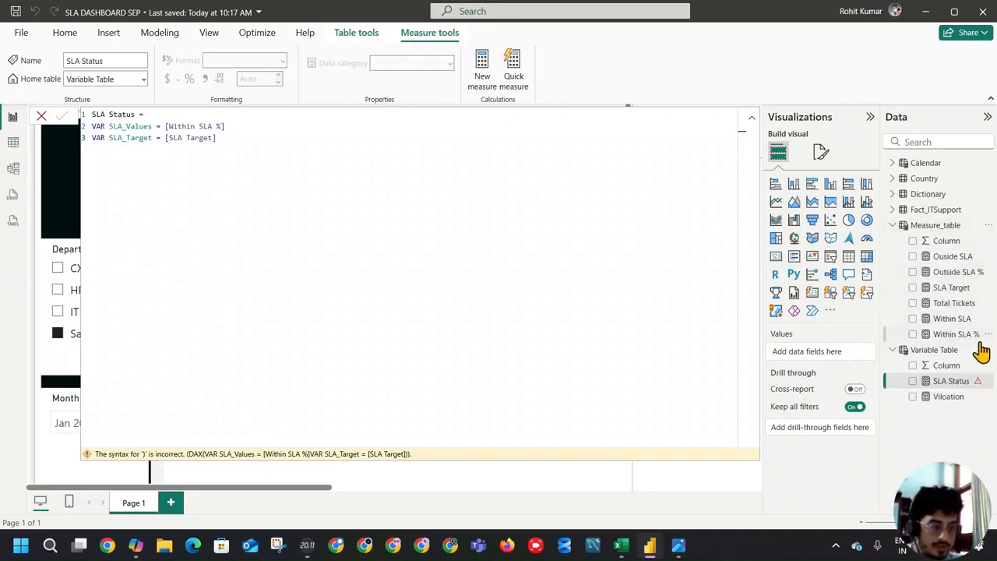
left_click(276, 472)
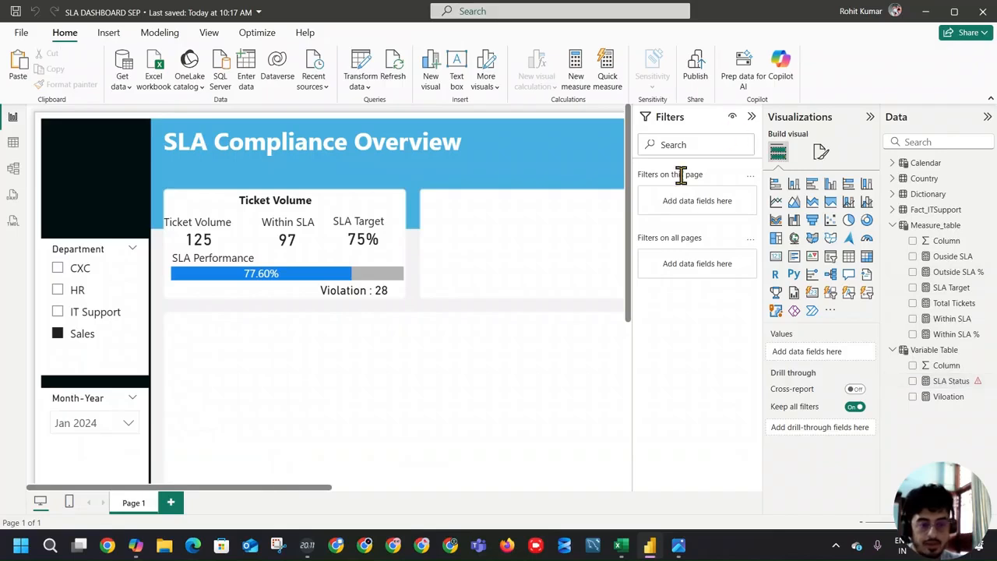
left_click(914, 334)
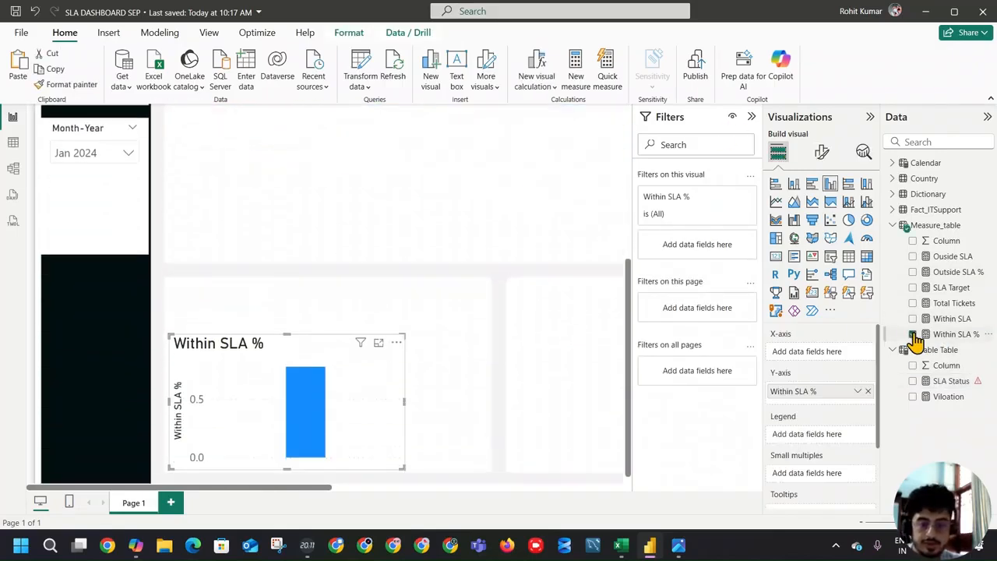
left_click(867, 238)
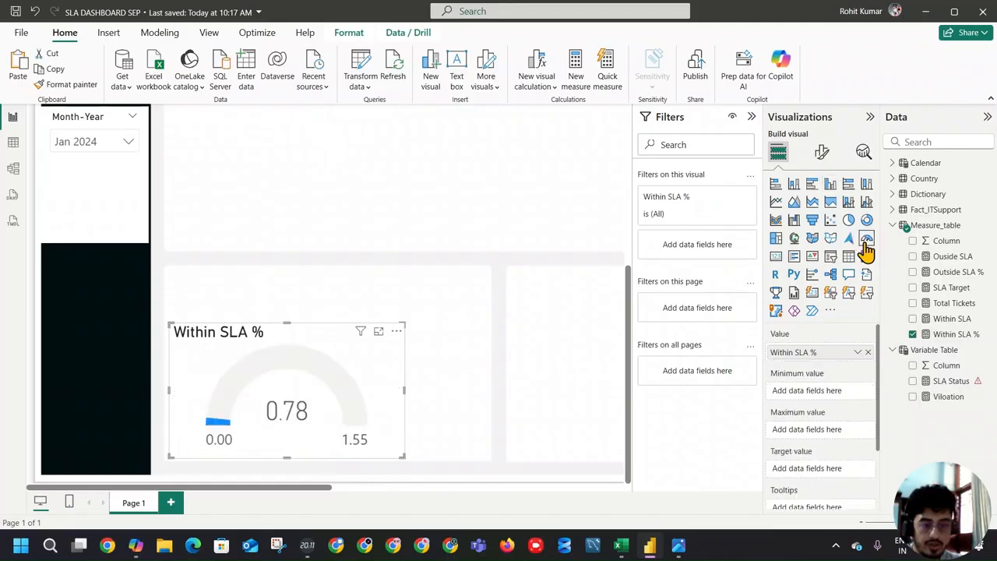
left_click(777, 257)
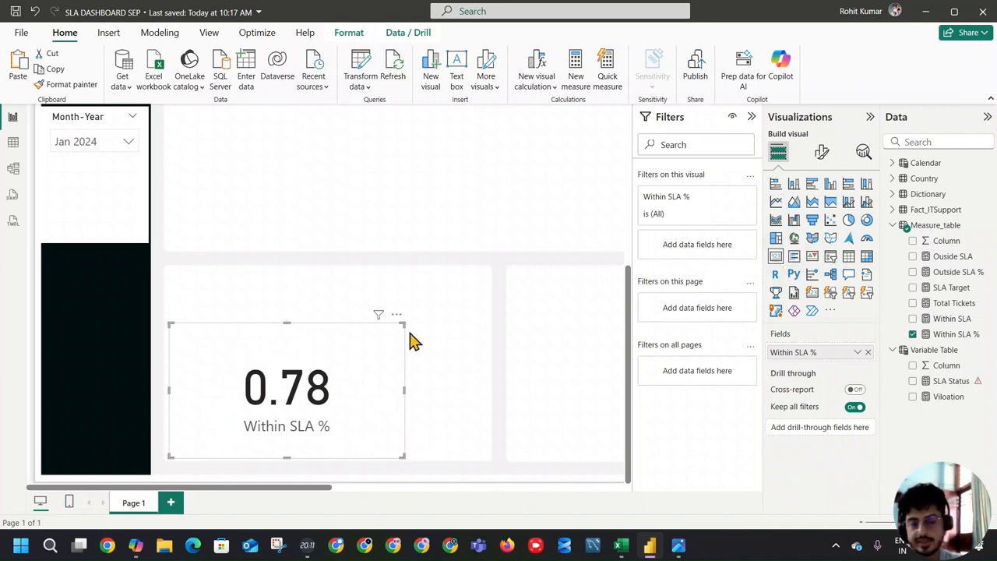
left_click_drag(404, 390, 309, 391)
left_click(361, 389)
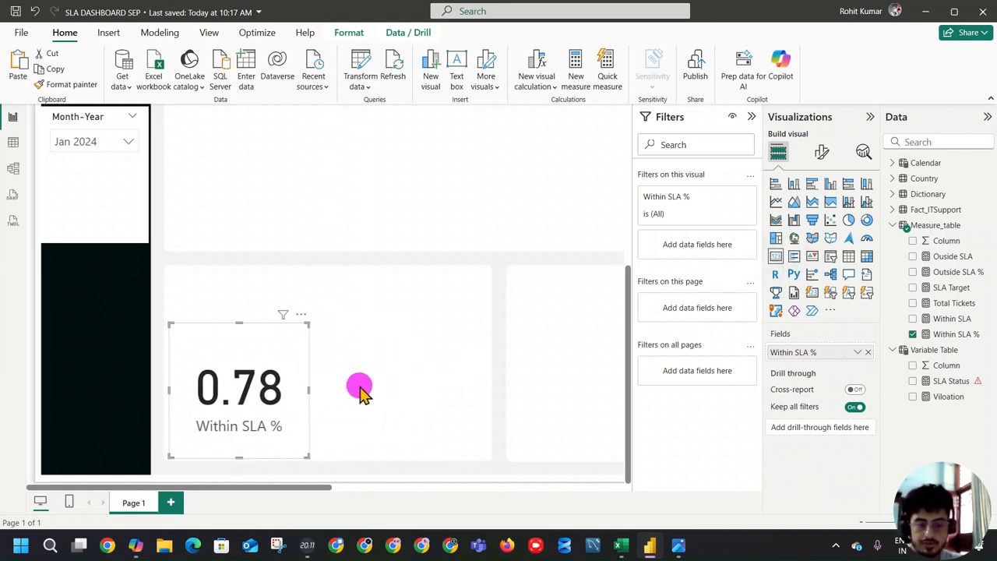
Step: Add a card visual showing the SLA Target measure, narrow it and place it beside the Within SLA % card
left_click(914, 287)
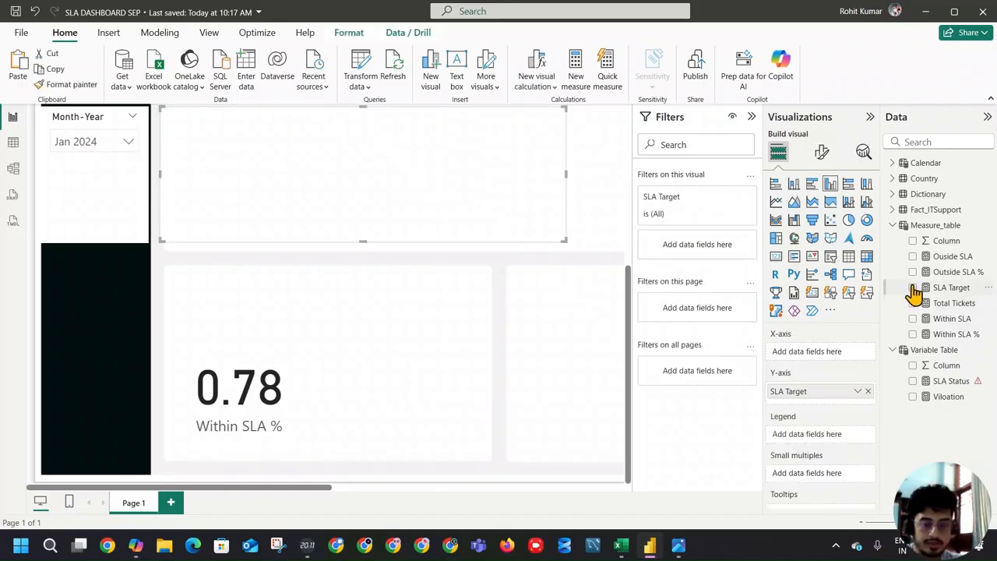
left_click_drag(456, 216, 503, 434)
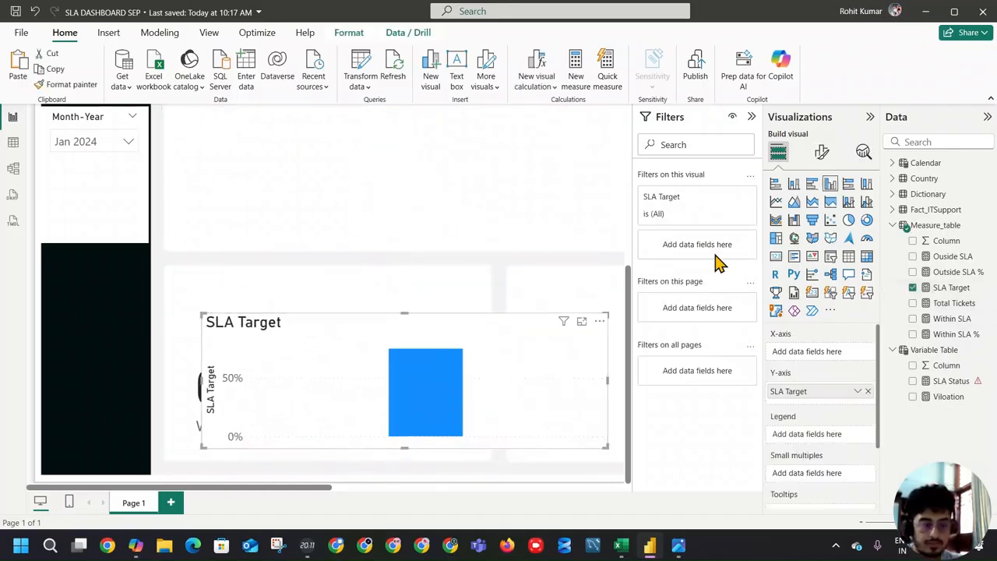
left_click(867, 240)
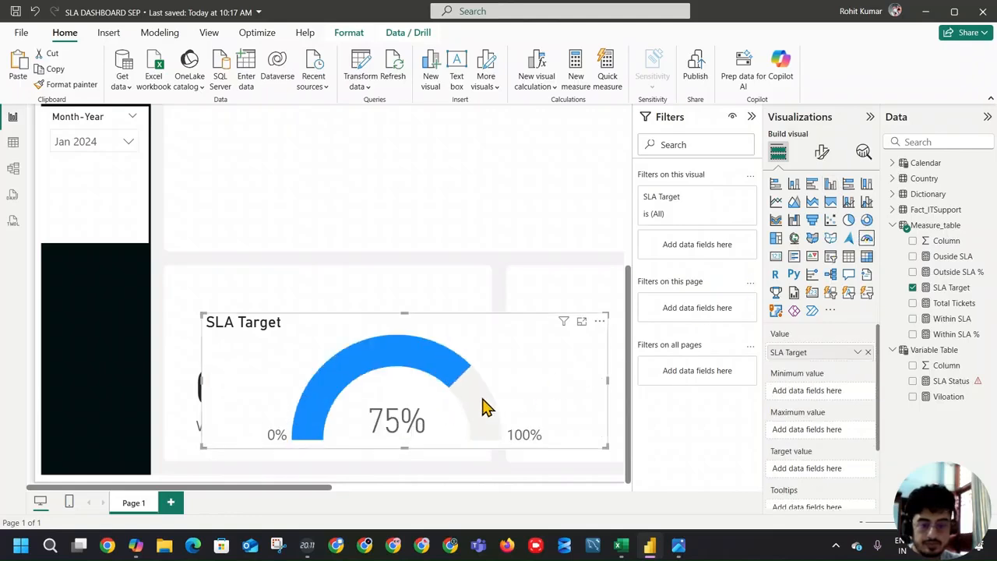
left_click(779, 259)
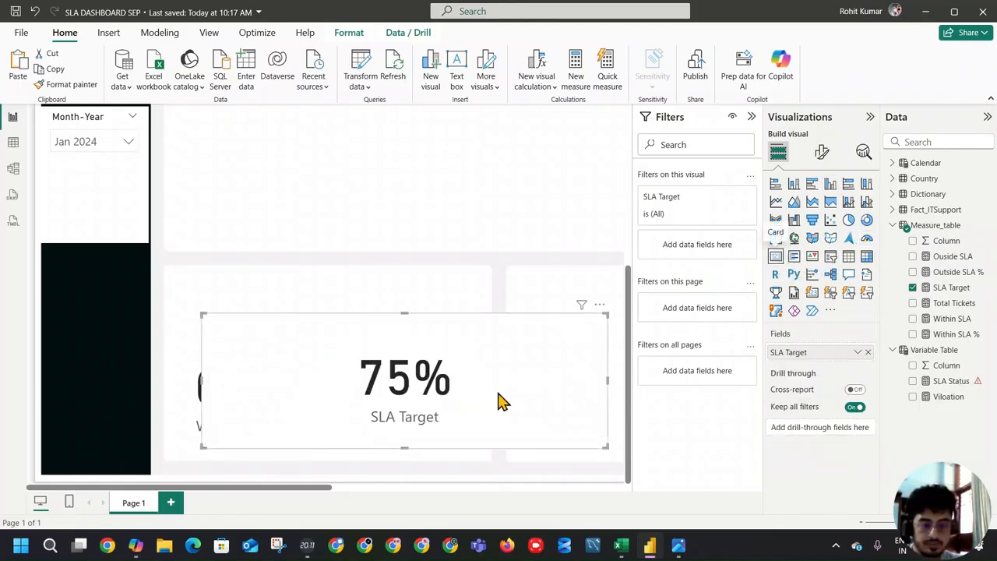
left_click_drag(610, 379, 382, 395)
left_click_drag(311, 396, 441, 418)
Step: Format the Within SLA % measure as a percentage with 1 decimal place
left_click(267, 407)
left_click(943, 335)
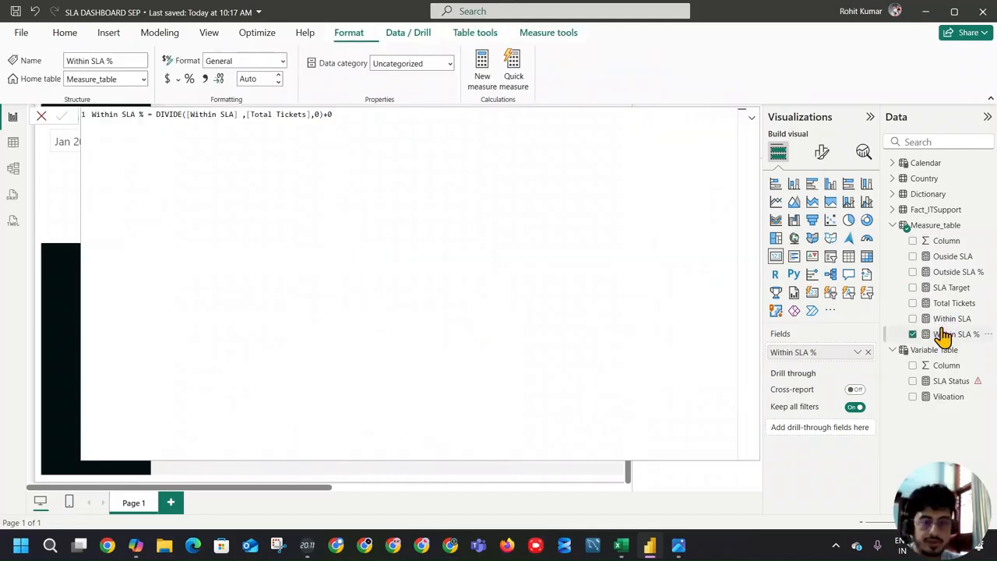
left_click(189, 79)
left_click(278, 82)
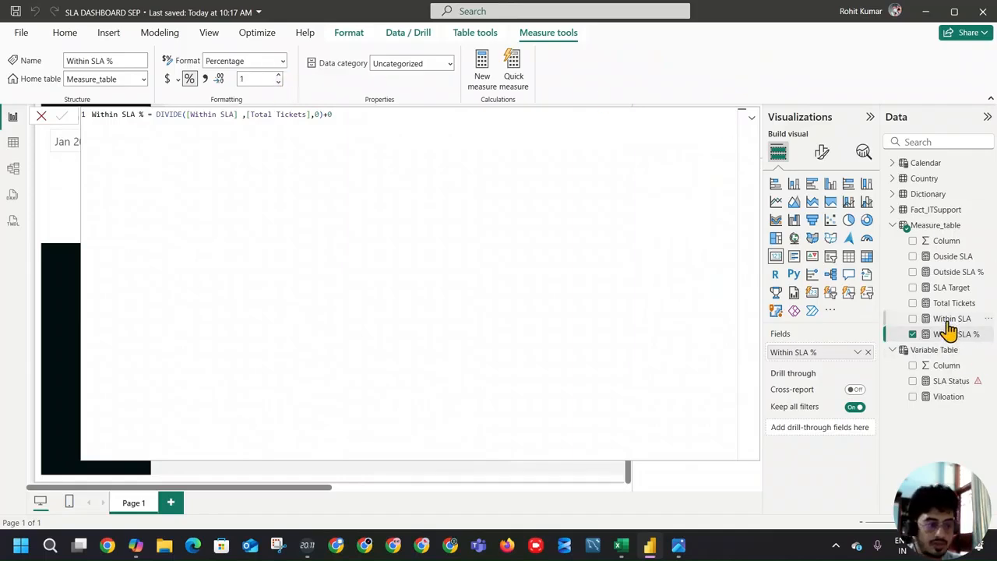
Step: Format the Outside SLA % measure as a percentage with 1 decimal place and collapse the formula editor
left_click(958, 272)
left_click(189, 79)
left_click(277, 82)
left_click(277, 83)
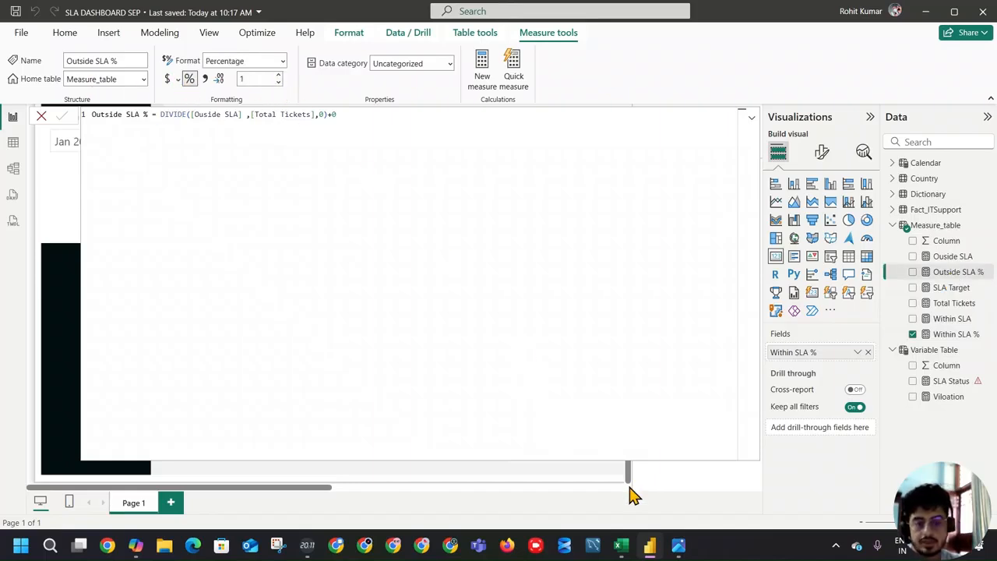
left_click(751, 118)
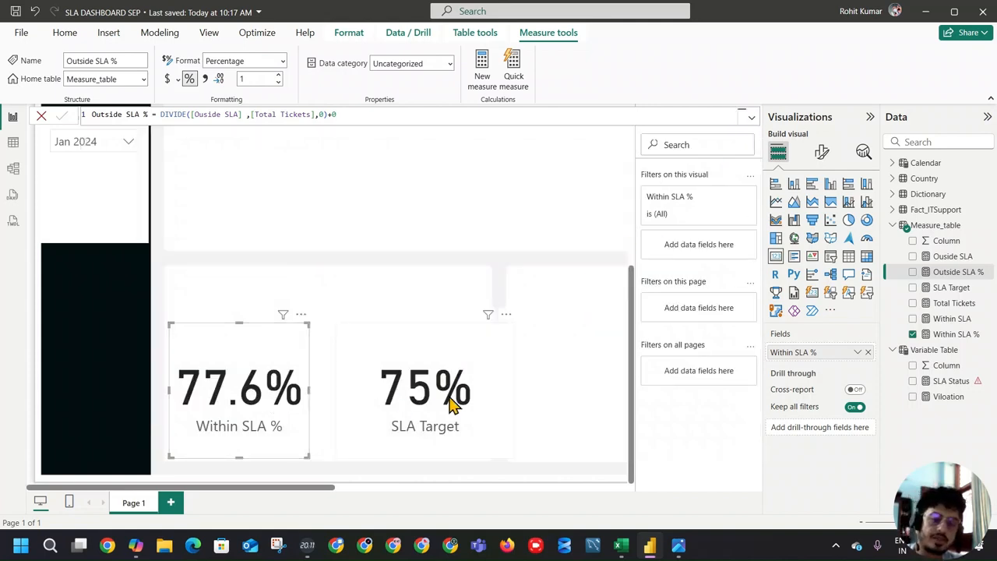
Step: Open the SLA Status measure's formula and start a fourth line declaring a variable named Threshold
left_click(950, 382)
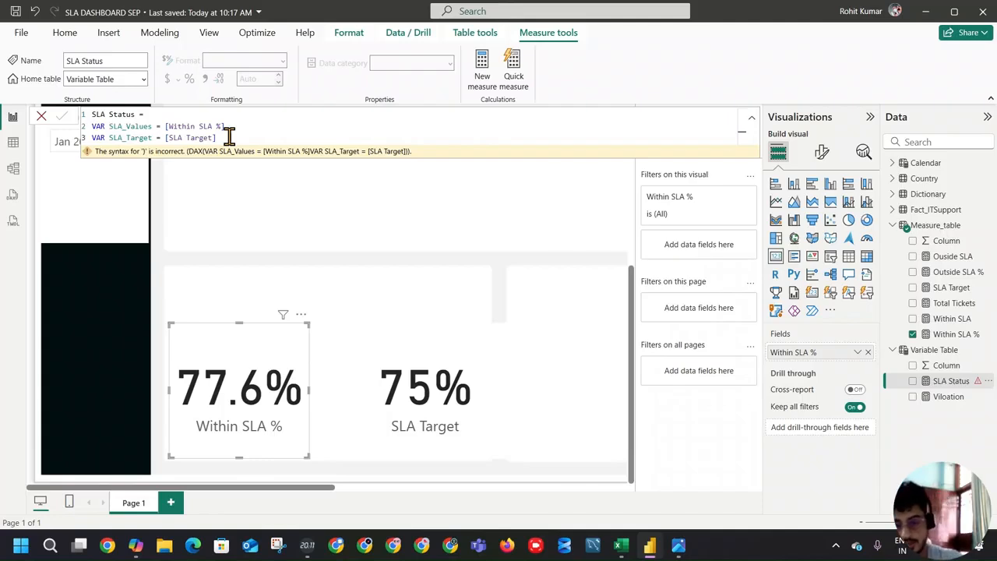
key("shift+Return")
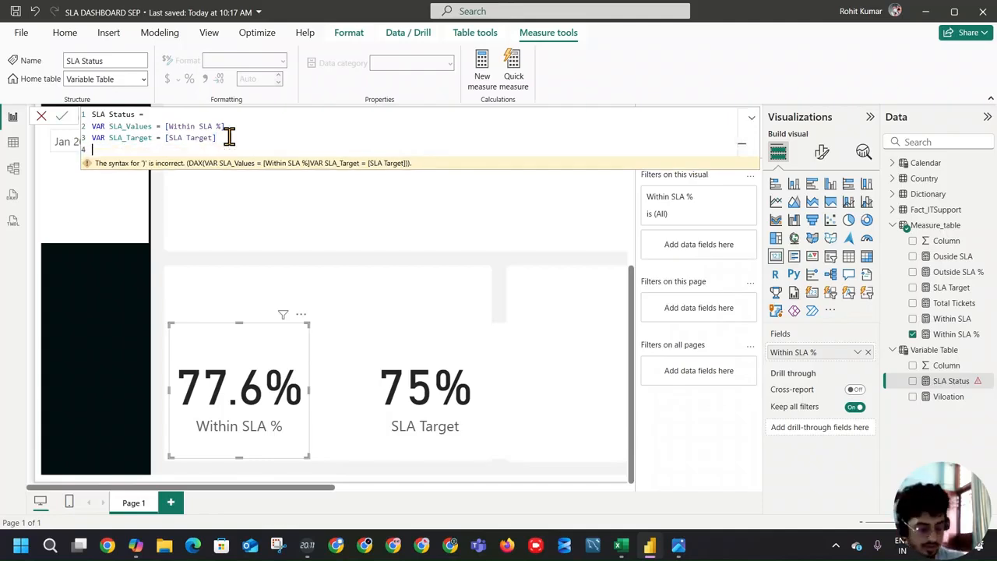
type("VAR Threshold")
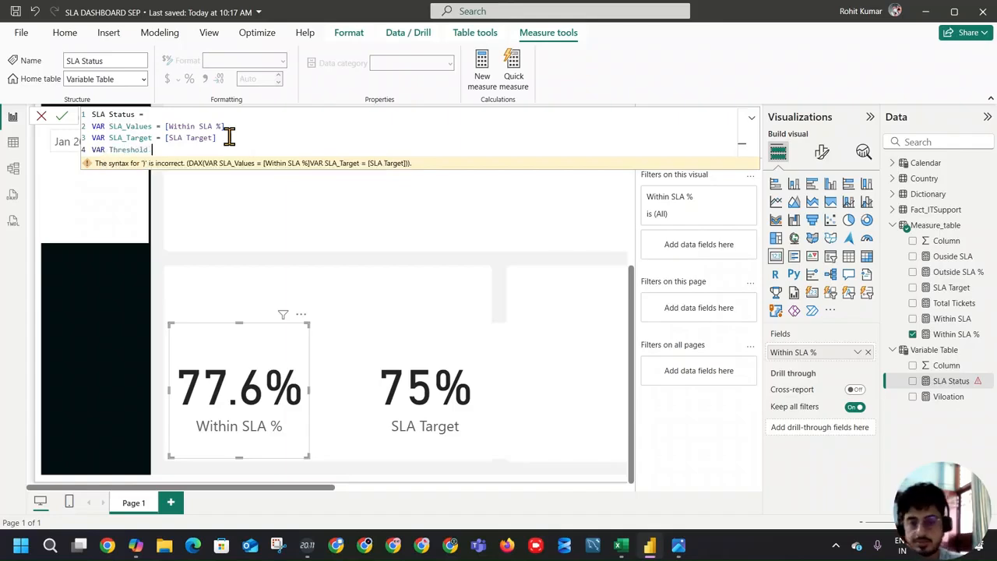
Step: Switch to Copilot, ask "threshold in hindi" and read through the answer
left_click(135, 546)
left_click(407, 445)
type("threshold in hindi")
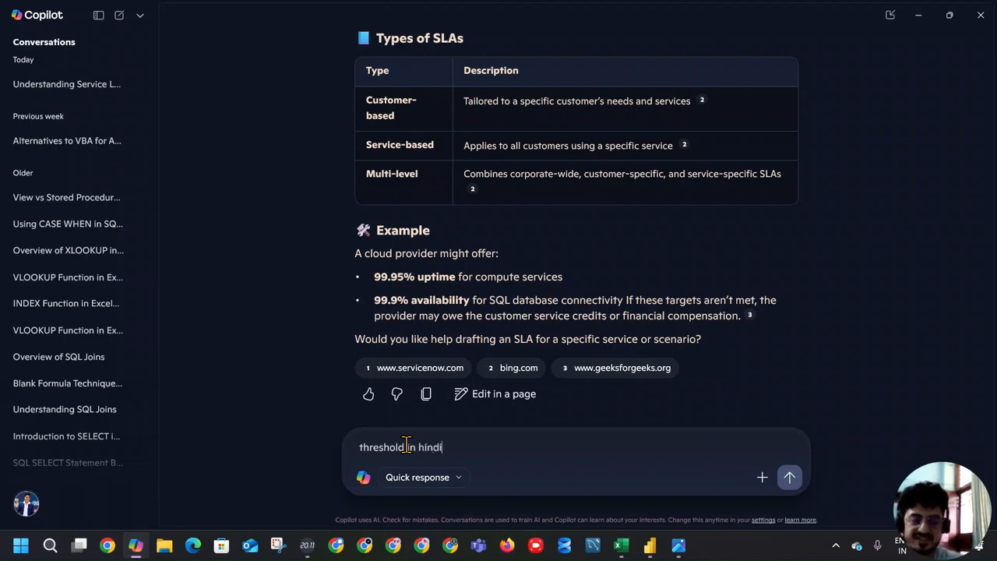
key("Return")
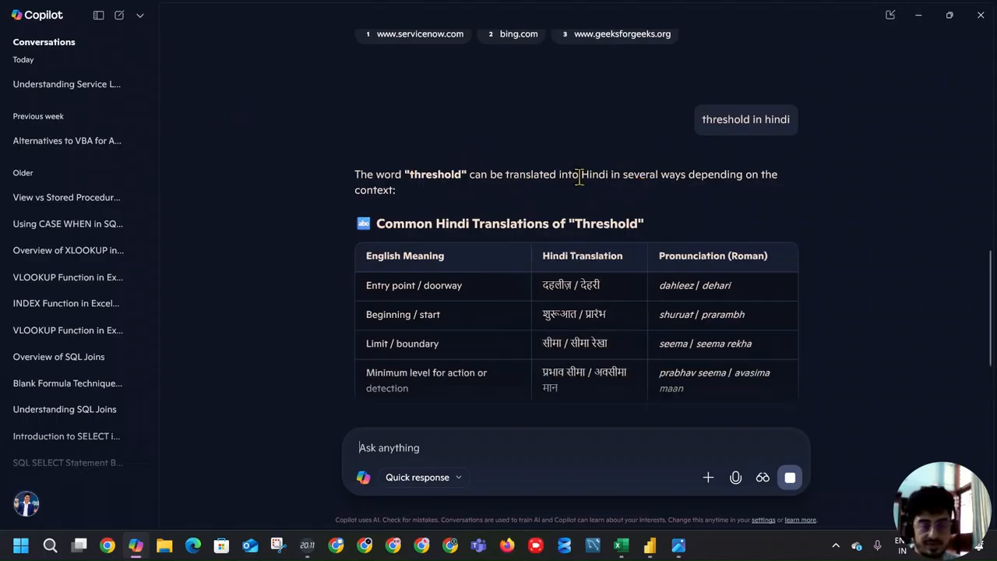
scroll(737, 189, "down", 1)
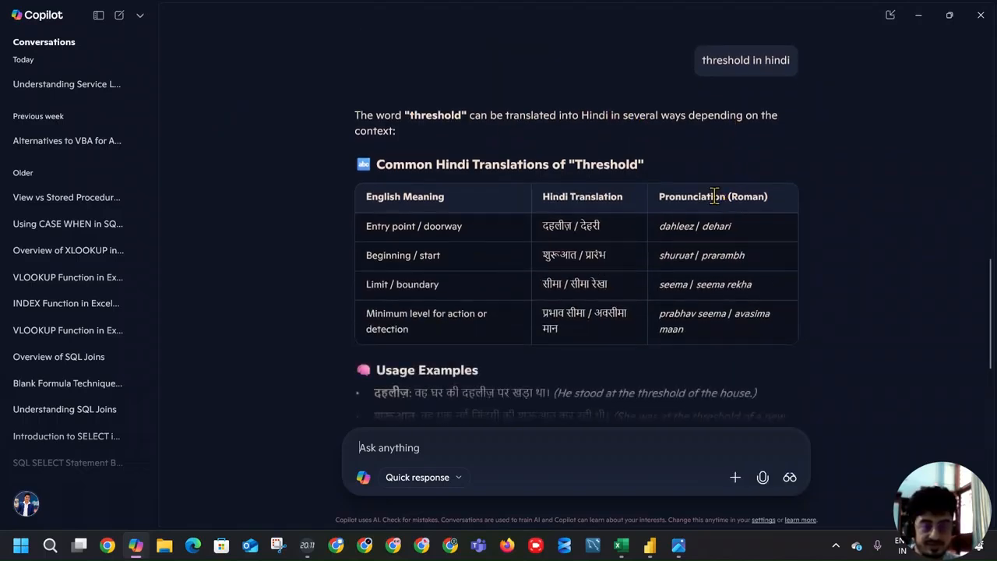
scroll(584, 288, "down", 1)
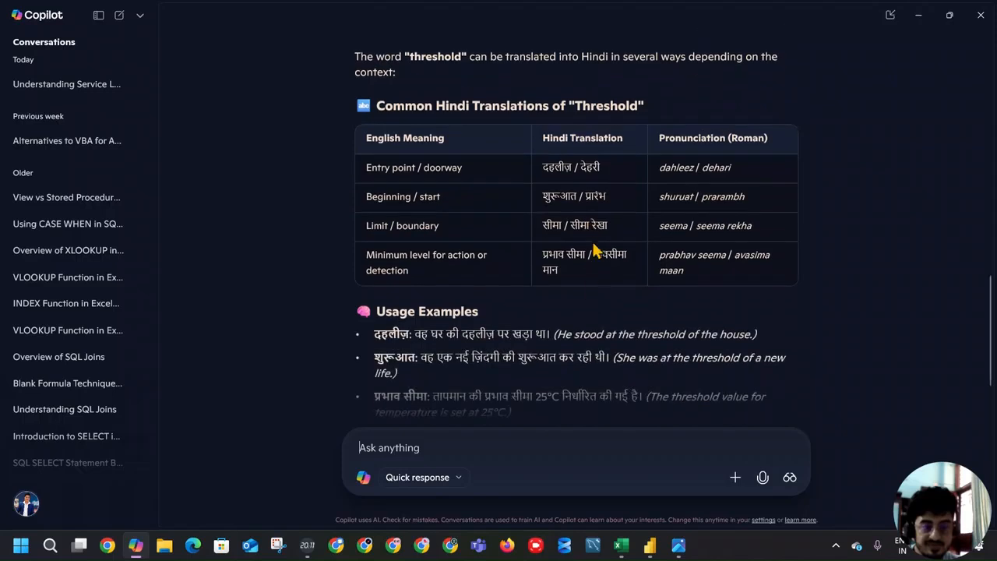
scroll(458, 333, "down", 1)
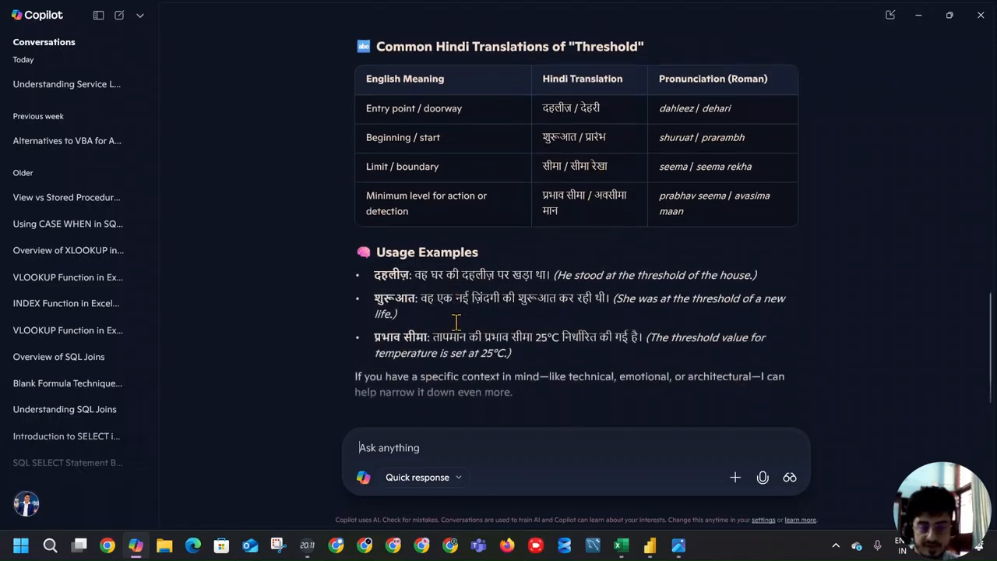
scroll(564, 280, "down", 1)
Step: Ask Copilot about "Threshold in reporting term"
left_click(455, 435)
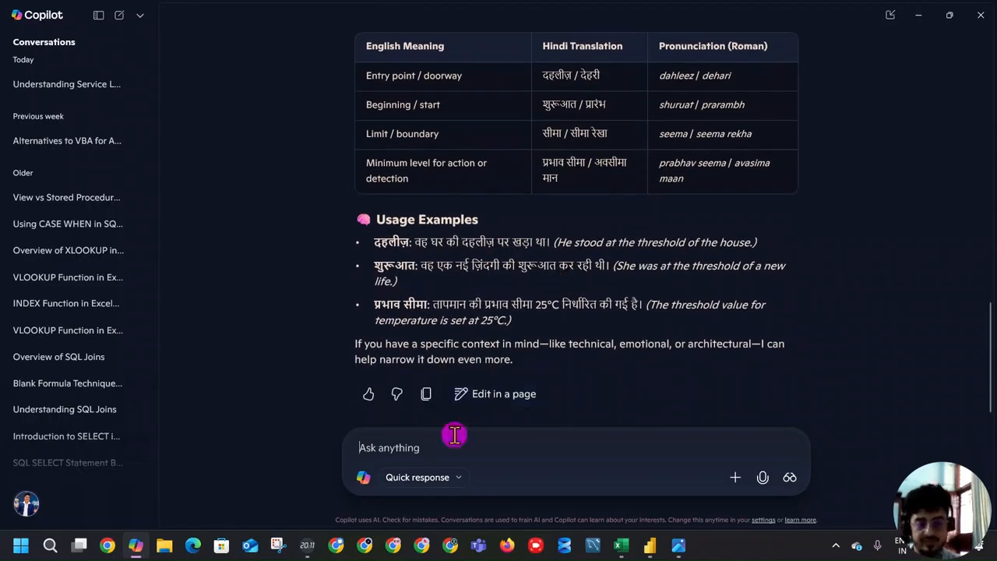
type("Threshold in rep")
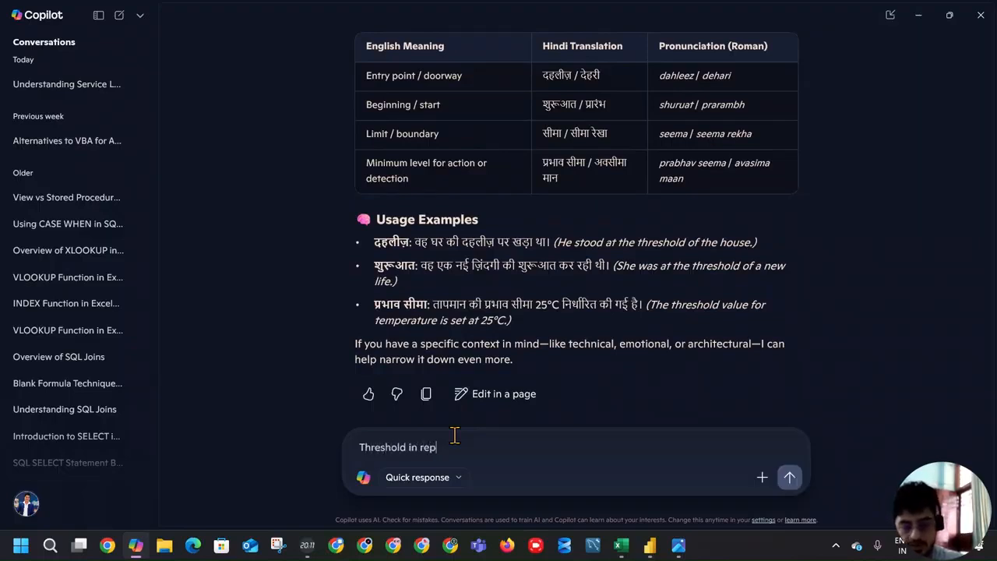
type("orting term")
key("Return")
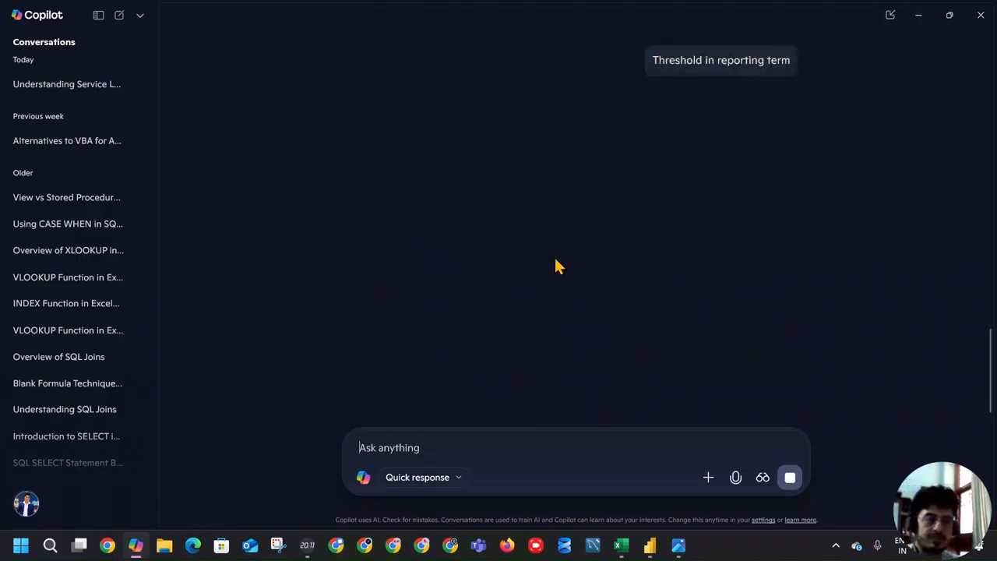
Step: Reuse the previous question to ask Copilot "Threshold in reporting term in Hindi with example" and read the answer
left_click_drag(655, 62, 797, 65)
key("ctrl+c")
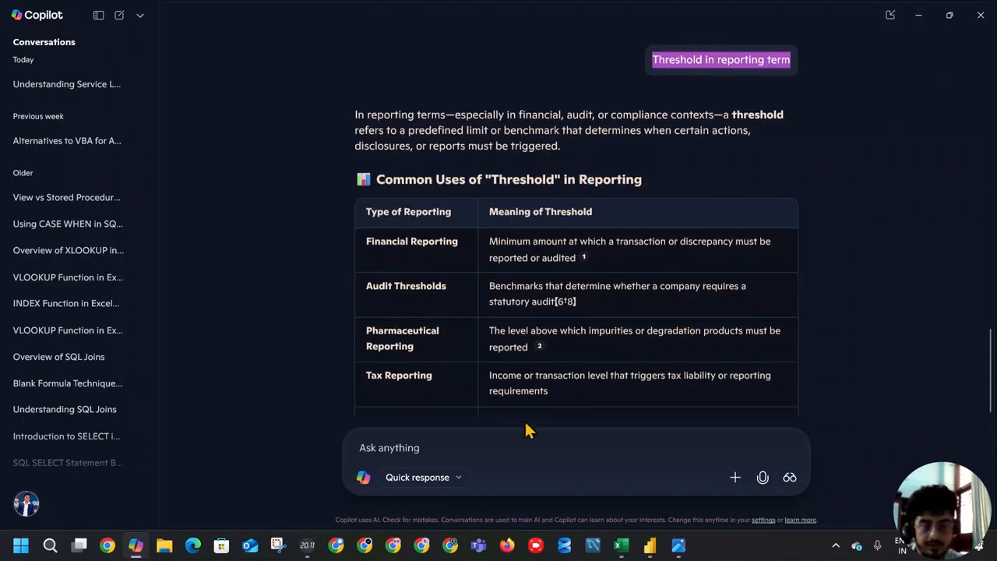
left_click(506, 455)
key("ctrl+v")
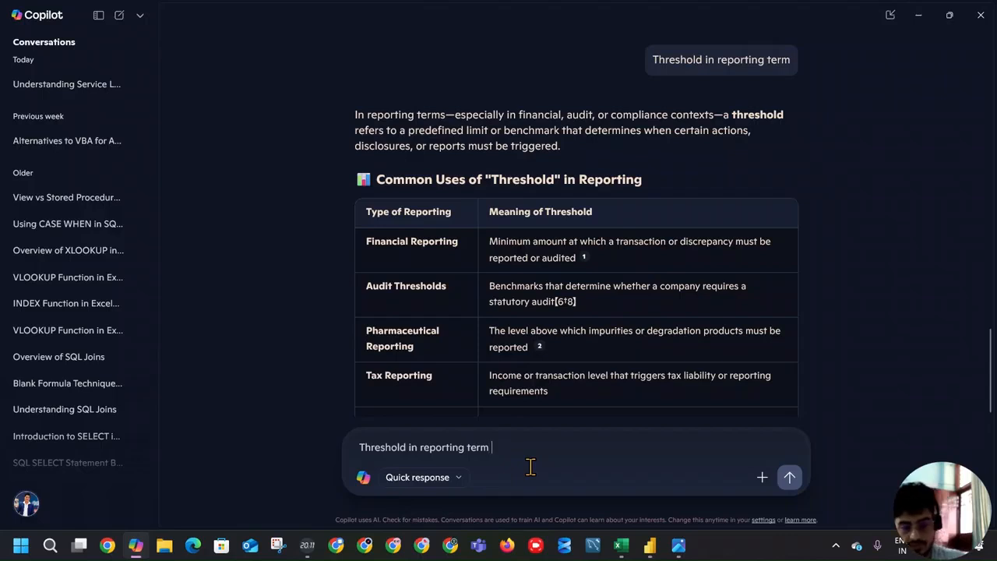
type("in Hindi with examp")
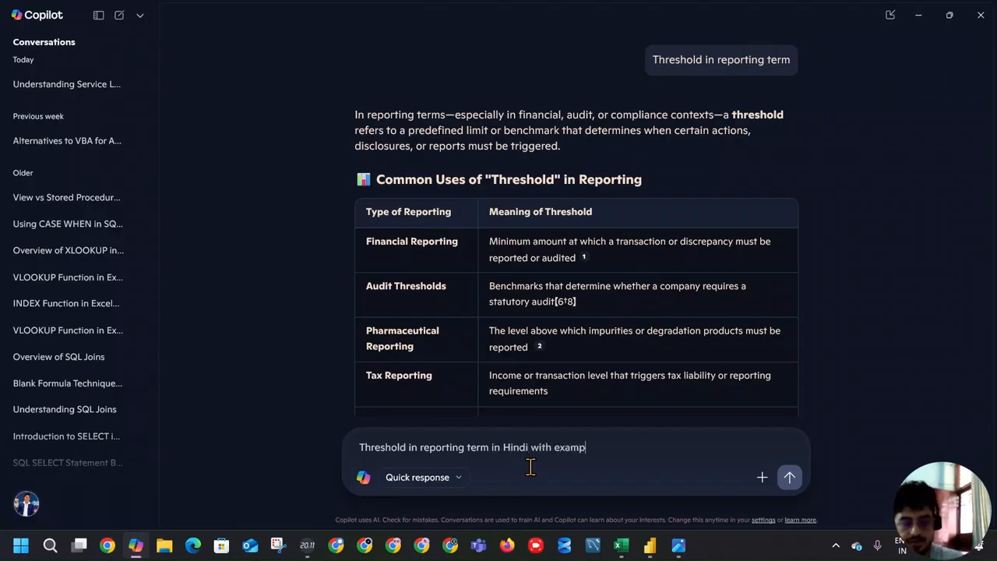
key("Return")
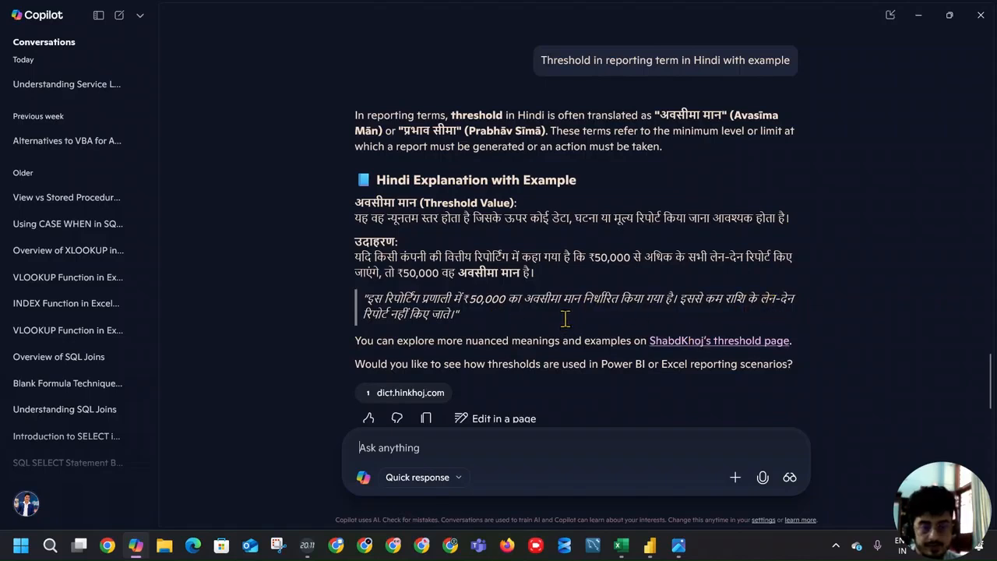
scroll(566, 321, "down", 1)
scroll(728, 281, "up", 3)
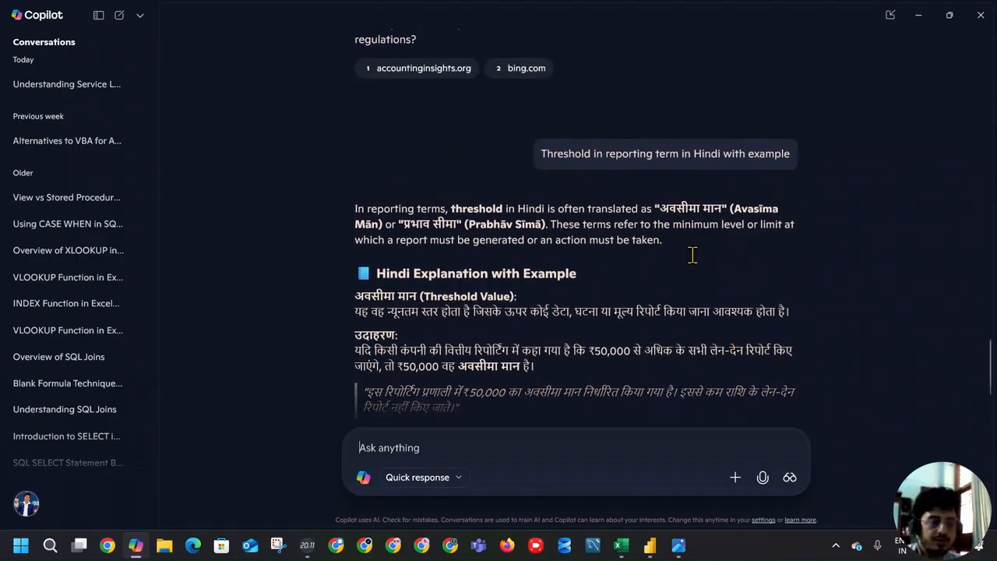
scroll(680, 261, "down", 3)
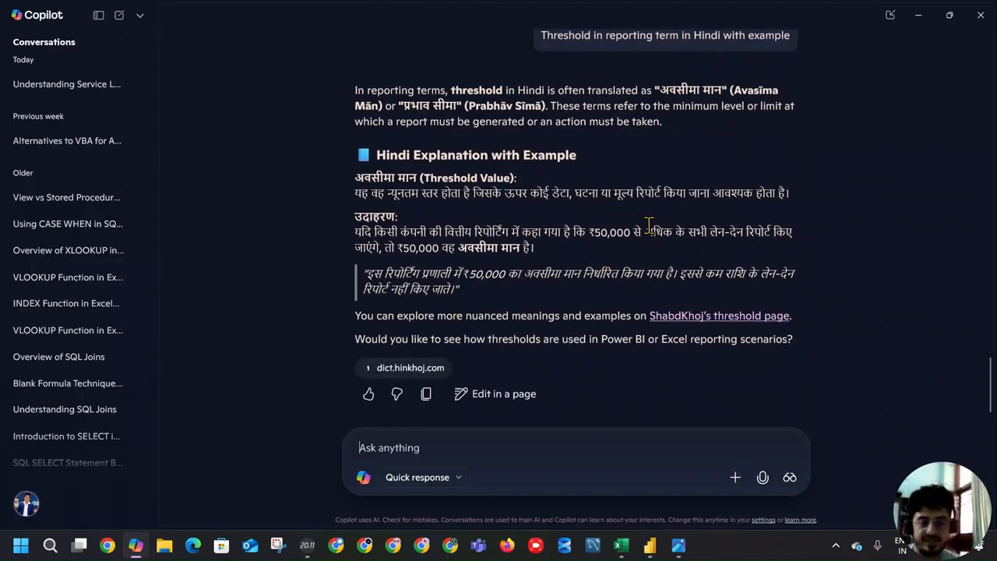
scroll(681, 160, "up", 4)
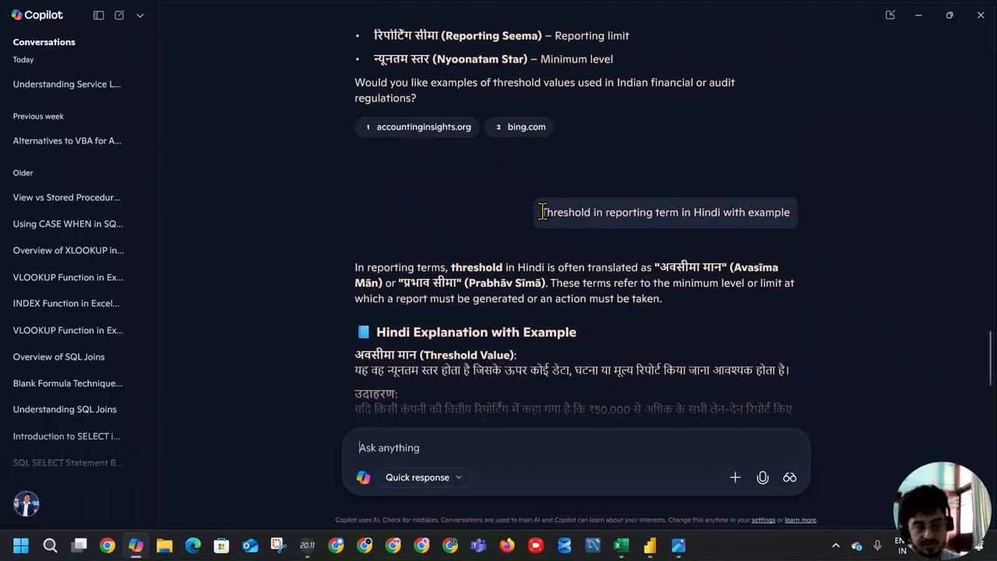
Step: Copy the question "Threshold in reporting term in Hindi with example", switch to Chrome and open the Perplexity website
left_click_drag(541, 211, 800, 210)
key("ctrl+c")
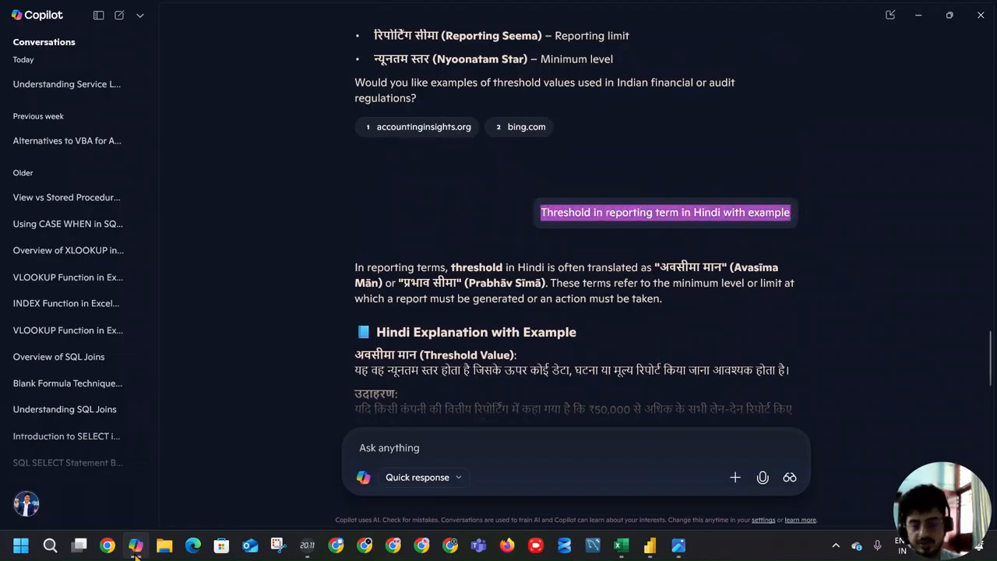
mouse_move(136, 551)
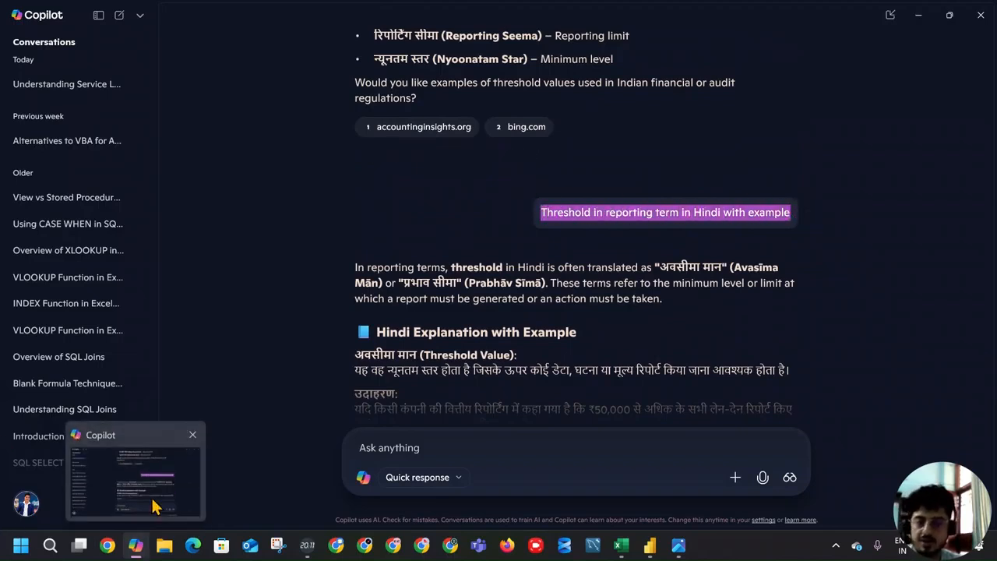
left_click(108, 547)
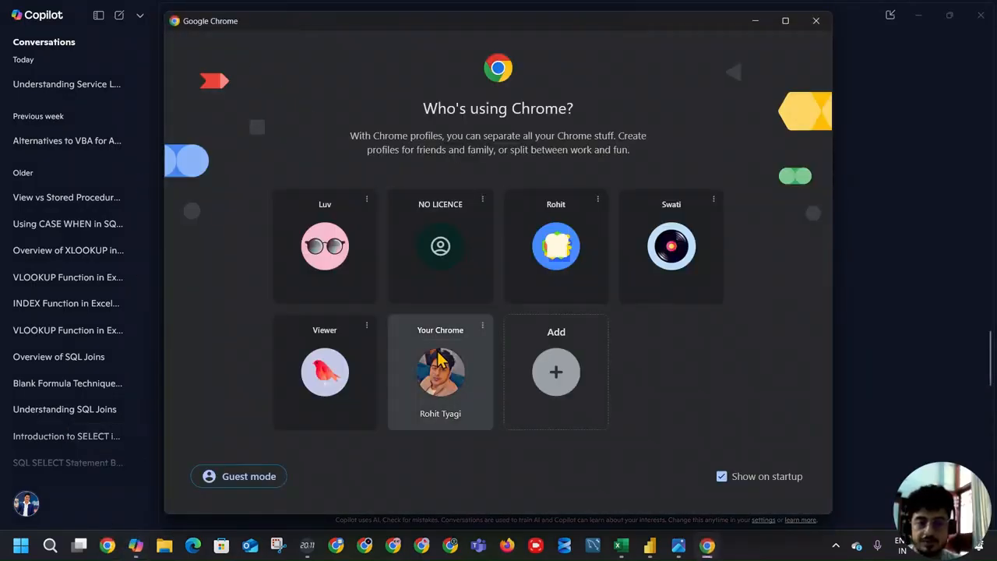
left_click(440, 369)
left_click(267, 42)
type("p")
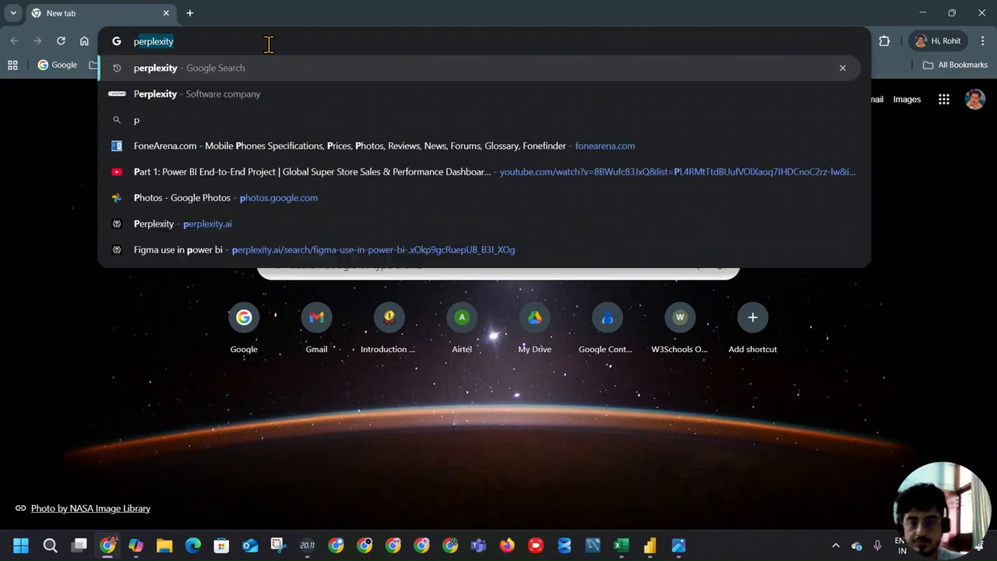
left_click(262, 70)
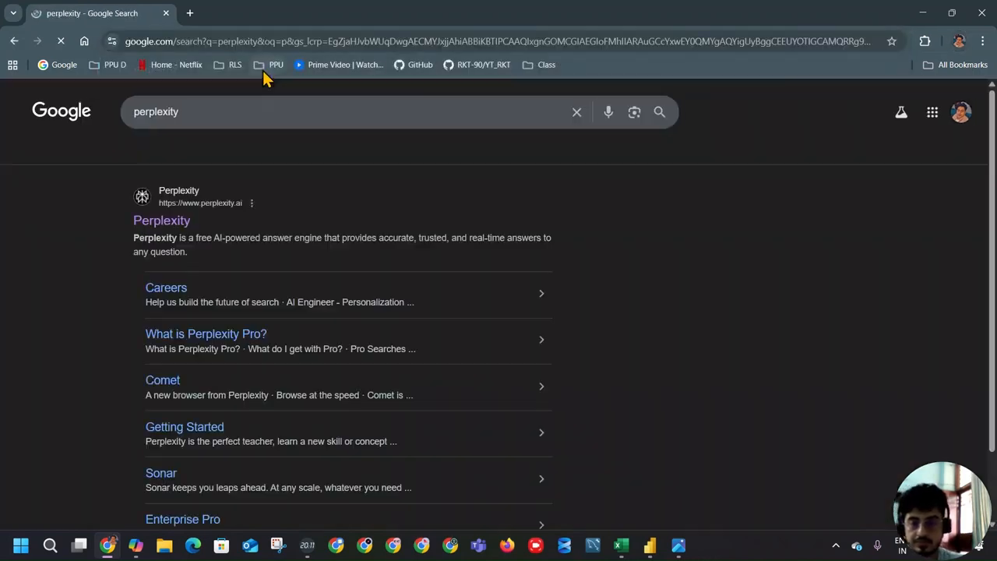
left_click(166, 221)
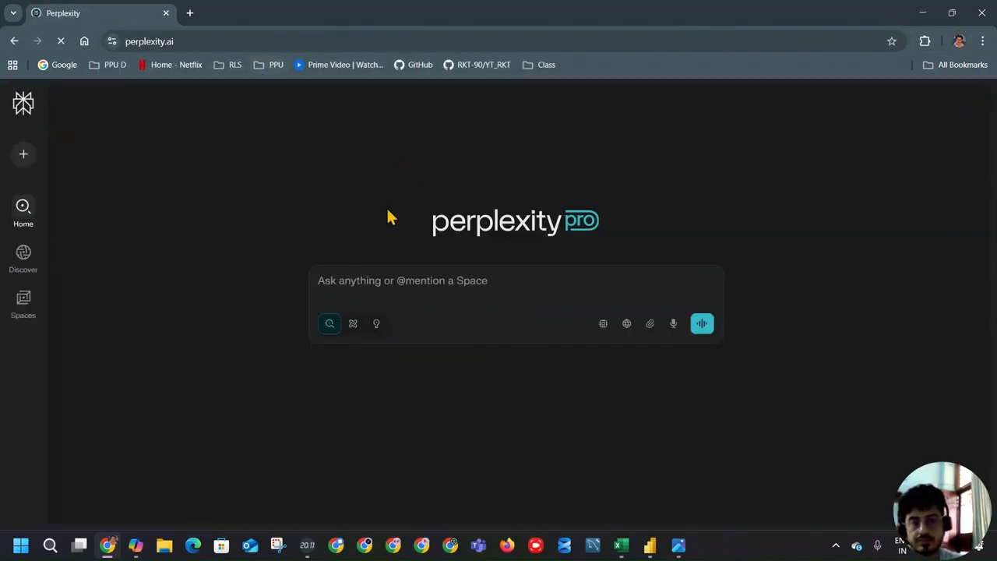
Step: Ask Perplexity "Threshold in reporting term in Hindi with example", read the answer and minimize the browser
left_click(396, 281)
key("ctrl+v")
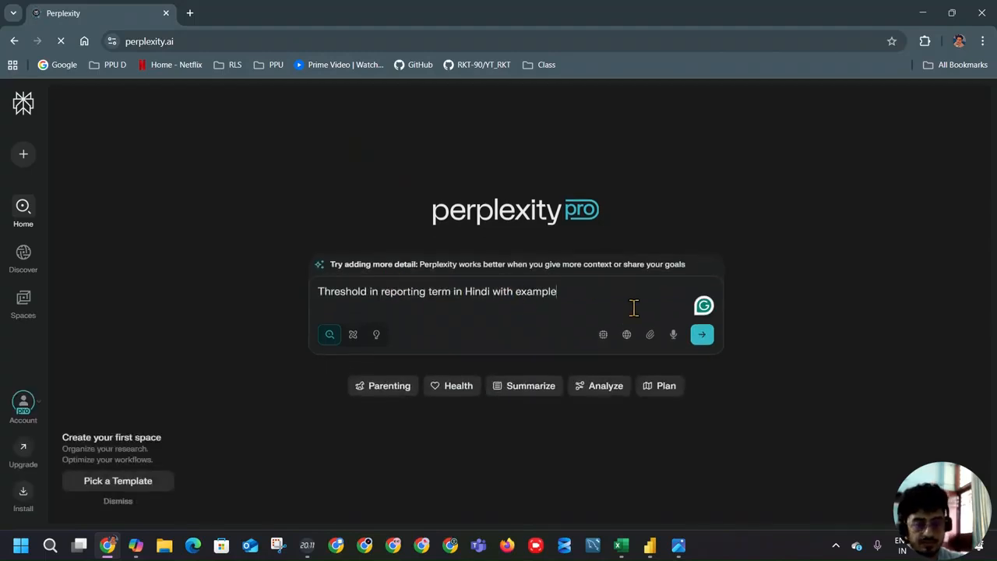
key("Return")
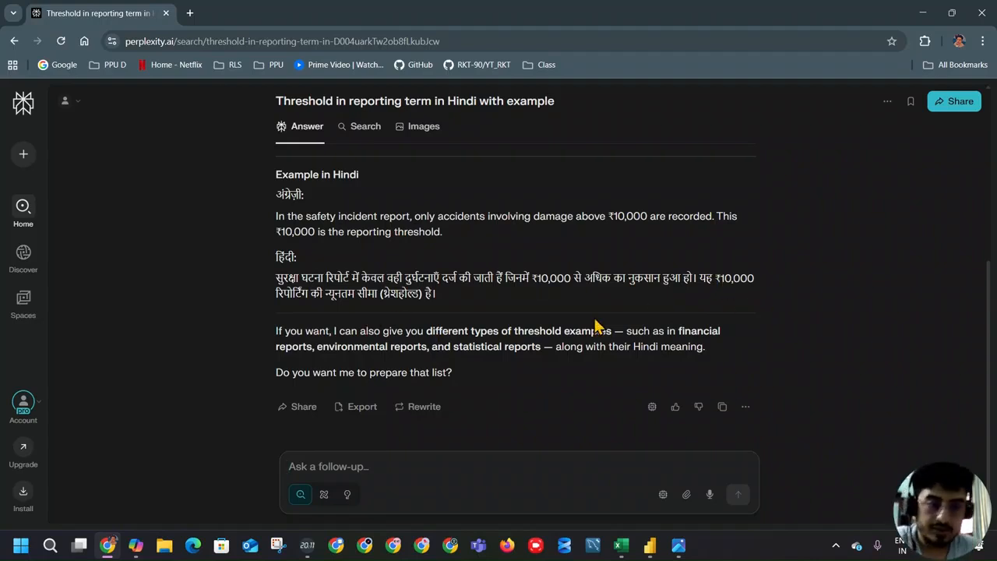
scroll(599, 327, "down", 1)
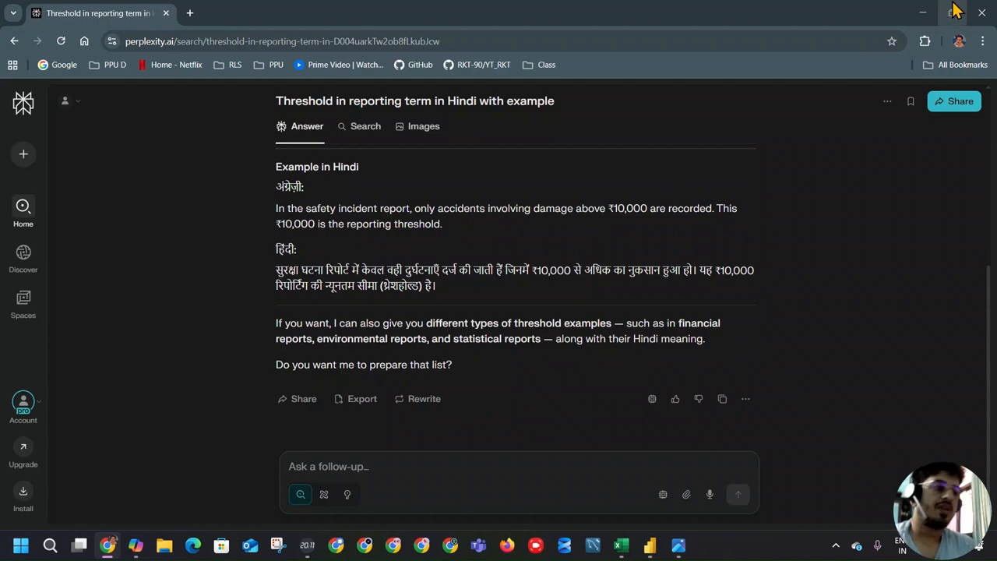
left_click(923, 12)
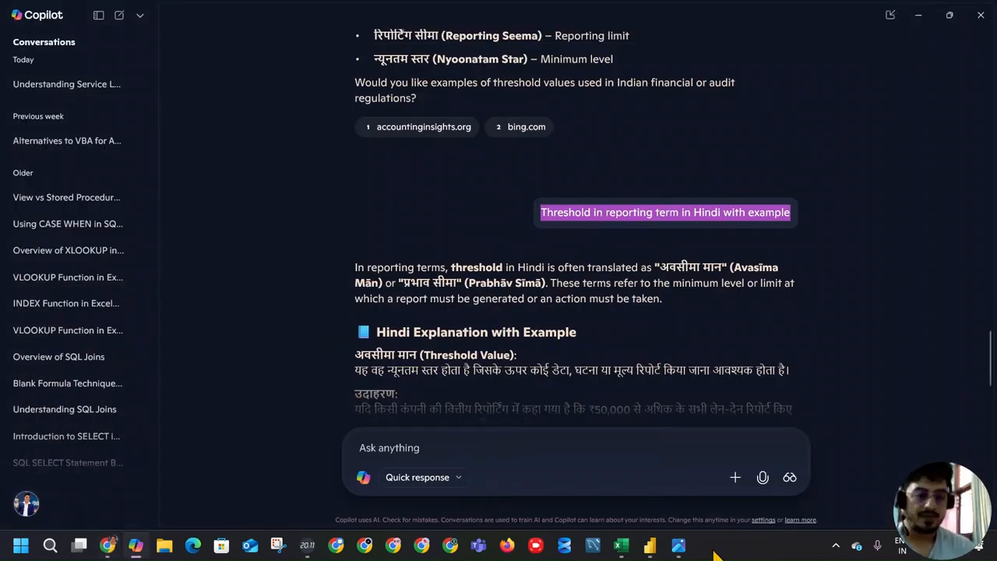
Step: Switch back to Power BI, complete the Threshold variable as [SLA Target] * 0.1 and commit the formula
left_click(650, 546)
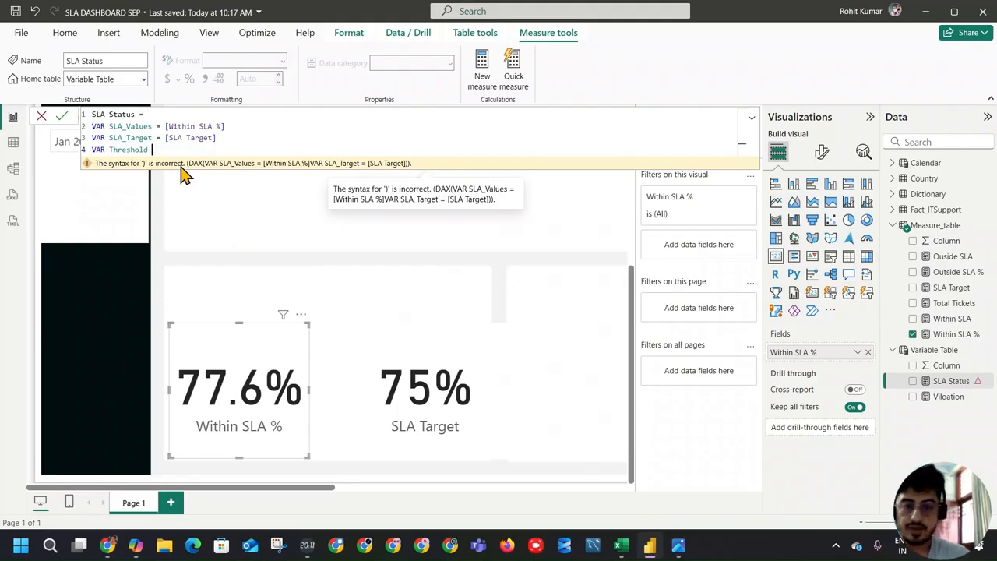
type("= sla")
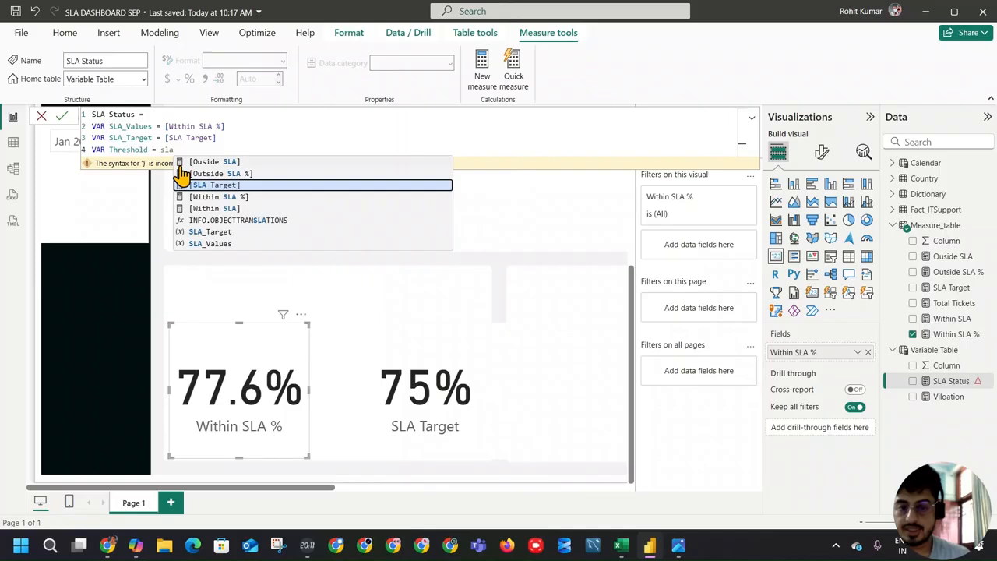
type("*")
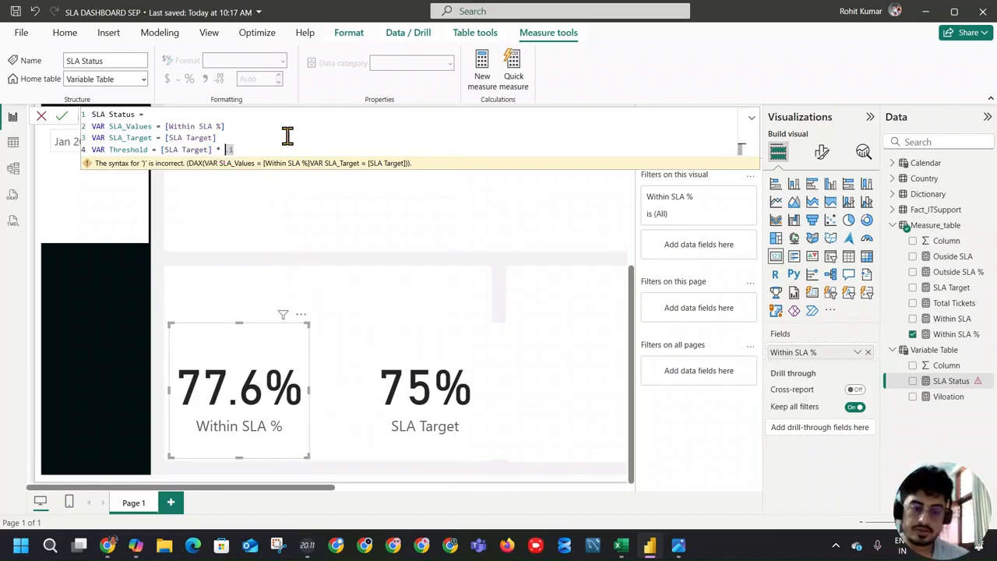
left_click(62, 115)
Step: Create a measure TH = [SLA Target] * 0.1 in Measure_table, reusing the Threshold expression, and format it as a percentage
left_click_drag(161, 149, 263, 148)
key("ctrl+c")
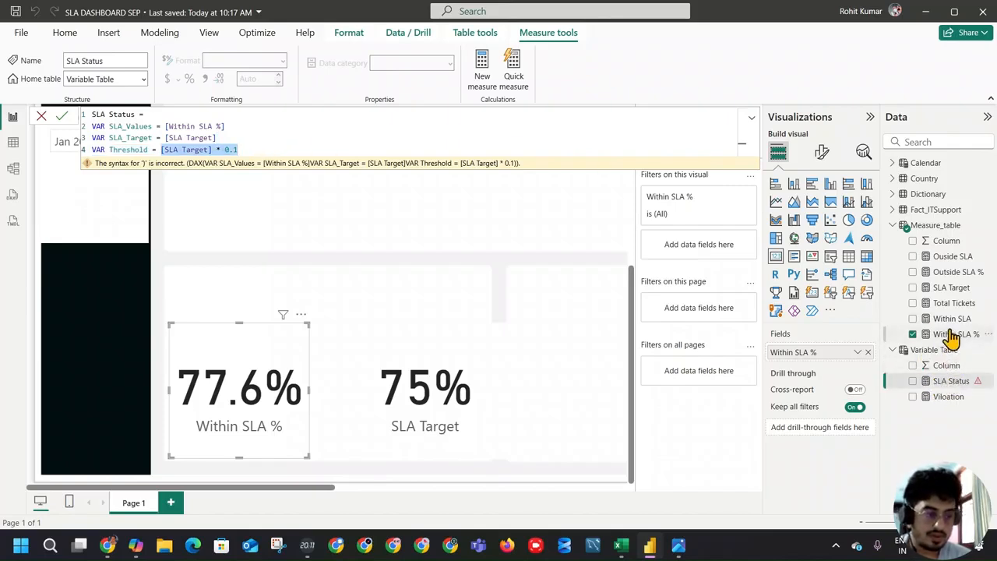
left_click(953, 289)
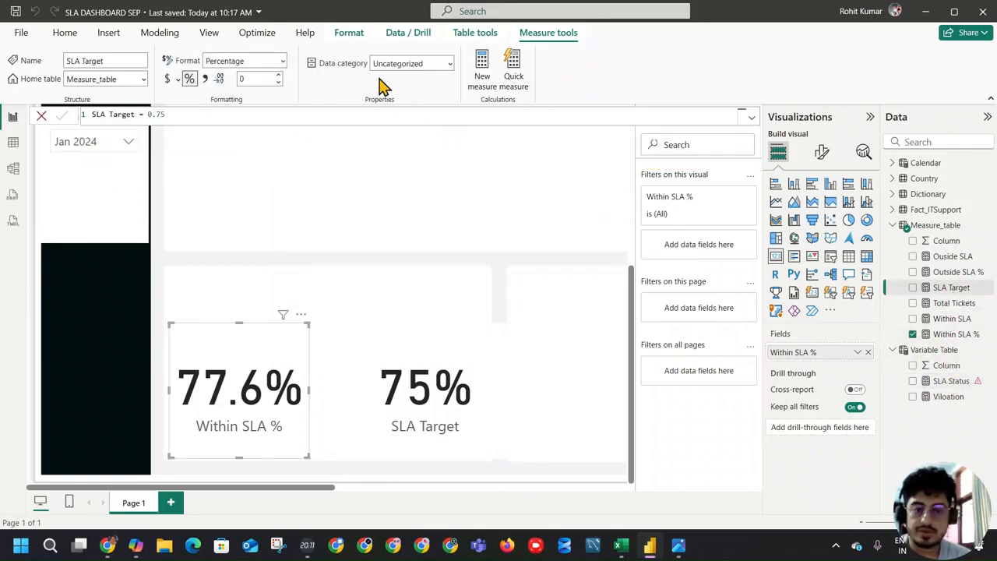
left_click(476, 78)
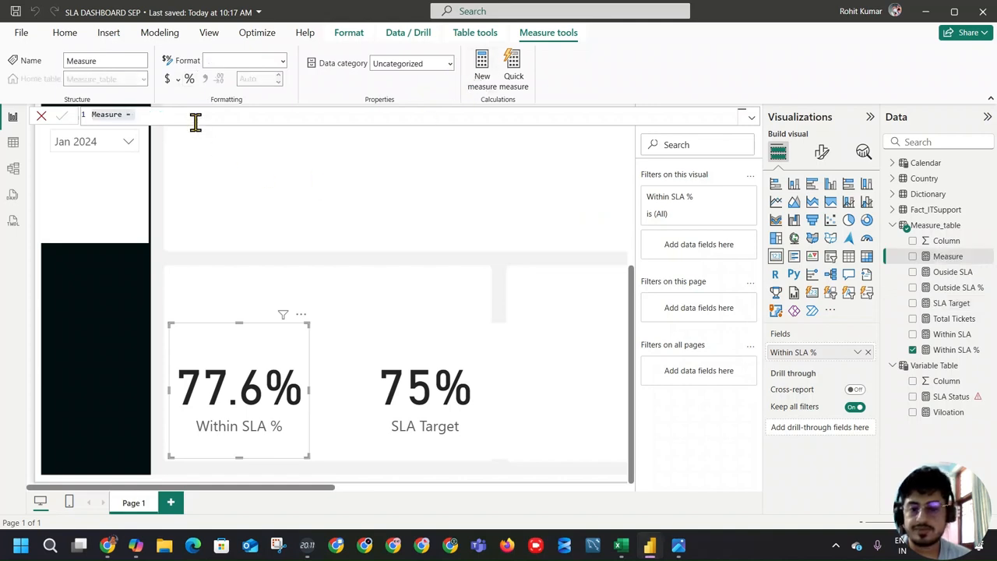
key("ctrl+v")
left_click(94, 114)
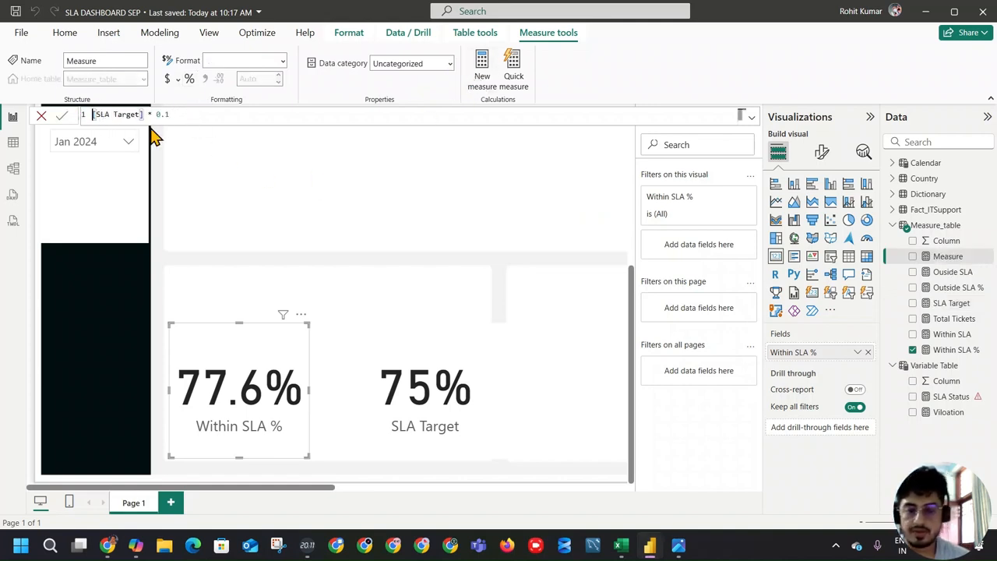
type("TH =")
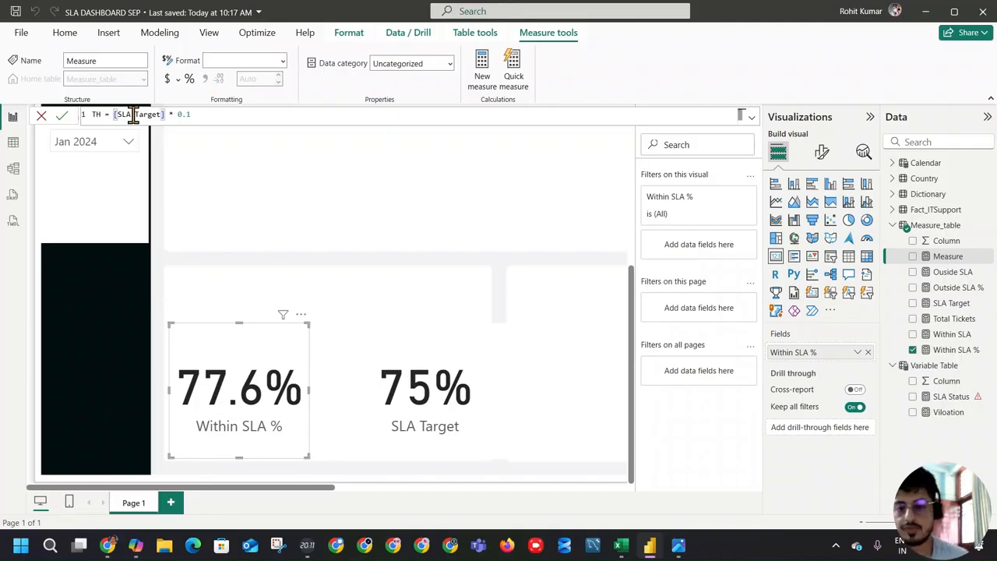
key("Return")
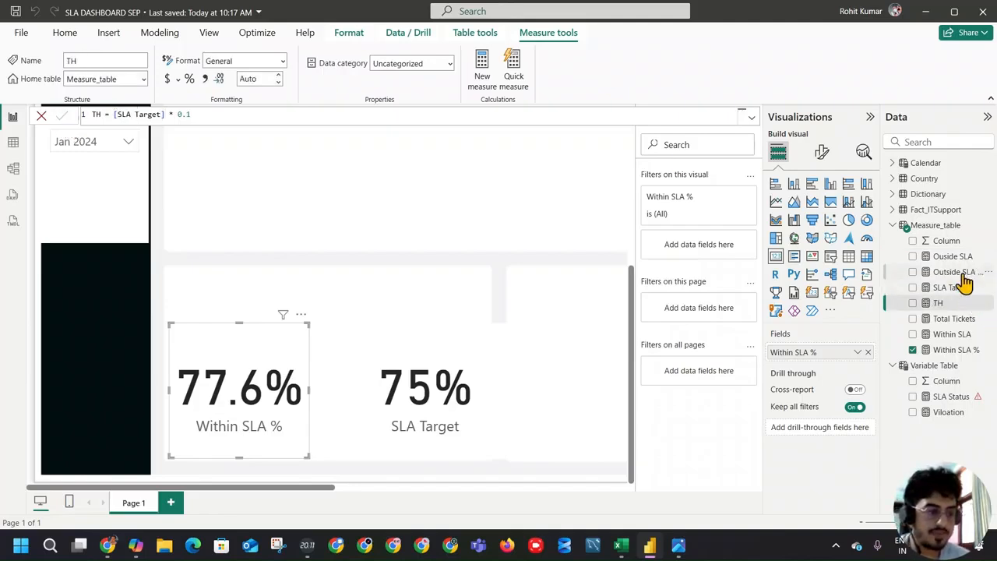
left_click(956, 302)
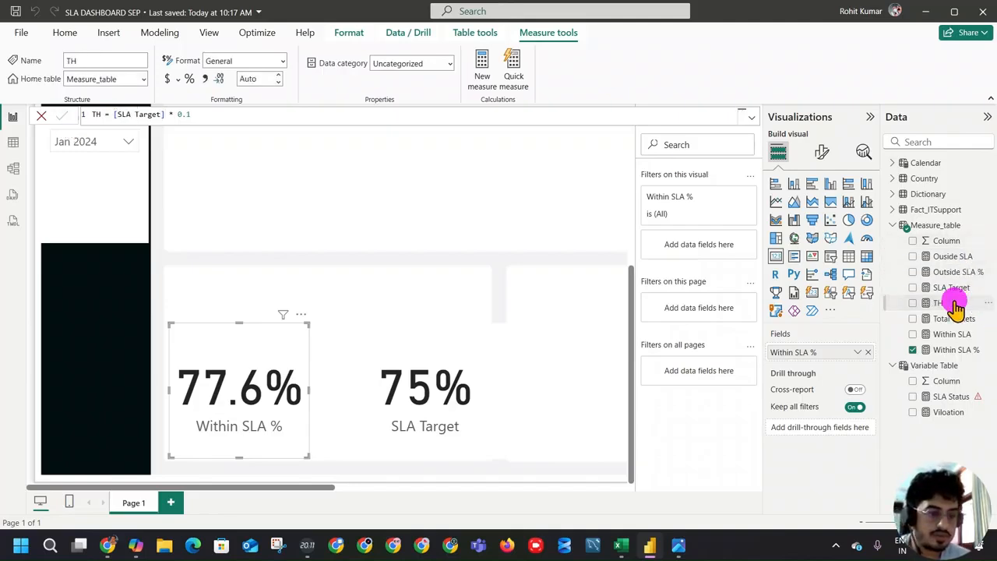
left_click(190, 80)
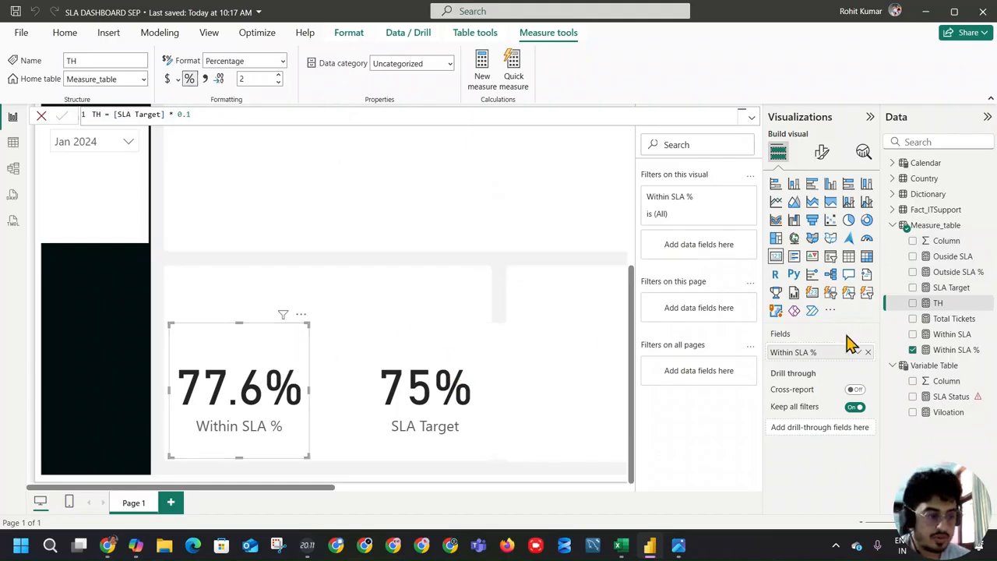
Step: Replace the Within SLA % field with the TH measure in the selected card
left_click(914, 303)
left_click(913, 349)
left_click(913, 303)
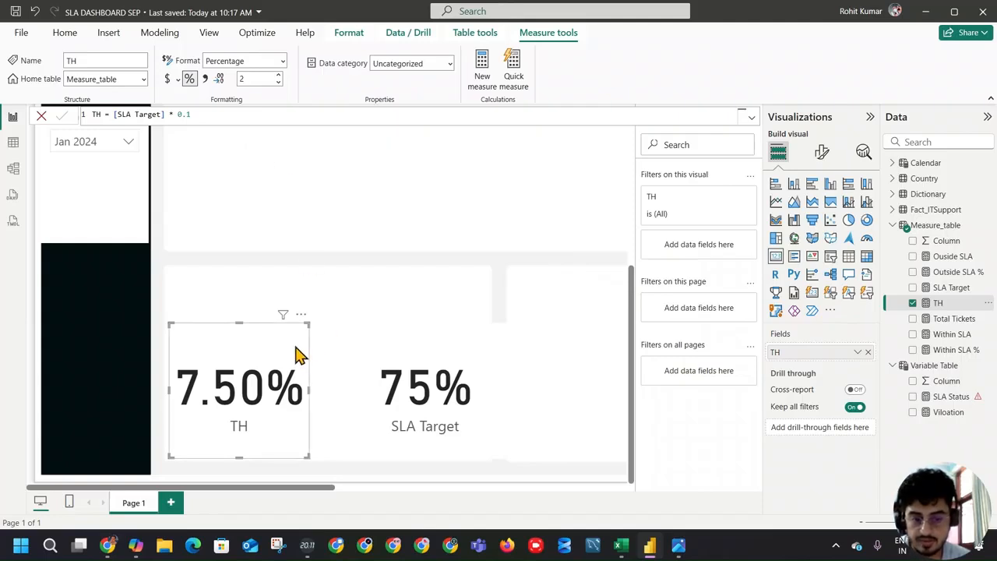
Step: Undo the card's field changes to restore Within SLA % and deselect the card
key("ctrl+z")
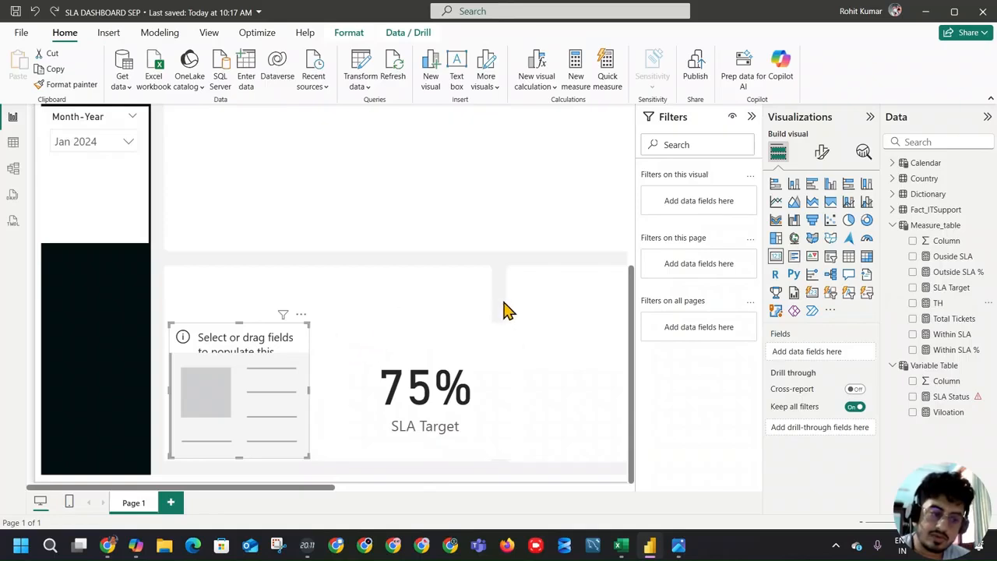
key("ctrl+z")
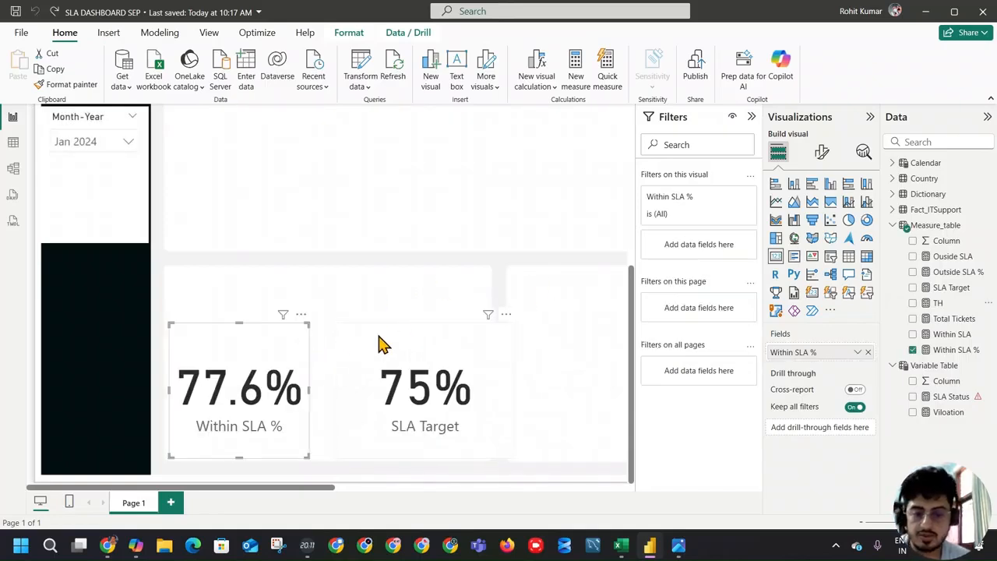
left_click(332, 302)
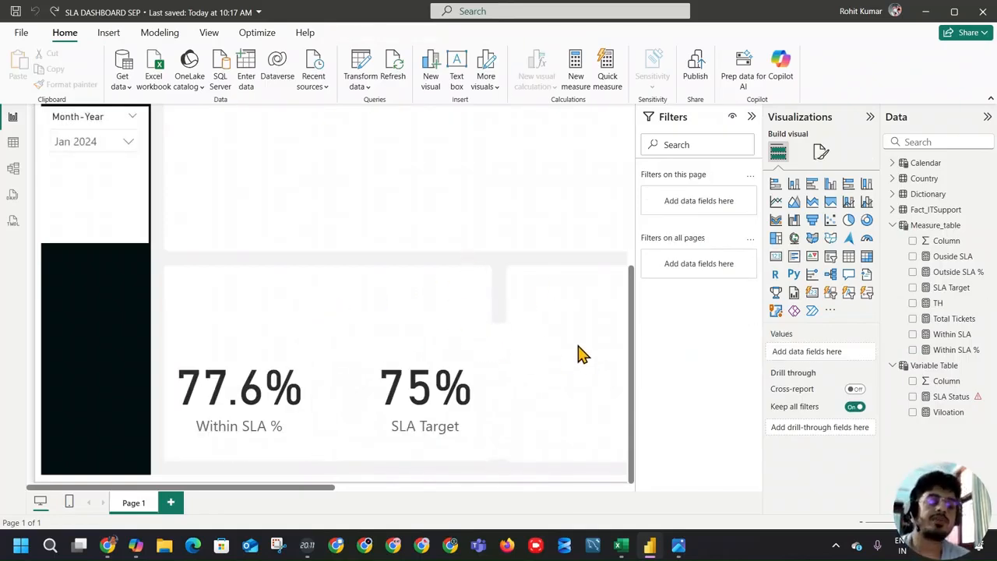
Step: Reopen the SLA Status measure's formula and add a RETURN line below the Threshold variable
scroll(577, 355, "up", 3)
scroll(588, 351, "up", 1)
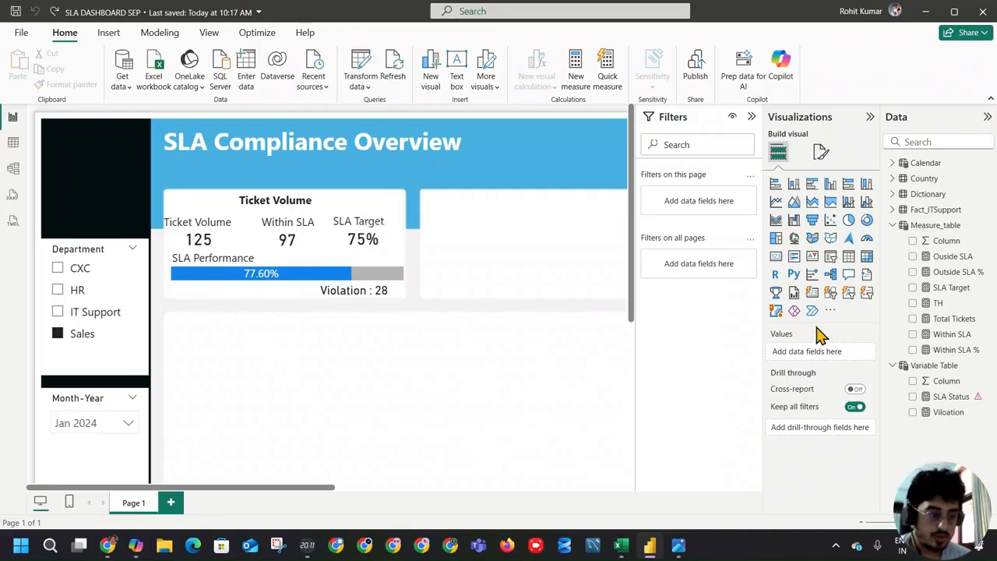
left_click(947, 397)
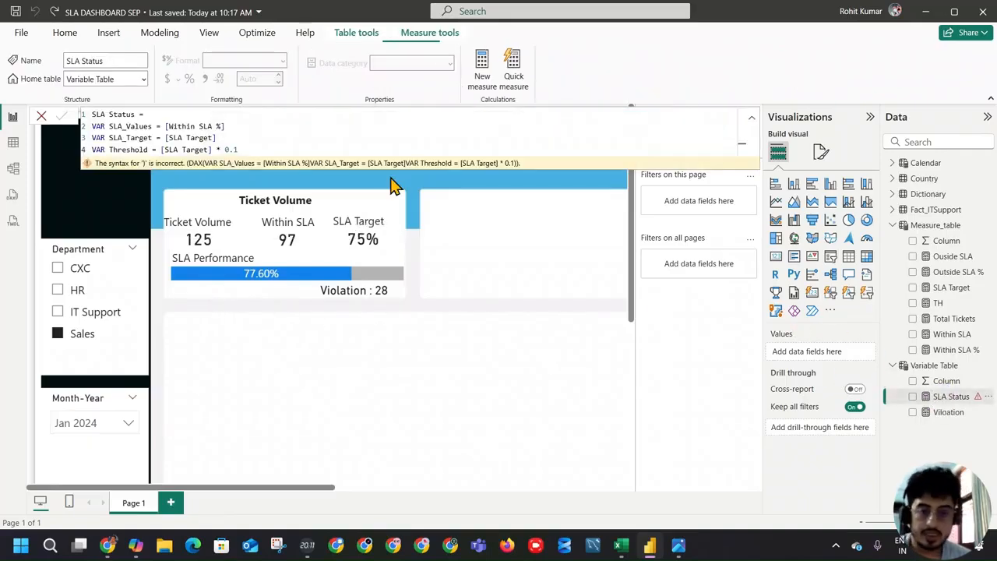
left_click(258, 151)
key("shift+Return")
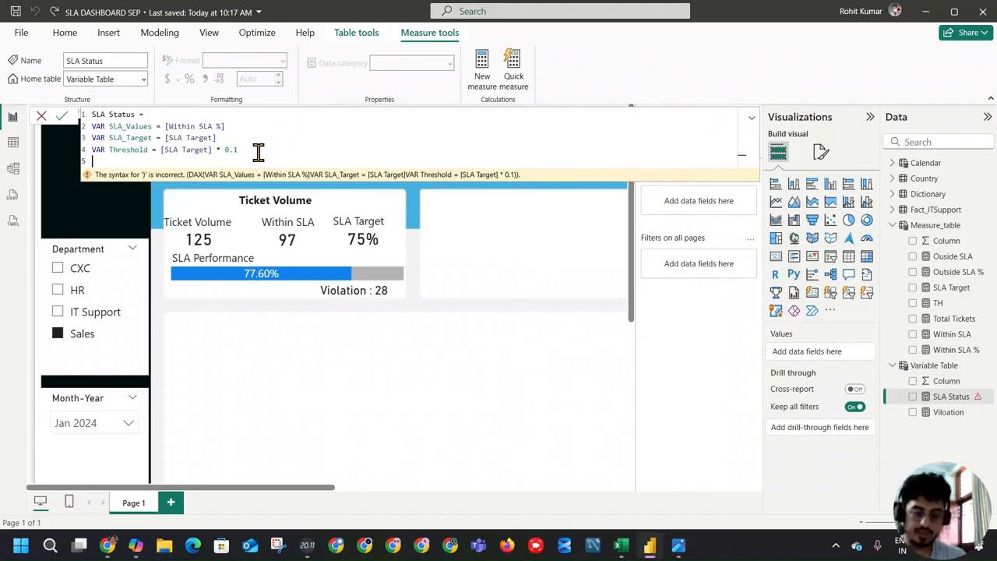
type("Retur")
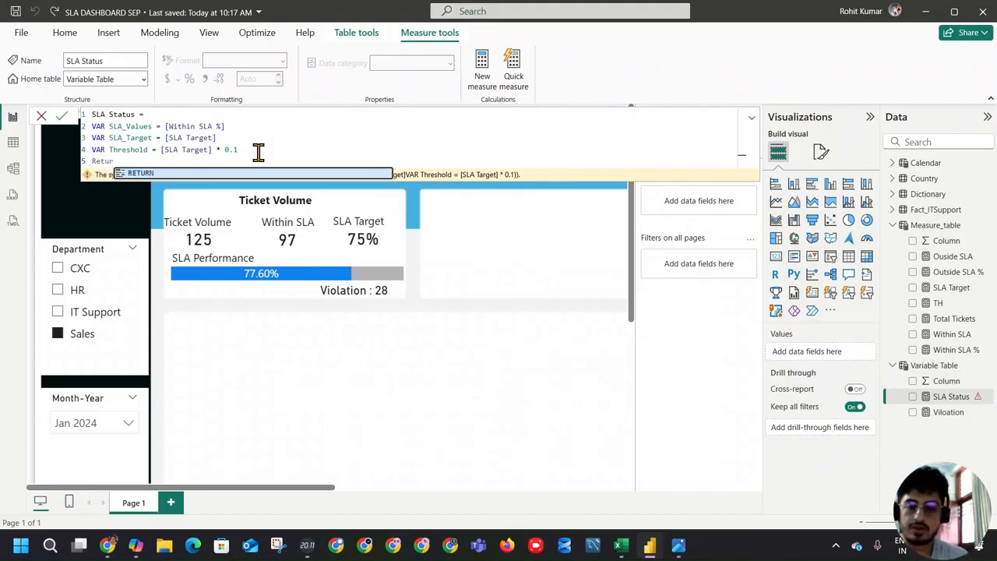
key("Tab")
key("shift+Return")
Step: Begin a SWITCH(TRUE(), expression under RETURN, leaving a new line for its first condition
type("swi")
key("Tab")
type("tru")
key("Tab")
type(",")
key("shift+Return")
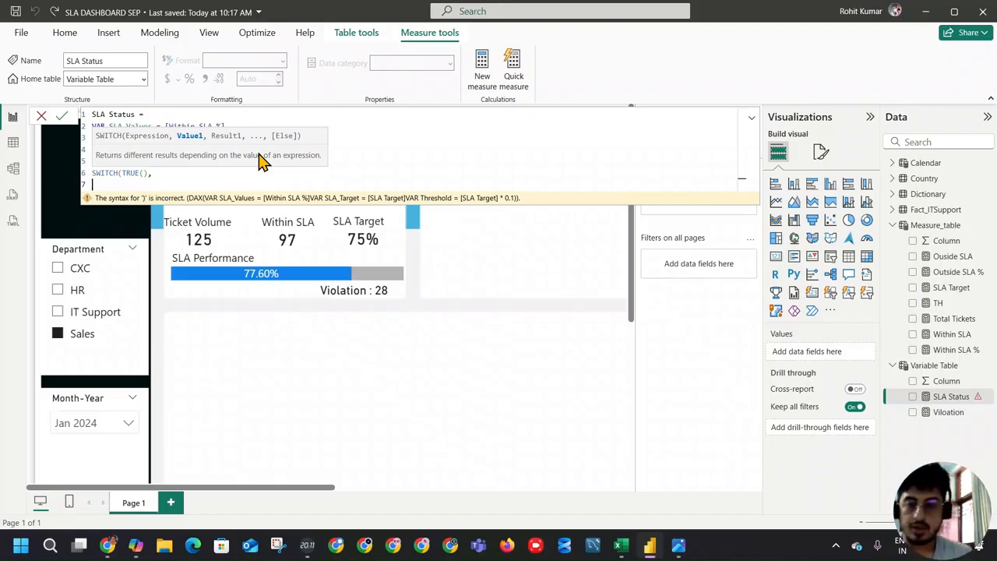
Step: Enter the first SWITCH condition as SLA_Values >= SLA_Target, using the formula's variables
type("SLA")
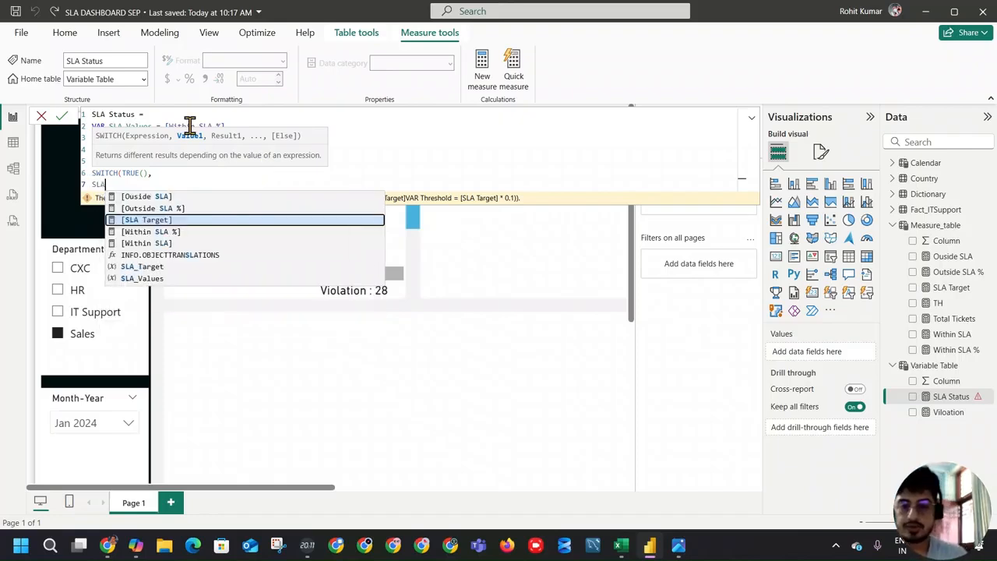
key("Down")
key("Down")
key("Down")
key("Down")
key("Down")
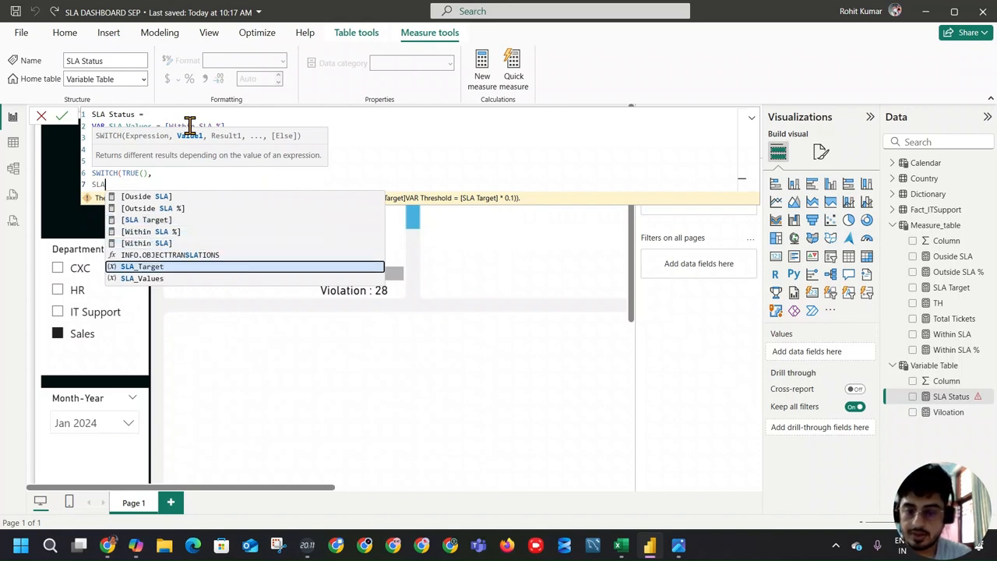
key("Tab")
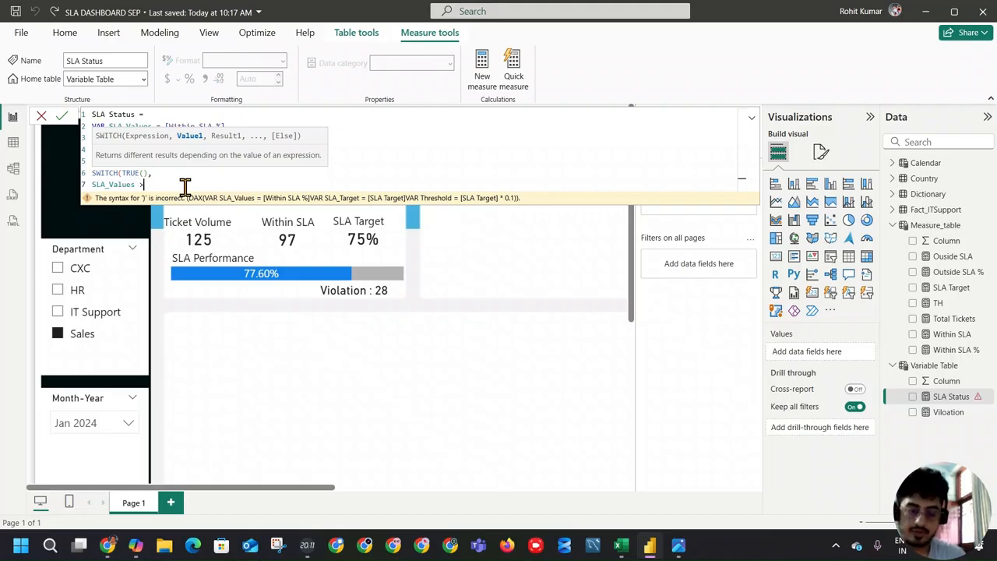
type(">= ")
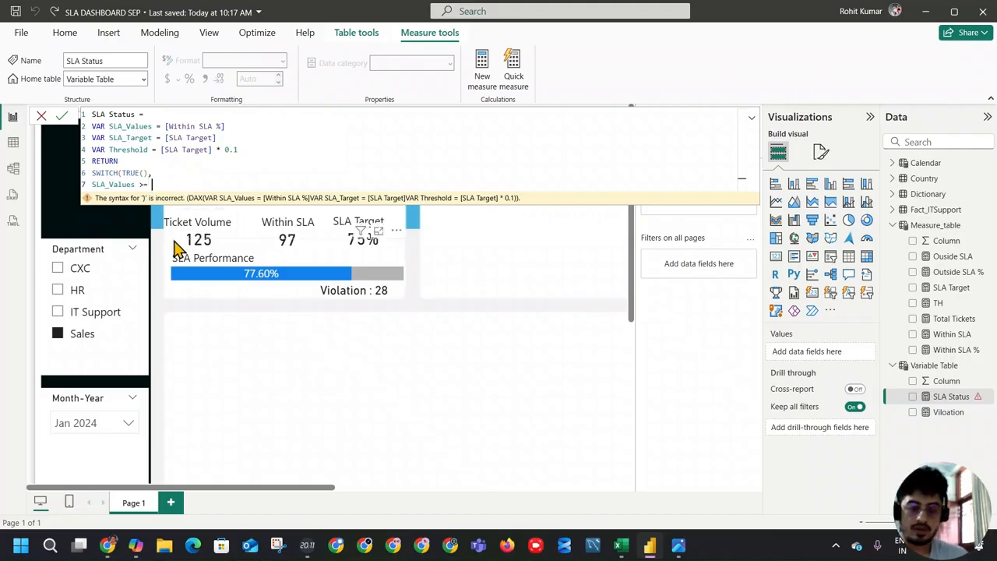
type(" sla")
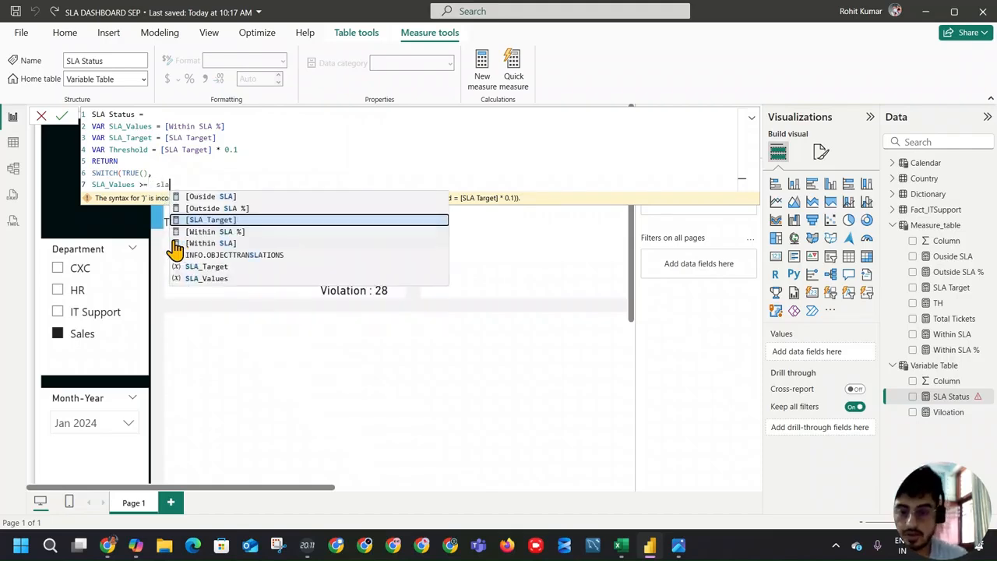
left_click(207, 266)
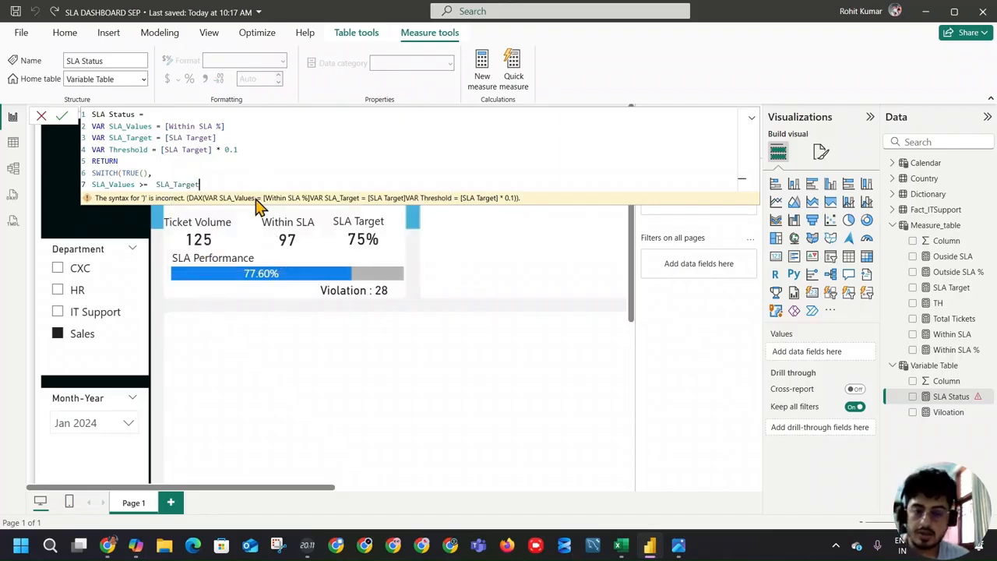
Step: Give the first SWITCH condition the result "Target Met" and start a new line
scroll(392, 351, "down", 3)
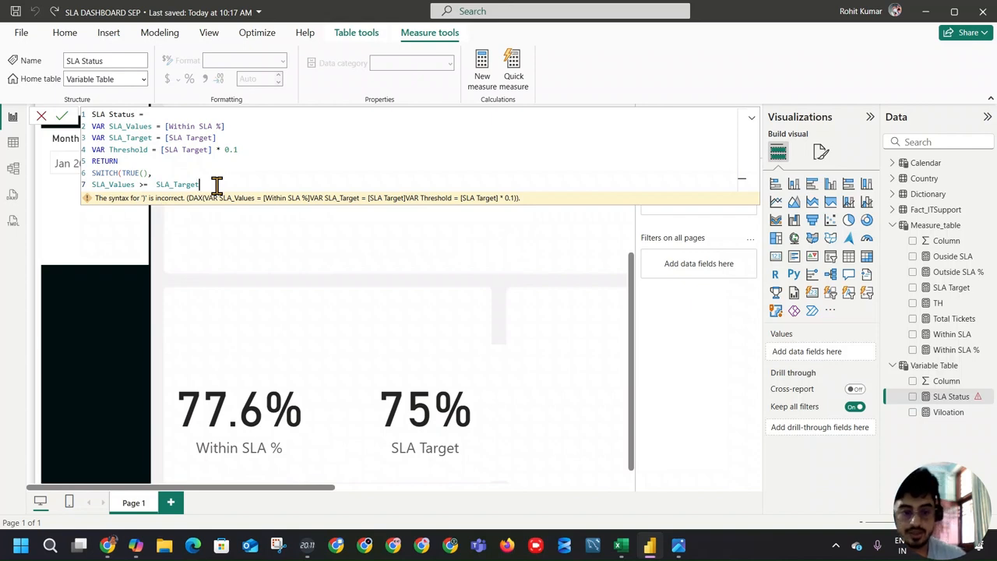
type(", ")
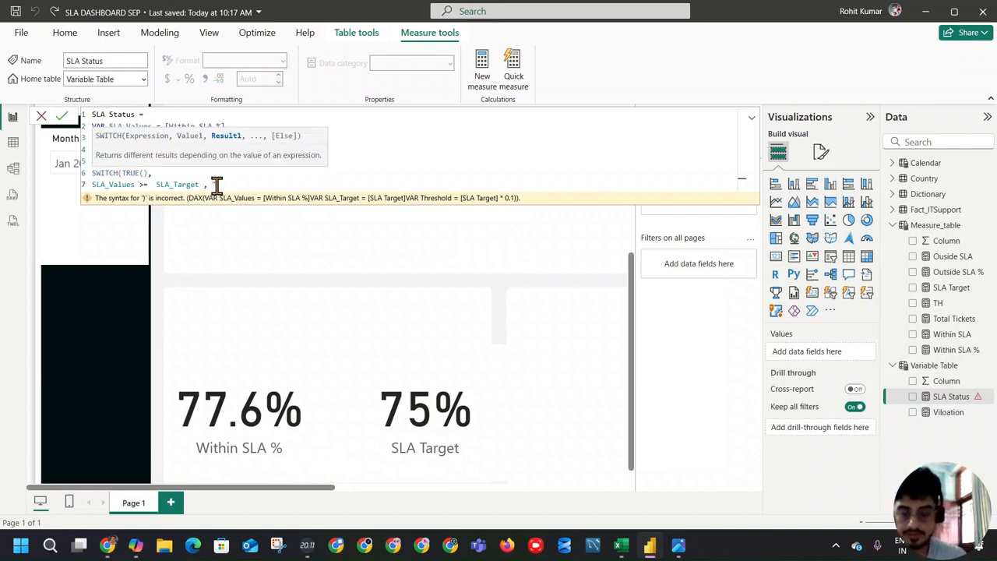
type("\"")
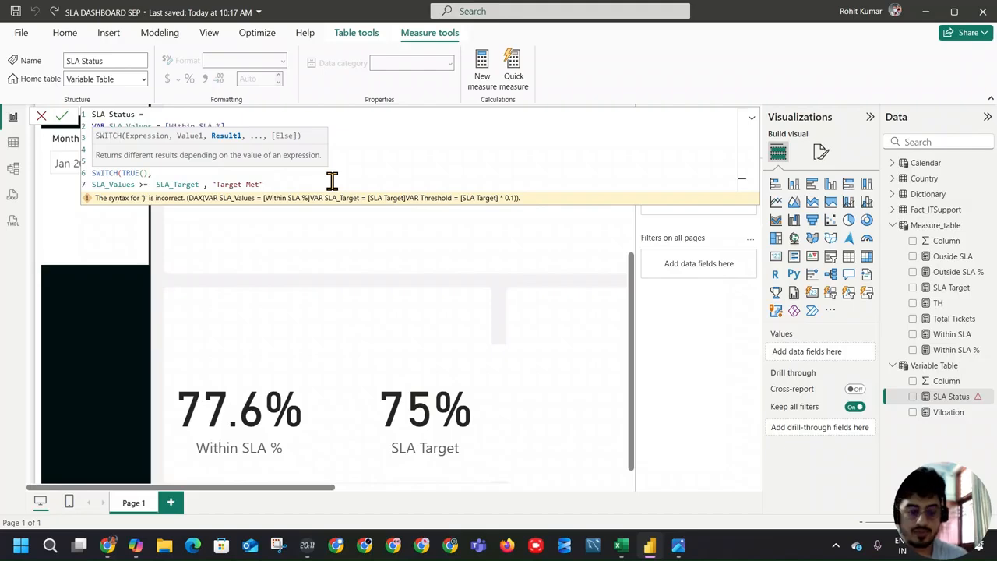
type("Target Met\"")
key("shift+Return")
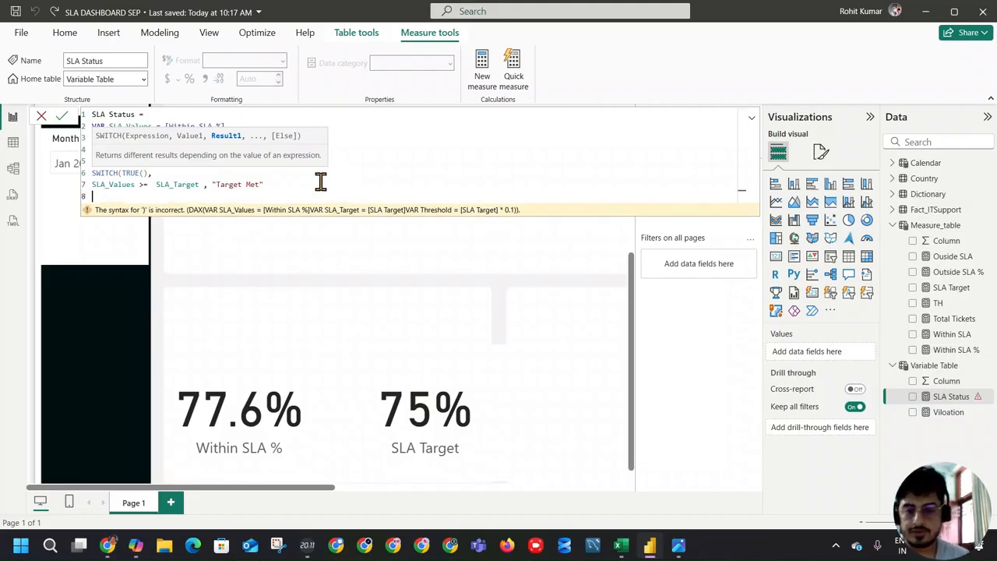
Step: Duplicate the "Target Met" condition line onto line 8 and end the original line with a comma
left_click_drag(318, 183, 78, 187)
key("ctrl+c")
left_click(94, 195)
key("ctrl+v")
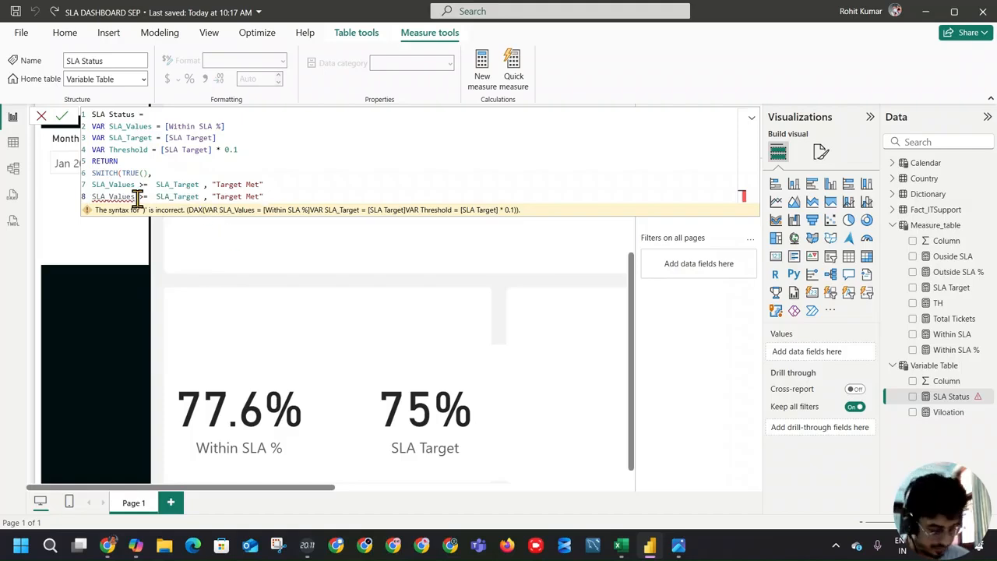
left_click(282, 184)
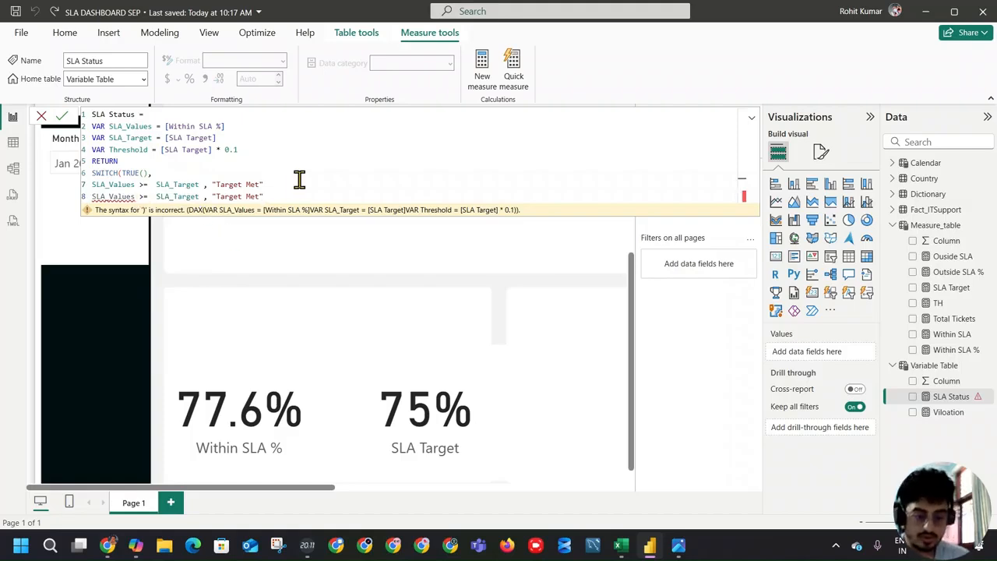
type(",")
Step: Change the duplicated condition on line 8 to SLA_Values >= SLA_Target - Threshold
left_click(284, 198)
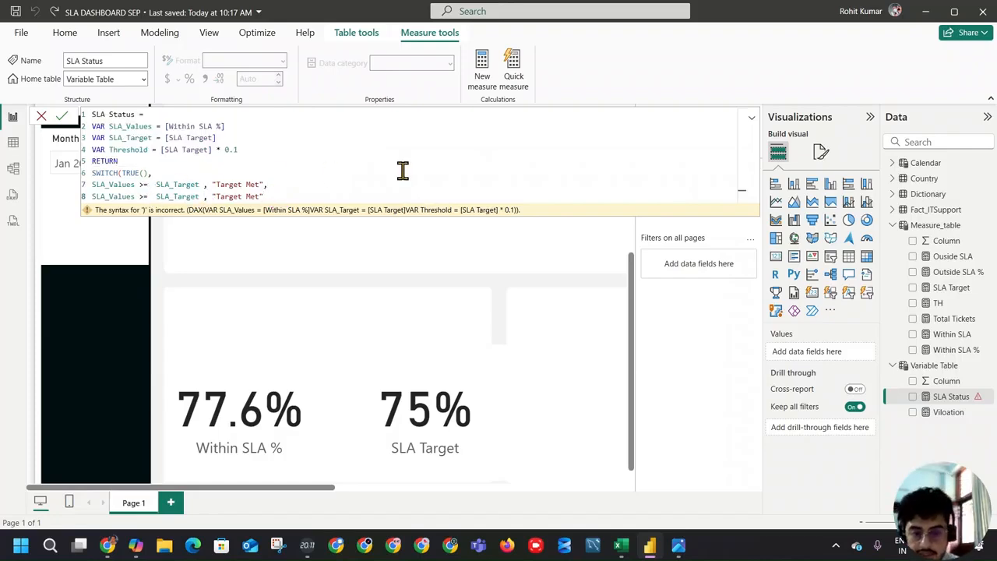
key("Left")
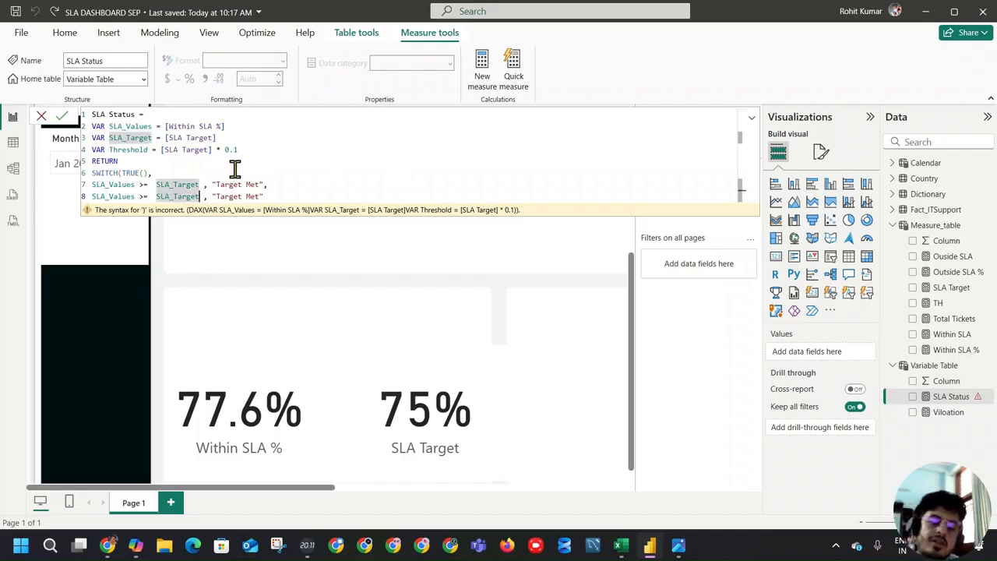
type("-")
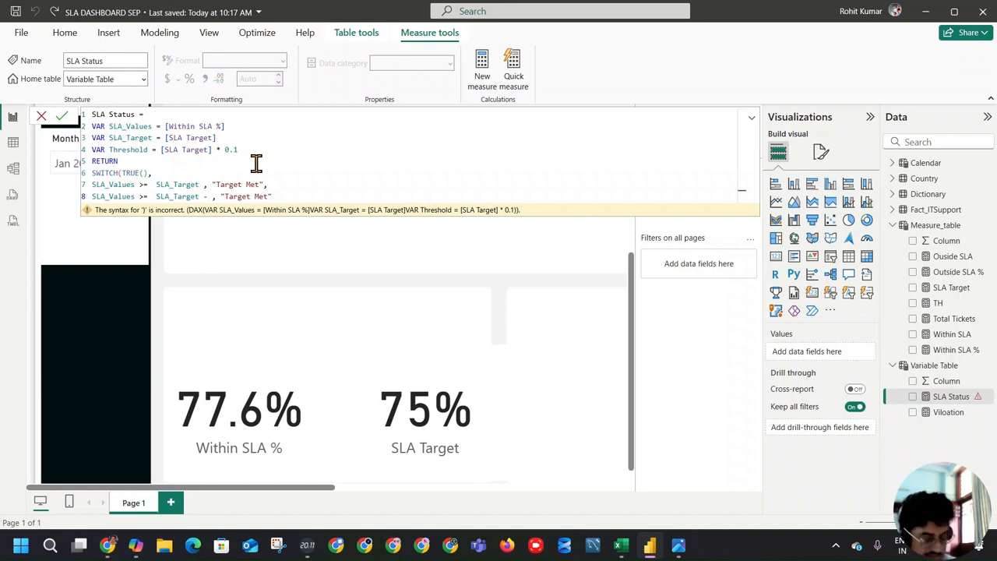
type(" thr")
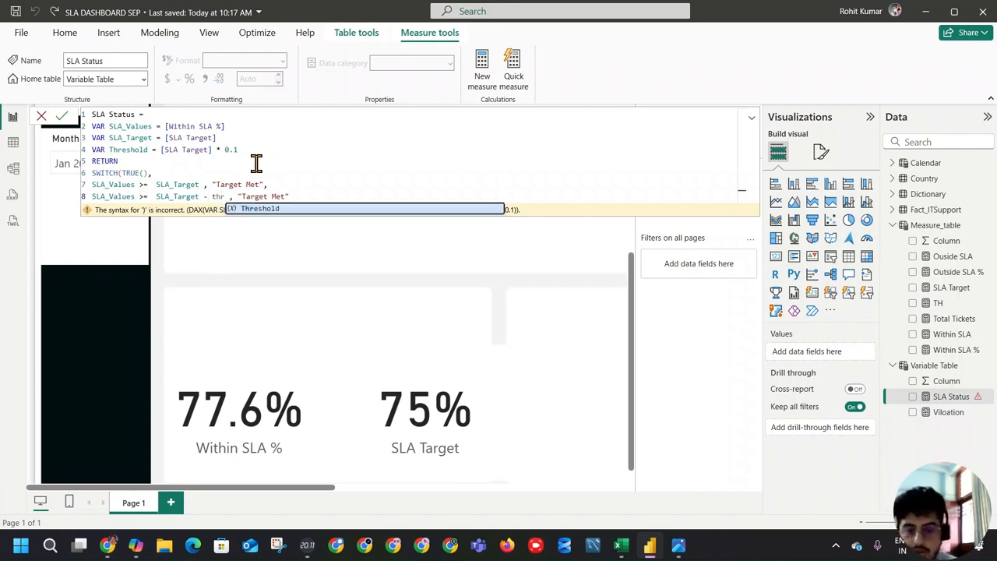
left_click(289, 208)
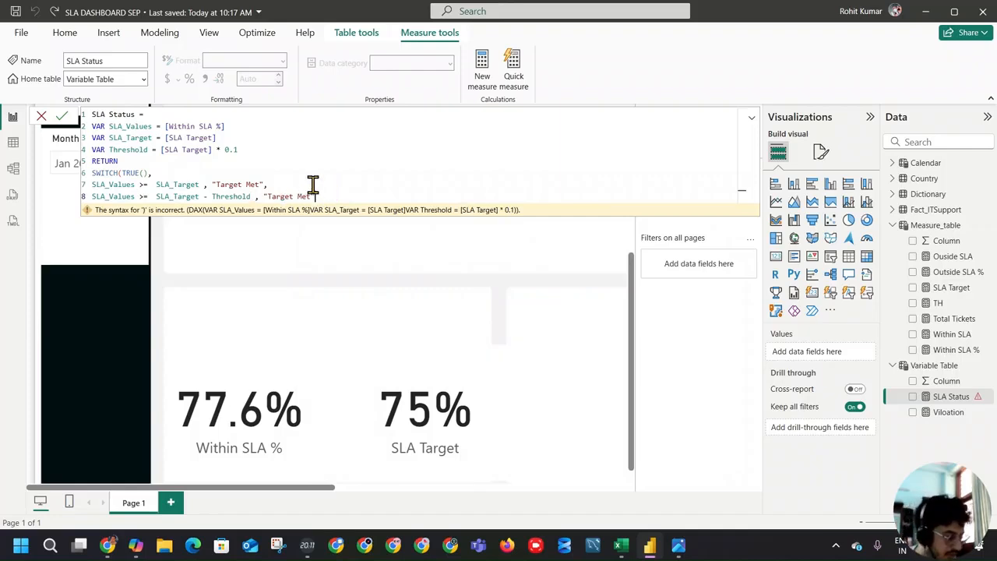
Step: Replace the result text of the second SWITCH condition with "Close to Target"
double_click(276, 198)
left_click(309, 195)
left_click_drag(309, 194, 268, 197)
type("c")
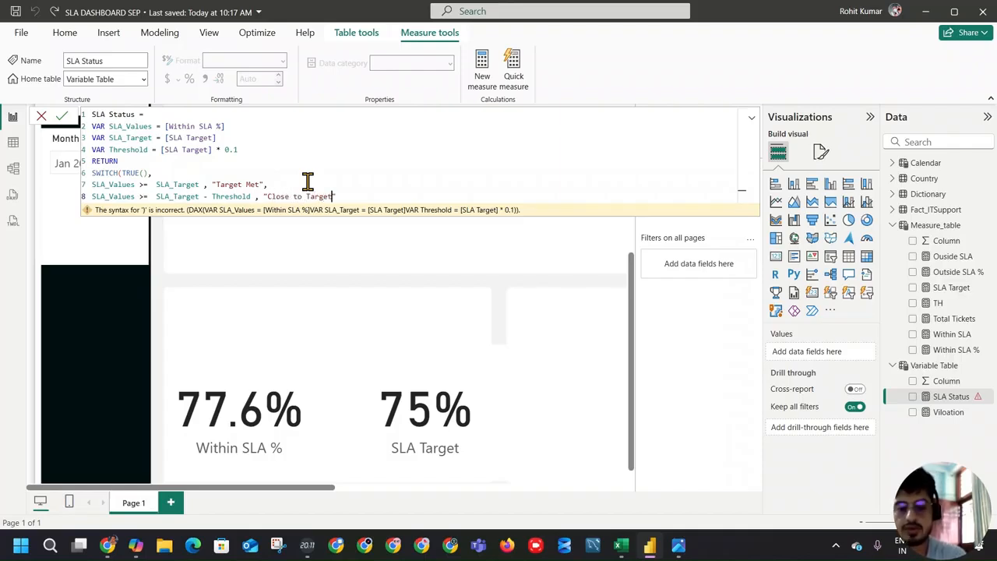
Step: End the "Close to Target" condition with a comma, close the SWITCH function with a parenthesis, and leave line 9 blank above it
left_click(373, 194)
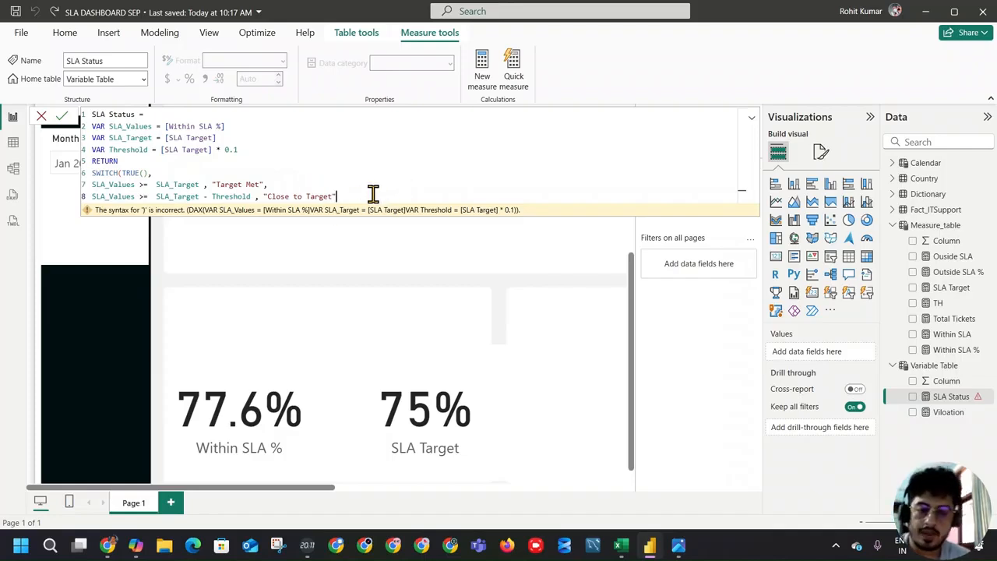
type(",")
key("Return")
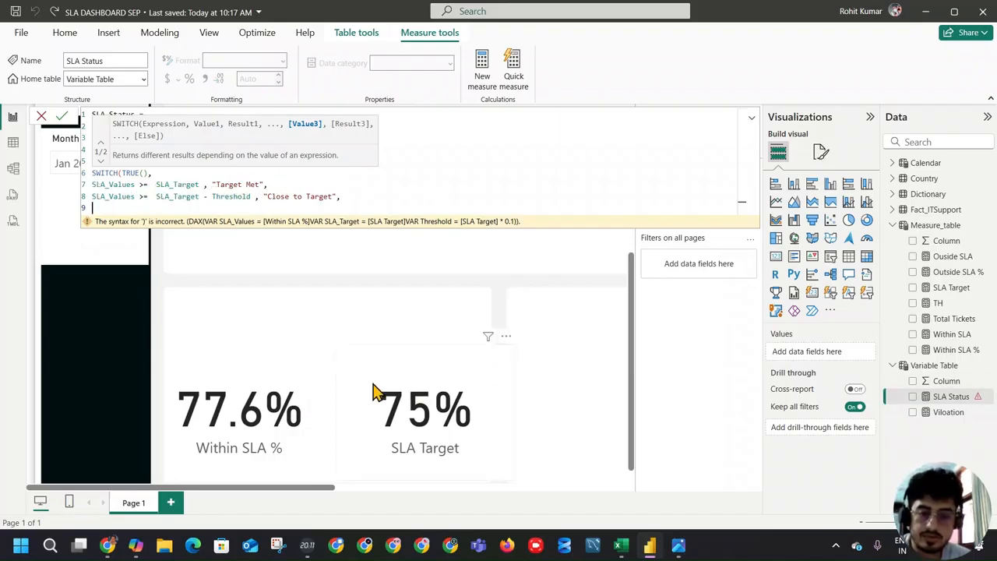
type(")")
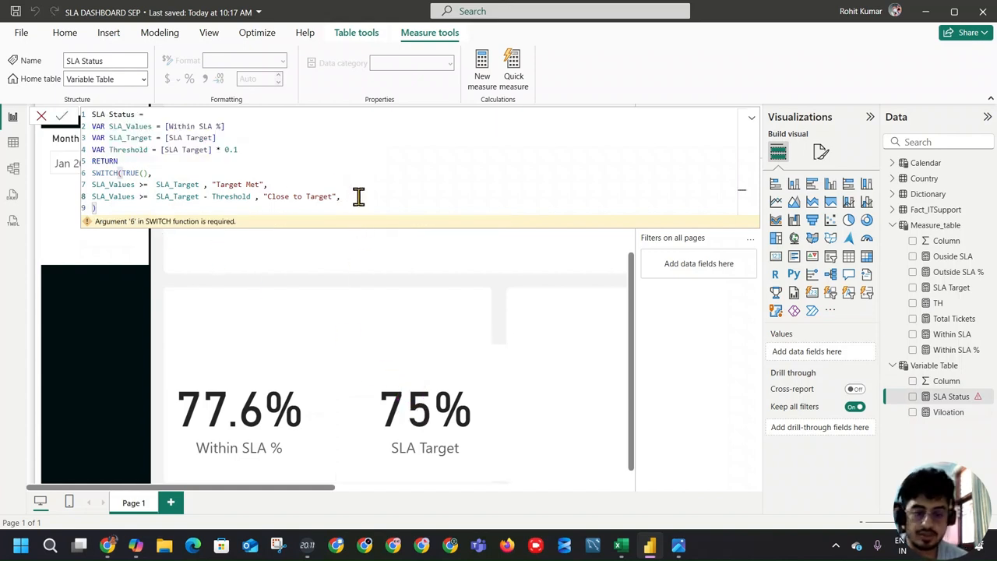
key("Return")
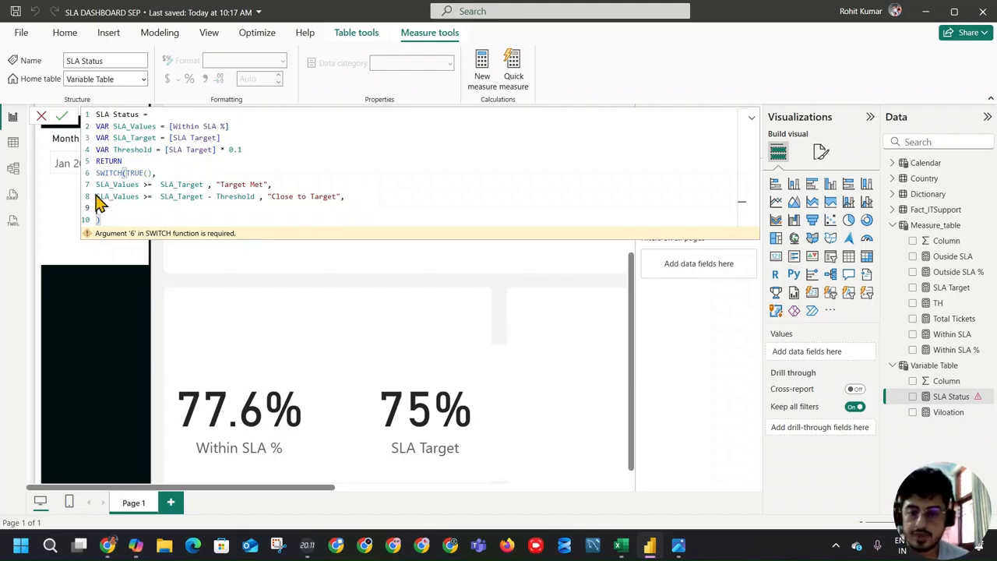
Step: Duplicate the "Close to Target" condition from line 8 onto blank line 9 of the SLA Status formula
left_click_drag(345, 198, 83, 196)
key("ctrl+c")
left_click(127, 208)
key("ctrl+v")
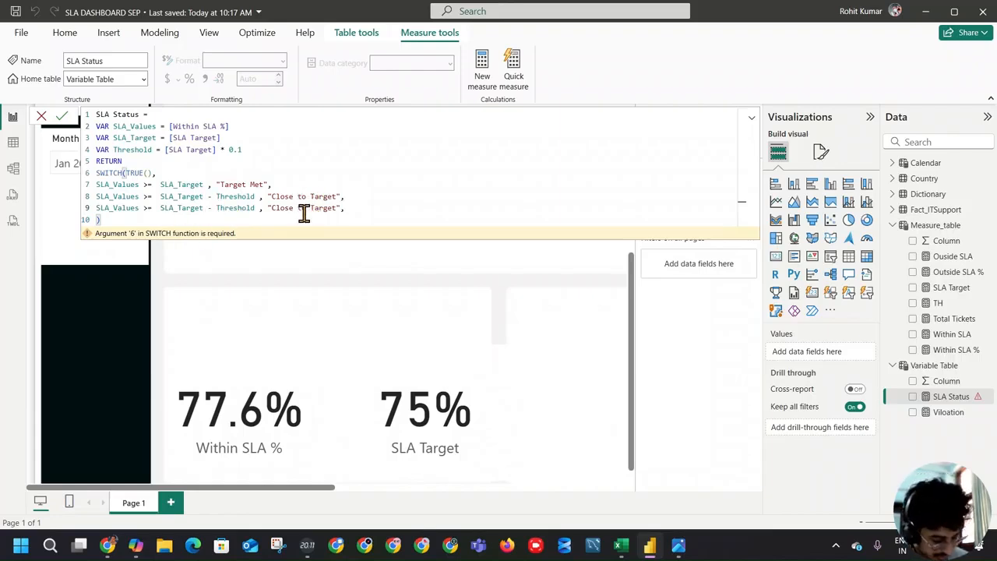
Step: Change the comparison operator in the line 9 condition to <=
left_click(150, 209)
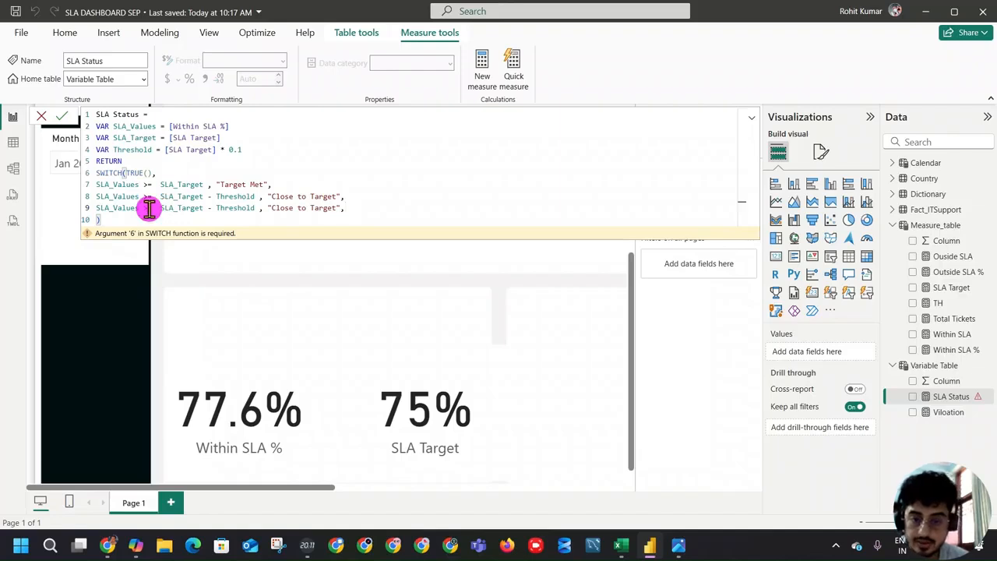
key("BackSpace")
key("BackSpace")
type("<")
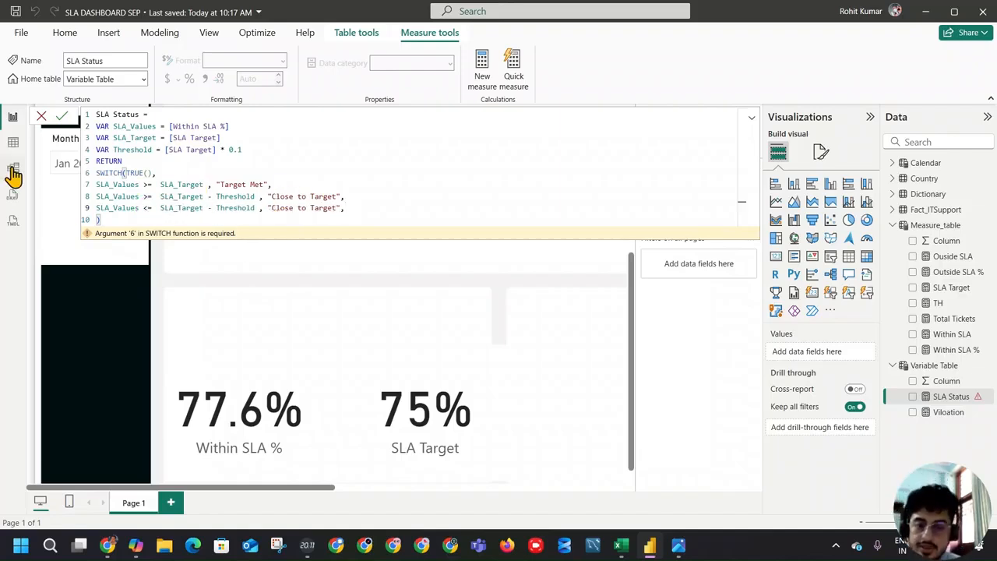
type("=")
Step: Replace the result text of the third SWITCH condition on line 9 with "Below Target"
left_click_drag(272, 207, 335, 204)
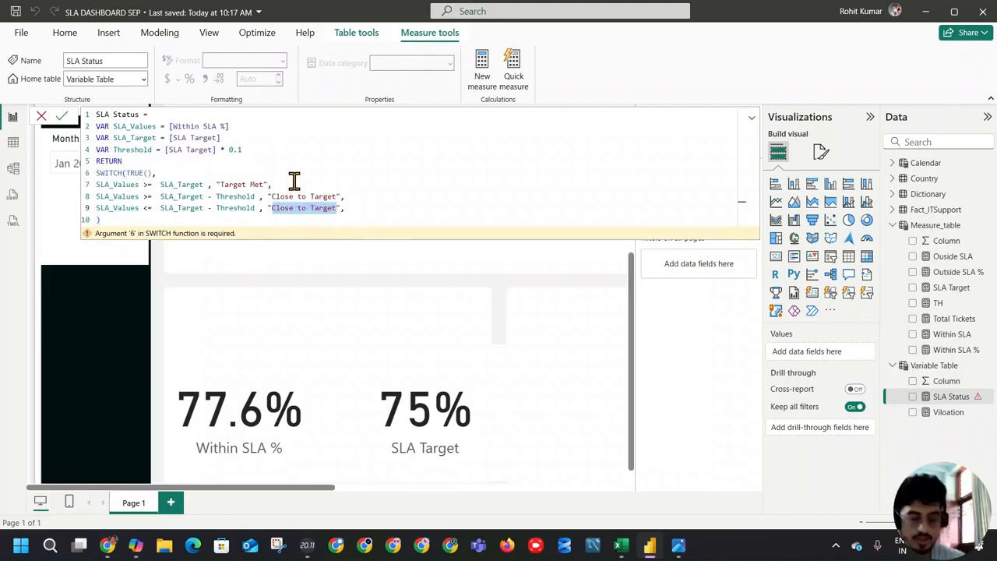
type("Below Targe")
left_click(174, 218)
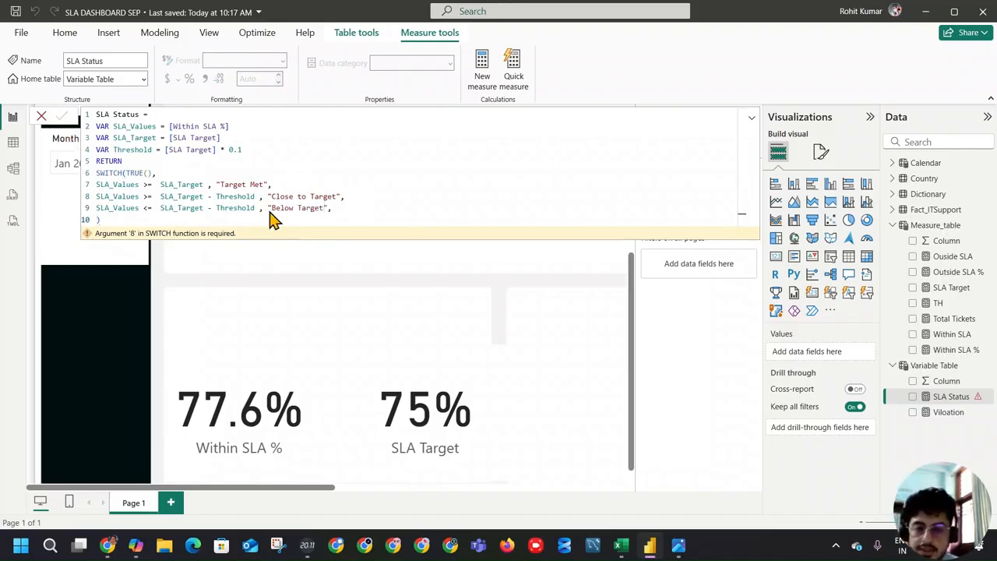
Step: Set the large SLA Target card's callout value font size to 30 and shrink the card
left_click(437, 392)
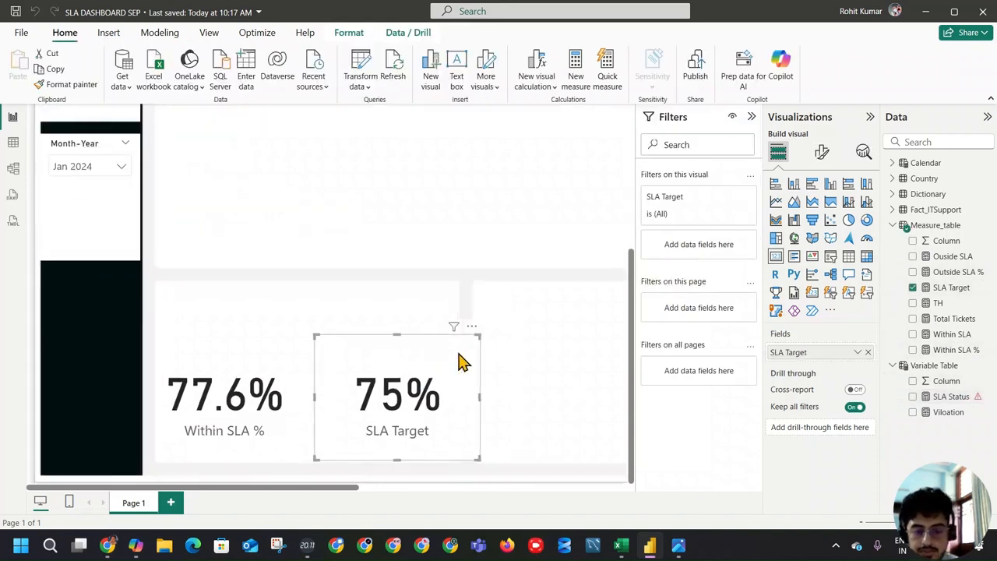
left_click(822, 152)
left_click(830, 251)
left_click(829, 251)
left_click(828, 254)
double_click(844, 285)
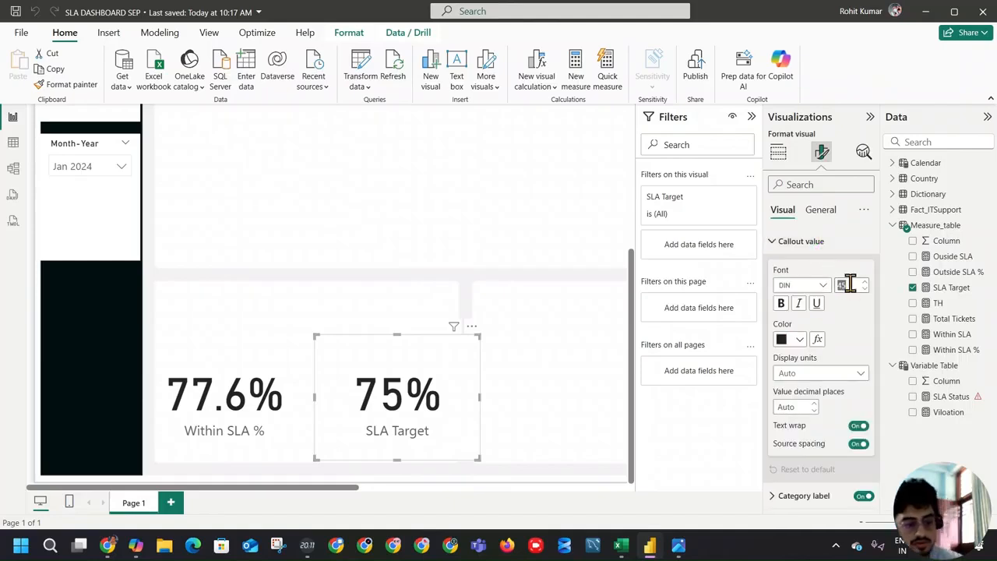
type("30")
key("Return")
mouse_move(477, 458)
left_mouse_down()
mouse_move(402, 413)
mouse_move(399, 392)
mouse_move(350, 399)
mouse_move(352, 410)
left_mouse_up()
Step: Copy the SLA Target card's formatting to the Within SLA % card, then shrink and rearrange the two cards
left_click(75, 86)
left_click(211, 401)
mouse_move(286, 460)
left_mouse_down()
mouse_move(257, 394)
mouse_move(257, 416)
mouse_move(238, 351)
left_mouse_up()
left_click_drag(372, 399, 212, 405)
Step: Duplicate the SLA Target card below the originals, replace its field with TH, and widen it to fit the value
key("ctrl+c")
key("ctrl+v")
left_click(913, 287)
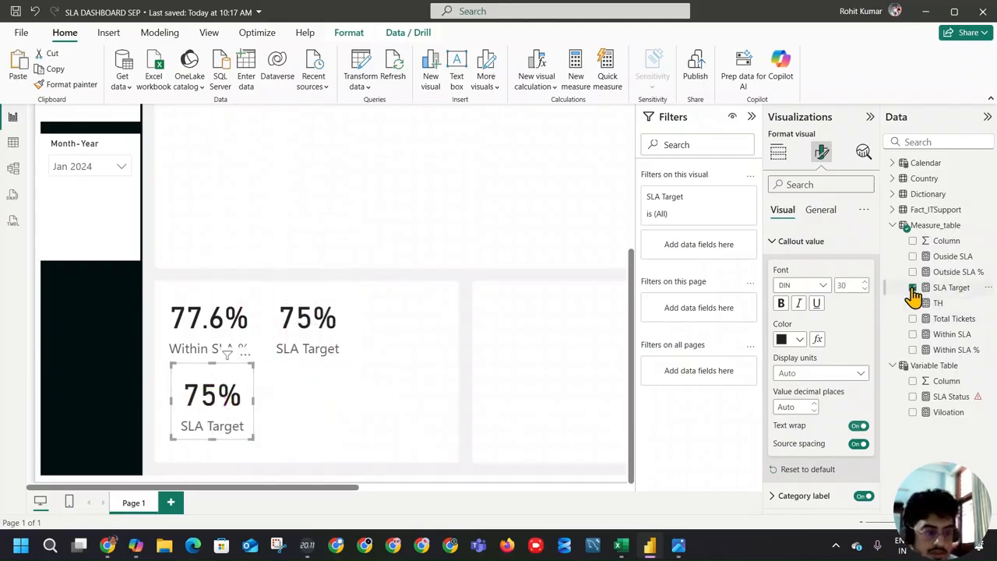
left_click(913, 303)
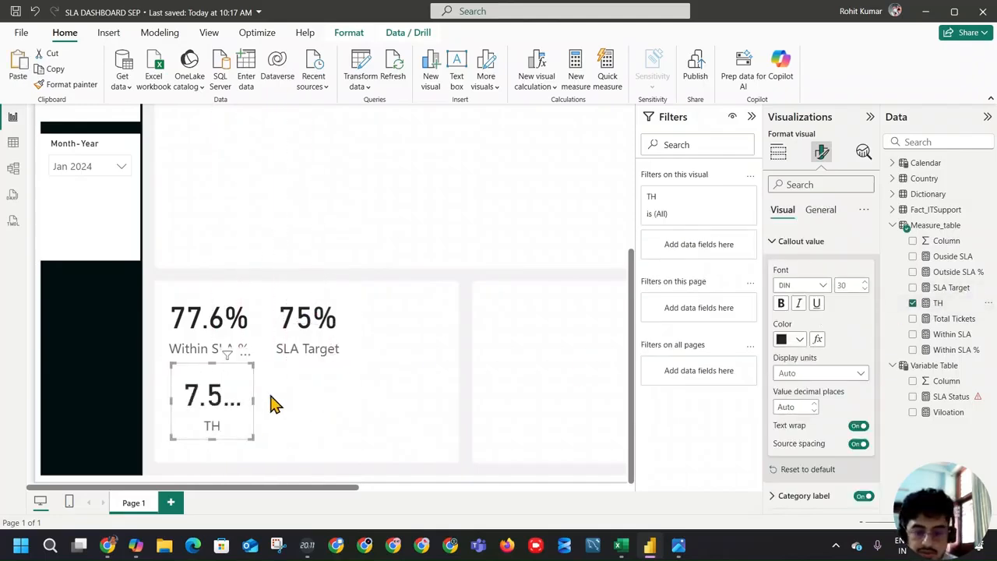
mouse_move(249, 404)
left_mouse_down()
mouse_move(282, 412)
mouse_move(237, 405)
left_mouse_up()
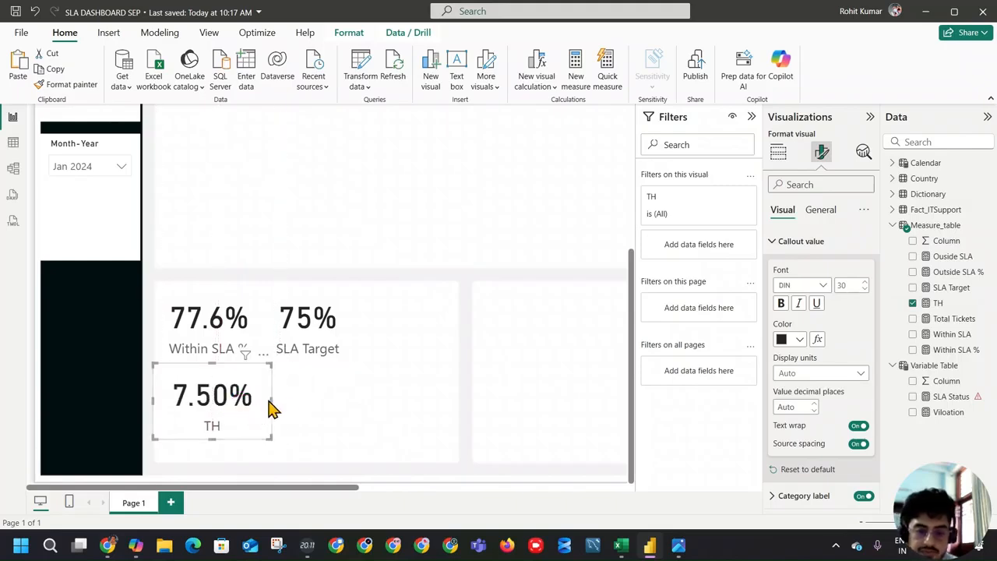
Step: Copy the TH measure's formula, review the SLA Status conditions, and paste the formula into a new measure in Measure_table
left_click(938, 303)
left_click_drag(234, 115, 85, 115)
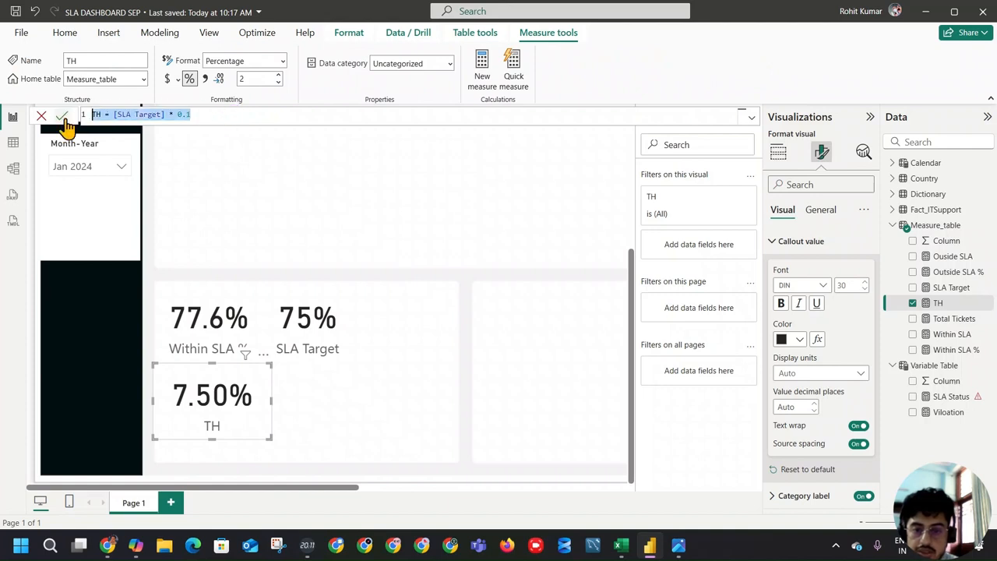
left_click(956, 398)
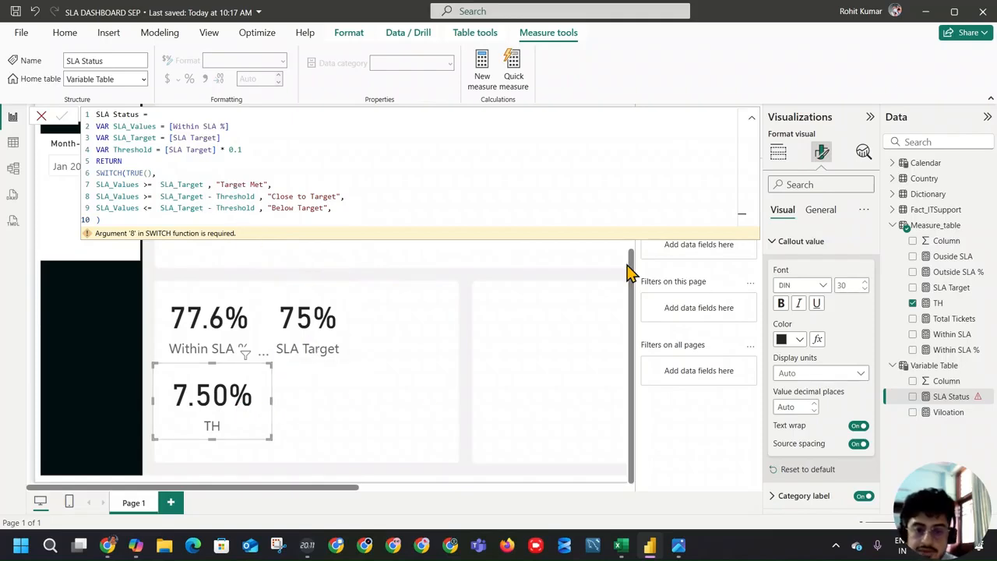
left_click(940, 303)
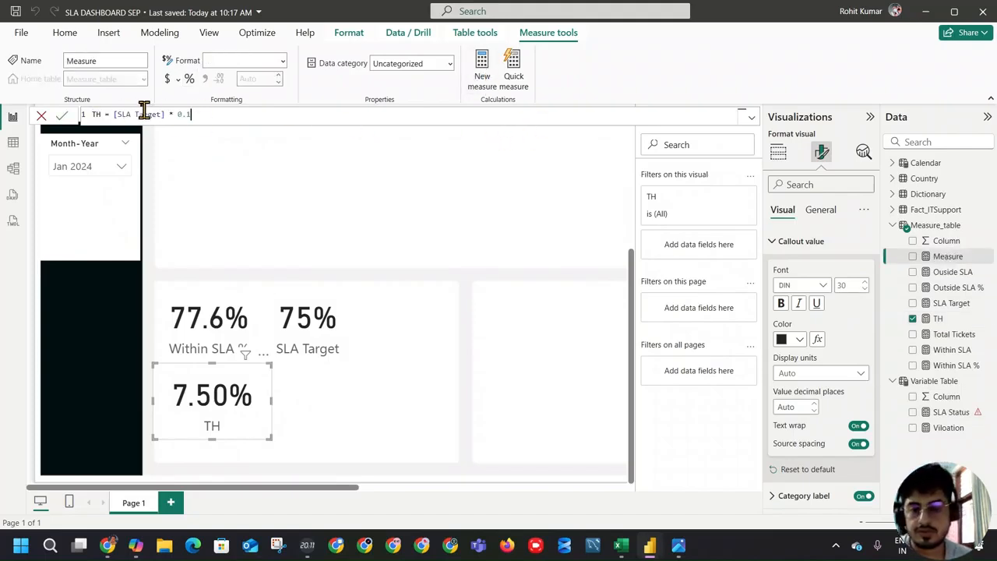
Step: Change the new measure's formula to TH2 = [SLA Target] - [TH]
left_click_drag(169, 113, 256, 111)
type("- ")
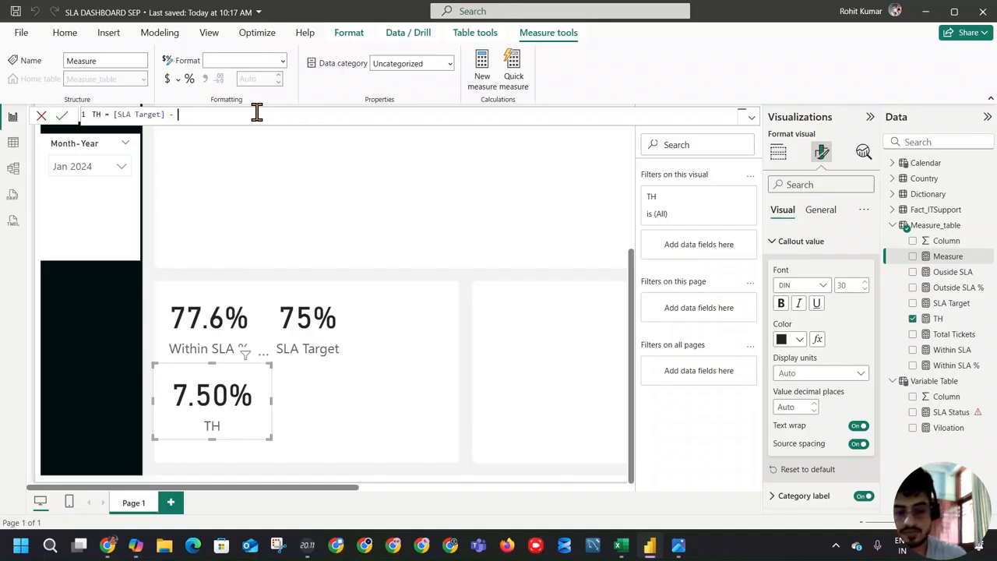
type("TH")
left_click(234, 125)
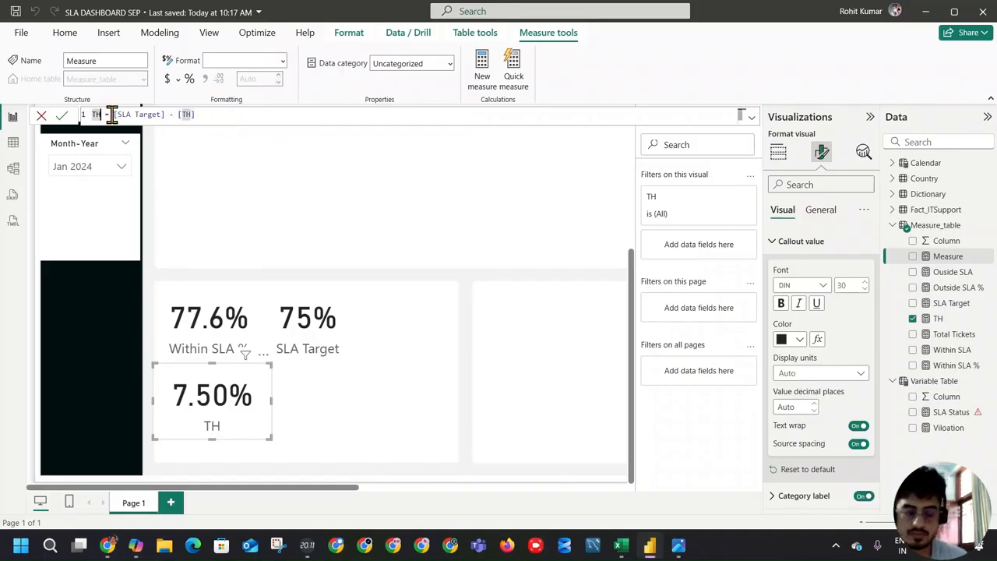
type("2")
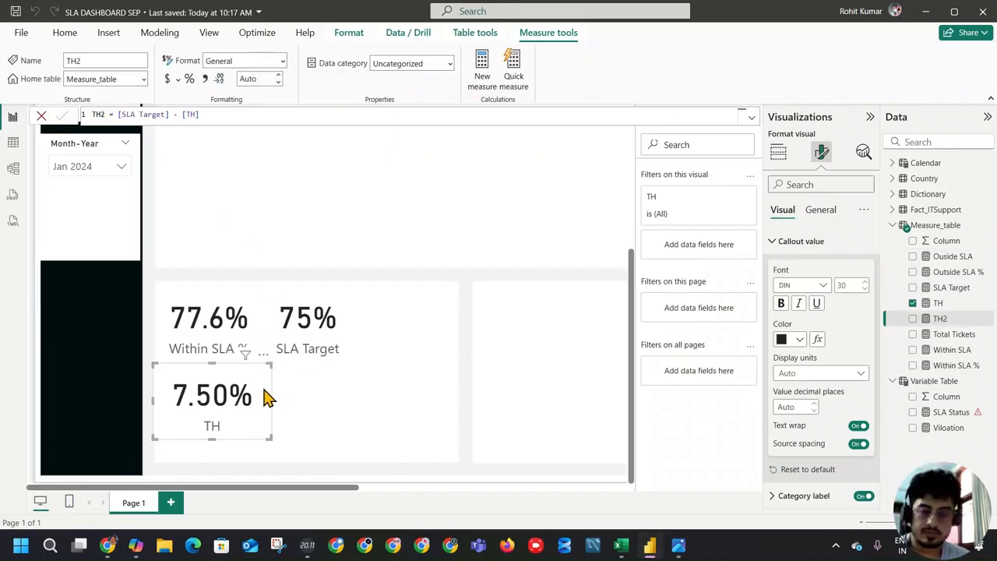
Step: Duplicate the TH card beside the original and replace its field with TH2
key("ctrl+c")
key("ctrl+v")
left_click_drag(234, 405, 362, 402)
left_click(912, 304)
left_click(913, 319)
left_click(373, 394)
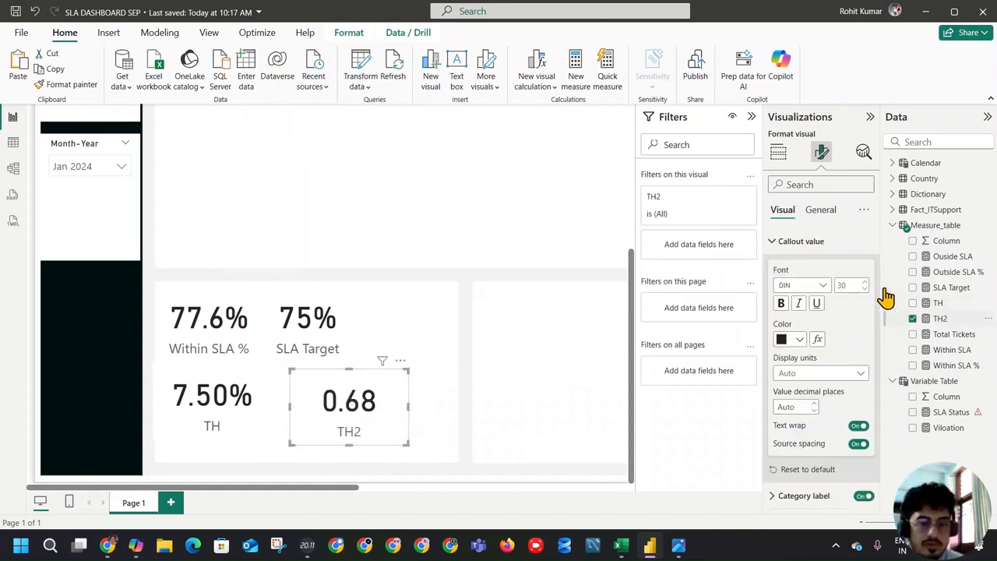
Step: Format the TH2 measure as a percentage and align its card with the TH card
left_click(944, 319)
left_click(188, 81)
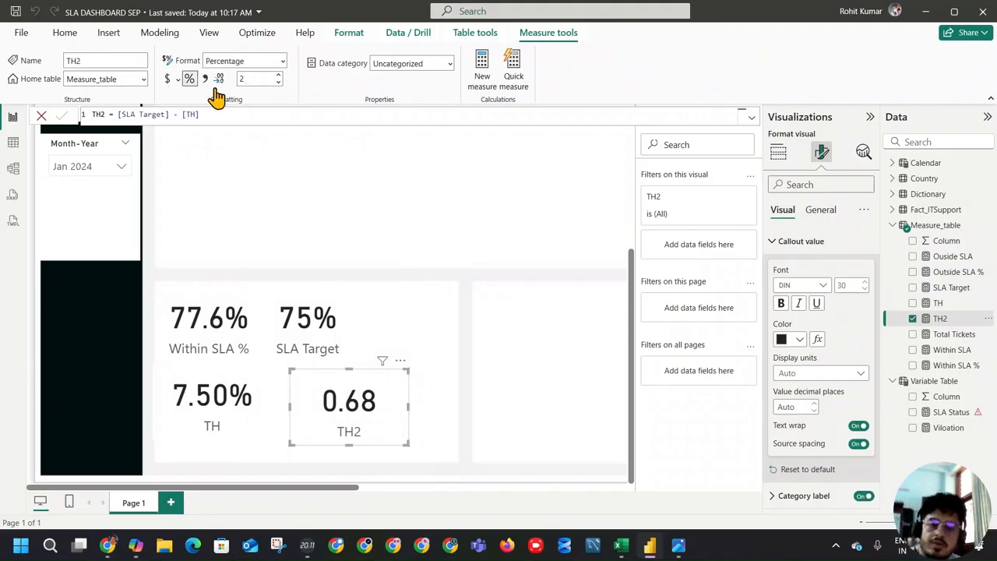
left_click(418, 337)
left_click(361, 421)
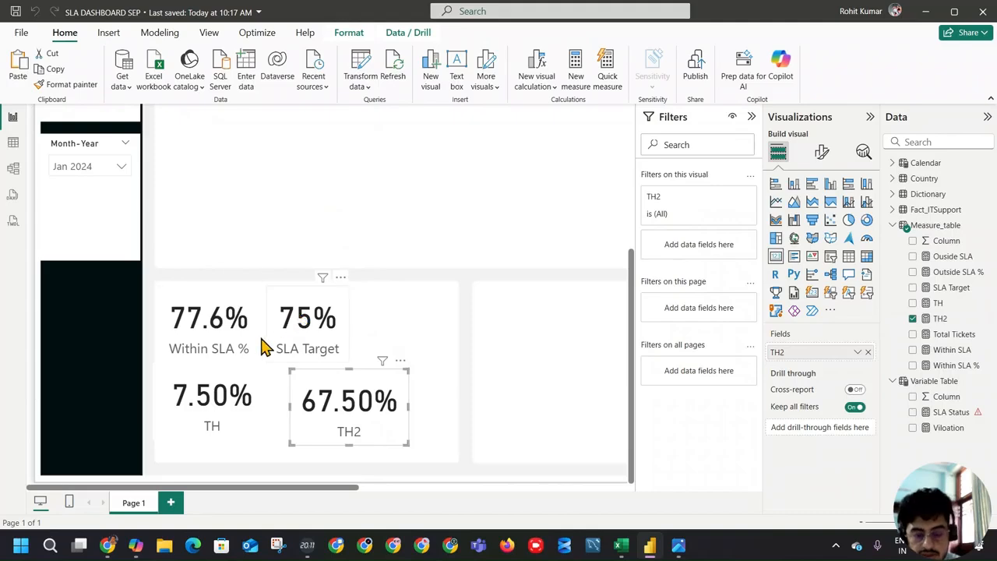
left_click(243, 407)
left_click(380, 377)
left_click_drag(356, 401, 350, 395)
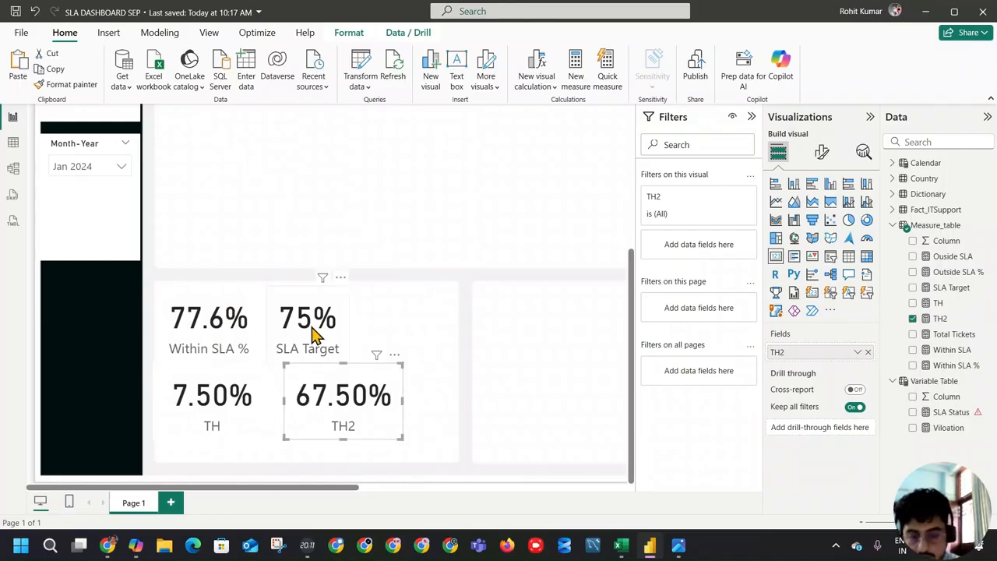
Step: Review the TH2 and SLA Status formulas, then remove the trailing comma after "Below Target" in SLA Status and commit the measure
left_click(941, 320)
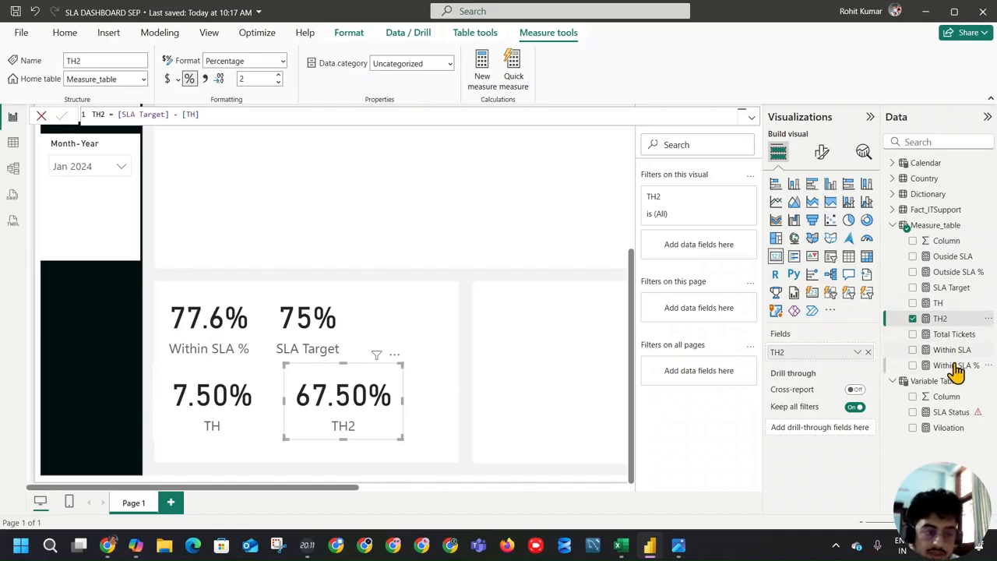
left_click(955, 412)
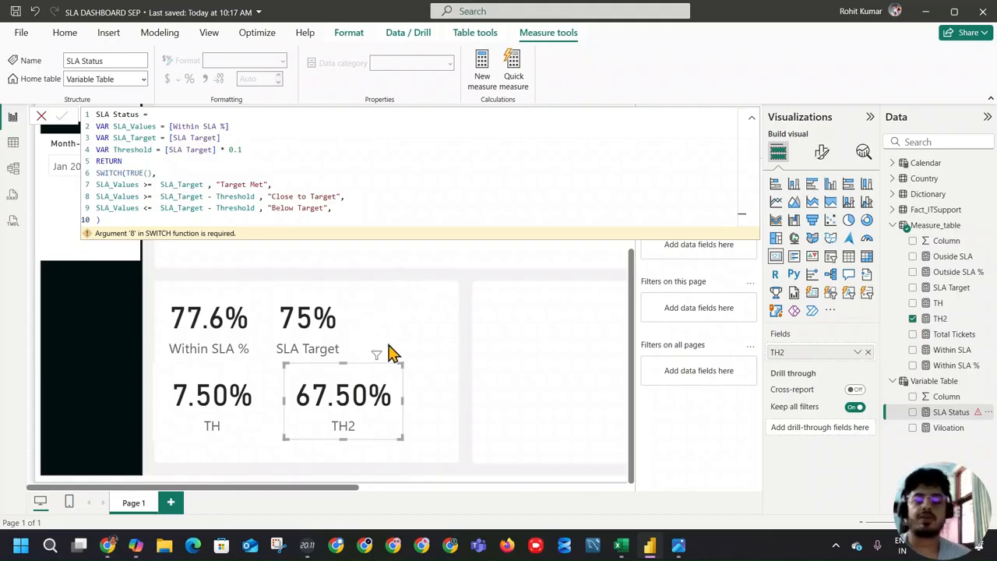
left_click(472, 340)
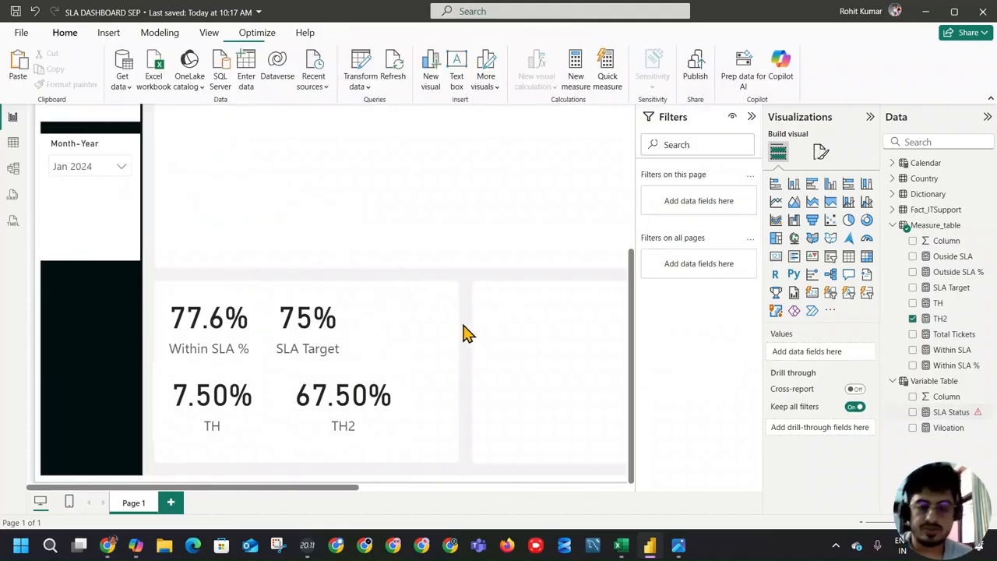
scroll(434, 307, "up", 3)
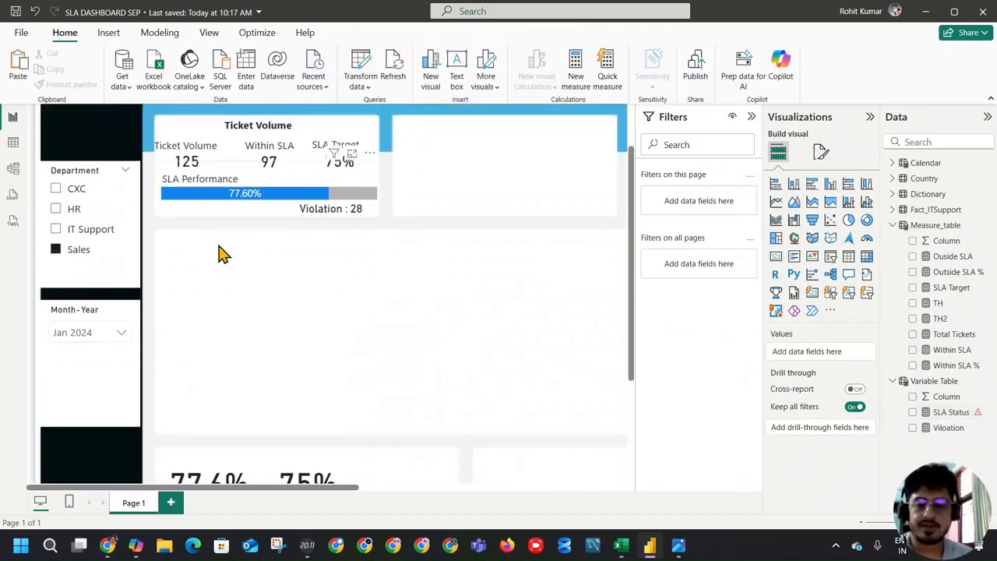
left_click(951, 412)
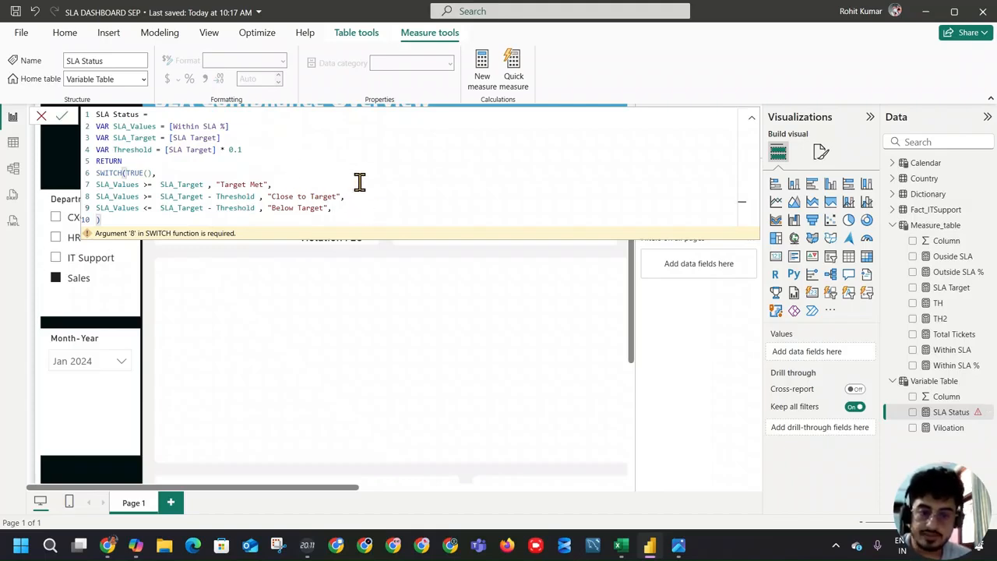
key("BackSpace")
key("Return")
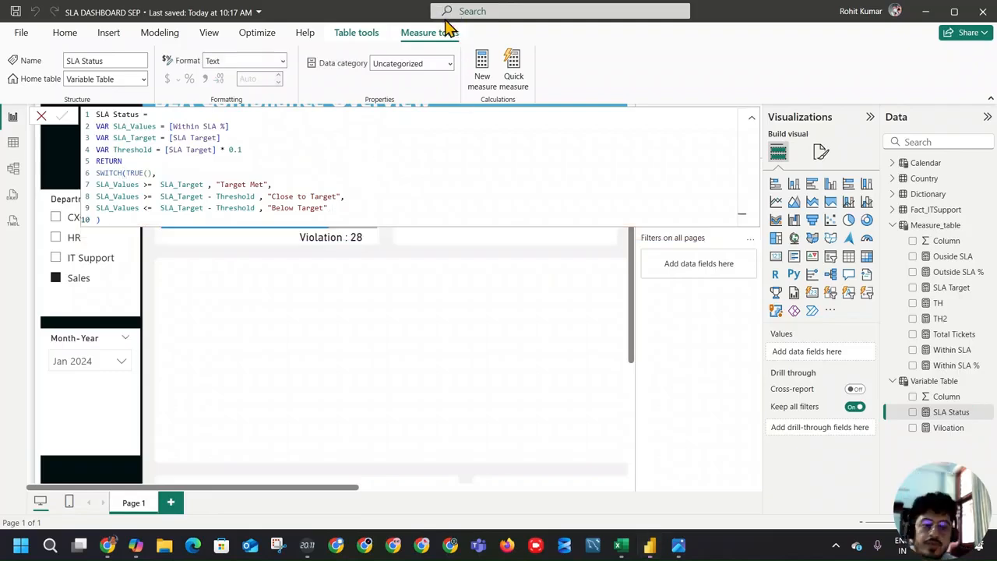
Step: Add SLA Status as a card visual in the blank area below the Ticket Volume section and widen it to fit the text
left_click(419, 265)
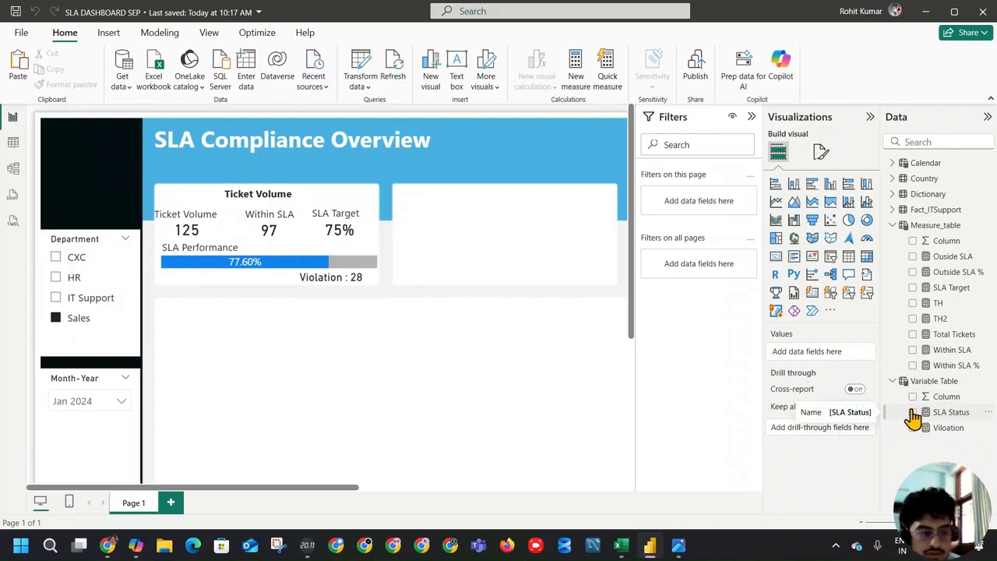
left_click(913, 413)
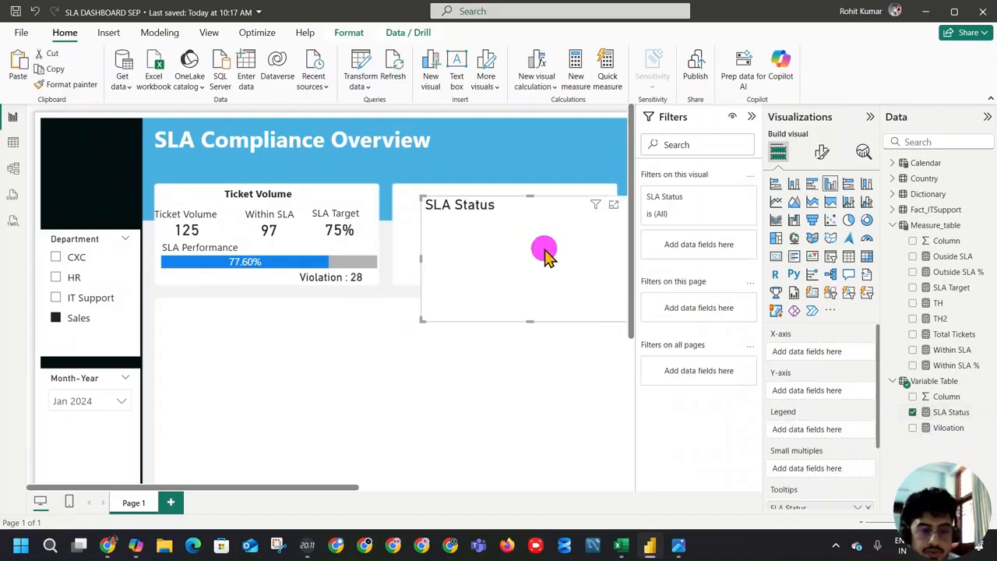
left_click_drag(550, 243, 396, 353)
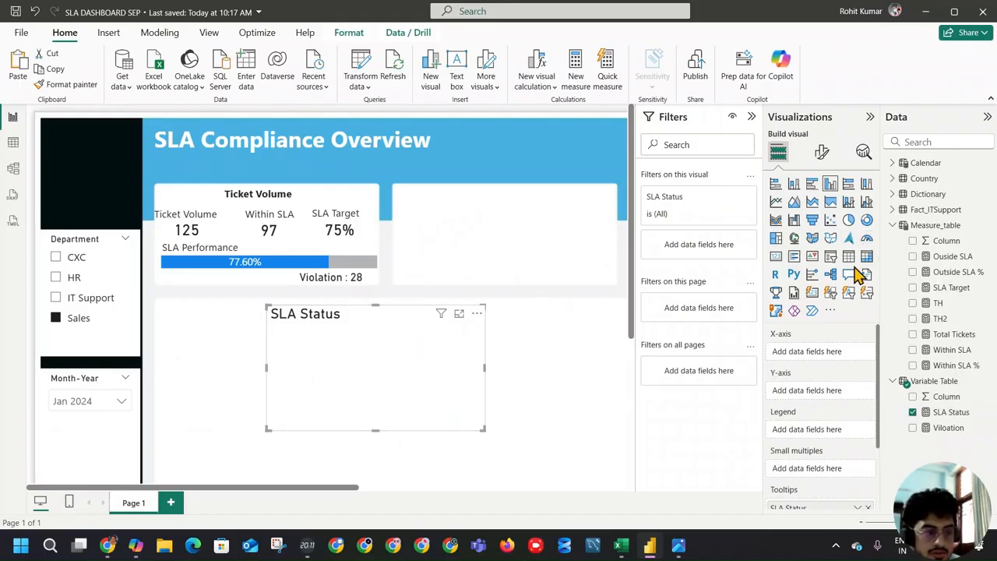
left_click(776, 257)
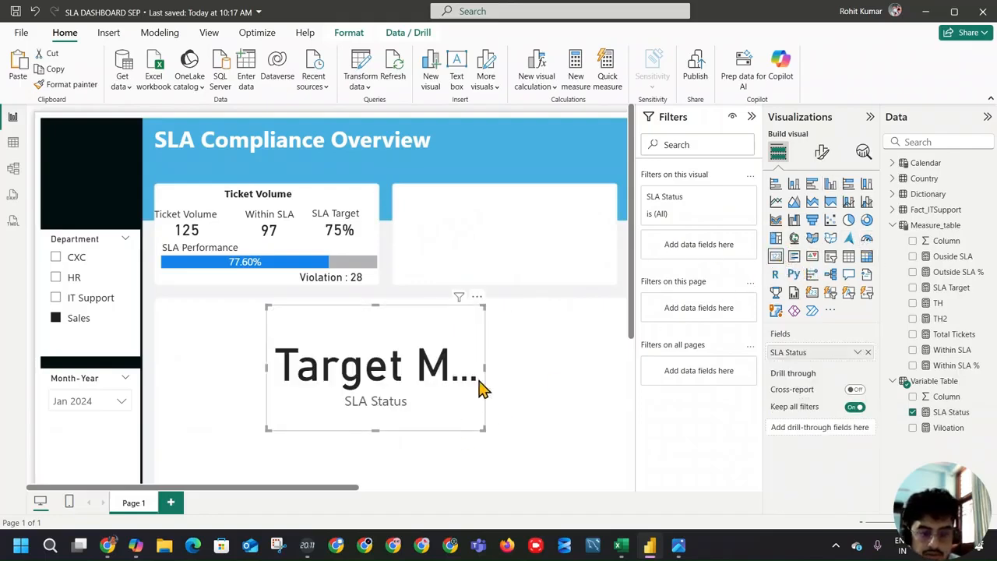
left_click_drag(484, 366, 573, 367)
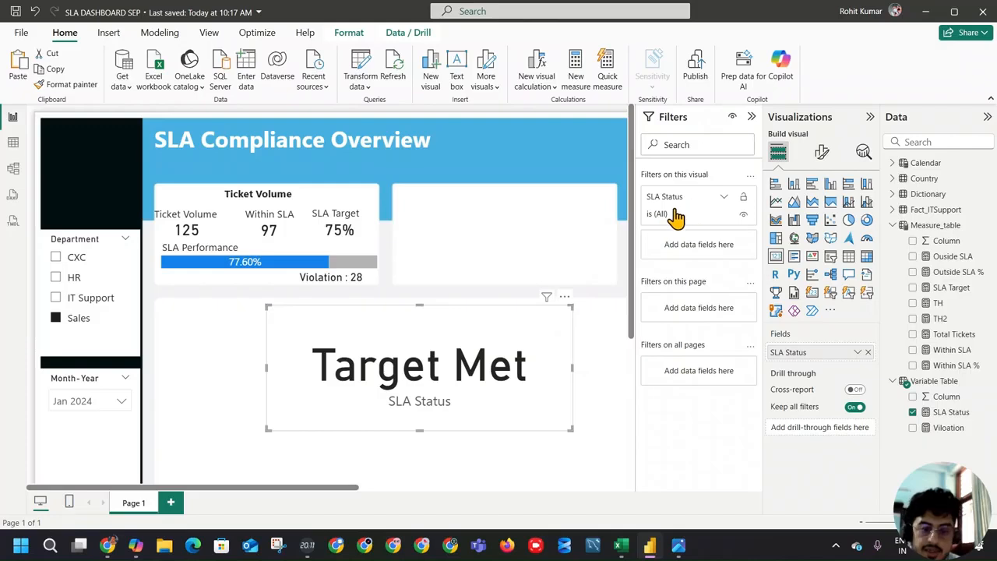
Step: Copy the Violation card's formatting onto the SLA Status card with Format painter
left_click(333, 275)
left_click(67, 84)
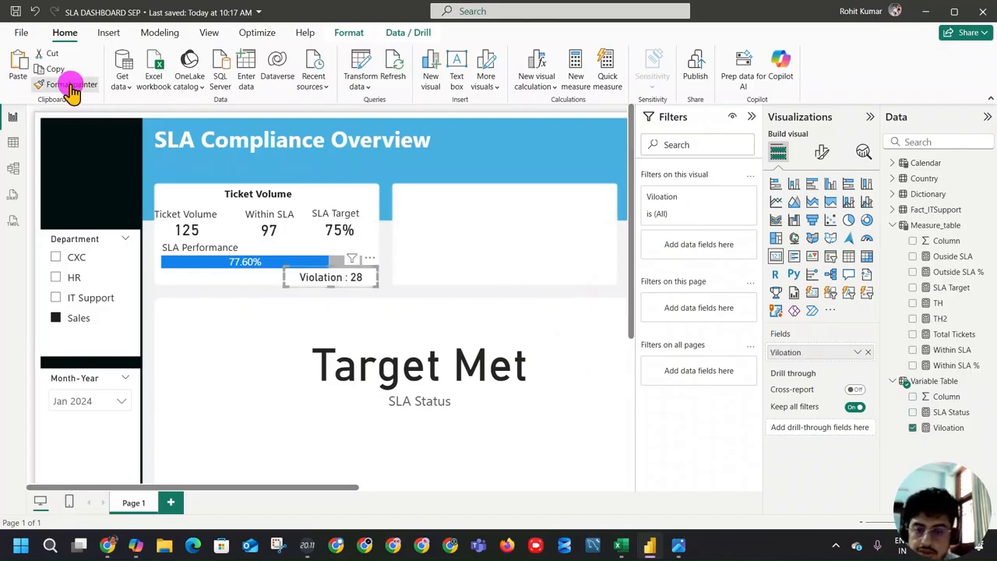
left_click(383, 377)
Step: Shrink the SLA Status card to its text and place it under the SLA Performance bar, level with the Violation card
left_click_drag(420, 431, 423, 326)
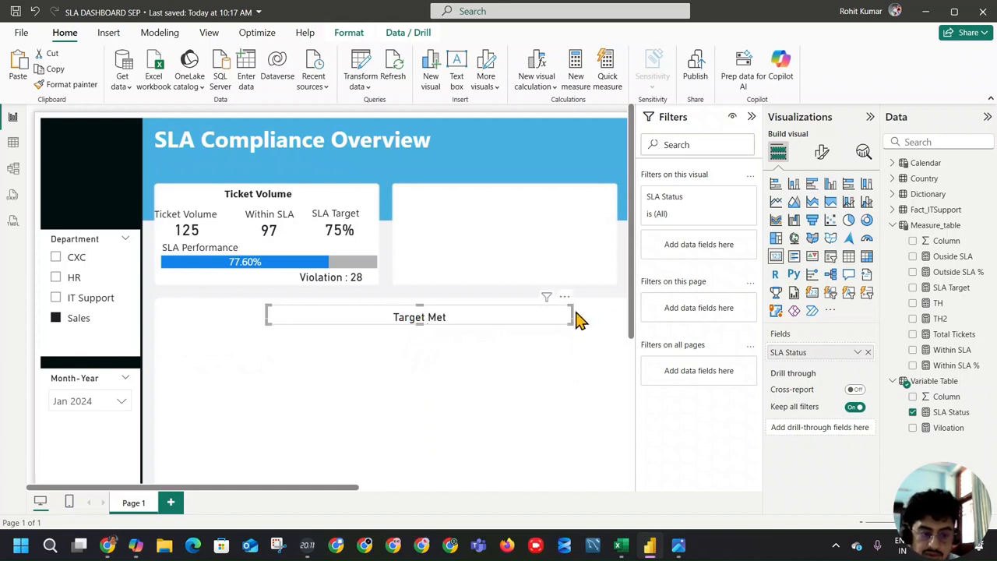
left_click_drag(573, 318, 201, 283)
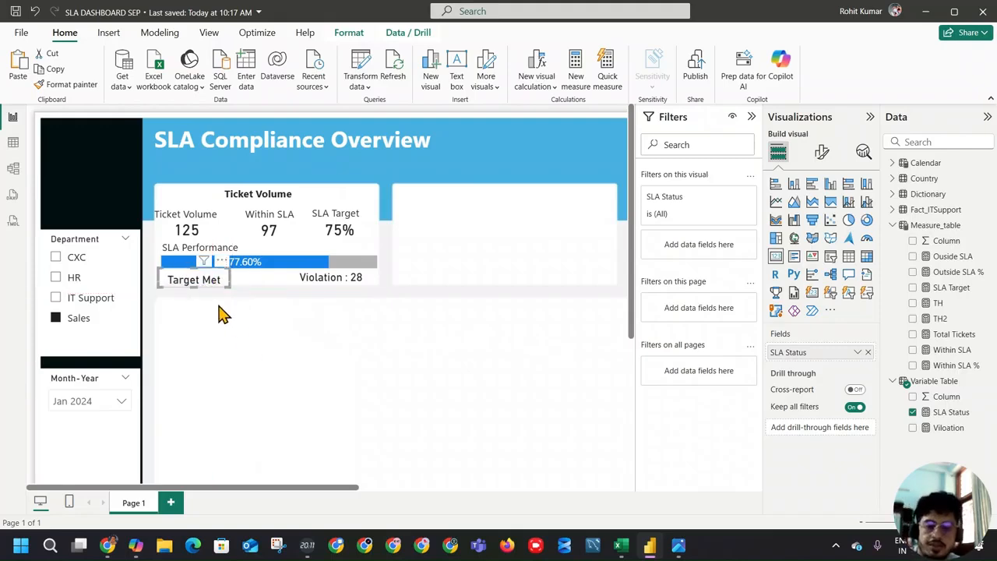
left_click_drag(190, 283, 192, 284)
left_click(516, 285)
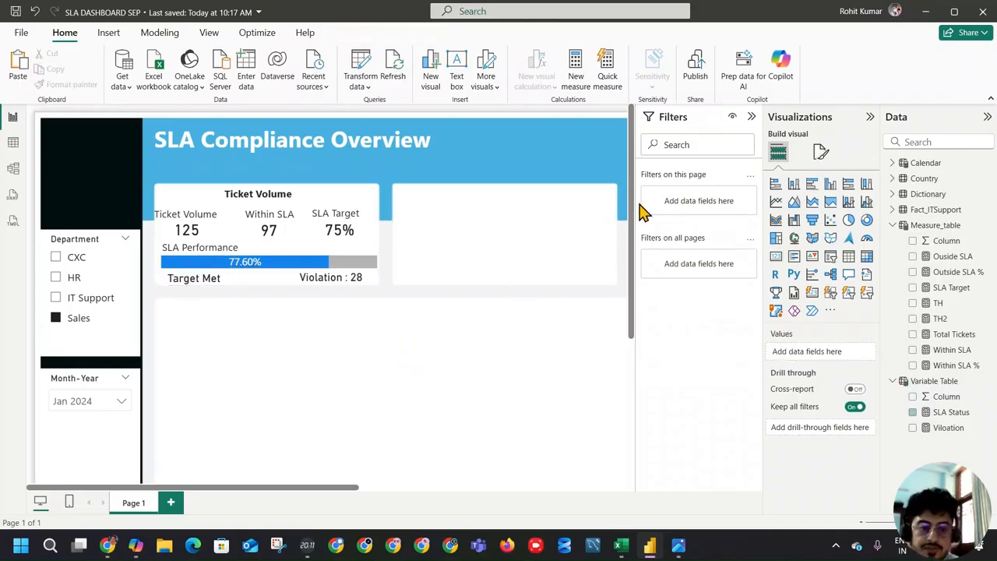
Step: Collapse the Visualizations and Filters panes and compare the SLA Status card with the test cards lower on the page
left_click(869, 116)
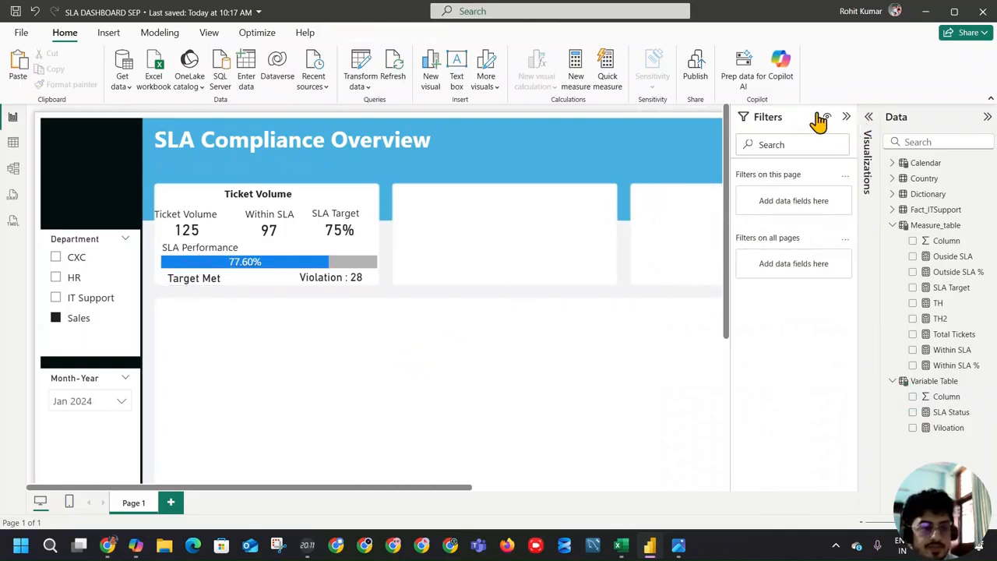
left_click(846, 116)
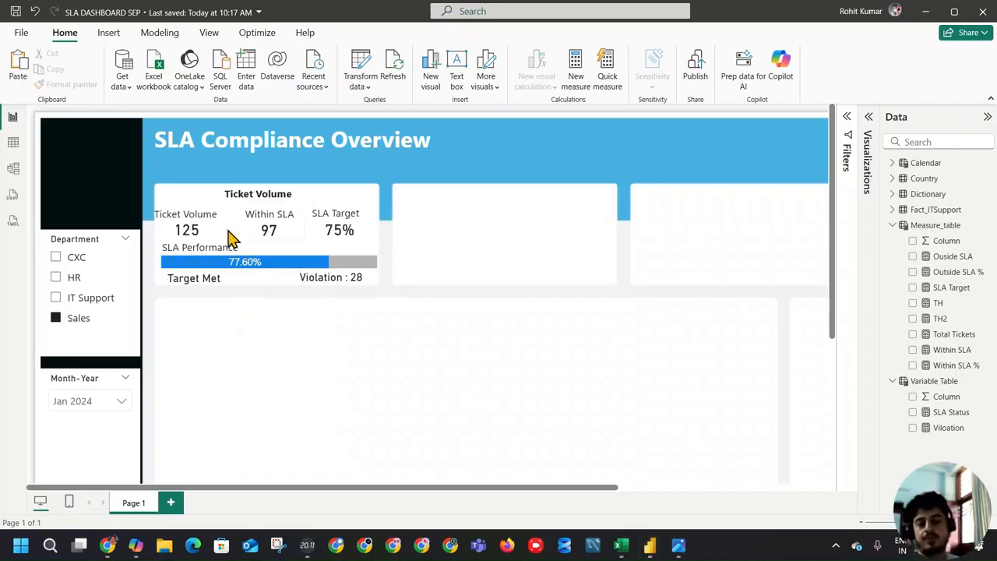
left_click(217, 283)
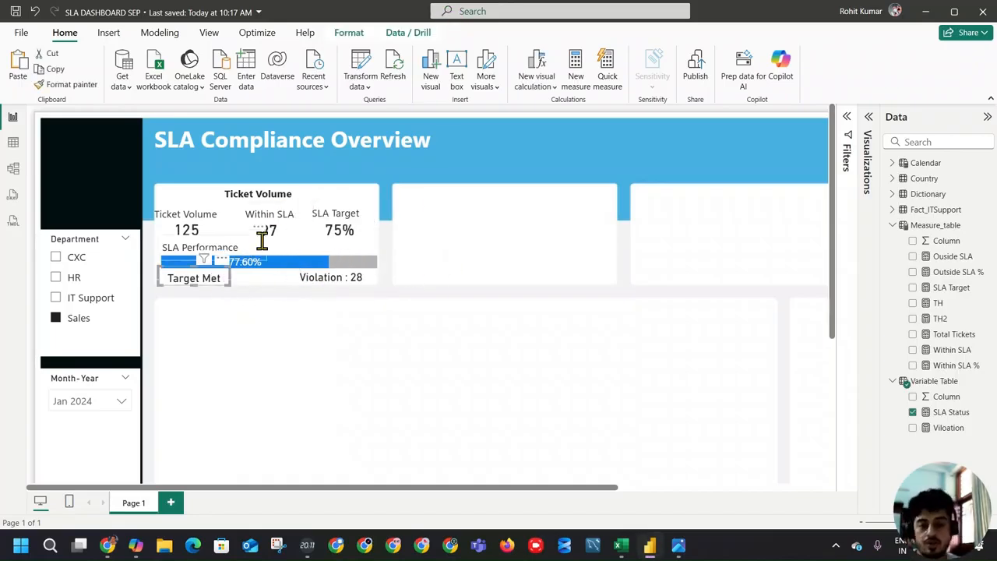
scroll(396, 325, "down", 2)
scroll(395, 327, "down", 5)
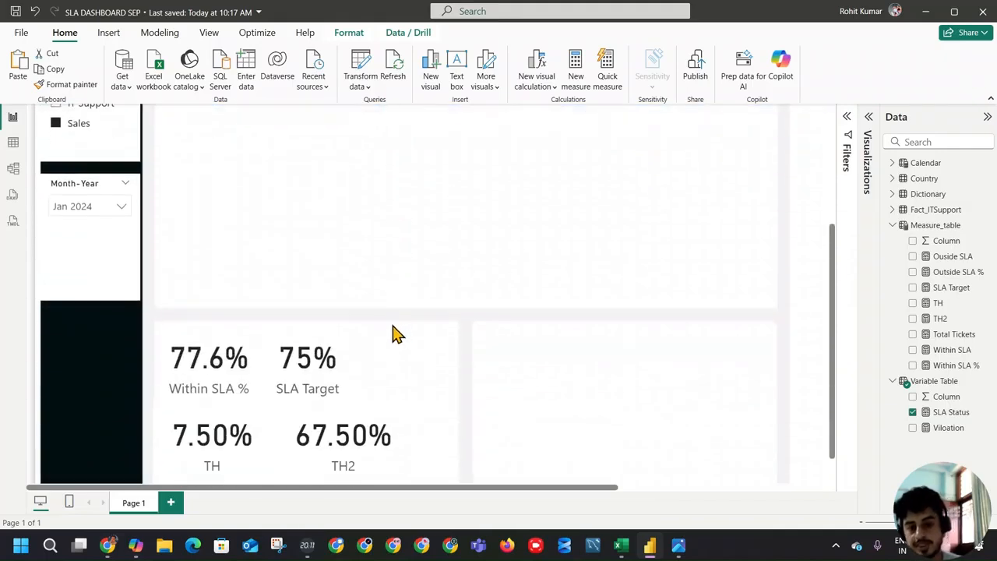
scroll(392, 340, "up", 8)
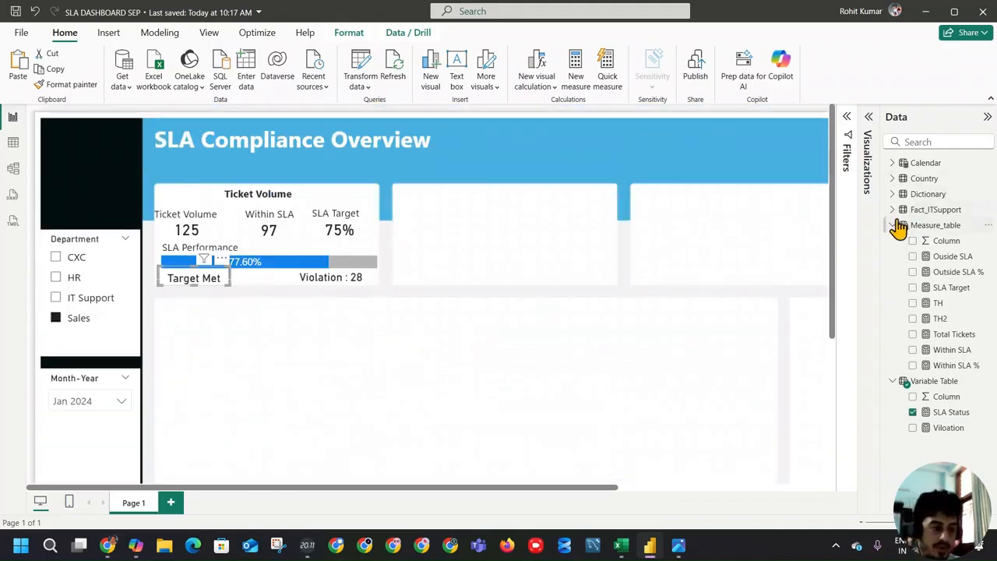
Step: Copy the full formula of the SLA Status measure
left_click(941, 228)
scroll(445, 229, "down", 5)
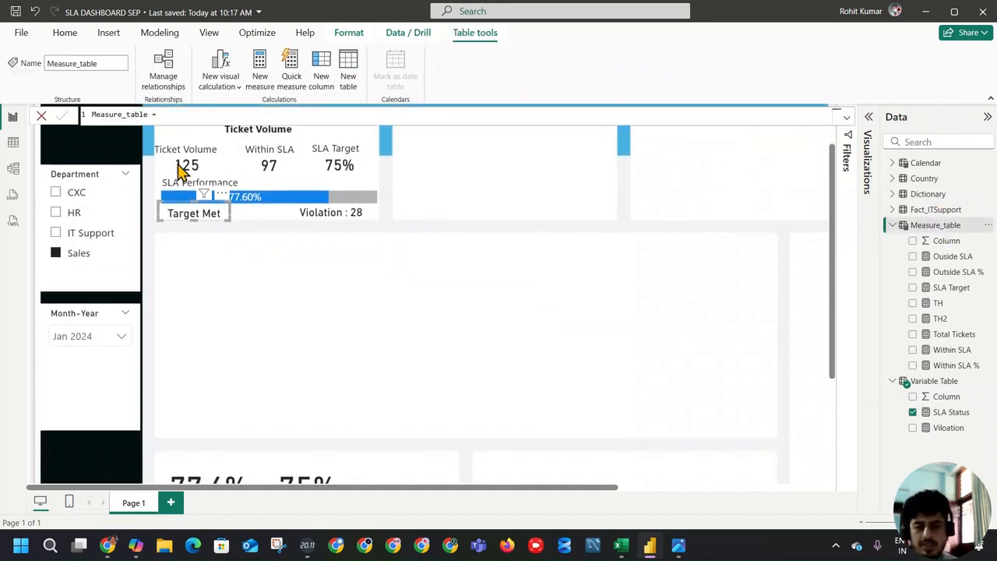
scroll(821, 363, "up", 3)
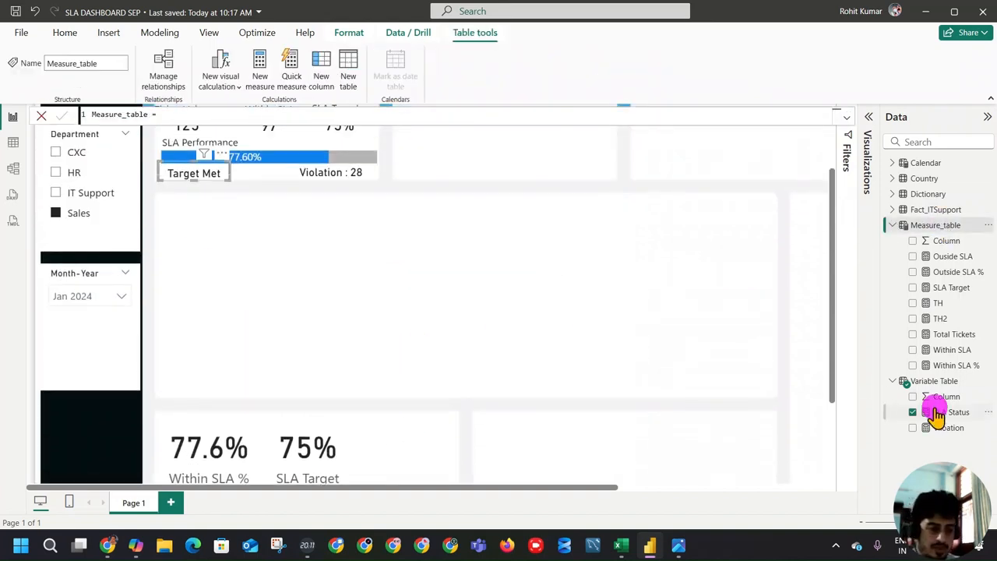
left_click(950, 412)
left_click_drag(172, 221, 81, 118)
key("ctrl+c")
Step: Create a new measure in Measure_table and paste the copied SLA Status formula into it
left_click(941, 212)
left_click(949, 225)
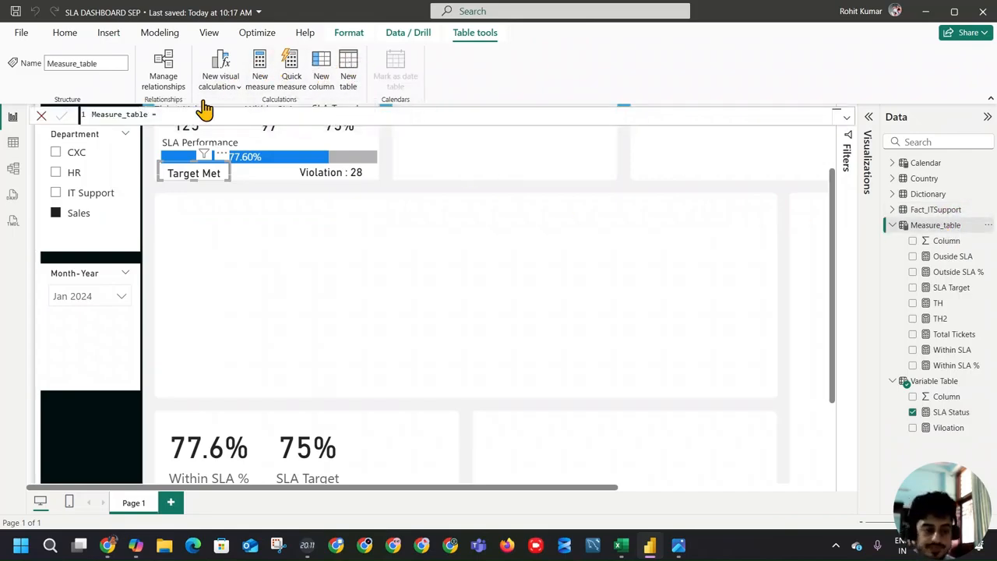
left_click(260, 64)
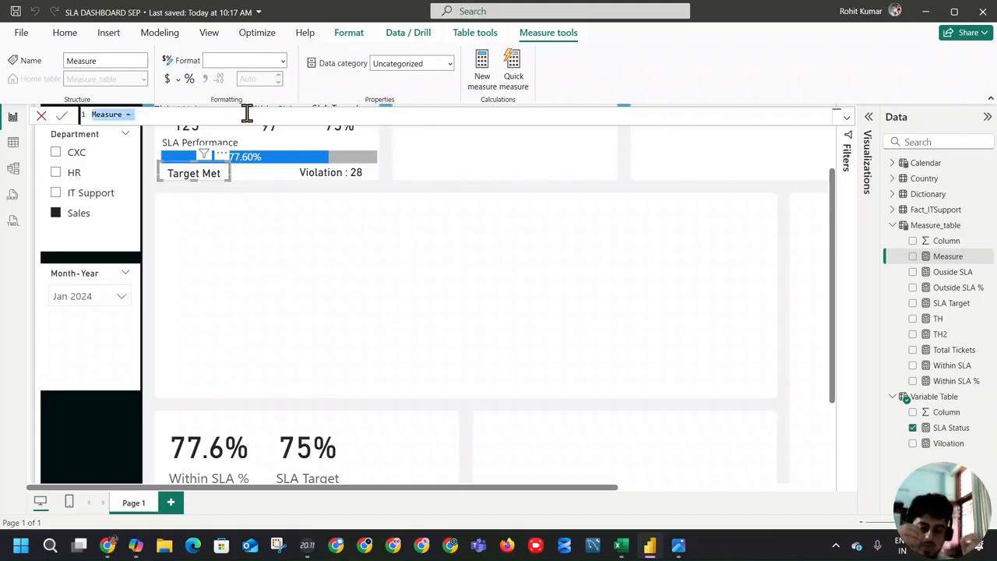
key("ctrl+v")
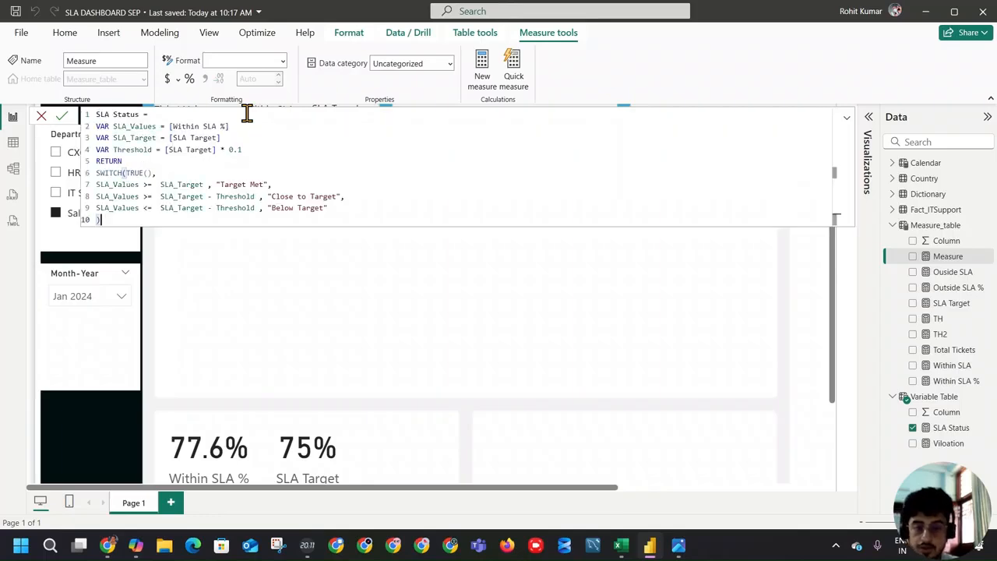
Step: Name the new measure SLA Status Color and commit it
left_click(139, 114)
type("Color")
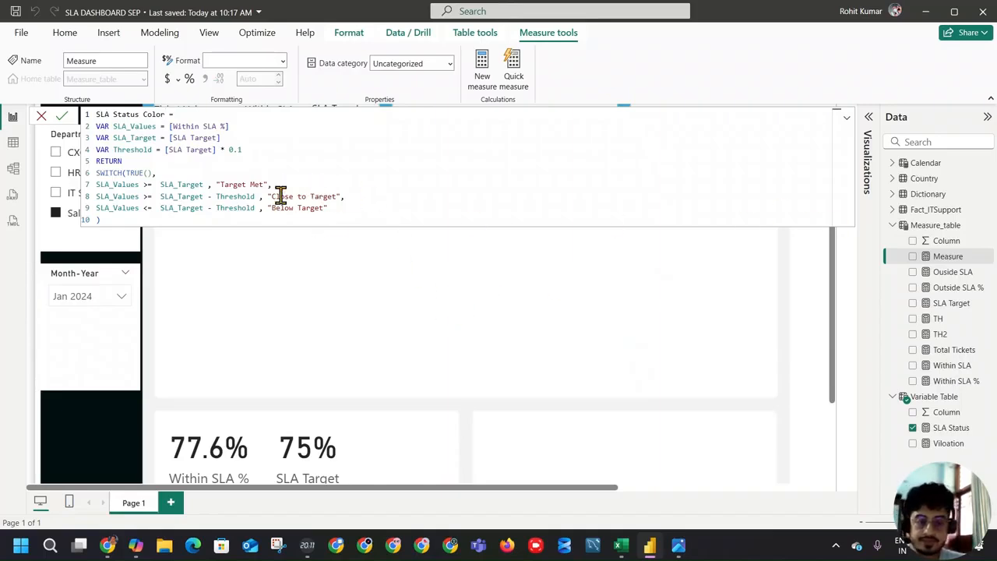
key("Return")
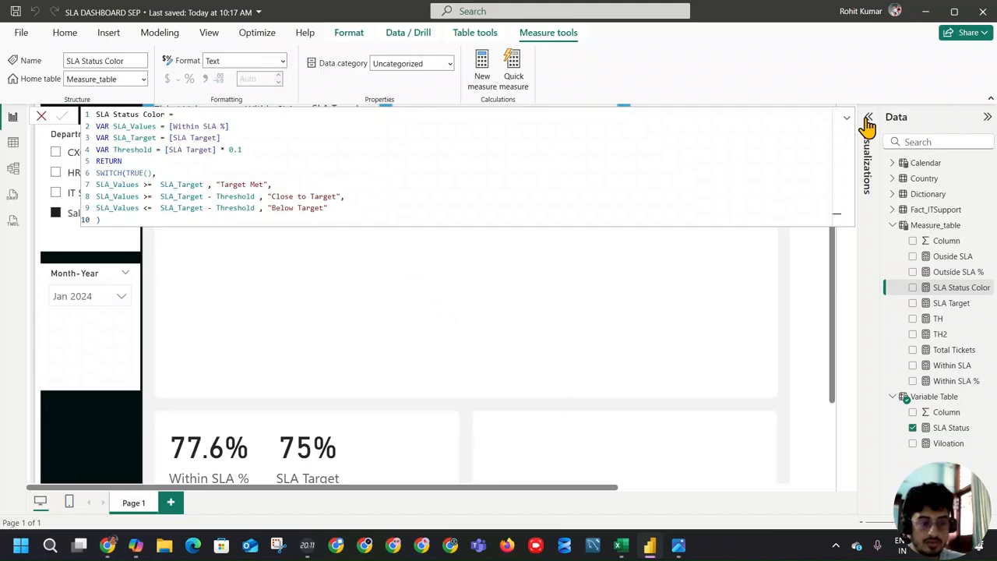
left_click(588, 282)
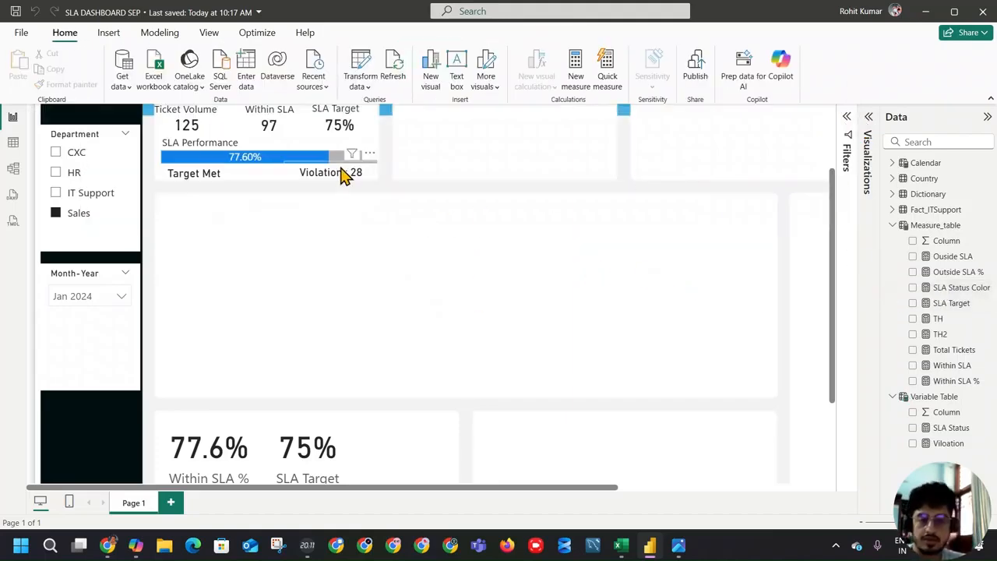
Step: Set the SLA Status card's callout value color to a custom green, #2EC347
left_click(212, 180)
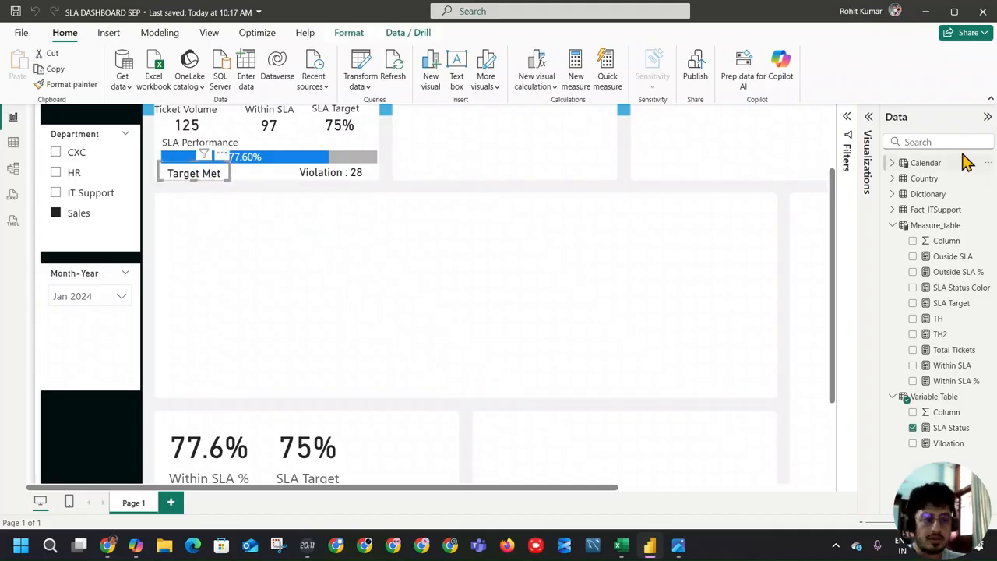
left_click(869, 119)
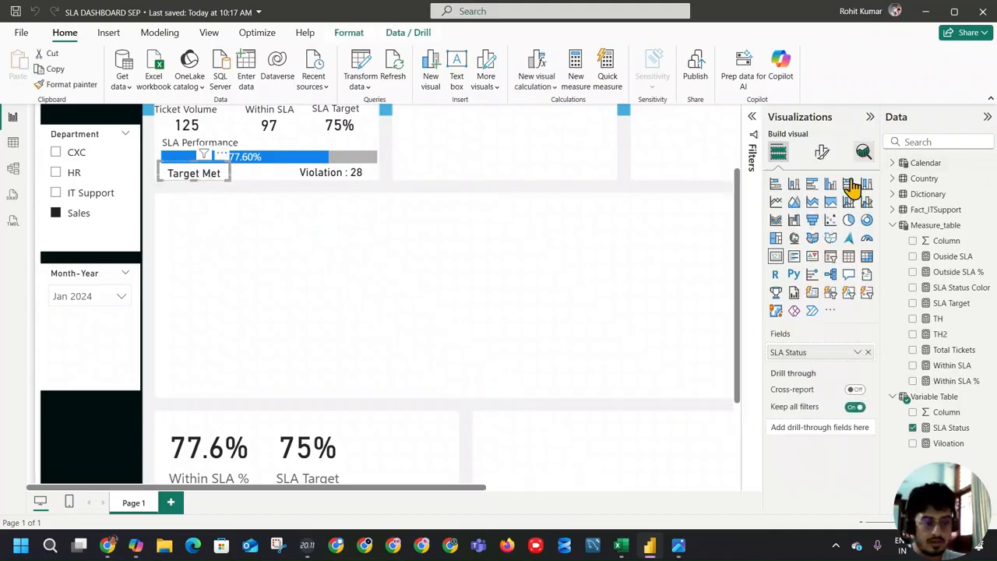
left_click(857, 355)
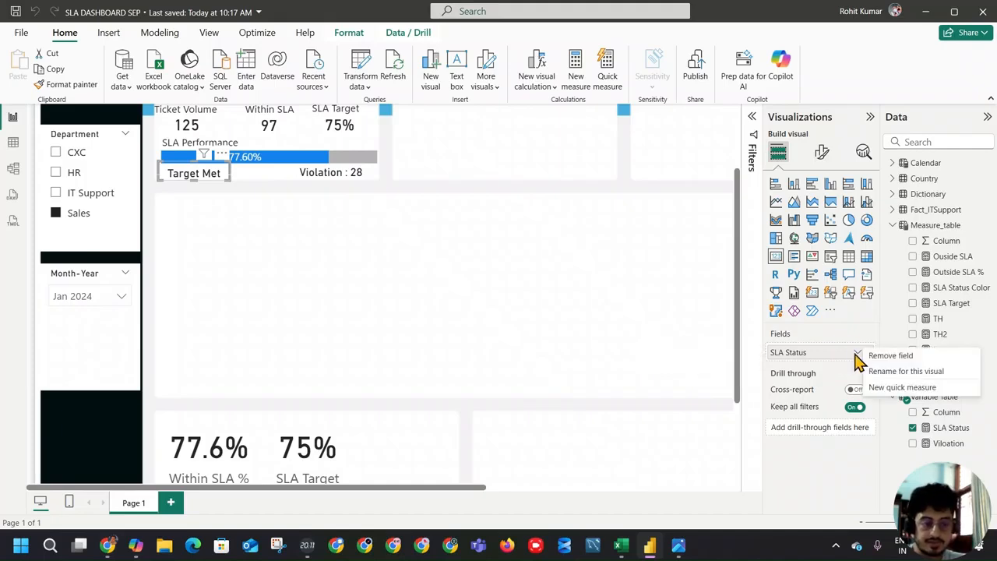
key("Escape")
left_click(822, 152)
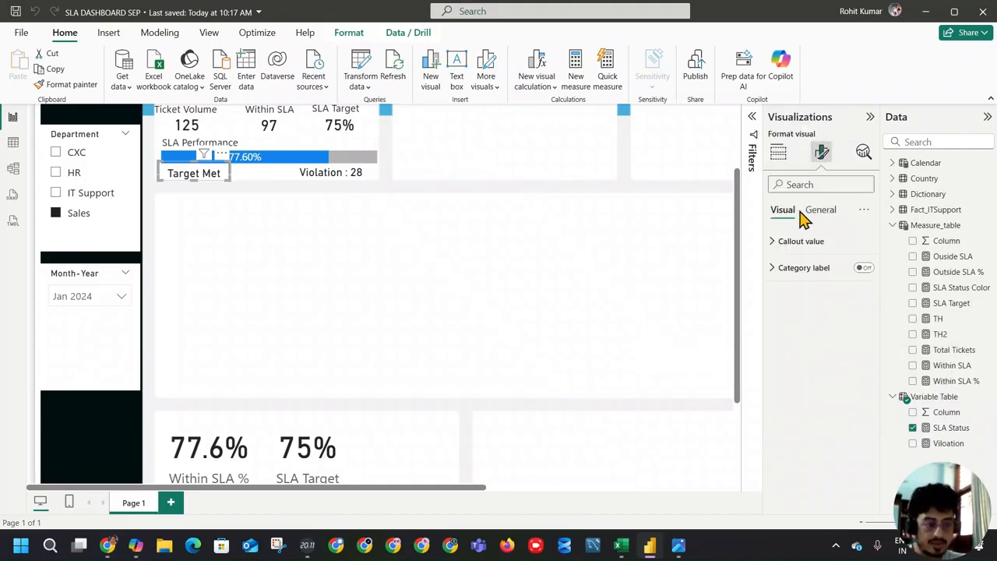
left_click(789, 243)
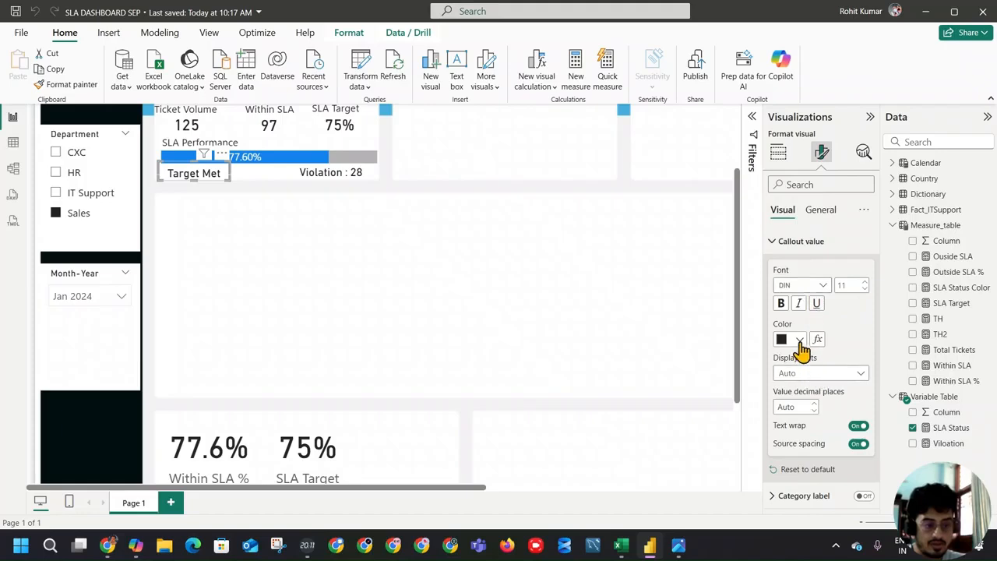
left_click(801, 340)
left_click(812, 311)
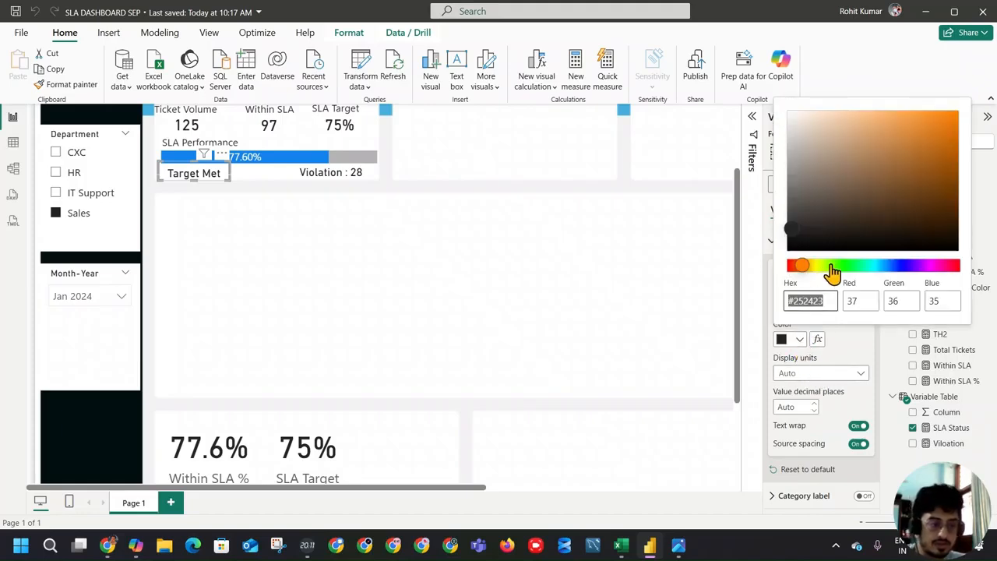
left_click_drag(832, 271, 848, 268)
left_click(916, 141)
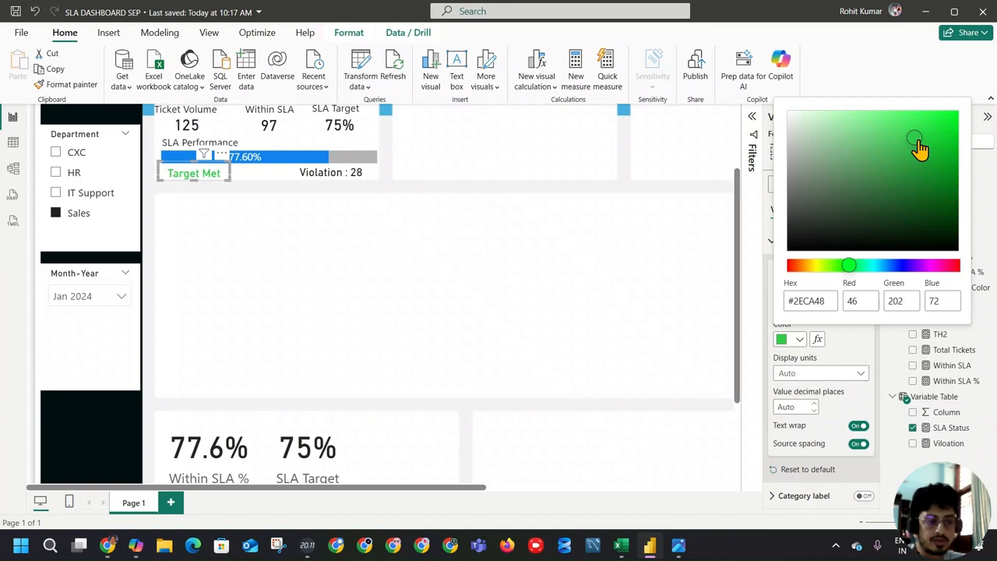
mouse_move(916, 139)
left_mouse_down()
mouse_move(916, 129)
mouse_move(913, 141)
left_mouse_up()
Step: Copy the green's hex code 2EC347 and paste it into cell H4 of the Excel workbook
double_click(799, 299)
key("ctrl+c")
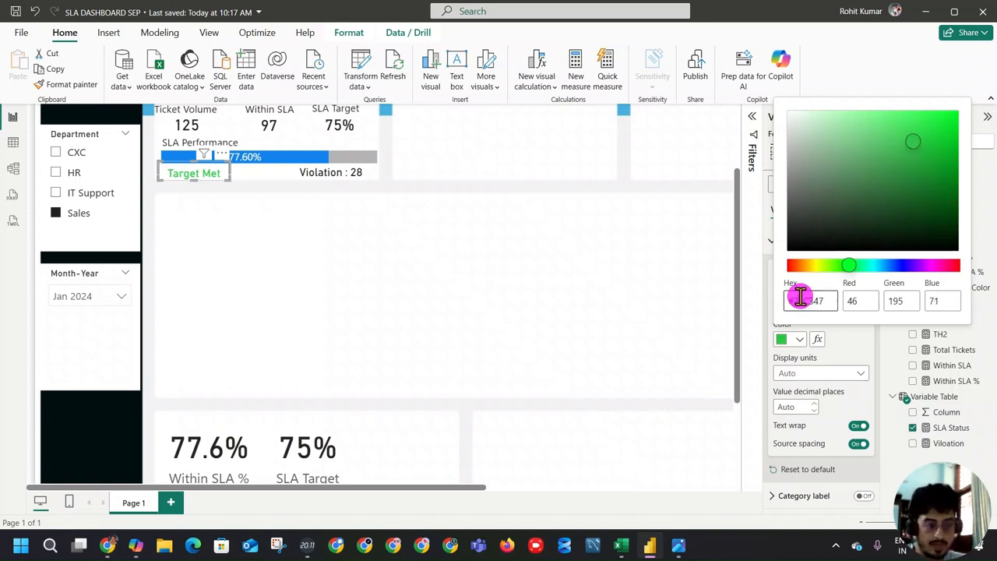
left_click(621, 545)
left_click(314, 201)
key("ctrl+v")
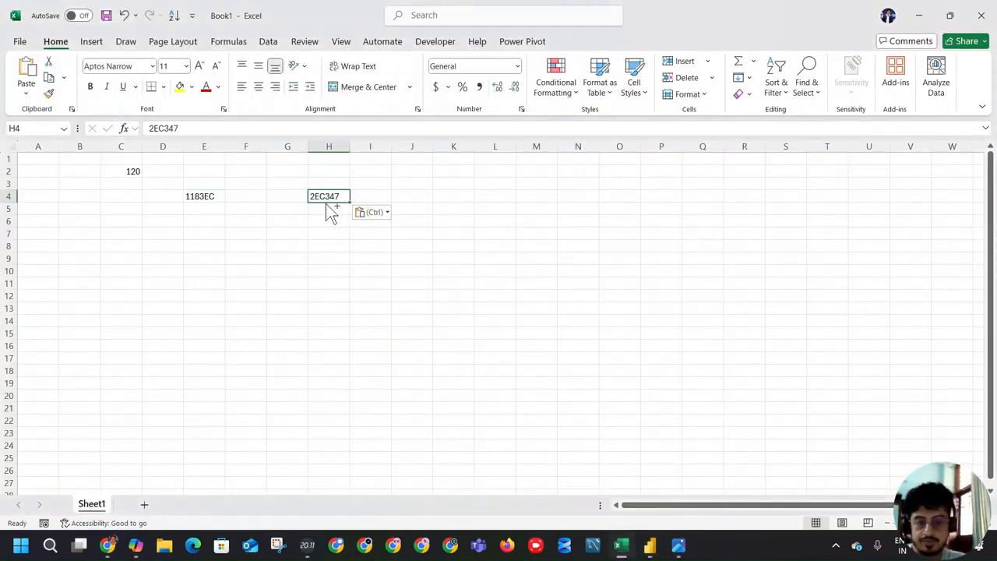
Step: Label the color list in Excel with Green in I4, Yellow in I5 and Red in I6
left_click(367, 195)
type("G")
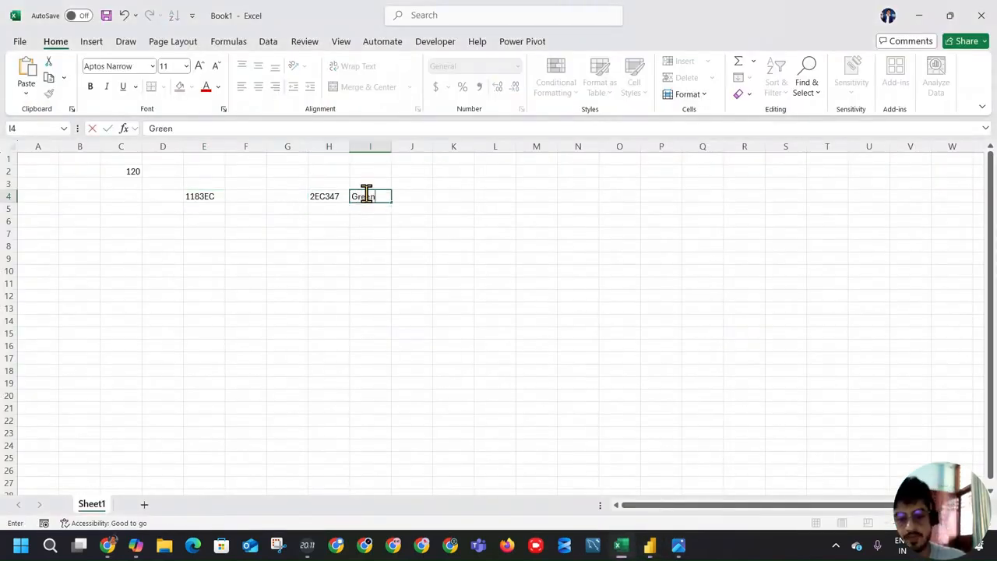
type("reen")
key("Return")
key("Return")
type("Red")
key("Return")
key("Down")
key("Down")
key("Up")
key("Up")
key("Up")
key("Up")
type("Ye")
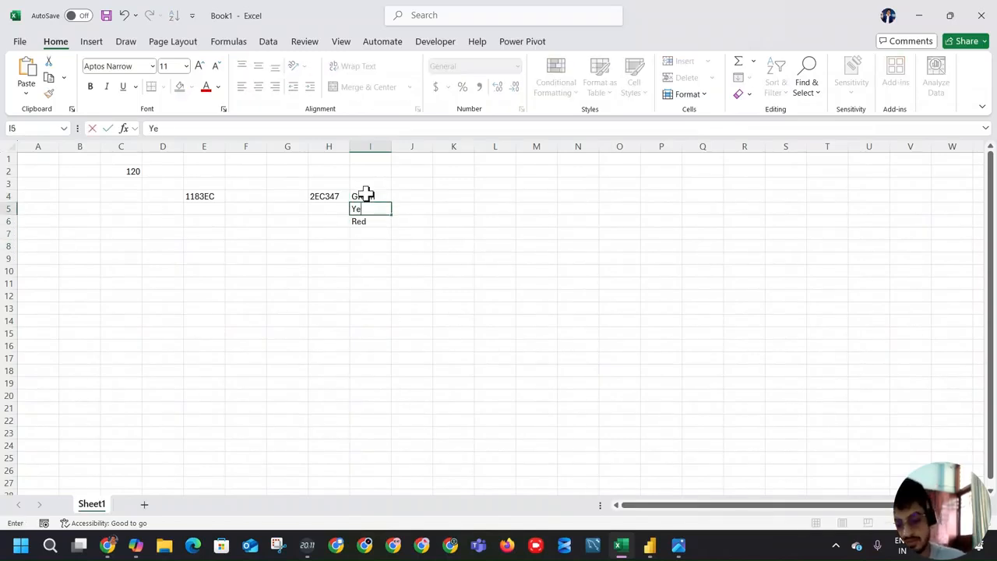
type("llow")
key("Return")
left_click(328, 199)
Step: Switch back to Power BI and set the SLA Status card's callout value color to a custom dark yellow, #A77709
key("alt+Tab")
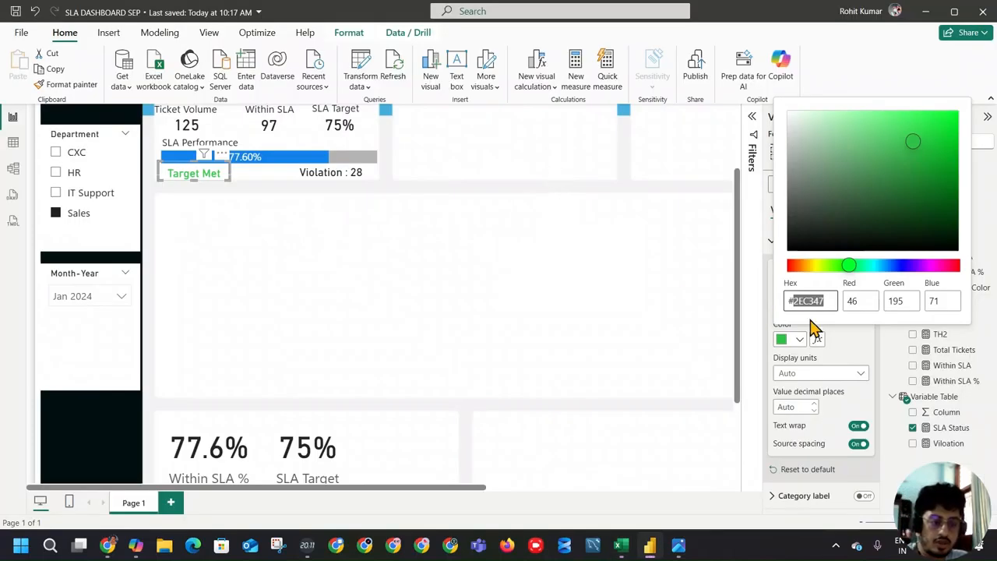
left_click(798, 343)
left_click(798, 343)
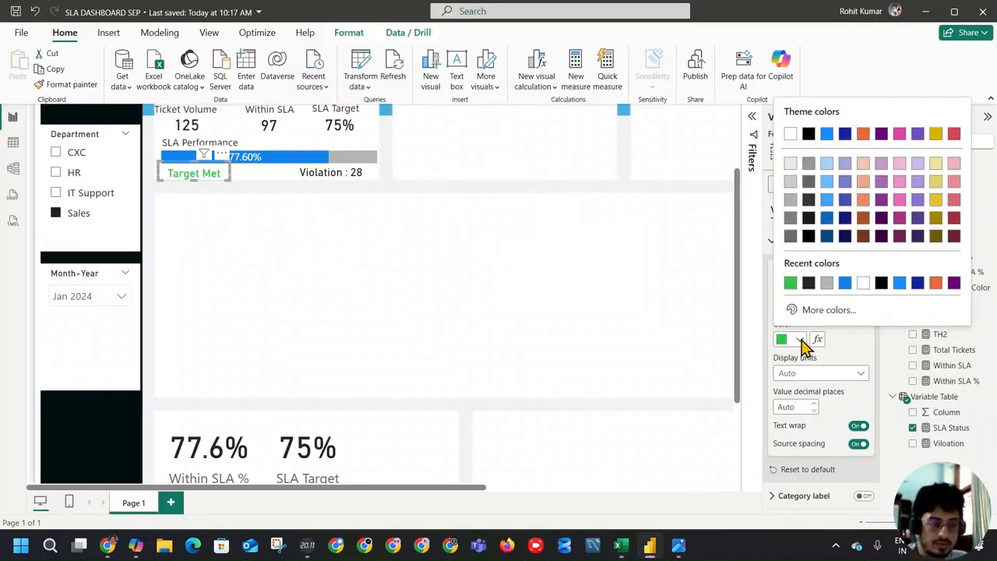
left_click(936, 199)
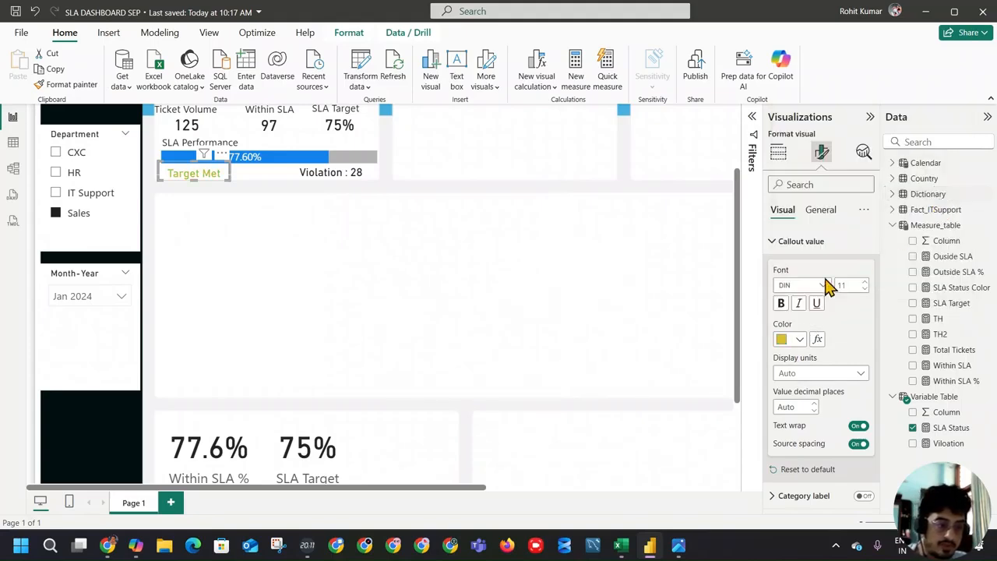
left_click(794, 339)
left_click(804, 310)
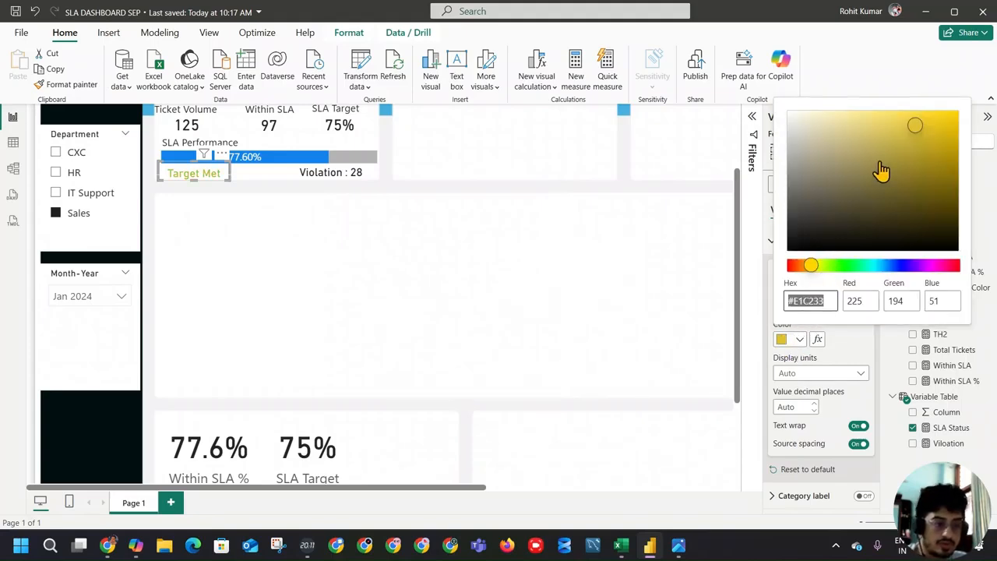
mouse_move(817, 273)
left_mouse_down()
mouse_move(824, 269)
mouse_move(810, 272)
left_mouse_up()
left_click_drag(911, 123, 831, 164)
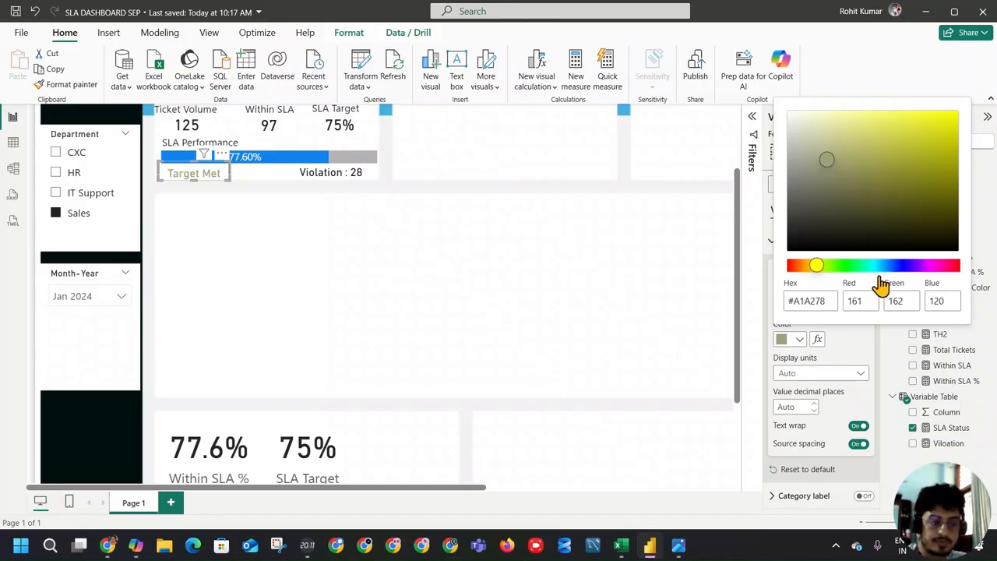
left_click_drag(827, 166, 831, 164)
left_click_drag(818, 266, 808, 265)
left_click_drag(849, 136, 949, 167)
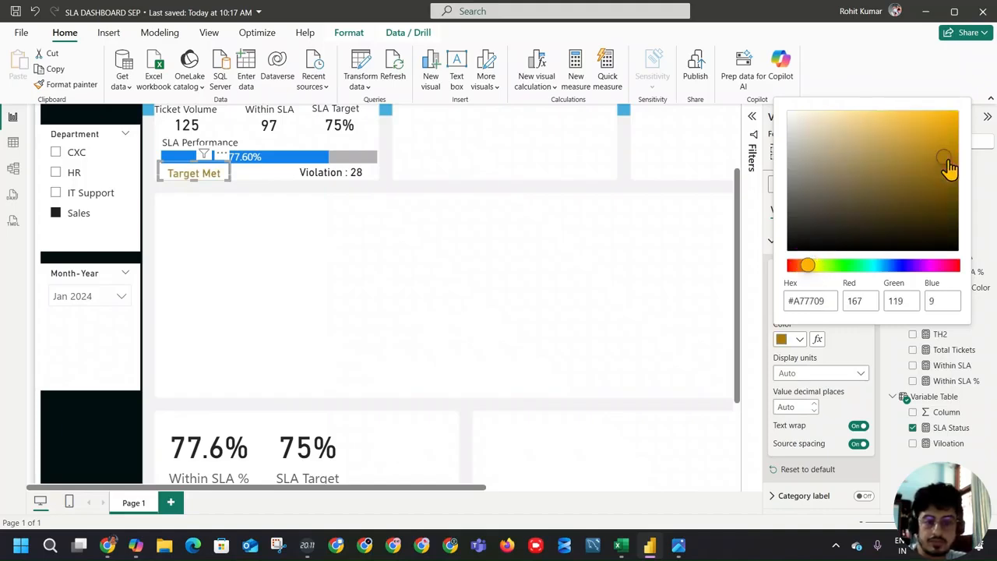
Step: Copy the dark yellow's hex code A77709 and paste it into cell H5 of the Excel workbook
left_click(810, 300)
key("ctrl+c")
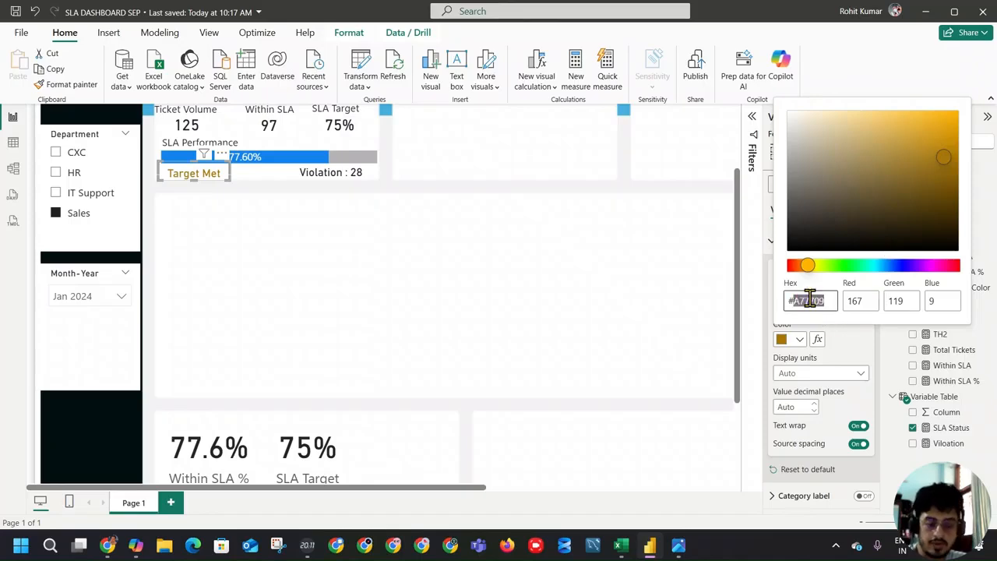
key("alt+Tab")
key("ctrl+v")
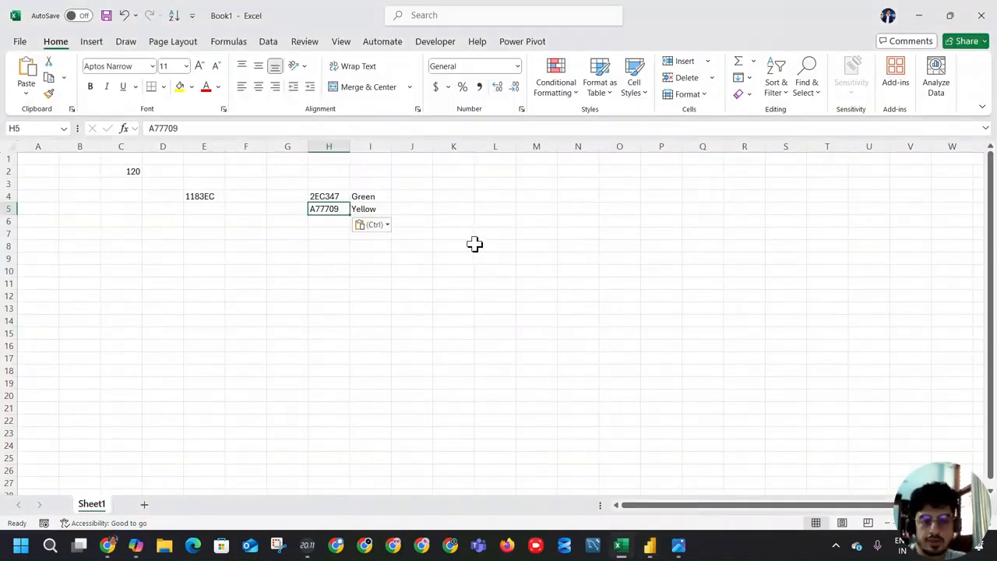
Step: Return to Power BI and set the SLA Status card's callout value color to a custom red, #D10000
key("alt+Tab")
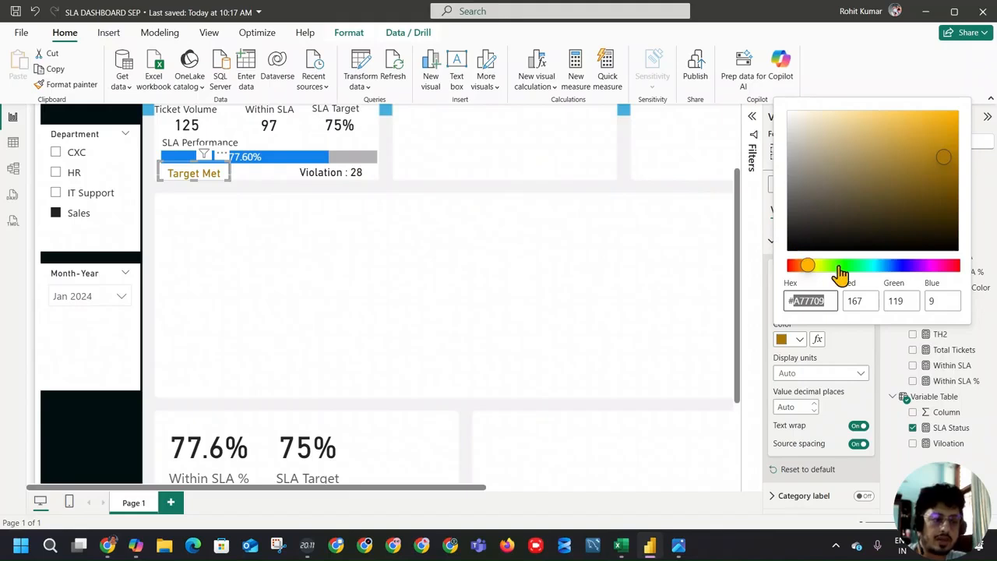
left_click_drag(812, 266, 774, 273)
left_click_drag(945, 150, 985, 145)
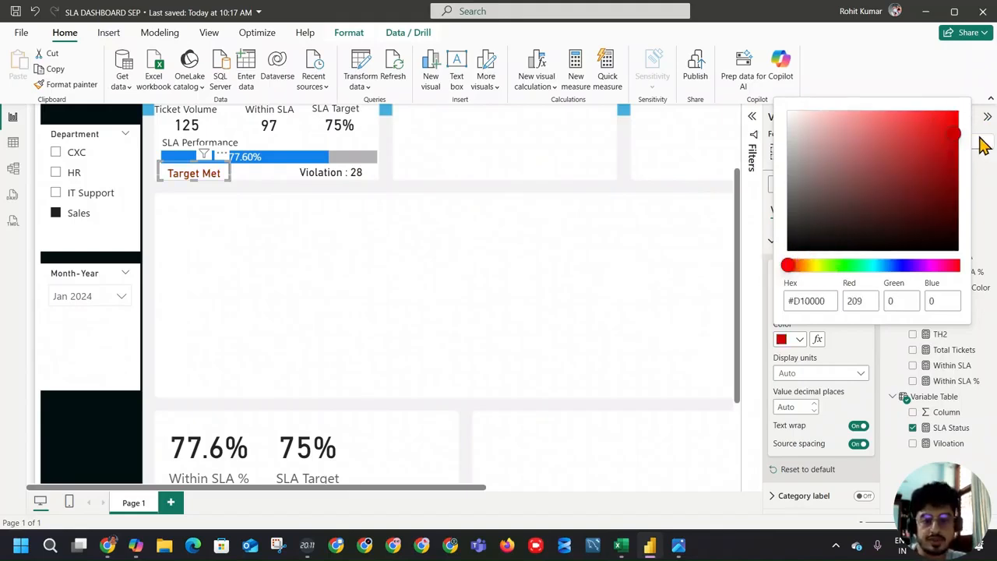
Step: Copy the red's hex code D10000 and paste it into cell H6 of the Excel workbook
double_click(819, 301)
key("ctrl+c")
key("alt+Tab")
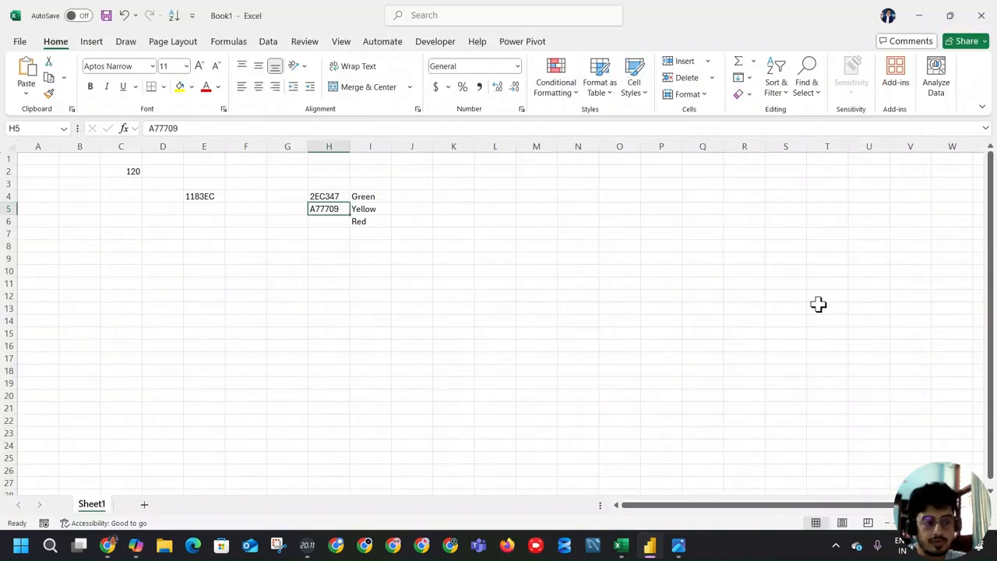
left_click(325, 223)
key("ctrl+v")
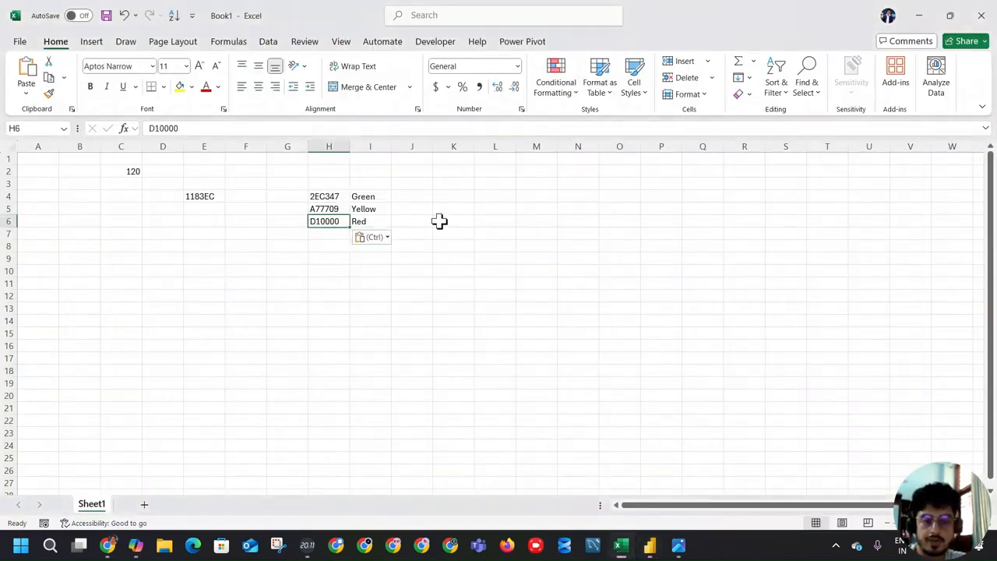
Step: Copy the green code from H4 and replace "Target Met" in Power BI's SLA Status Color measure with "#2EC347"
left_click(328, 197)
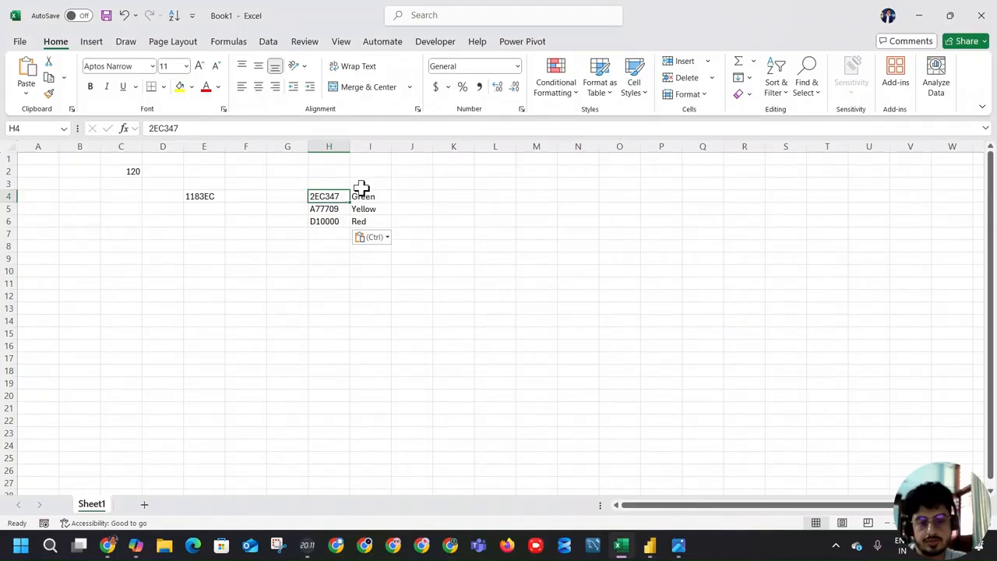
key("ctrl")
key("Escape")
key("ctrl+c")
key("alt+Tab")
left_click(563, 299)
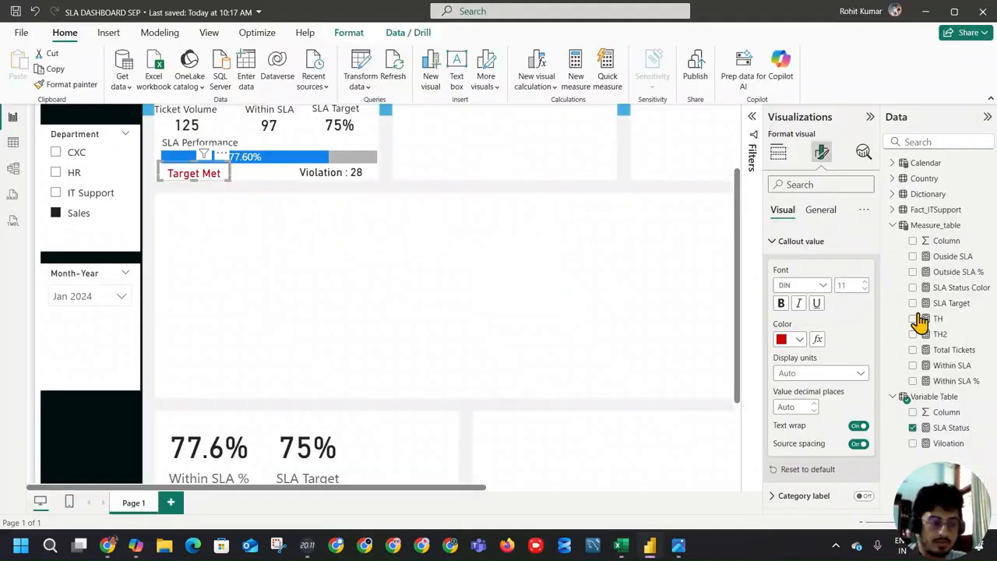
left_click(950, 287)
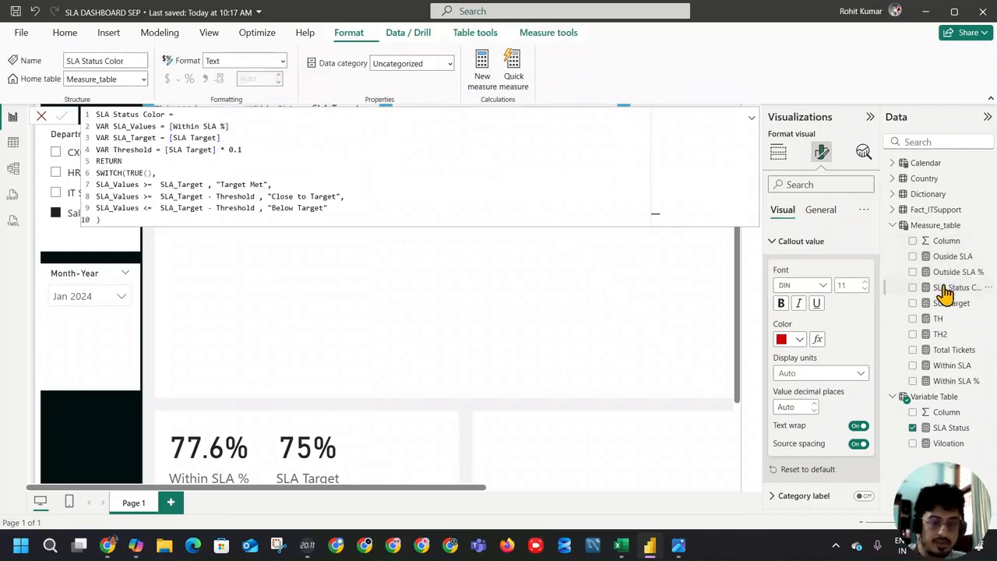
key("alt+Tab")
key("alt+Tab")
left_click_drag(221, 184, 261, 185)
key("ctrl+v")
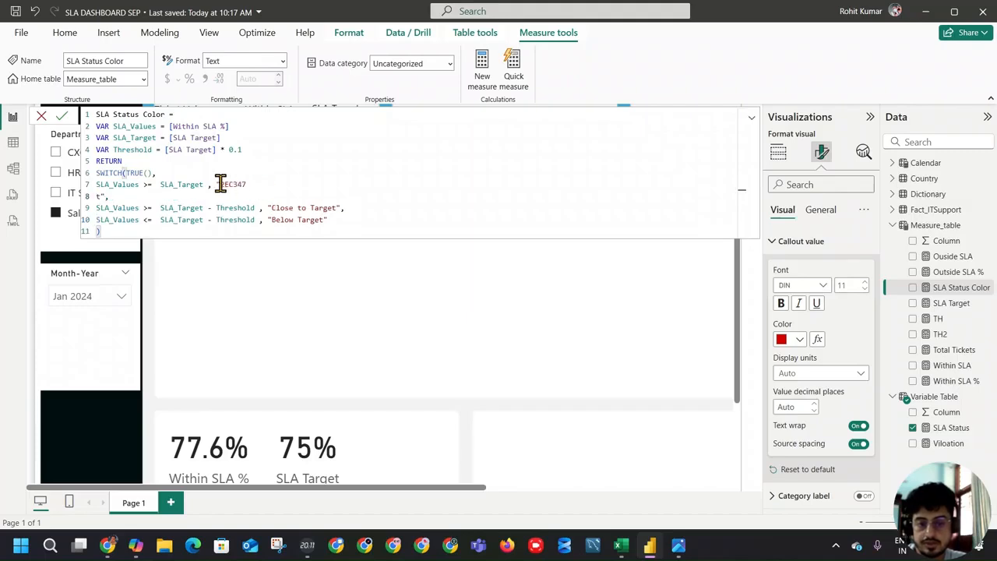
key("BackSpace")
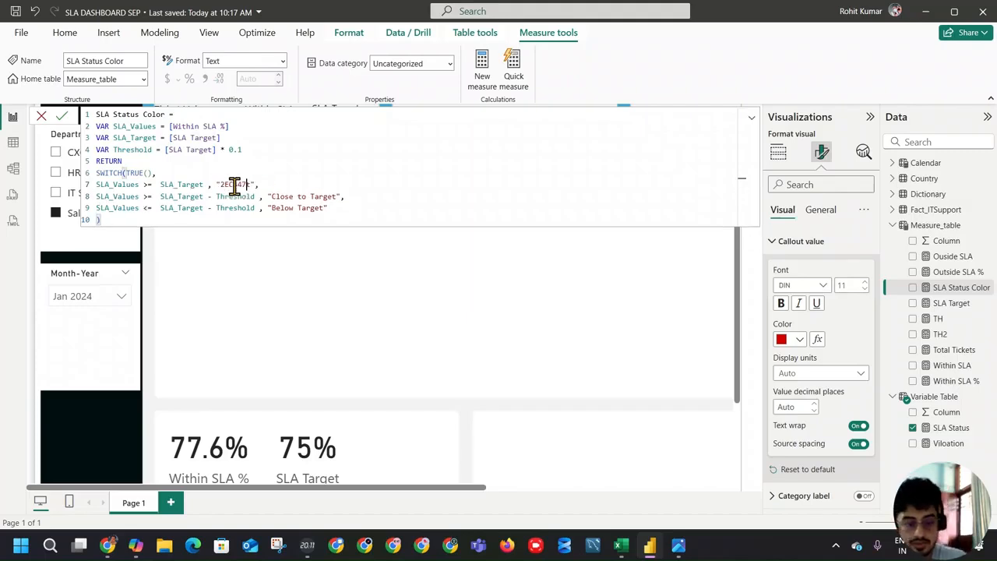
left_click_drag(223, 183, 253, 184)
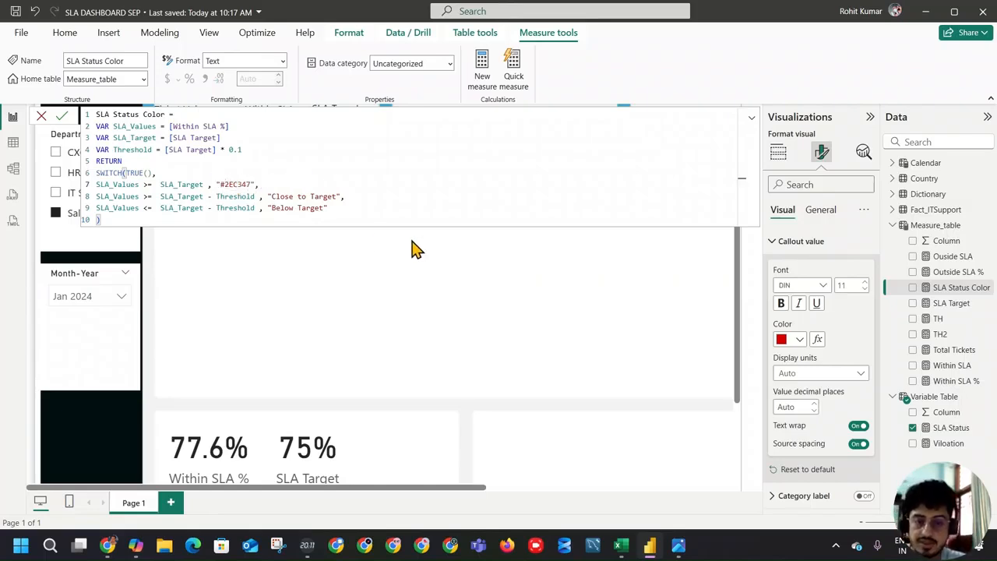
Step: Copy the yellow code from Excel cell H5 and replace "Close to Target" in the measure with "#A77709"
key("alt+Tab")
left_click(331, 209)
left_click_drag(216, 128, 126, 128)
key("ctrl+c")
key("alt+Tab")
left_click_drag(270, 196, 338, 198)
key("ctrl+v")
left_click(271, 196)
type("#")
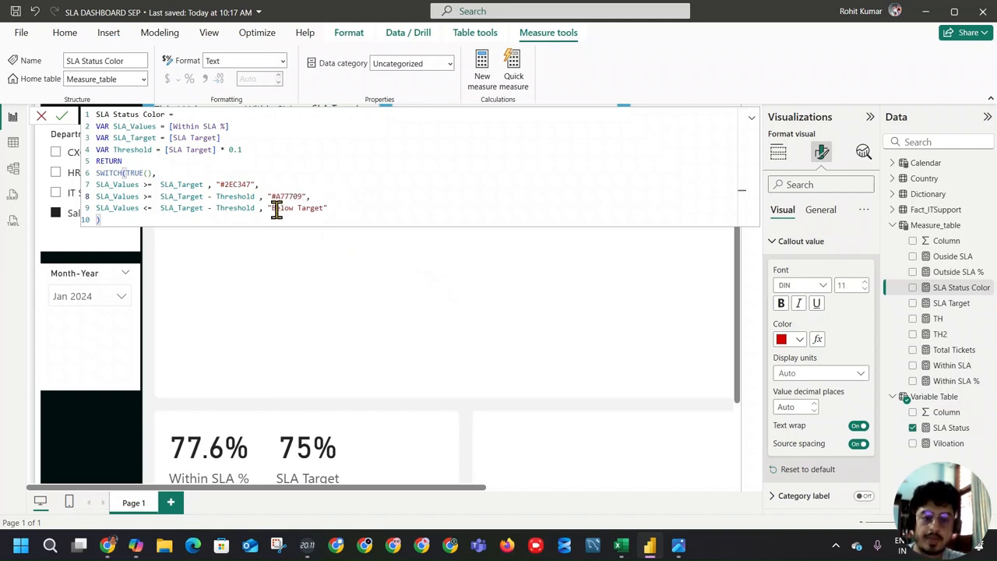
Step: Replace "Below Target" in the measure with "#D10000", using the code from Excel cell H6, and commit the formula
left_click_drag(272, 207, 321, 208)
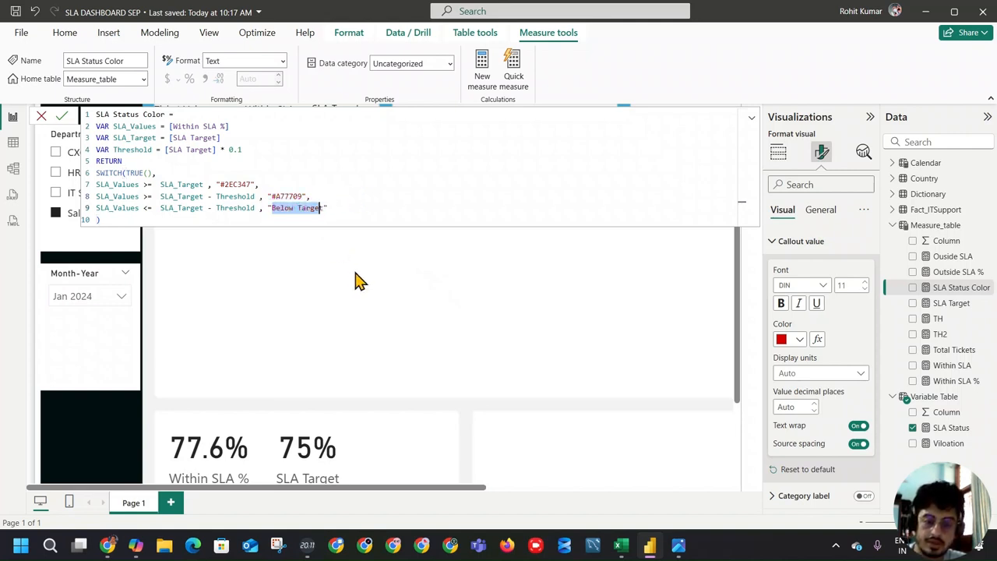
type("#")
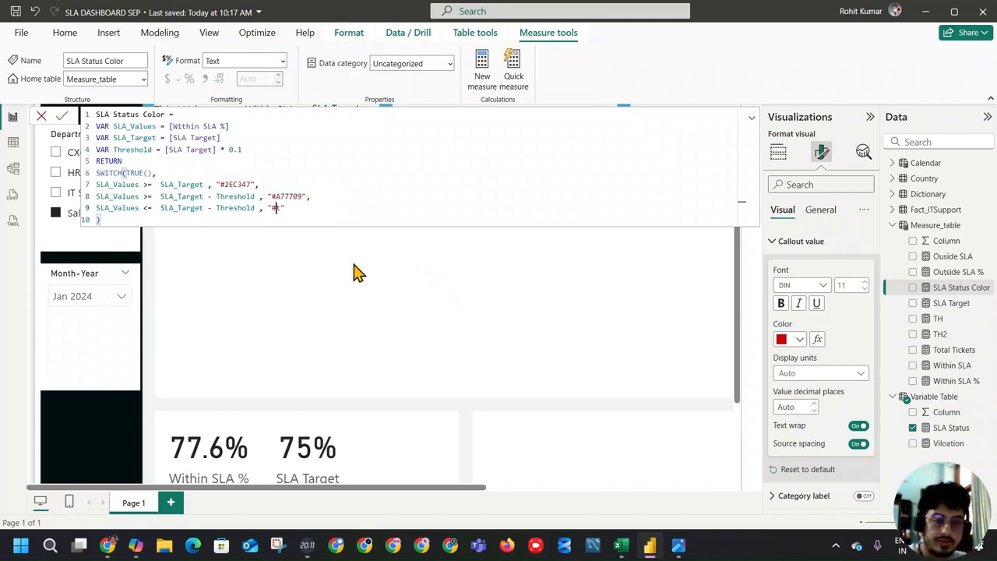
key("alt+Tab")
left_click(327, 221)
left_click_drag(225, 131, 145, 128)
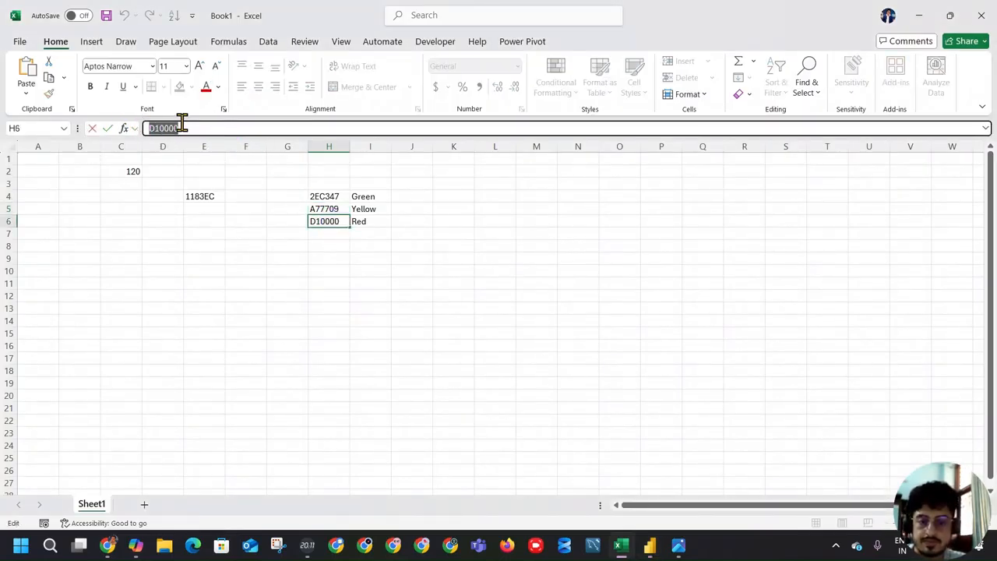
key("alt+Tab")
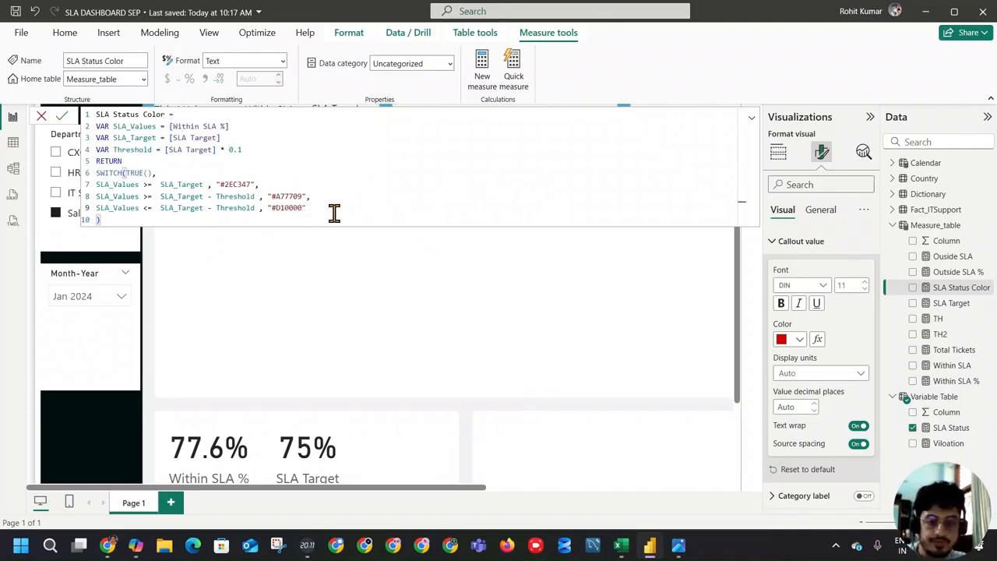
left_click(62, 116)
Step: Select the SLA Status card and set its callout value color back to the near-black shade
left_click(304, 292)
left_click(209, 179)
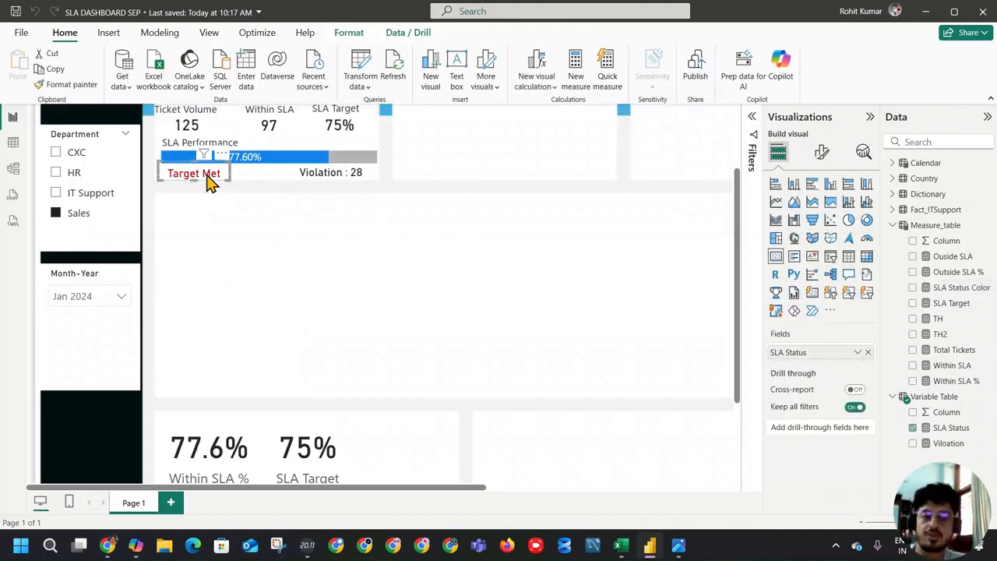
scroll(237, 243, "up", 3)
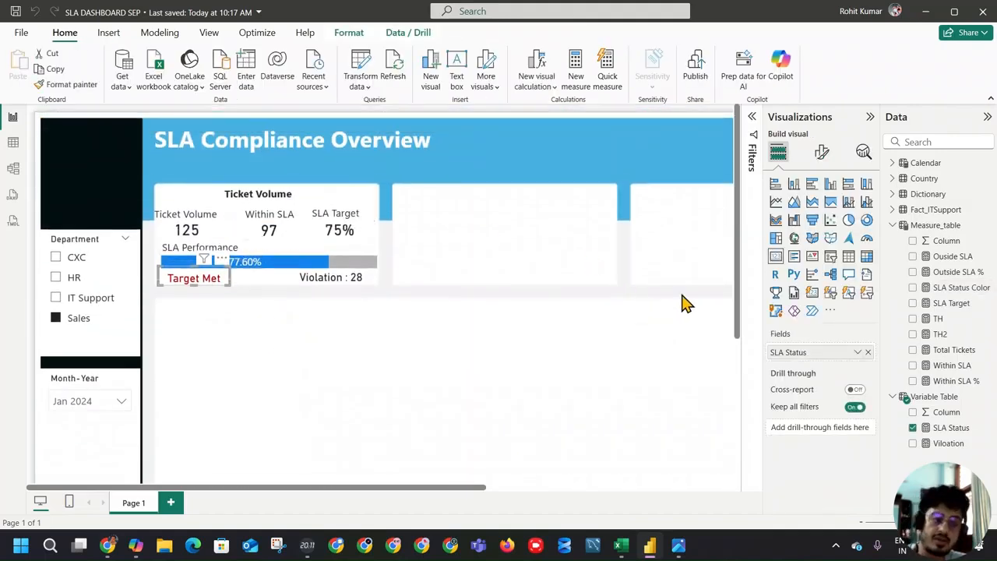
left_click(821, 152)
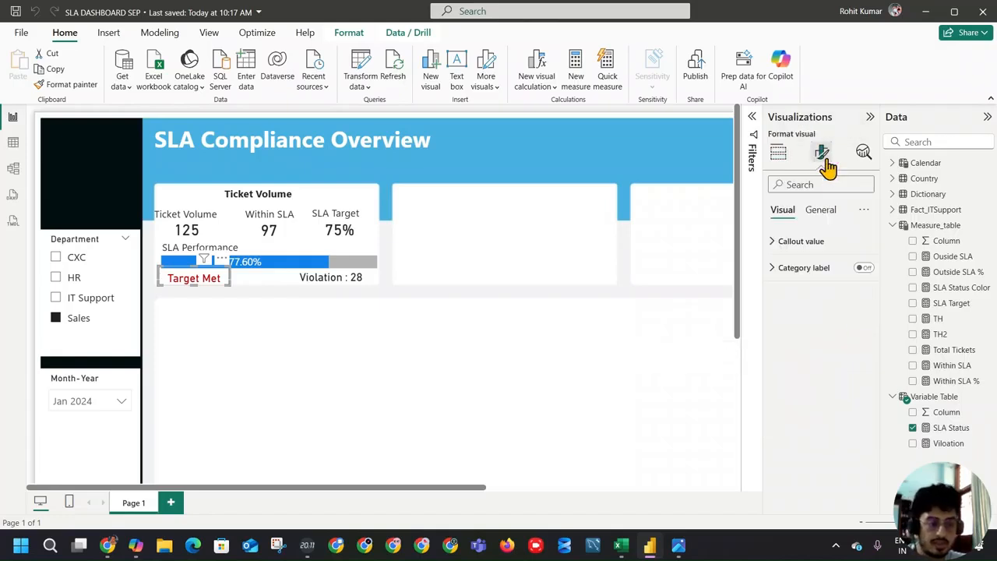
left_click(818, 242)
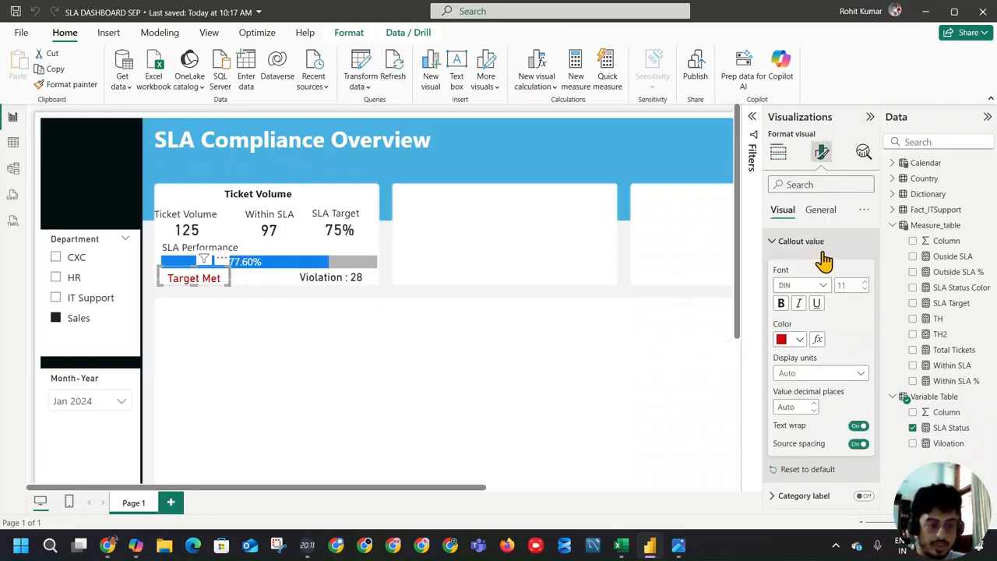
left_click(794, 343)
left_click(850, 284)
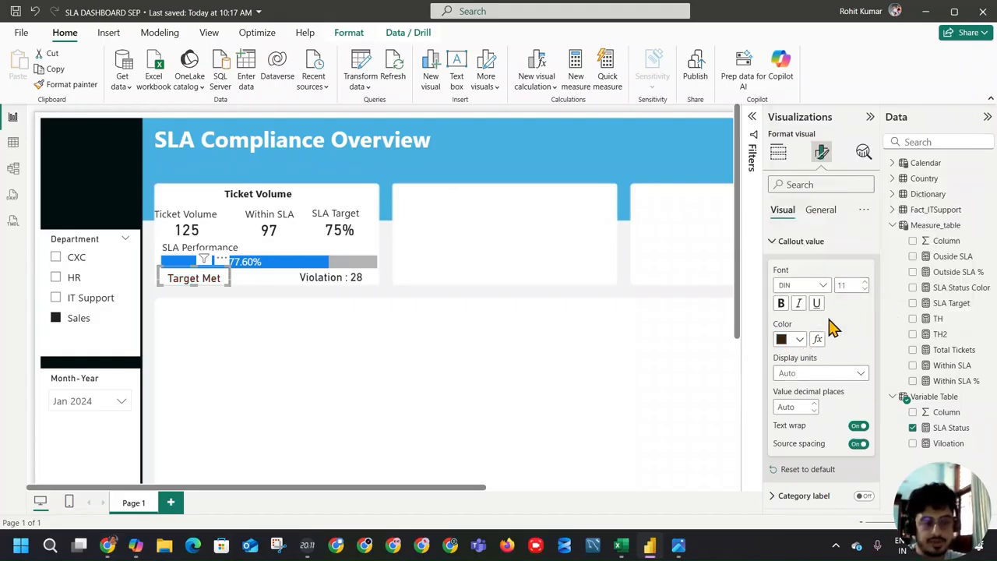
Step: Format the SLA Status card's callout value color by field value, based on the SLA Status Color measure from Measure_table
left_click(818, 341)
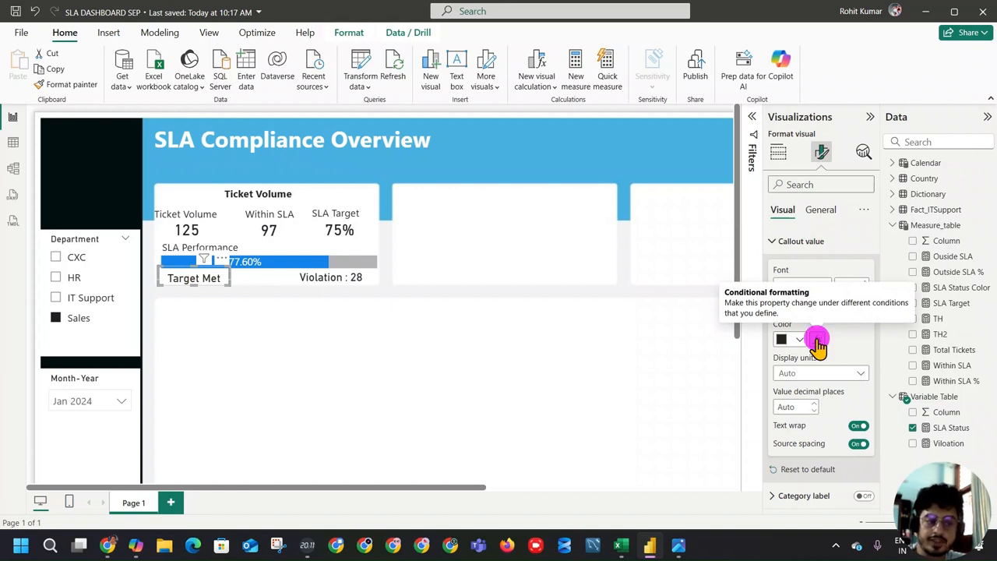
left_click(269, 125)
left_click(281, 187)
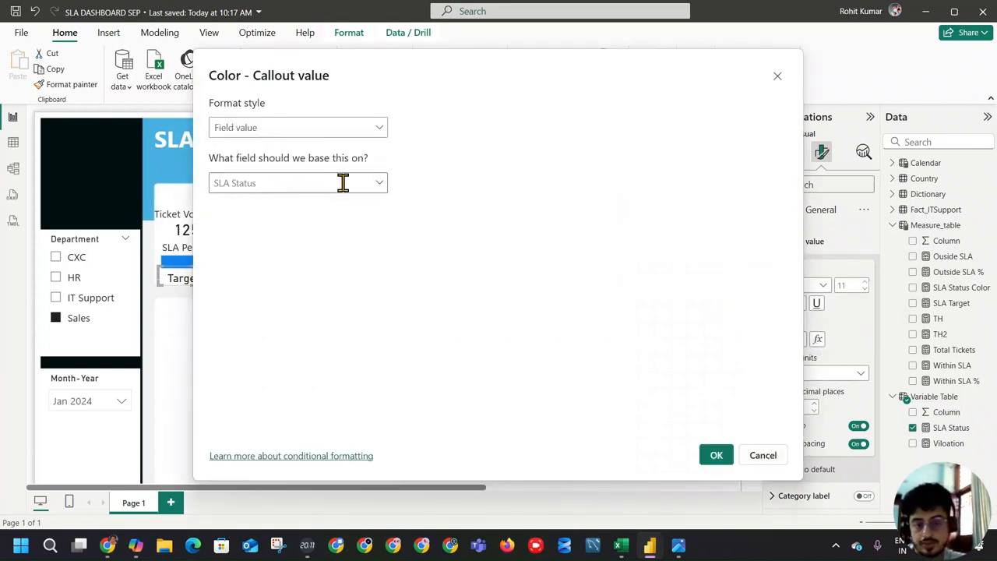
left_click(377, 187)
left_click(239, 257)
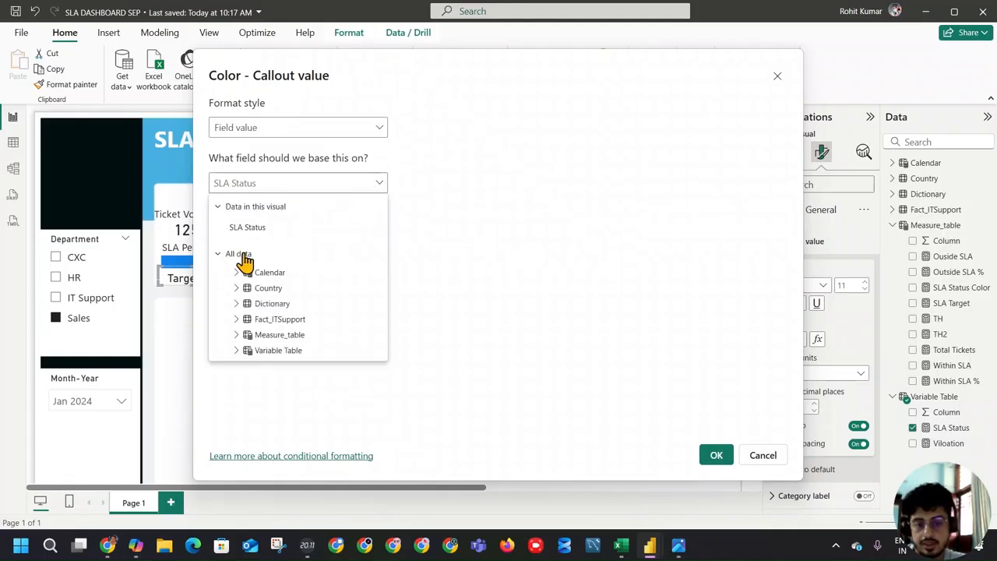
left_click(236, 335)
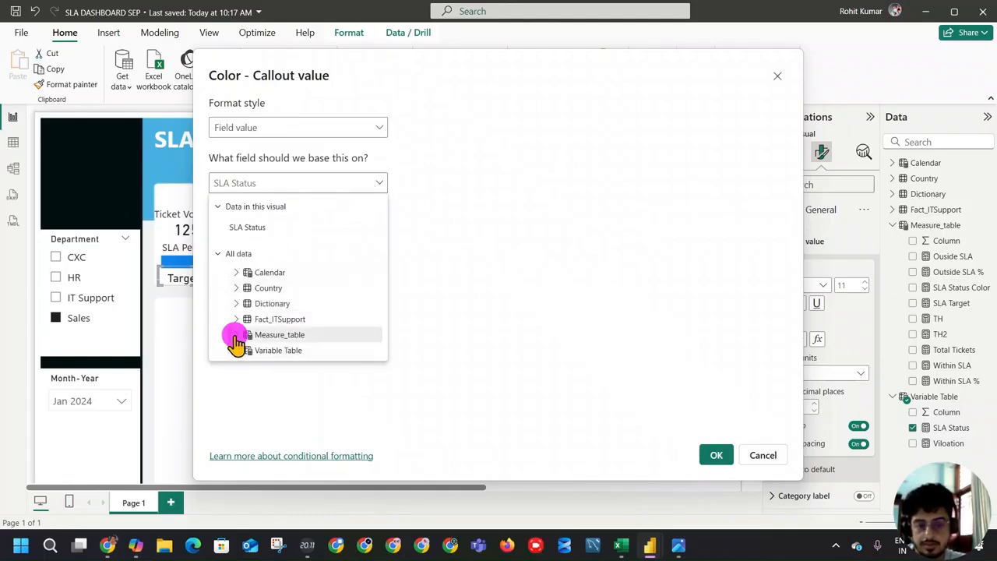
scroll(308, 327, "down", 5)
left_click(234, 350)
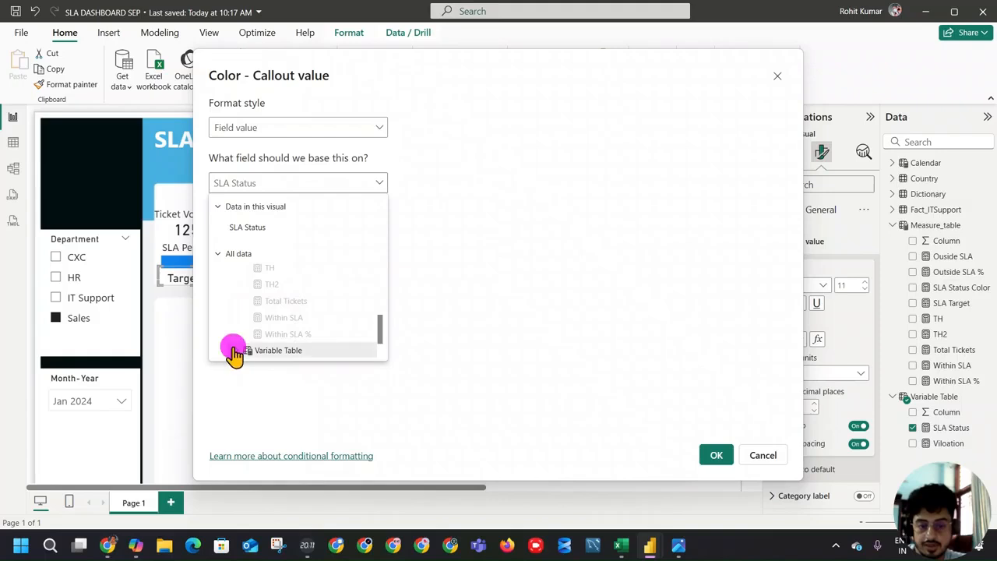
scroll(328, 313, "up", 5)
scroll(327, 313, "down", 3)
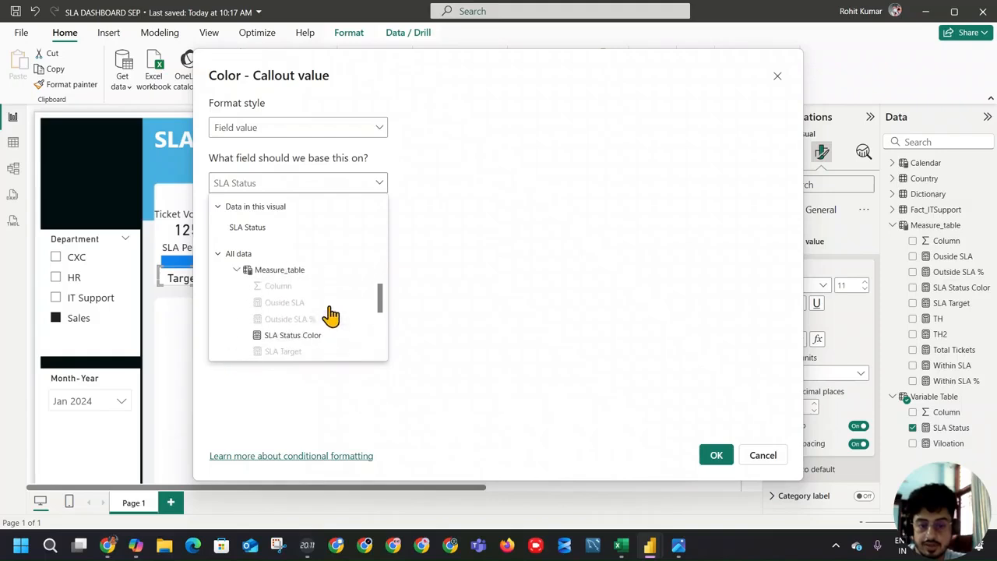
left_click(309, 272)
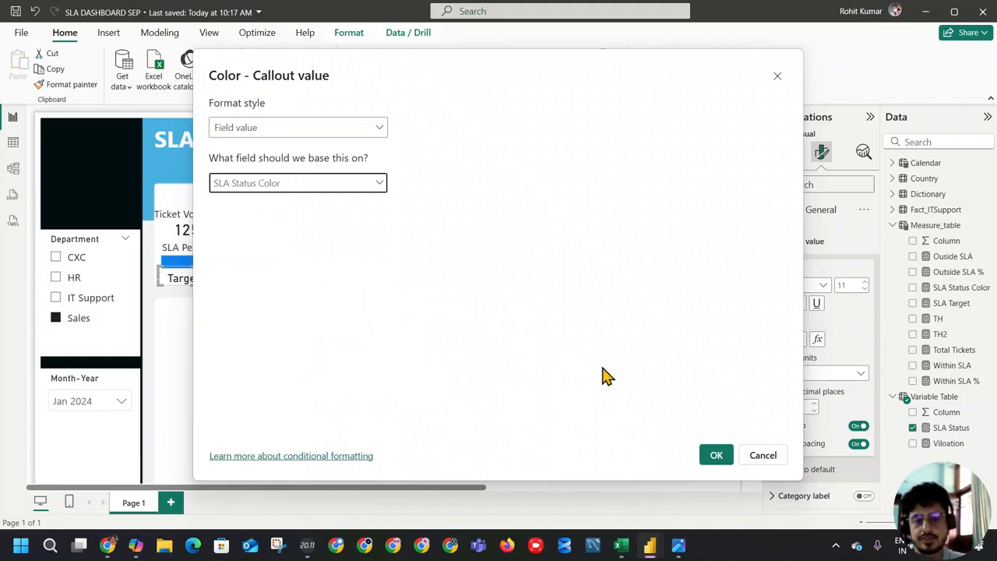
left_click(716, 455)
left_click(373, 296)
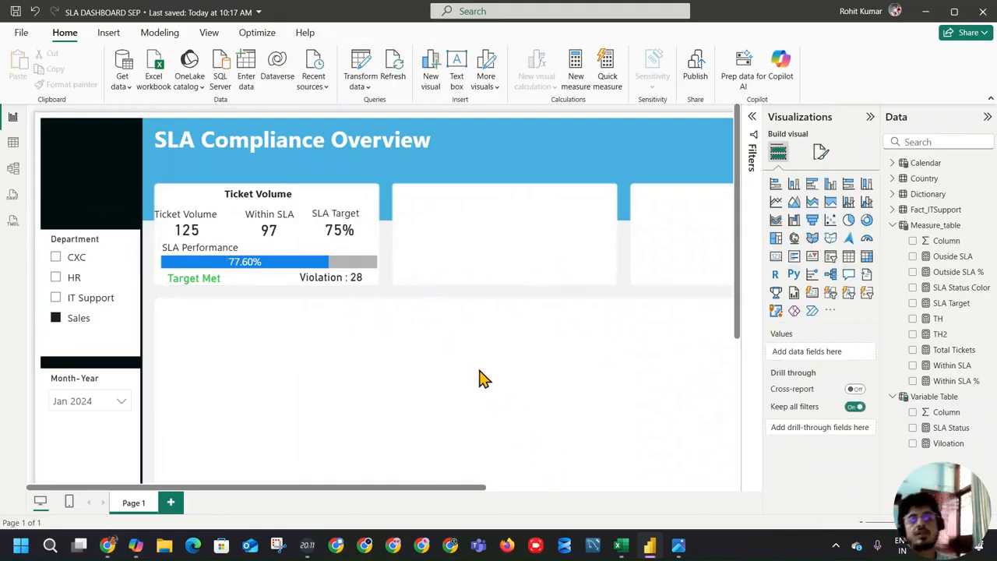
Step: Try coloring the Violation card's callout value by field value with the SLA Status Color measure
left_click(364, 282)
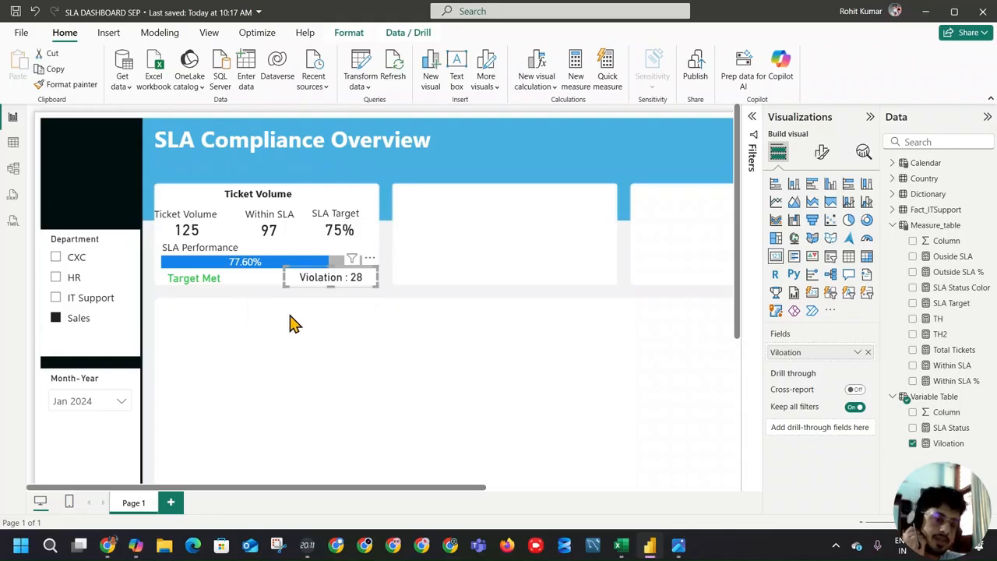
left_click(963, 445)
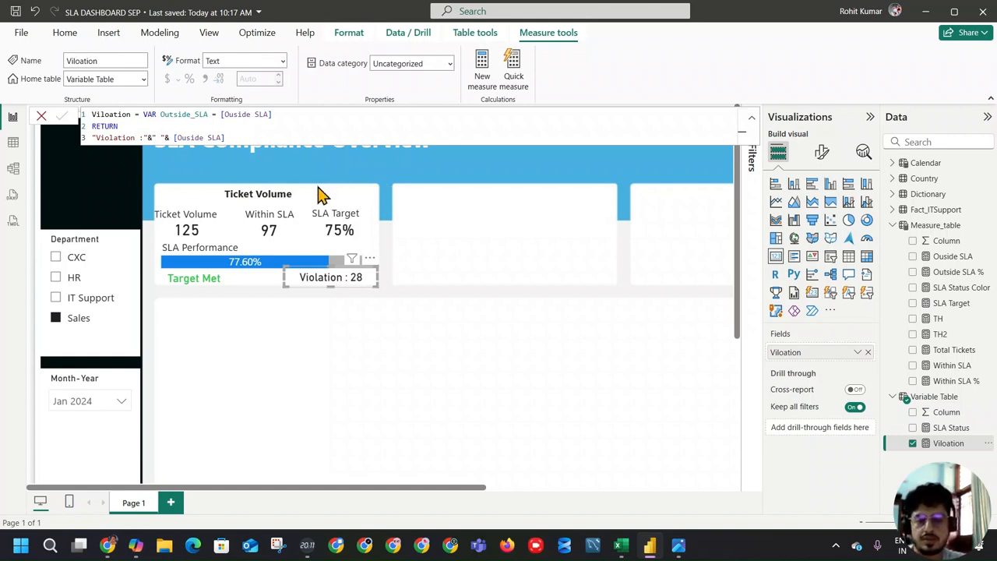
left_click(856, 352)
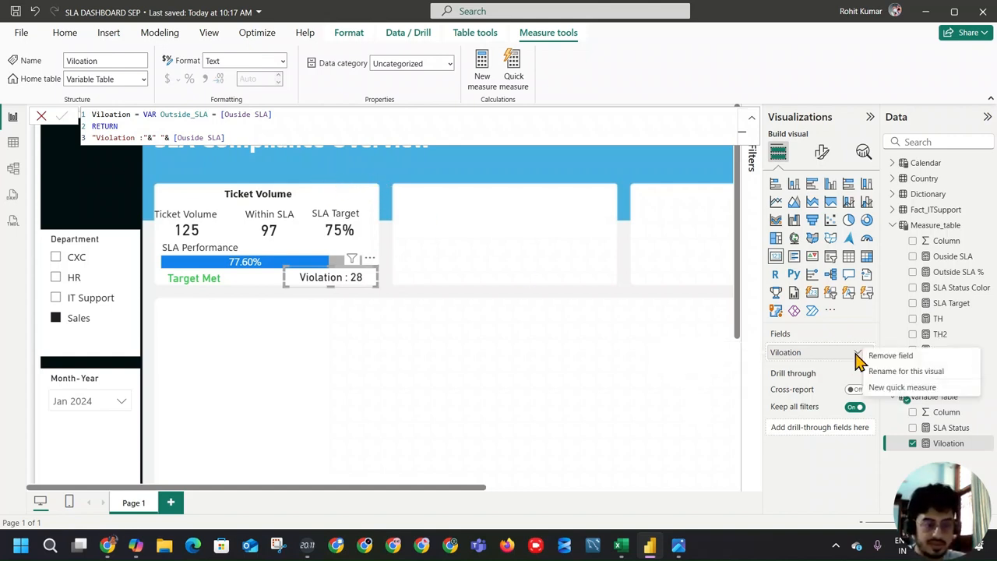
left_click(822, 152)
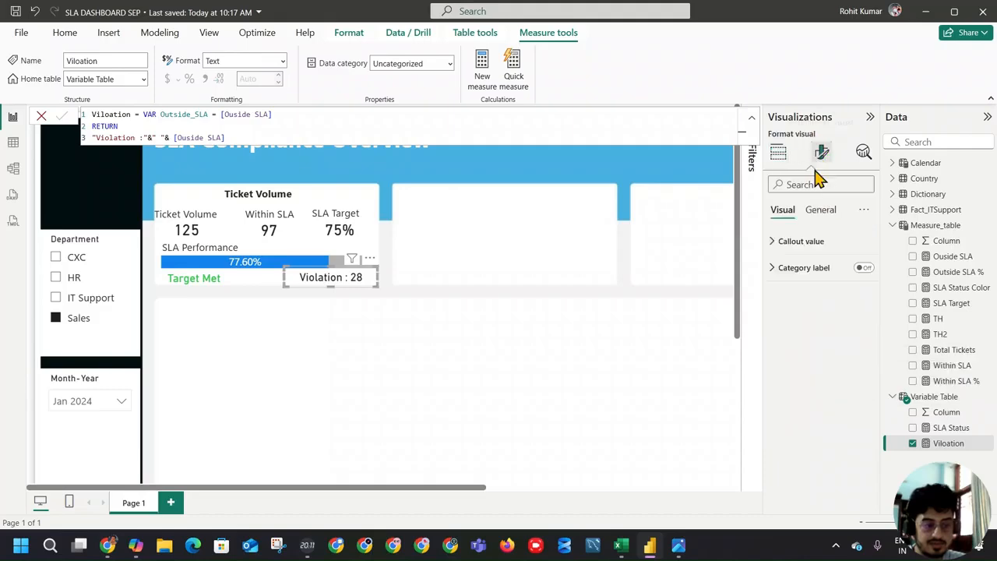
left_click(802, 241)
left_click(817, 339)
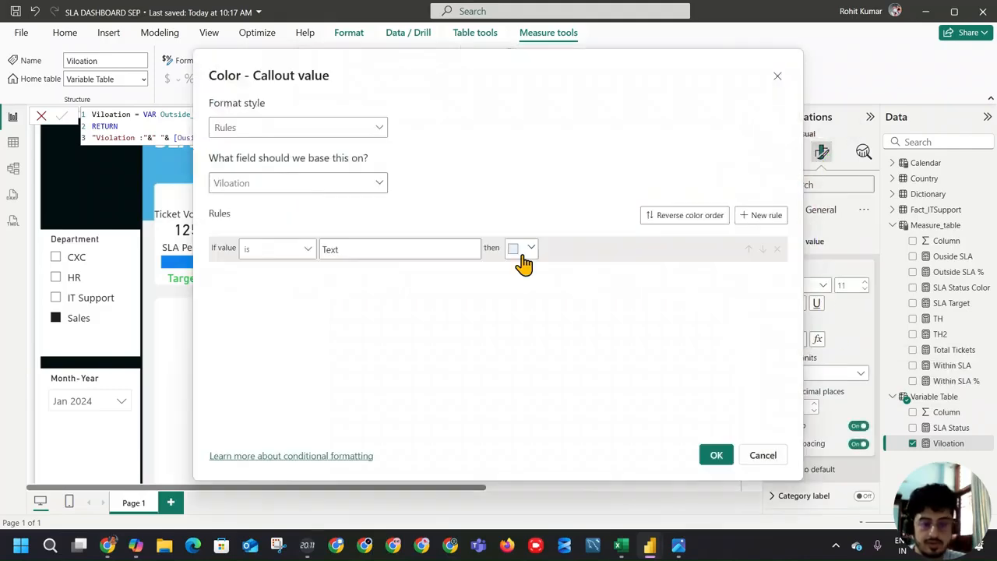
left_click(316, 129)
left_click(311, 189)
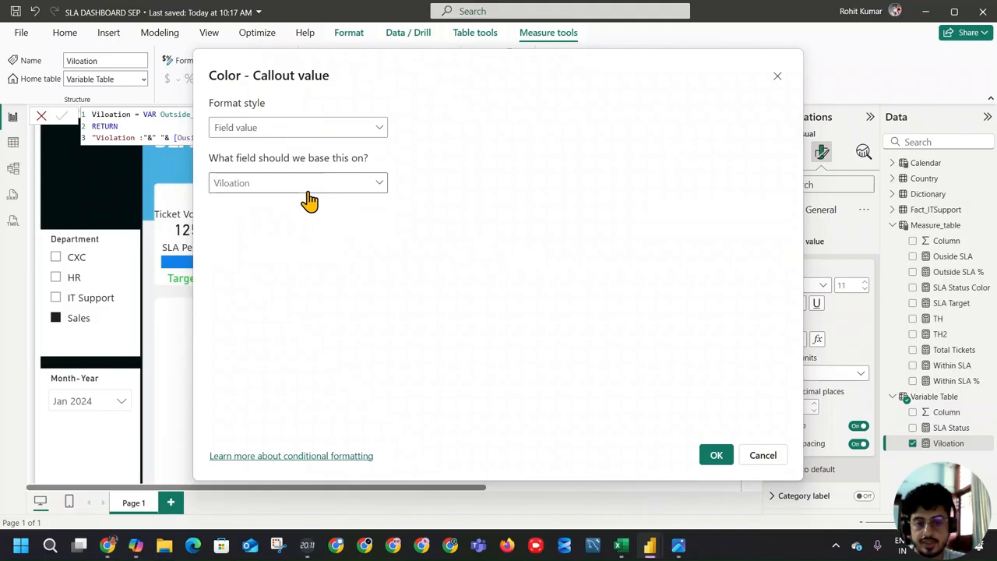
left_click(321, 184)
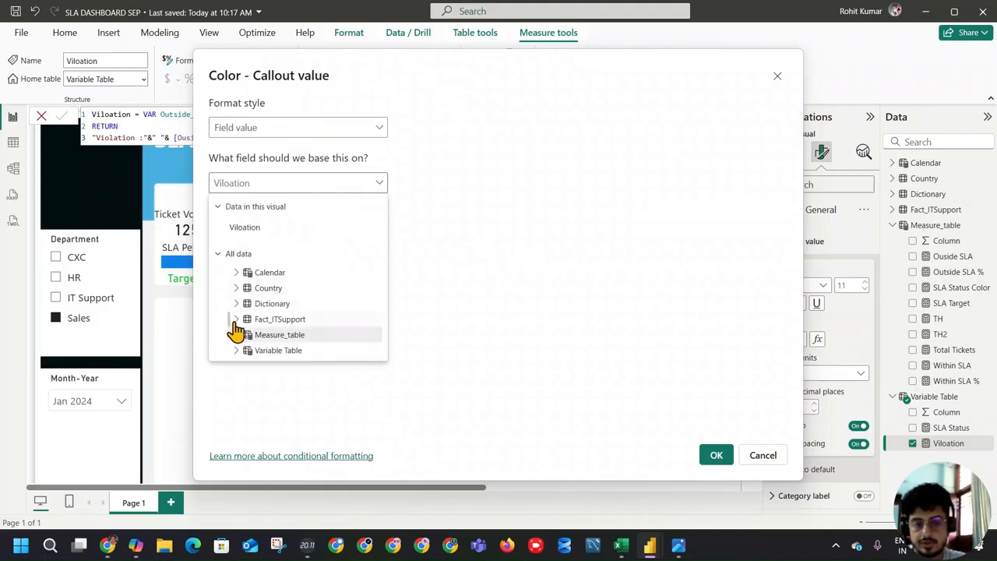
left_click(236, 273)
left_click(236, 273)
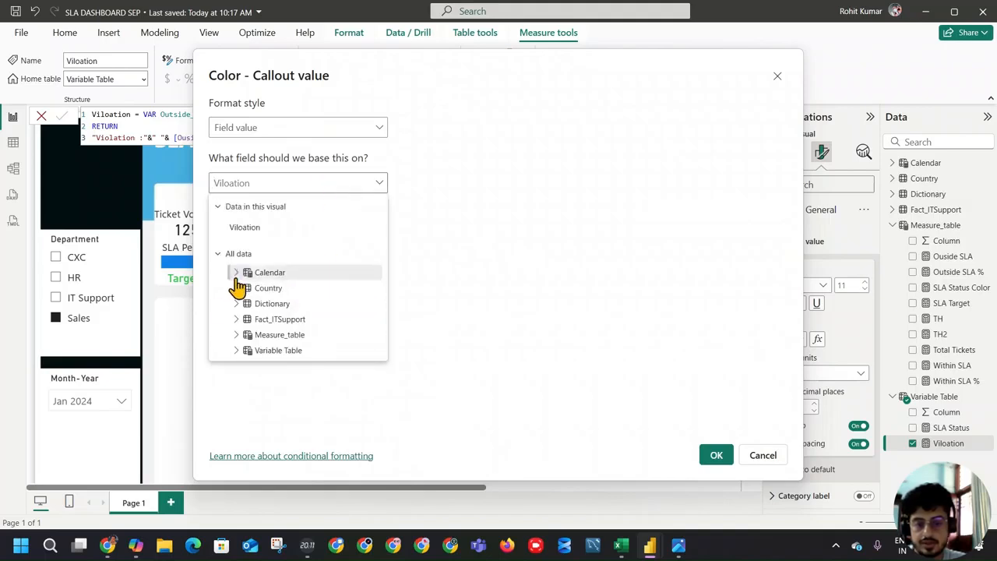
left_click(235, 335)
scroll(358, 320, "down", 3)
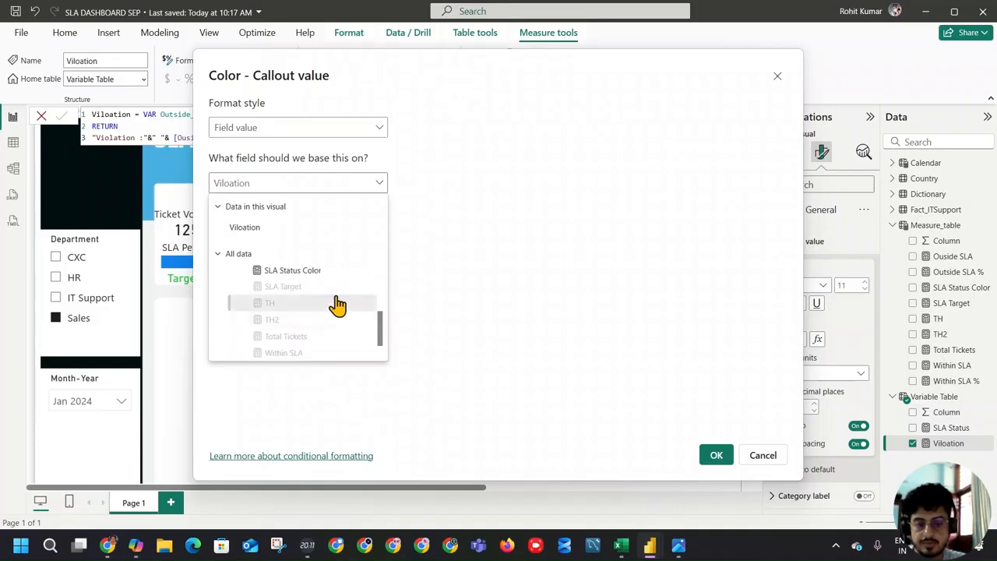
left_click(362, 306)
left_click(705, 455)
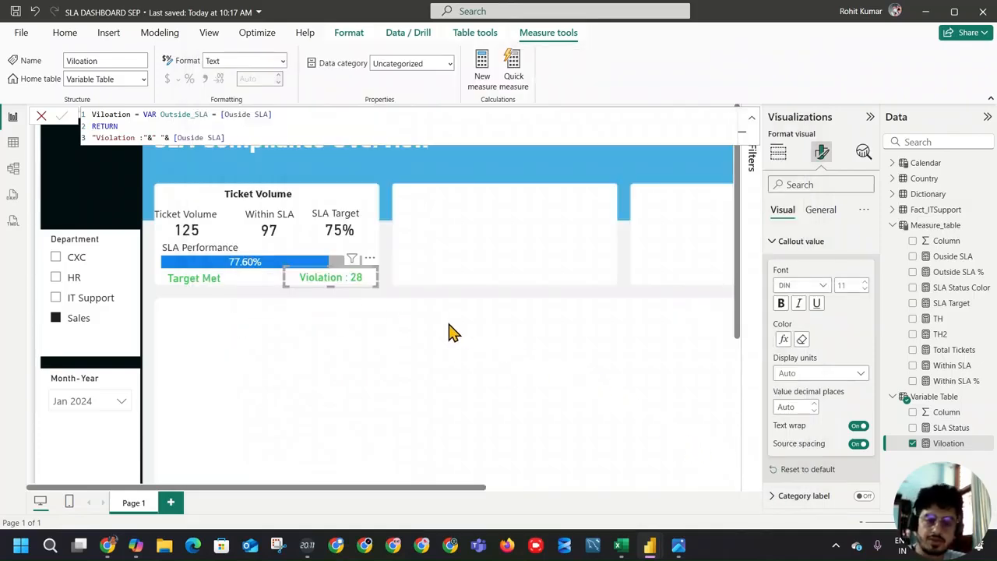
left_click(460, 333)
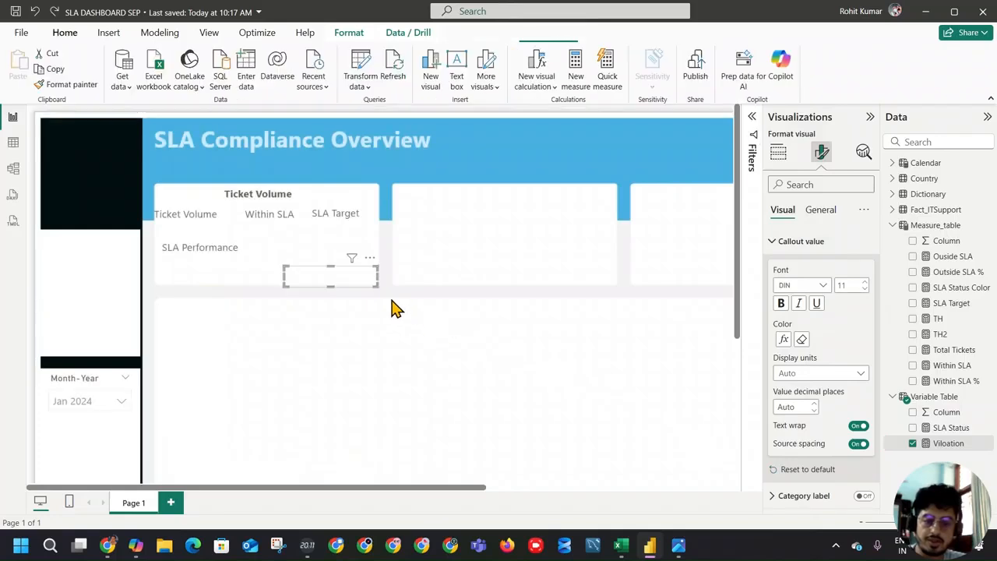
Step: Check the violation text colors in the reference image and base the Violation card's callout value color on the SLA Status Color field value
left_click(679, 547)
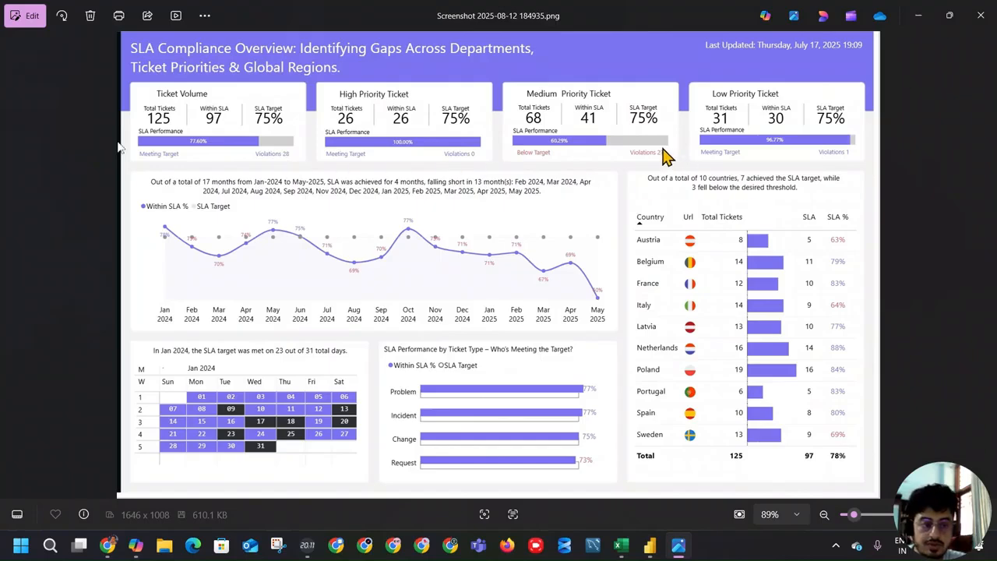
key("alt+Tab")
left_click(334, 277)
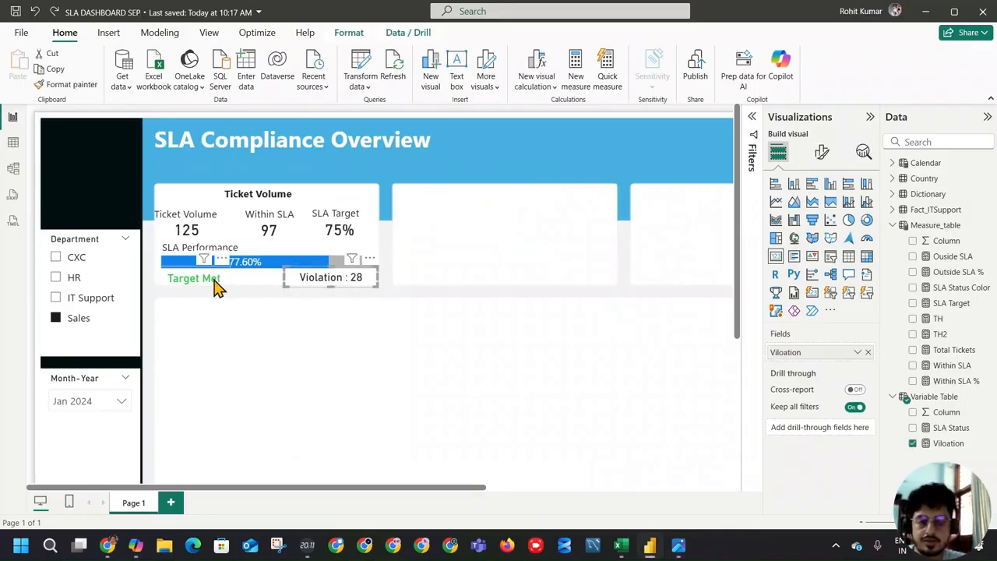
left_click(821, 152)
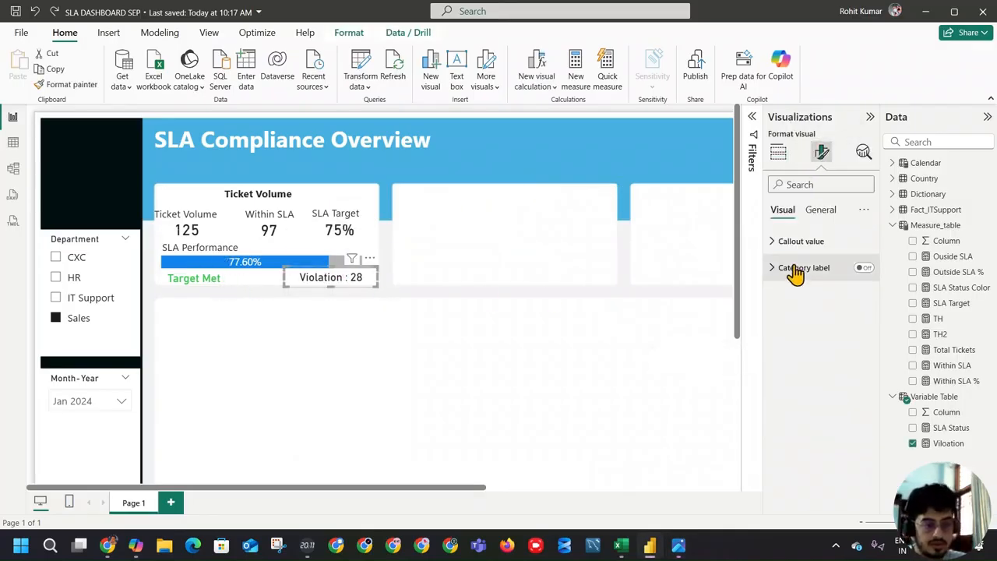
left_click(796, 242)
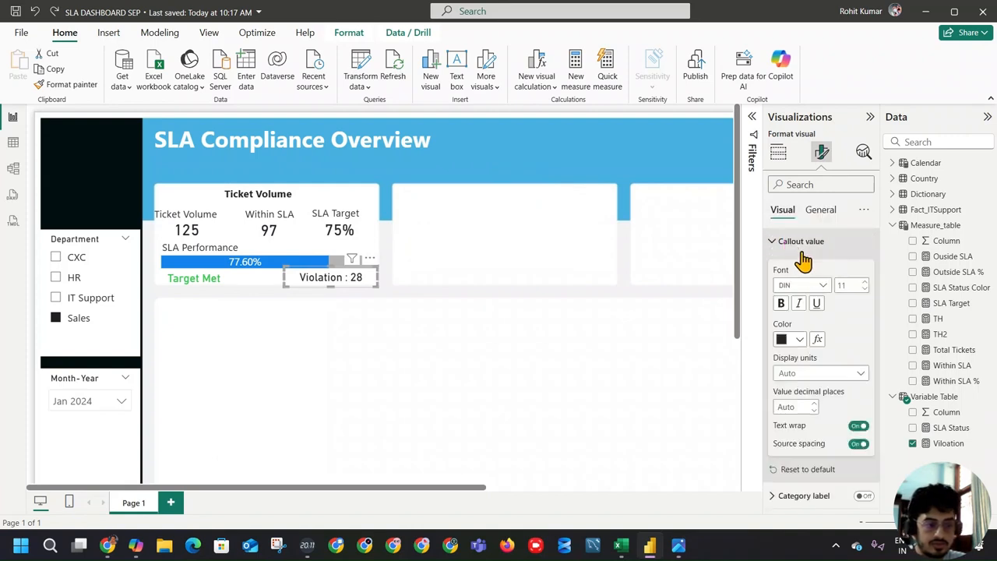
left_click(816, 339)
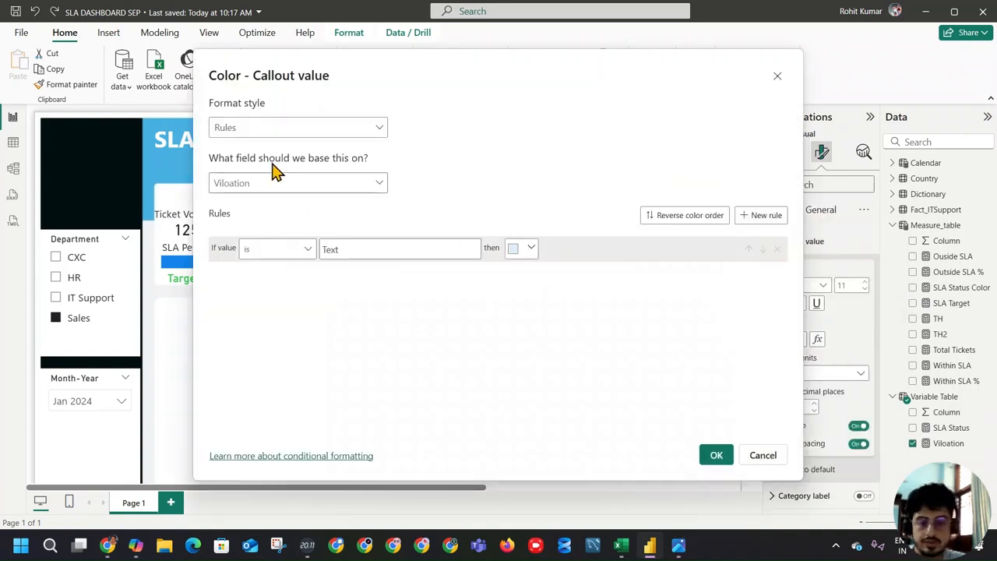
left_click(296, 127)
left_click(283, 189)
left_click(311, 184)
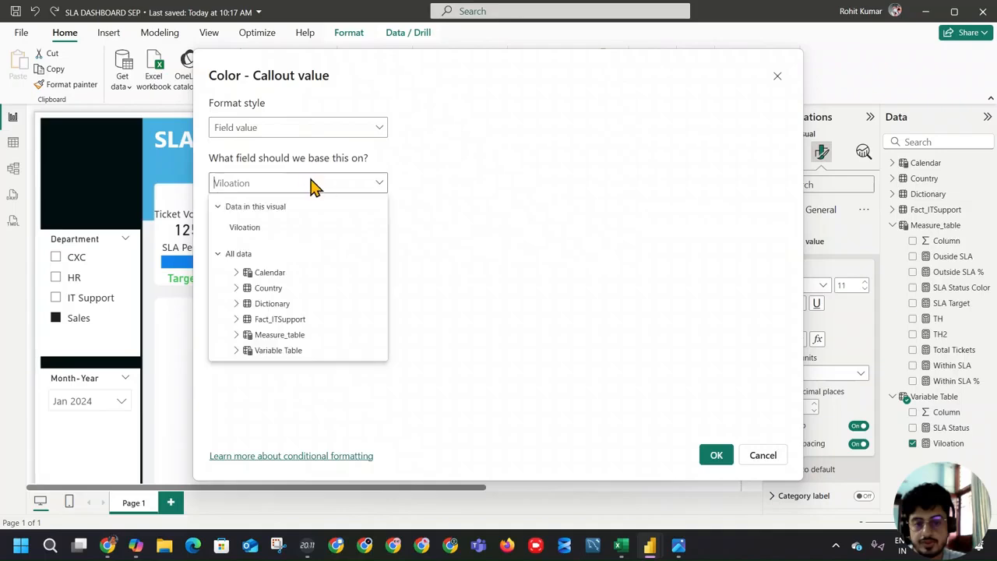
left_click(265, 336)
scroll(301, 309, "down", 3)
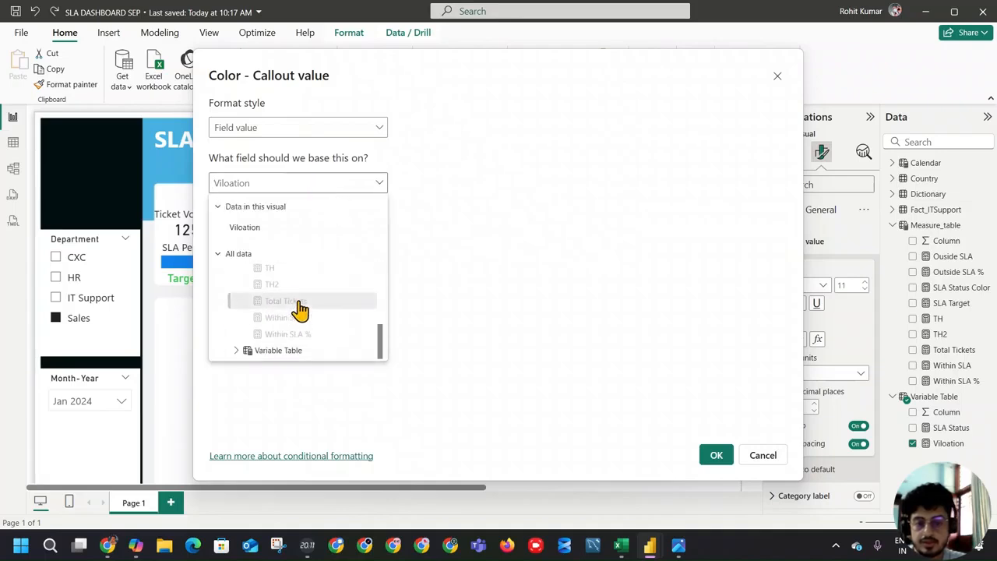
scroll(307, 323, "up", 3)
scroll(321, 315, "down", 2)
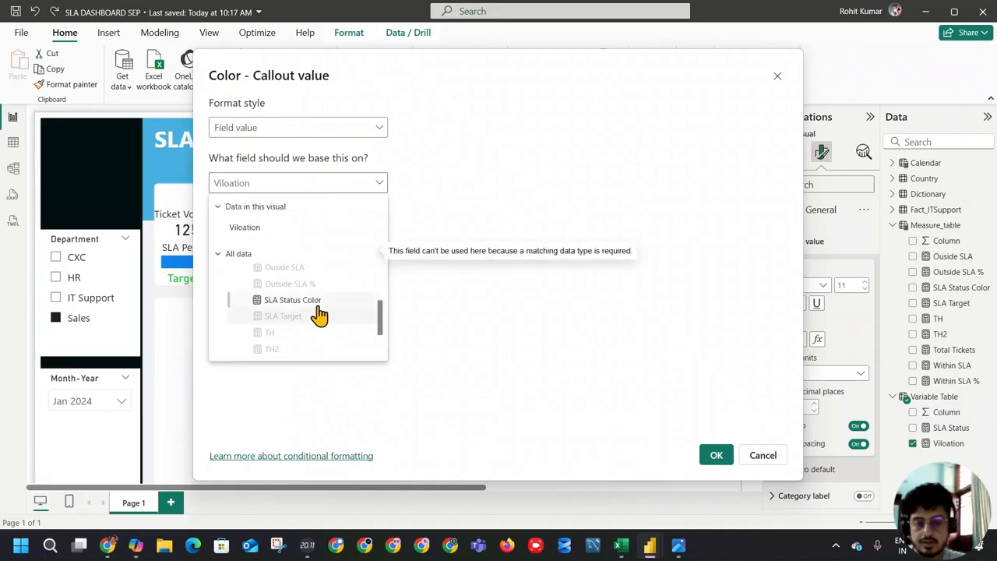
left_click(312, 300)
left_click(716, 455)
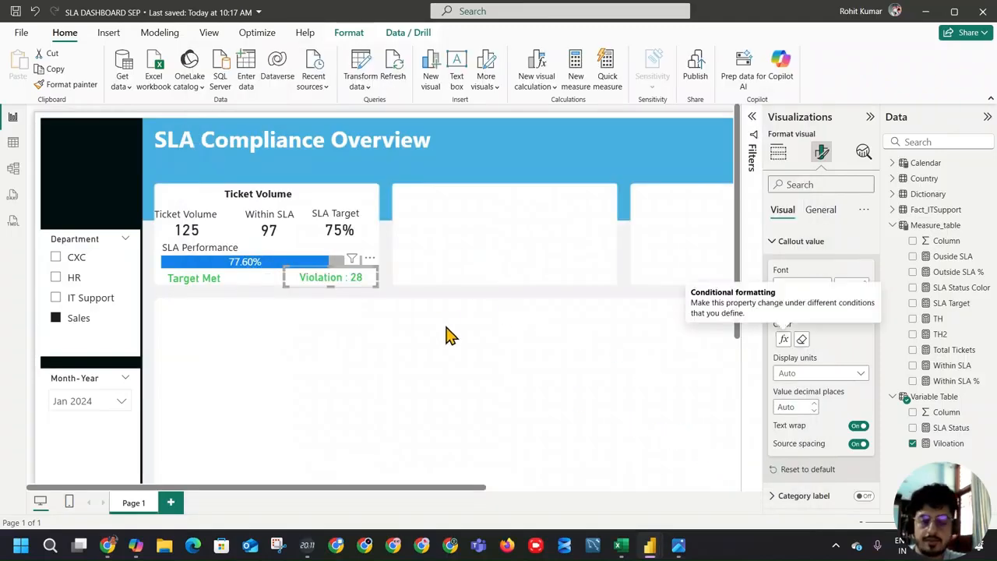
Step: Collapse the side panes and filter Department to IT Support, HR and finally CXC to test the status and violation colors
left_click(661, 176)
left_click(871, 116)
left_click(987, 117)
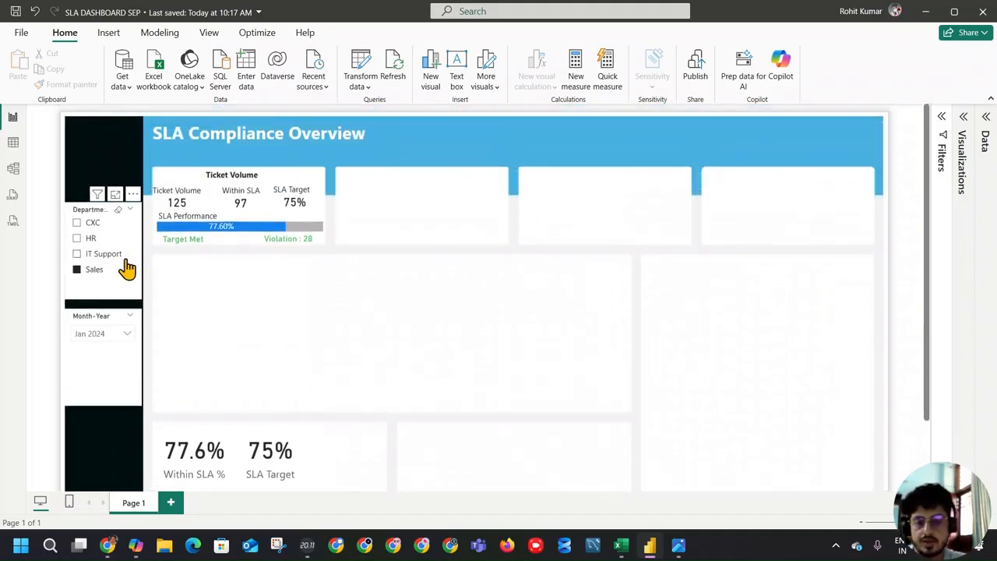
left_click(107, 249)
left_click(100, 238)
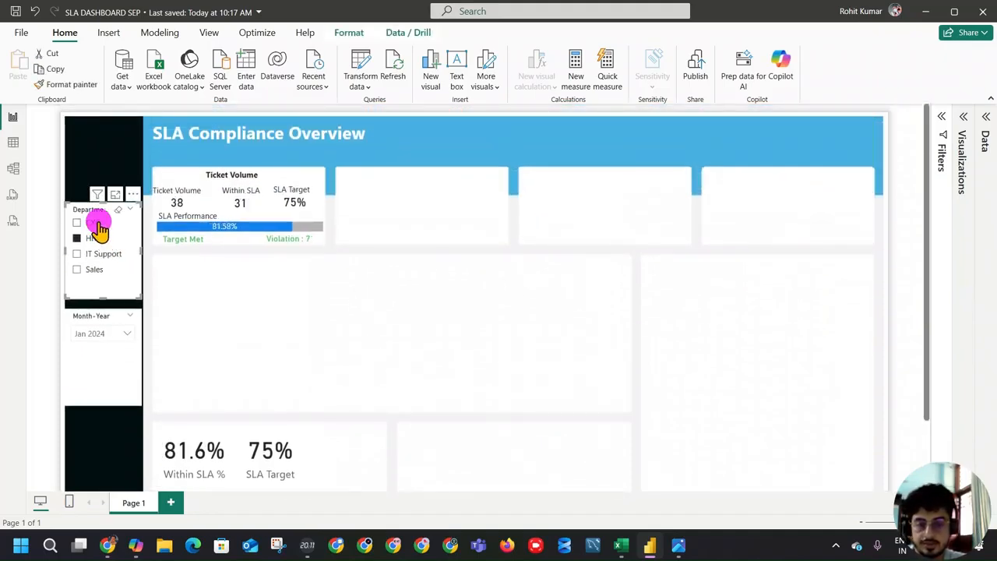
left_click(97, 224)
left_click(188, 240)
left_click_drag(209, 240, 235, 242)
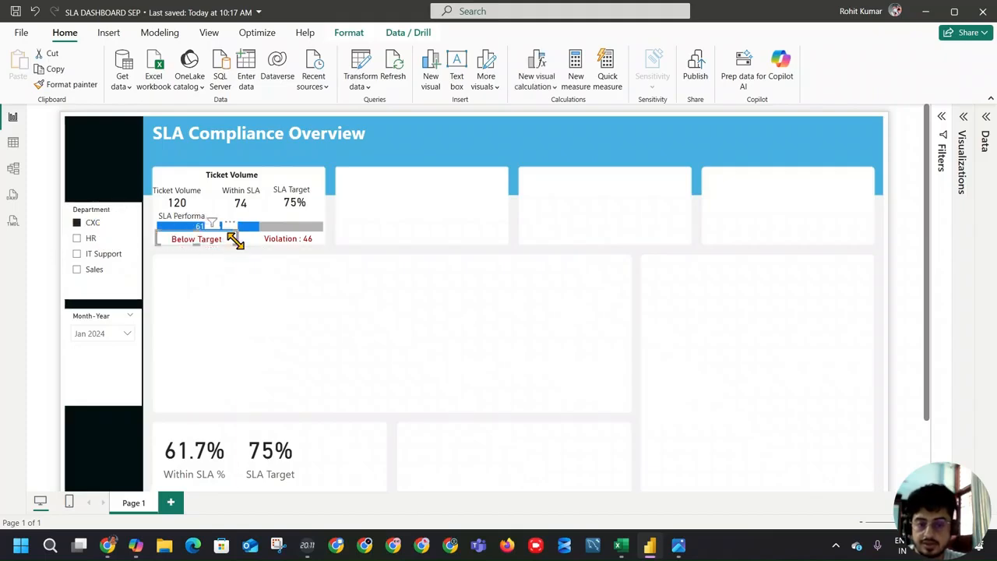
left_click(413, 295)
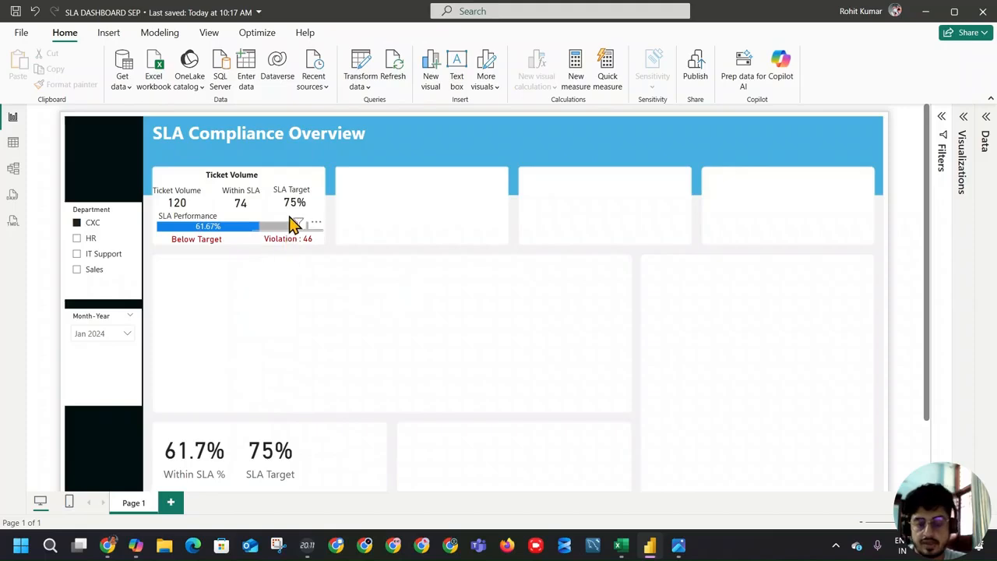
Step: Examine the TH and TH2 threshold cards and open the SLA Status measure's formula for review
scroll(231, 256, "down", 3)
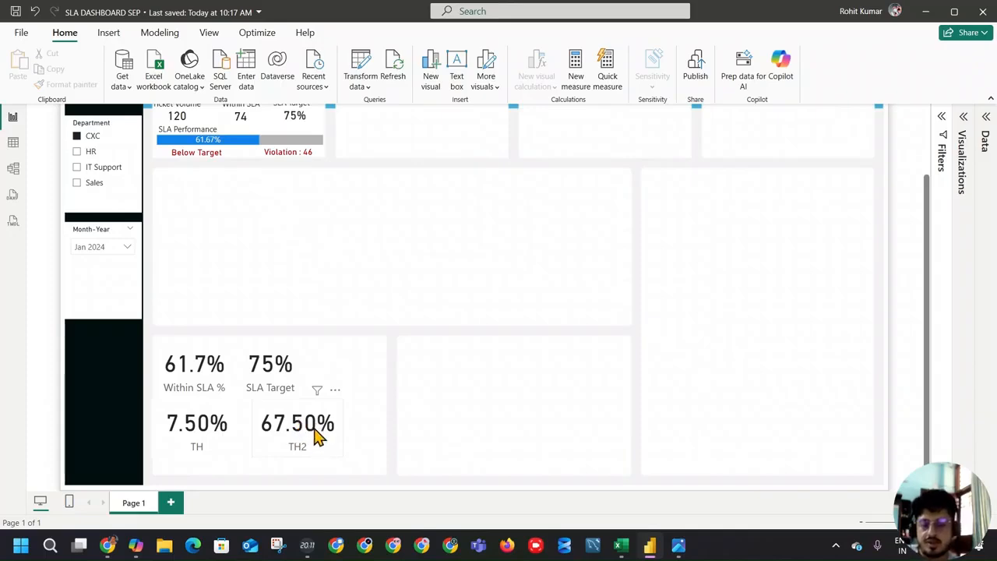
left_click(199, 444)
left_click(278, 429)
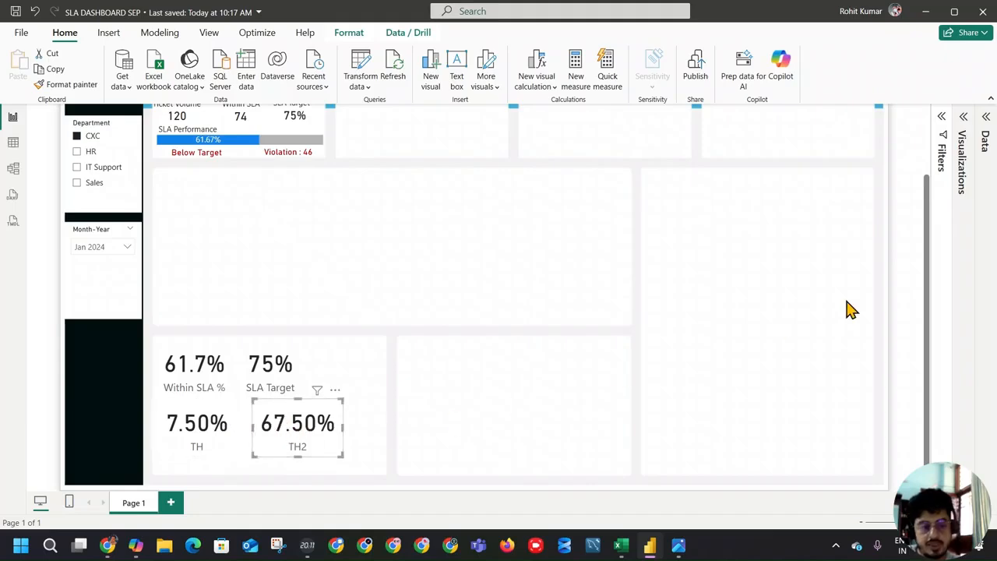
left_click(986, 117)
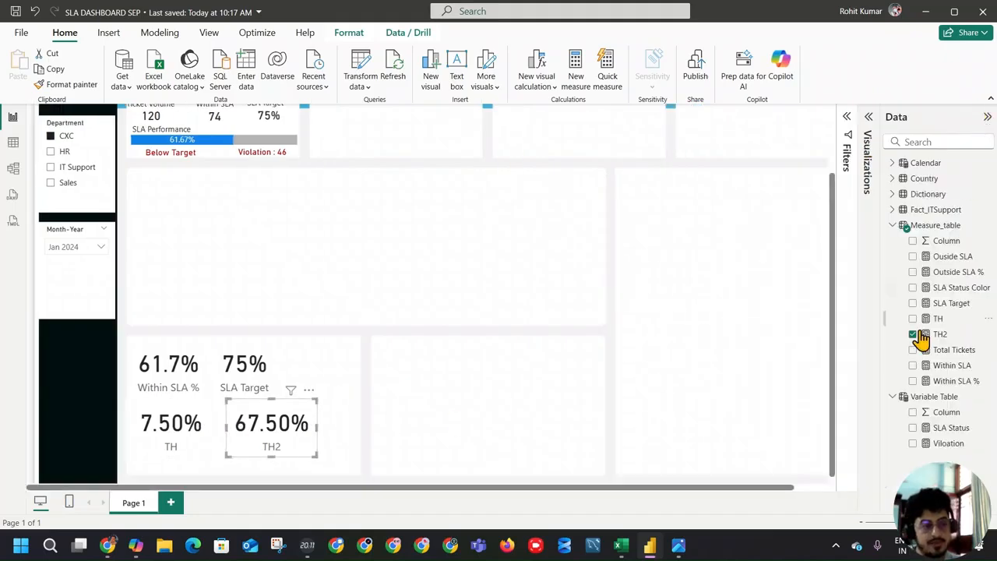
left_click(952, 429)
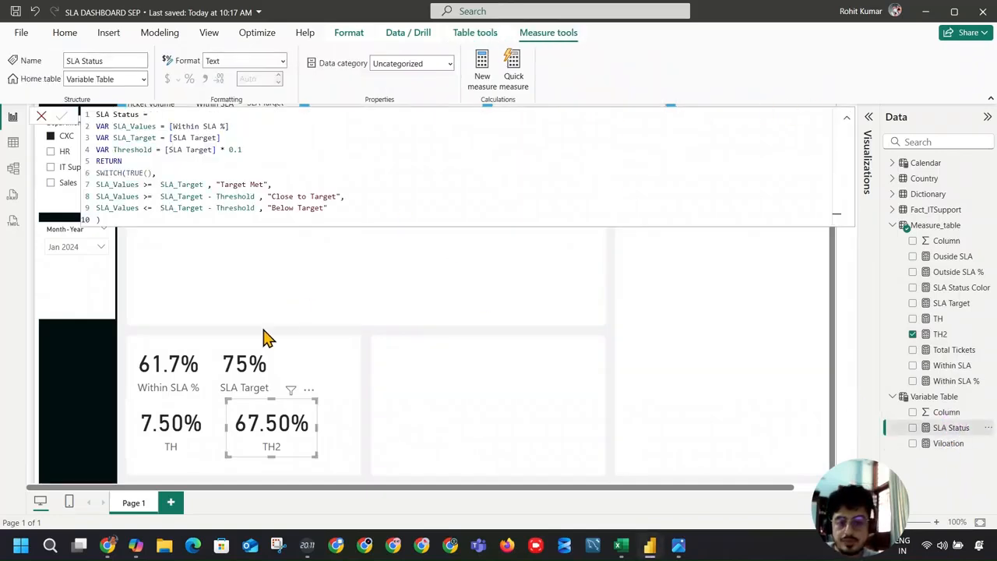
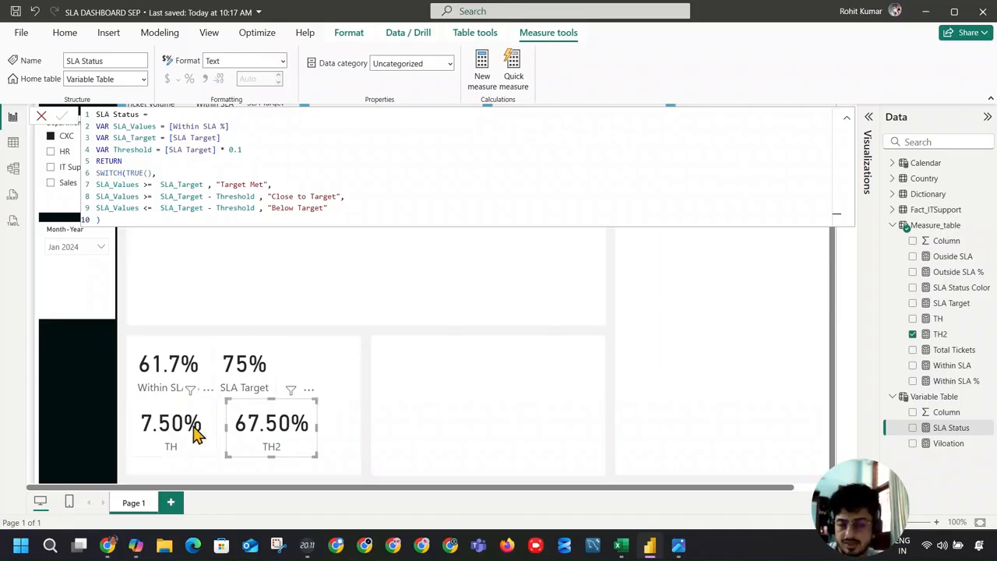
Step: Filter Department through Sales, CXC, HR, IT Support and back to Sales to check the status and violation colors
left_click(195, 436)
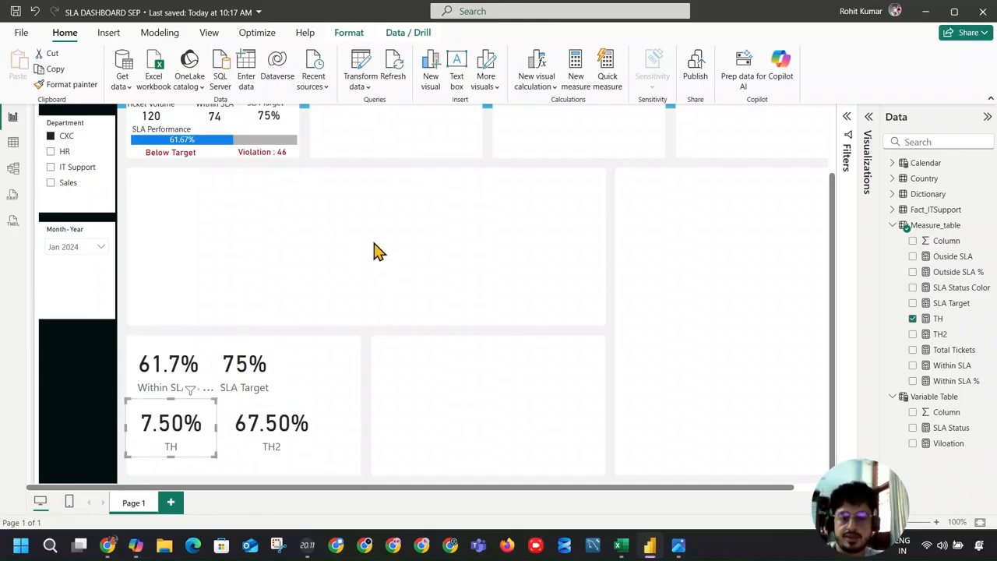
scroll(460, 324, "up", 2)
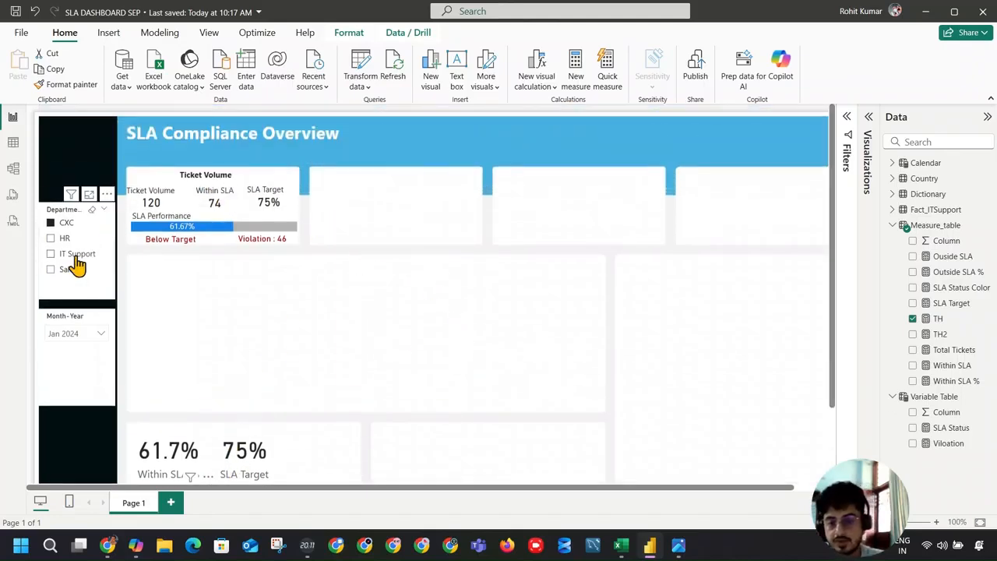
left_click(52, 268)
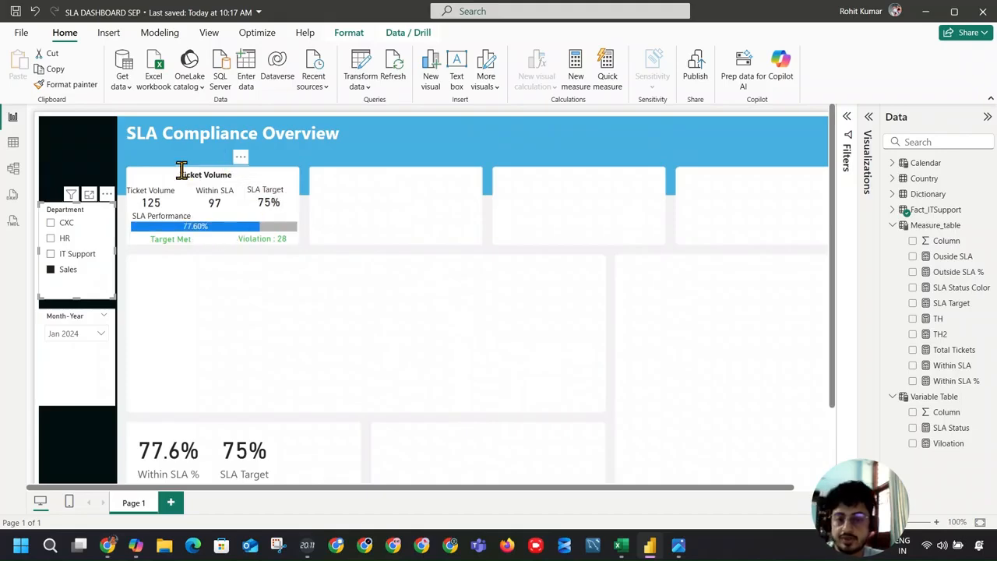
left_click(69, 222)
left_click(67, 238)
left_click(70, 253)
left_click(68, 269)
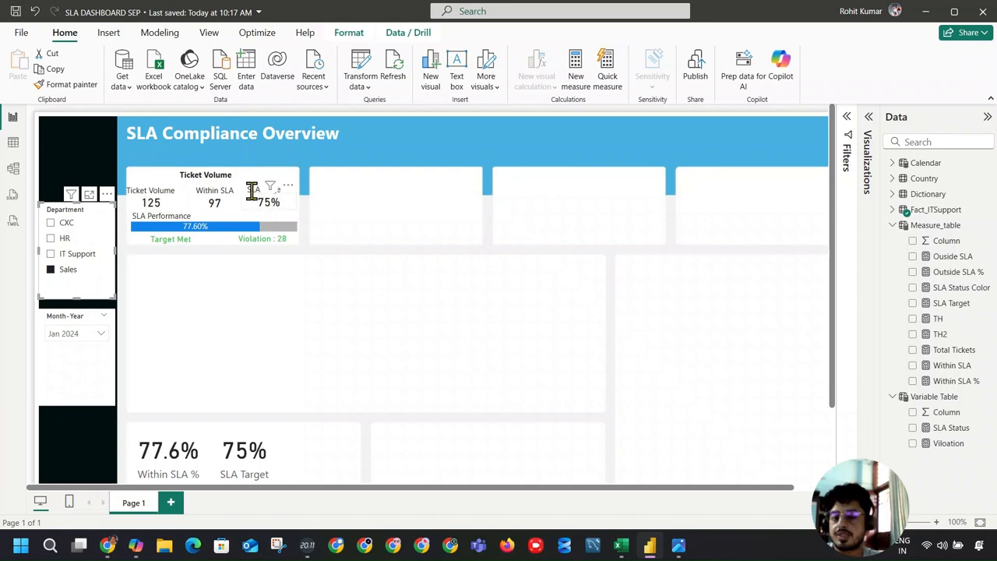
Step: Duplicate all visuals of the Ticket Volume card and place the copies over the second empty card
left_click_drag(185, 176, 108, 146)
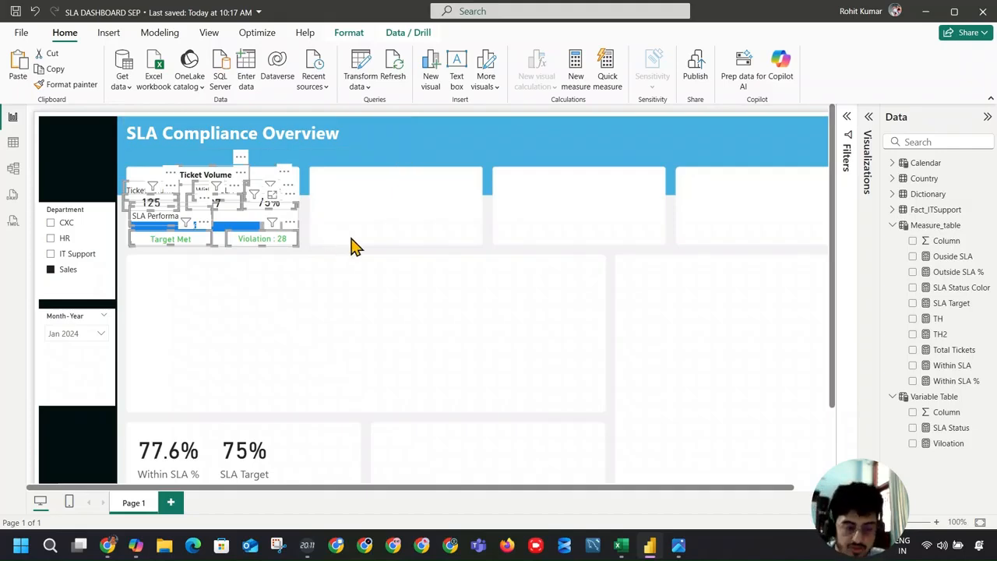
key("ctrl+v")
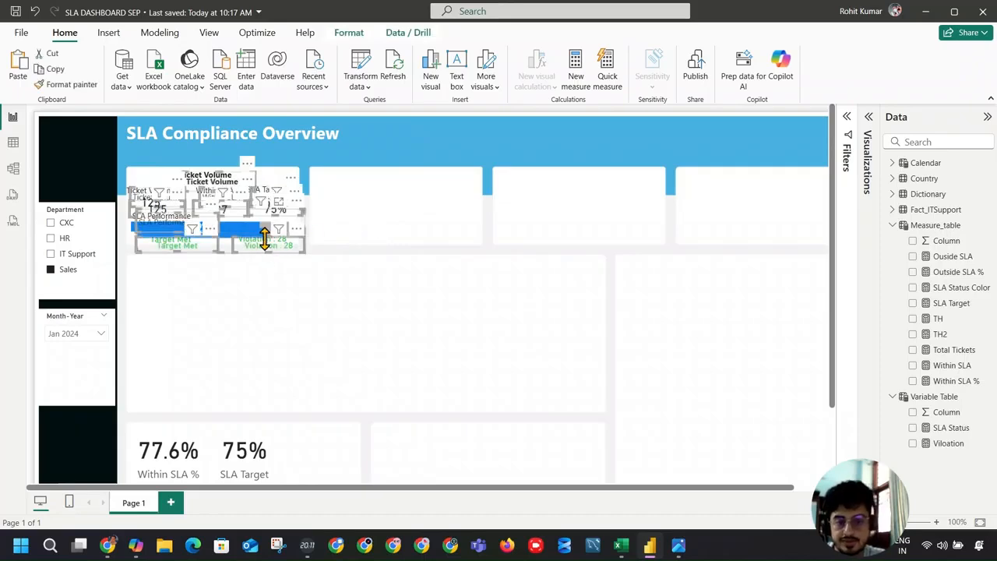
left_click_drag(279, 250, 451, 242)
left_click(572, 224)
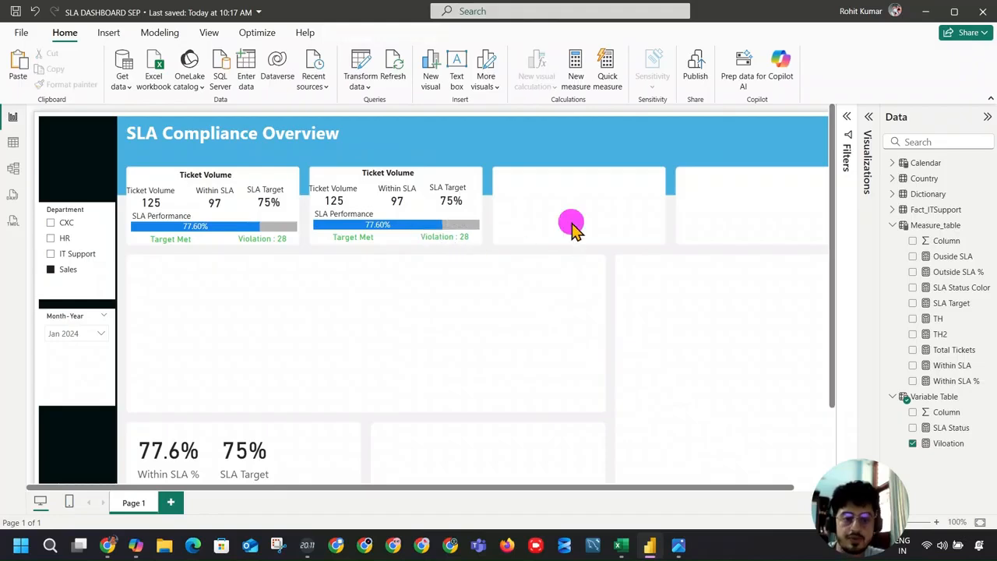
Step: Duplicate the second card's visuals and place the copies over the third empty card
left_click_drag(475, 269, 289, 131)
left_click_drag(494, 270, 277, 129)
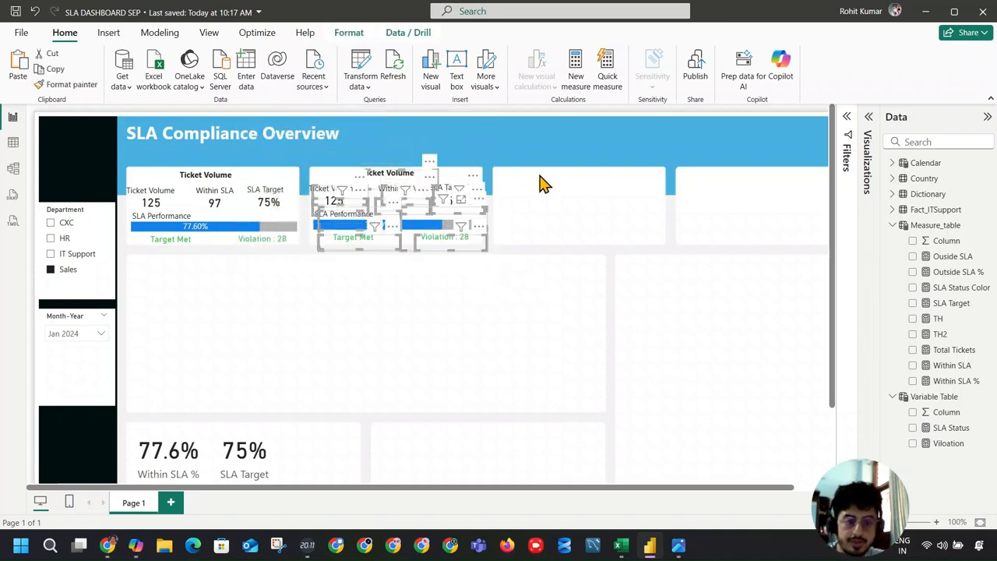
key("ctrl+v")
left_click_drag(456, 163, 607, 156)
left_click(684, 295)
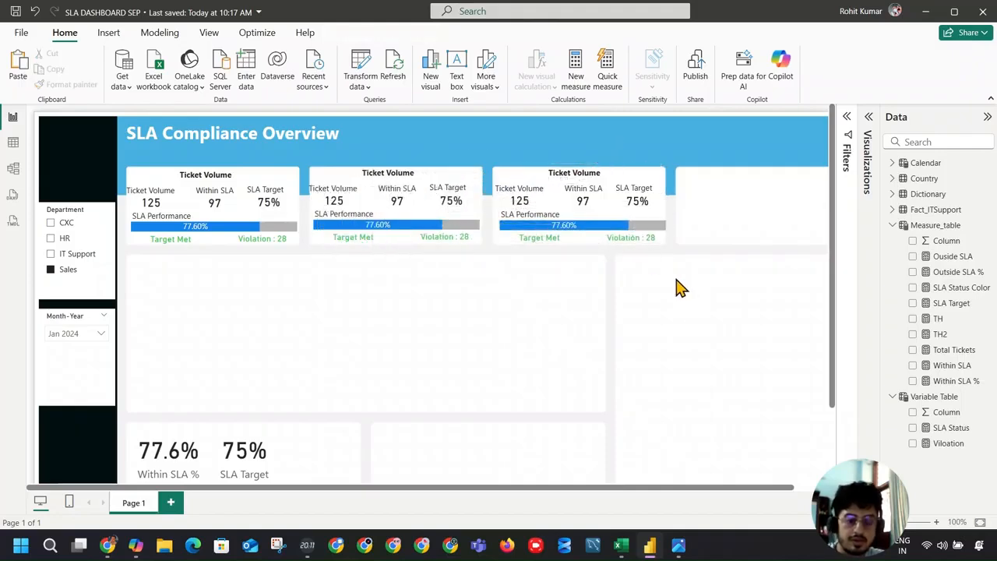
Step: Paste another set of the card visuals and place it over the fourth empty card
key("ctrl+v")
left_click_drag(441, 167, 797, 161)
left_click(705, 335)
left_click_drag(690, 487, 797, 485)
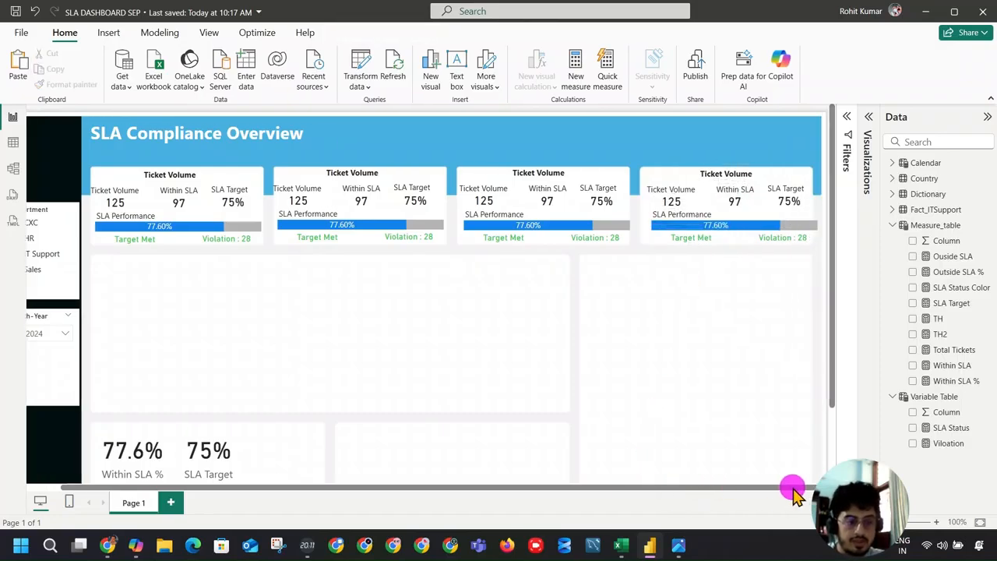
left_click_drag(641, 139, 826, 272)
left_click_drag(722, 239, 718, 240)
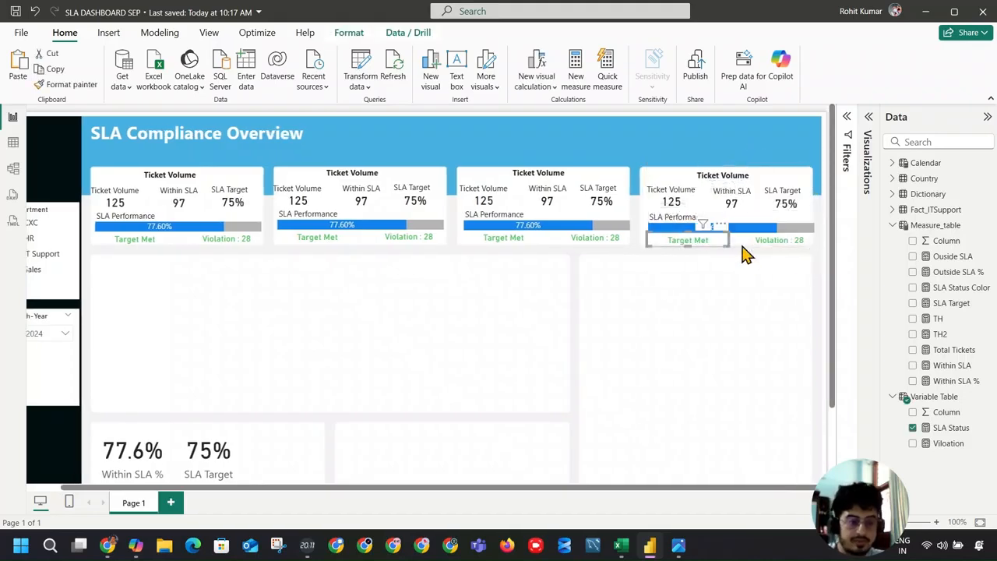
key("ctrl+z")
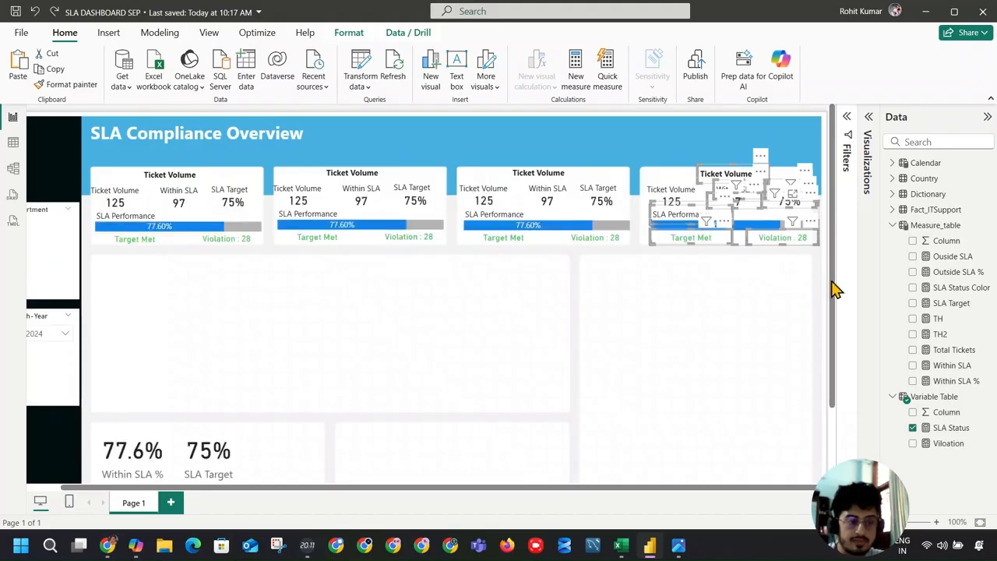
Step: Select all visuals in the fourth card and shift them slightly left to fit within its background
left_click_drag(617, 137, 826, 321)
left_click_drag(769, 246, 763, 244)
left_click(728, 289)
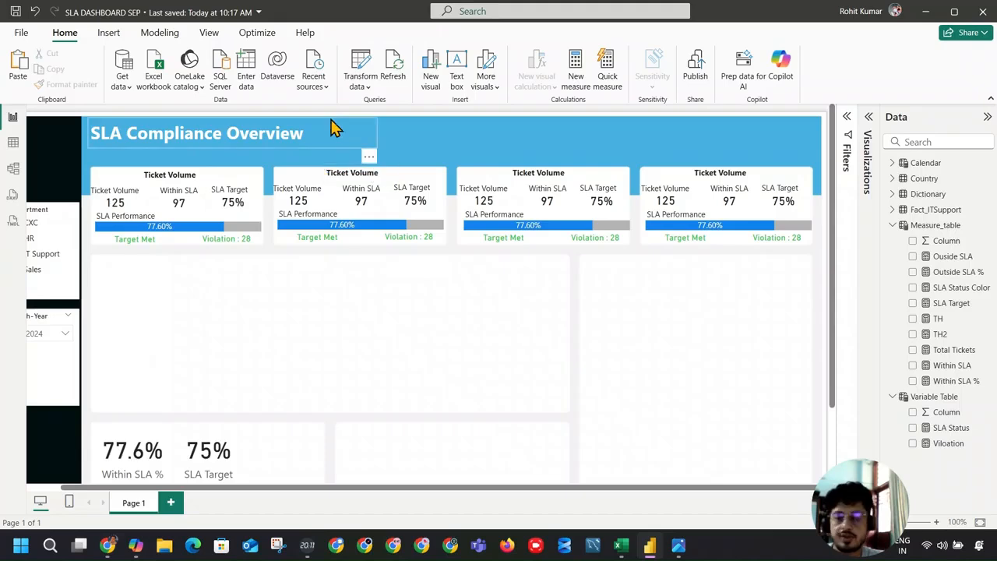
Step: Retitle the second card as High Priority Ticket and widen its text box to fit on one line
left_click(351, 172)
double_click(350, 172)
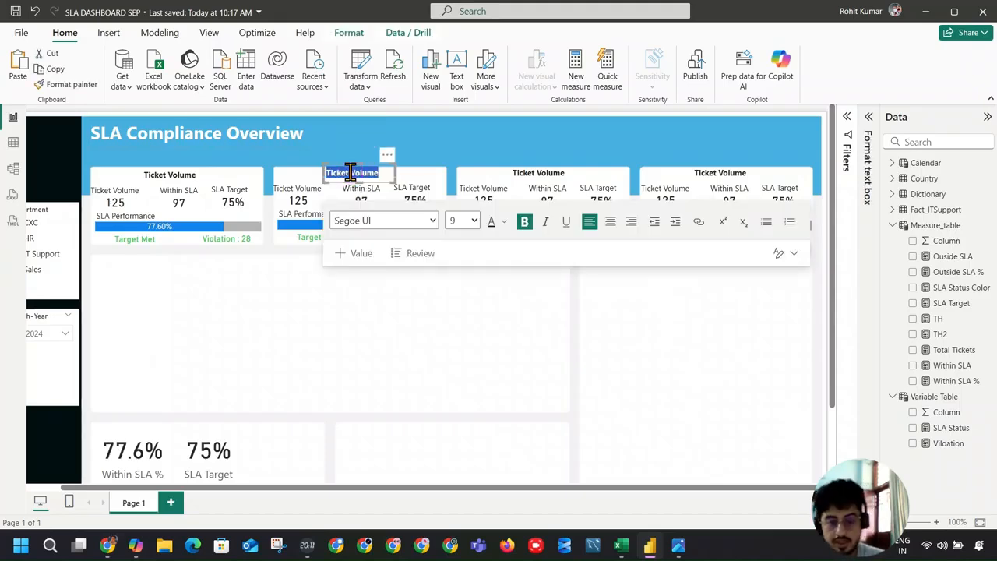
type("High")
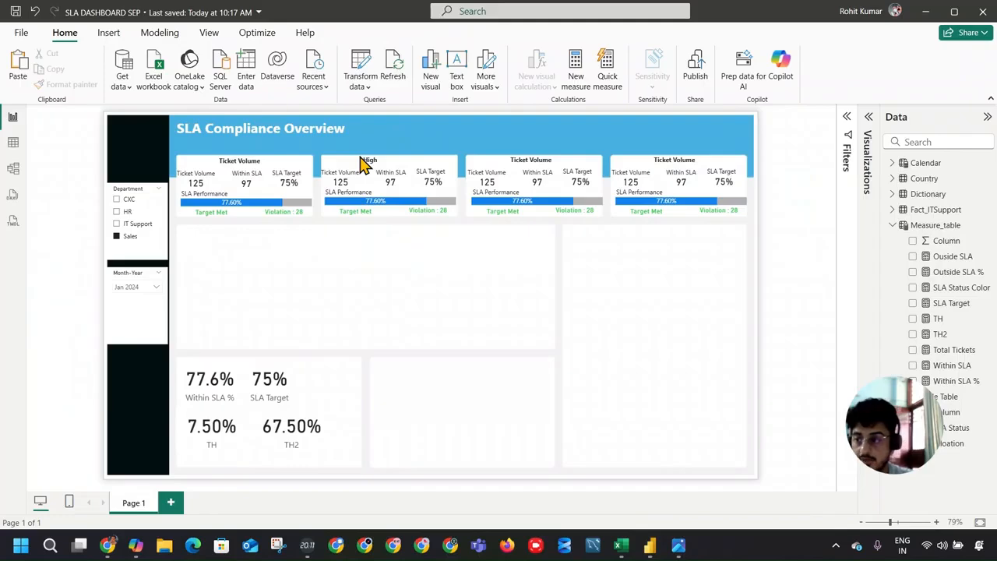
left_click(374, 156)
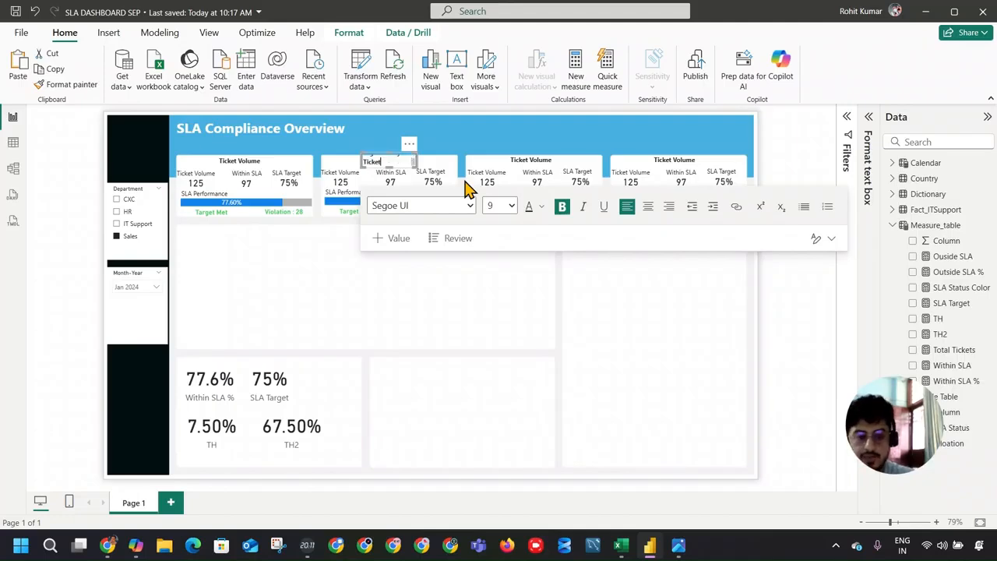
left_click_drag(417, 161, 432, 162)
left_click(390, 154)
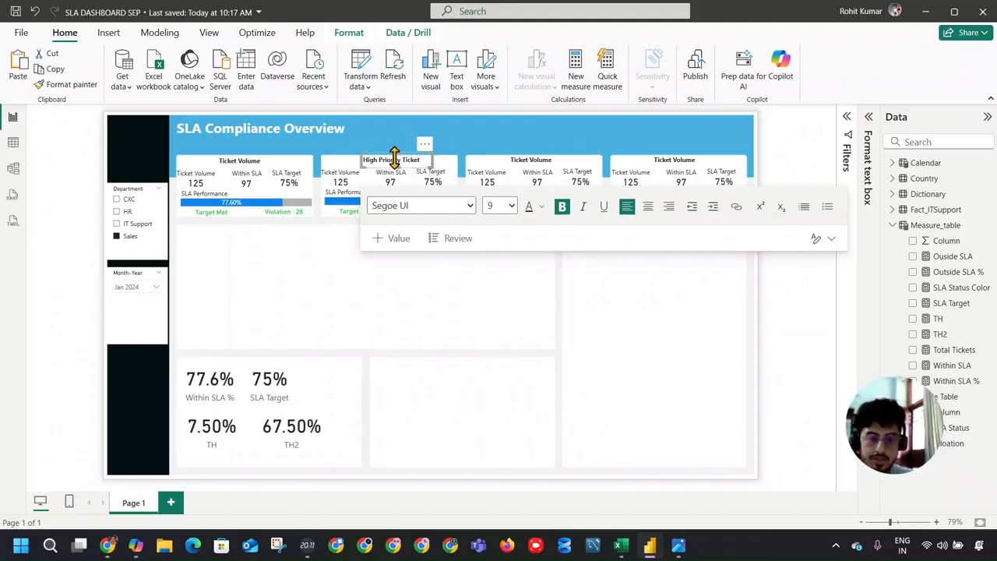
Step: Copy the High Priority Ticket title into the third and fourth cards' title boxes, widening both to fit
triple_click(395, 156)
key("ctrl+c")
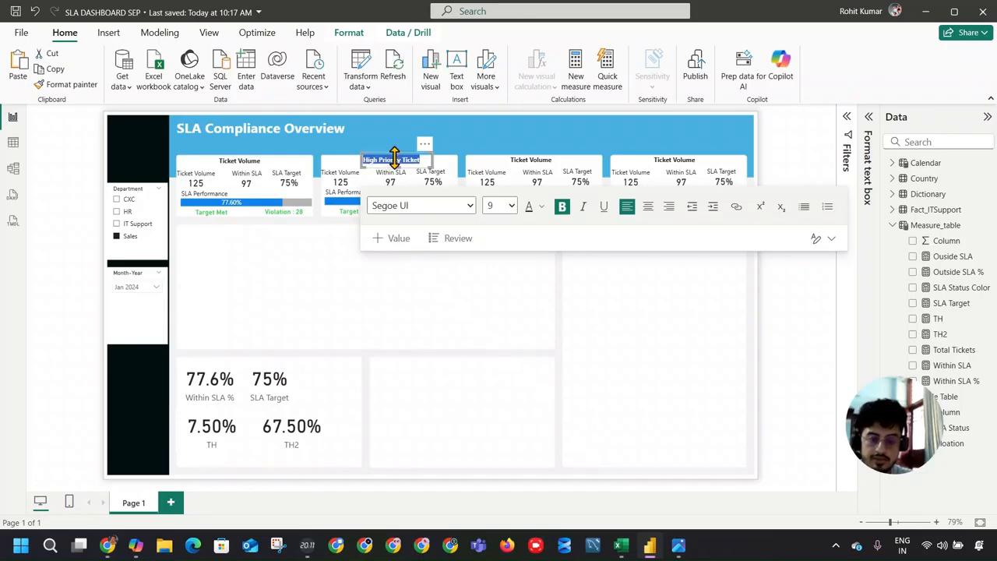
triple_click(530, 161)
key("ctrl+v")
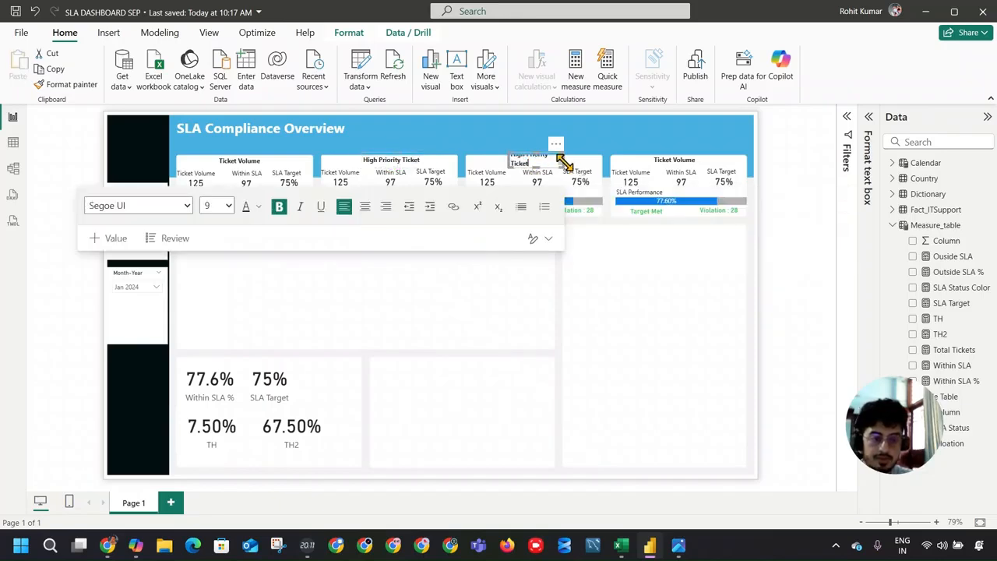
mouse_move(564, 162)
left_mouse_down()
mouse_move(574, 169)
mouse_move(570, 156)
left_mouse_up()
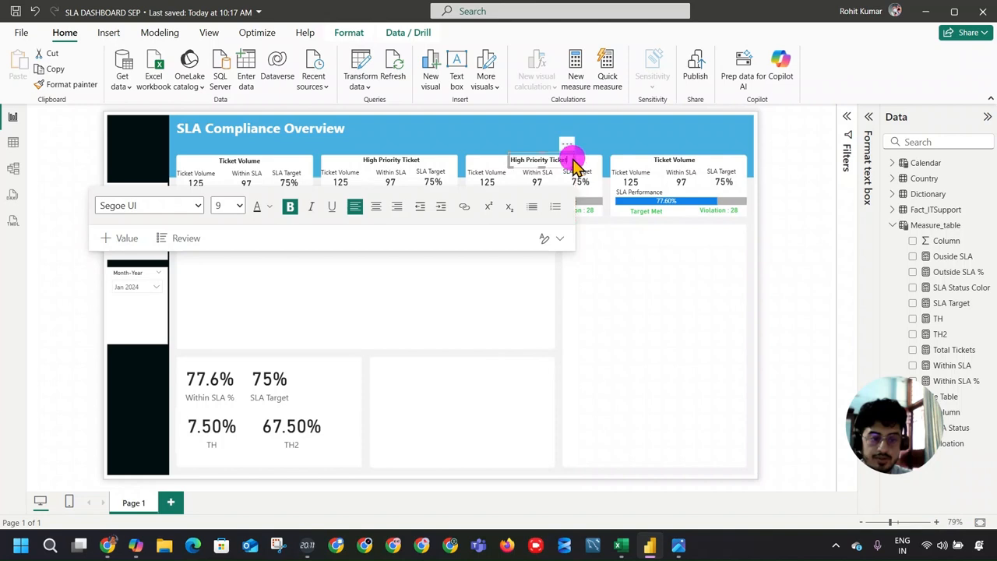
triple_click(659, 158)
key("ctrl+v")
left_click_drag(708, 160, 718, 162)
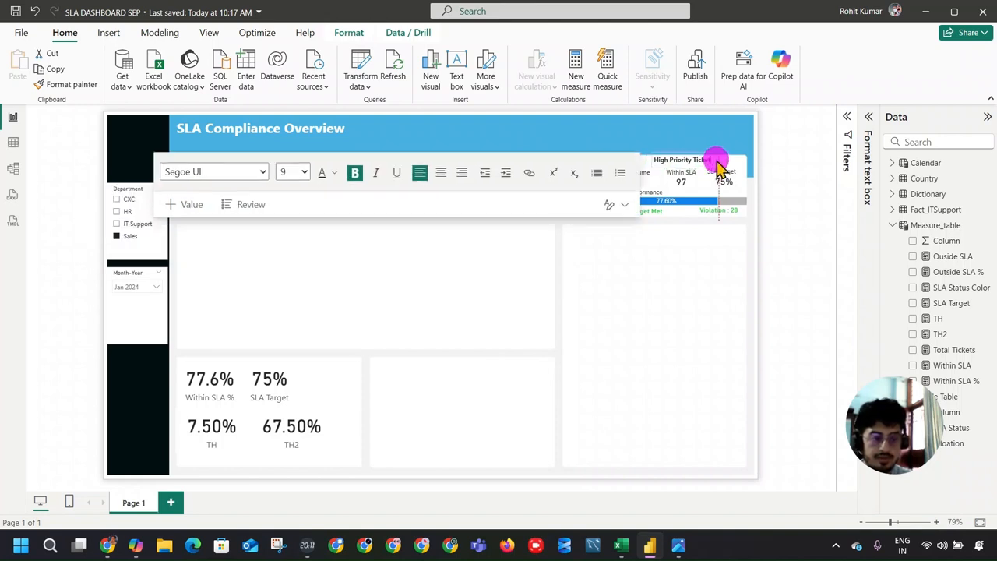
Step: Retitle the fourth card as Low Priority Ticket and the third as Medium Priority Ticket, and save the report
double_click(663, 159)
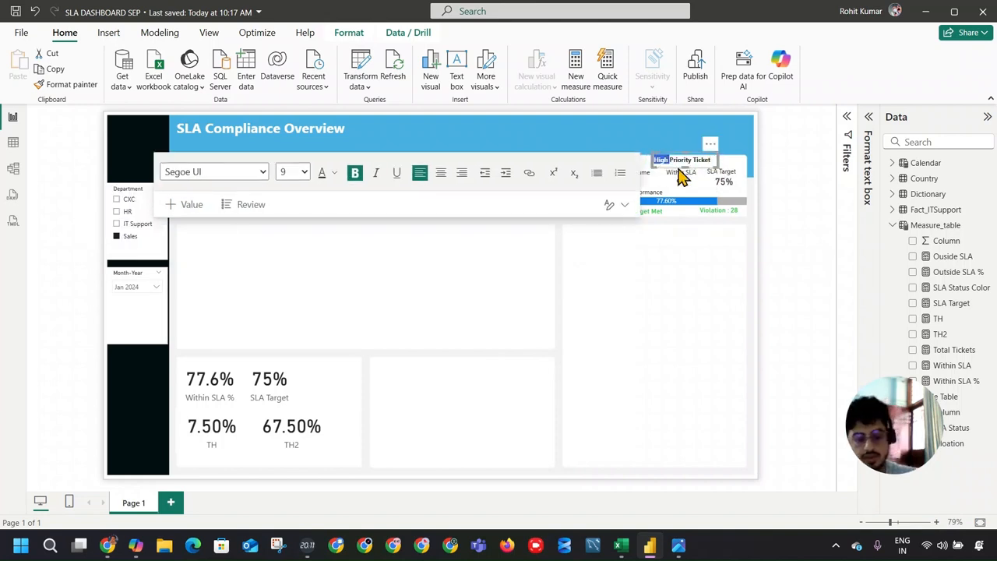
left_click(568, 165)
left_click(514, 161)
double_click(517, 160)
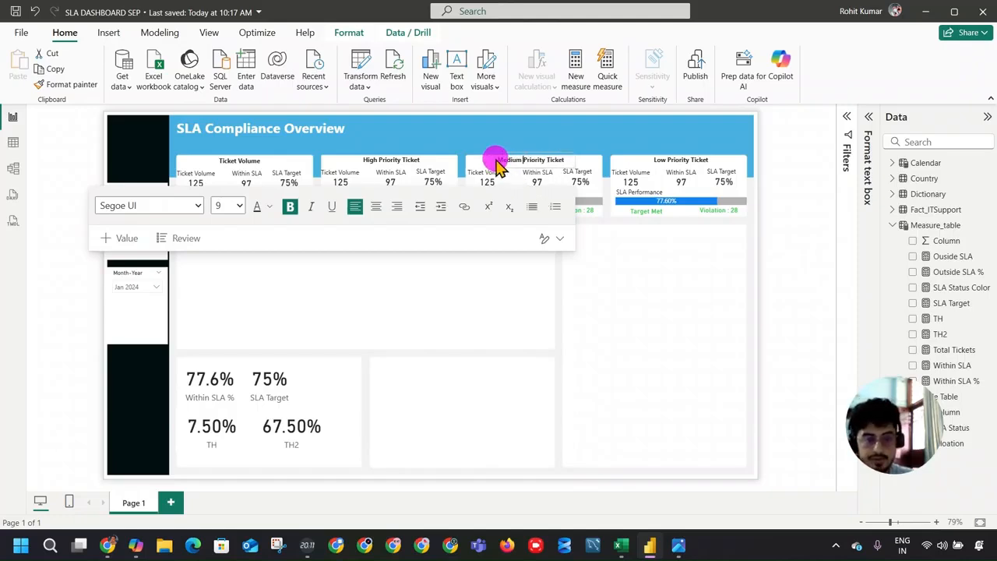
left_click(609, 272)
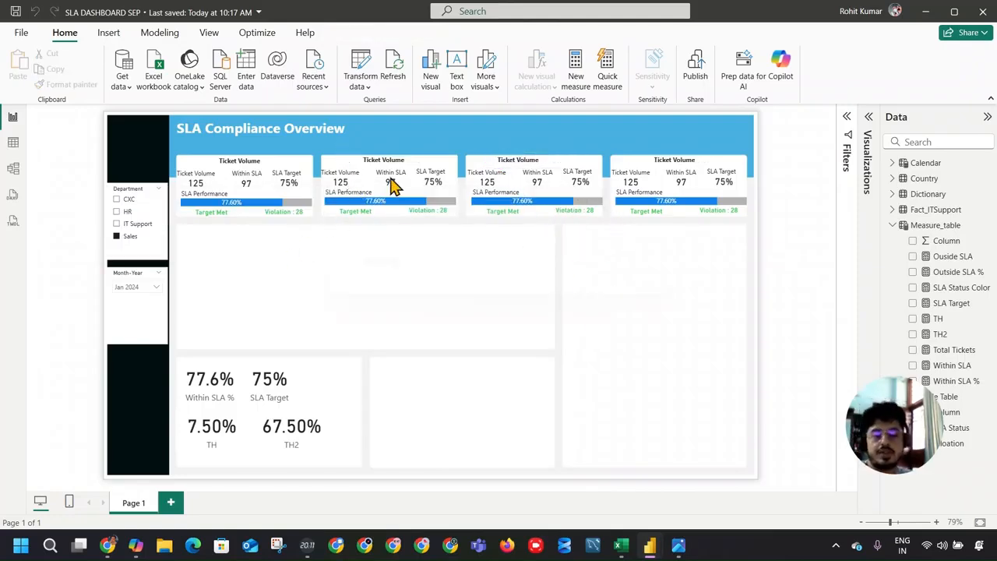
key("ctrl+s")
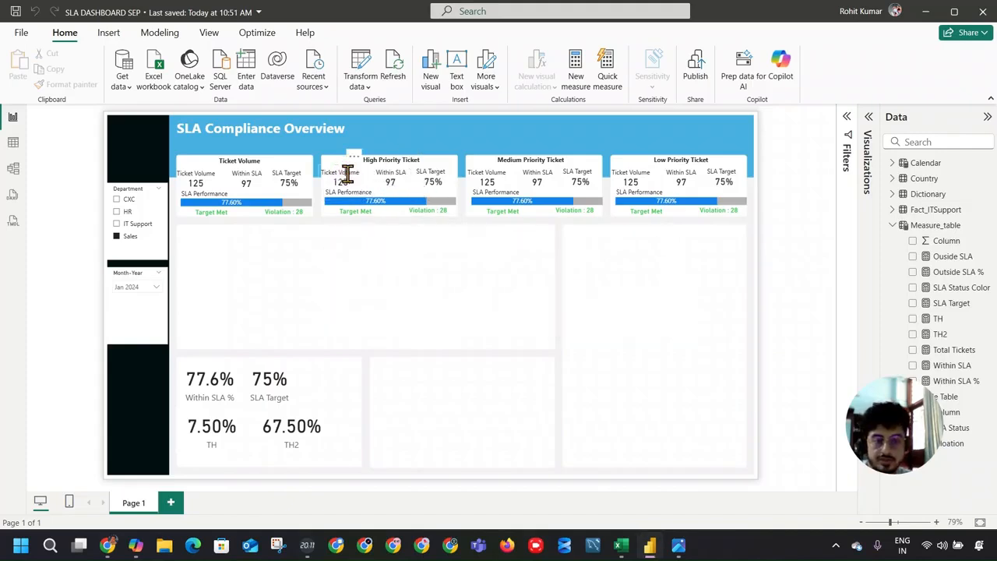
left_click(345, 173)
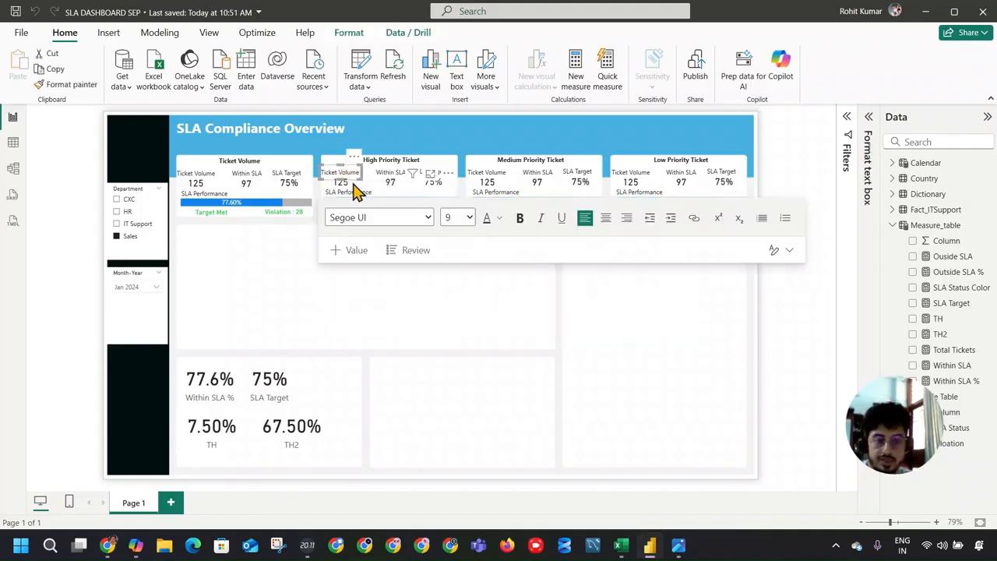
left_click(852, 115)
left_click(334, 188)
left_click(341, 182)
left_click(345, 180)
left_click(348, 193)
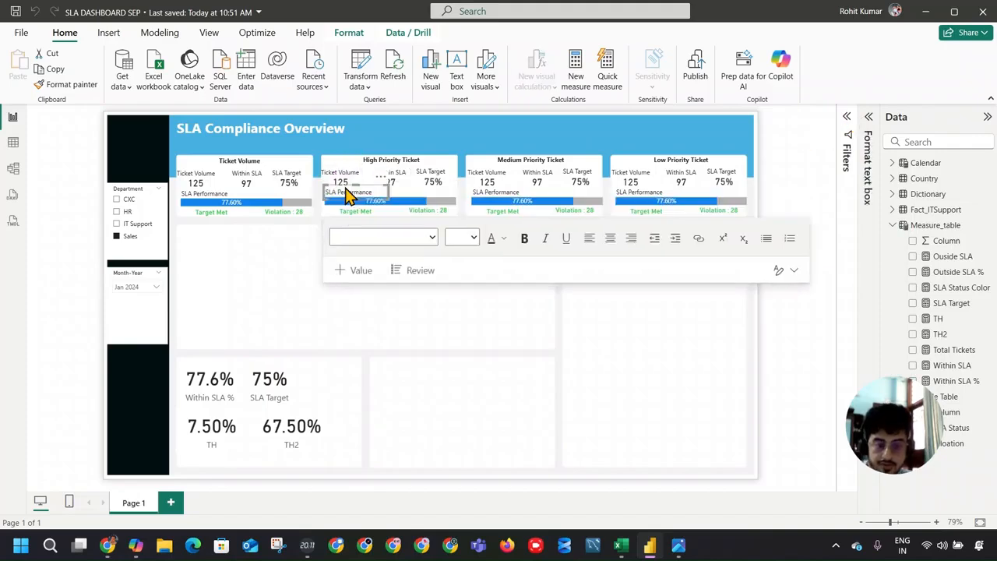
left_click(347, 191)
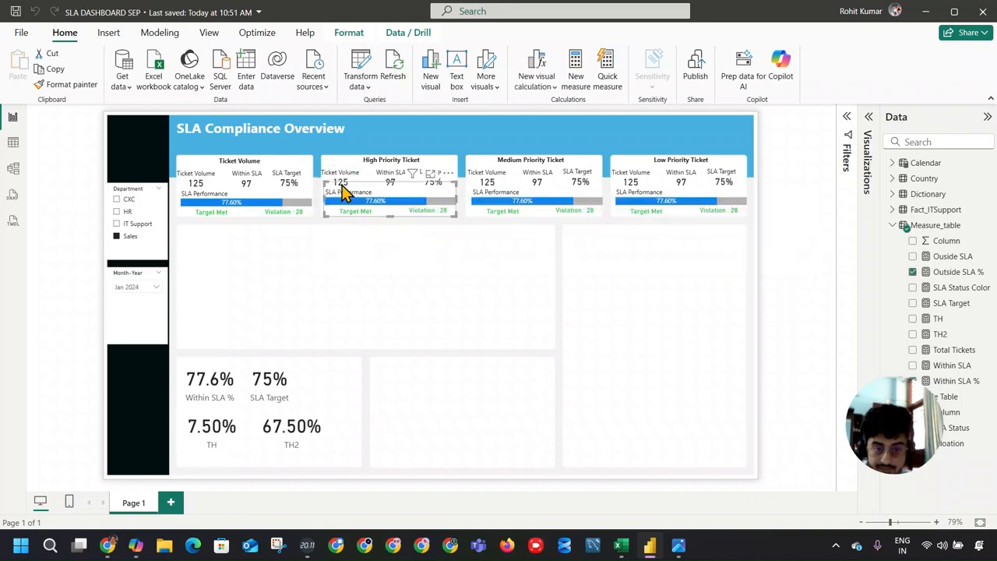
Step: Move the Ticket Volume label in the High Priority Ticket card slightly up, clear of the ticket count
scroll(415, 325, "up", 2)
scroll(415, 326, "up", 2)
mouse_move(505, 229)
left_mouse_down()
mouse_move(506, 242)
mouse_move(507, 229)
left_mouse_up()
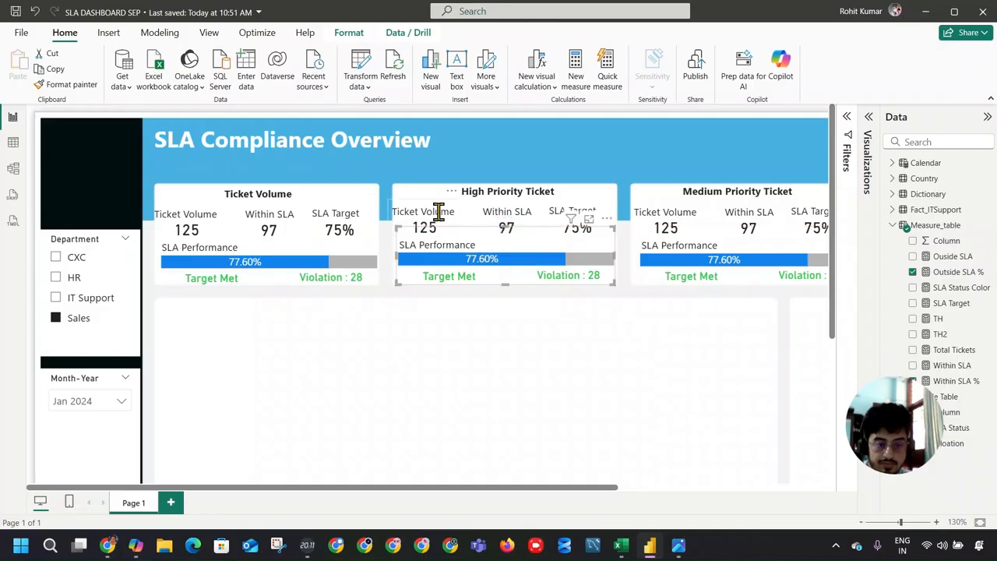
left_click(423, 213)
left_click_drag(427, 225, 426, 191)
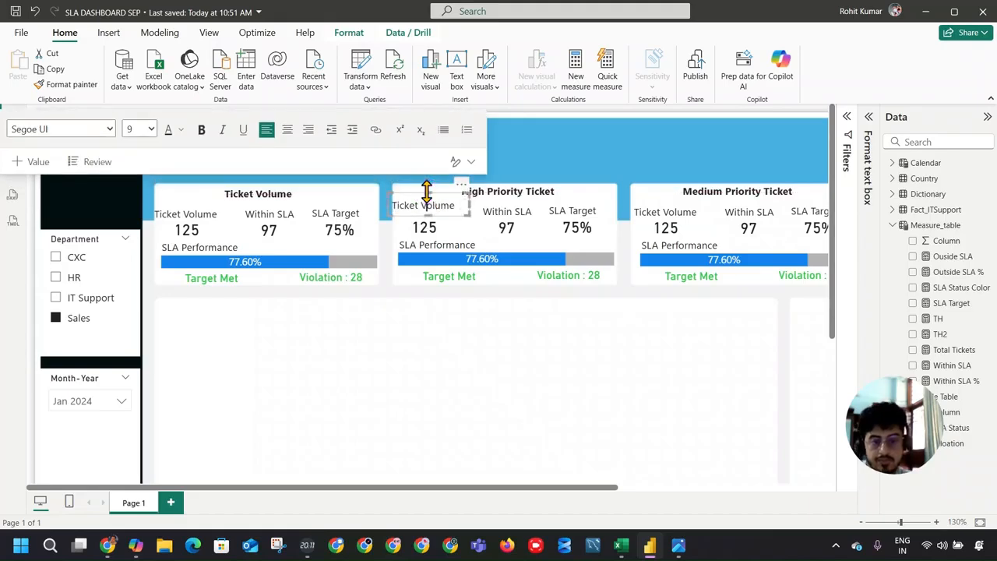
Step: Add the Priority field from Fact_ITSupport as a visual filter on the High Priority card's ticket count and set it to High
left_click(506, 234)
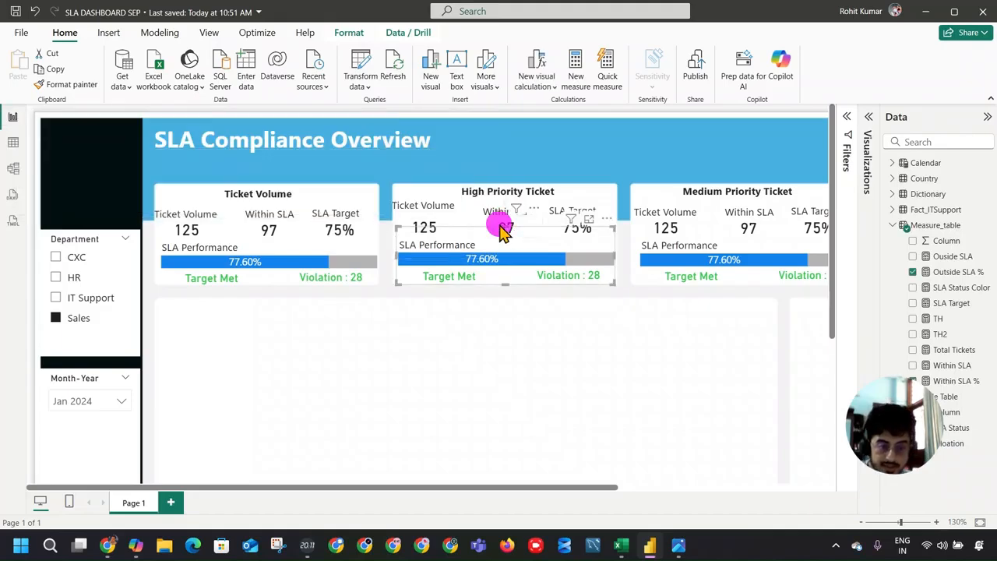
left_click(505, 230)
left_click(441, 225)
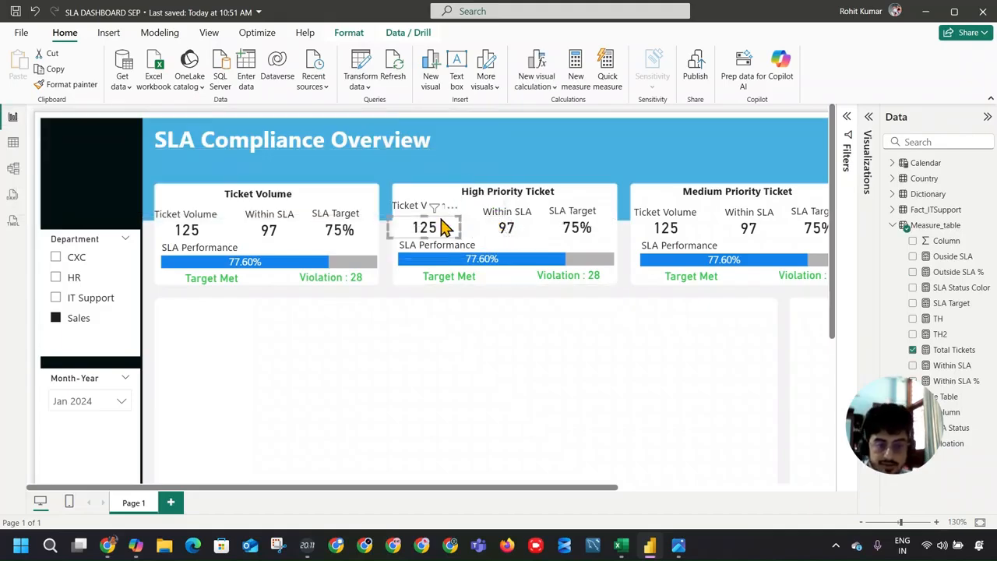
left_click(838, 122)
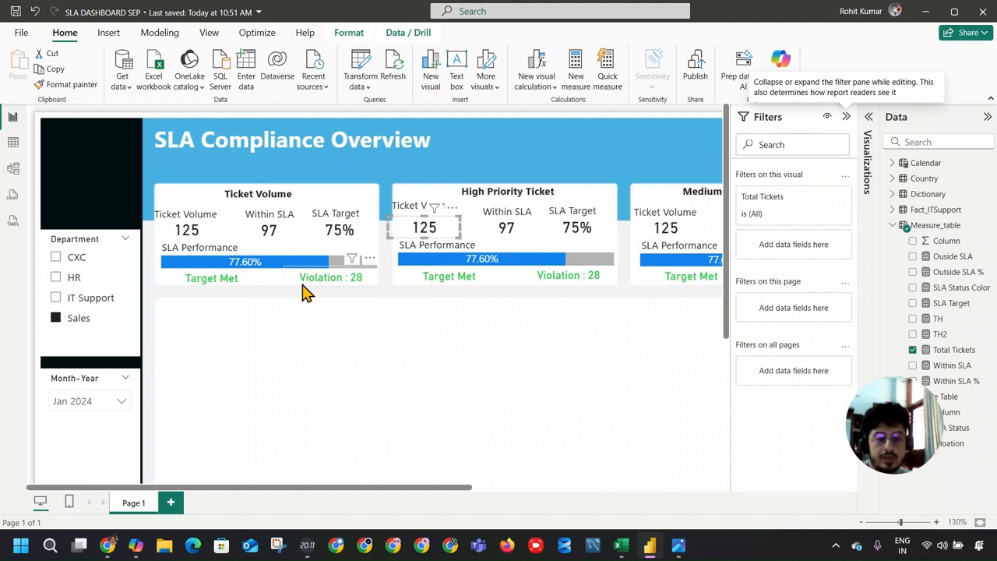
left_click(893, 210)
scroll(983, 268, "down", 3)
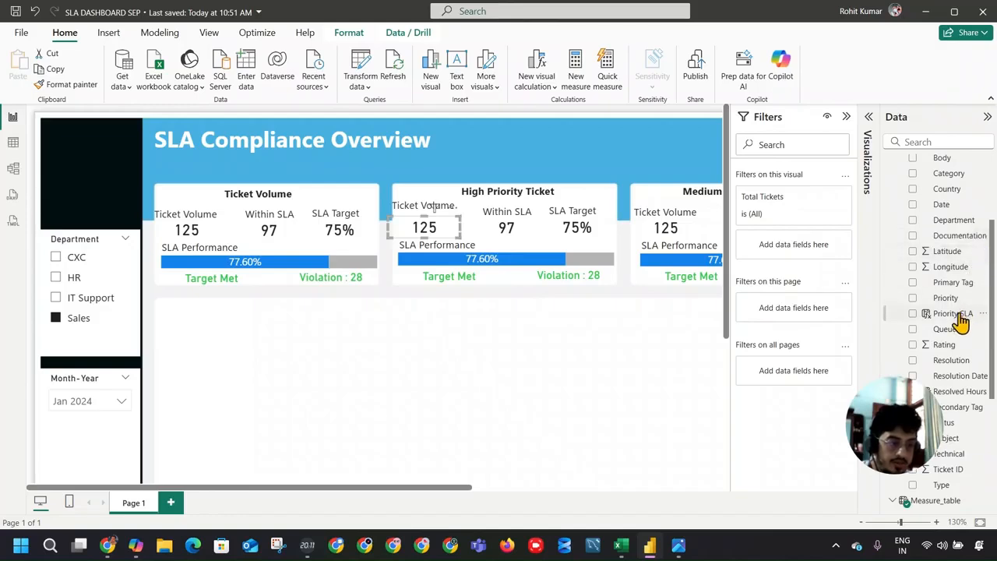
left_click_drag(962, 319, 787, 255)
left_click(769, 300)
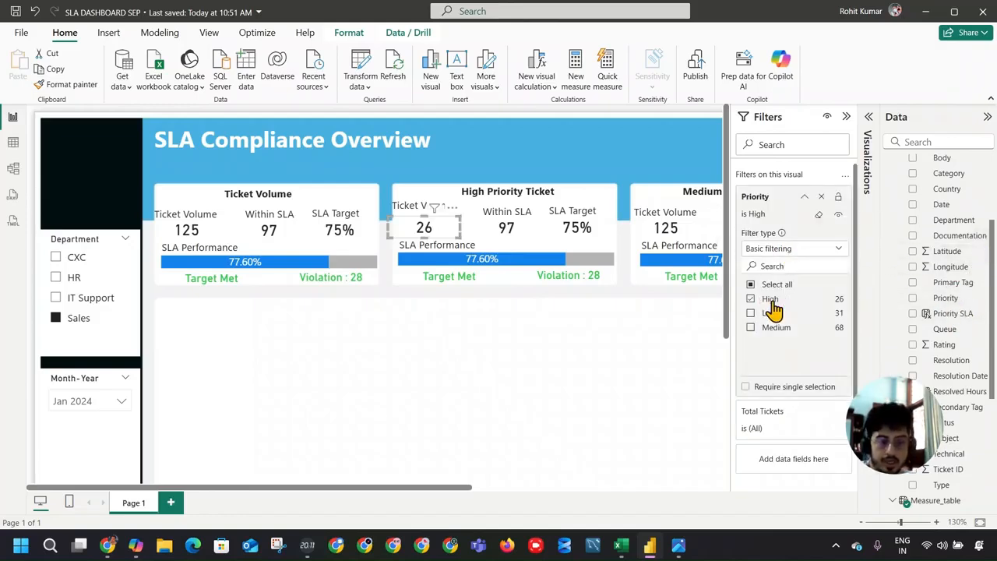
Step: Add the Priority field as a visual filter on the High Priority card's Within SLA value and set it to High
left_click(521, 229)
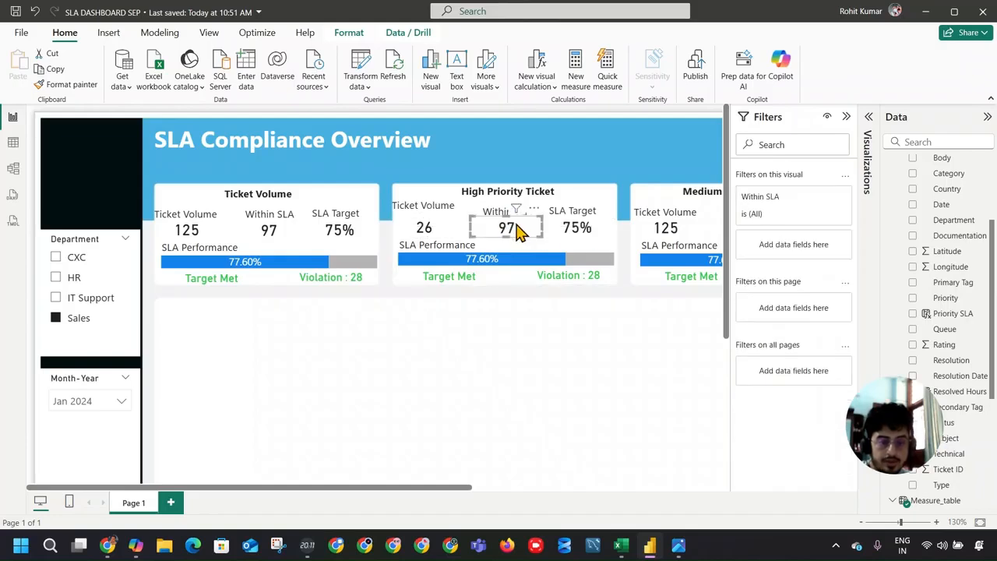
left_click_drag(944, 301, 795, 250)
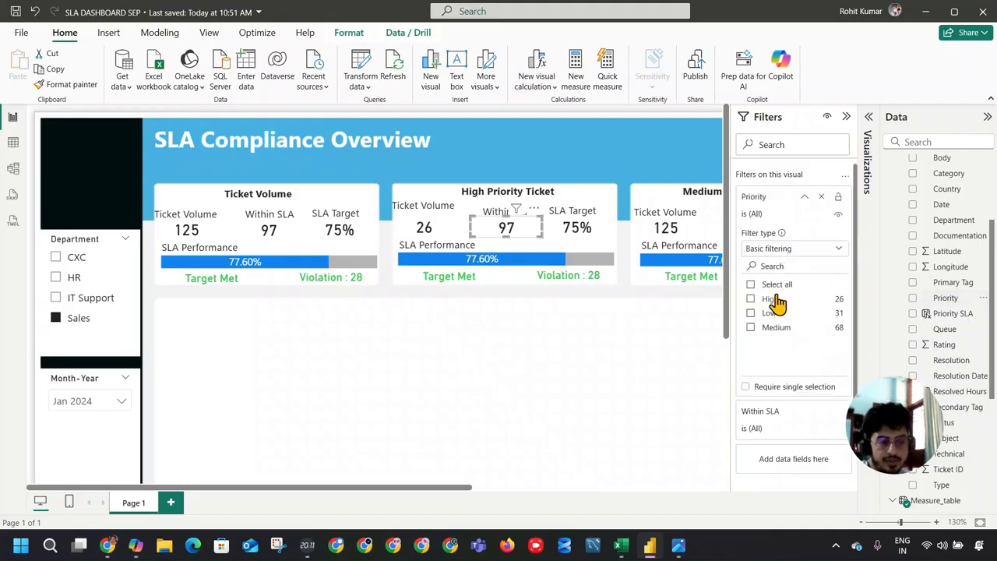
left_click(770, 299)
Step: Filter the High Priority card's SLA Target value by Priority, with High selected
left_click(578, 227)
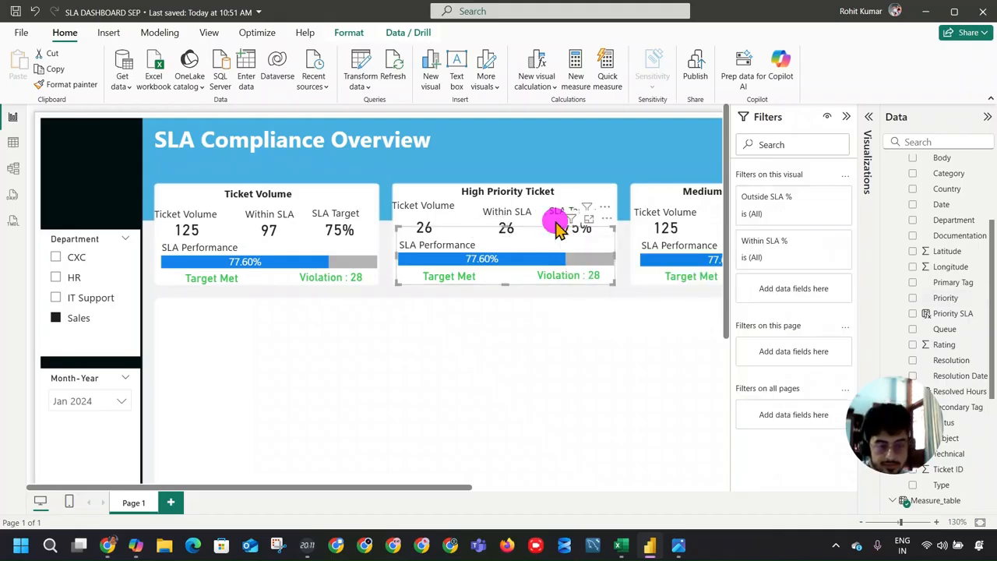
left_click(575, 228)
left_click_drag(946, 297, 800, 255)
left_click(768, 299)
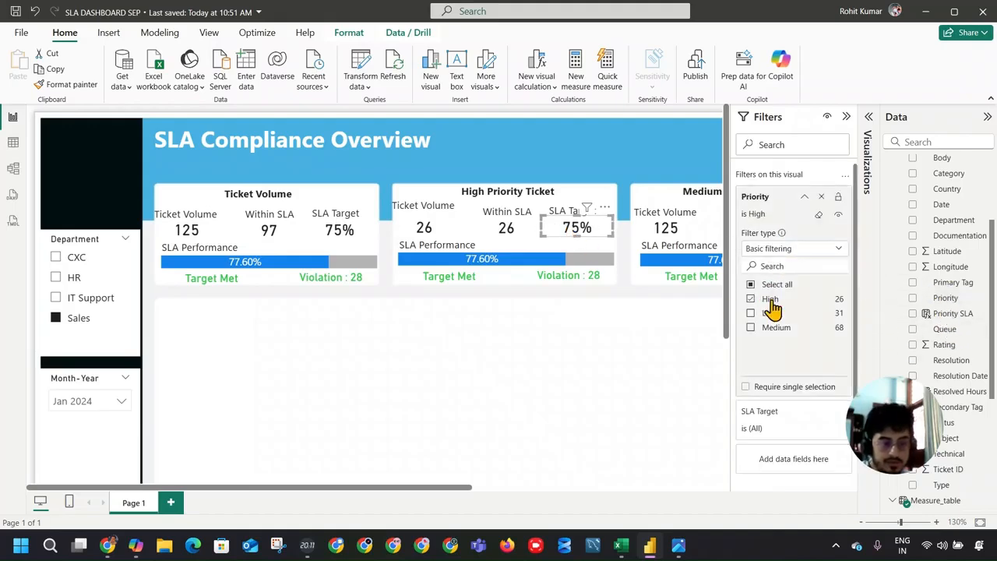
left_click(692, 343)
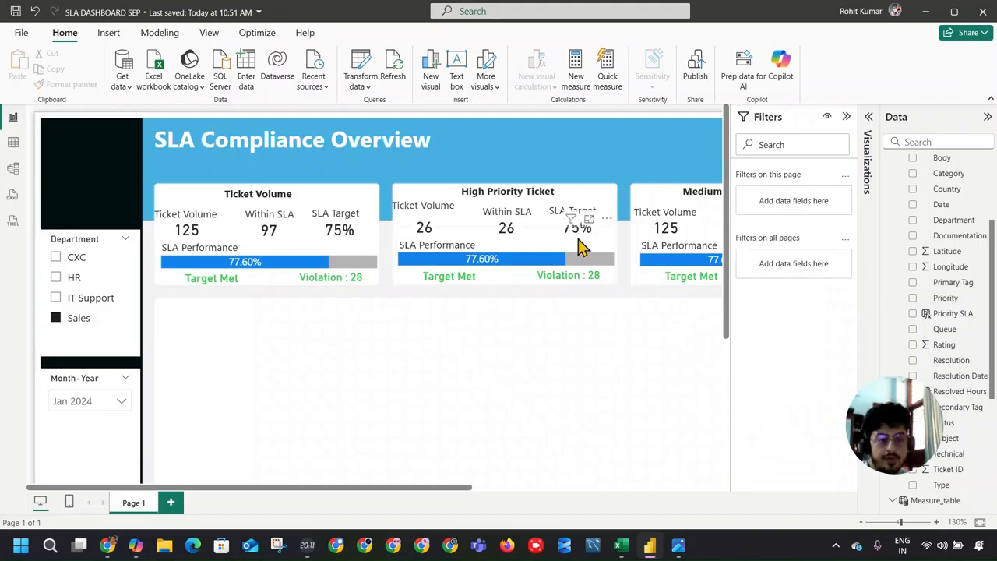
Step: Delete all labels and visuals beneath the titles in the Medium Priority and Low Priority cards
left_click_drag(462, 493, 673, 492)
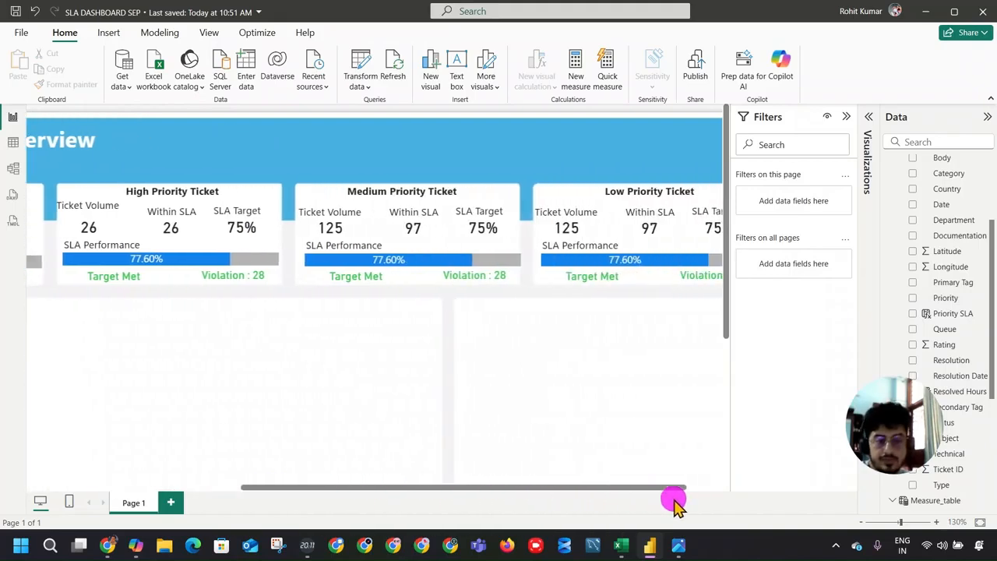
left_click(334, 216)
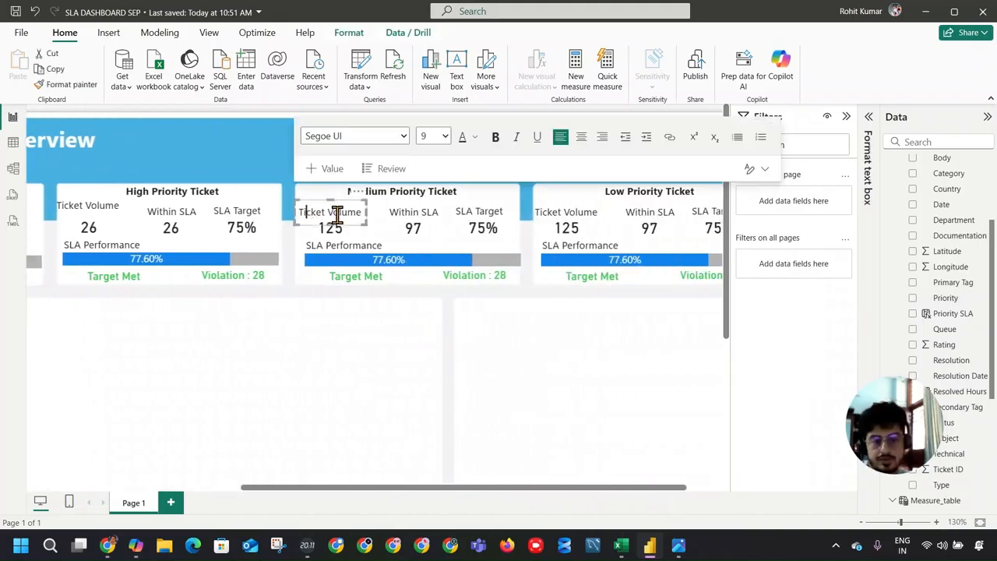
left_click(311, 195)
left_click_drag(302, 204, 748, 343)
key("Delete")
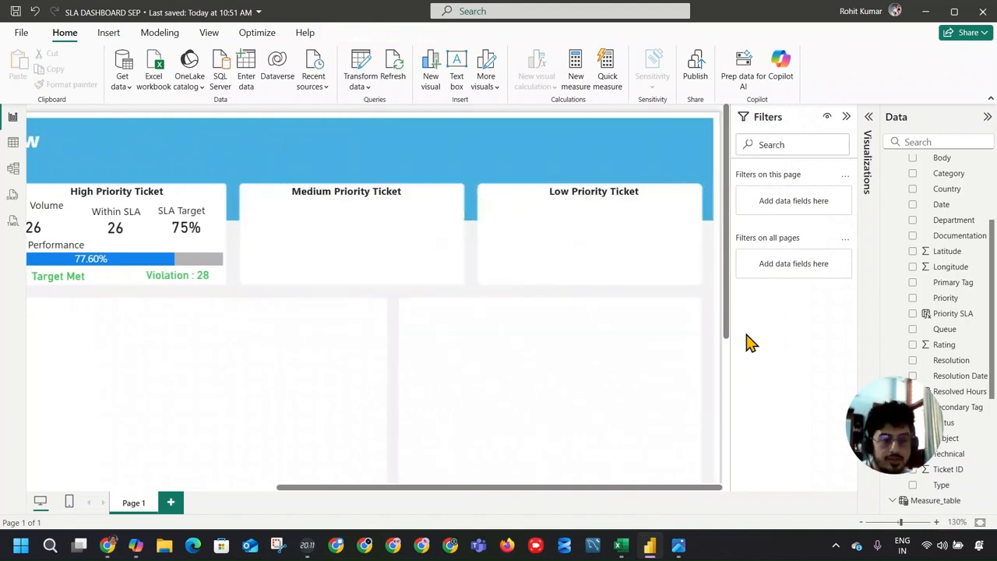
Step: Reduce the height of the Low Priority Ticket and Medium Priority Ticket title boxes so they fit closely around their text
left_click(382, 195)
left_click_drag(407, 170, 412, 170)
left_click(632, 189)
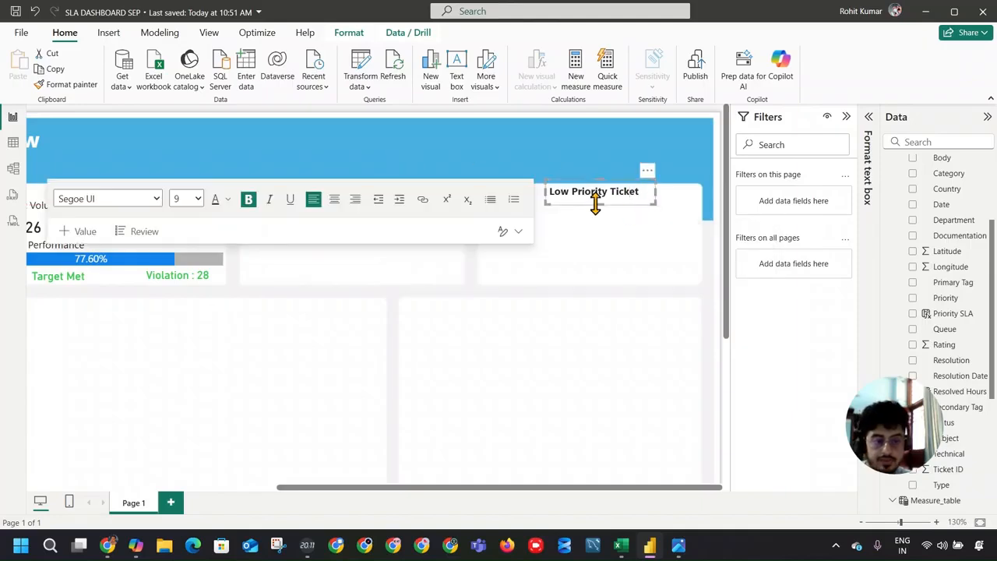
left_click_drag(597, 202, 597, 199)
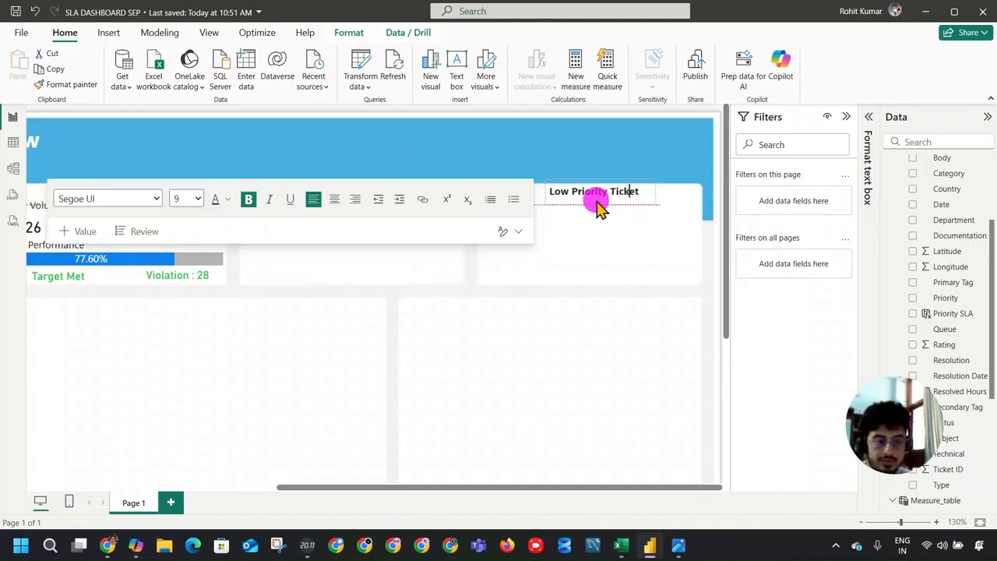
left_click(468, 230)
left_click(369, 206)
left_click_drag(352, 200, 355, 203)
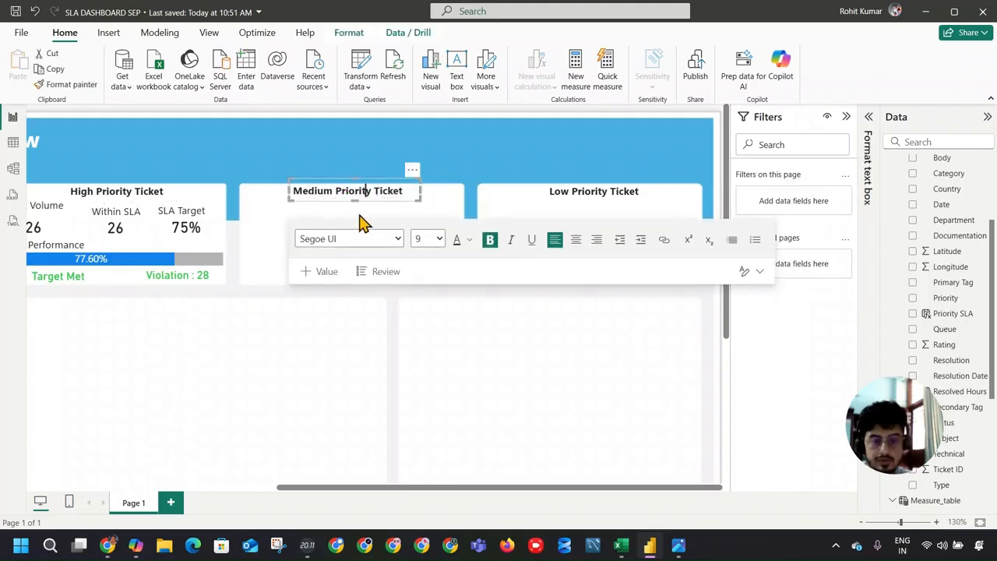
left_click(362, 226)
Step: Add the Priority field as a visual filter on the High Priority card's SLA Performance bar, trying High and clearing it again
left_click_drag(585, 490, 427, 483)
left_click(356, 257)
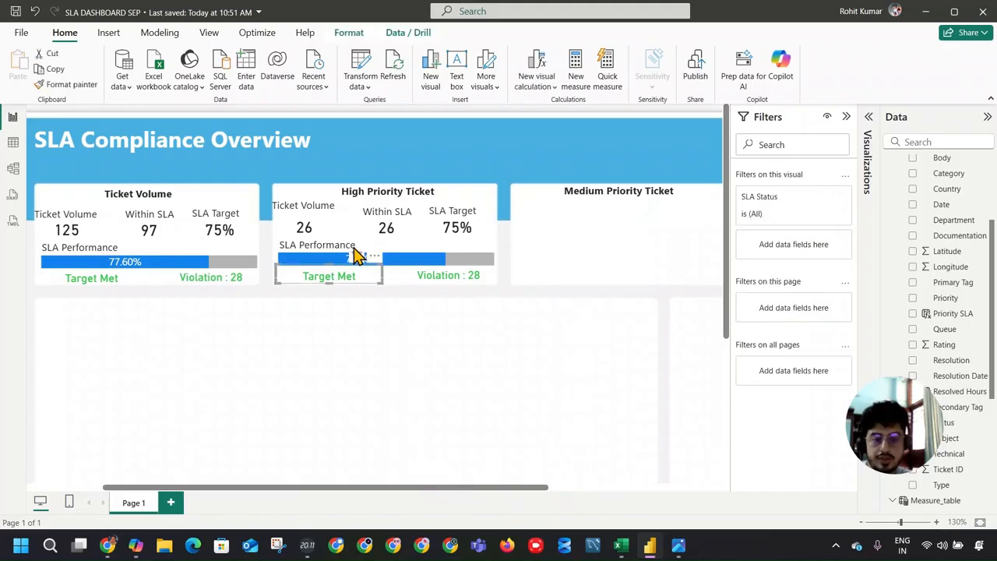
left_click(413, 257)
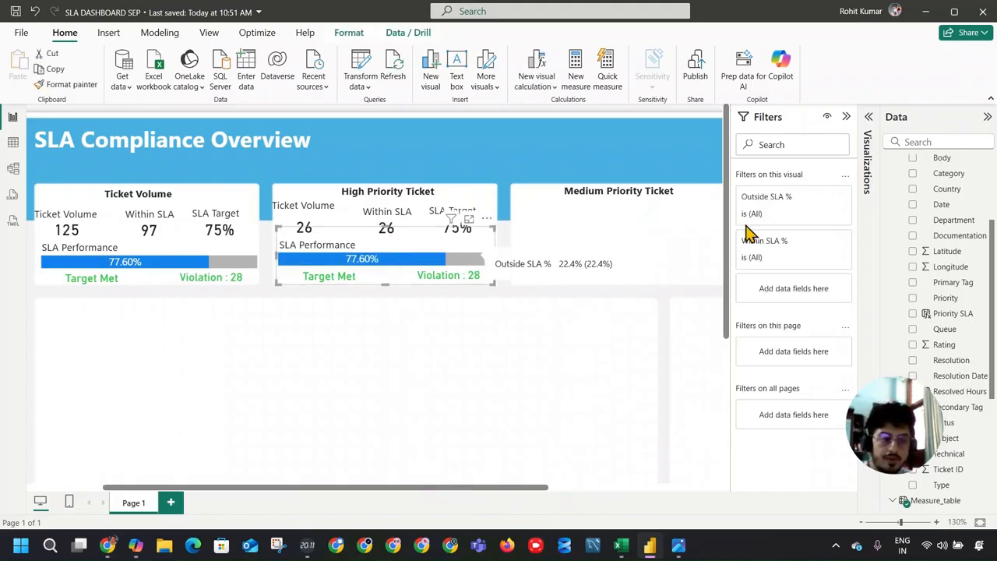
left_click_drag(958, 304, 797, 282)
left_click(763, 388)
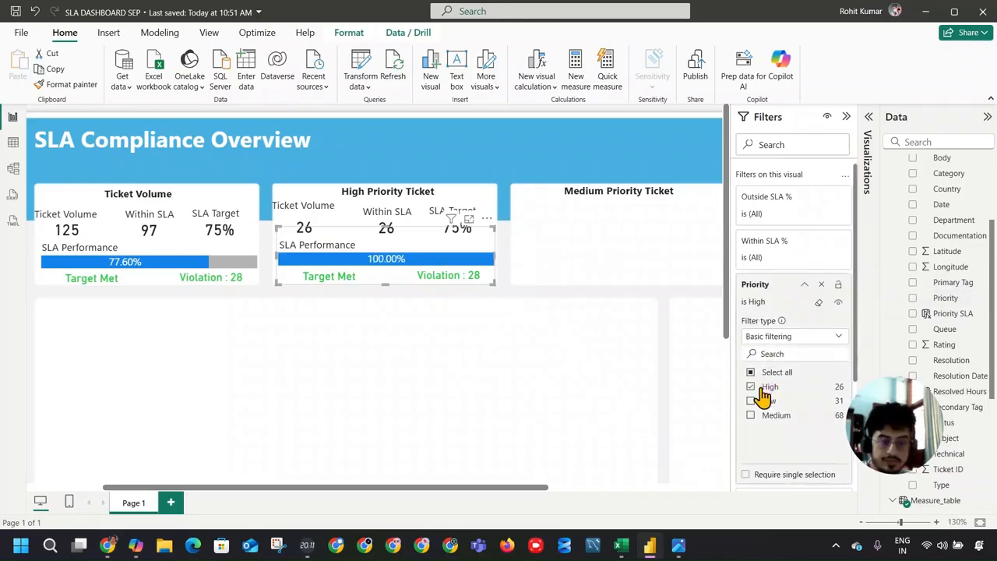
left_click(770, 388)
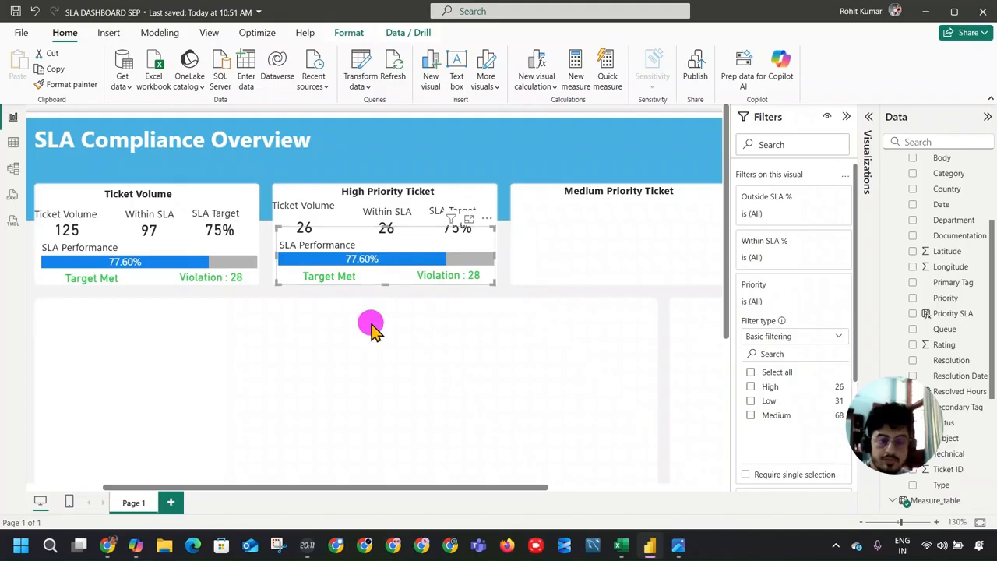
left_click(372, 331)
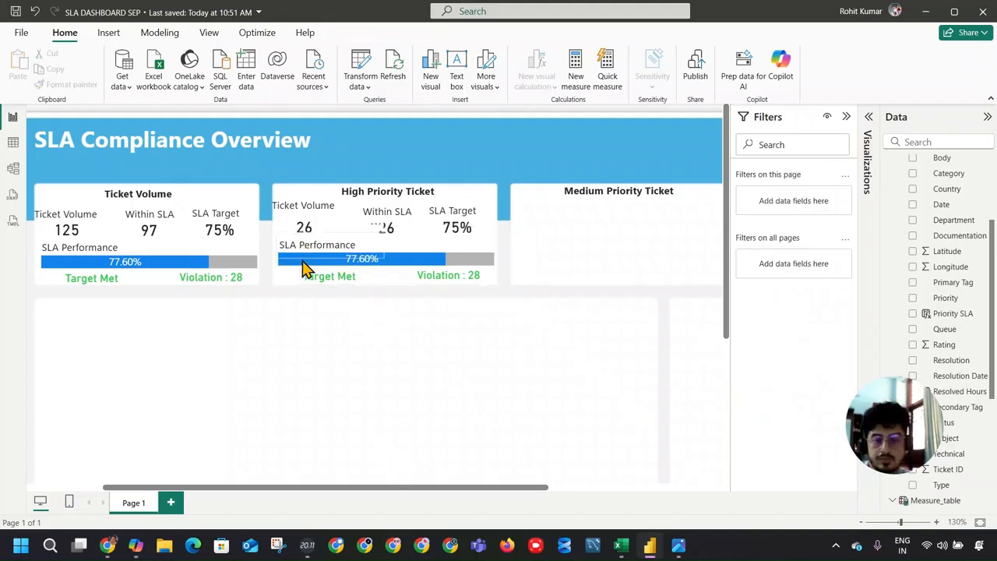
Step: Set the Priority filter on the High Priority card's SLA Performance bar to High
left_click_drag(323, 495, 428, 467)
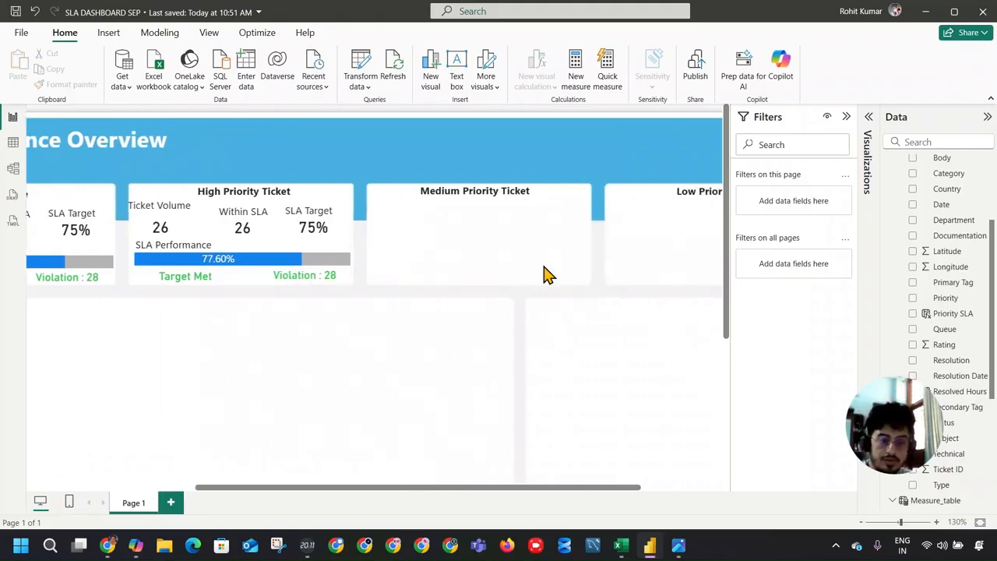
left_click_drag(951, 302, 779, 273)
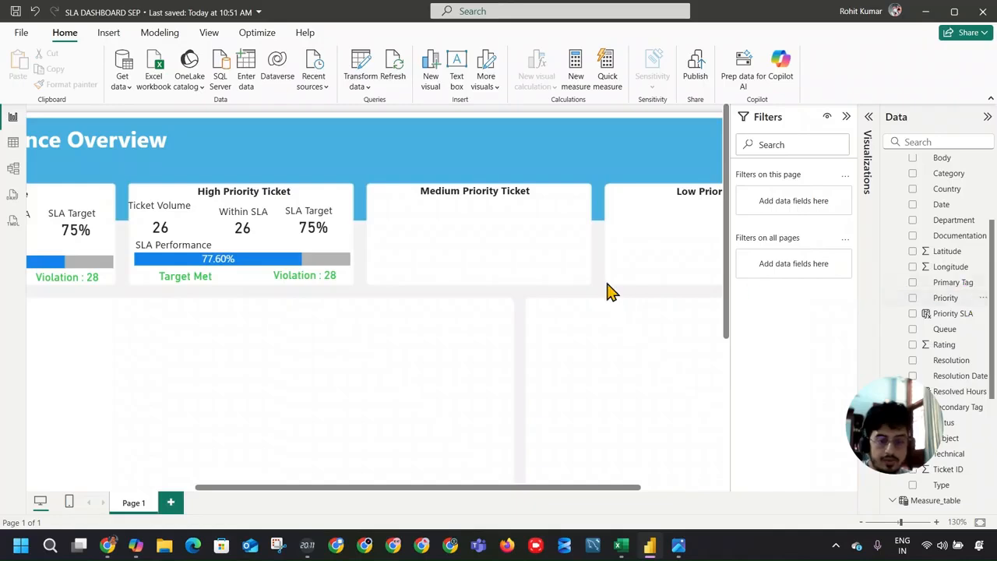
left_click(262, 254)
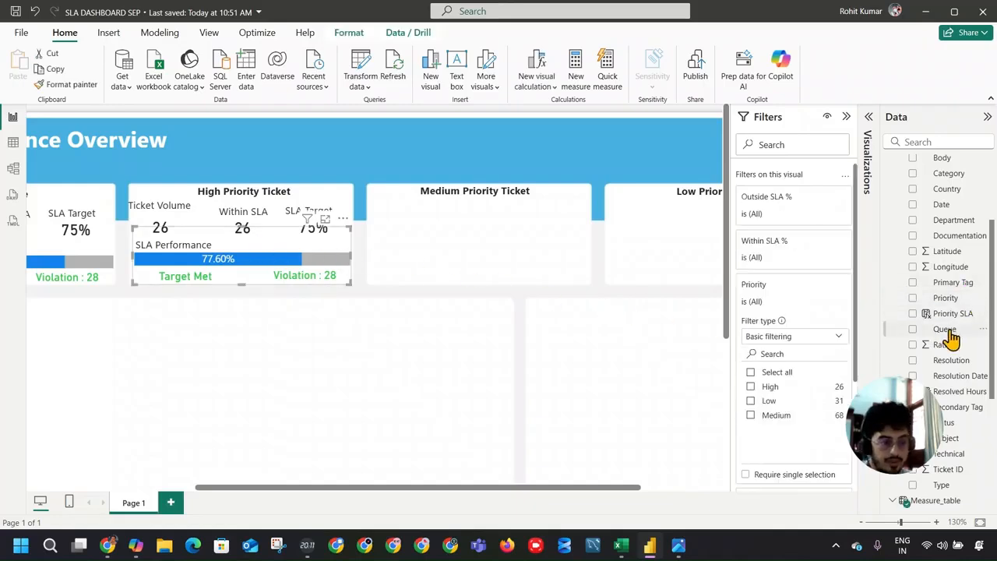
left_click(768, 383)
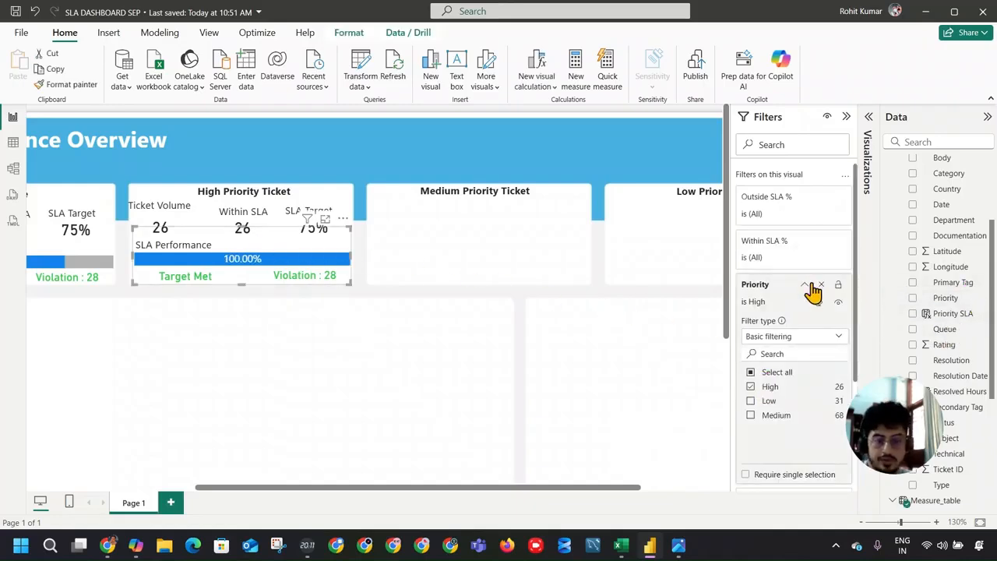
left_click(804, 284)
left_click(226, 307)
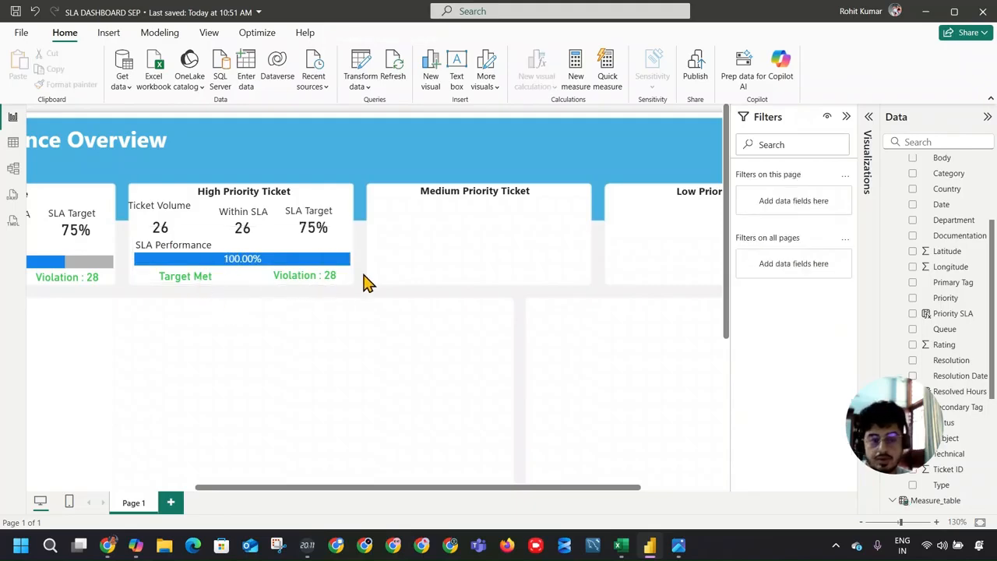
Step: Add a Priority visual filter set to High on the High Priority card's Violation text and widen its box slightly
left_click(334, 285)
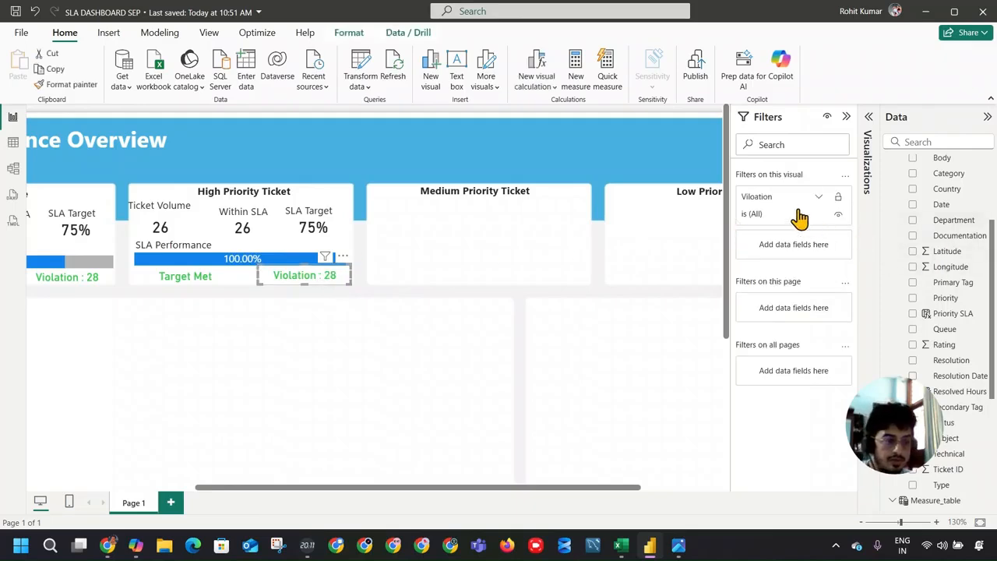
left_click(805, 205)
left_click(805, 204)
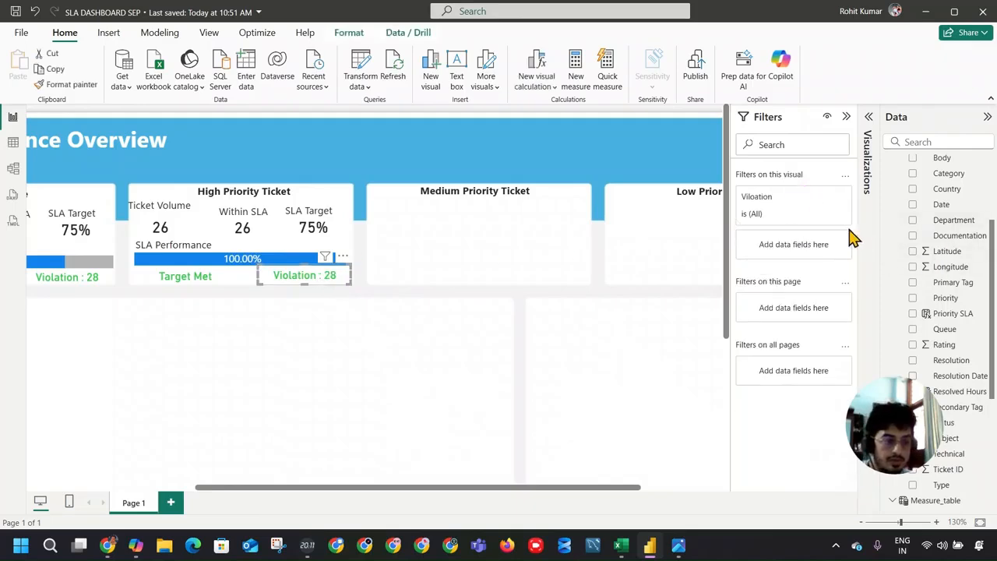
left_click_drag(946, 297, 776, 245)
left_click(780, 298)
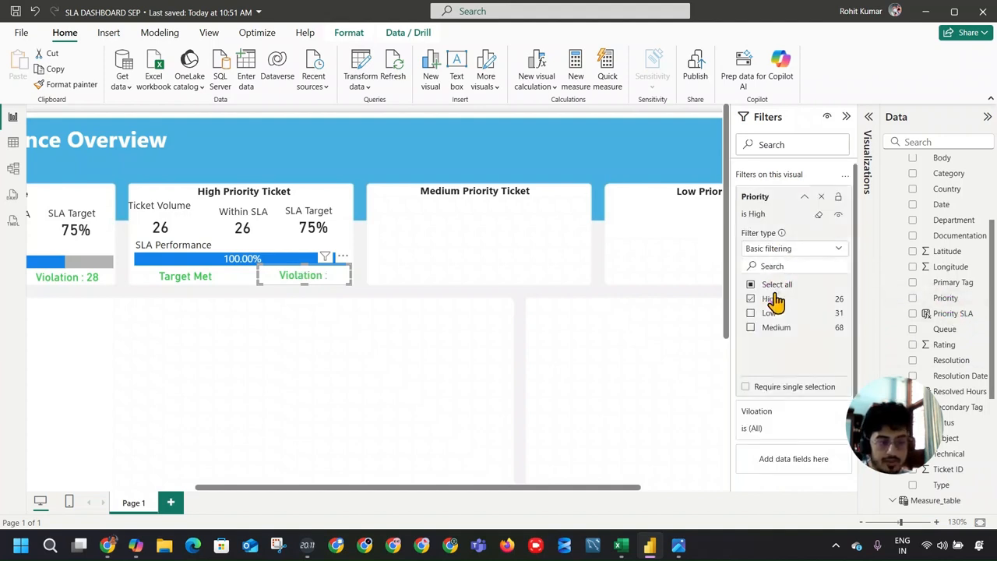
mouse_move(252, 273)
left_mouse_down()
mouse_move(241, 278)
mouse_move(251, 276)
left_mouse_up()
Step: Add the Priority field as a visual filter on the High Priority card's SLA Status text and set it to High
left_click(187, 278)
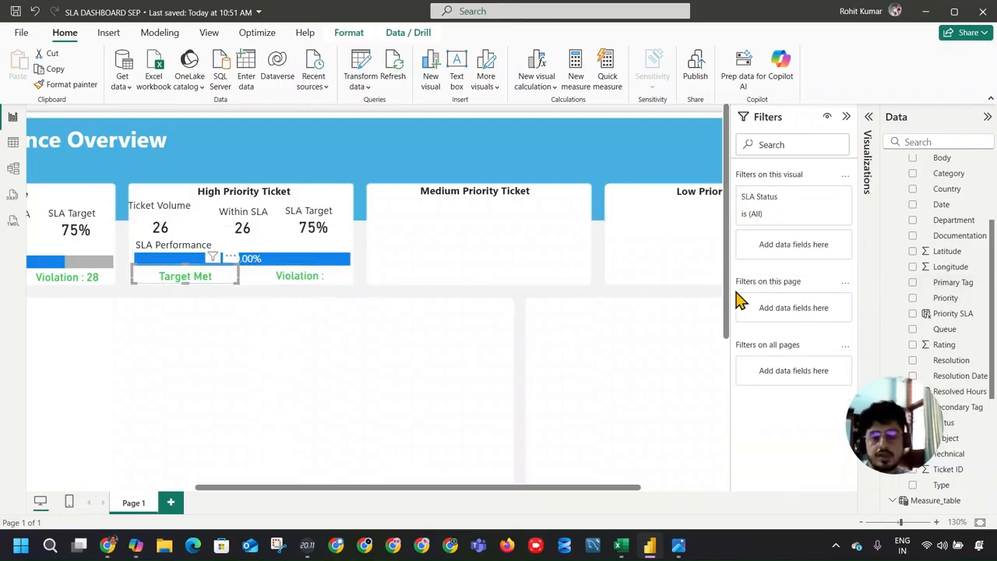
scroll(951, 294, "down", 5)
scroll(957, 297, "up", 8)
scroll(957, 273, "down", 4)
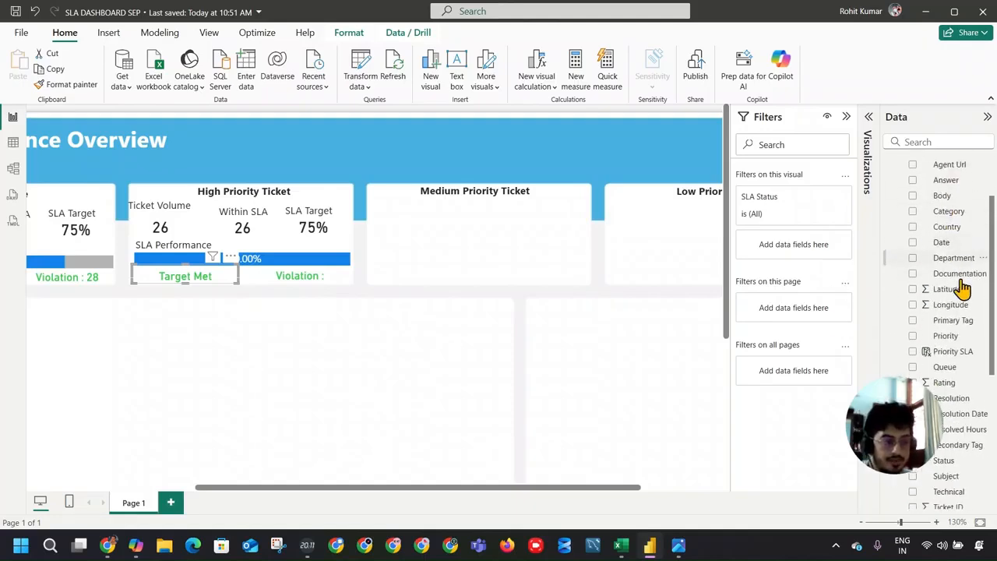
left_click_drag(966, 299, 823, 256)
left_click(769, 287)
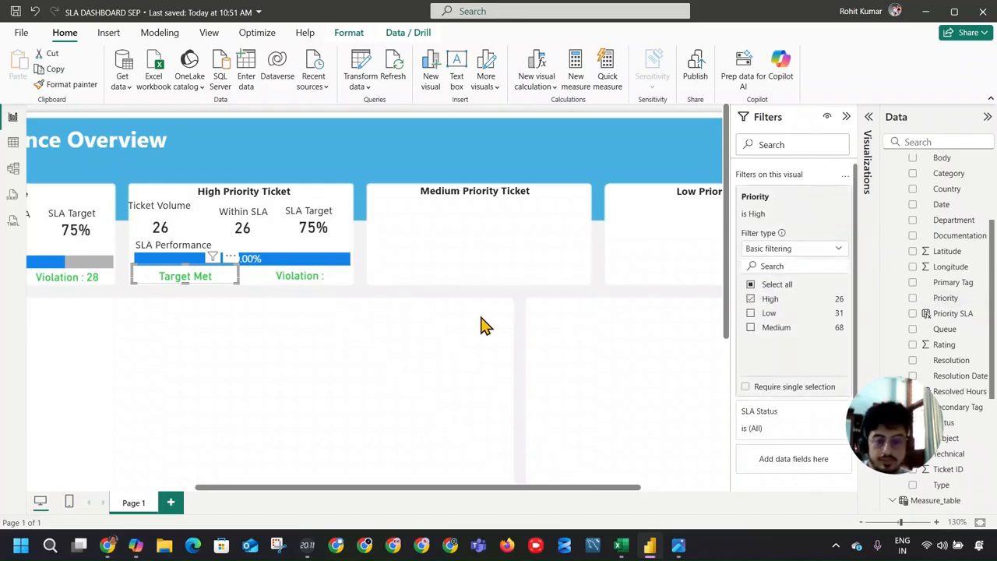
left_click(436, 321)
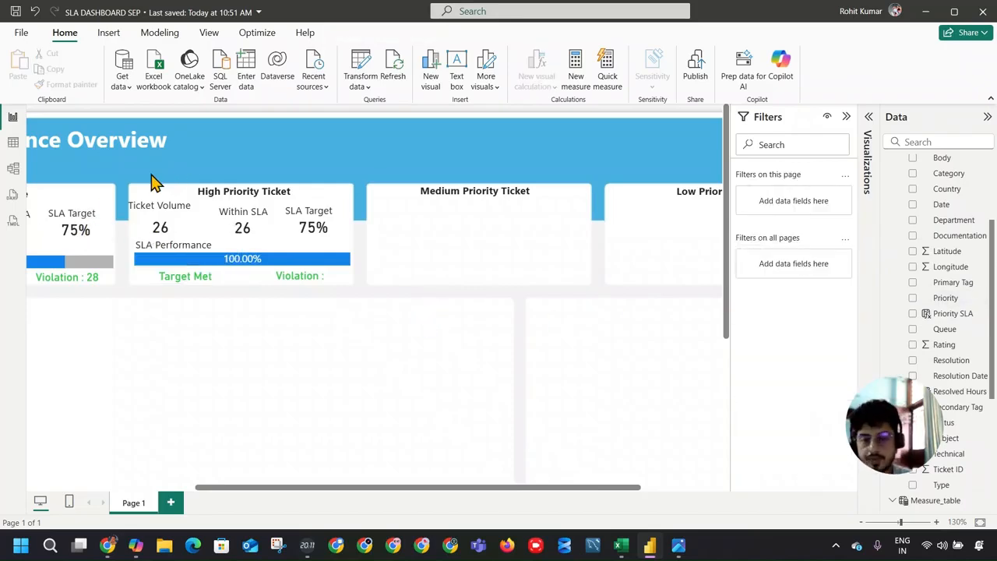
Step: Copy the High Priority card's labels and visuals beneath its title and place the copies in the Medium Priority card
left_click_drag(117, 194, 373, 340)
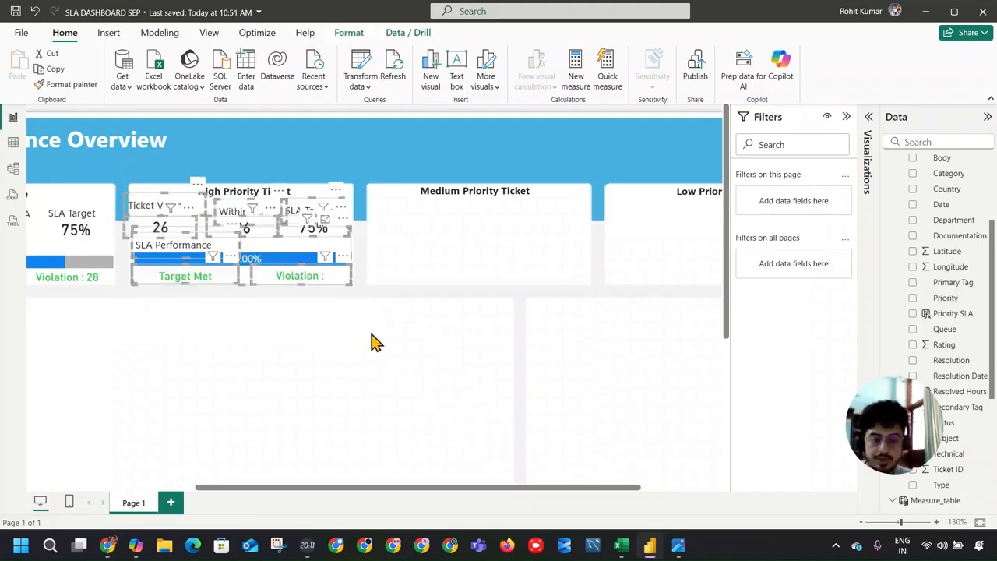
left_click(382, 214)
key("ctrl+v")
left_click_drag(339, 211, 570, 196)
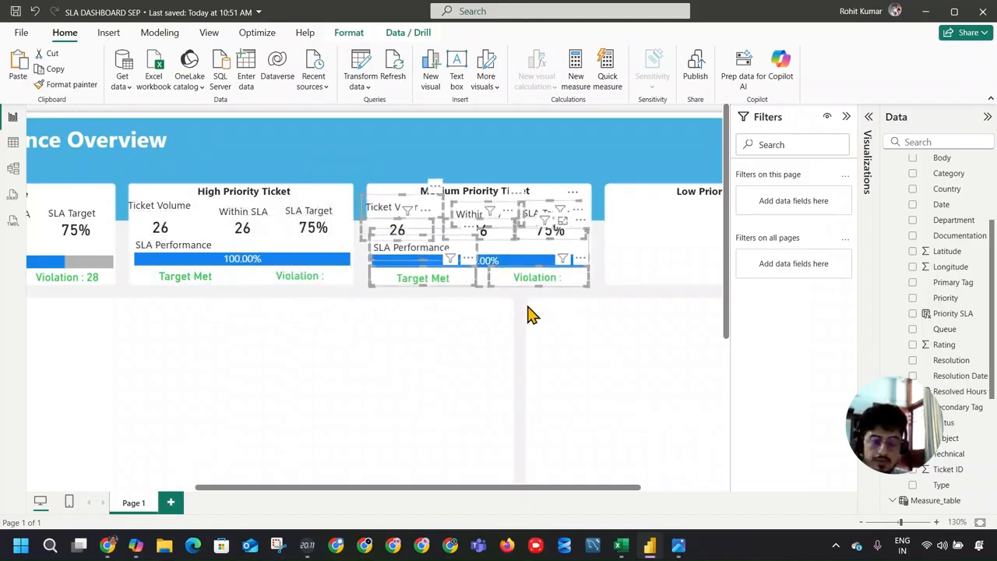
Step: Paste another set of the copied labels and visuals and place it in the Low Priority card
left_click_drag(528, 487, 736, 497)
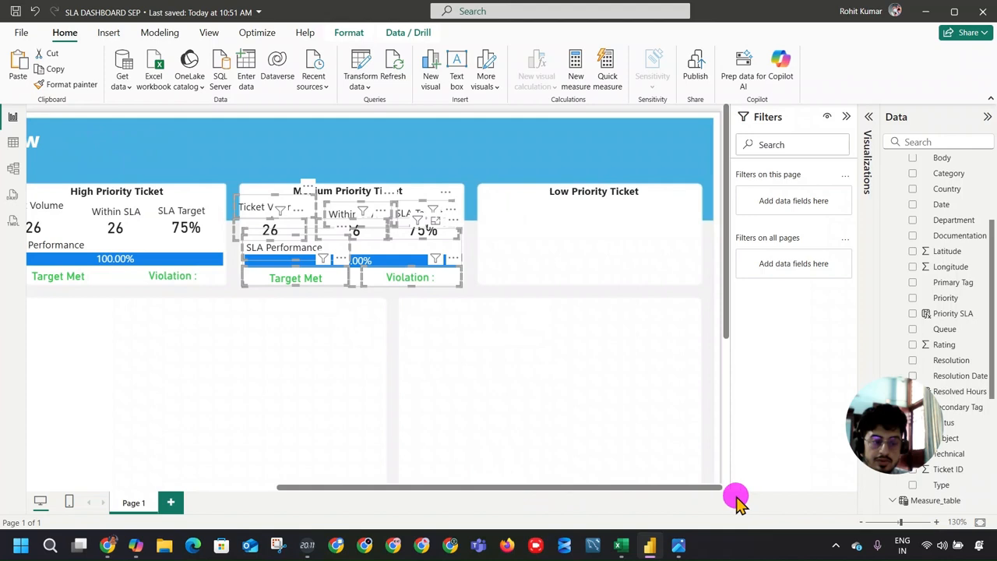
left_click(508, 234)
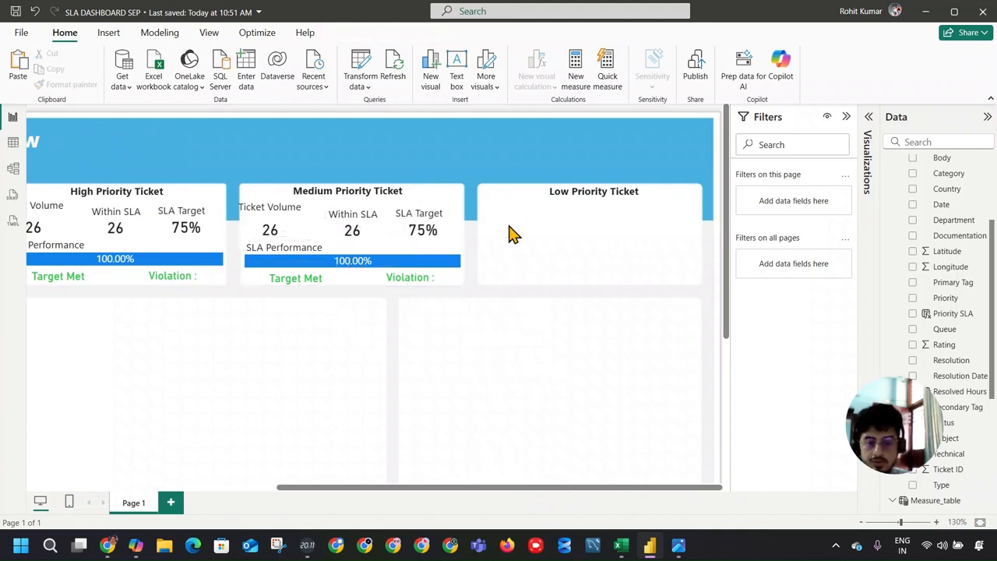
key("ctrl+v")
left_click_drag(218, 202, 680, 195)
left_click(610, 339)
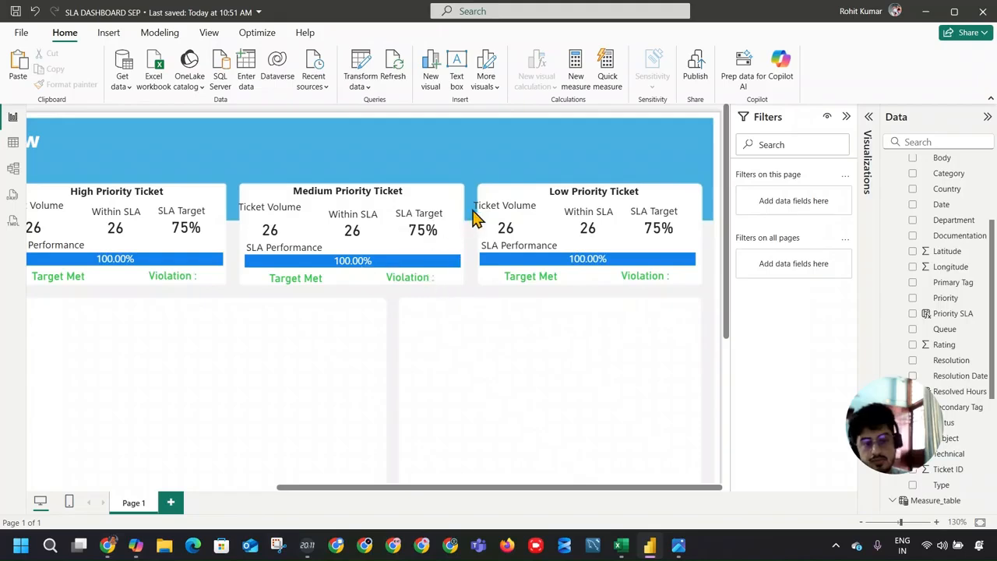
Step: Shift the Low Priority card's Ticket Volume label inside the card and nudge its Ticket Volume, Within SLA and SLA Target labels slightly up
left_click(497, 205)
left_click_drag(475, 213, 479, 211)
left_click_drag(550, 205, 558, 204)
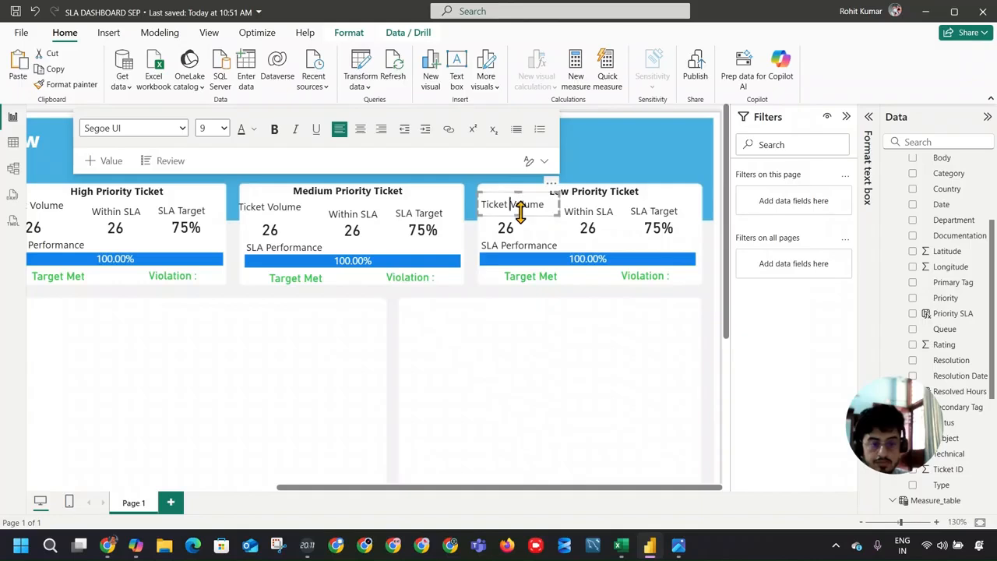
left_click_drag(550, 192, 549, 187)
left_click(580, 209)
left_click_drag(627, 193, 624, 189)
left_click(655, 208)
left_click_drag(681, 201, 682, 196)
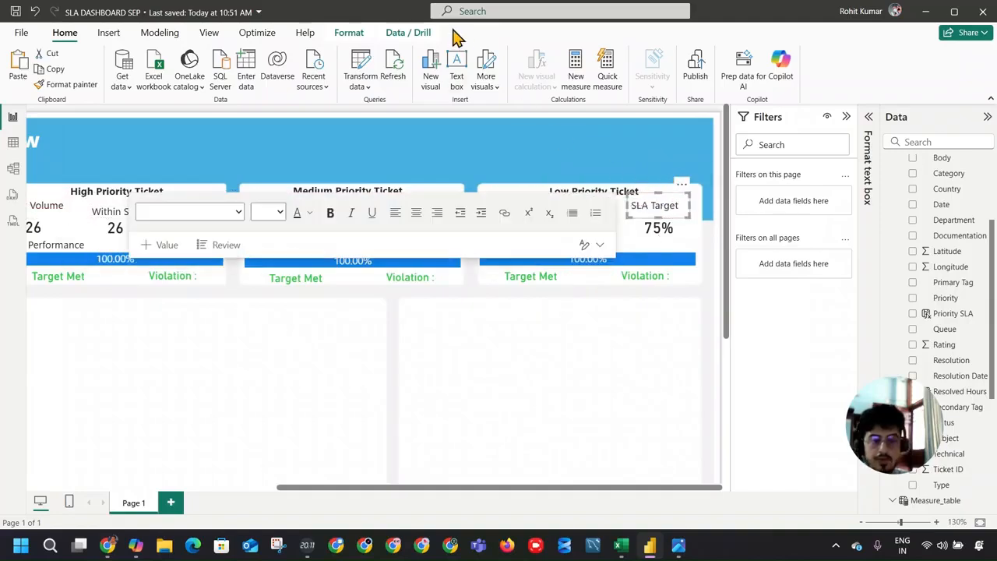
Step: Change the Priority filter on the Medium Priority card's Ticket Volume value to Medium only
left_click(504, 312)
left_click(283, 236)
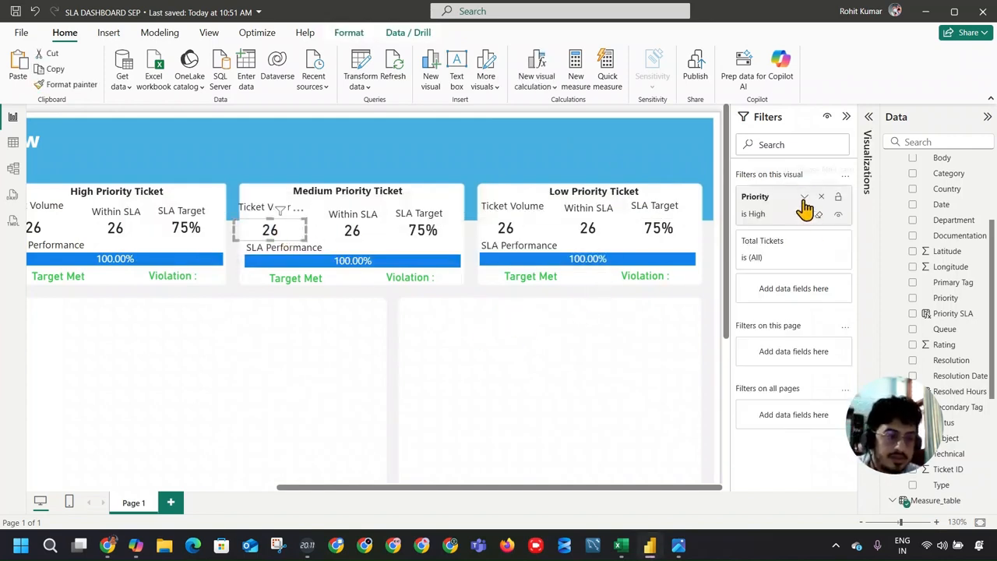
left_click(805, 201)
left_click(751, 327)
left_click(750, 299)
Step: Switch the Priority filter of the Medium Priority card's Within SLA value from High to Medium
left_click(362, 234)
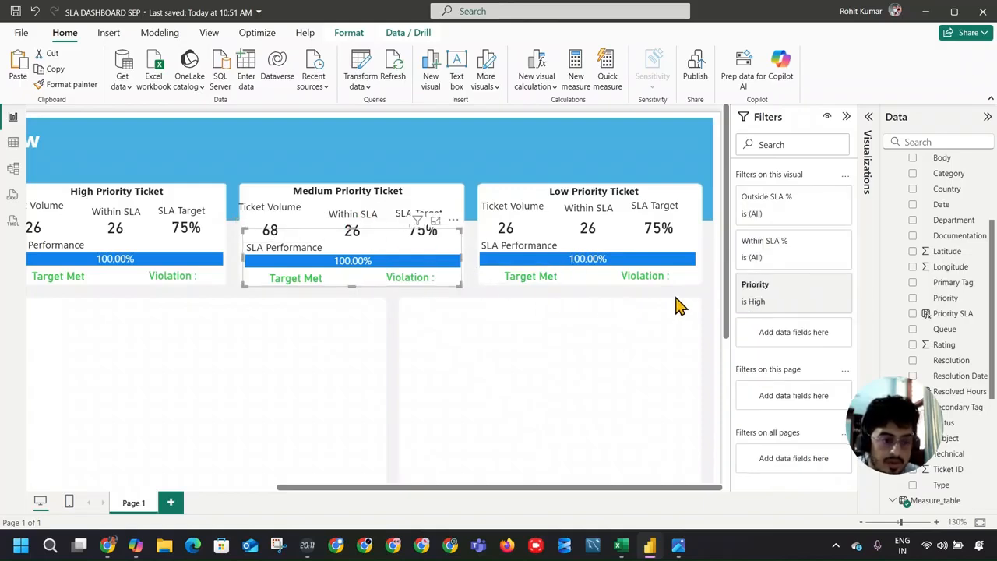
left_click(365, 230)
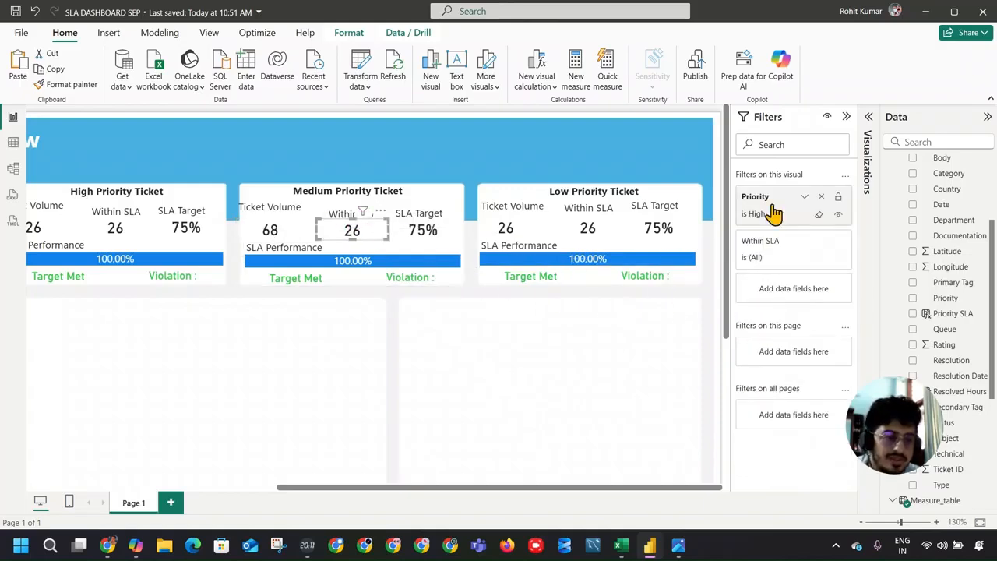
left_click(773, 219)
left_click(750, 299)
left_click(751, 327)
Step: Set the Priority filter on the Medium Priority card's SLA Target value to Medium only
left_click(423, 230)
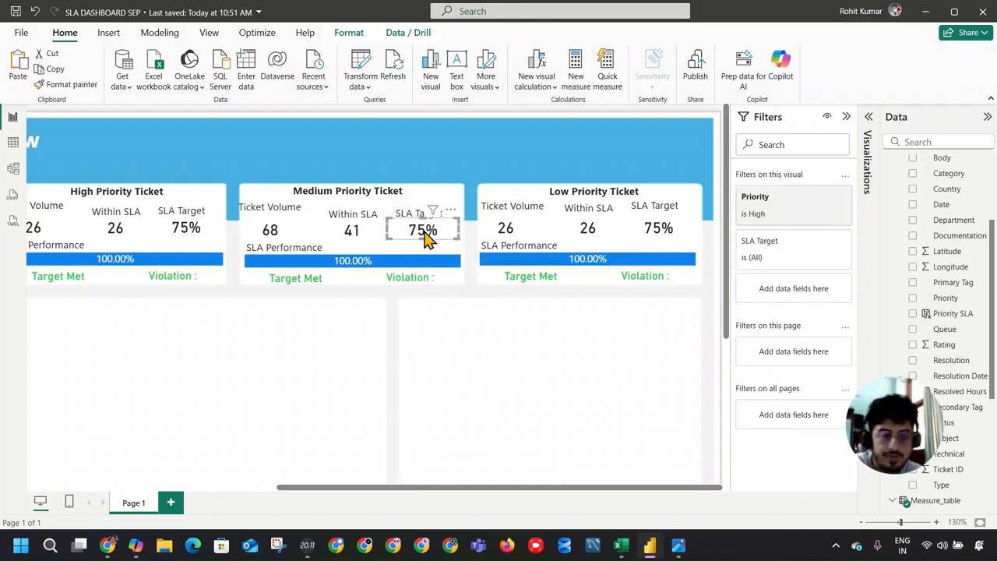
left_click(793, 200)
left_click(779, 330)
left_click(764, 300)
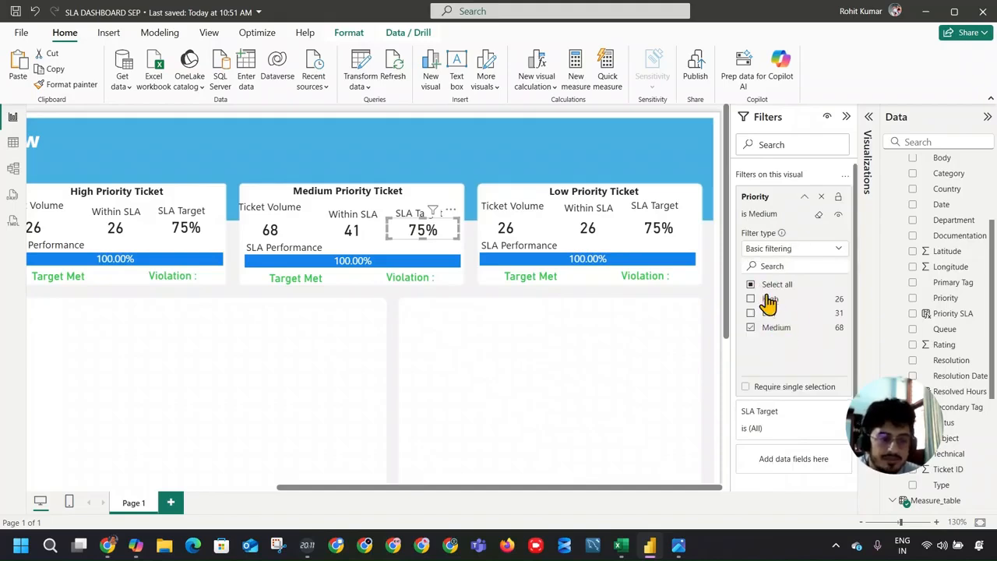
Step: Set the Priority filter on the Medium Priority card's SLA Performance bar to Medium only
left_click(299, 250)
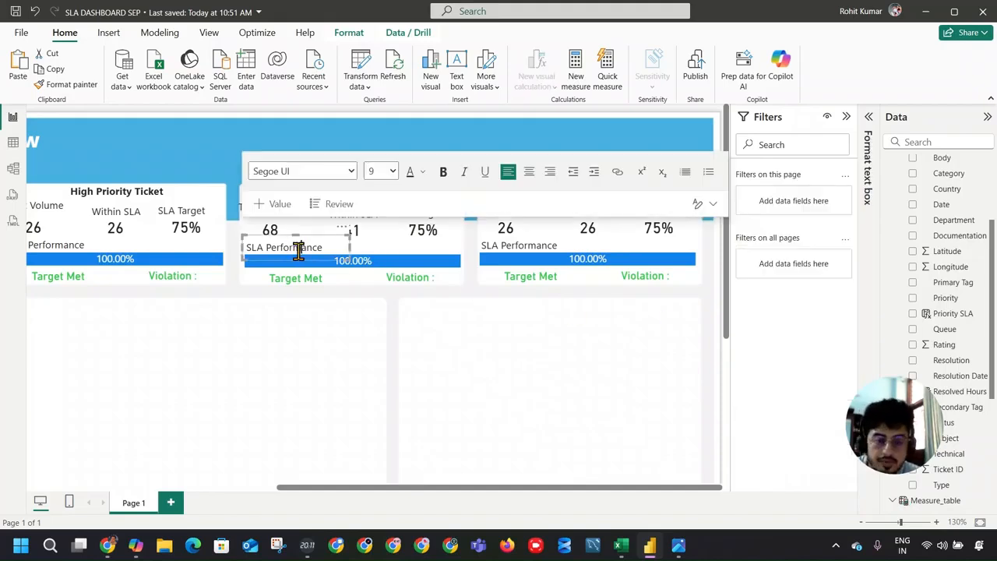
left_click(374, 268)
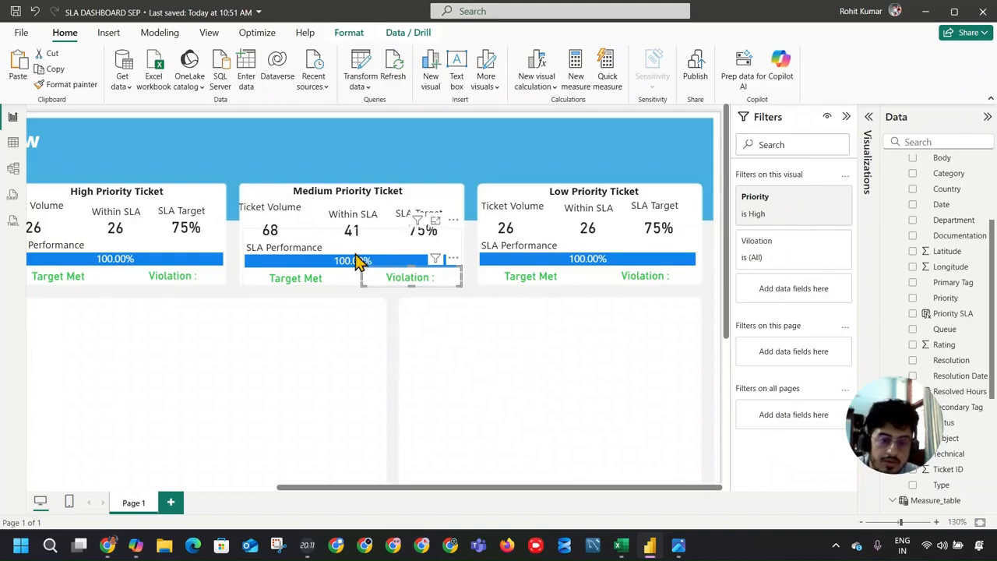
left_click(357, 261)
left_click(781, 310)
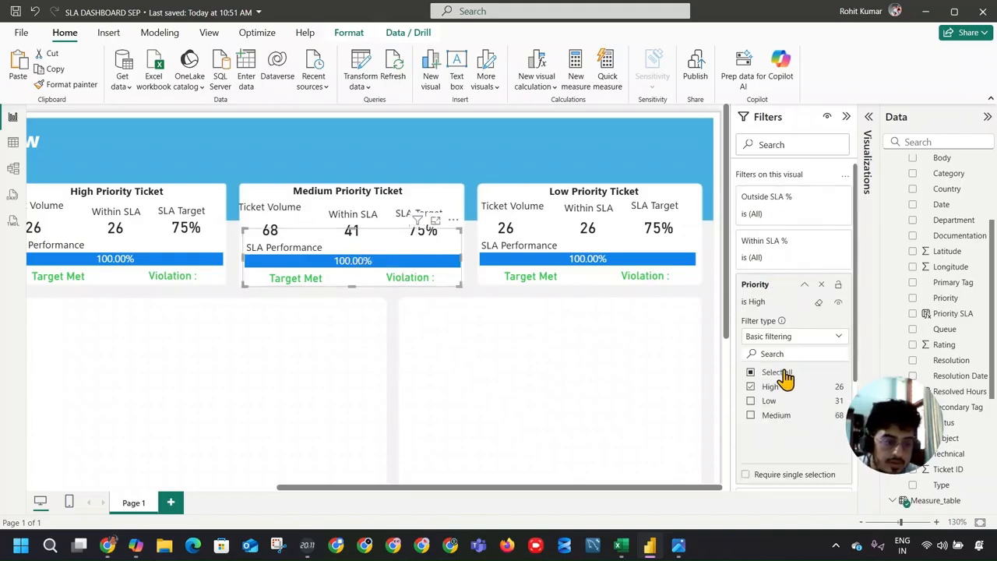
left_click(772, 388)
left_click(775, 413)
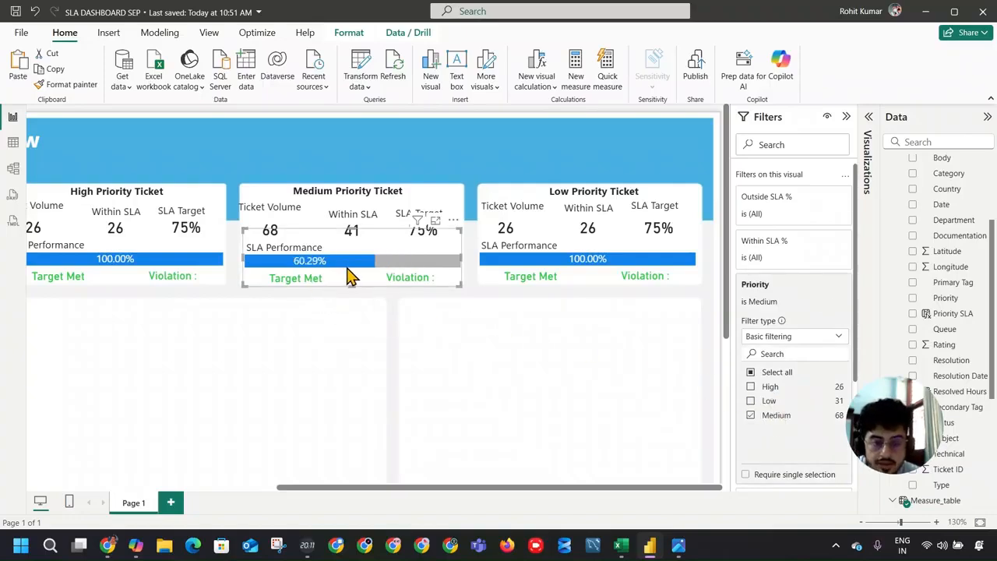
Step: Set the Priority filter on the Medium Priority card's Violation text to Medium only
left_click(457, 314)
left_click(423, 278)
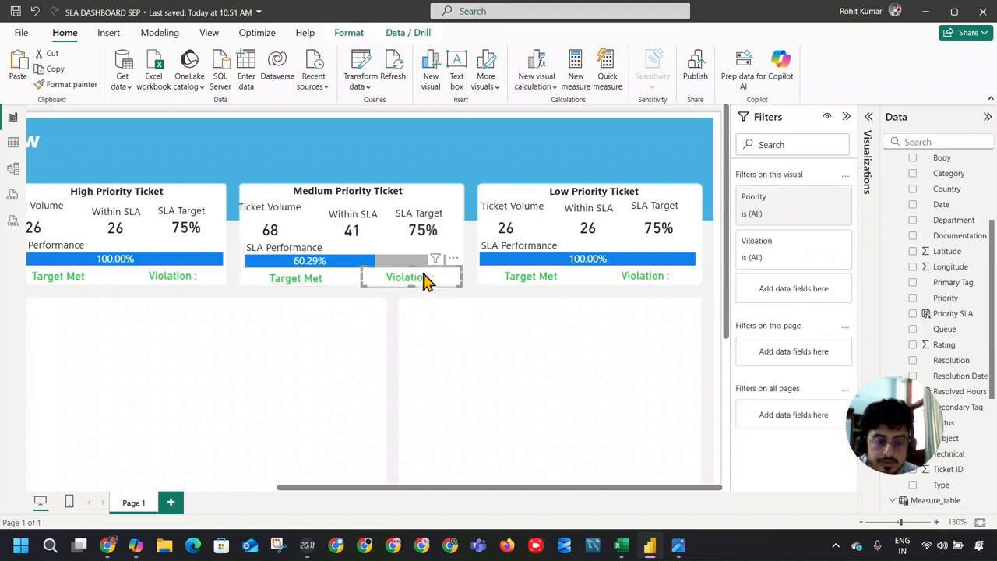
left_click(812, 204)
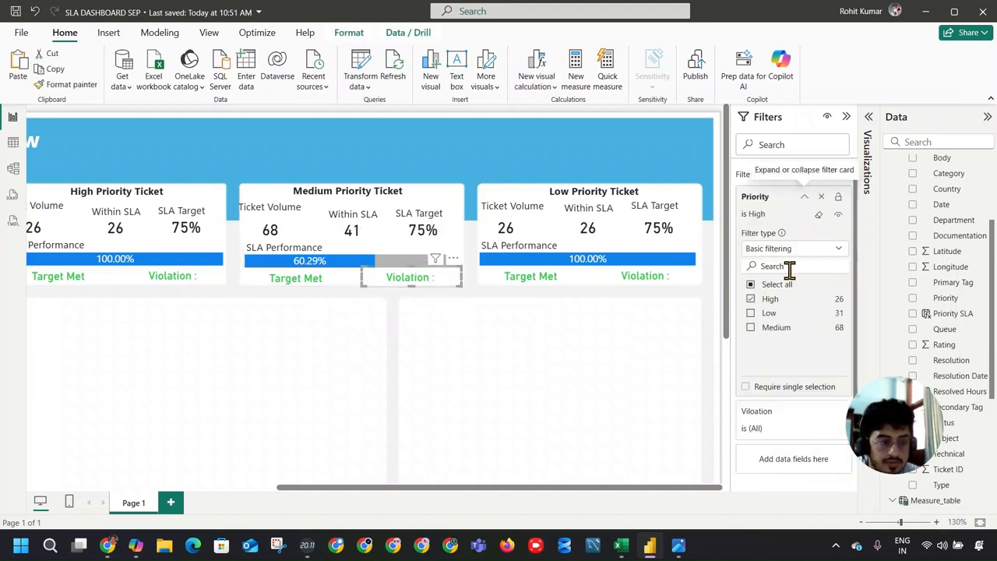
left_click(750, 298)
left_click(760, 327)
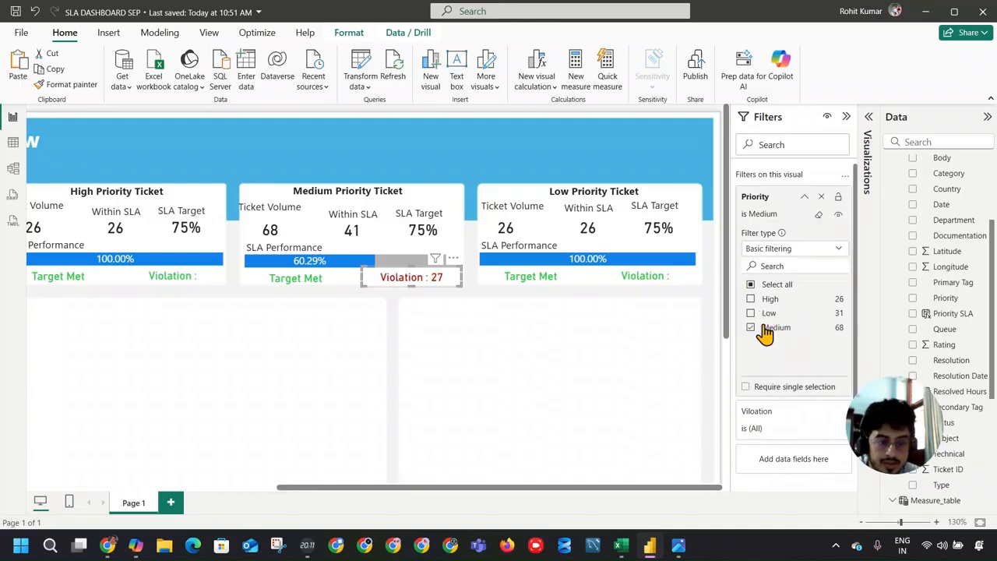
Step: Set the Priority filter on the Medium Priority card's SLA Status text to Medium only
left_click(303, 275)
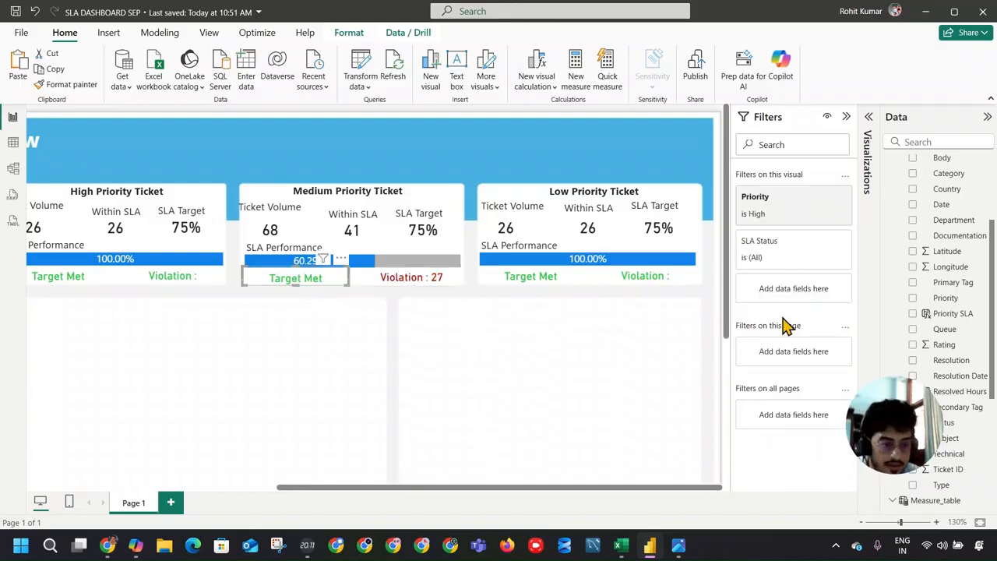
left_click(804, 197)
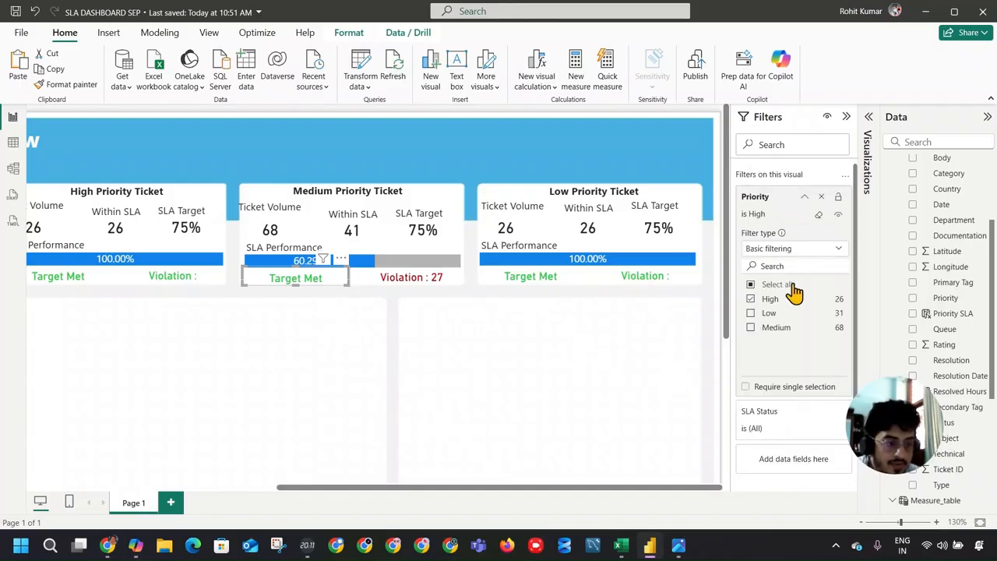
left_click(755, 327)
left_click(753, 300)
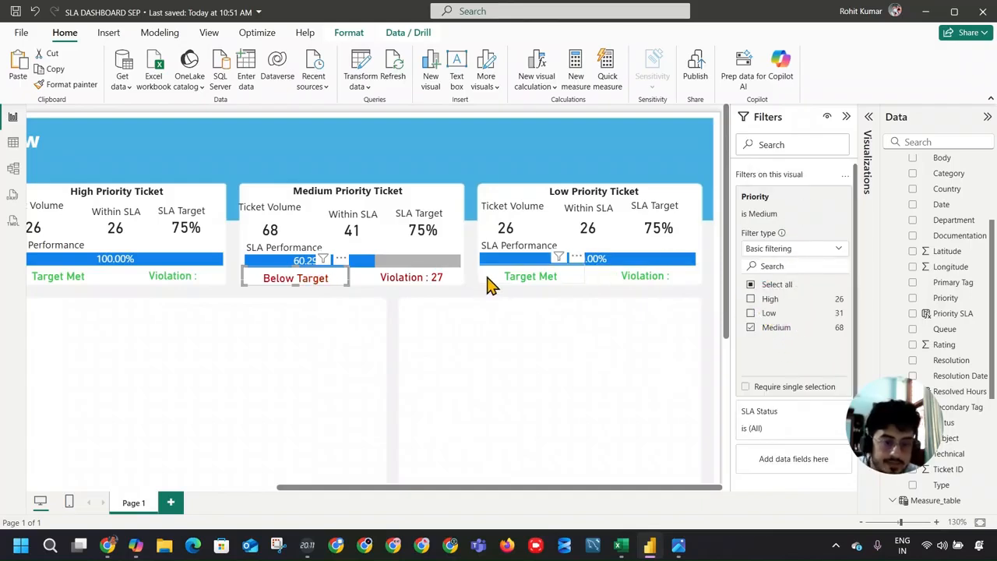
Step: Open the Priority filter of the Low Priority card's SLA Status text, and set the card's Violation text filter to Low only
left_click(523, 278)
left_click(779, 199)
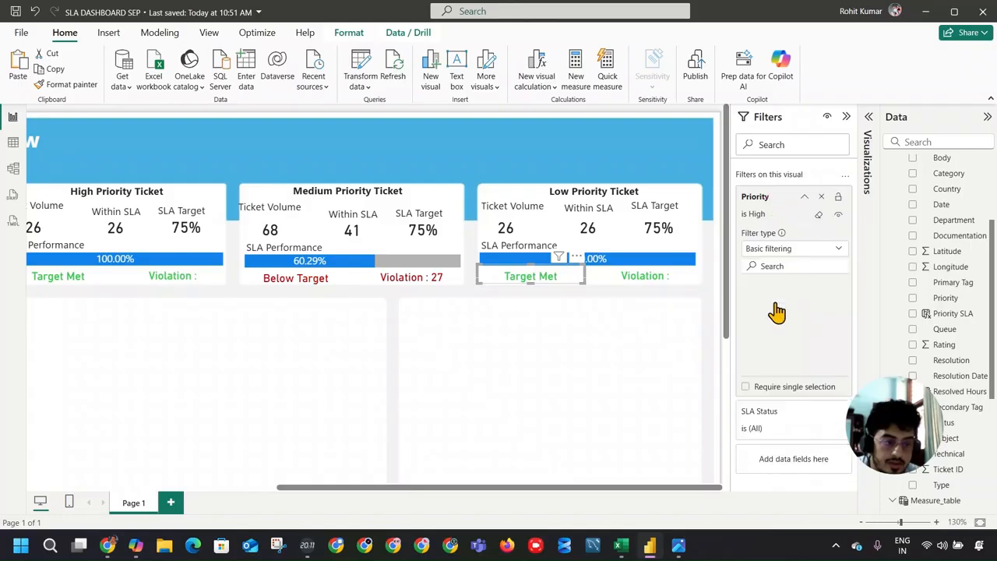
left_click(668, 278)
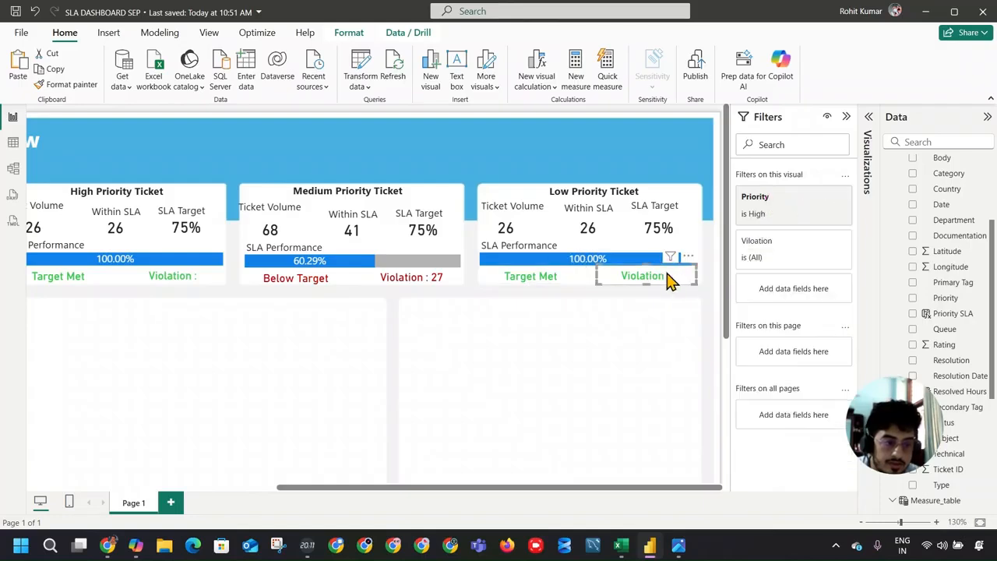
left_click(780, 201)
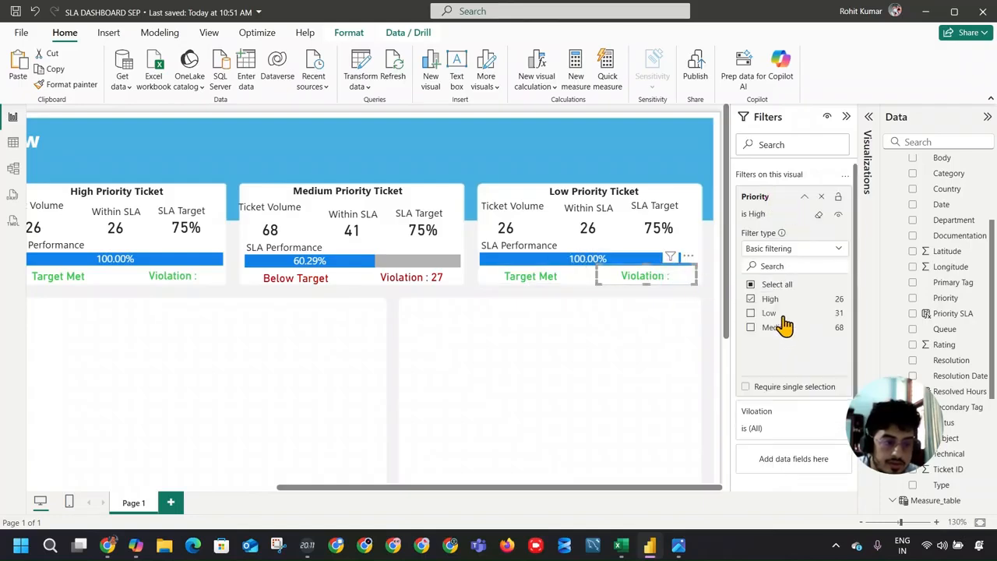
left_click(775, 301)
left_click(774, 315)
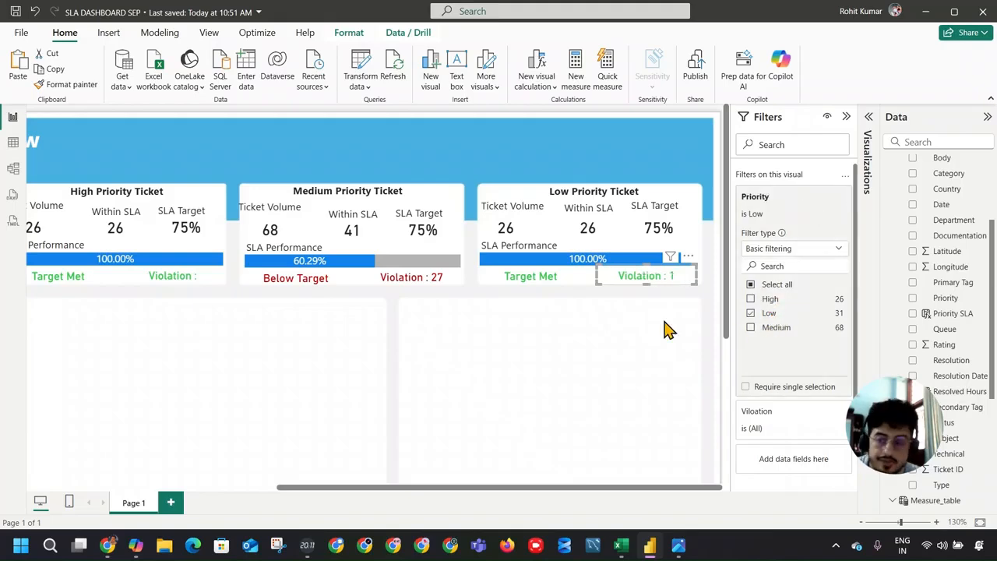
Step: Set the Priority filter on the Low Priority card's SLA Performance bar to Low only
left_click(647, 239)
left_click(795, 294)
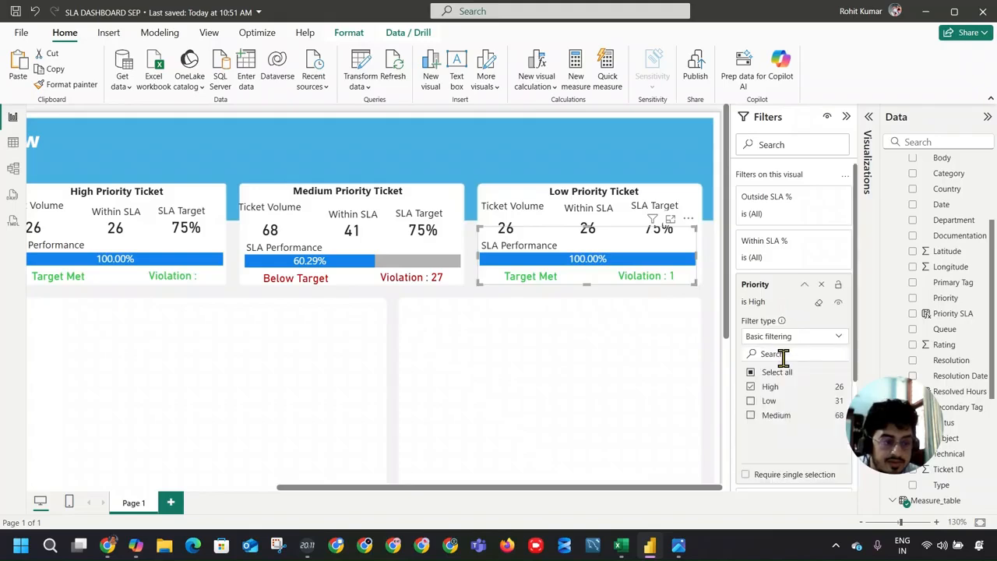
left_click(752, 387)
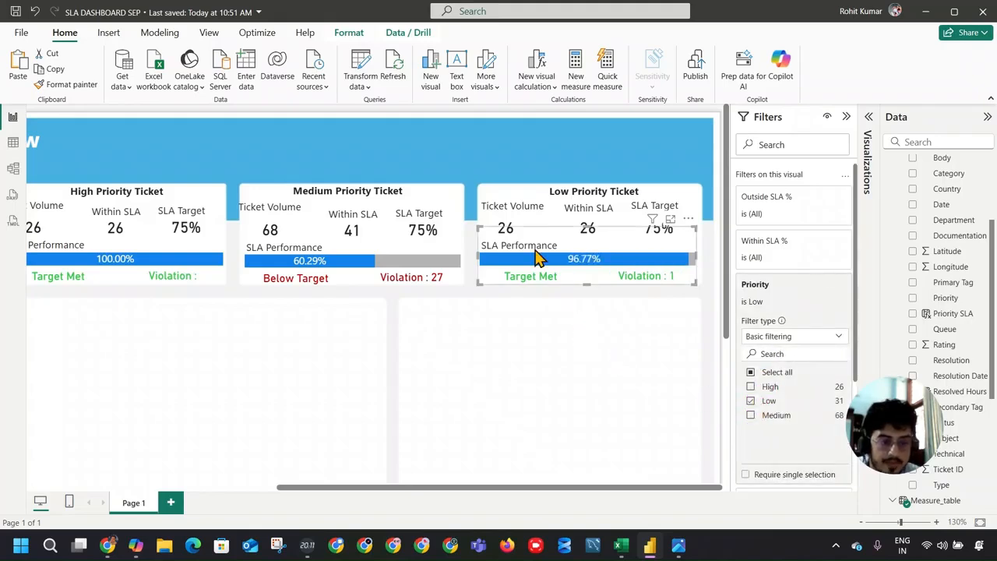
Step: Change the Priority filter on the Low Priority card's Ticket Volume value to Low only
left_click(507, 218)
left_click(784, 203)
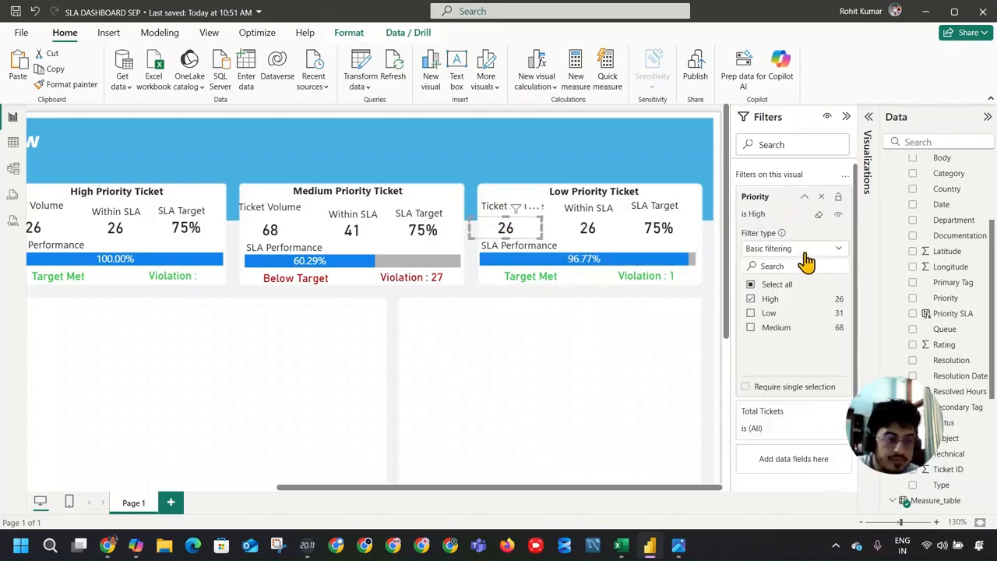
left_click(773, 300)
left_click(772, 314)
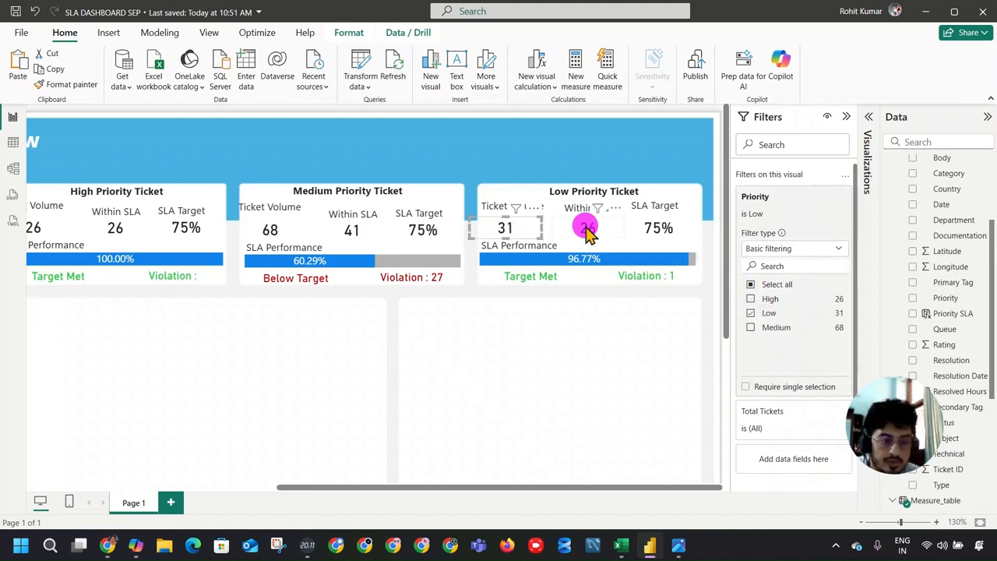
Step: Switch the Priority filter of the Low Priority card's Within SLA value from High to Low
left_click(588, 228)
left_click(774, 207)
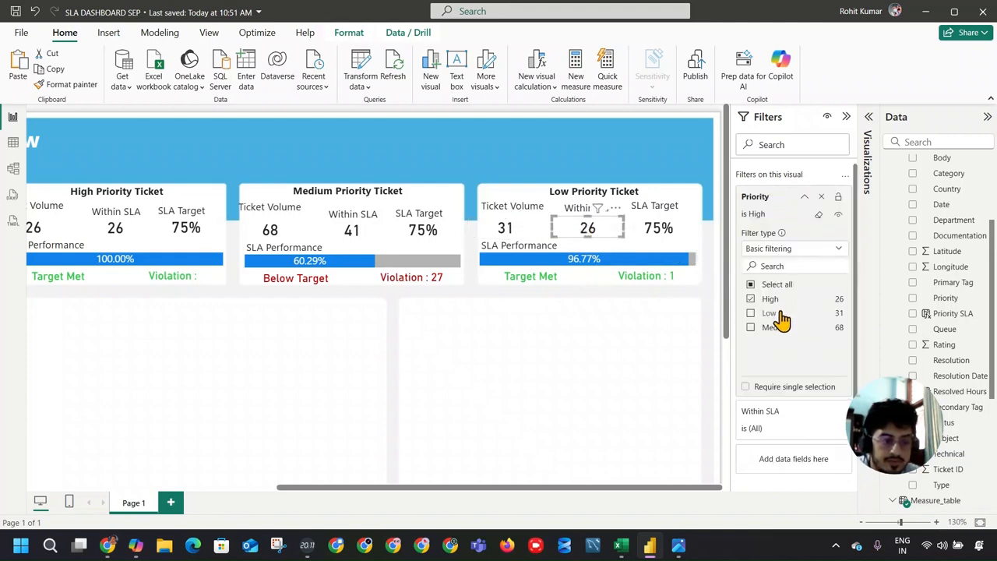
left_click(769, 299)
left_click(768, 314)
Step: Set the Priority filter on the Low Priority card's SLA Target value to Low only
left_click(648, 225)
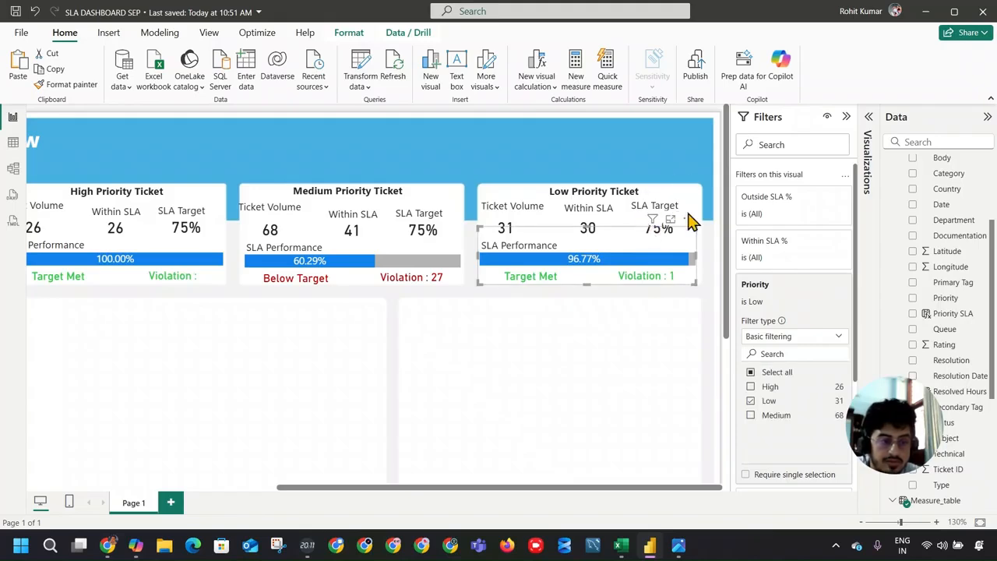
left_click(686, 227)
left_click(770, 199)
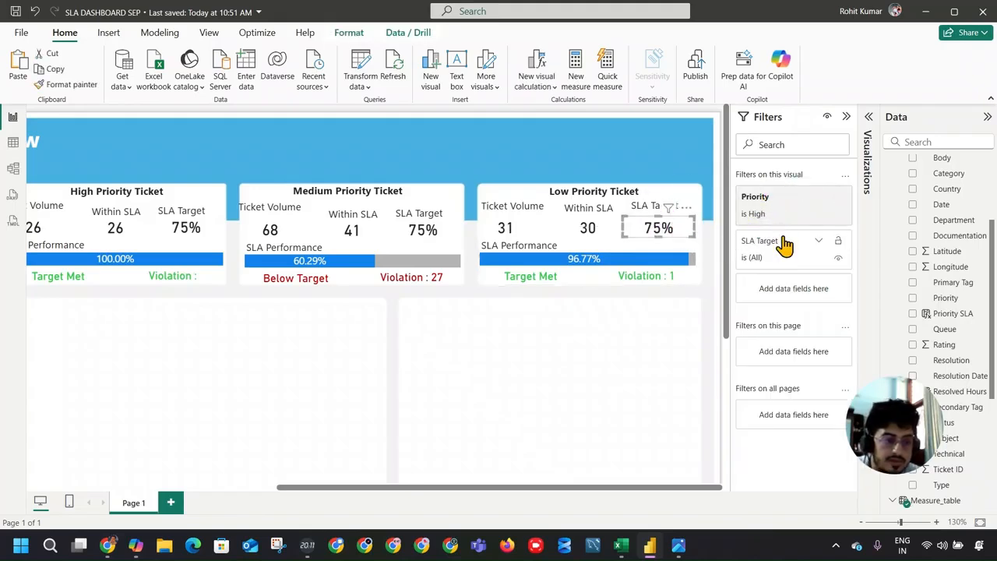
left_click(769, 302)
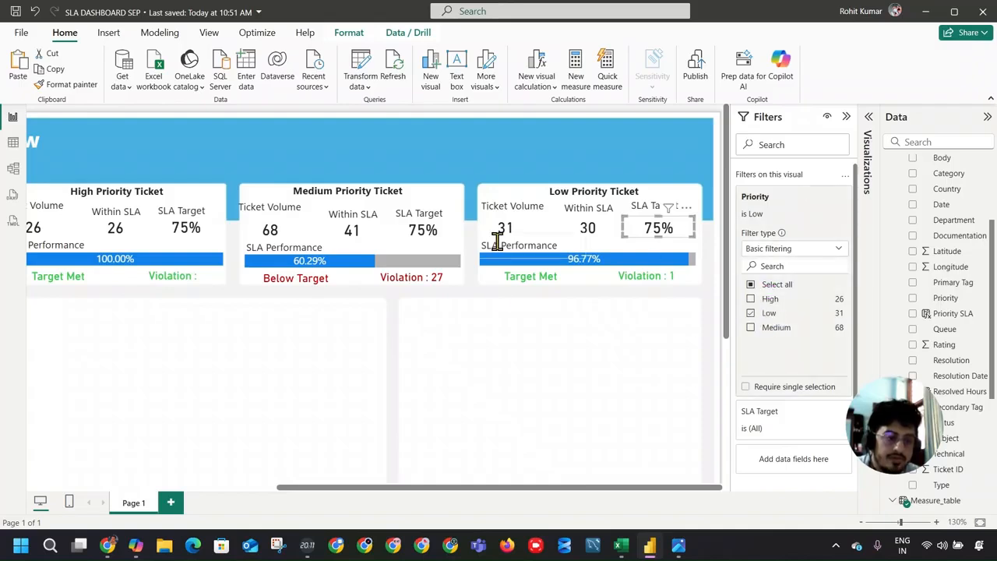
Step: Deselect the visual and collapse the Data and Filters panes to enlarge the report canvas
left_click(499, 317)
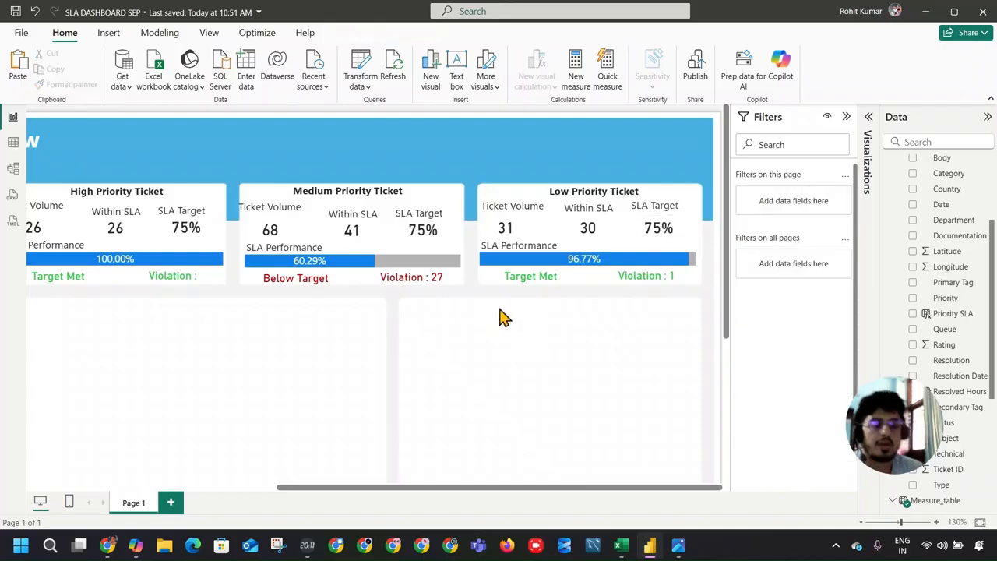
left_click(987, 117)
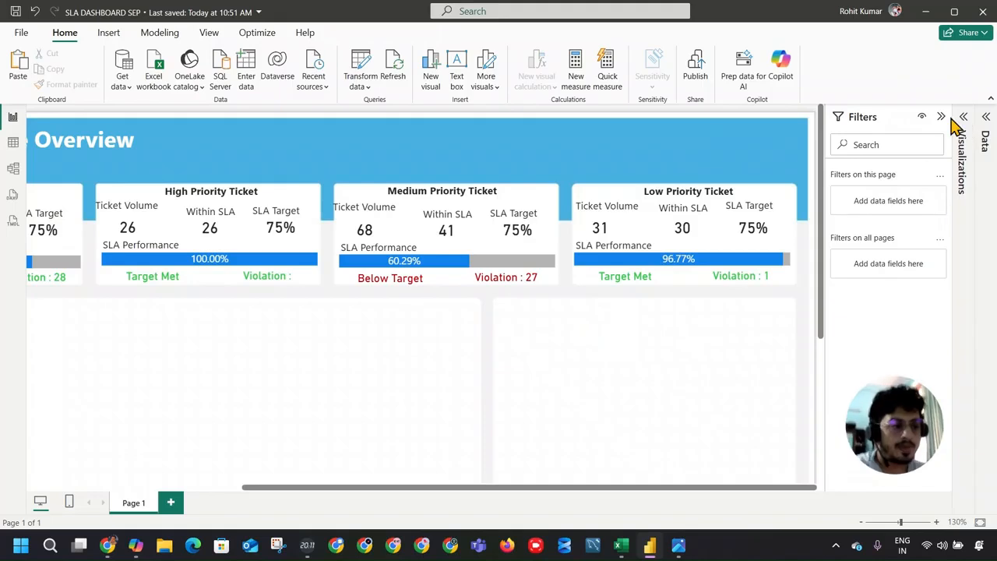
left_click(945, 117)
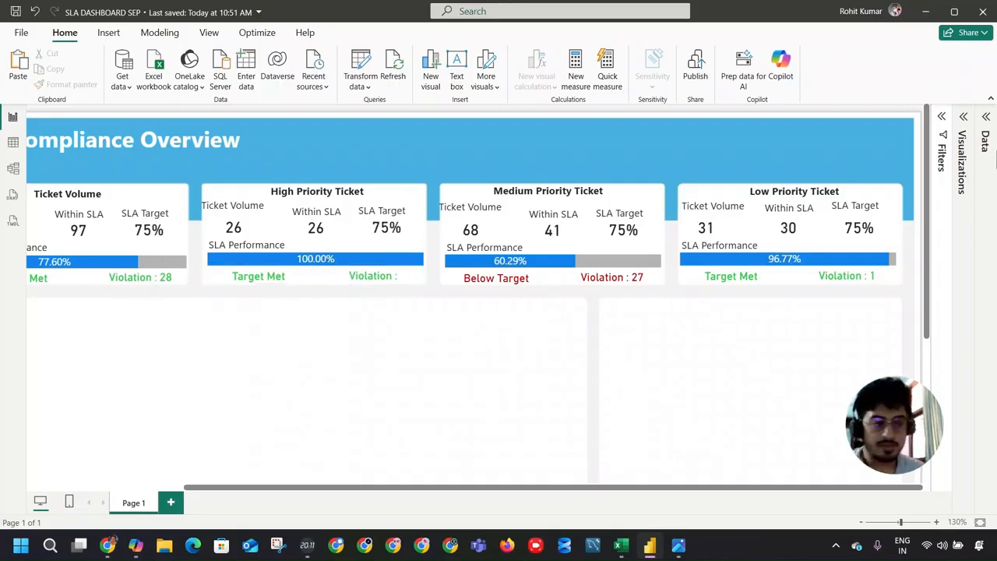
Step: In the Viloation measure, replace [Ouside SLA] in the returned text with the Outside_SLA variable and commit the formula
left_click(984, 134)
scroll(961, 283, "down", 10)
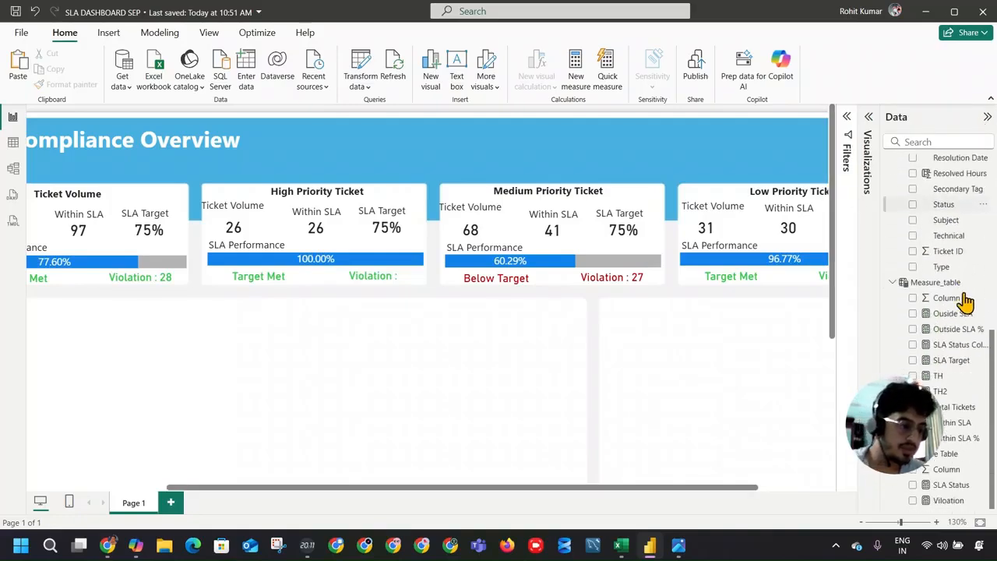
left_click(966, 501)
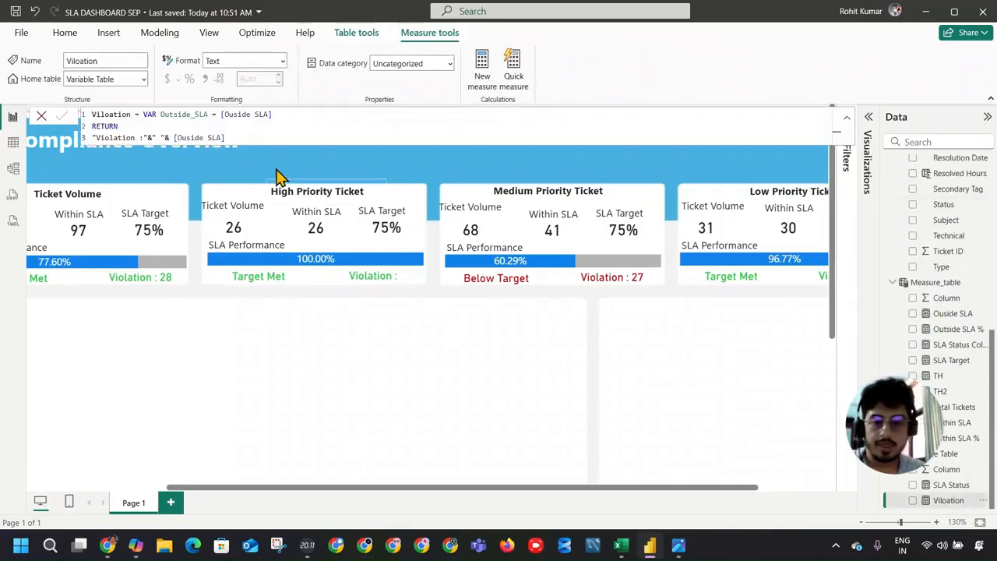
left_click(177, 138)
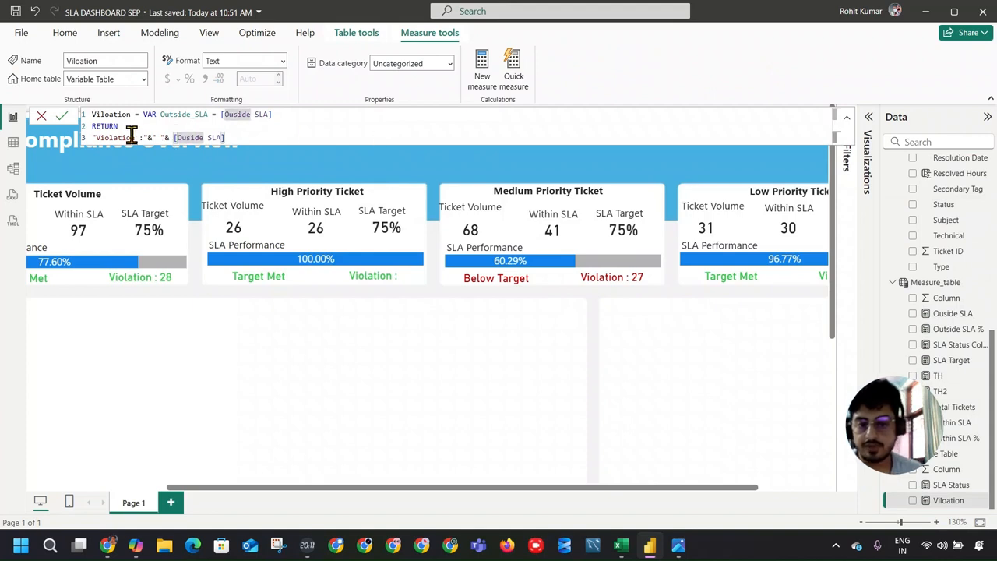
type("& ")
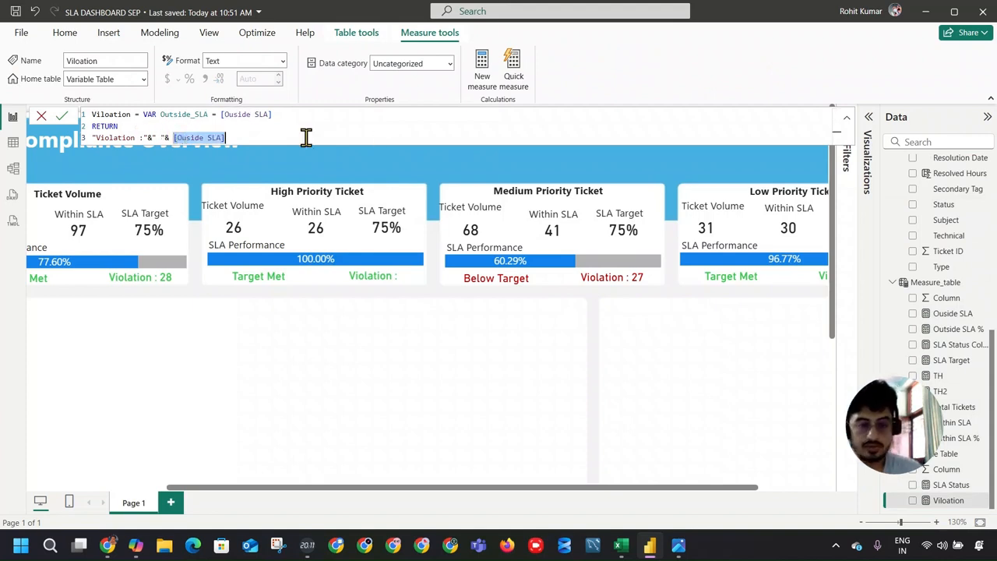
type("ou")
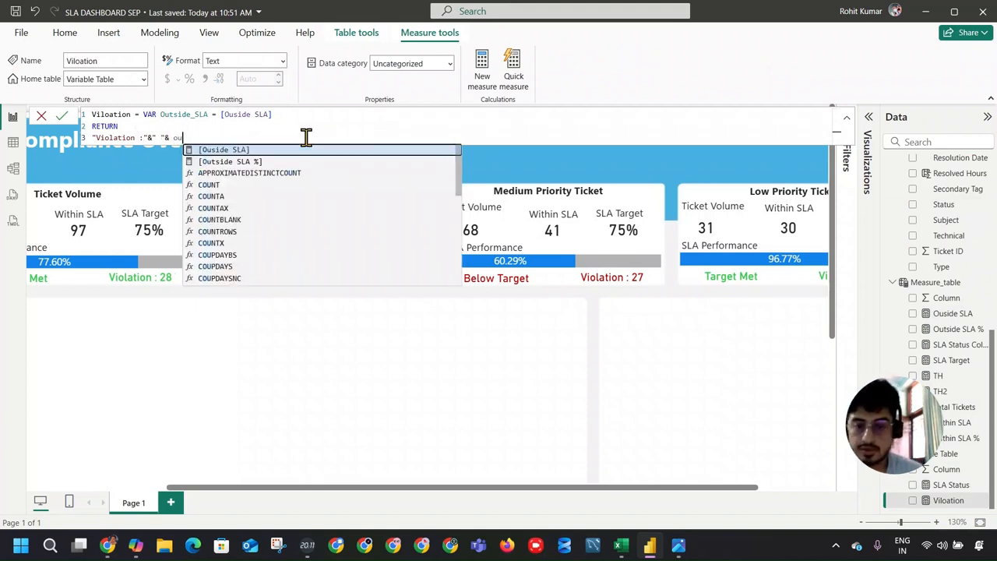
scroll(304, 222, "down", 15)
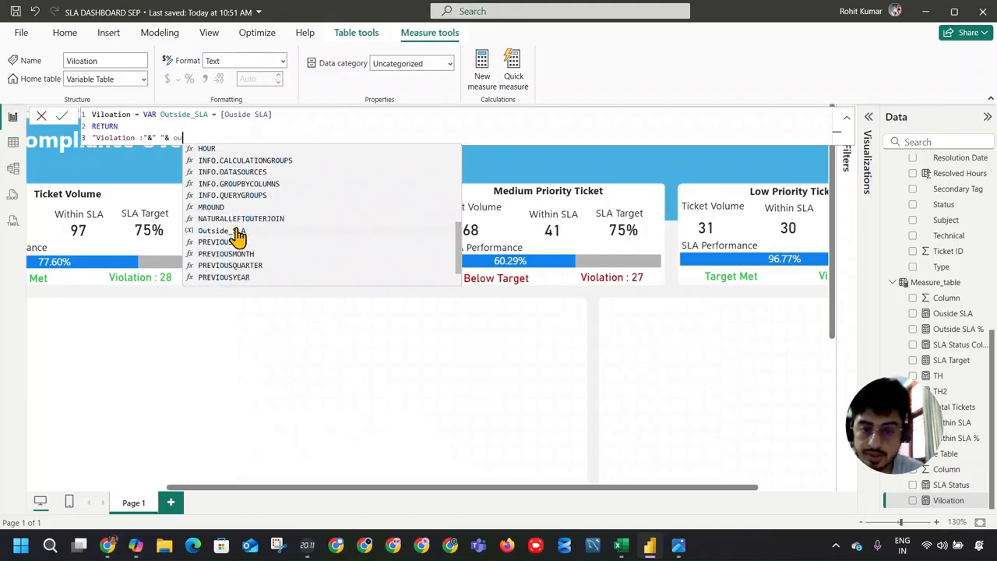
left_click(236, 230)
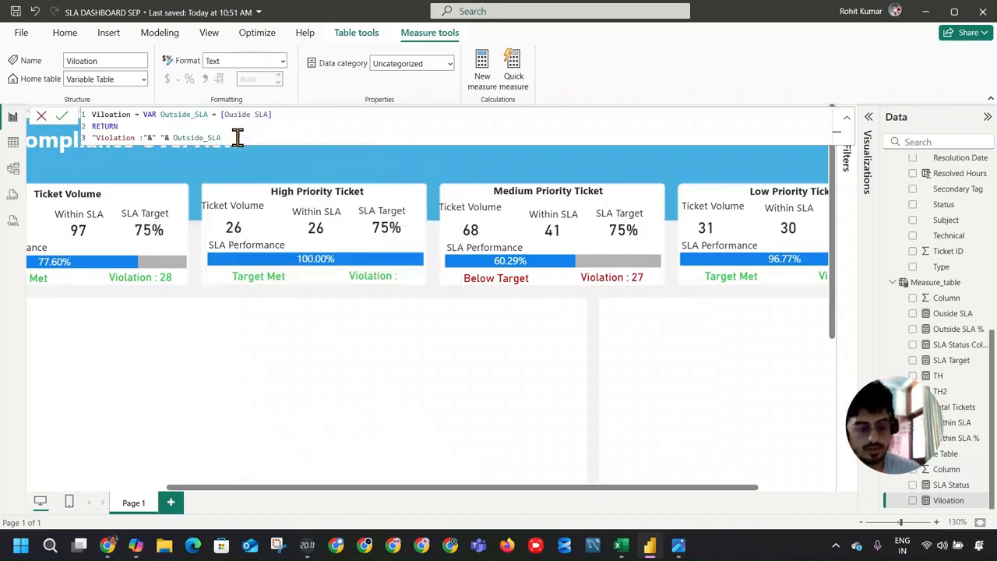
key("Return")
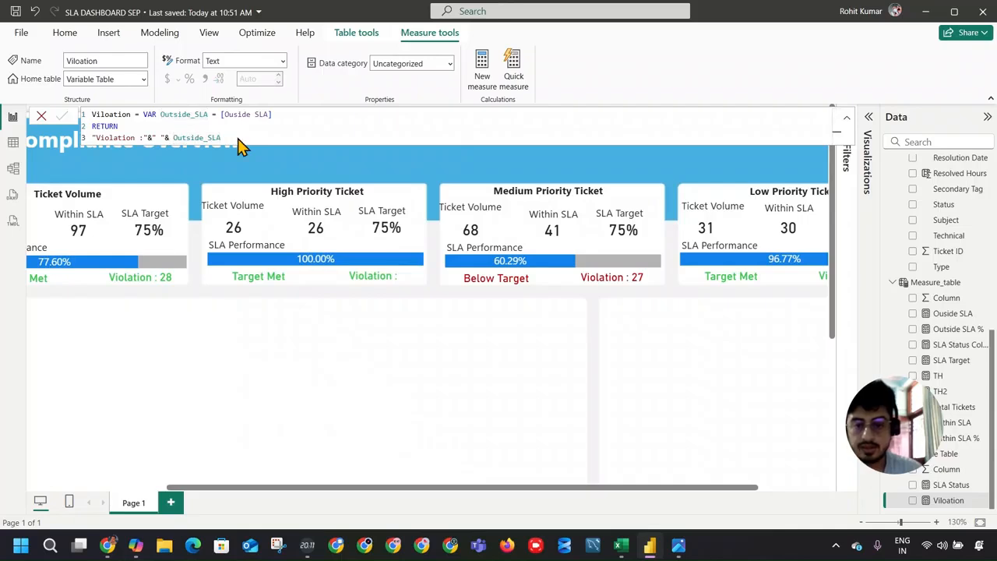
Step: Wrap Outside_SLA in the Viloation measure's returned text in a FORMAT function with the number format #,0
left_click(173, 137)
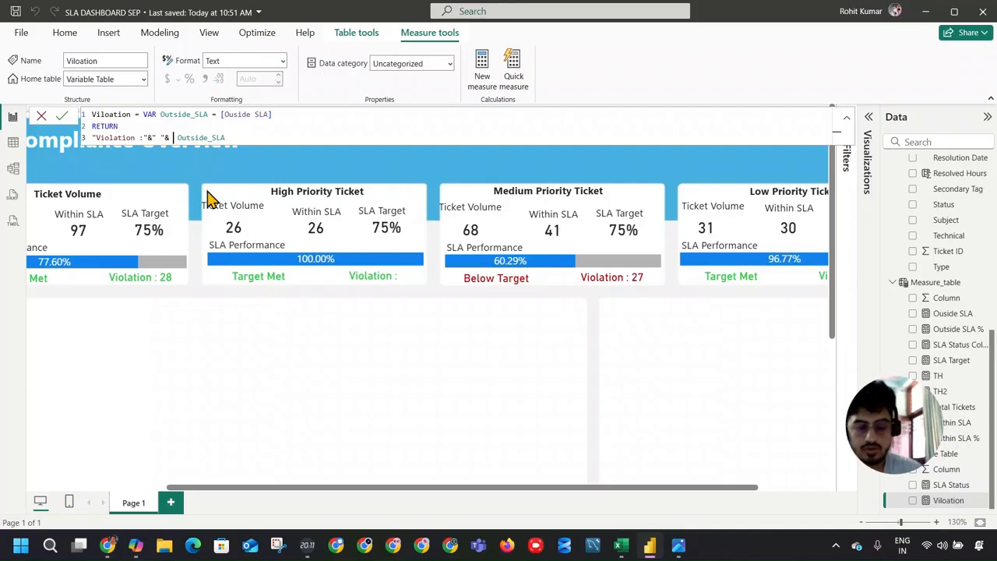
type("FORMAT(")
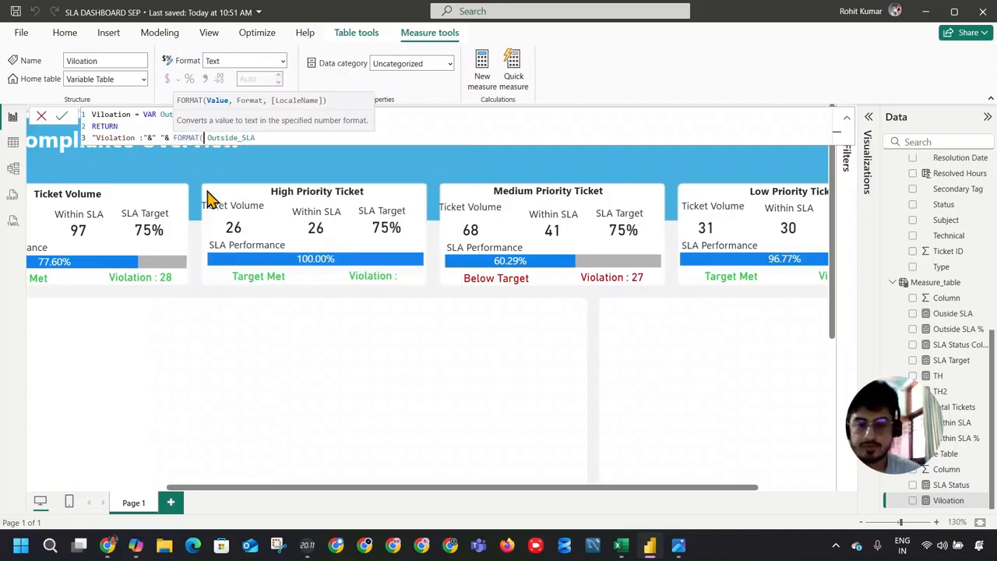
left_click(288, 137)
type(",")
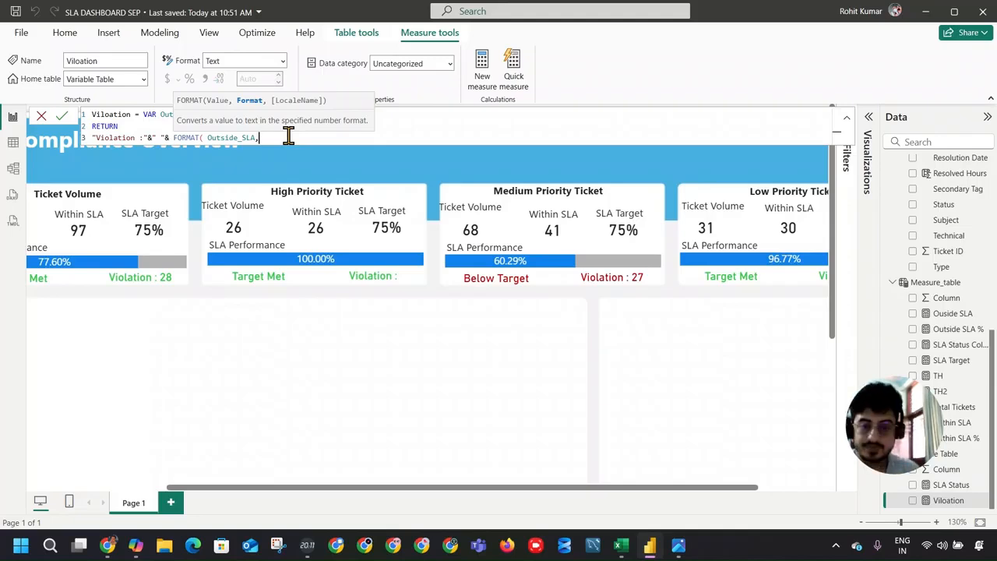
type("'")
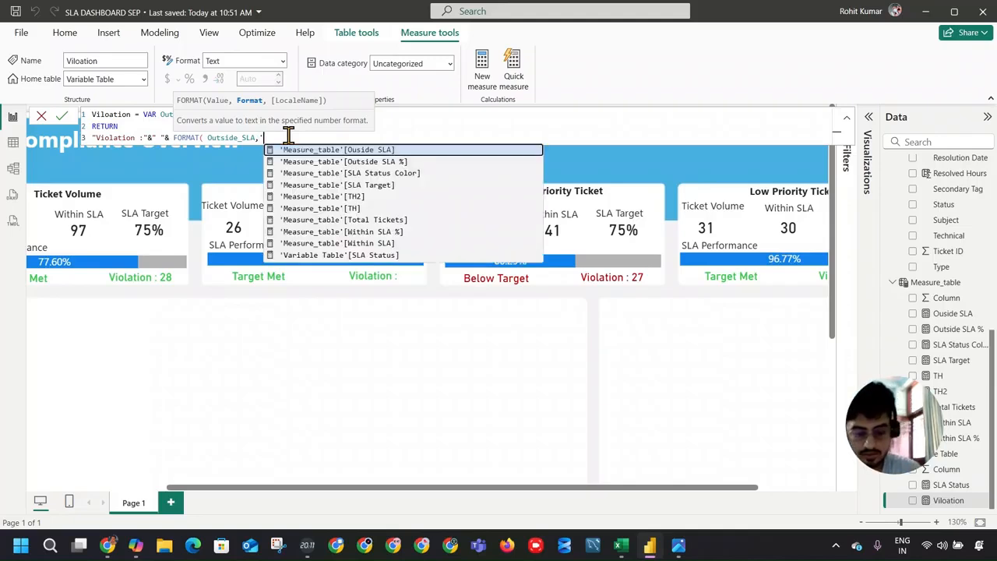
type("#")
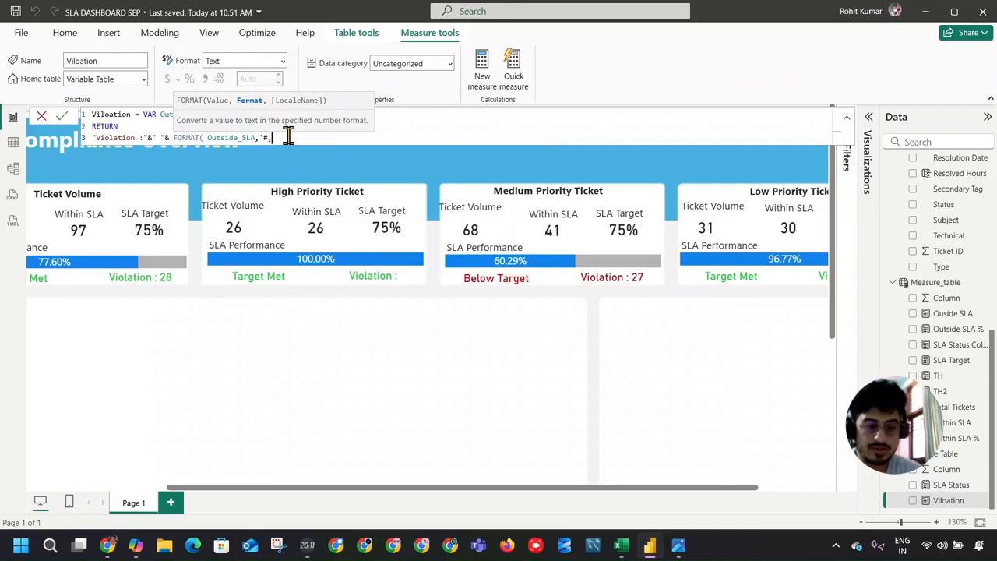
type(",0'")
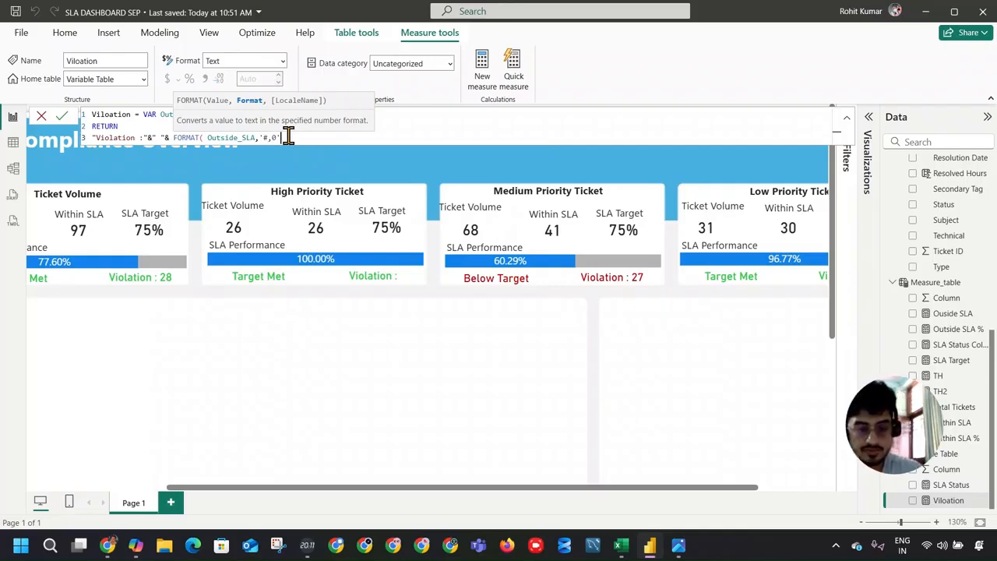
type(")")
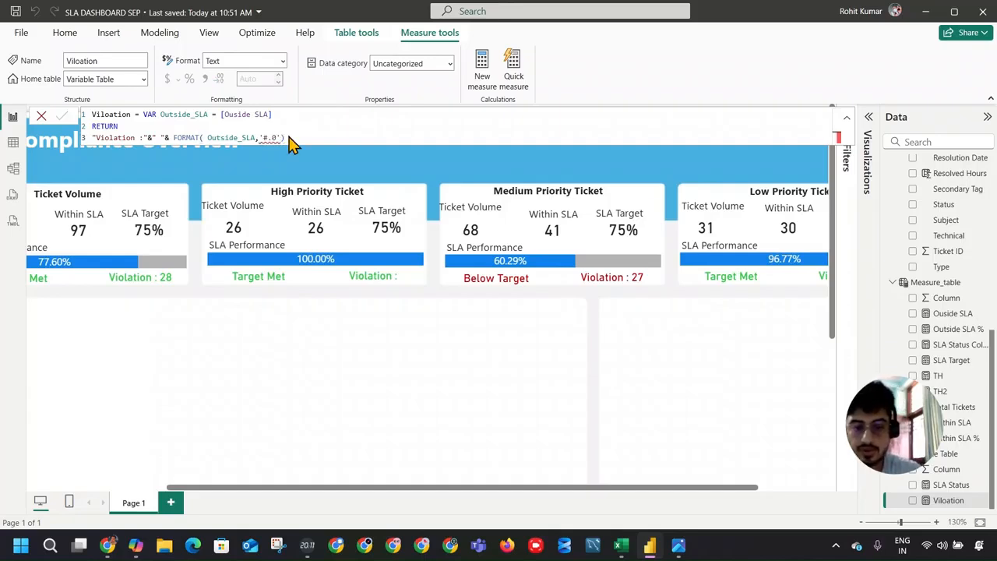
key("Return")
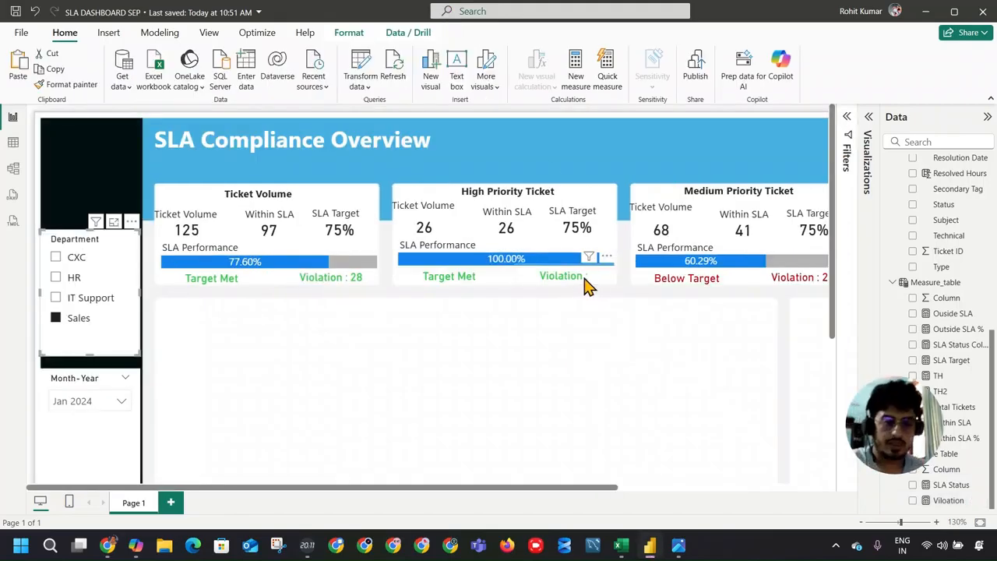
Step: Select the High Priority card's violation label, review the Viloation formula, and append +0 to the Ouside SLA measure
left_click(586, 285)
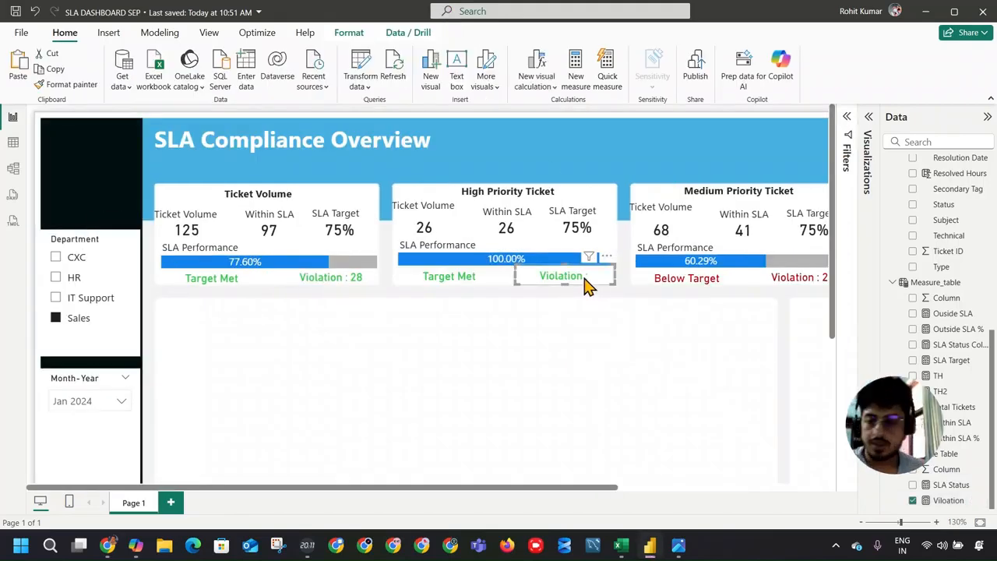
left_click(965, 501)
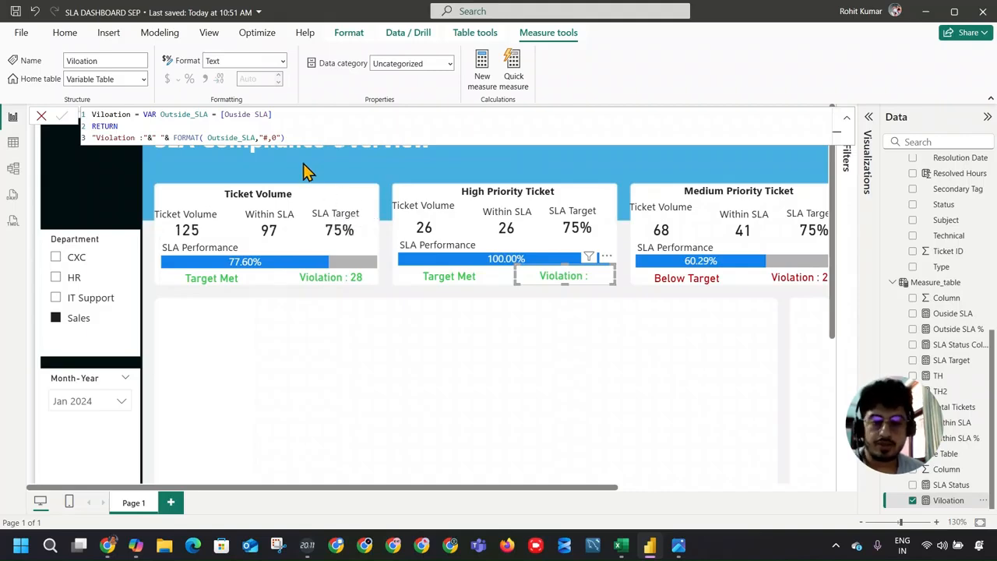
left_click(953, 315)
left_click(461, 116)
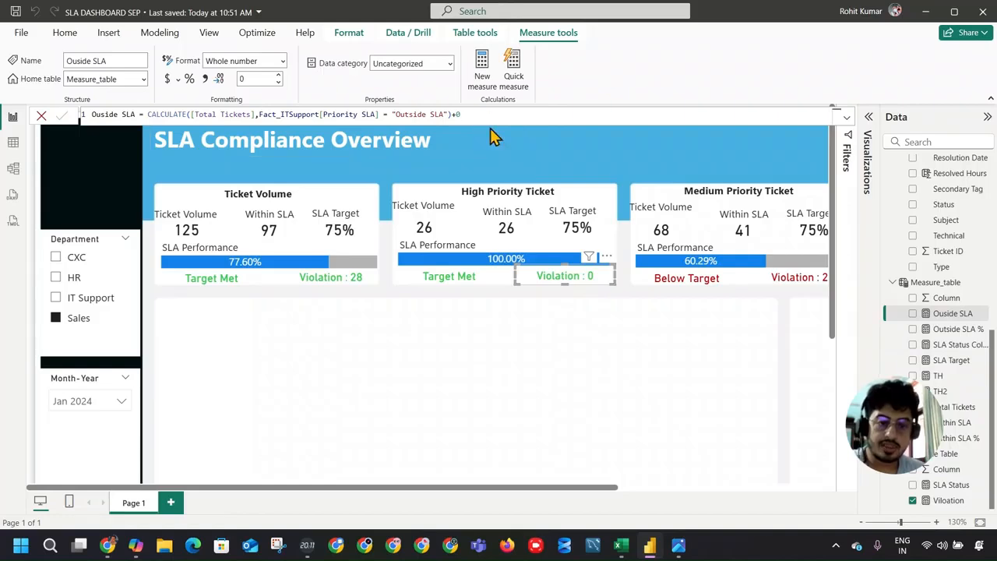
Step: Check the Outside SLA %, SLA Status Color and SLA Target formulas, and append +0 to the Total Tickets measure
left_click(935, 329)
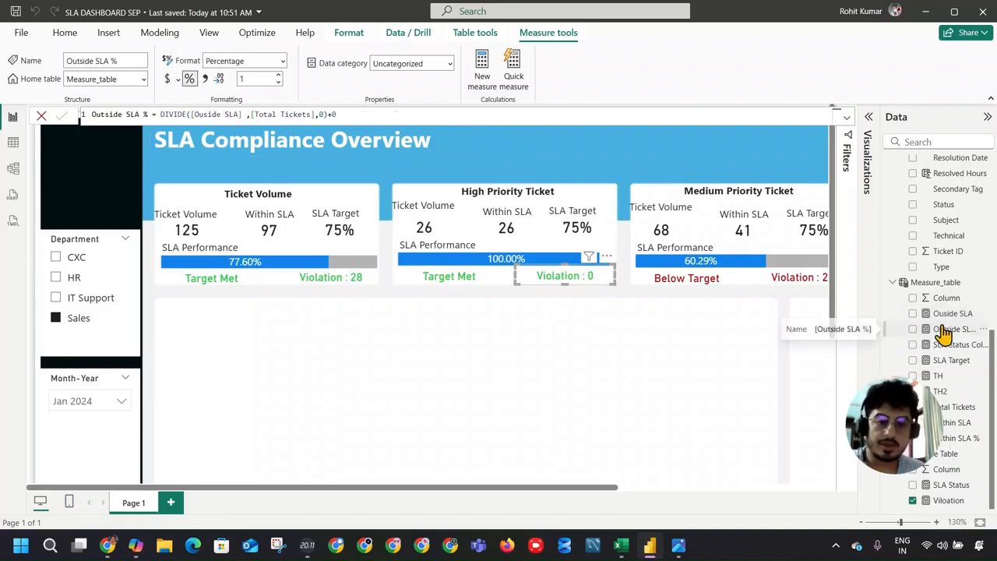
left_click(952, 344)
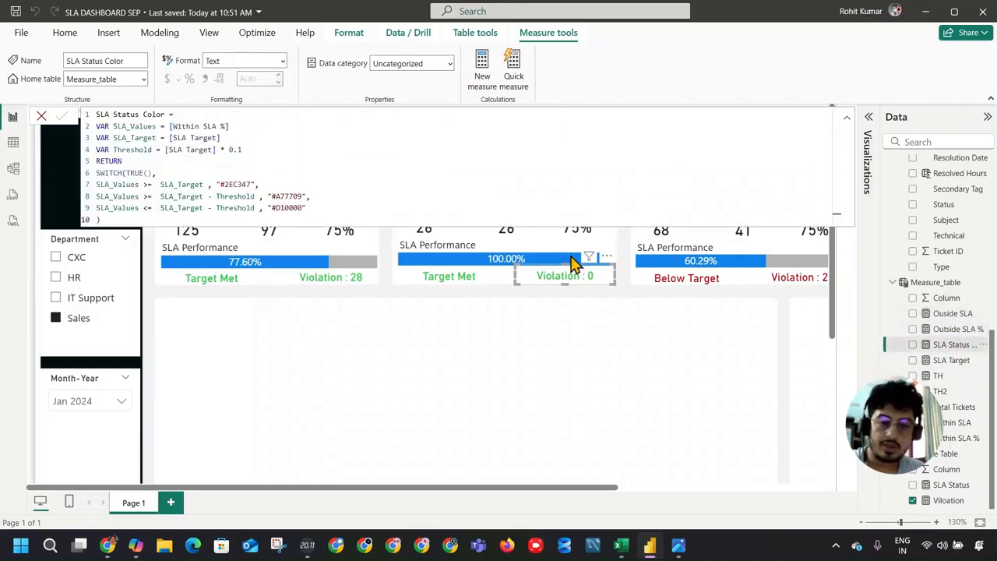
left_click(962, 364)
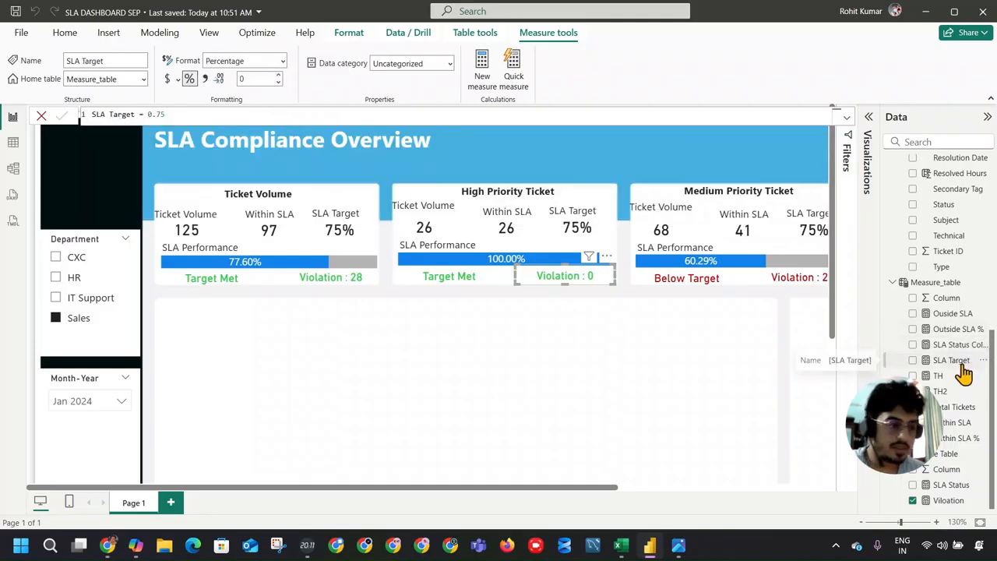
left_click(967, 409)
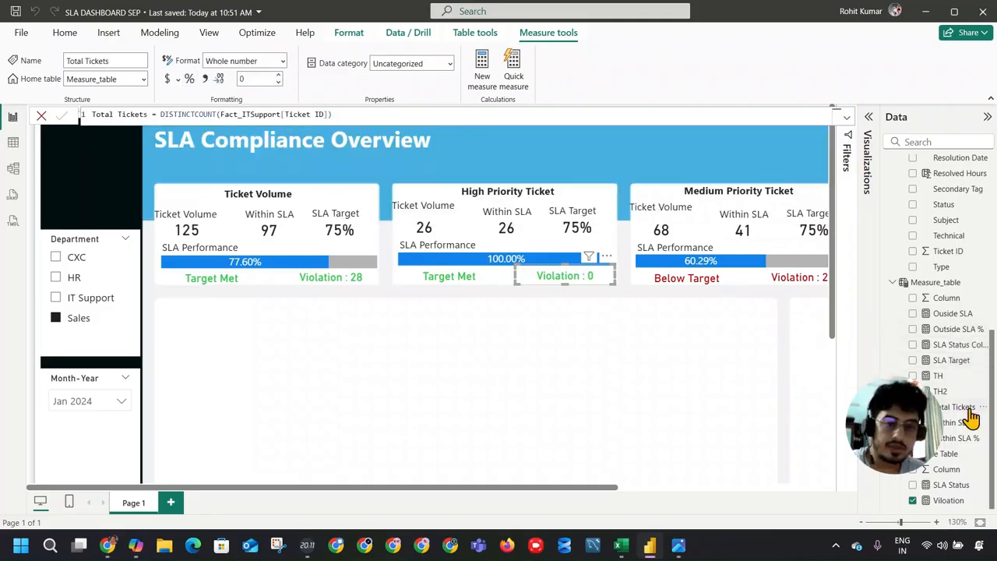
left_click(398, 115)
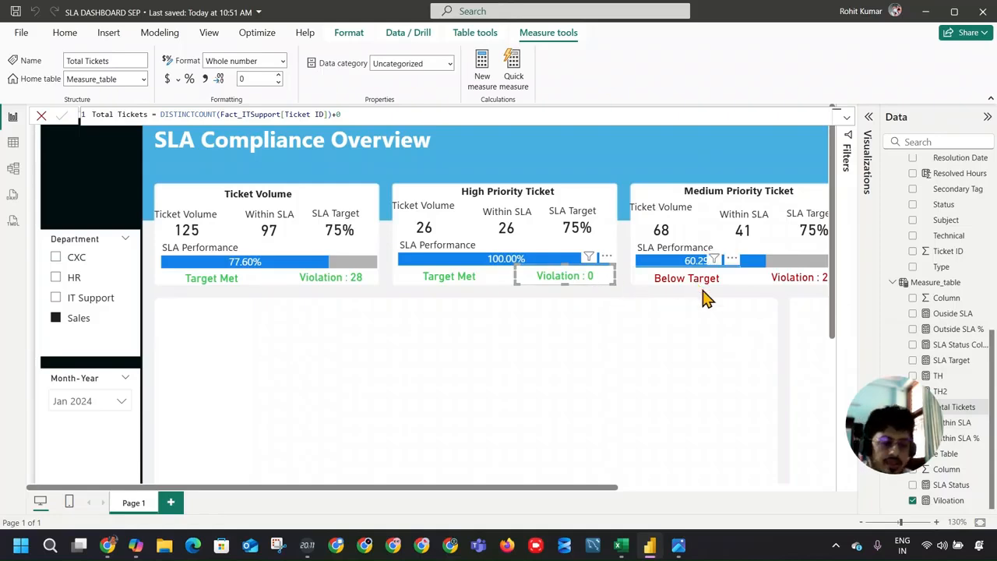
Step: Save the report with the whole page in view and check the reference dashboard image in the photo viewer
left_click(886, 520)
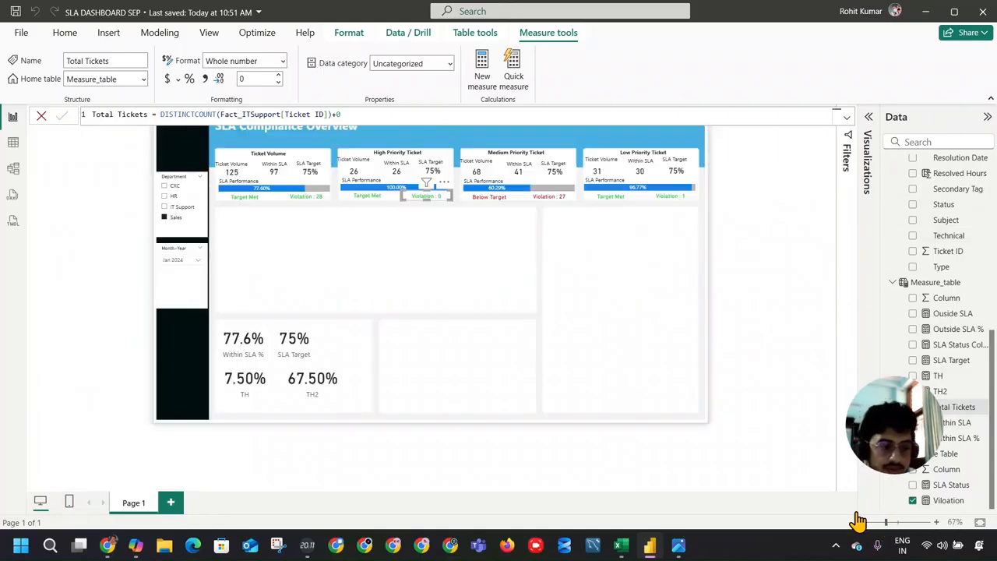
left_click(895, 522)
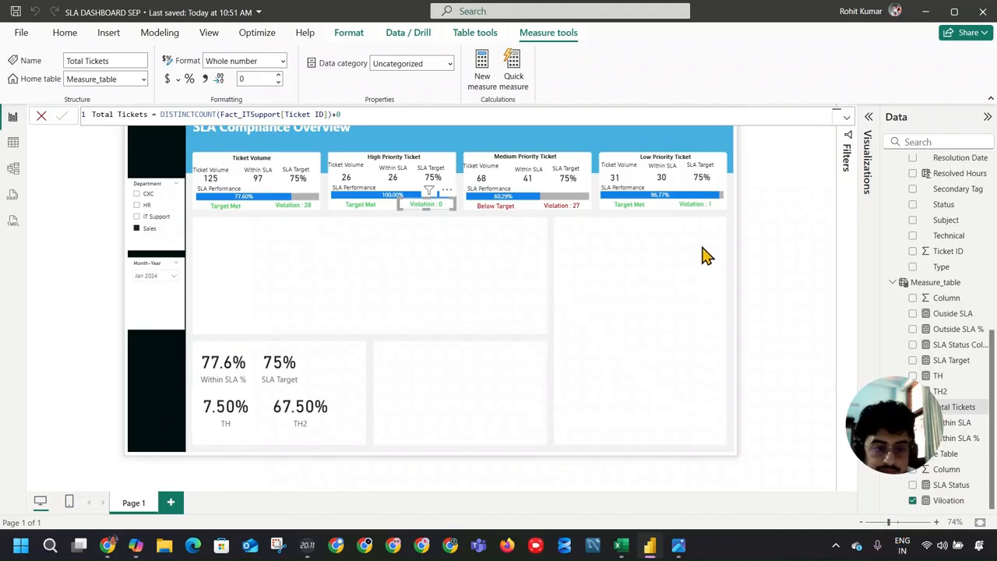
left_click(632, 288)
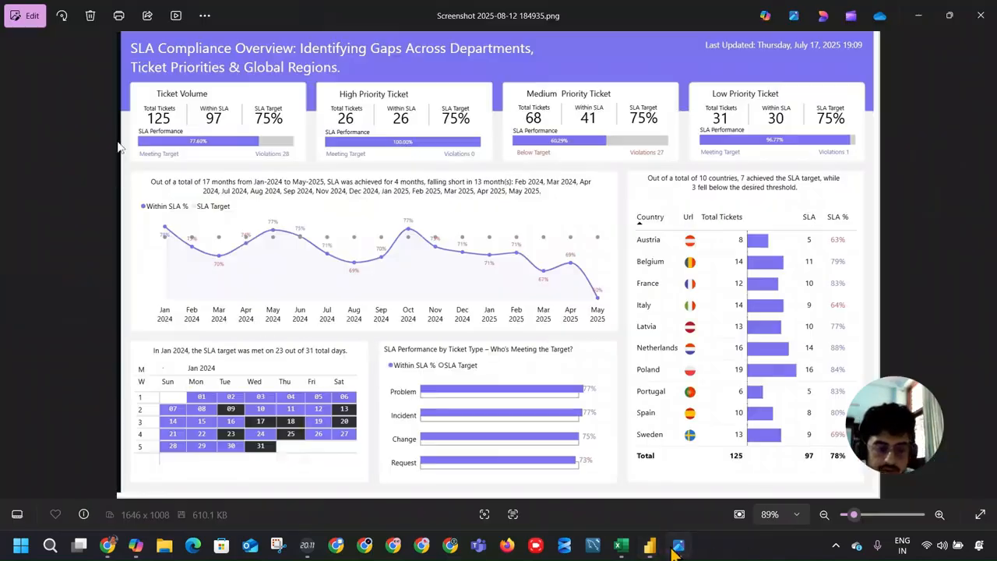
left_click(679, 545)
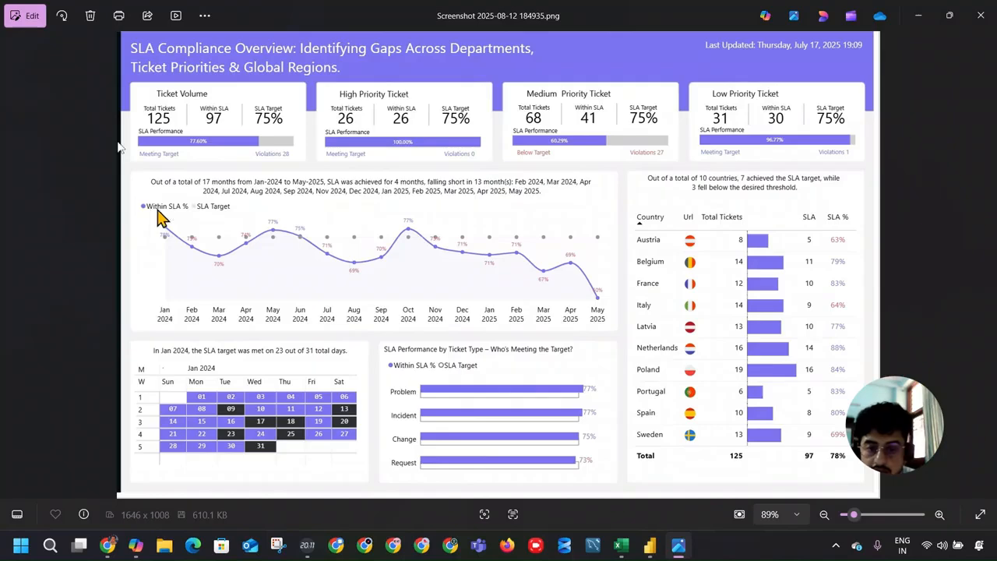
key("alt+Tab")
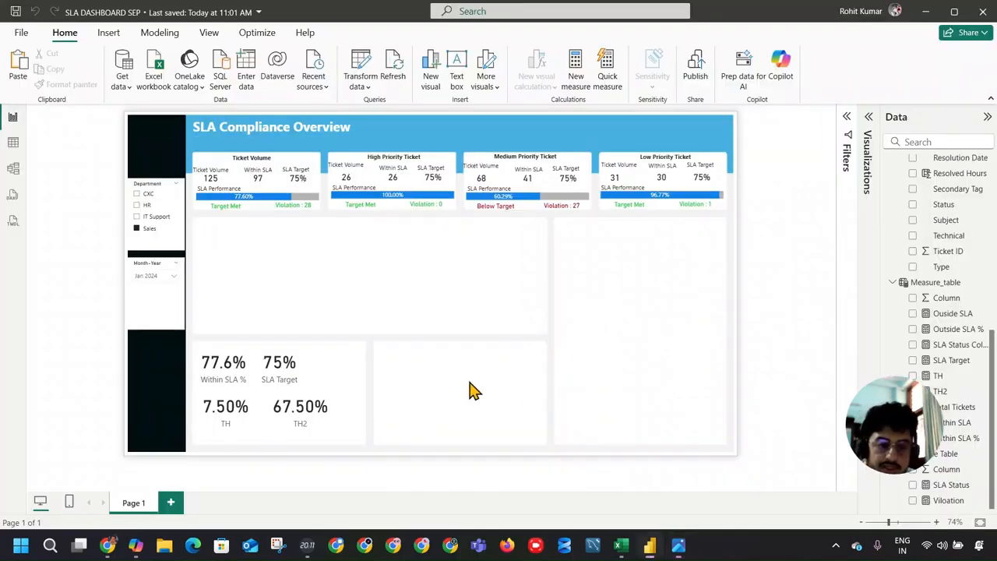
Step: Insert a line chart and size it to span the wide empty panel beneath the KPI cards, leaving space above it
scroll(910, 218, "up", 10)
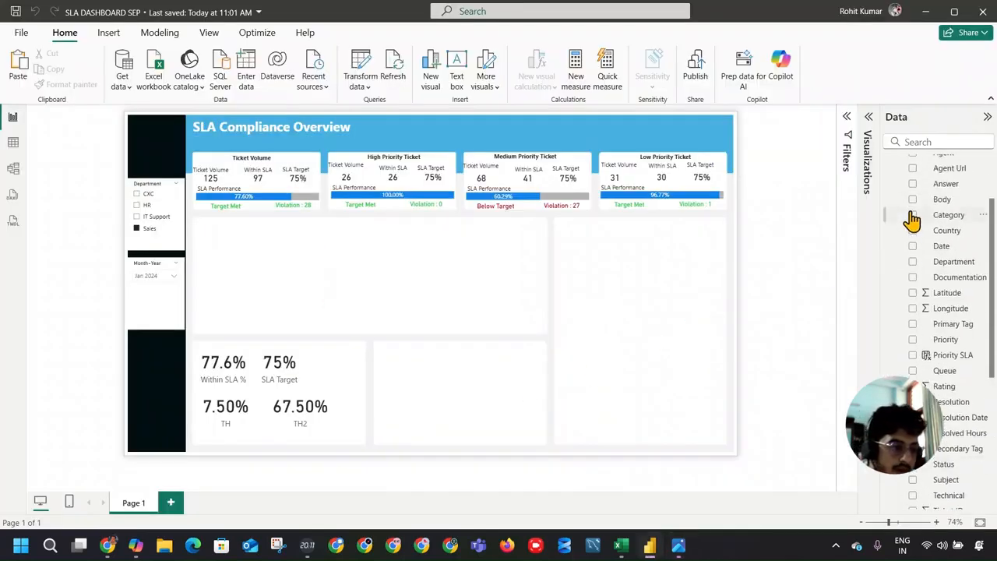
left_click(895, 210)
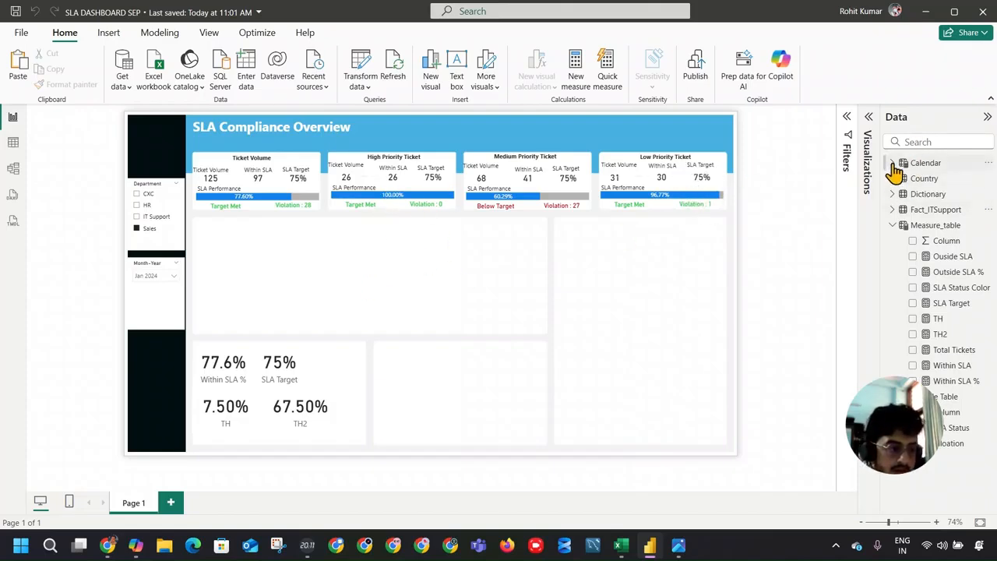
left_click(867, 136)
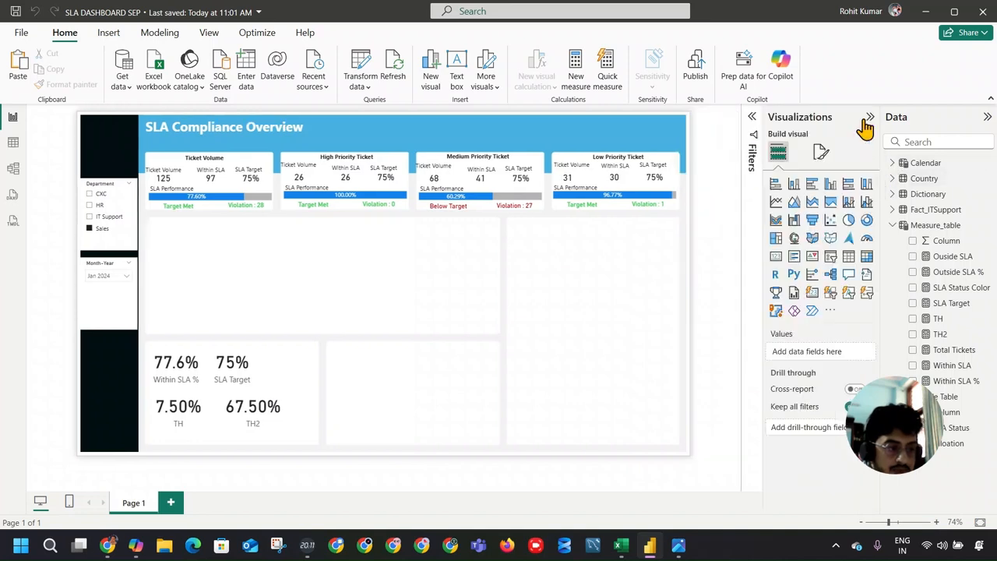
left_click(774, 210)
left_click_drag(342, 276, 252, 269)
left_click_drag(270, 307, 501, 334)
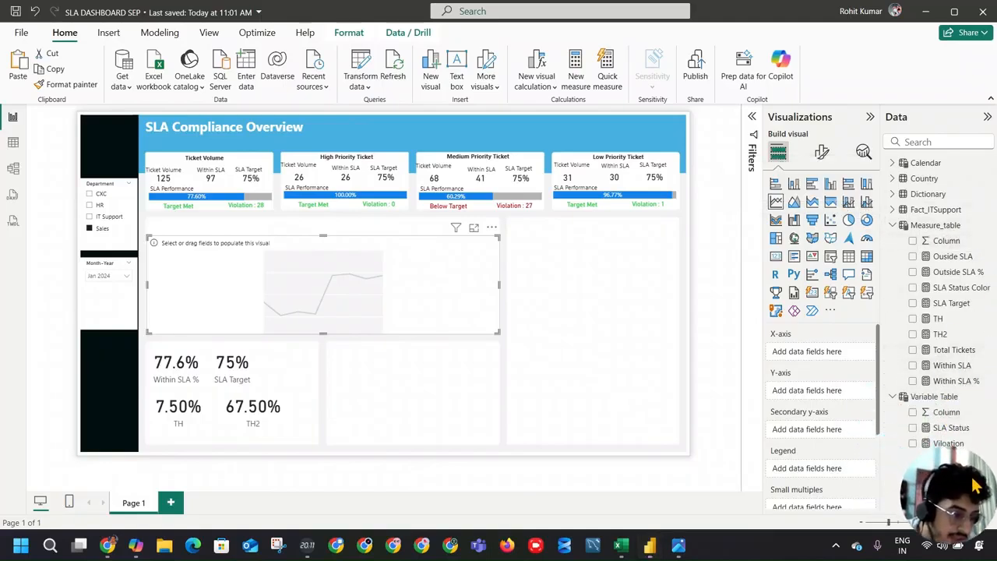
Step: Plot the Within SLA % and SLA Target measures on the line chart's Y-axis
left_click(913, 381)
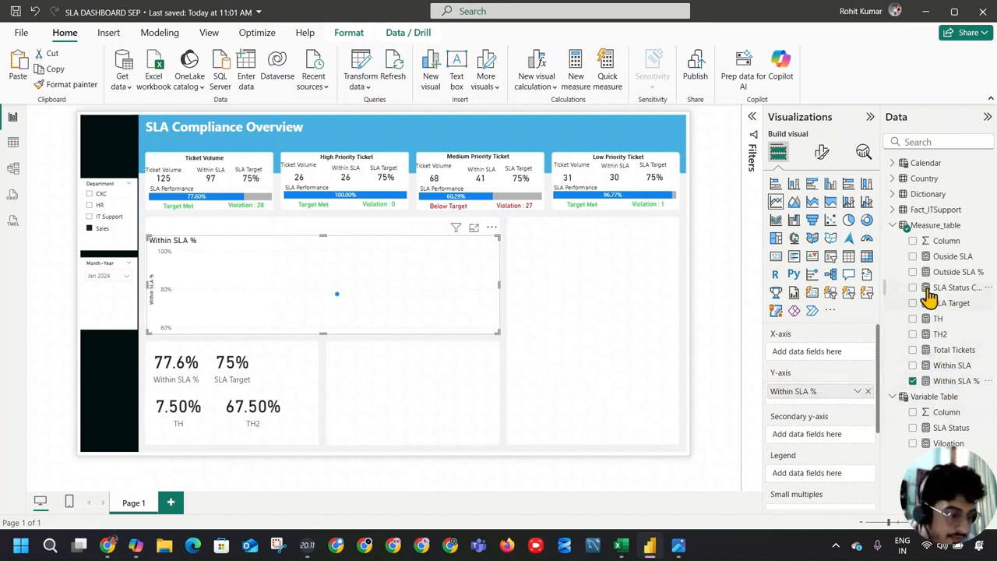
left_click_drag(923, 304, 830, 399)
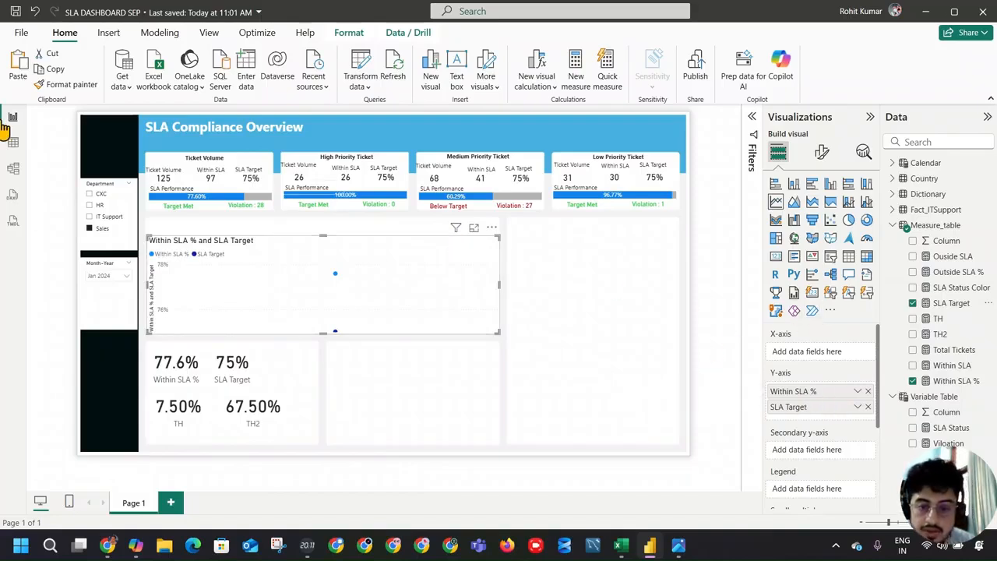
Step: Clear the Jan 2024 selection from the Month-Year slicer so that every month is included
left_click(123, 285)
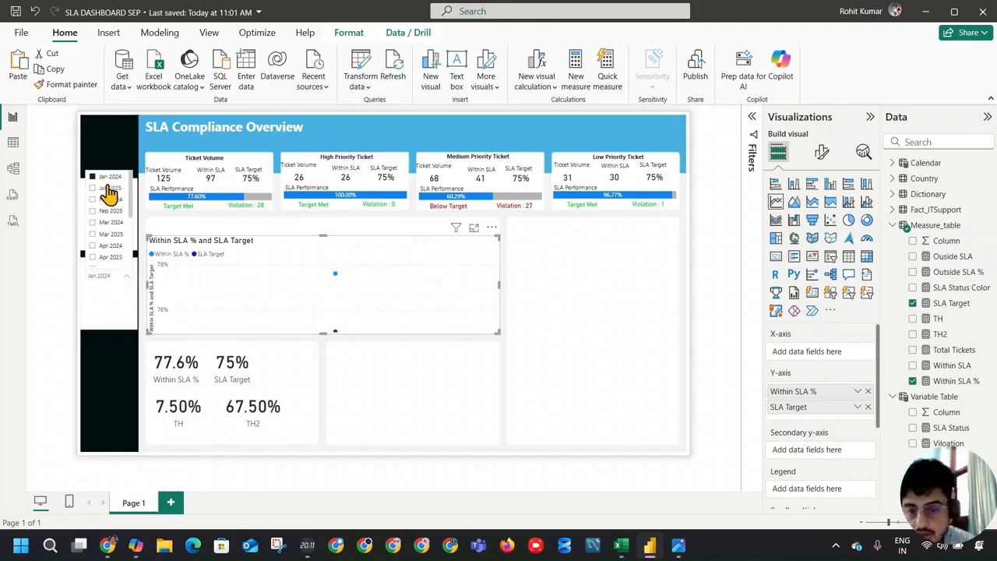
left_click(109, 177)
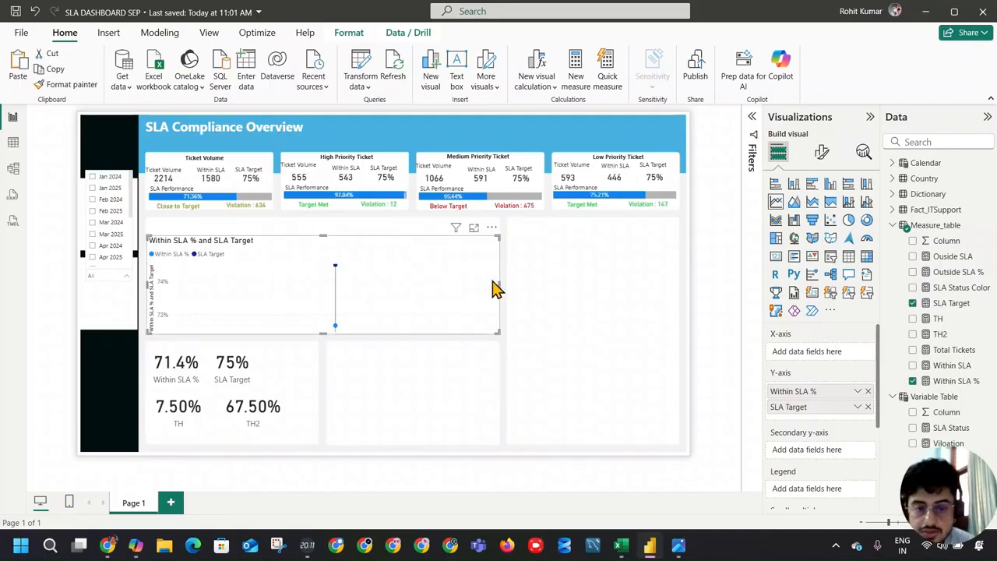
left_click(553, 287)
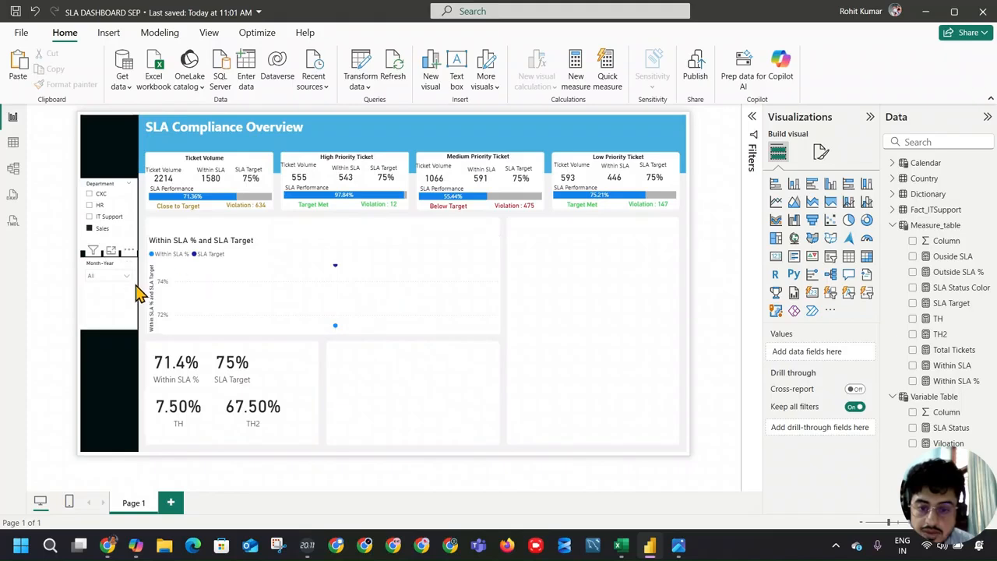
Step: Put the Calendar table's Month-Year field on the line chart's X-axis
left_click(388, 299)
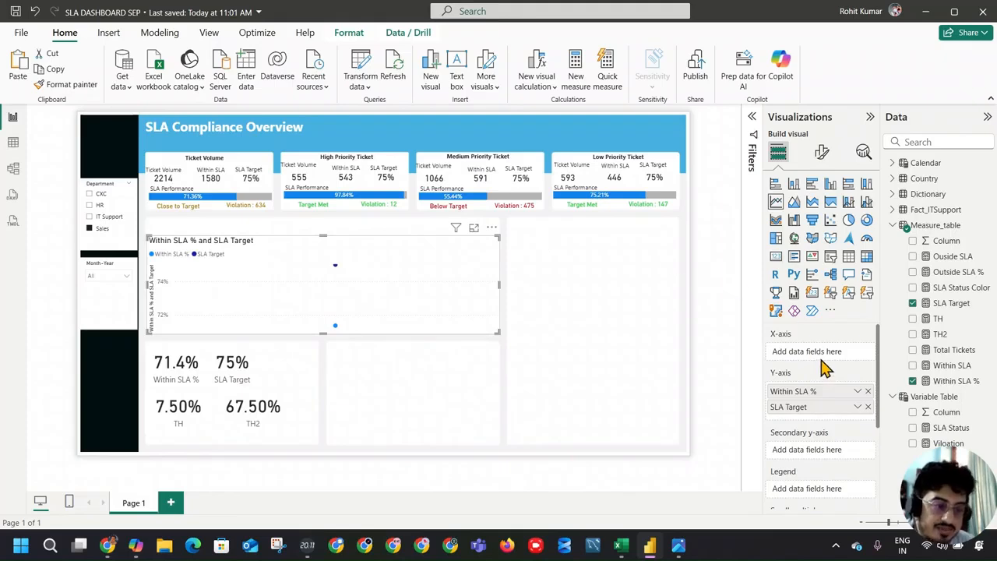
left_click(893, 162)
scroll(952, 284, "down", 1)
scroll(954, 285, "down", 1)
left_click_drag(943, 304, 841, 365)
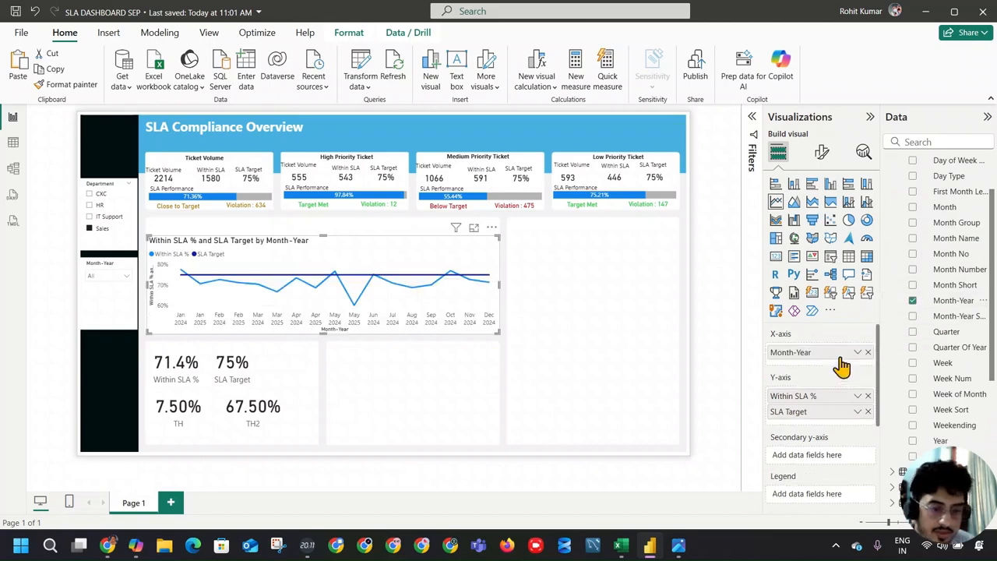
Step: Filter the Month-Year slicer to Jan 2024 and clear it again to check how the line chart responds
left_click(113, 281)
left_click(101, 178)
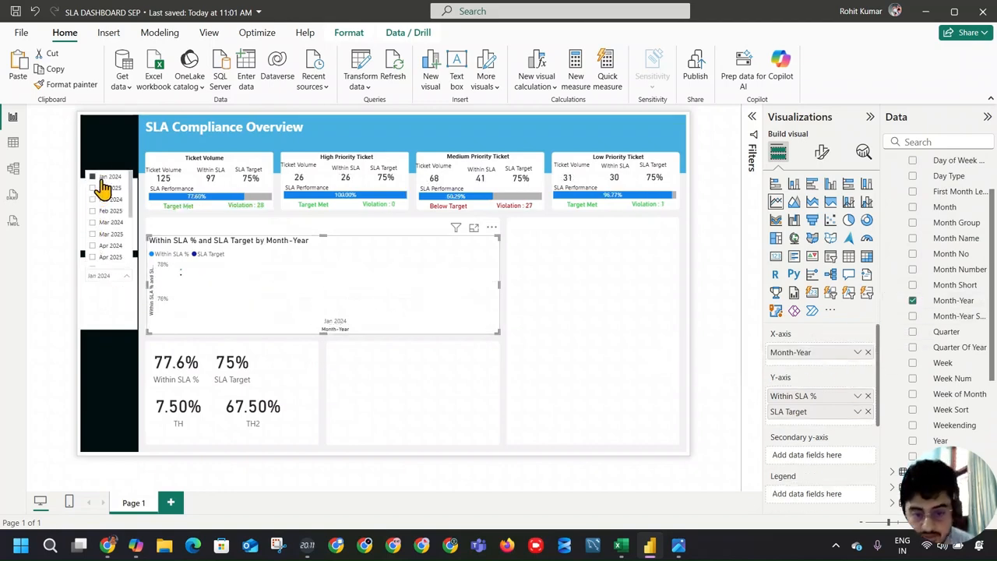
left_click(101, 178)
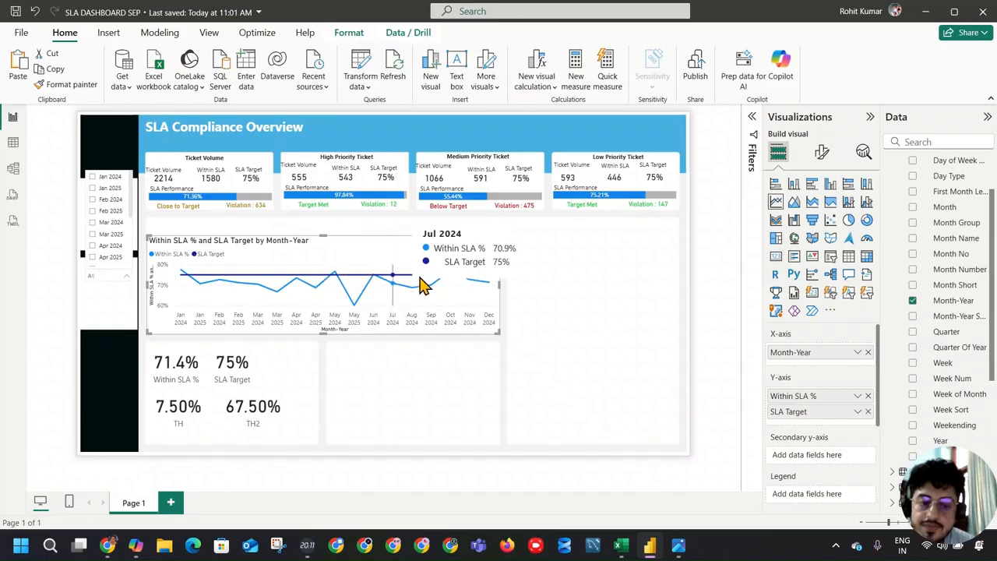
scroll(103, 230, "down", 2)
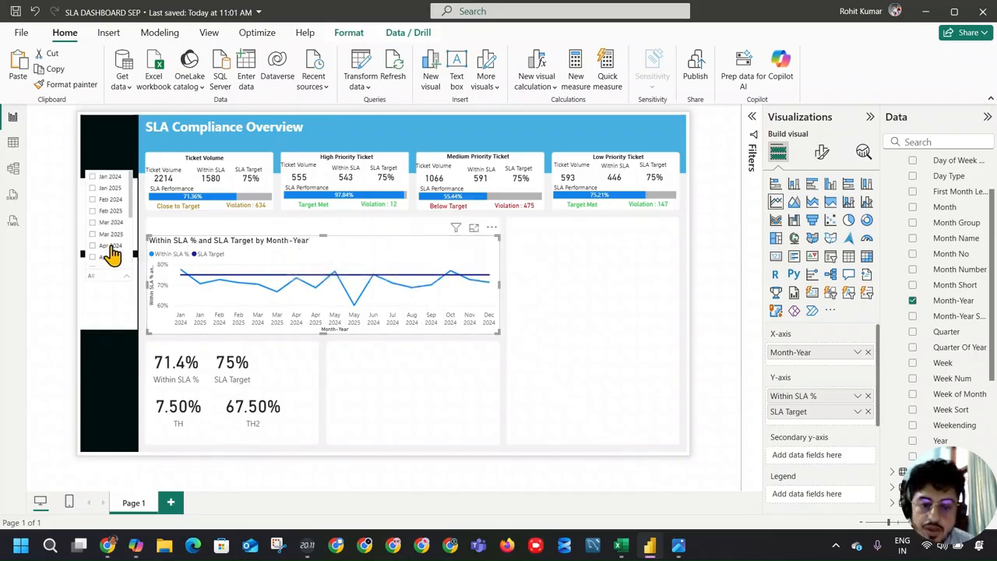
Step: Edit the Month-Year slicer's interactions so it no longer filters the SLA line chart
left_click(111, 310)
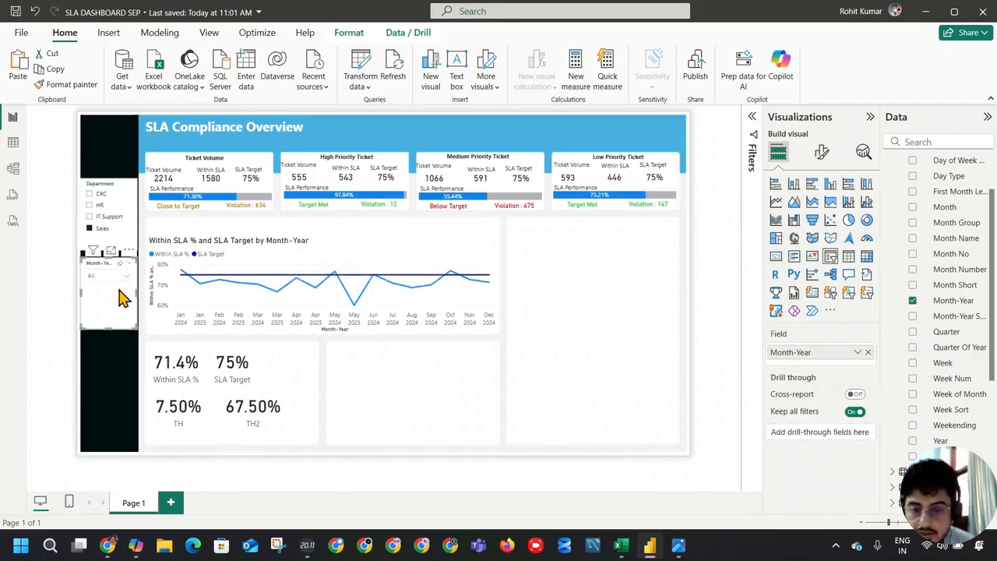
left_click(342, 34)
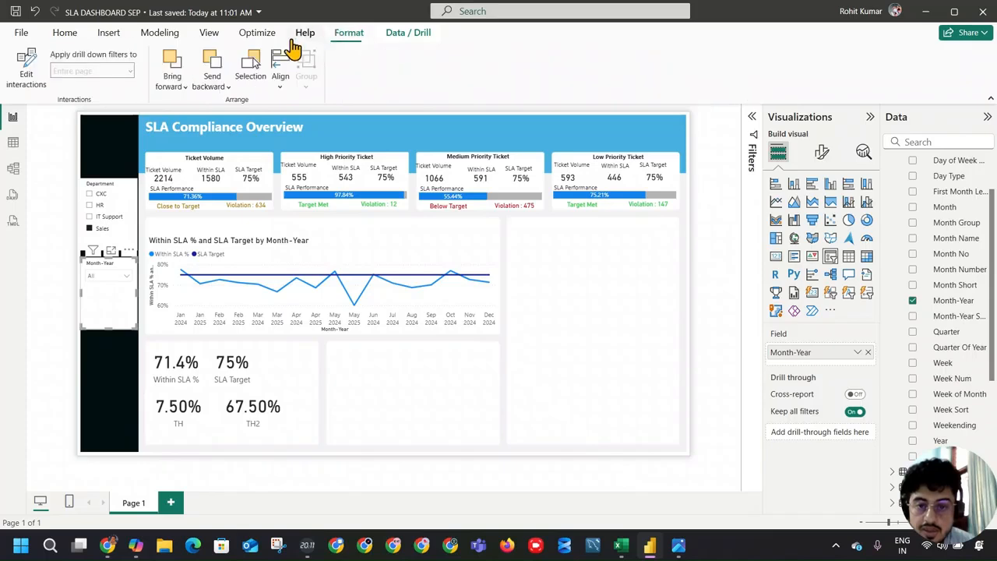
left_click(27, 68)
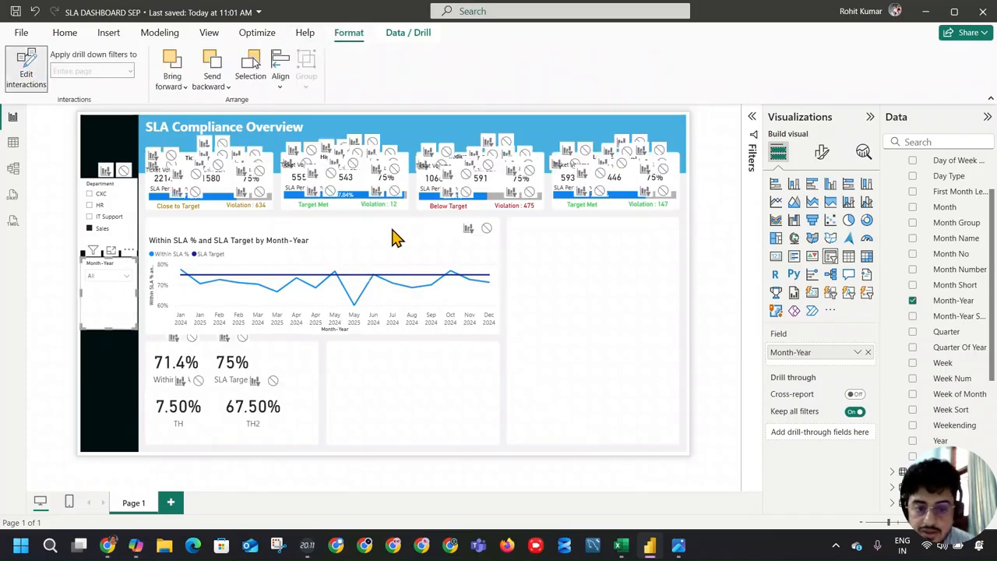
left_click(486, 228)
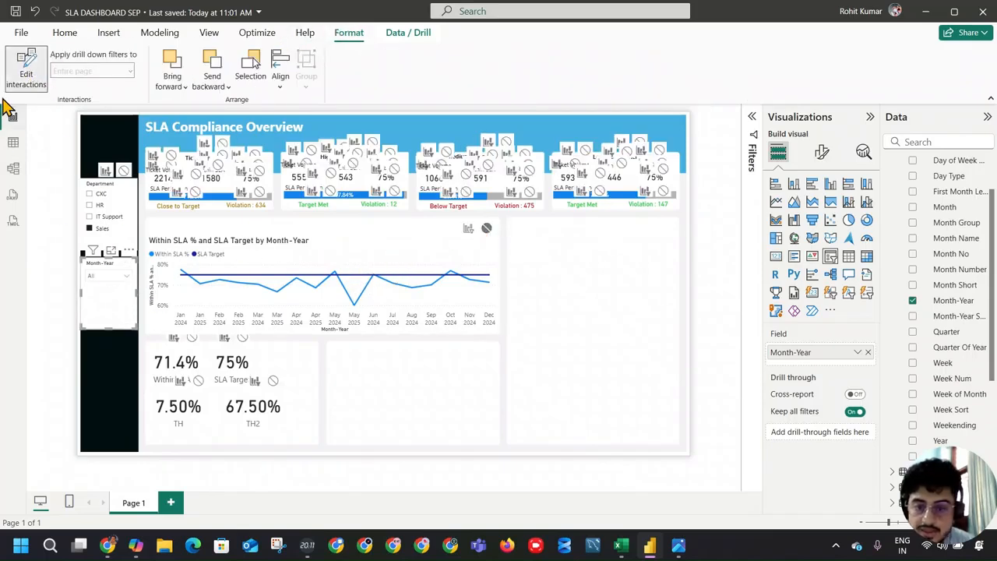
left_click(26, 70)
Step: Filter the Month-Year slicer to Jan 2024 and inspect the line chart's monthly data points
left_click(124, 277)
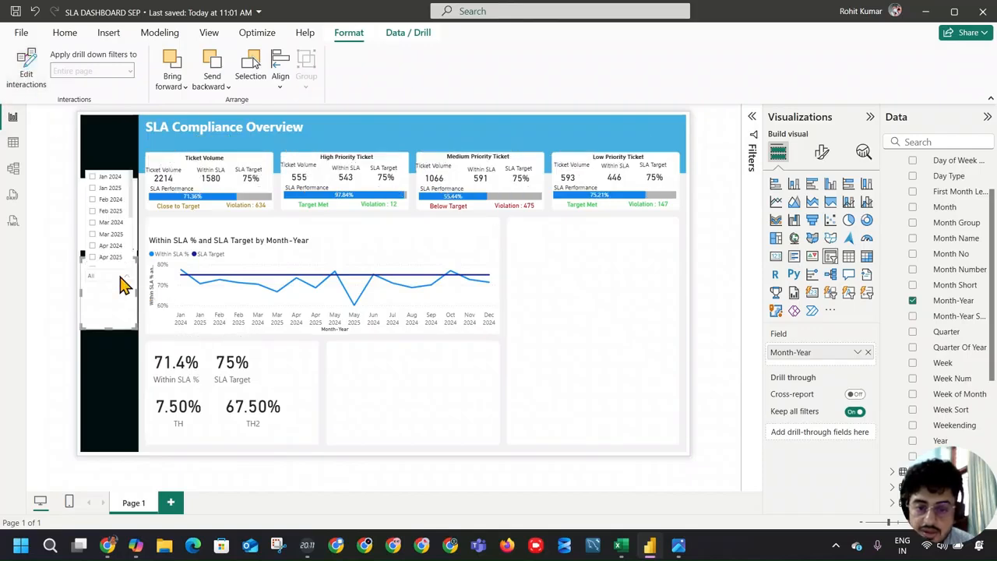
left_click(108, 179)
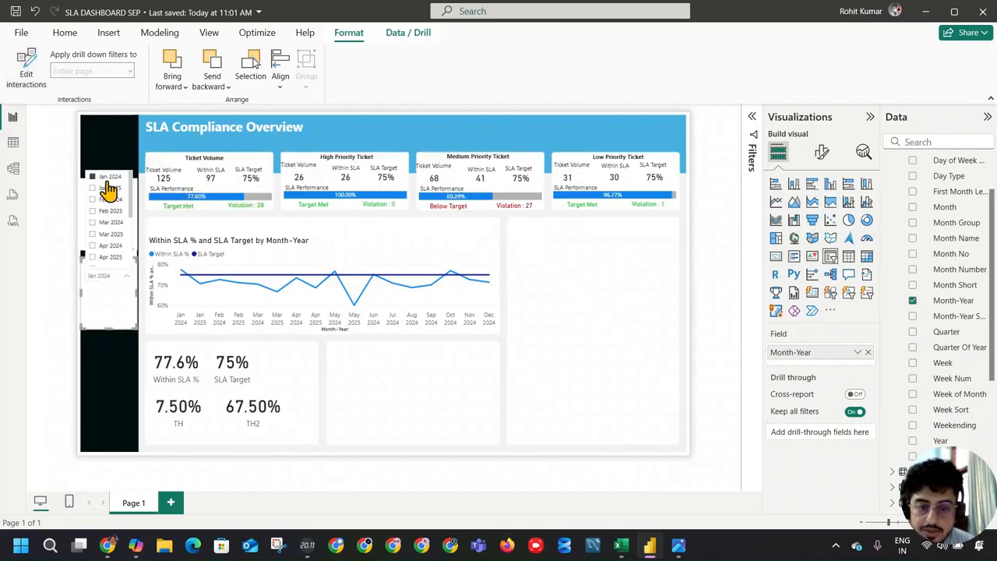
left_click(563, 304)
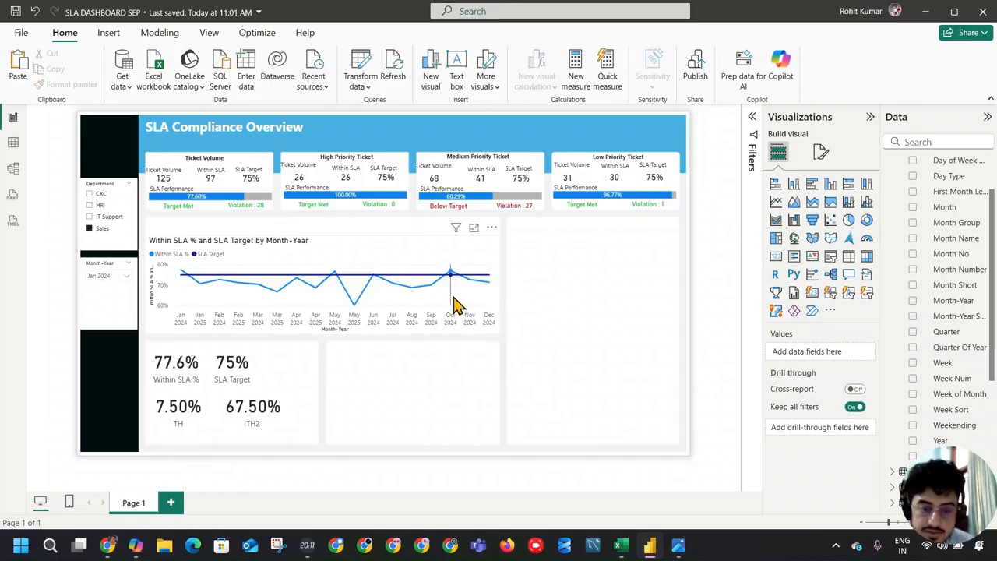
mouse_move(456, 304)
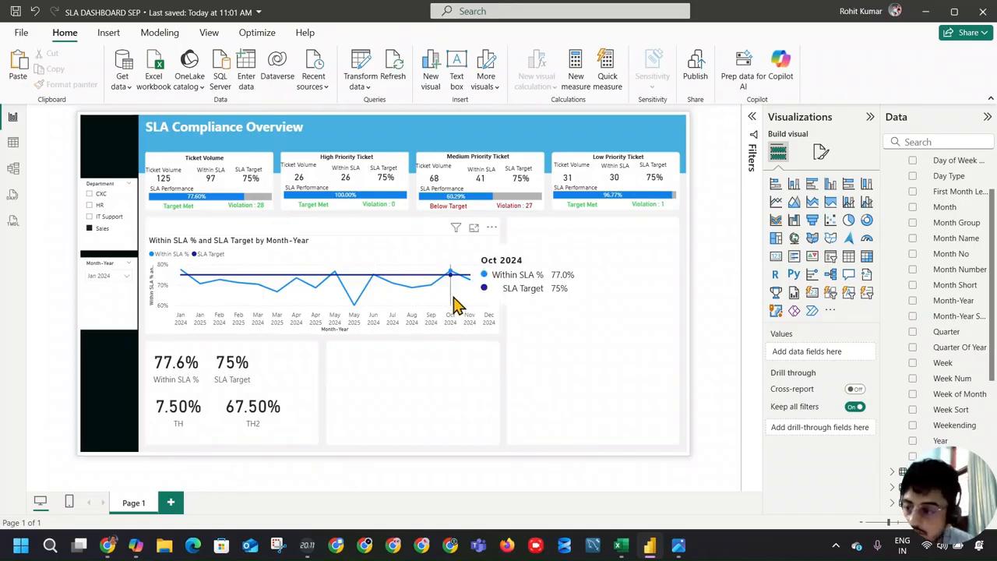
left_click(460, 296)
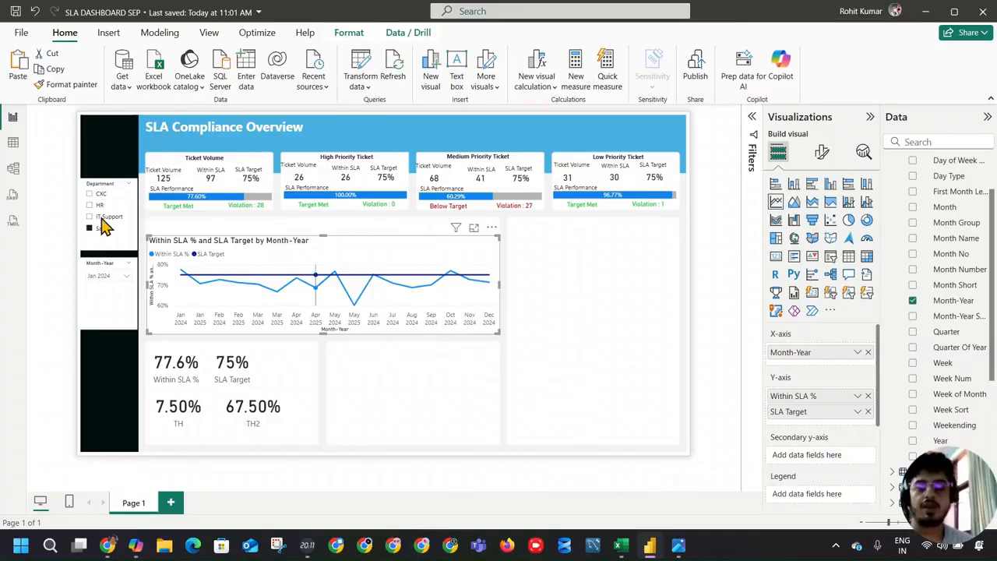
Step: Show the Calendar table's data and examine its Month-Year, Month-Year Sort and Month Group columns for a suitable sort order
left_click(13, 142)
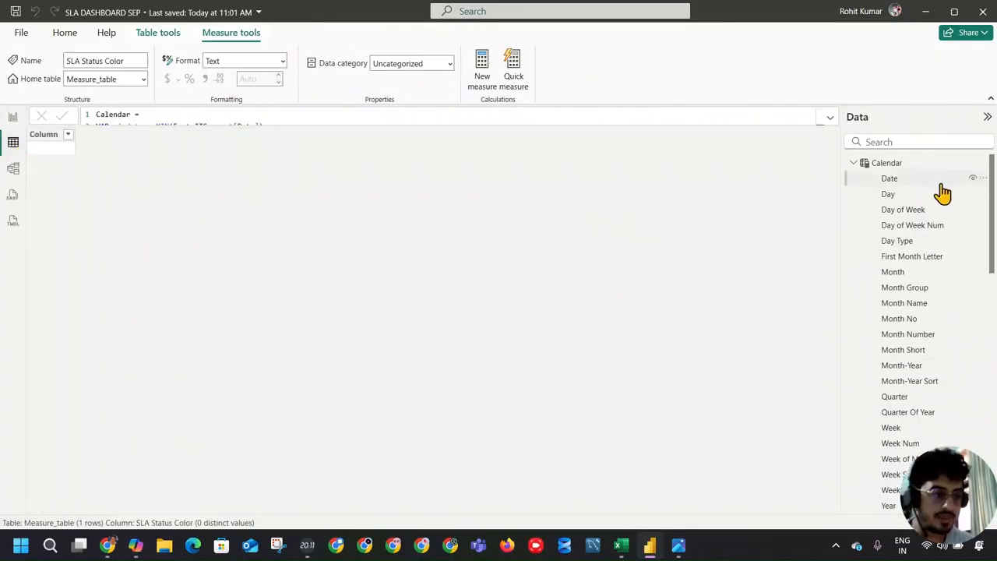
left_click(886, 164)
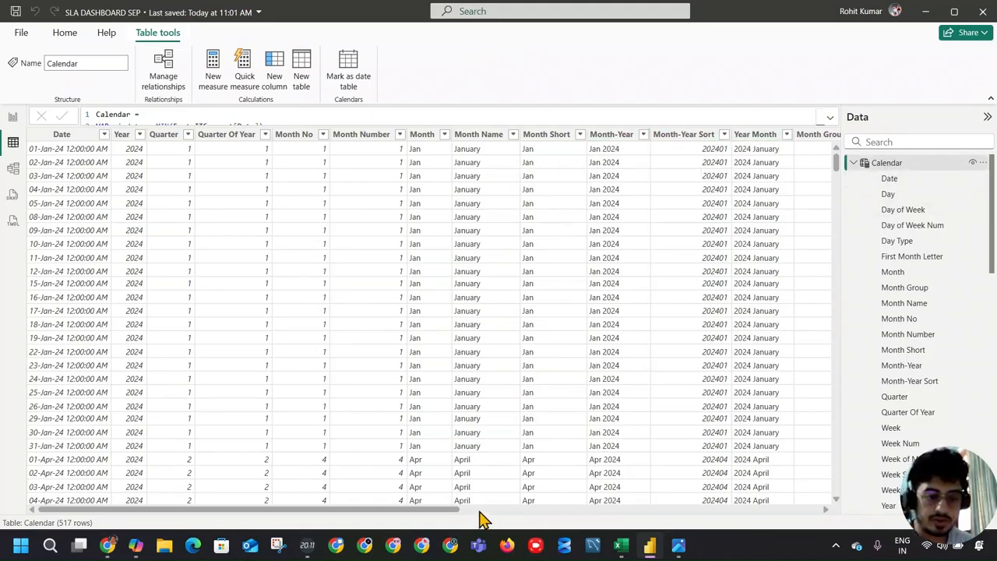
left_click_drag(437, 515, 562, 516)
left_click(380, 135)
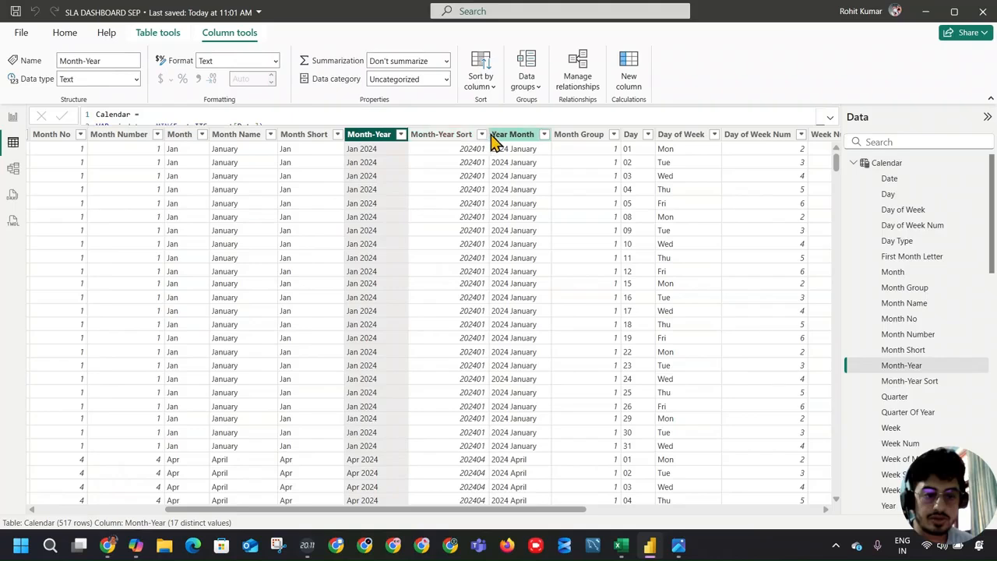
left_click(614, 135)
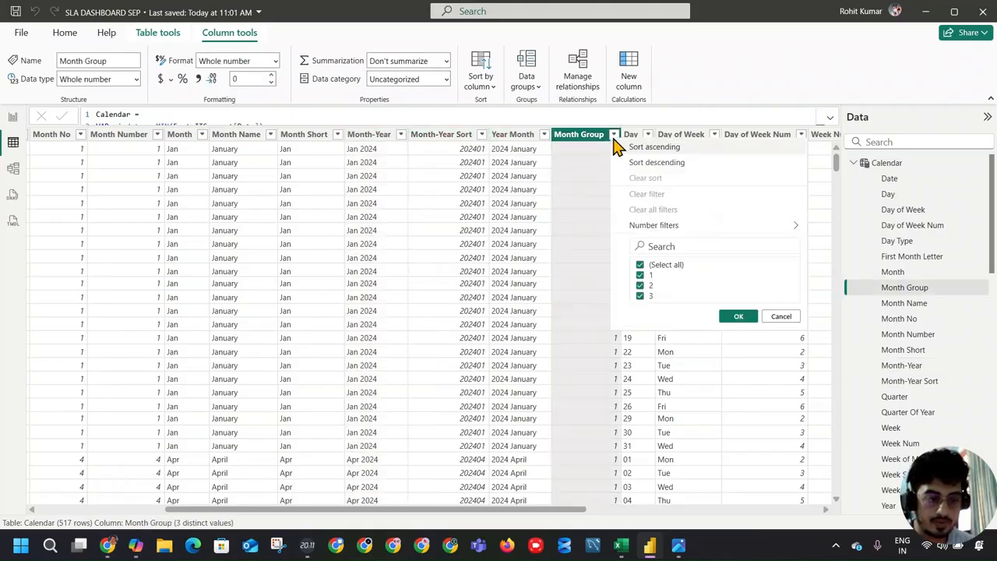
left_click(576, 138)
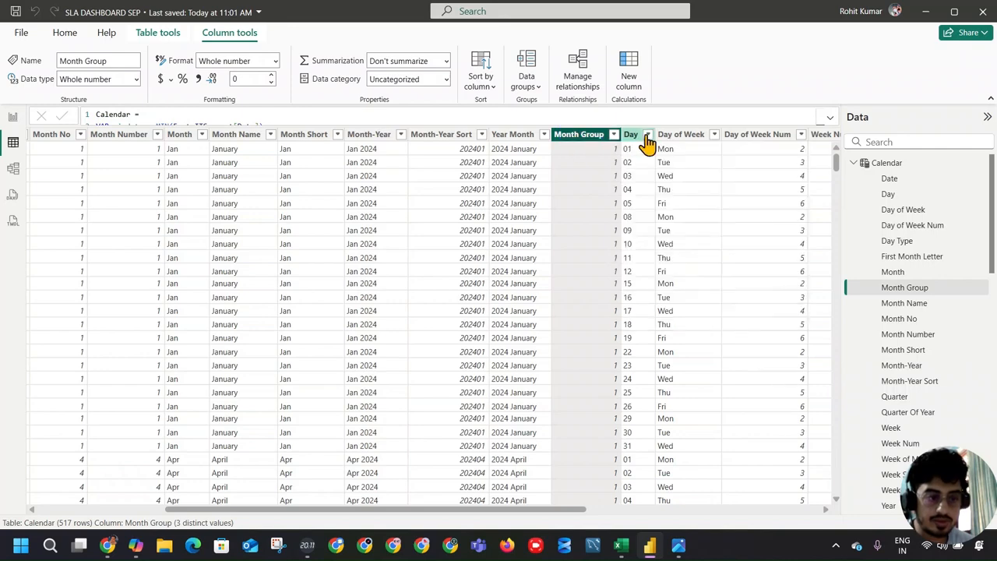
scroll(630, 312, "down", 8)
scroll(629, 312, "up", 8)
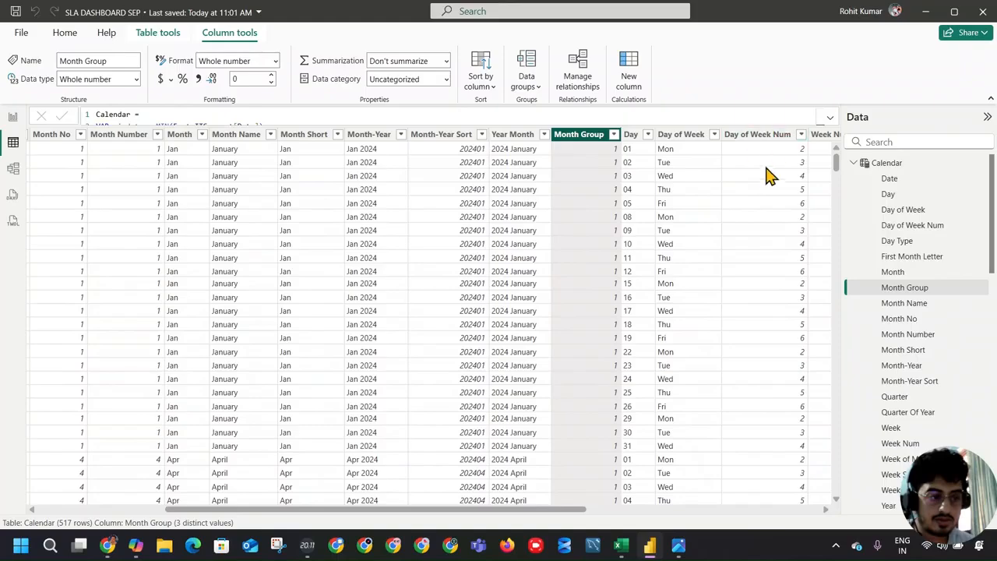
scroll(769, 174, "down", 11)
scroll(765, 257, "up", 11)
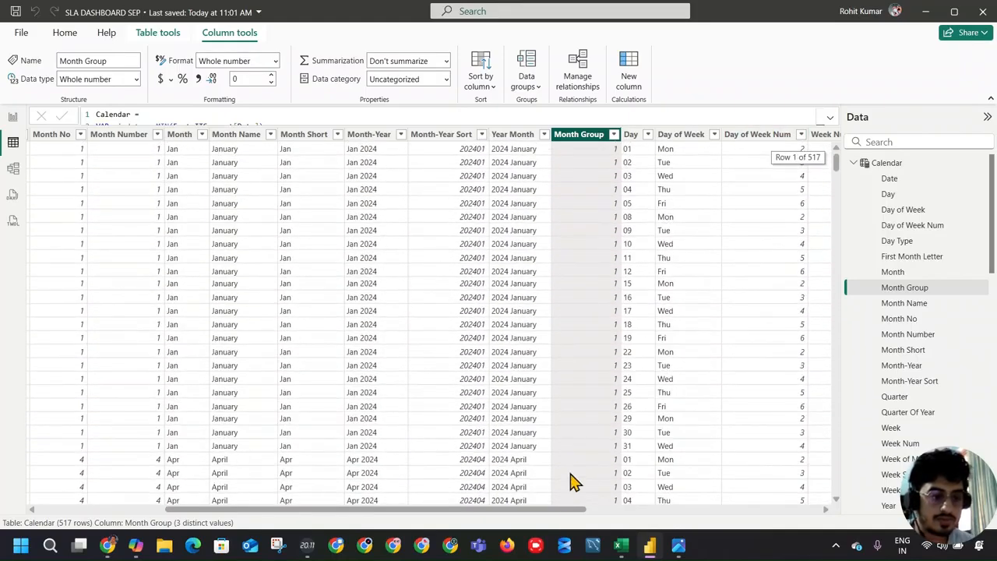
left_click_drag(563, 515, 490, 507)
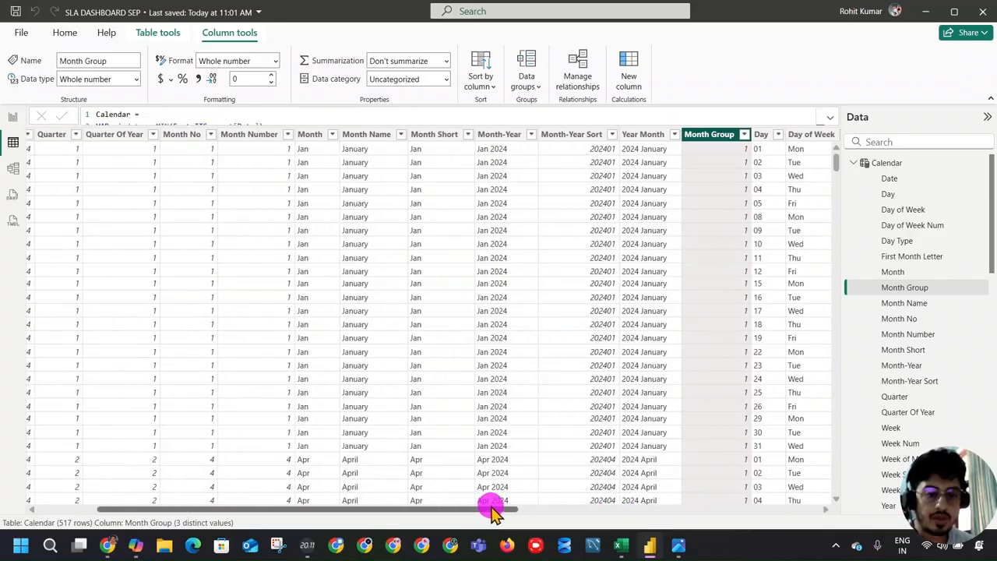
Step: Sort the Month-Year column by Month Group and return to the report page
left_click(505, 135)
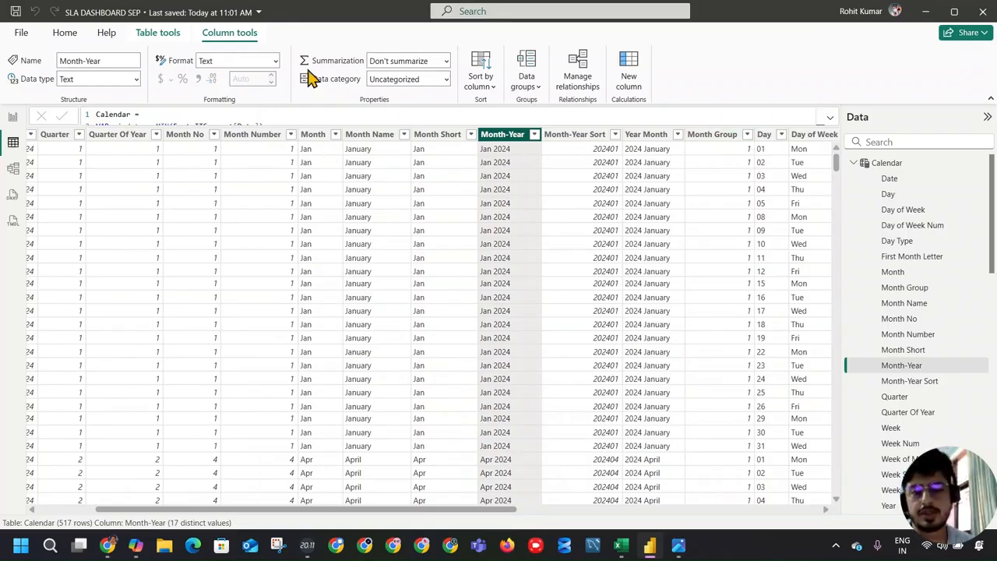
left_click(483, 81)
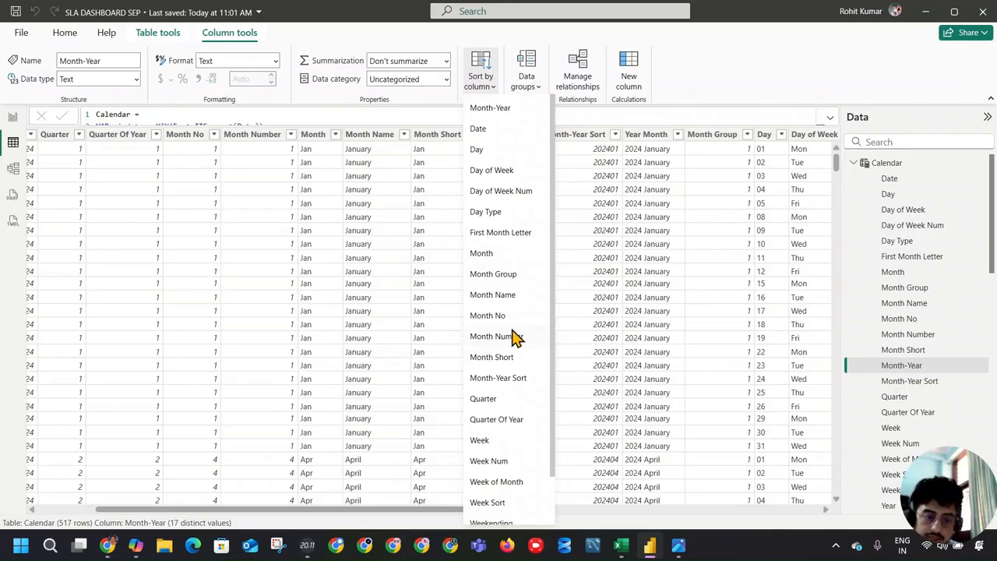
left_click(510, 282)
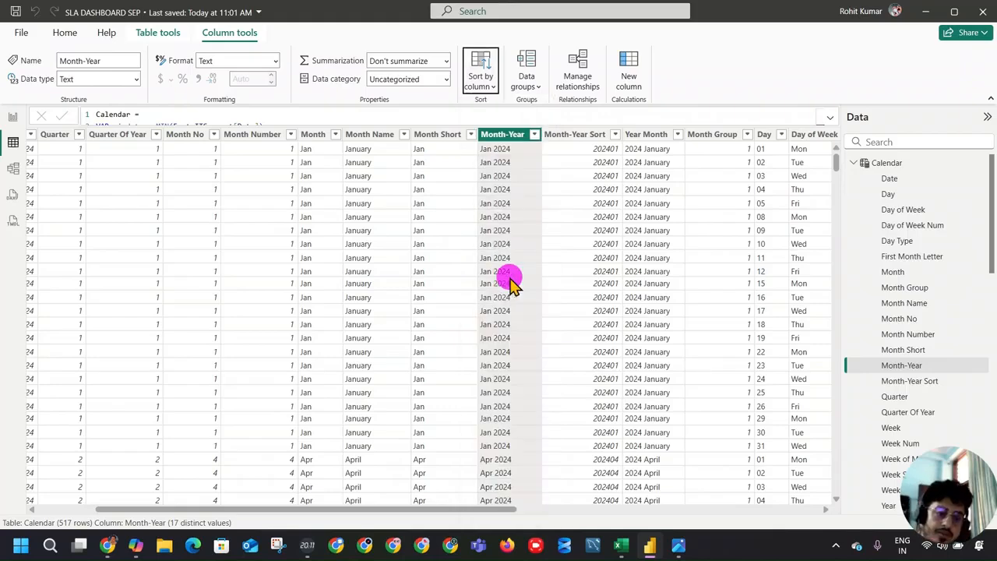
left_click(12, 118)
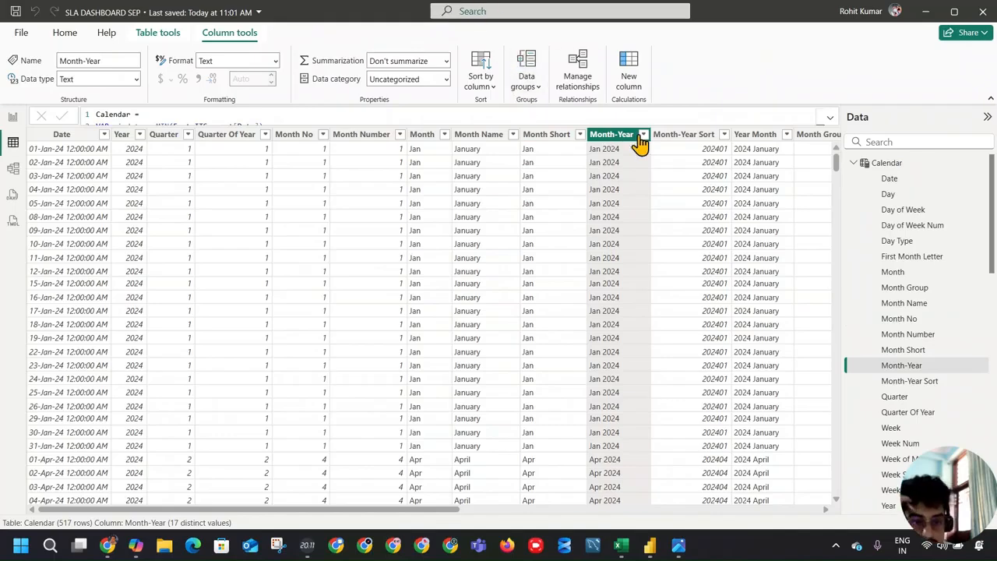
Step: Sort the Calendar table's Month-Year column by Month-Year Sort and return to the report page
left_click(483, 83)
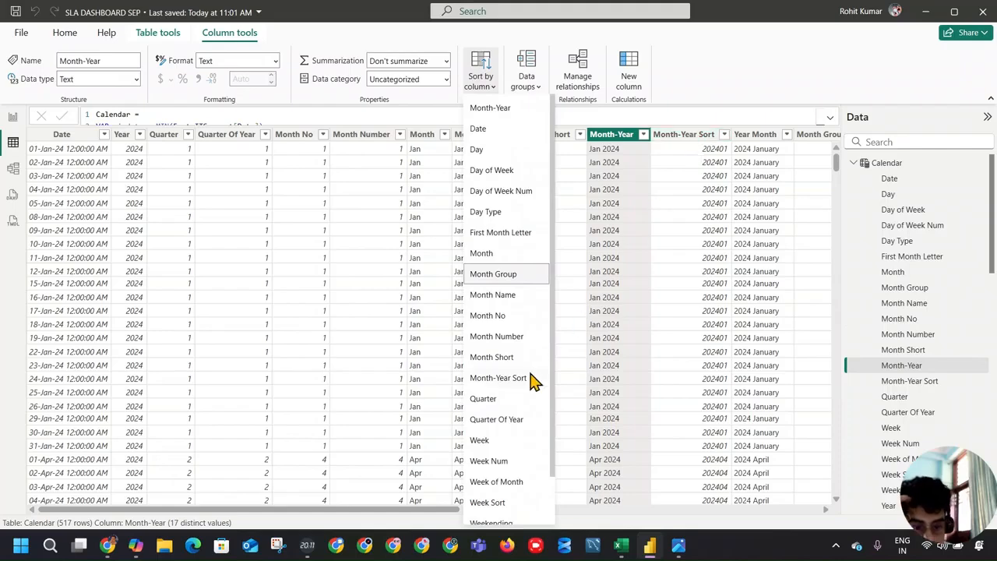
left_click(499, 378)
left_click(19, 123)
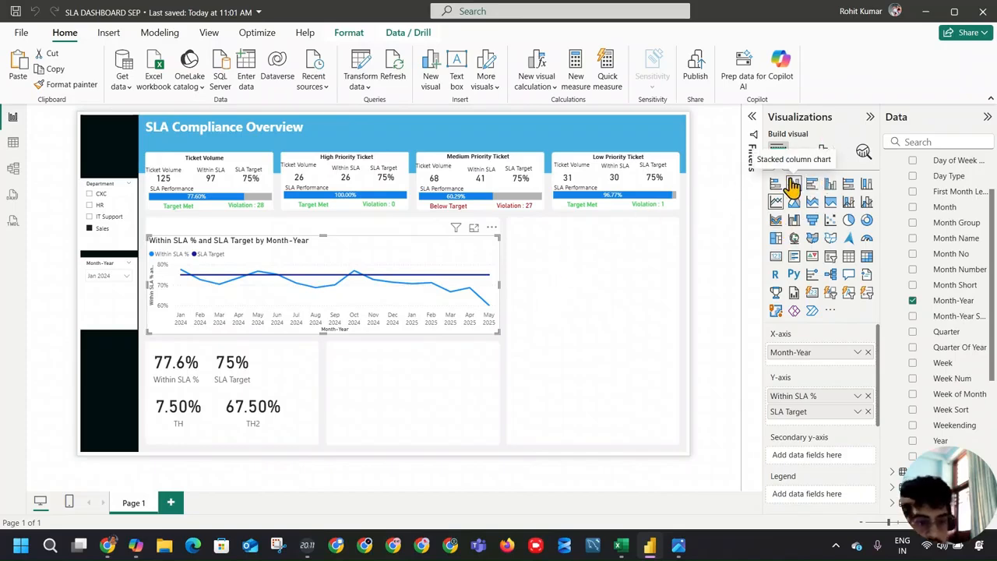
Step: Turn off the title of the monthly SLA line chart
left_click(822, 152)
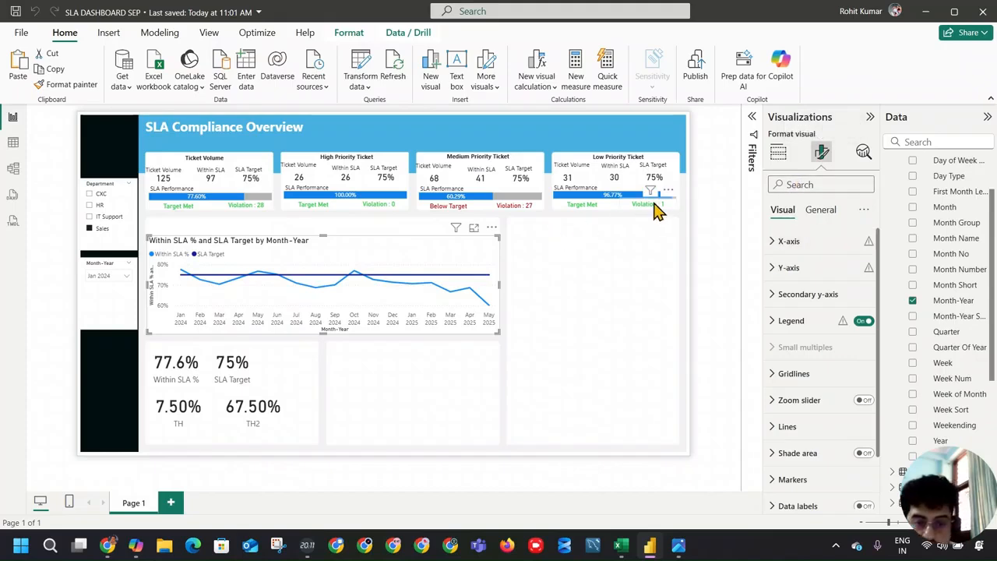
left_click(867, 323)
left_click(867, 323)
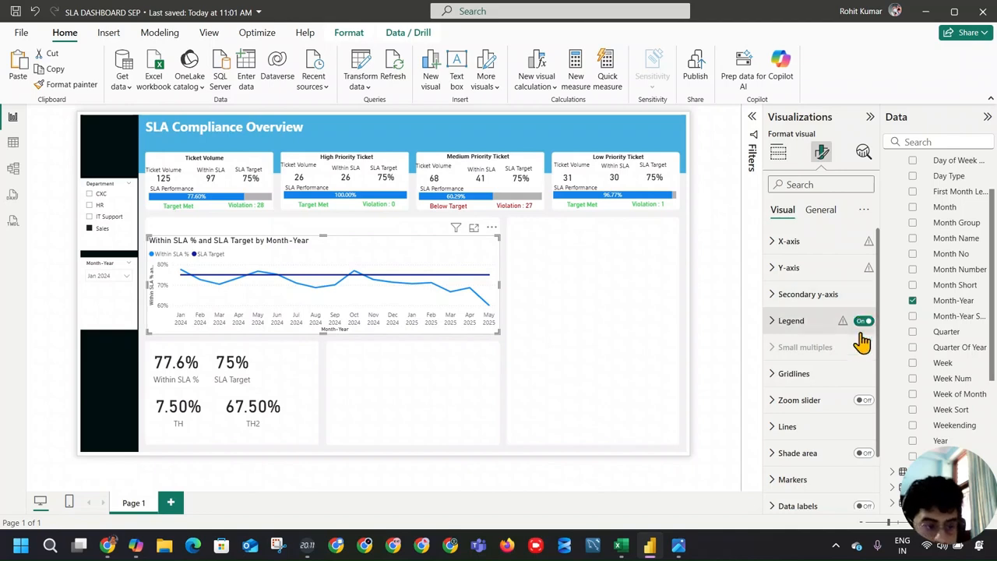
scroll(856, 354, "down", 1)
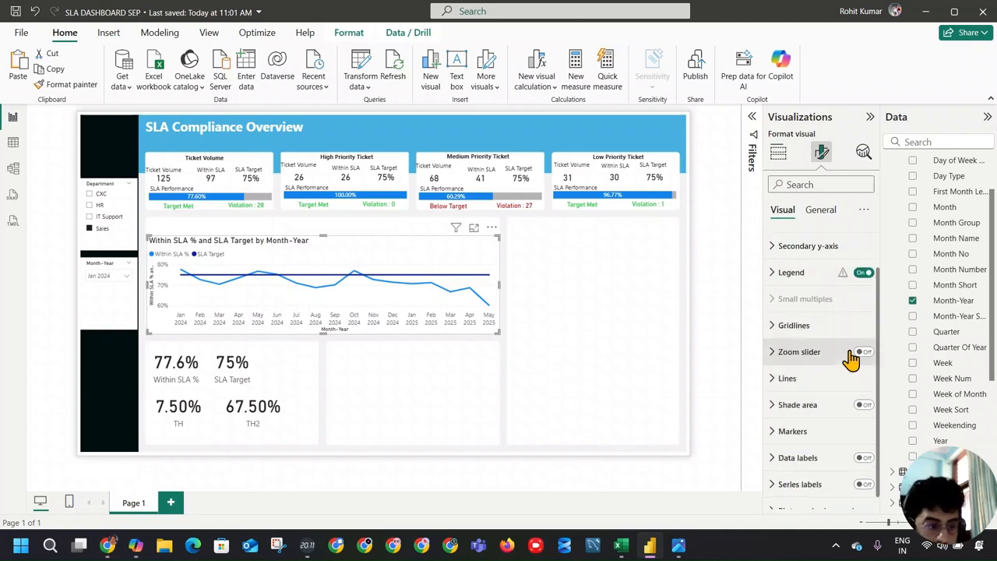
left_click(780, 155)
left_click(820, 153)
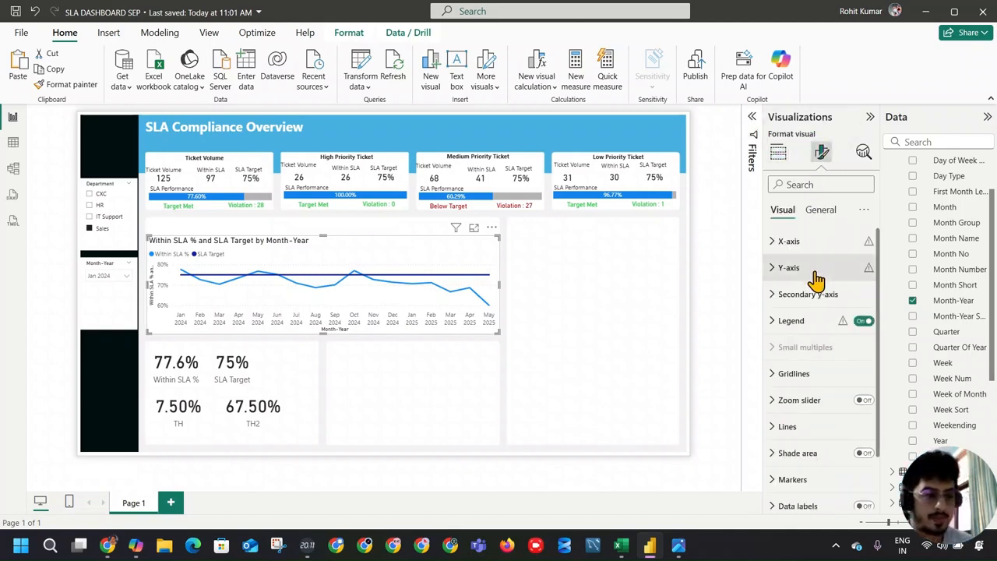
left_click(820, 209)
left_click(864, 269)
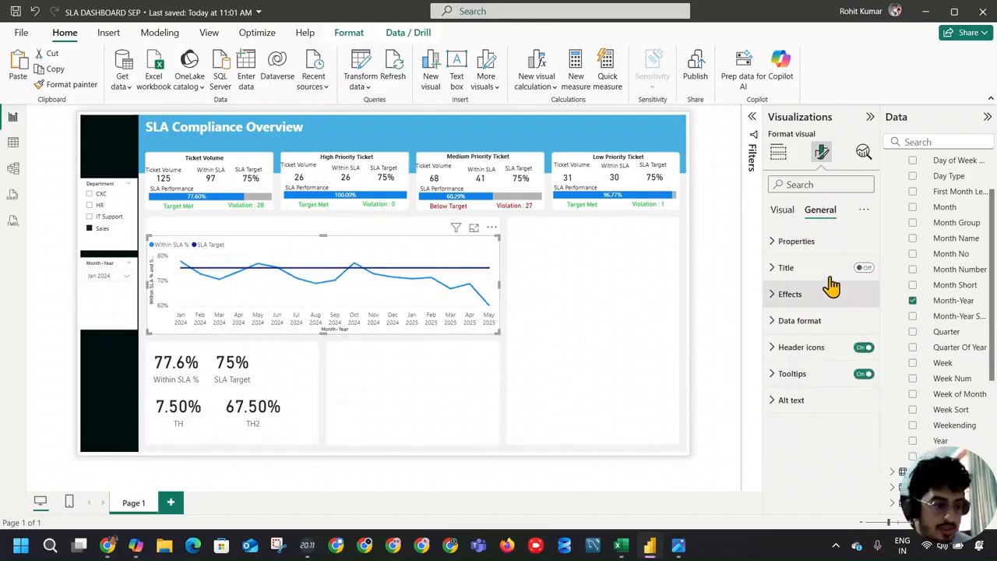
Step: Hide the Y-axis values and the Y-axis title on the line chart
left_click(782, 209)
mouse_move(868, 269)
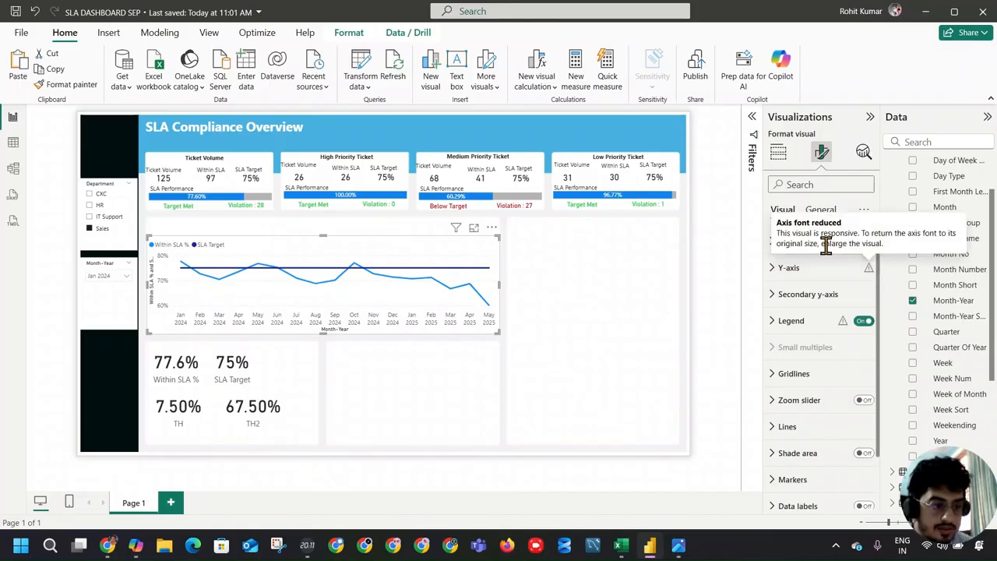
left_click(783, 243)
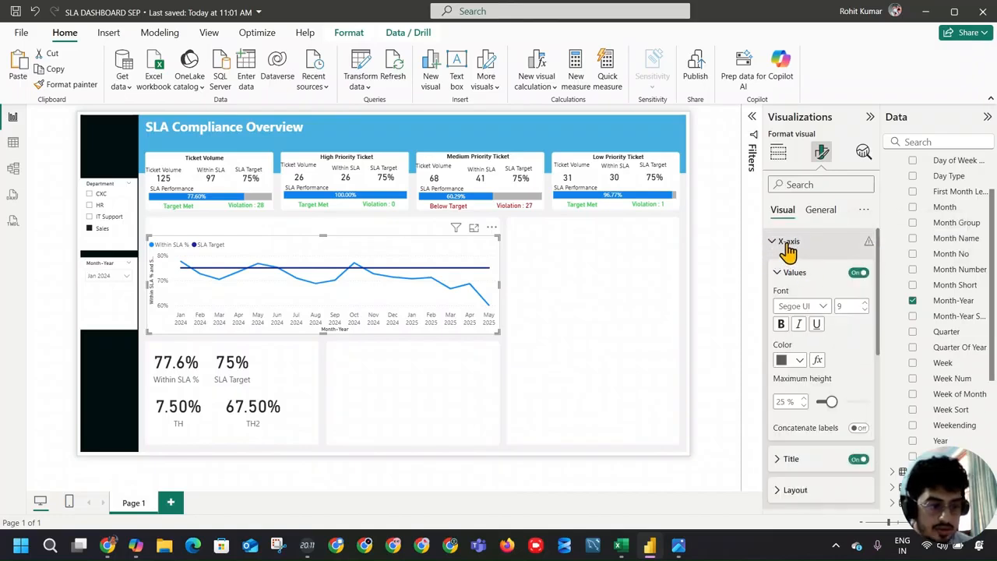
left_click(795, 253)
left_click(789, 268)
left_click(858, 434)
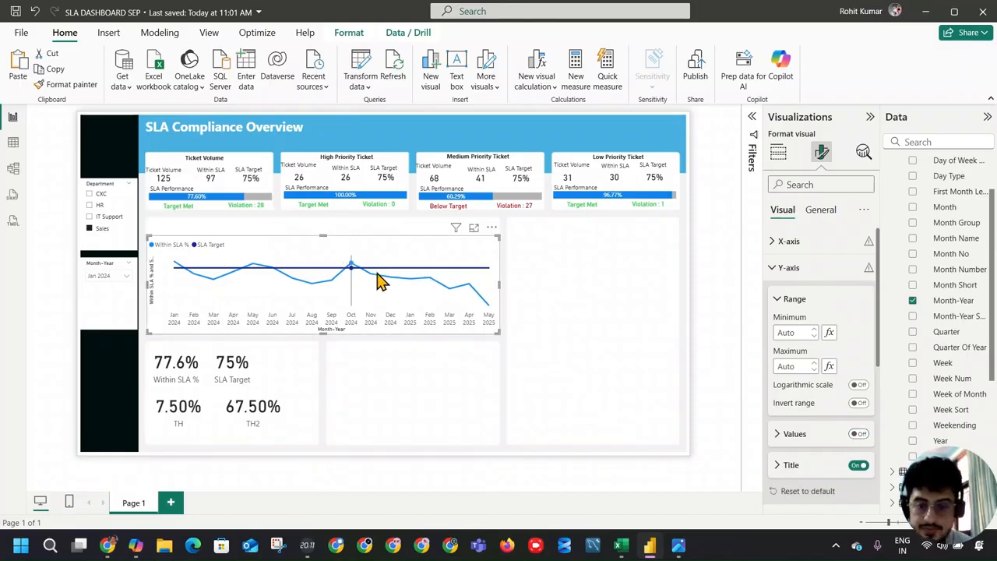
left_click(857, 467)
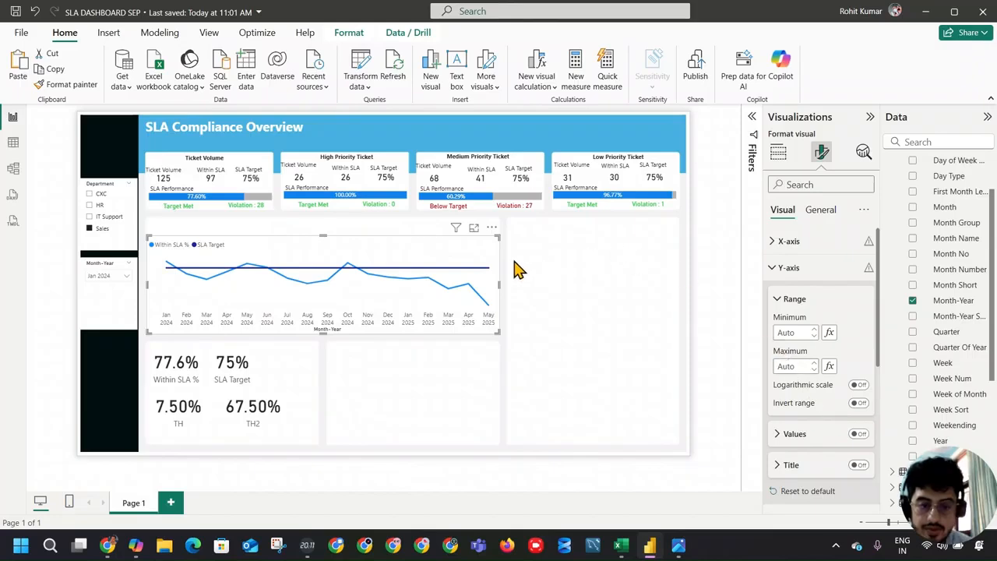
Step: Resize the line chart so it extends higher and slightly wider over its background card
left_click_drag(497, 330, 497, 329)
left_click(144, 236)
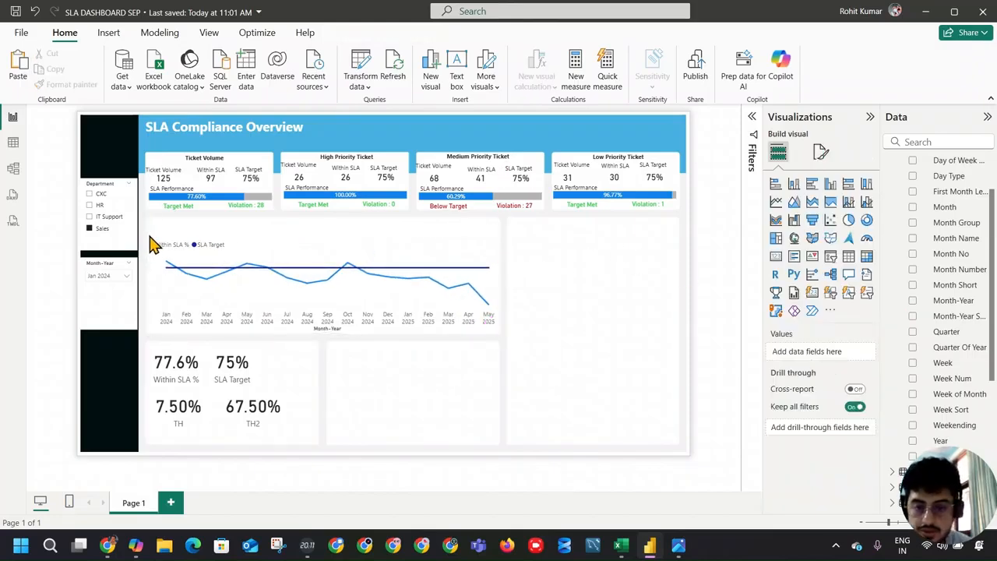
left_click(145, 233)
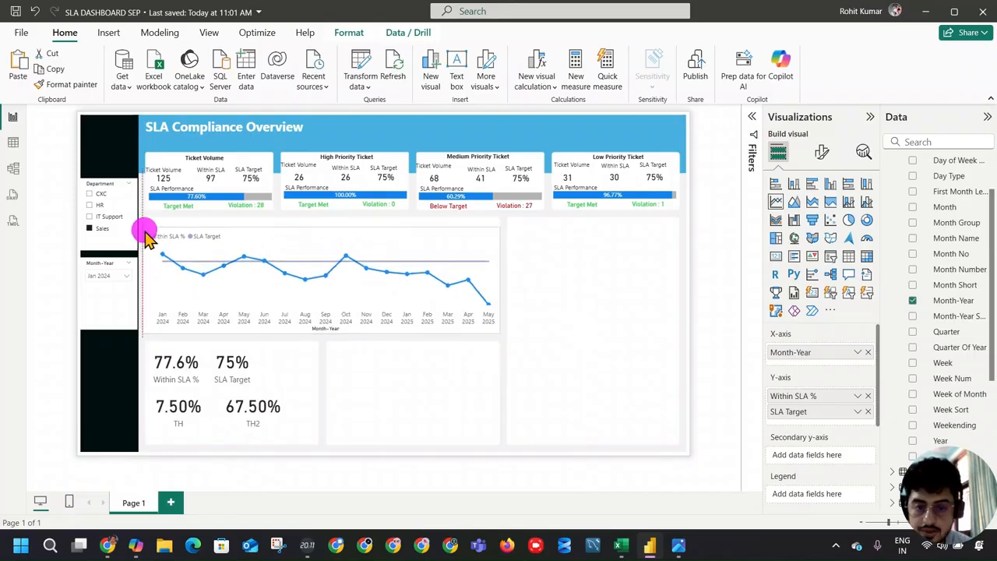
left_click(143, 226)
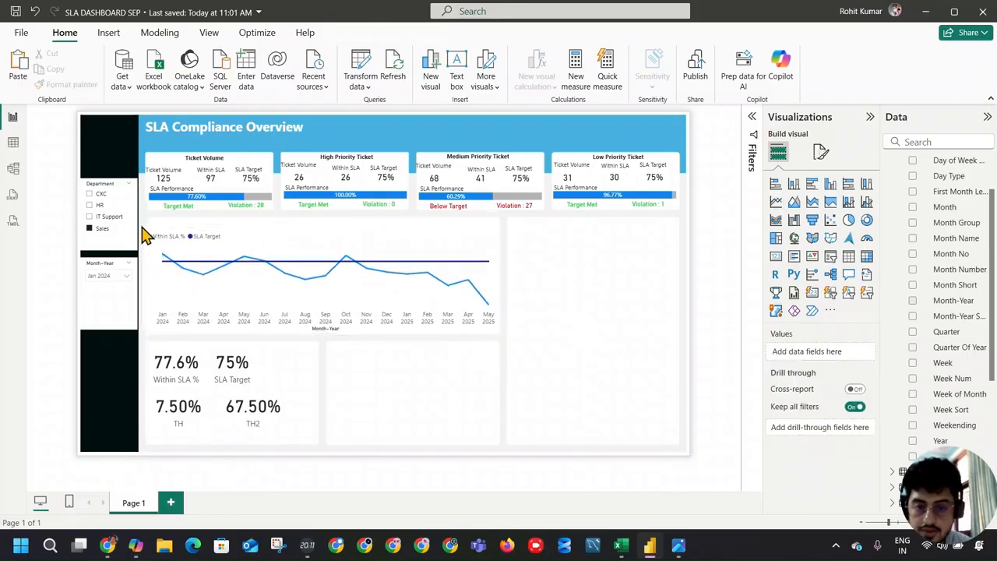
left_click(151, 233)
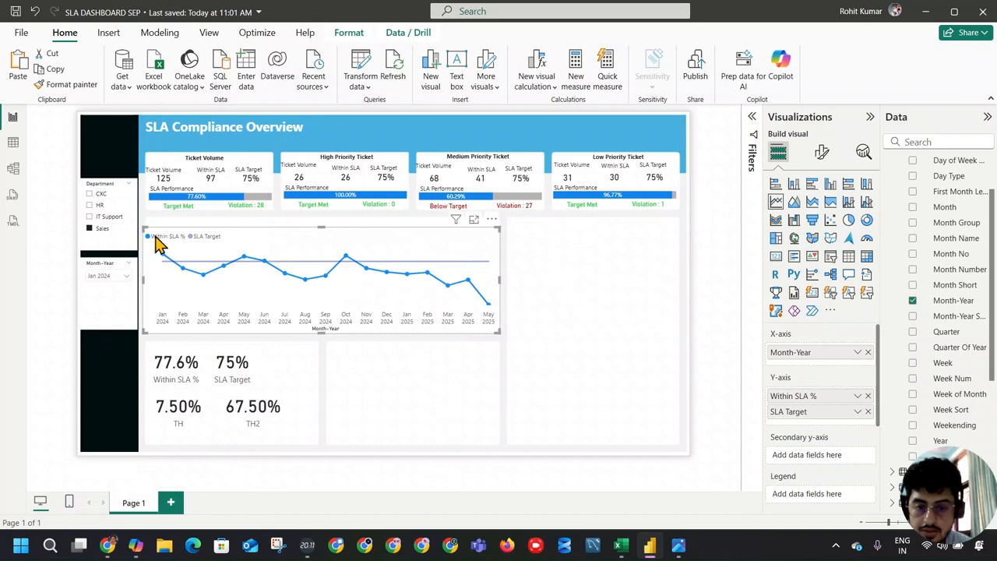
left_click(202, 236)
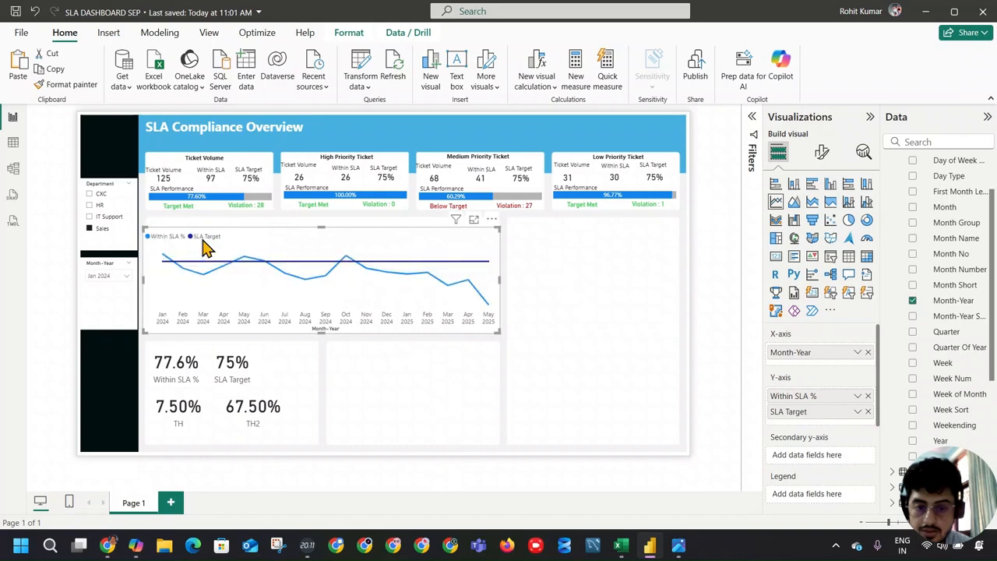
left_click_drag(142, 280, 148, 282)
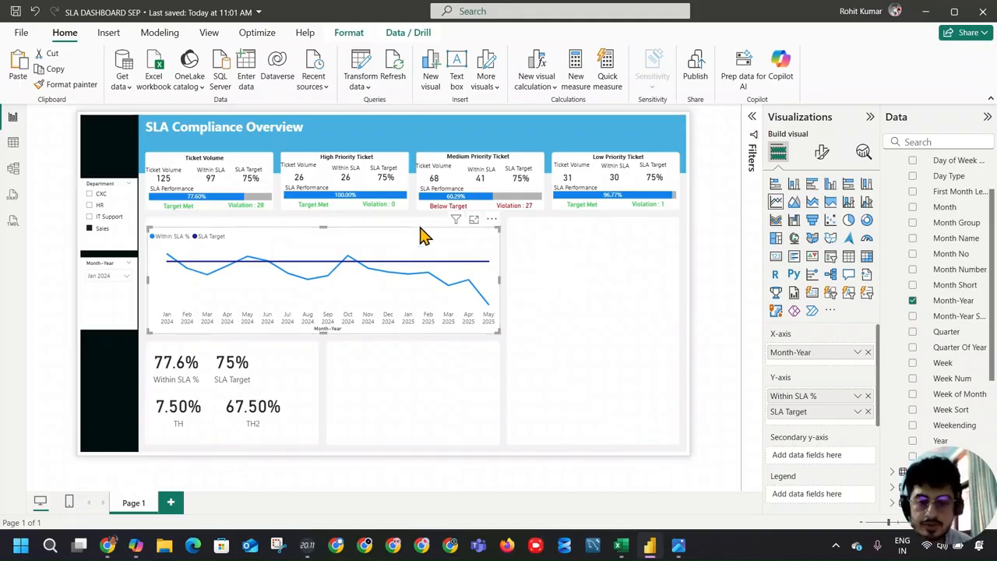
left_click(505, 282)
left_click_drag(505, 282, 504, 279)
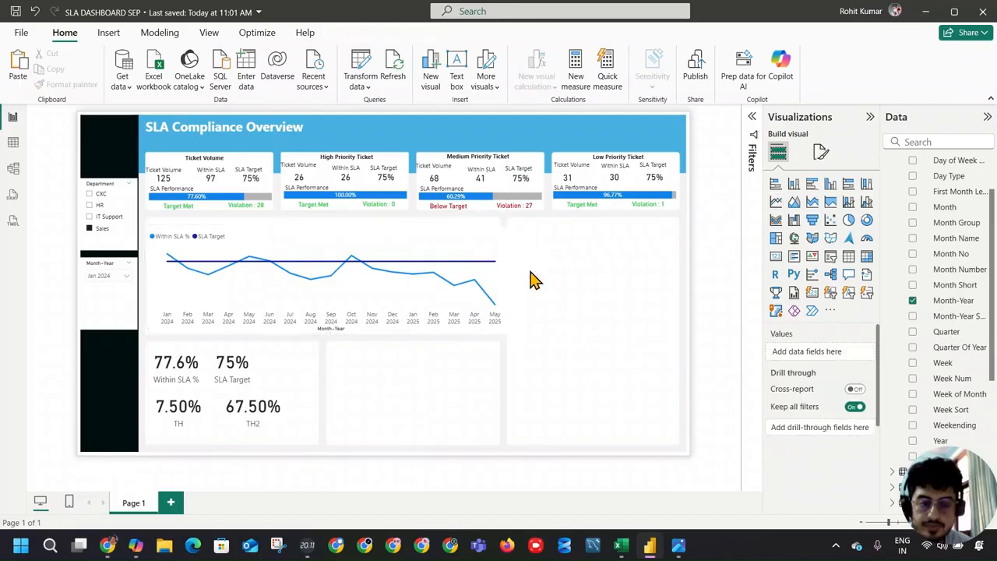
left_click(505, 280)
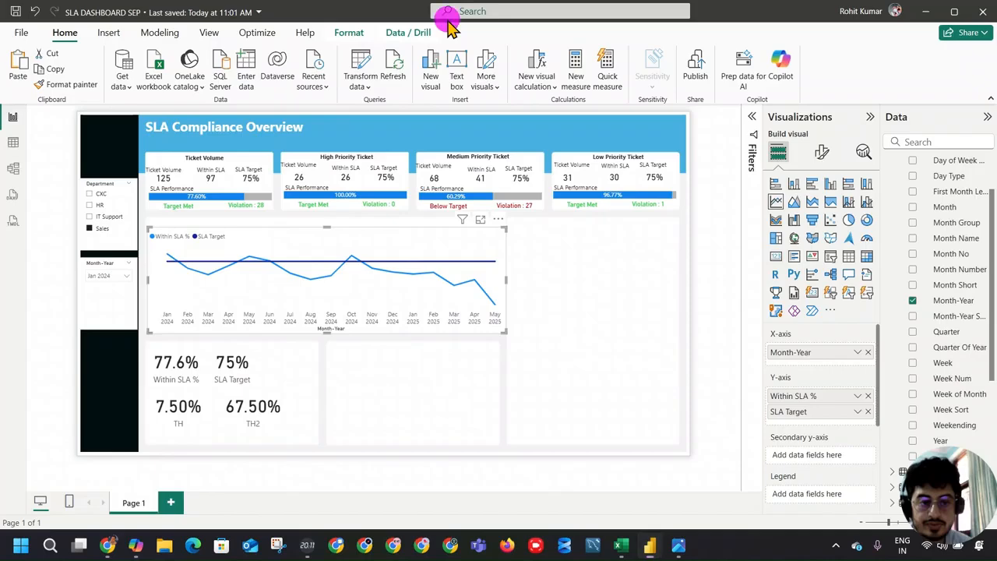
Step: Check the reference image, then format the line chart's X-axis values as bold, size 10, in the recently used near-black color
left_click(678, 545)
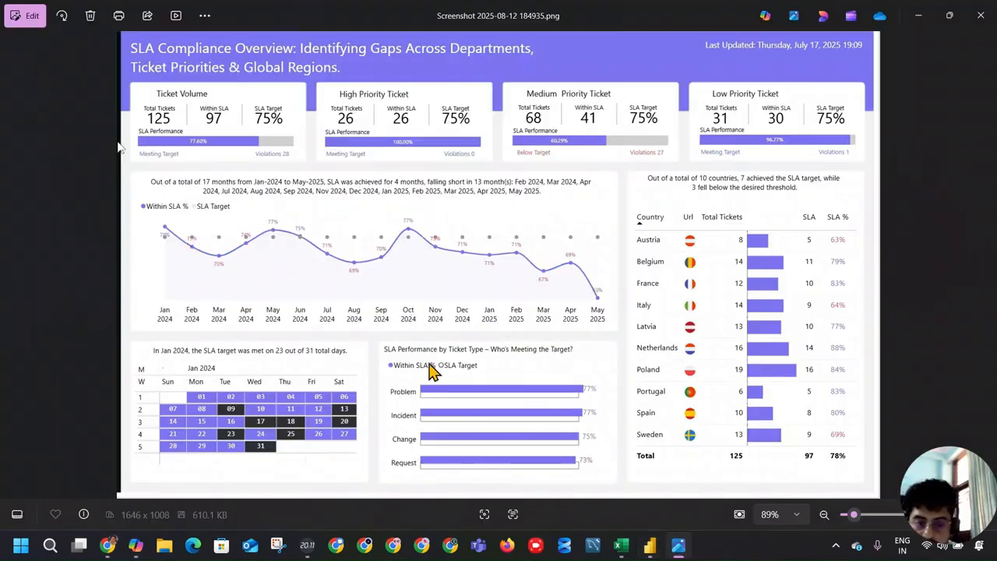
key("alt+Tab")
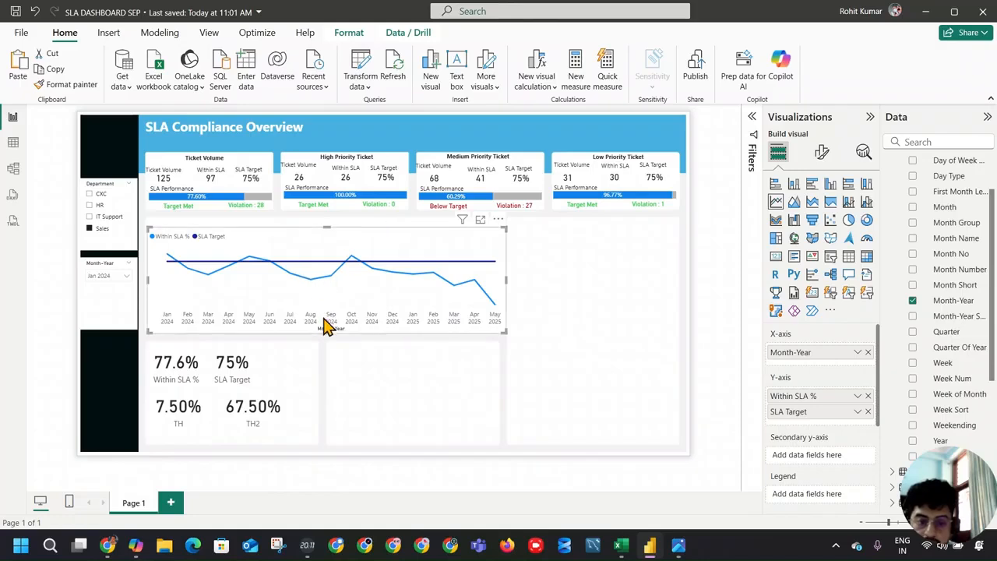
left_click(820, 152)
left_click(817, 243)
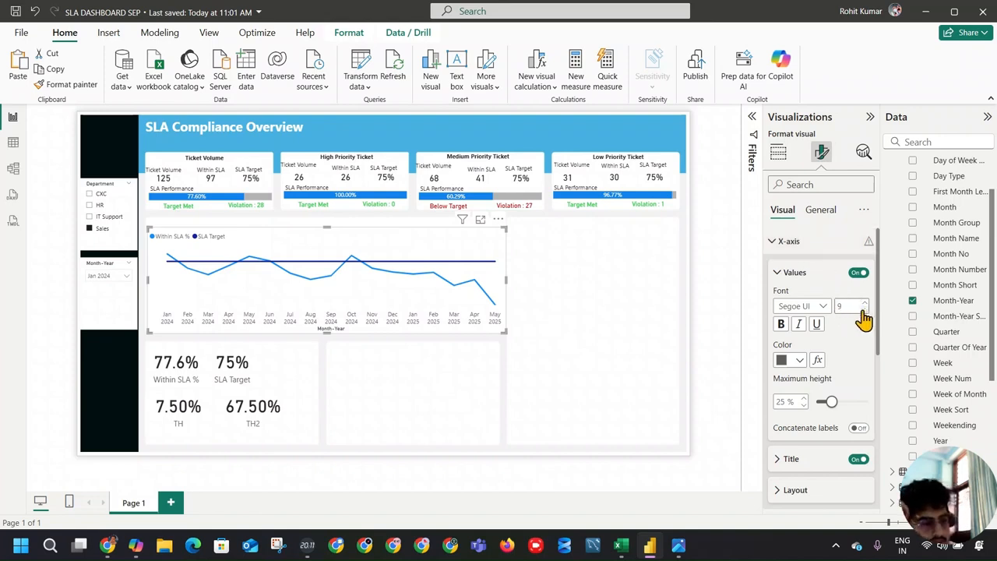
left_click(783, 324)
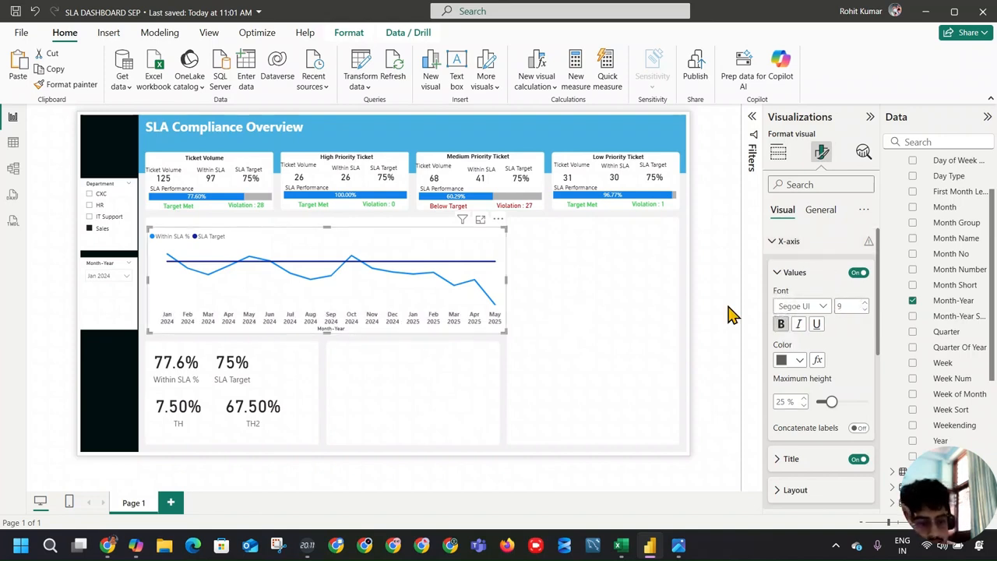
left_click(864, 303)
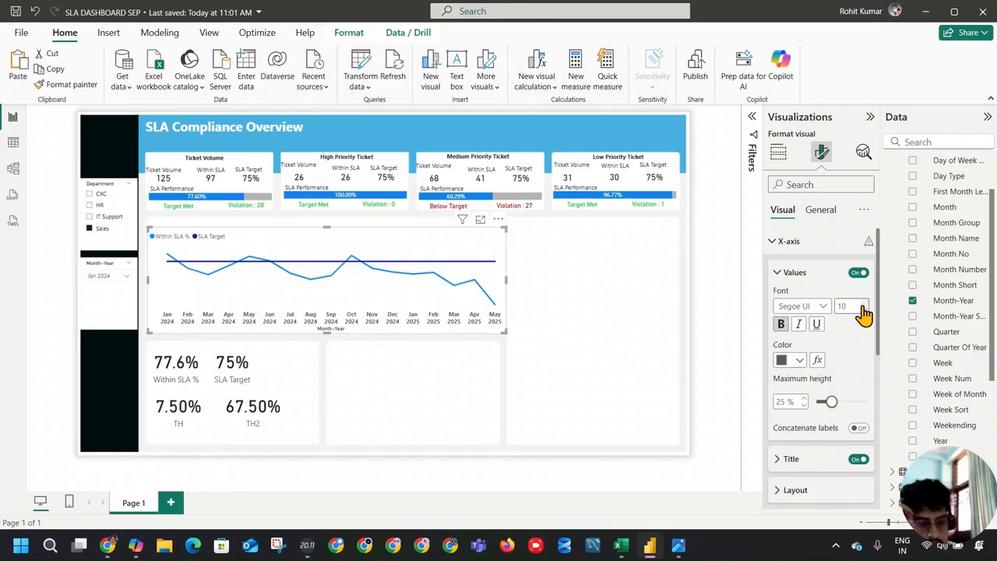
left_click(864, 303)
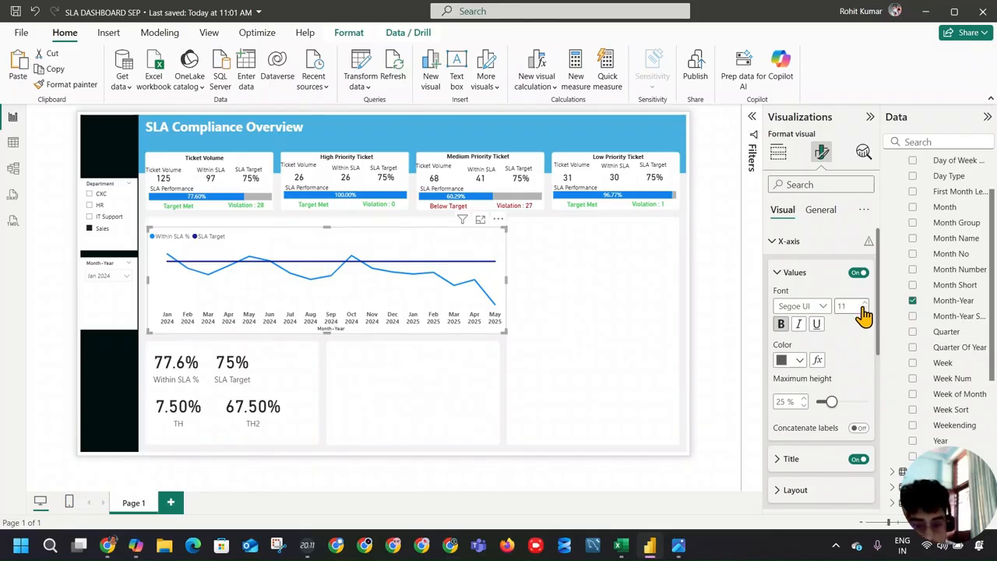
left_click(865, 308)
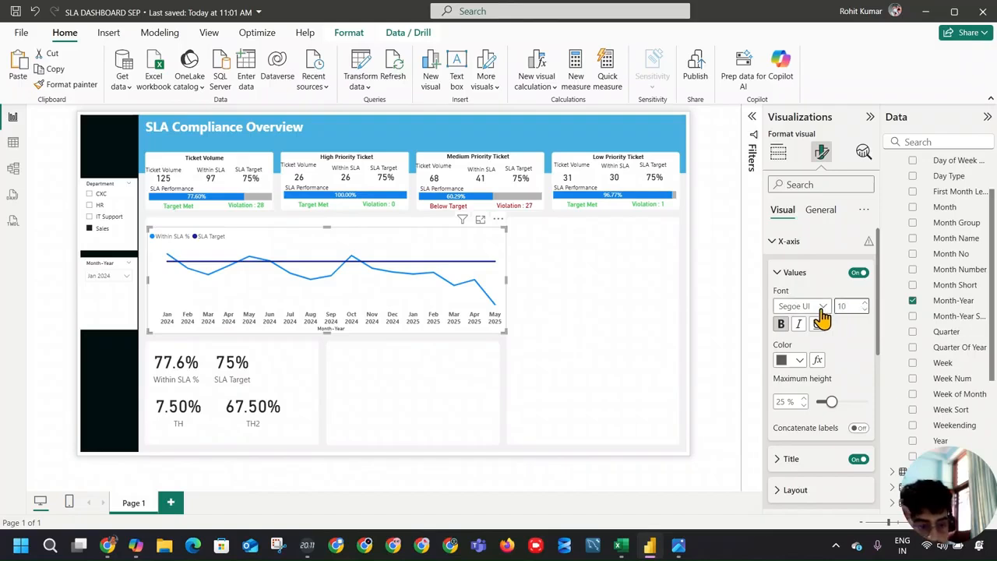
left_click(799, 360)
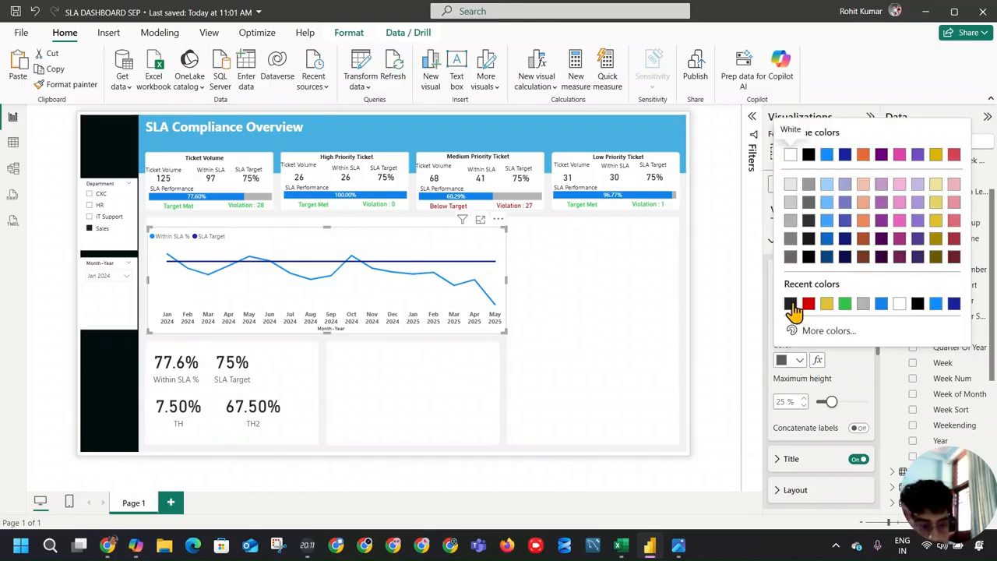
left_click(790, 304)
Step: Set the X-axis labels' maximum height to 26% and turn off the X-axis title
mouse_move(833, 405)
left_mouse_down()
mouse_move(846, 413)
mouse_move(832, 407)
left_mouse_up()
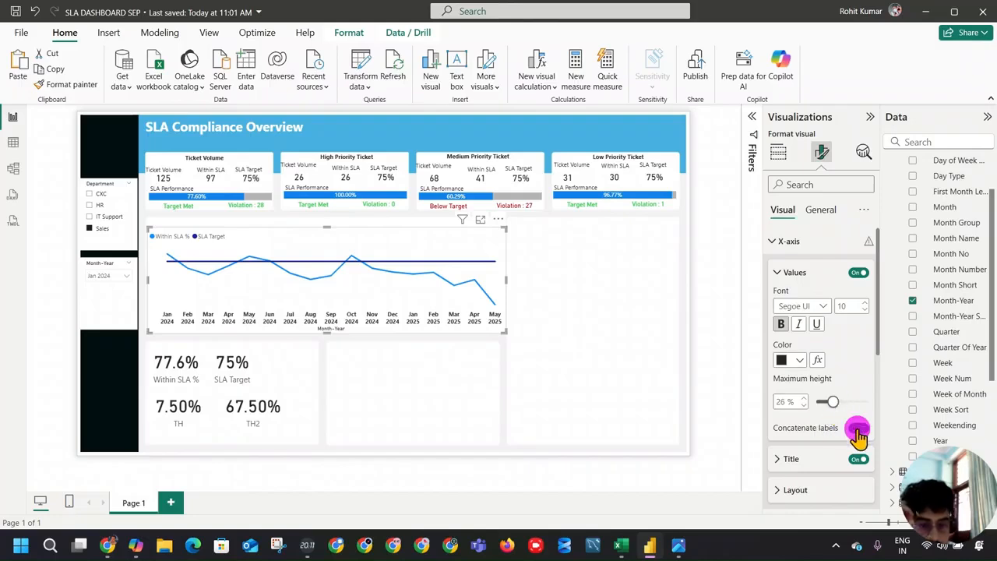
left_click(858, 428)
left_click(858, 461)
left_click(858, 461)
left_click(858, 461)
scroll(847, 446, "down", 2)
scroll(846, 396, "up", 2)
Step: Set the X-axis minimum category width to 21 px
left_click(786, 277)
left_click(785, 276)
left_click(786, 277)
left_click(781, 334)
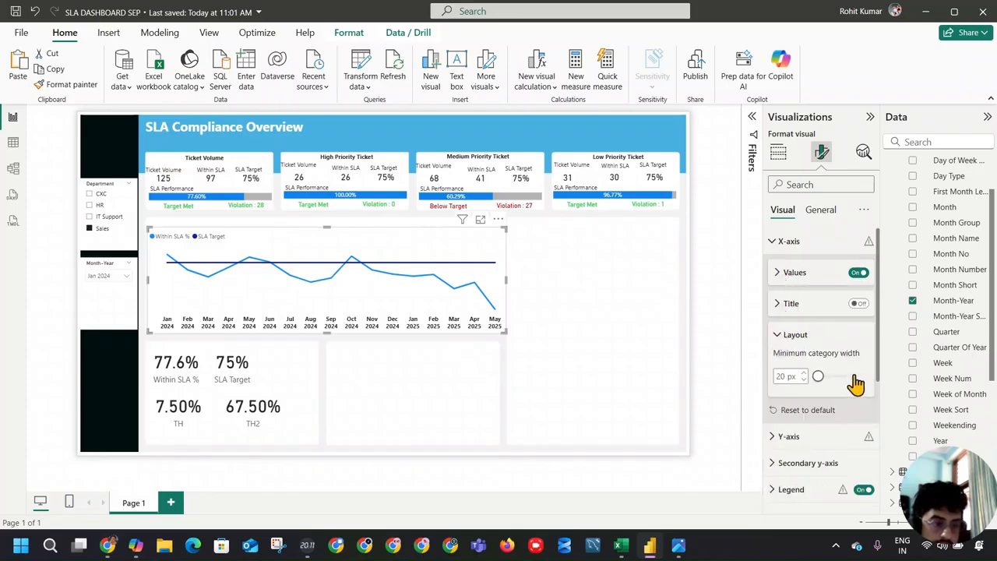
mouse_move(818, 376)
left_mouse_down()
mouse_move(845, 382)
mouse_move(819, 381)
left_mouse_up()
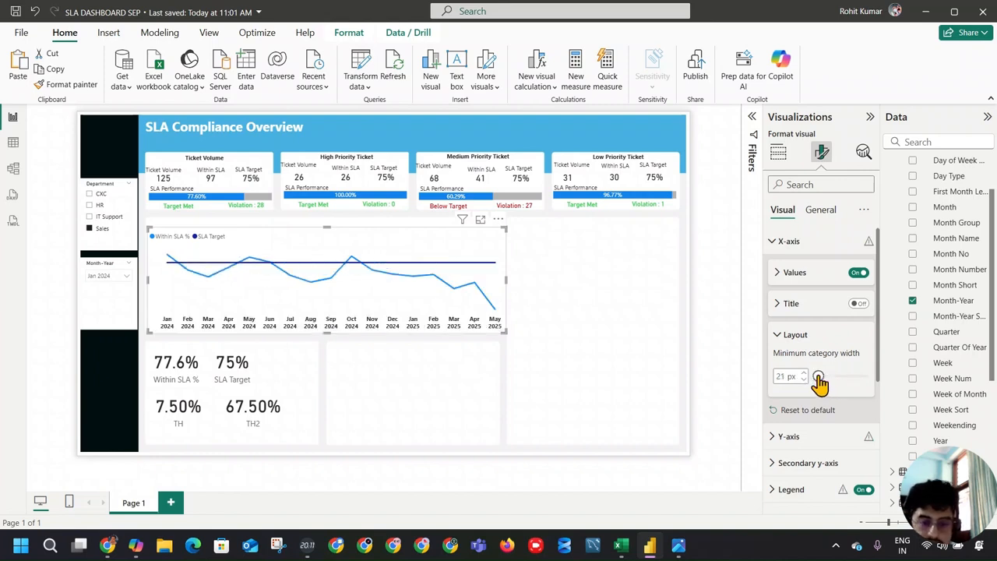
left_click(781, 335)
Step: Try showing the Y-axis values on the line chart
left_click(781, 385)
scroll(826, 374, "down", 1)
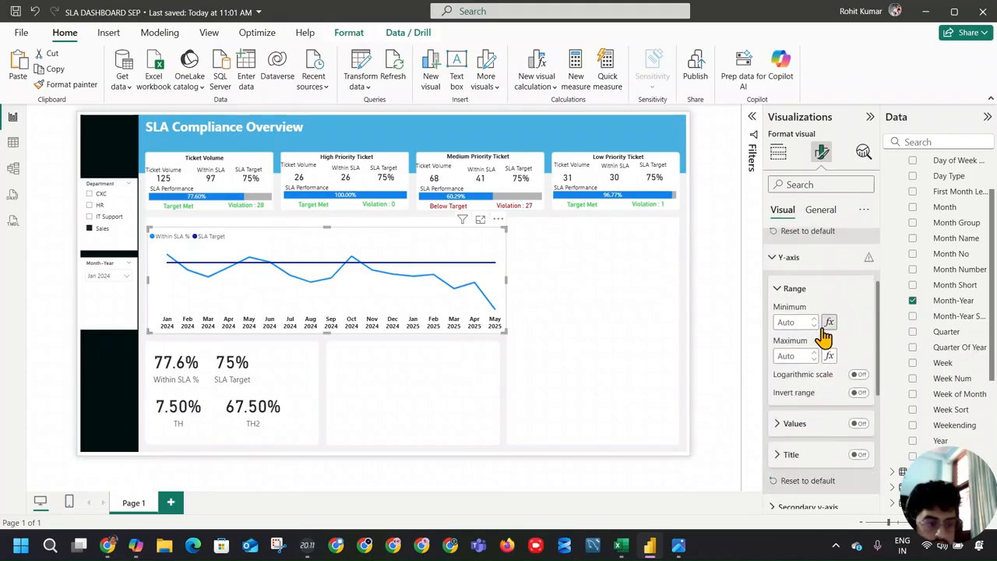
scroll(850, 368, "down", 1)
left_click(857, 359)
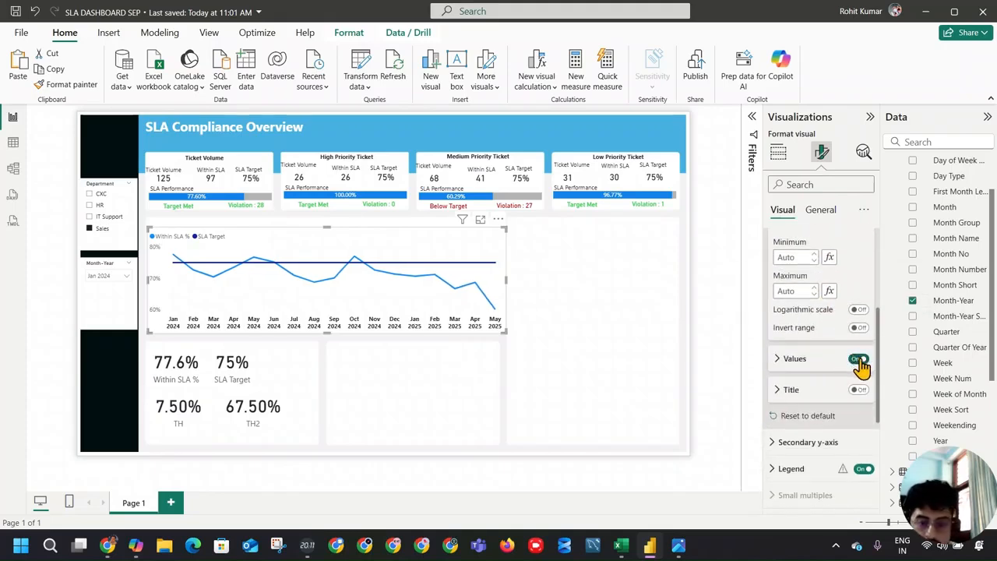
left_click(858, 359)
scroll(814, 382, "down", 1)
left_click(783, 379)
left_click(781, 377)
scroll(787, 348, "up", 4)
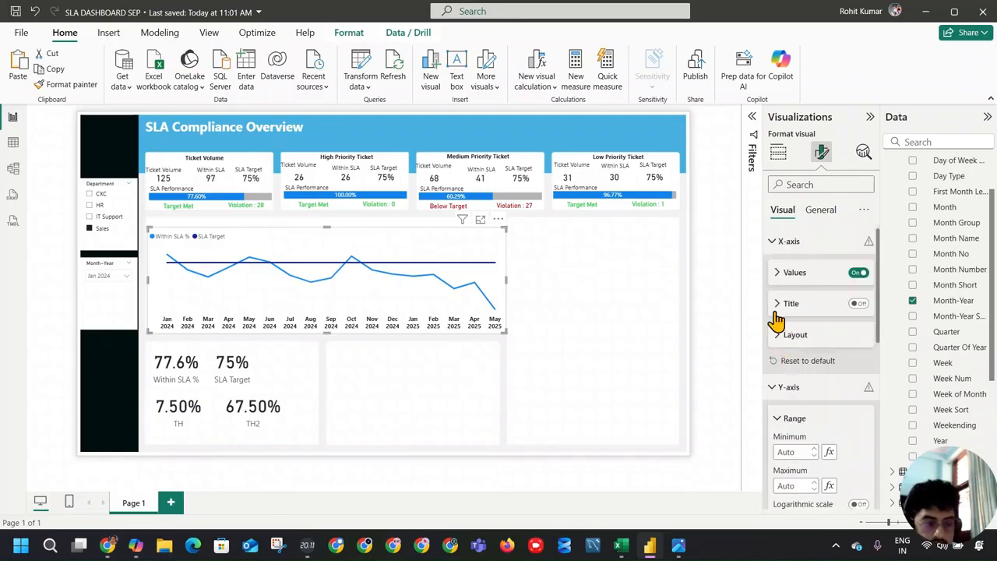
left_click(779, 243)
left_click(776, 268)
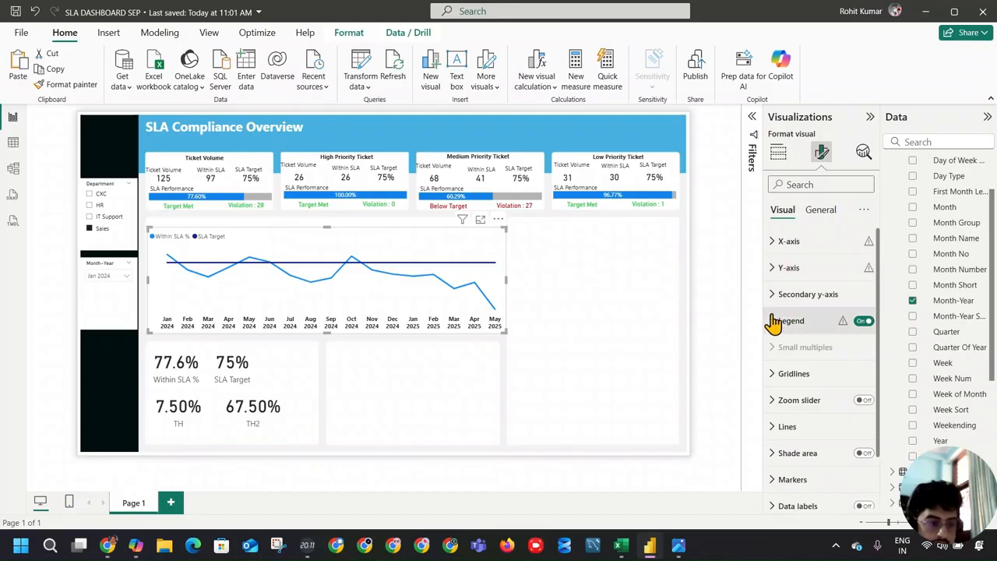
Step: Review the line chart's legend position and style options, and turn on its data labels
left_click(773, 322)
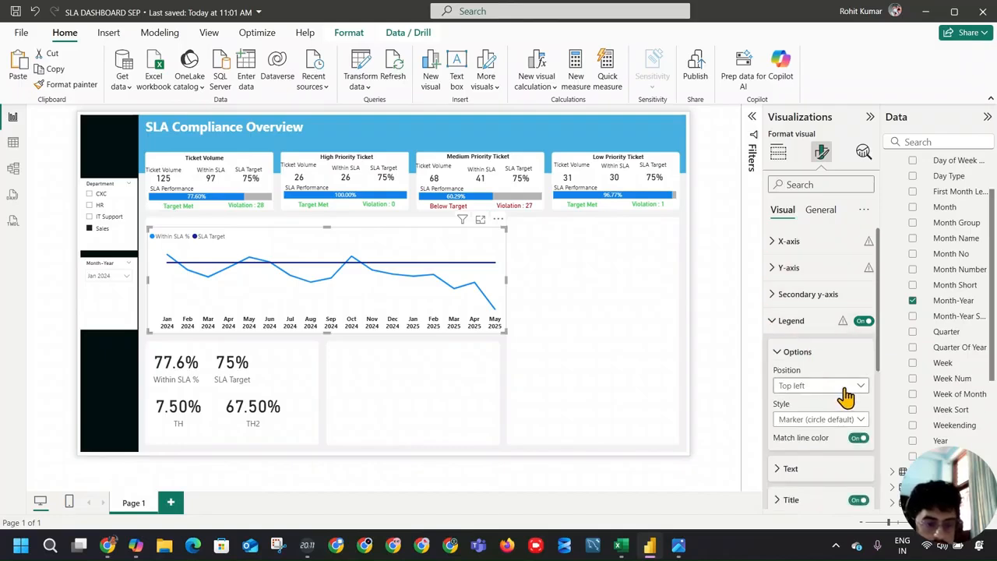
left_click(857, 421)
left_click(857, 422)
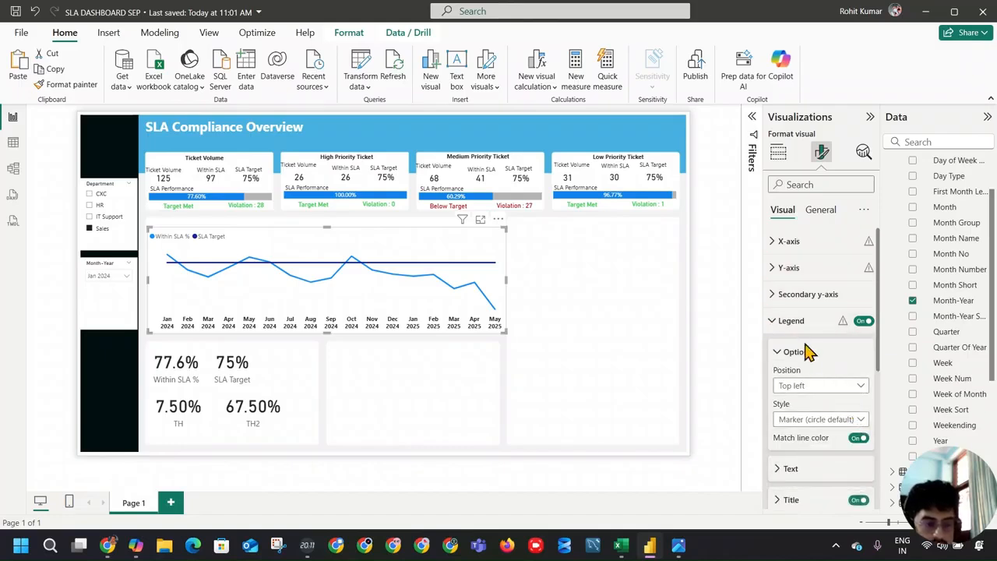
left_click(774, 320)
scroll(826, 374, "down", 2)
left_click(862, 443)
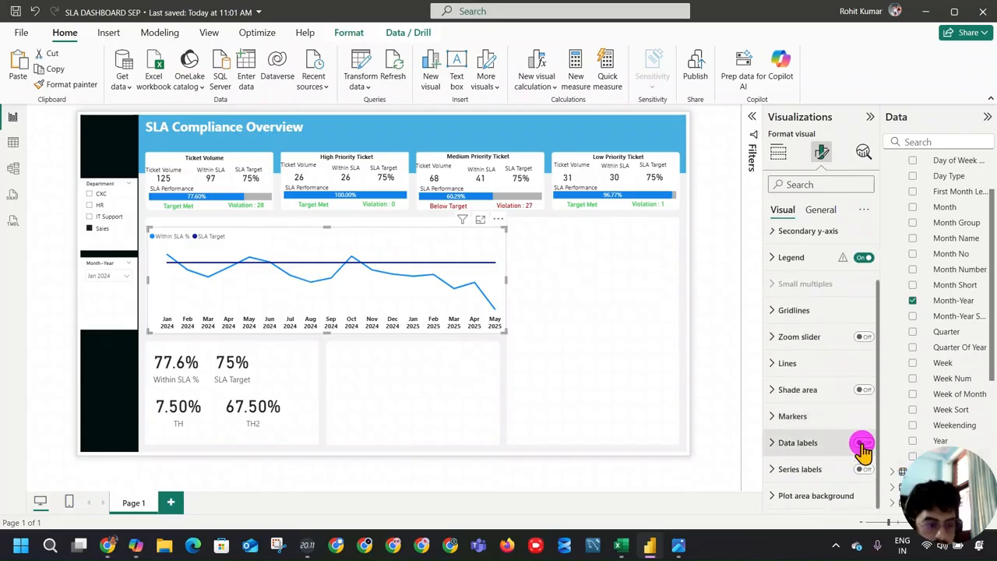
Step: Turn off the line chart's data labels and show markers for all series
left_click(864, 443)
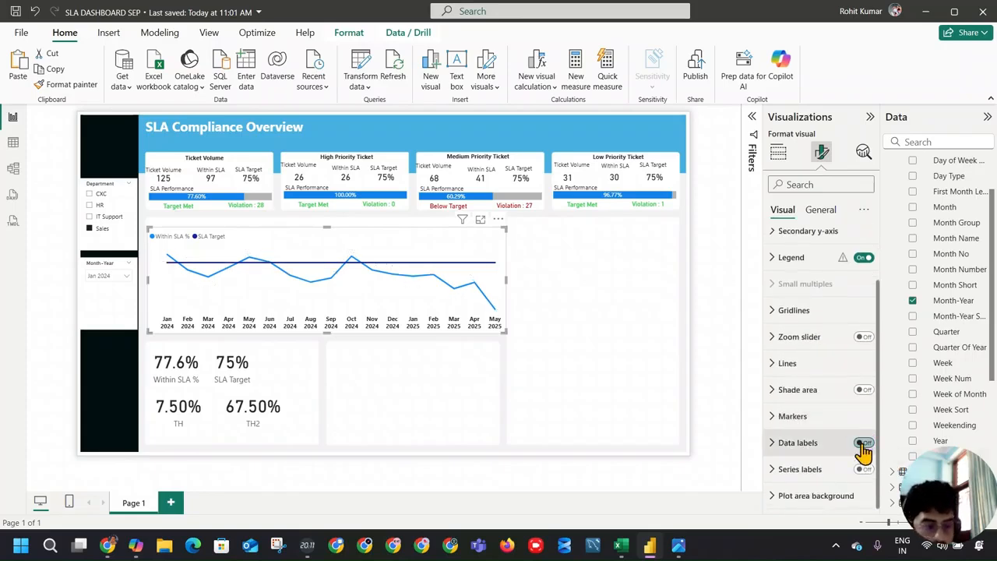
left_click(802, 418)
scroll(857, 450, "down", 1)
scroll(860, 452, "down", 3)
left_click(862, 372)
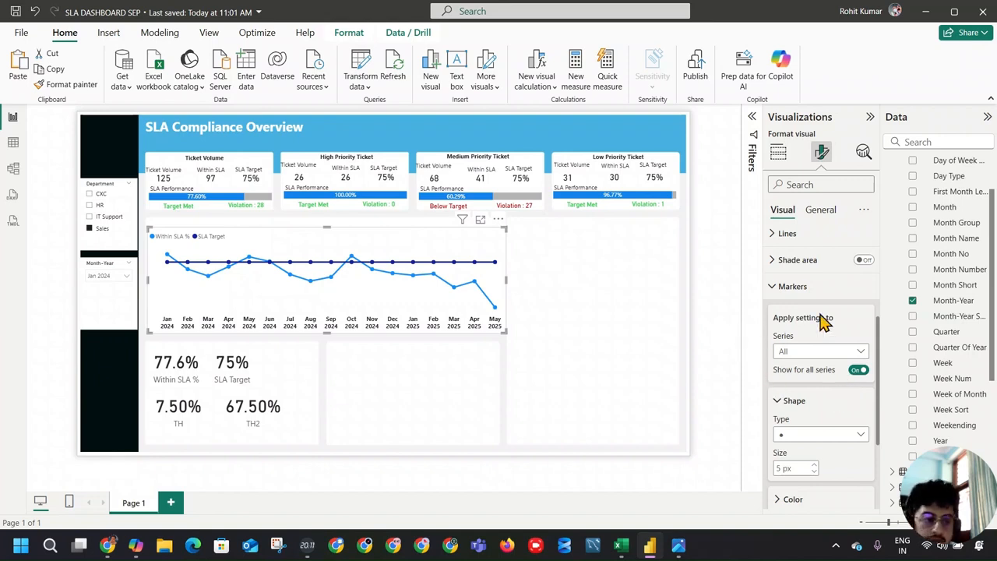
Step: Try shading the area under the lines and showing series labels on the line chart, and glance at the gridline settings
left_click(860, 262)
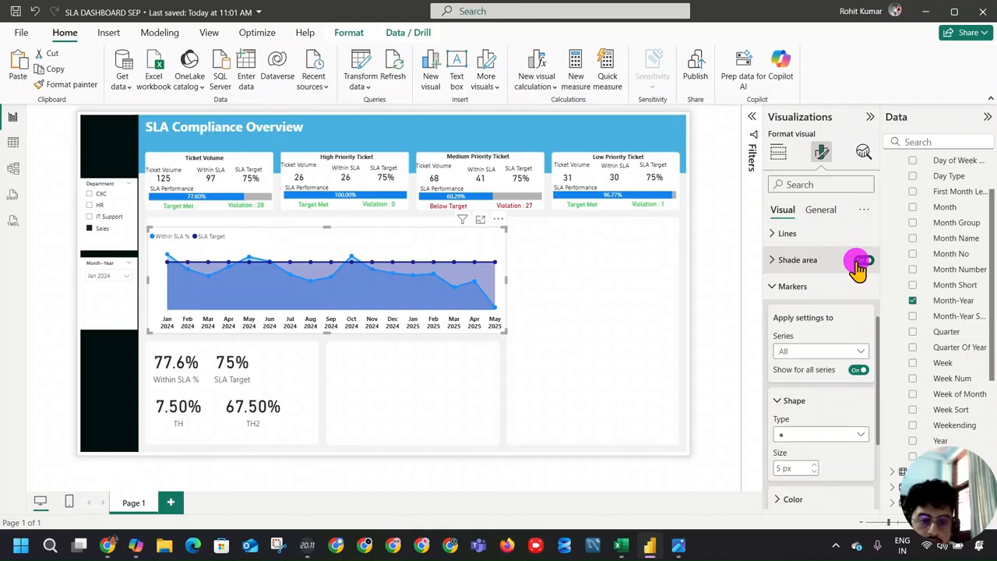
left_click(860, 263)
left_click(787, 285)
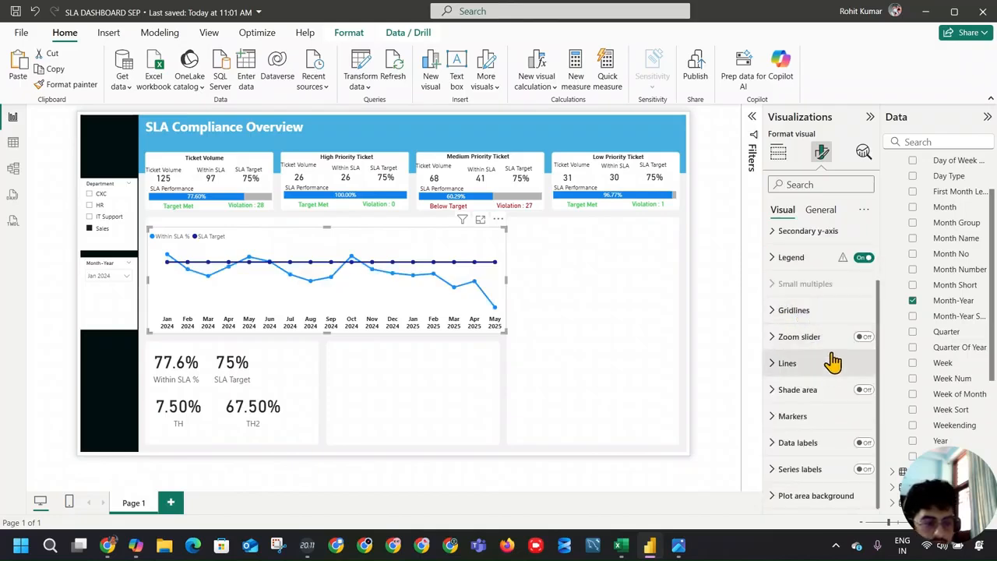
left_click(809, 314)
left_click(810, 316)
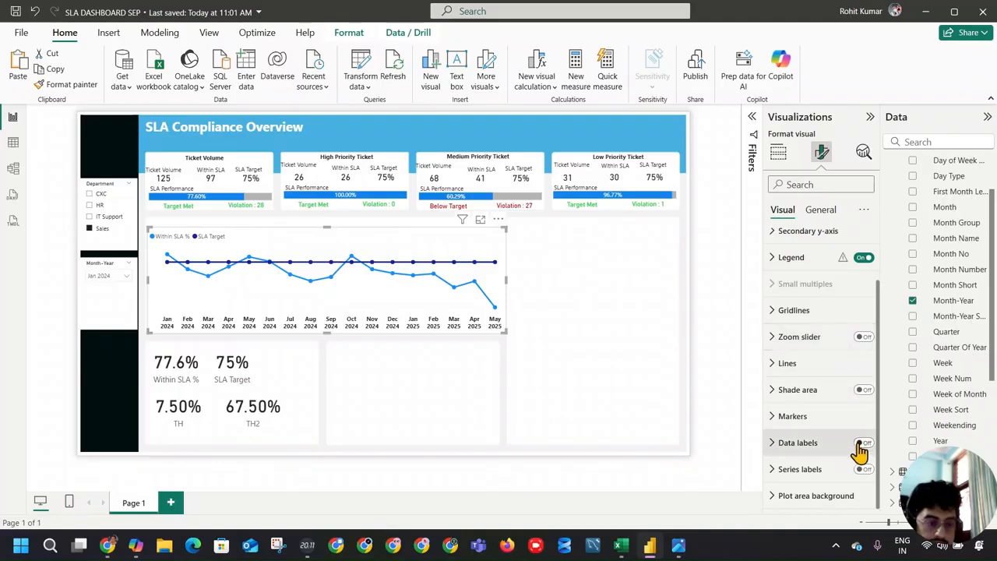
left_click(863, 470)
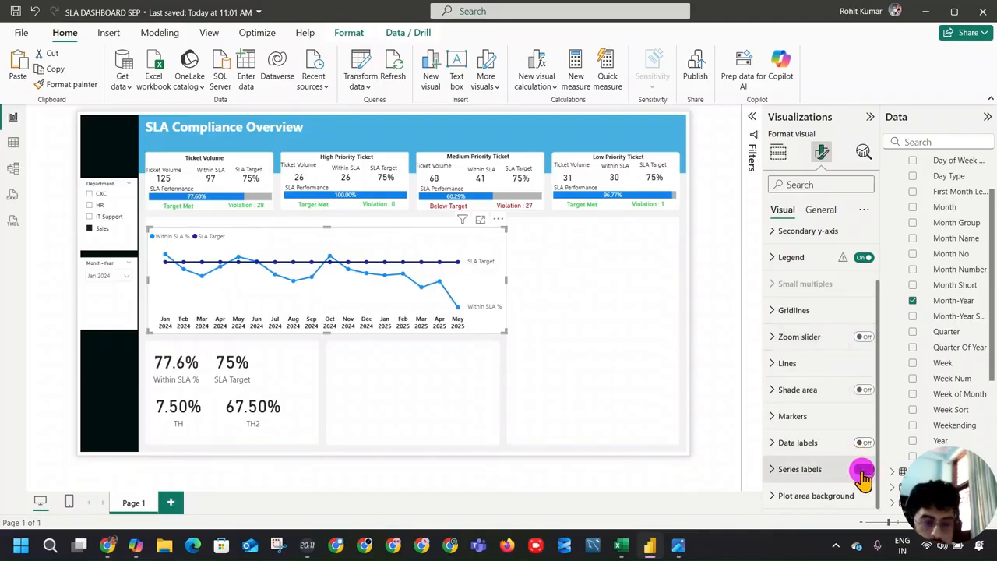
left_click(863, 470)
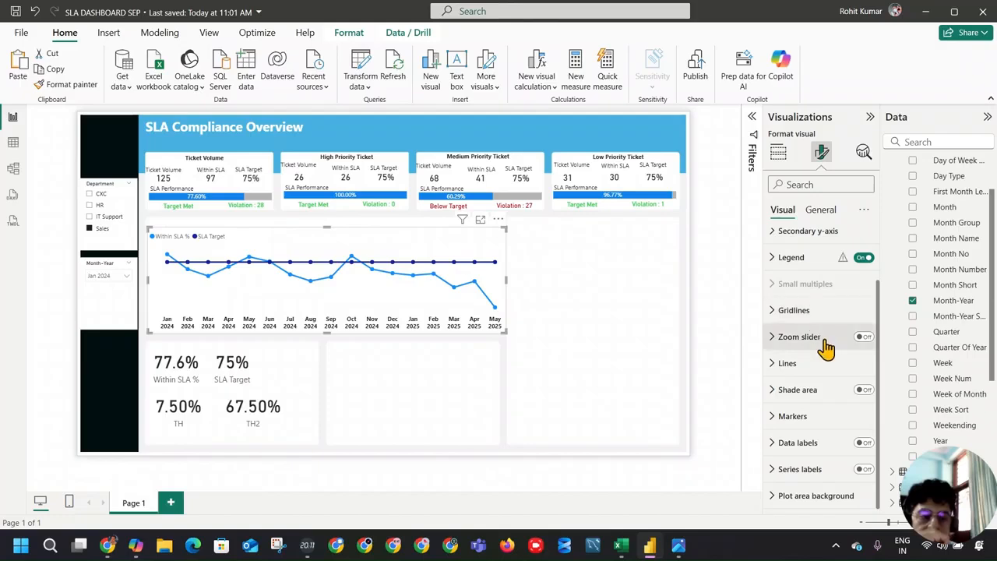
Step: Review the line style and join type options for all series, and set the interpolation type to Smooth
left_click(812, 364)
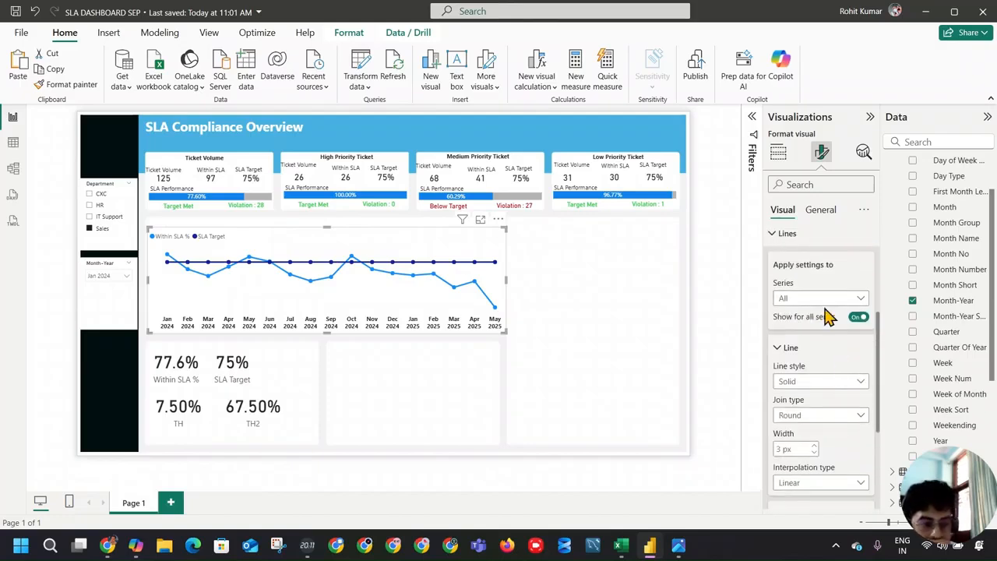
left_click(838, 383)
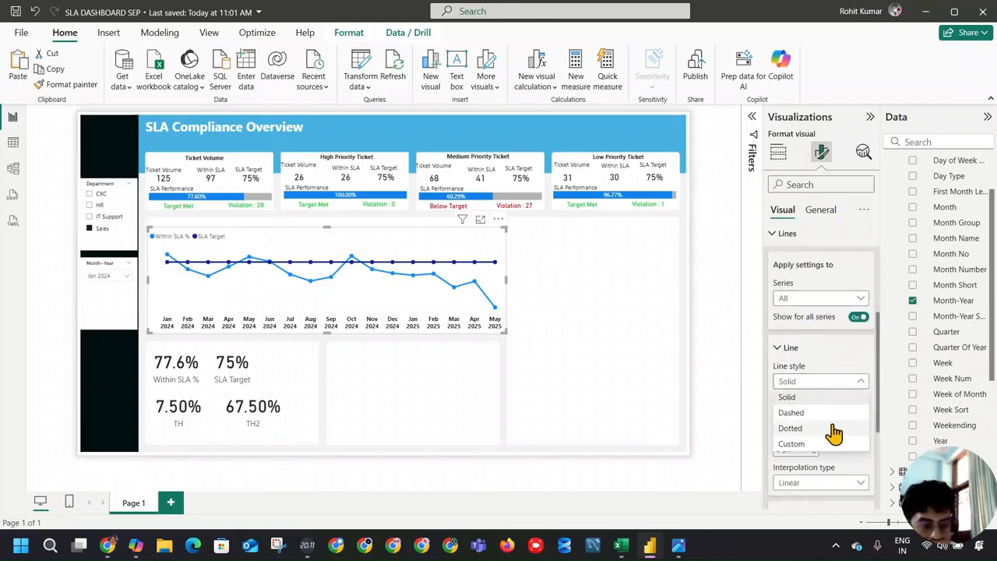
left_click(823, 381)
left_click(829, 415)
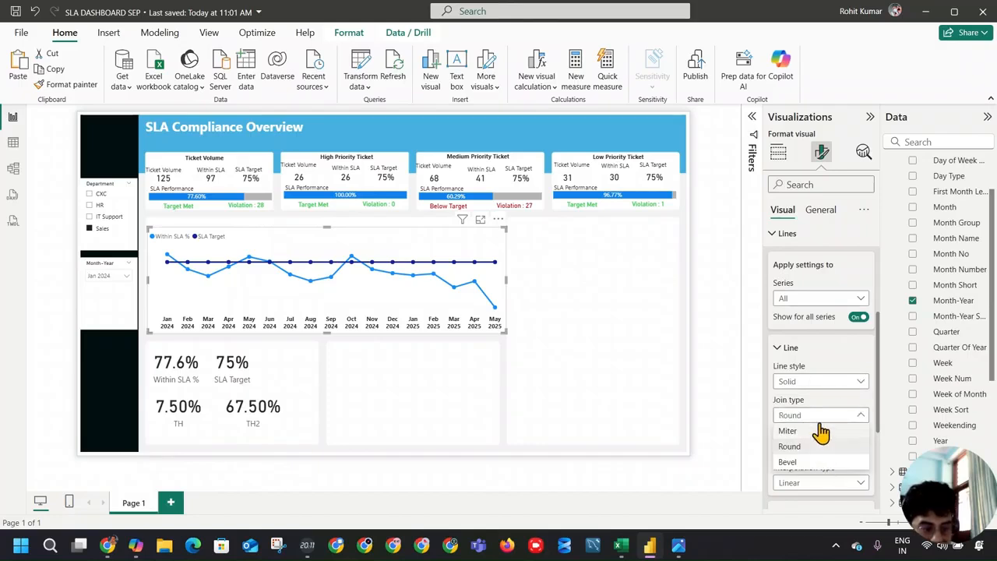
left_click(825, 417)
scroll(849, 463, "down", 2)
left_click(843, 355)
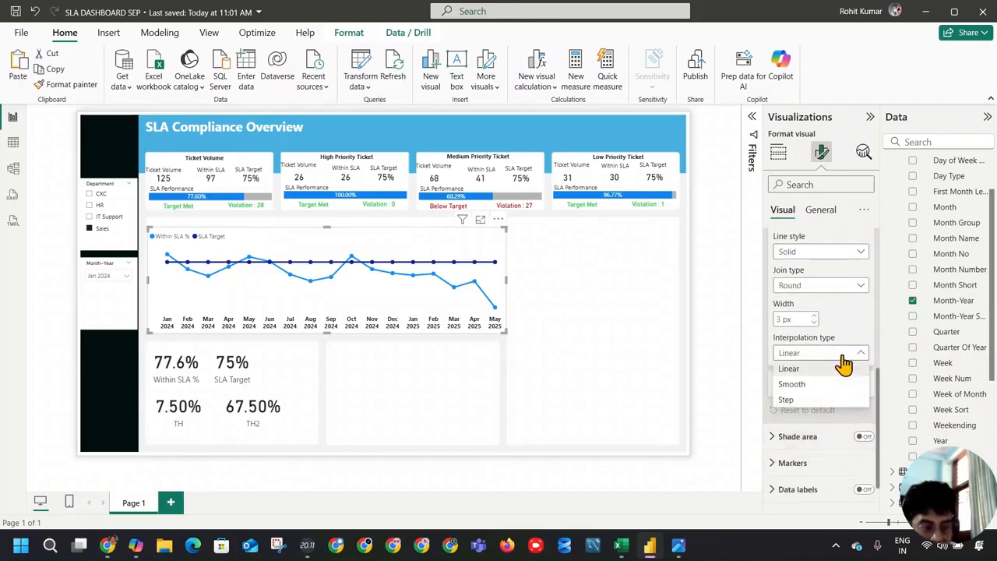
left_click(838, 368)
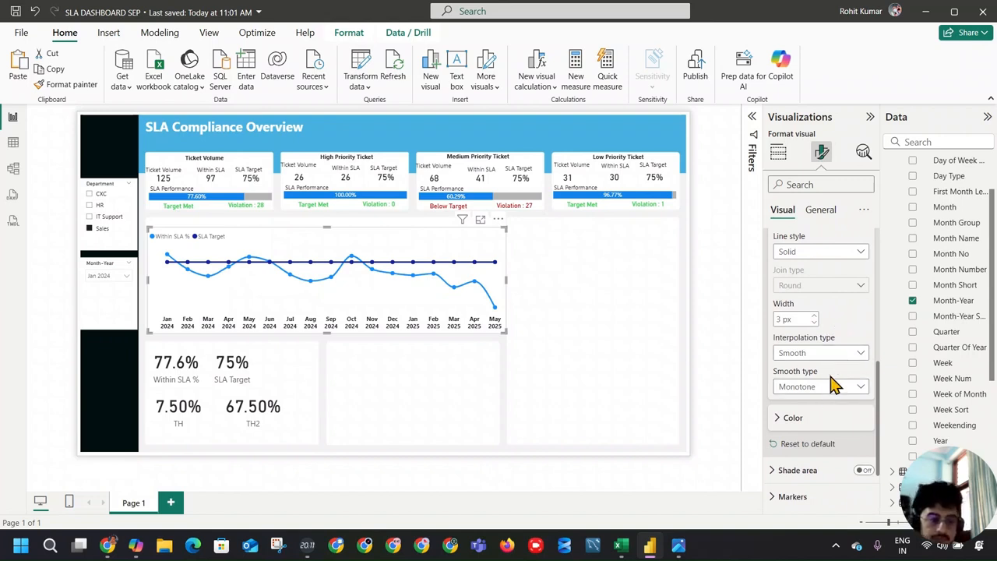
Step: Try the Cardinal smooth type on all lines, and return it to Monotone
left_click(822, 387)
left_click(823, 416)
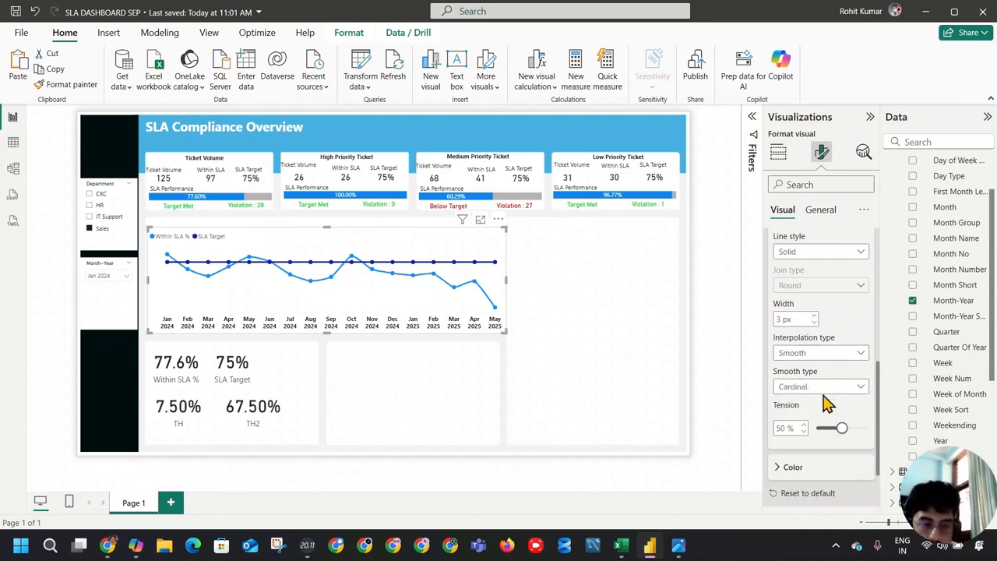
left_click(827, 386)
left_click(829, 400)
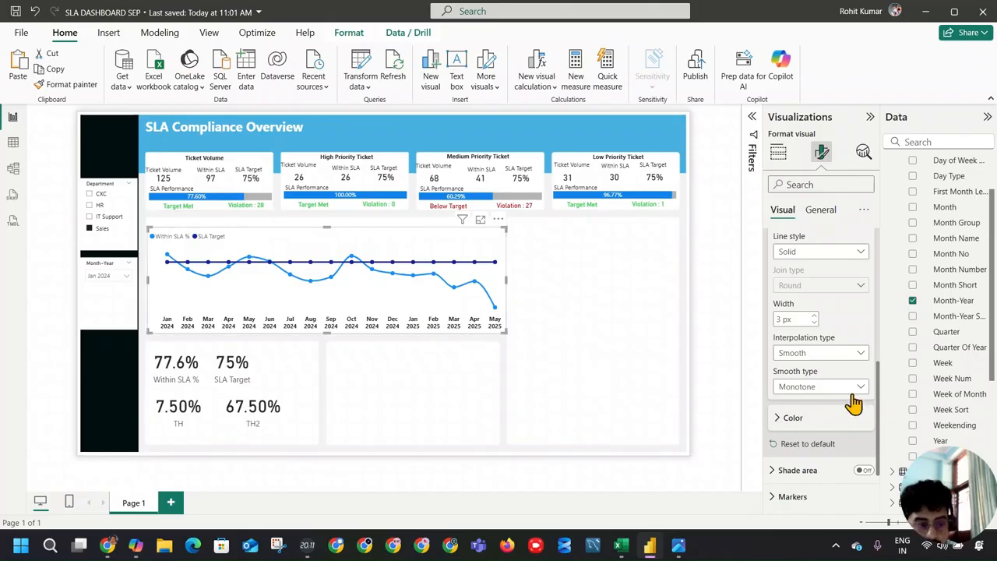
Step: Set the SLA Target series' line width to 0 px and compare the chart with the reference dashboard image
scroll(826, 335, "up", 5)
left_click(832, 363)
left_click(802, 410)
left_click(838, 448)
left_click(832, 437)
scroll(835, 402, "down", 4)
left_click(814, 386)
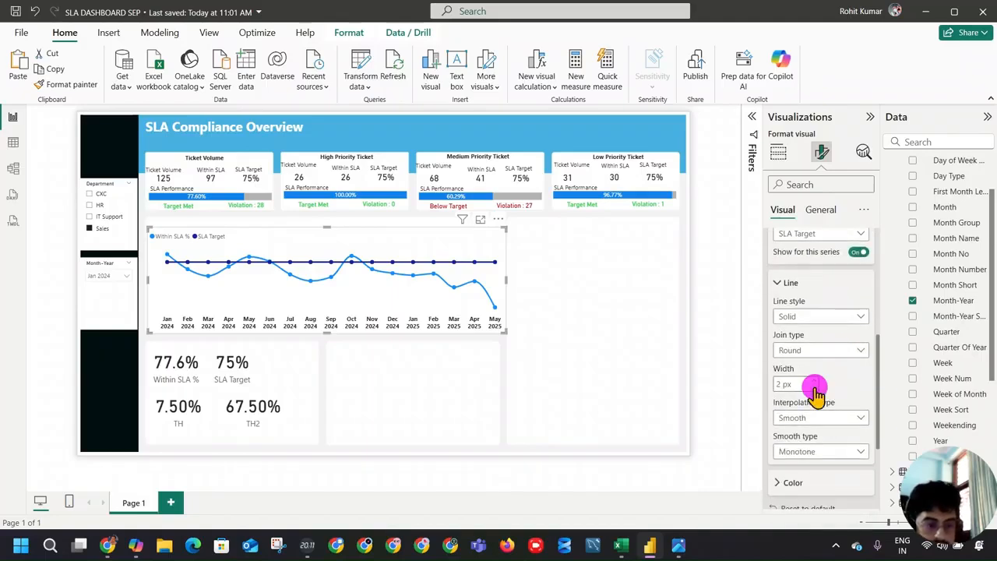
left_click(814, 387)
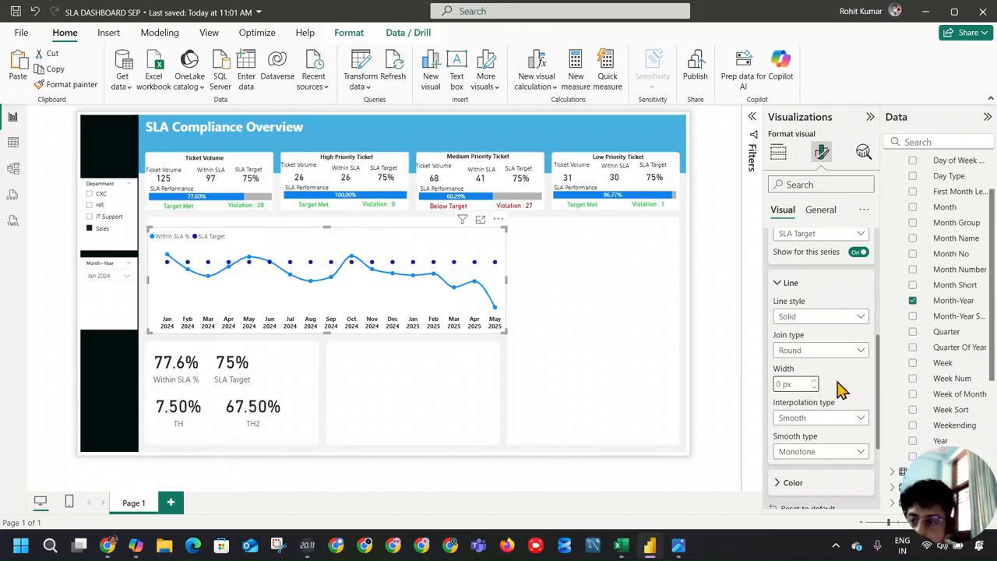
left_click(680, 546)
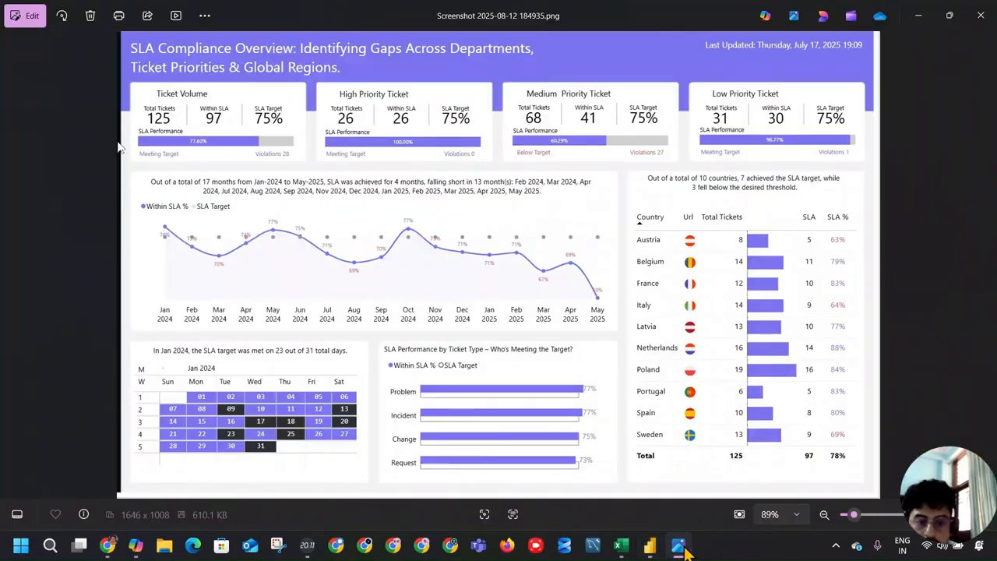
left_click(686, 550)
key("alt+Tab")
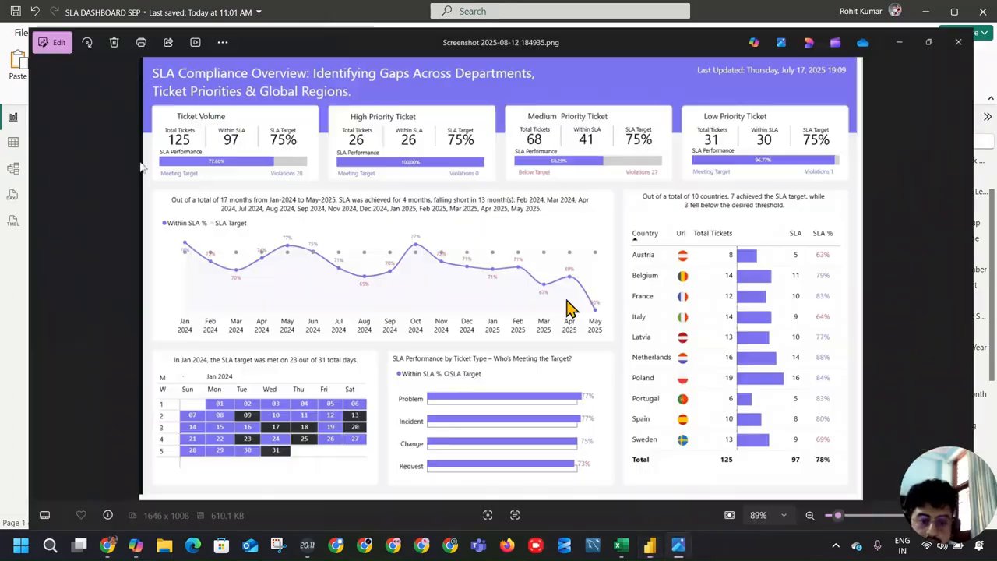
key("alt+Tab")
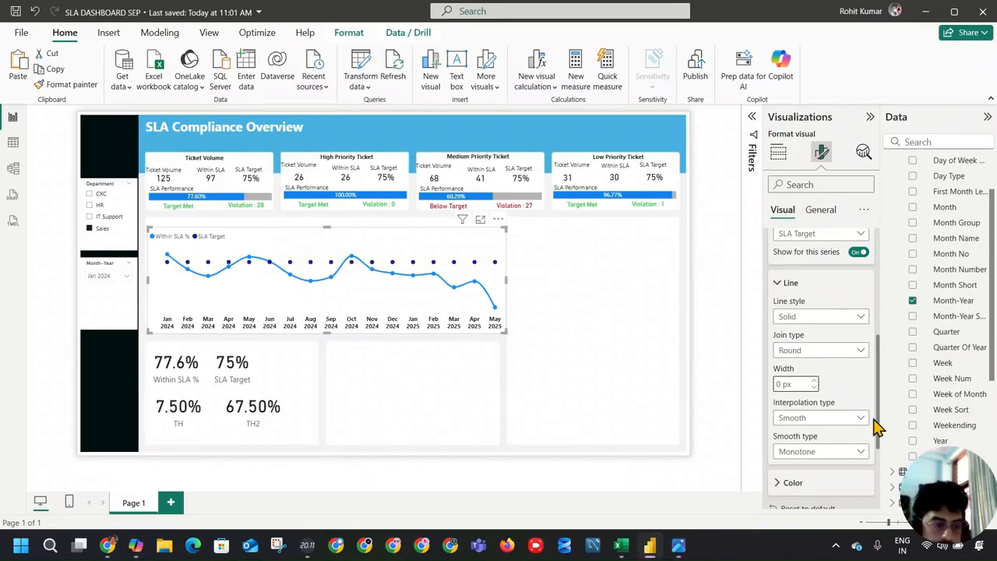
Step: Turn on the line chart's data labels
scroll(876, 424, "down", 4)
left_click(803, 444)
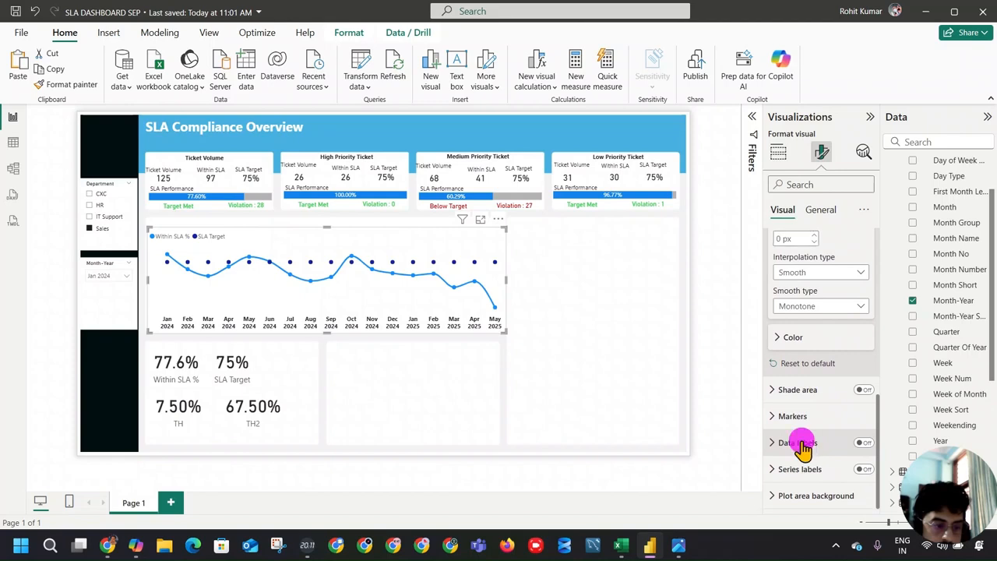
scroll(826, 432, "down", 5)
left_click(847, 259)
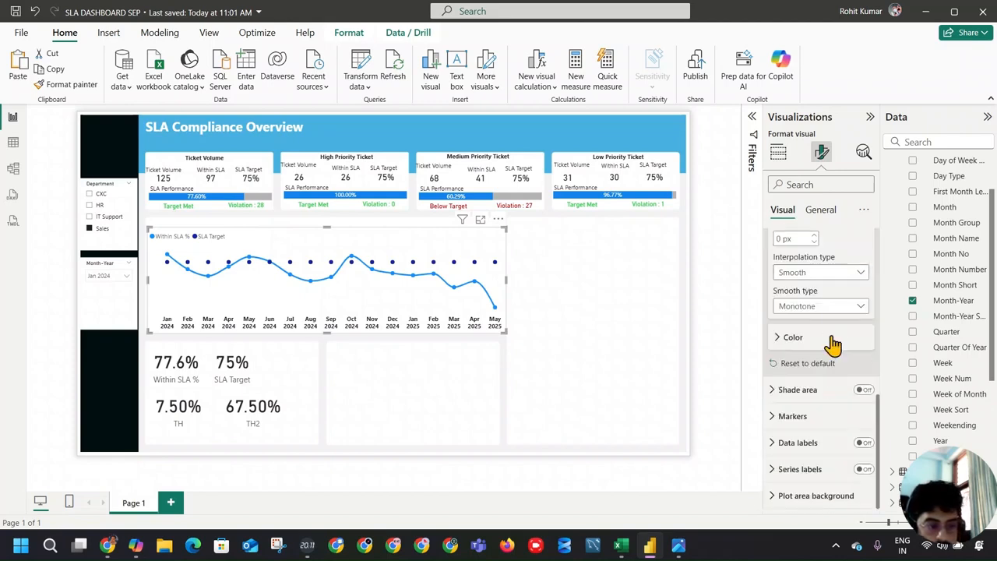
scroll(836, 327, "up", 1)
scroll(838, 382, "down", 1)
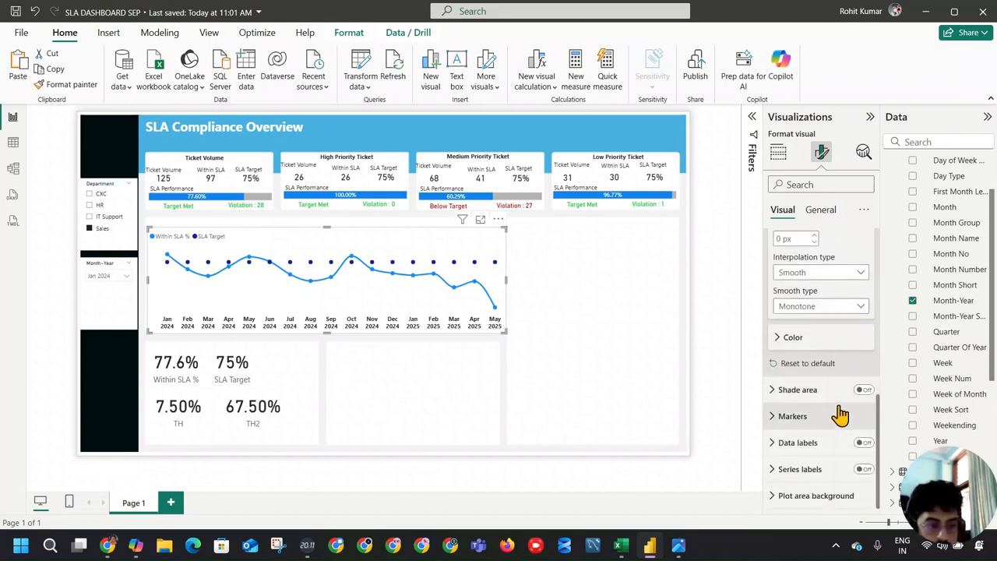
left_click(862, 442)
Step: Turn off the data label value for the SLA Target series only
scroll(826, 413, "down", 4)
left_click(839, 316)
left_click(834, 359)
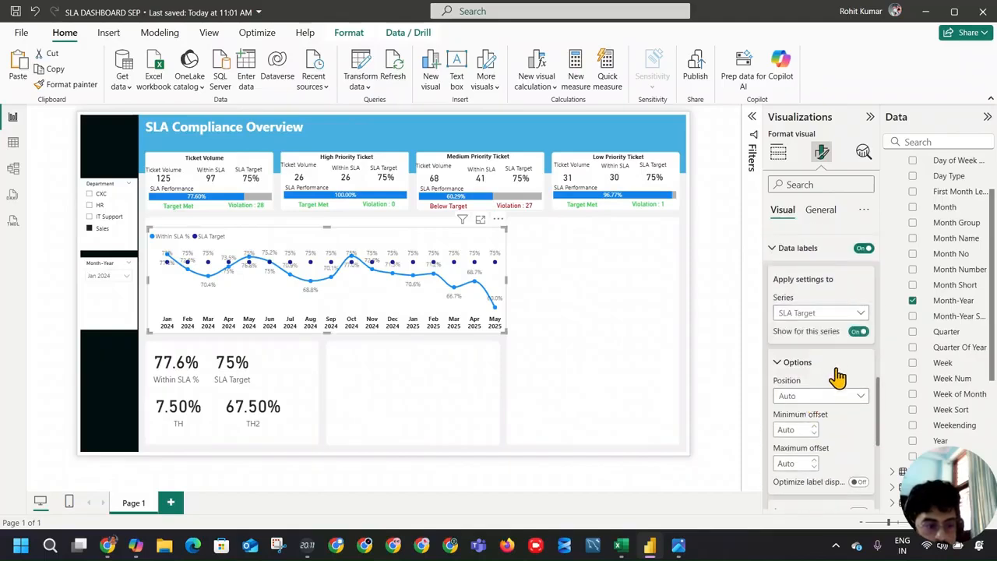
left_click(834, 399)
left_click(831, 399)
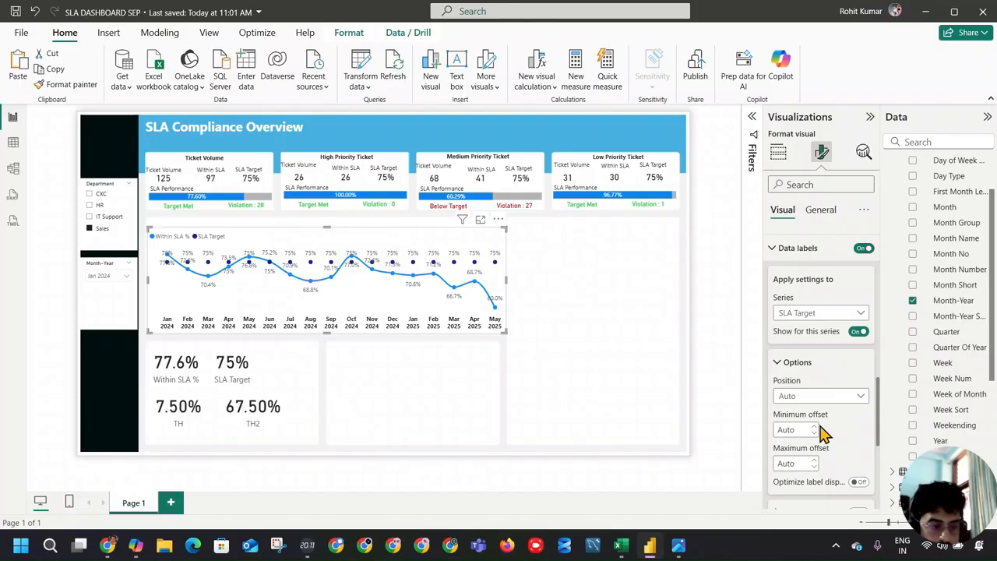
scroll(840, 433, "down", 3)
left_click(857, 414)
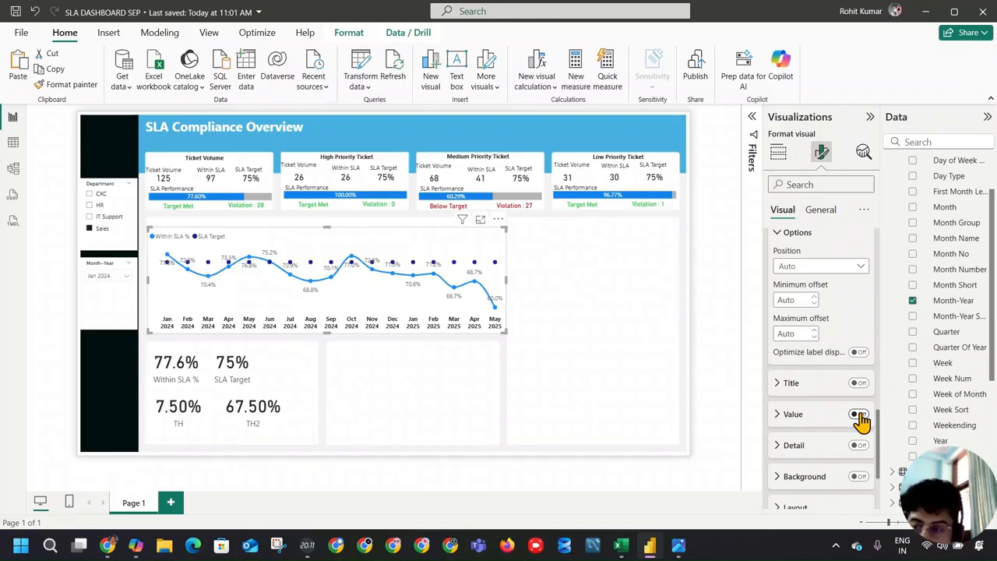
Step: Try optimizing the label display for the SLA Target series and look through its remaining data label options
scroll(842, 406, "down", 2)
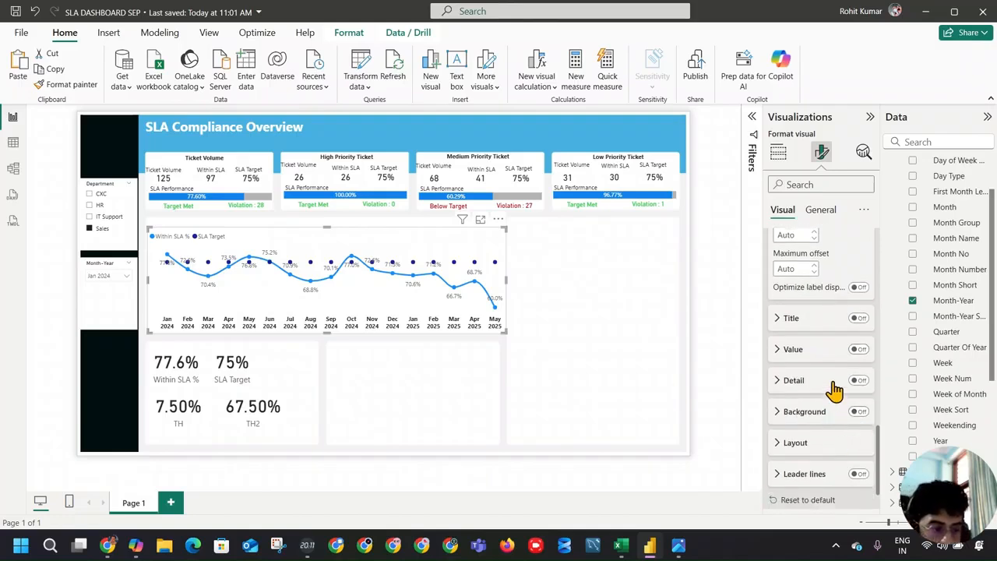
left_click(813, 355)
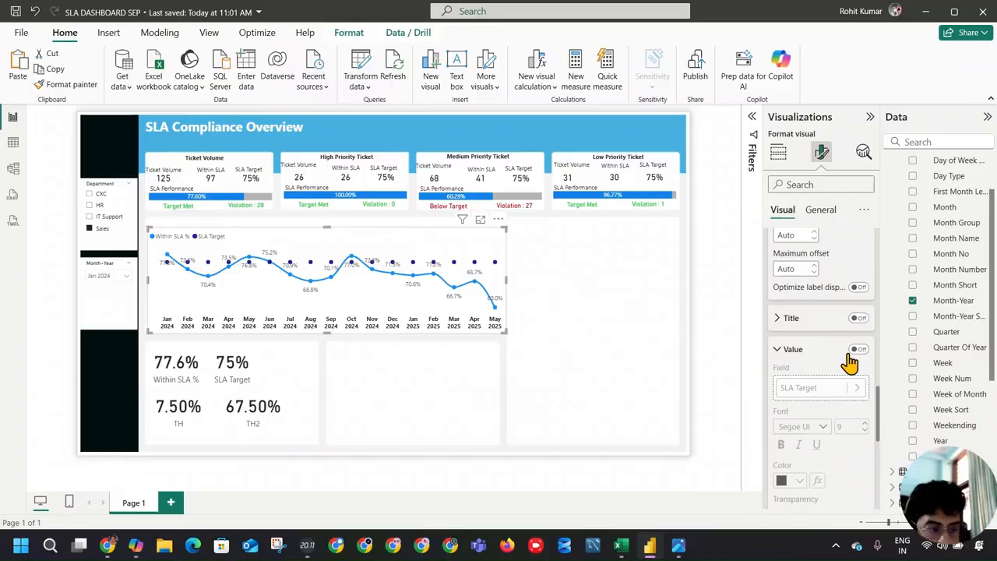
scroll(837, 350, "up", 1)
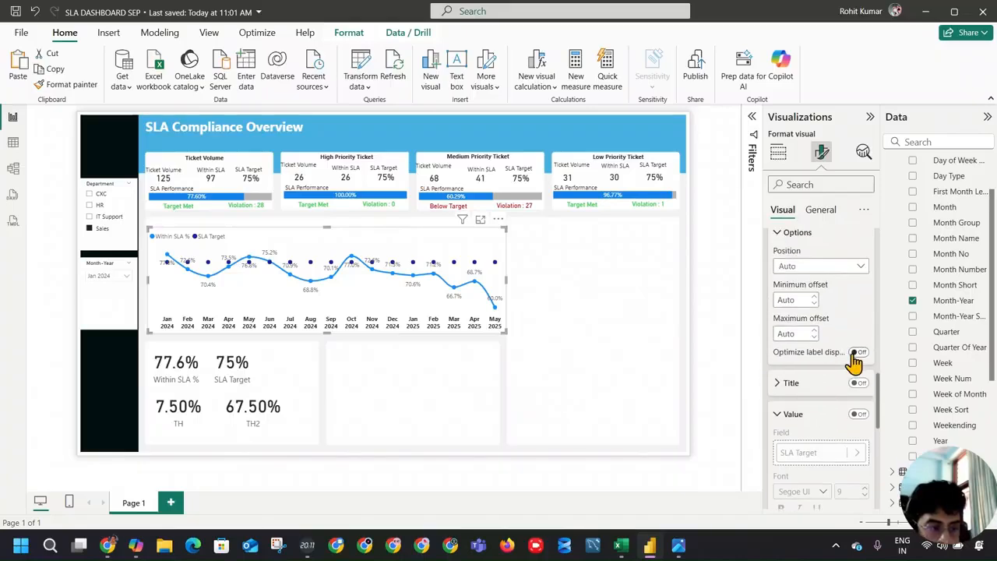
left_click(859, 353)
left_click(857, 353)
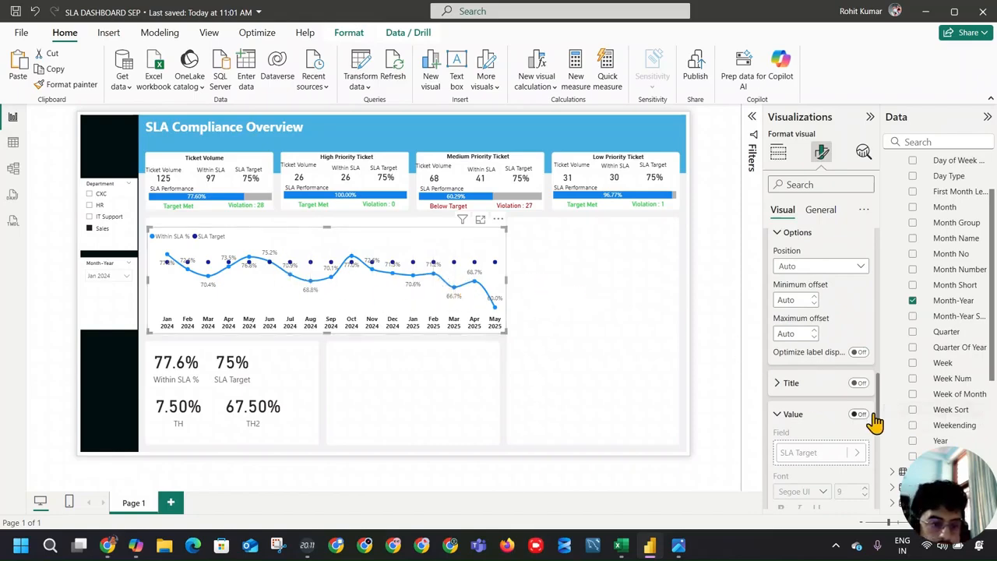
scroll(873, 402, "down", 3)
scroll(868, 401, "down", 5)
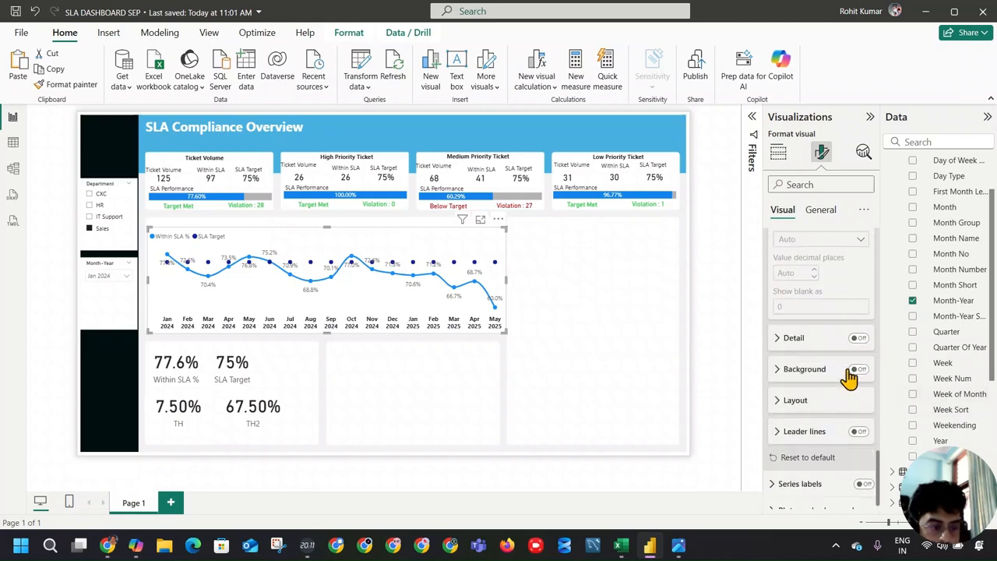
scroll(845, 375, "up", 6)
scroll(841, 373, "up", 4)
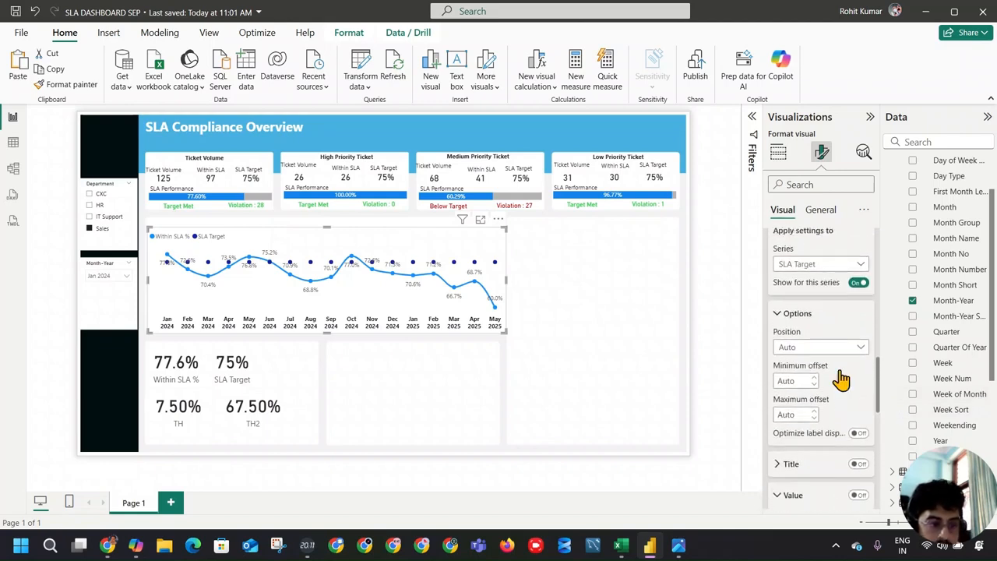
Step: Review the marker shape, size, color and border options for all series, and deselect the line chart
left_click(774, 320)
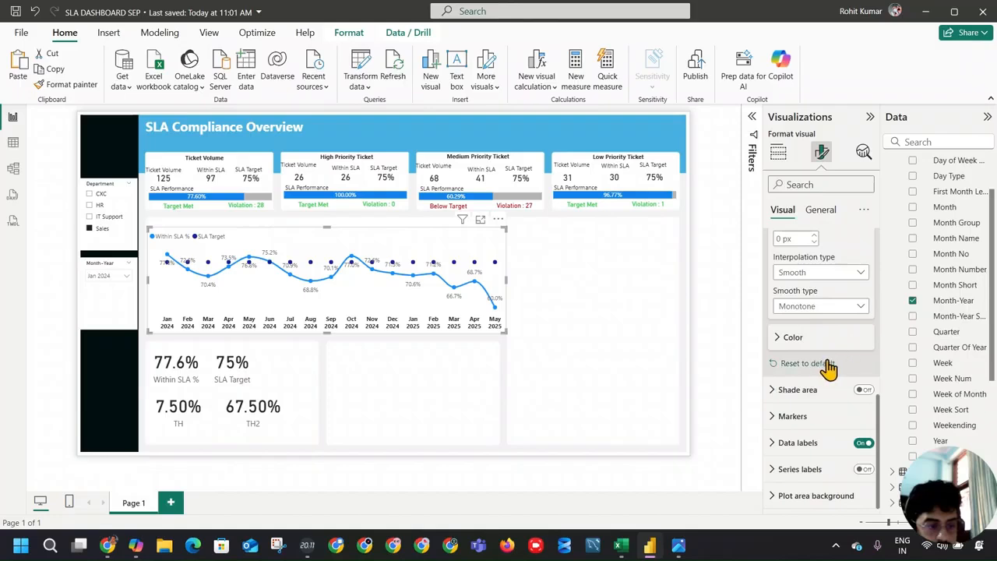
left_click(792, 416)
scroll(818, 401, "down", 3)
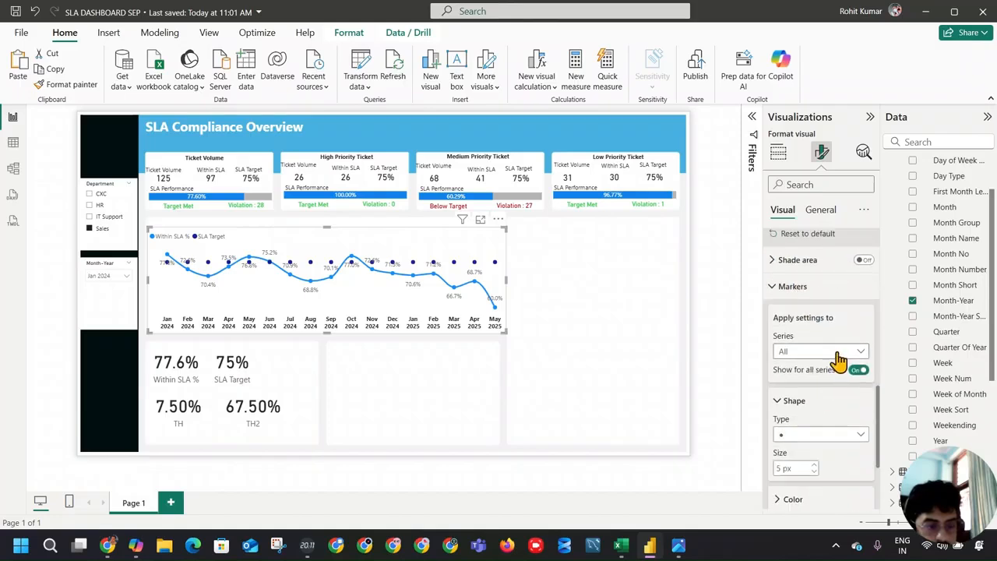
scroll(846, 389, "down", 3)
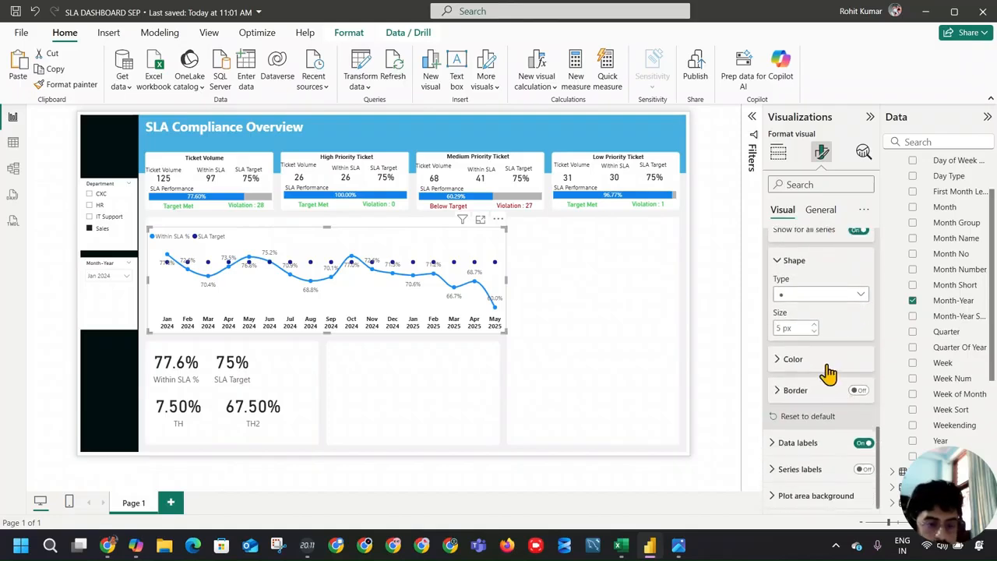
left_click(568, 282)
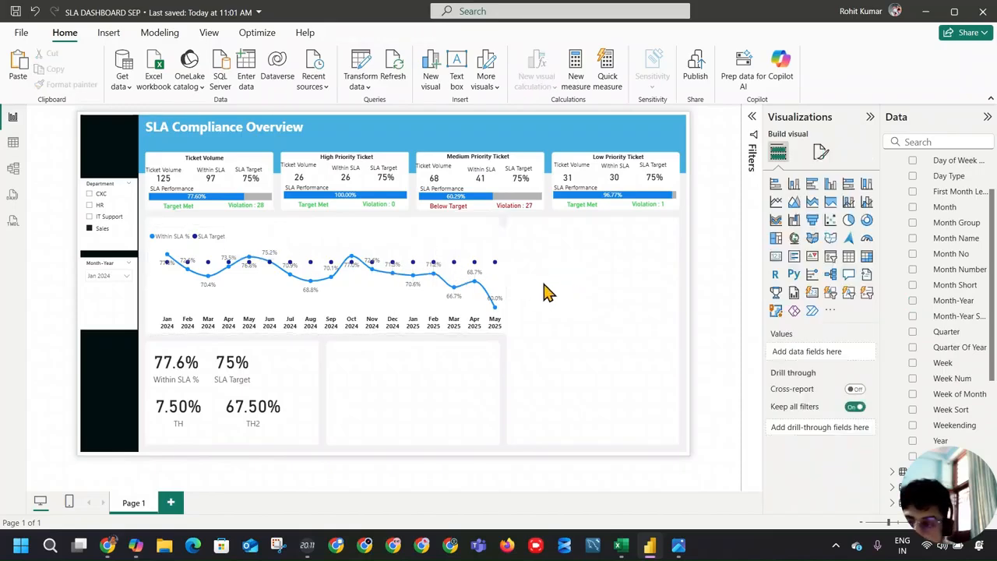
Step: Check the reference image, and turn on the shade area for the monthly SLA line chart
key("alt+Tab")
key("alt+Tab")
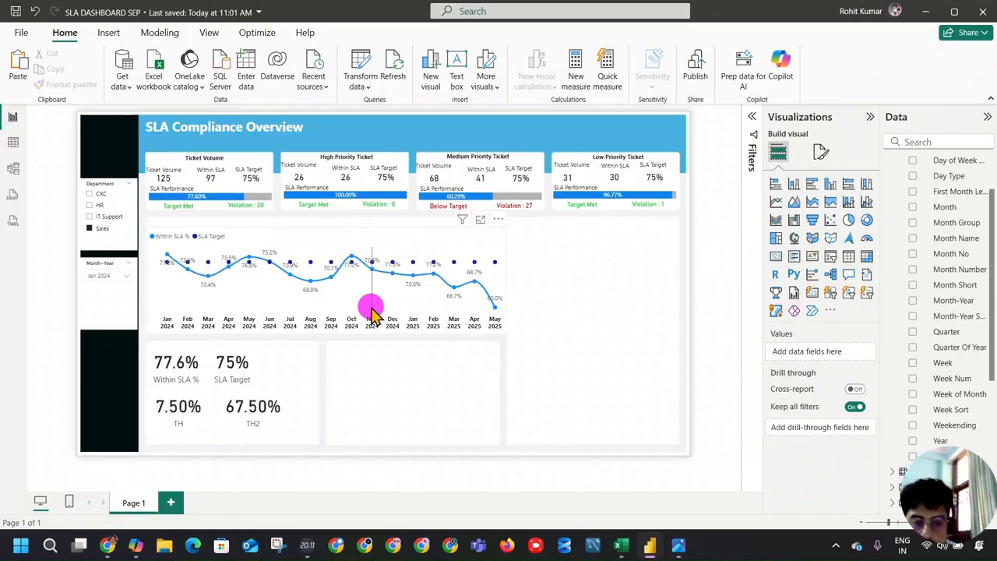
left_click(371, 318)
left_click(819, 154)
scroll(837, 343, "down", 2)
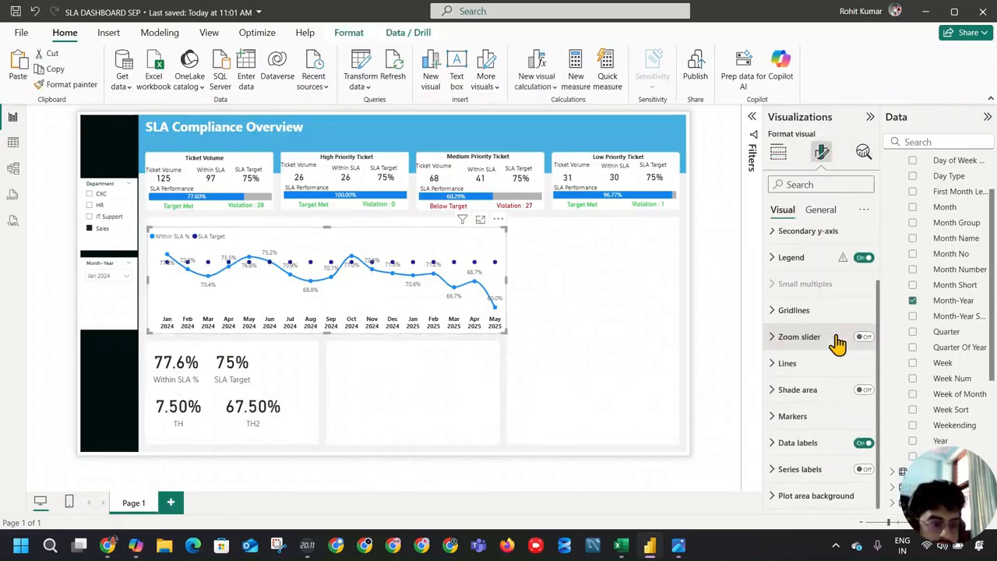
left_click(796, 389)
scroll(873, 287, "down", 2)
left_click(871, 265)
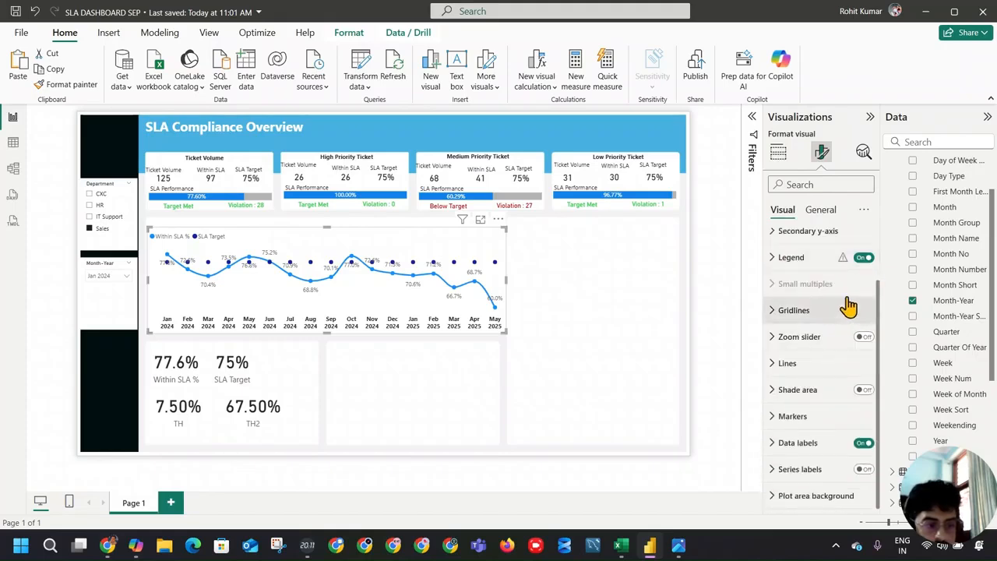
left_click(852, 389)
left_click(863, 390)
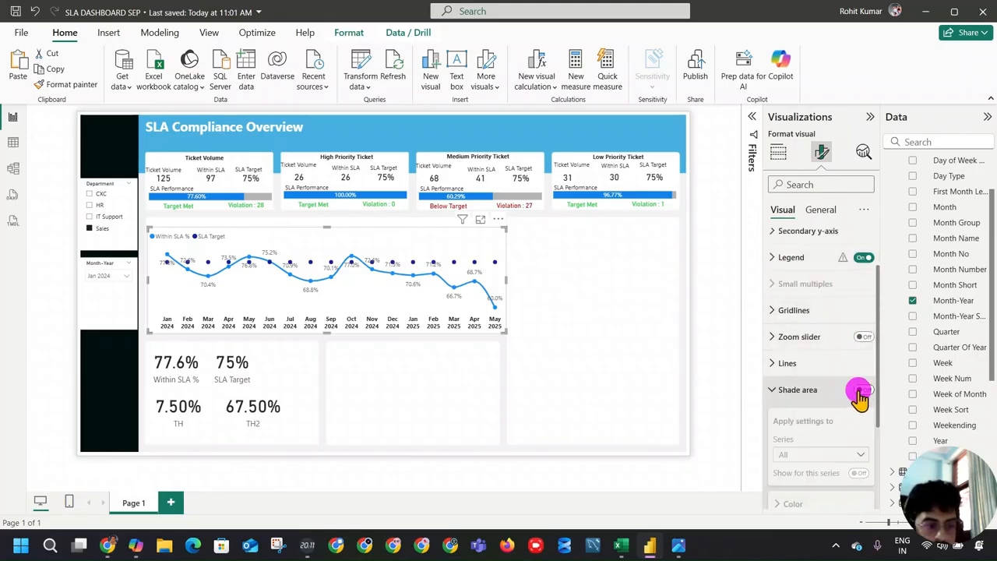
Step: Turn off the shade area for the Within SLA % series only and compare the chart with the reference image
scroll(823, 392, "down", 2)
left_click(811, 324)
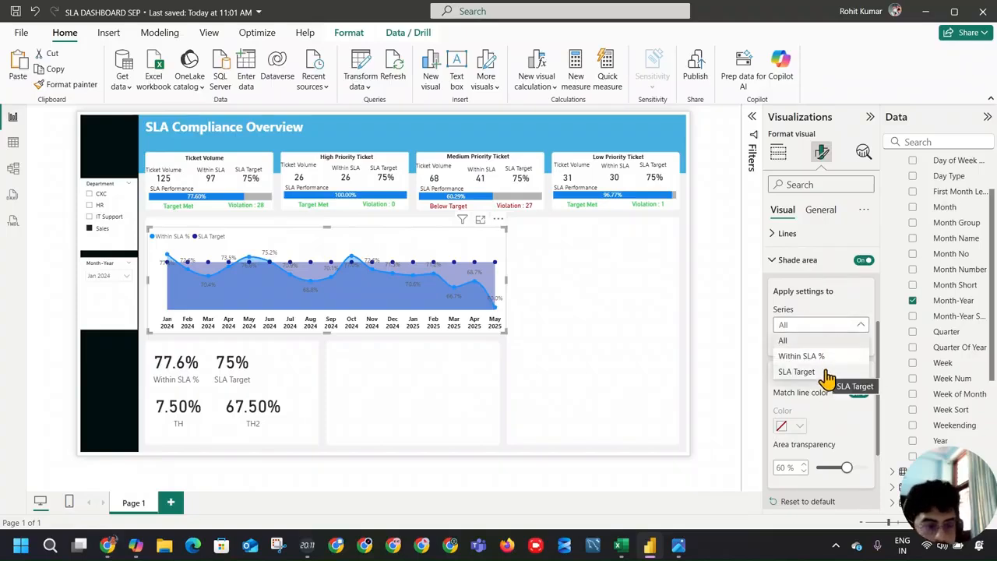
left_click(818, 356)
left_click(861, 345)
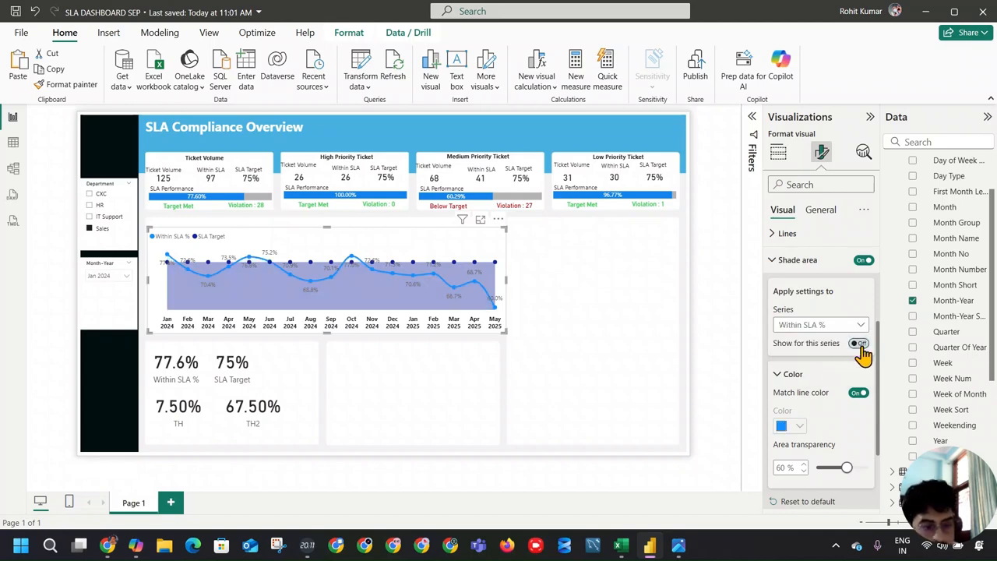
left_click(860, 345)
left_click(860, 345)
key("alt+Tab")
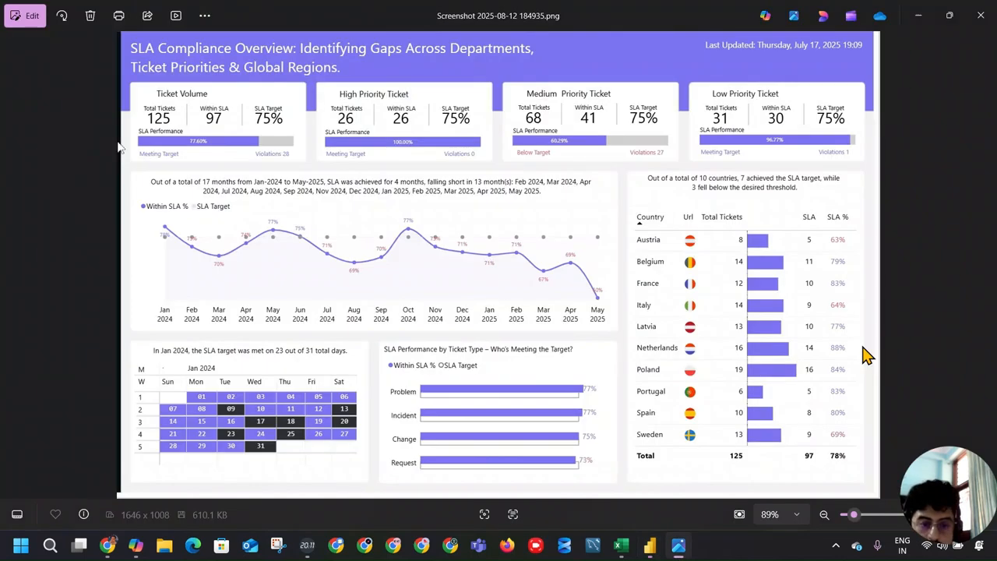
key("alt+Tab")
Step: Set the Within SLA % series' shade area transparency to 65%, trying out the match line color option
scroll(854, 398, "down", 2)
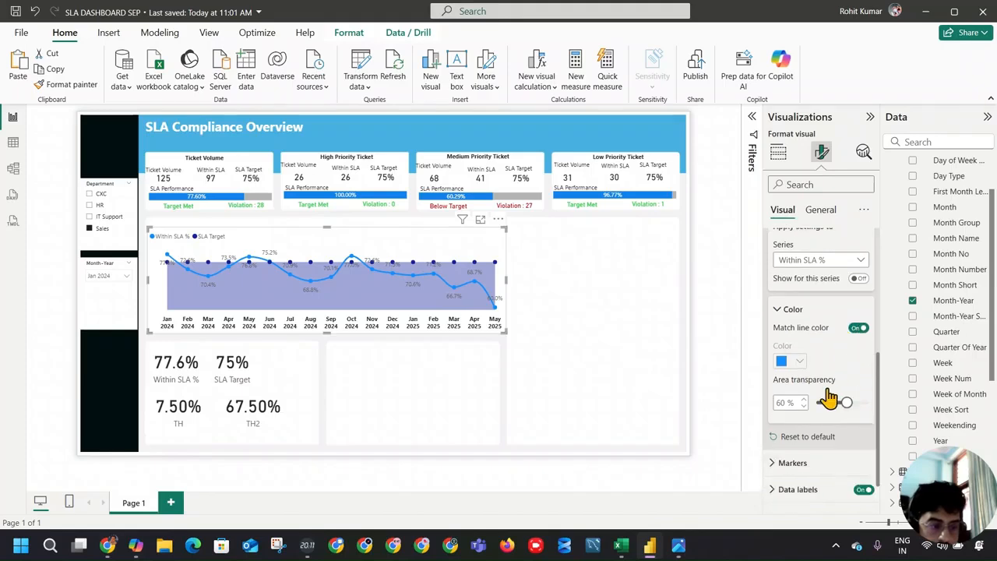
left_click(857, 328)
left_click(857, 328)
mouse_move(842, 403)
left_mouse_down()
mouse_move(823, 403)
mouse_move(901, 403)
mouse_move(849, 405)
left_mouse_up()
left_click(856, 329)
left_click(854, 329)
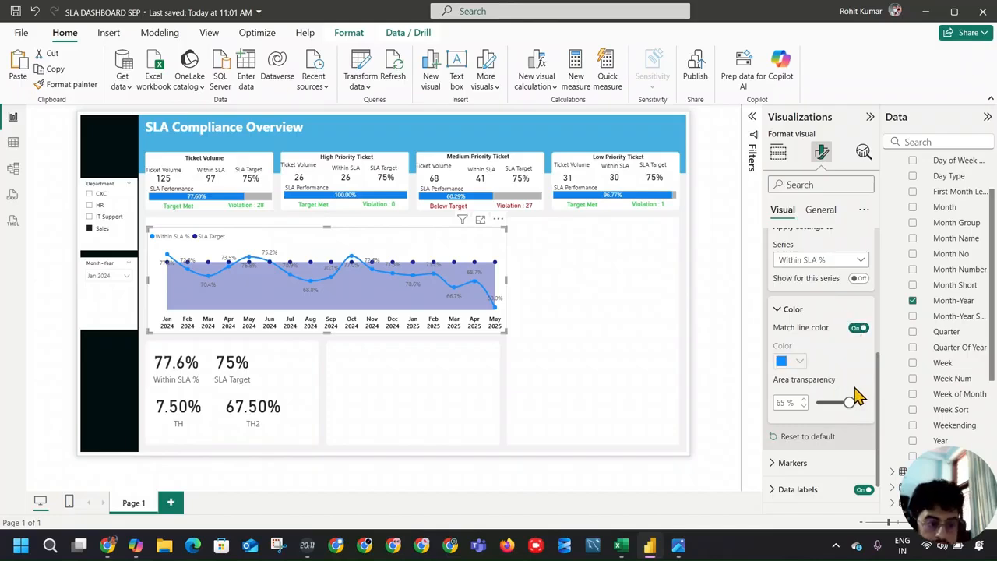
scroll(850, 407, "down", 1)
scroll(825, 381, "up", 5)
scroll(829, 386, "down", 3)
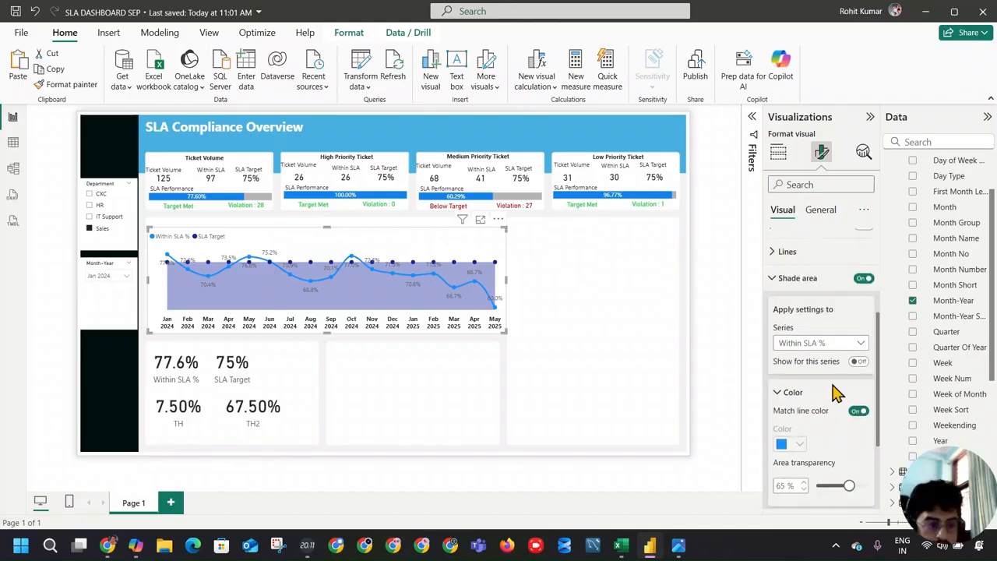
left_click(858, 411)
Step: Set the SLA Target series' shade area transparency to 84% and deselect the chart
left_click(842, 345)
left_click(801, 388)
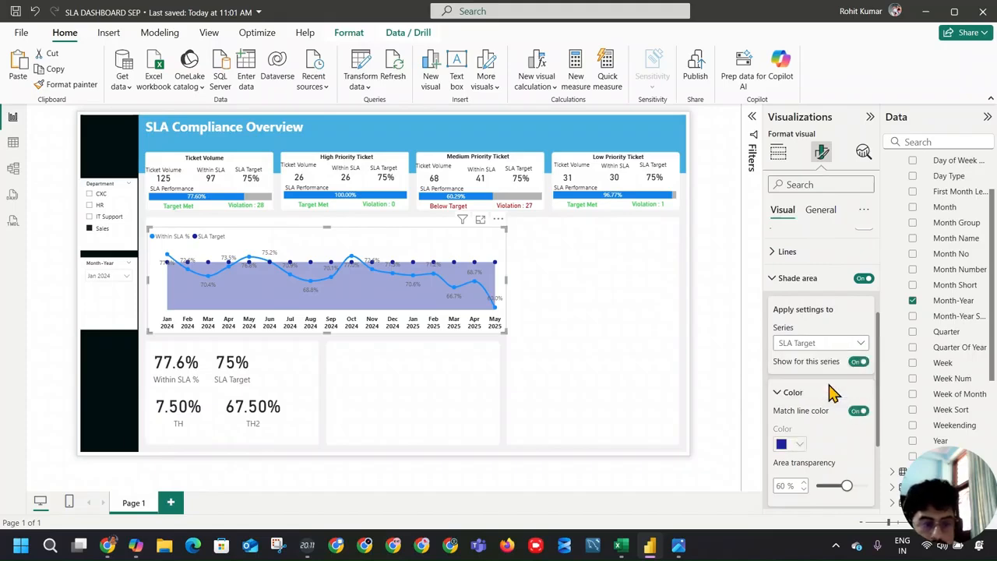
scroll(837, 397, "down", 1)
mouse_move(841, 427)
left_mouse_down()
mouse_move(827, 429)
mouse_move(860, 429)
left_mouse_up()
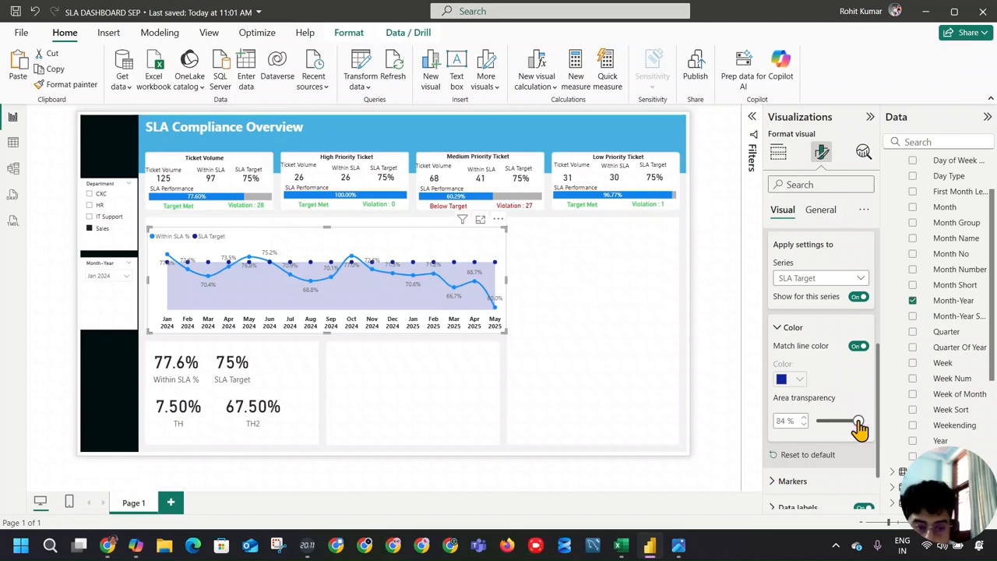
left_click(552, 302)
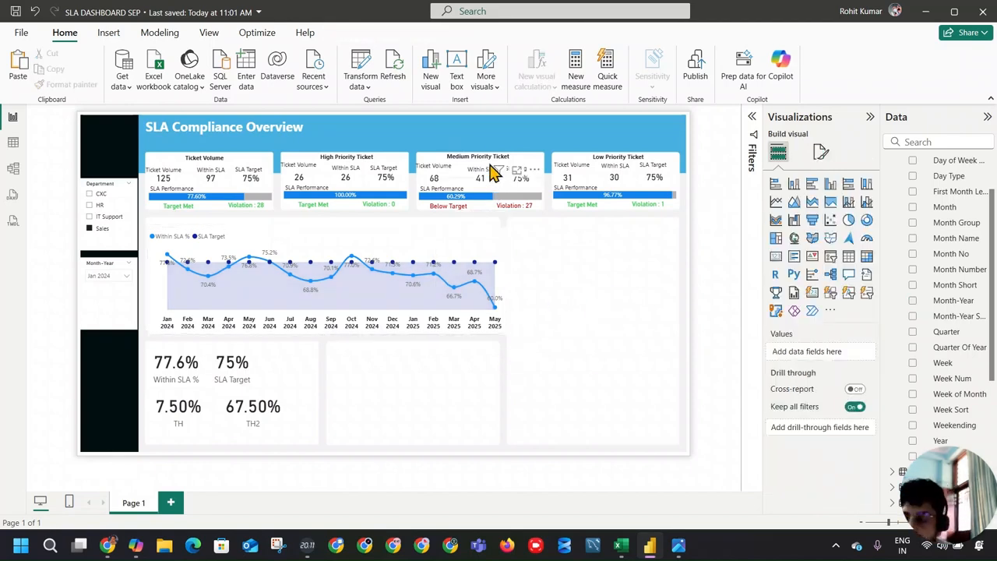
Step: Open the line chart's format settings and check the chart with data labels switched off and back on
left_click(453, 259)
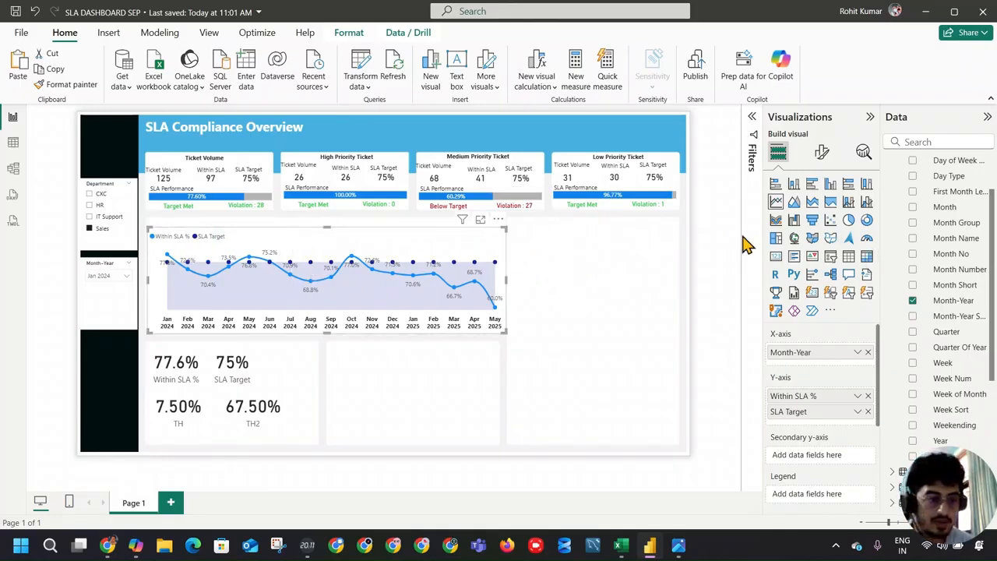
left_click(822, 152)
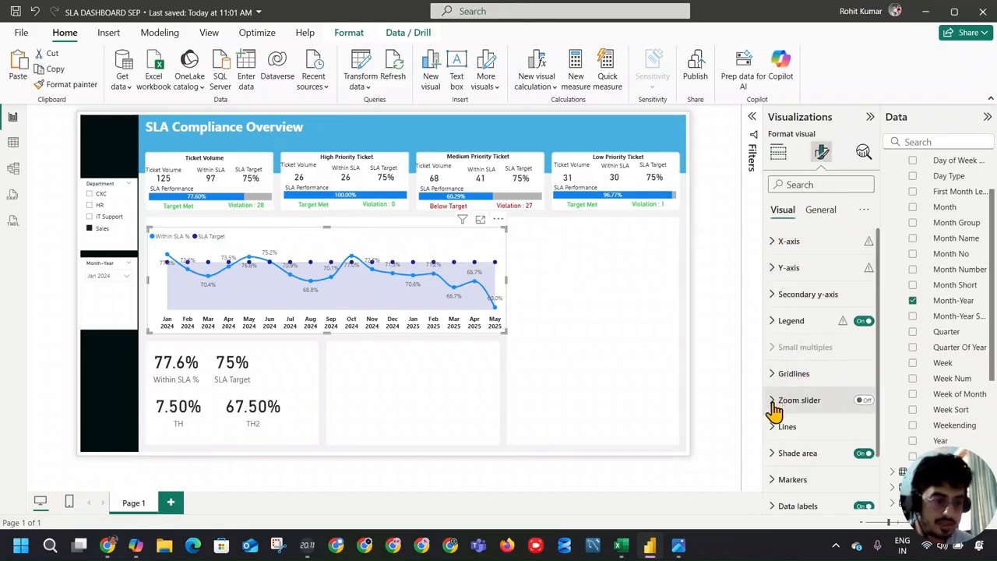
scroll(787, 399, "down", 1)
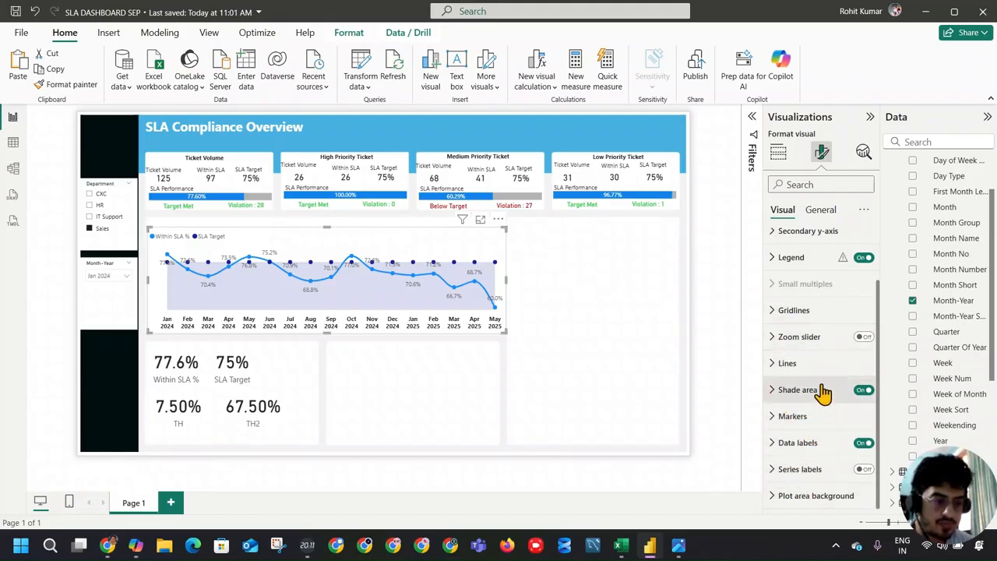
left_click(864, 444)
left_click(867, 446)
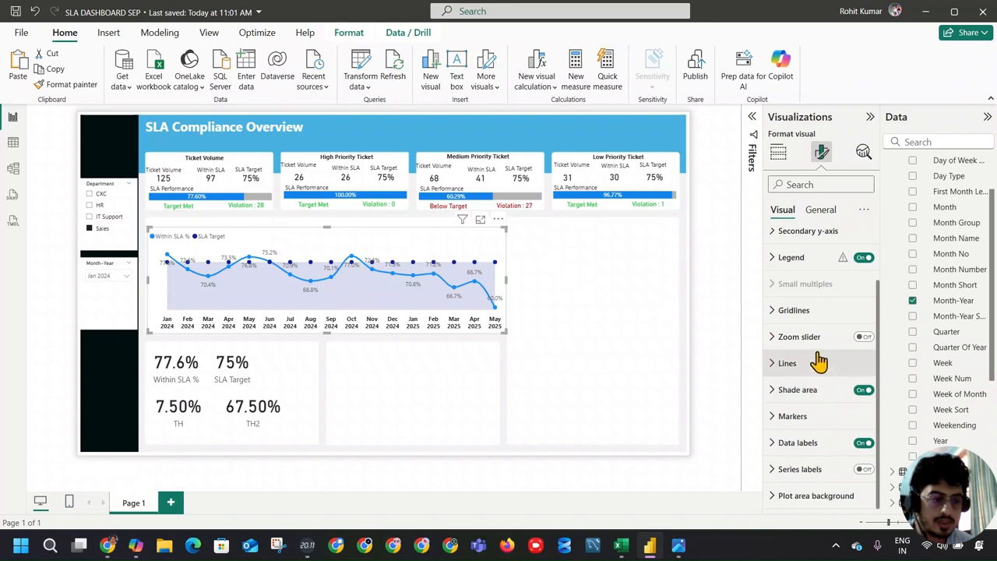
Step: Try the Marker legend style with a legend text size of 13 on the line chart
left_click(789, 258)
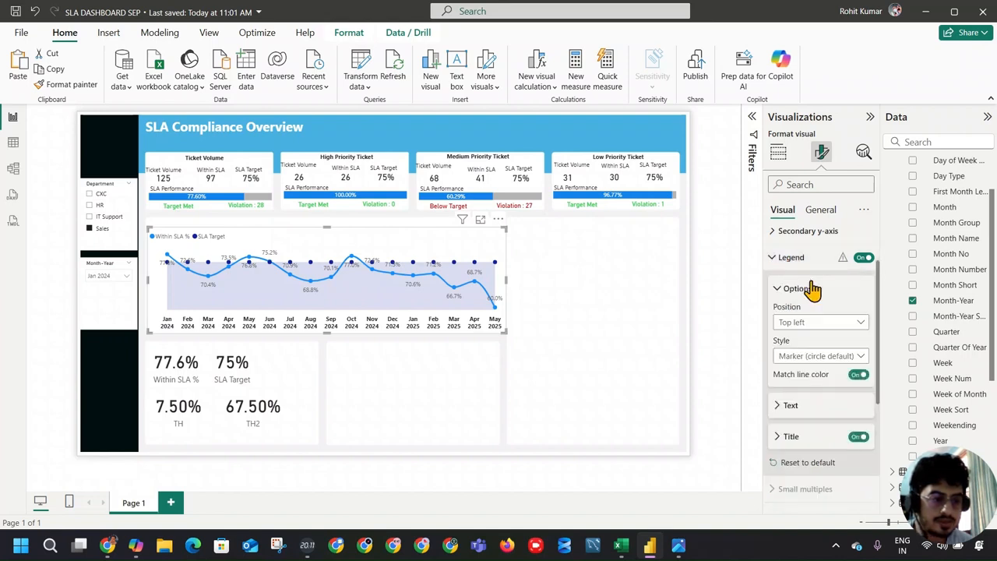
left_click(847, 356)
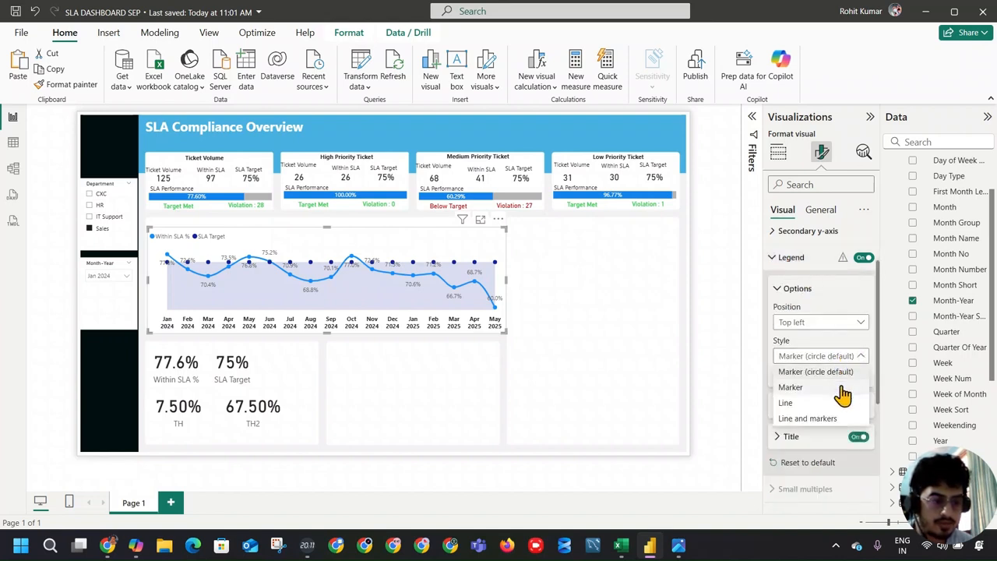
left_click(790, 387)
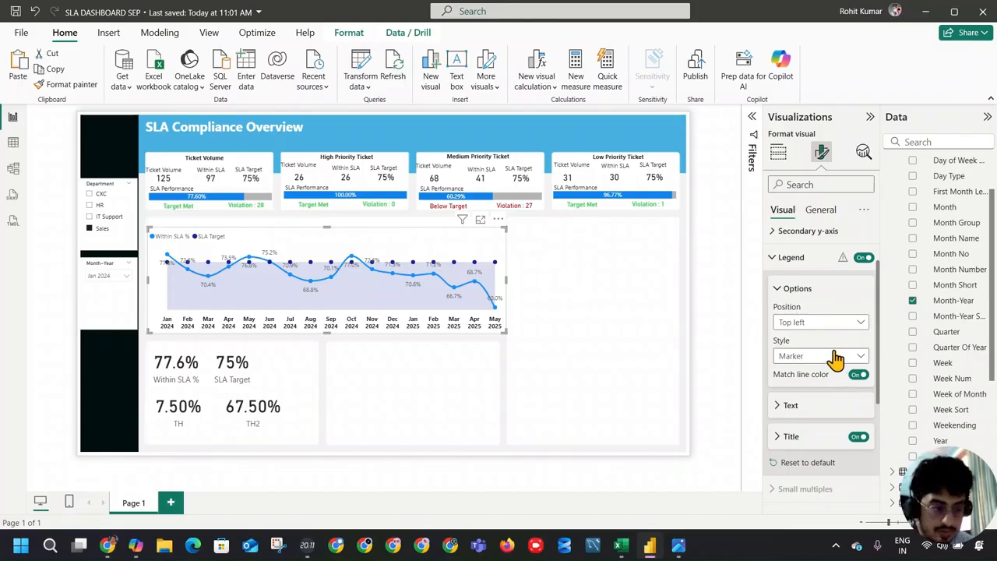
left_click(795, 406)
scroll(871, 374, "down", 2)
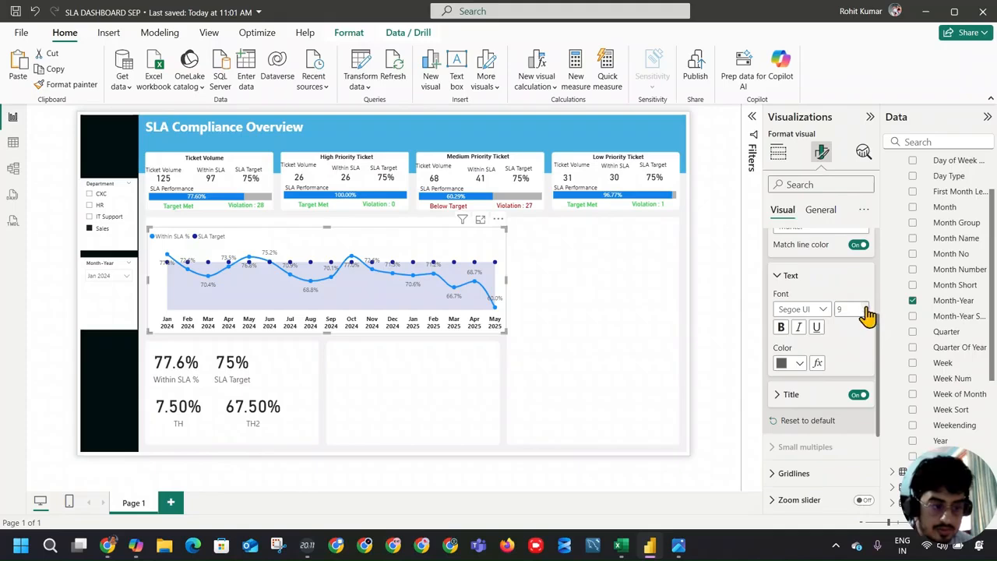
left_click(866, 307)
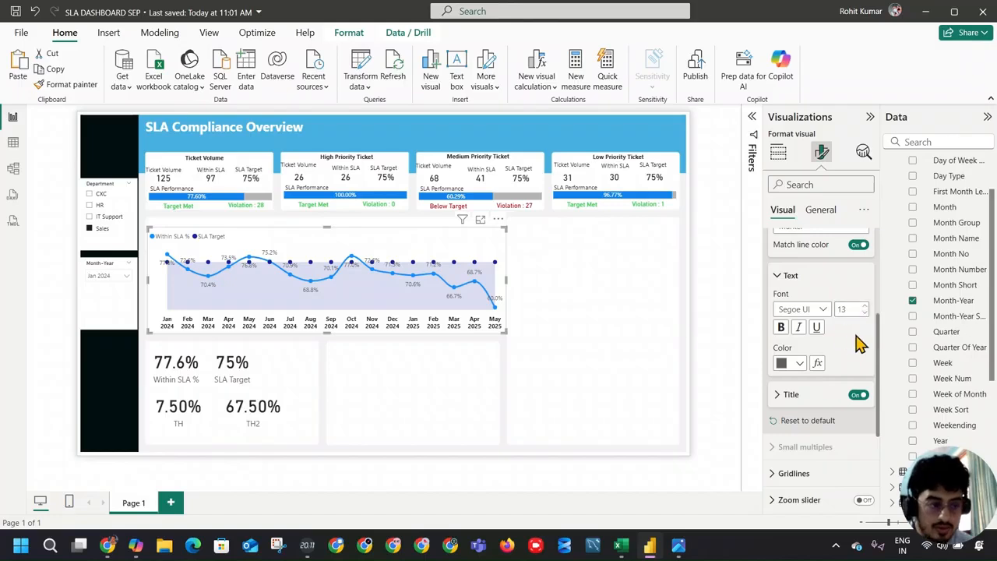
scroll(789, 312, "up", 3)
left_click(777, 322)
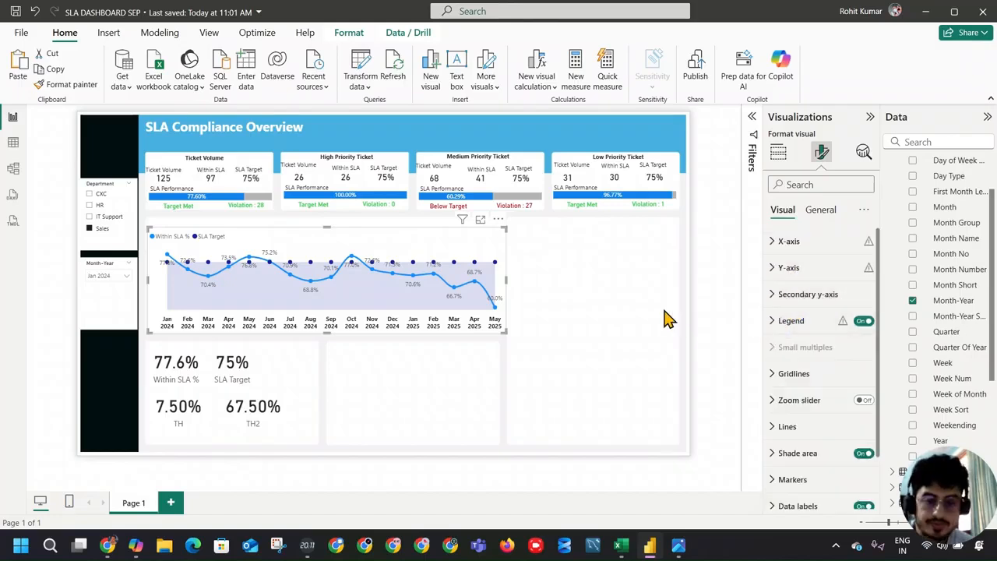
Step: Switch the line chart's legend off and back on, and set its style to Line and markers
left_click(862, 322)
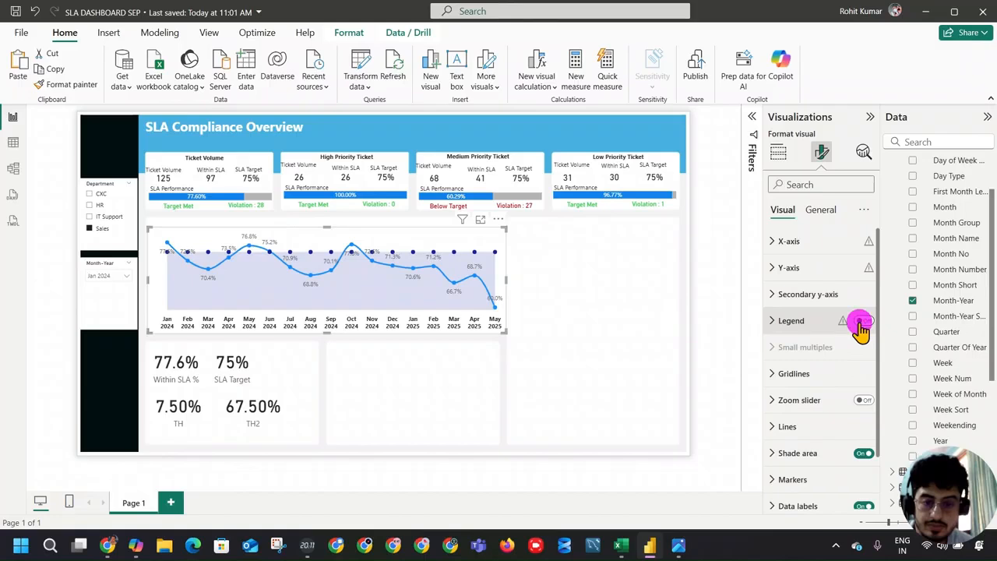
left_click(862, 322)
left_click(804, 322)
scroll(855, 328, "down", 1)
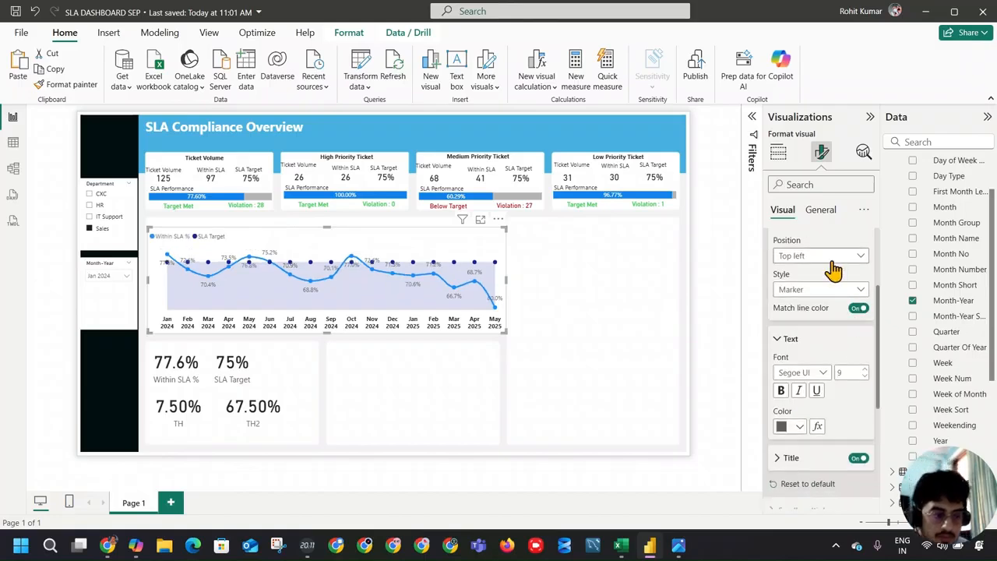
left_click(842, 256)
left_click(832, 257)
left_click(828, 289)
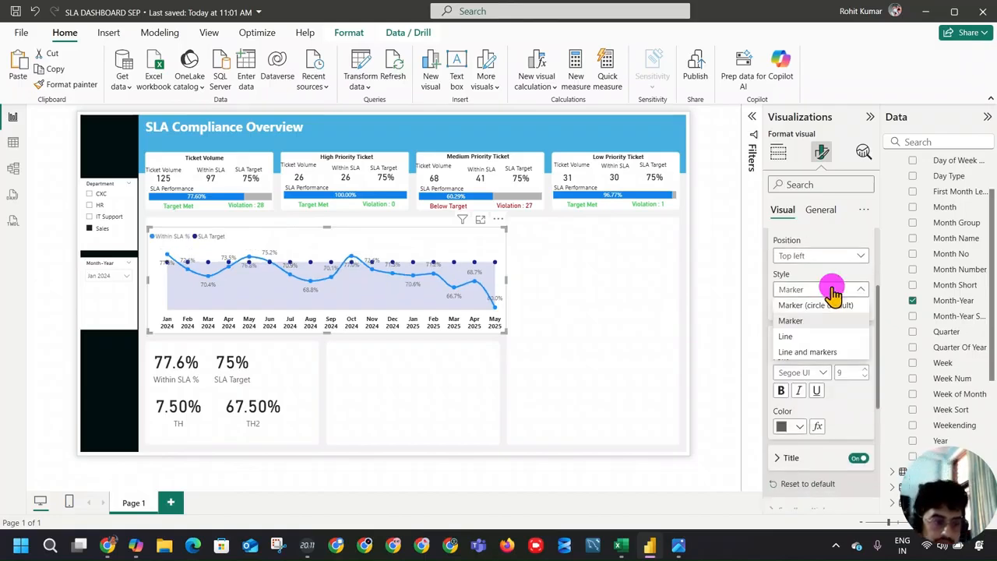
left_click(833, 352)
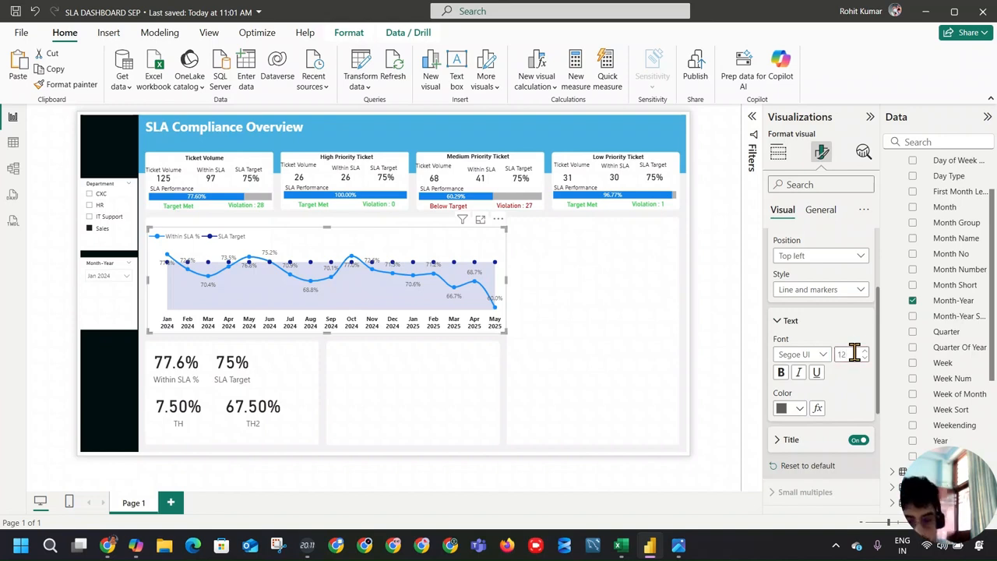
Step: Format the legend text as size 12 in a bolder Segoe UI font colored black
left_click(814, 357)
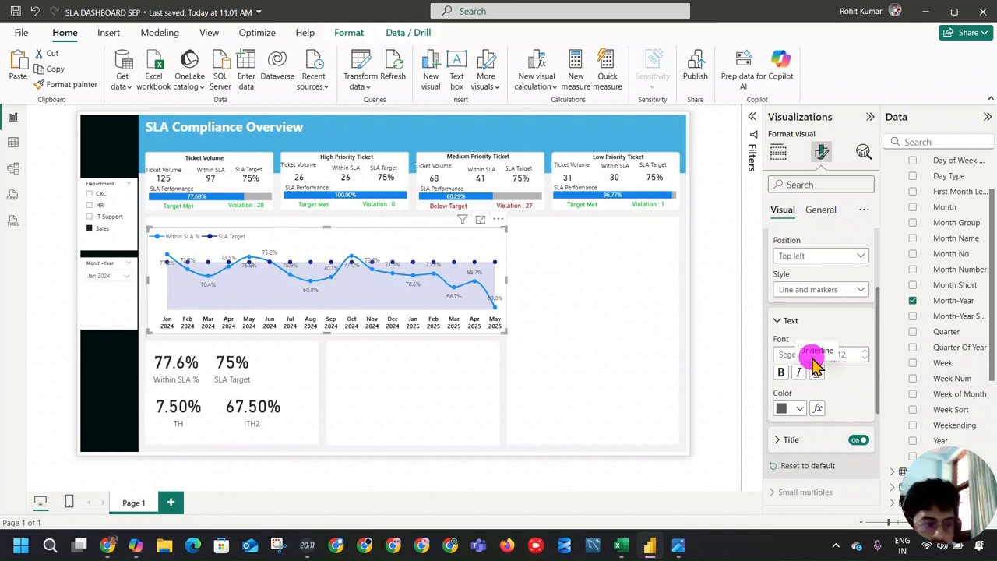
left_click(824, 364)
left_click(807, 289)
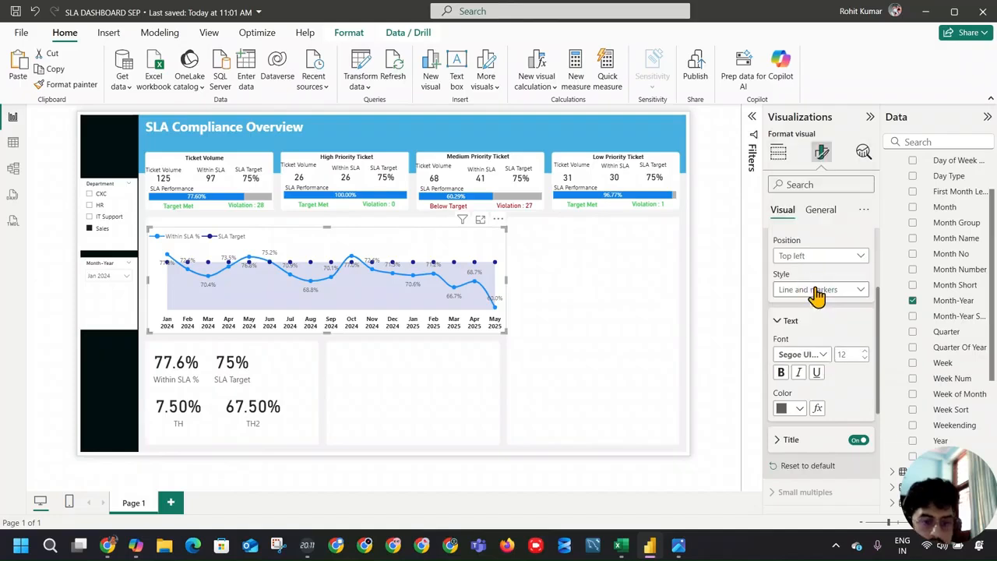
left_click(790, 406)
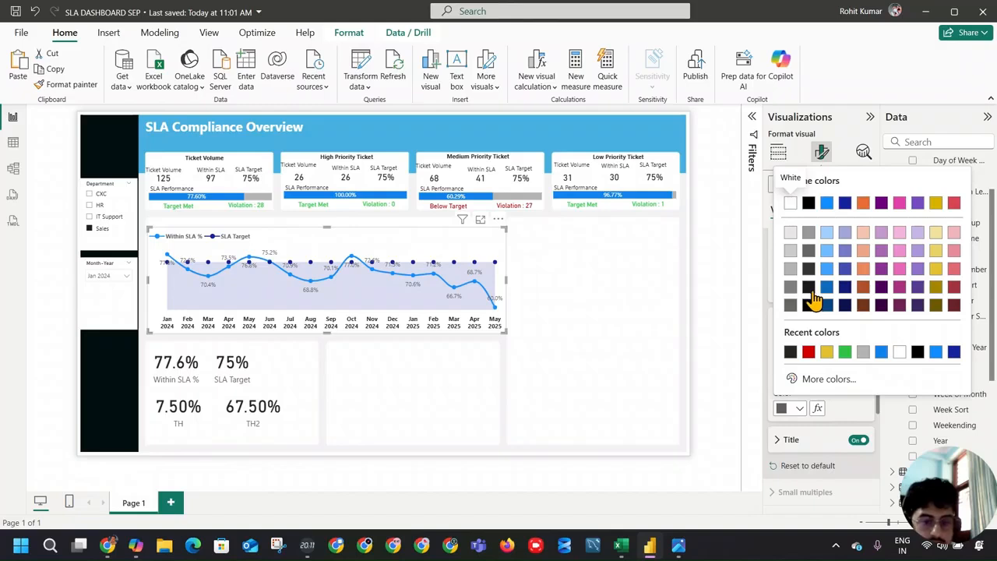
left_click(826, 233)
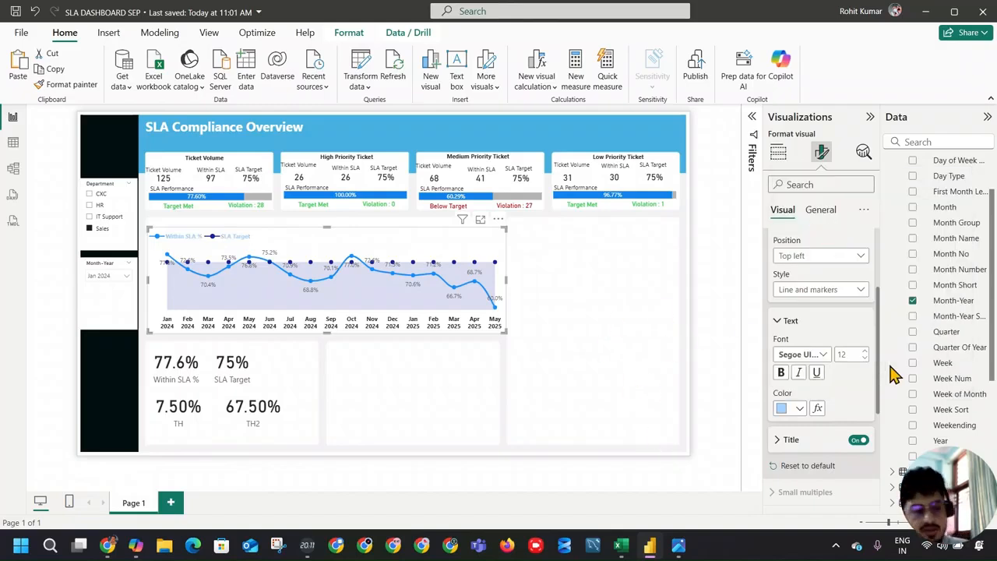
left_click(795, 408)
left_click(812, 355)
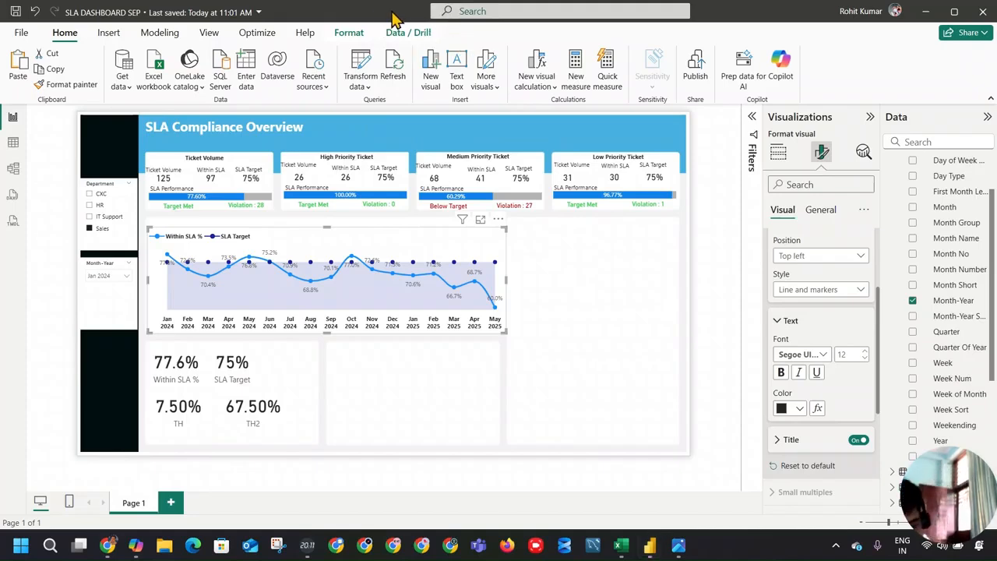
Step: Delete the SLA Target, Within SLA %, TH and TH2 cards below the line chart
left_click(261, 372)
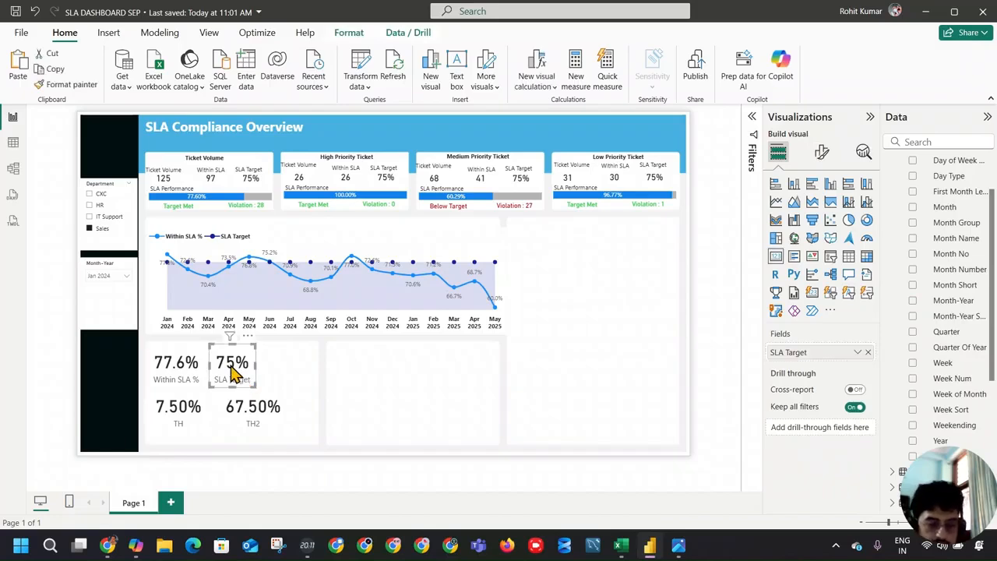
key("Delete")
left_click(169, 360)
key("Delete")
left_click(187, 408)
key("Delete")
left_click(242, 419)
key("Delete")
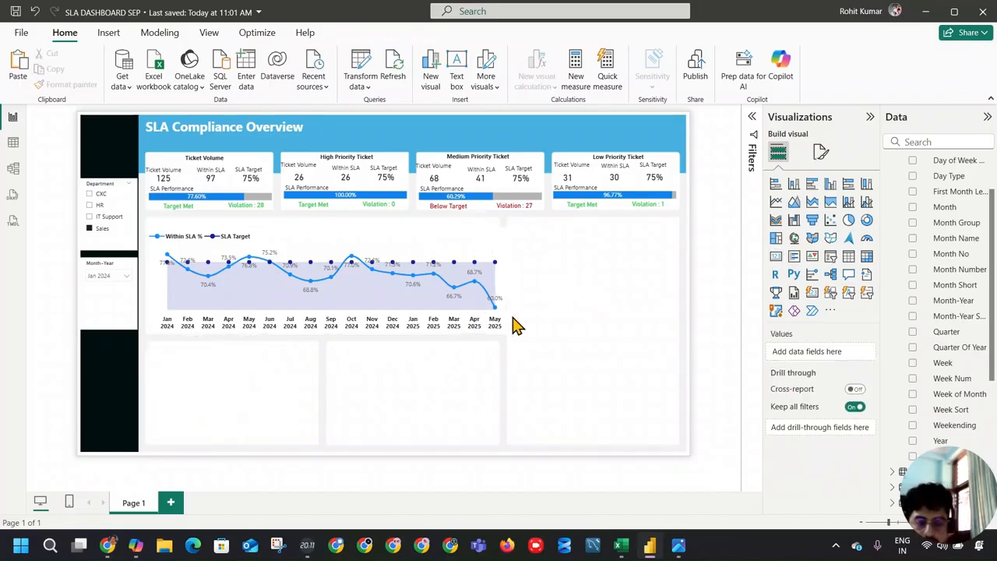
Step: Compare the area above the line chart with the reference image's line chart section
left_click(371, 244)
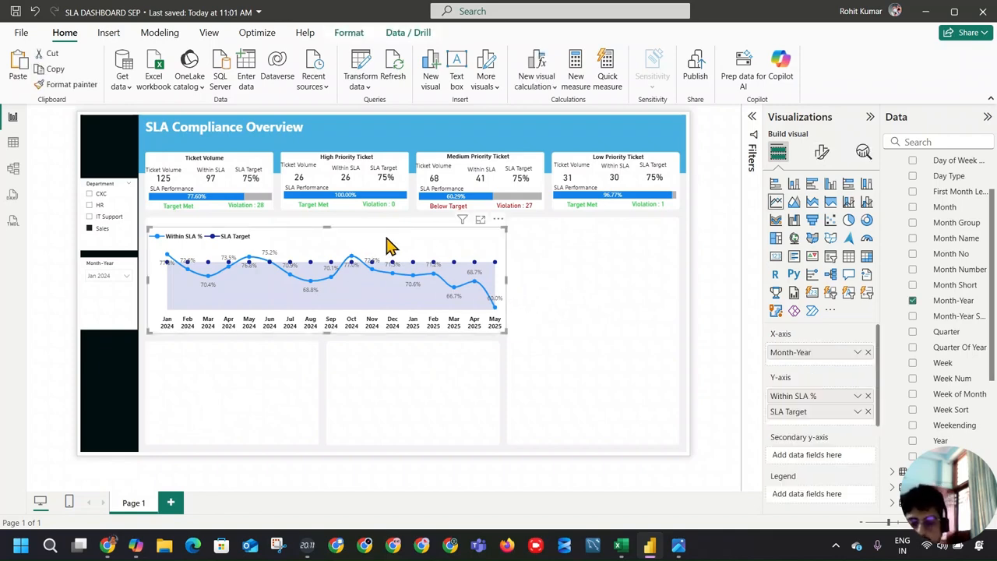
left_click(544, 311)
left_click(678, 546)
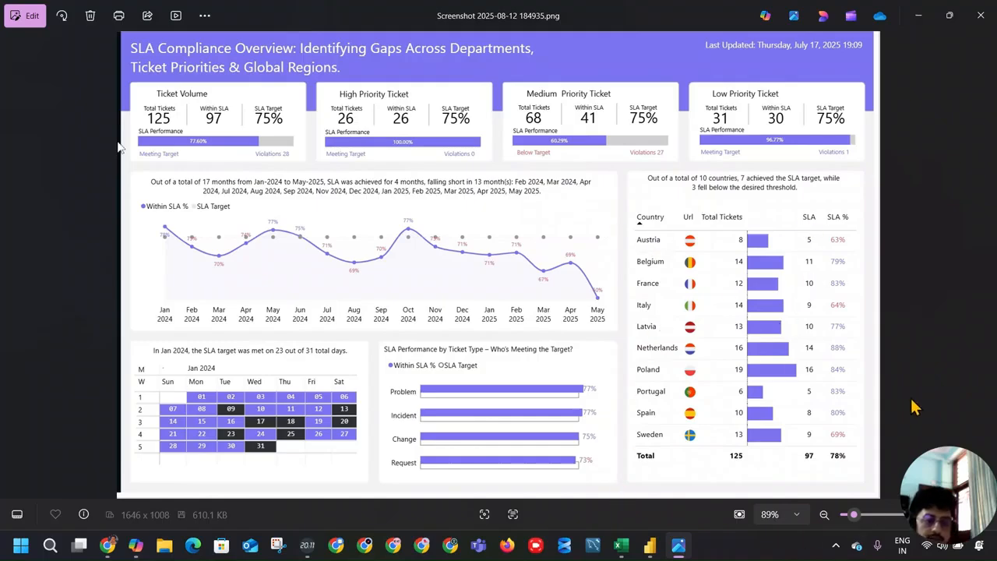
key("alt+Tab")
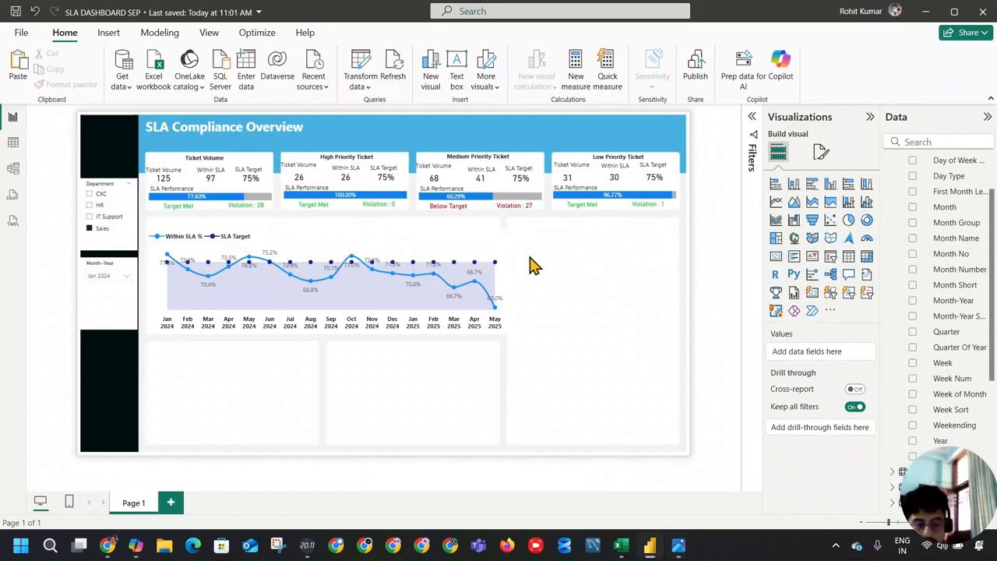
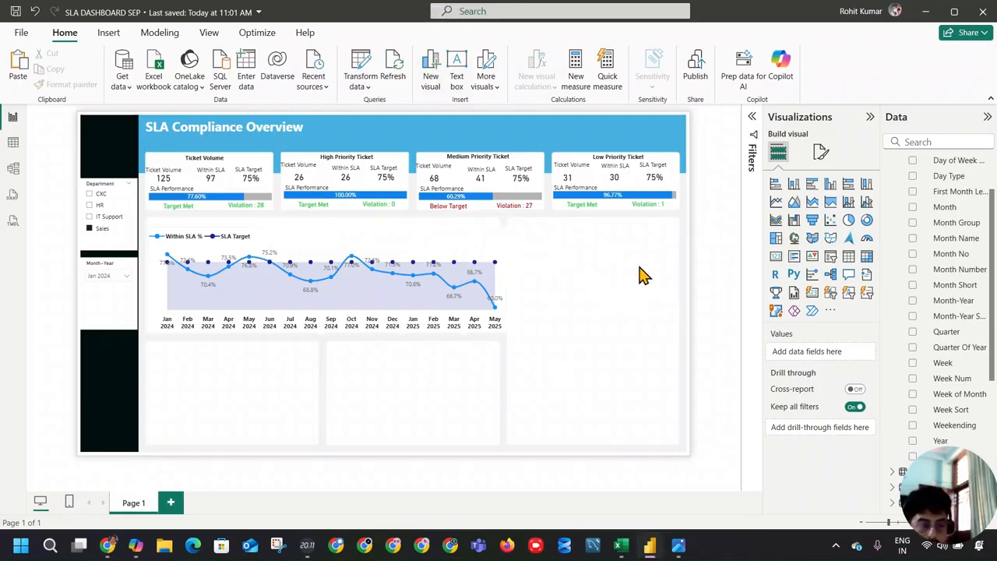
Step: Insert a matrix visual, size it to fill the empty panel beside the line chart, and narrow the line chart to its own panel
left_click(866, 256)
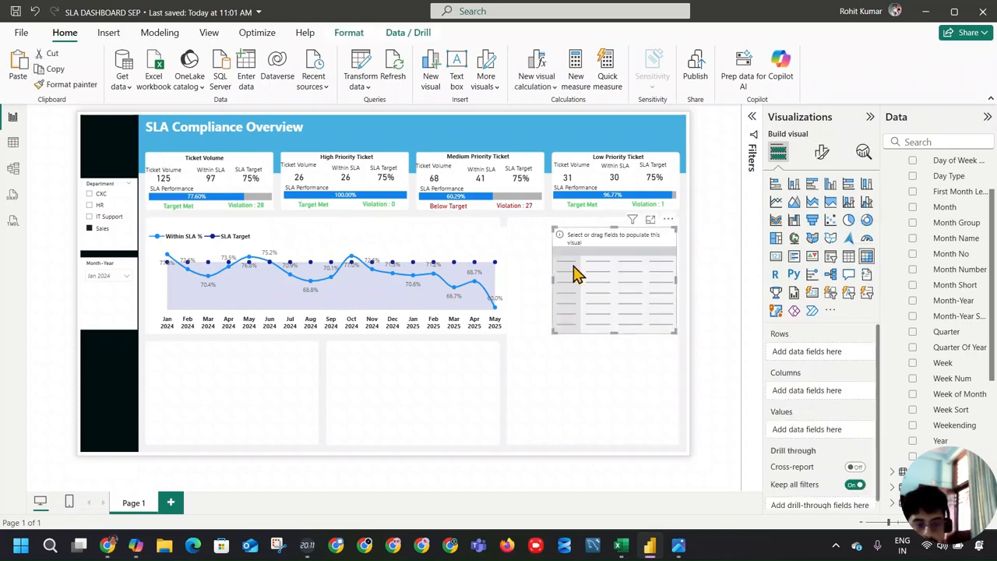
left_click(545, 287)
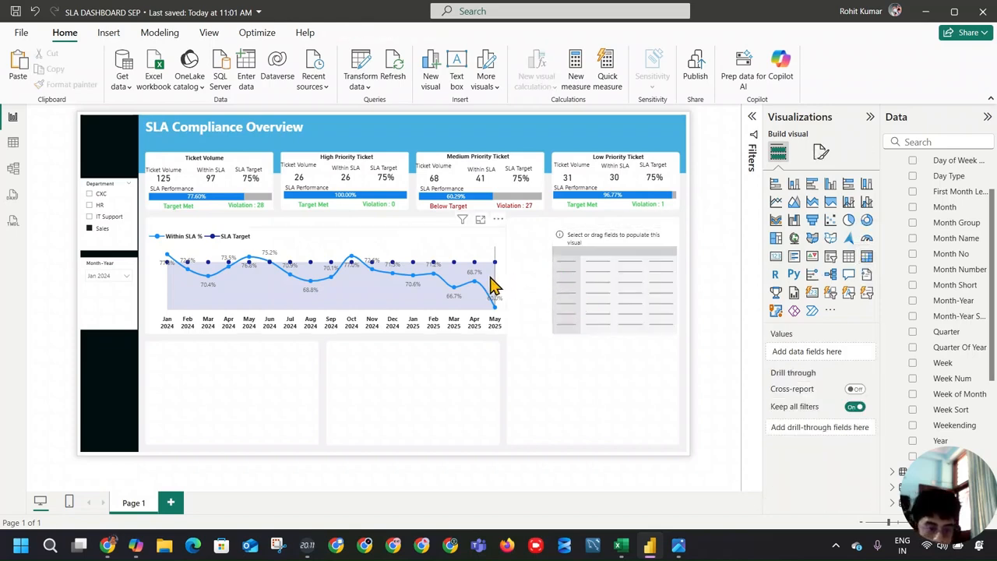
left_click(506, 285)
mouse_move(508, 284)
left_mouse_down()
mouse_move(507, 274)
mouse_move(498, 281)
mouse_move(527, 286)
mouse_move(512, 289)
left_mouse_up()
left_click(527, 295)
left_click(553, 283)
left_click_drag(590, 333, 639, 440)
left_click_drag(676, 333, 679, 334)
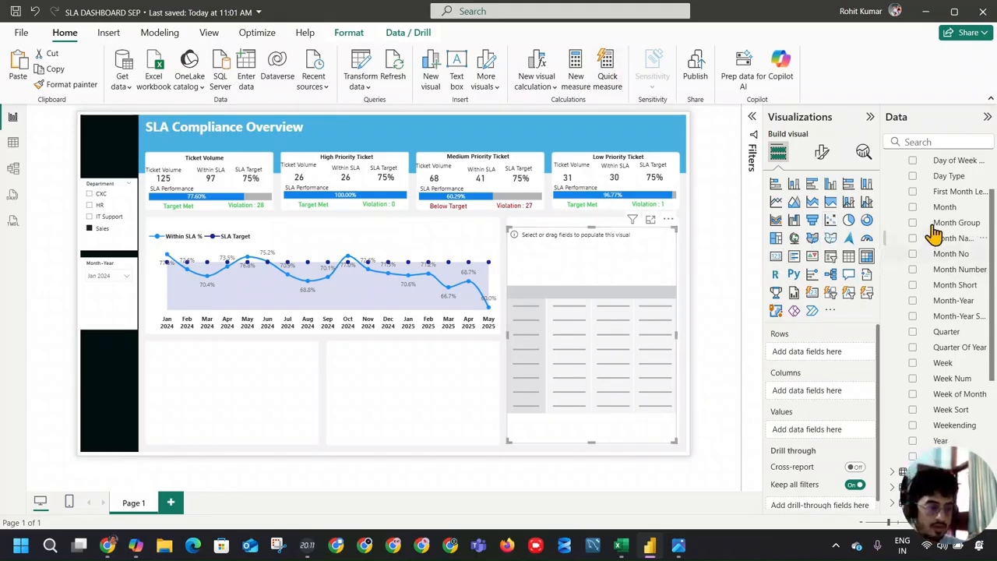
Step: Add Country and Url from the Country table to the matrix rows and expand all rows down one level
scroll(937, 241, "up", 2)
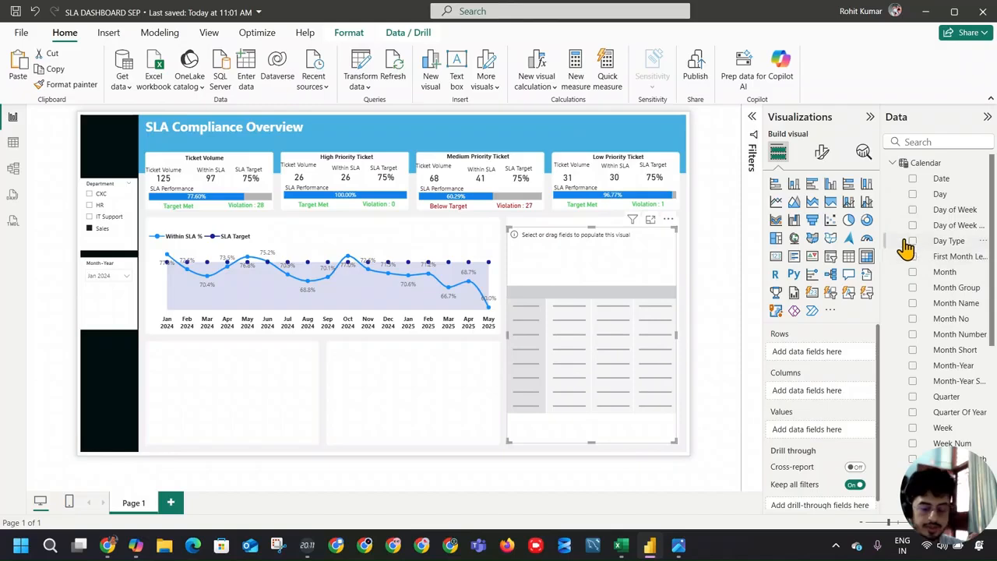
scroll(967, 300, "down", 3)
scroll(970, 311, "up", 3)
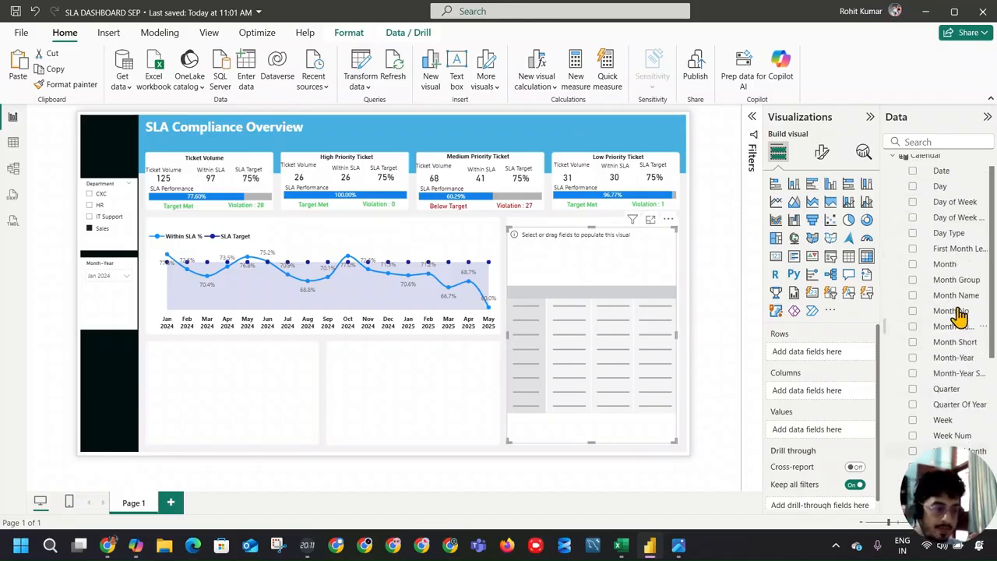
left_click(892, 163)
left_click(892, 225)
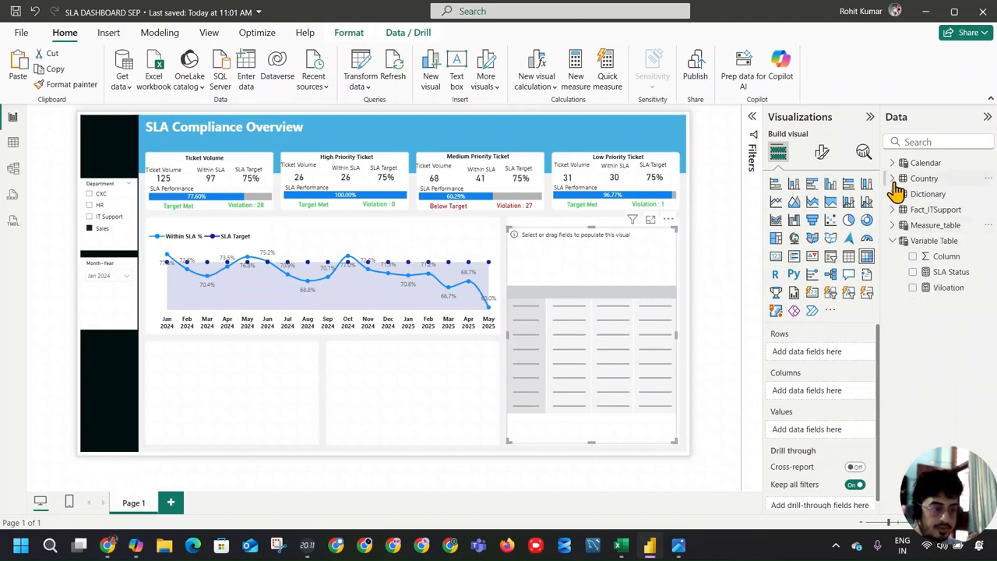
left_click(892, 179)
left_click_drag(937, 199, 829, 362)
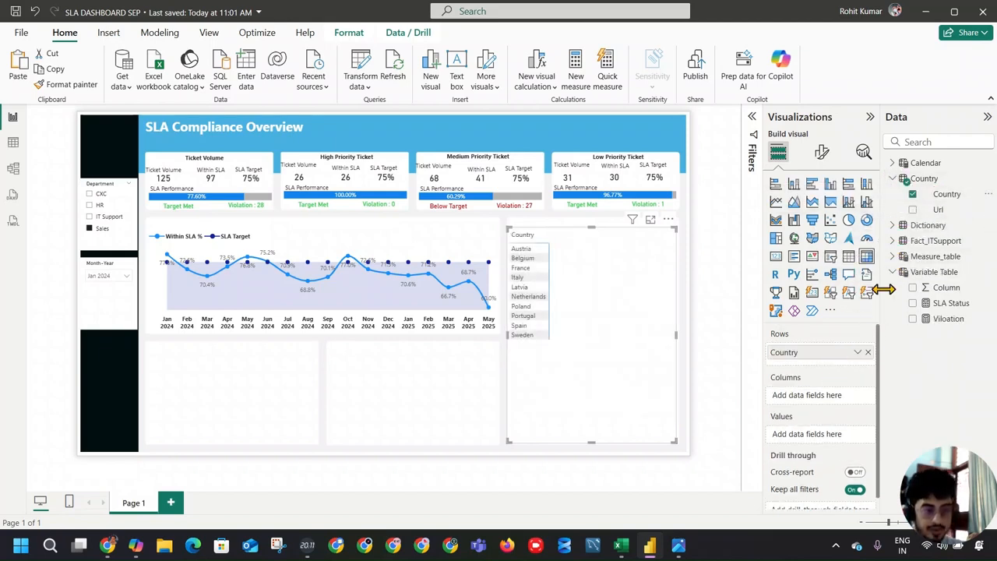
left_click_drag(928, 208, 828, 367)
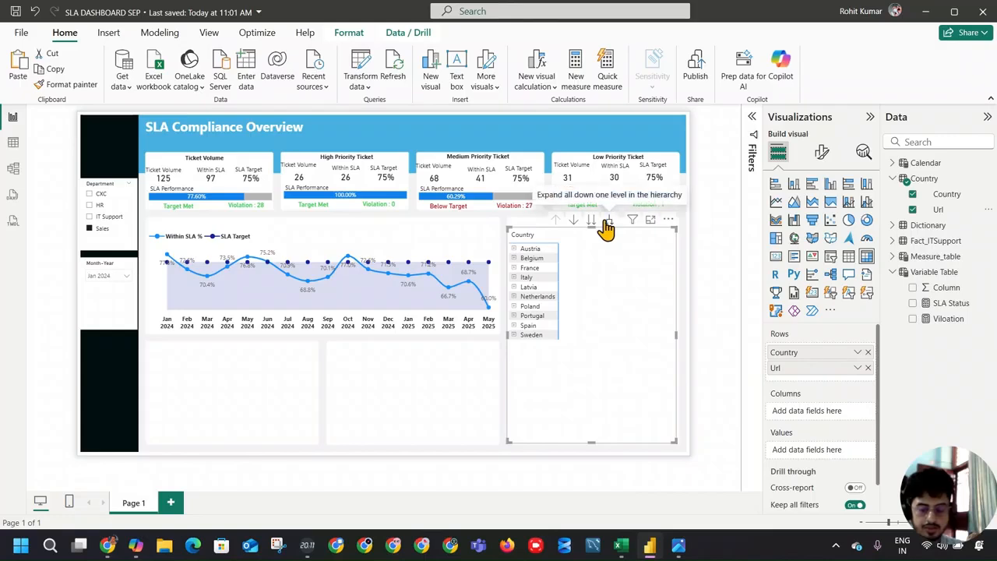
left_click(607, 222)
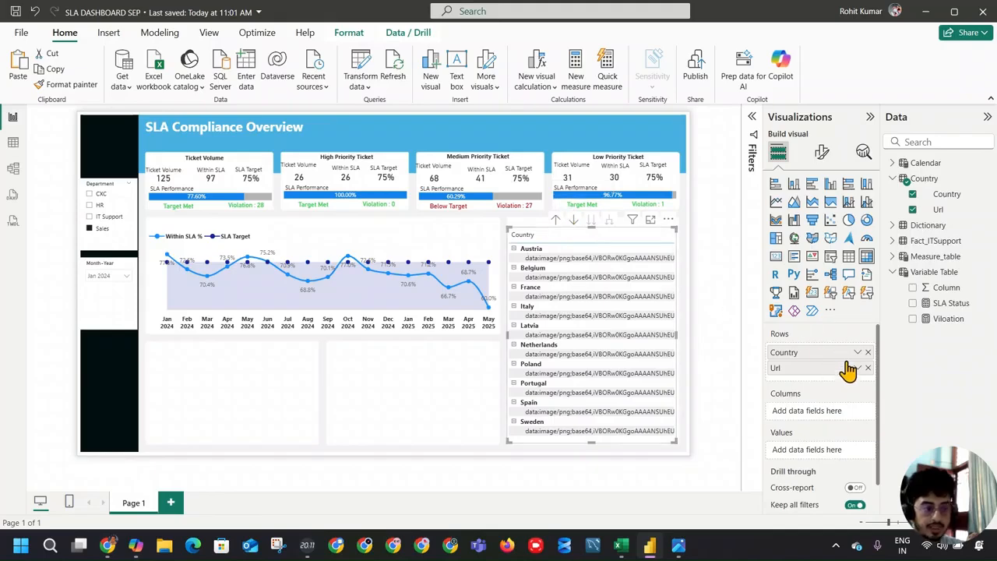
Step: Set the Url column's data category to Image URL
left_click(938, 210)
left_click(446, 80)
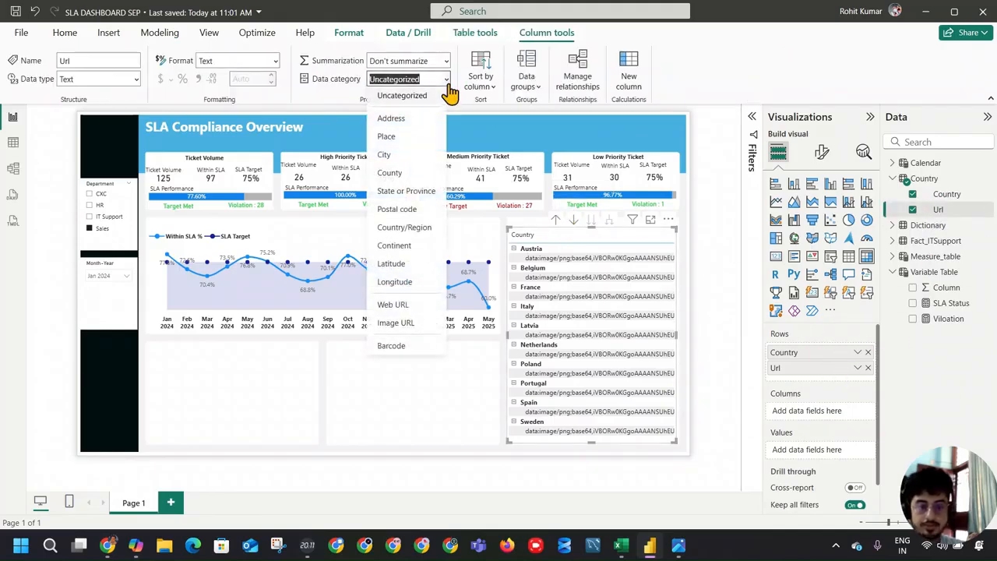
left_click(419, 321)
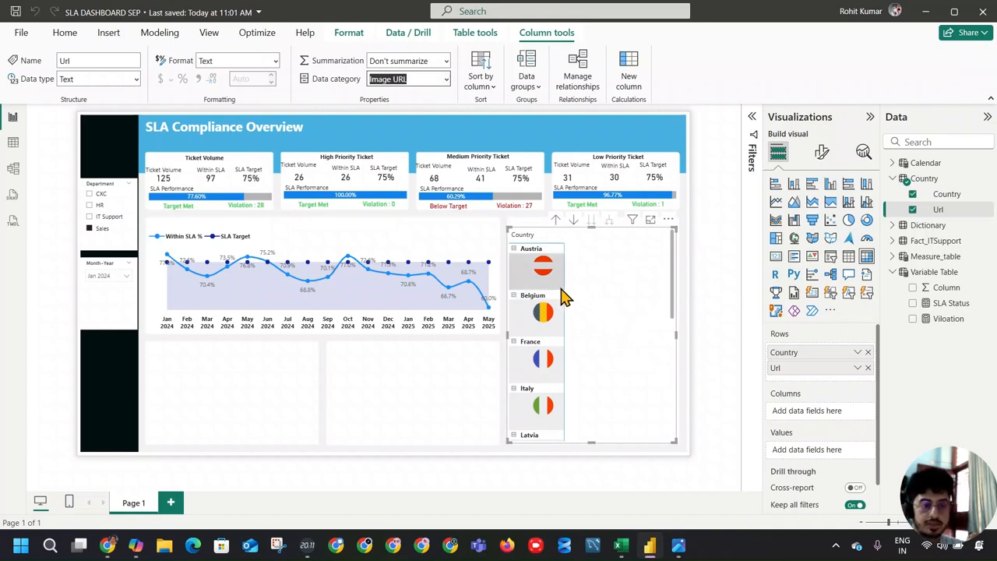
Step: Convert the matrix into a table visual with Country and Url as its columns
left_click(573, 219)
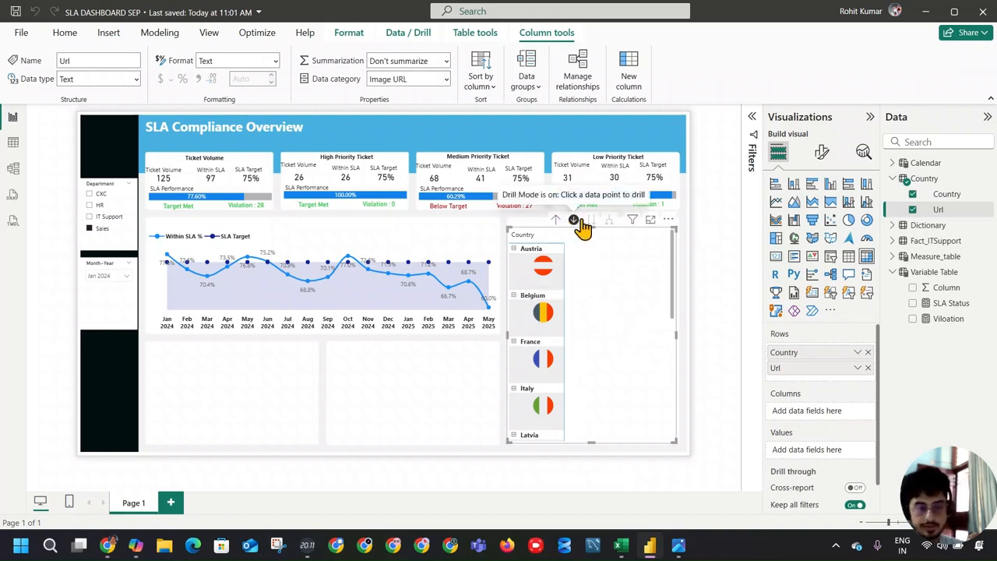
left_click(829, 369)
mouse_move(829, 374)
left_mouse_down()
mouse_move(835, 415)
mouse_move(829, 370)
left_mouse_up()
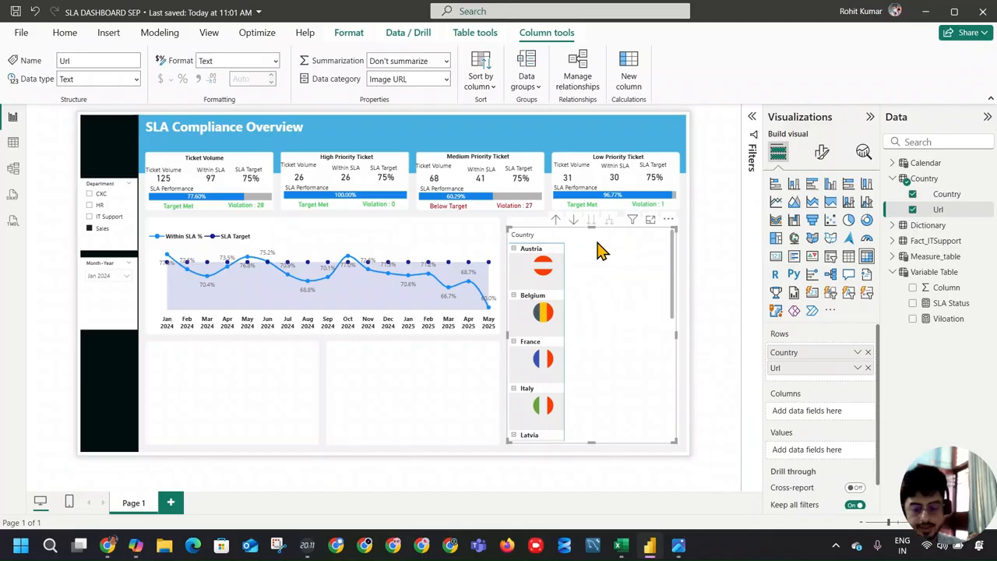
left_click(849, 258)
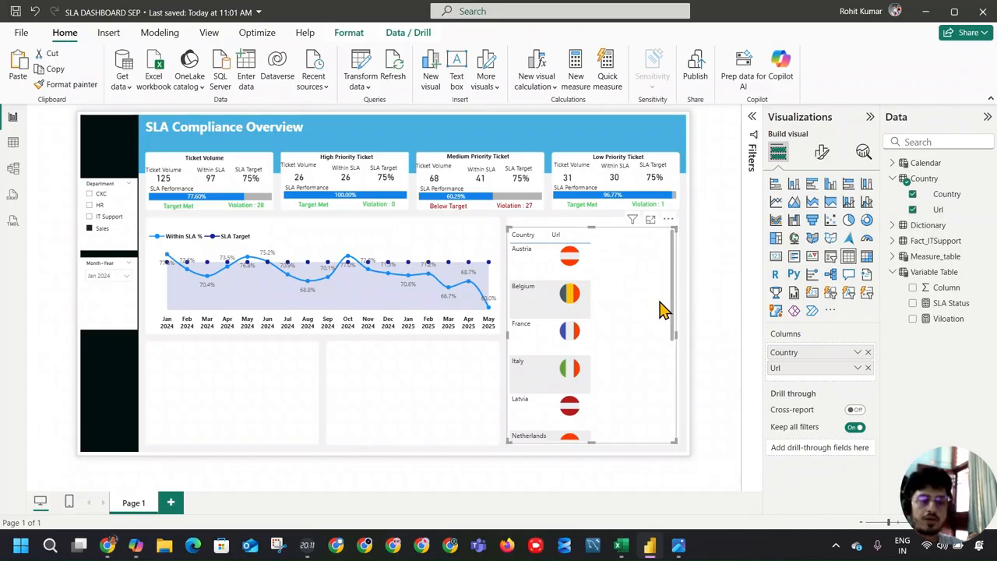
scroll(654, 310, "down", 3)
scroll(653, 312, "up", 3)
scroll(651, 313, "down", 5)
scroll(652, 312, "up", 5)
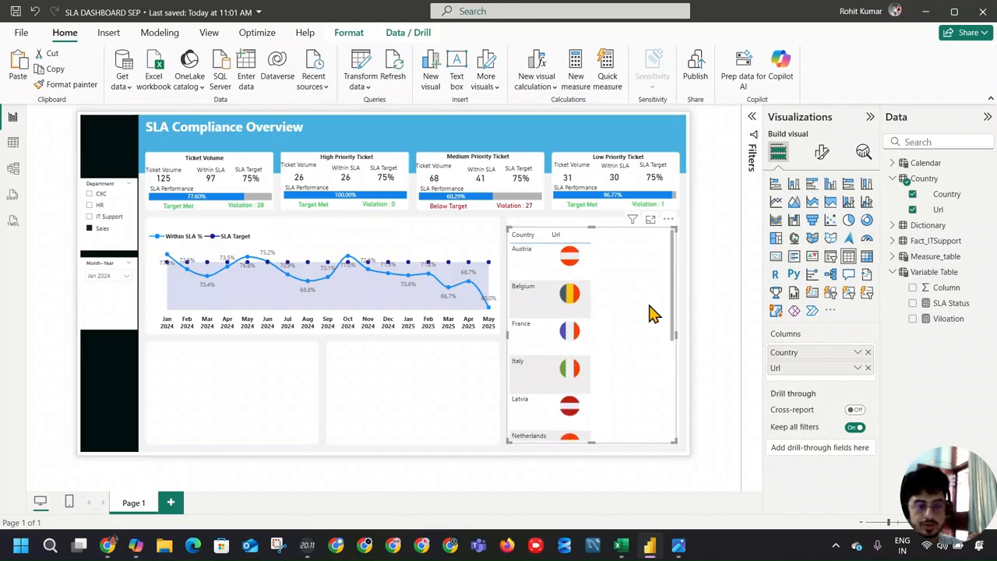
left_click(829, 156)
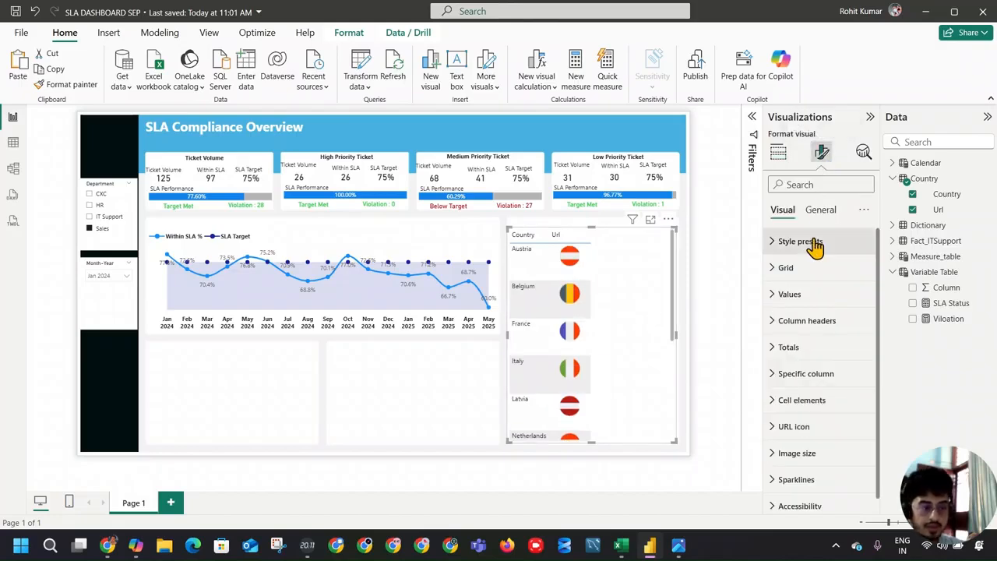
left_click(805, 265)
left_click(860, 302)
left_click(860, 302)
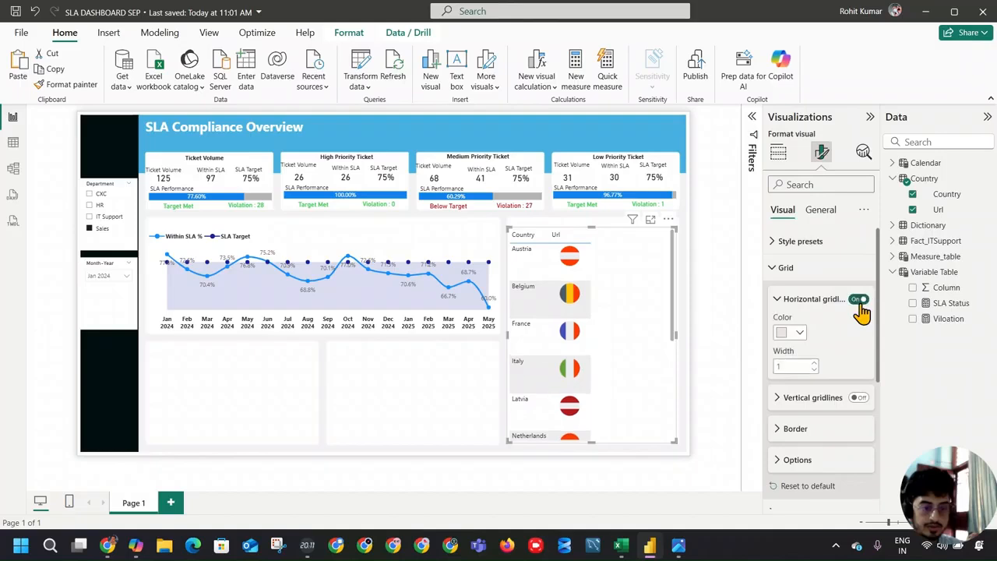
left_click(795, 267)
Step: Try the None and Minimal style presets on the country table and apply the Bold header preset
left_click(798, 242)
left_click(826, 289)
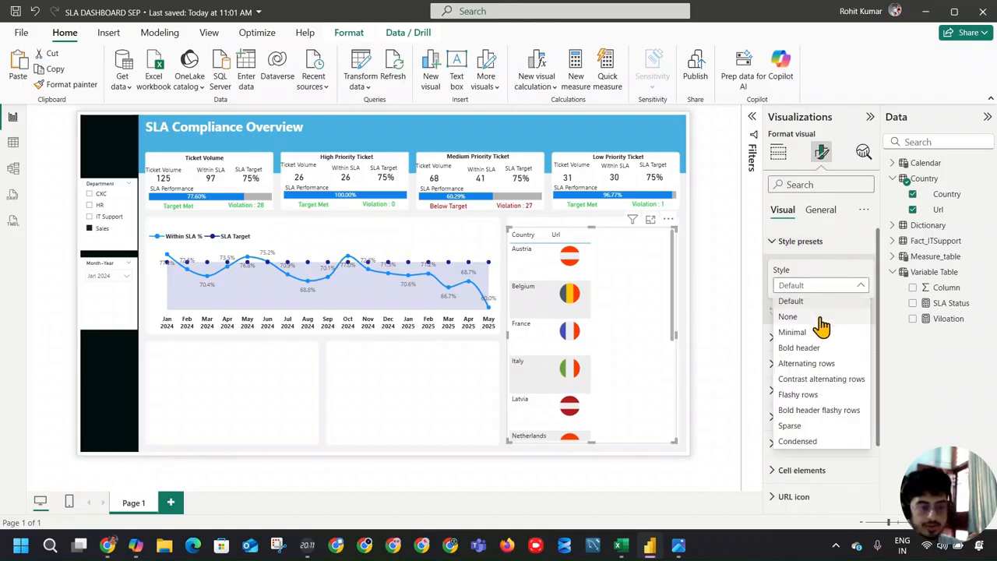
left_click(810, 316)
left_click(828, 287)
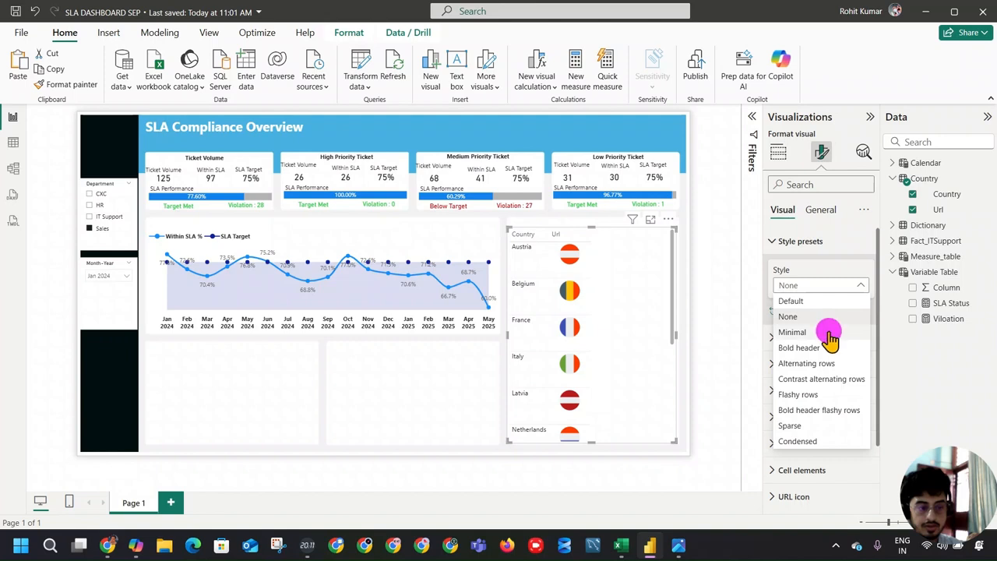
left_click(829, 335)
left_click(830, 290)
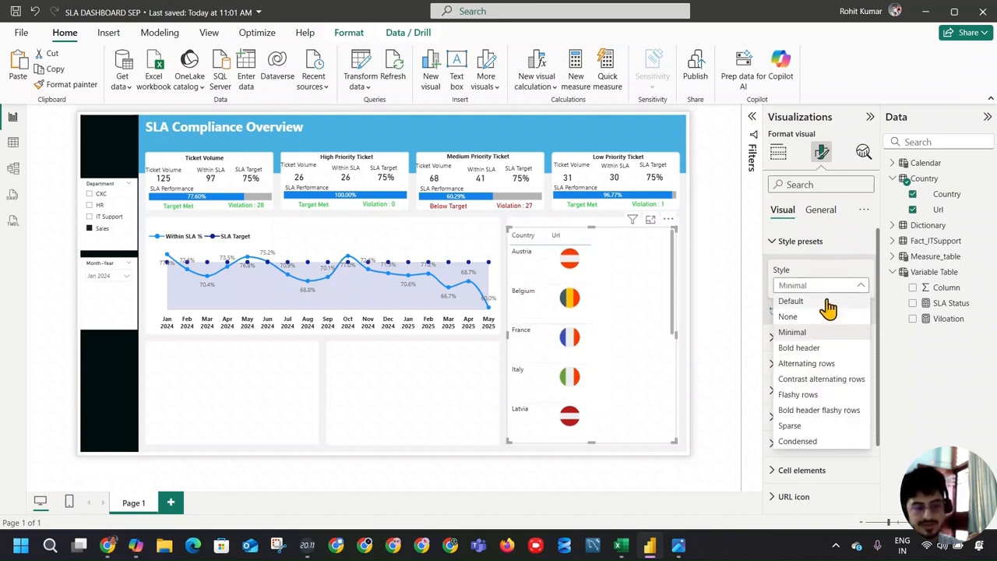
left_click(828, 317)
left_click(829, 287)
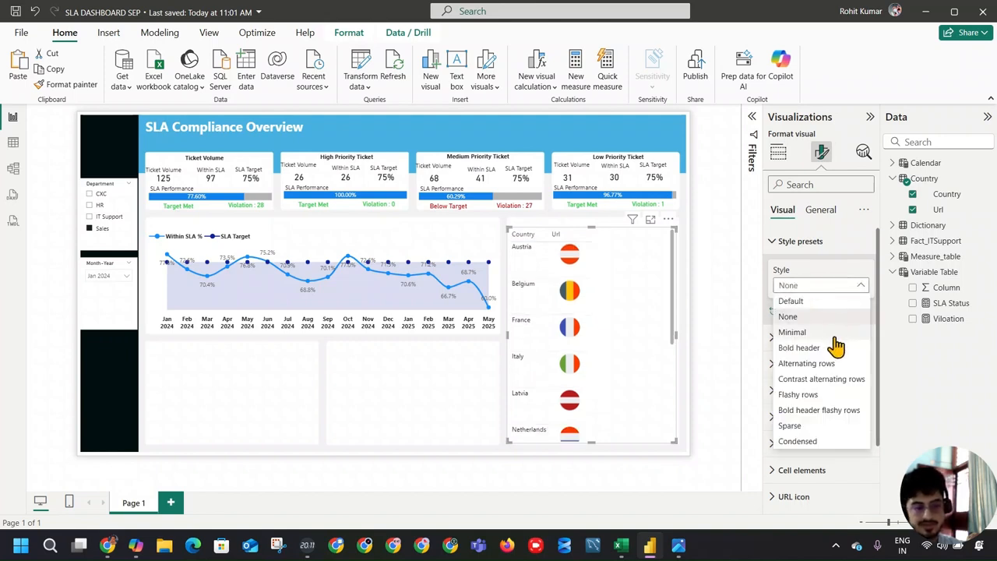
left_click(837, 348)
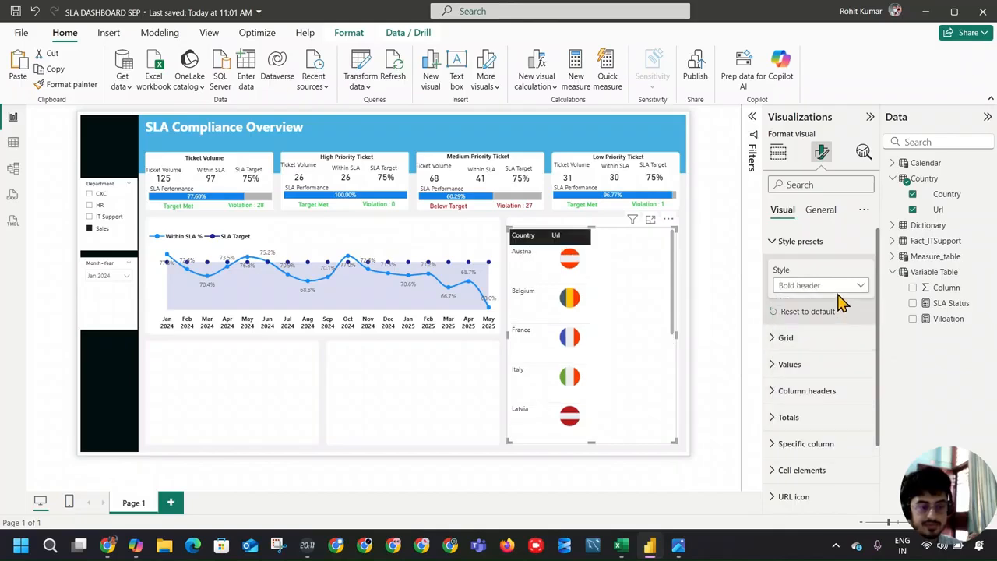
left_click(684, 319)
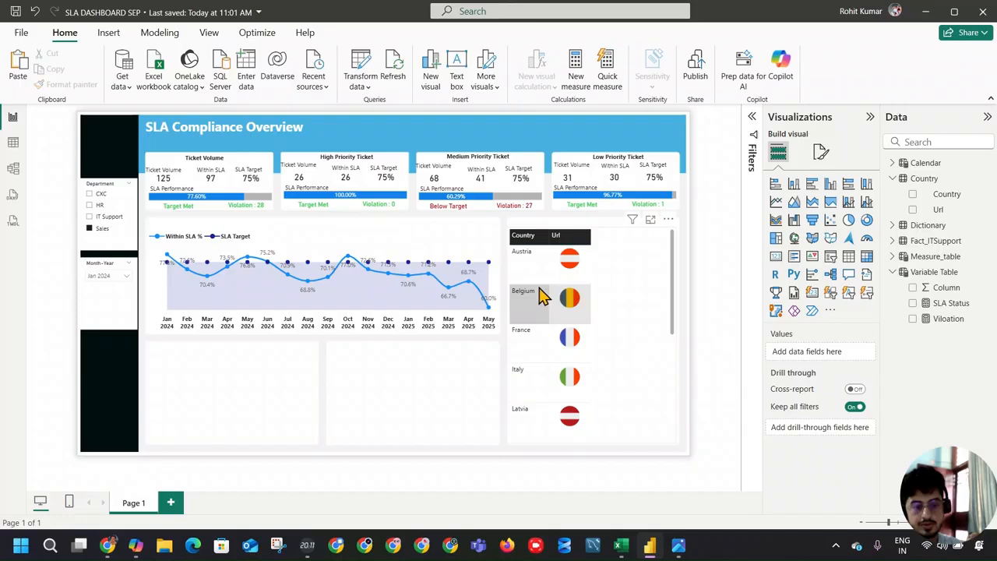
Step: Set the country table's image size to 30 px high and 64 px wide
left_click(637, 292)
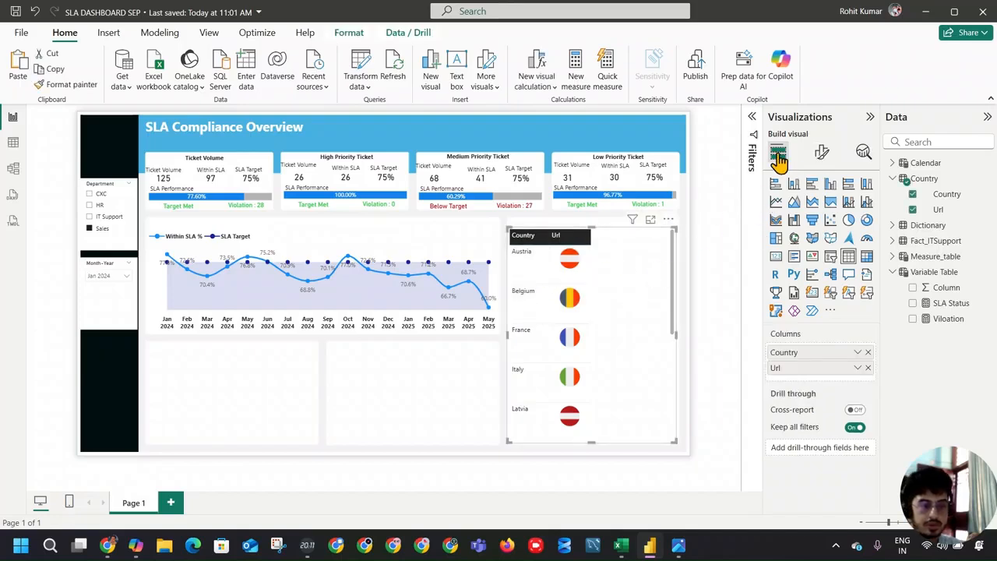
left_click(822, 152)
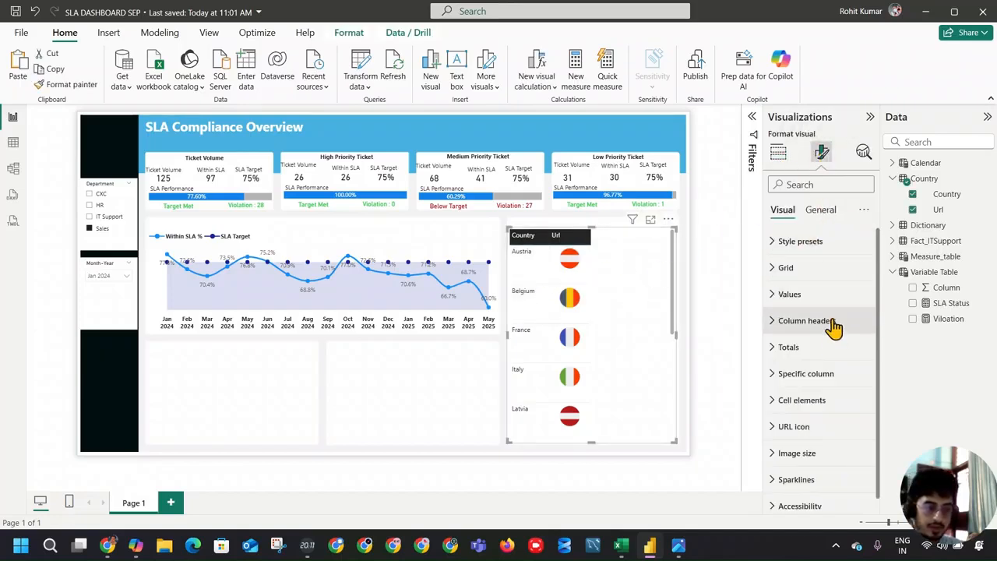
scroll(832, 335, "down", 1)
left_click(815, 441)
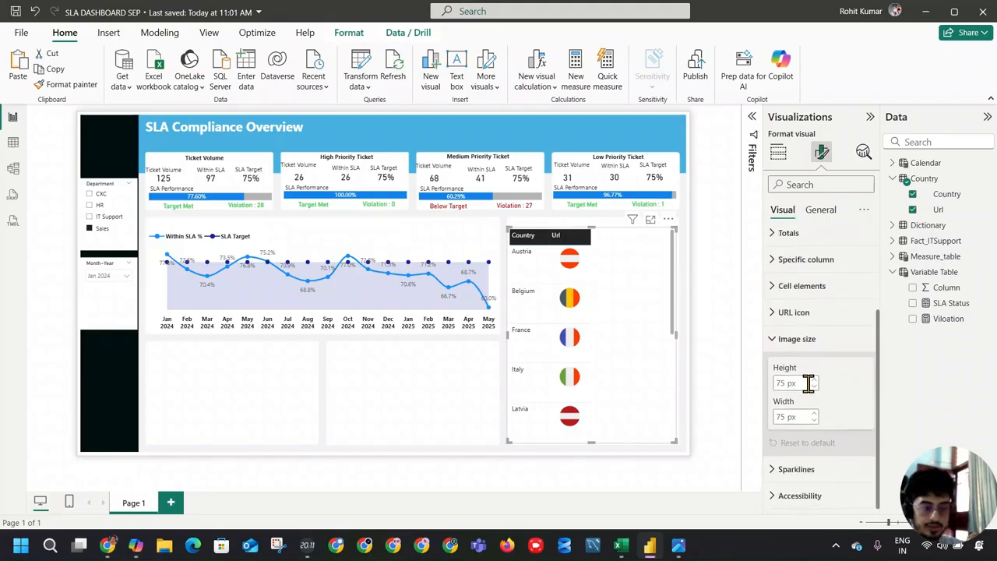
left_click(814, 387)
left_click(814, 386)
left_click(814, 386)
left_click(814, 420)
left_click(815, 420)
left_click(815, 421)
left_click(814, 386)
left_click(815, 385)
left_click(814, 385)
left_click(814, 386)
left_click(814, 387)
left_click(814, 387)
left_click(814, 388)
left_click(814, 387)
left_click(814, 387)
left_click(814, 387)
left_click(814, 388)
left_click(814, 388)
left_click(814, 387)
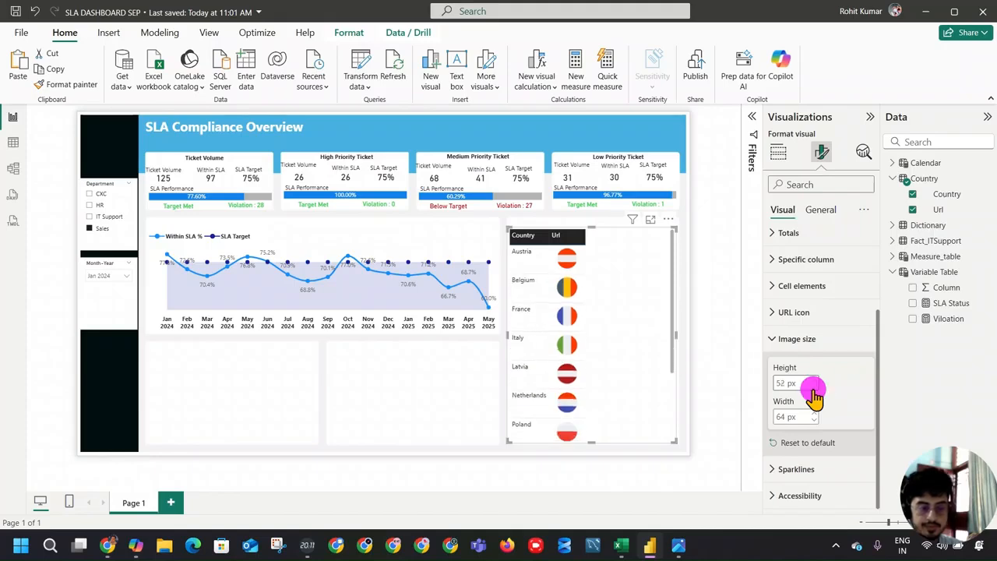
left_click(815, 388)
left_click(814, 387)
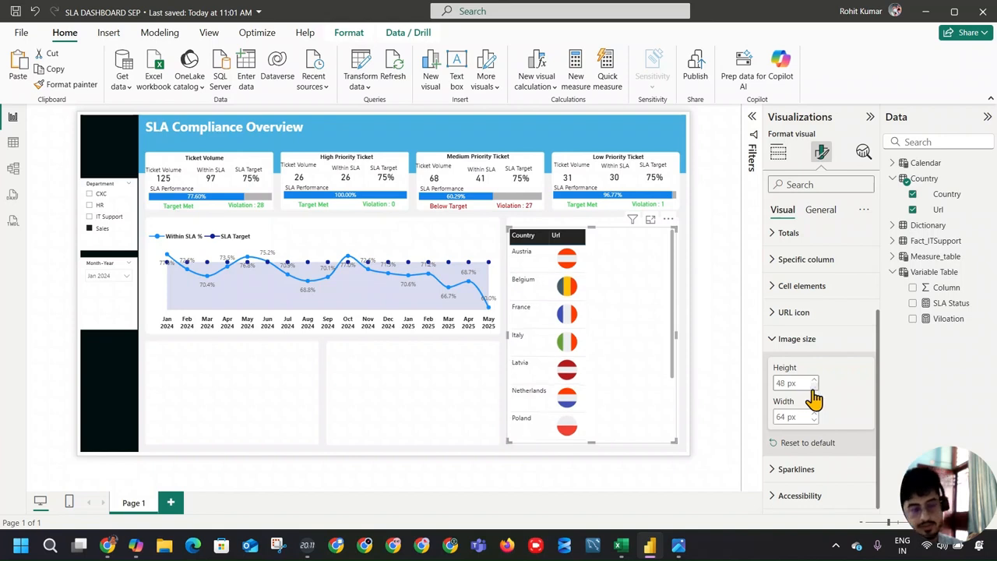
left_click(814, 387)
left_click(814, 387)
left_click(814, 387)
left_click(814, 387)
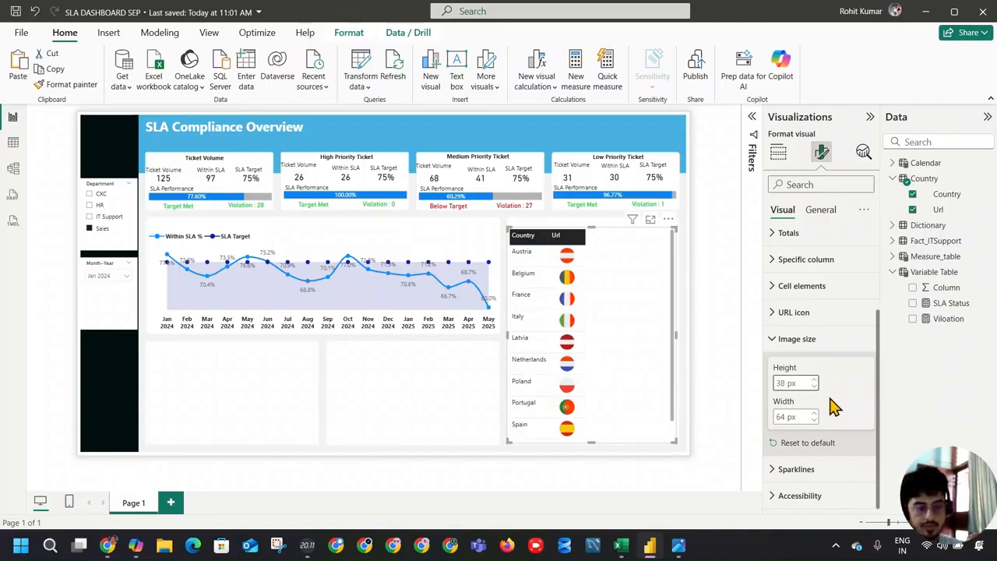
left_click(814, 387)
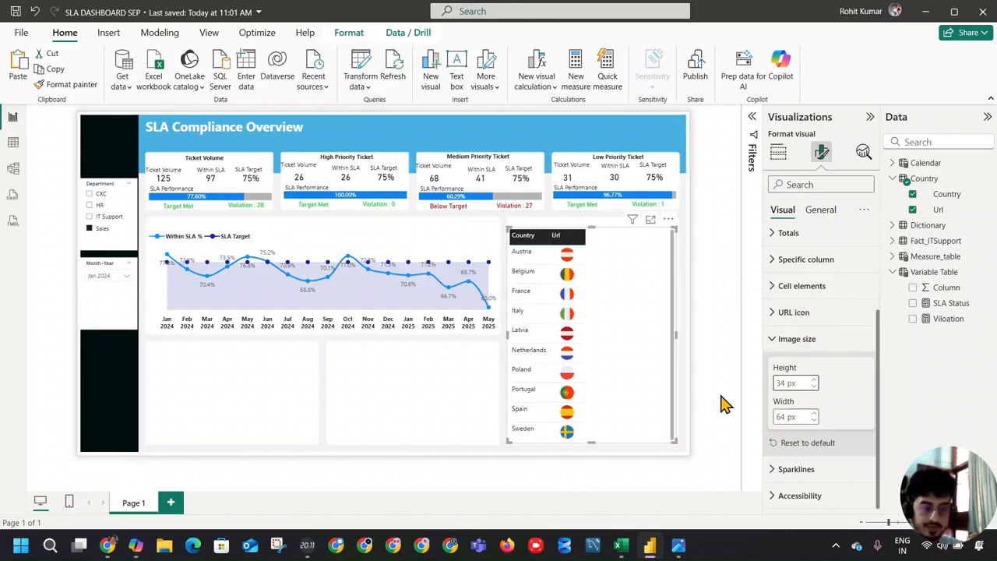
triple_click(814, 387)
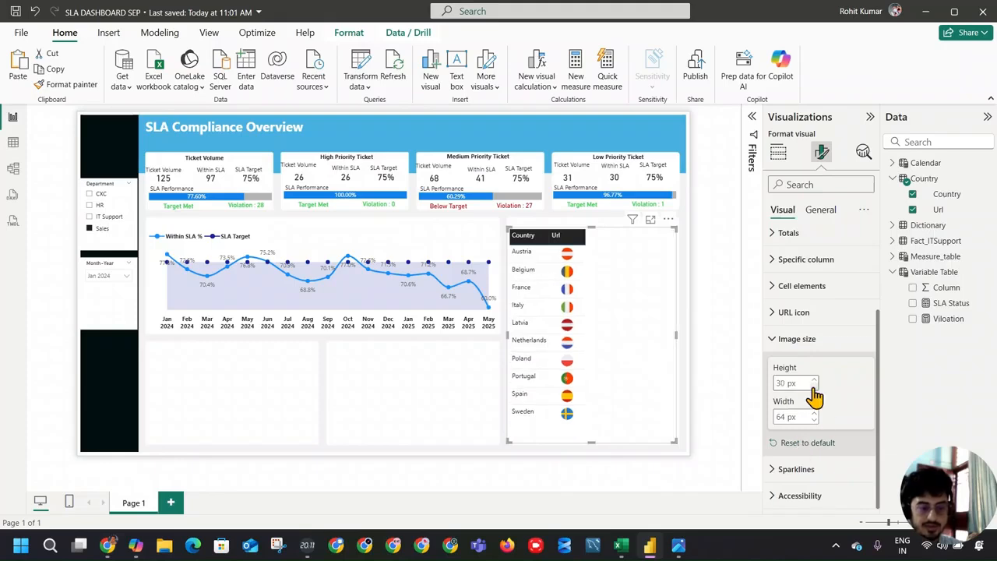
left_click(643, 334)
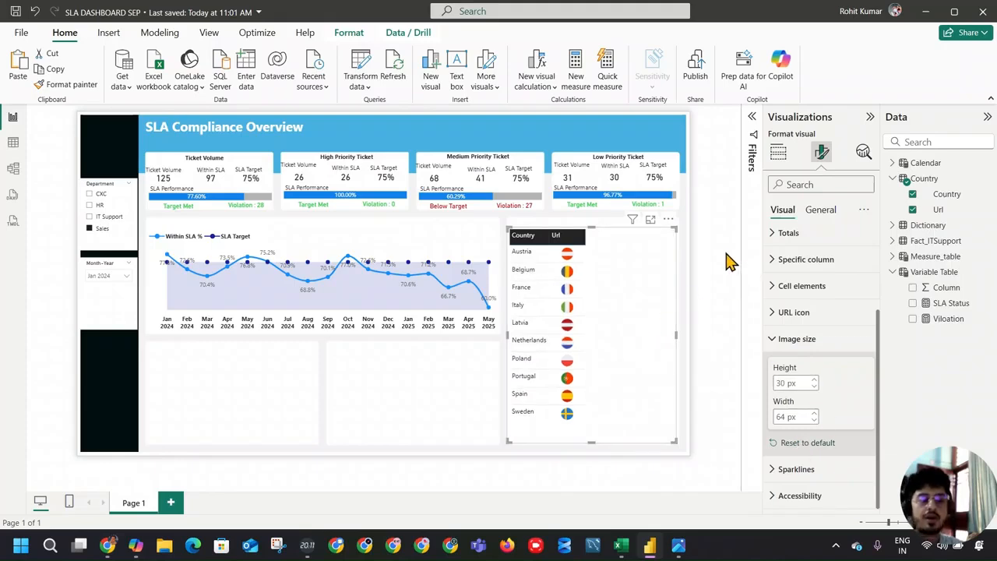
Step: Add the Total Tickets measure from Measure_table to the country table as a column after Url
left_click(777, 152)
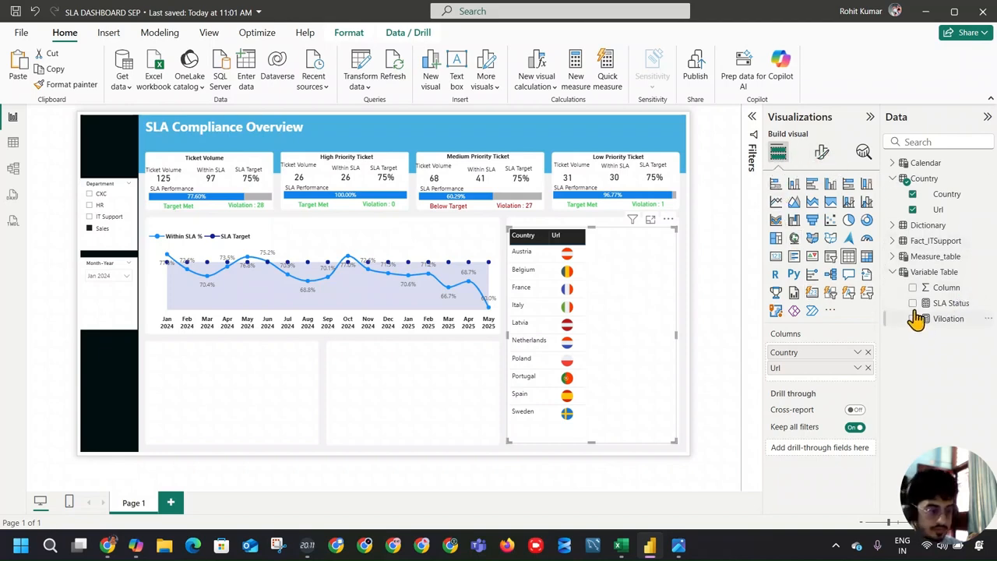
left_click(893, 258)
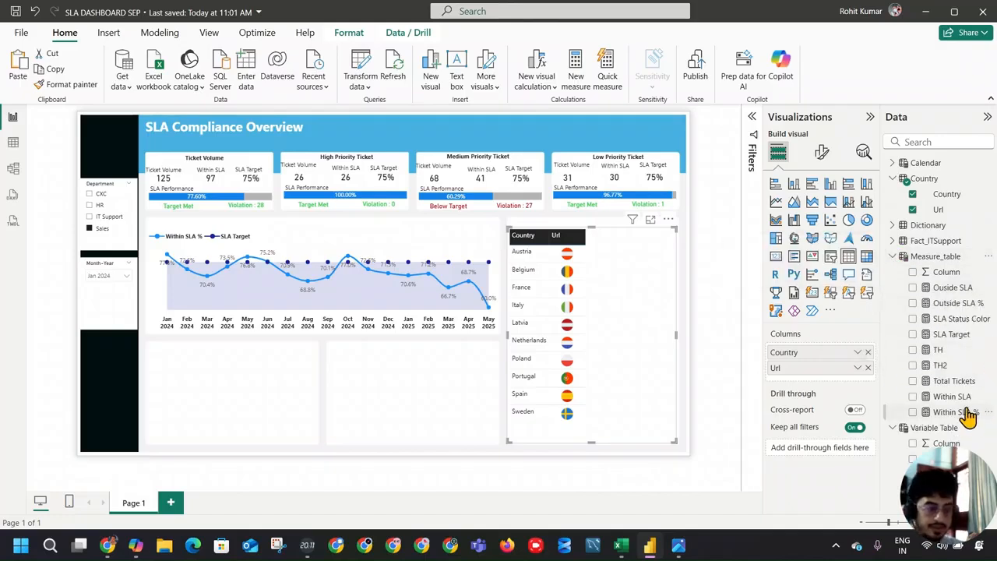
left_click_drag(950, 387, 838, 383)
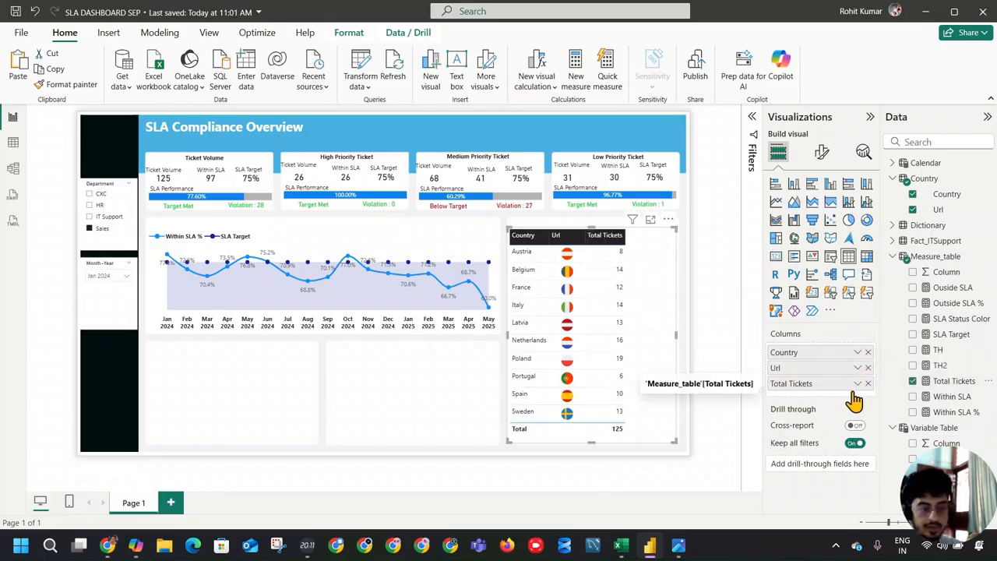
Step: Create the measure Total Tickets2 = DISTINCTCOUNT(Fact_ITSupport[Ticket ID])+0 from the Total Tickets formula and add it as the country table's last column
left_click(955, 381)
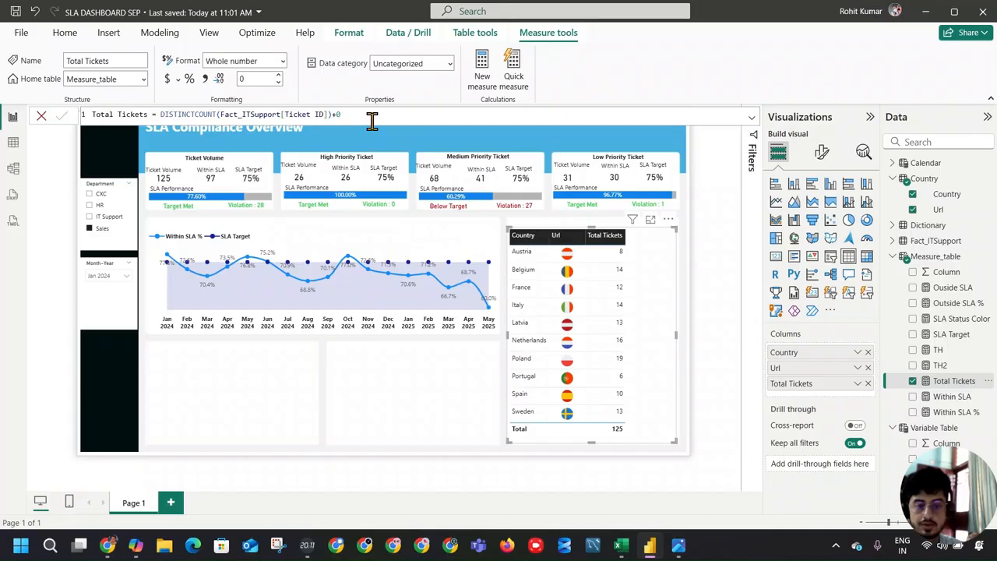
left_click_drag(343, 114, 48, 114)
key("ctrl+c")
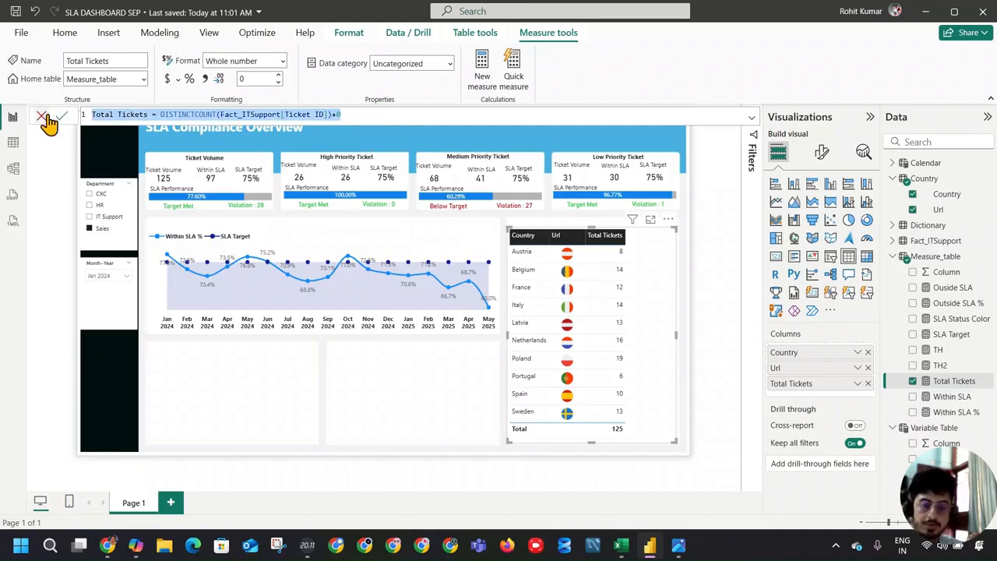
left_click(474, 79)
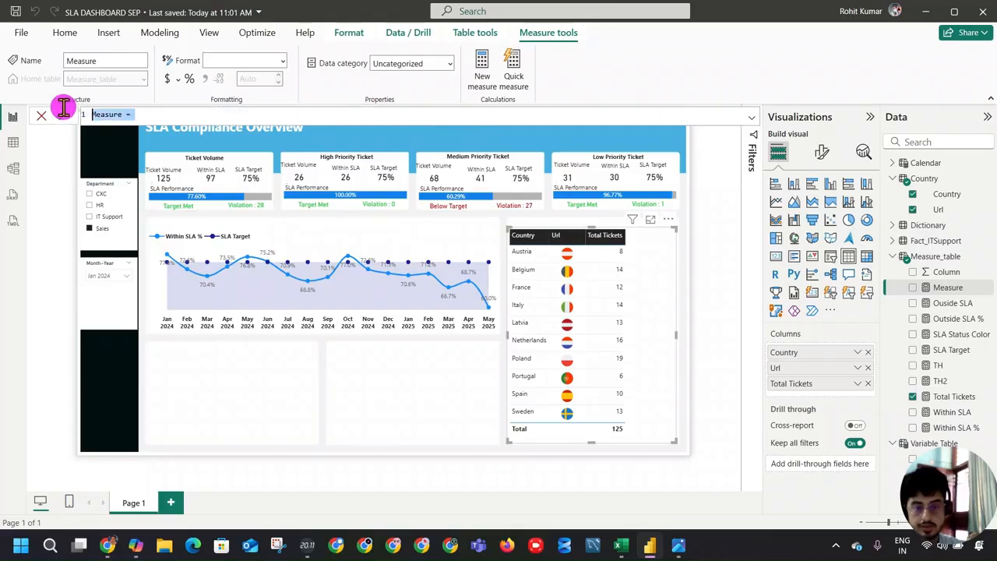
key("ctrl+a")
key("ctrl+v")
double_click(147, 113)
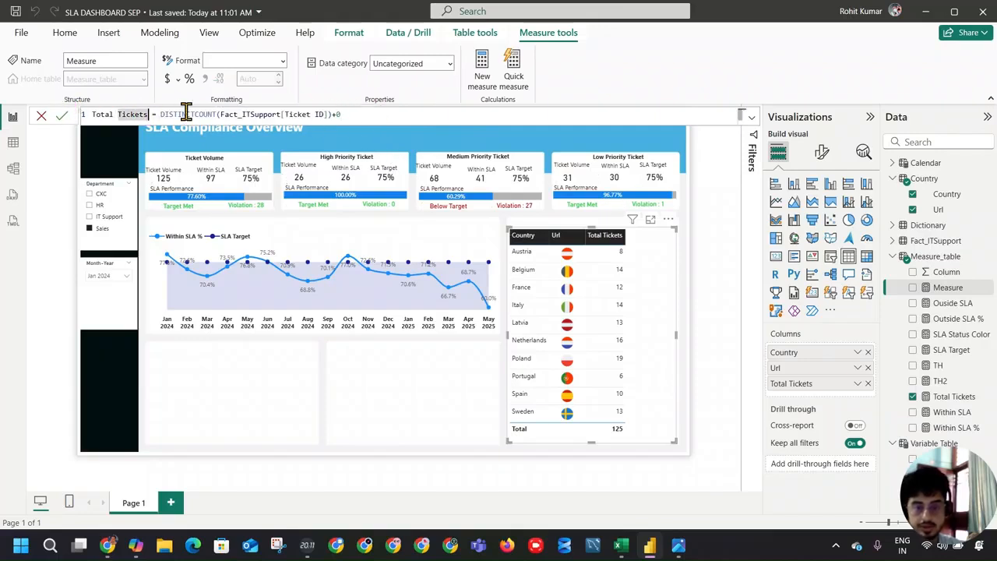
key("Right")
type("2")
key("Return")
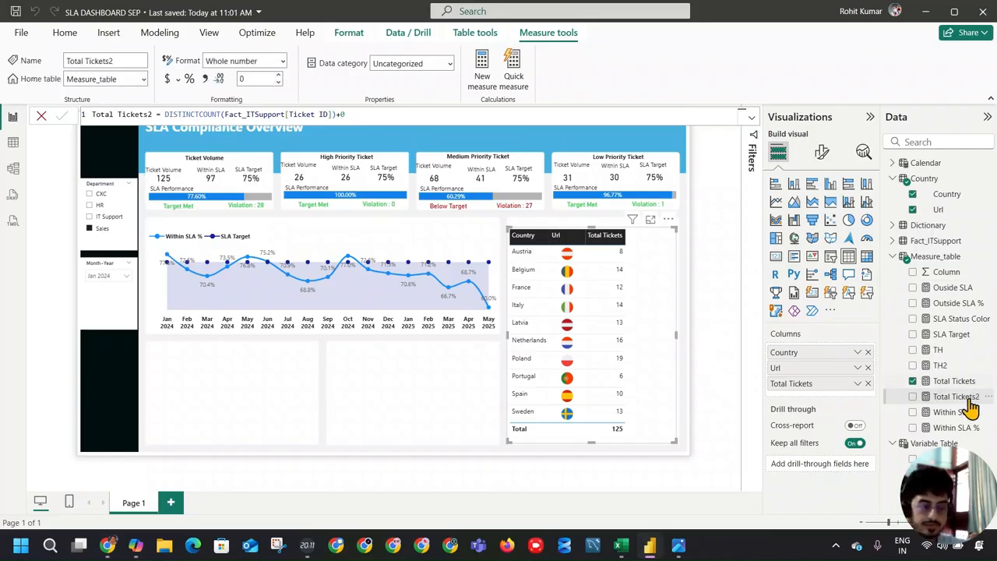
left_click_drag(959, 399, 857, 401)
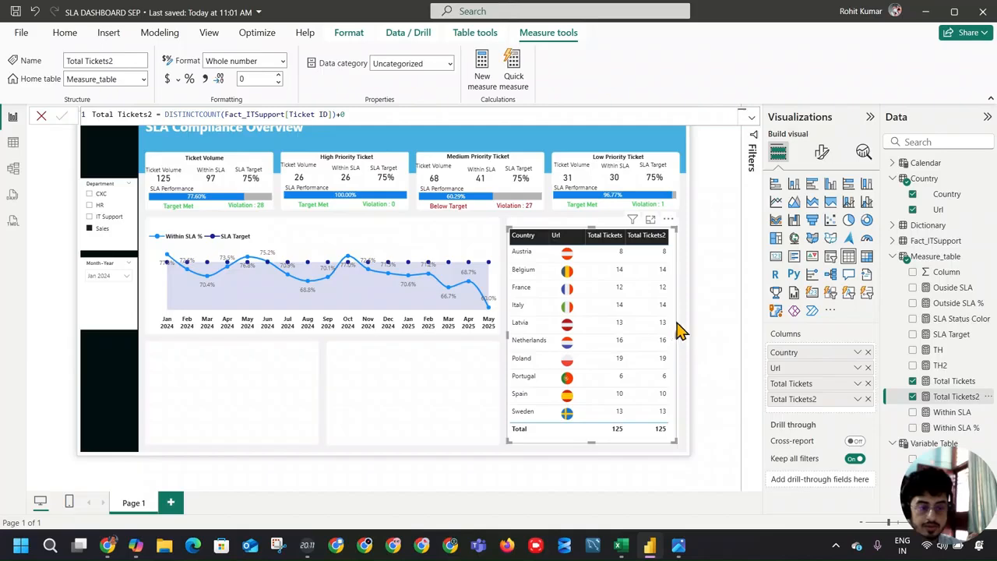
Step: Set the font size of the country table's values to 8 and narrow the Url column
scroll(605, 285, "up", 3)
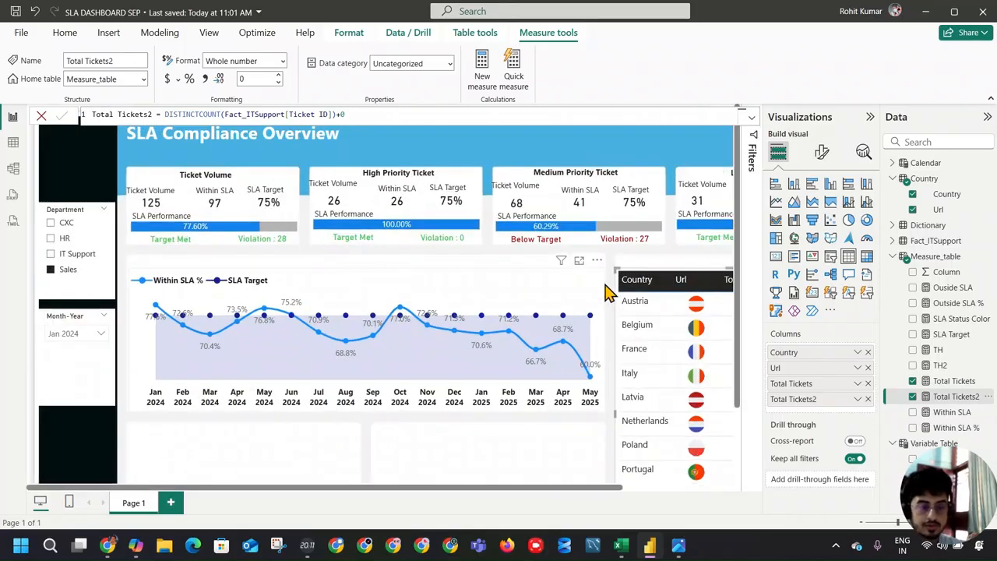
scroll(605, 285, "down", 2)
scroll(605, 286, "down", 1)
scroll(605, 287, "up", 1)
left_click(815, 153)
left_click(811, 247)
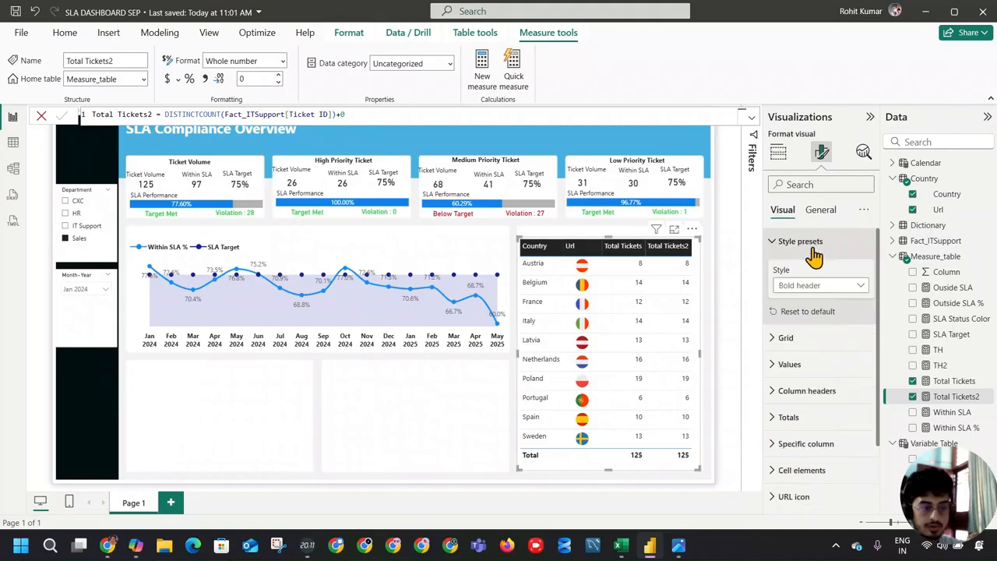
left_click(811, 246)
left_click(801, 295)
left_click(865, 360)
left_click(864, 364)
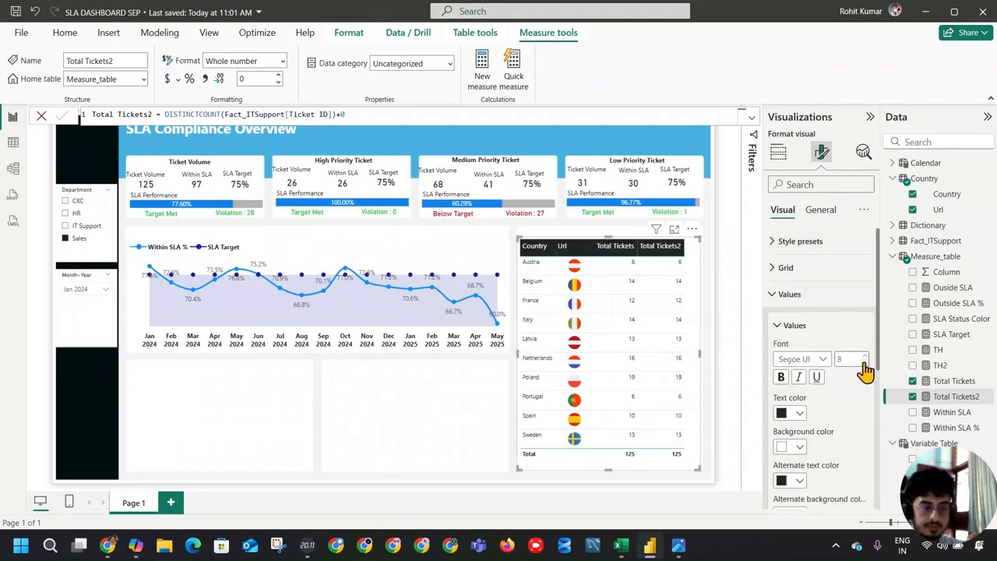
left_click(593, 247)
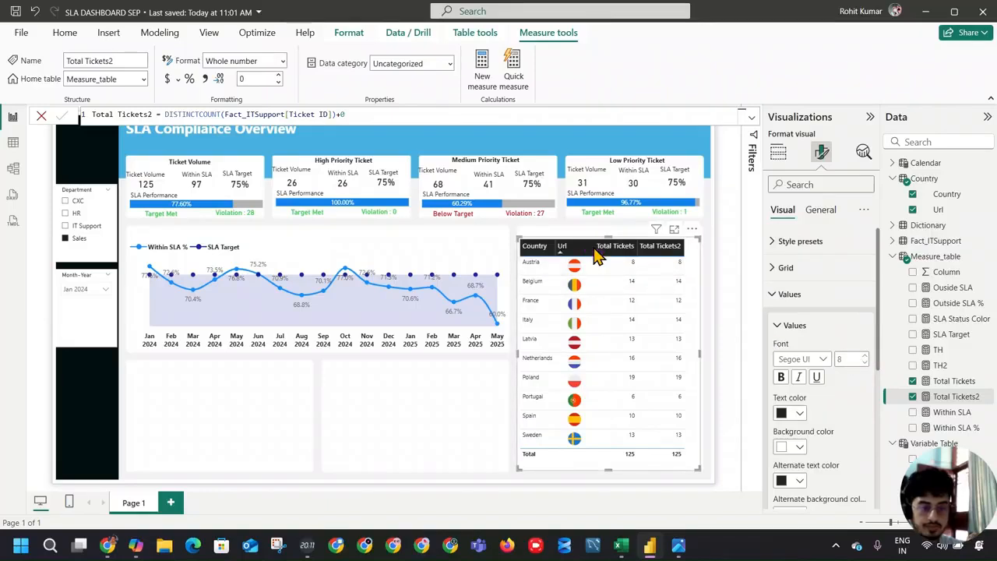
left_click_drag(594, 246, 580, 243)
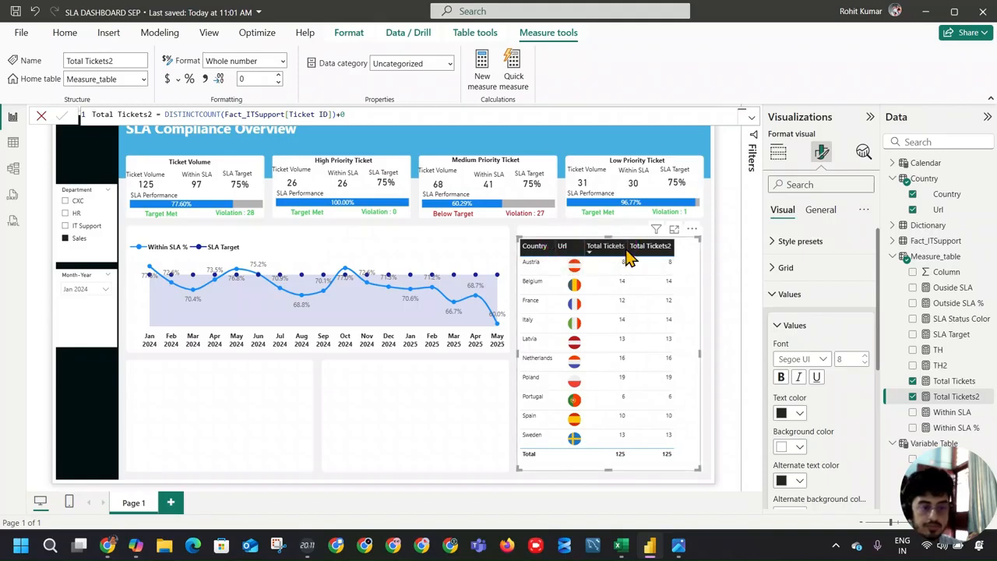
Step: Blank out the Total Tickets2 column's display name in the country table
left_click(779, 152)
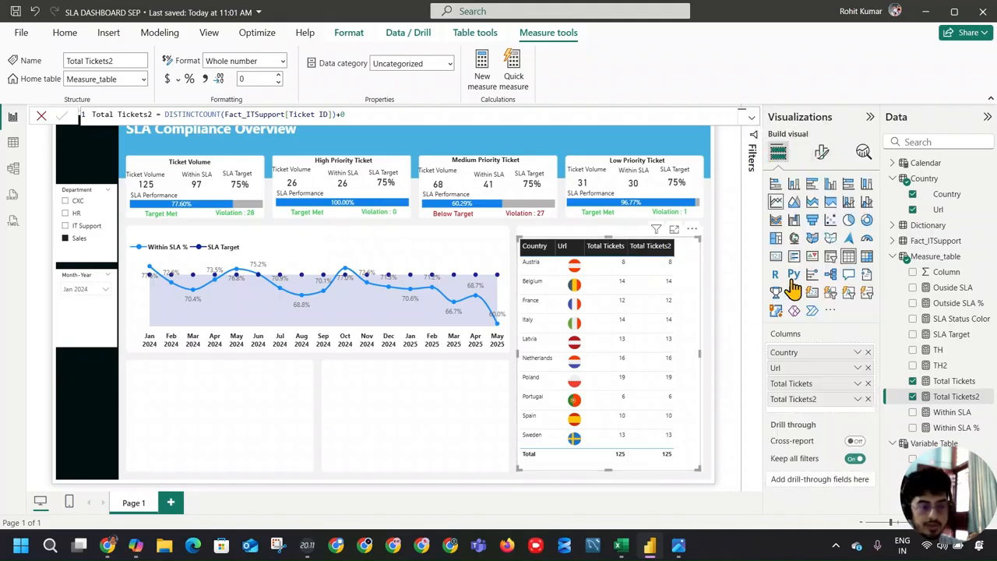
double_click(813, 399)
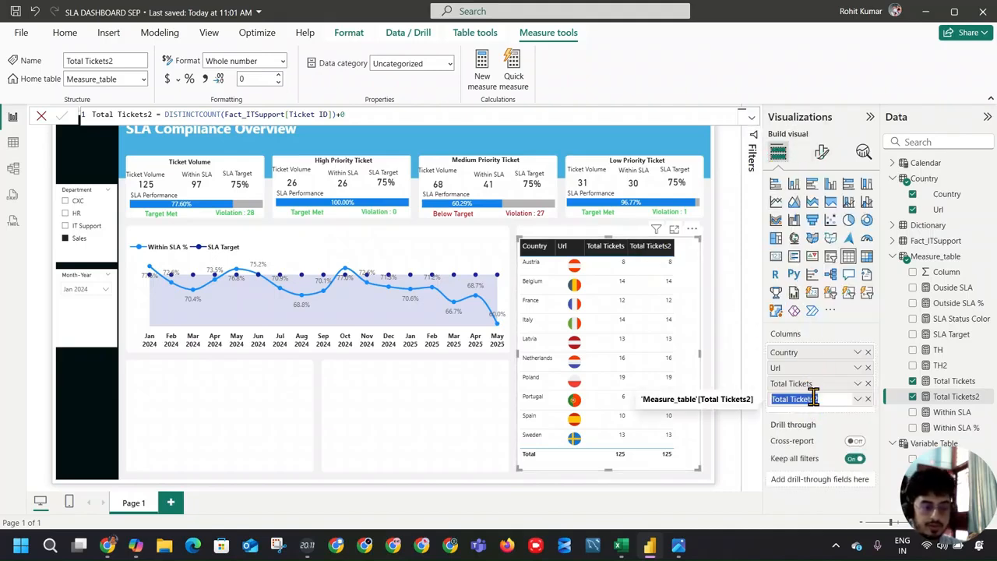
key("BackSpace")
key("Return")
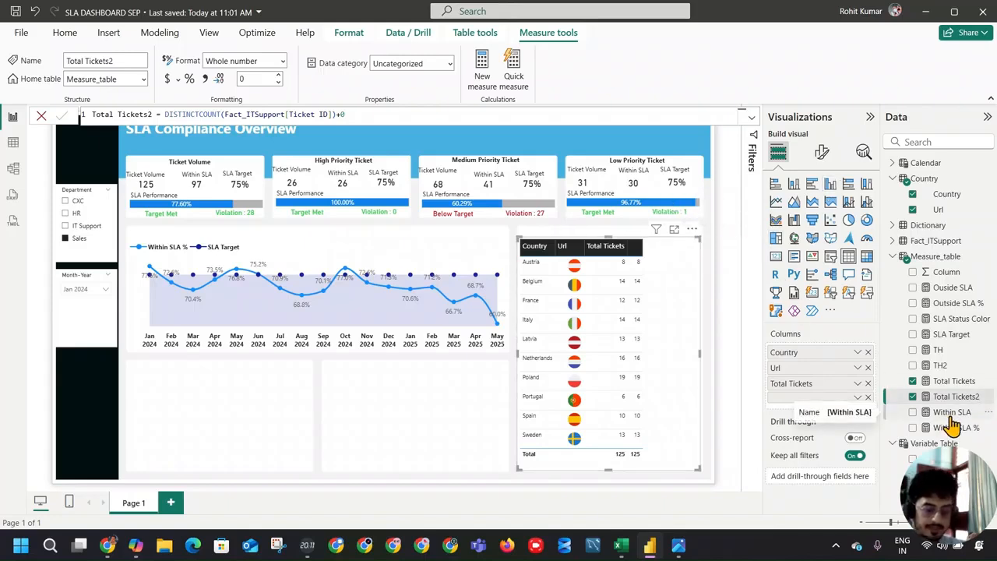
Step: Add the Within SLA and Within SLA % measures as the last columns of the country table
left_click_drag(955, 413, 822, 415)
left_click_drag(963, 433, 842, 424)
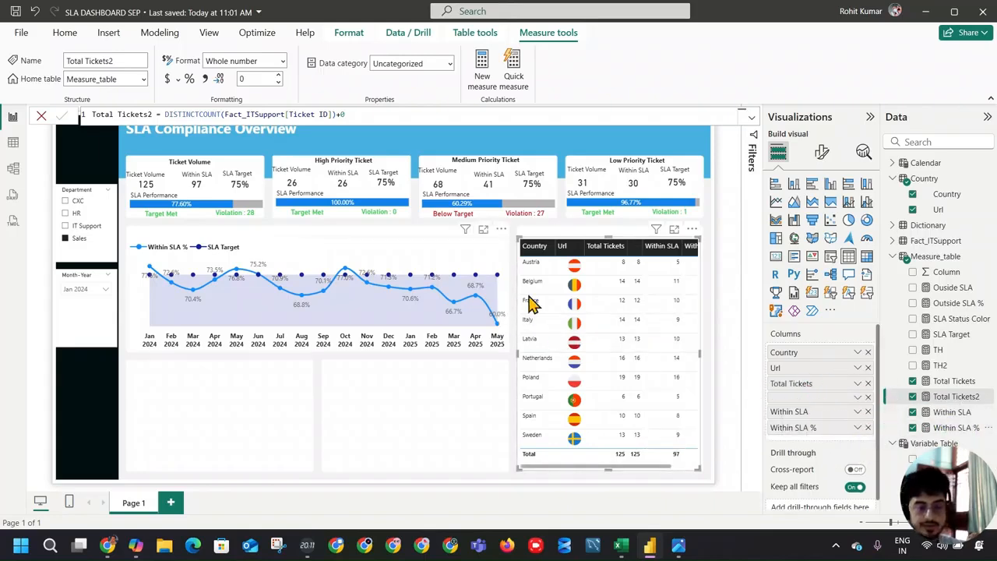
left_click_drag(517, 352, 517, 353)
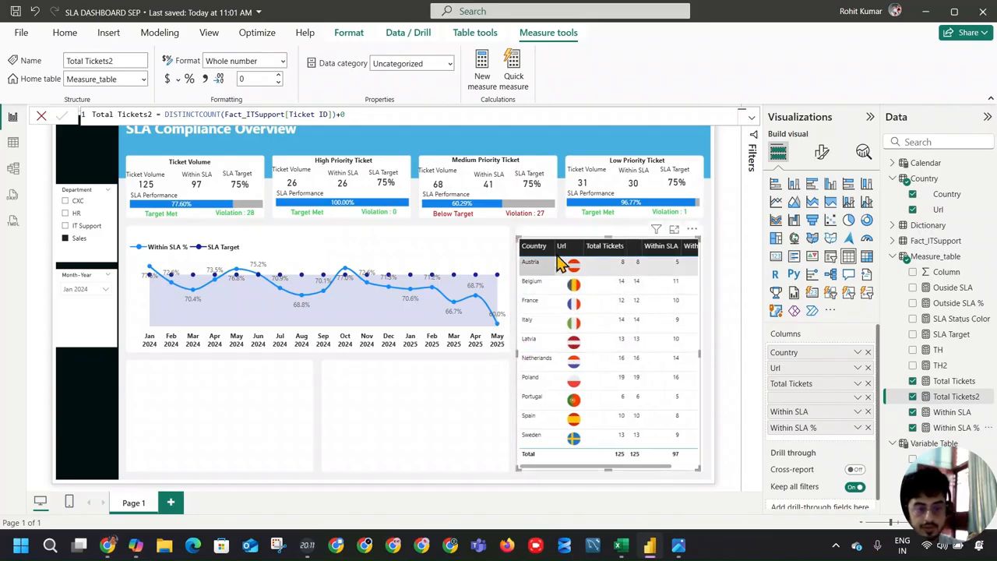
left_click_drag(633, 466, 693, 465)
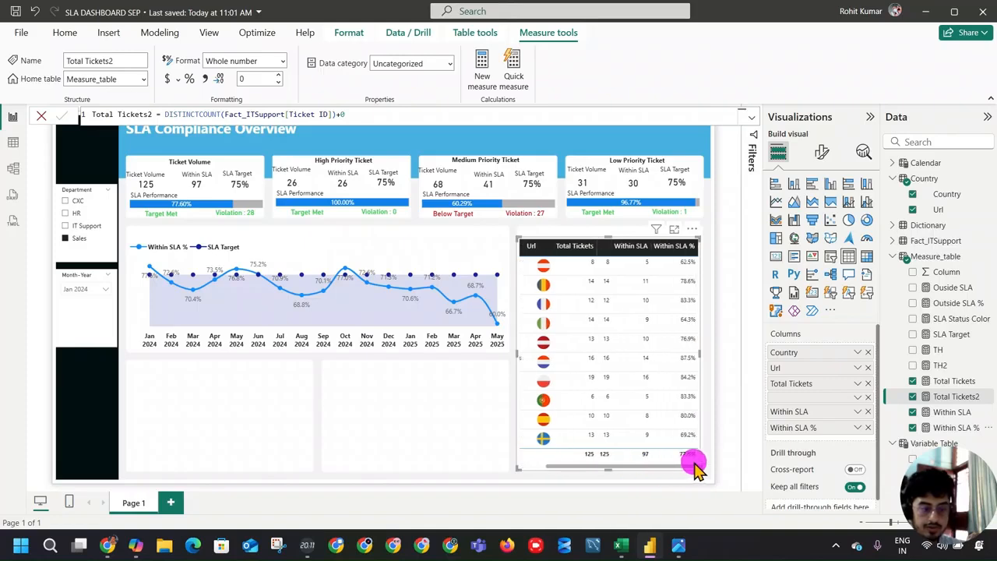
Step: Rename the Within SLA % column to % in the country table
left_click(804, 441)
double_click(803, 430)
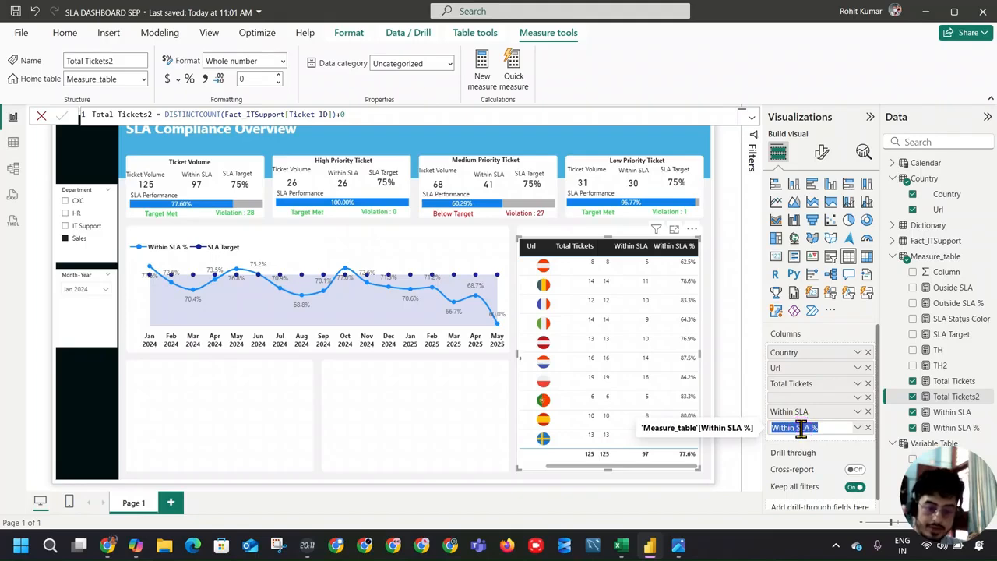
type("%")
key("Return")
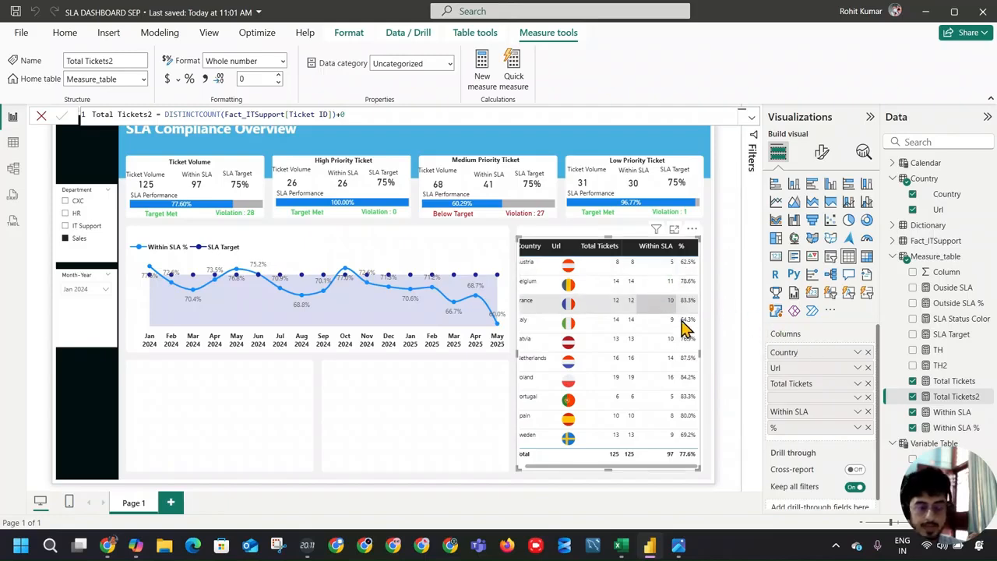
left_click_drag(633, 465, 597, 466)
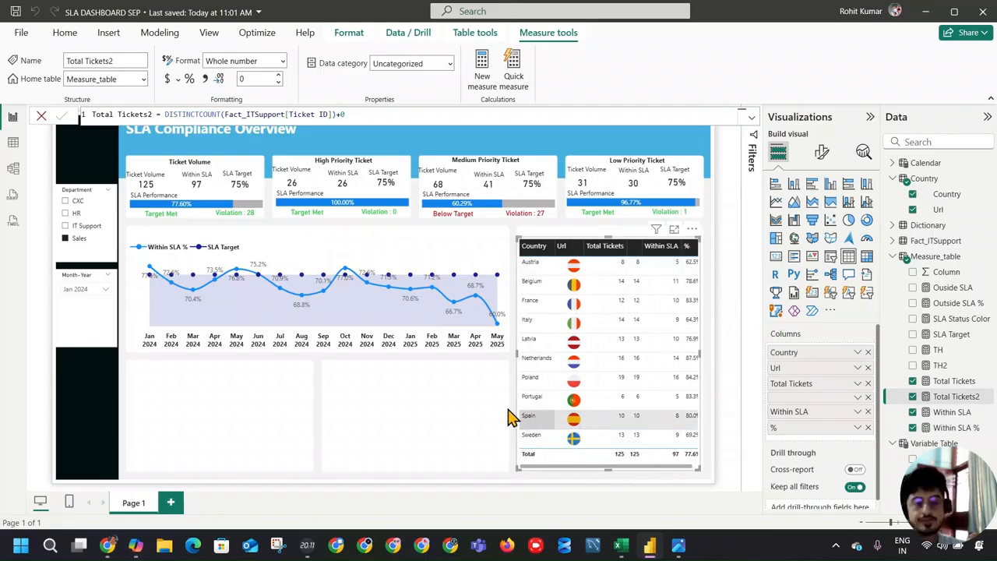
Step: Examine the line settings of the SLA trend chart for the Within SLA % series, including its line color options
left_click(423, 260)
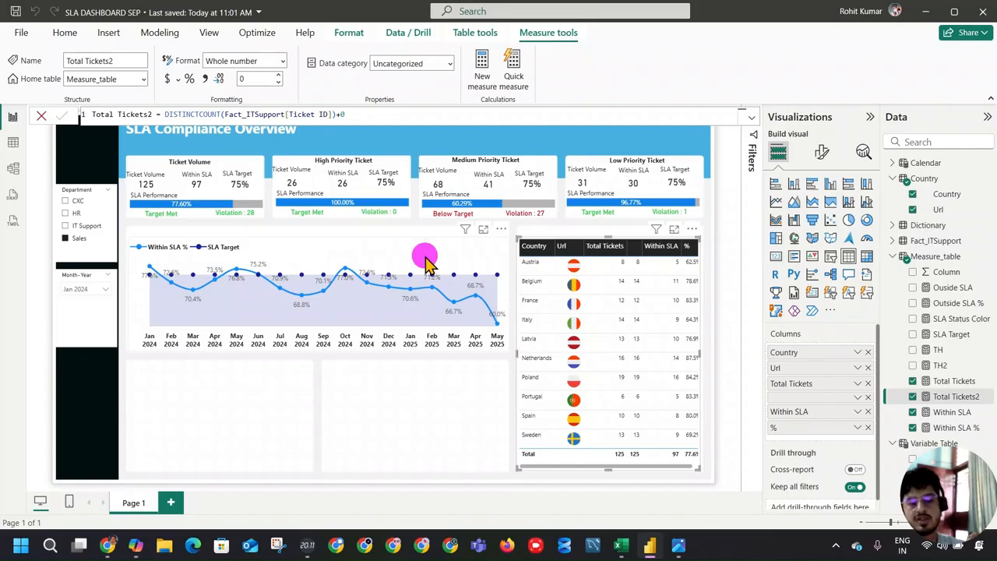
left_click(820, 152)
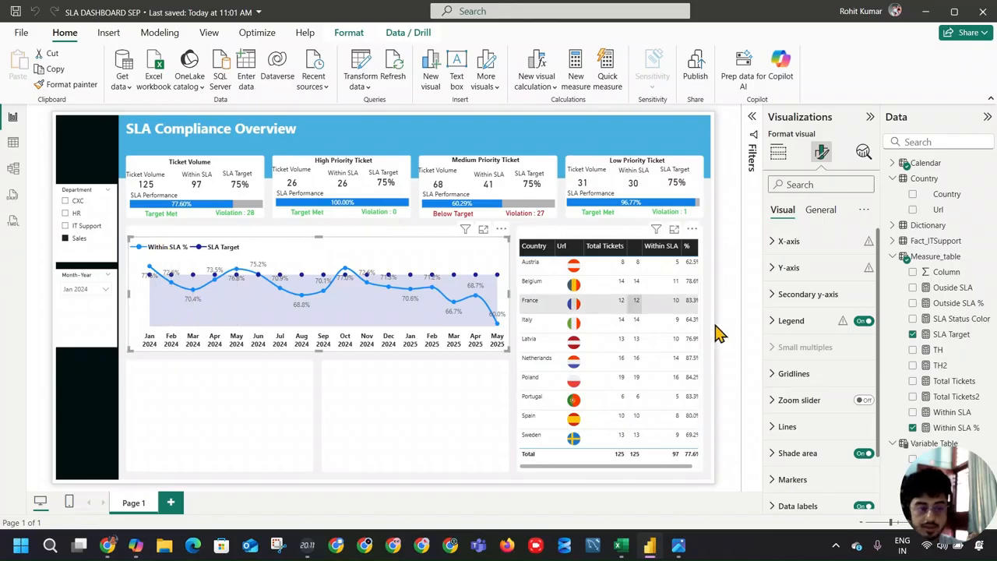
scroll(813, 389, "down", 1)
scroll(813, 390, "down", 2)
left_click(806, 364)
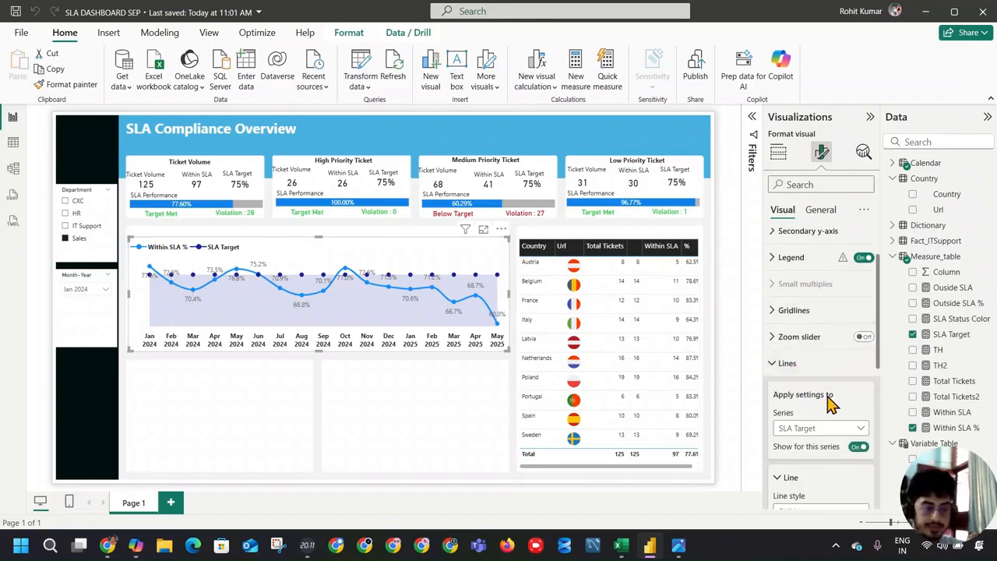
scroll(810, 385, "down", 2)
left_click(819, 364)
left_click(826, 410)
left_click(819, 363)
left_click(824, 395)
scroll(833, 397, "down", 3)
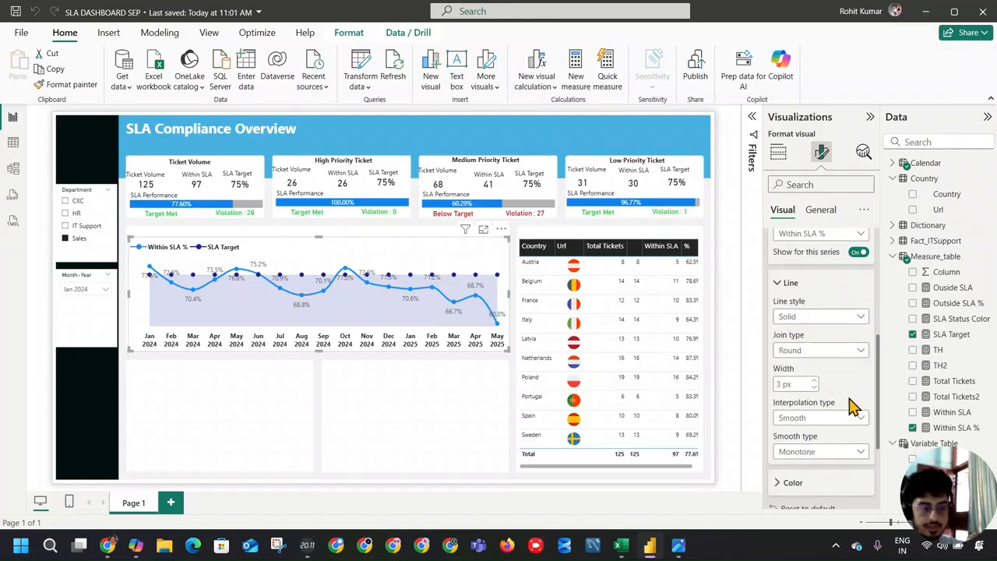
scroll(831, 359, "down", 4)
left_click(833, 356)
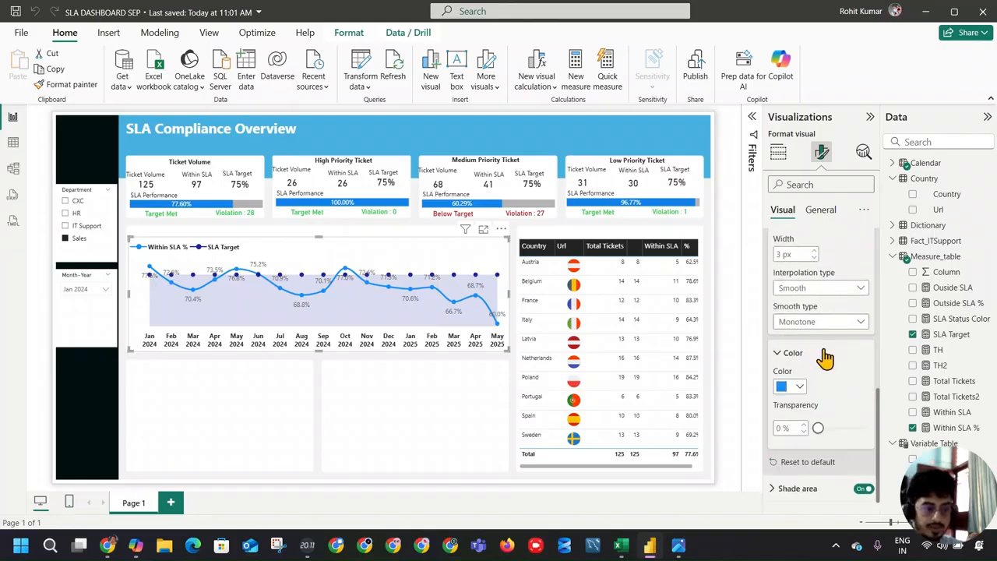
left_click(801, 385)
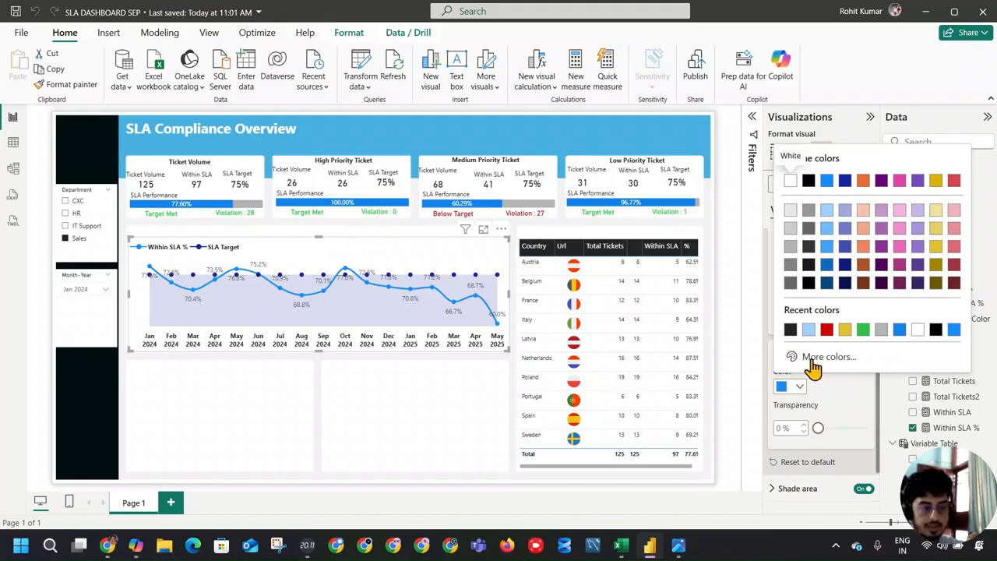
left_click(840, 398)
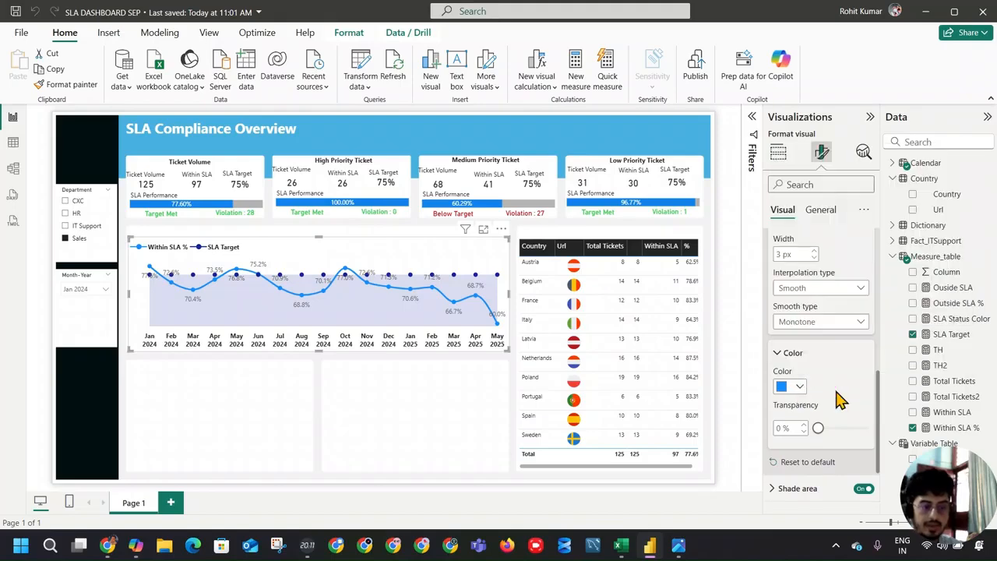
Step: Switch to the reference dashboard screenshot in the image viewer, compare its line chart and country table with the report, and return to Power BI
left_click(679, 546)
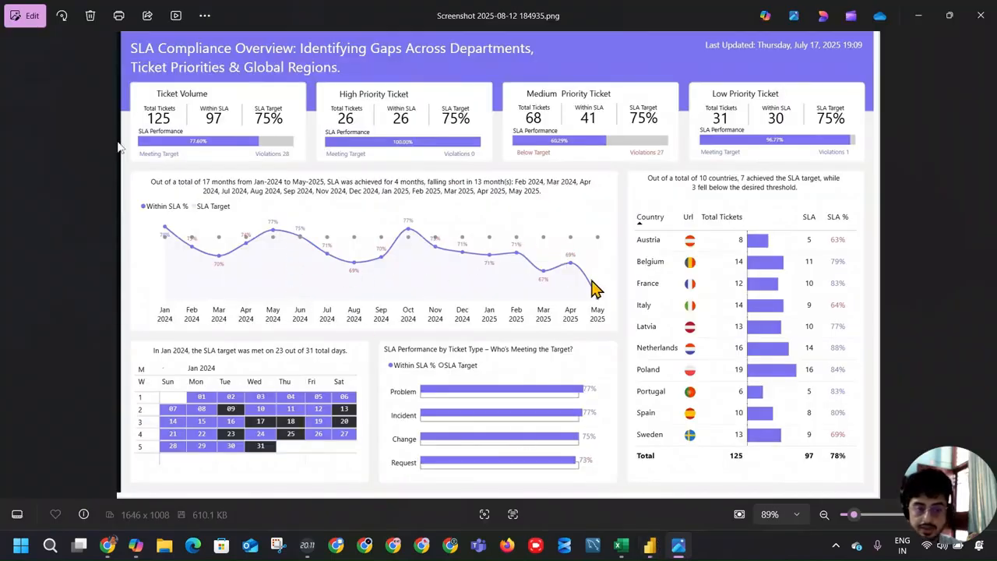
key("alt+Tab")
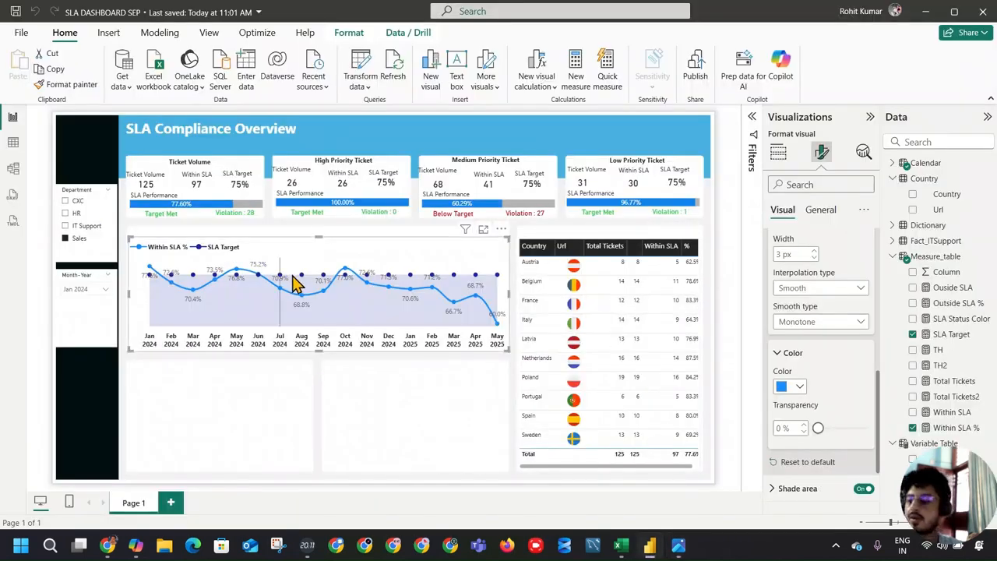
mouse_move(288, 280)
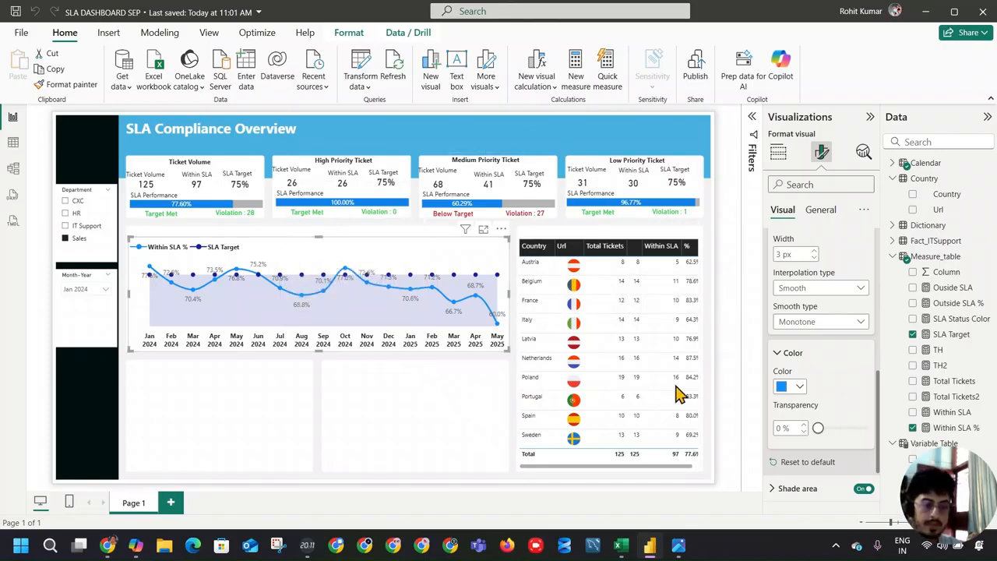
left_click(714, 327)
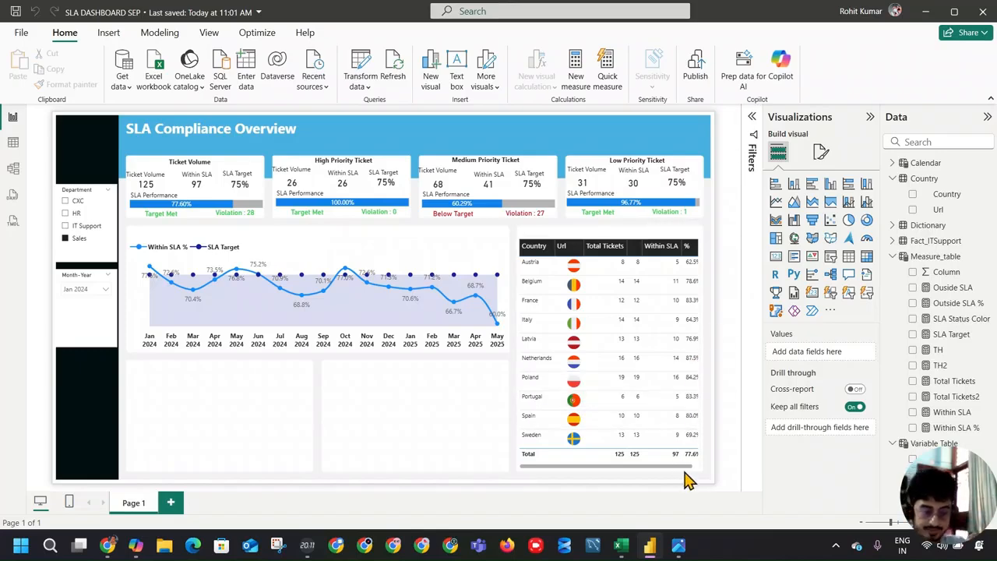
key("alt+Tab")
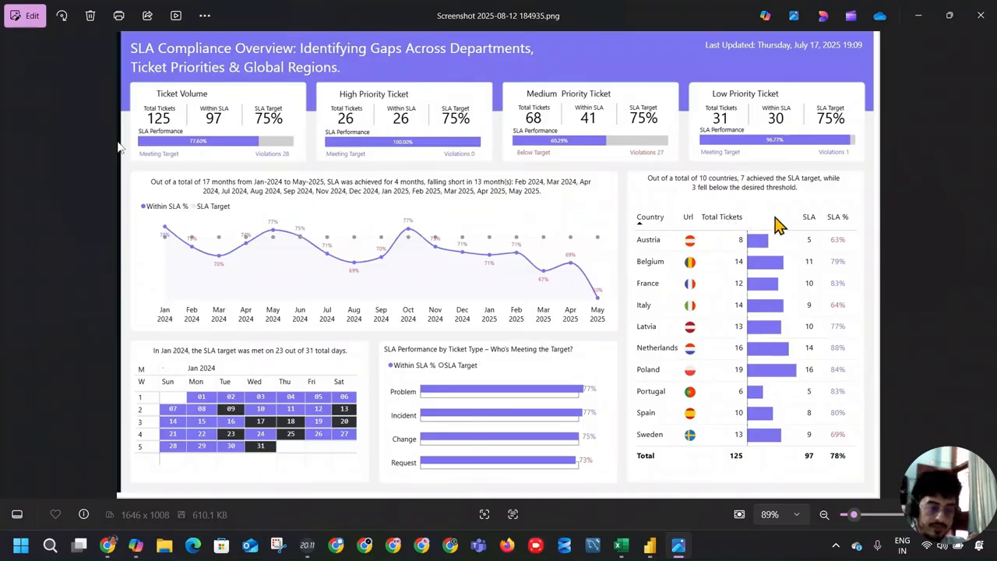
key("alt+Tab")
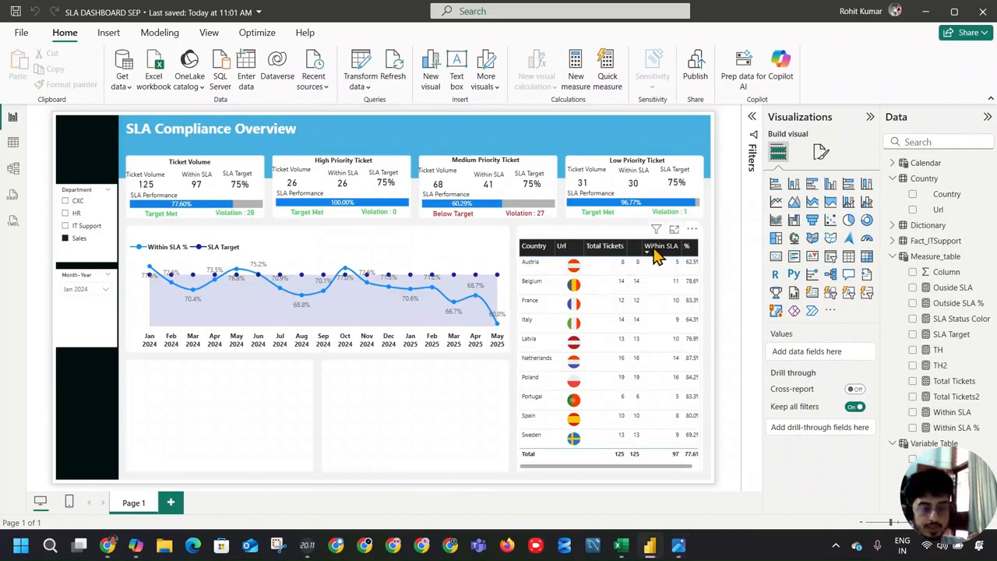
Step: Apply data bars with Show bar only to the unnamed ticket column of the country table, then compare it with the reference dashboard
left_click(676, 472)
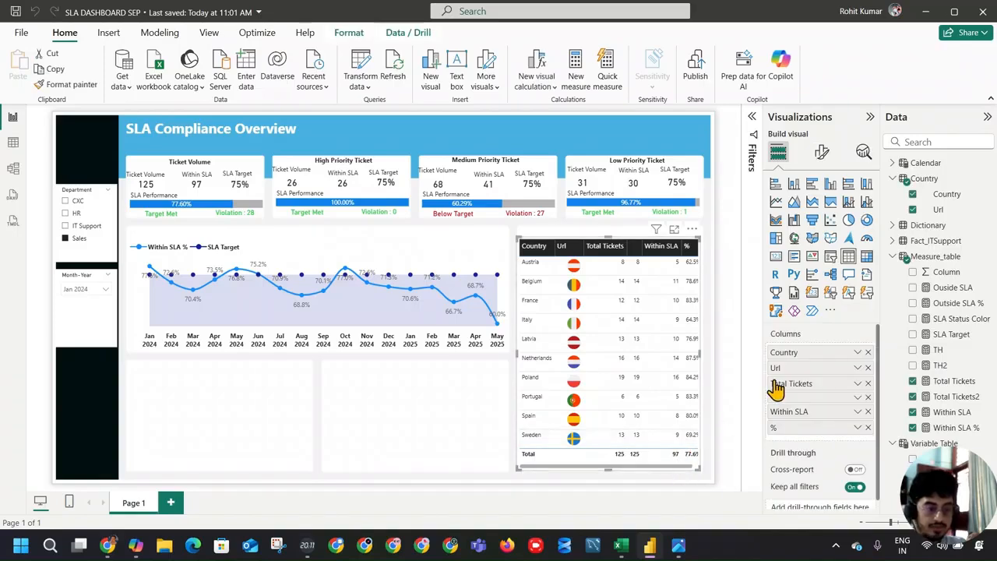
left_click(858, 398)
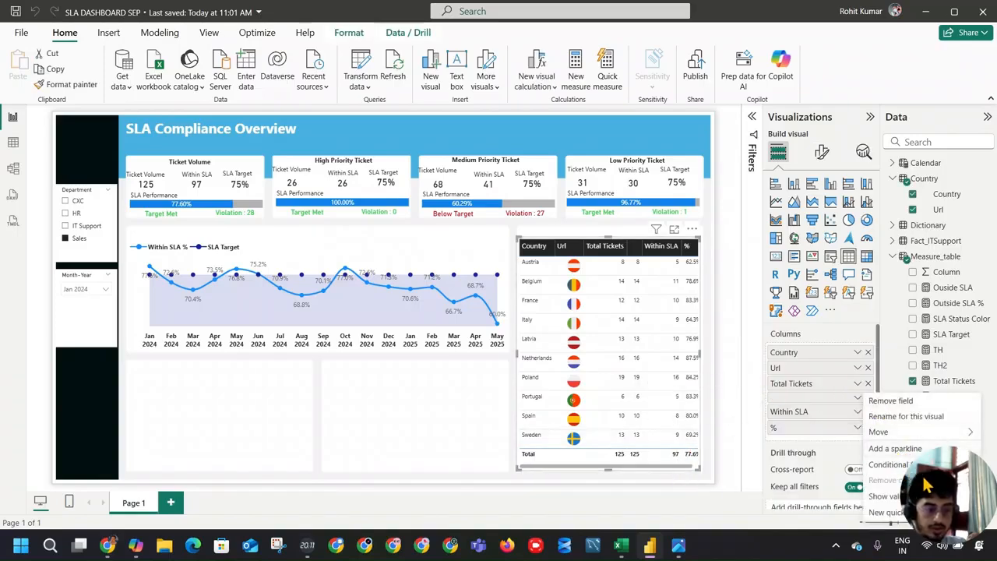
mouse_move(902, 471)
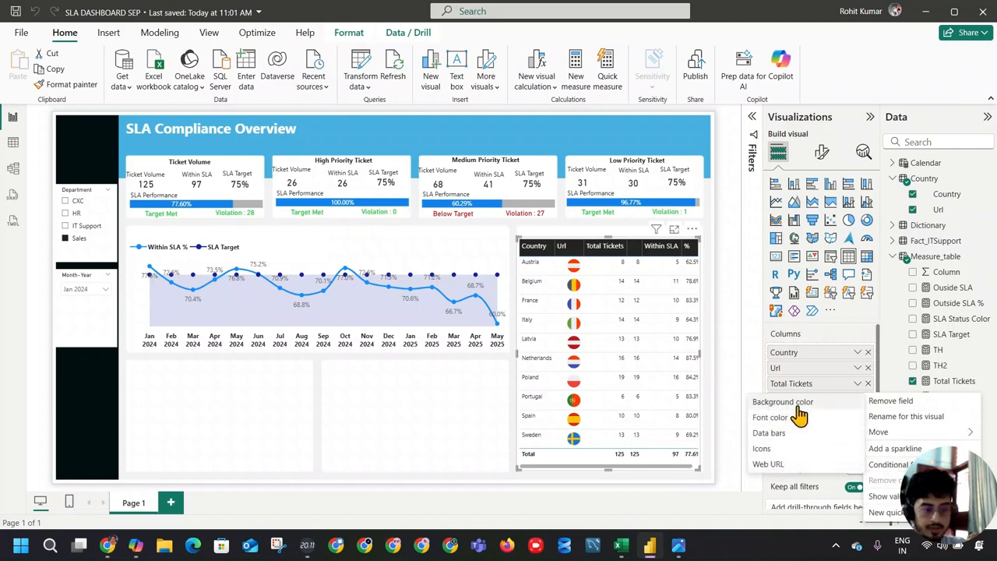
left_click(775, 434)
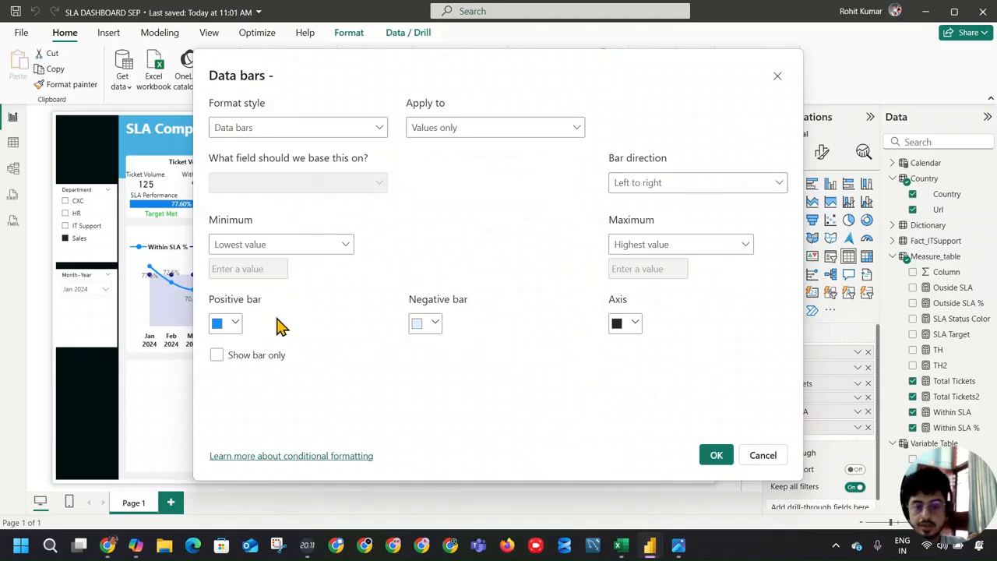
left_click(259, 356)
left_click(716, 455)
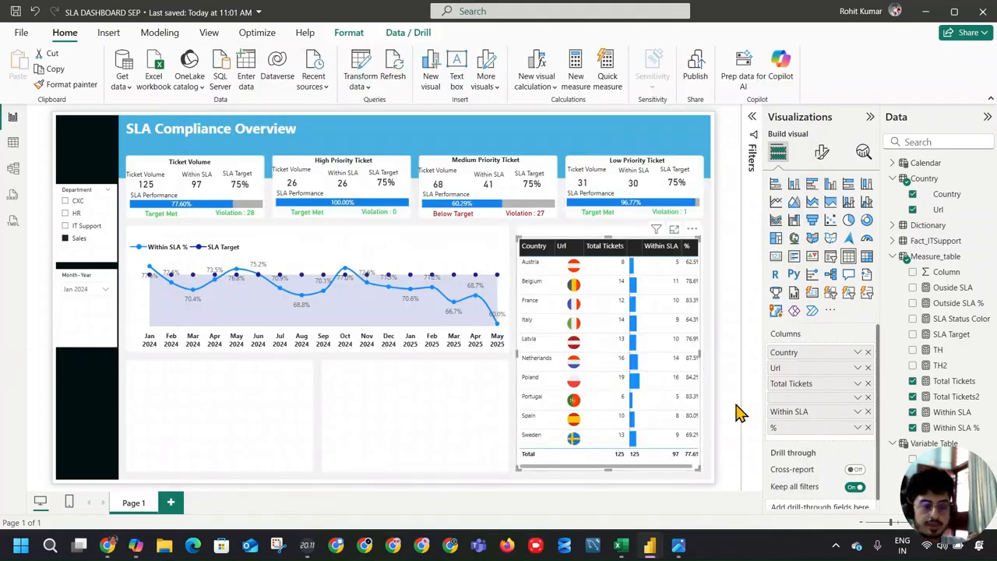
key("alt+Tab")
key("alt+Tab")
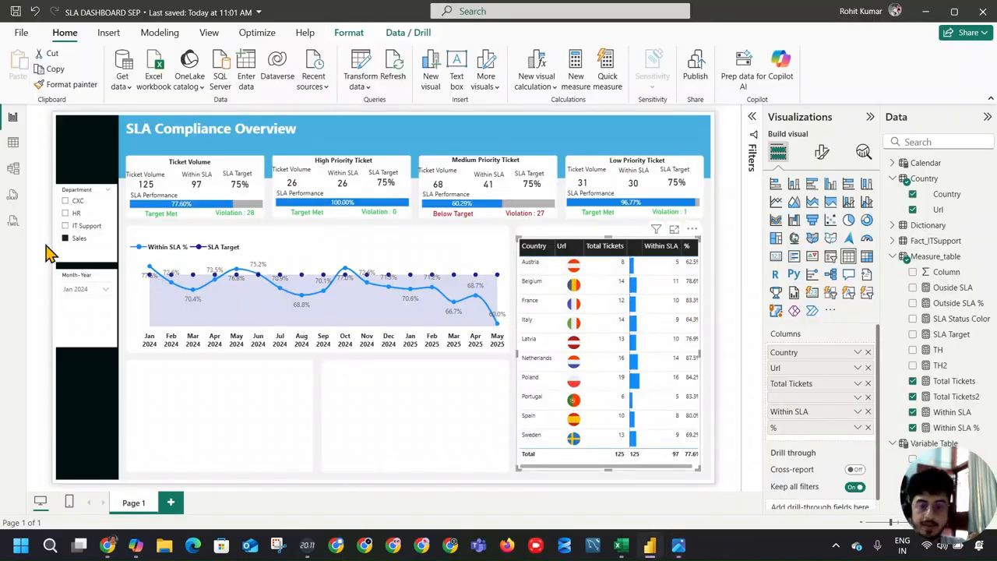
Step: Test the report with different Department selections, return to Sales, and compare the country table with the reference dashboard in the image viewer
left_click(69, 231)
left_click(70, 226)
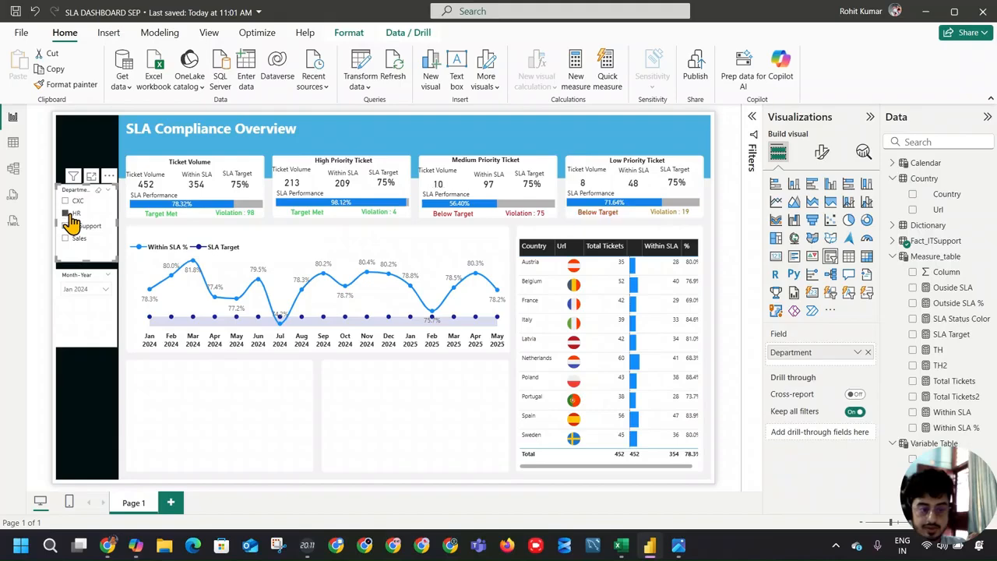
left_click(70, 217)
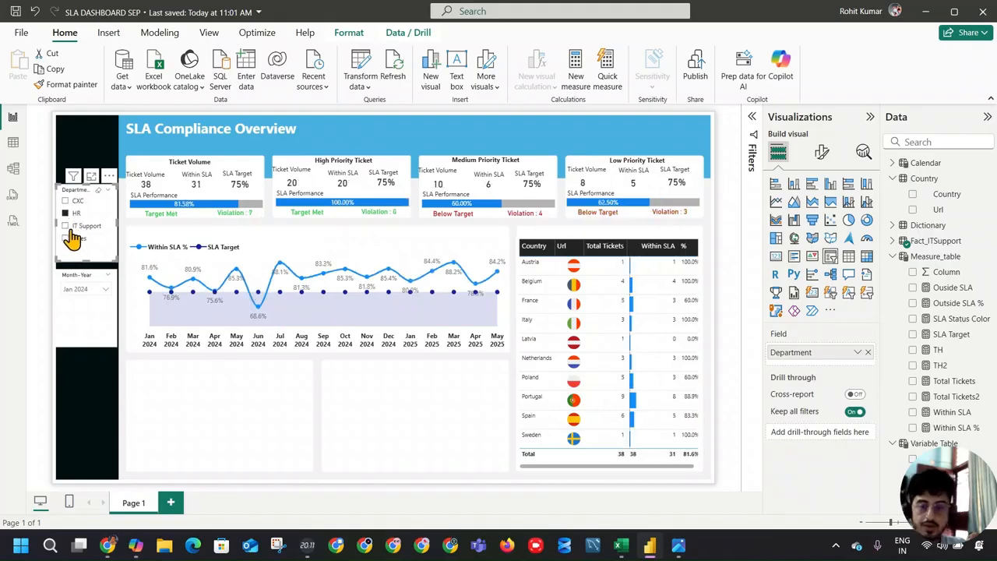
left_click(67, 225)
left_click(69, 224)
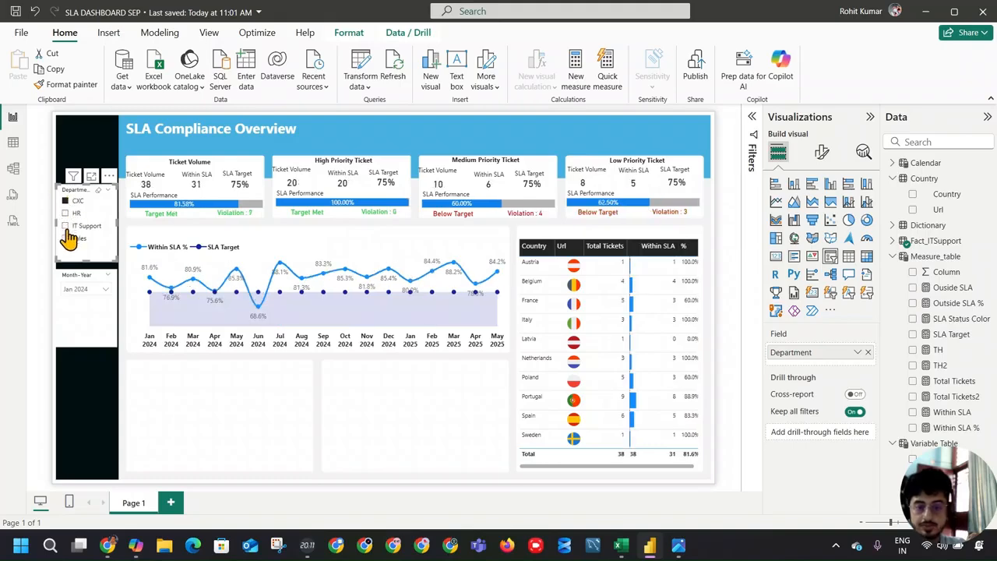
left_click(67, 238)
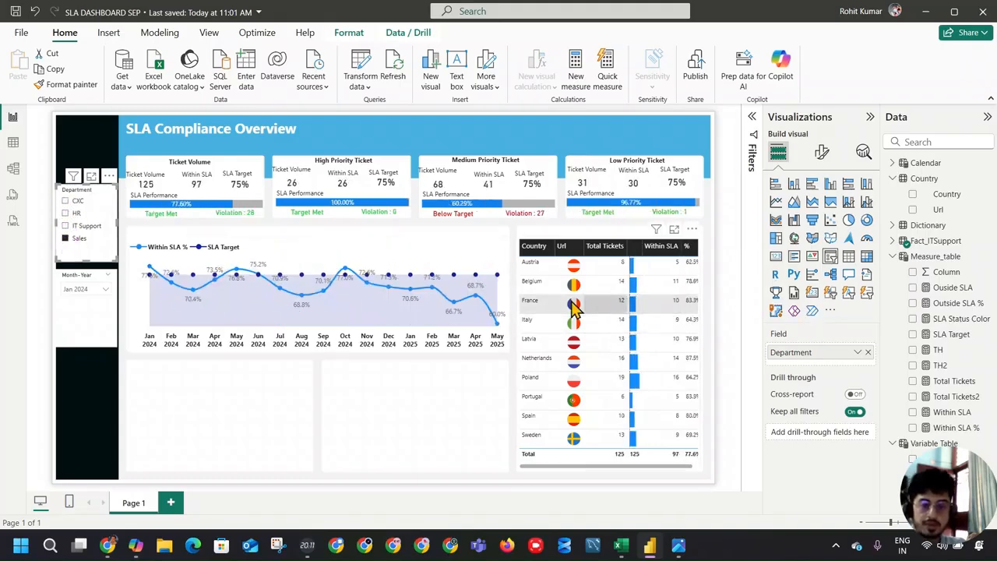
key("alt+Tab")
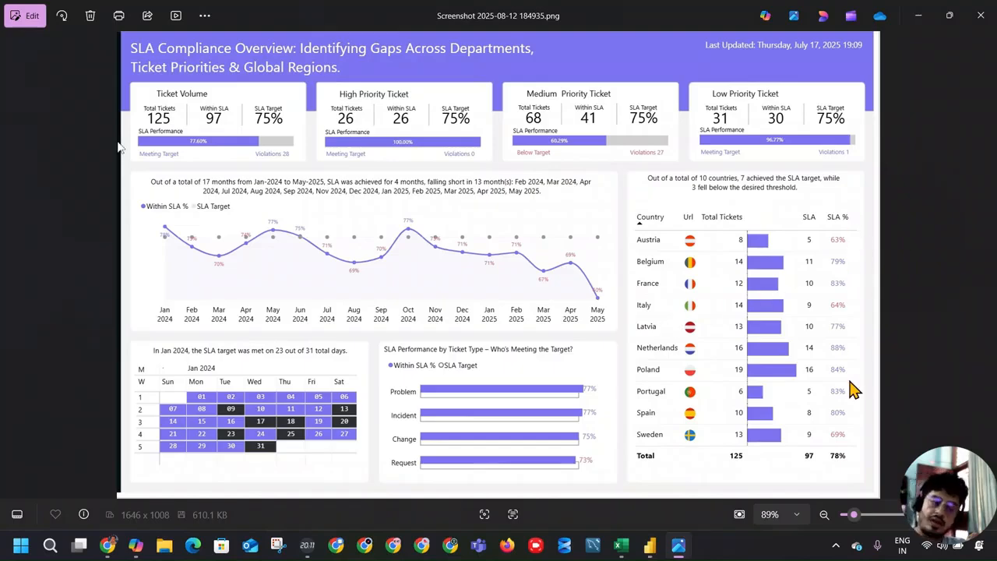
key("alt+Tab")
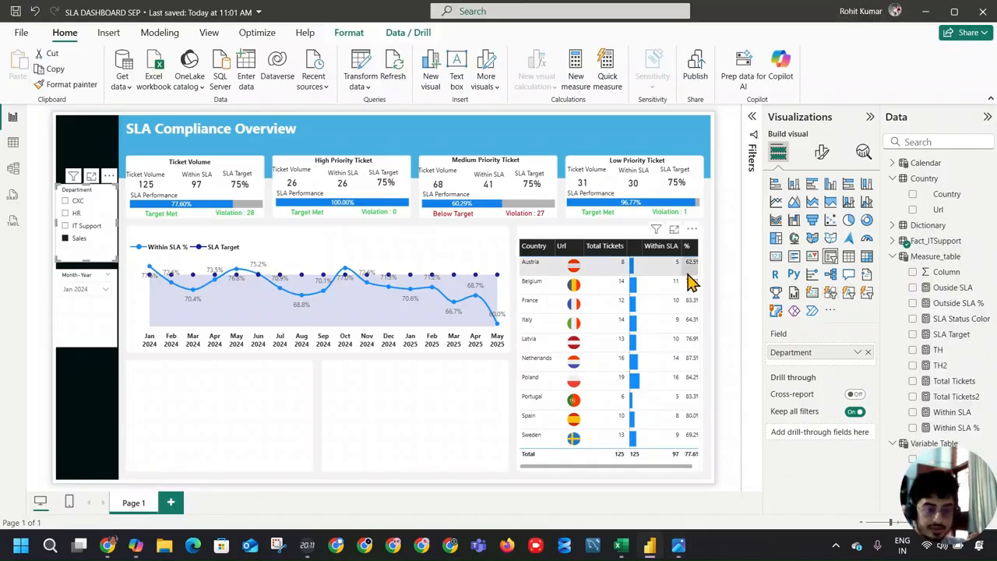
Step: Format the Within SLA % measure as a percentage with 0 decimal places, keeping the country table selected
left_click(956, 430)
left_click(670, 462)
left_click(943, 430)
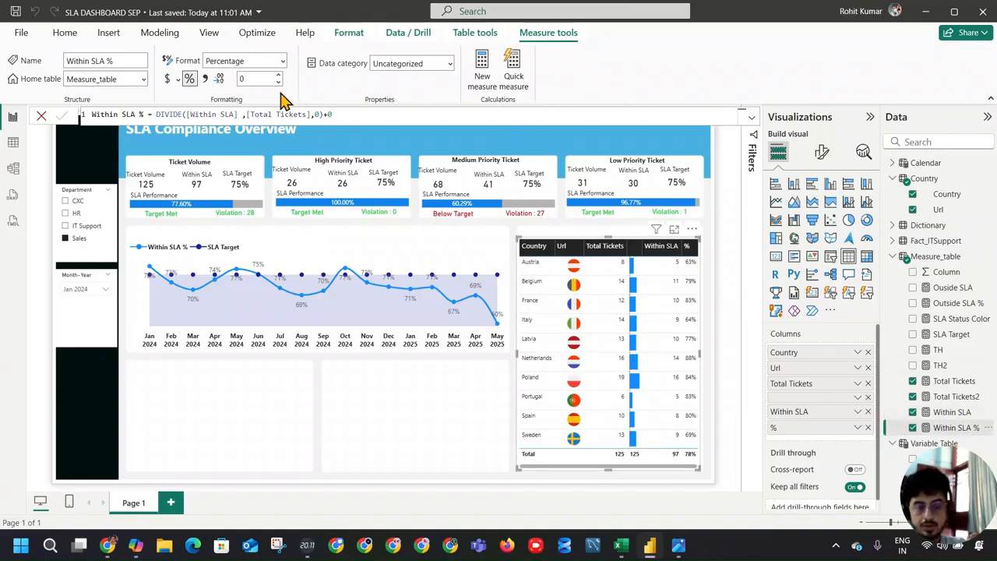
Step: Apply conditional font color to the country table's % column by field value, based on the SLA Status Color measure
left_click(857, 428)
mouse_move(927, 378)
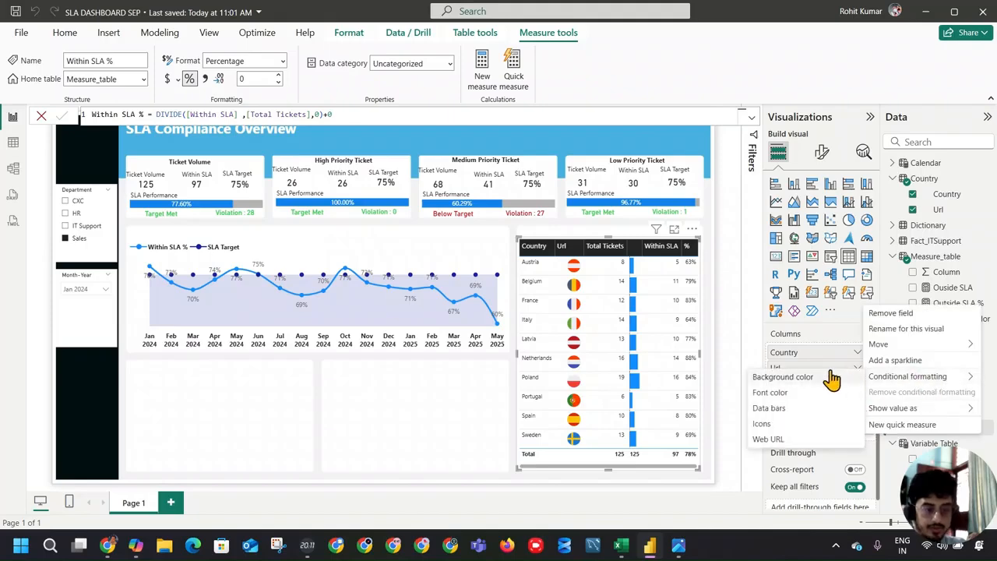
left_click(801, 392)
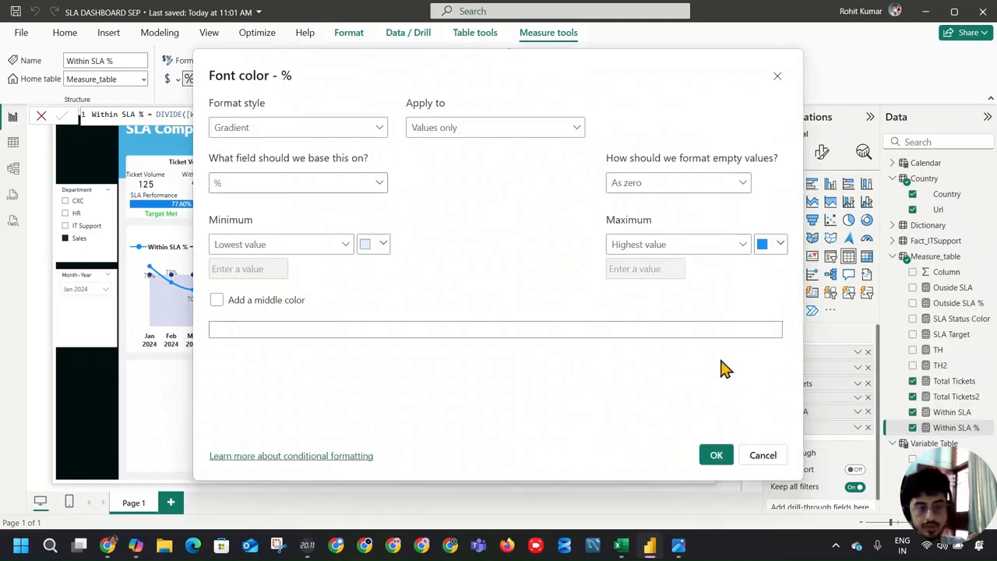
left_click(307, 133)
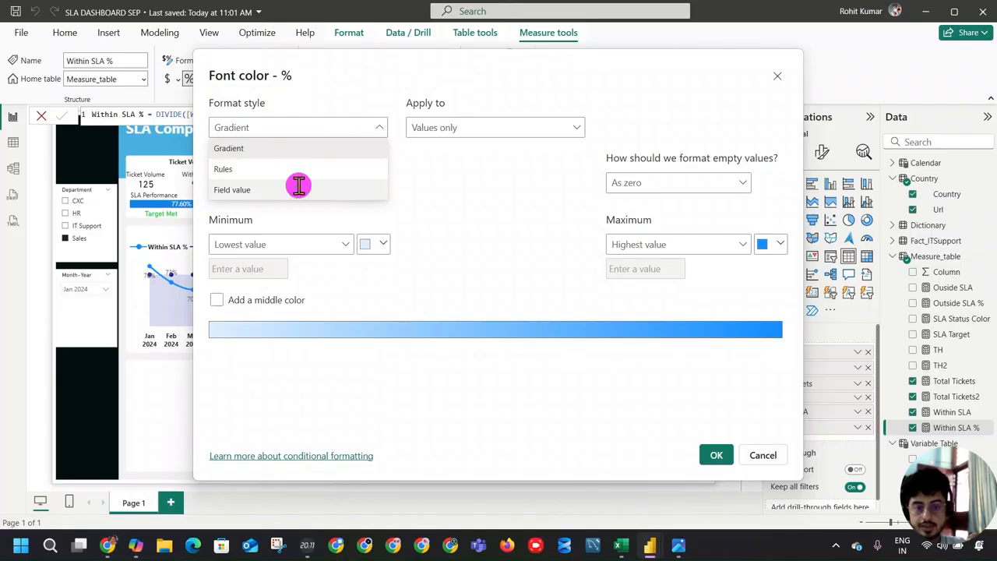
left_click(300, 192)
left_click(300, 184)
scroll(299, 325, "down", 1)
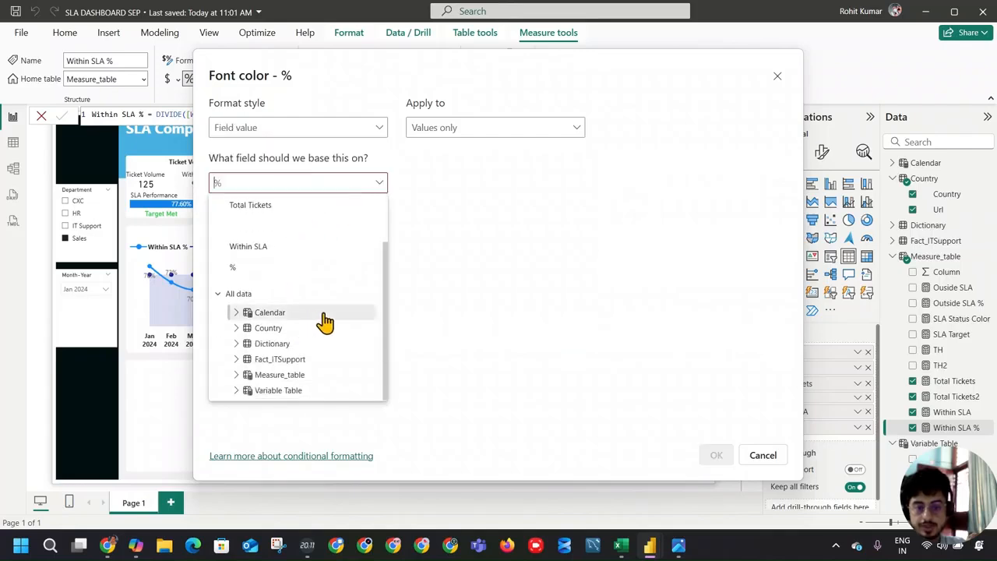
left_click(248, 375)
scroll(318, 349, "down", 5)
scroll(318, 349, "up", 2)
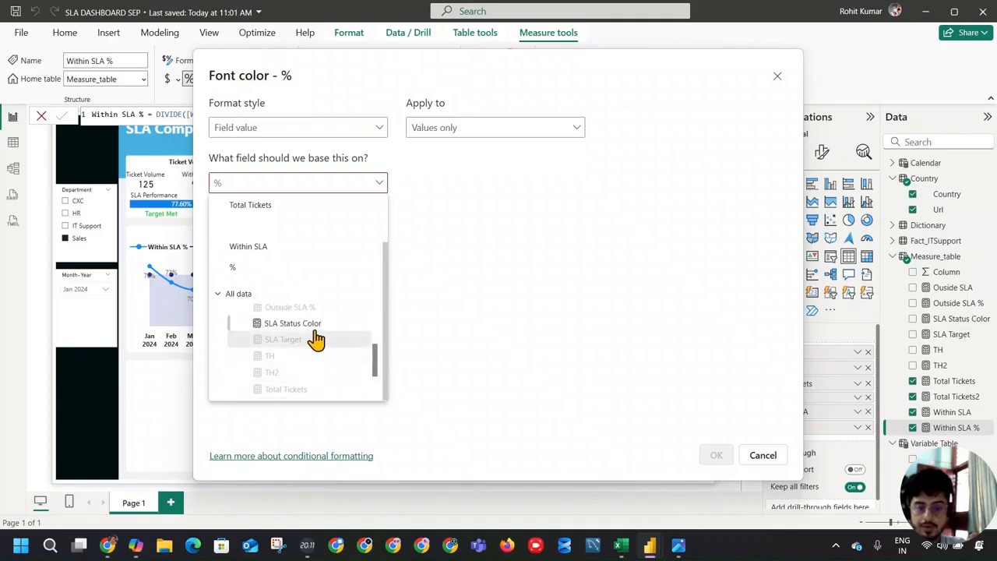
left_click(312, 324)
left_click(717, 455)
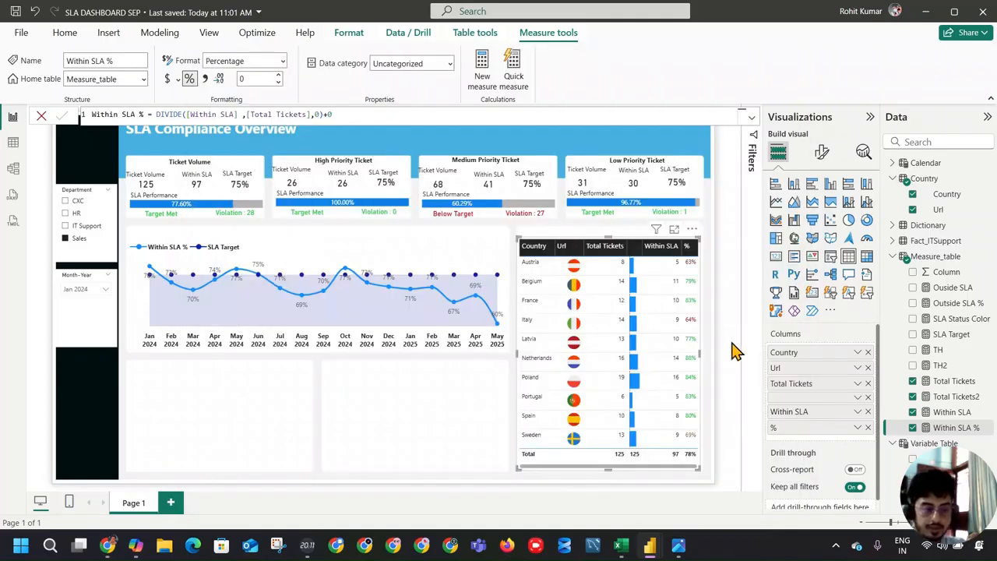
Step: Compare the country table with the reference, then narrow Total Tickets to a two-line header and slightly widen the Country and data bar columns
key("alt+Tab")
key("alt+Tab")
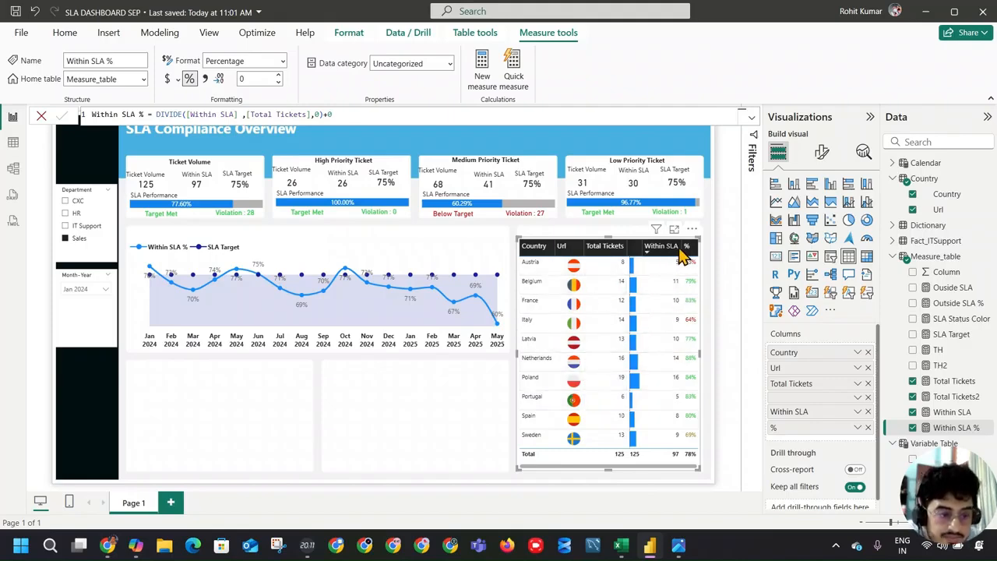
key("alt+Tab")
key("alt+Tab")
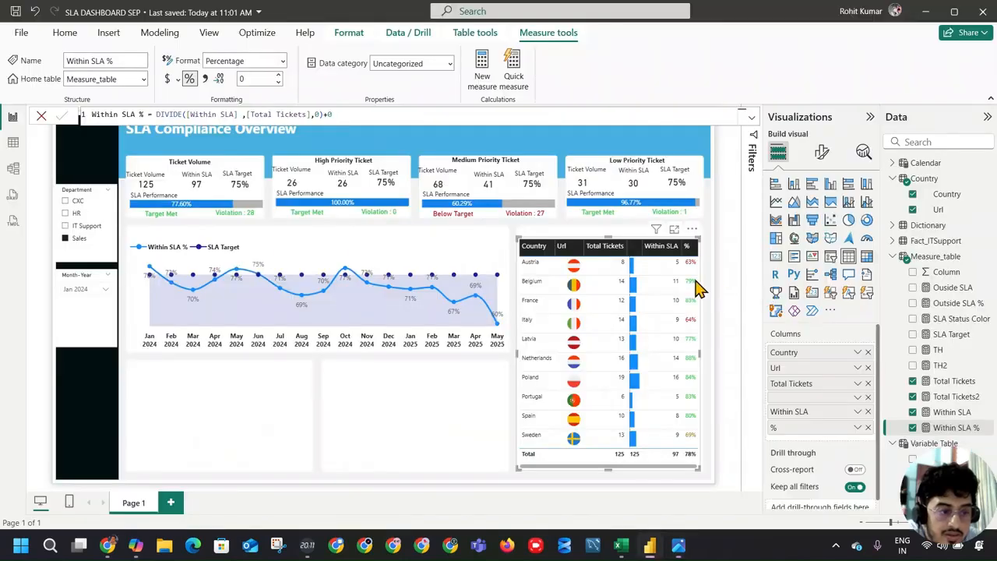
mouse_move(635, 246)
left_mouse_down()
mouse_move(686, 241)
mouse_move(646, 239)
left_mouse_up()
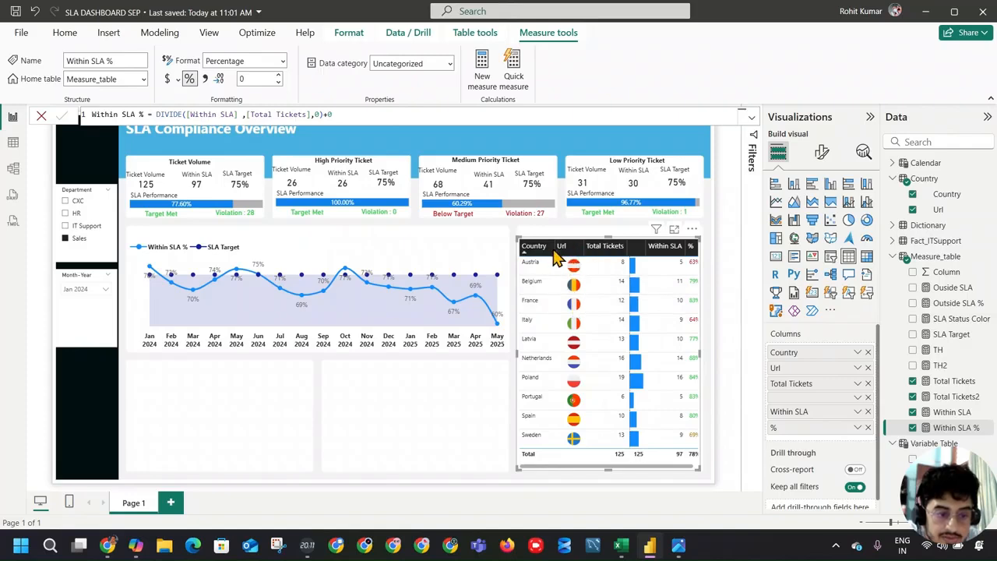
mouse_move(554, 247)
left_mouse_down()
mouse_move(543, 249)
mouse_move(555, 250)
left_mouse_up()
mouse_move(628, 246)
left_mouse_down()
mouse_move(601, 245)
mouse_move(611, 246)
left_mouse_up()
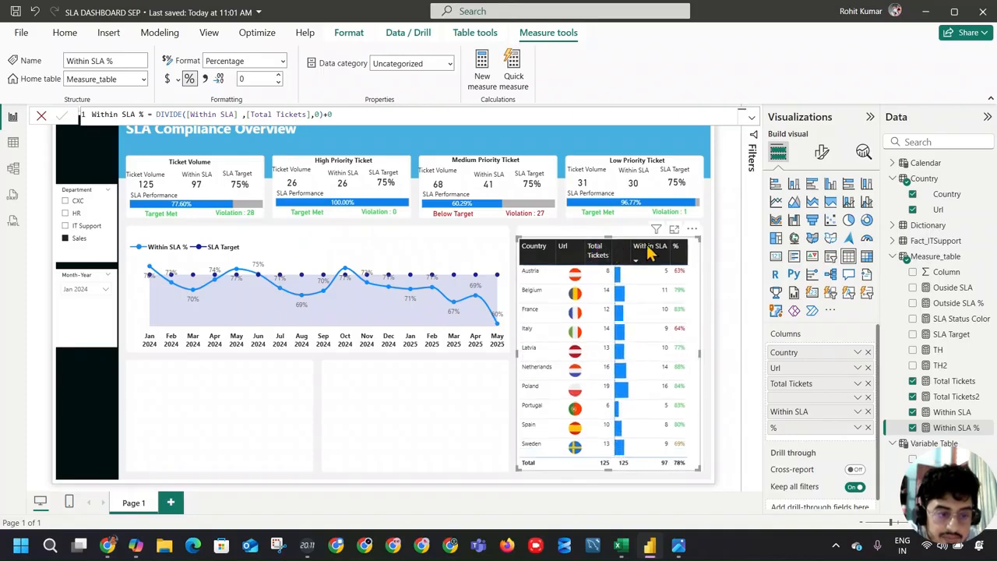
left_click_drag(668, 258, 654, 257)
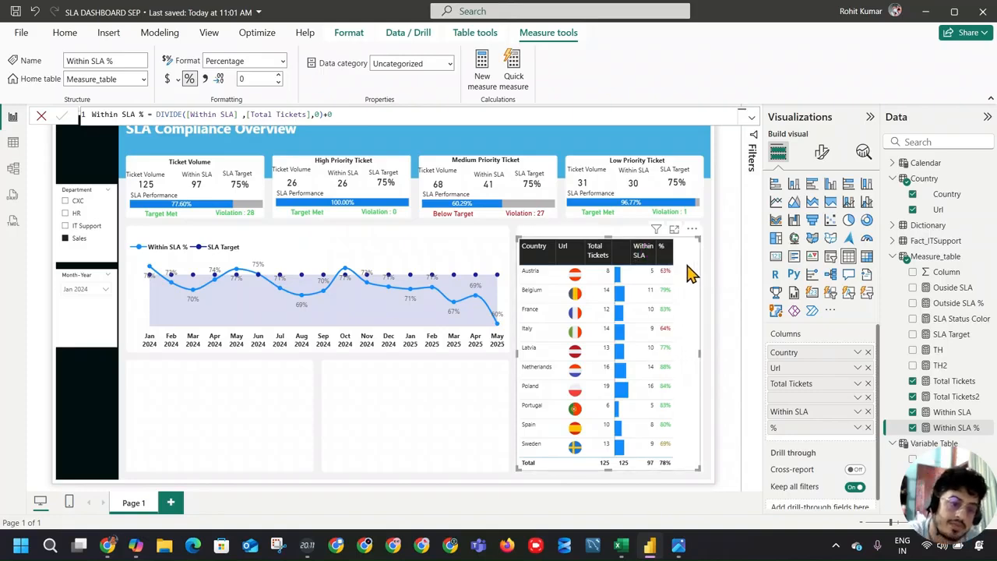
mouse_move(655, 257)
left_mouse_down()
mouse_move(684, 257)
mouse_move(672, 261)
left_mouse_up()
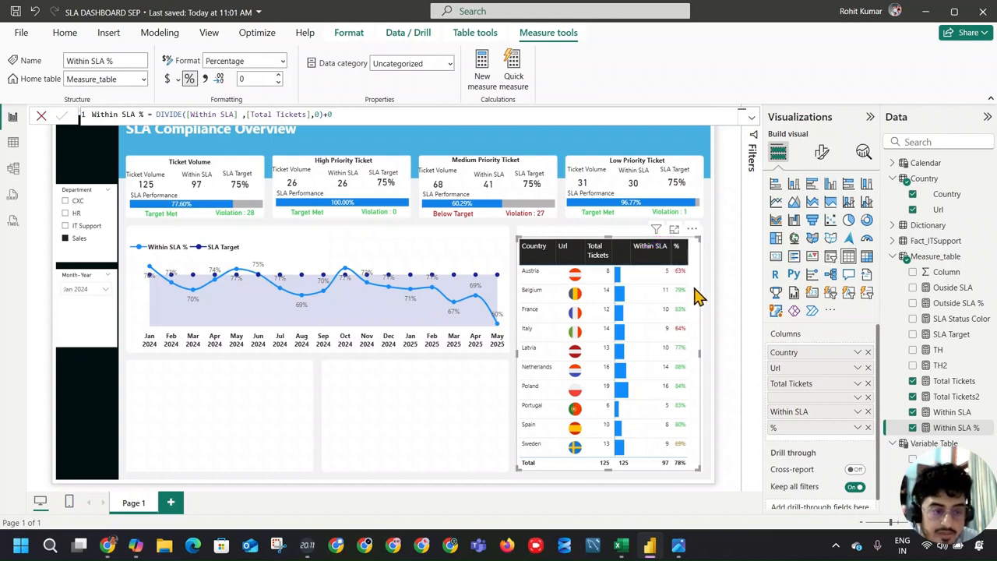
Step: Collapse the Visualizations and Data panes, deselect the country table, and save the report
left_click(870, 116)
left_click(987, 116)
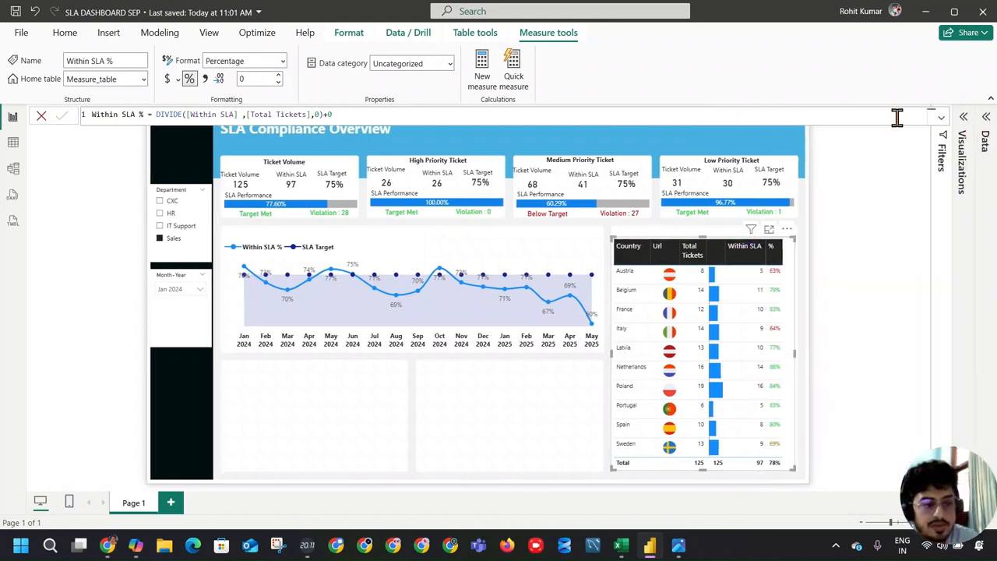
left_click(839, 325)
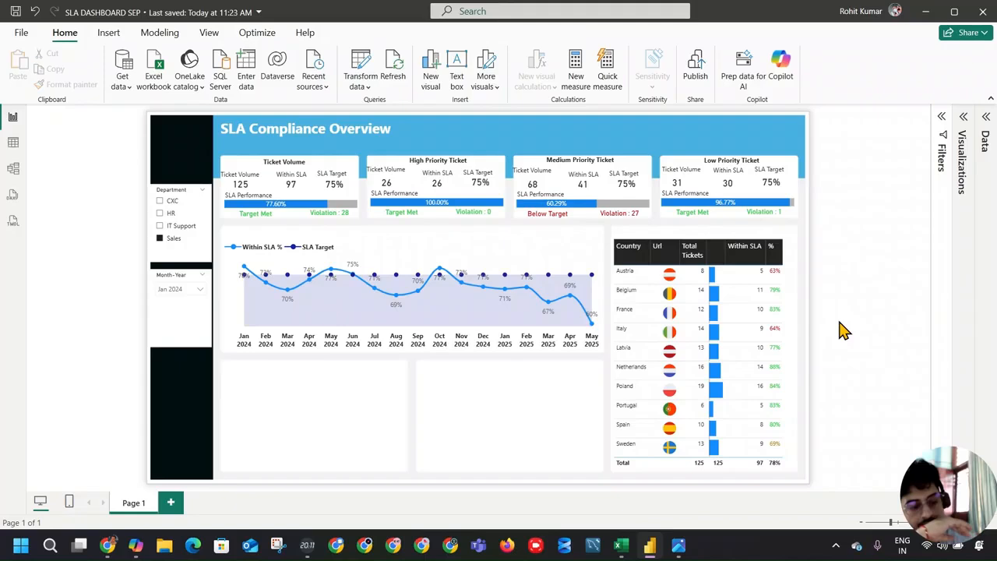
Step: Following the reference dashboard, add an empty clustered bar chart and fit it into the blank card beside the country table
left_click(678, 546)
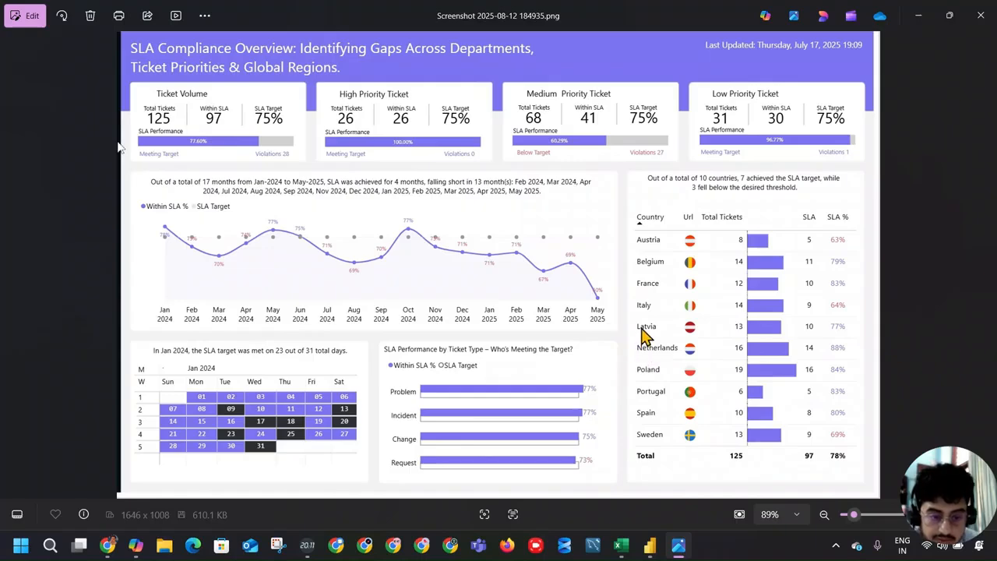
key("alt+Tab")
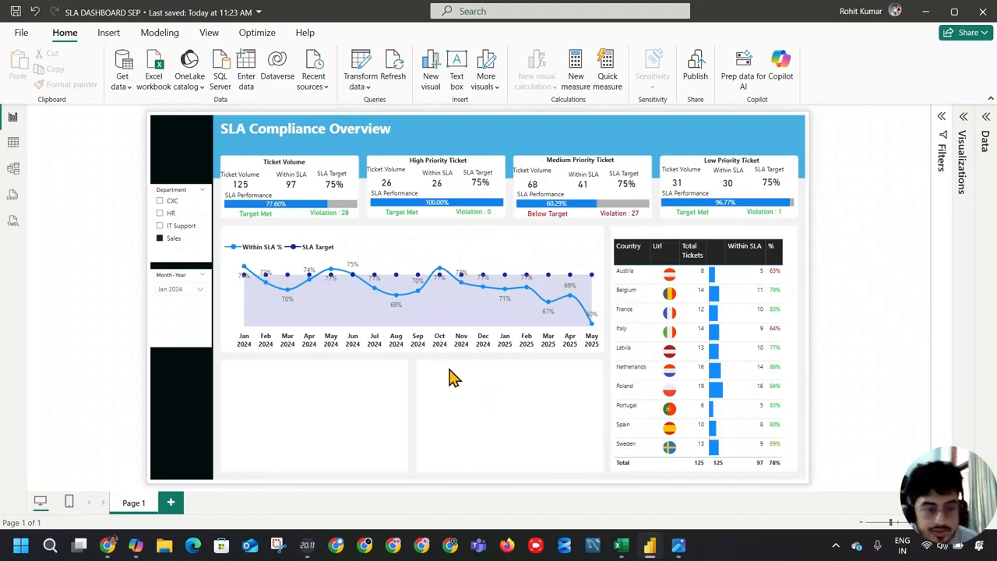
left_click(963, 124)
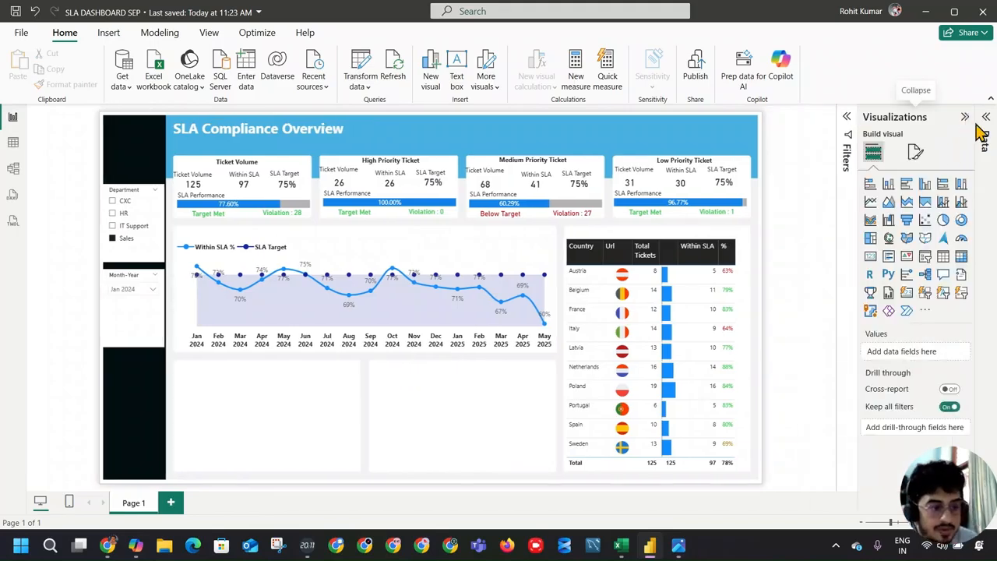
left_click(908, 187)
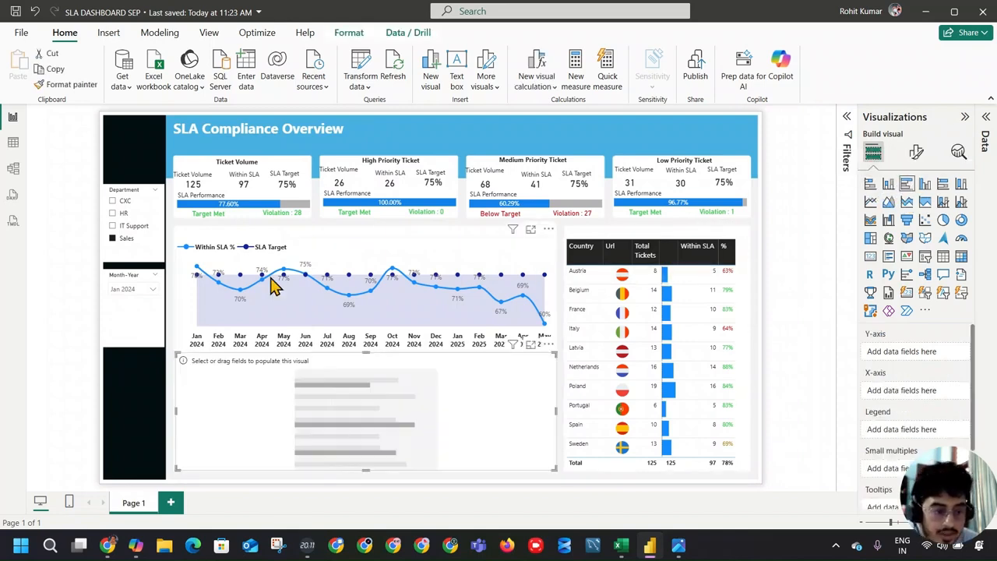
left_click_drag(174, 413, 370, 433)
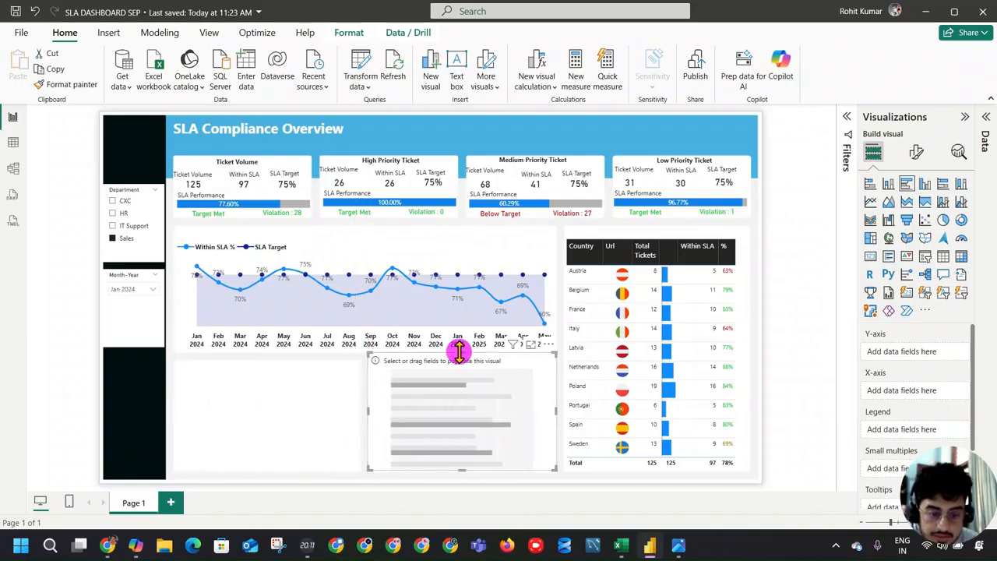
left_click_drag(460, 353, 460, 381)
Step: Check the reference dashboard, then assign the Type field from Fact_ITSupport to the empty bar chart's Y-axis
key("alt+Tab")
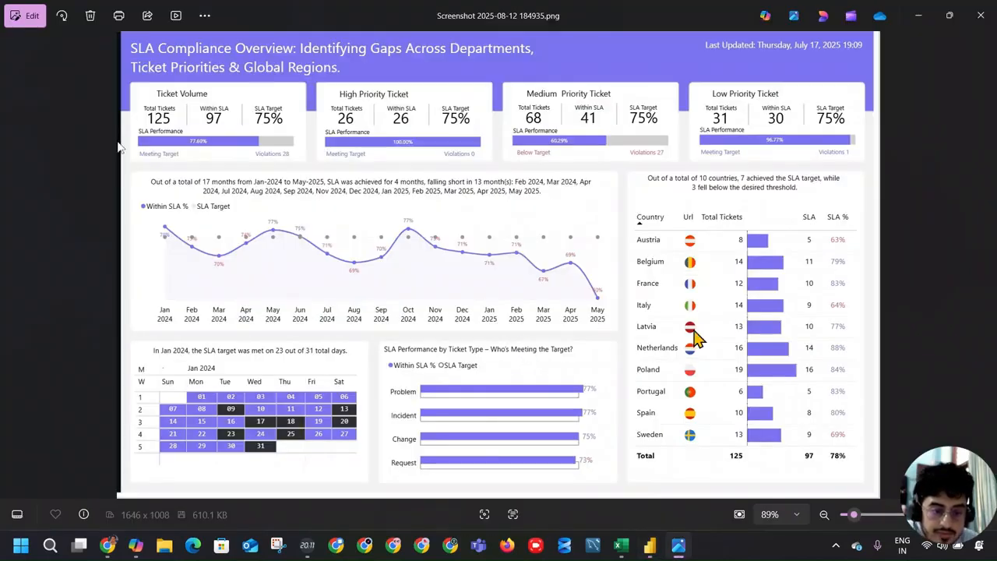
key("alt+Tab")
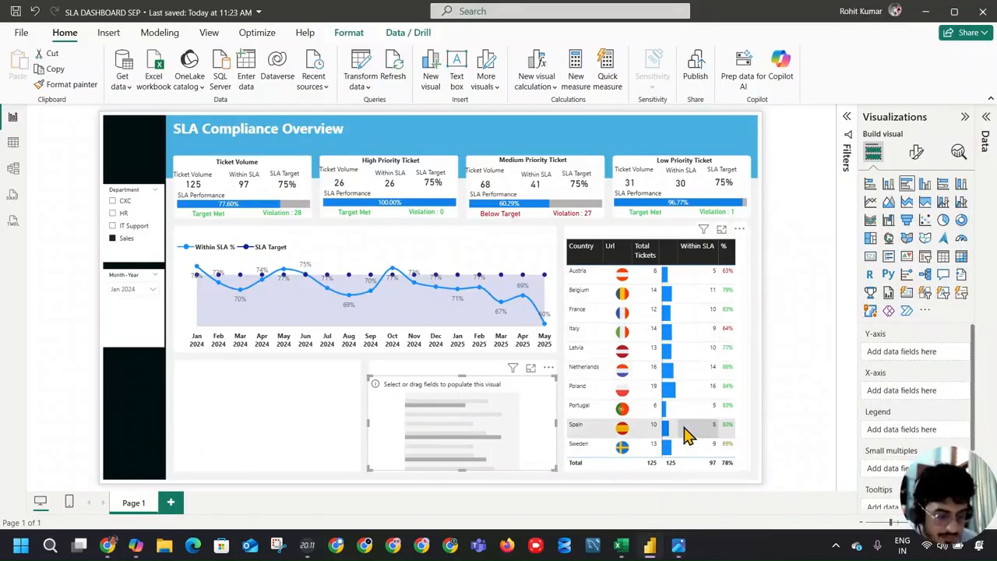
left_click(986, 117)
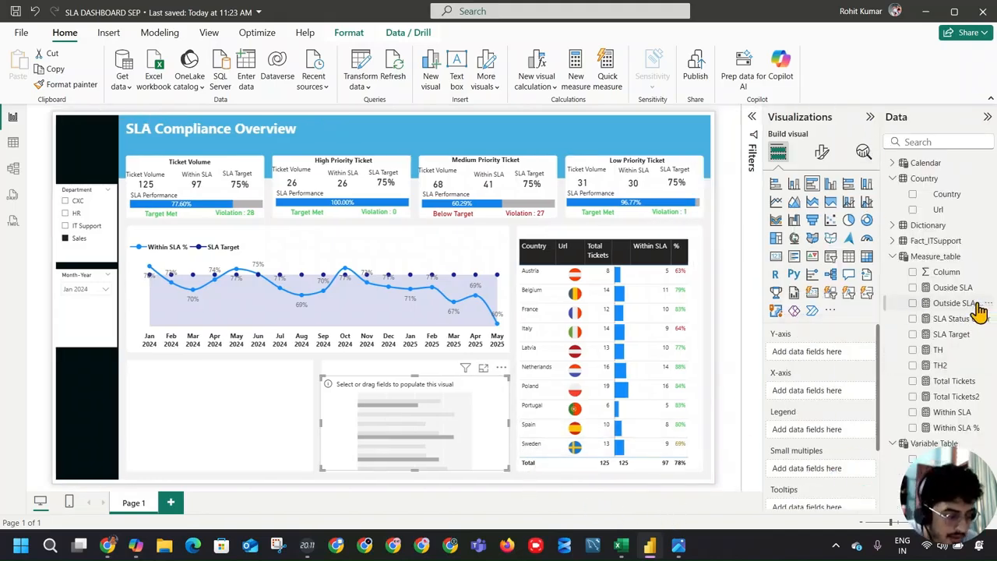
left_click(895, 227)
left_click(895, 225)
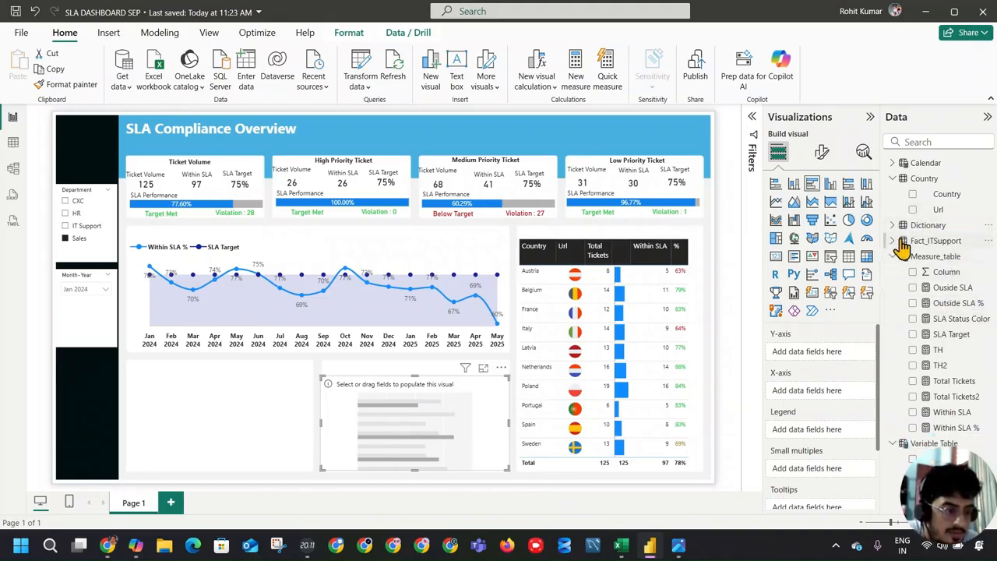
left_click(894, 241)
scroll(970, 331, "down", 5)
scroll(970, 331, "down", 5)
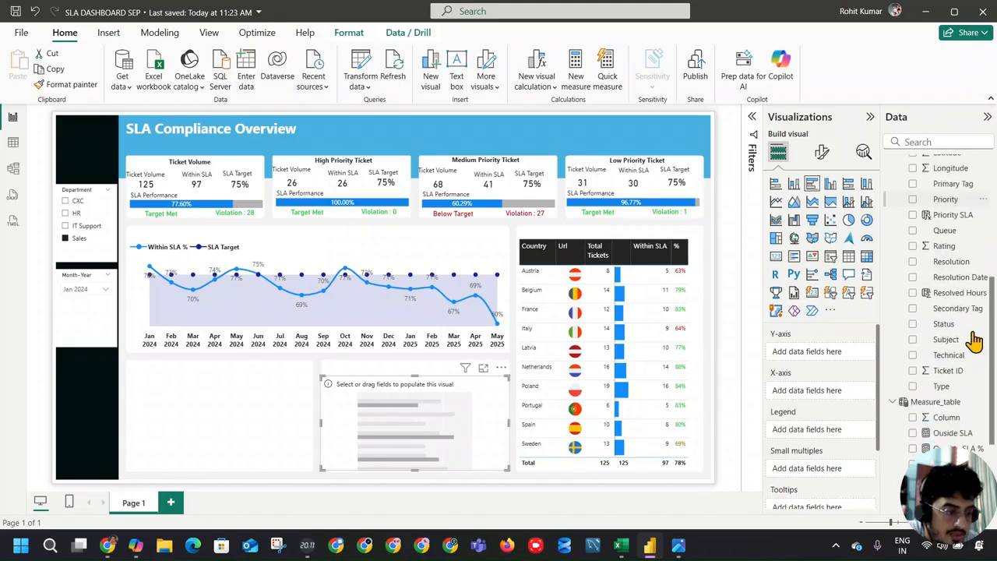
left_click_drag(941, 385, 814, 359)
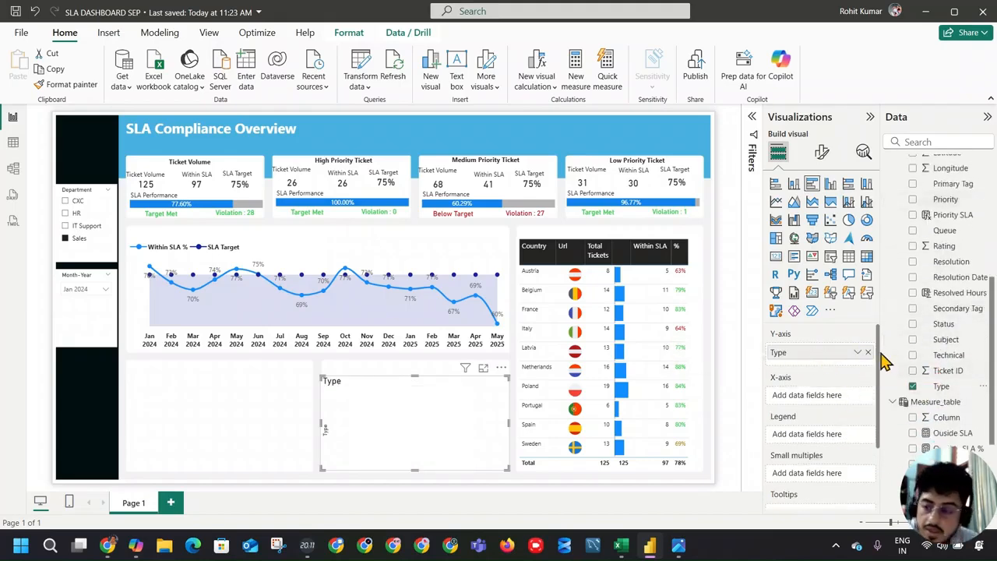
Step: Put the Within SLA % and SLA Target measures on the bar chart's X-axis, removing the mistakenly added Within SLA measure
scroll(900, 335, "down", 2)
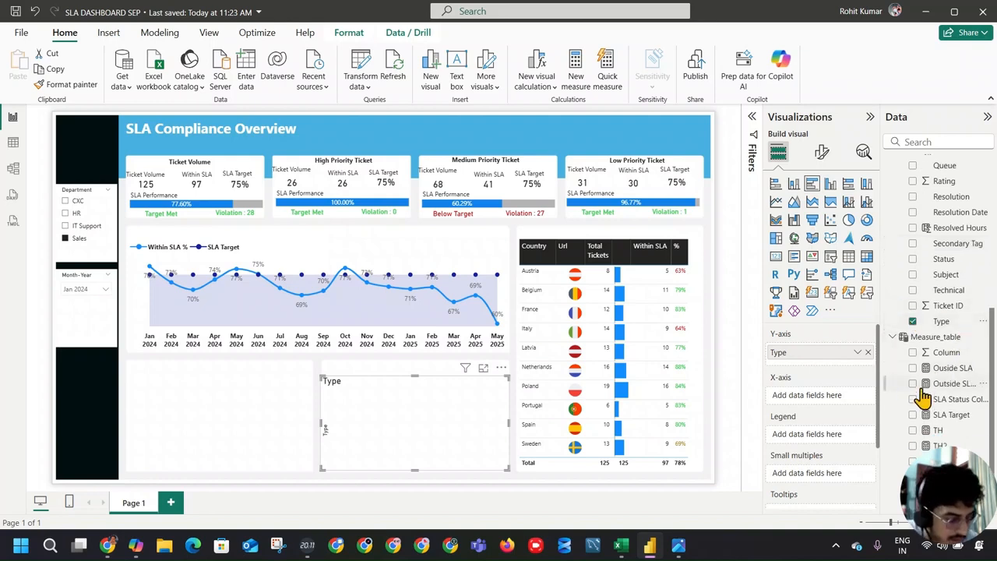
scroll(924, 385, "down", 2)
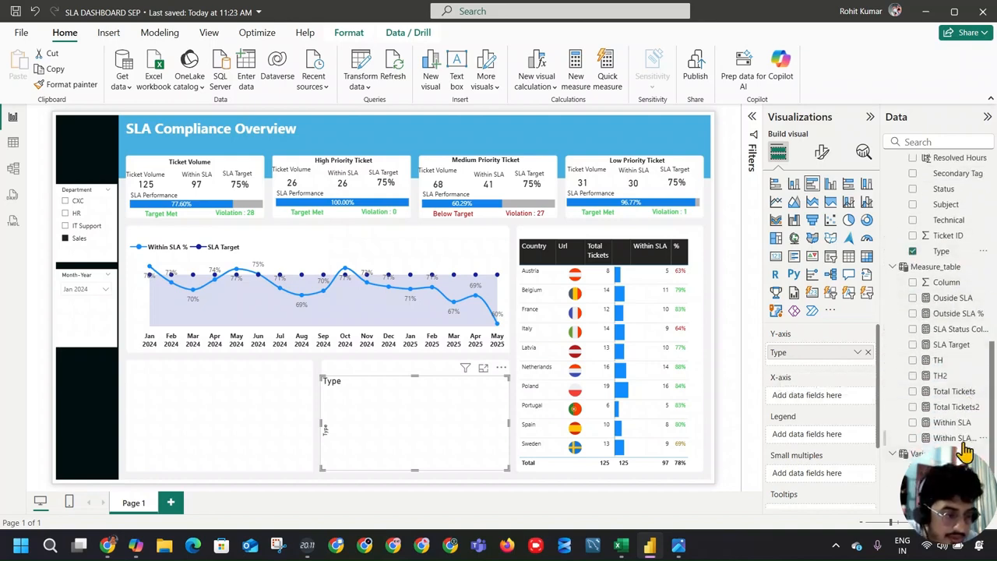
left_click_drag(952, 425, 849, 401)
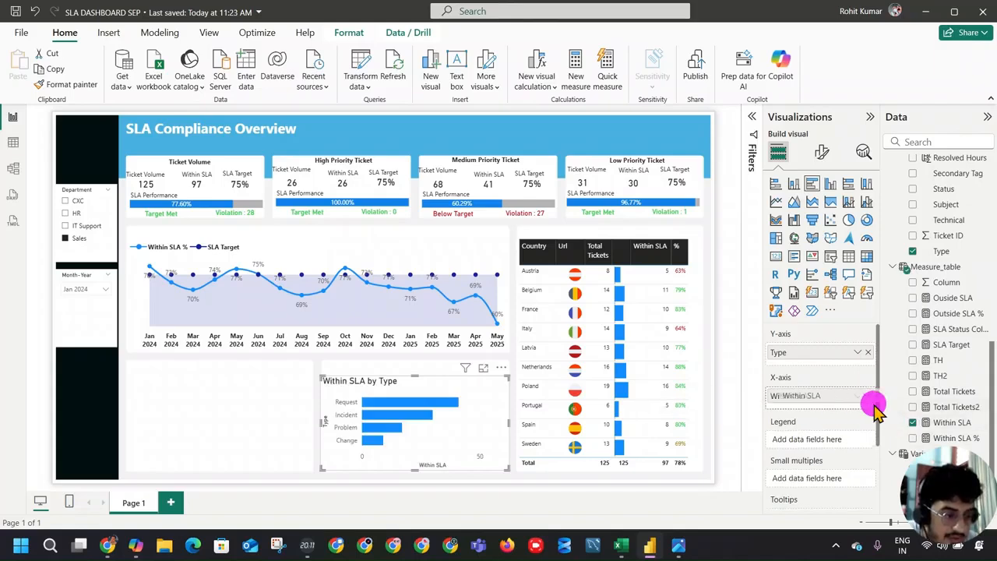
left_click_drag(943, 435, 855, 407)
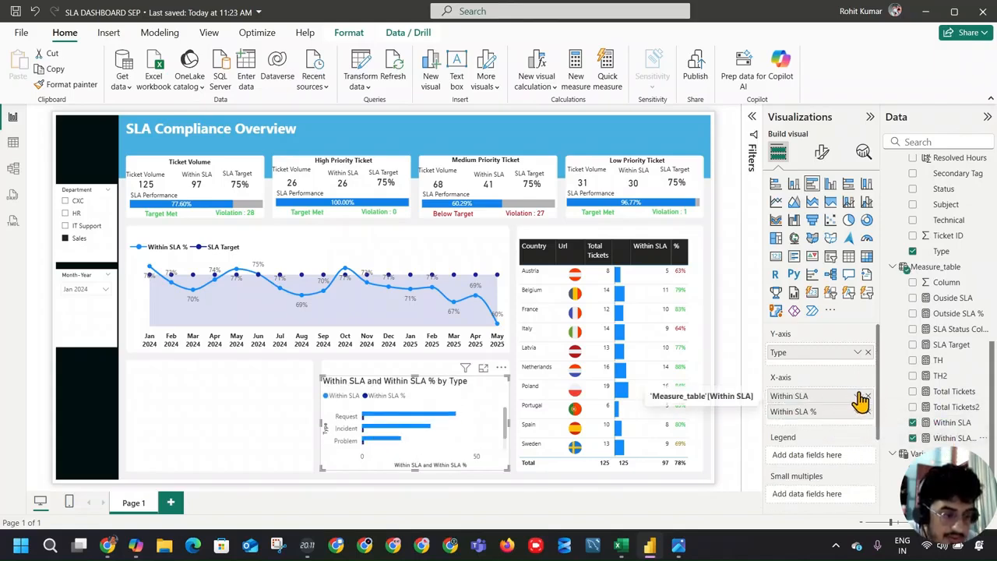
left_click(868, 396)
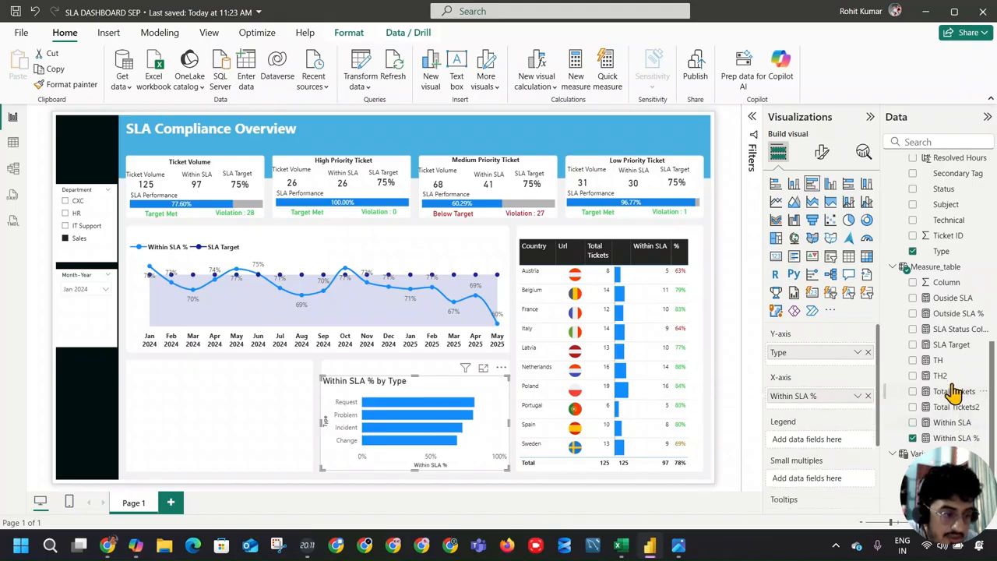
left_click_drag(949, 347, 835, 411)
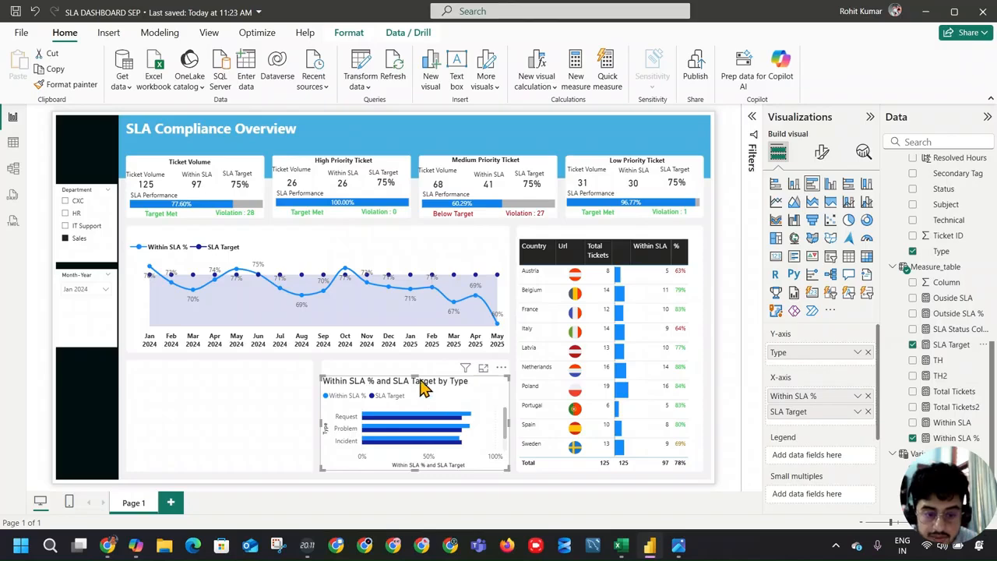
Step: Turn off the bar chart's title and keep its legend on, as in the reference dashboard
left_click(822, 152)
left_click(868, 296)
left_click(869, 296)
left_click(869, 296)
key("alt+Tab")
key("alt+Tab")
left_click(821, 210)
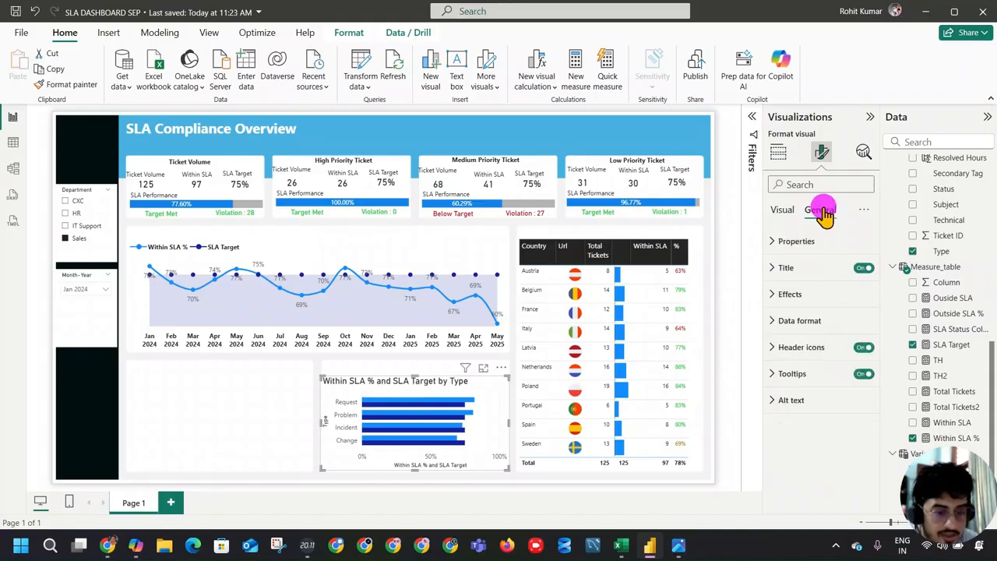
left_click(863, 268)
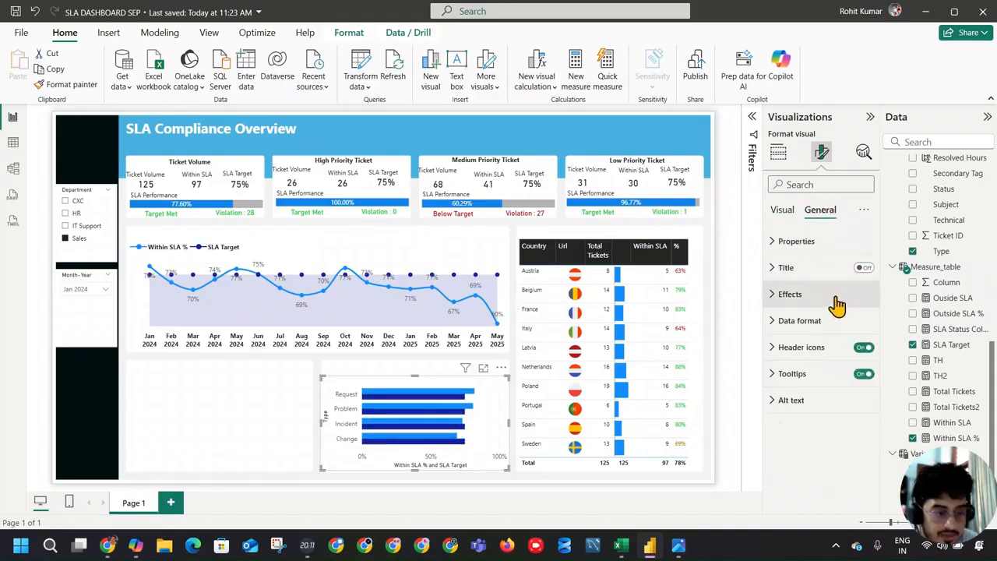
left_click(783, 211)
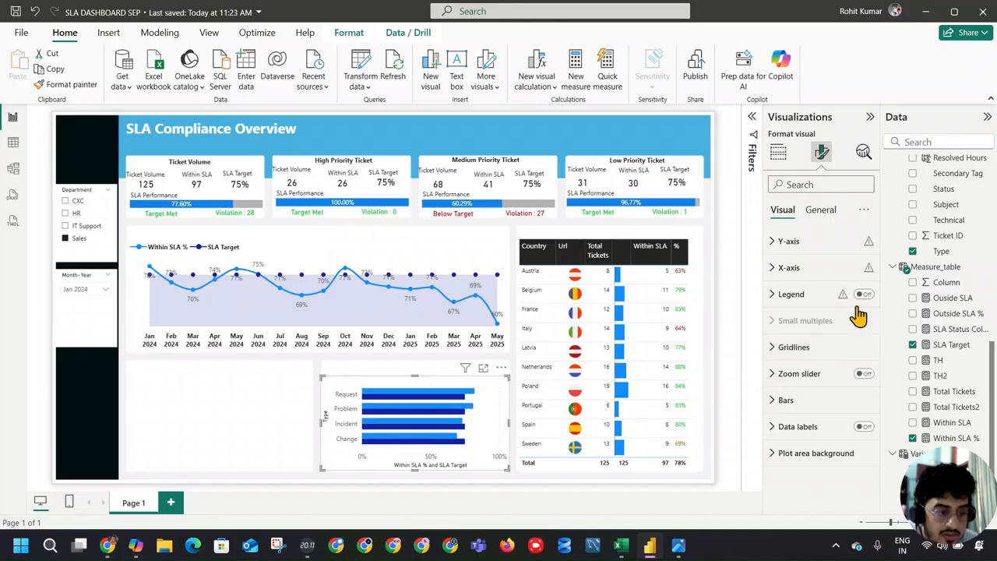
left_click(863, 296)
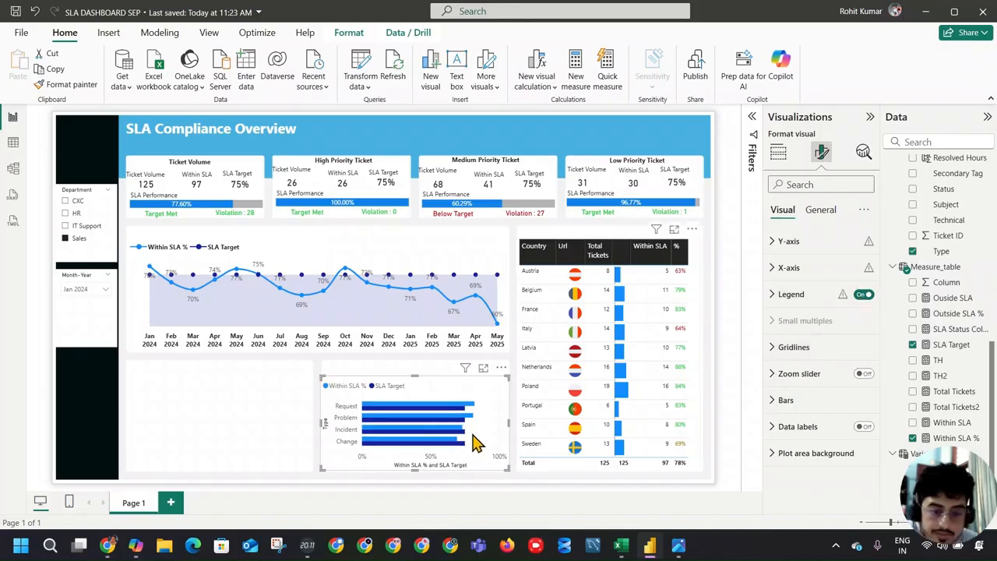
Step: Turn off the bar chart's Y-axis values, X-axis values and X-axis title
left_click(810, 240)
left_click(860, 274)
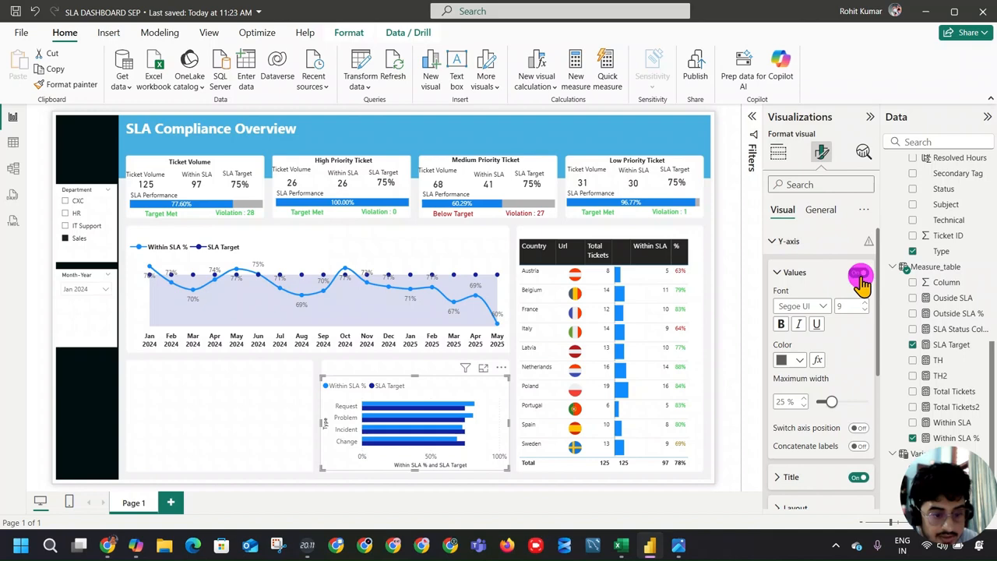
left_click(776, 243)
left_click(779, 269)
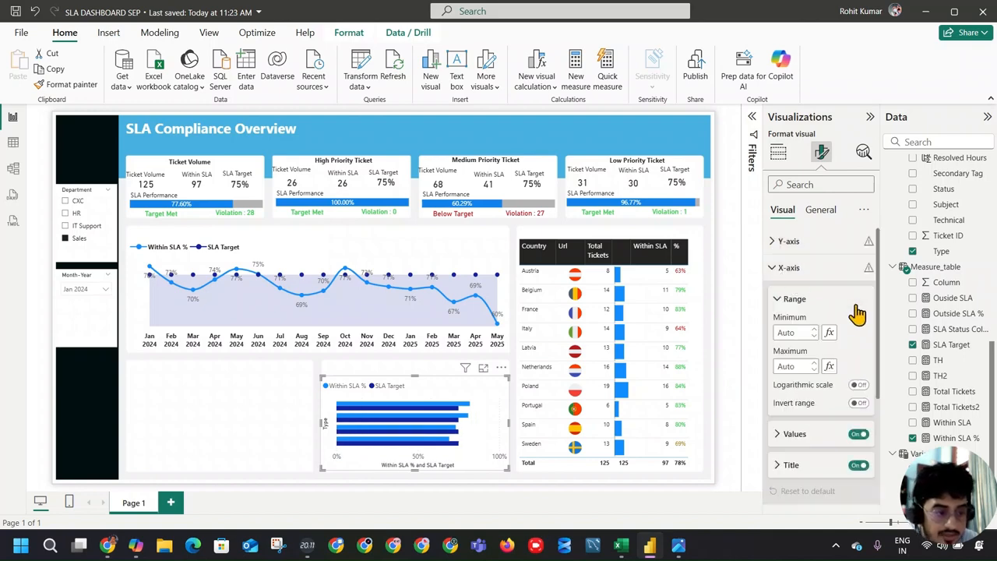
left_click(860, 434)
key("alt+Tab")
key("alt+Tab")
left_click(860, 466)
Step: Set the bar chart's legend text size to 8 and compare the chart with the reference dashboard
scroll(804, 333, "down", 3)
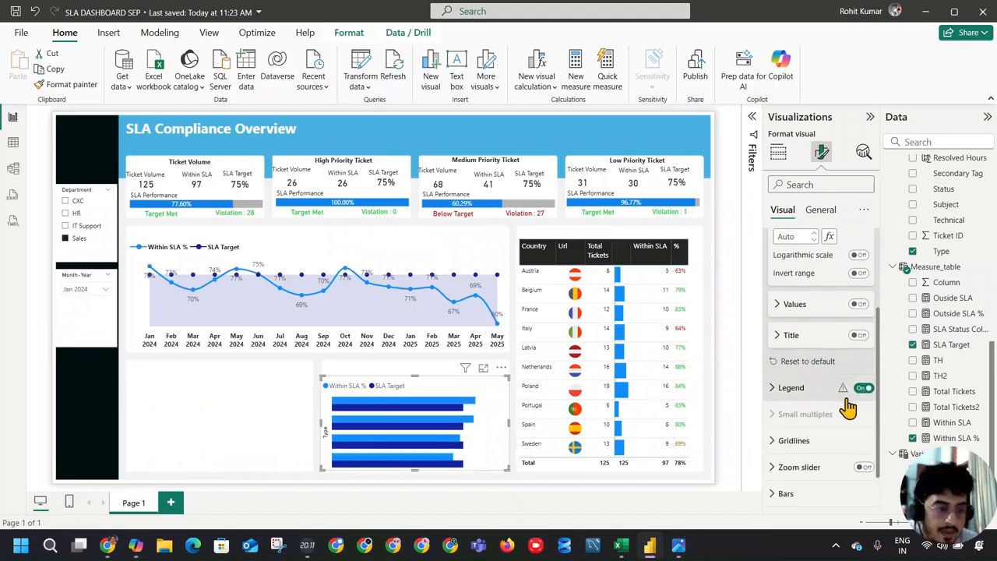
left_click(791, 388)
scroll(834, 393, "down", 3)
left_click(791, 354)
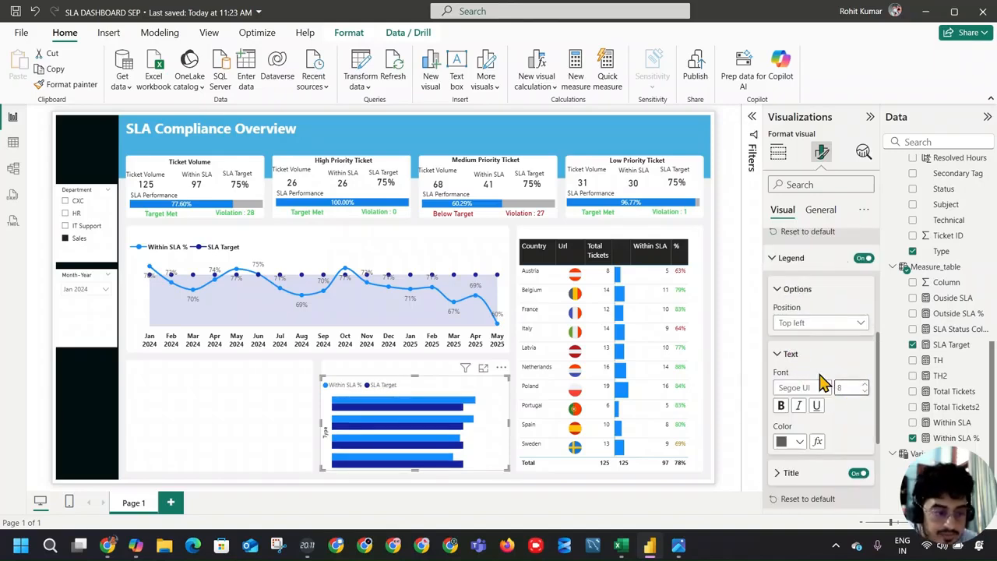
left_click(822, 357)
key("alt+Tab")
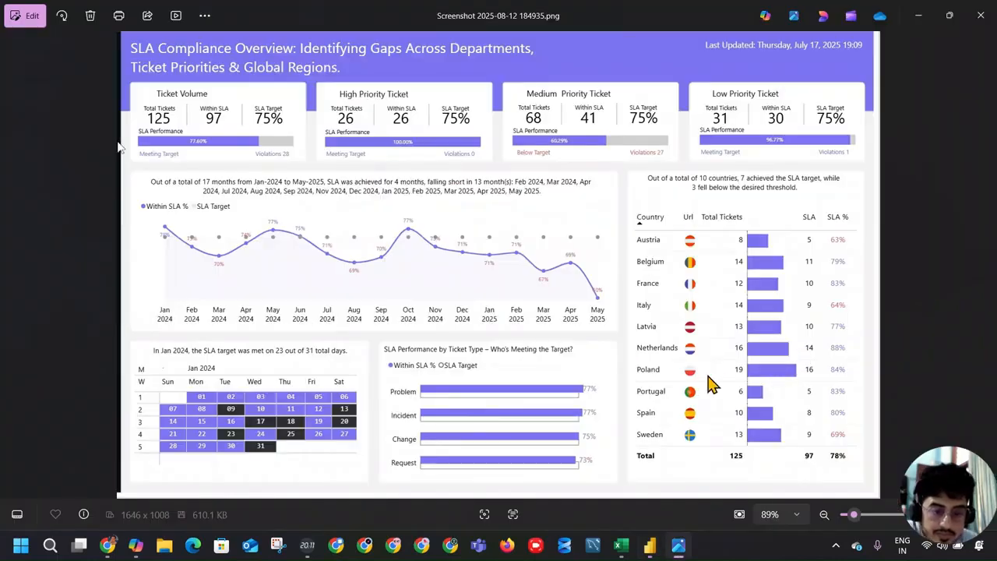
key("alt+Tab")
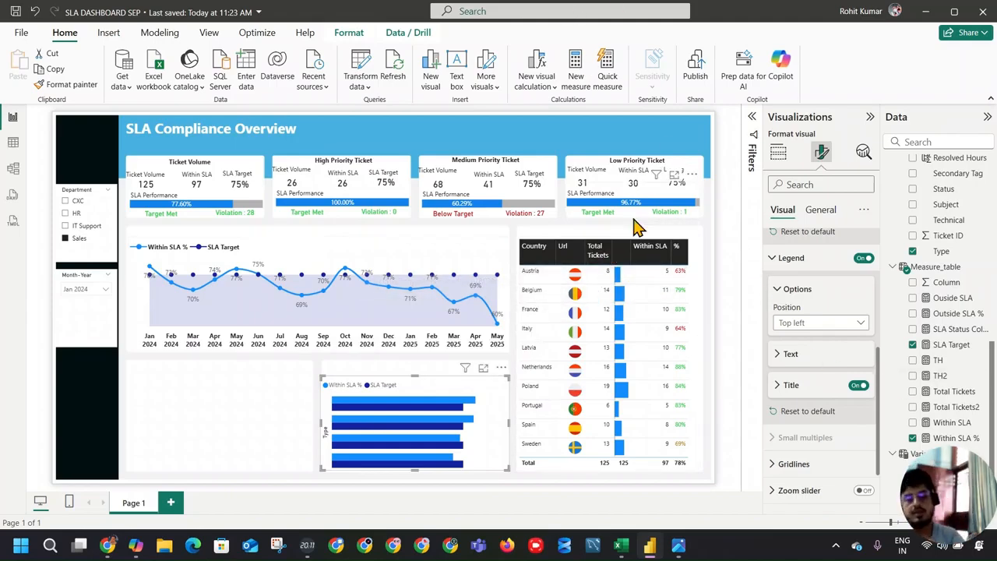
Step: Set the bar formatting of the ticket type chart to apply to all series
scroll(814, 300, "up", 4)
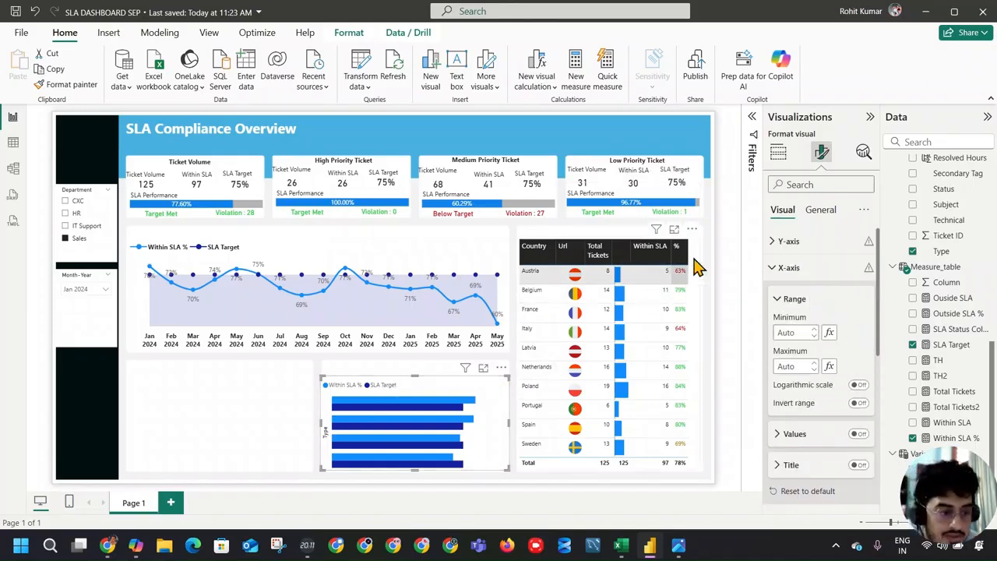
left_click(776, 270)
left_click(774, 294)
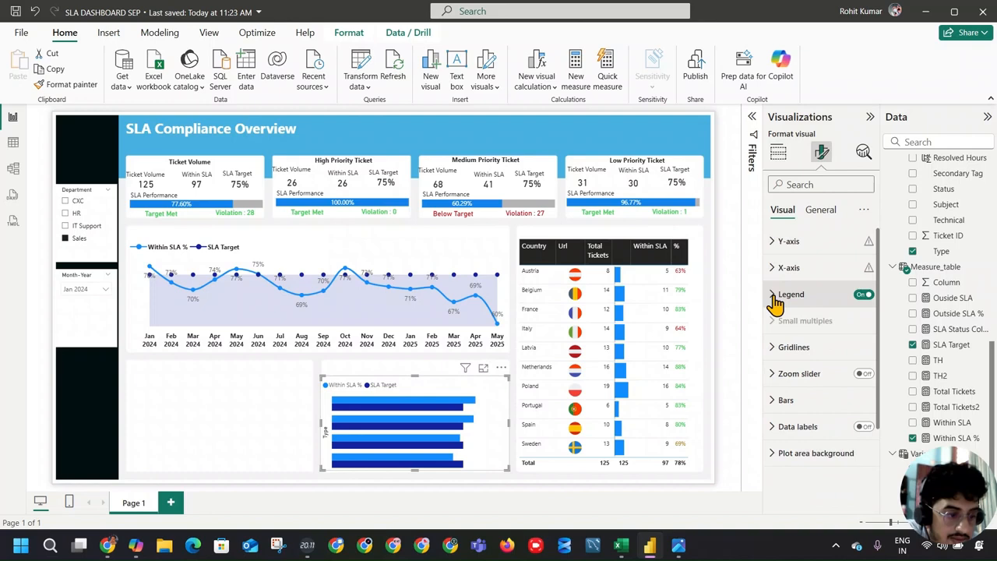
left_click(776, 349)
left_click(840, 353)
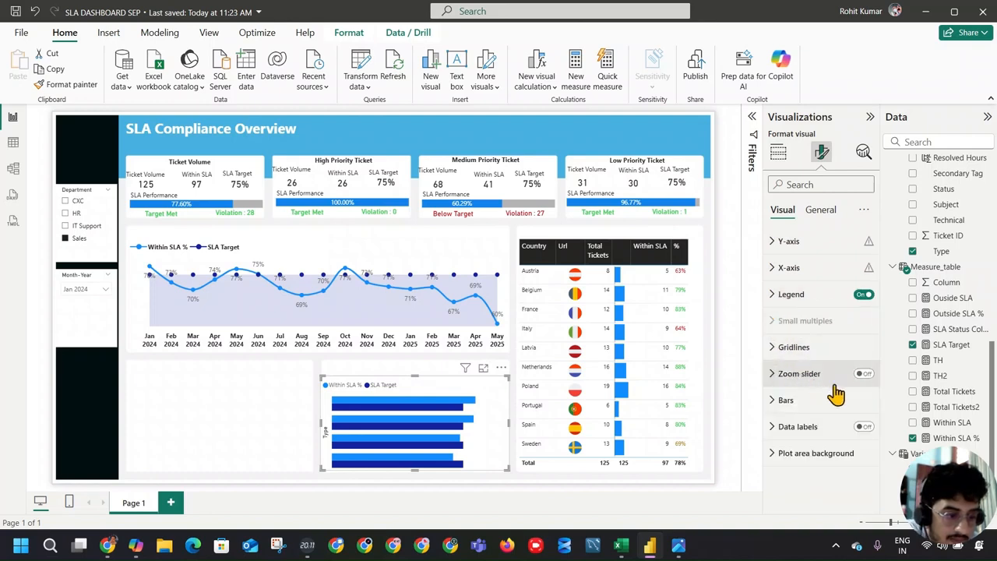
left_click(822, 401)
scroll(869, 401, "down", 3)
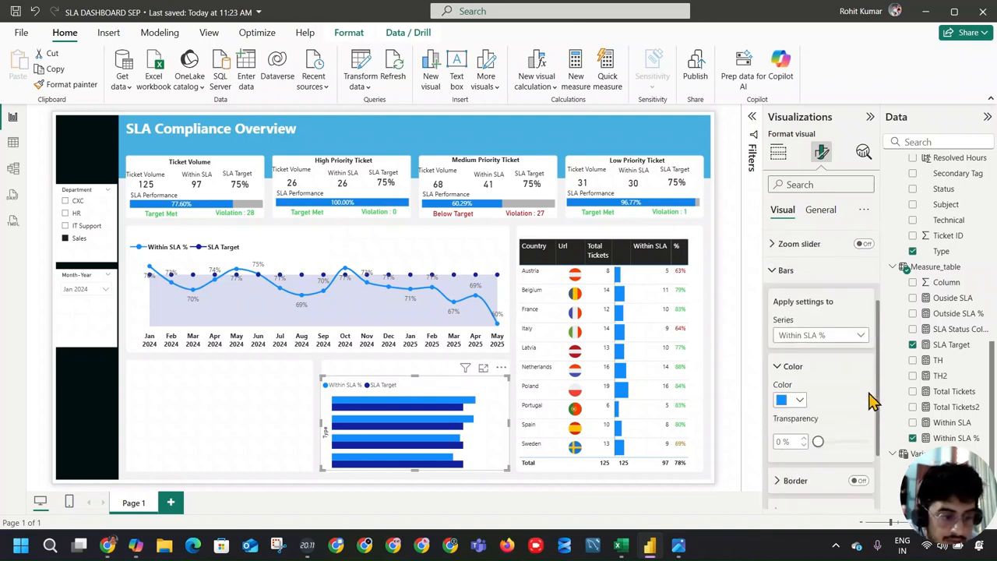
scroll(864, 384, "down", 2)
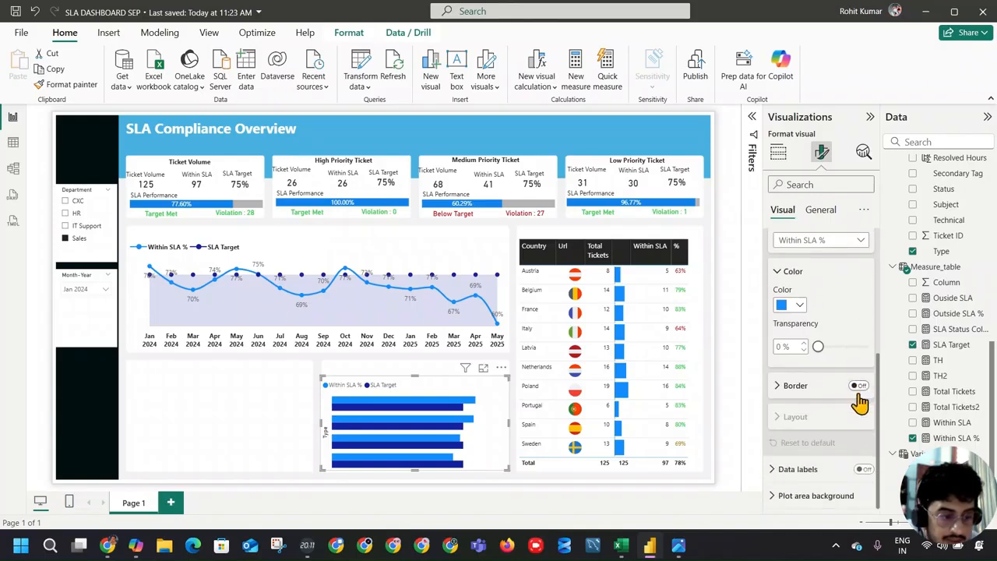
scroll(849, 355, "up", 1)
left_click(849, 369)
left_click(849, 385)
Step: Turn on overlap in the bar layout and set the space between series to 32%
scroll(851, 387, "down", 1)
scroll(853, 386, "down", 2)
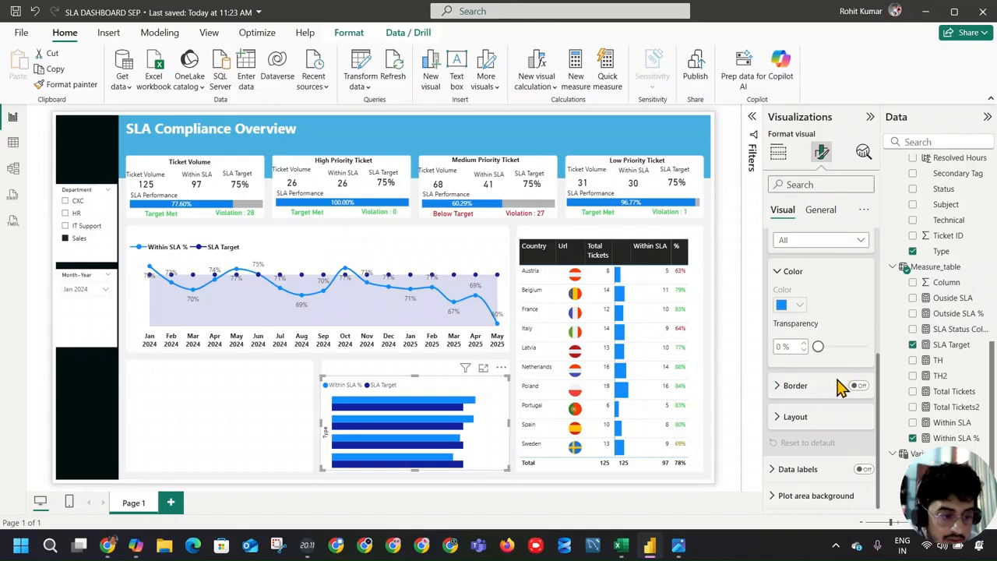
left_click(815, 417)
scroll(845, 413, "down", 3)
left_click(857, 305)
left_click(857, 306)
left_click(858, 324)
left_click(858, 325)
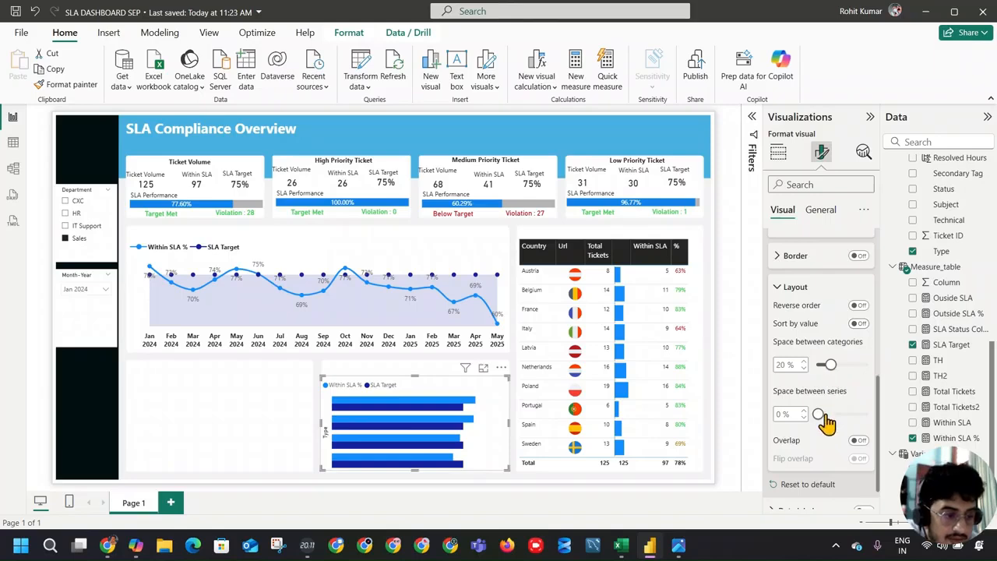
left_click(857, 441)
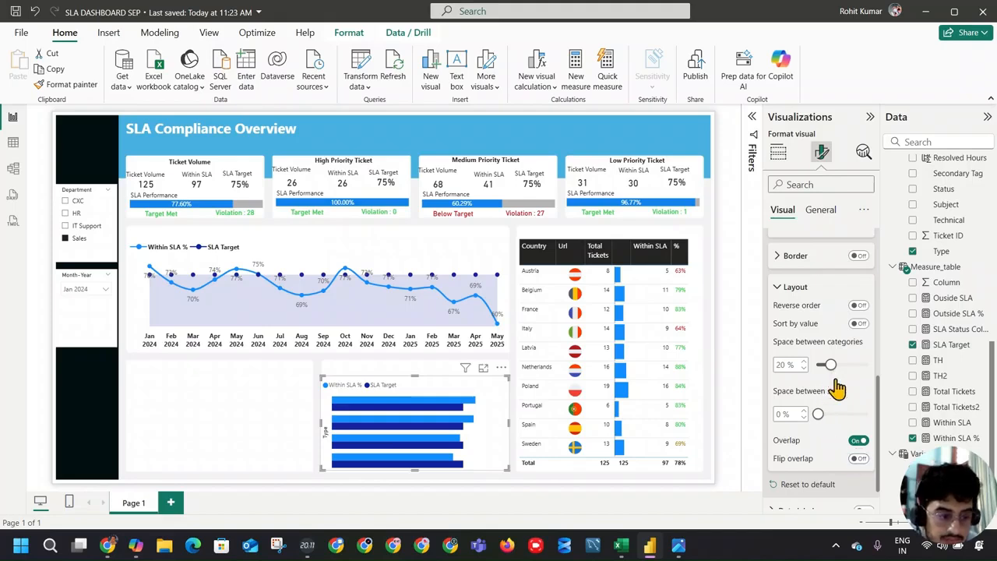
left_click_drag(823, 414, 836, 414)
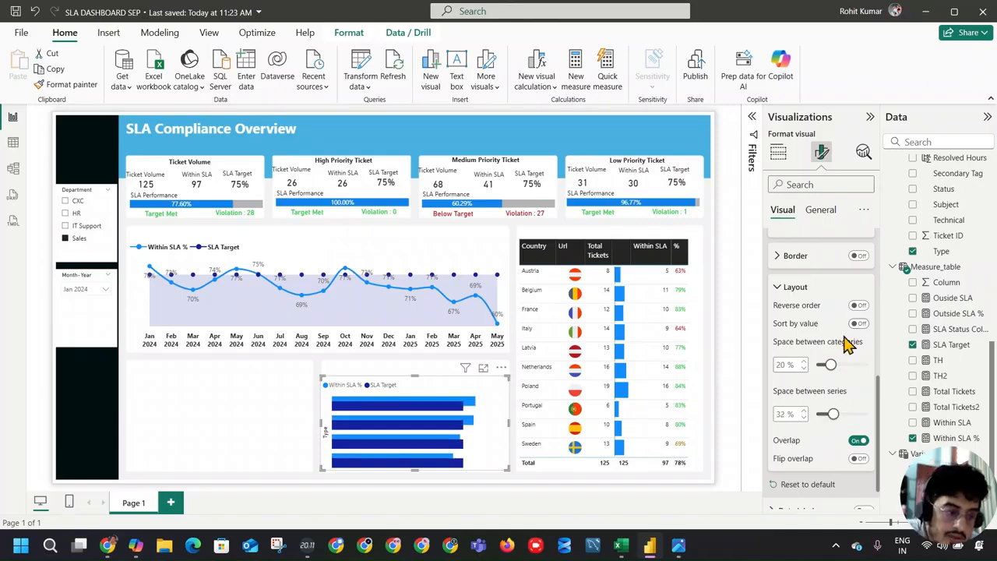
Step: Apply the ticket type chart's bar formatting to the SLA Target series and turn on the chart's data labels
scroll(850, 351, "up", 5)
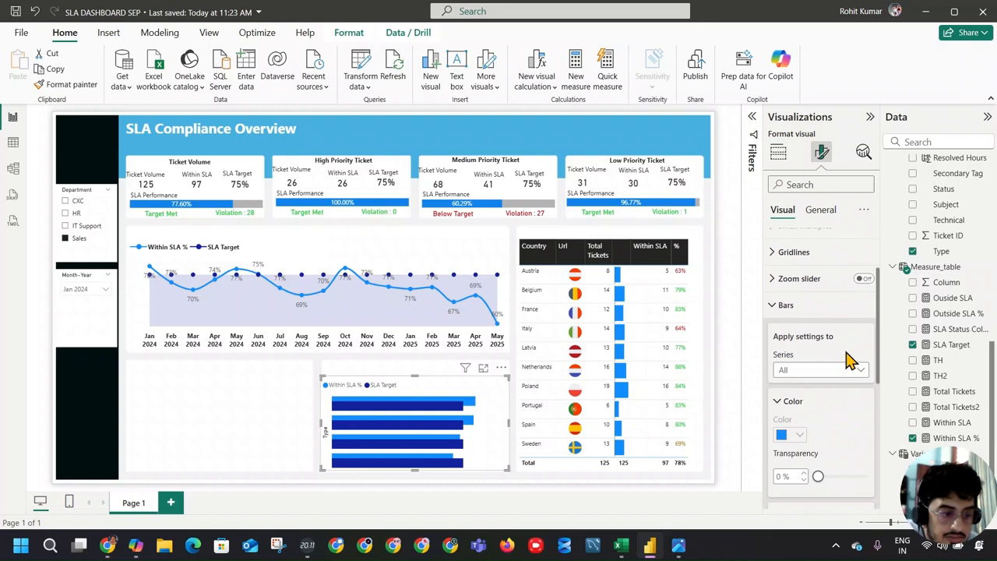
left_click(847, 372)
left_click(839, 418)
scroll(865, 416, "down", 2)
scroll(860, 413, "down", 2)
scroll(849, 393, "up", 5)
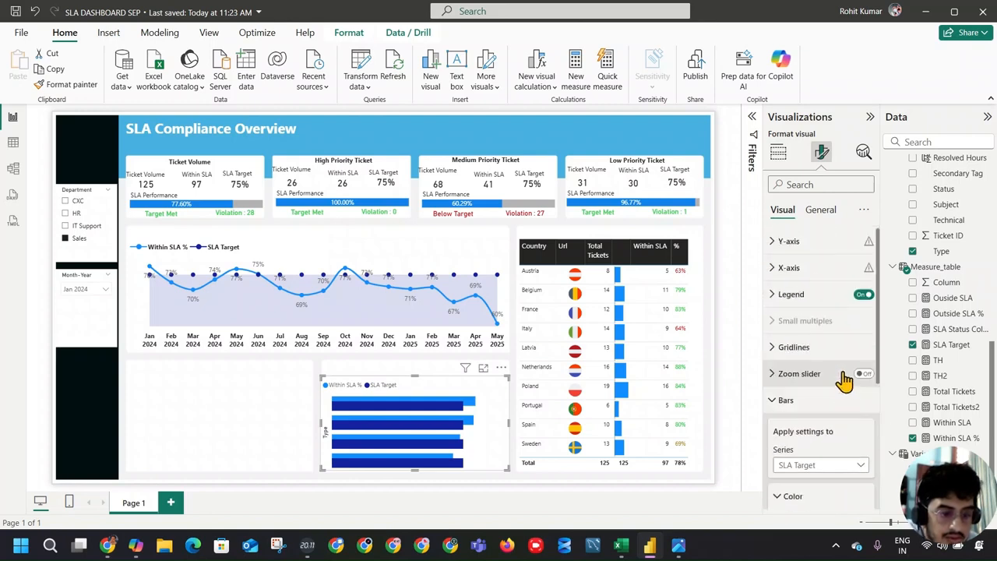
scroll(857, 400, "down", 5)
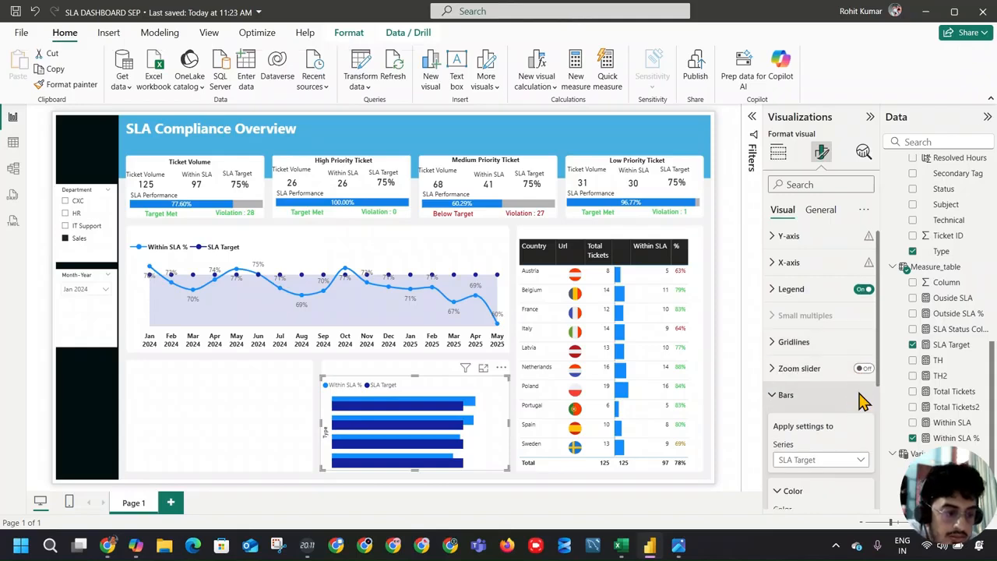
scroll(855, 391, "down", 1)
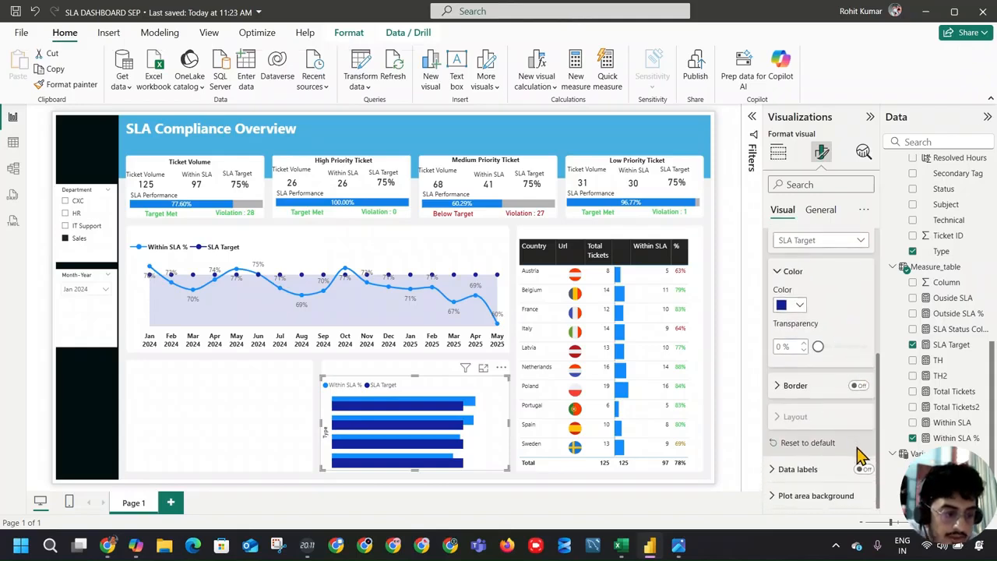
left_click(861, 471)
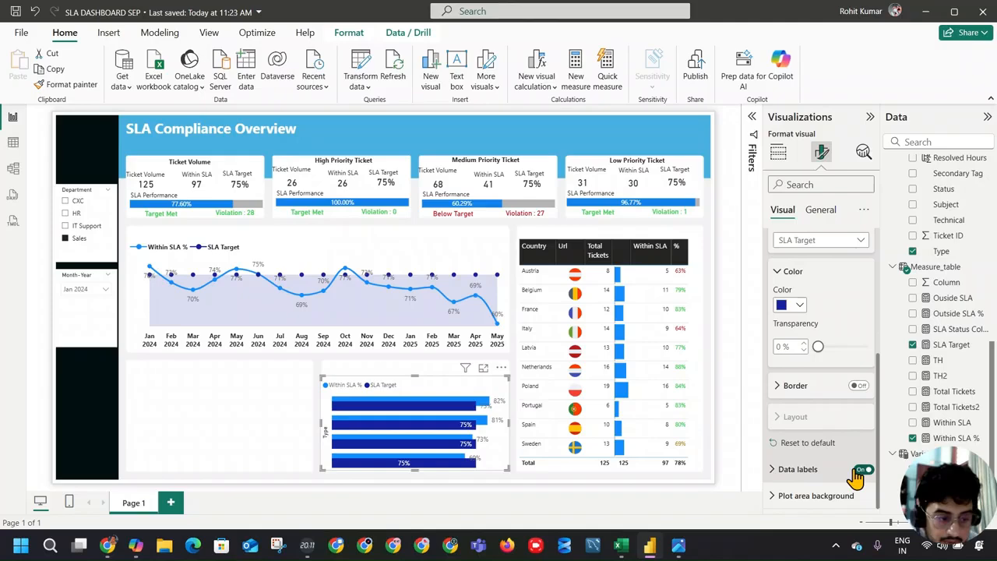
Step: Try hiding the data labels of the Within SLA % series and compare the chart with the reference dashboard
left_click(849, 469)
left_click(824, 405)
left_click(828, 436)
left_click(860, 424)
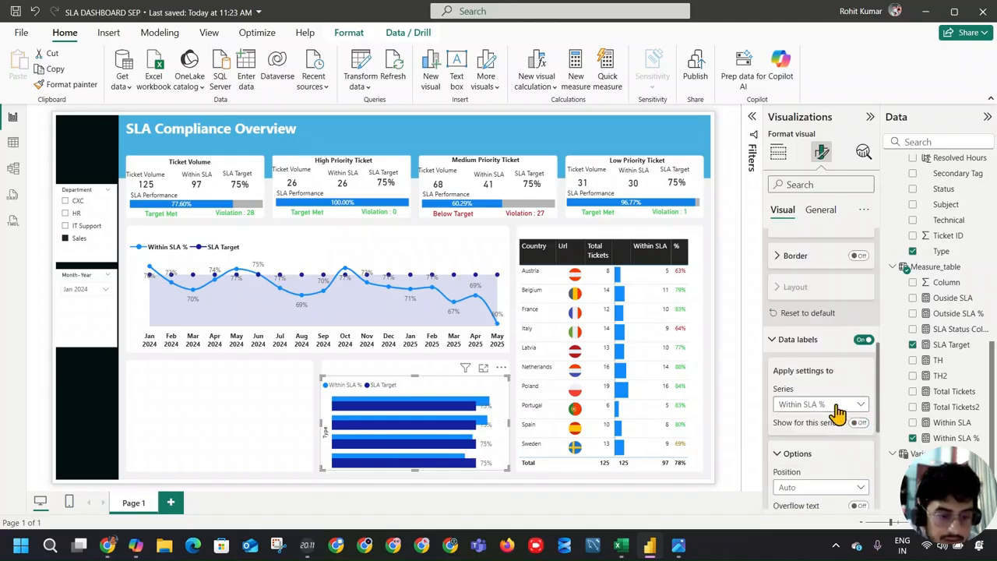
key("alt+Tab")
key("alt+Tab")
key("alt+Tab")
key("alt+Tab")
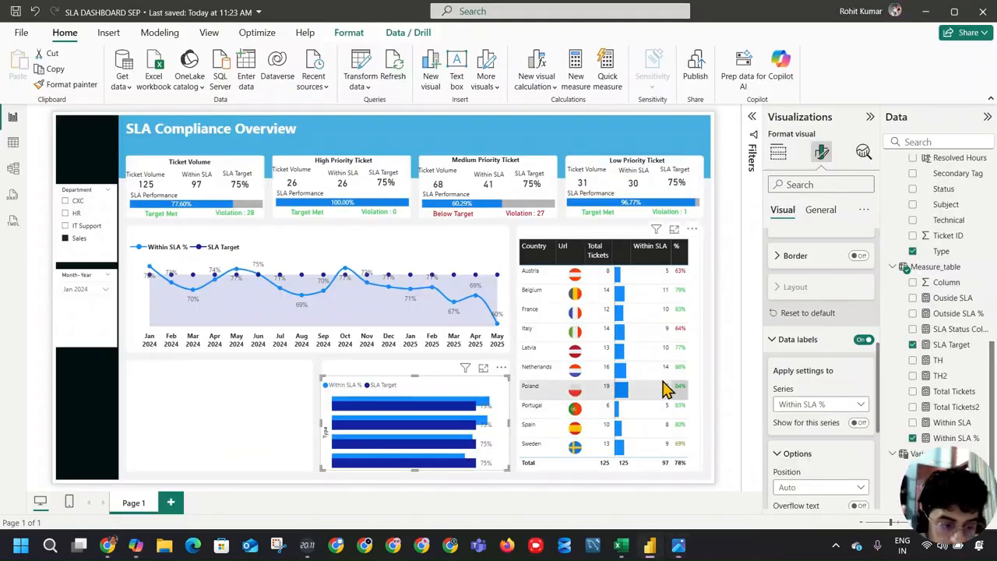
Step: Show data labels only for the Within SLA % series, hiding those of SLA Target, and check against the reference dashboard
left_click(829, 405)
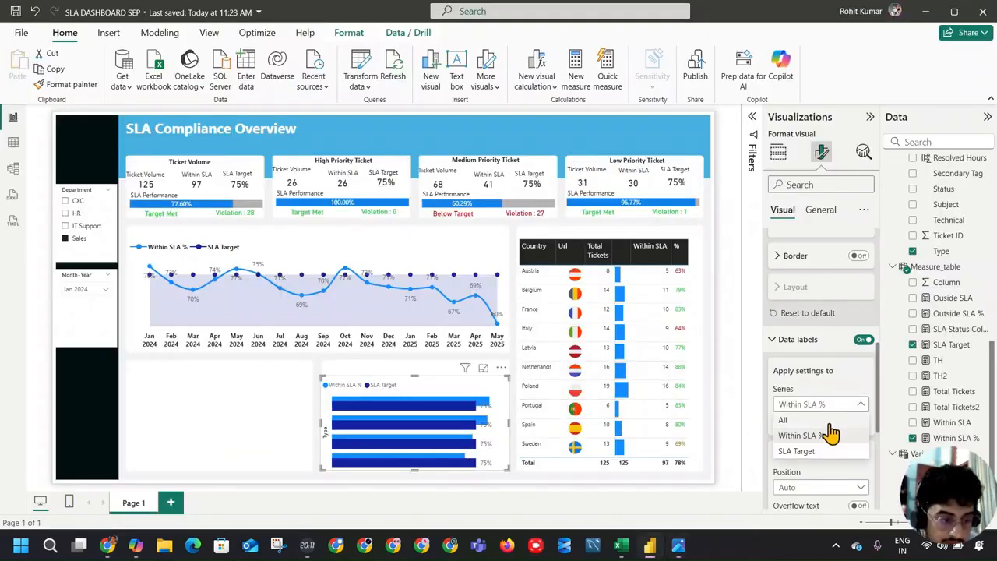
left_click(826, 439)
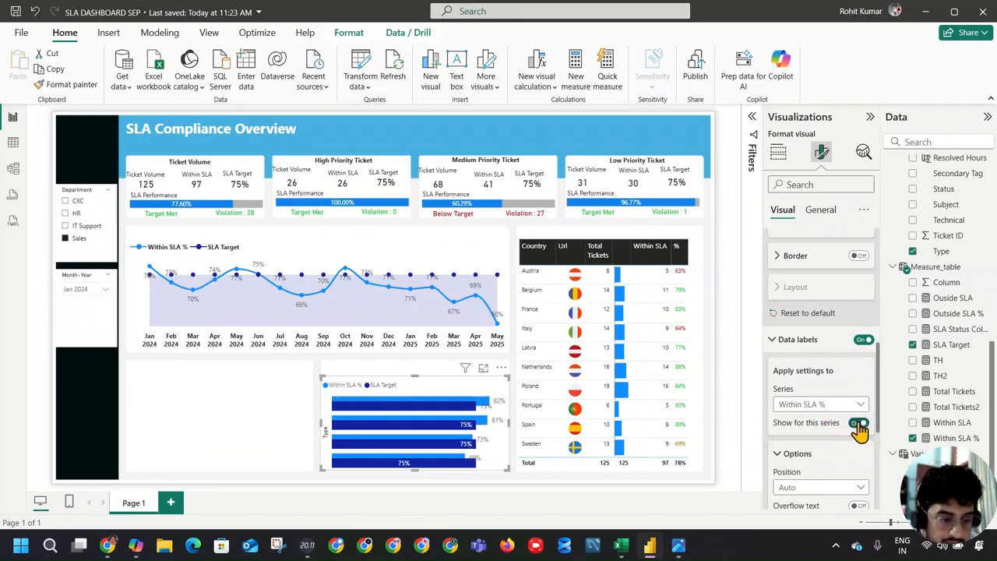
left_click(848, 404)
left_click(846, 452)
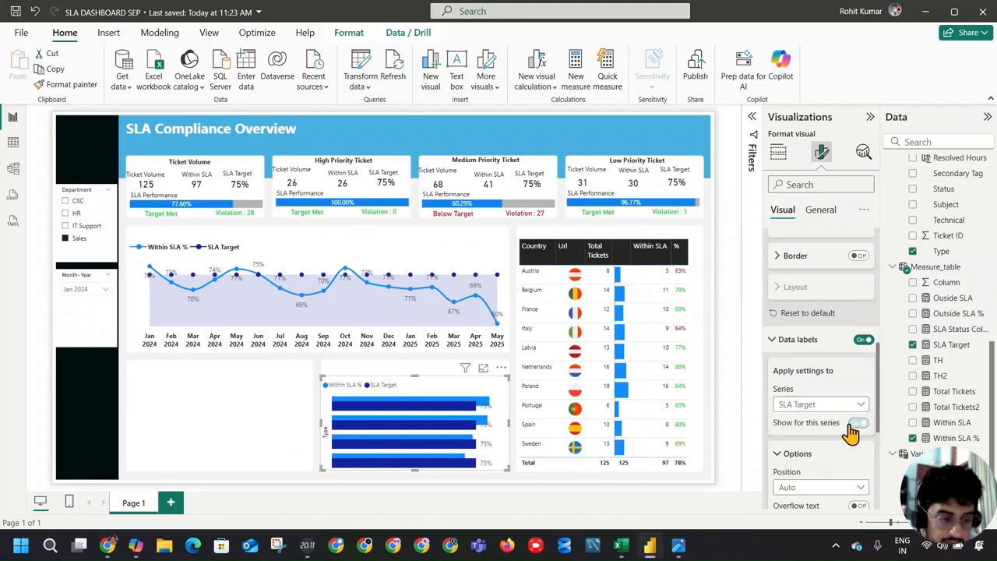
left_click(849, 404)
left_click(845, 436)
left_click(859, 423)
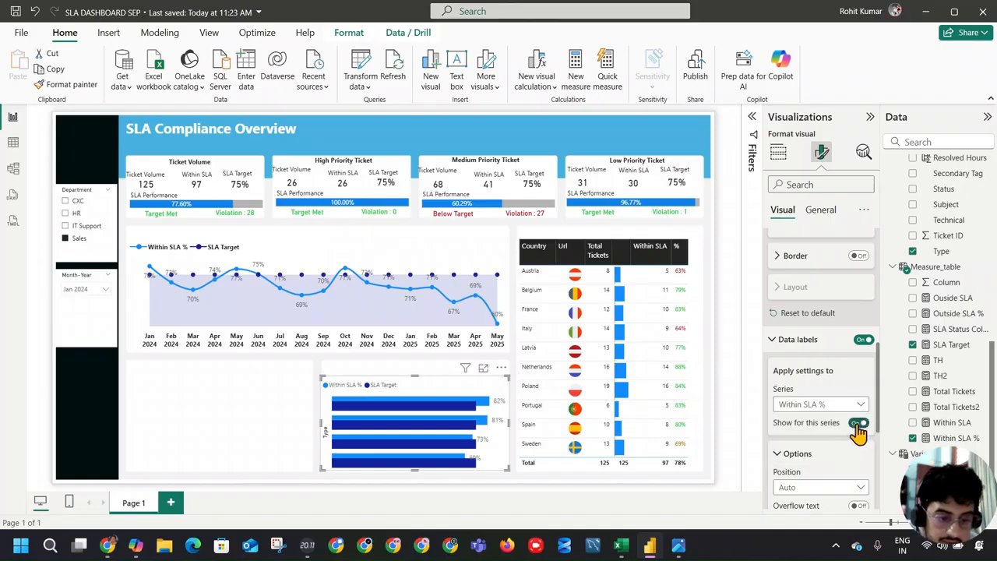
key("alt+Tab")
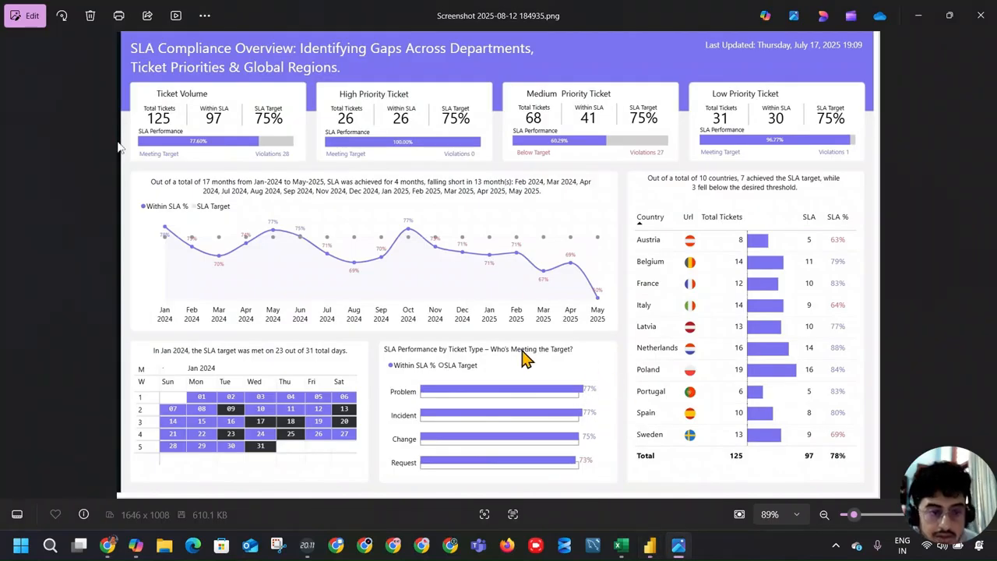
key("alt+Tab")
key("alt+Tab")
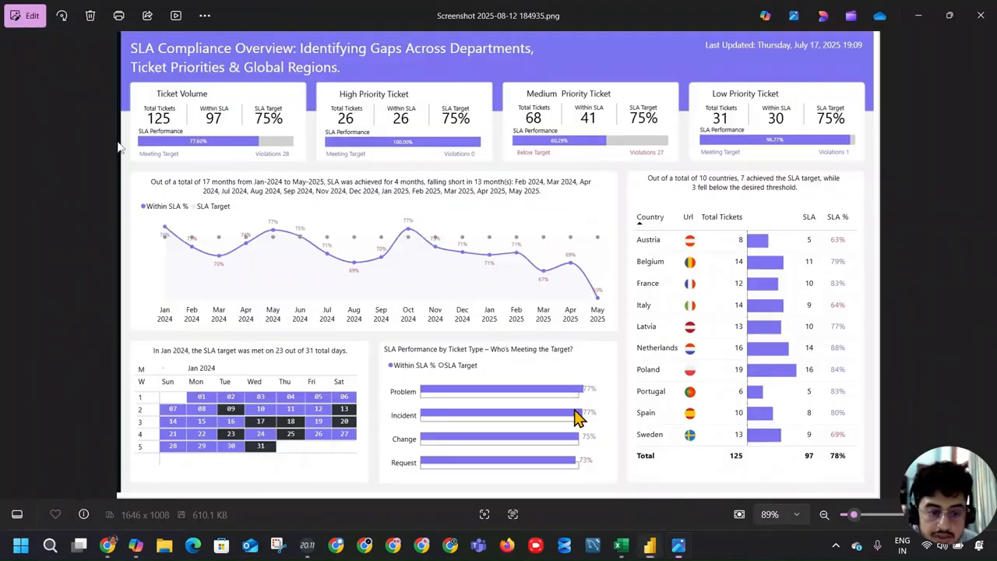
key("alt+Tab")
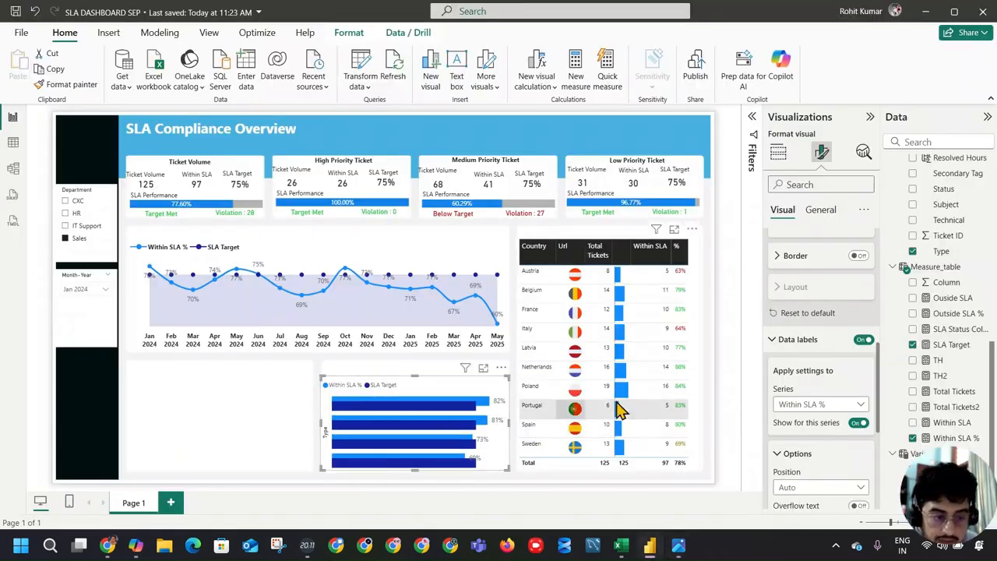
scroll(788, 374, "up", 3)
left_click(786, 466)
scroll(790, 331, "up", 5)
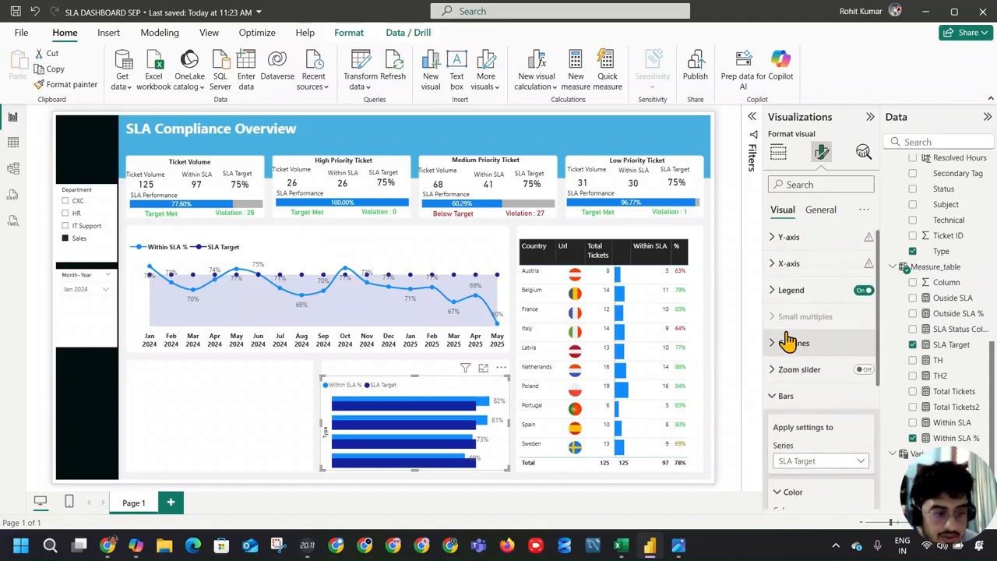
double_click(771, 295)
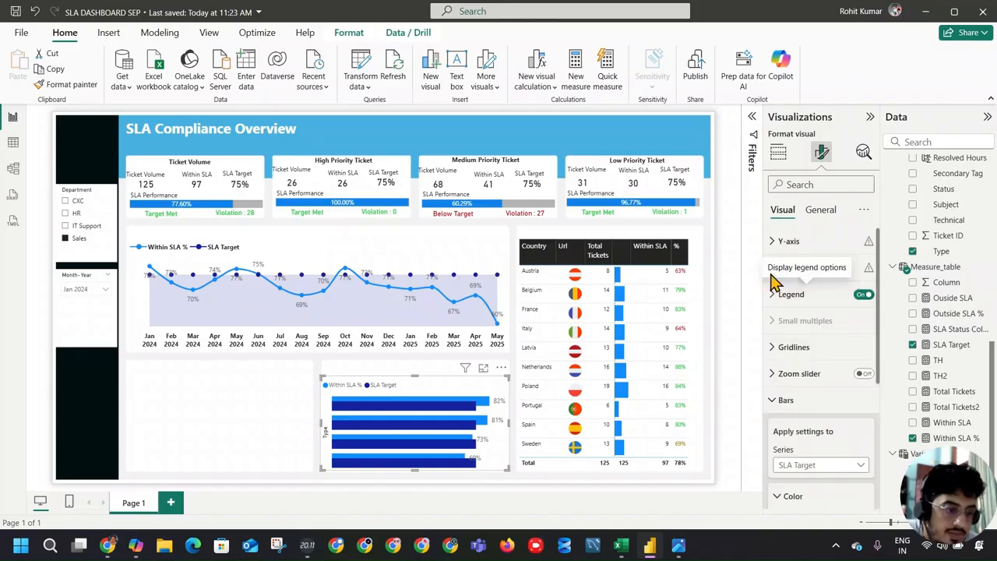
left_click(772, 267)
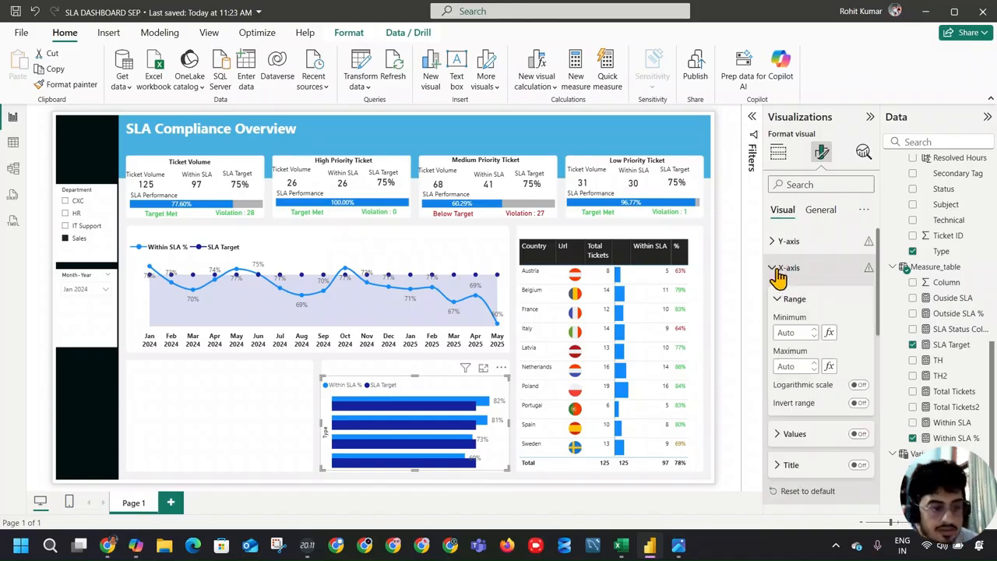
left_click(858, 435)
left_click(857, 435)
left_click(857, 435)
left_click(855, 434)
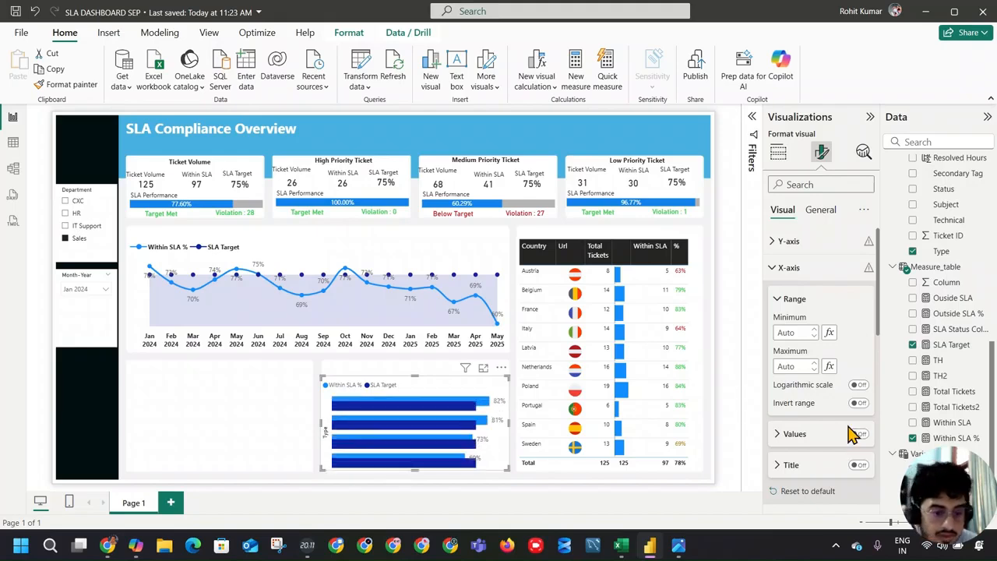
Step: Turn on the Y-axis values of the ticket type bar chart to show the type names
left_click(788, 267)
left_click(788, 241)
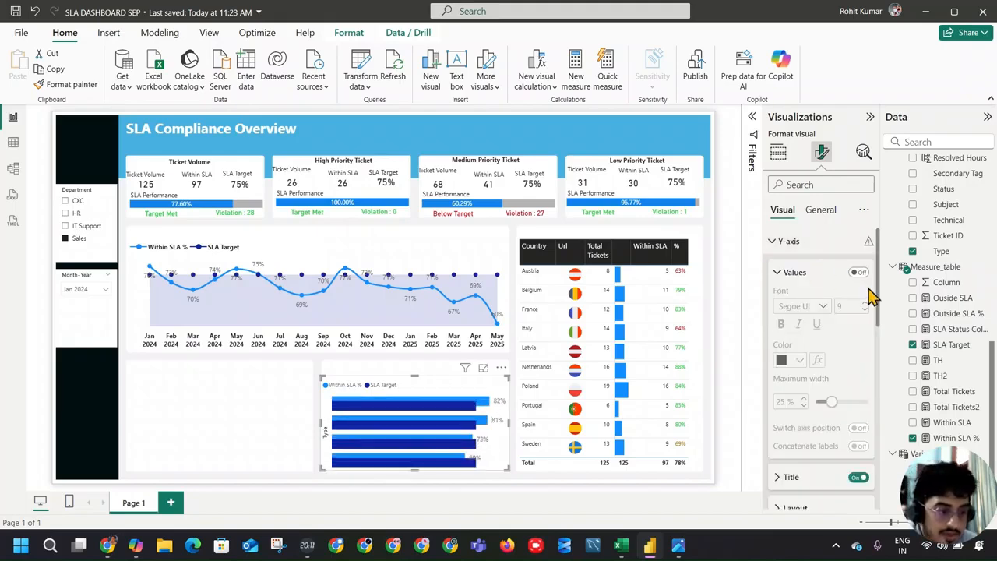
left_click(858, 272)
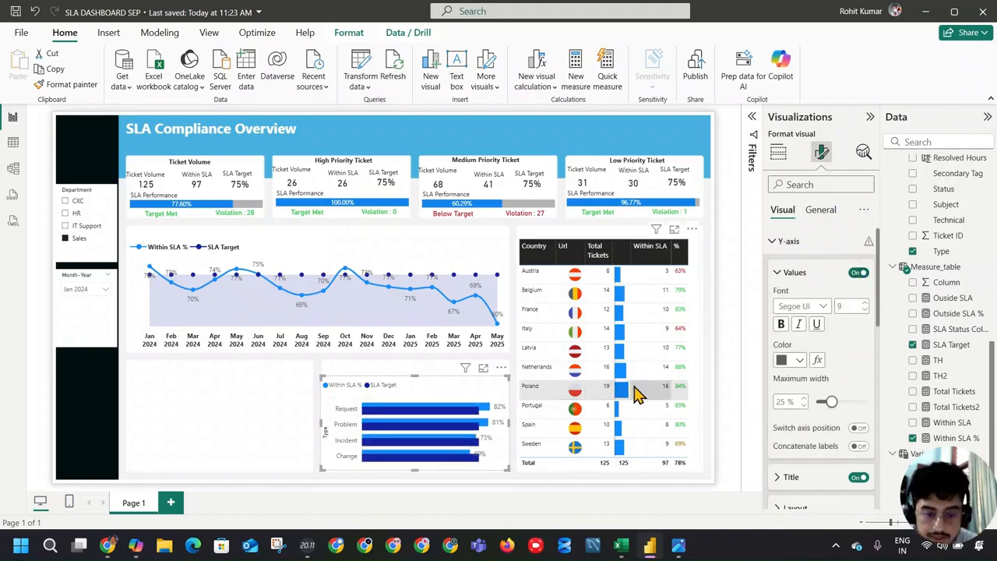
Step: Compare the ticket type chart's bars, labels, legend and category order with the reference dashboard
key("alt+Tab")
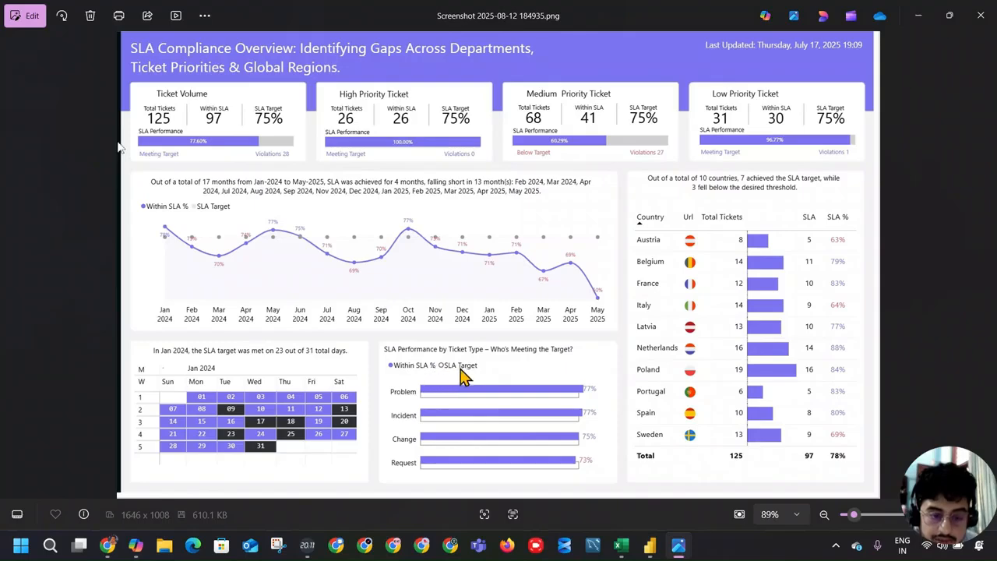
key("alt+Tab")
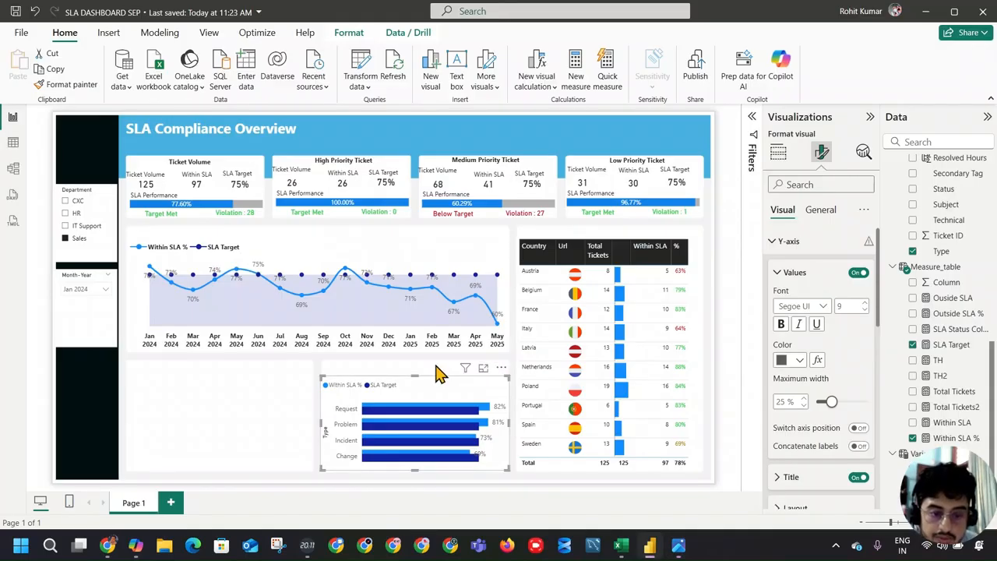
key("alt+Tab")
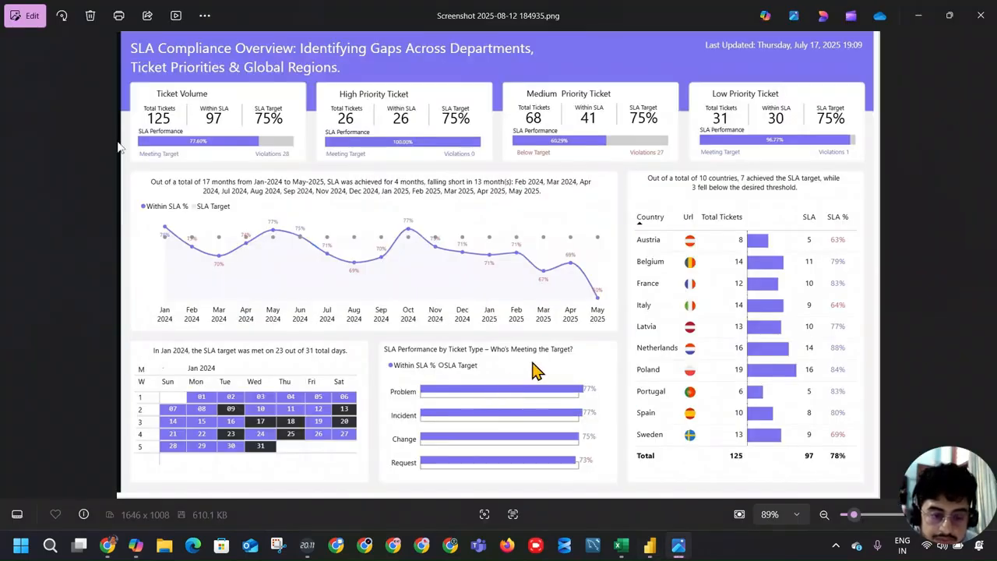
key("alt+Tab")
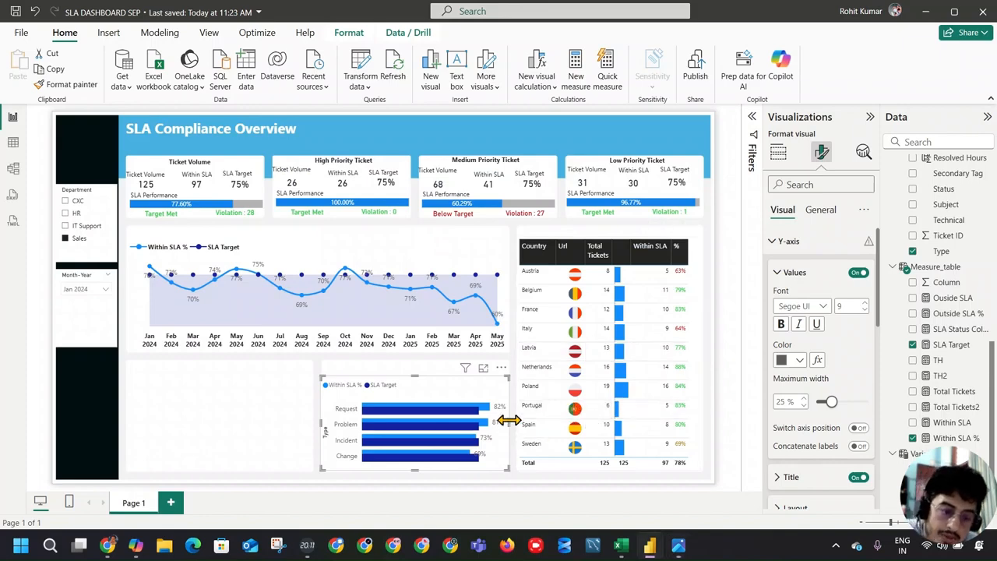
key("alt+Tab")
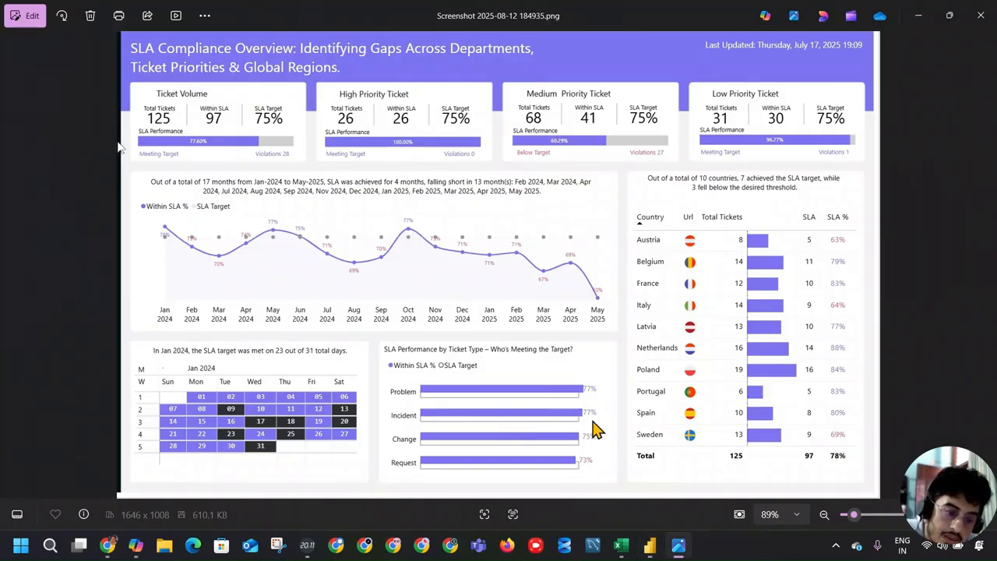
key("alt+Tab")
key("alt+Tab")
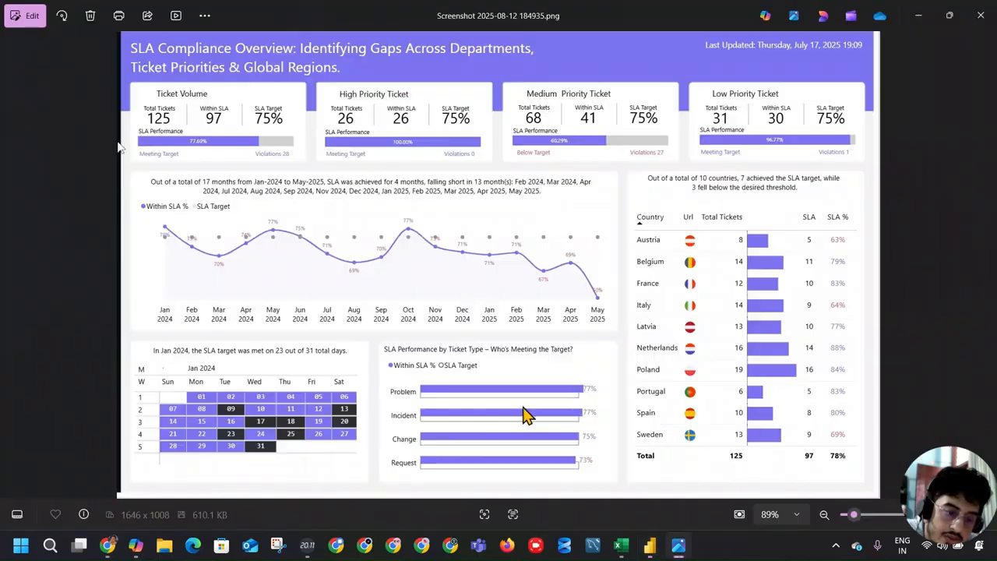
key("alt+Tab")
key("alt+Tab")
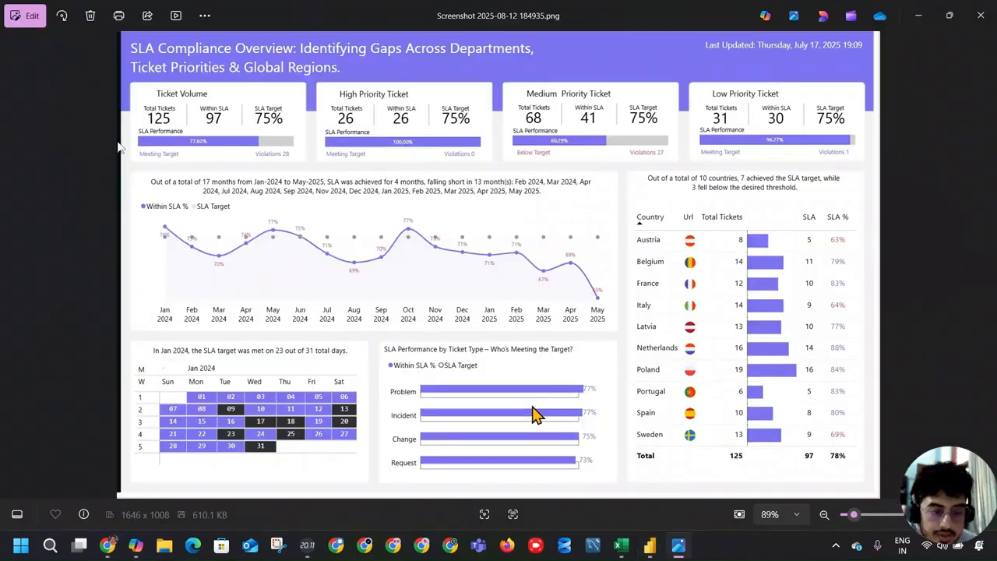
key("alt+Tab")
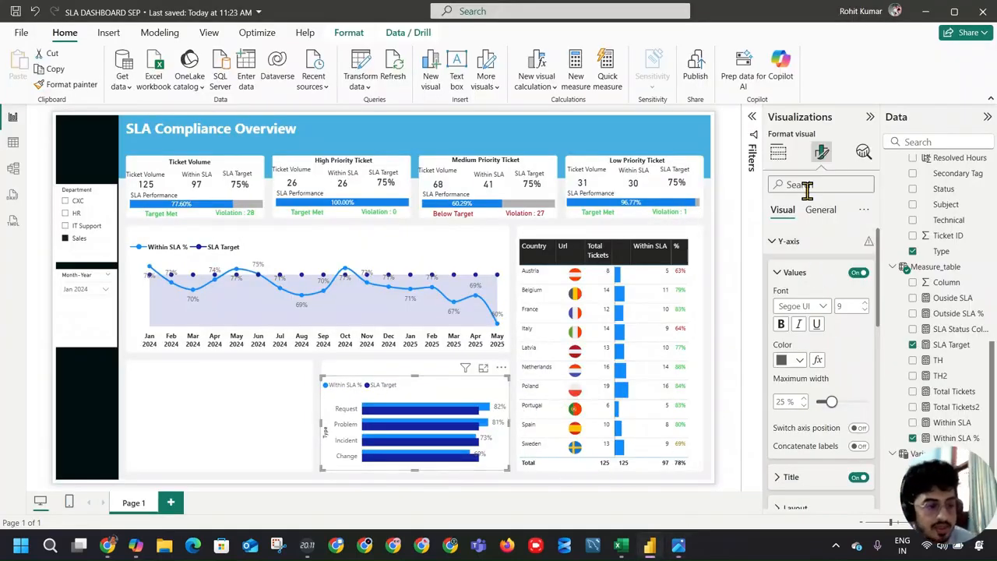
Step: Apply the bar formatting to all series, turn on reverse order in the bar layout and check against the reference dashboard
left_click(782, 154)
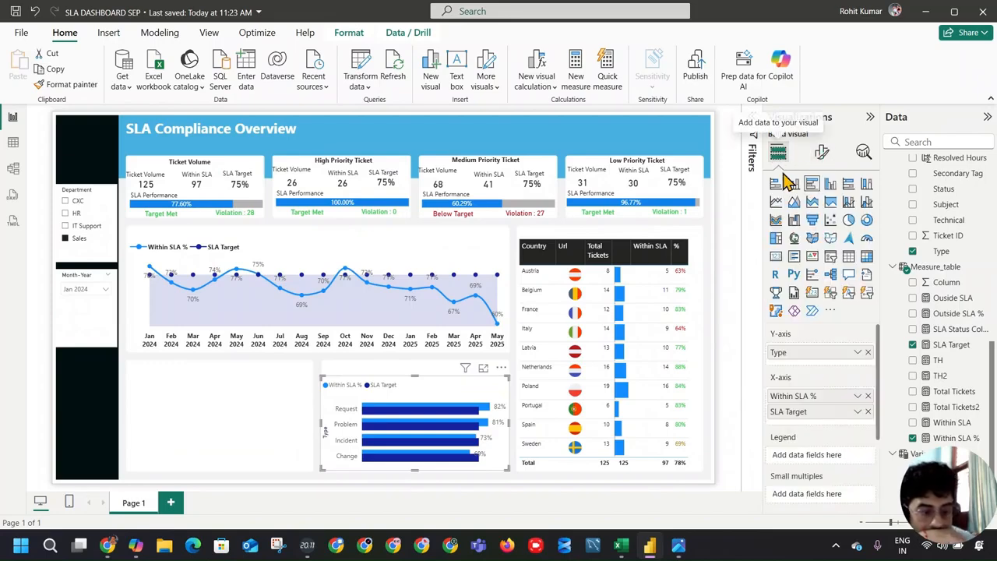
left_click(822, 153)
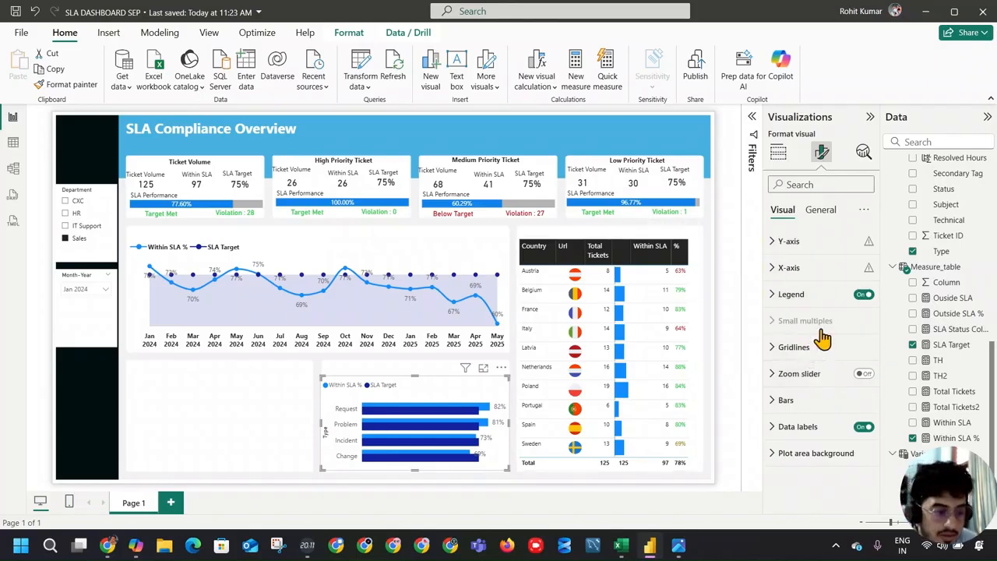
left_click(809, 401)
scroll(824, 405, "down", 1)
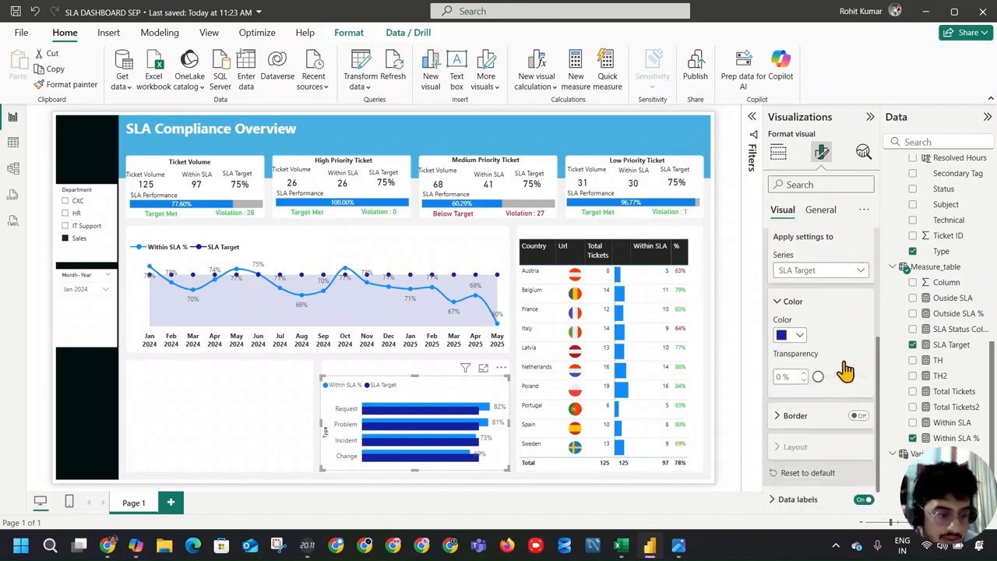
scroll(828, 393, "up", 3)
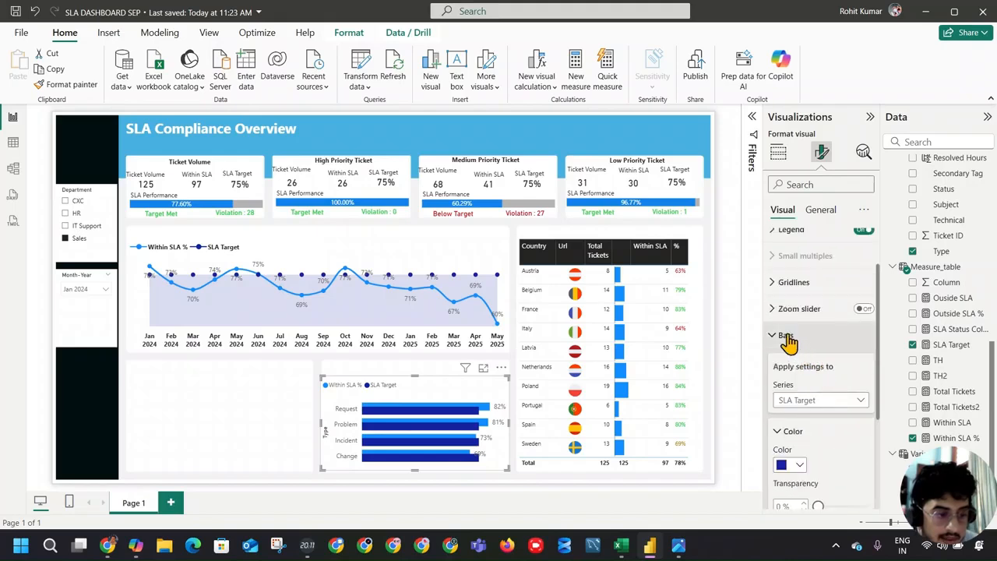
left_click(816, 399)
left_click(817, 416)
scroll(824, 425, "down", 4)
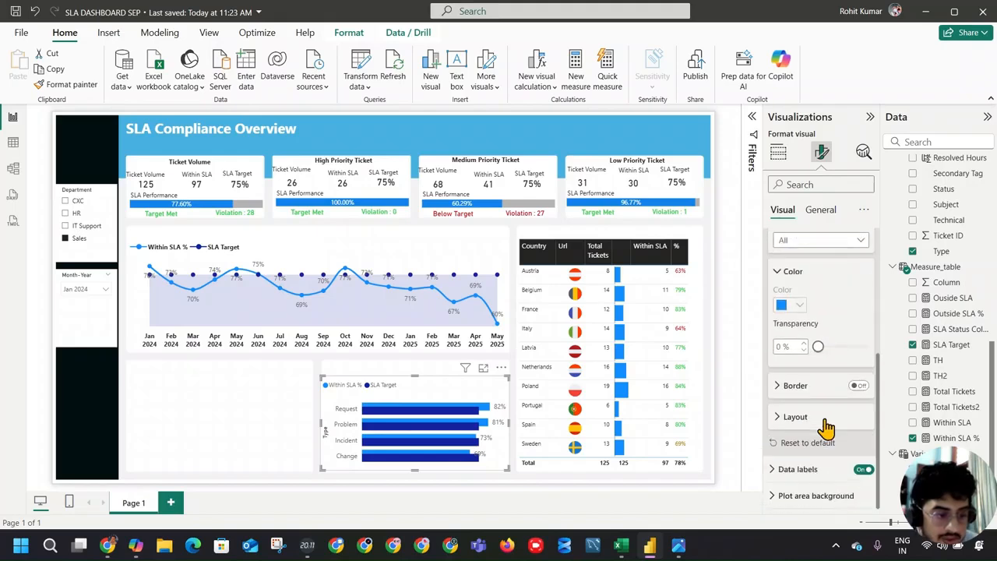
left_click(795, 417)
scroll(819, 421, "down", 3)
left_click(857, 306)
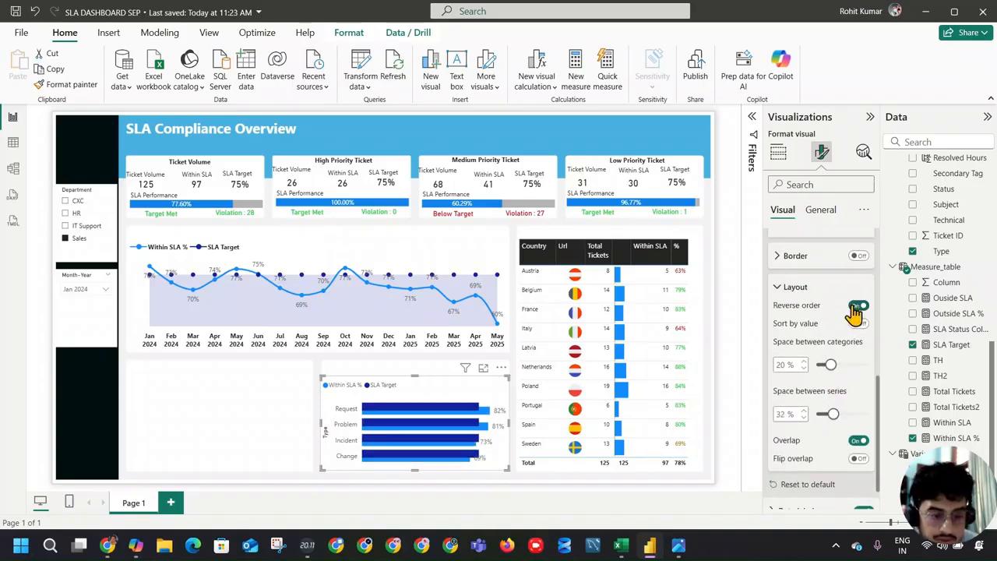
key("alt+Tab")
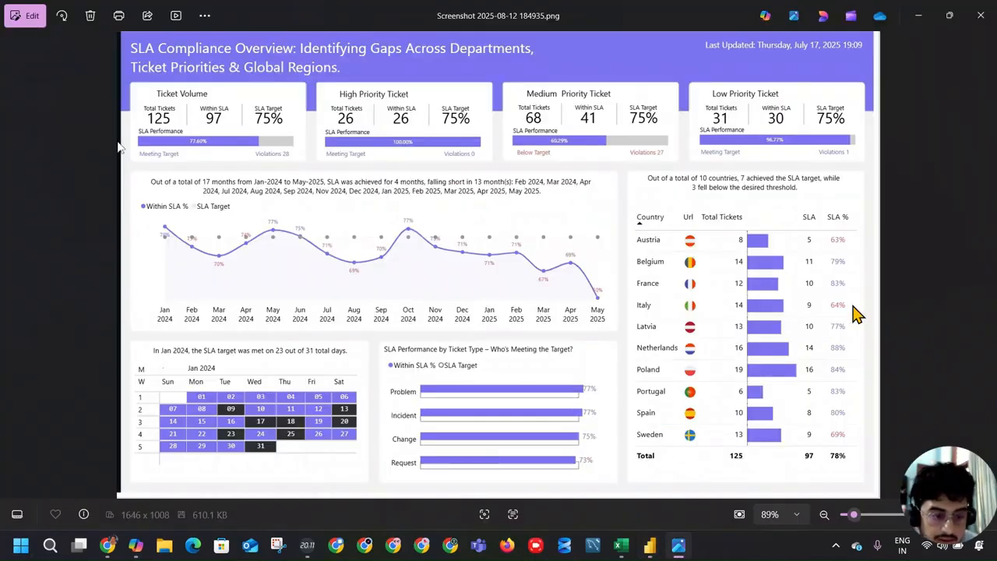
Step: Check the bar order against the reference dashboard, turn off reverse order in the bar layout and turn on sort by value
key("alt+Tab")
key("alt+Tab")
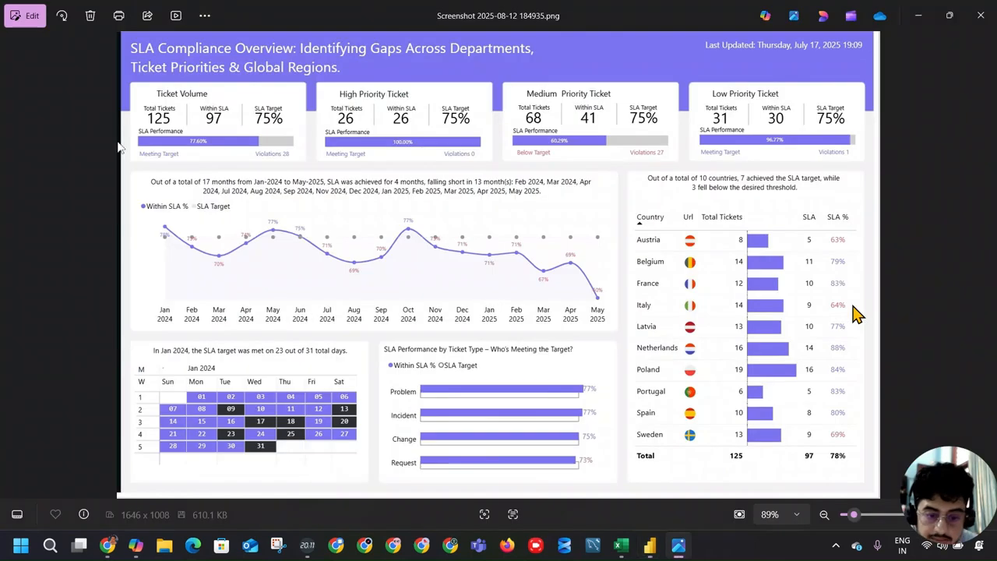
key("alt+Tab")
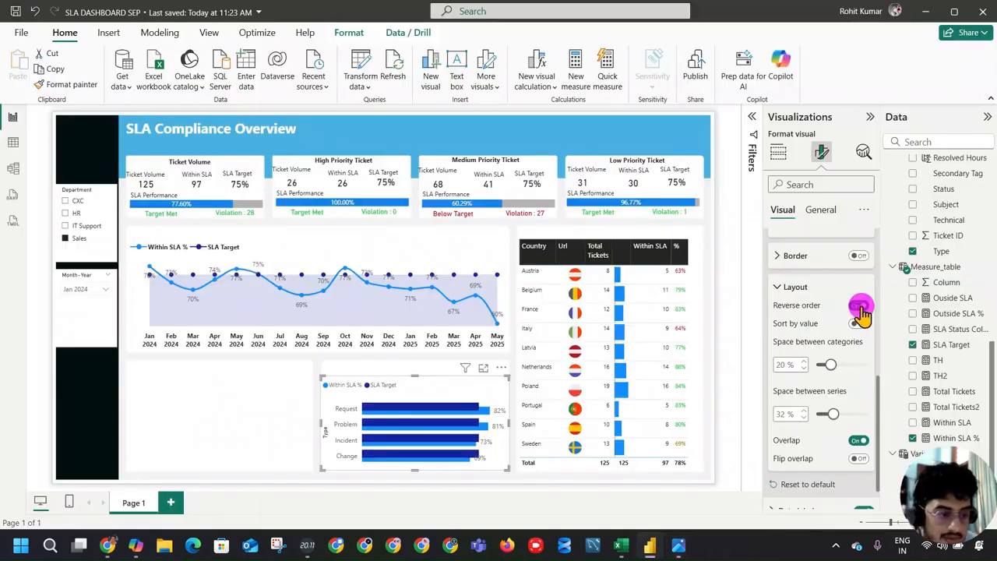
left_click(859, 307)
left_click(859, 323)
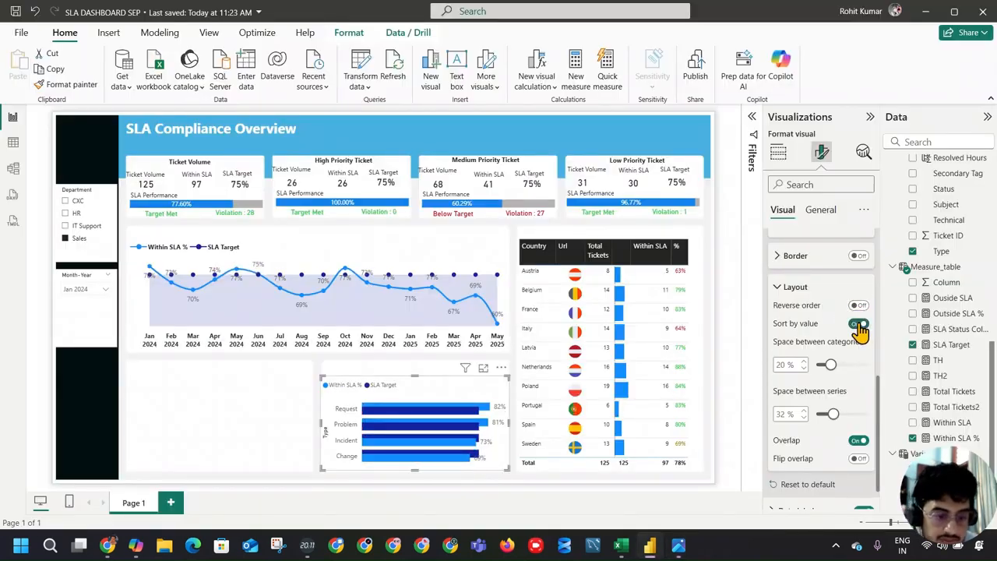
Step: Set the space between categories of the ticket type chart to 16% and try the bars without overlap
mouse_move(830, 365)
left_mouse_down()
mouse_move(849, 367)
mouse_move(828, 366)
left_mouse_up()
left_click(858, 441)
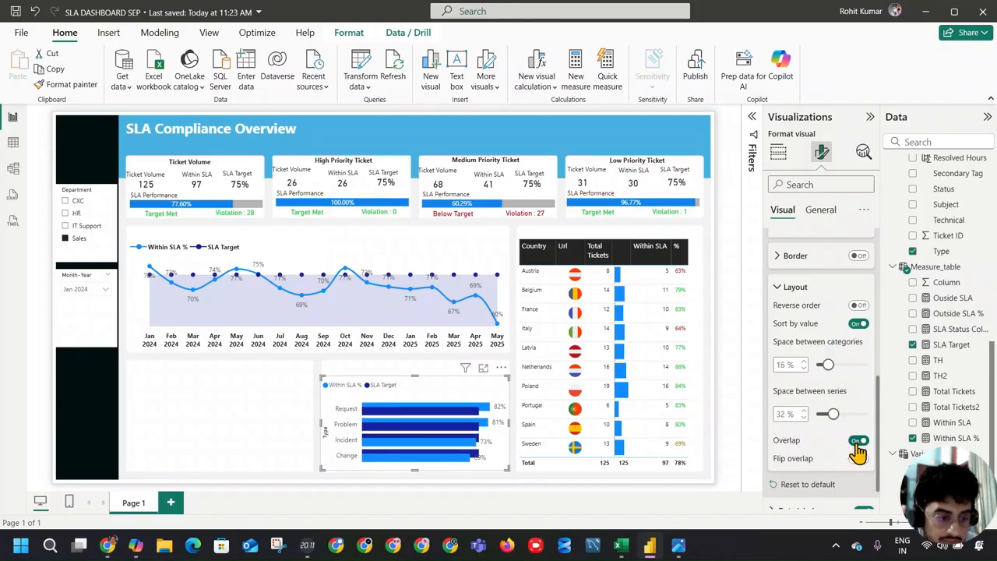
left_click(858, 441)
Step: Try flip overlap on the ticket type bars and compare the chart with the reference dashboard
left_click(858, 459)
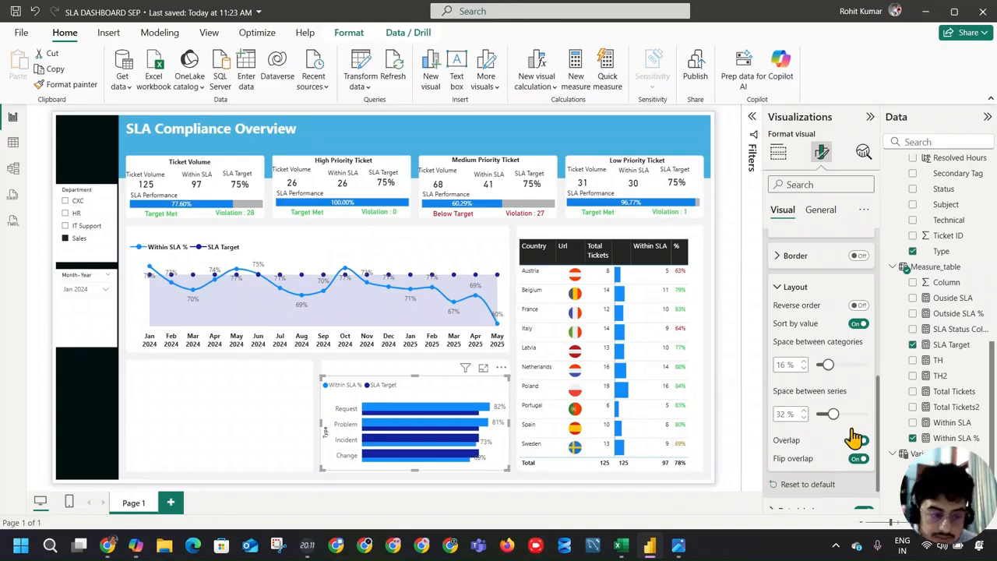
left_click(858, 459)
left_click(858, 459)
left_click(858, 459)
left_click(858, 459)
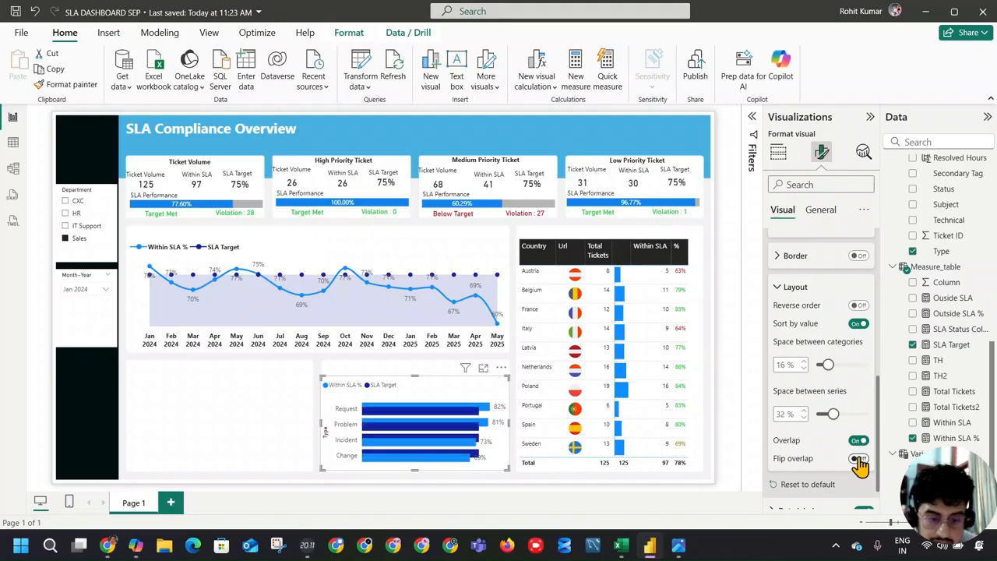
key("alt+Tab")
key("alt+Tab")
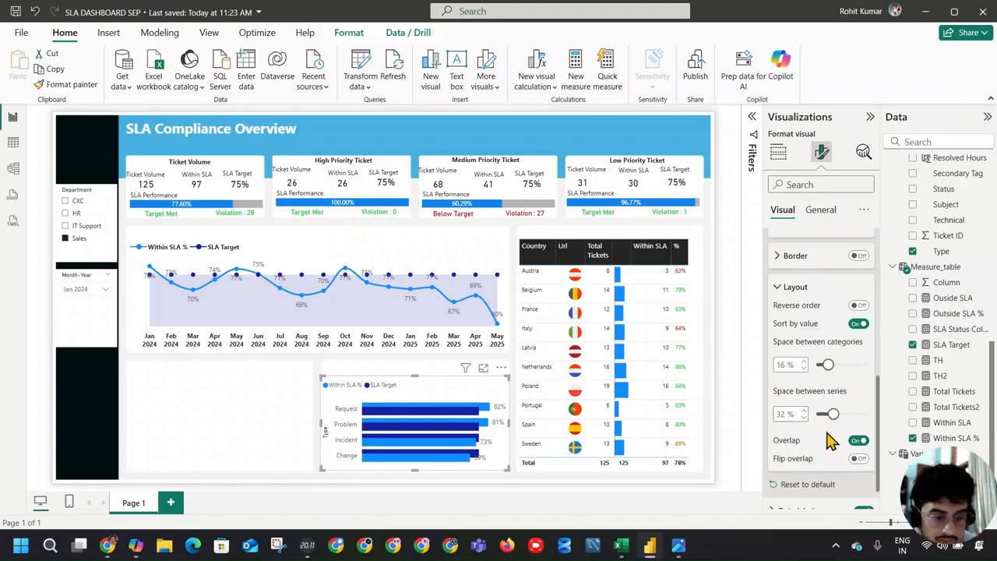
key("alt+Tab")
key("alt+Tab")
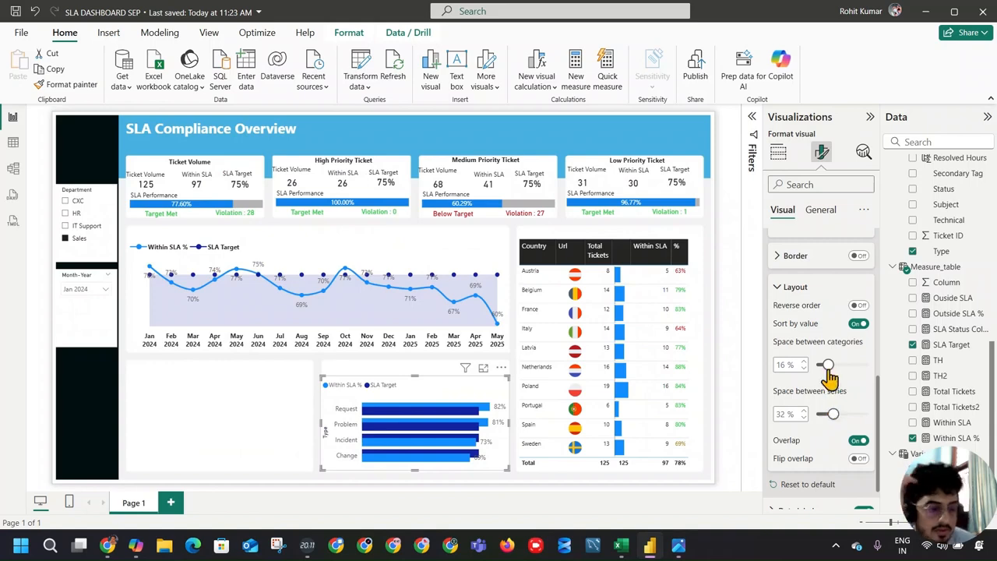
Step: Turn off sort by value and turn on flip overlap so the Within SLA % bars lie in front
left_click(857, 325)
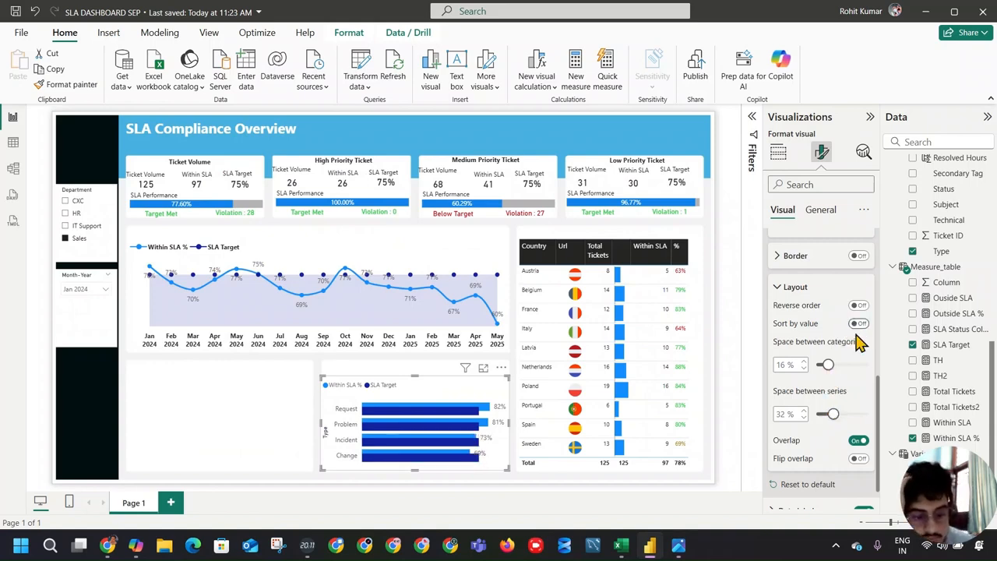
left_click(859, 459)
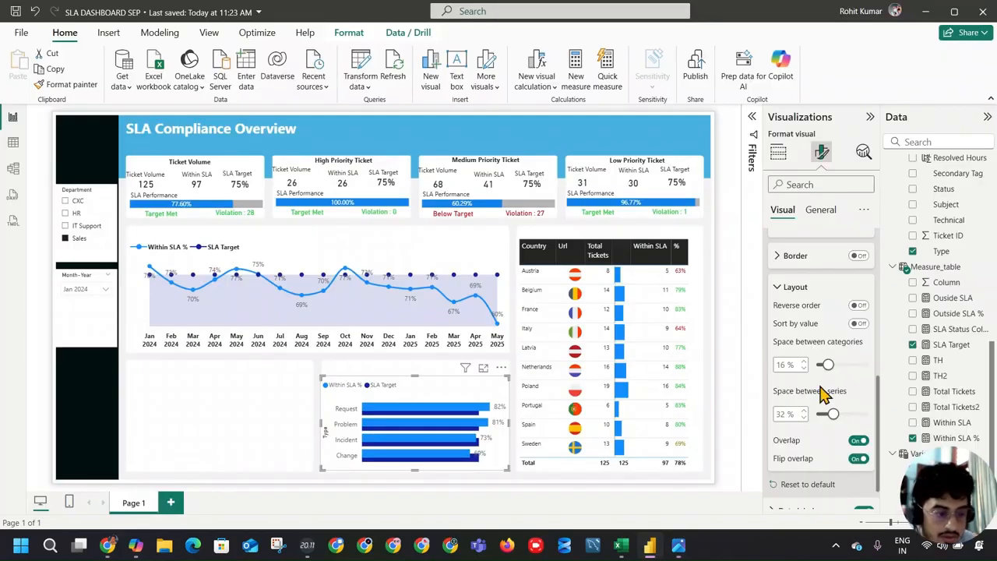
left_click(860, 256)
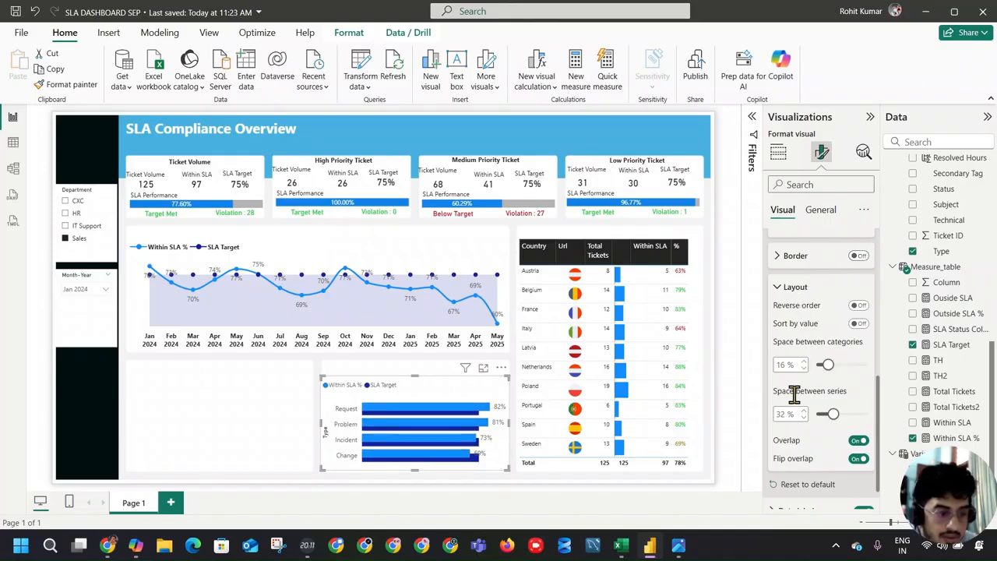
Step: Select the SLA Target series for bar formatting and give it a light grey fill with 60% transparency
scroll(806, 413, "up", 3)
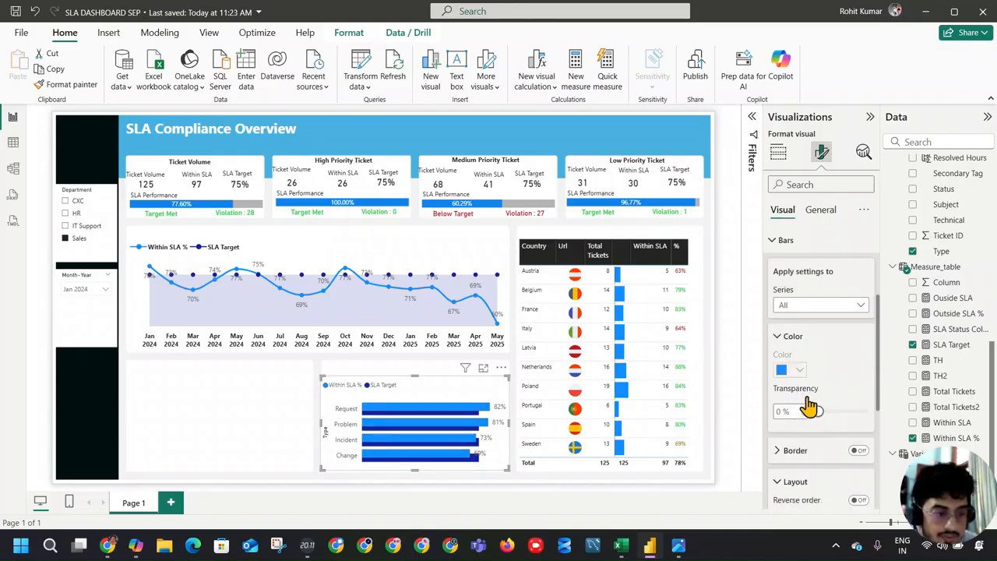
left_click(818, 306)
left_click(816, 352)
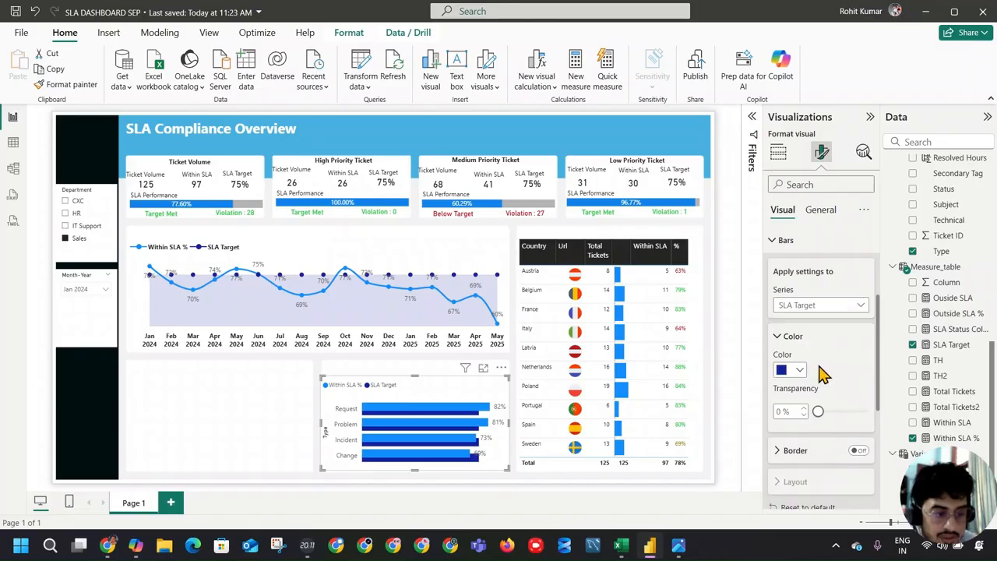
left_click(798, 370)
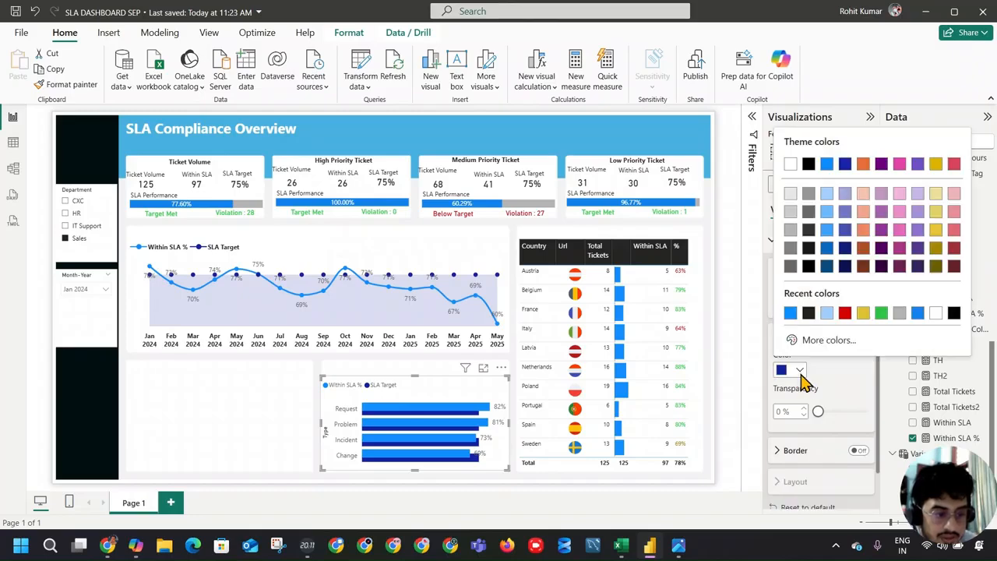
left_click(790, 212)
left_click_drag(820, 411, 846, 411)
Step: Turn on the border of the SLA Target bars and set their fill to a lighter grey with 0% transparency
left_click(797, 370)
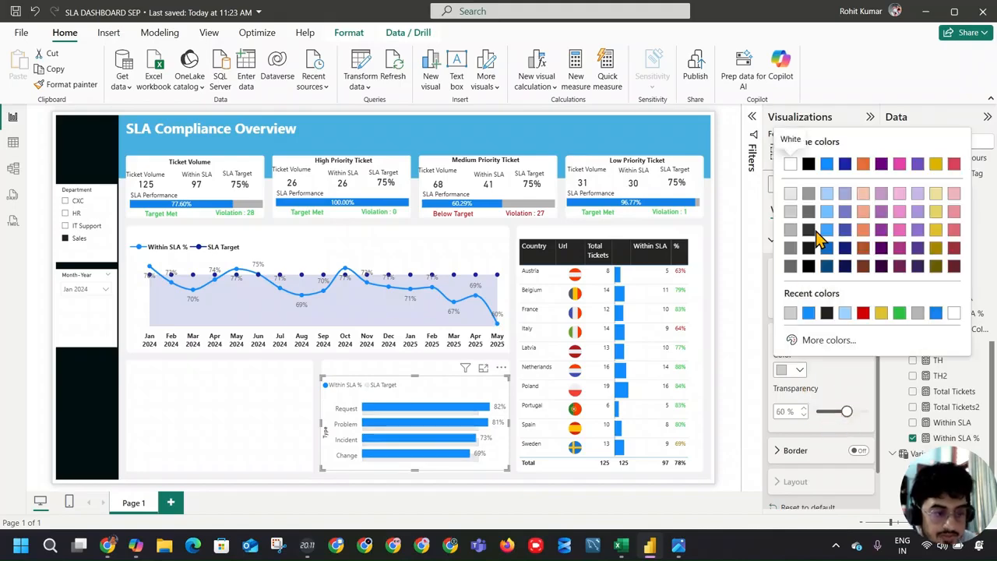
left_click(809, 218)
left_click(858, 450)
left_click(824, 412)
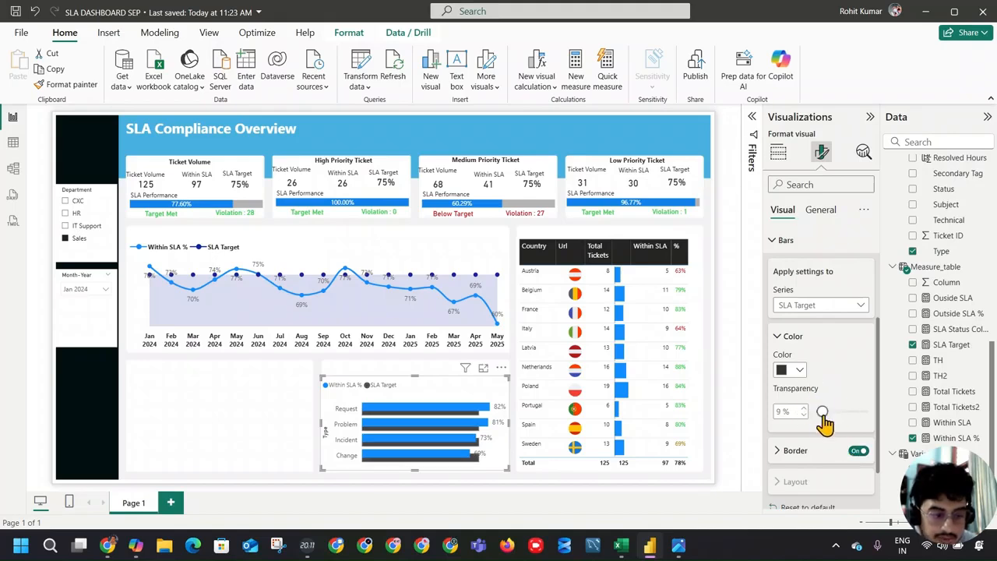
left_click_drag(823, 412, 815, 412)
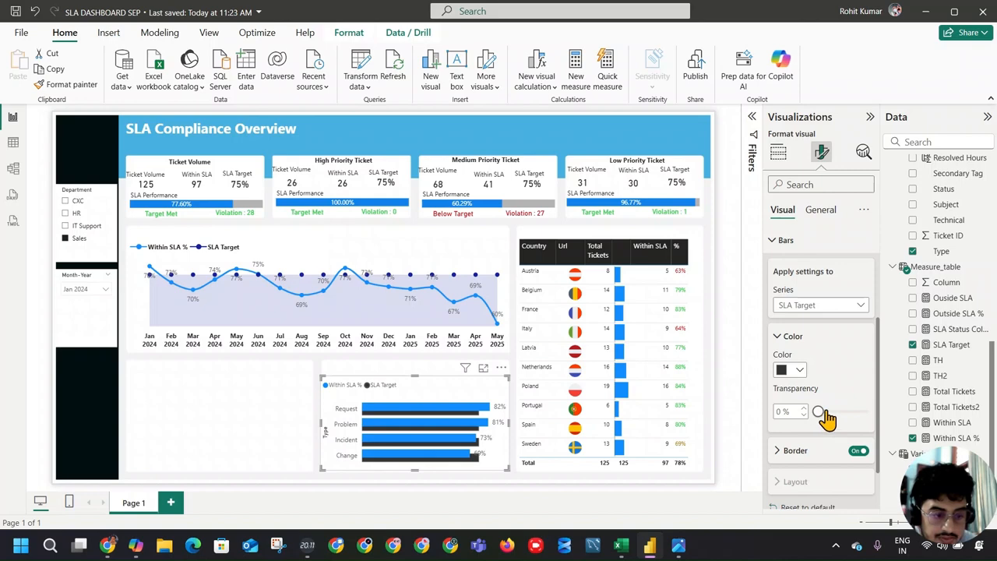
left_click(796, 370)
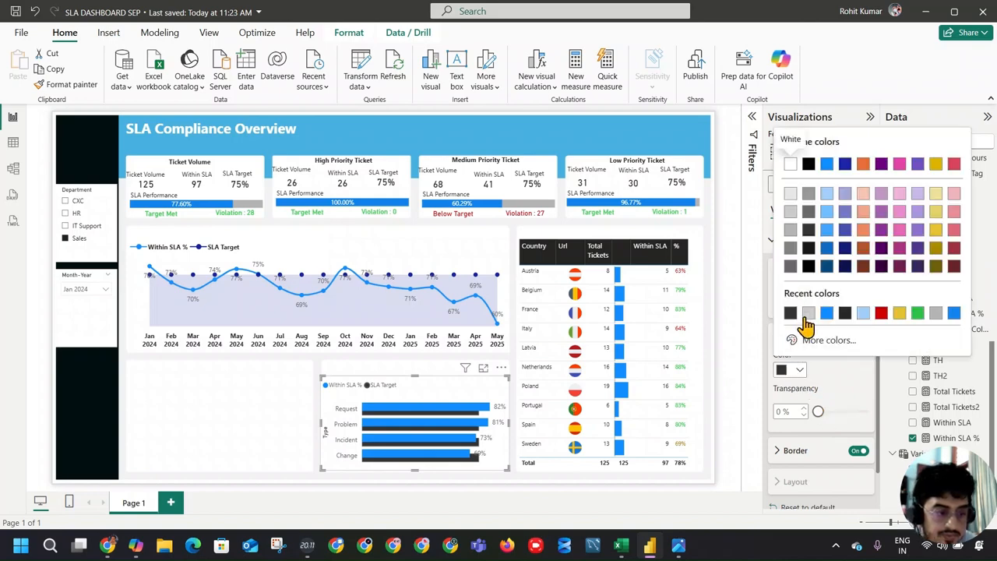
left_click(790, 195)
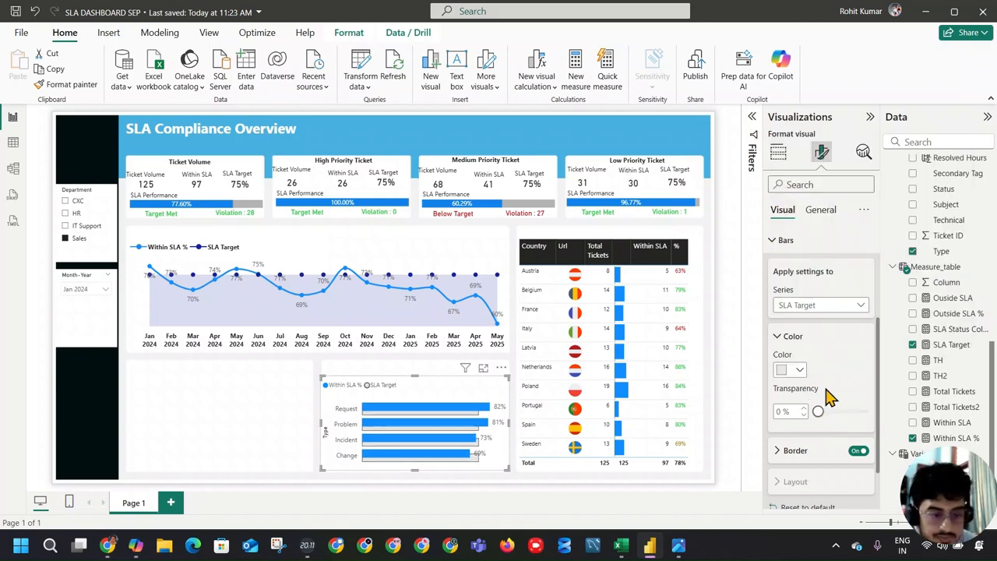
Step: Give the SLA Target bars a dark grey border 2 px wide with 0% transparency and check against the reference dashboard
left_click(811, 457)
left_click(800, 374)
left_click(789, 312)
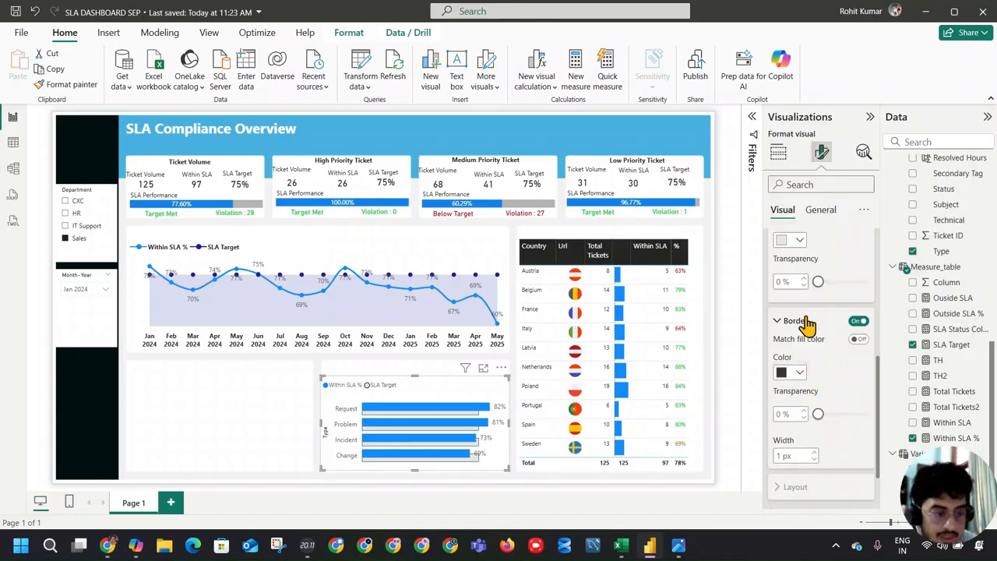
left_click(815, 414)
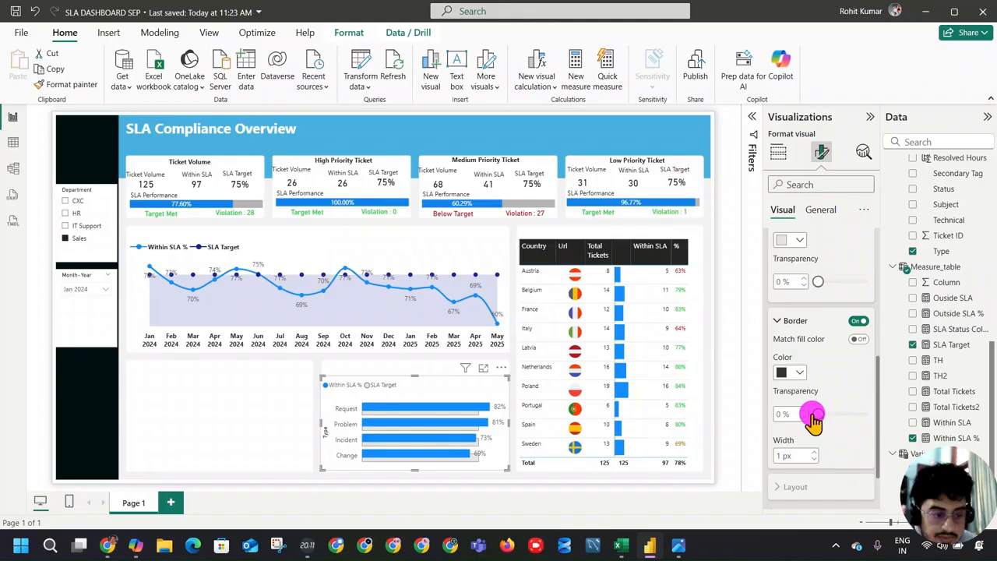
left_click(817, 453)
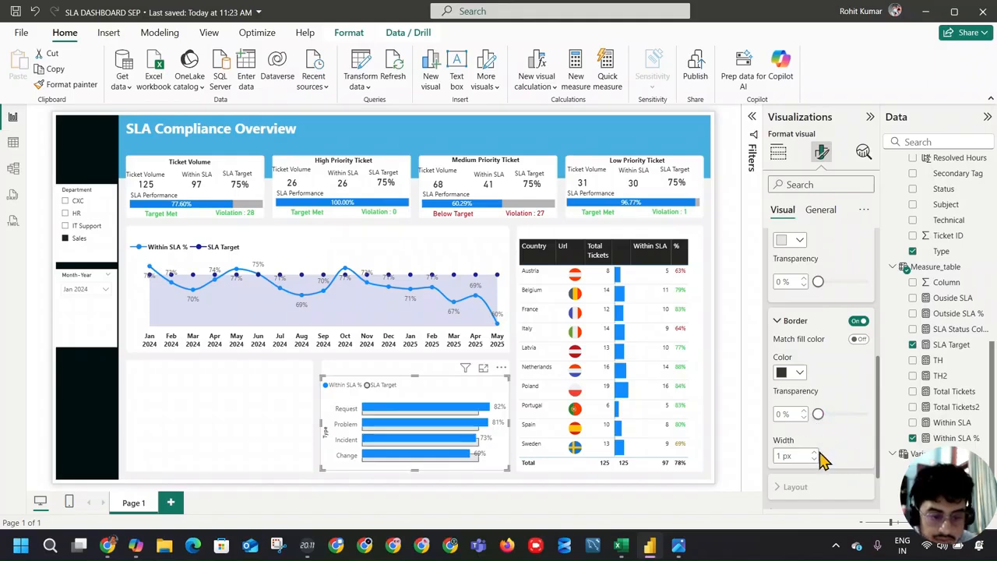
left_click(814, 452)
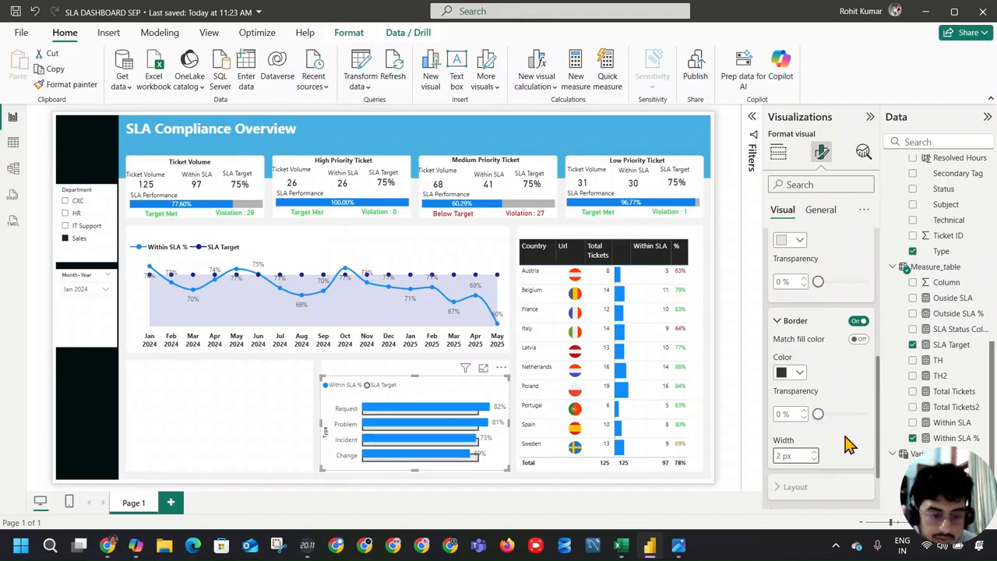
key("alt+Tab")
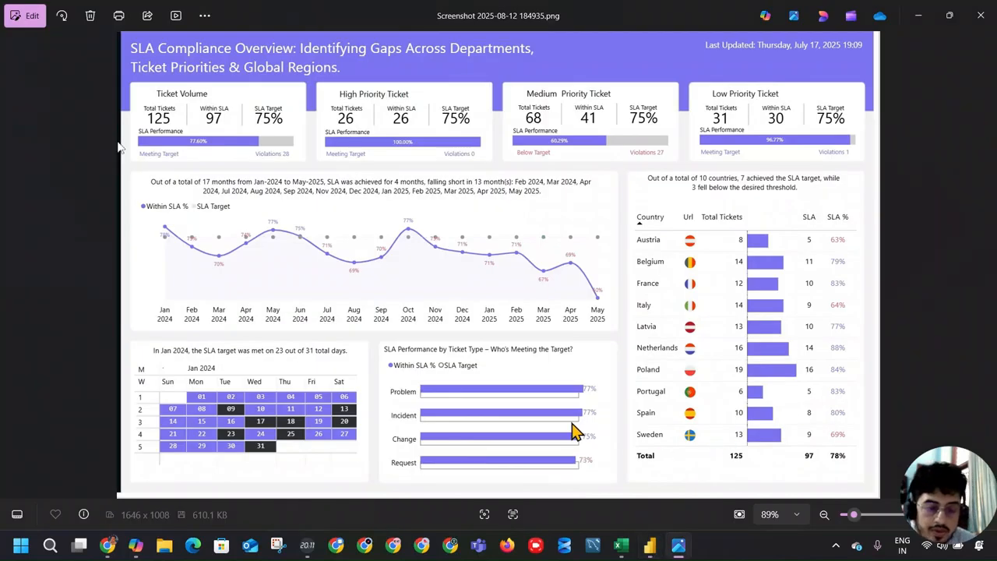
key("alt+Tab")
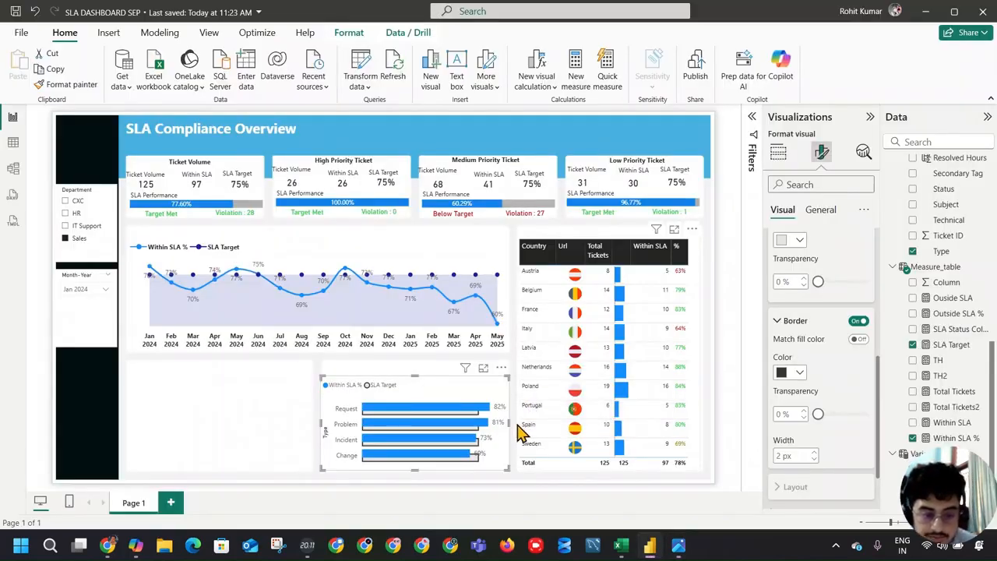
key("alt+Tab")
key("alt+Tab")
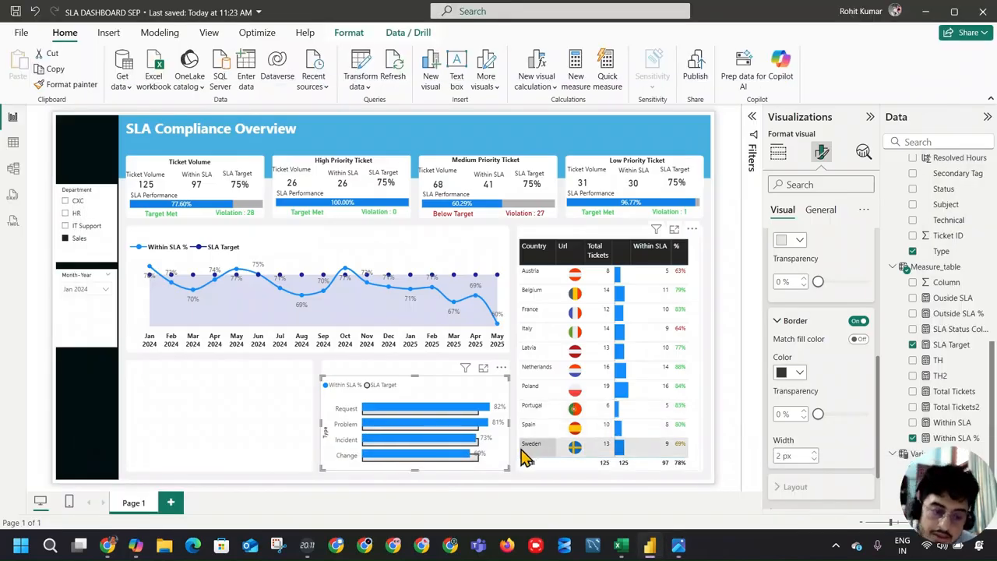
Step: Deselect the chart and collapse the Data and Visualizations panes
left_click(261, 392)
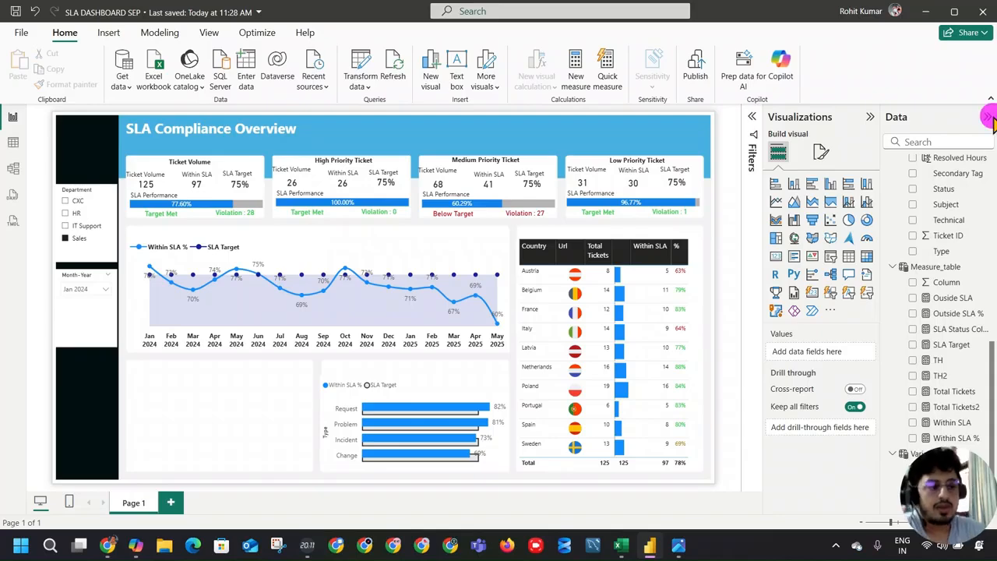
left_click(988, 116)
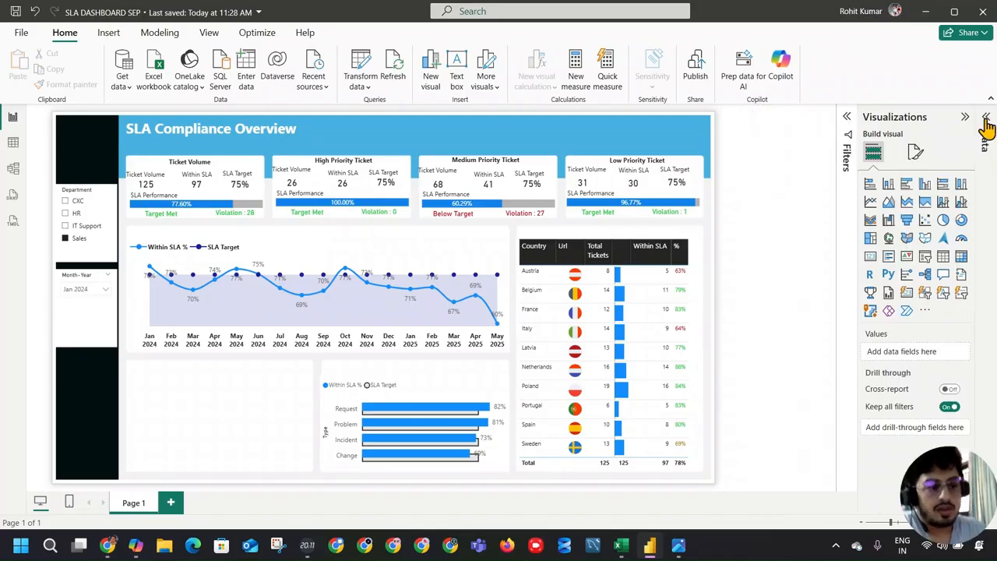
left_click(962, 116)
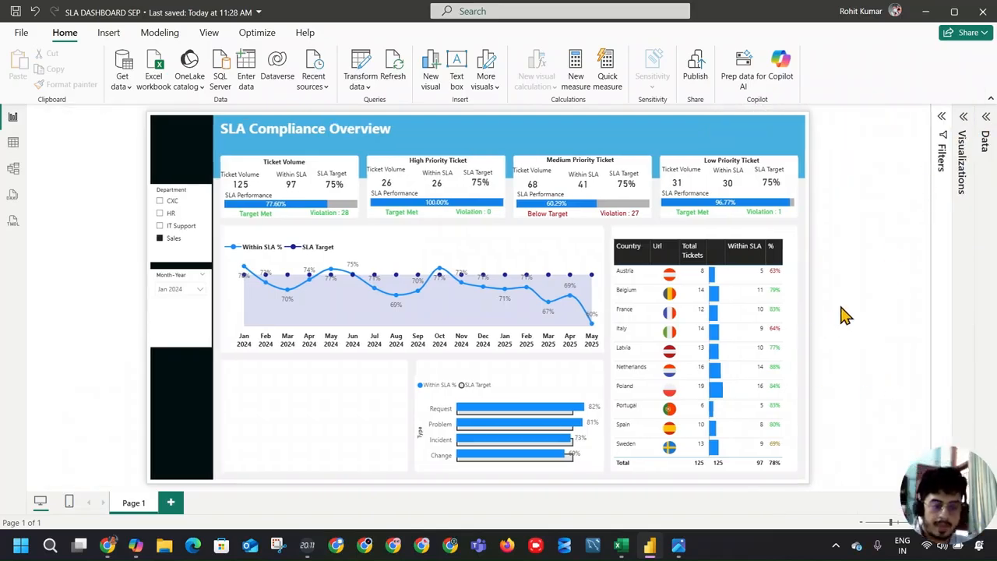
Step: Copy the Ticket Volume heading text box and place it above the ticket type chart, stretched across the chart's width
key("alt+Tab")
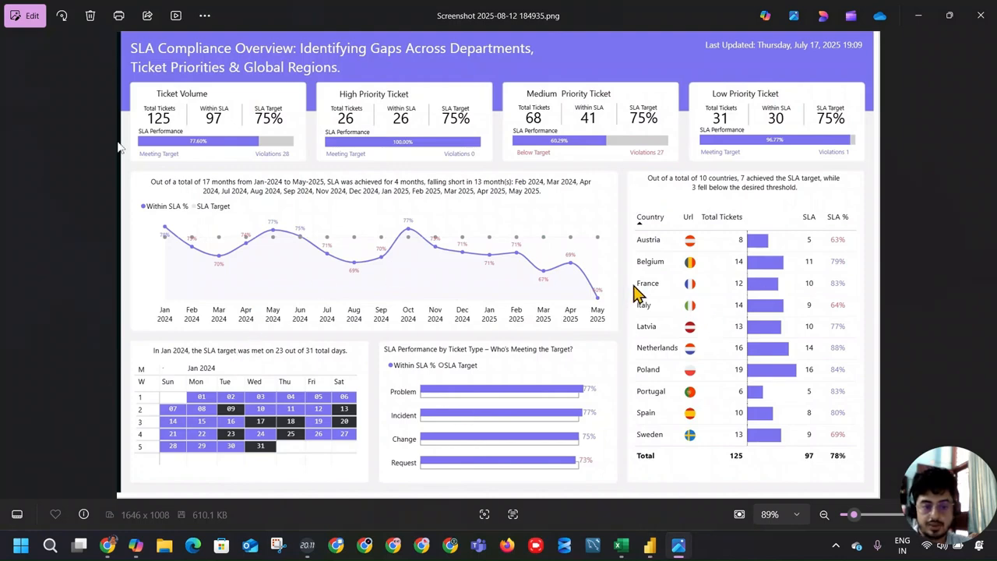
key("alt+Tab")
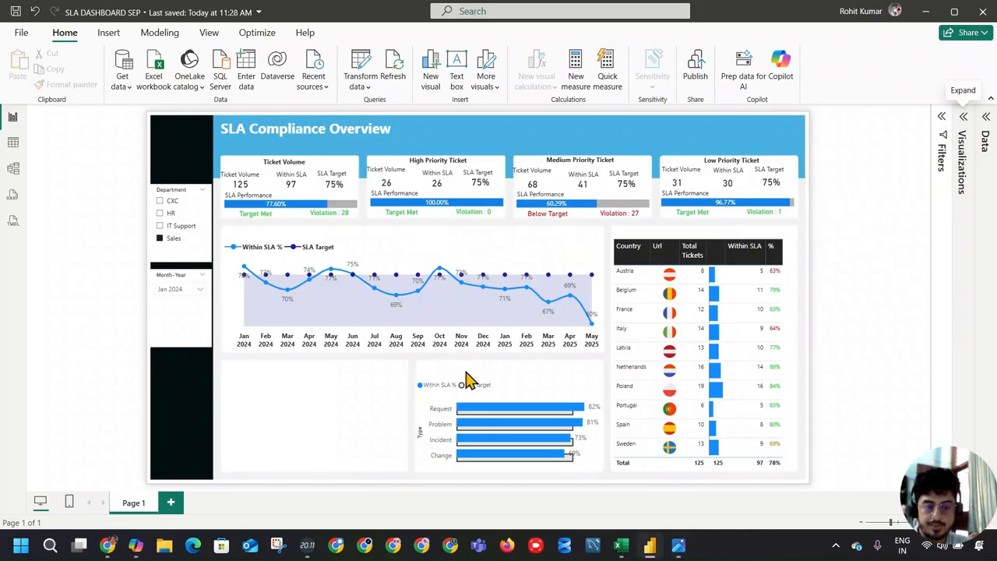
left_click(290, 166)
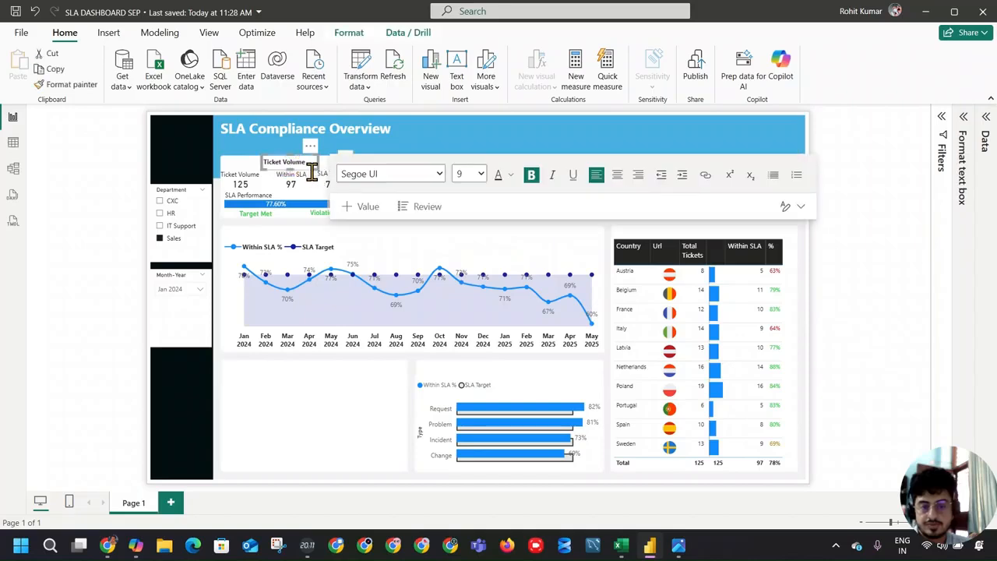
key("ctrl+c")
left_click(500, 378)
key("ctrl+v")
left_click_drag(327, 157, 600, 380)
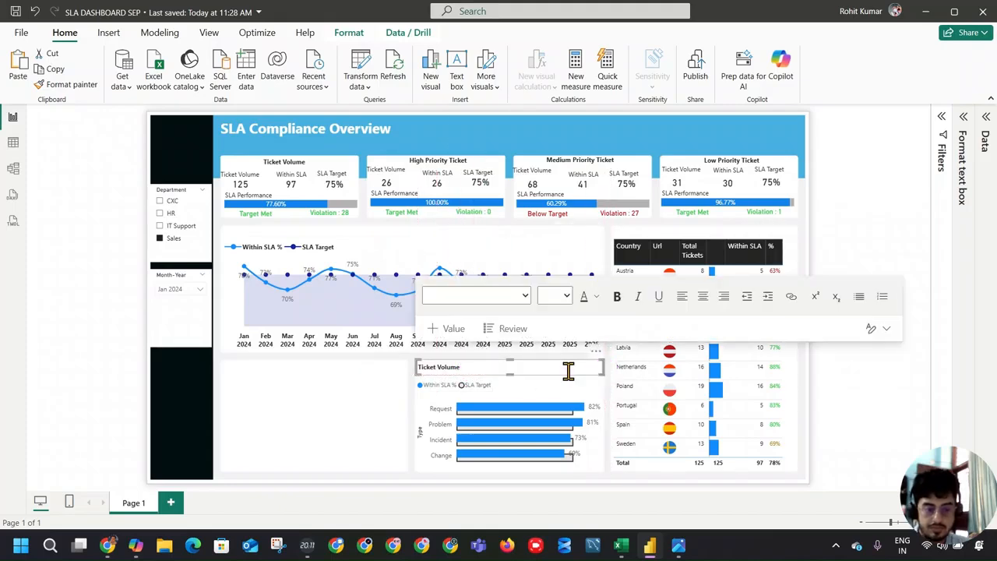
Step: Replace the heading above the ticket type chart with "SLA Ticket by Compliance Type - Who's Meeting the Target", consulting the reference dashboard for the wording
triple_click(442, 370)
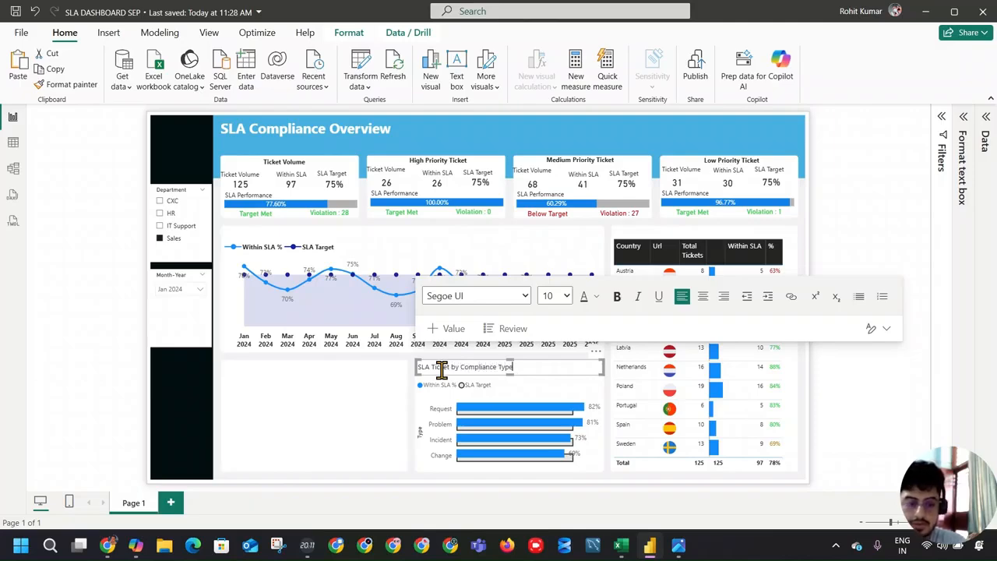
key("alt+Tab")
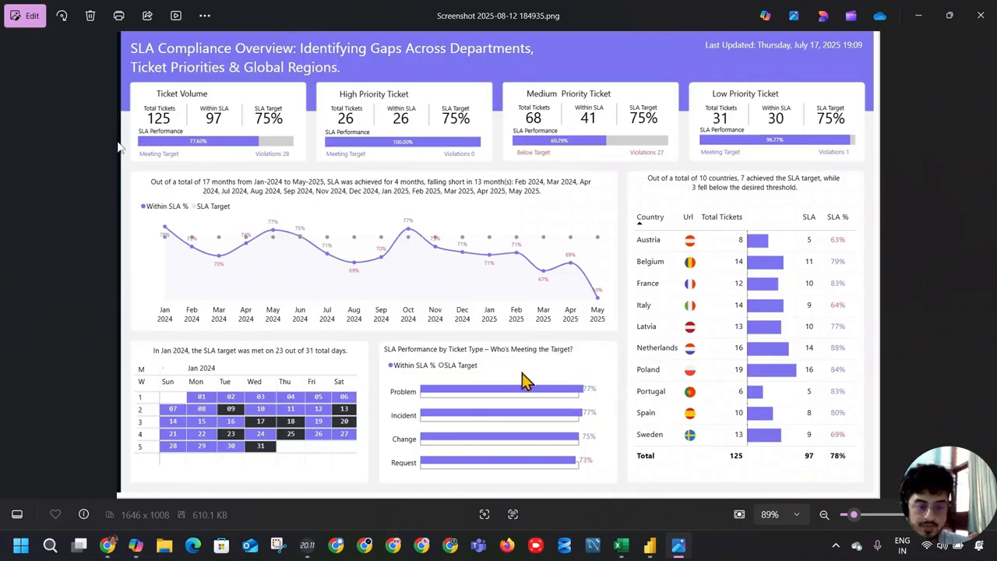
key("alt+Tab")
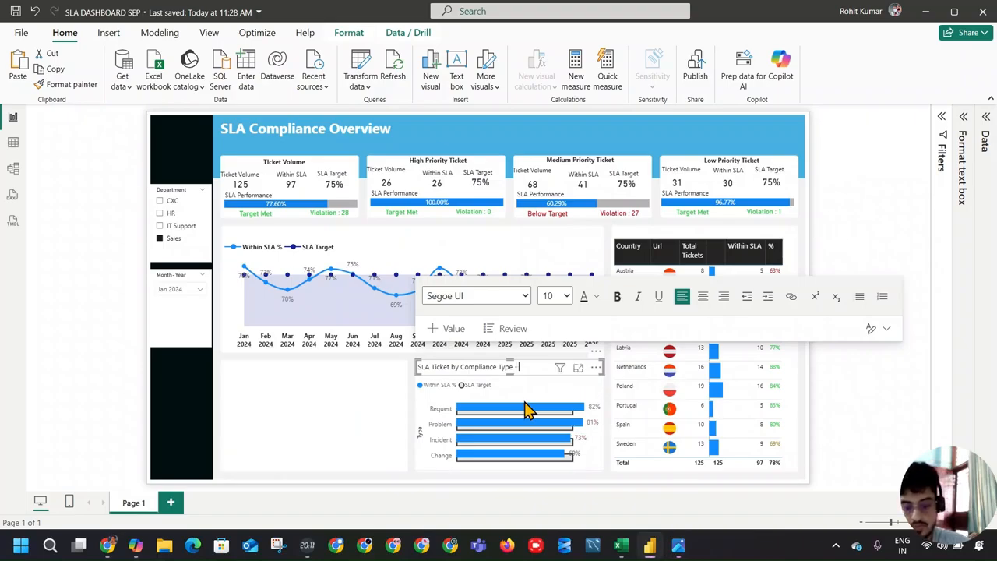
type("WHo")
key("BackSpace")
key("BackSpace")
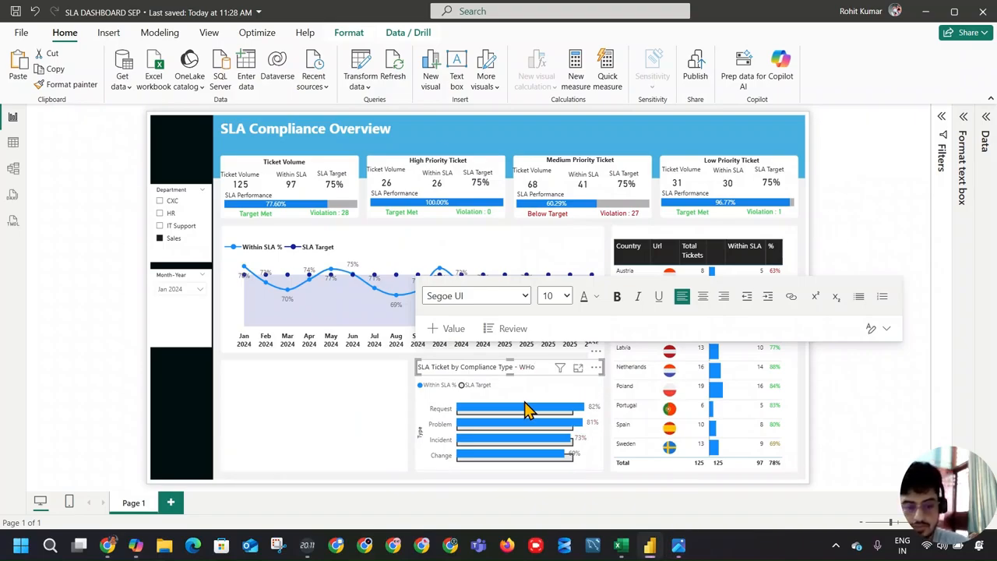
type("ho")
type("'s Meet")
type("ing the Ta")
type("rget")
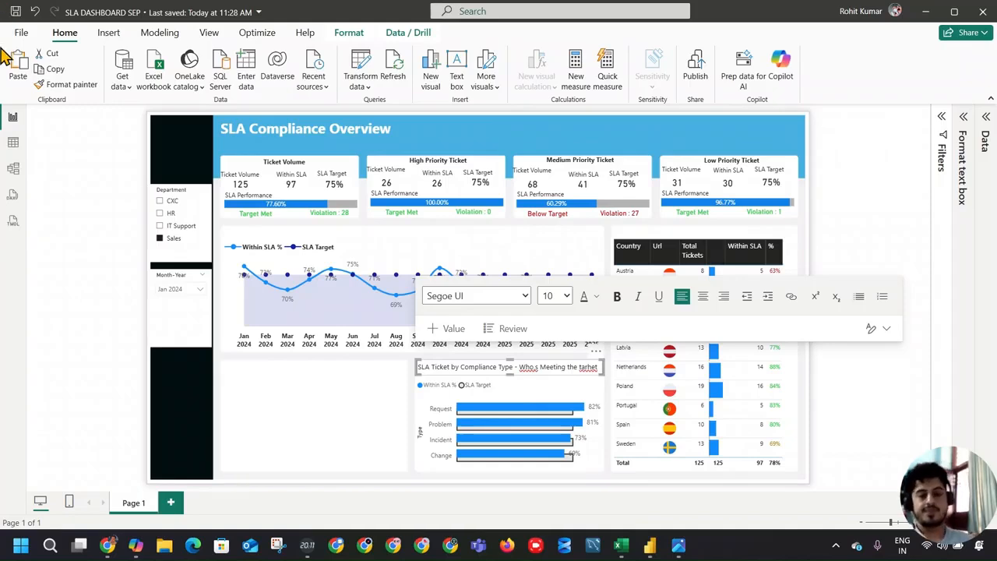
left_click(388, 407)
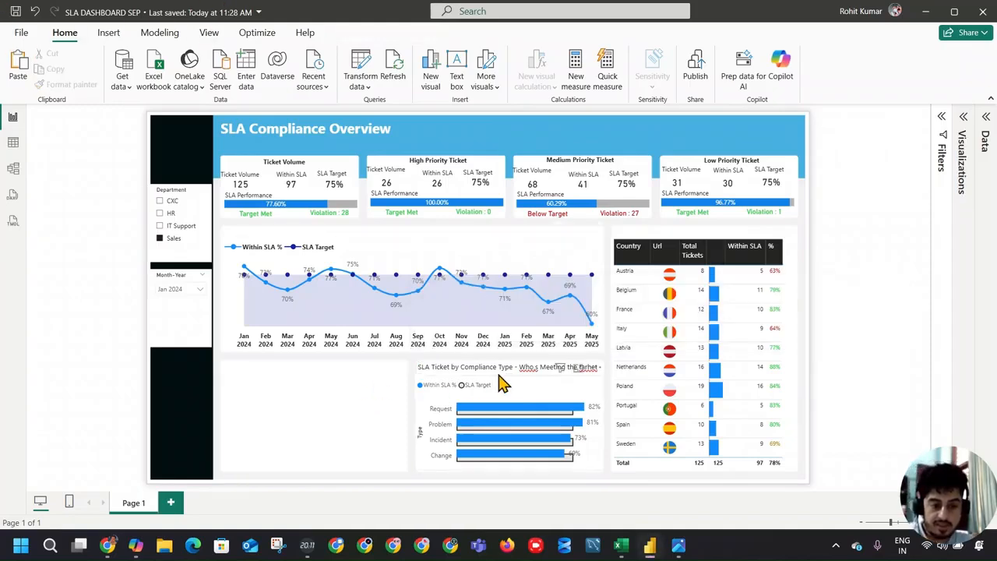
Step: Correct the misspelled words in the ticket type chart's heading to "Target" and "Who's"
double_click(588, 367)
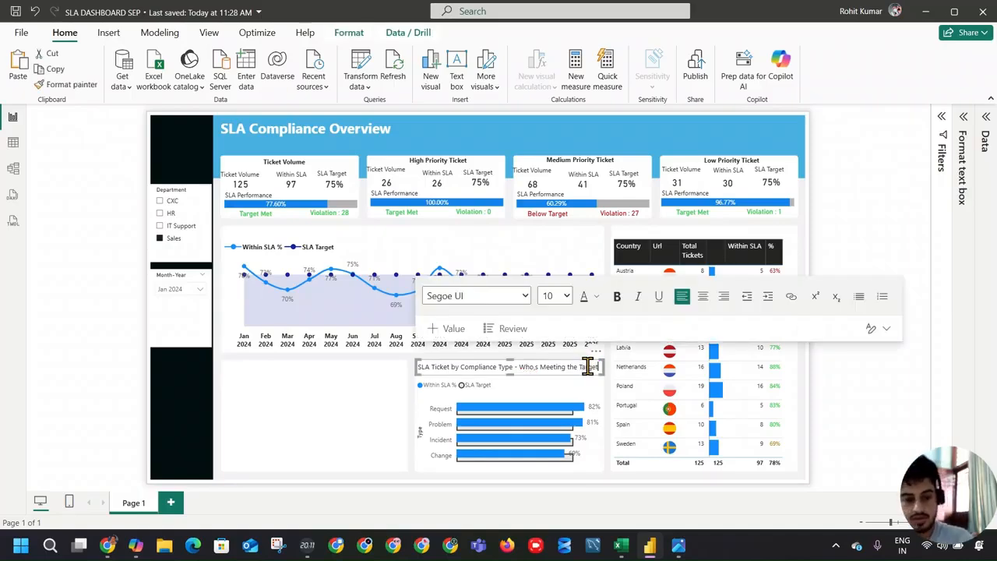
left_click(367, 412)
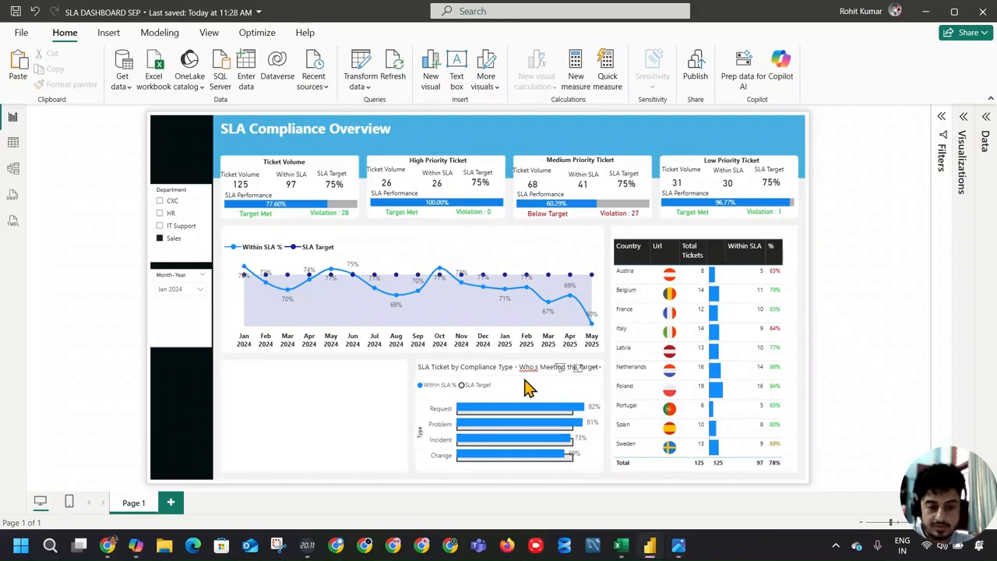
left_click(523, 367)
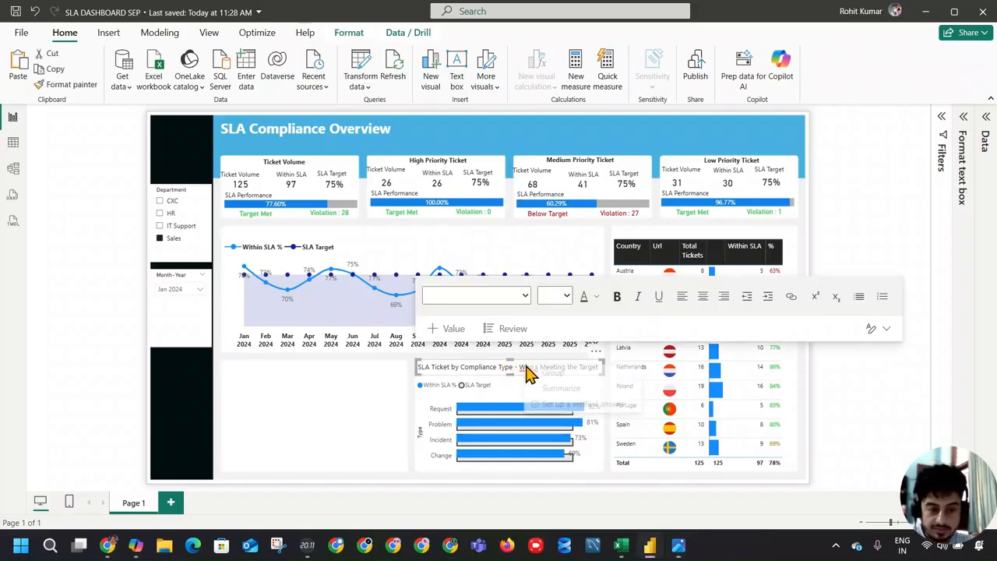
left_click(527, 367)
left_click(528, 368)
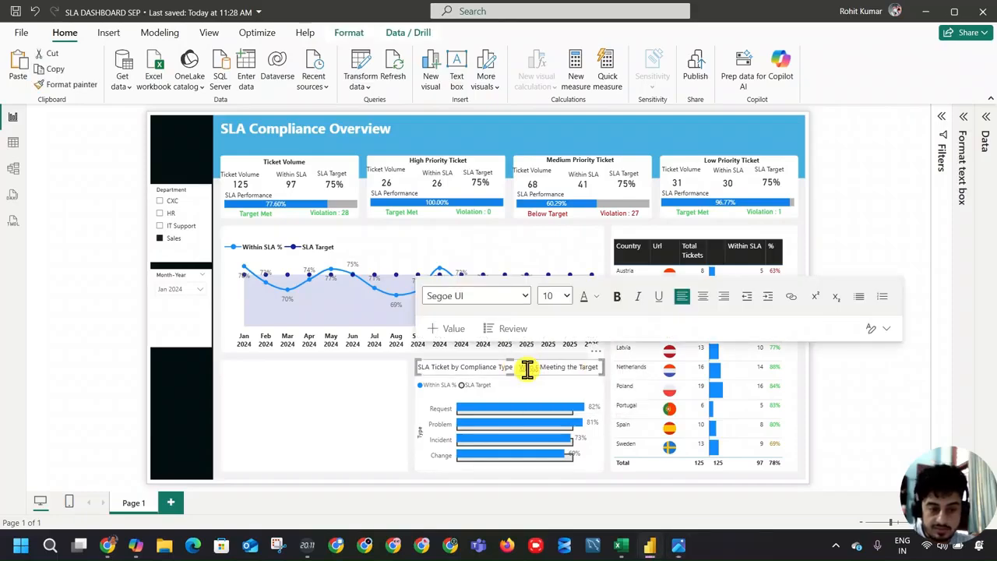
right_click(528, 370)
key("alt+Tab")
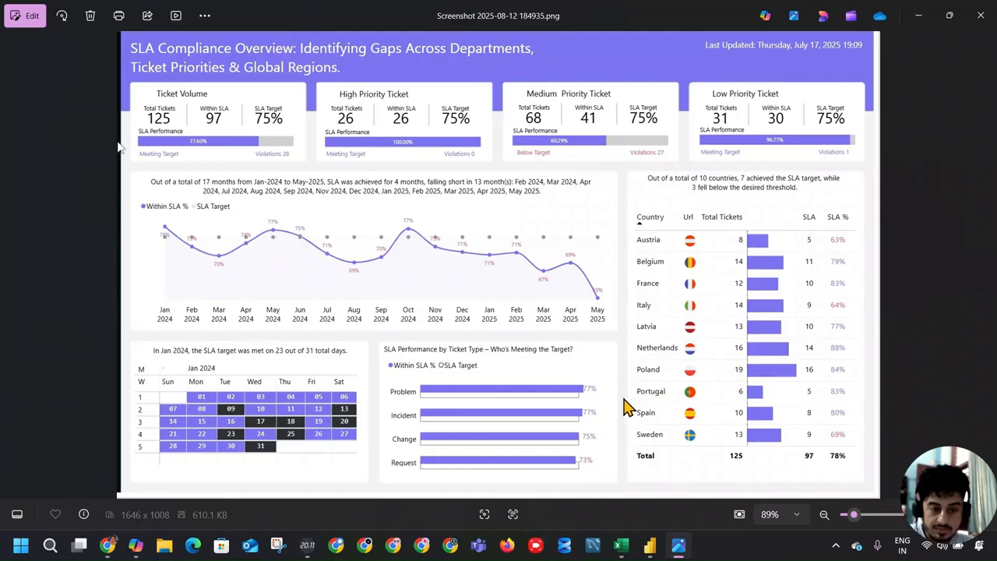
key("alt+Tab")
left_click(532, 365)
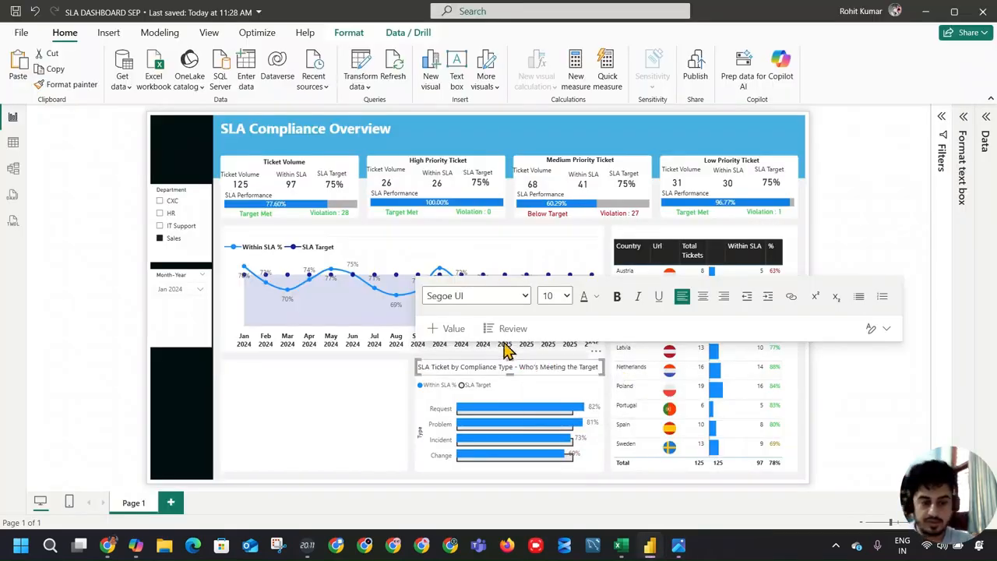
left_click(265, 404)
Step: Check the calendar in the reference dashboard, and add an empty matrix visual to the blank card beside the ticket type chart
key("alt+Tab")
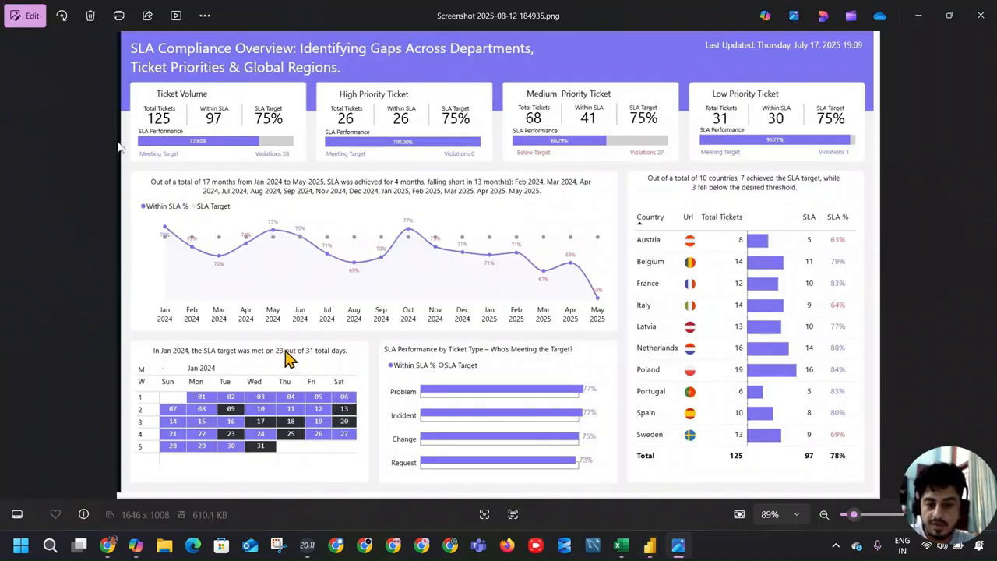
key("alt+Tab")
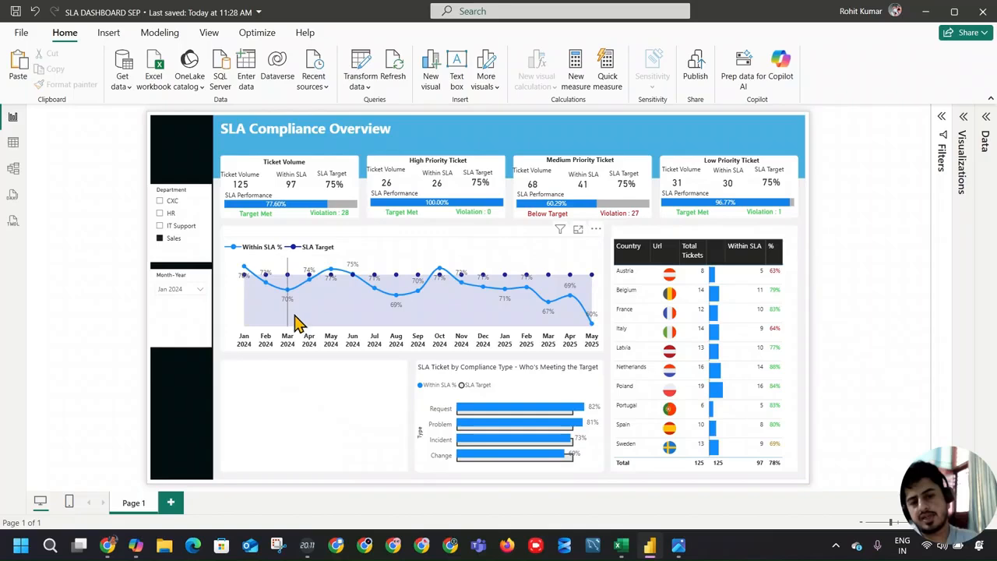
key("alt+Tab")
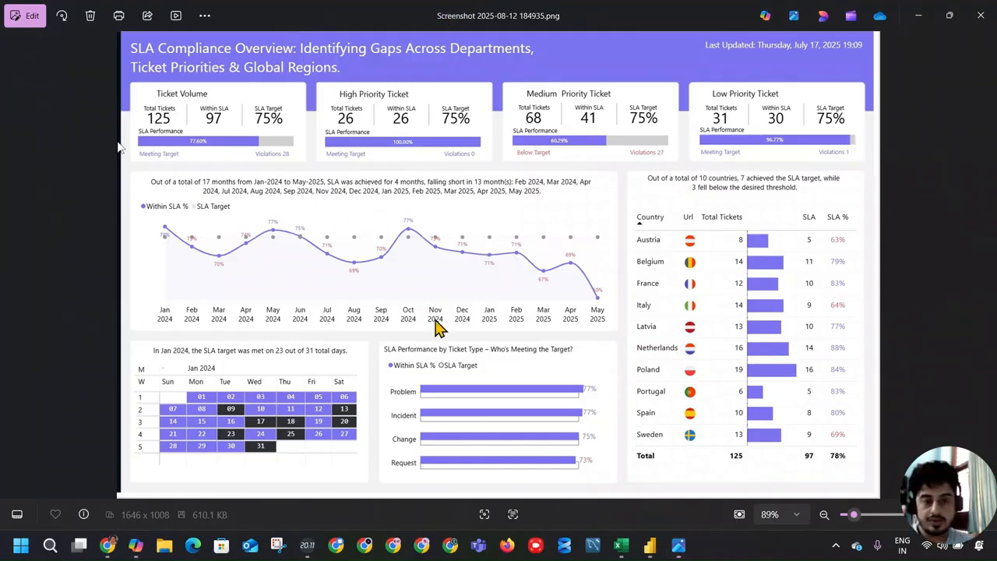
key("alt+Tab")
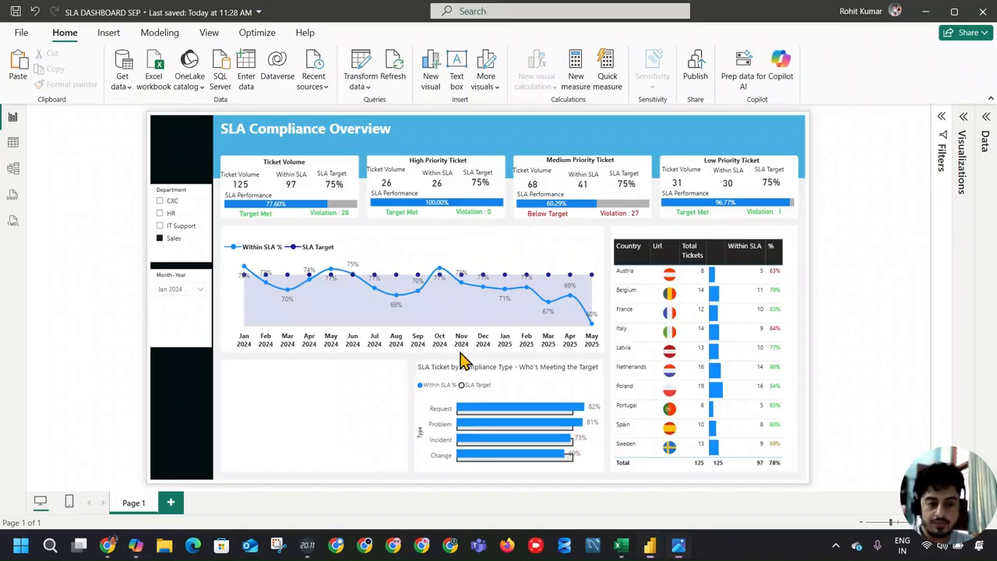
left_click(963, 121)
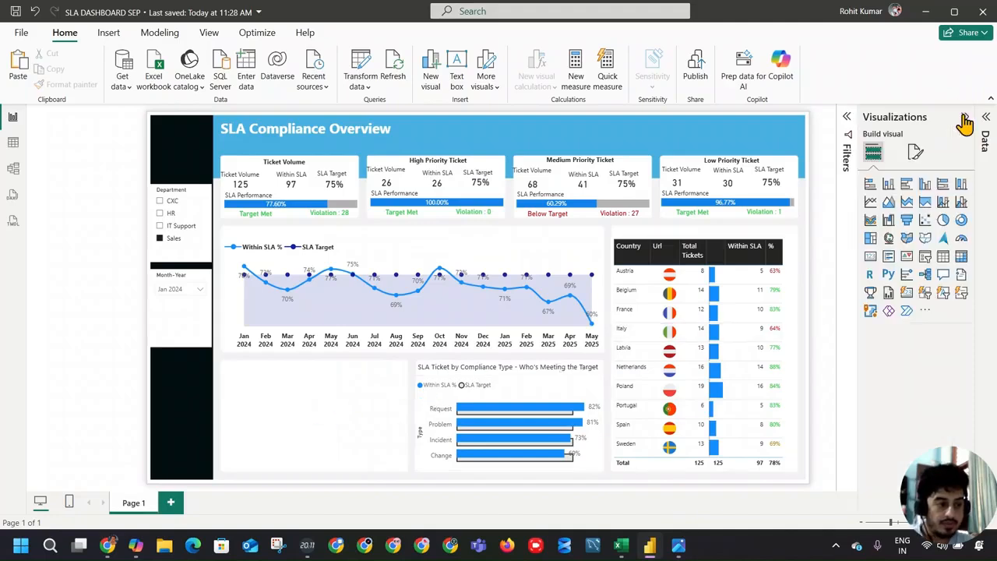
left_click(961, 257)
left_click(985, 131)
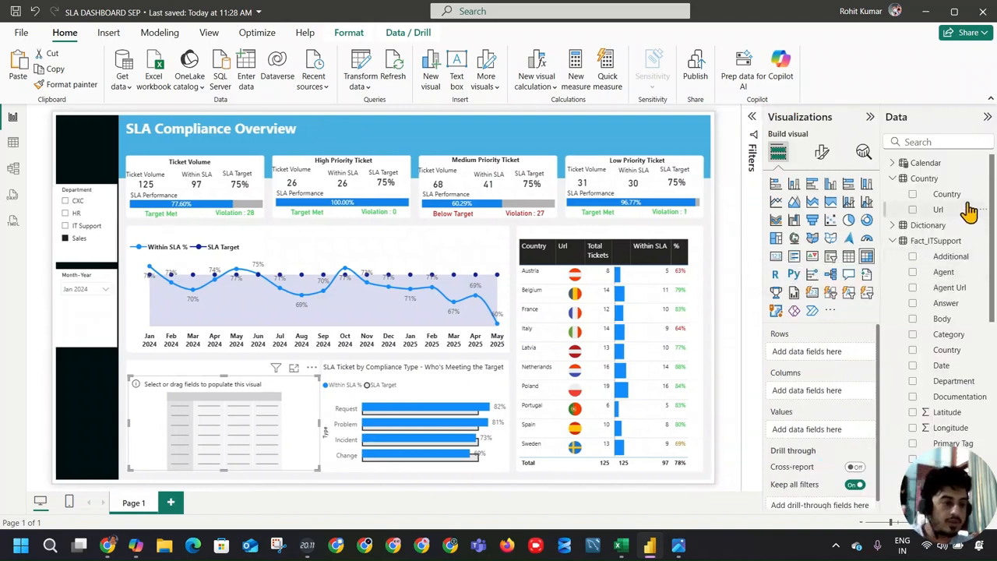
left_click(893, 178)
left_click(892, 210)
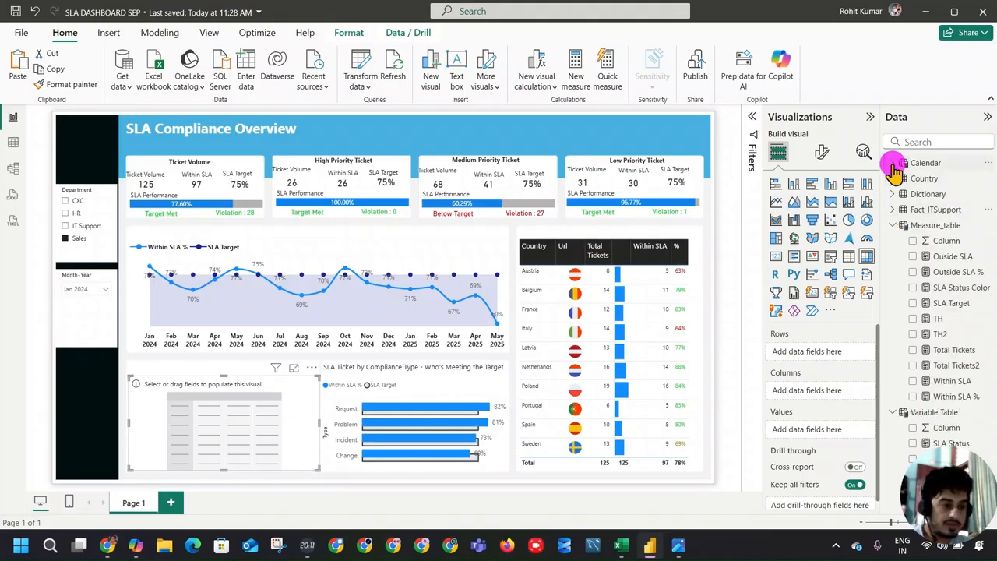
left_click(893, 163)
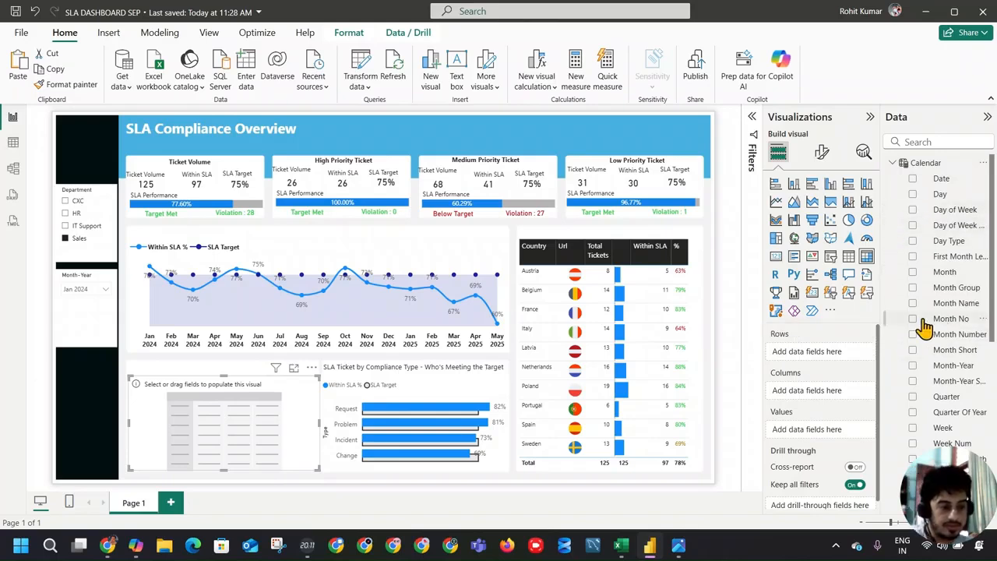
Step: Set the matrix rows to Quarter and Week of Month from the Calendar table, and expand the rows down one level
left_click_drag(966, 220, 832, 355)
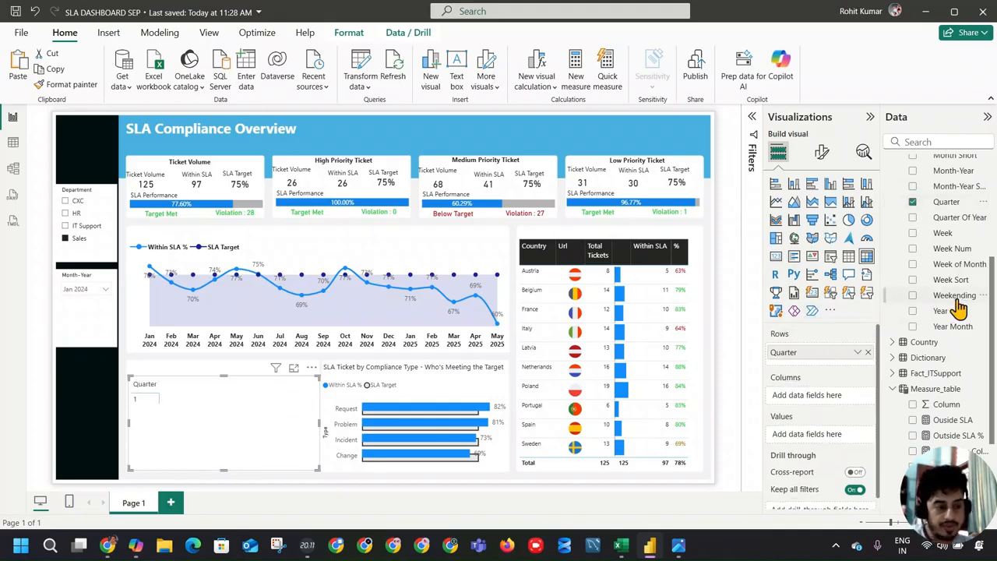
left_click_drag(949, 266, 853, 363)
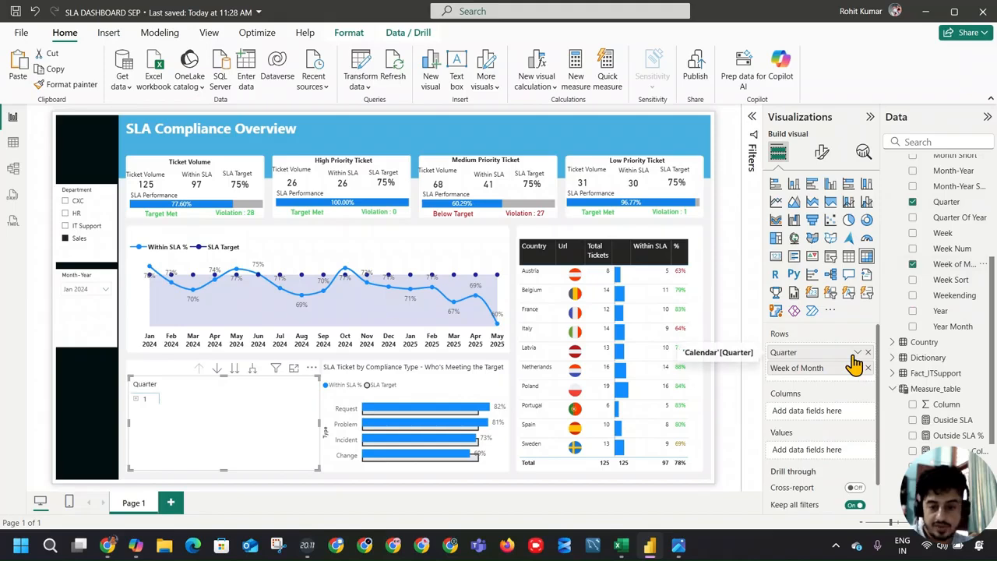
left_click(252, 368)
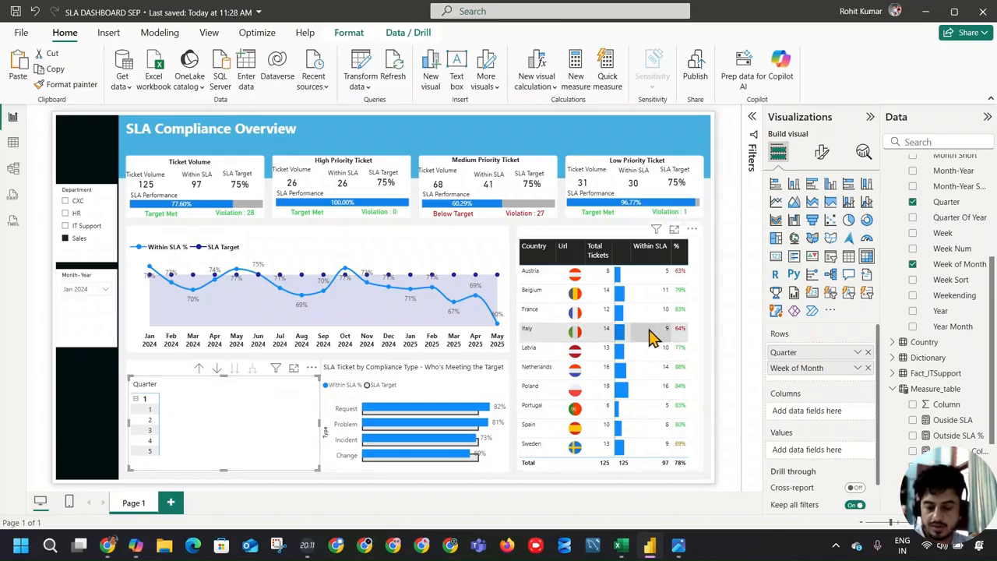
Step: Set the matrix columns to Month Group and Day of Week, and collapse the expanded Calendar formula
scroll(959, 281, "up", 3)
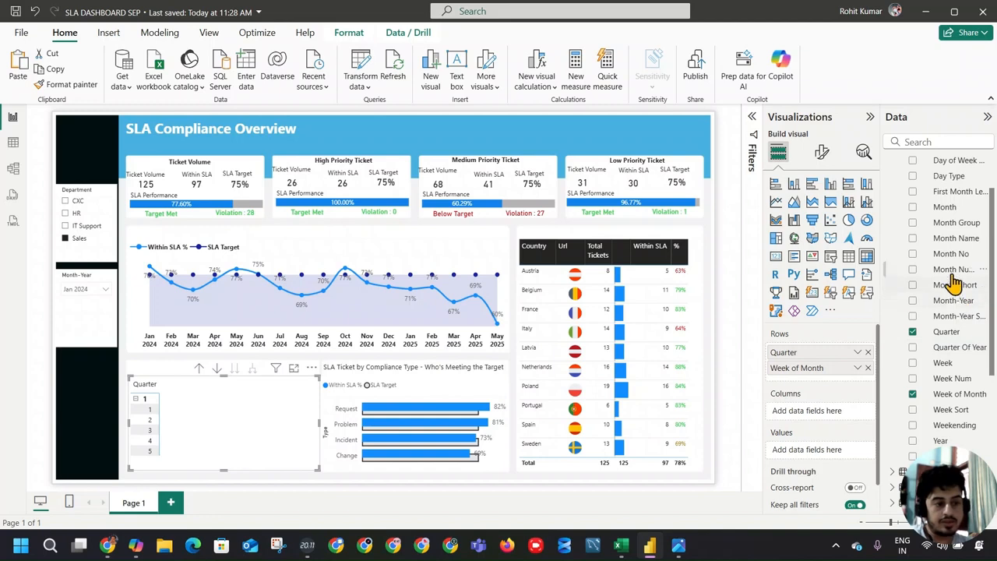
left_click_drag(957, 220, 846, 417)
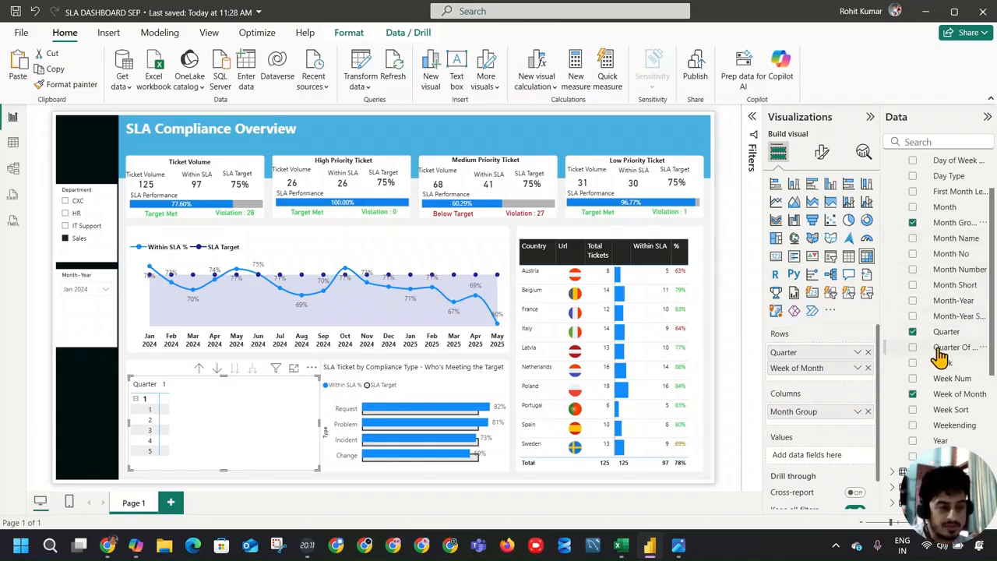
scroll(927, 261, "up", 2)
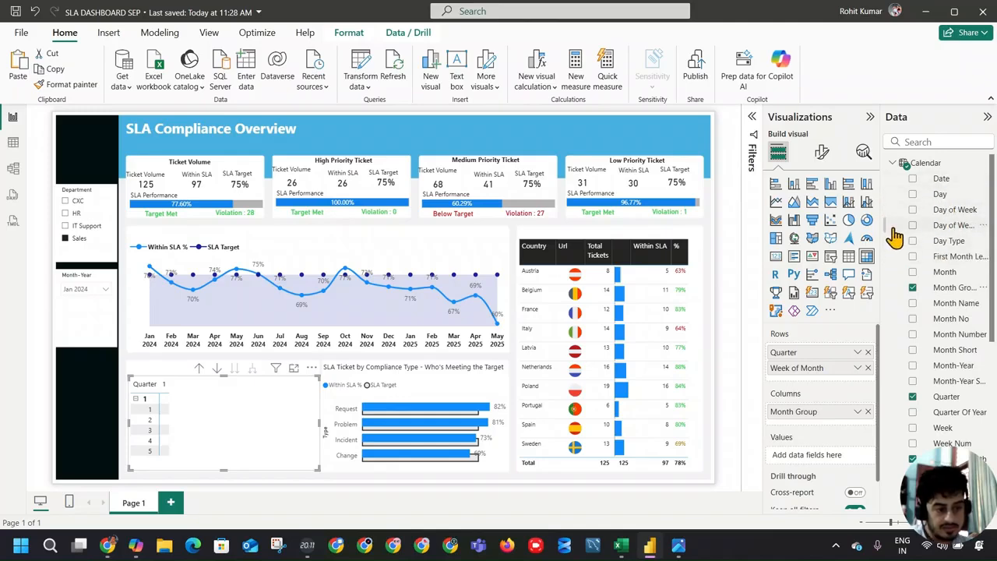
left_click_drag(883, 231, 866, 223)
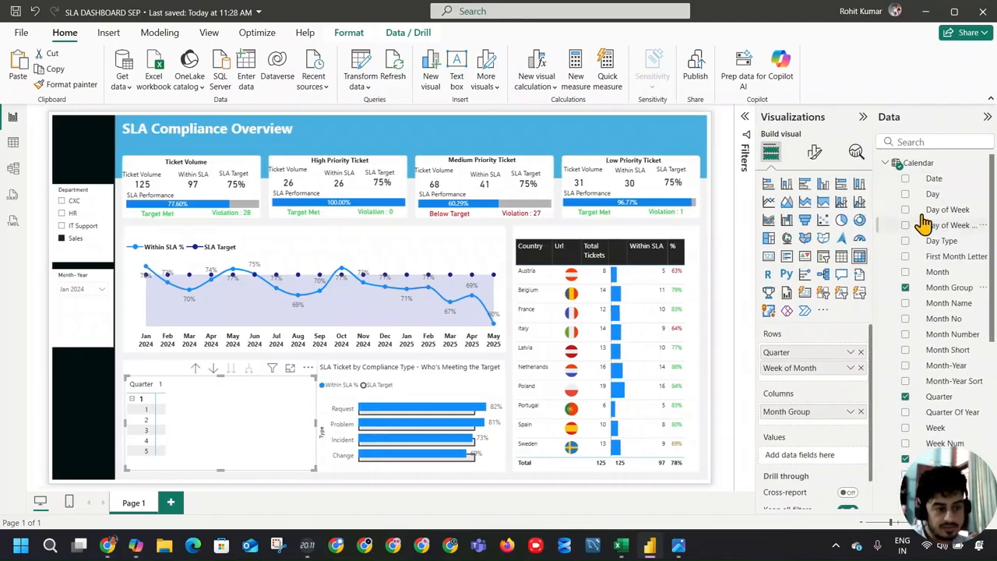
left_click_drag(945, 226, 818, 427)
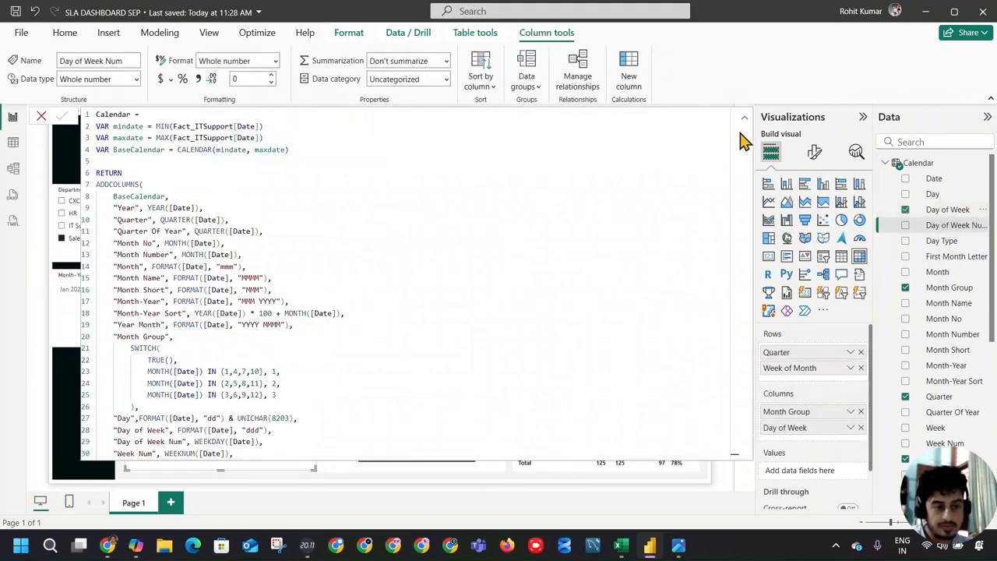
left_click(744, 118)
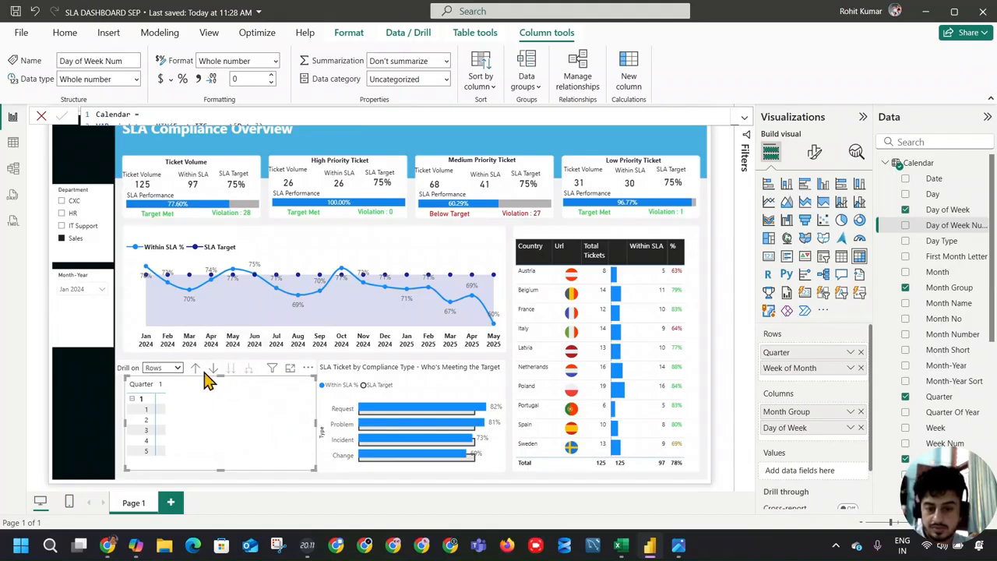
Step: Set the matrix to drill on columns and go to the next hierarchy level, Day of Week
left_click(167, 368)
left_click(173, 396)
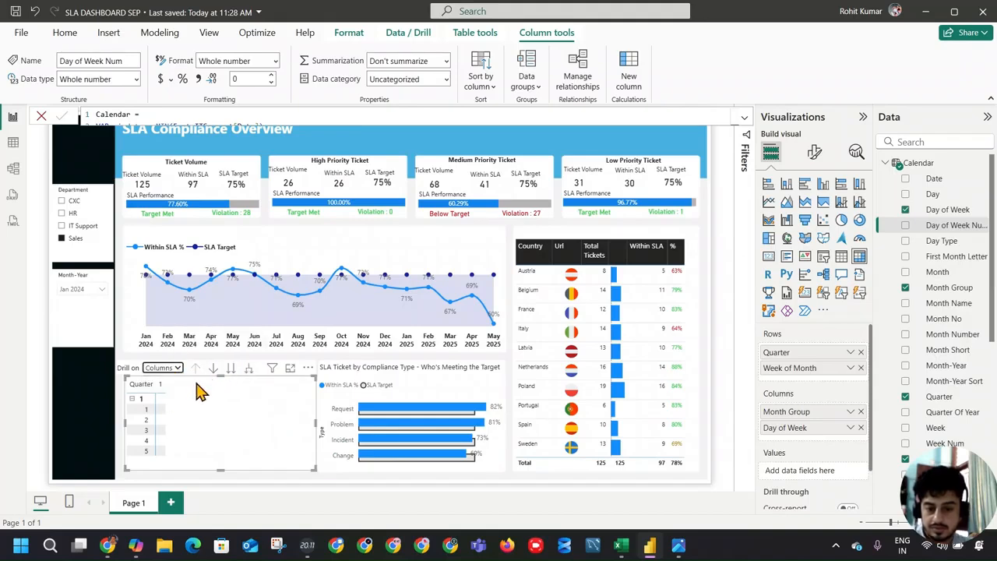
left_click(230, 369)
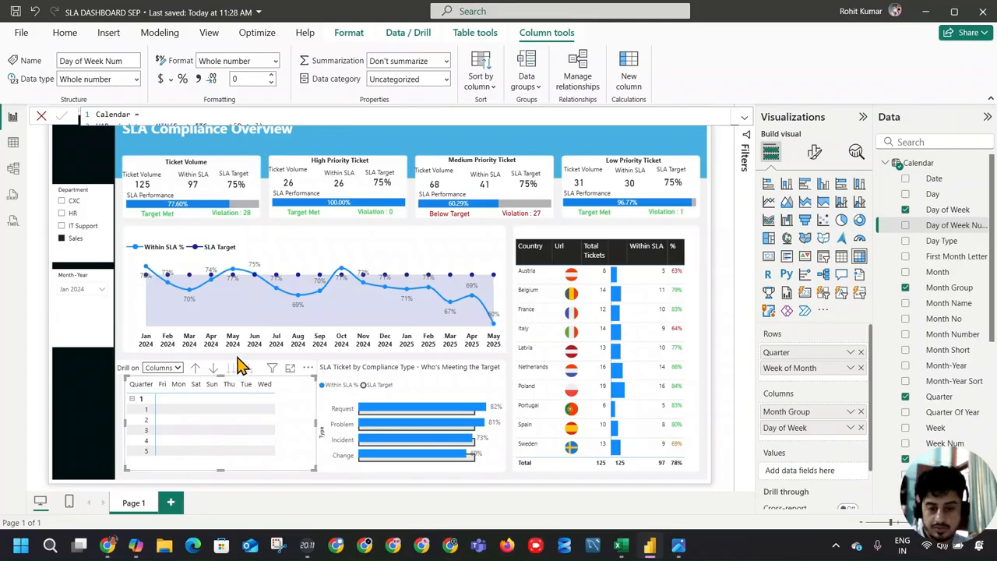
Step: Add the Calendar table's Day field as the matrix values, narrow the matrix slightly, and deselect it
mouse_move(366, 425)
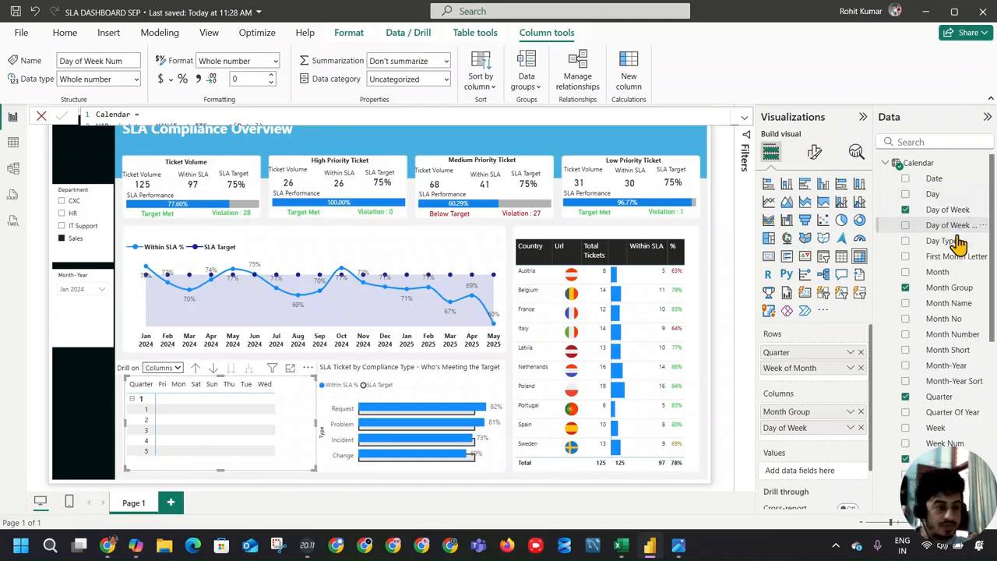
left_click_drag(939, 194, 834, 474)
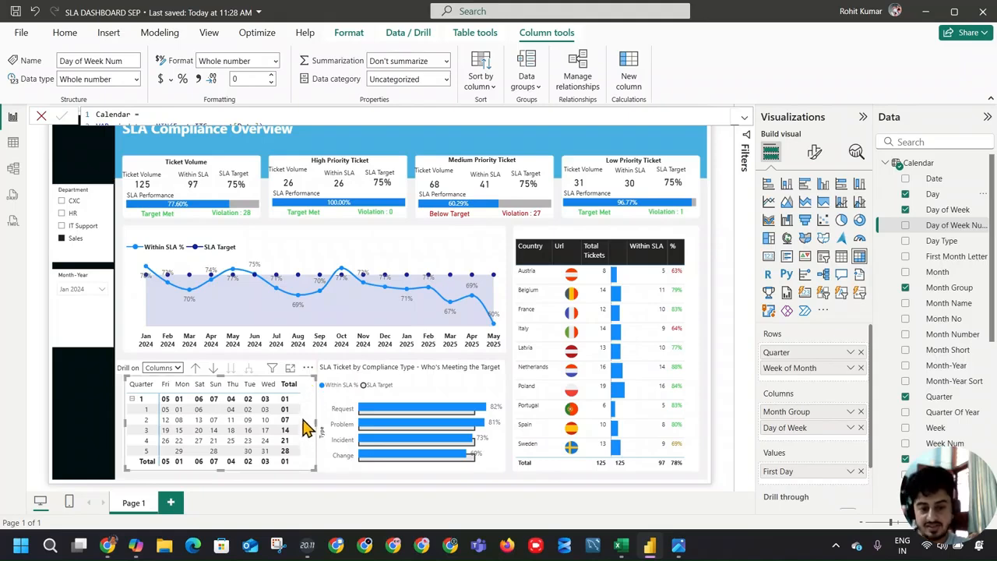
left_click_drag(315, 427, 307, 423)
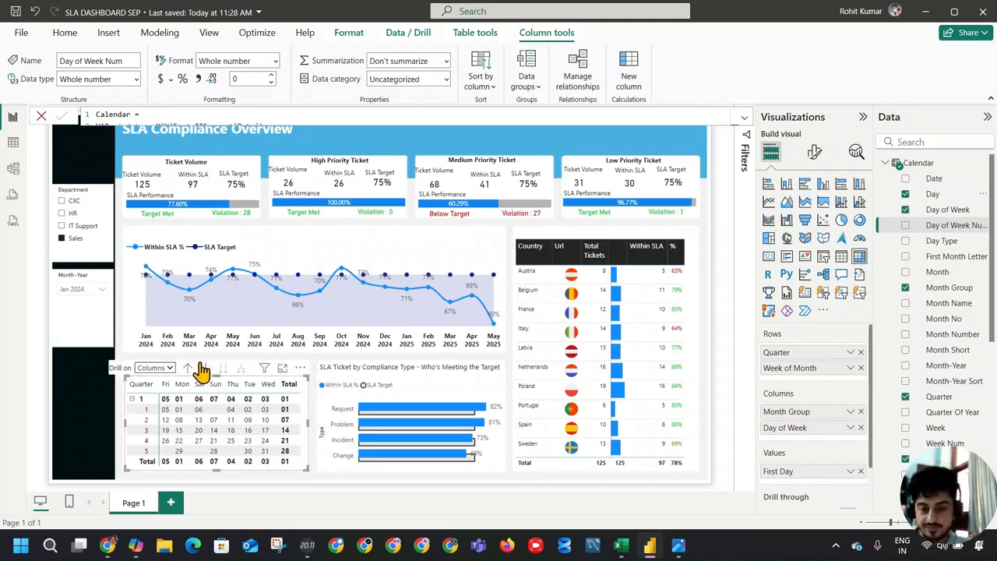
left_click(317, 410)
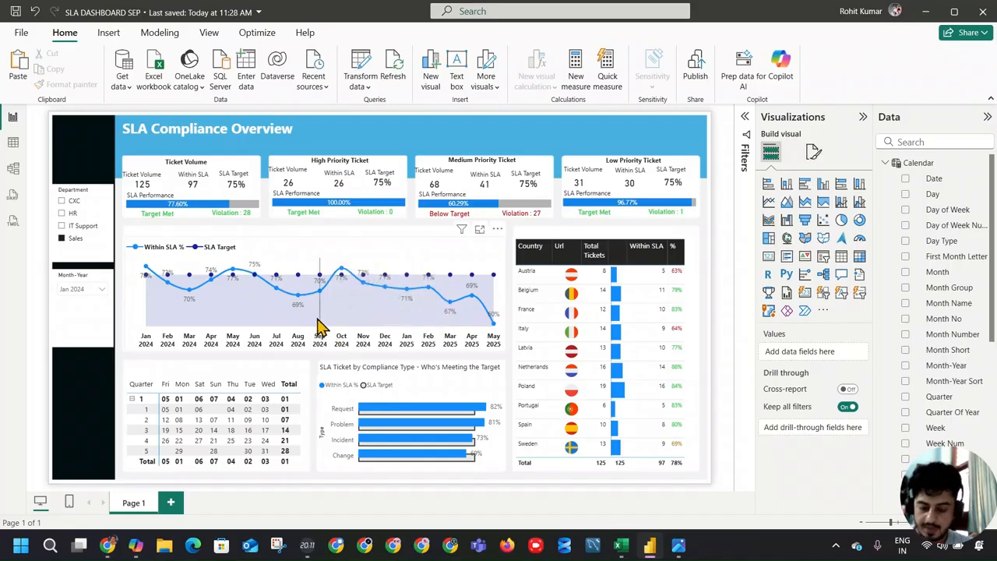
Step: Open the calendar matrix's visual formatting settings and expand its Values options
left_click(300, 394)
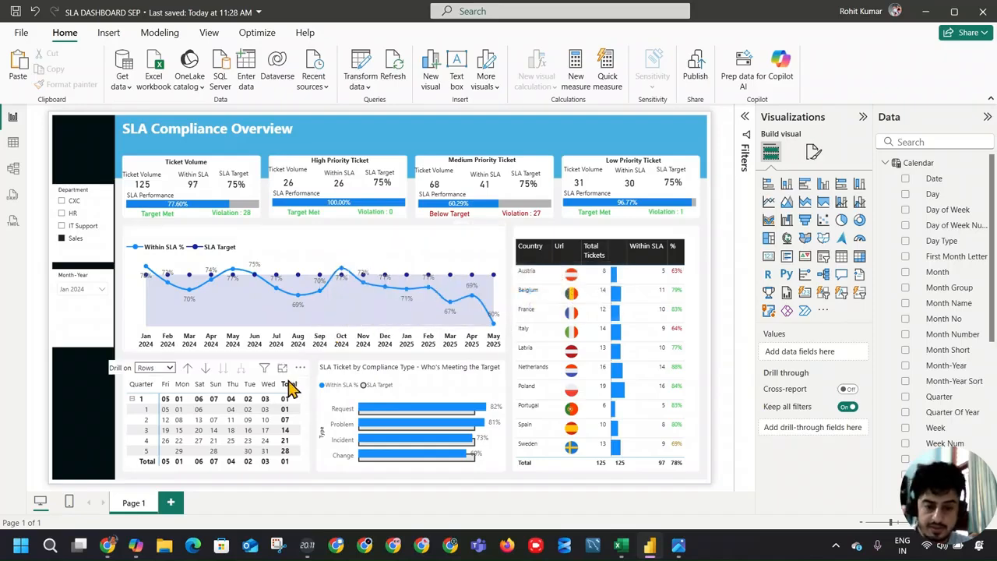
left_click(815, 152)
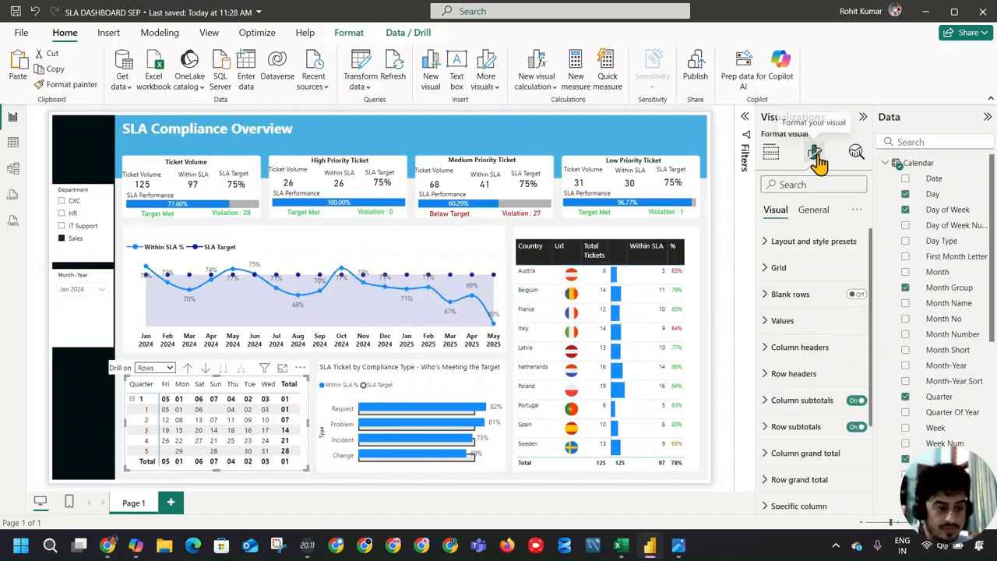
left_click(846, 299)
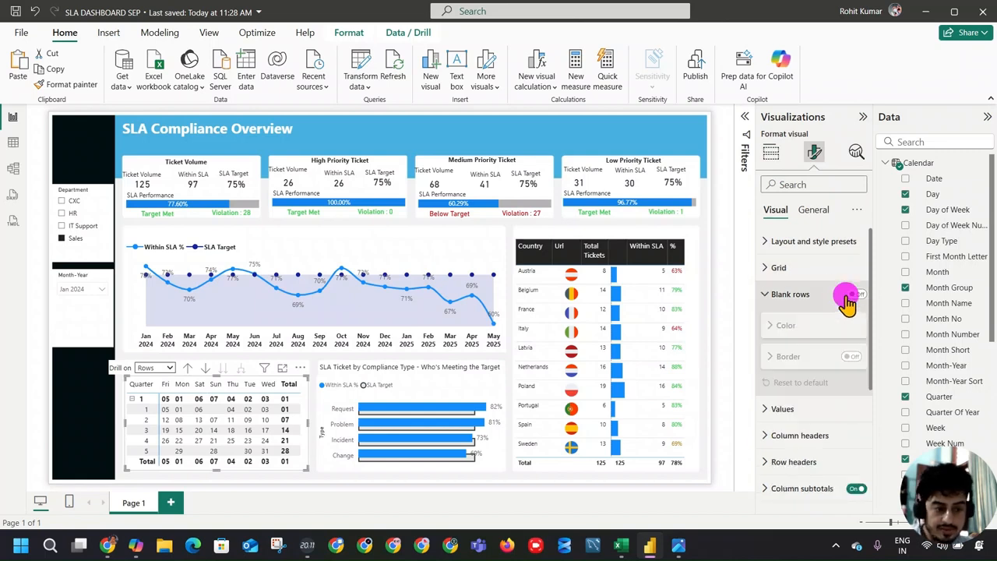
left_click(848, 300)
left_click(802, 321)
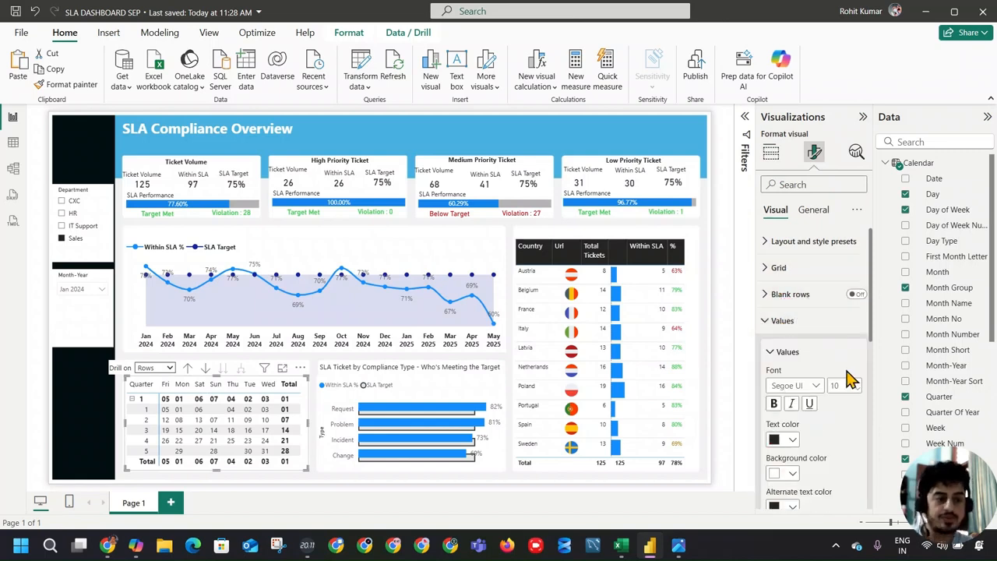
Step: Try the None style preset on the calendar matrix and return it to the Default style
left_click(803, 242)
left_click(809, 288)
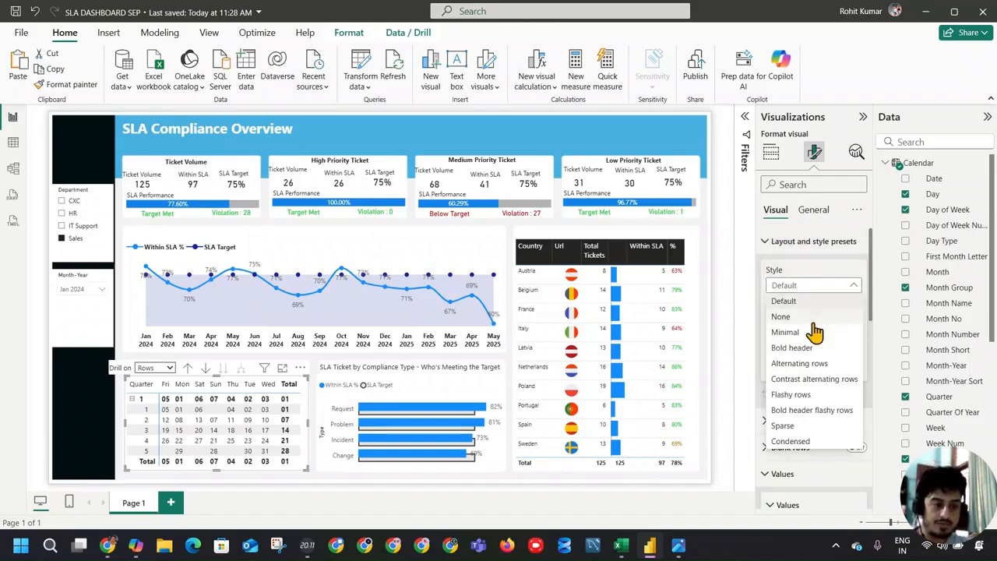
left_click(814, 327)
left_click(808, 289)
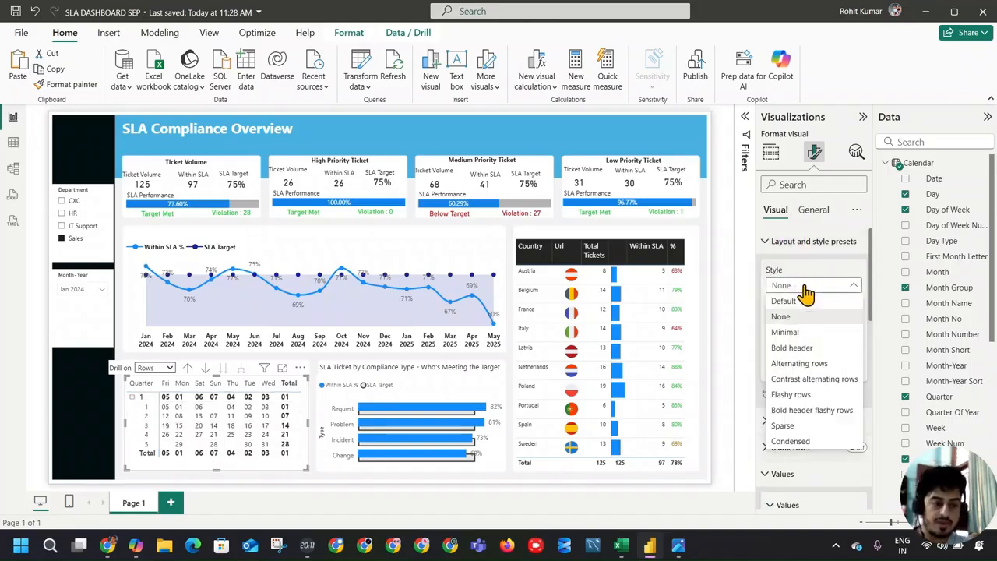
left_click(809, 302)
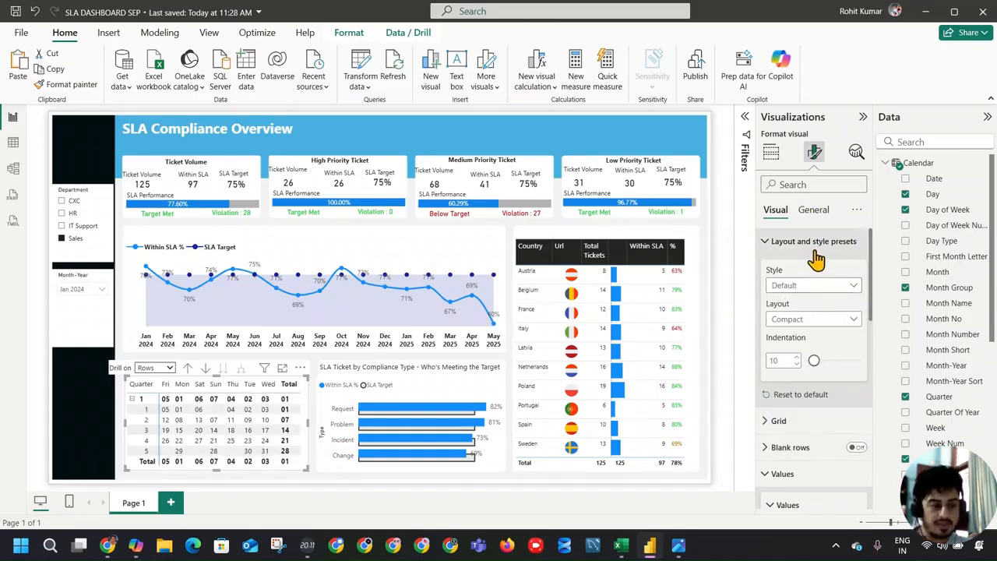
left_click(786, 253)
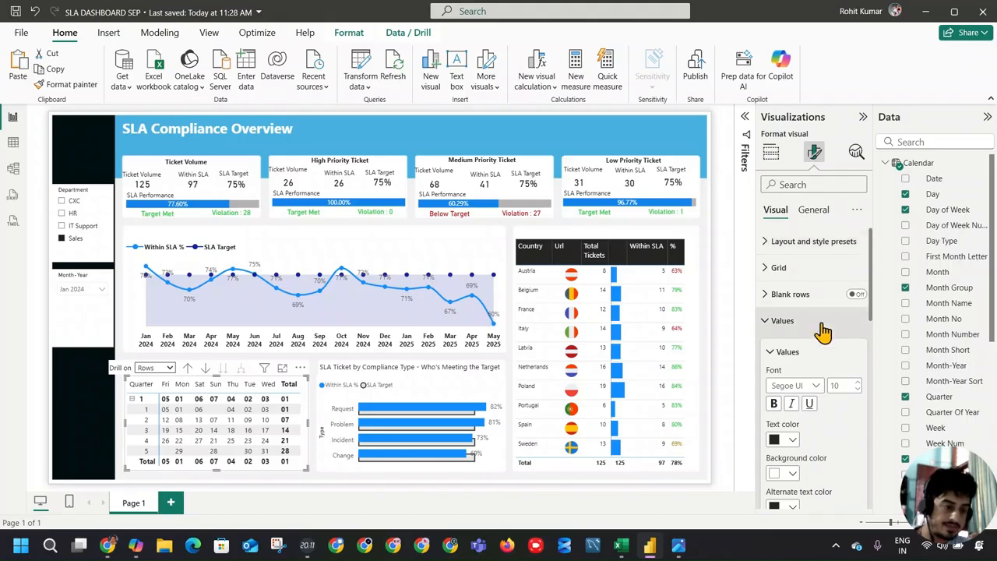
Step: Turn off both the row subtotals and the column subtotals of the calendar matrix
scroll(790, 282, "down", 3)
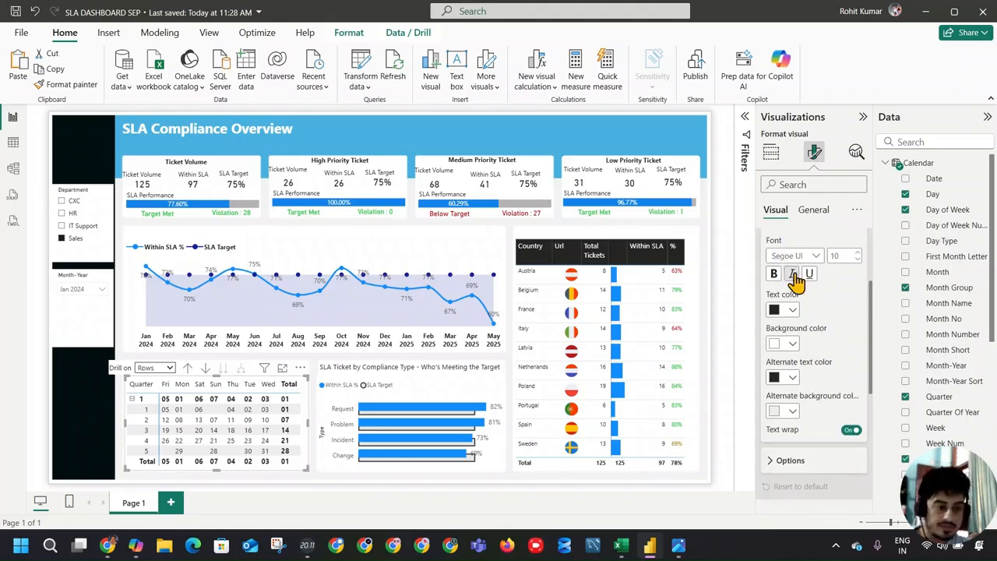
scroll(800, 288, "up", 1)
left_click(773, 289)
scroll(837, 366, "down", 3)
left_click(857, 319)
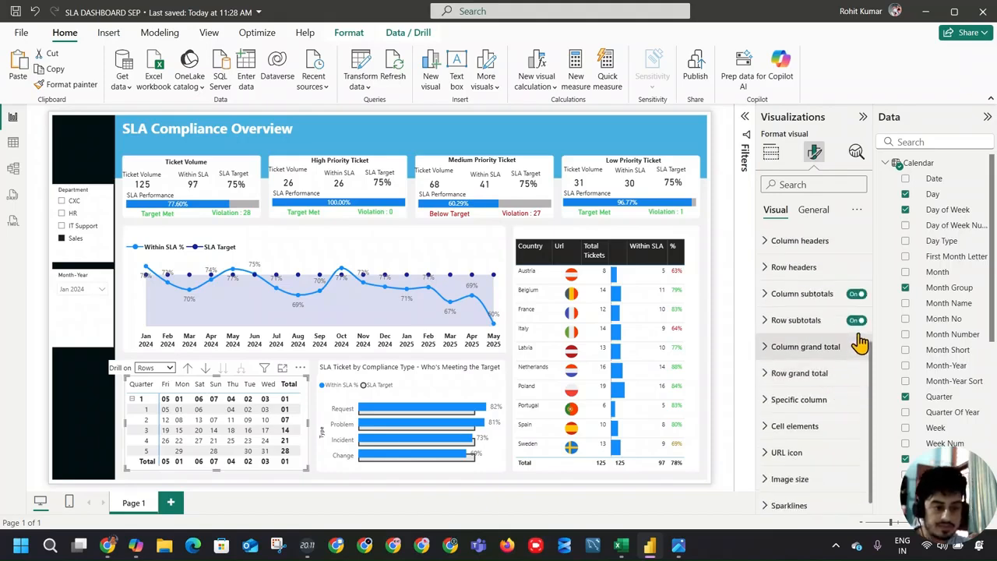
left_click(857, 294)
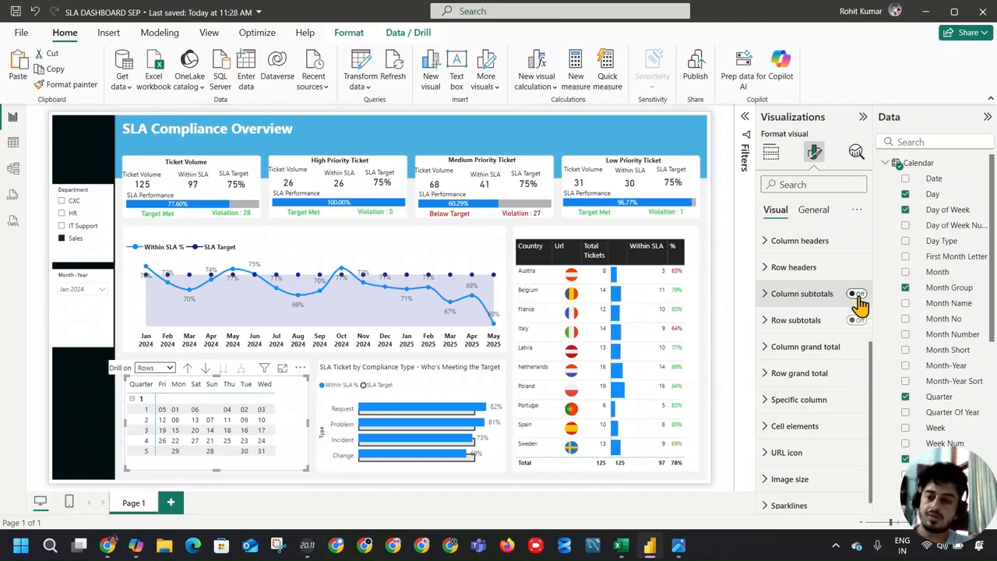
Step: Compare the calendar with the reference dashboard image and set the matrix to drill on columns
left_click(678, 545)
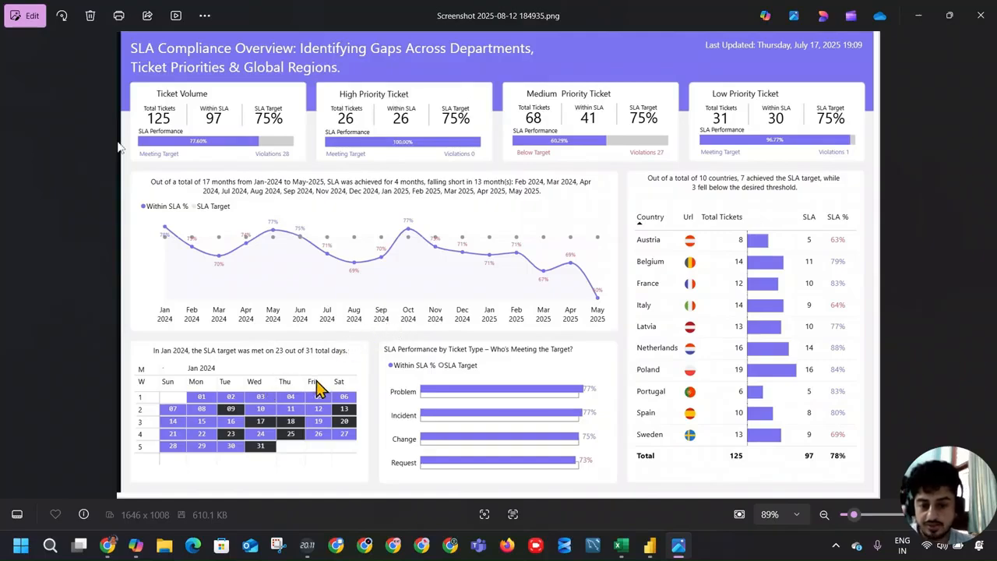
key("alt+Tab")
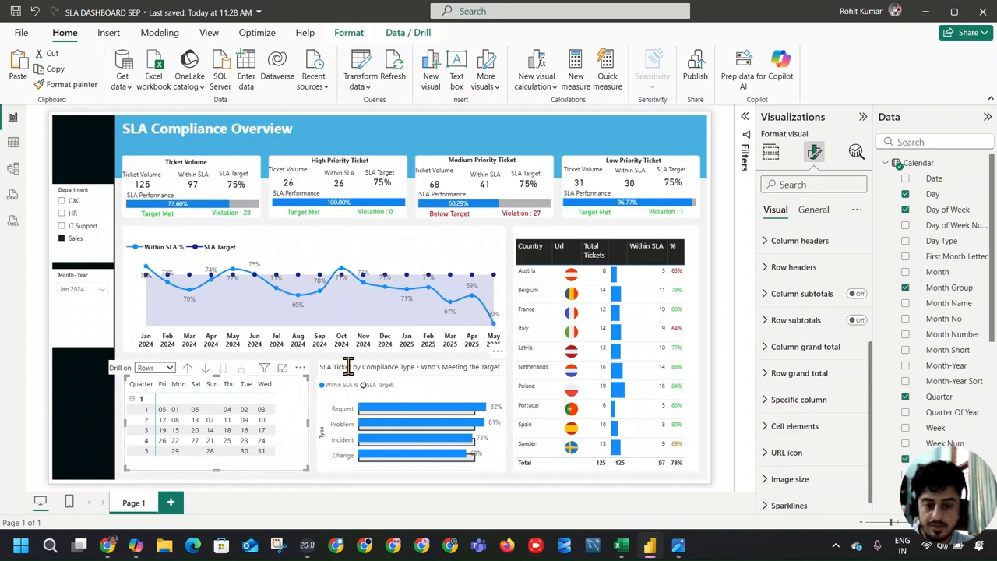
left_click(160, 367)
left_click(154, 394)
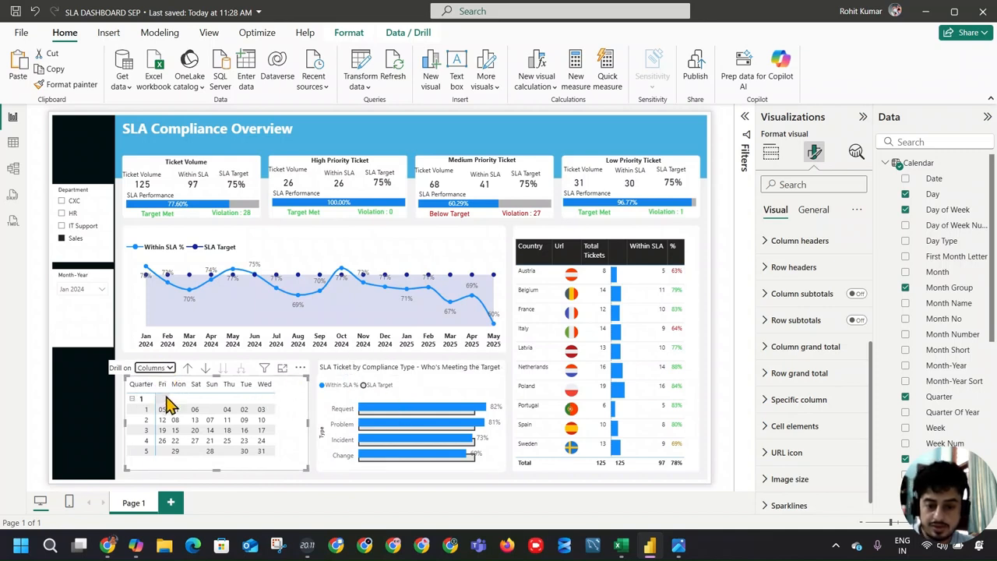
left_click(207, 369)
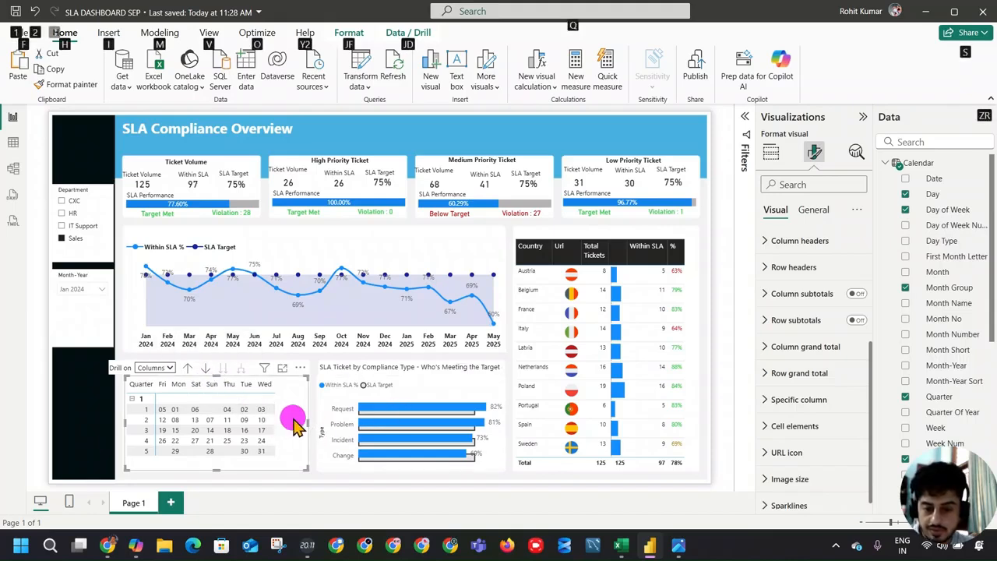
left_click(160, 368)
left_click(156, 381)
left_click(170, 369)
left_click(163, 394)
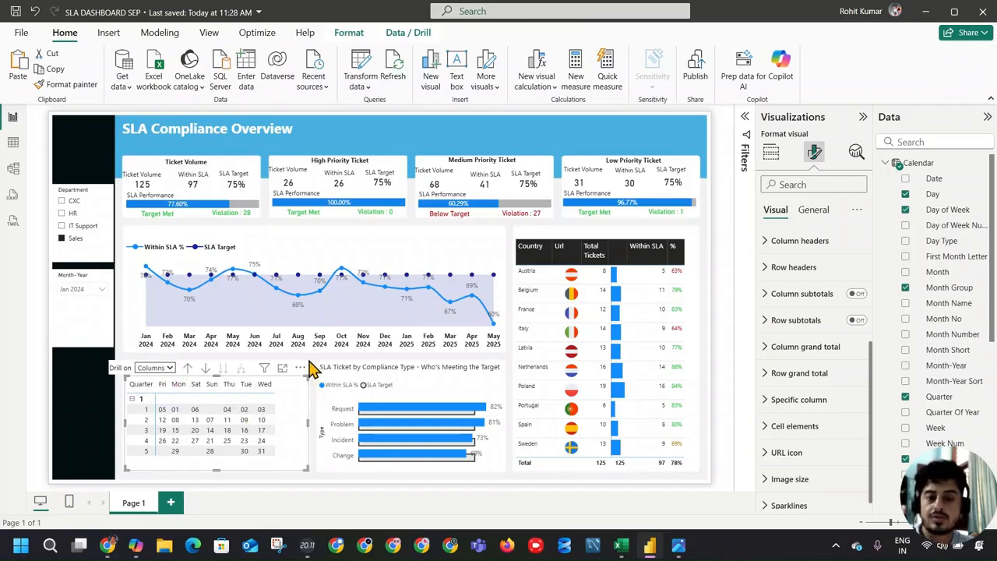
Step: Sort the Calendar table's Day of Week column by Day of Week Num to match the reference calendar's weekday order
key("alt+Tab")
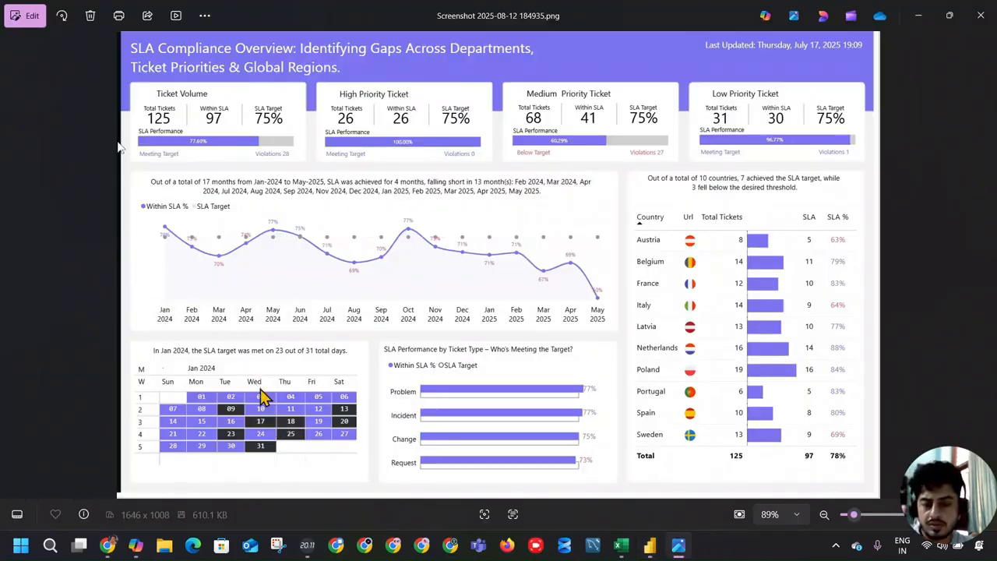
key("alt+Tab")
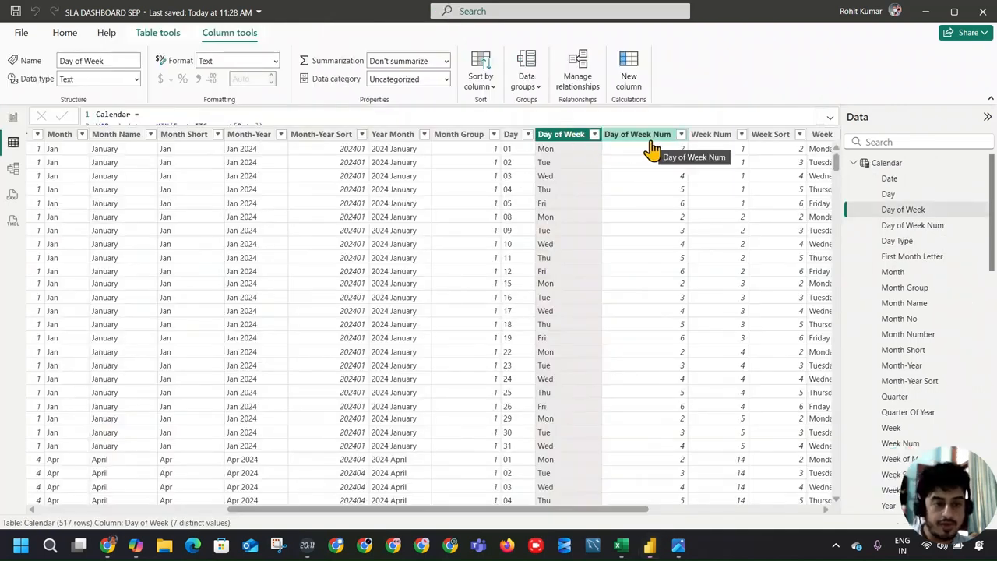
left_click(12, 117)
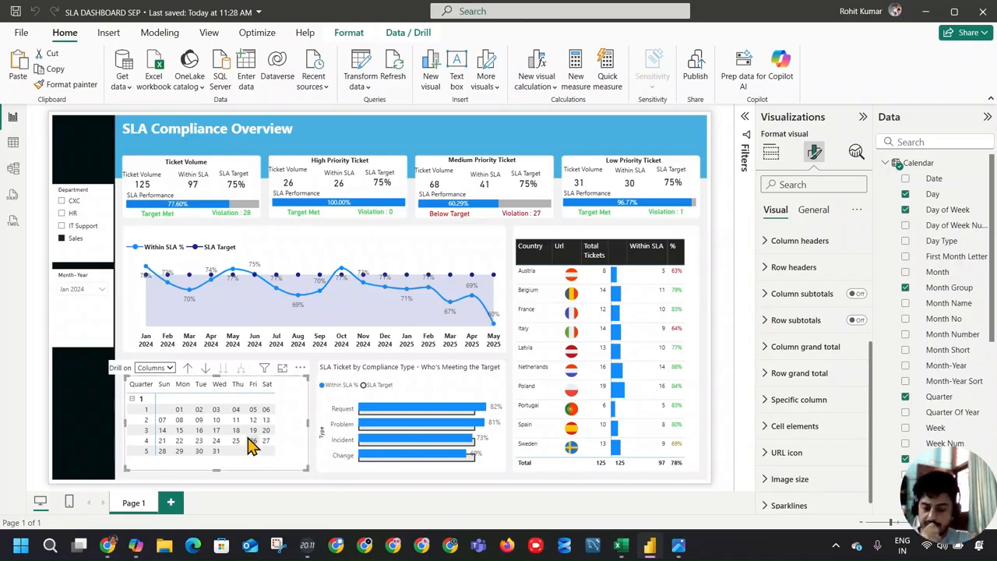
Step: Look through the calendar matrix's Values formatting options and compare its cell colours with the reference dashboard image
left_click(293, 418)
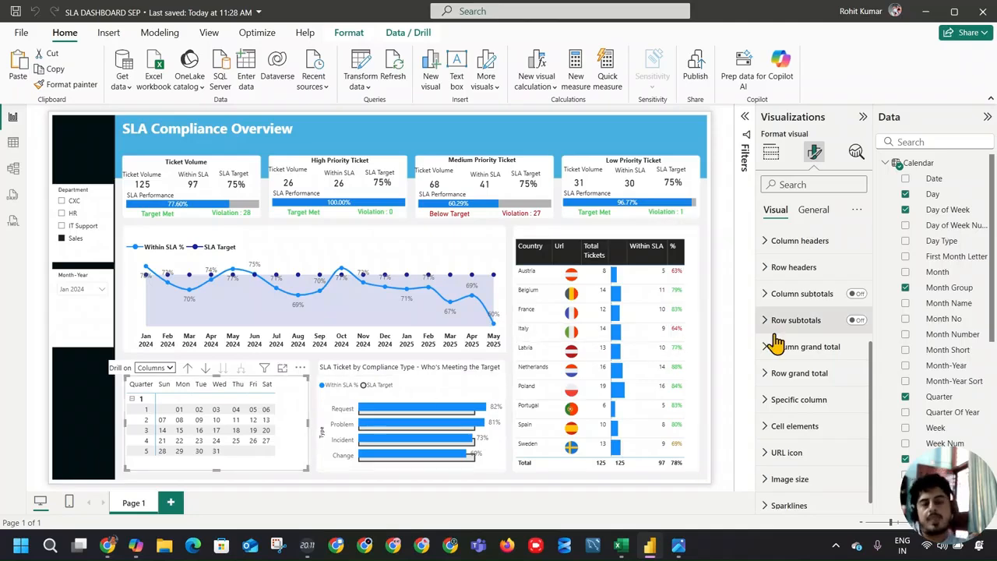
left_click(770, 152)
left_click(810, 153)
scroll(818, 382, "down", 3)
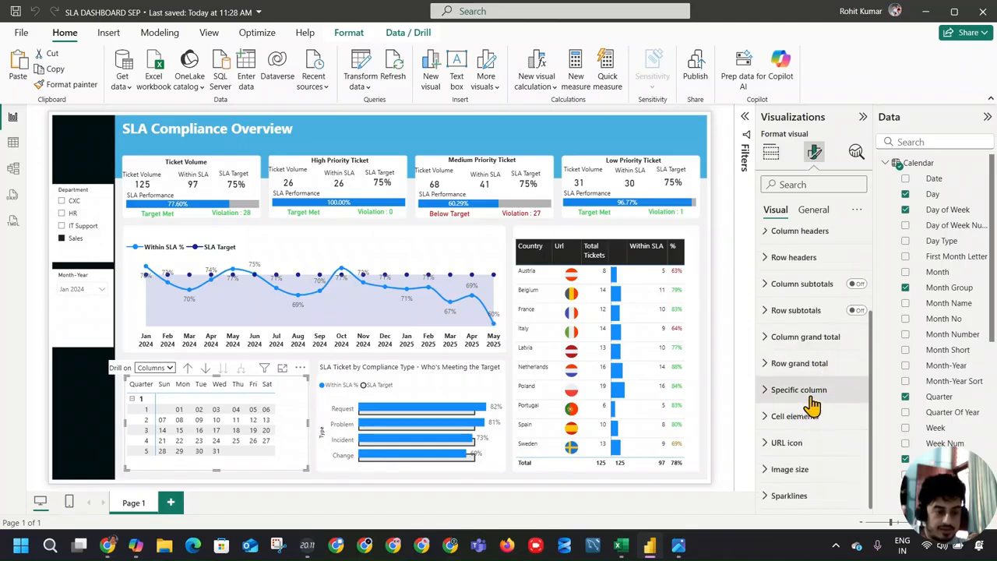
scroll(802, 356, "up", 3)
left_click(795, 322)
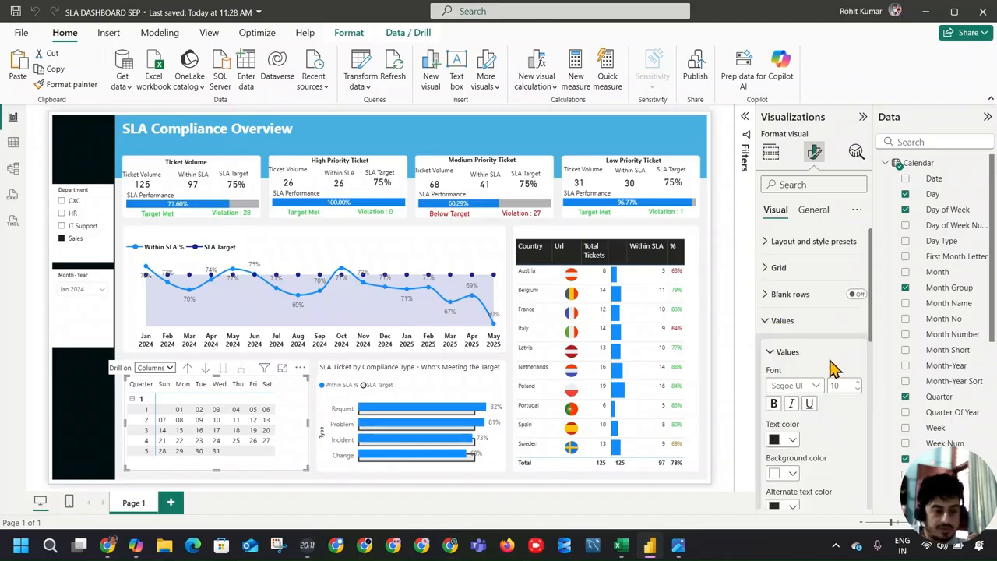
scroll(830, 399, "down", 3)
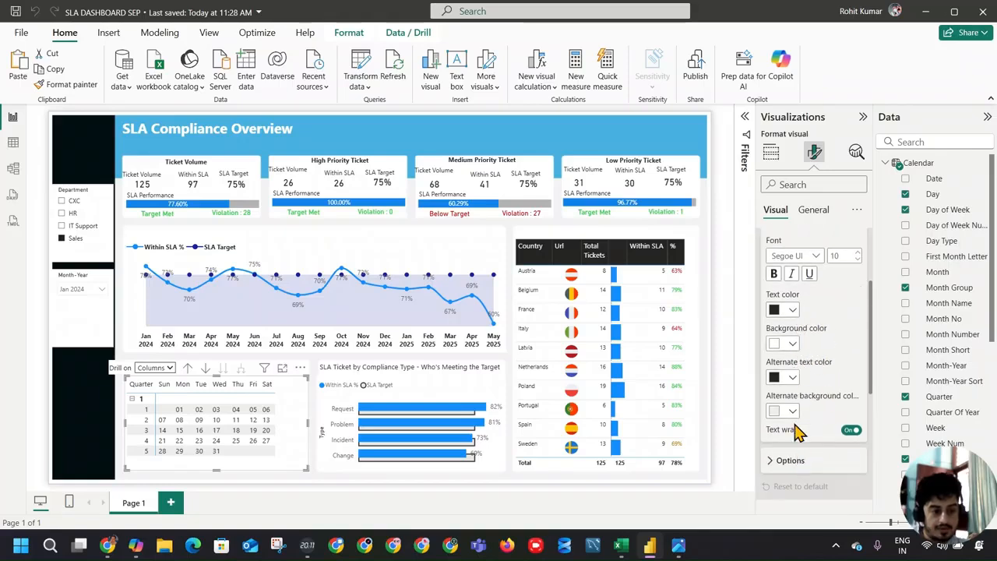
scroll(802, 458, "down", 5)
scroll(806, 370, "up", 8)
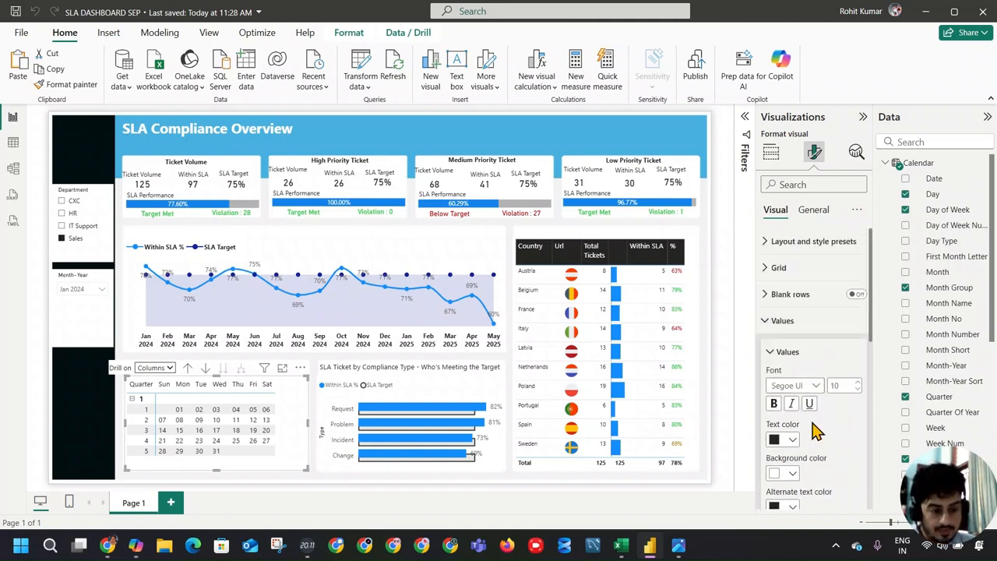
scroll(814, 431, "down", 1)
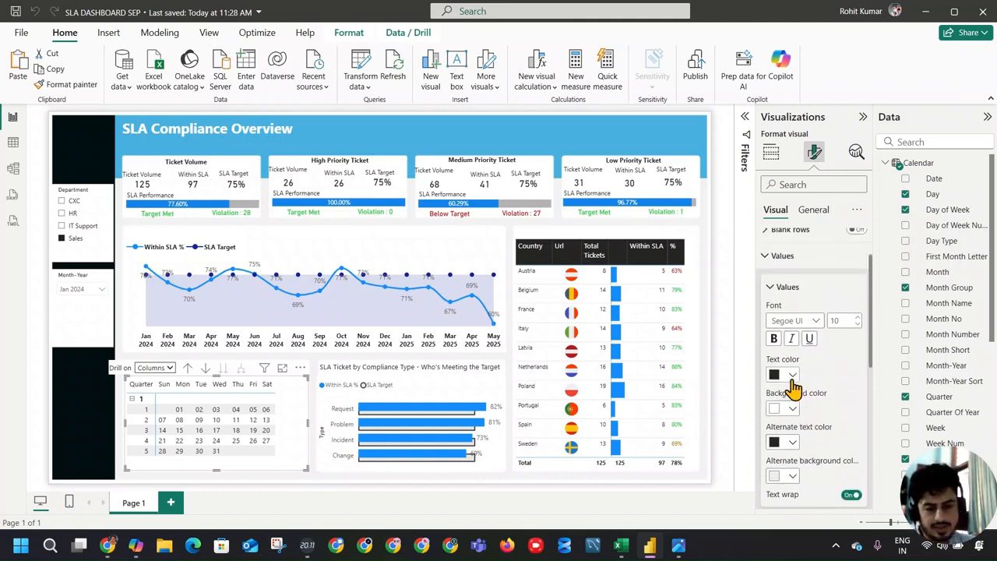
key("alt+Tab")
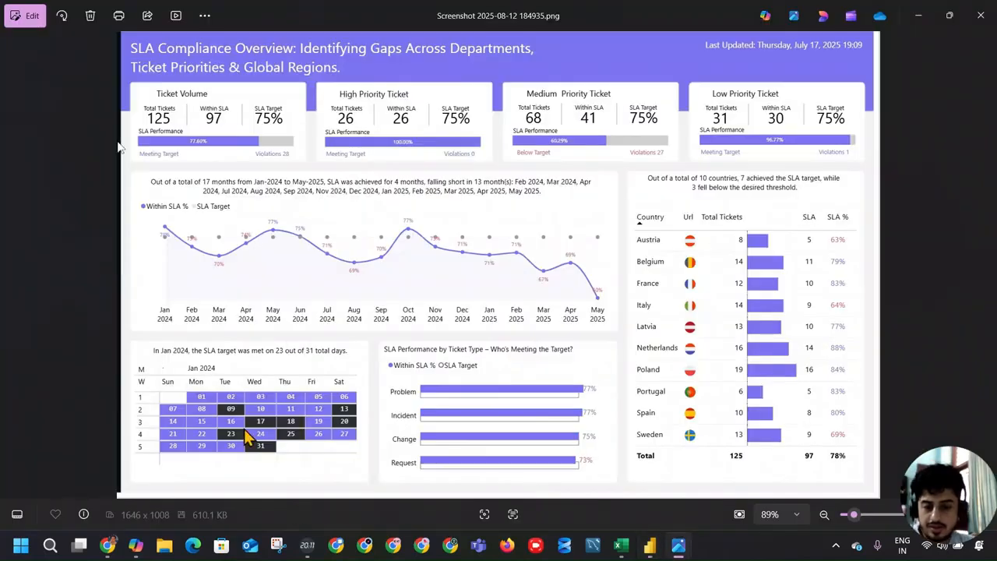
key("alt+Tab")
left_click(791, 410)
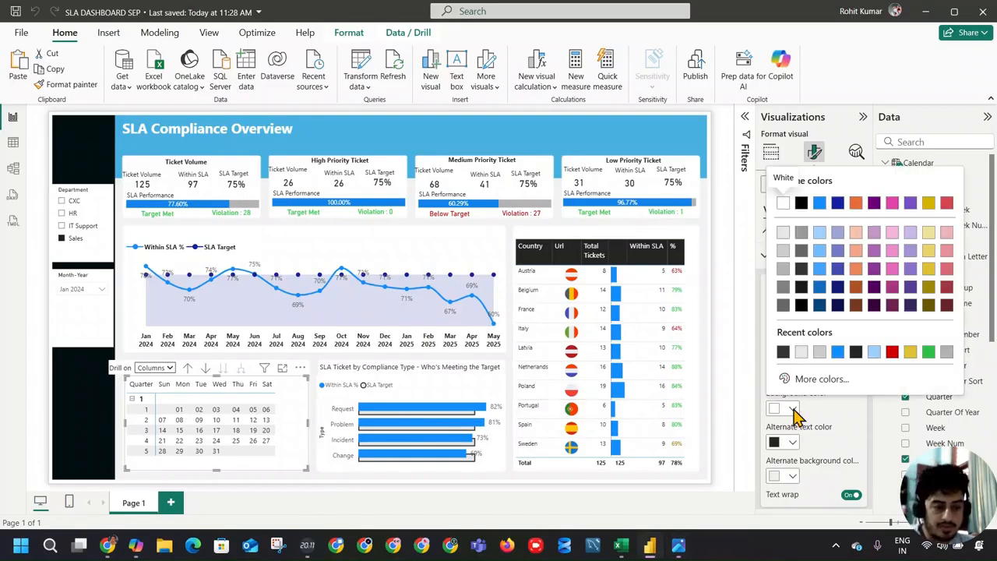
left_click(816, 381)
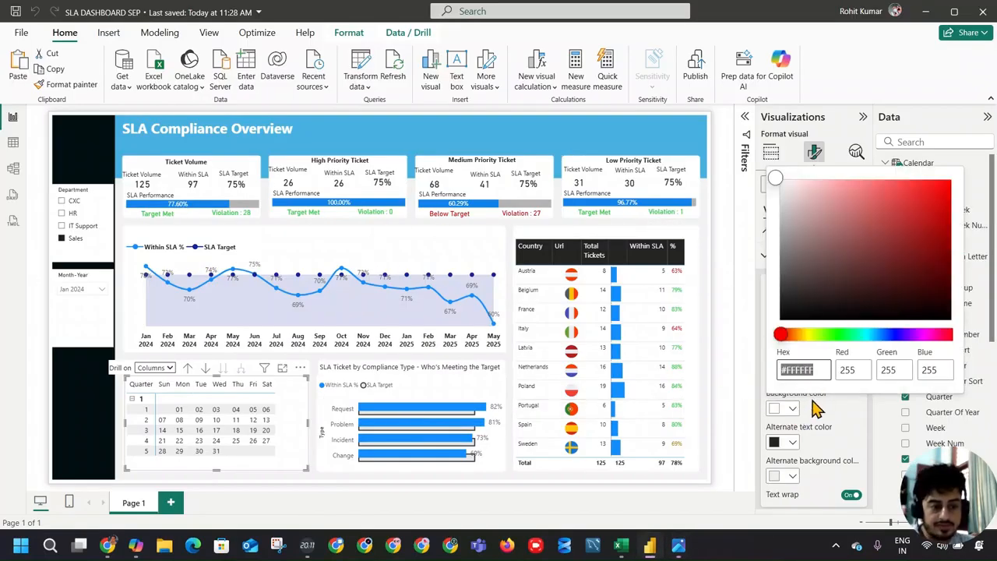
left_click(787, 409)
left_click(787, 412)
left_click(810, 381)
left_click(817, 416)
scroll(854, 424, "down", 1)
left_click(838, 402)
Step: Examine the matrix's remaining formatting sections, including Cell elements and the Values colours, for a way to colour the calendar days
scroll(826, 409, "down", 5)
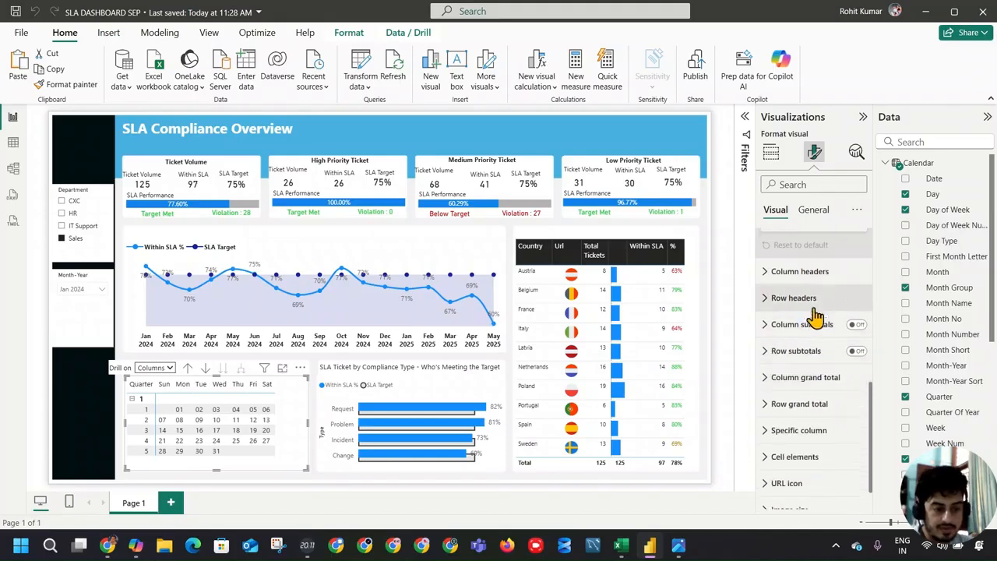
scroll(822, 374, "down", 1)
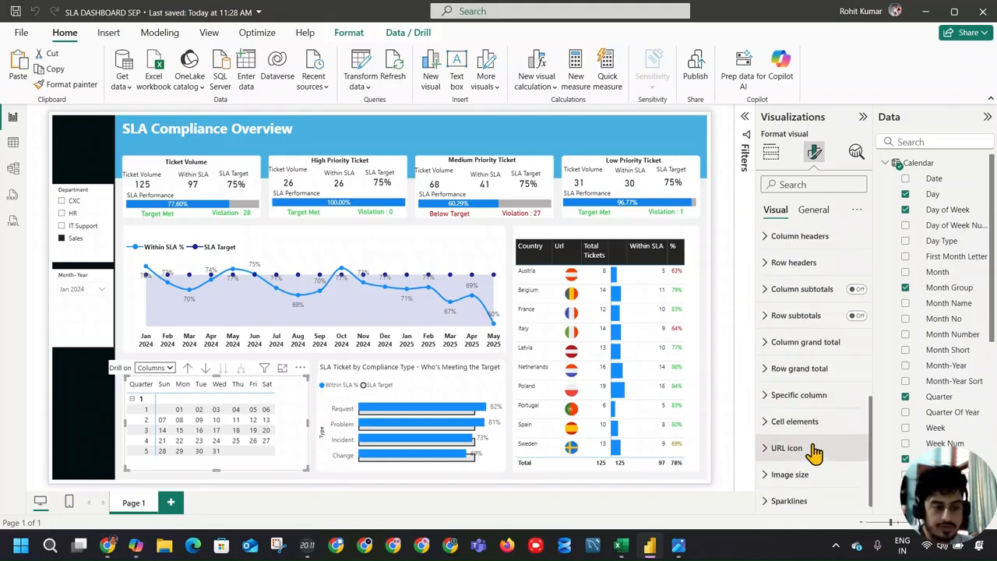
left_click(804, 422)
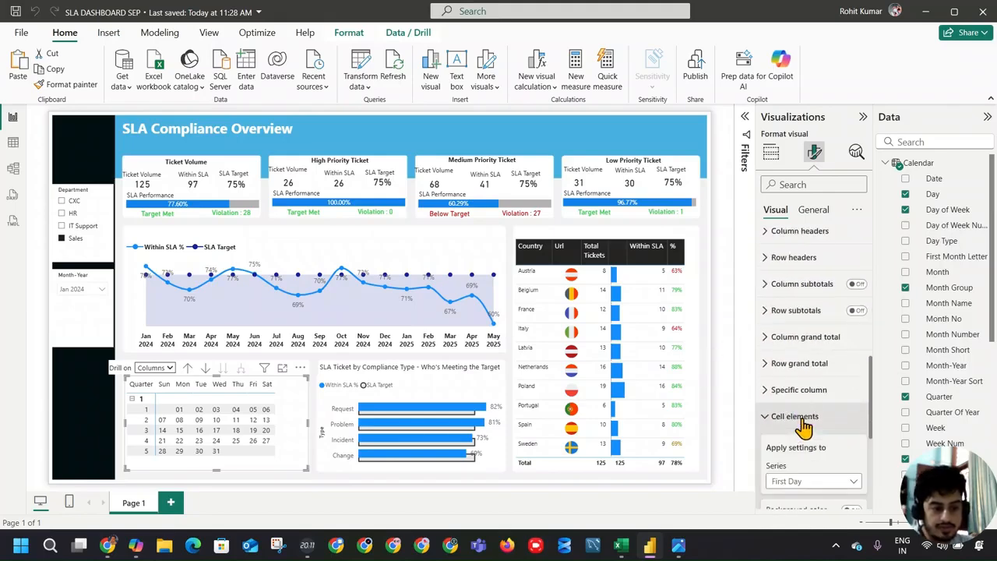
left_click(803, 422)
scroll(802, 393, "up", 4)
scroll(804, 390, "up", 2)
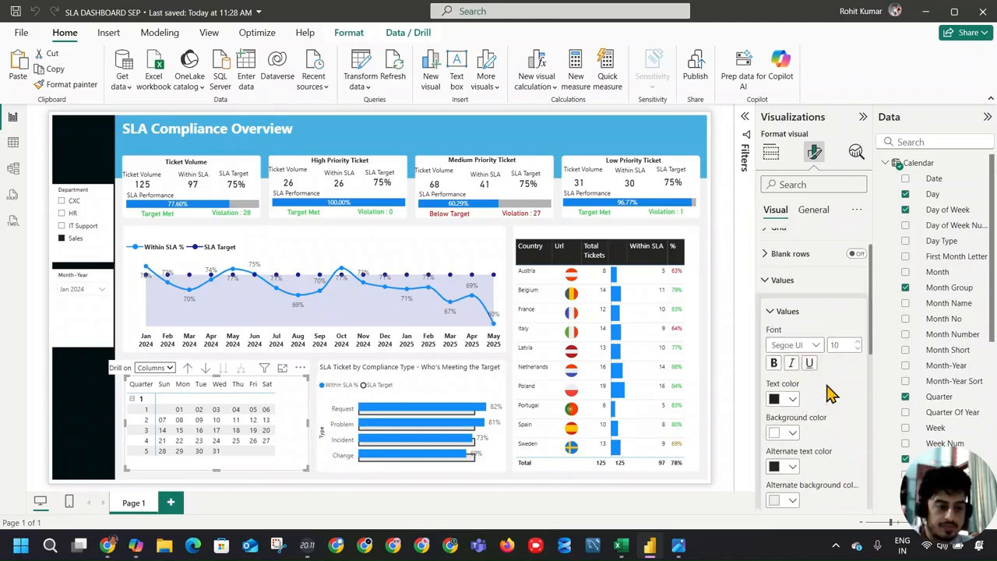
left_click(793, 399)
left_click(795, 427)
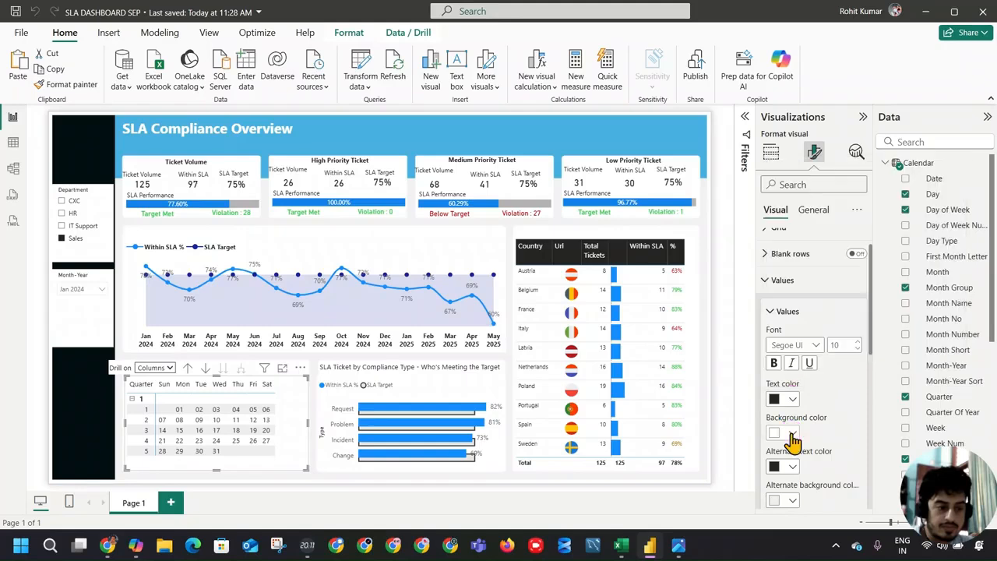
scroll(834, 401, "up", 1)
left_click(800, 355)
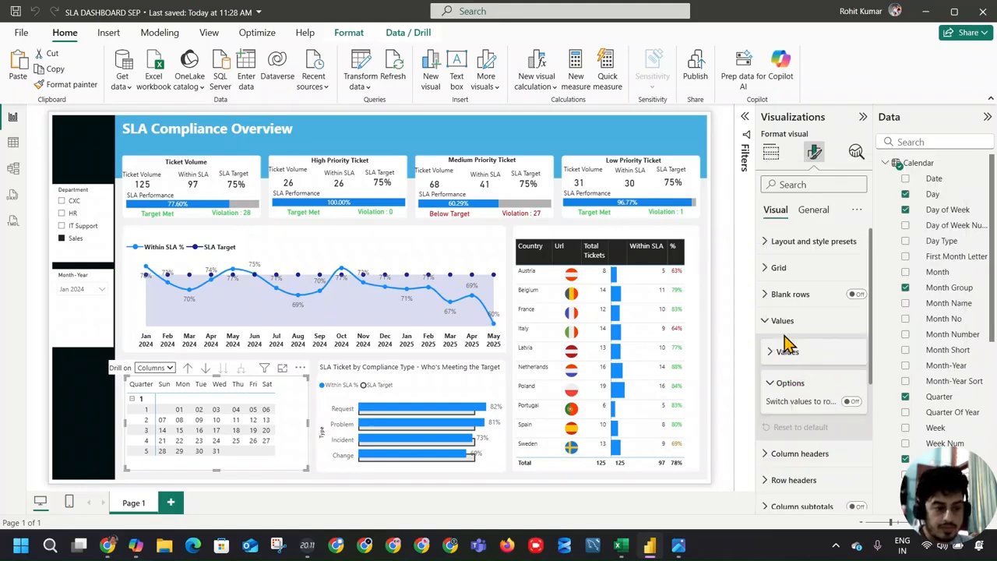
left_click(786, 323)
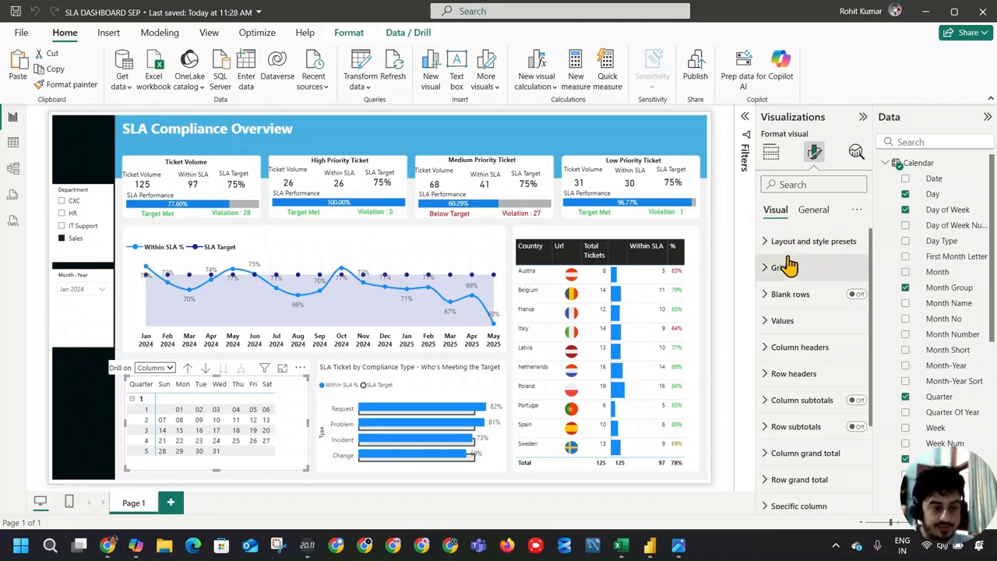
Step: Start background colour conditional formatting for the calendar matrix's First Day values, with Field value as the format style
left_click(773, 153)
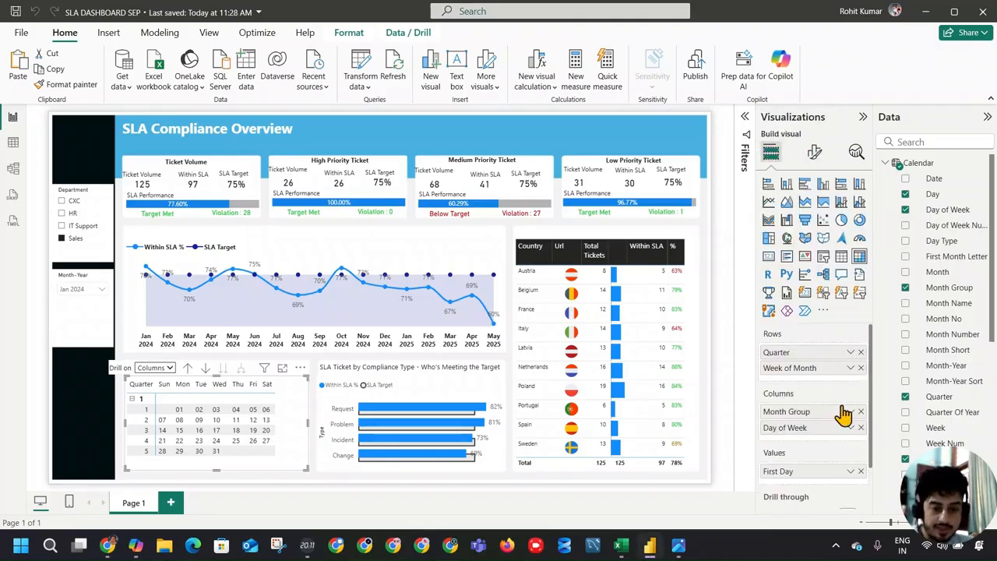
left_click(851, 471)
left_click(883, 378)
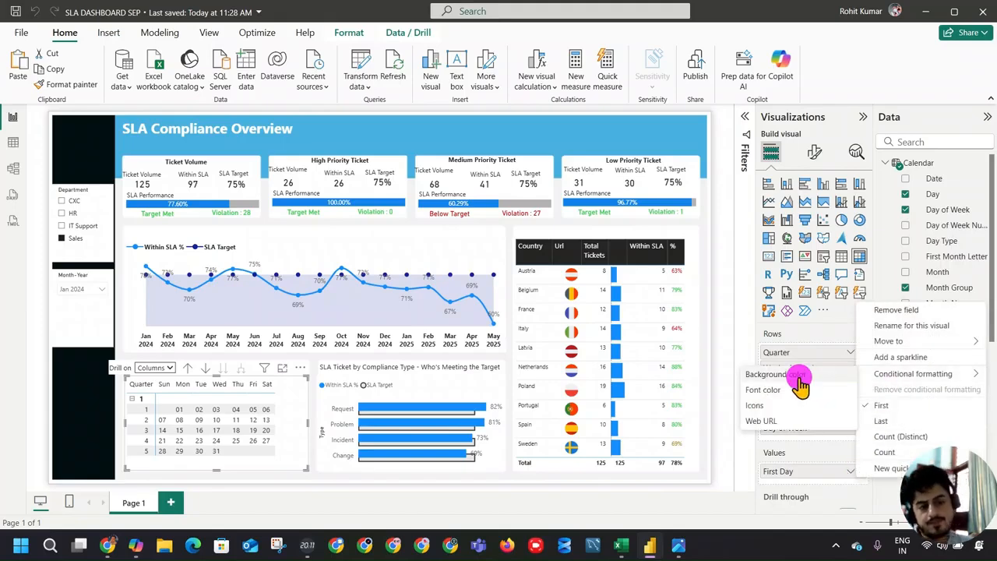
left_click(780, 375)
left_click(325, 130)
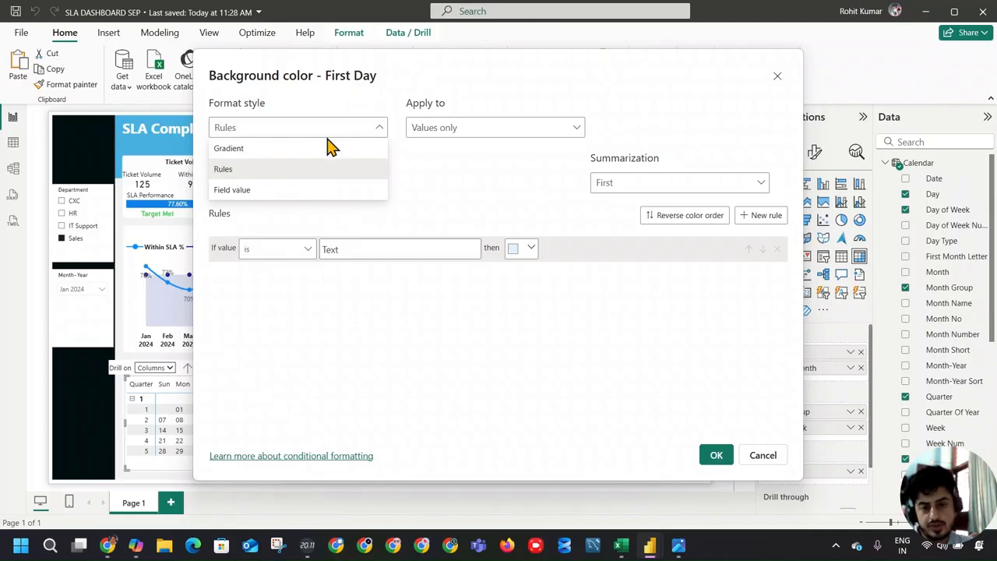
left_click(312, 194)
Step: Base the First Day background colour on the SLA Status Color field and apply it to values only
left_click(311, 185)
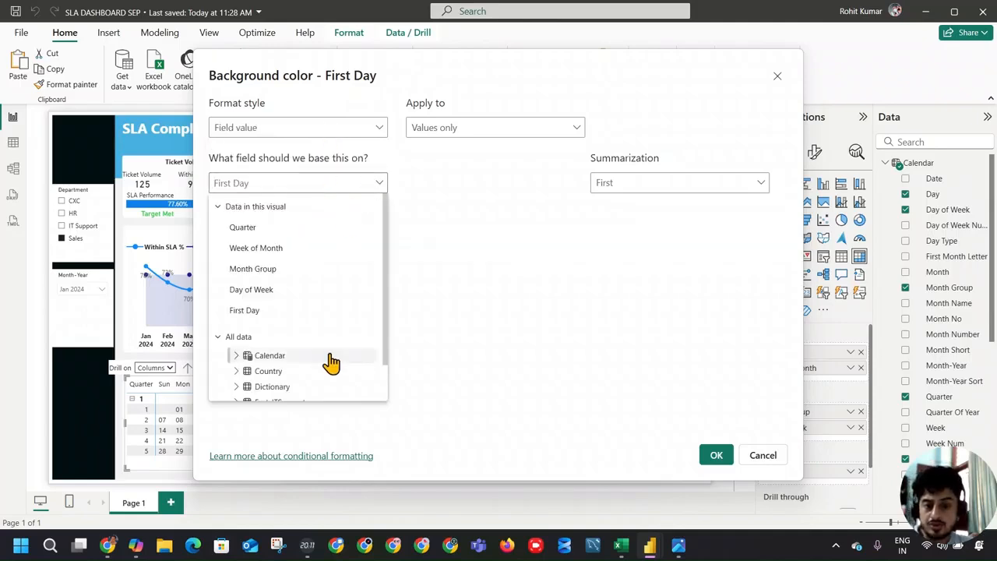
scroll(329, 363, "down", 1)
left_click(236, 359)
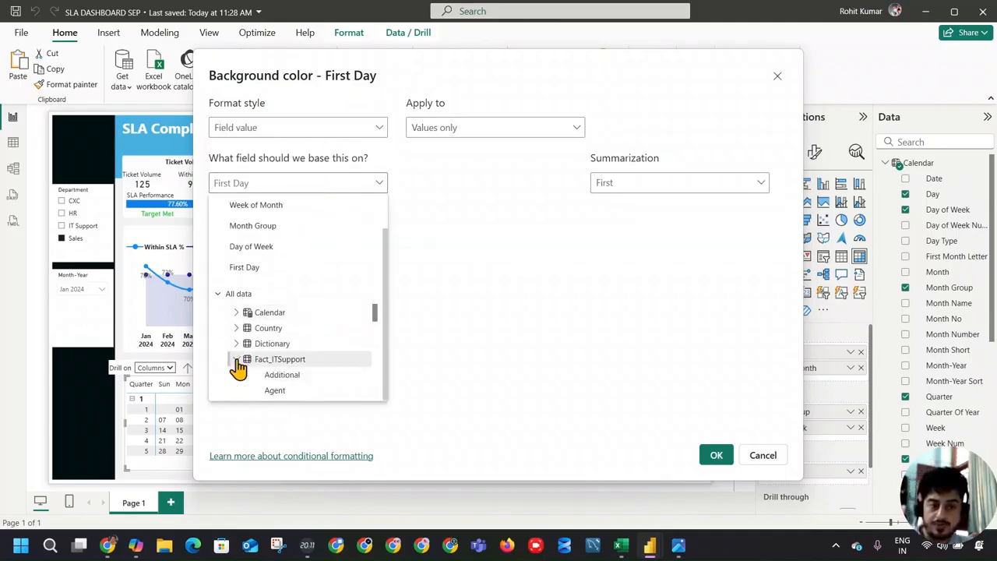
scroll(262, 371, "down", 5)
scroll(366, 382, "down", 4)
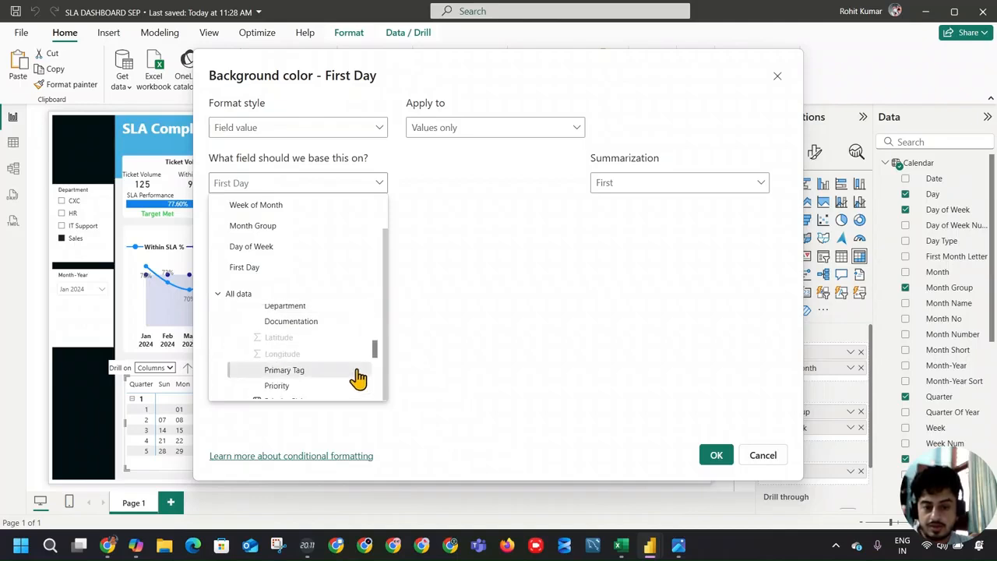
scroll(335, 355, "up", 10)
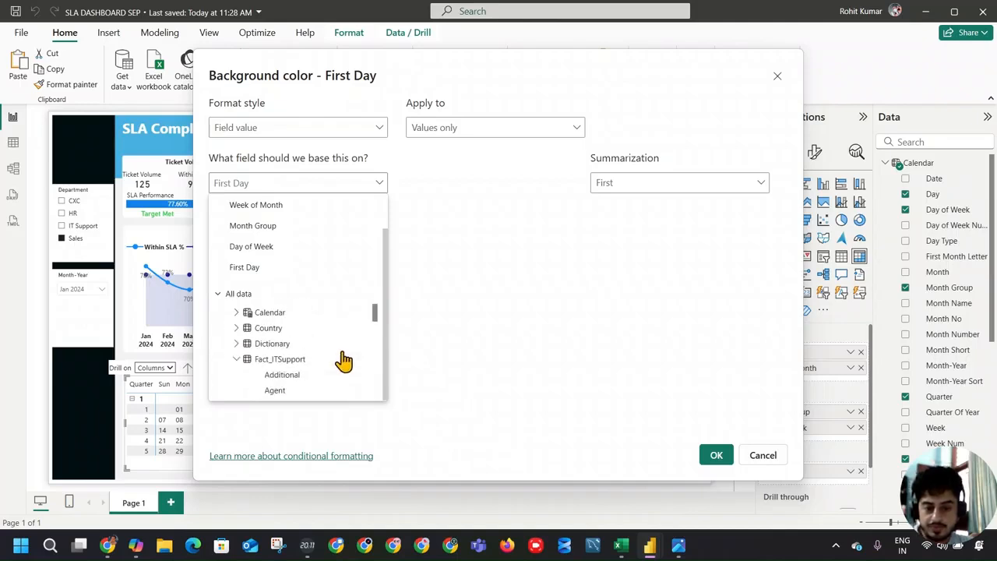
left_click(236, 359)
left_click(245, 378)
scroll(325, 363, "down", 2)
left_click(320, 316)
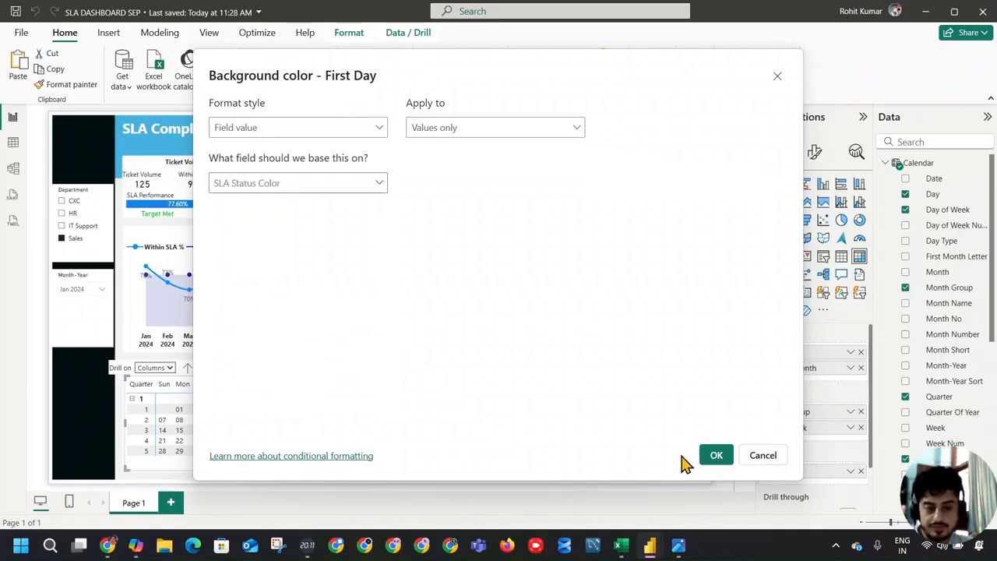
left_click(714, 456)
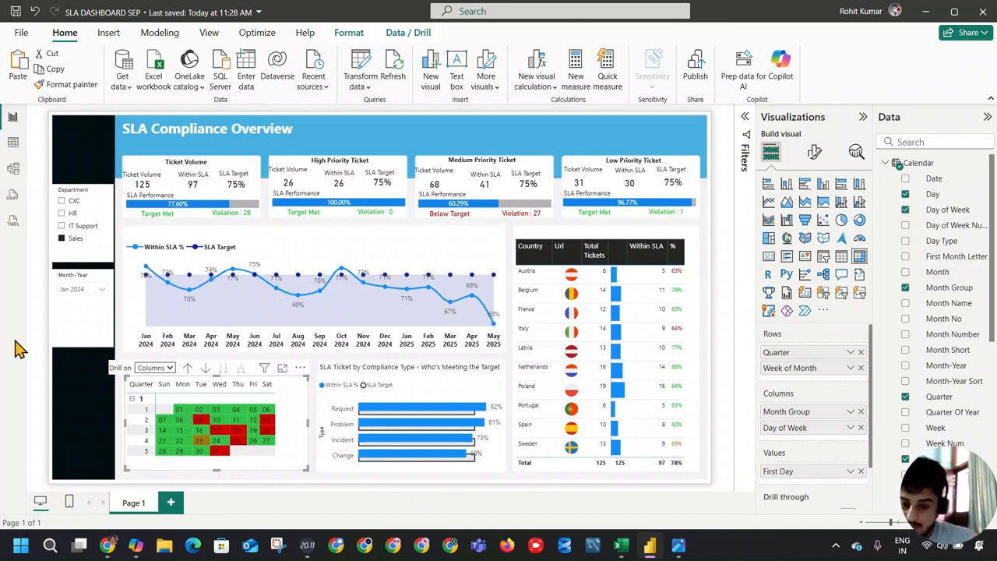
Step: Check how the dashboard cross-filters by selecting and deselecting the calendar's red Tuesday cell in week 2
left_click(198, 421)
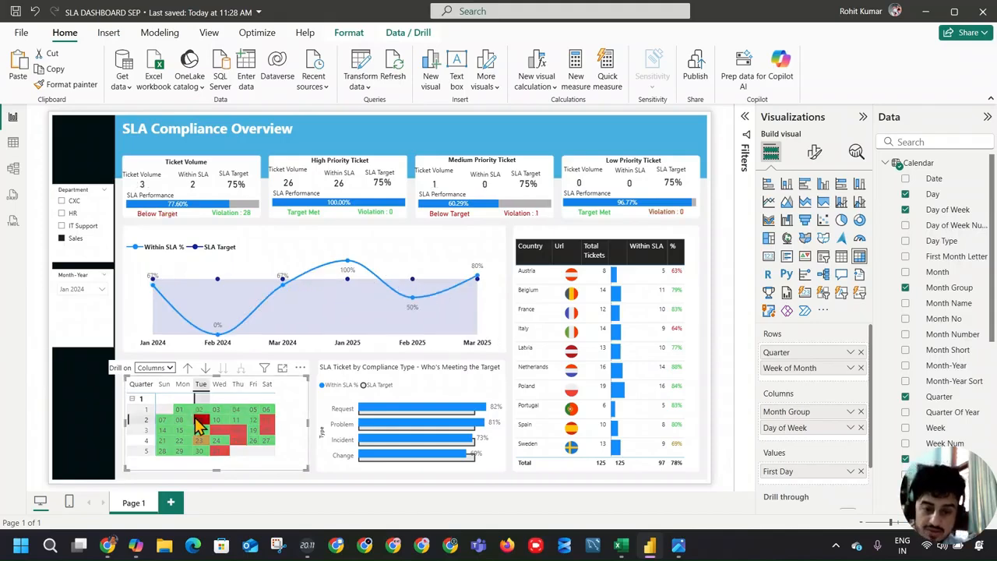
left_click(197, 421)
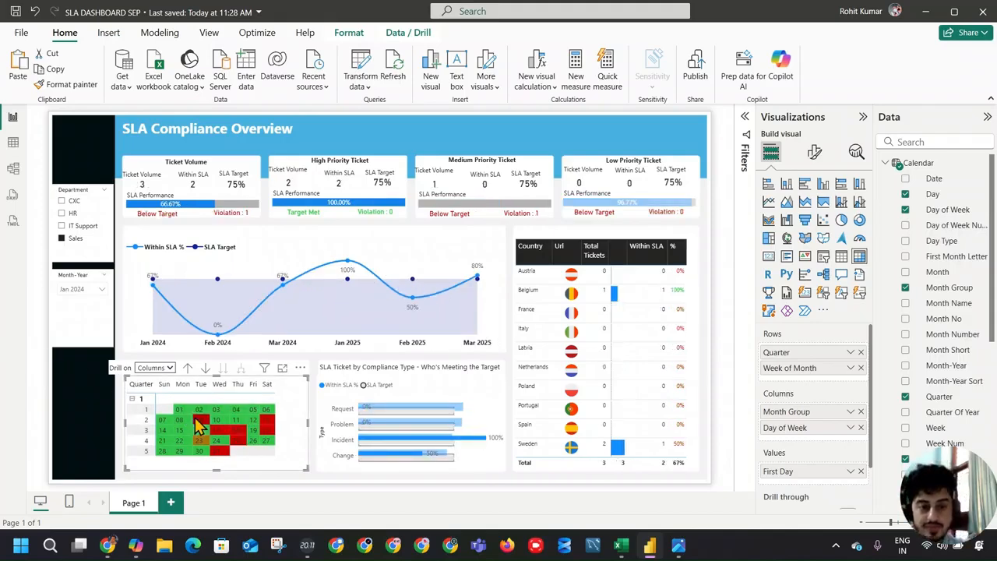
left_click(198, 423)
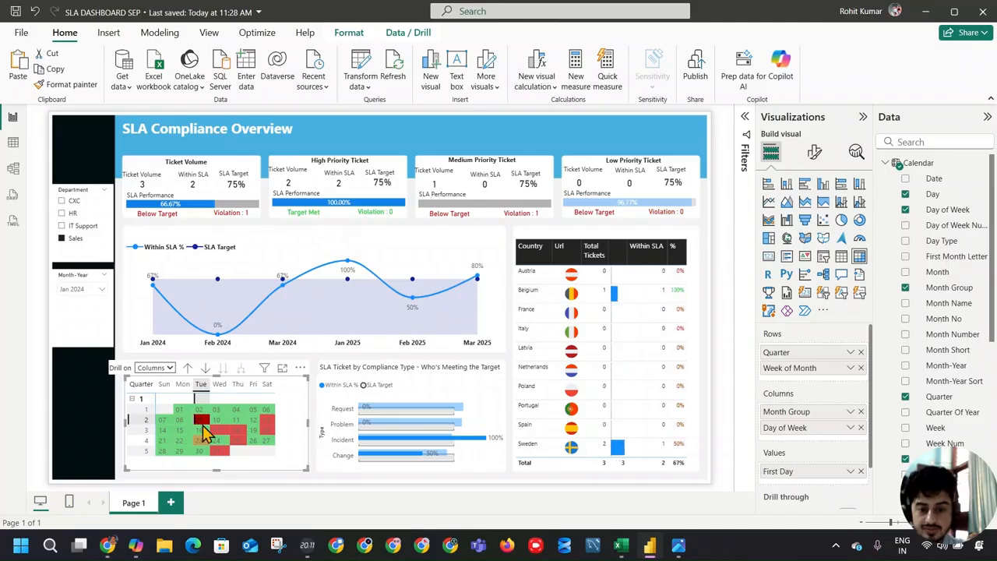
left_click(200, 425)
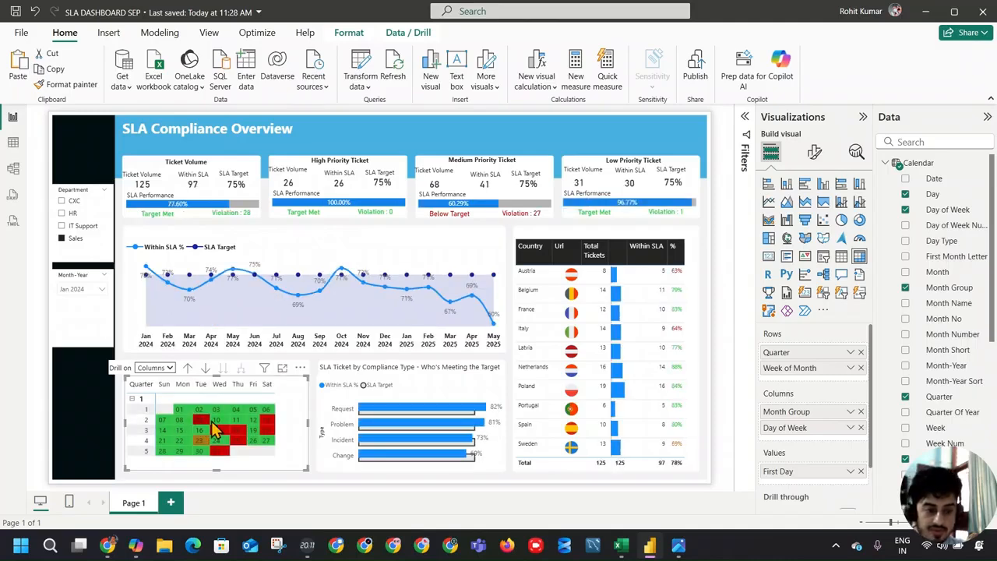
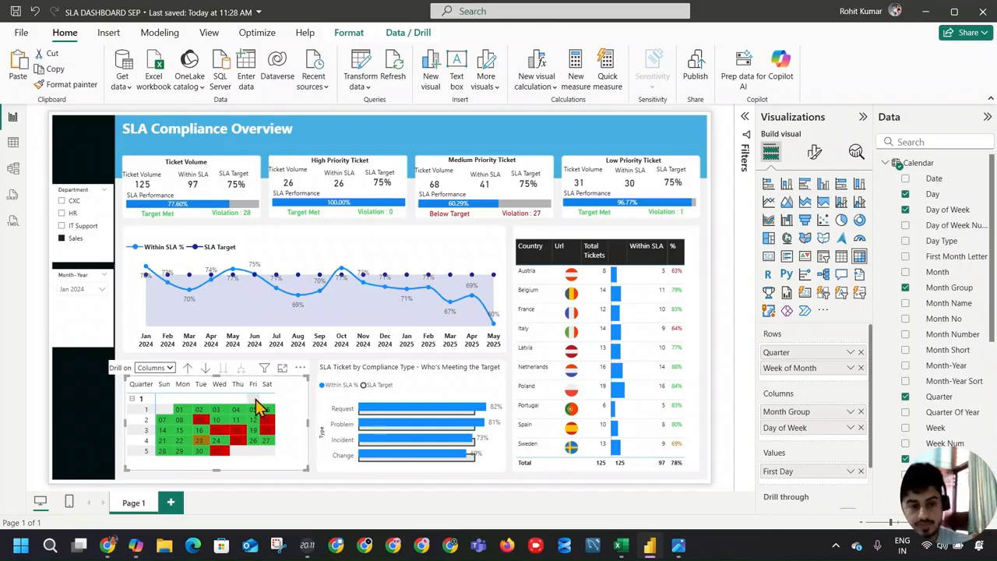
Step: Check how the dashboard cross-filters by selecting the calendar's days 01, 04 and 06 and its red Saturday cells
left_click(179, 409)
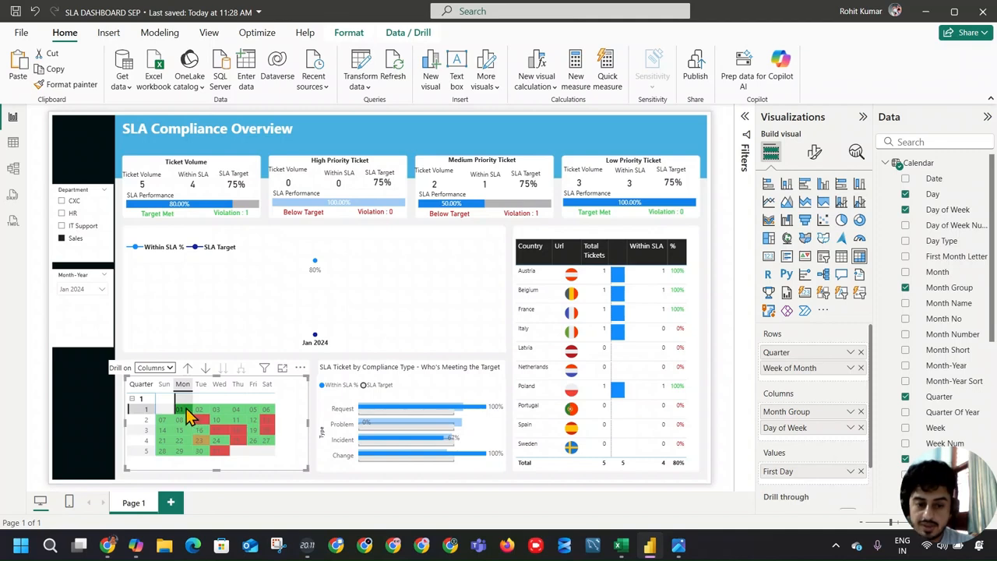
left_click(187, 415)
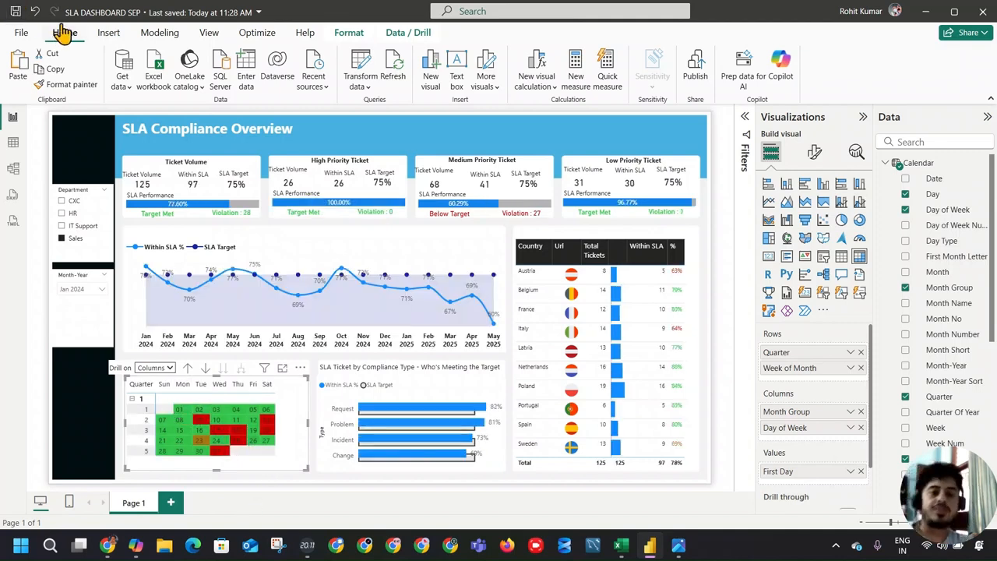
left_click(236, 411)
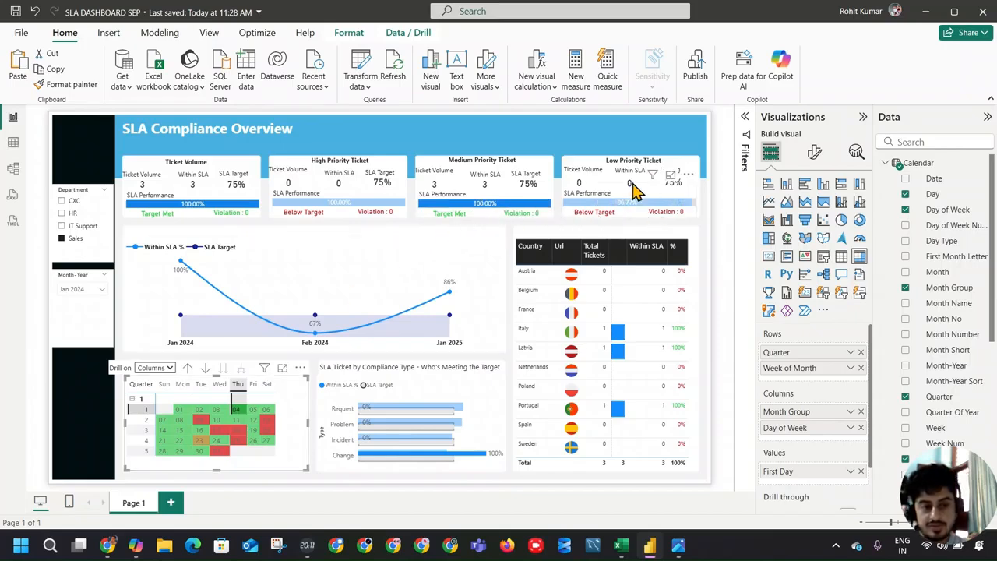
left_click(266, 421)
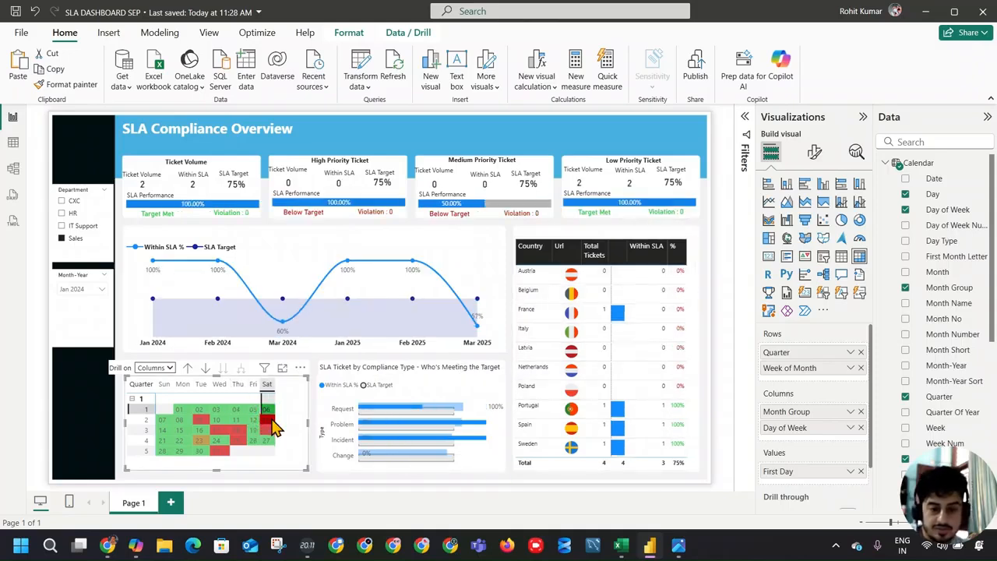
left_click(268, 432, "ctrl")
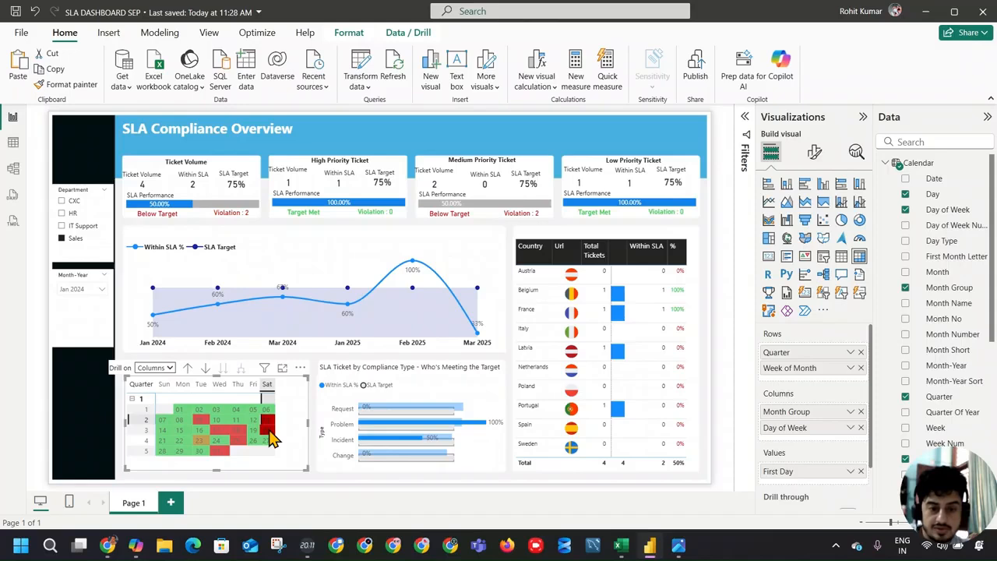
left_click(267, 429)
left_click(237, 411)
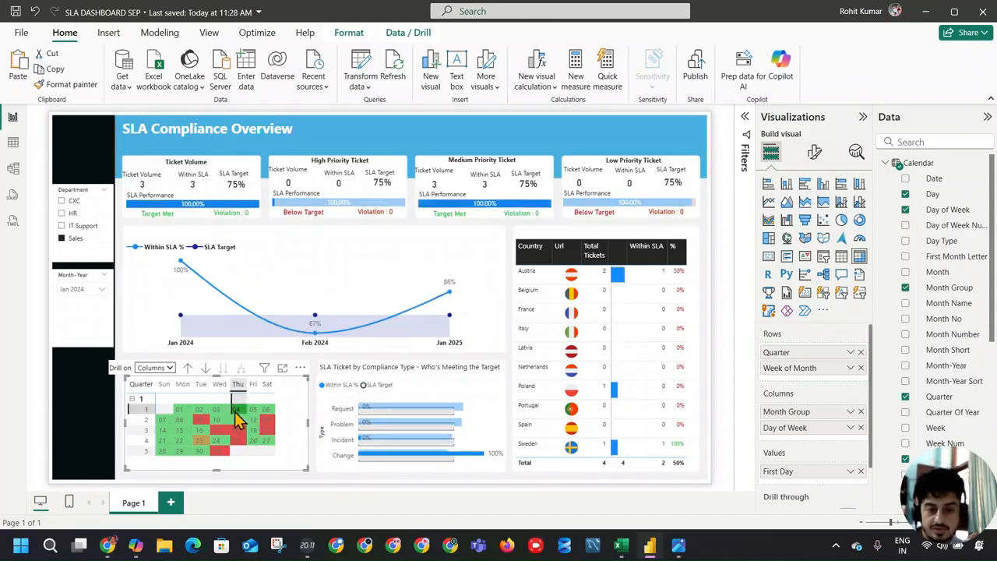
Step: Check the cross-filtering for the calendar's Tuesday cells and the midweek cells of weeks 3 and 4, ending with day 24 deselected
left_click(199, 429)
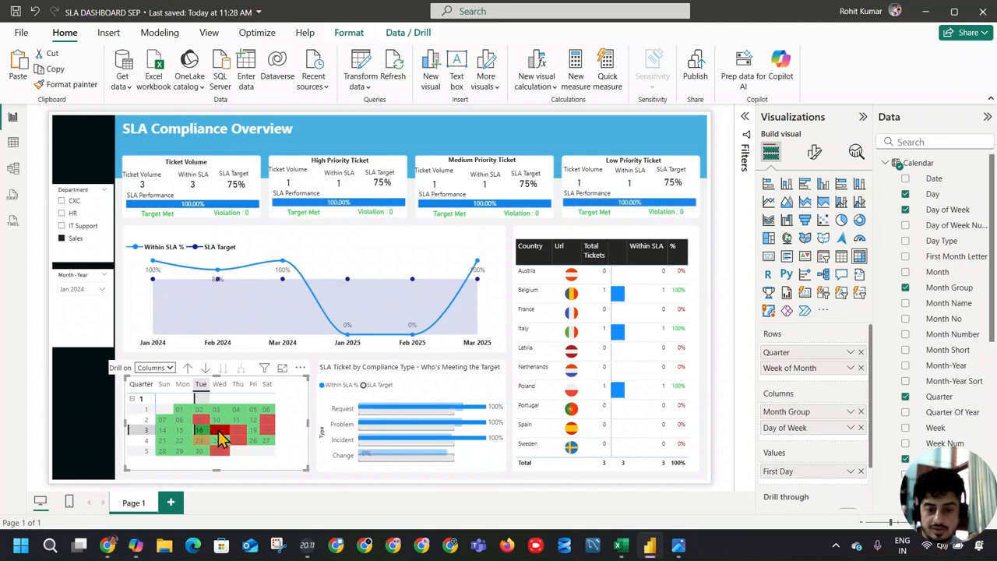
left_click(201, 411)
left_click(206, 420)
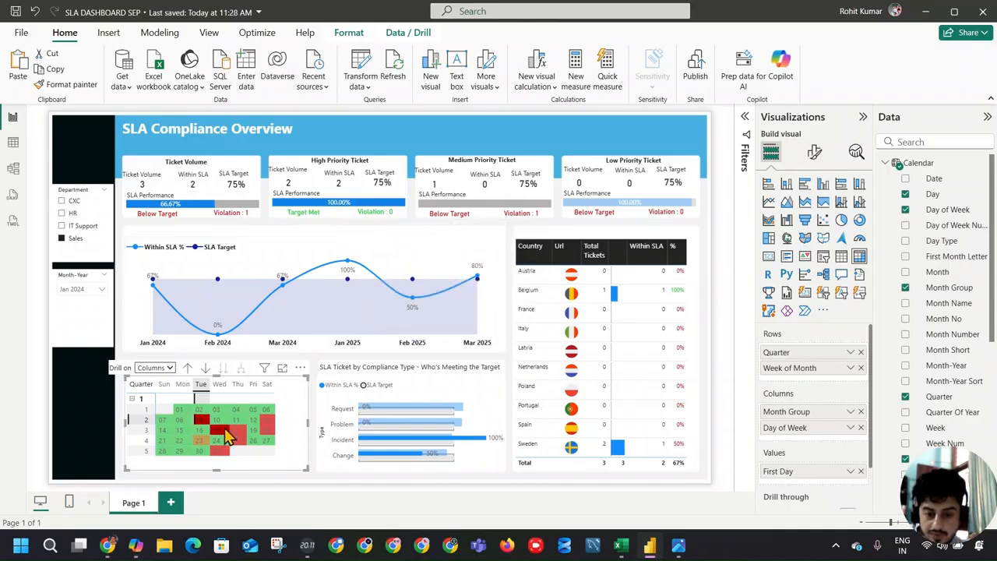
left_click(221, 429)
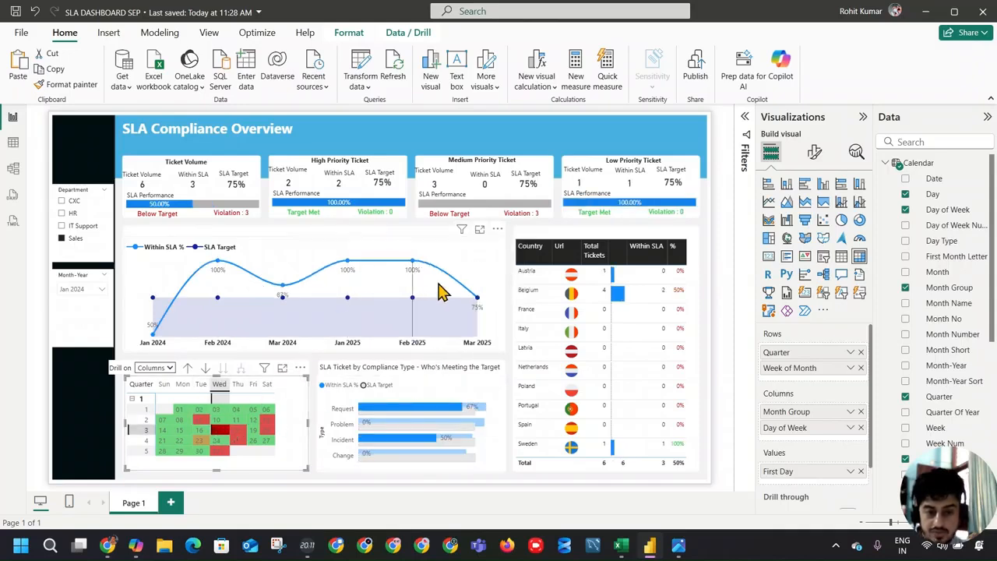
left_click(252, 425)
left_click(234, 440)
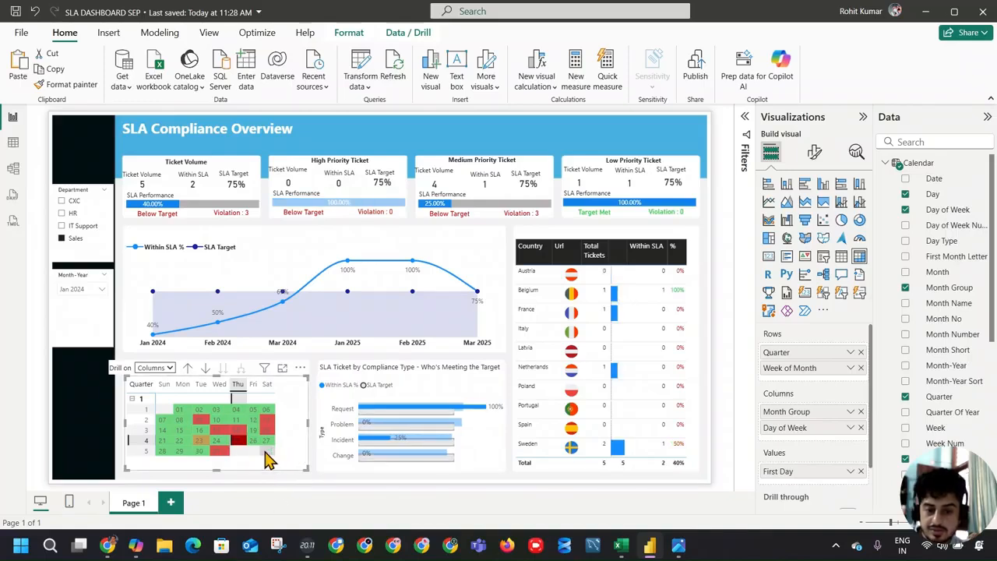
left_click(251, 462)
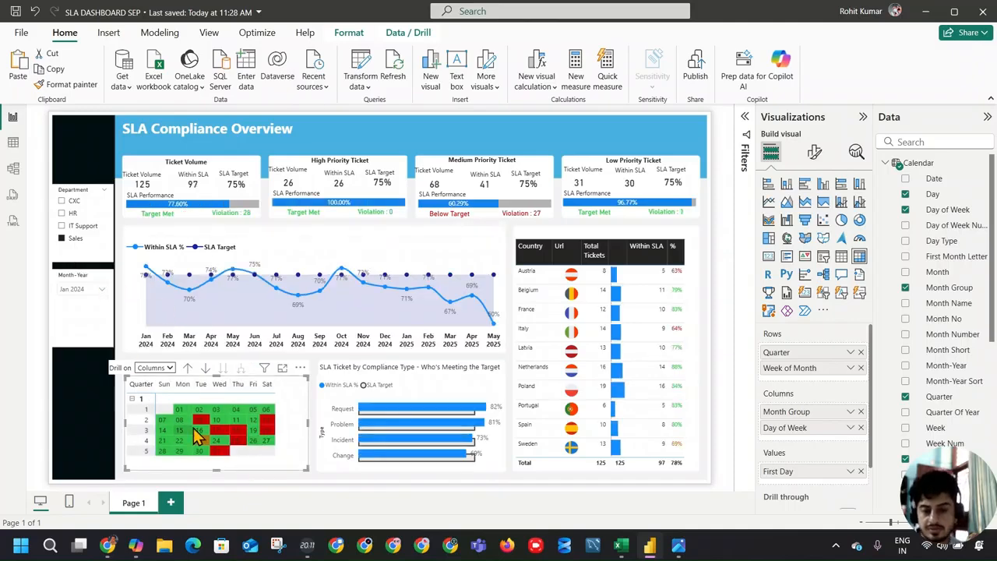
left_click(219, 441)
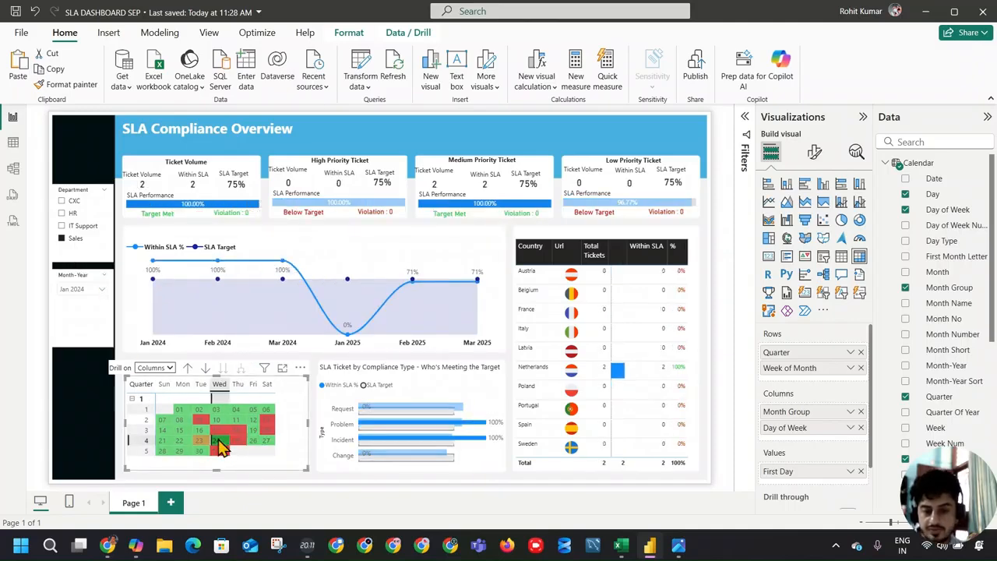
left_click(219, 441)
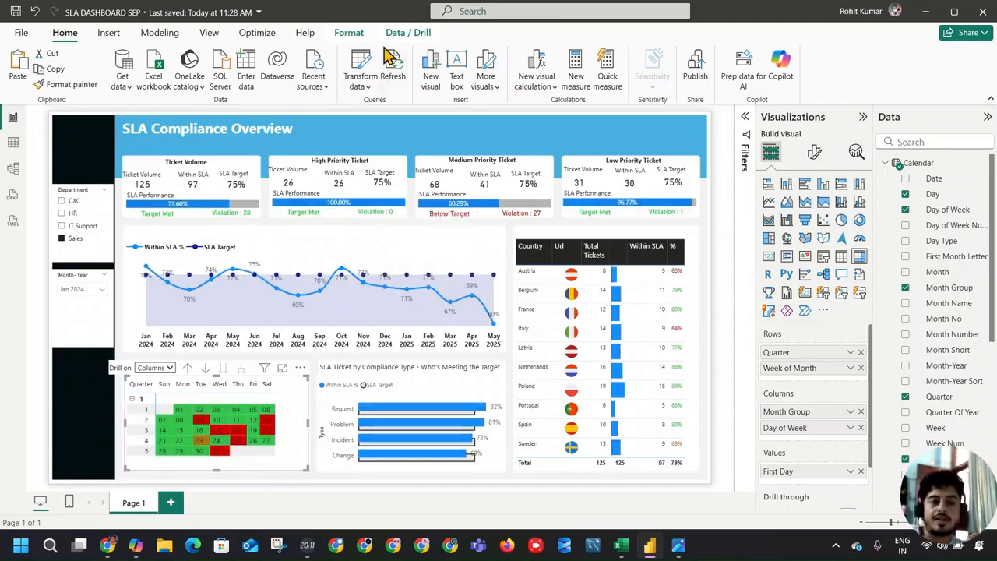
Step: Review the calendar matrix's Specific column settings for First Day, including the Values colours and the sections below them
left_click(815, 153)
scroll(838, 405, "down", 3)
left_click(817, 393)
scroll(848, 436, "down", 3)
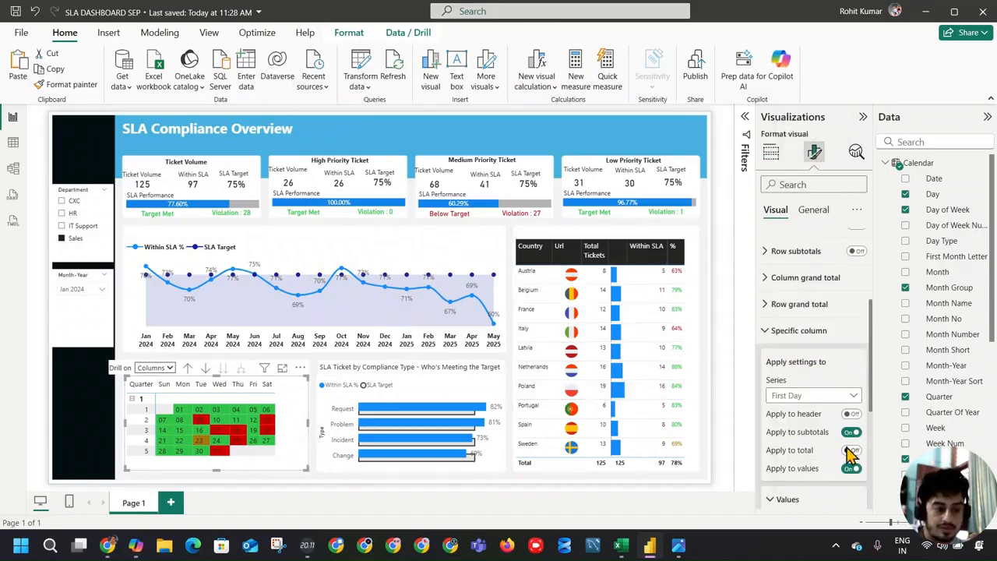
scroll(832, 434, "down", 3)
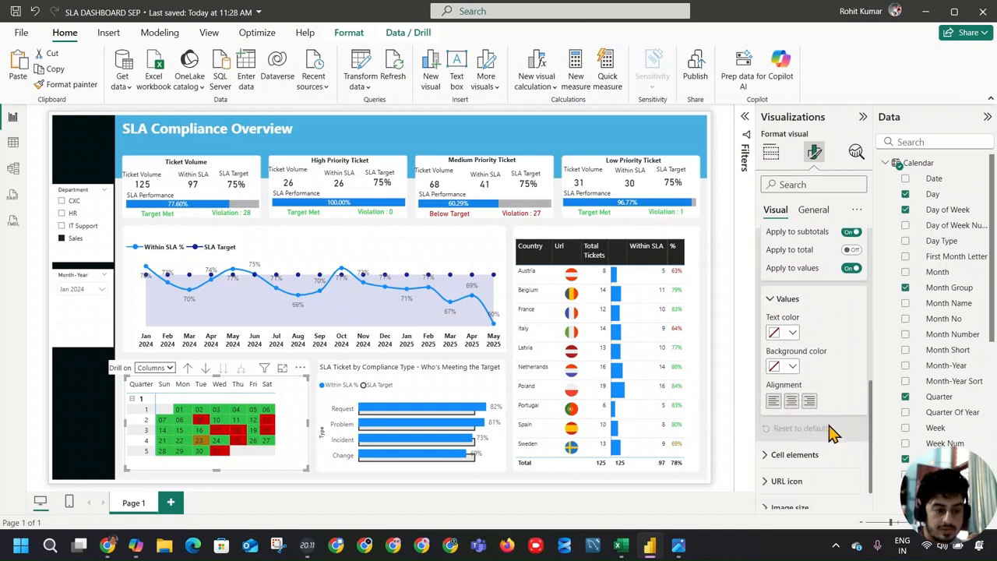
scroll(806, 420, "down", 1)
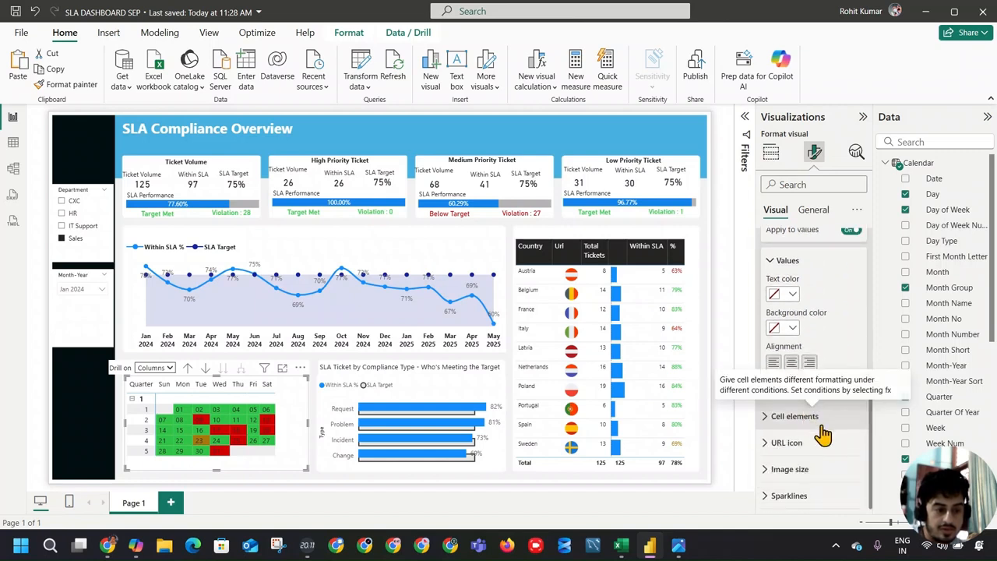
scroll(823, 434, "up", 3)
scroll(823, 434, "up", 3)
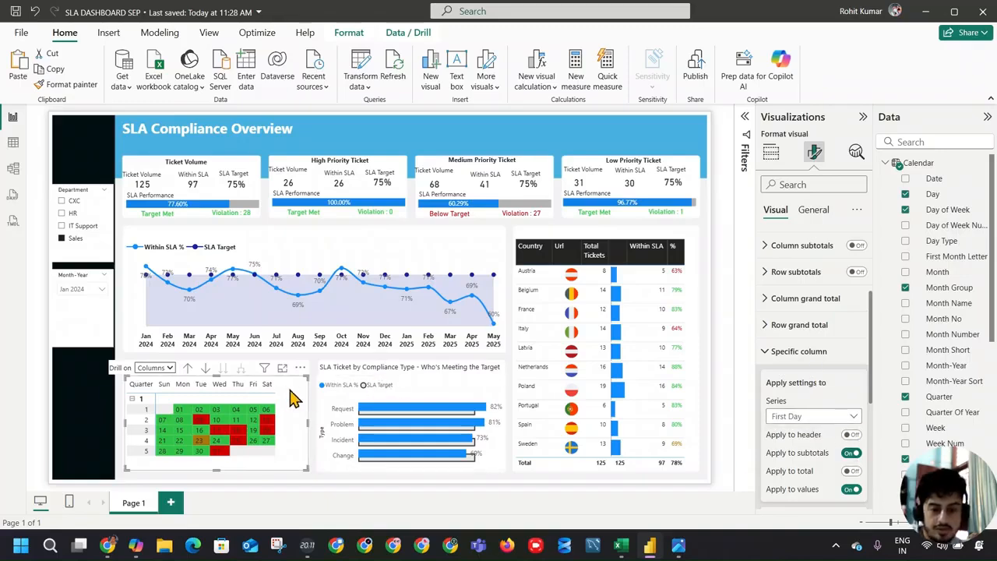
left_click(775, 355)
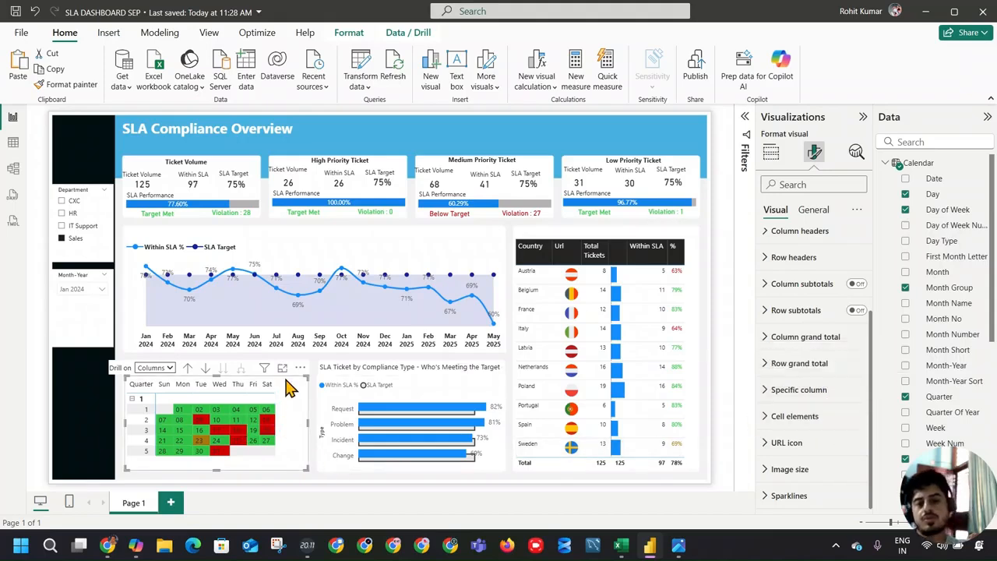
Step: Widen the calendar matrix's Sat column slightly, then select and deselect its header to check the filtering
mouse_move(275, 383)
left_mouse_down()
mouse_move(299, 385)
mouse_move(285, 385)
left_mouse_up()
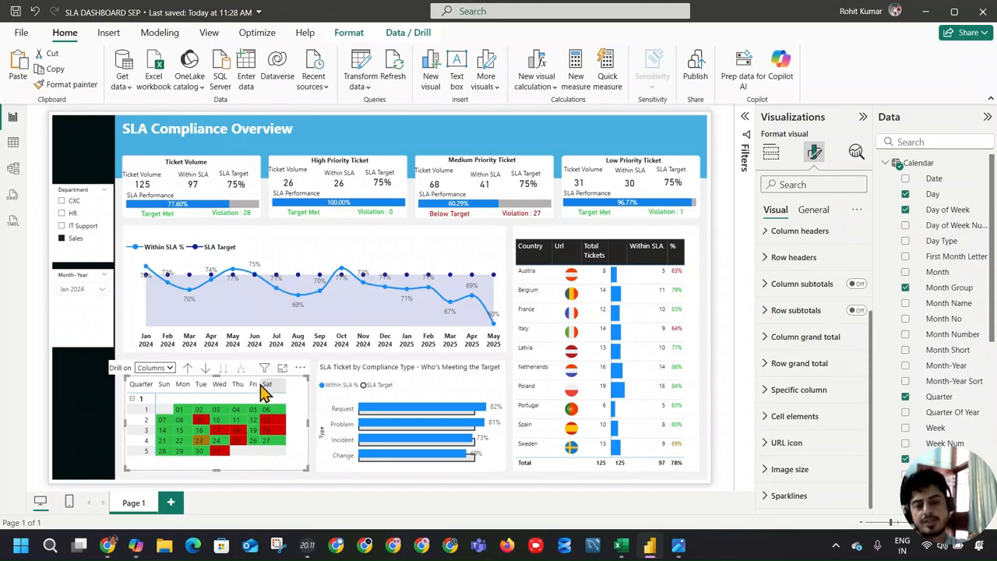
left_click(260, 388)
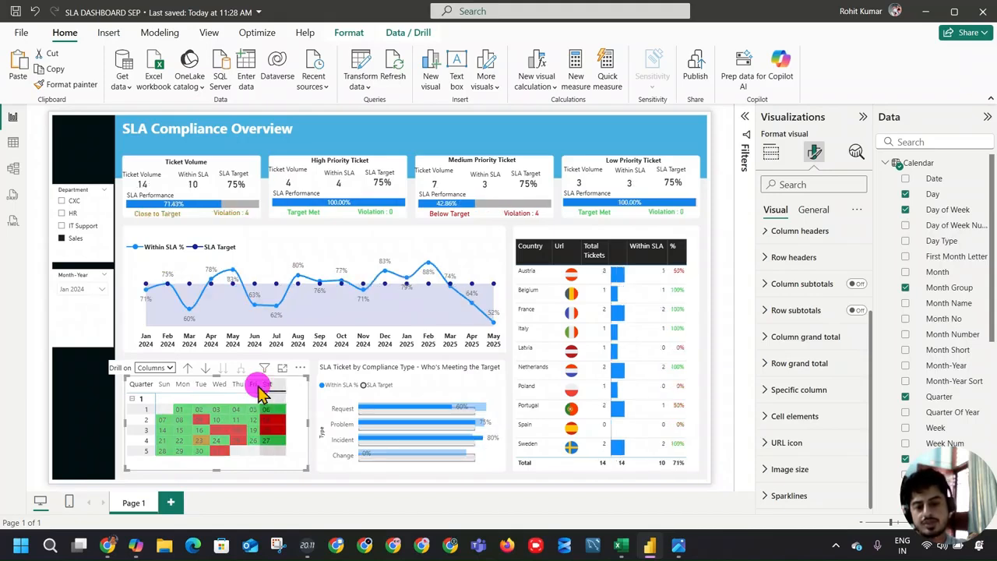
left_click(265, 383)
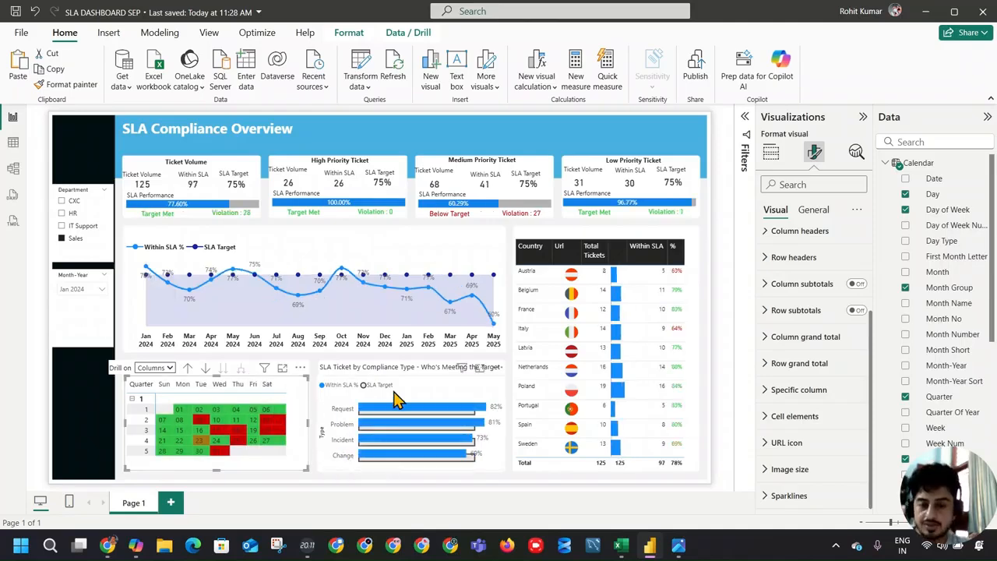
Step: Compare the calendar matrix with the one in the reference dashboard screenshot
key("alt+Tab")
key("alt+Tab")
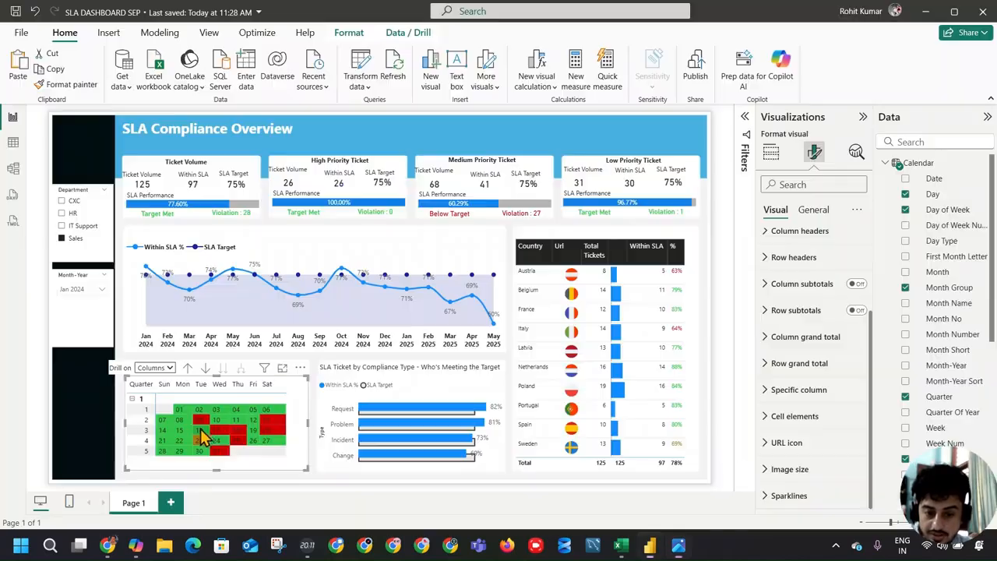
key("alt+Tab")
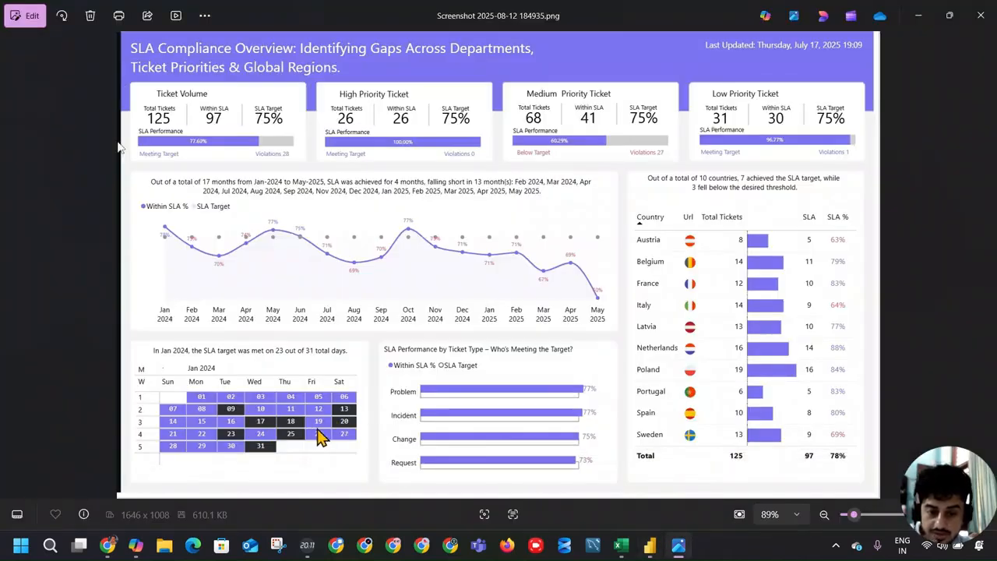
key("alt+Tab")
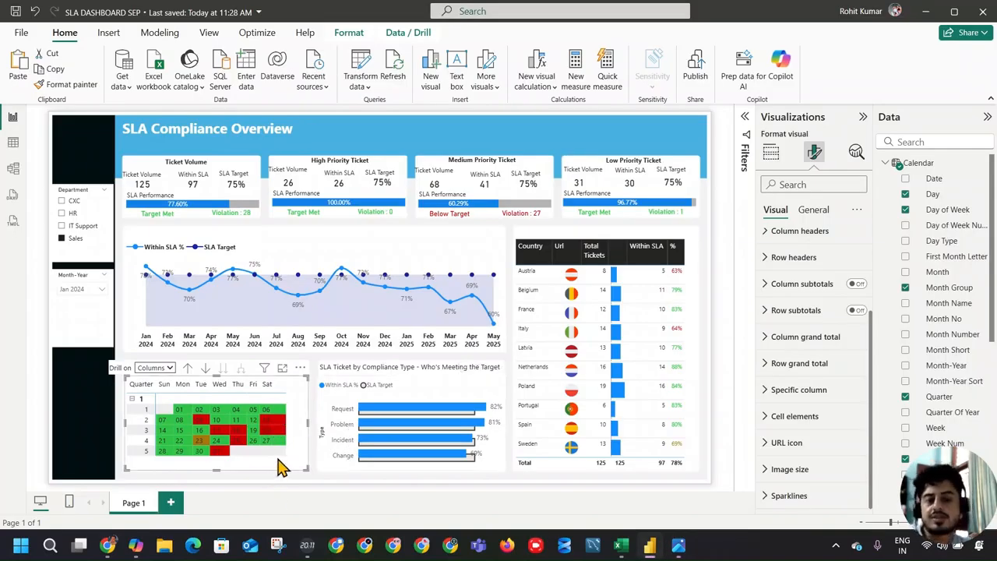
key("alt+Tab")
key("alt+Tab")
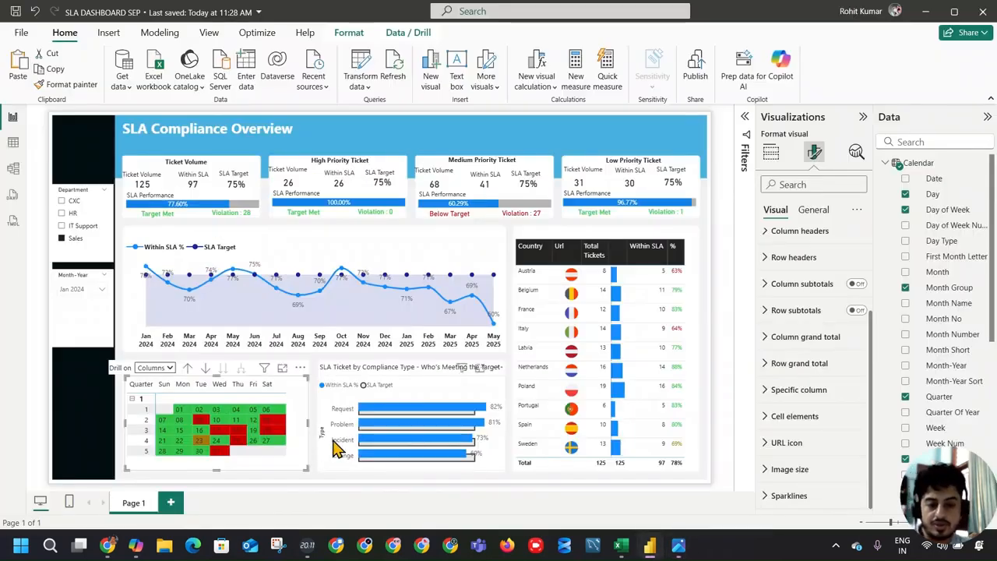
Step: Apply the Minimal style preset to the calendar matrix
left_click(774, 154)
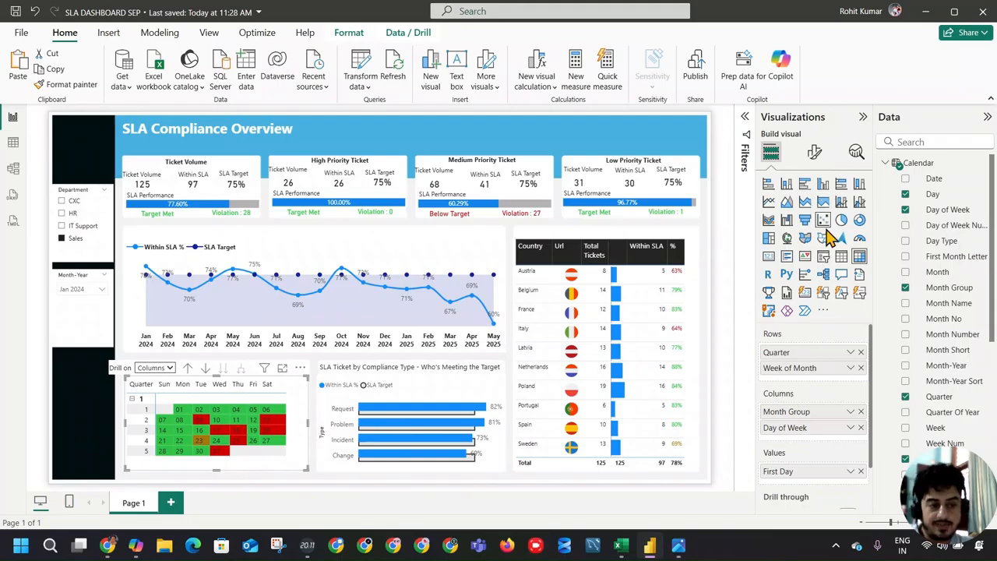
left_click(814, 152)
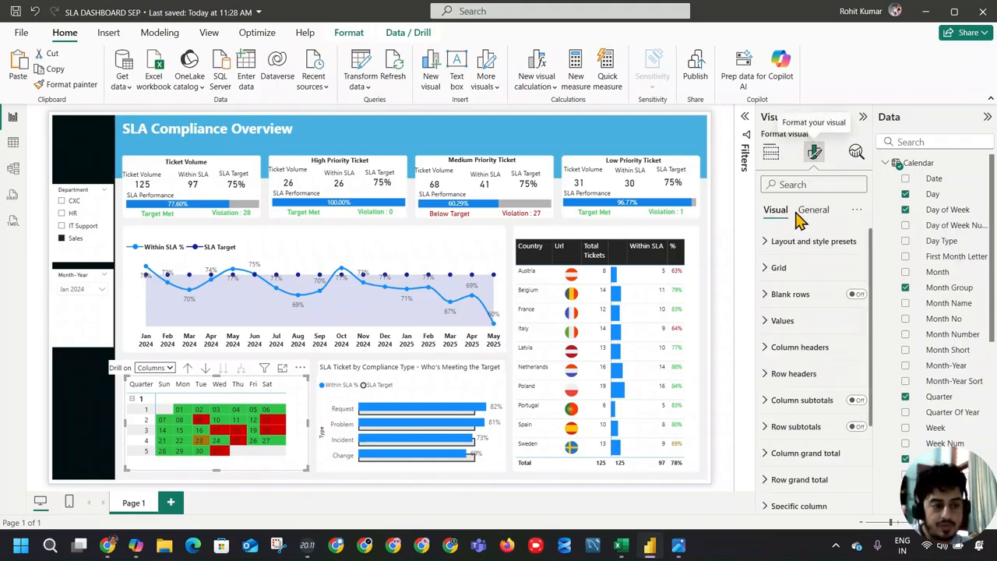
left_click(810, 240)
left_click(806, 288)
left_click(815, 335)
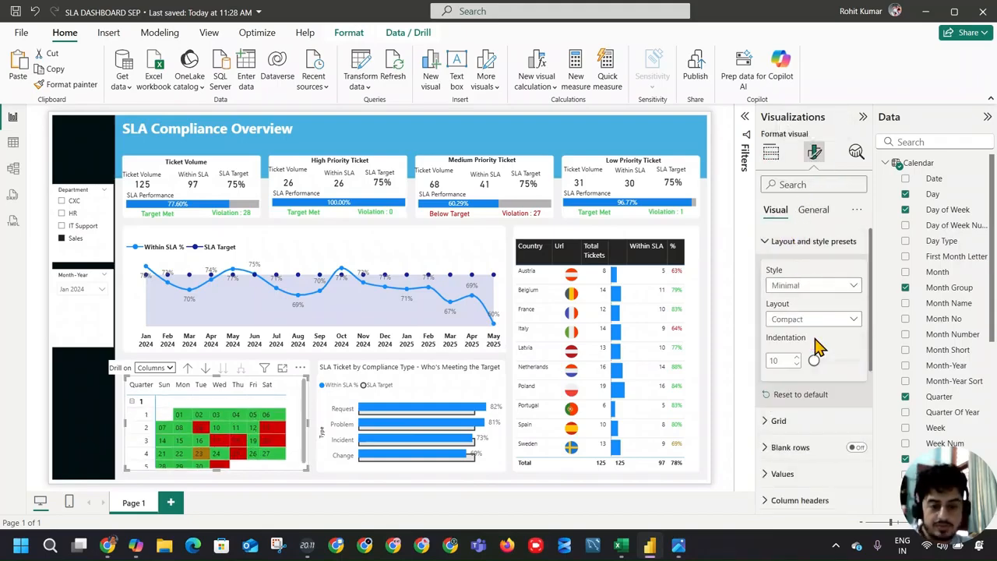
Step: Try the Outline and Tabular layouts on the calendar matrix, then return it to Compact
left_click(818, 319)
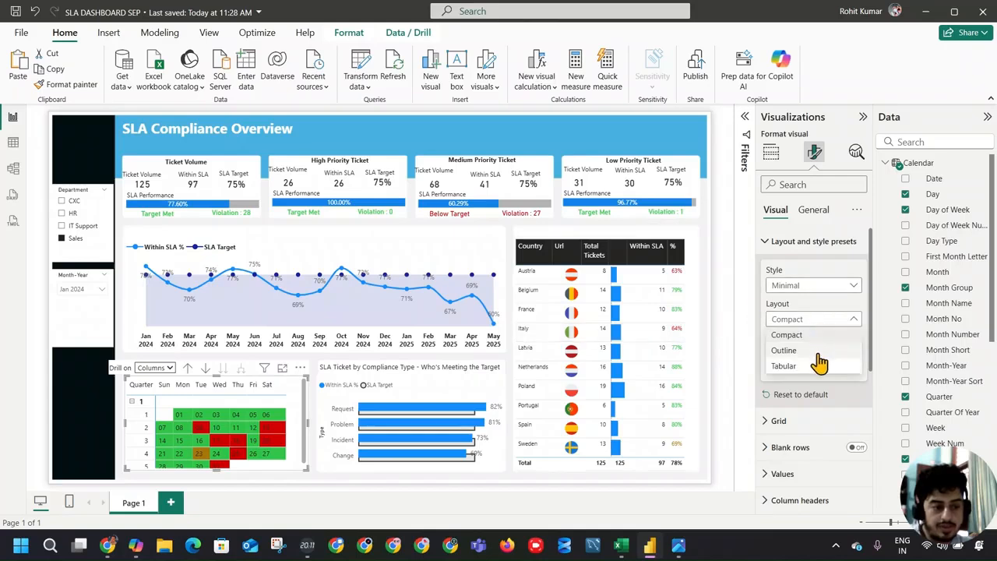
left_click(814, 350)
left_click(826, 319)
left_click(818, 366)
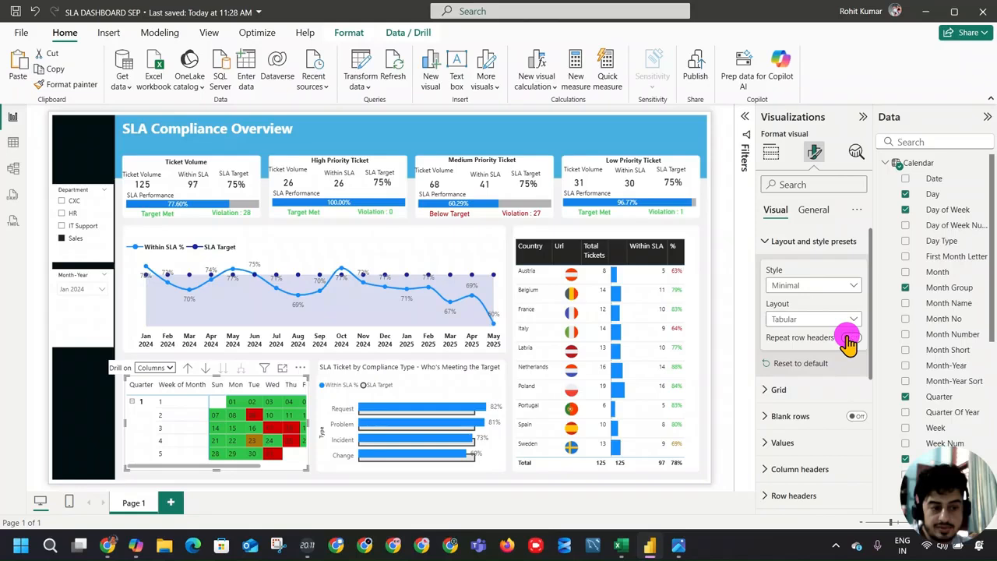
left_click(817, 320)
left_click(819, 336)
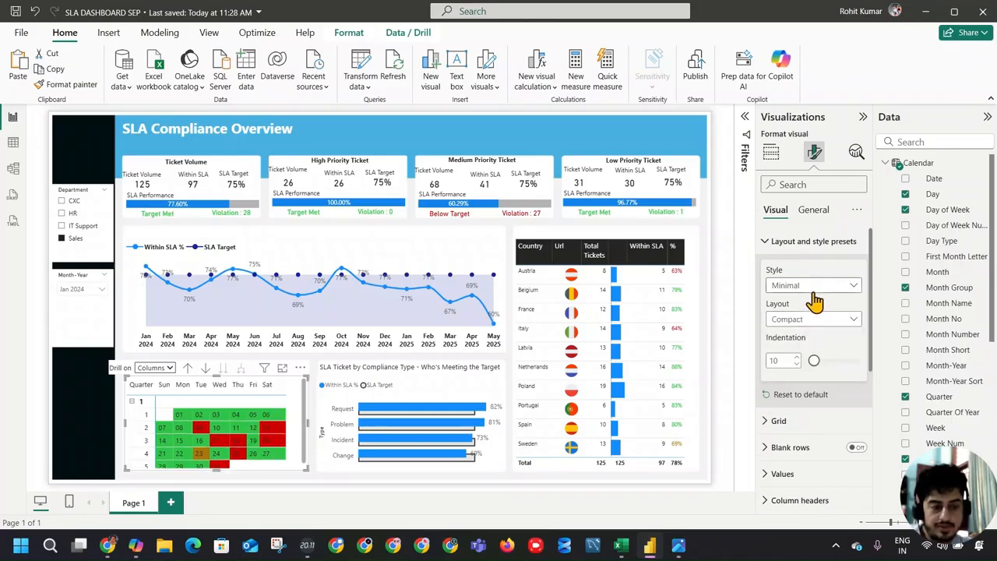
Step: Try the Bold header, Default and None style presets on the calendar matrix, then choose Alternating rows
left_click(814, 289)
left_click(816, 349)
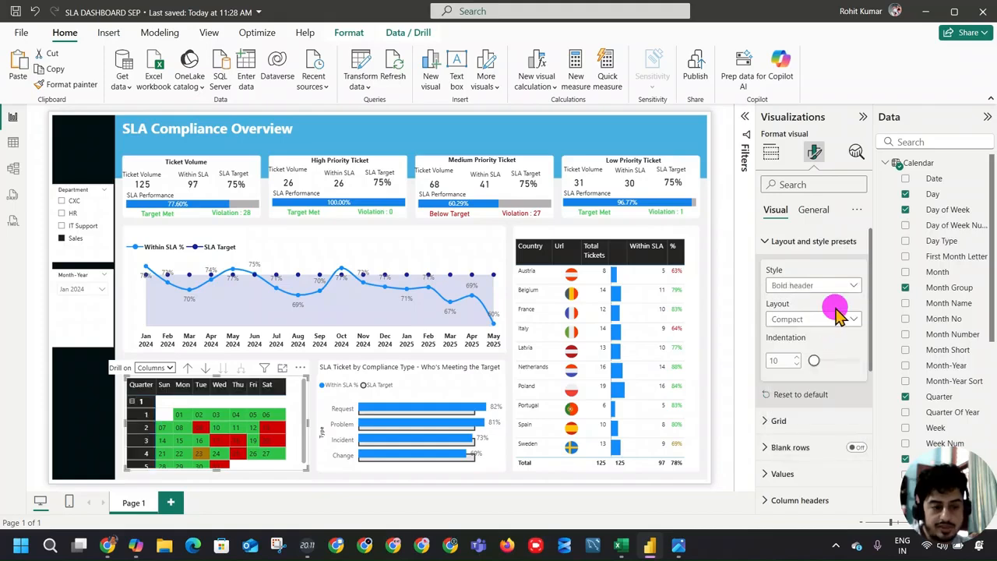
left_click(827, 286)
left_click(830, 303)
left_click(836, 287)
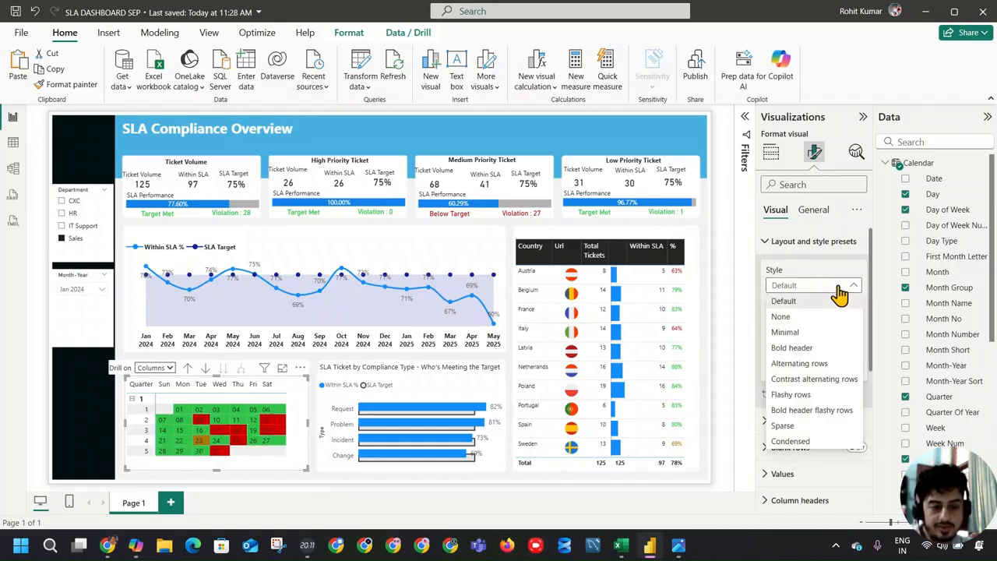
left_click(836, 317)
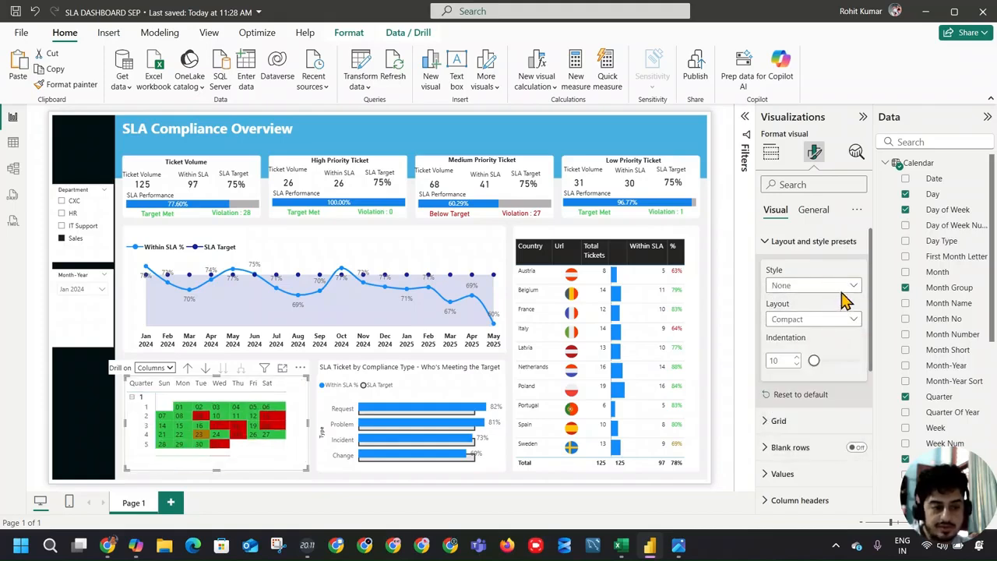
left_click(840, 289)
left_click(833, 365)
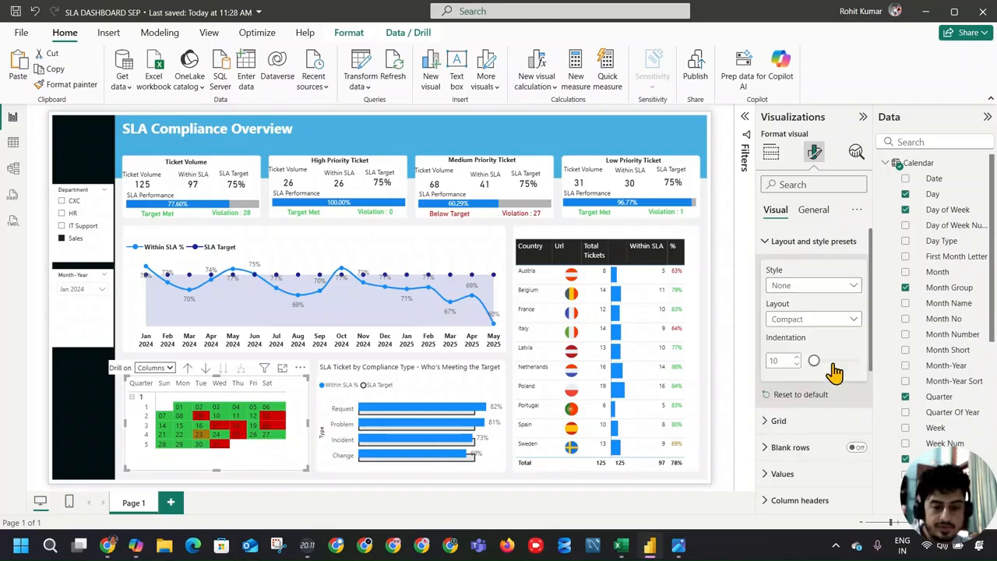
Step: Try the Contrast alternating rows, Flashy rows, Bold header flashy rows, Sparse and Condensed style presets on the calendar matrix
left_click(836, 288)
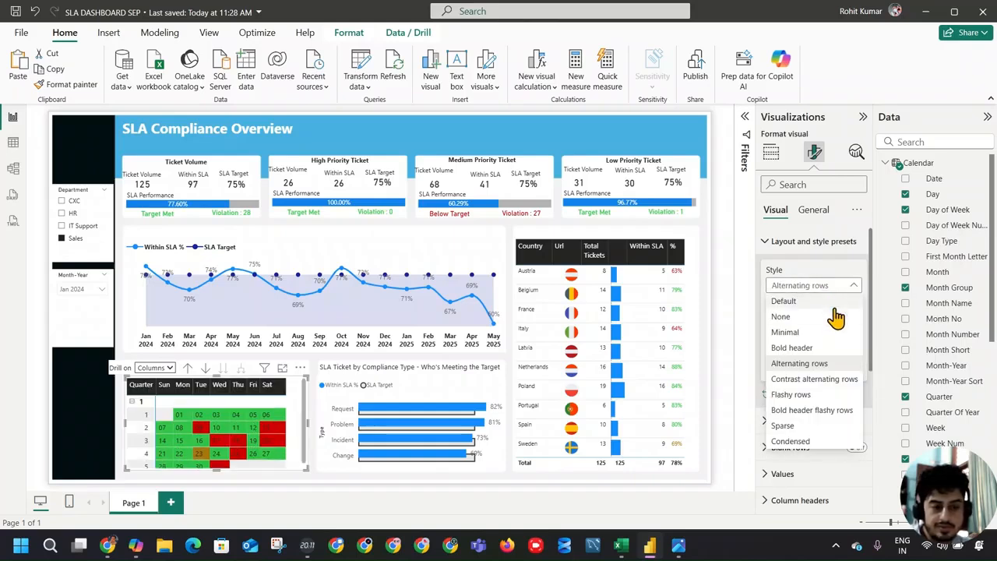
left_click(839, 380)
left_click(836, 288)
left_click(833, 395)
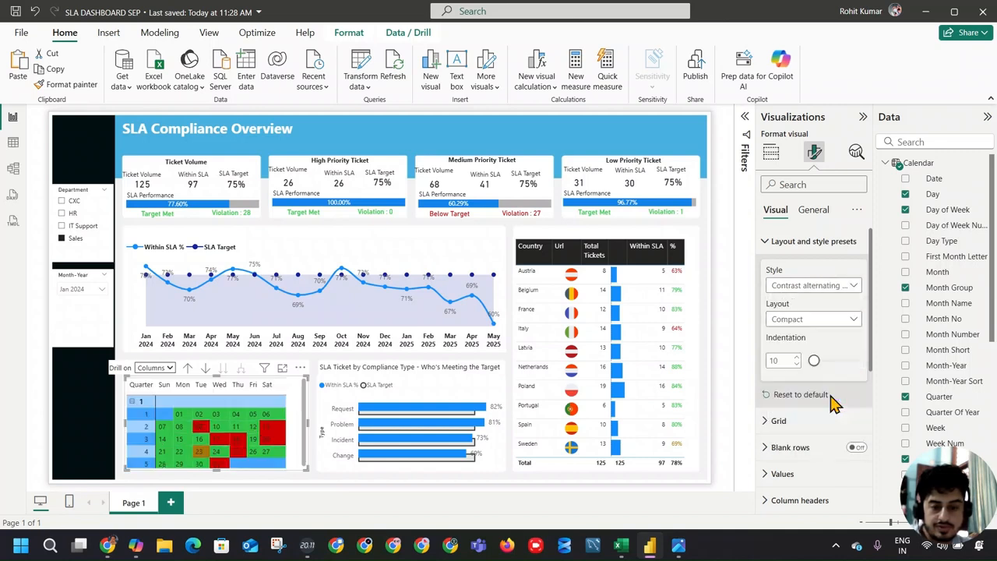
left_click(834, 287)
left_click(829, 410)
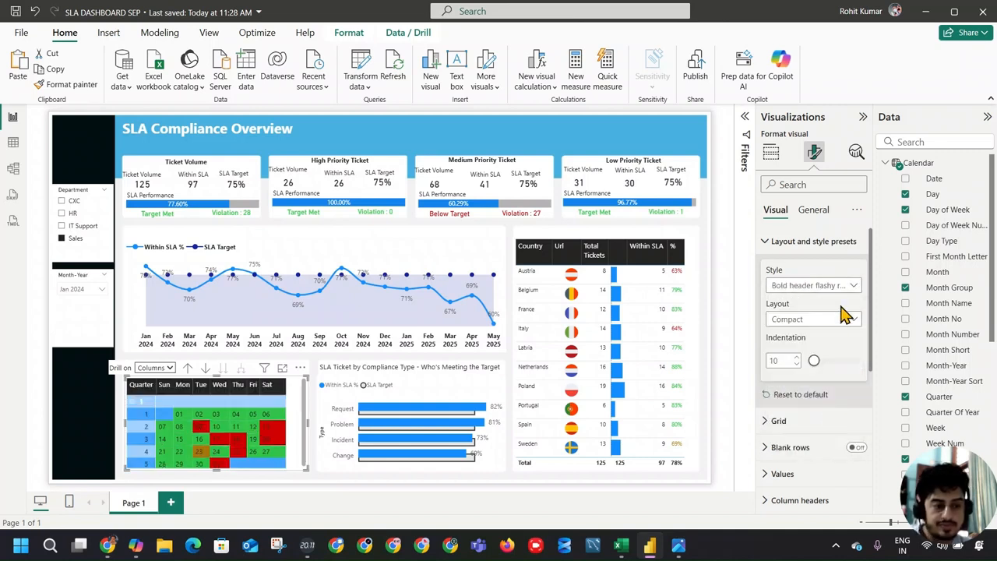
left_click(834, 286)
left_click(834, 426)
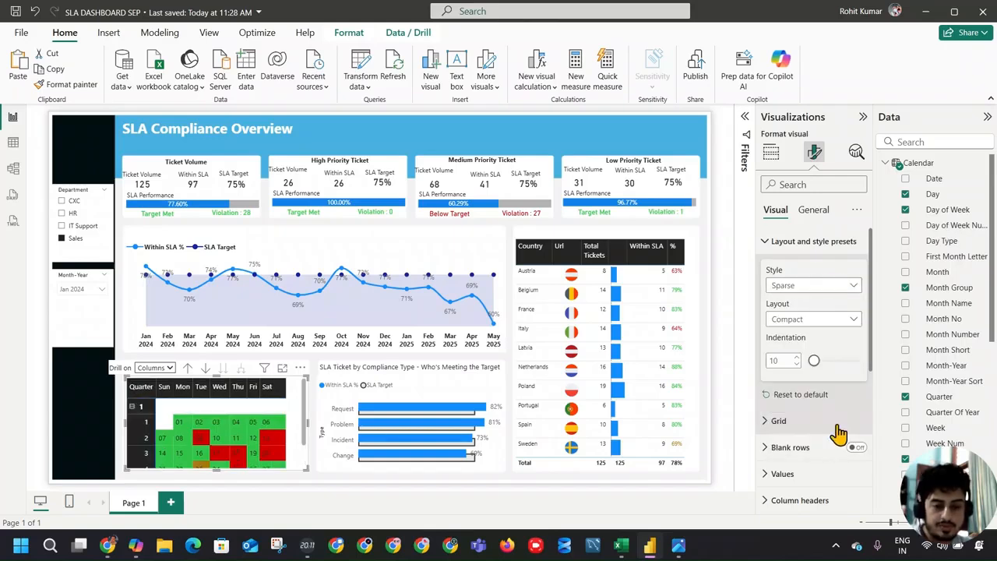
left_click(836, 290)
left_click(814, 441)
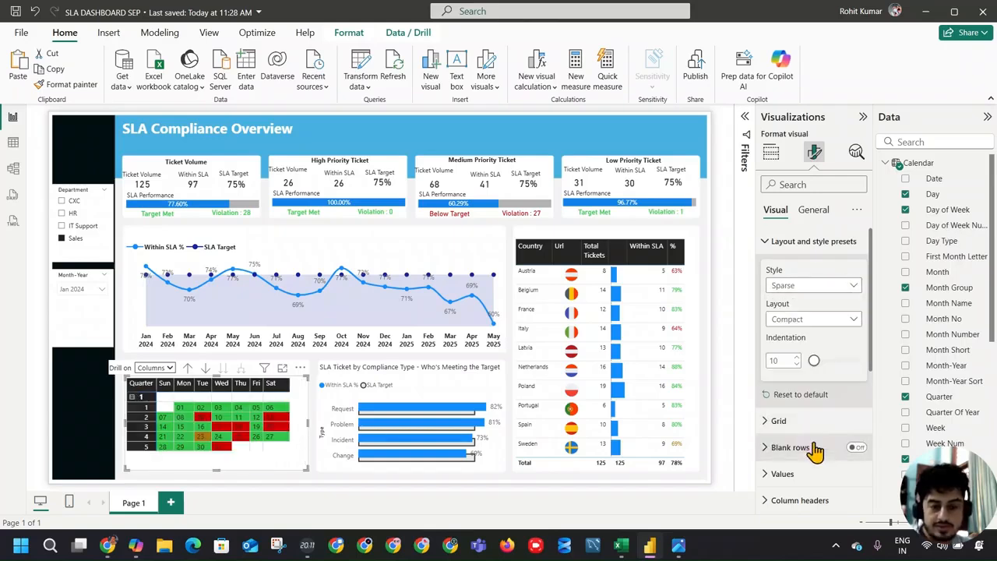
Step: Apply the Minimal style preset to the calendar matrix, keeping its quarter row expanded
left_click(816, 287)
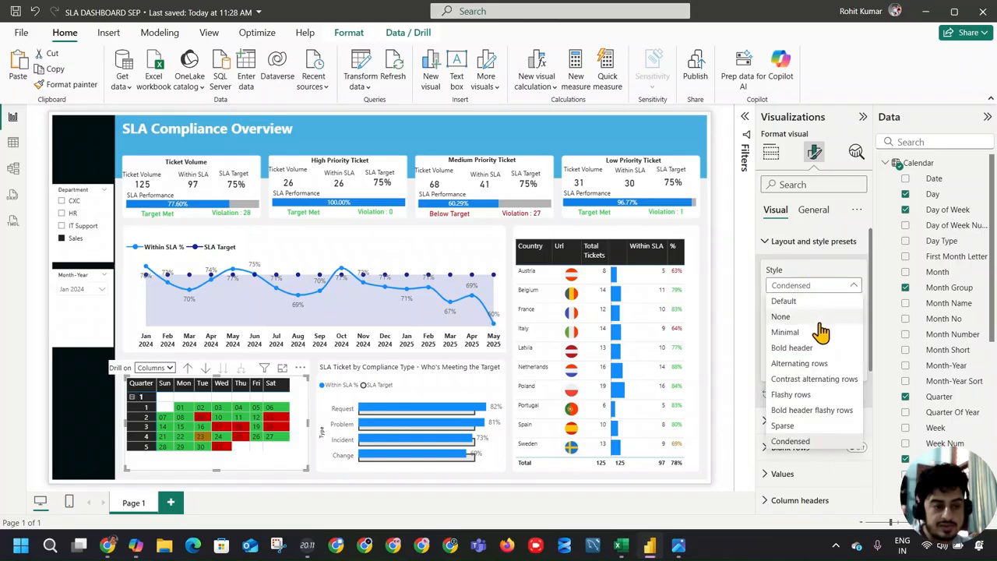
left_click(819, 334)
left_click(133, 402)
left_click(132, 402)
Step: Widen the calendar matrix's Quarter column slightly and extend the visual upward so all week rows fit
left_click_drag(156, 386, 162, 383)
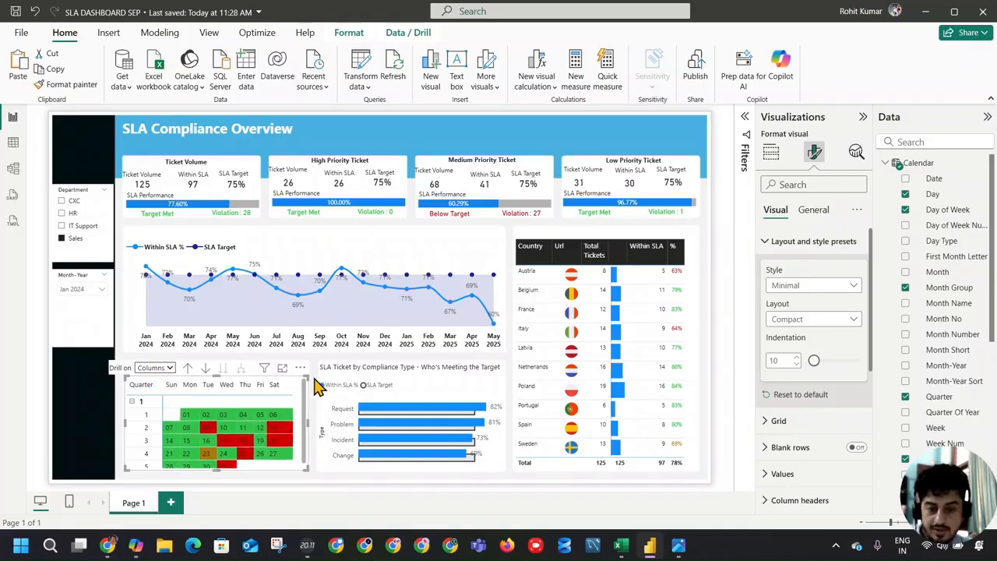
left_click_drag(307, 375, 306, 368)
left_click(717, 290)
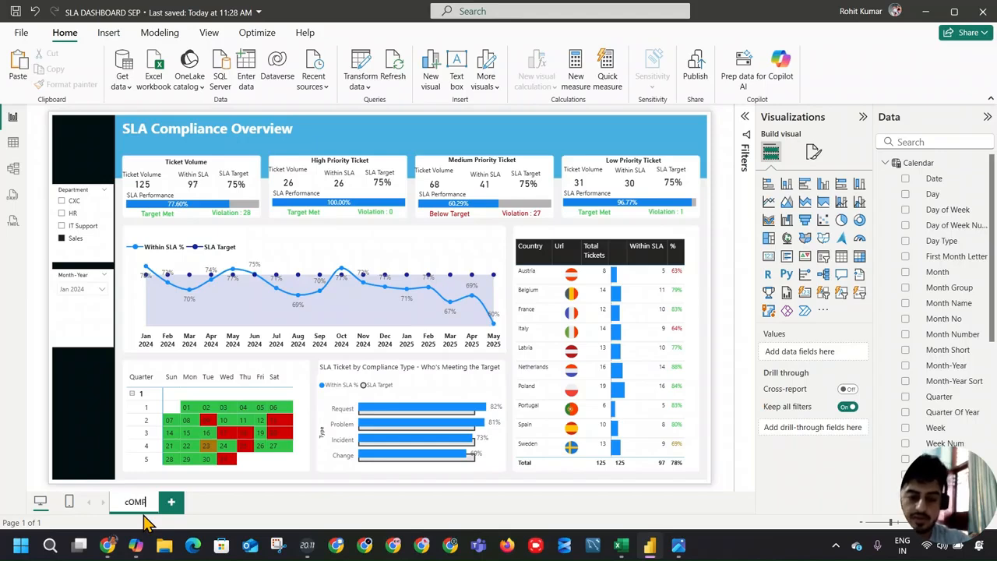
Step: Rename the report page SLA cOMPLIANCE and add a second page named aGENT iNFORMATION
key("Return")
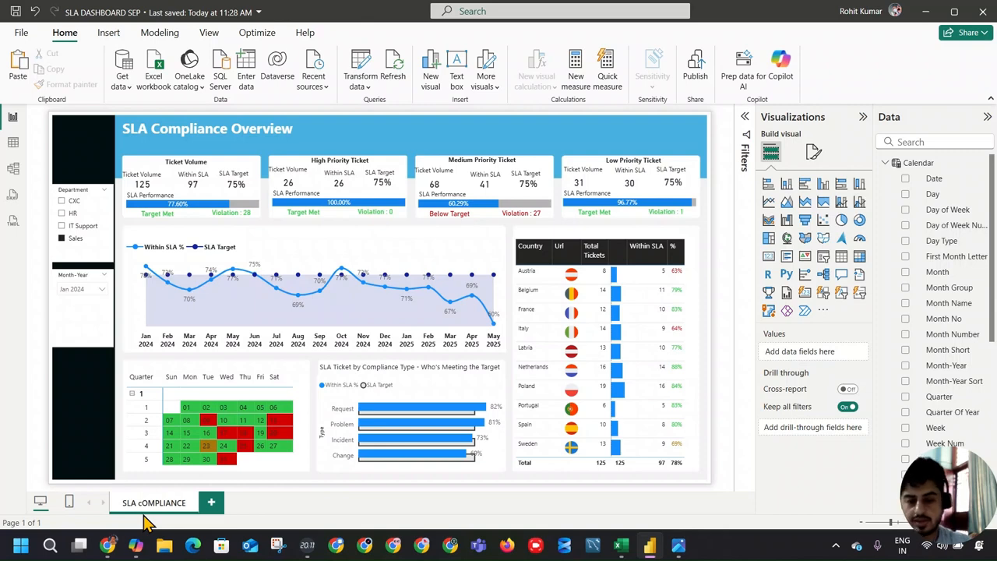
left_click(211, 513)
left_click(217, 504)
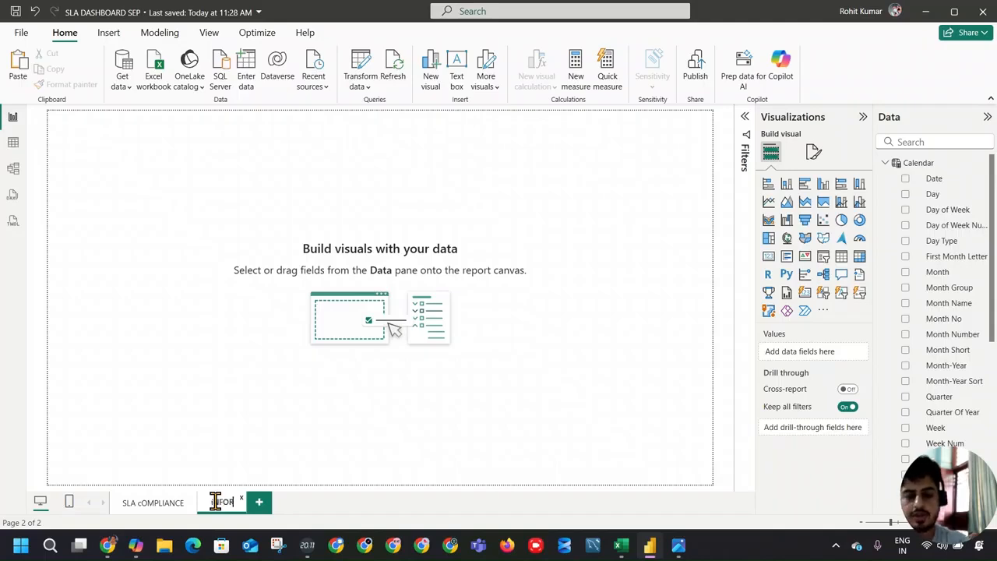
type("AGENT INFORMATION")
key("Return")
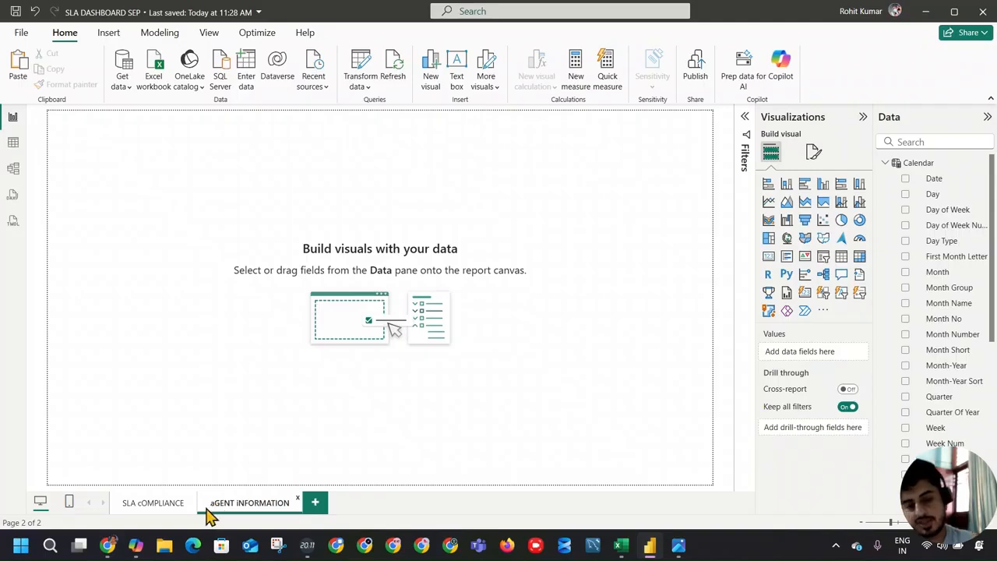
Step: Return to the SLA cOMPLIANCE page and save the report
left_click(159, 503)
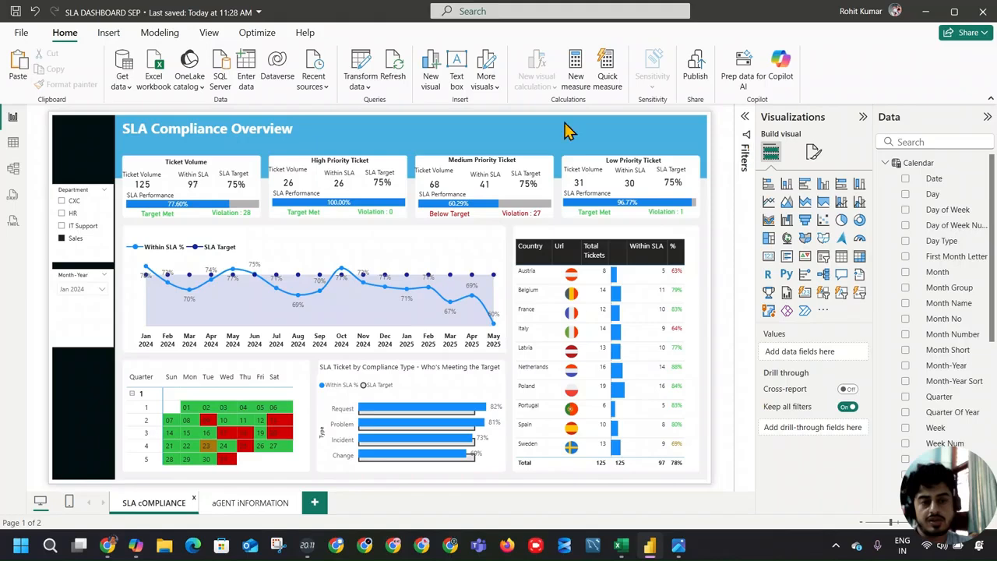
left_click(17, 15)
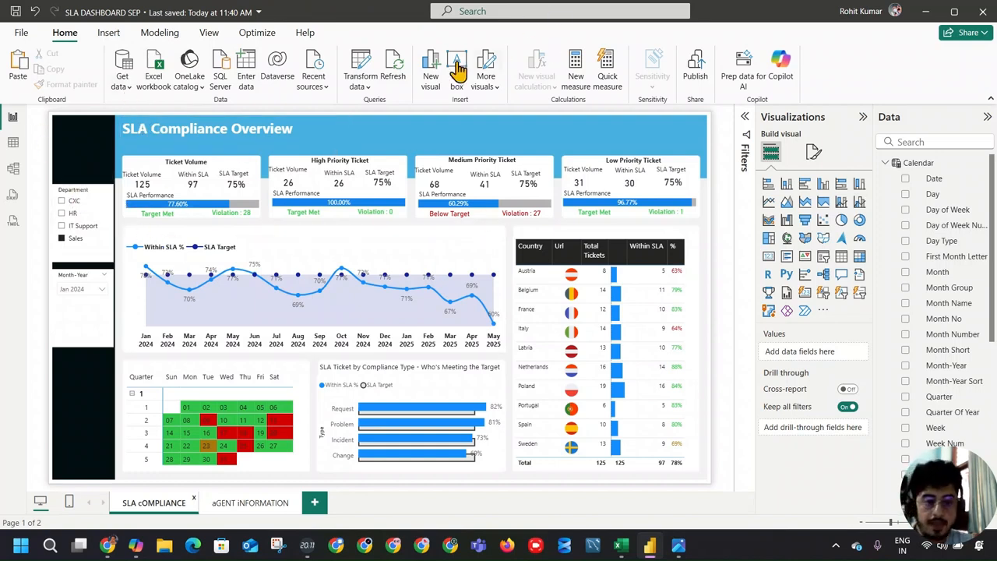
Step: Insert a page navigator, enlarge it and place it in the blue header to the right of the dashboard title
left_click(210, 33)
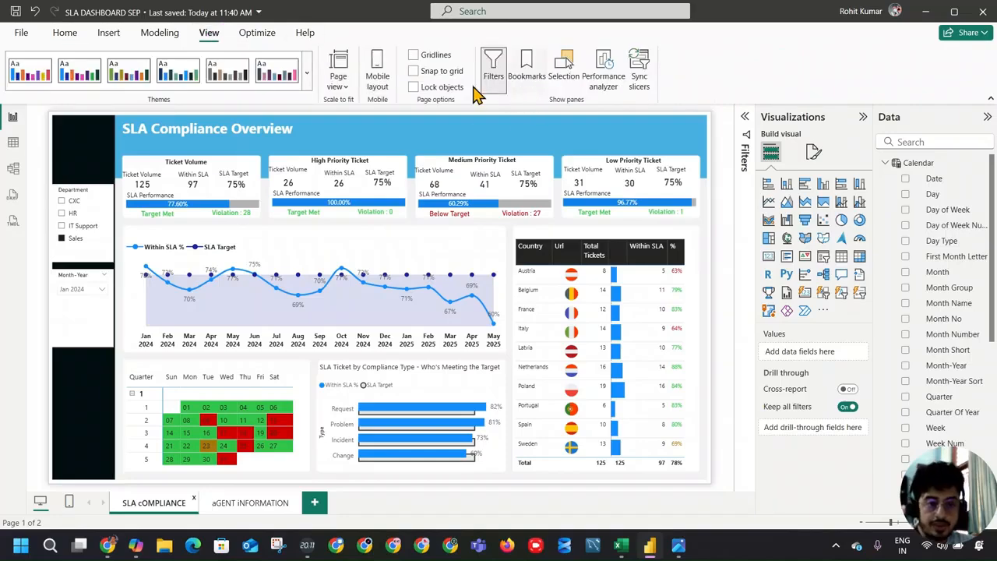
left_click(121, 38)
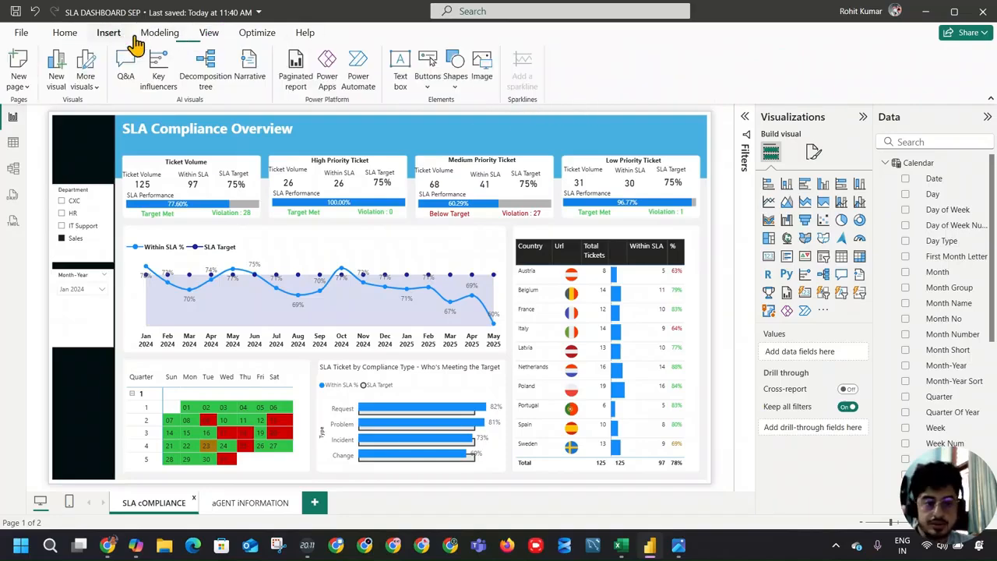
left_click(429, 89)
mouse_move(472, 341)
left_click(546, 345)
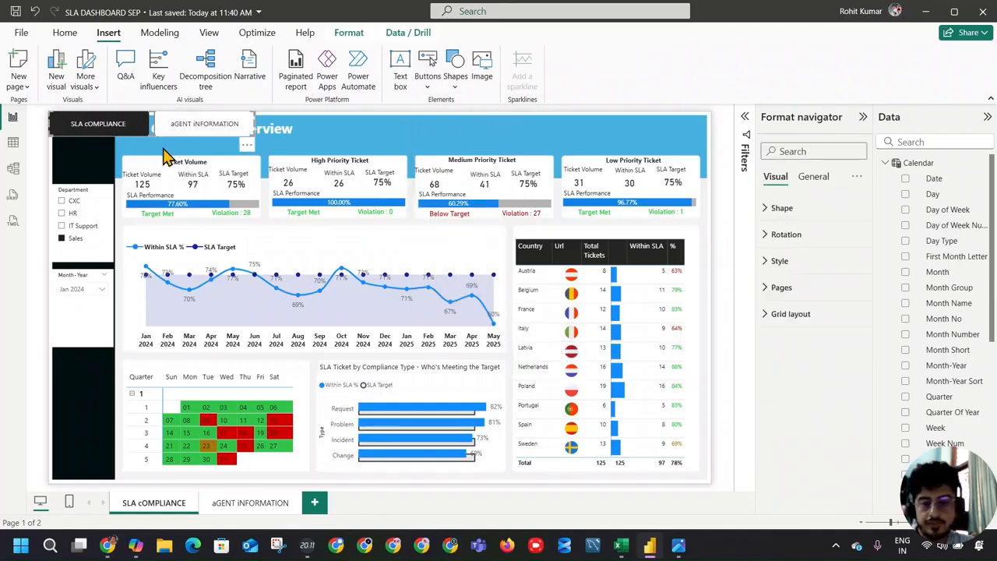
left_click_drag(251, 130, 580, 142)
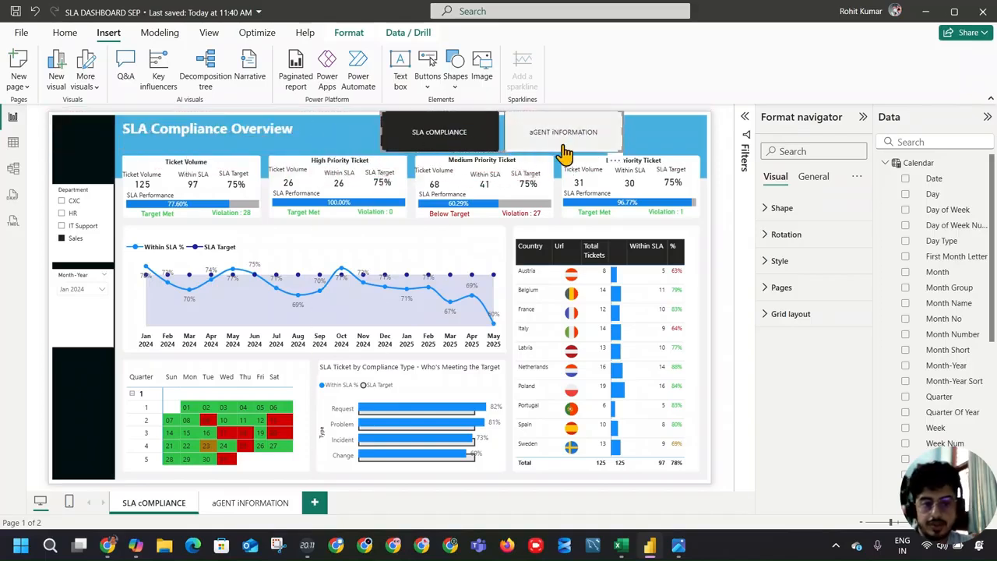
Step: Try the page navigator's buttons, view the aGENT iNFORMATION page and return to the SLA cOMPLIANCE page
left_click(432, 126)
left_click(588, 137)
left_click(672, 143)
left_click(555, 140)
left_click(438, 134)
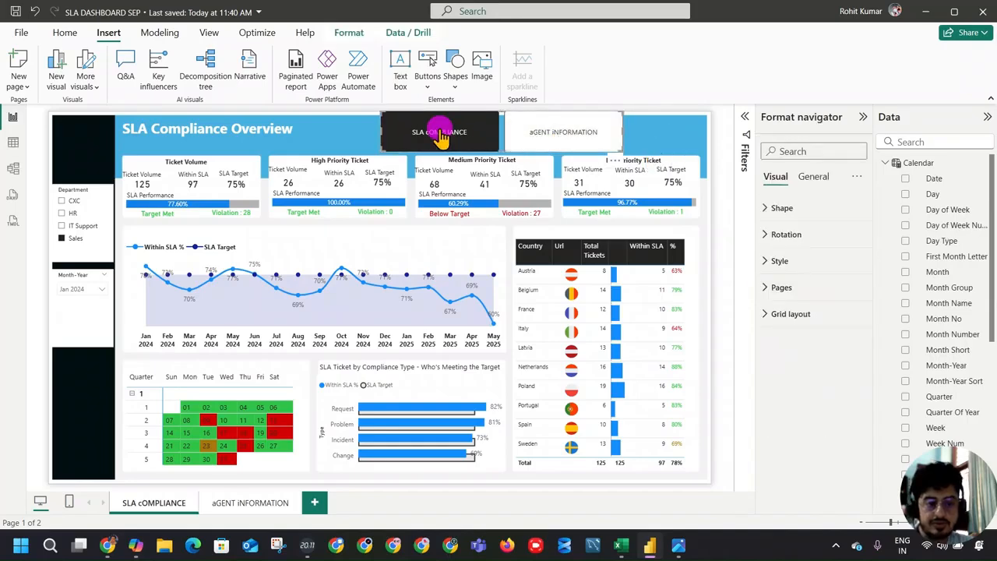
left_click(250, 503)
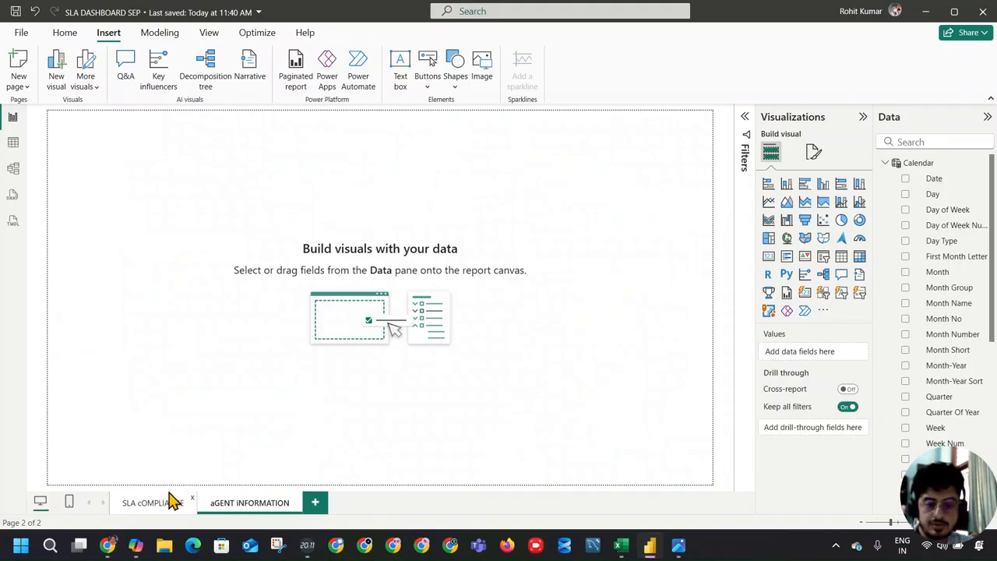
left_click(178, 497)
left_click(425, 136)
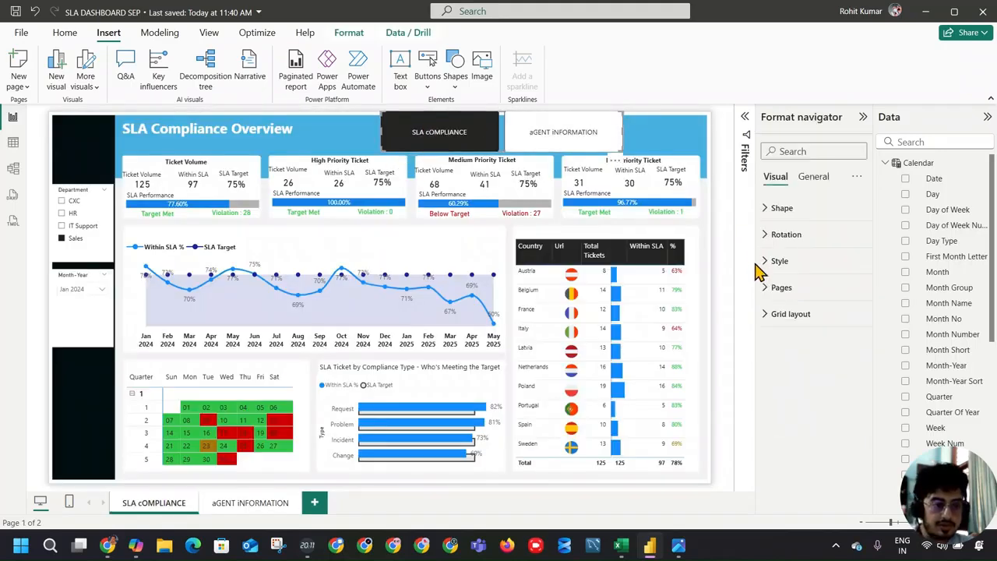
left_click(779, 236)
left_click(781, 236)
left_click(781, 261)
left_click(782, 261)
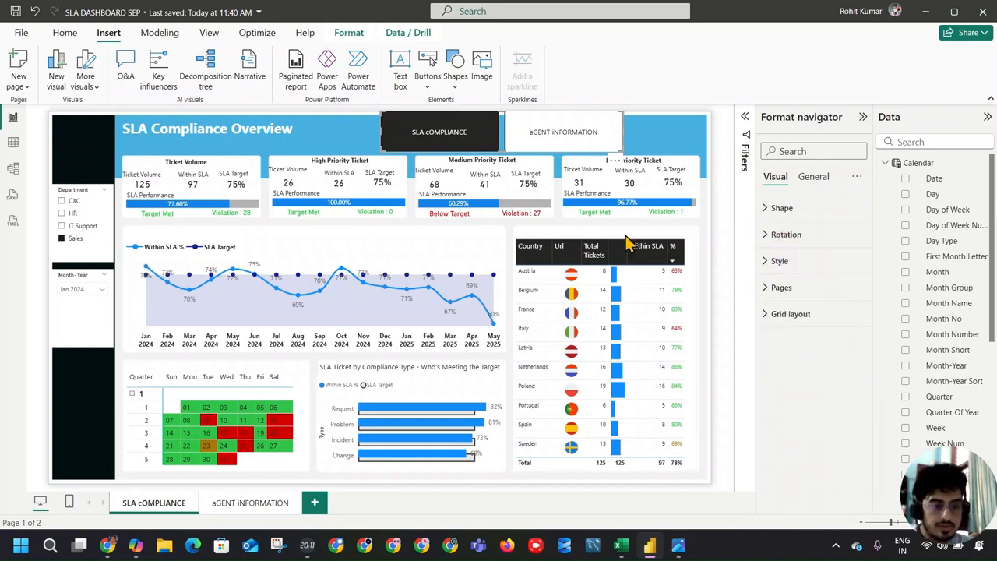
Step: Test the navigator's aGENT iNFORMATION button twice, returning to the SLA cOMPLIANCE page each time
left_click(530, 133, "ctrl")
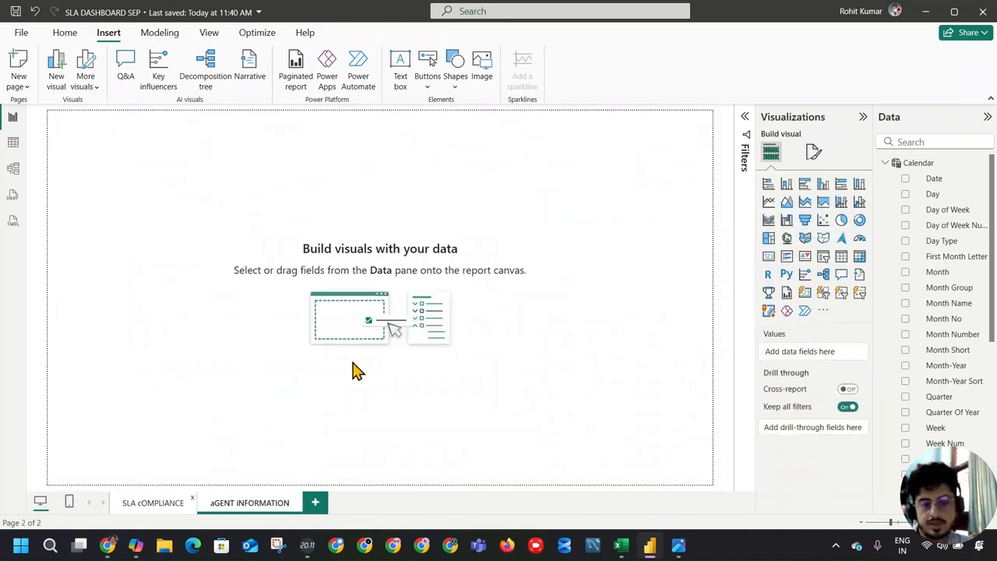
left_click(140, 505)
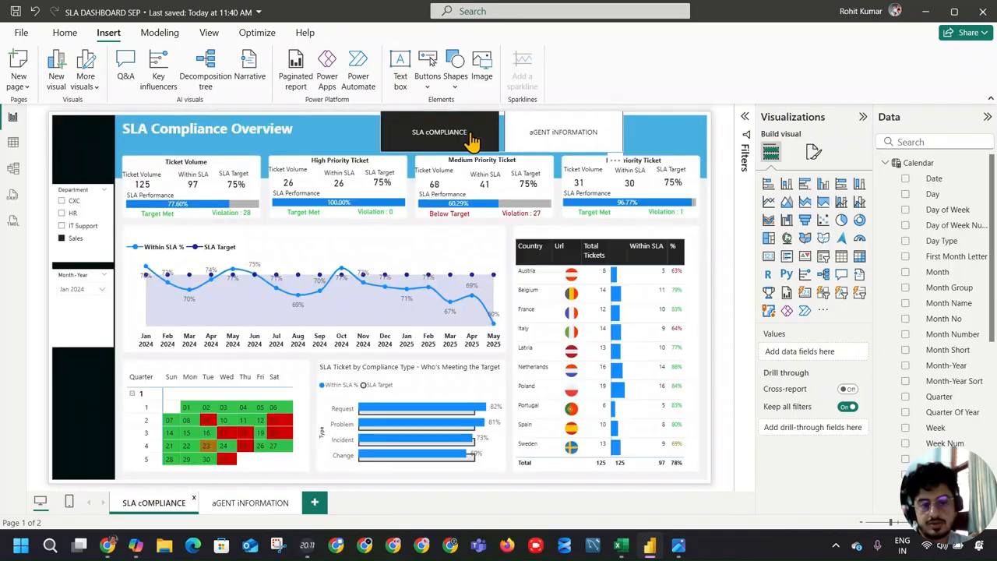
left_click(537, 133)
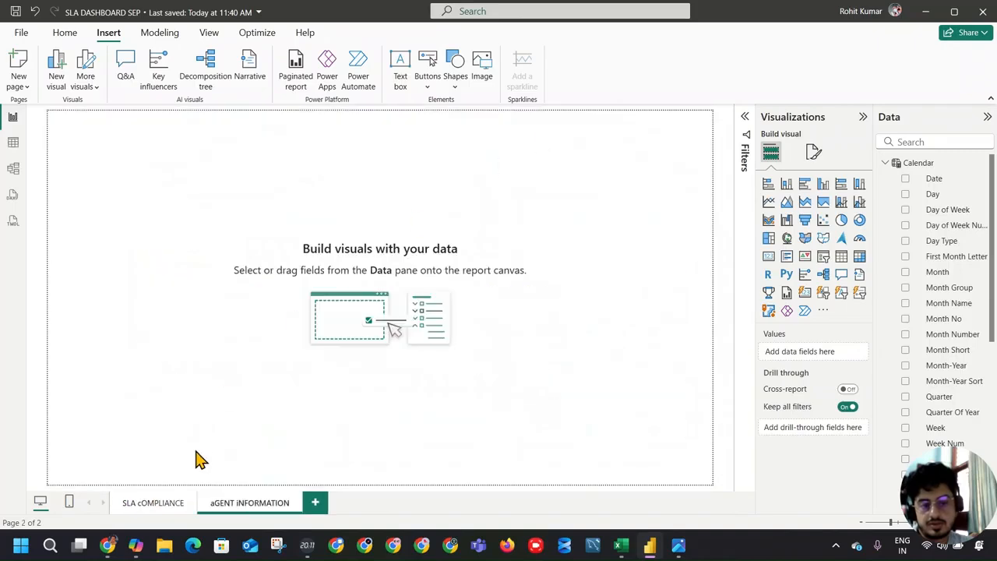
left_click(131, 504)
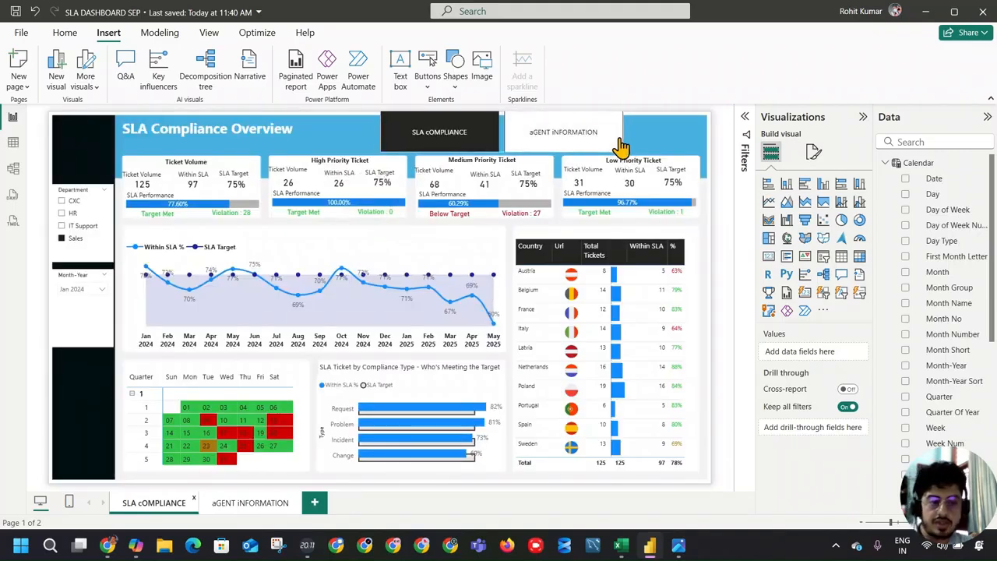
Step: Try the Chevron arrow, Pentagon arrow, Arrow and Oval shapes on the page navigator, then set it to Rounded Rectangle
left_click(619, 148)
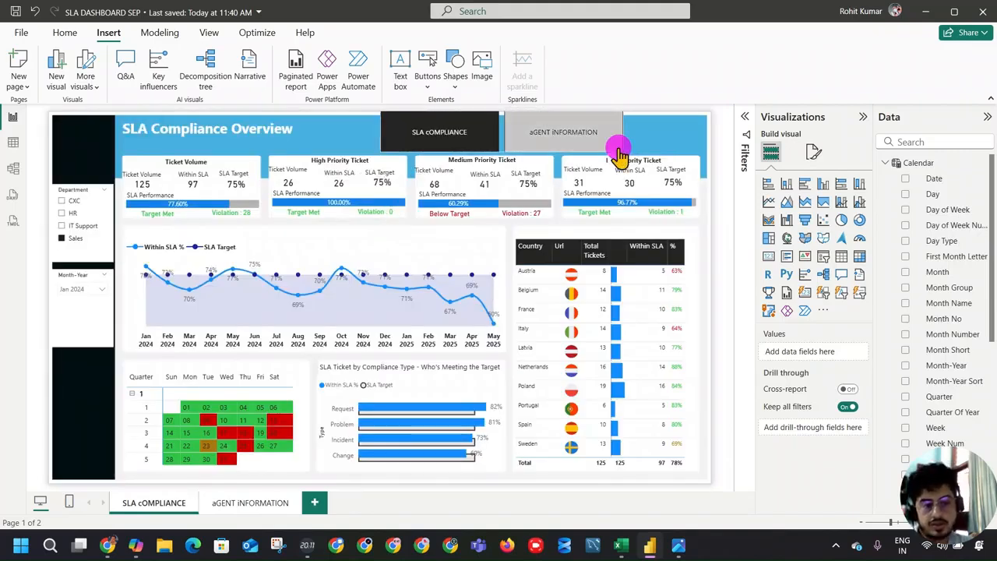
left_click(781, 208)
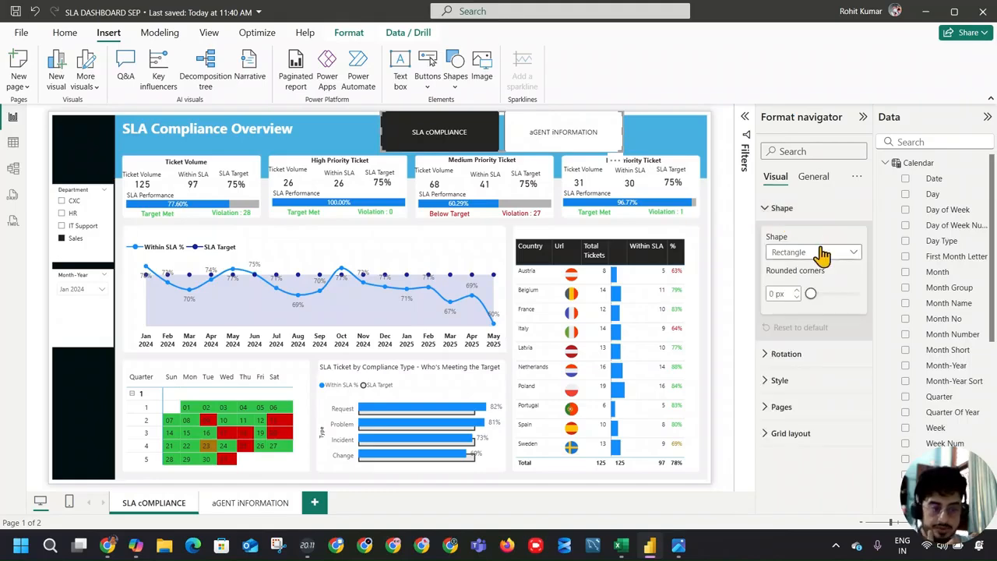
left_click(822, 251)
left_click(828, 287)
left_click(827, 253)
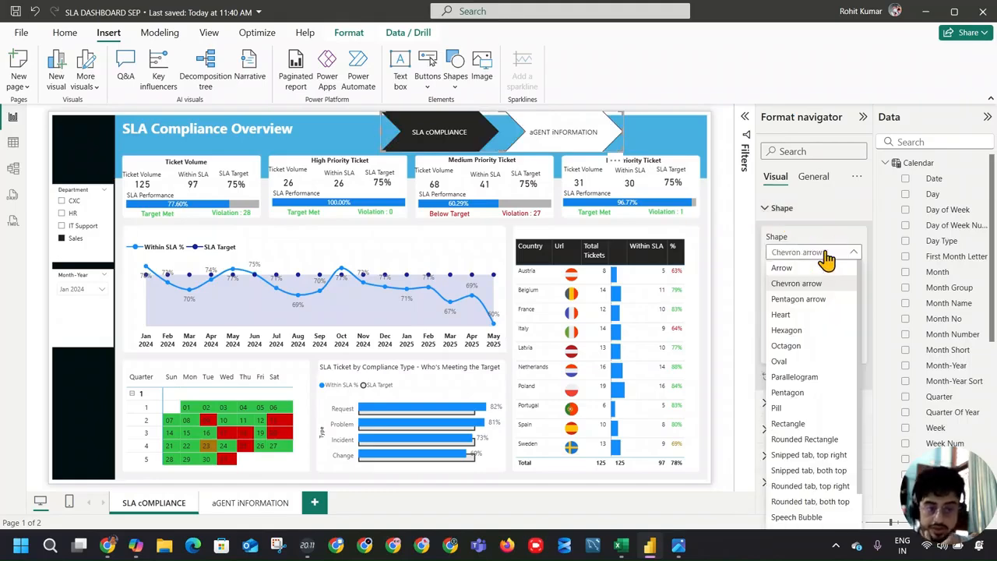
left_click(822, 300)
left_click(823, 254)
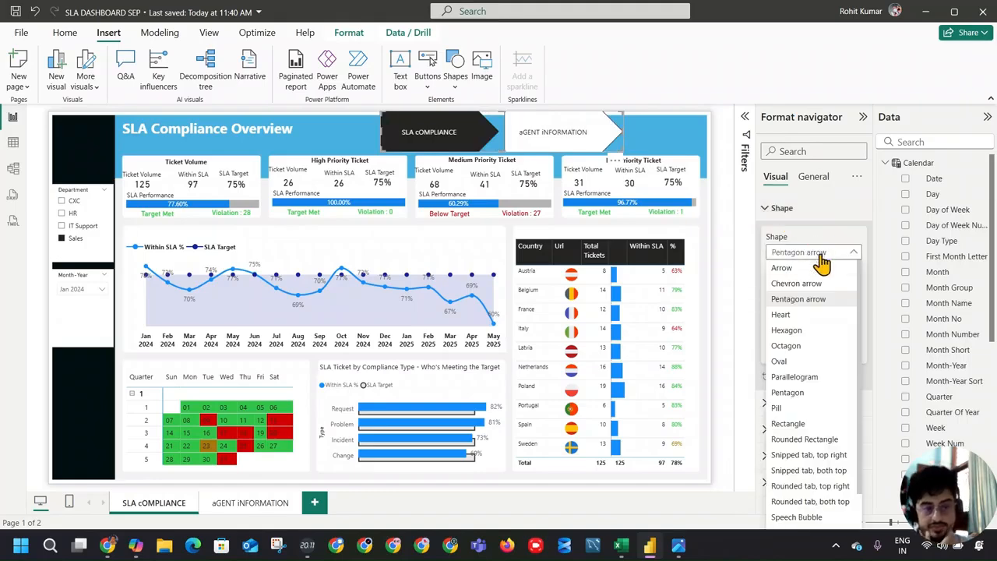
left_click(812, 267)
left_click(812, 258)
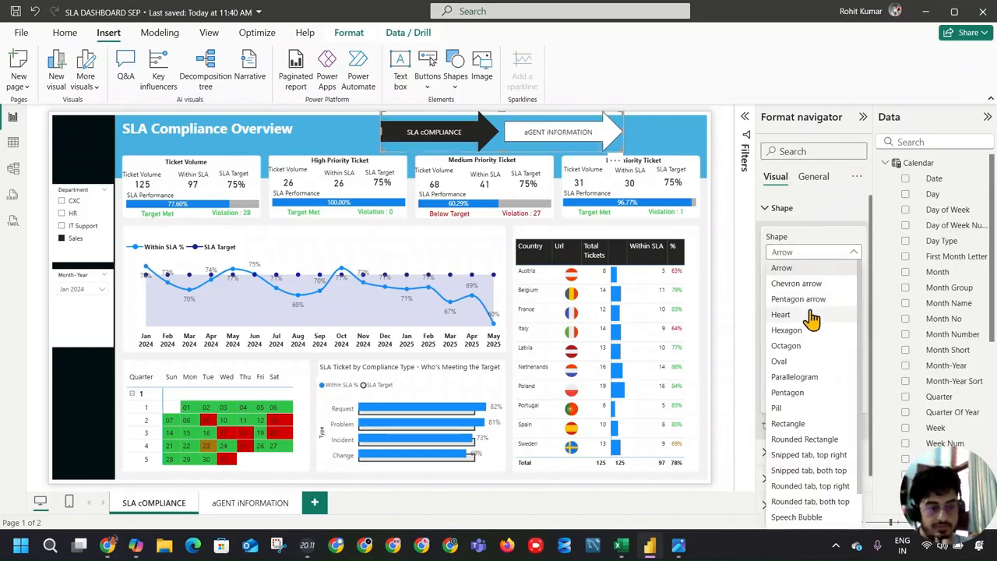
left_click(814, 361)
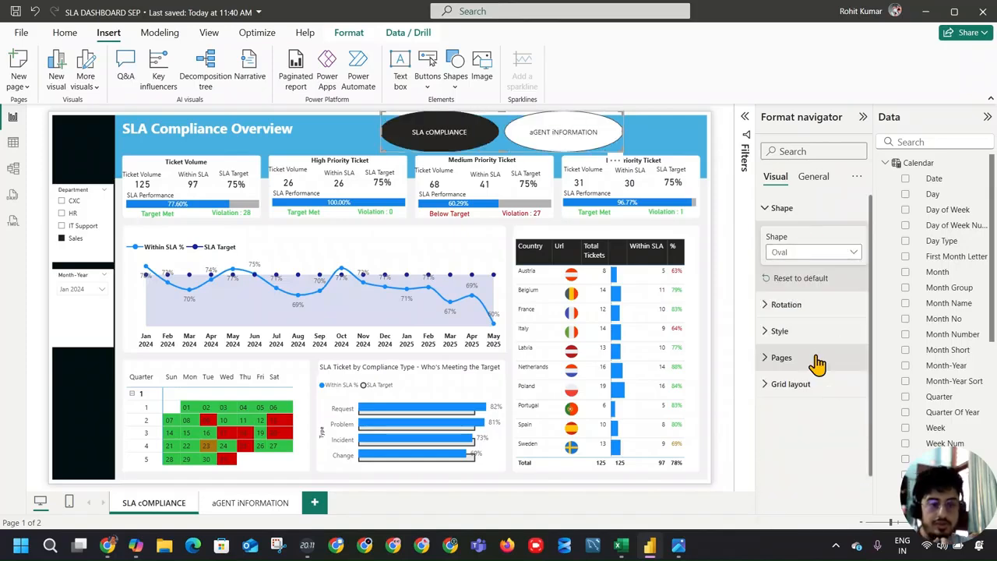
left_click(814, 252)
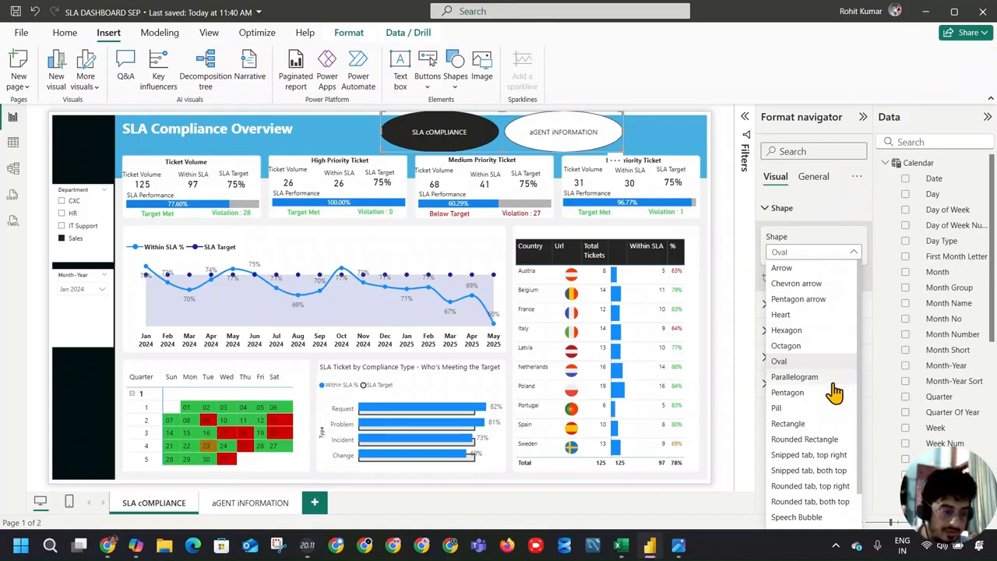
left_click(825, 441)
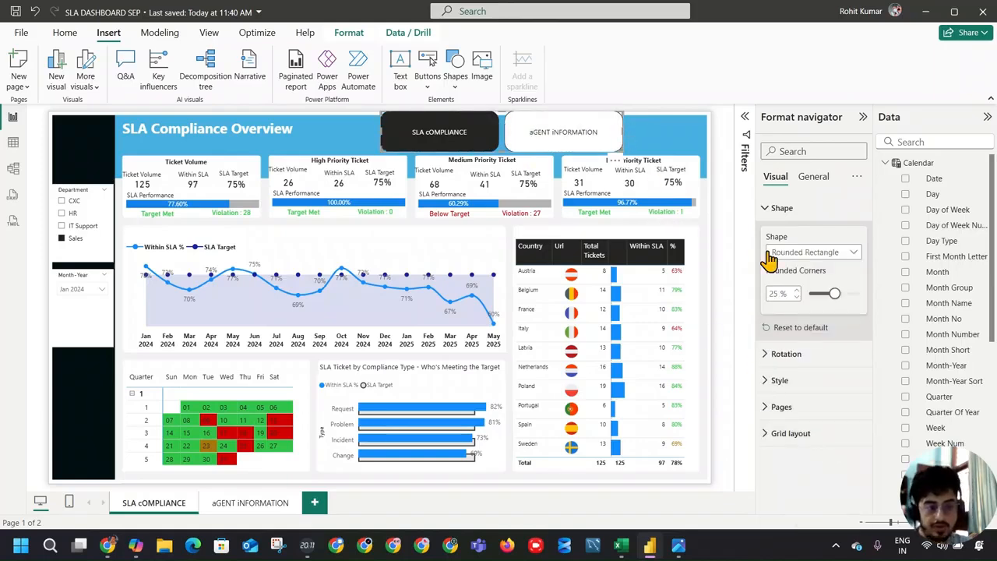
Step: Set the page navigator's text font colour for the Hover state to blue
left_click(801, 382)
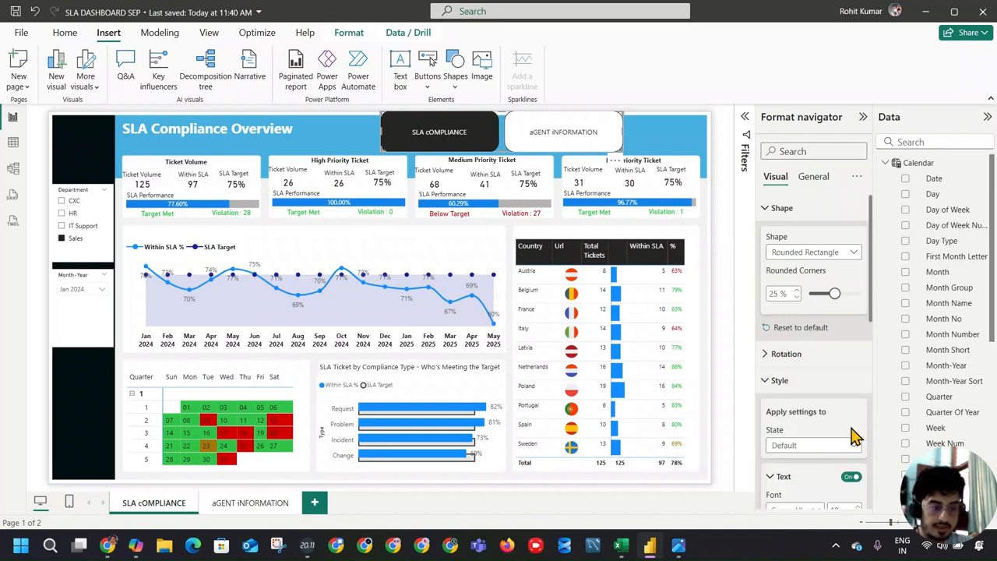
left_click(853, 442)
left_click(826, 475)
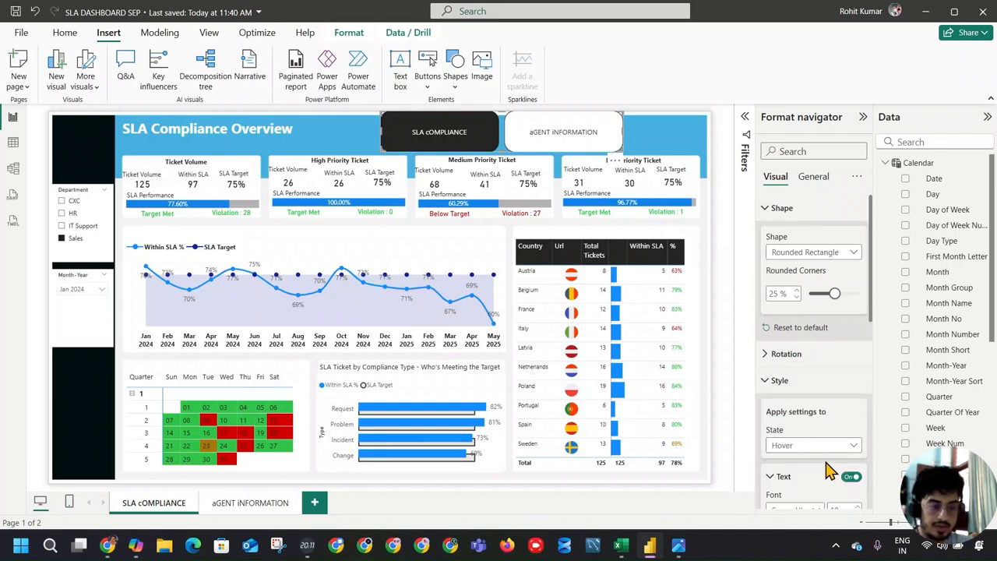
scroll(853, 417, "down", 2)
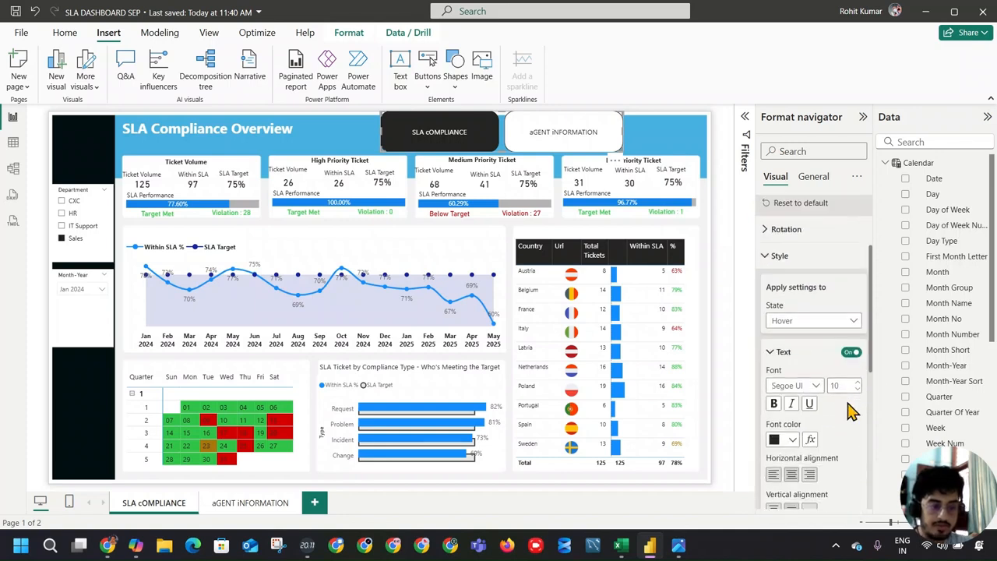
left_click(792, 434)
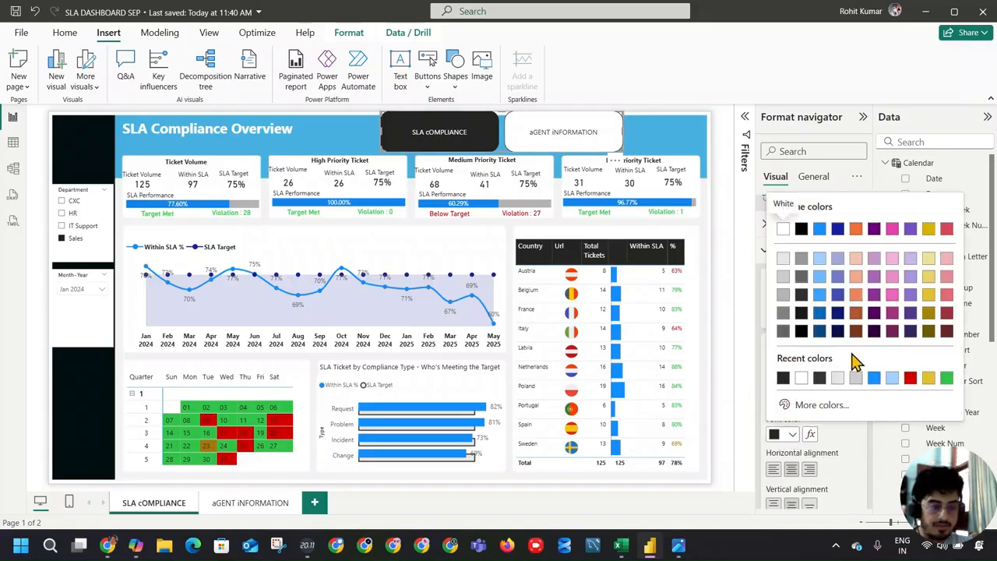
left_click(874, 378)
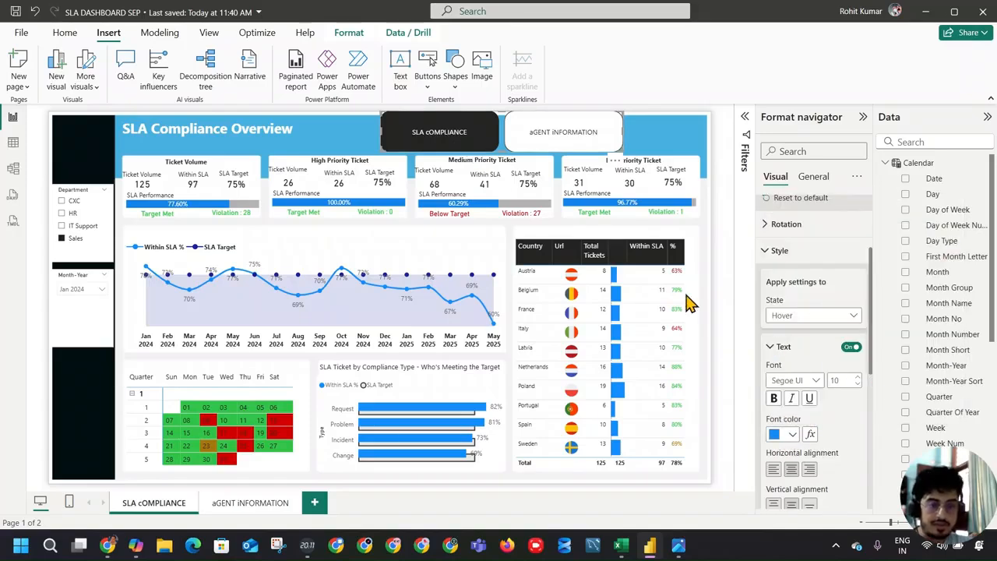
left_click(696, 149)
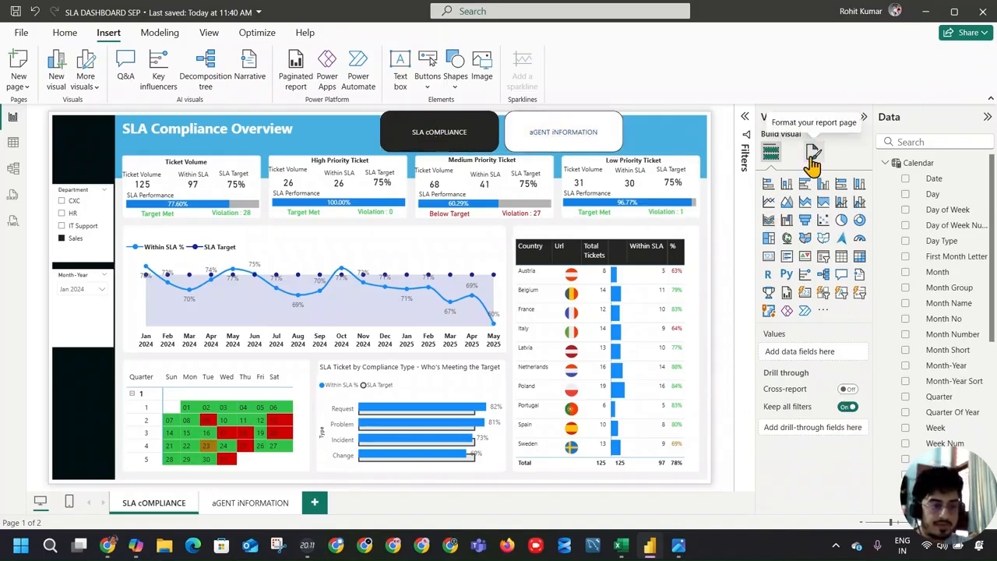
Step: Reduce the width of the page navigator in the blue header
left_click(612, 160)
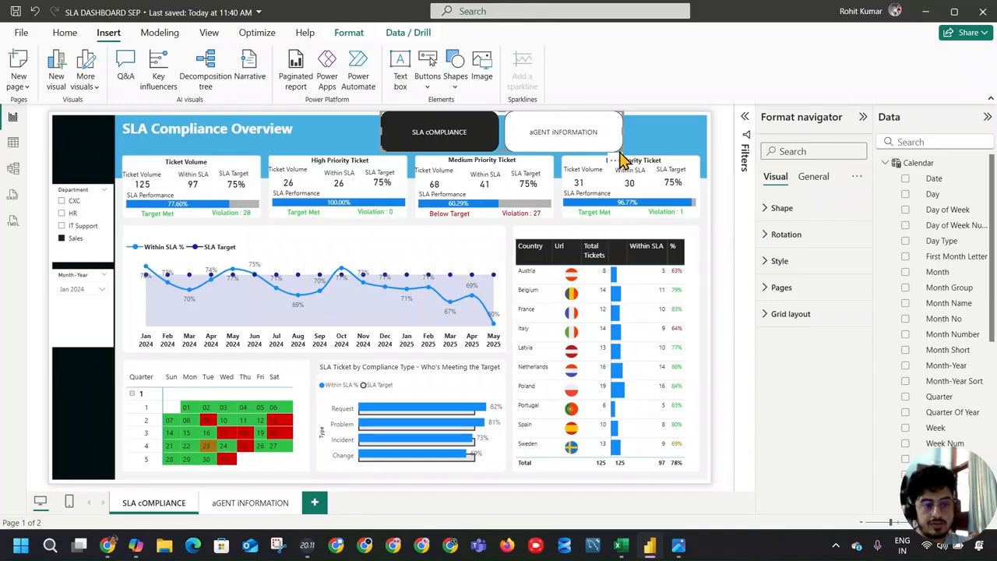
left_click_drag(623, 158, 522, 140)
left_click_drag(484, 135, 548, 135)
Step: Look through the page navigator's General, Rotation, Style and Pages formatting settings for a layout option
left_click(811, 187)
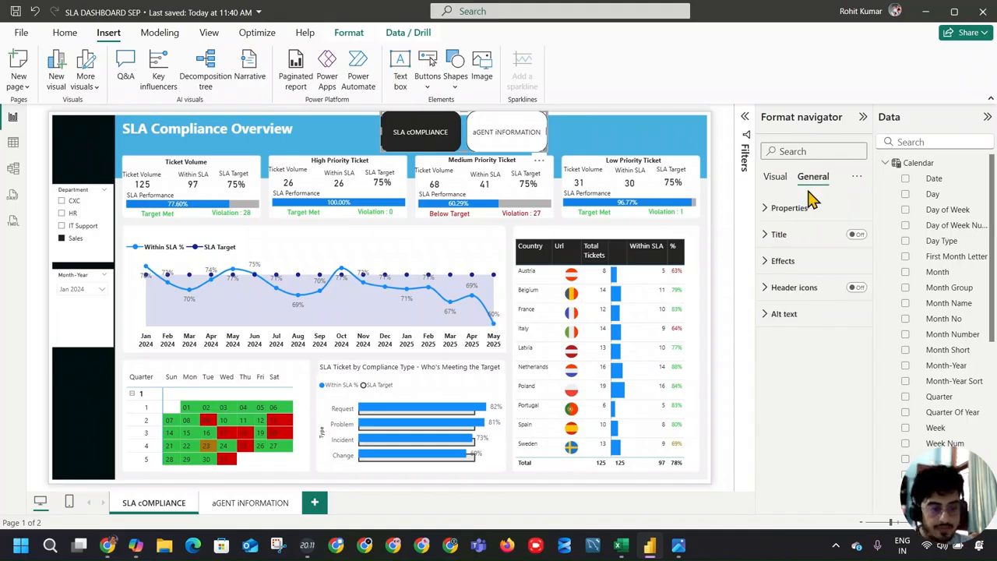
left_click(782, 181)
left_click(787, 234)
left_click(785, 234)
left_click(779, 261)
scroll(826, 296, "down", 1)
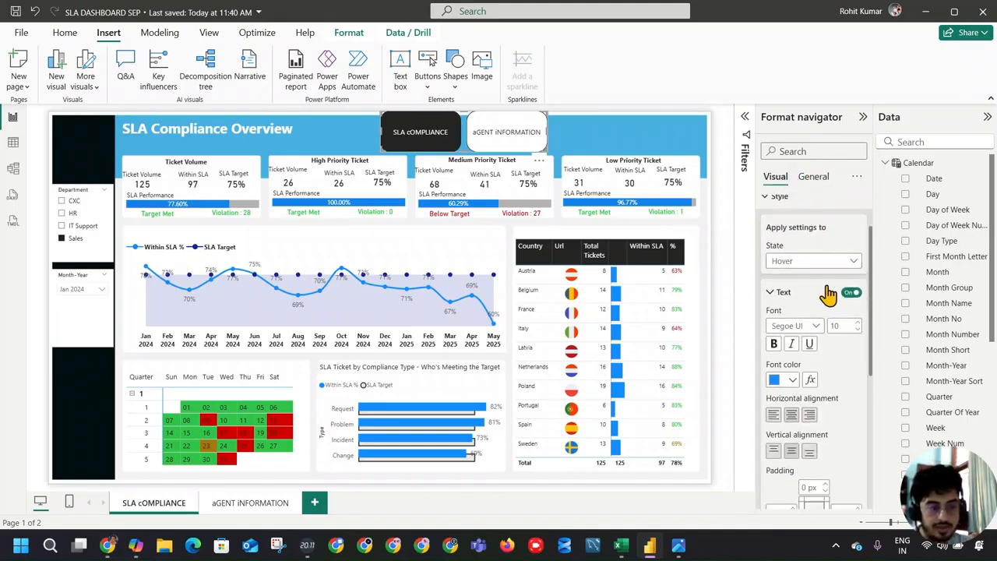
scroll(807, 271, "up", 1)
left_click(798, 269)
left_click(810, 290)
left_click(817, 290)
Step: Set the page navigator's orientation to Vertical and fit it into the black sidebar above the Department slicer
left_click(791, 314)
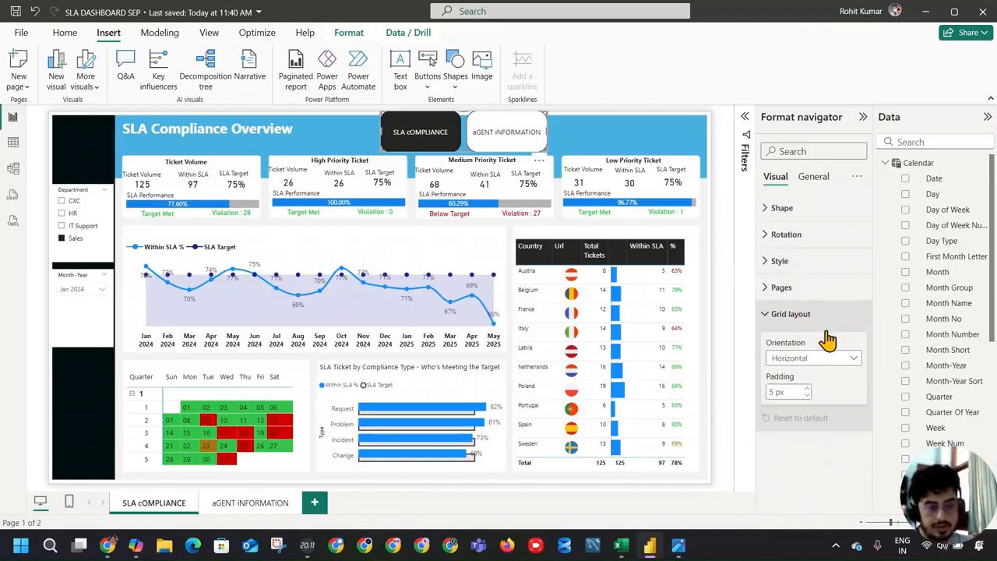
left_click(822, 359)
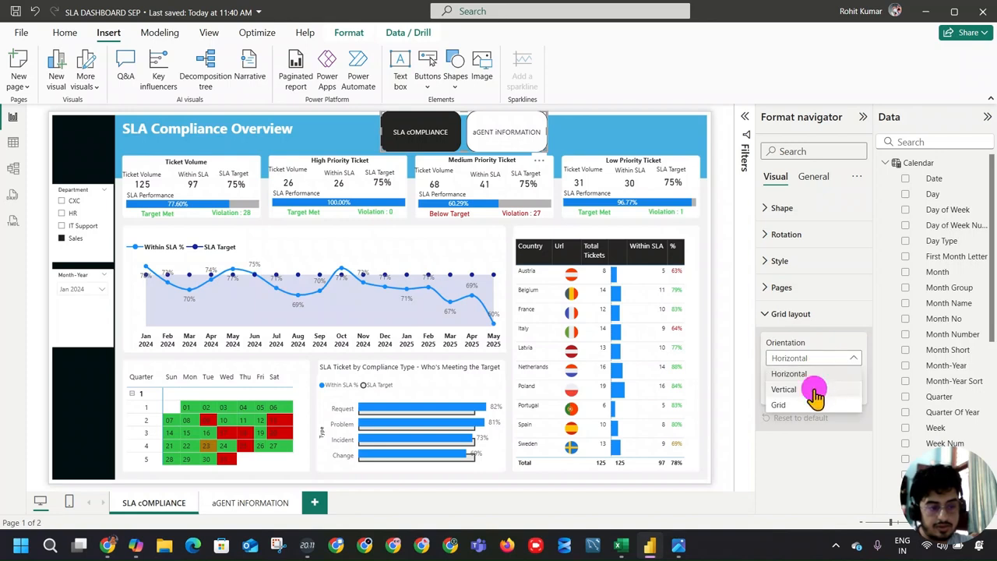
left_click(818, 389)
left_click_drag(545, 133, 111, 180)
left_click(95, 381)
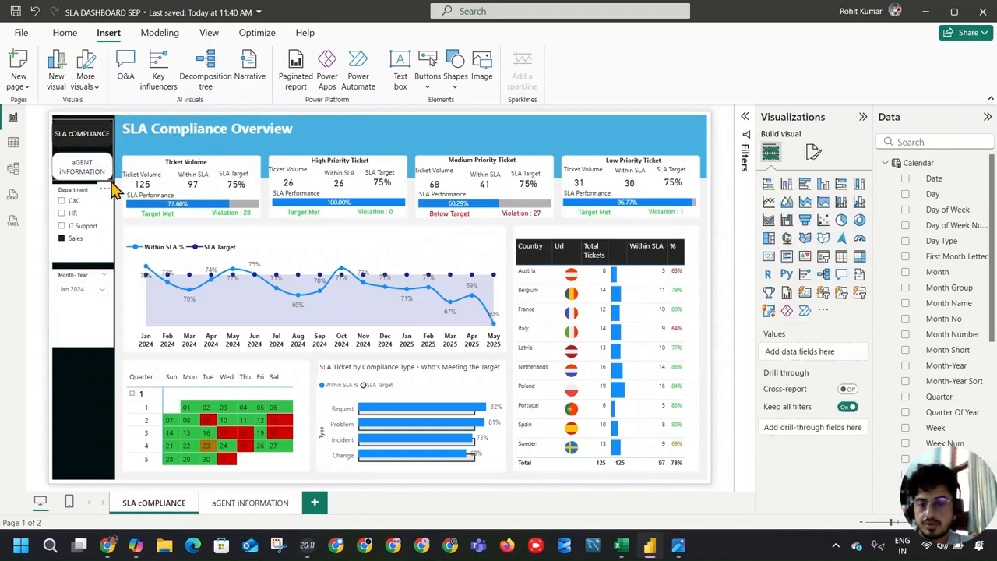
Step: Space out the sidebar by moving the Month-Year slicer down and shortening and lowering the Department slicer, then save the report
left_click(89, 374)
mouse_move(83, 340)
left_mouse_down()
mouse_move(82, 394)
mouse_move(82, 340)
left_mouse_up()
left_click(93, 257)
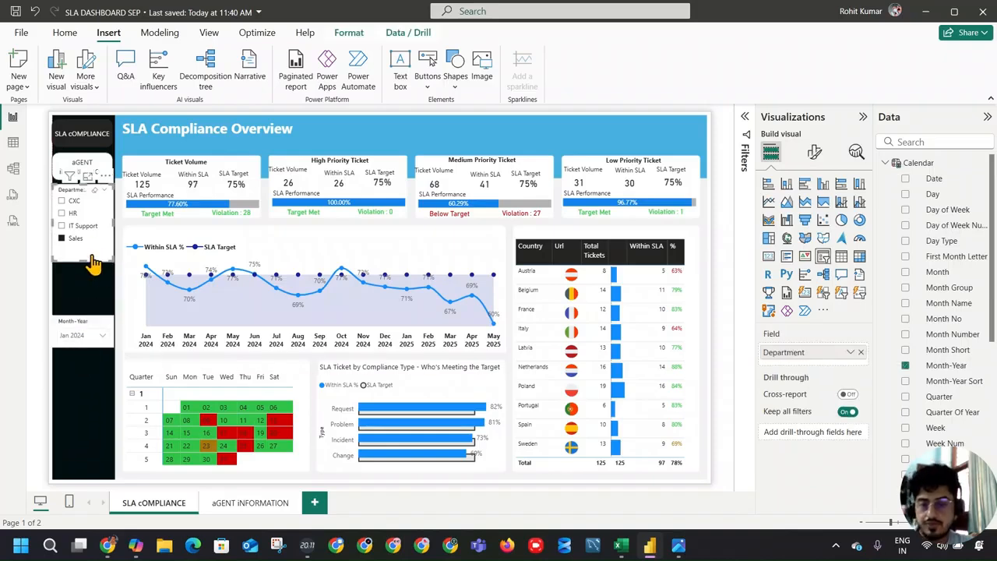
left_click_drag(82, 262, 83, 246)
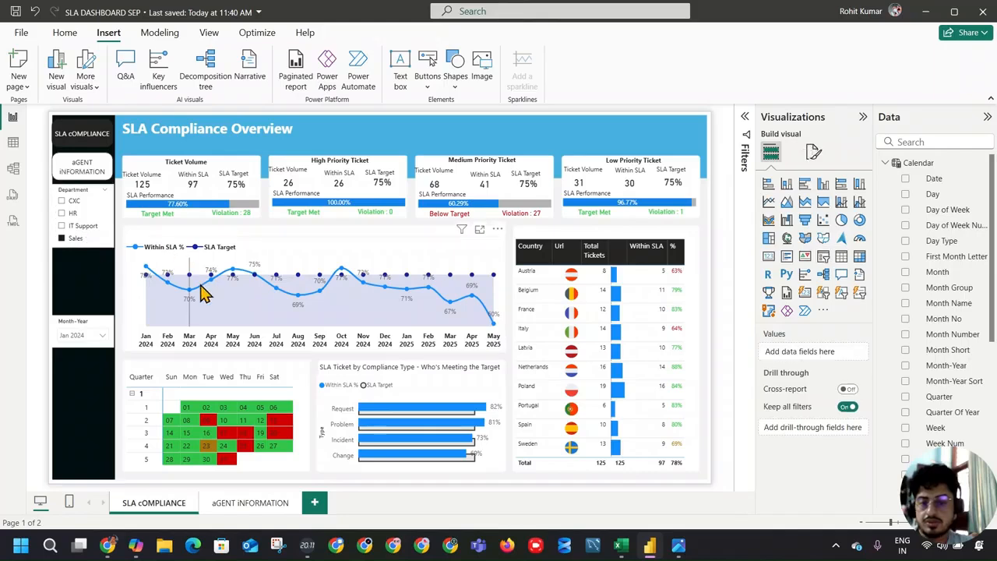
mouse_move(78, 191)
left_mouse_down()
mouse_move(77, 213)
mouse_move(78, 196)
left_mouse_up()
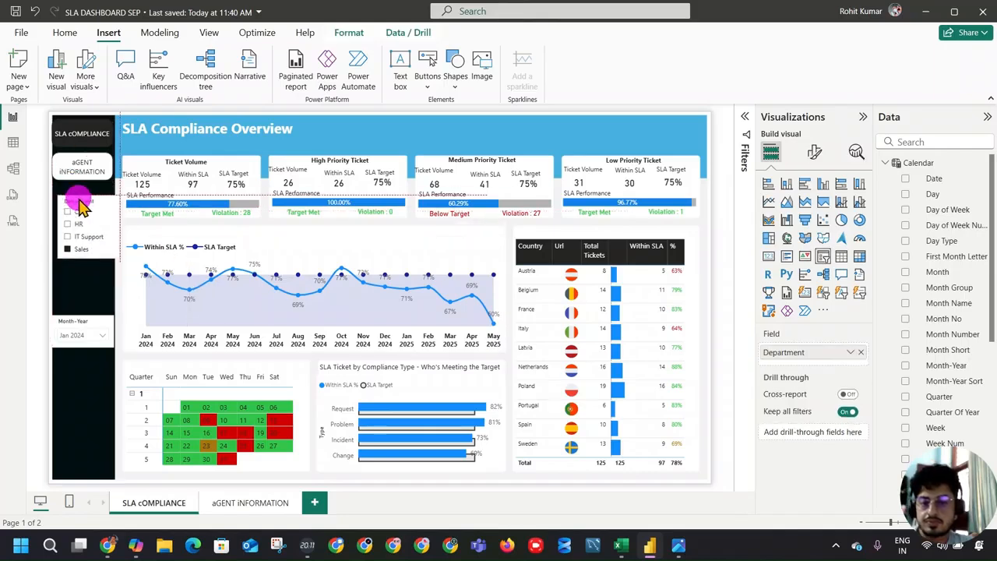
left_click(16, 12)
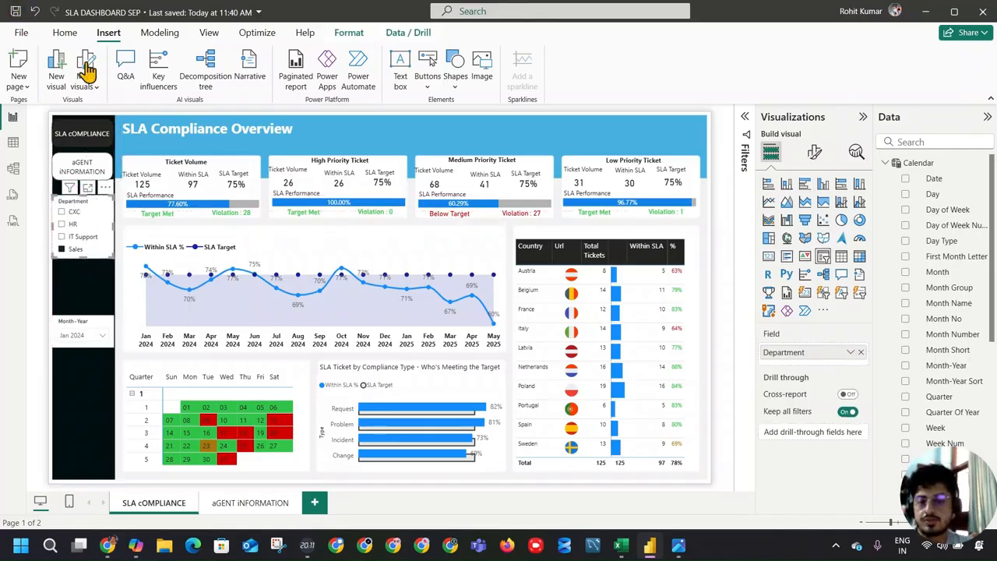
left_click(94, 287)
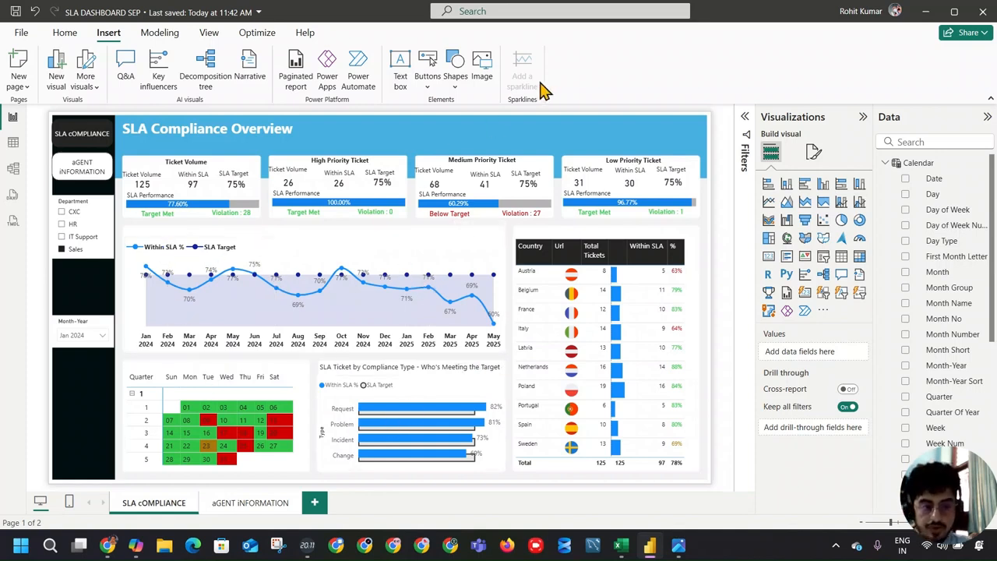
Step: Collapse the side panes and extend the dashboard title to "SLA Compliance Overview : Identifying Gaps"
left_click(863, 116)
left_click(987, 116)
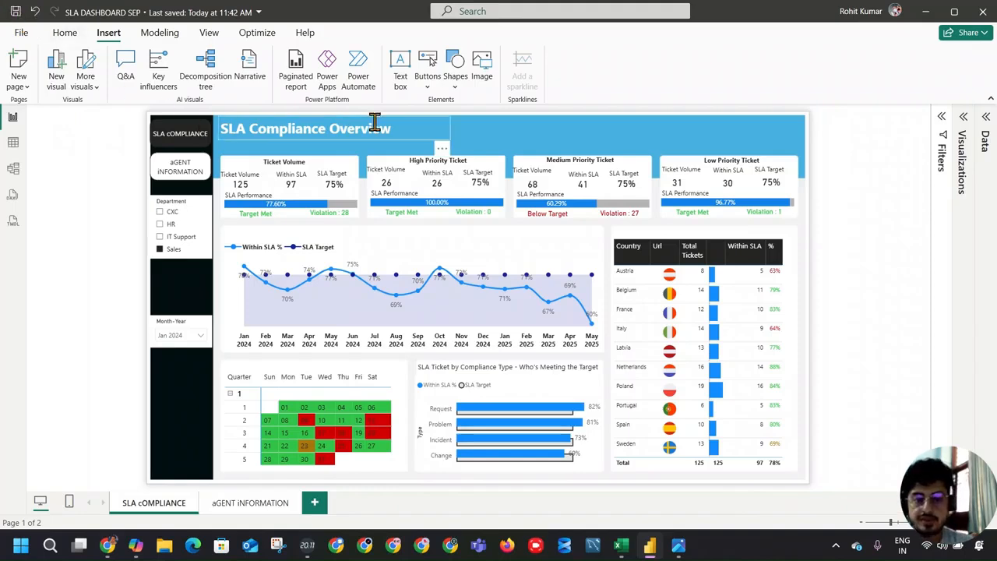
left_click(434, 130)
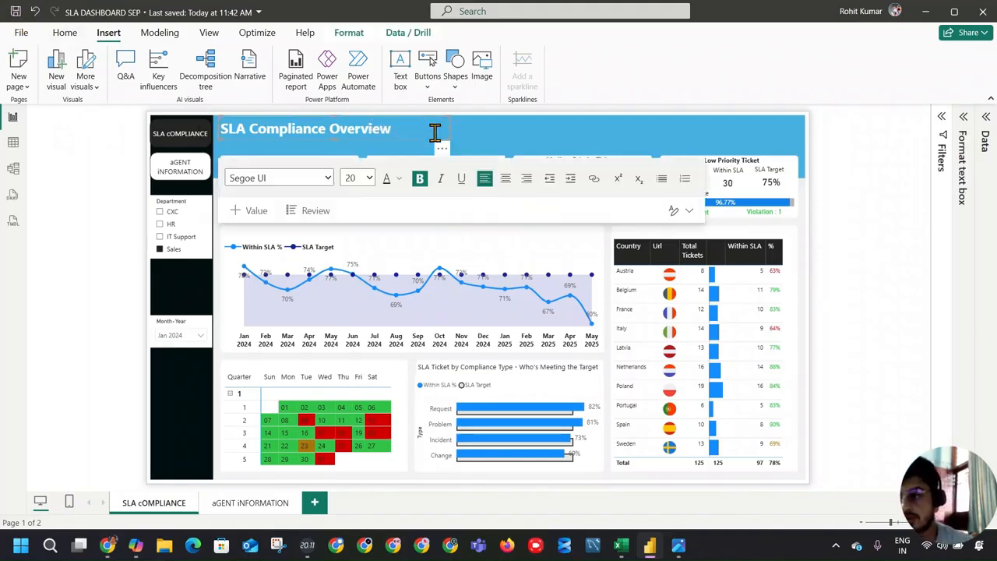
type(": idEN")
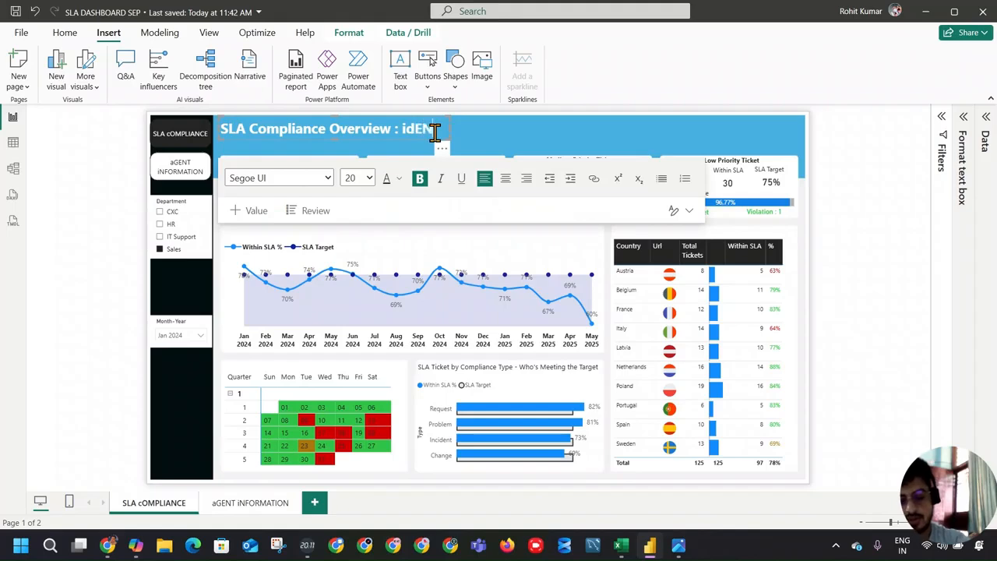
type("TIFYING Gaps")
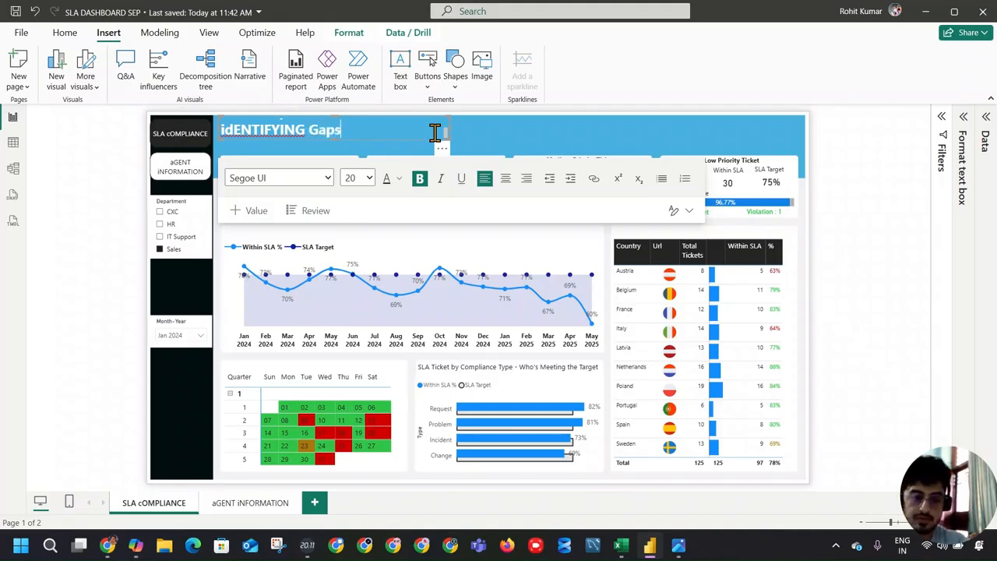
type("000")
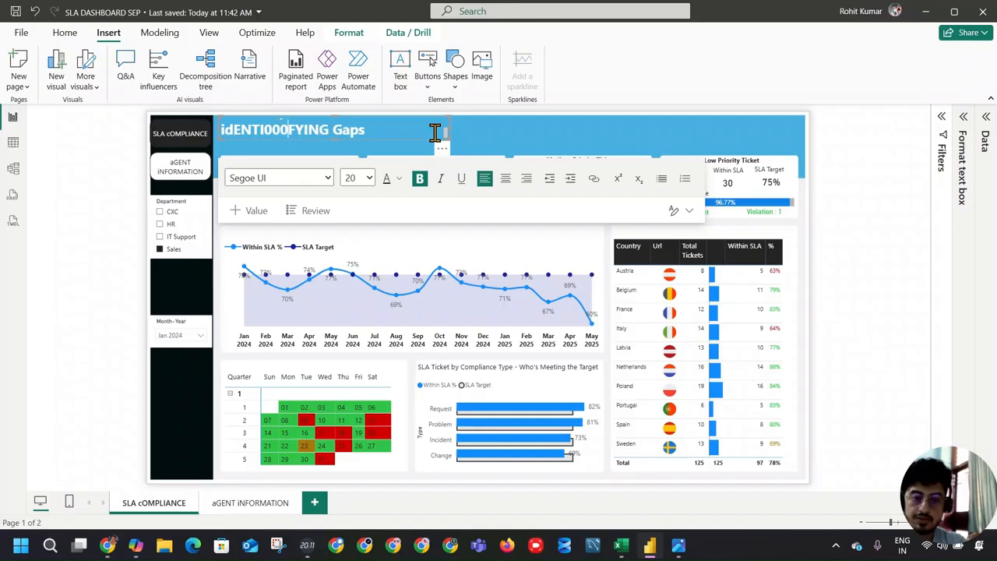
key("BackSpace")
key("BackSpace")
key("BackSpace")
key("BackSpace")
key("BackSpace")
key("BackSpace")
key("BackSpace")
key("BackSpace")
key("BackSpace")
key("BackSpace")
key("BackSpace")
key("BackSpace")
key("BackSpace")
key("BackSpace")
type("Iden")
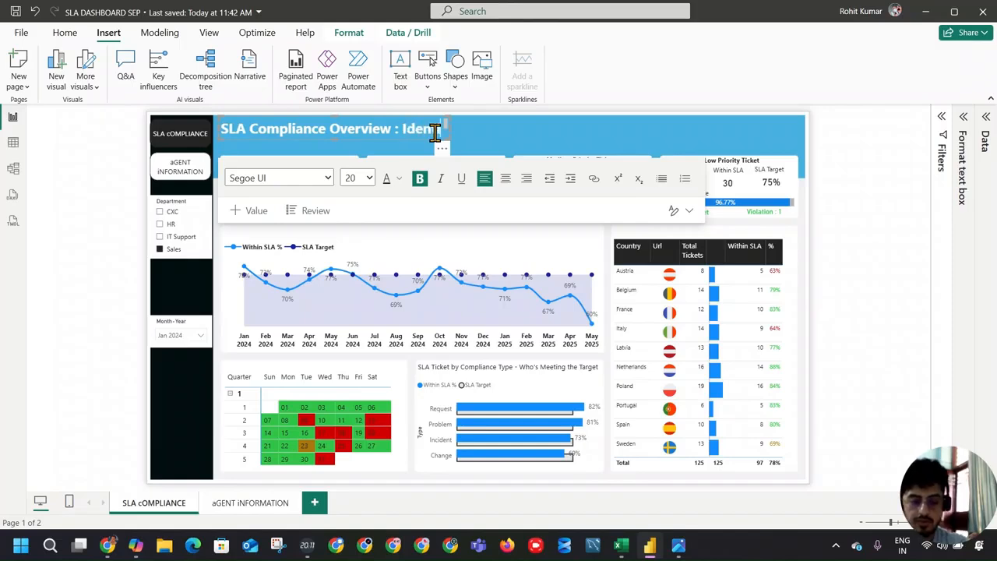
type("tifying Gaps")
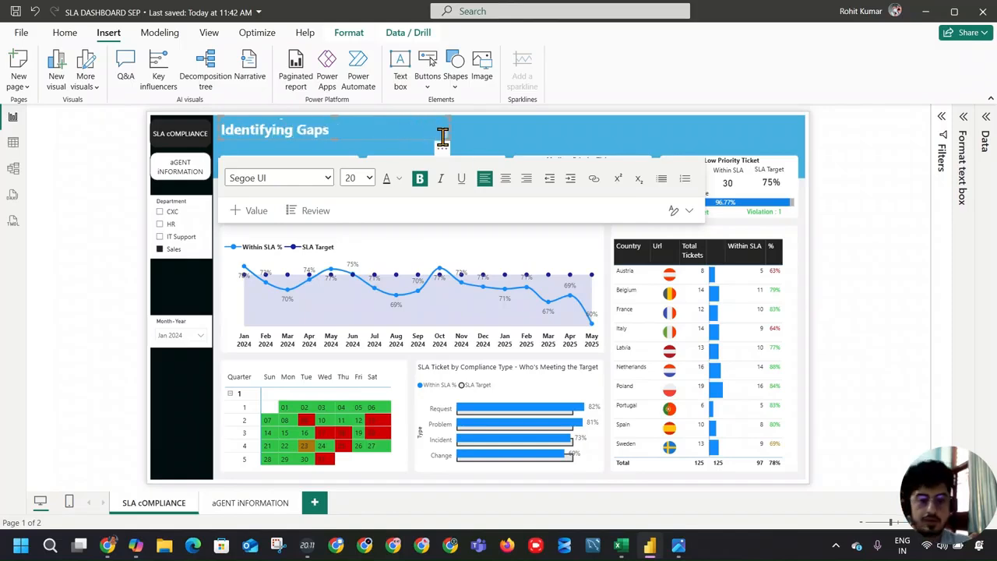
Step: Widen the title text box so the full title fits on one line, and save the report
left_click(464, 124)
left_click(441, 132)
left_click_drag(452, 131, 547, 138)
left_click(585, 134)
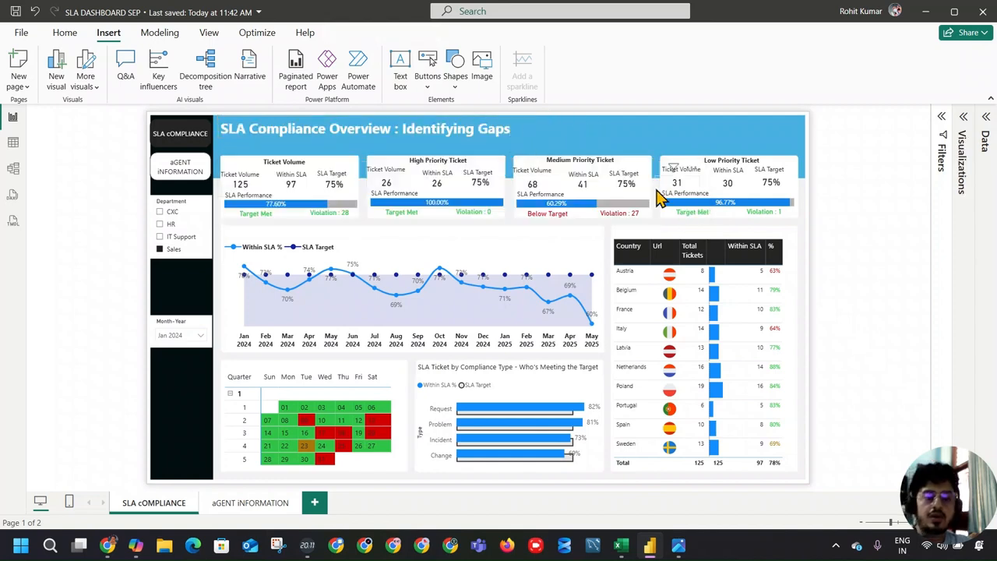
left_click(16, 11)
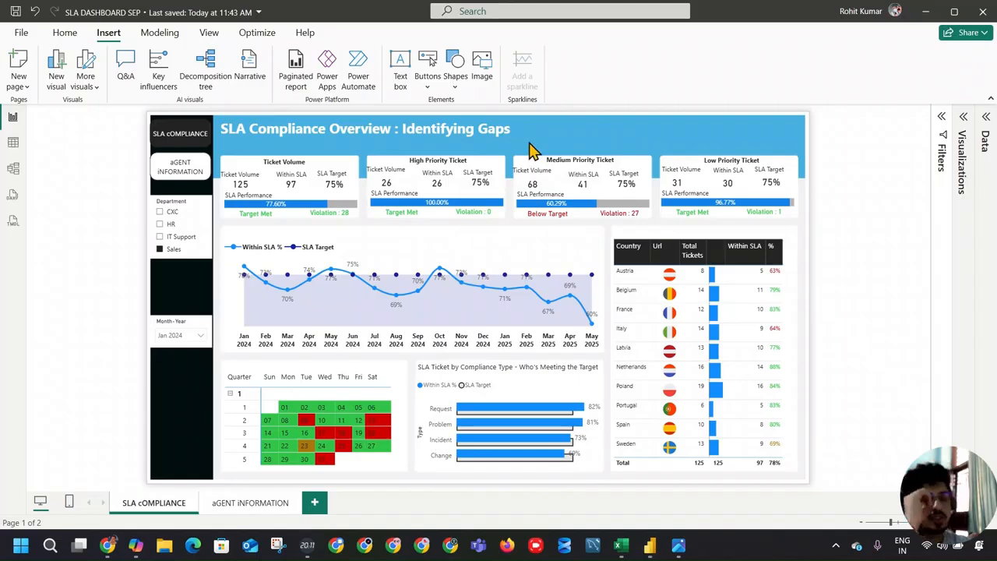
Step: Open the Power Query Editor and add a new blank query
left_click(75, 36)
left_click(352, 67)
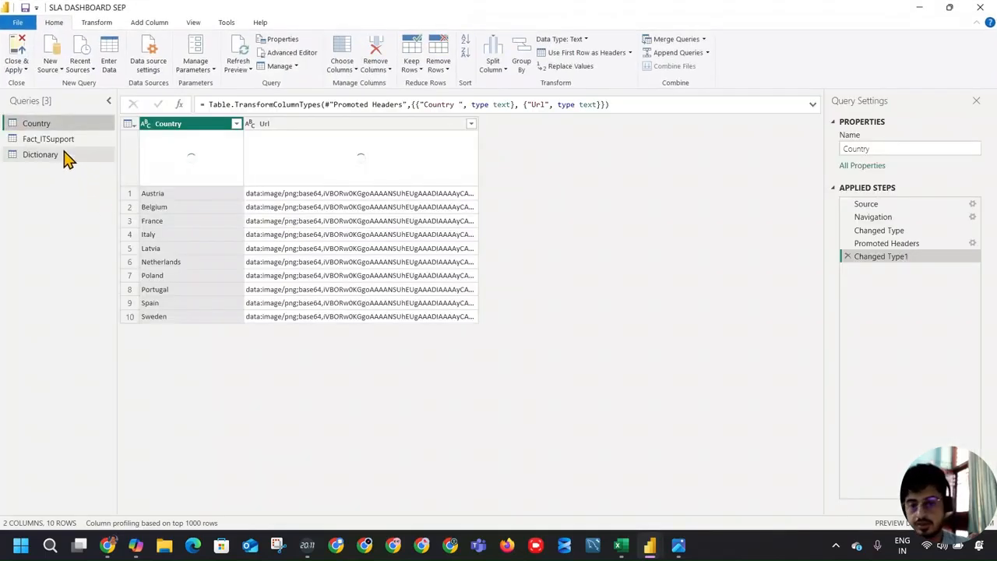
left_click(52, 67)
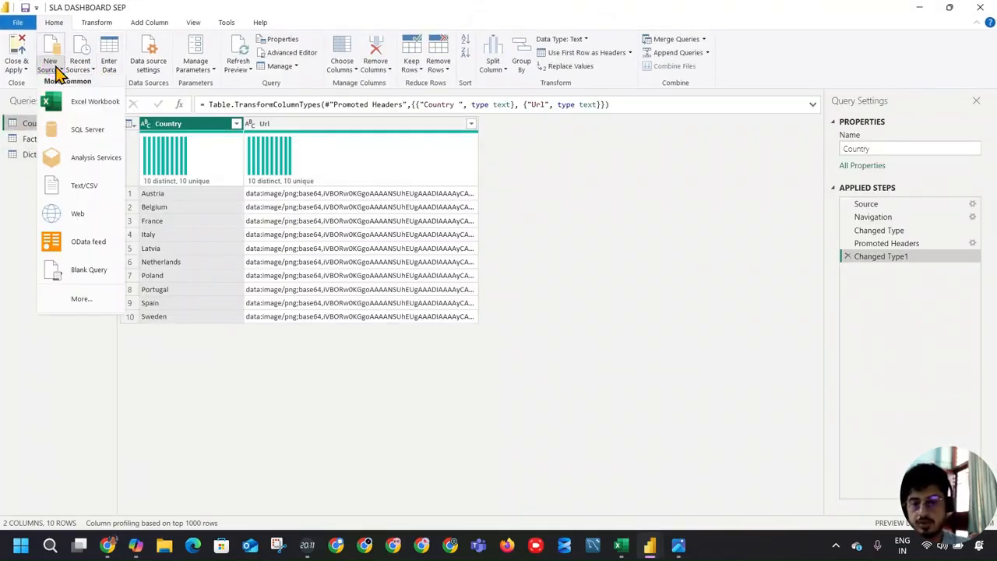
left_click(90, 271)
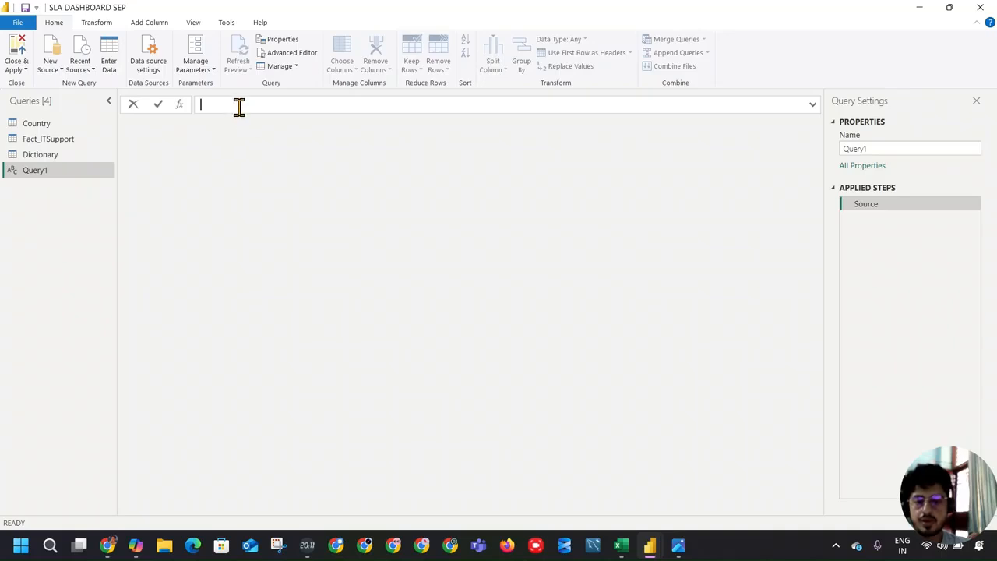
Step: Insert a step after Source in the blank query with the formula = DateTime.FixedLocalNow()
right_click(858, 205)
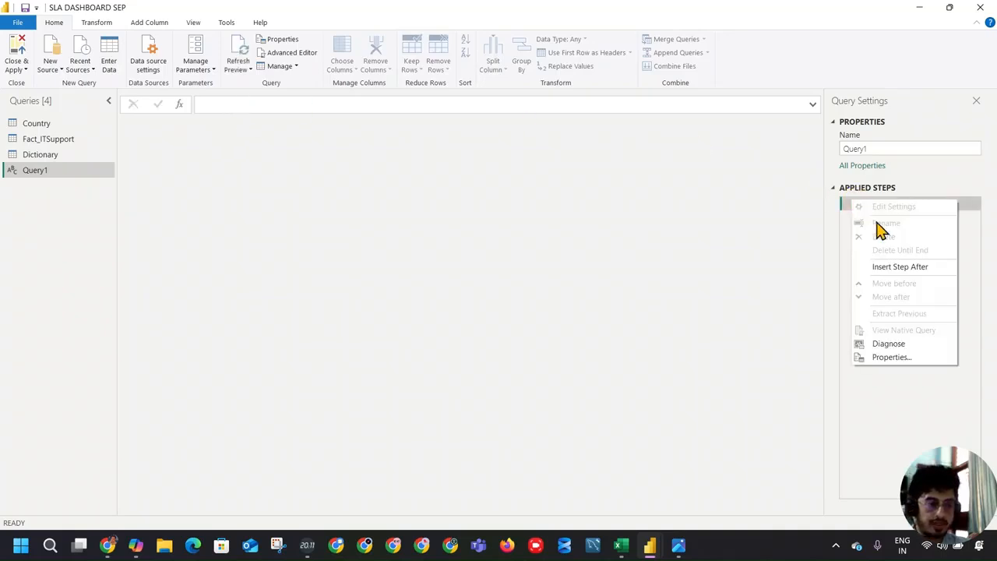
left_click(901, 269)
left_click(288, 102)
double_click(227, 103)
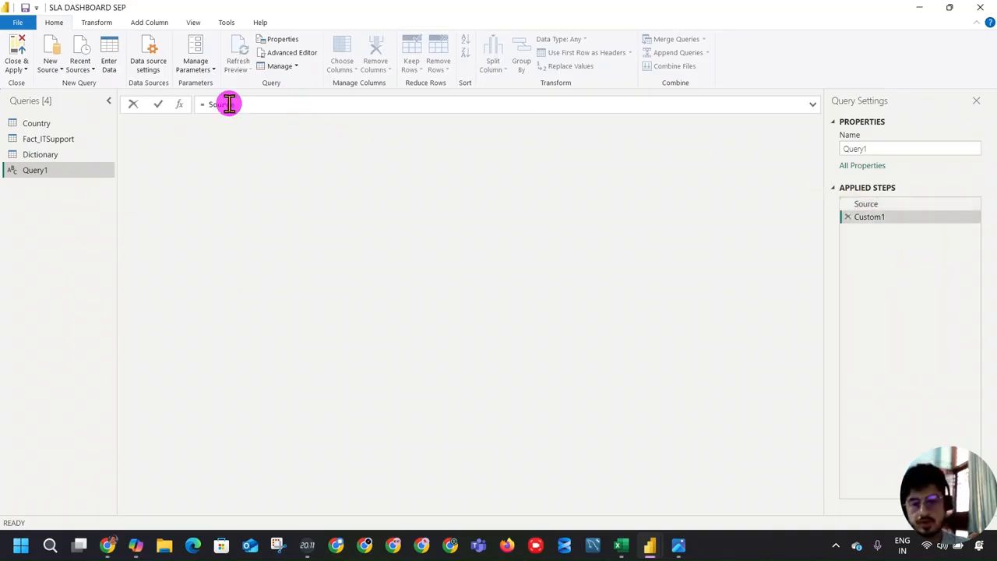
type("Date")
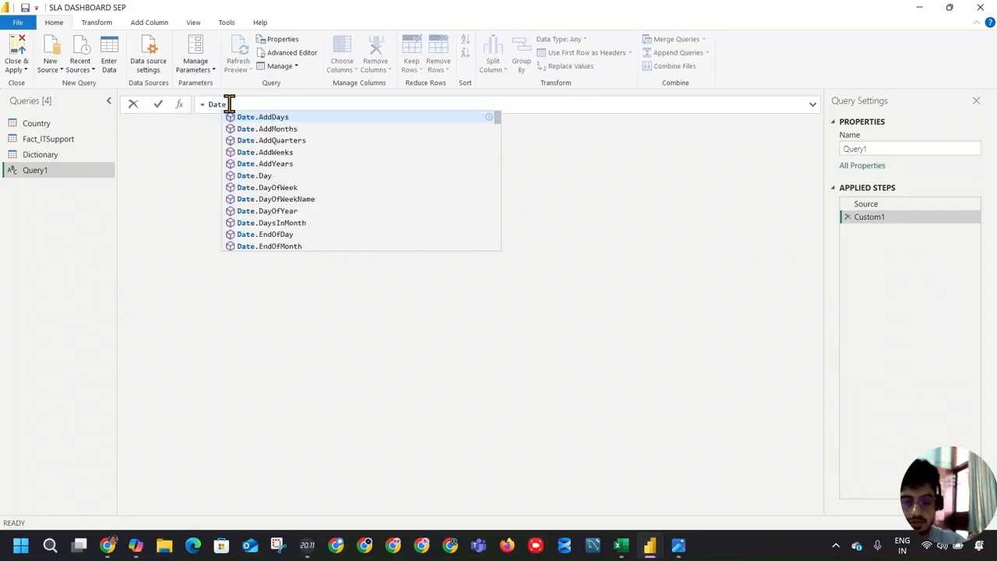
type("Tim")
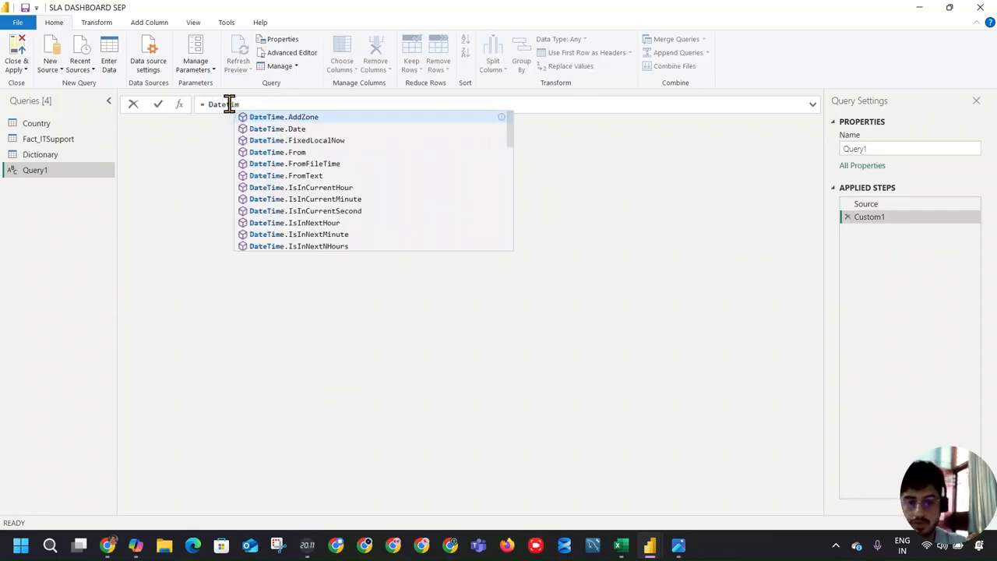
left_click(316, 143)
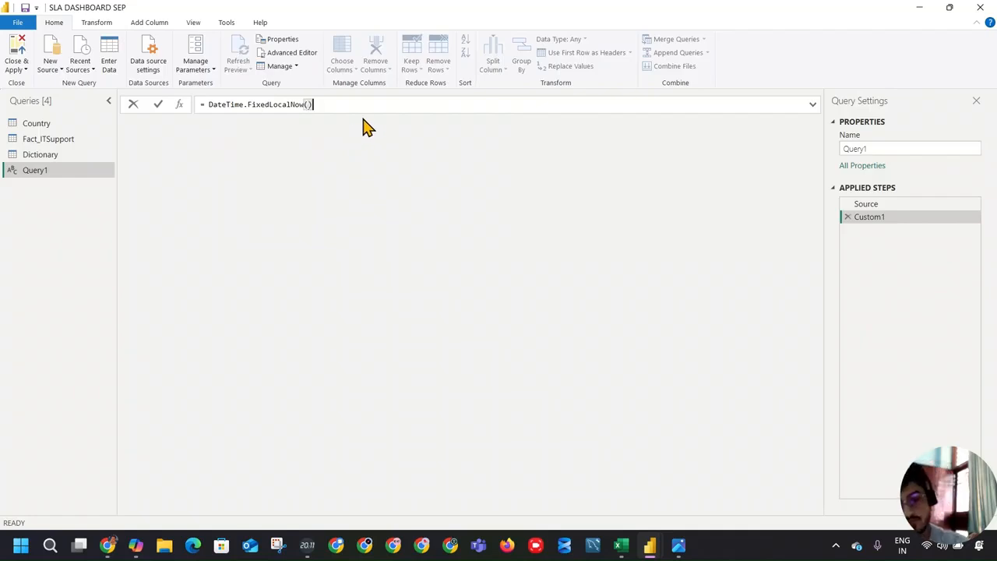
type("()")
key("Return")
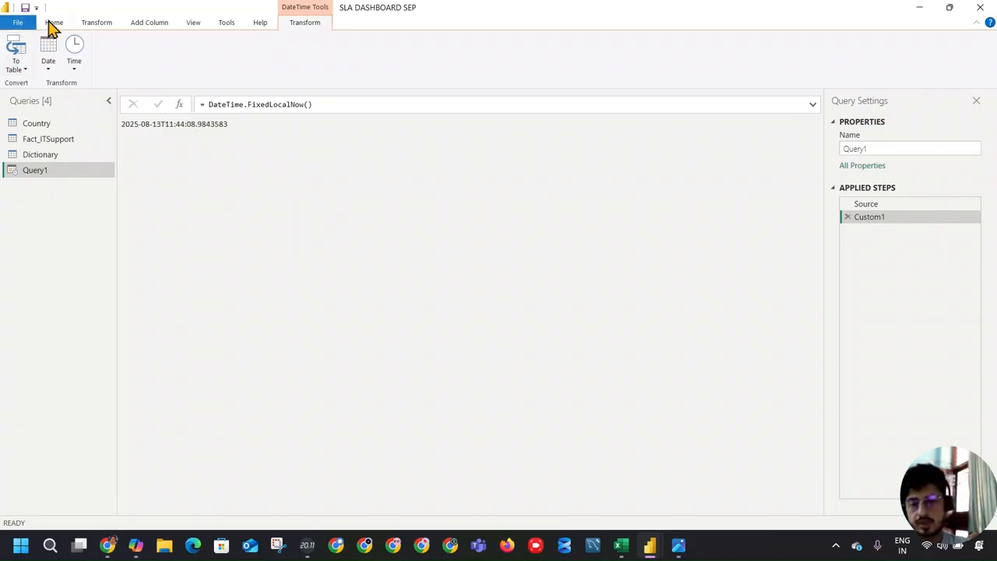
Step: Rename Query1 to "Query Refresh Time", then close the Power Query Editor and apply the changes
double_click(31, 170)
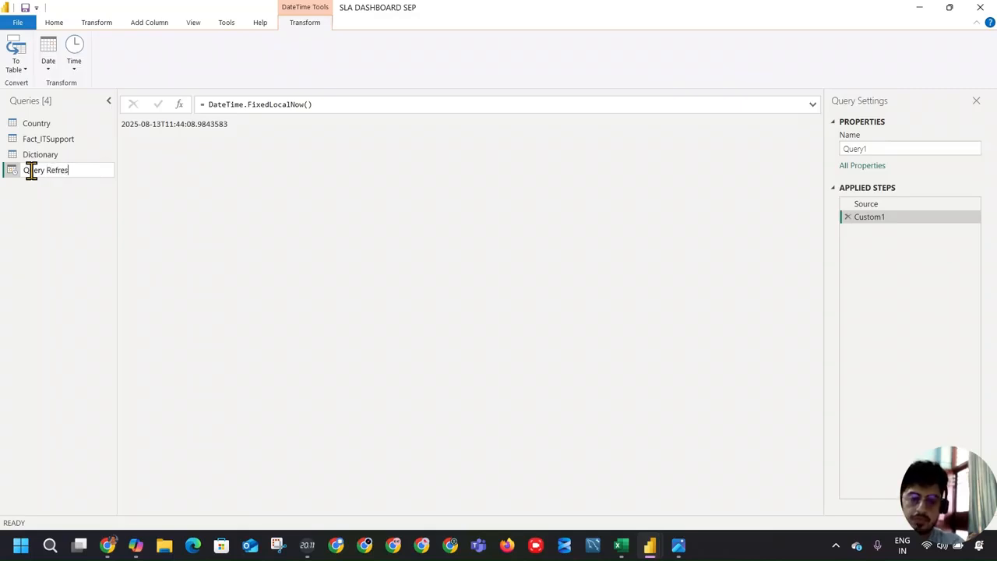
type("Query Refresh Time")
key("Return")
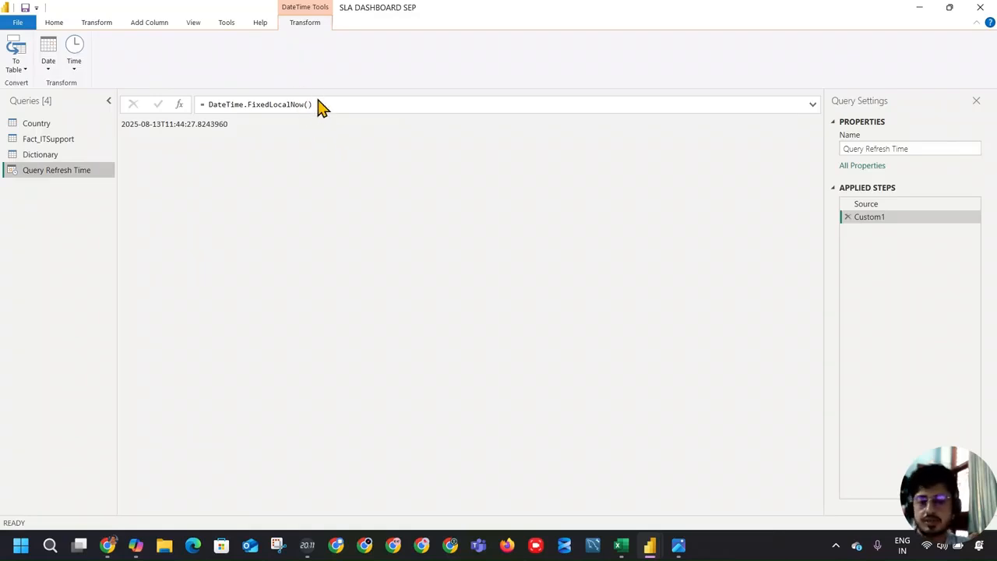
left_click(52, 27)
left_click(26, 69)
left_click(35, 82)
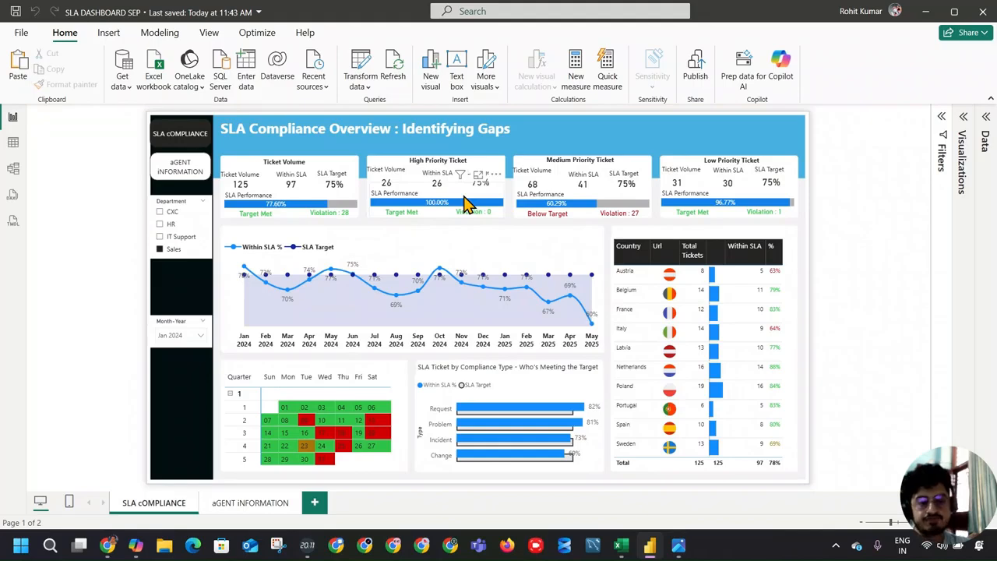
Step: Expand the list of data tables, collapse the opened tables, and display the Query Refresh Time table in table view
left_click(987, 117)
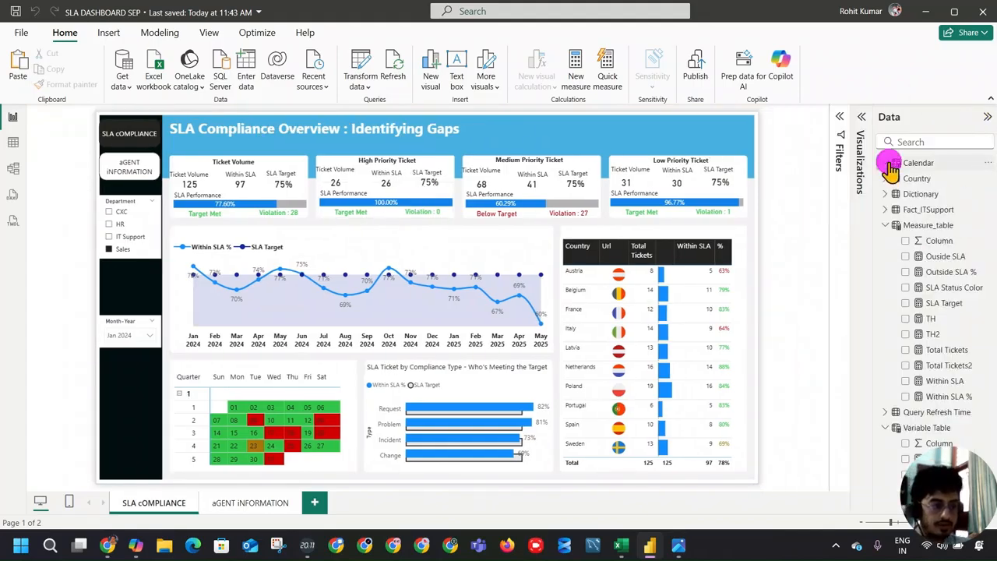
left_click(885, 225)
left_click(911, 243)
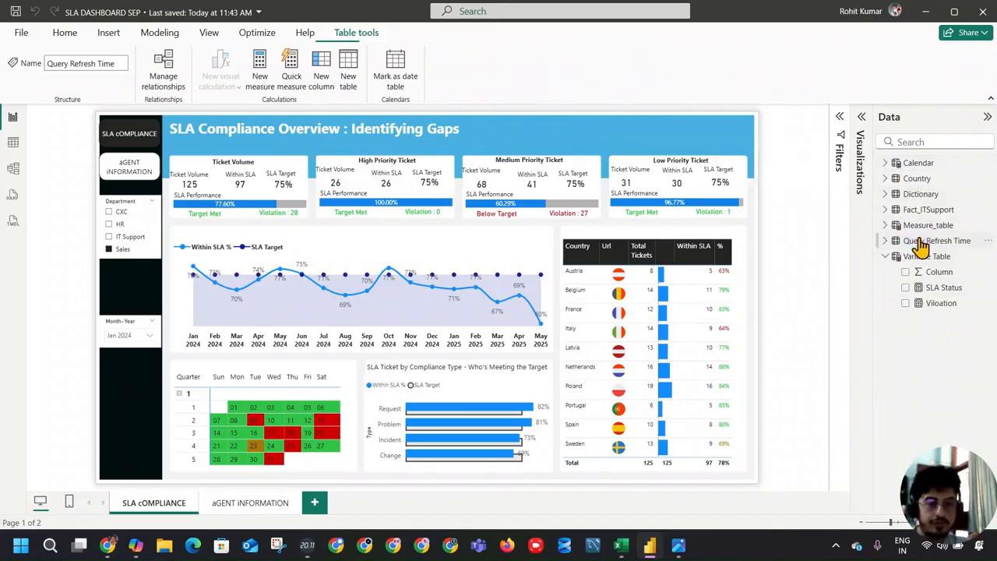
left_click(13, 142)
left_click(853, 163)
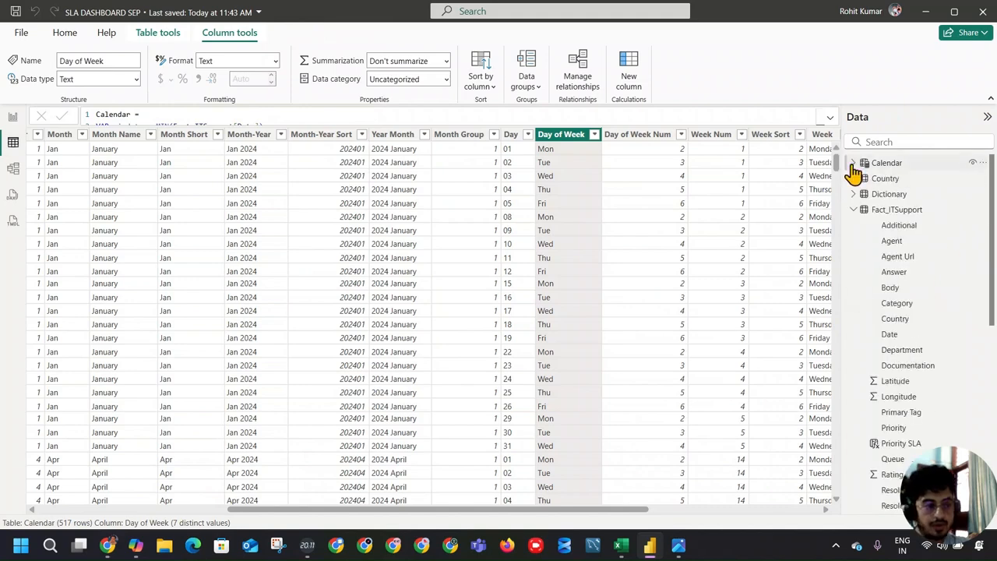
left_click(854, 210)
left_click(857, 225)
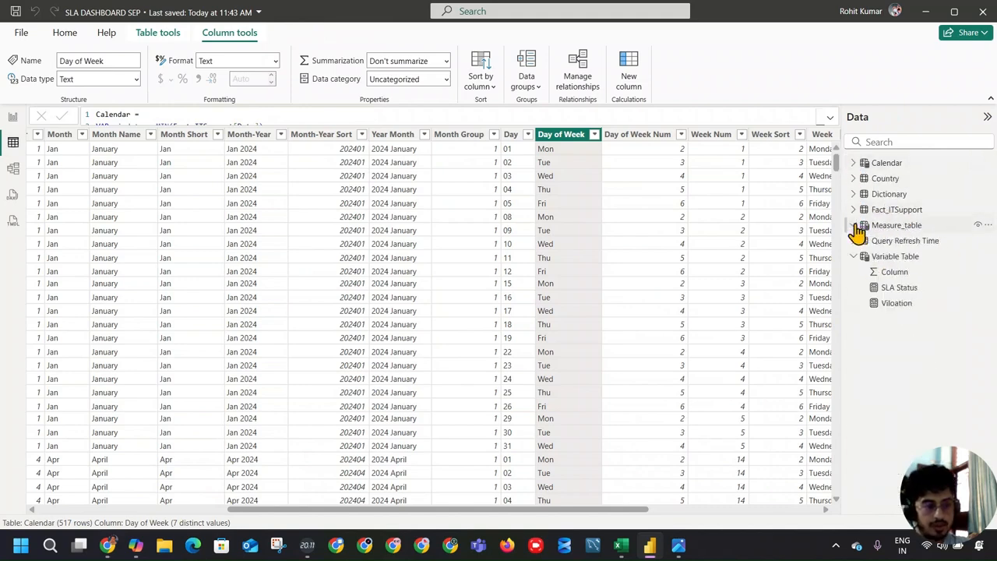
left_click(904, 241)
left_click(73, 134)
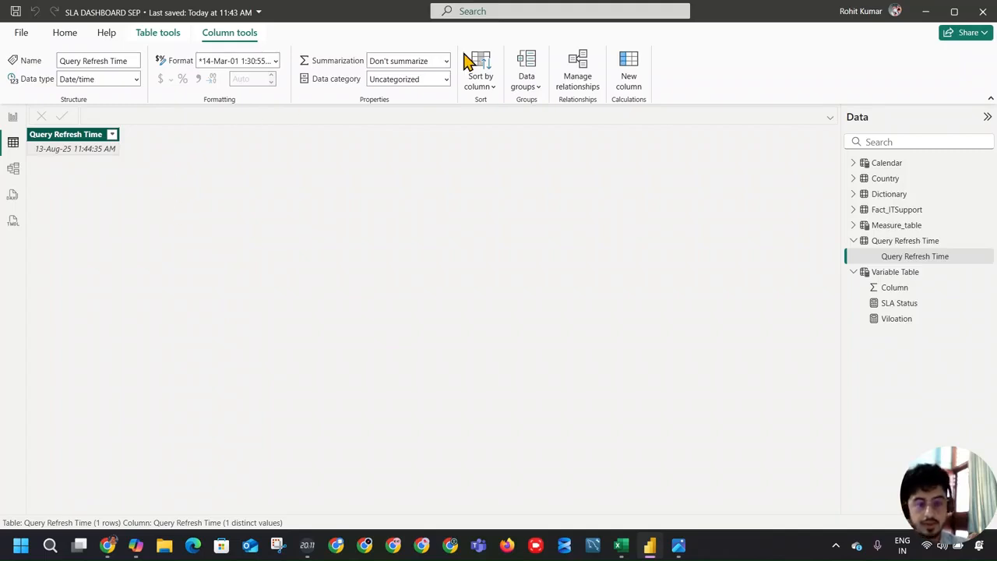
Step: Add a calculated column to the table: Utc Time = 'Query Refresh Time'[Query Refresh Time] + "02:00:00"
left_click(631, 87)
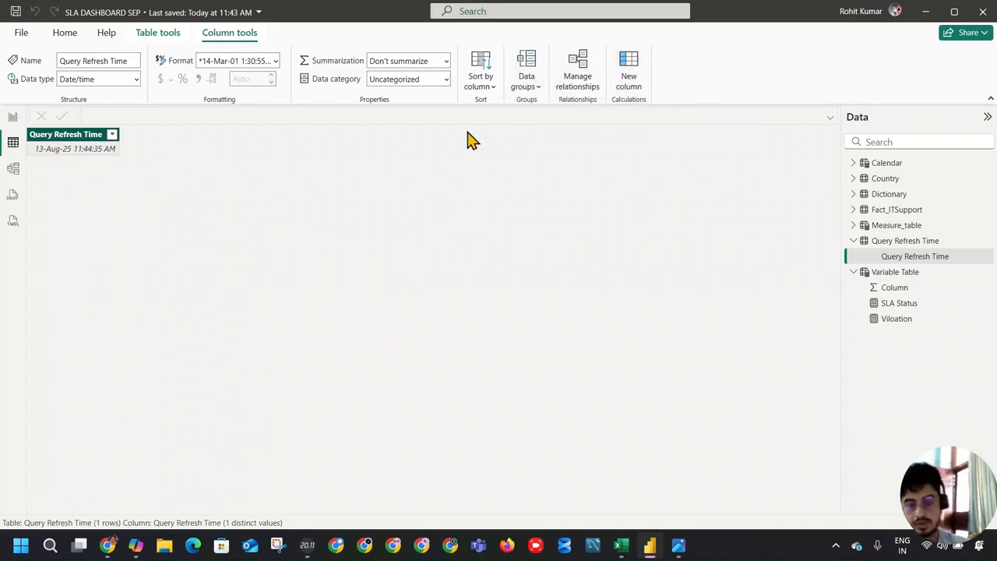
type("IT")
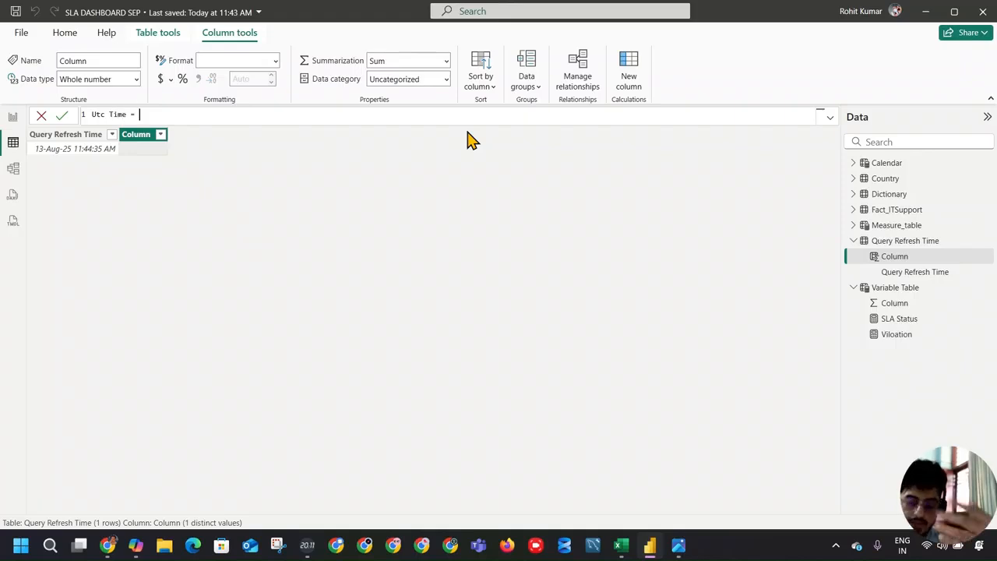
type("que")
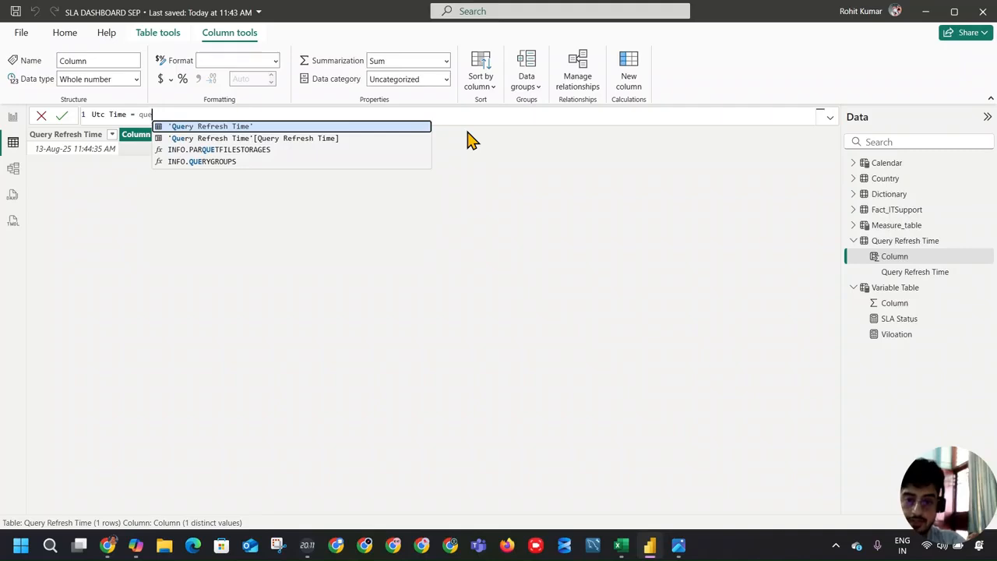
key("Down")
key("Tab")
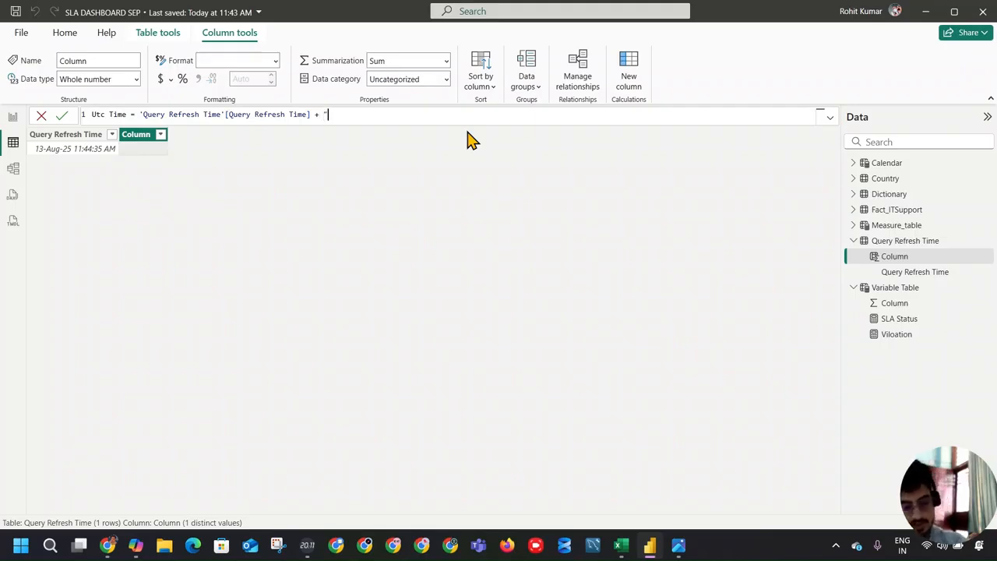
type("2")
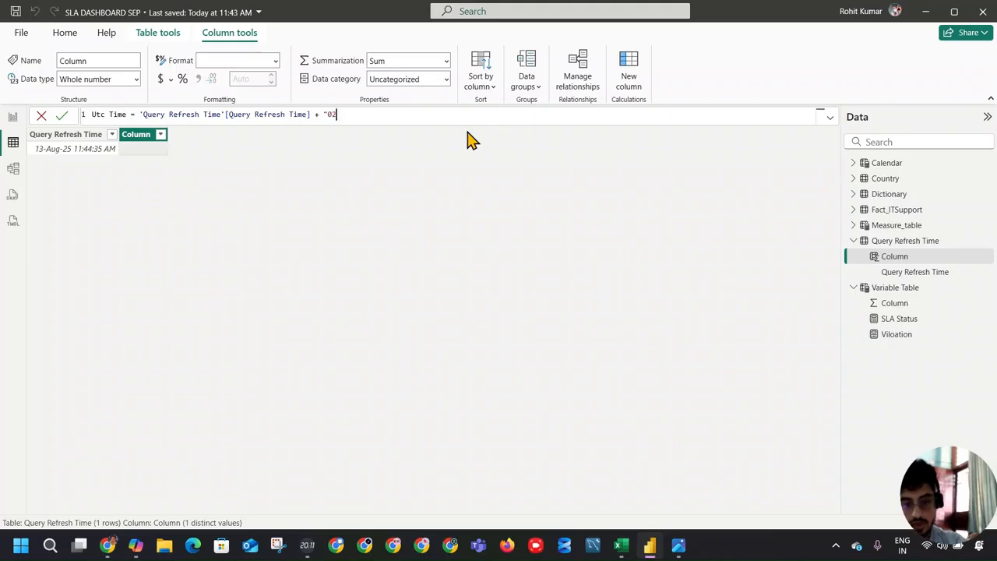
type(":00:.00")
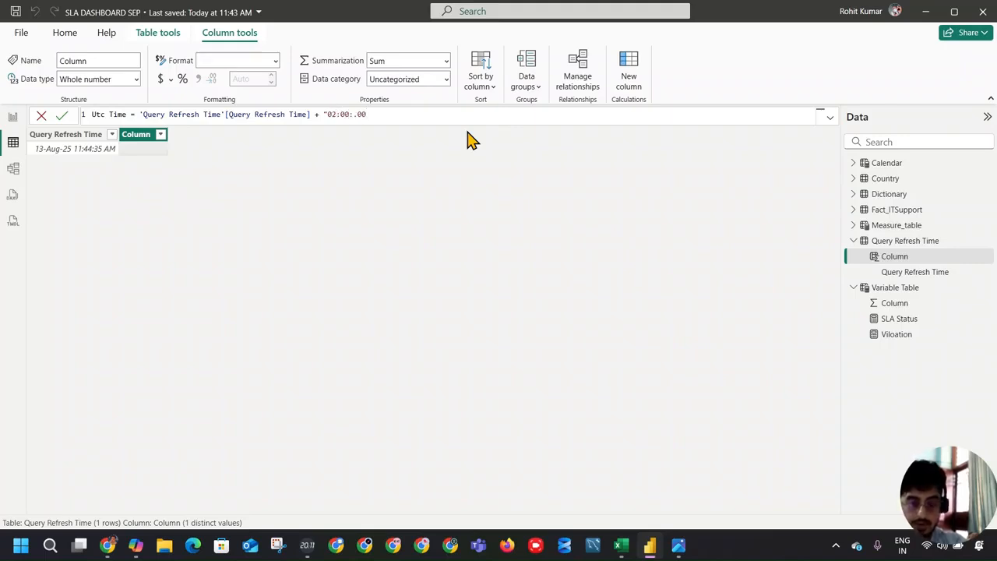
key("BackSpace")
key("BackSpace")
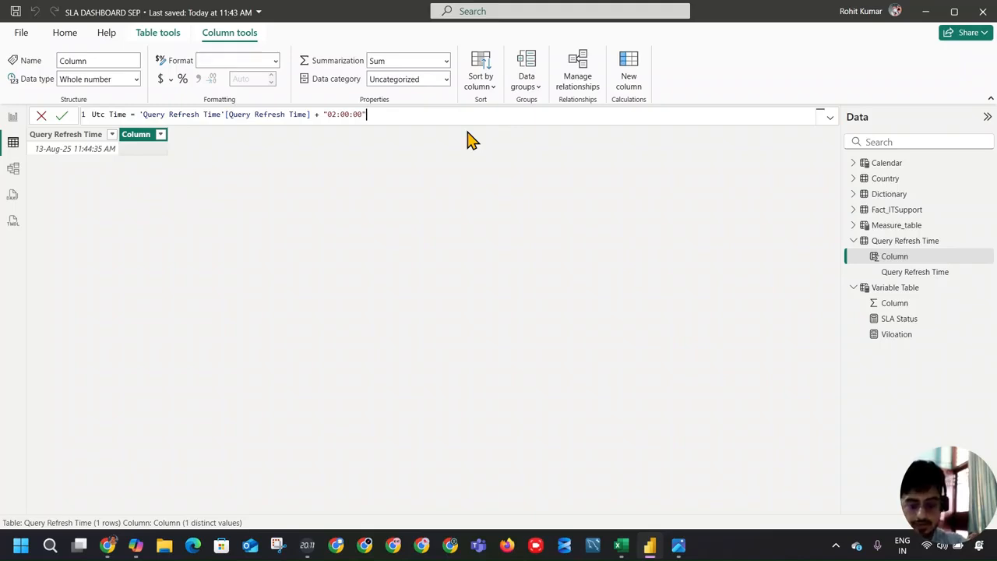
key("Return")
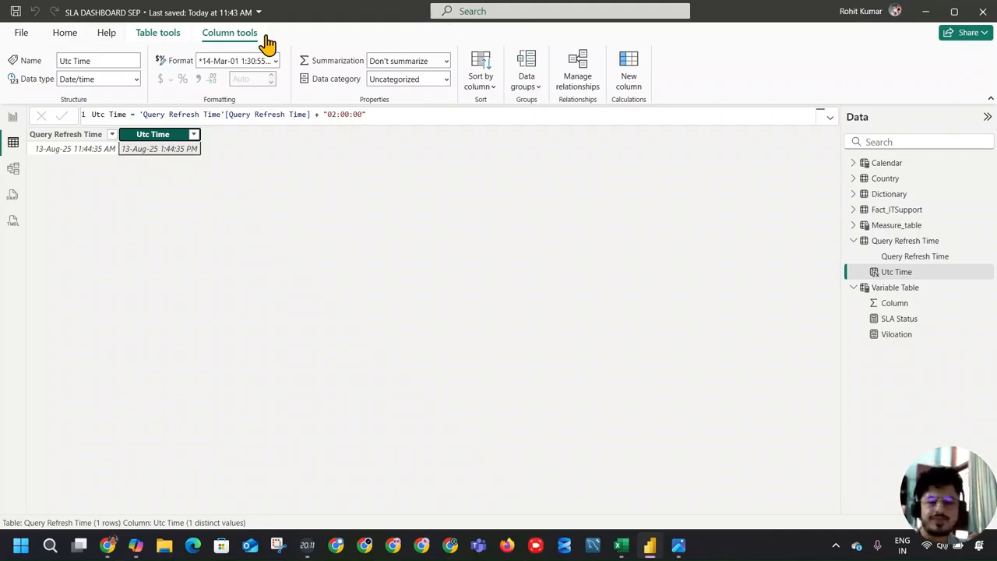
Step: Return to the report page and expand the Visualizations pane
left_click(13, 117)
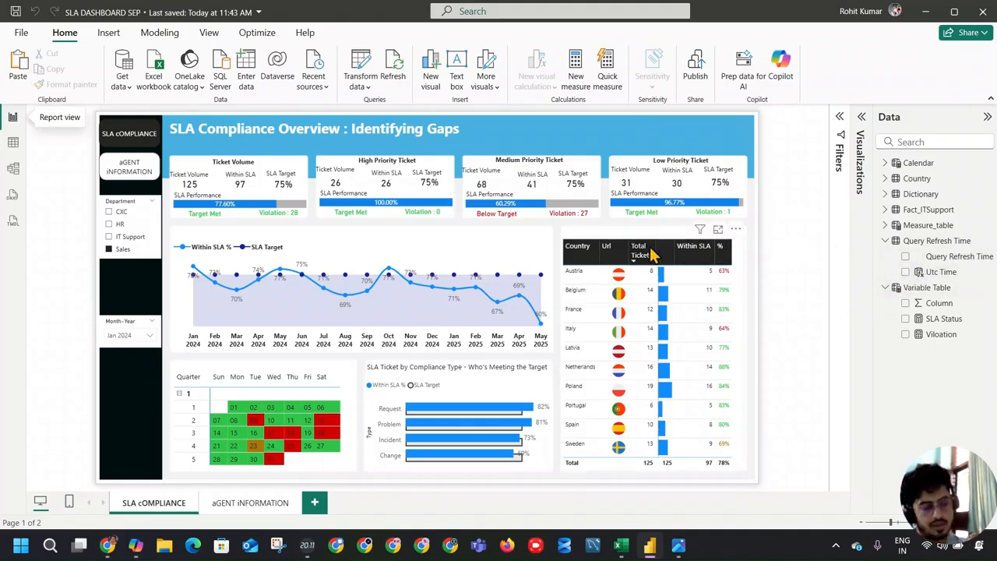
left_click(861, 119)
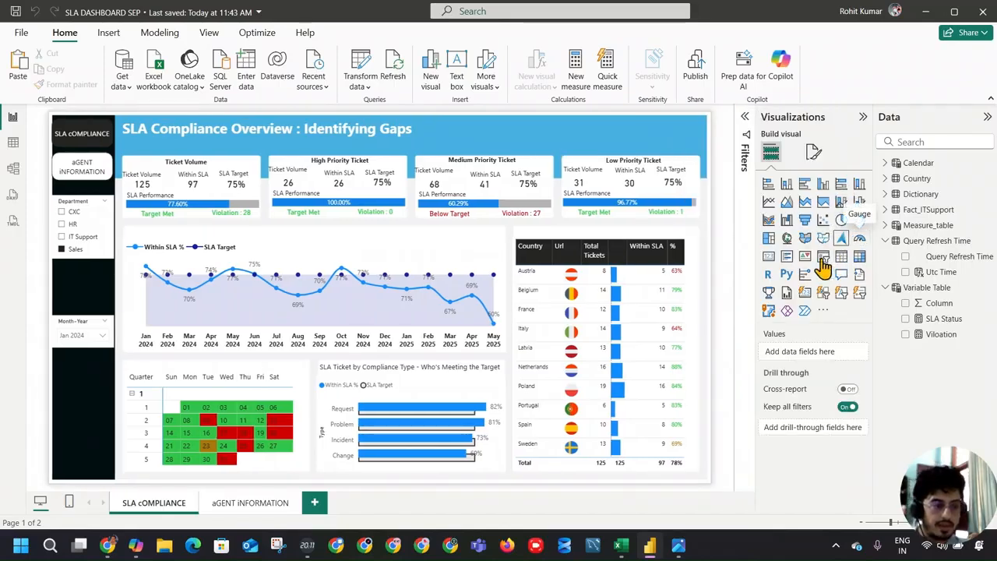
Step: Try a card visual showing the Query Refresh Time field in the dashboard header, and delete it
left_click(771, 261)
left_click(906, 256)
left_click_drag(252, 315, 443, 210)
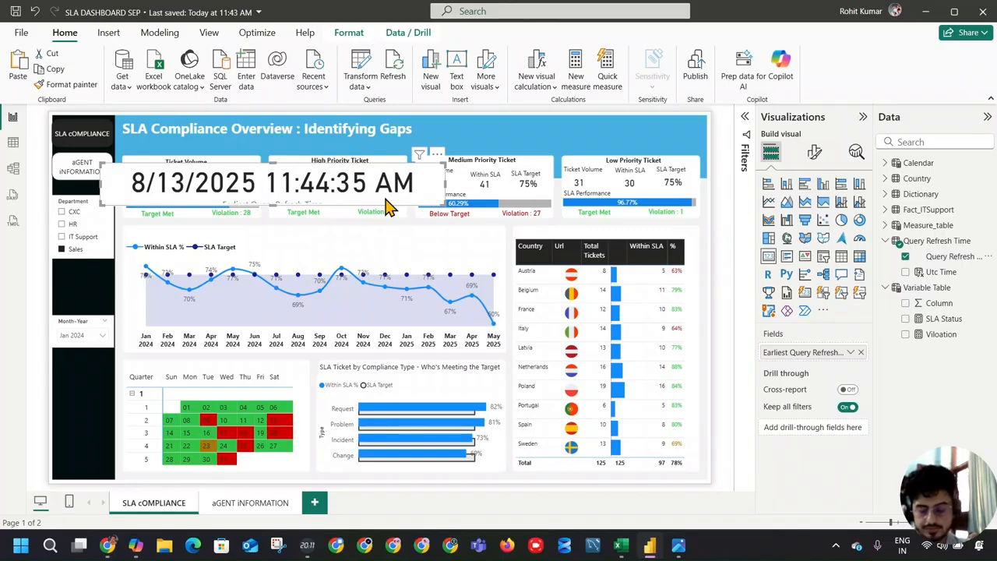
left_click_drag(298, 182, 556, 128)
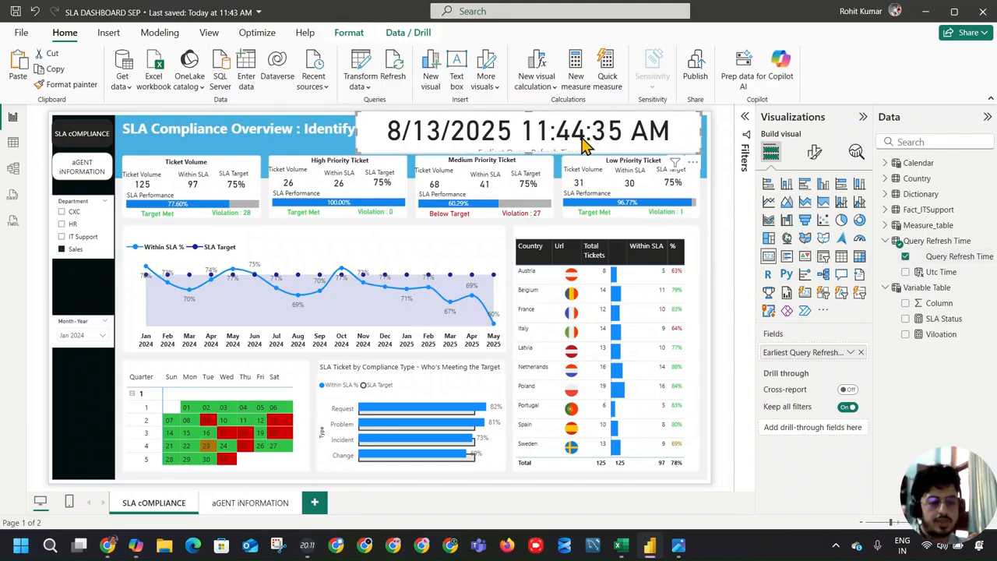
key("Delete")
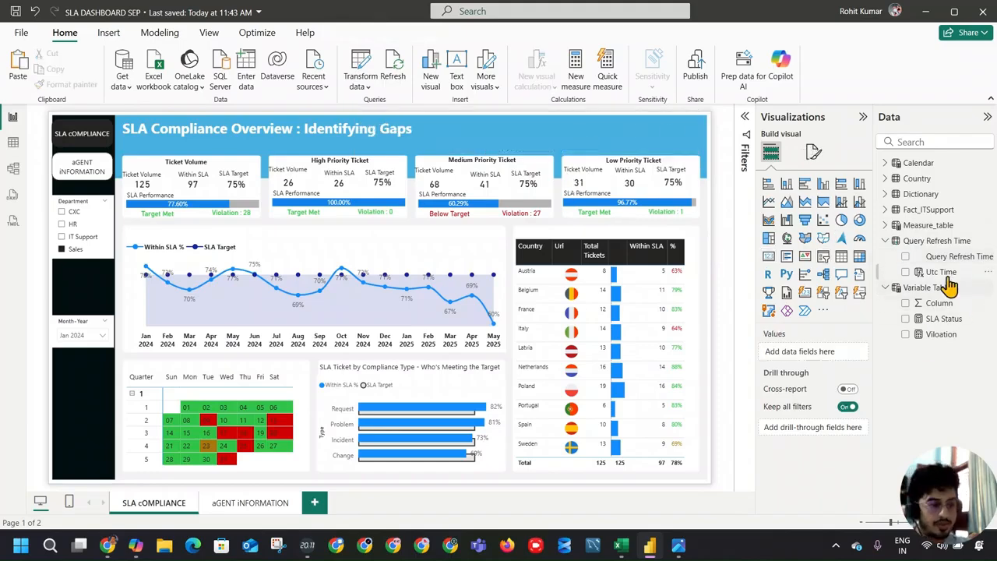
Step: Create a measure in the Query Refresh Time table and begin its formula with Last Refresh = "Last Refresh : " &
left_click(935, 241)
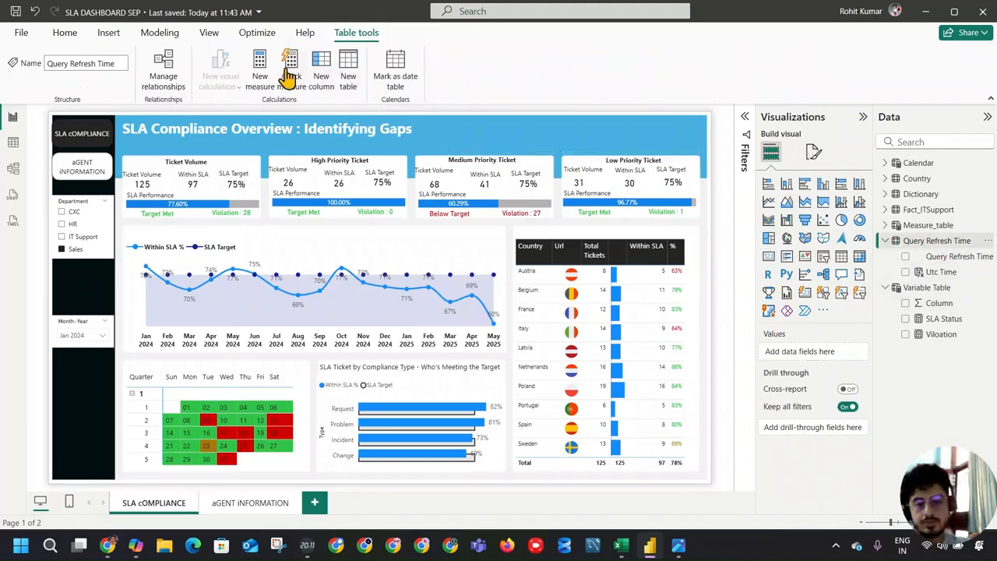
left_click(260, 67)
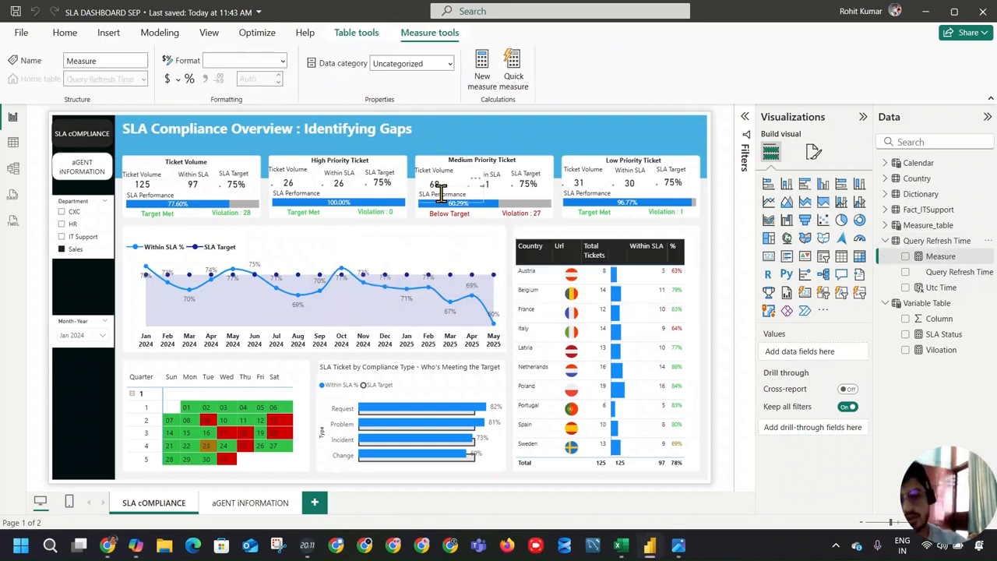
key("ctrl+a")
type("Last")
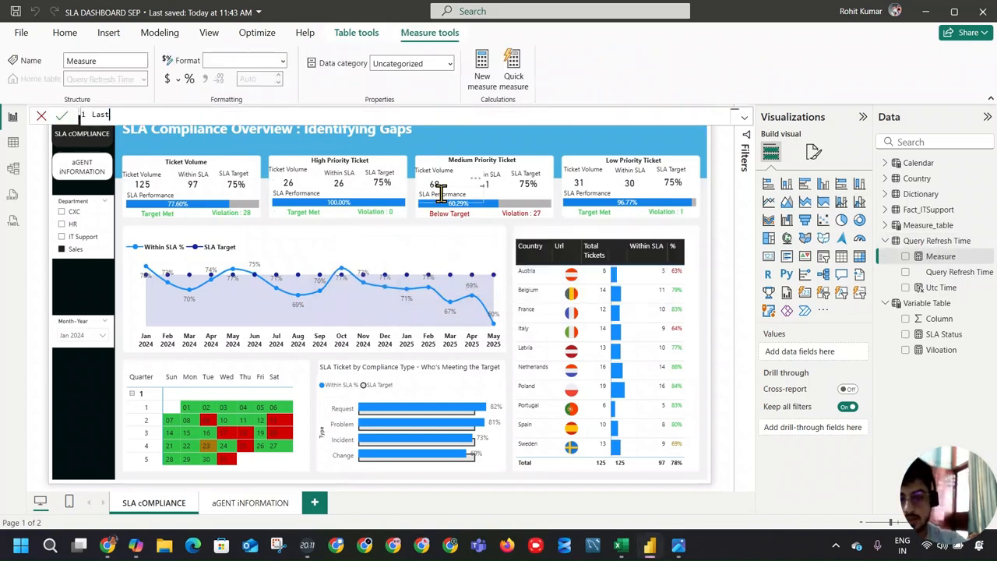
type(" Refresh ")
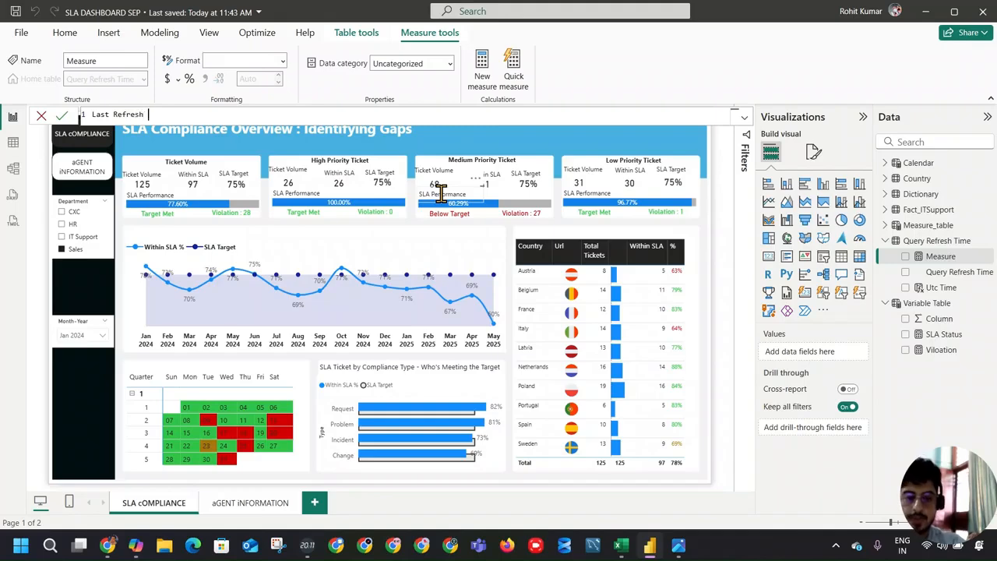
type("= \"Last Refre")
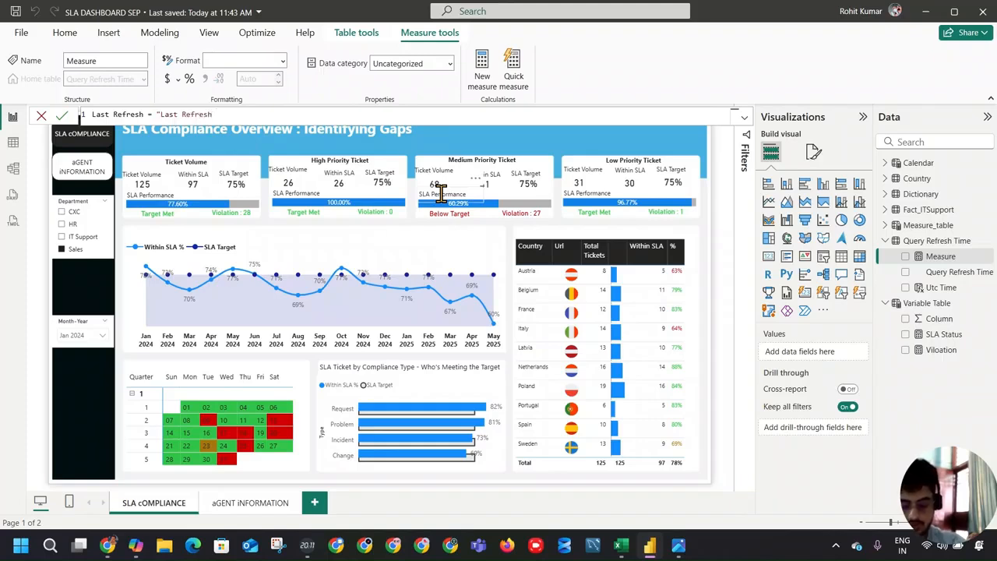
type("sh  \" \"")
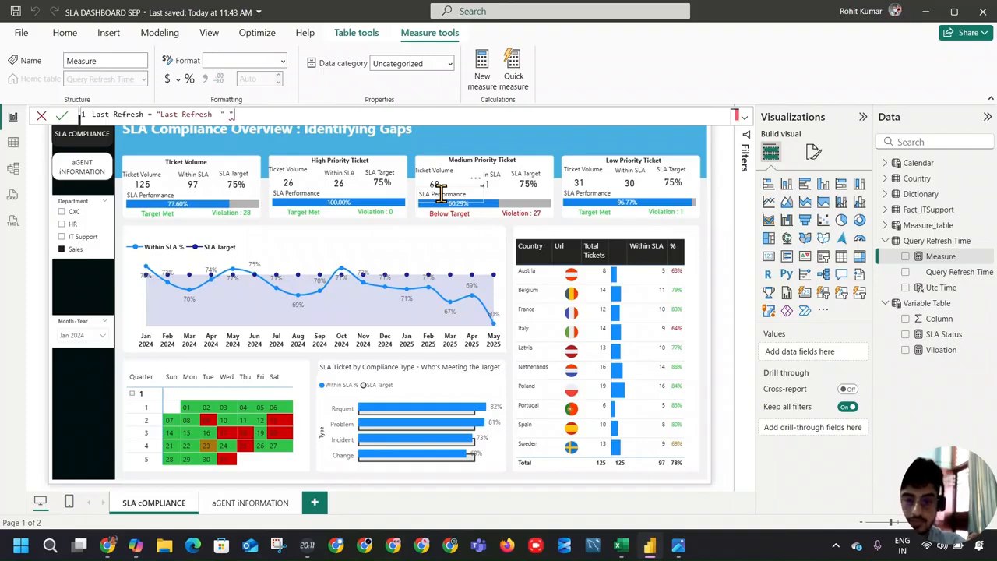
key("BackSpace")
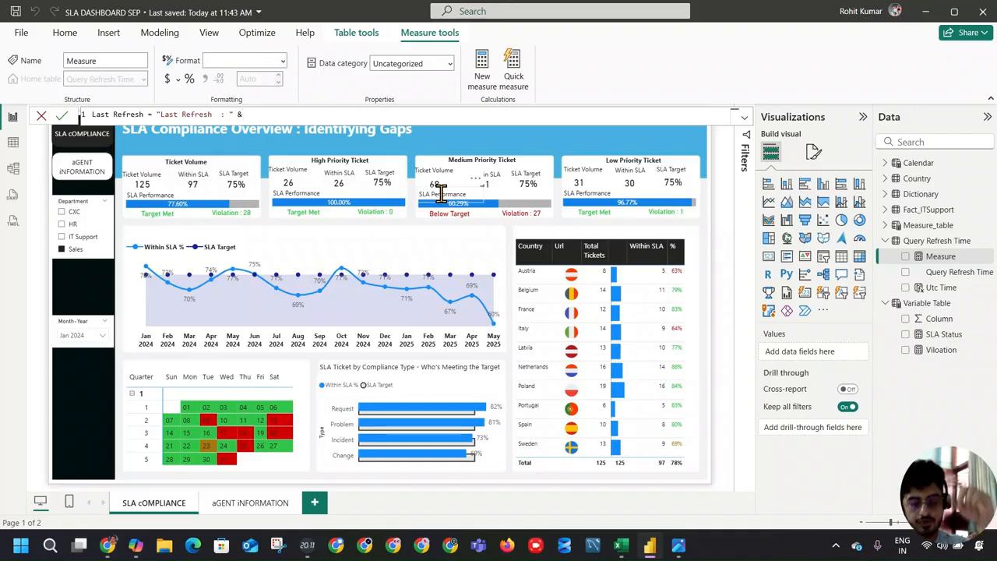
Step: Append the FORMAT function after the ampersand in the Last Refresh measure's formula
type("f")
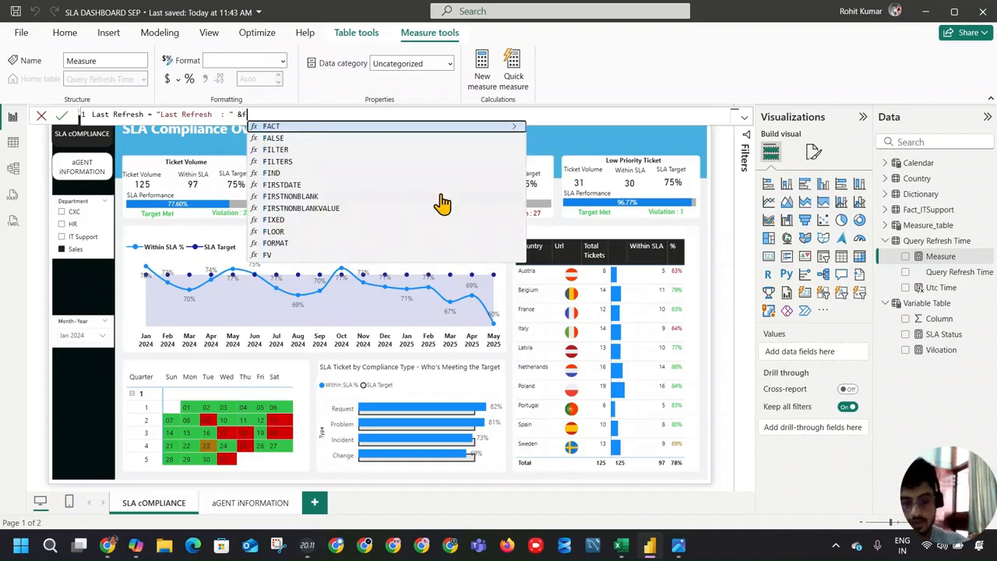
key("BackSpace")
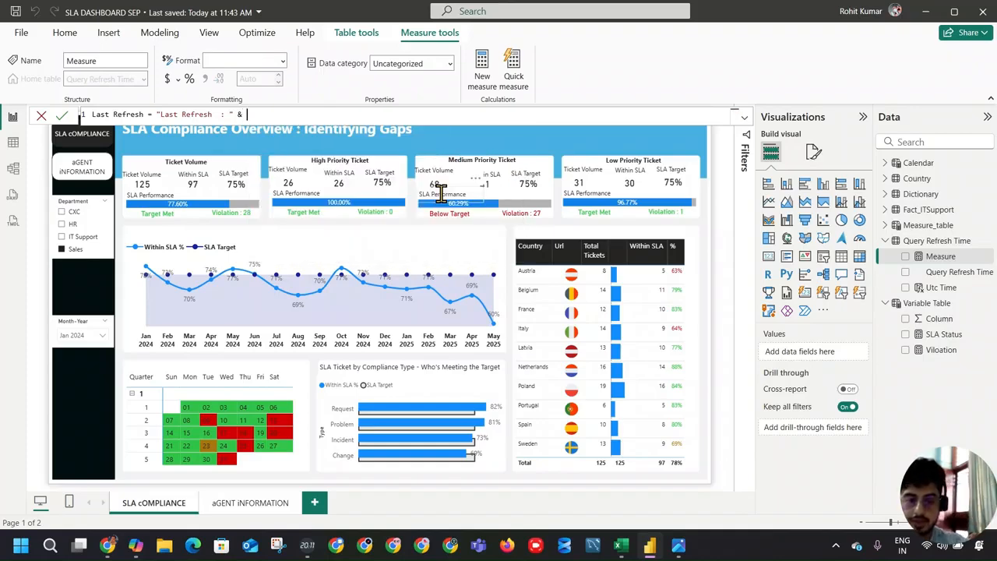
type("fro")
key("BackSpace")
key("BackSpace")
type("ORMAT(")
key("Tab")
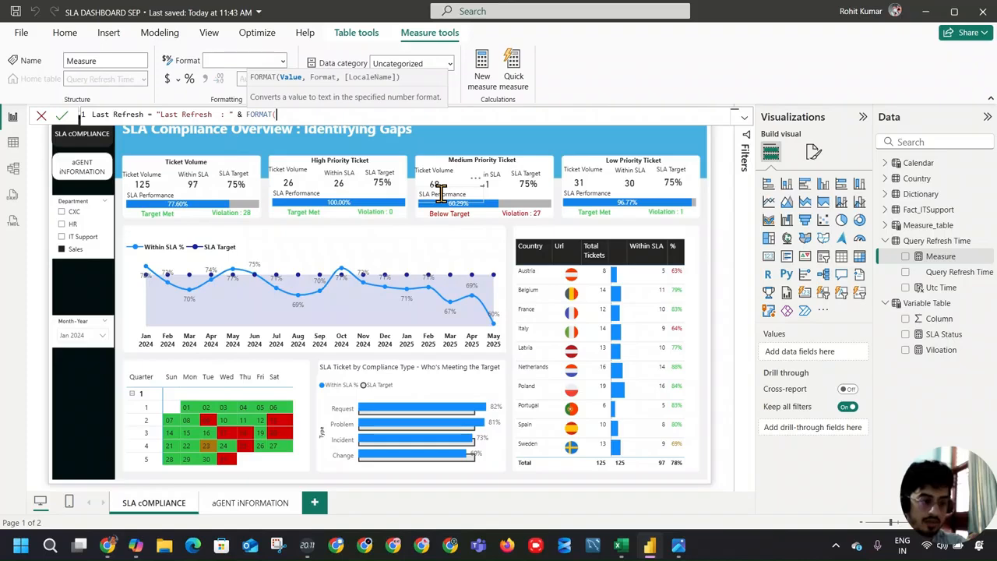
type("q")
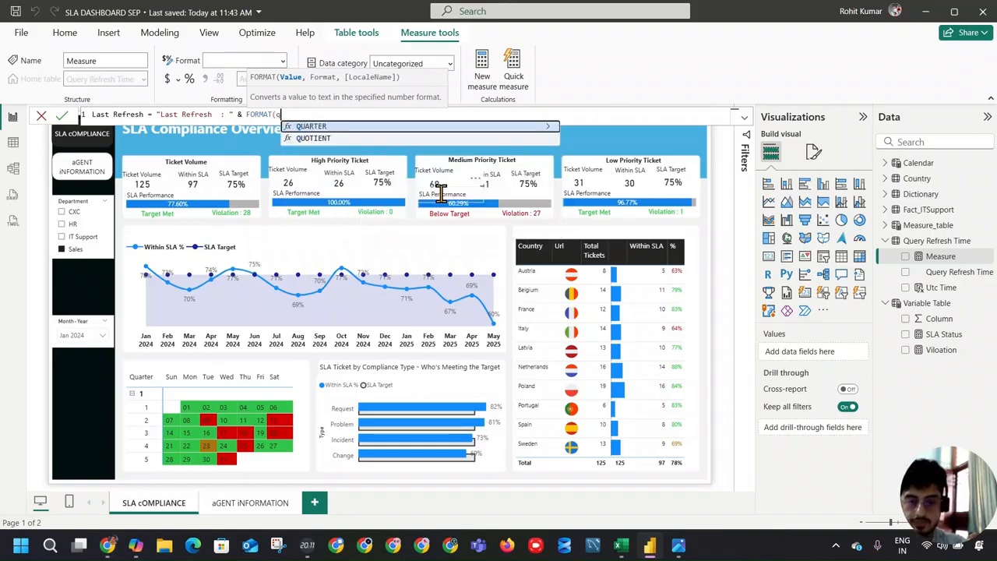
key("BackSpace")
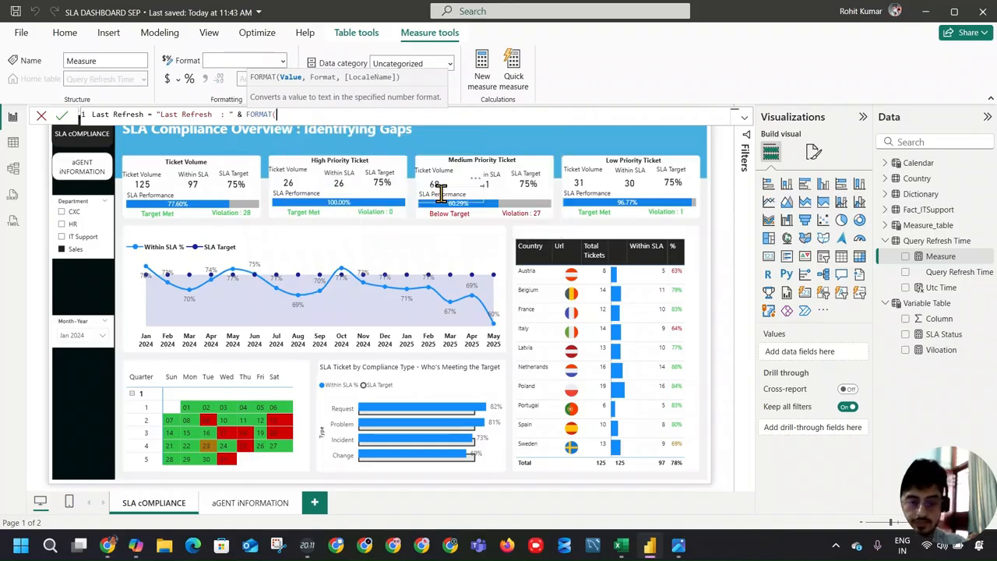
type("[")
key("BackSpace")
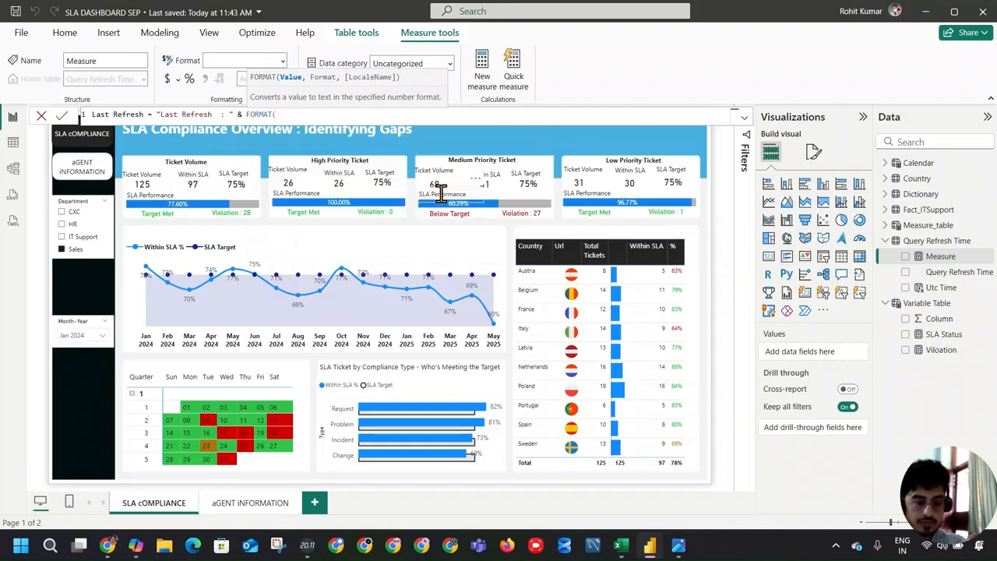
type("UTCNOW(")
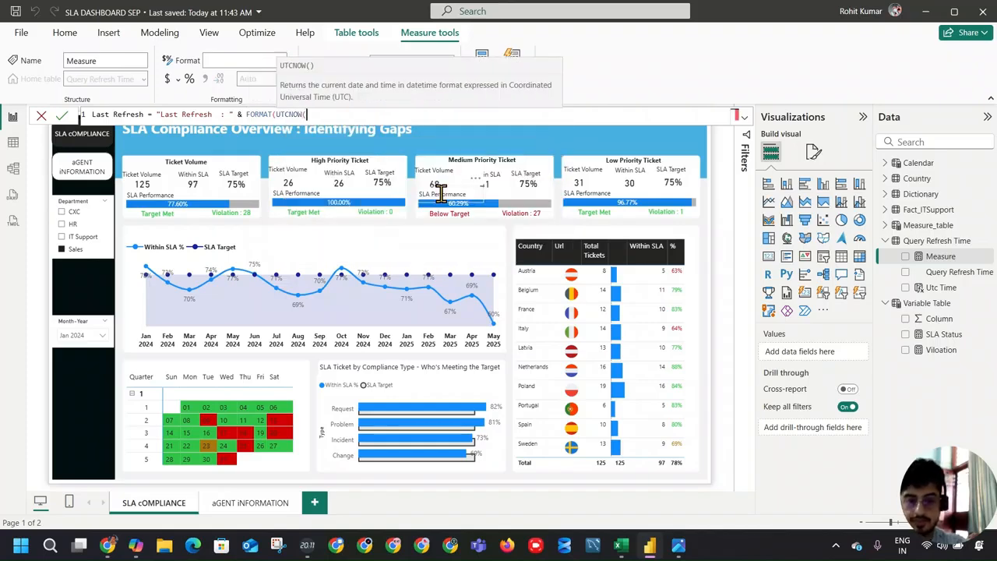
key("BackSpace")
key("BackSpace")
key("BackSpace")
key("BackSpace")
key("BackSpace")
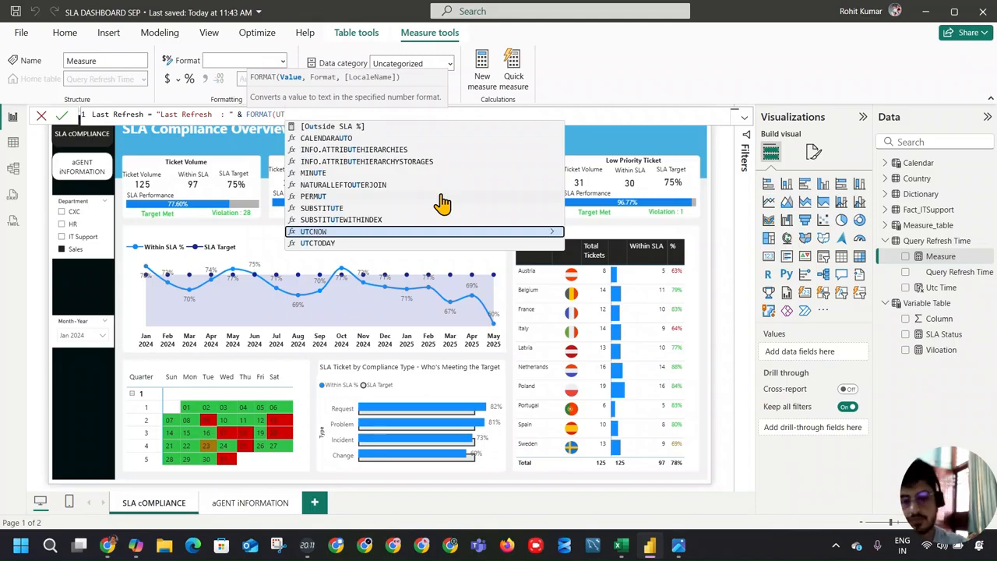
key("BackSpace")
key("BackSpace")
Step: Use SELECTEDVALUE('Query Refresh Time'[Query Refresh Time]) as the value argument of FORMAT in the Last Refresh measure
type("sel")
key("Down")
key("Down")
key("Down")
key("Down")
key("Tab")
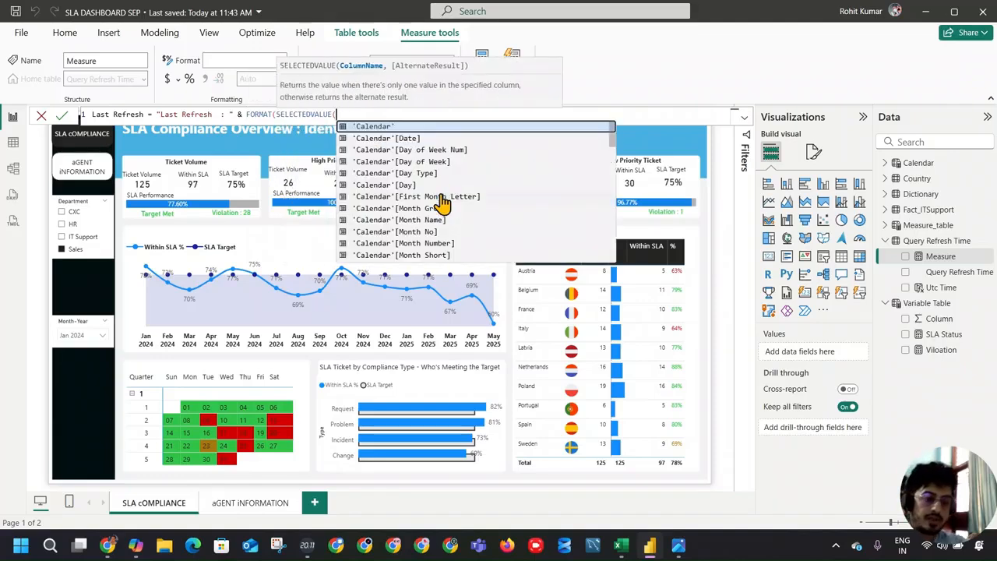
type("qu")
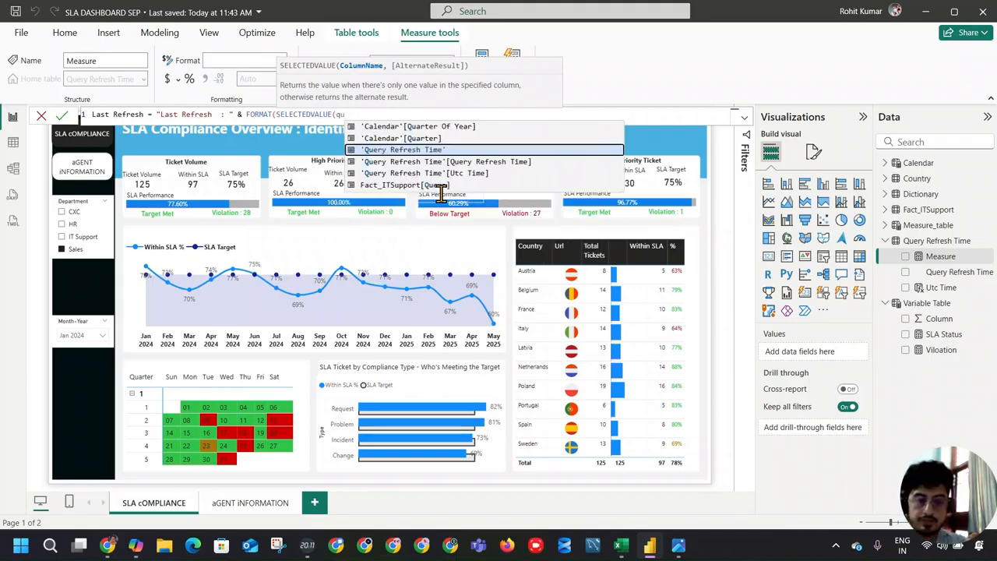
key("Down")
key("Tab")
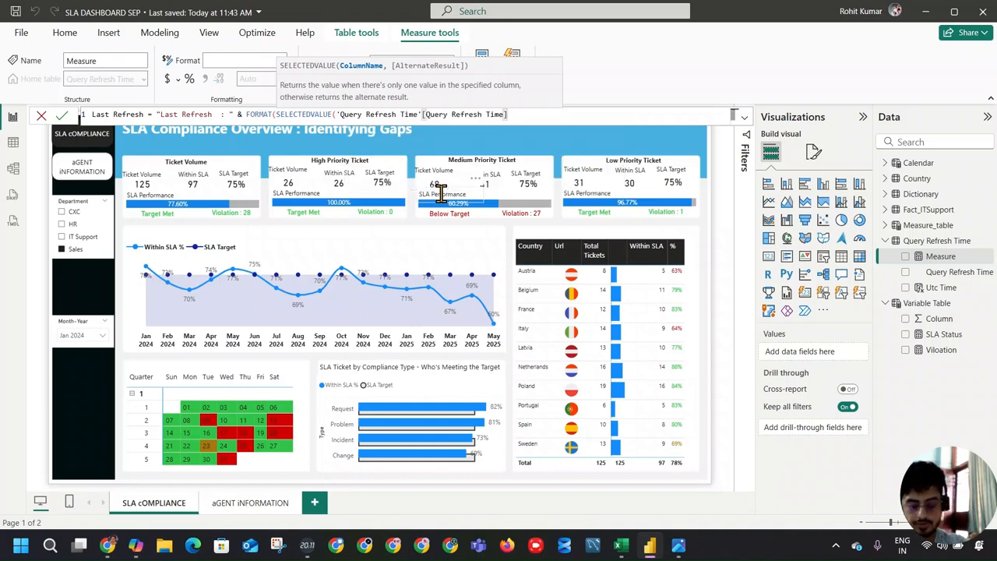
type(",")
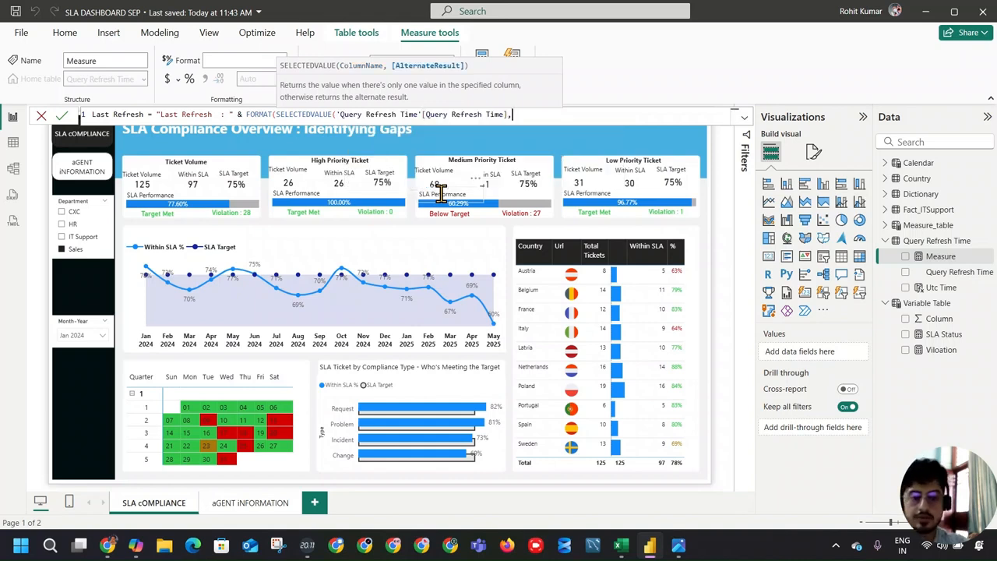
key("BackSpace")
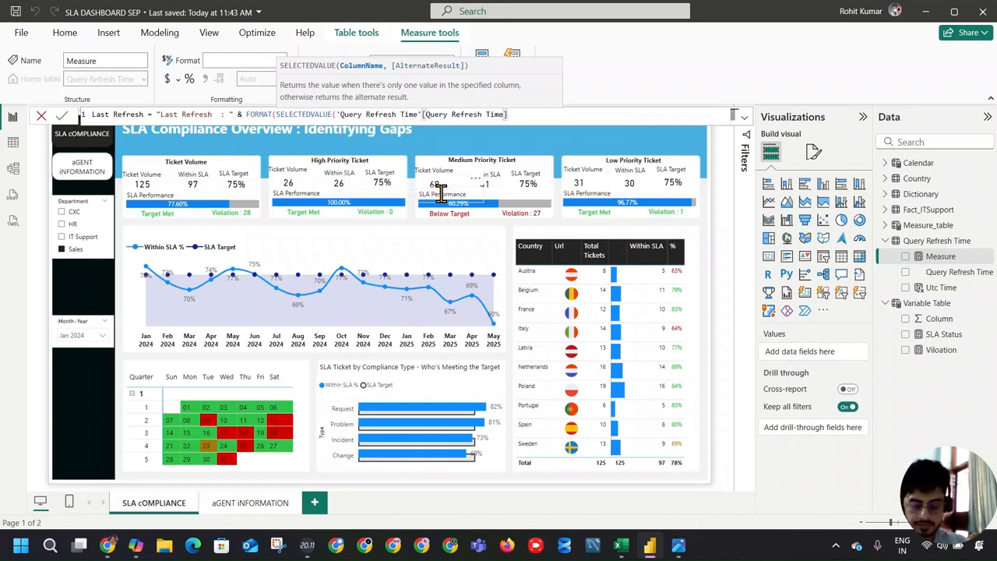
type(")")
type(")")
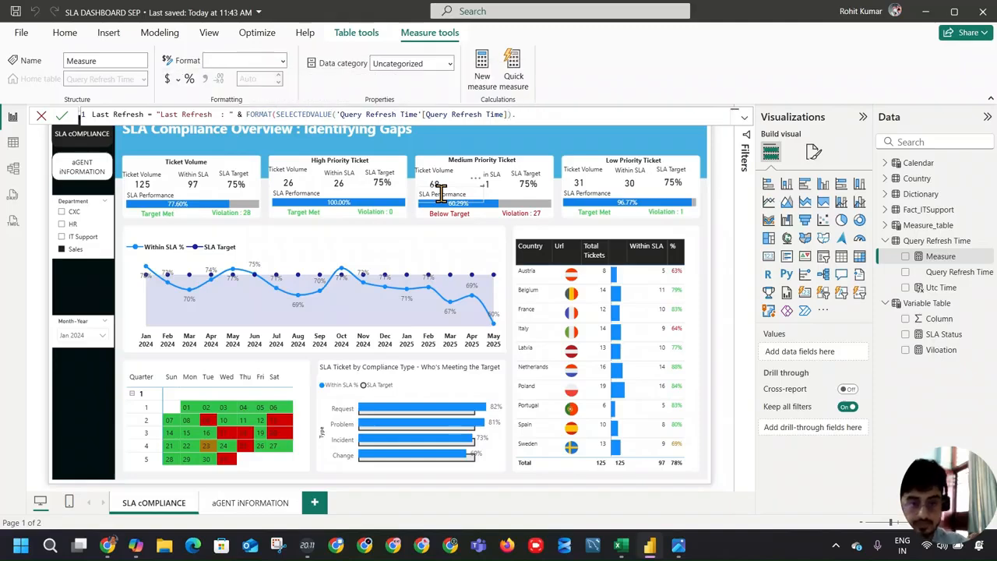
type(",")
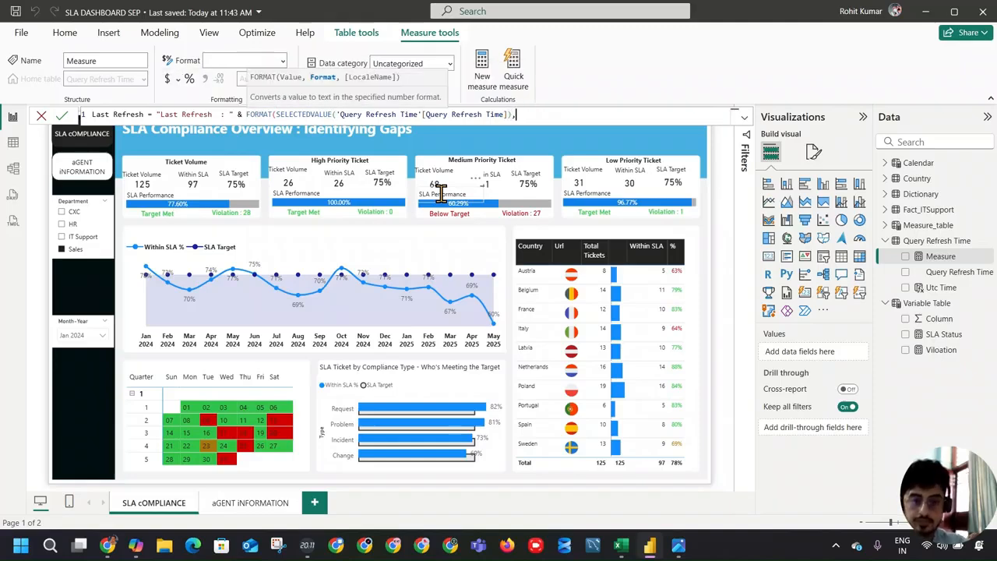
type("\"d")
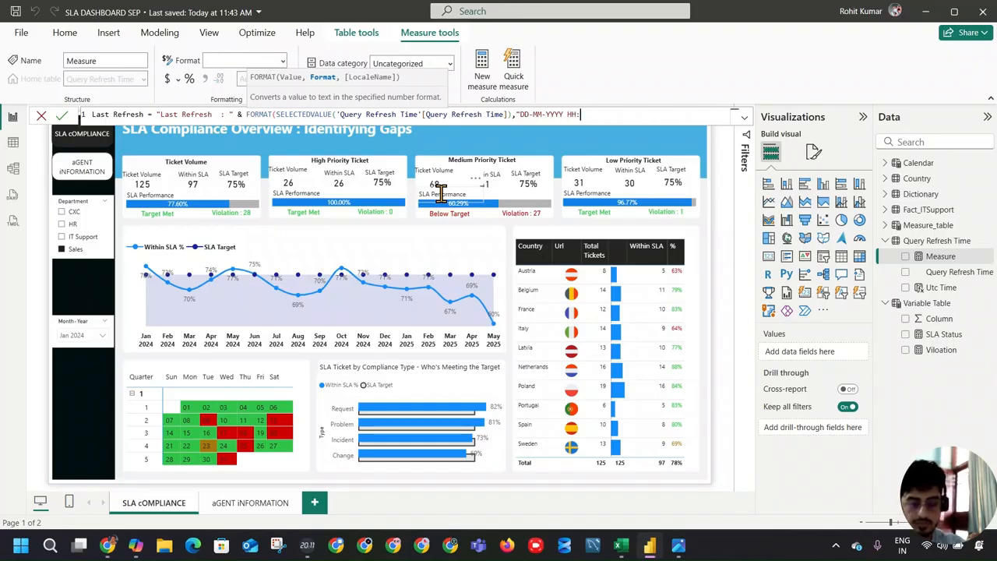
Step: Add the format string "DD-MM-YYYY HH:MM:SS" to the FORMAT function and commit the Last Refresh measure
type("SS")
key("shift+Return")
key("BackSpace")
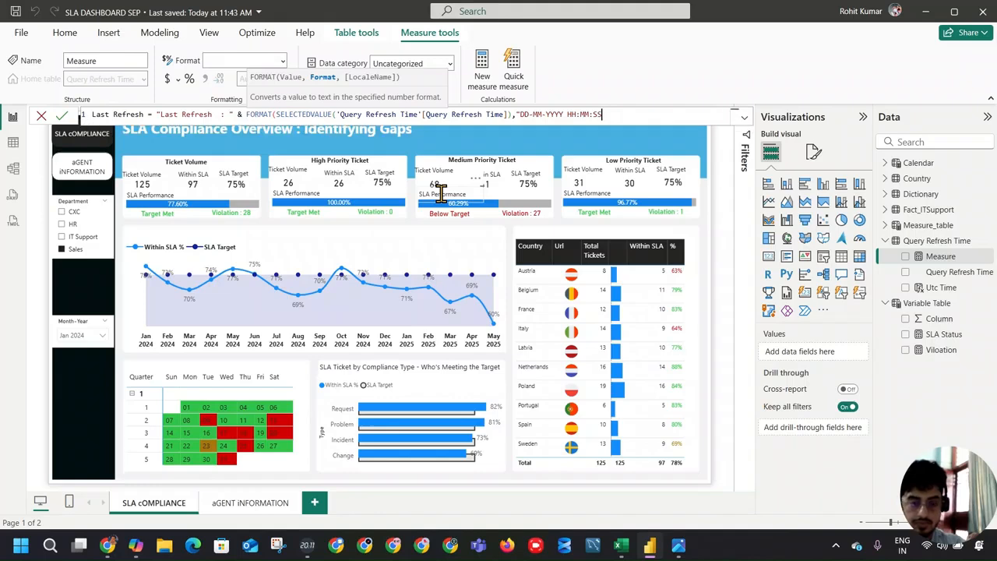
type(")")
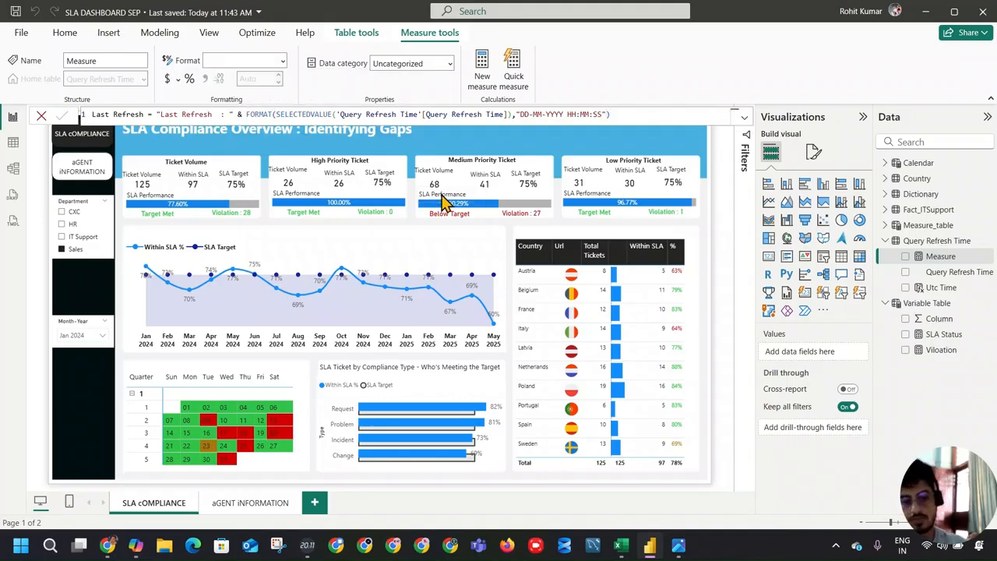
key("Return")
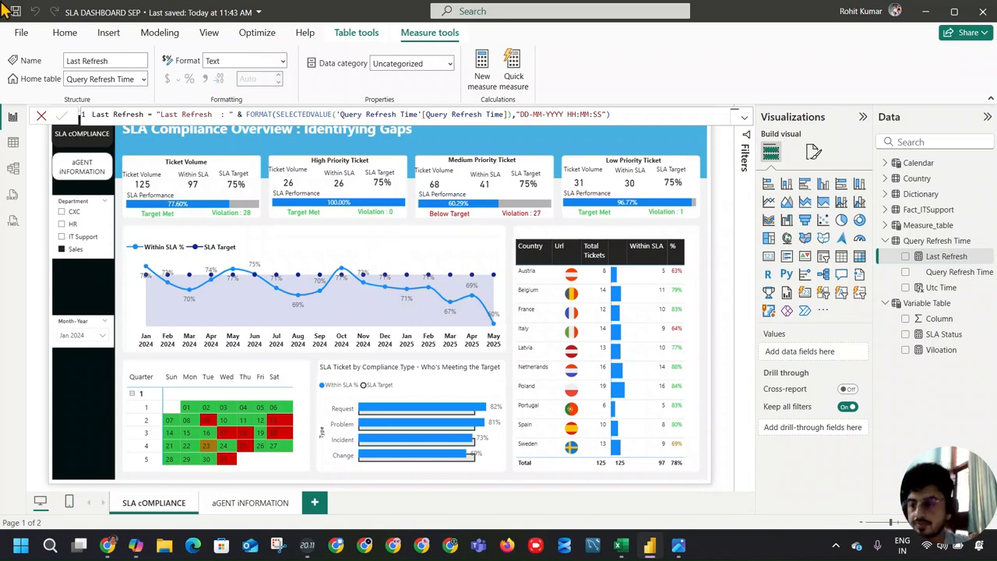
Step: Show the Last Refresh measure in a card visual wide enough to fit its text on one line
left_click(906, 259)
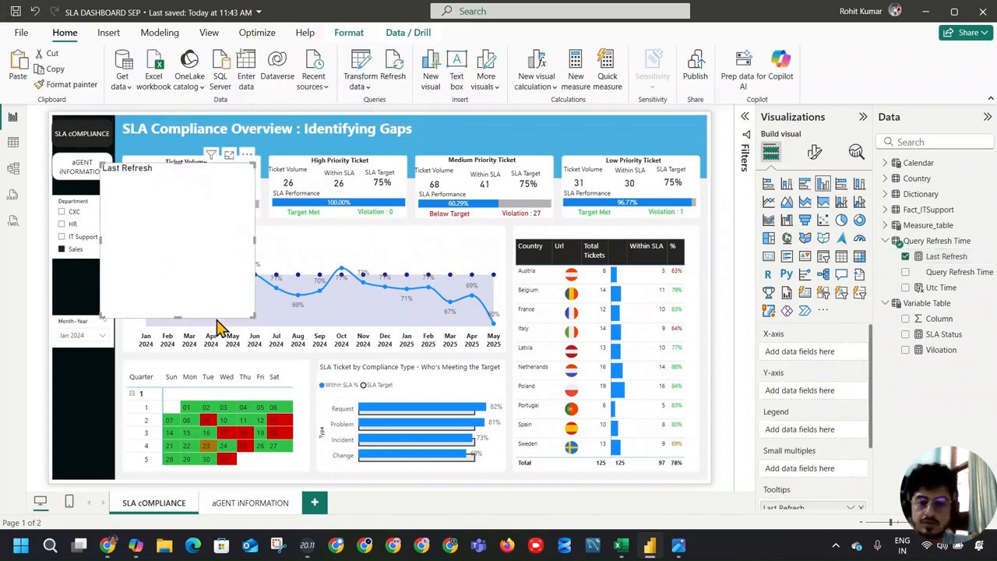
left_click_drag(249, 315, 394, 251)
left_click(768, 255)
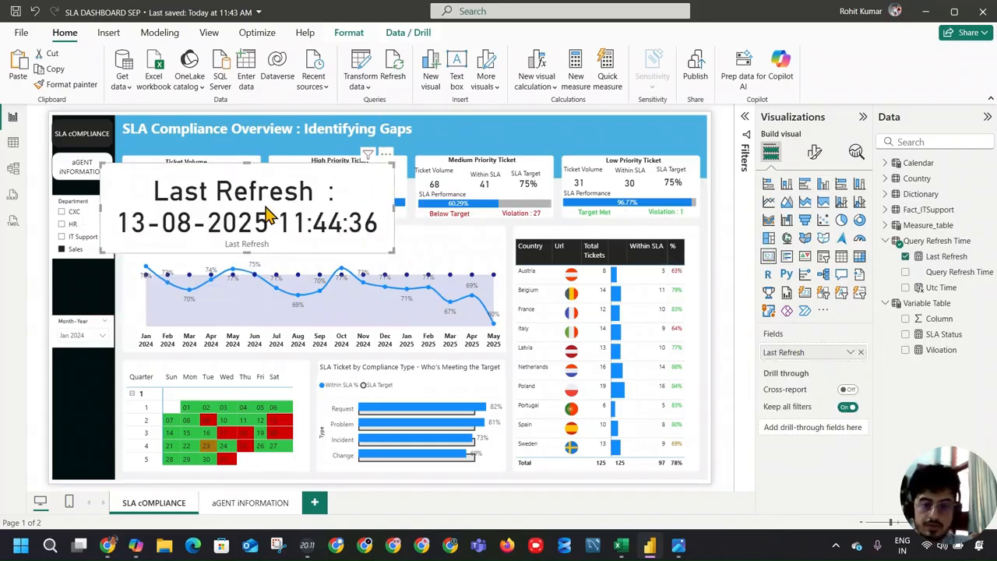
left_click_drag(393, 202, 632, 204)
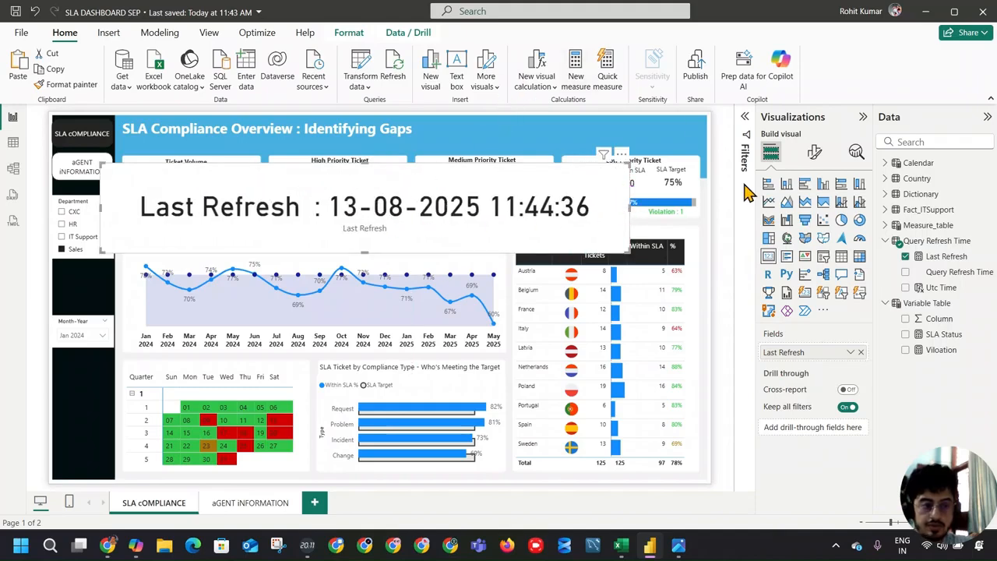
Step: Turn off the Last Refresh card's category label and set its callout value font size to 20
left_click(814, 153)
left_click(856, 267)
left_click(803, 240)
left_click(840, 285)
type("20")
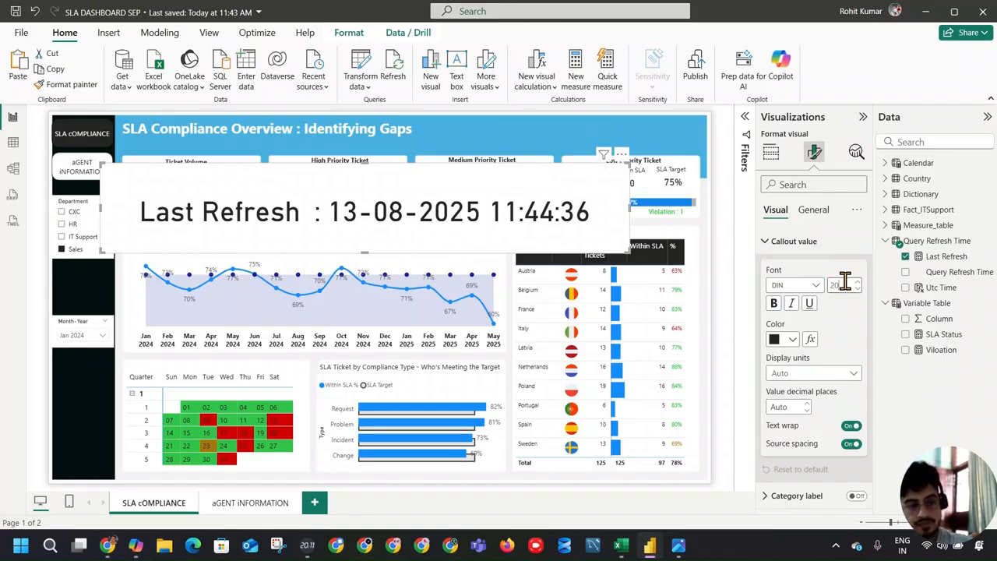
Step: Shrink the Last Refresh card and fit it into the dashboard header, to the right of the title
left_click(78, 249)
left_click(159, 224)
left_click_drag(101, 249, 512, 133)
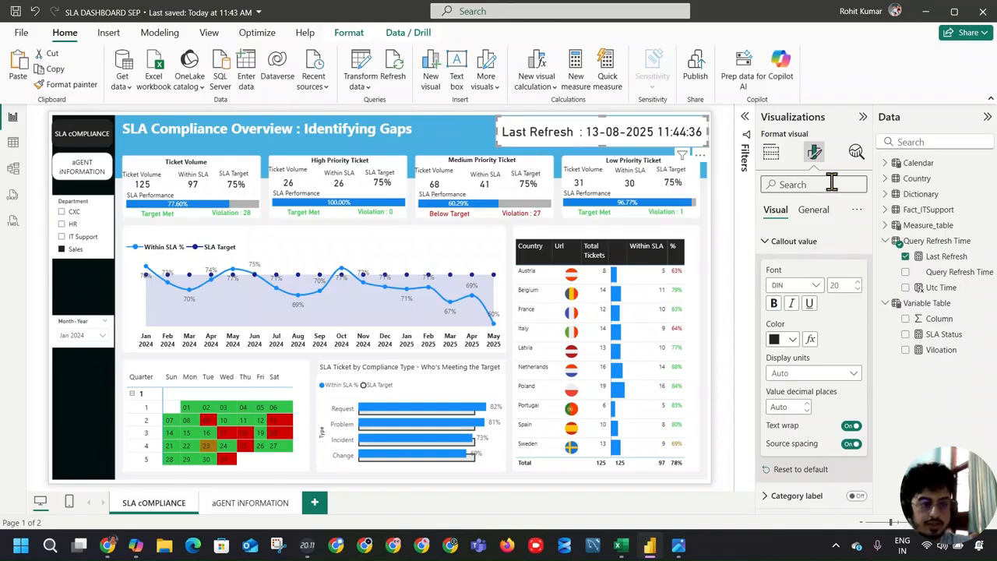
Step: Turn off the background of the Last Refresh card so it blends into the blue header
left_click(789, 241)
left_click(814, 210)
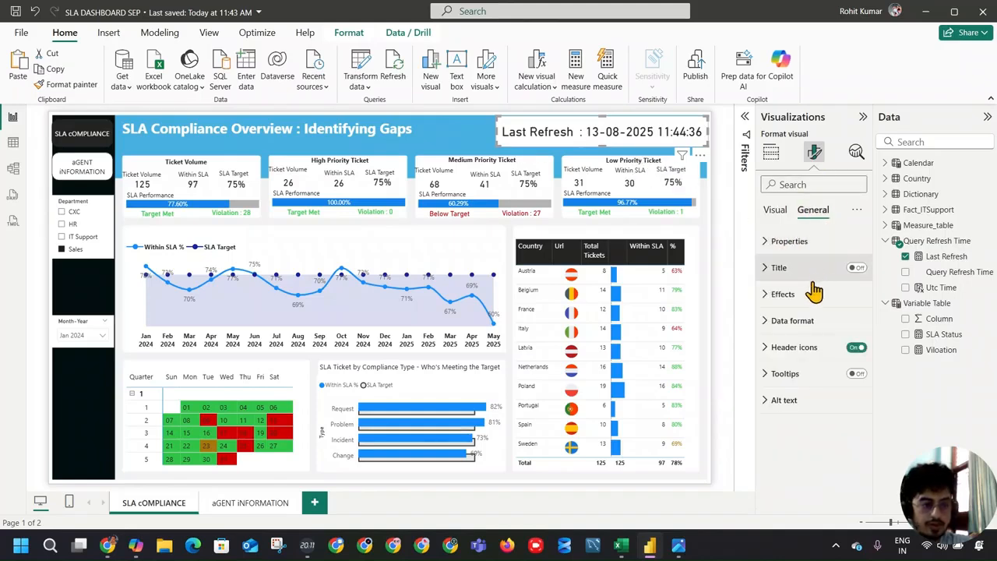
left_click(802, 294)
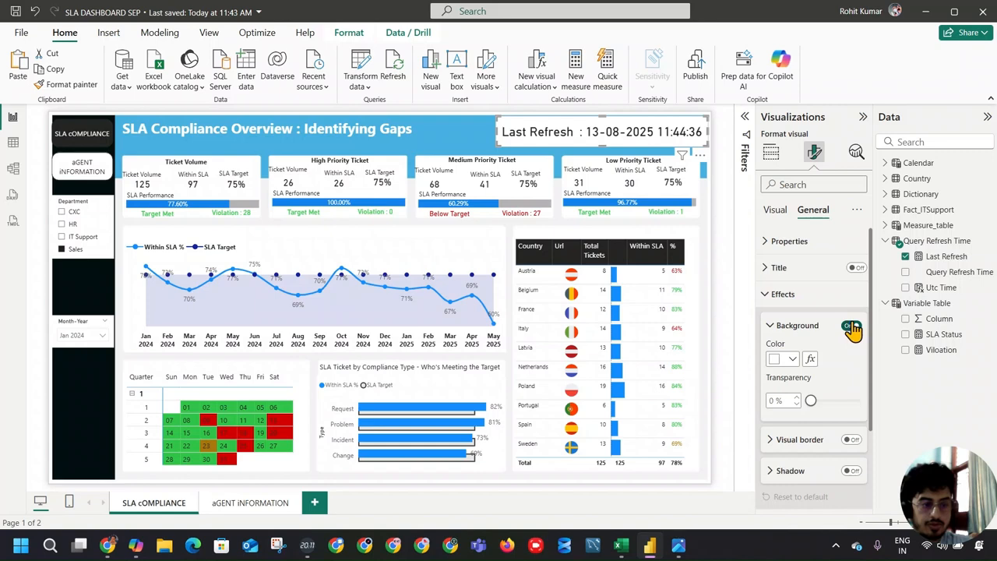
left_click(851, 328)
left_click(464, 121)
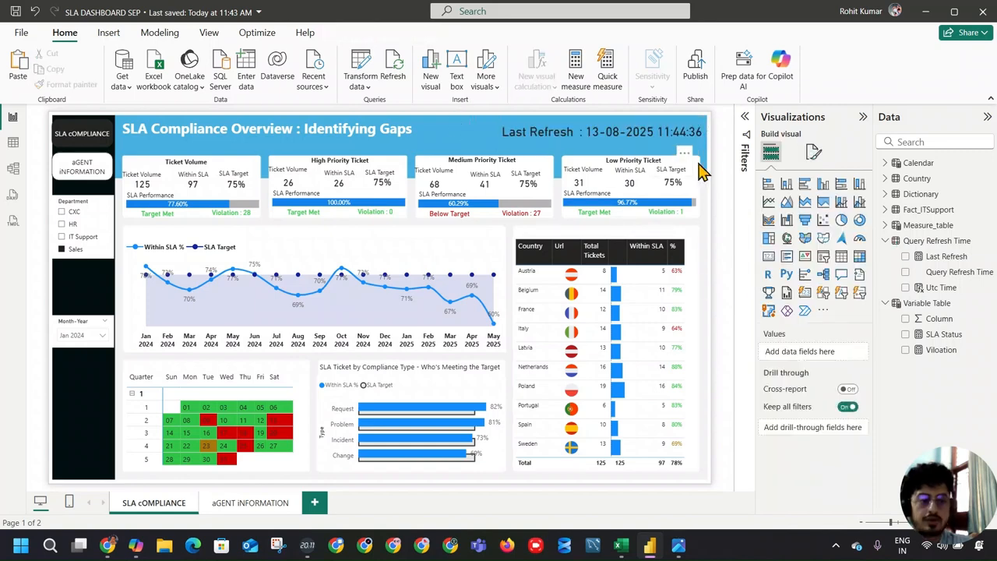
Step: Save the report, refresh its data to update the last-refresh label, and save again
left_click(14, 12)
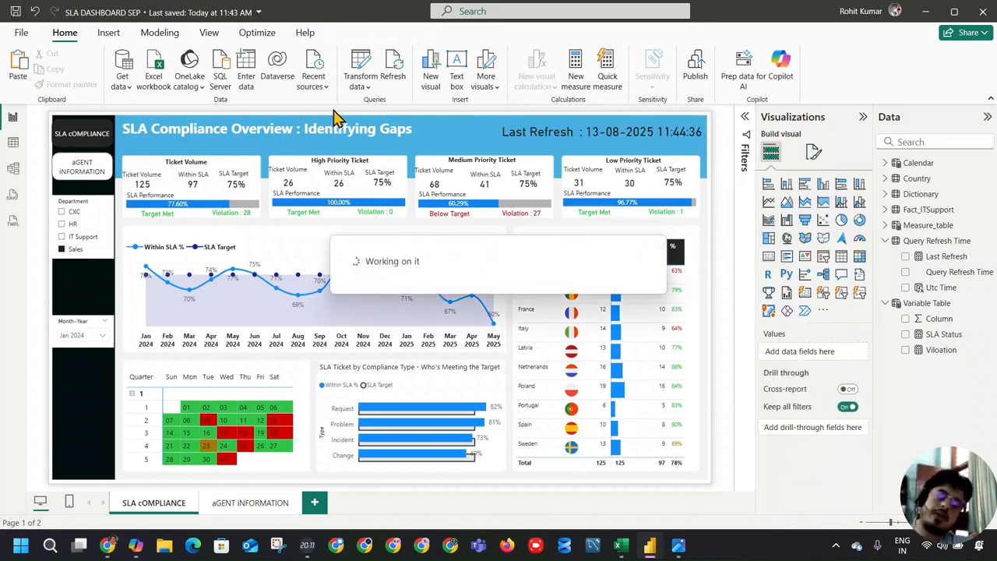
left_click(392, 70)
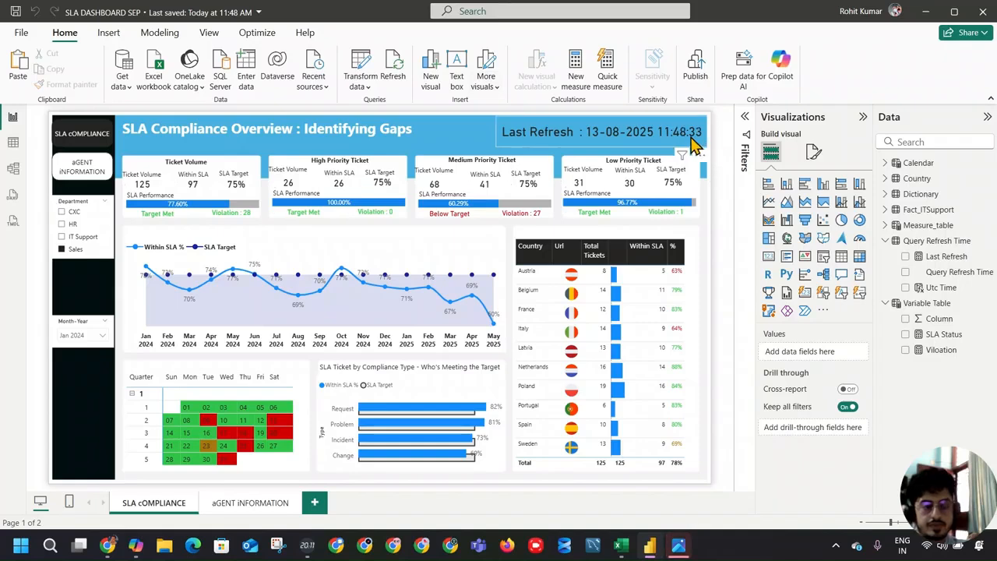
left_click(16, 8)
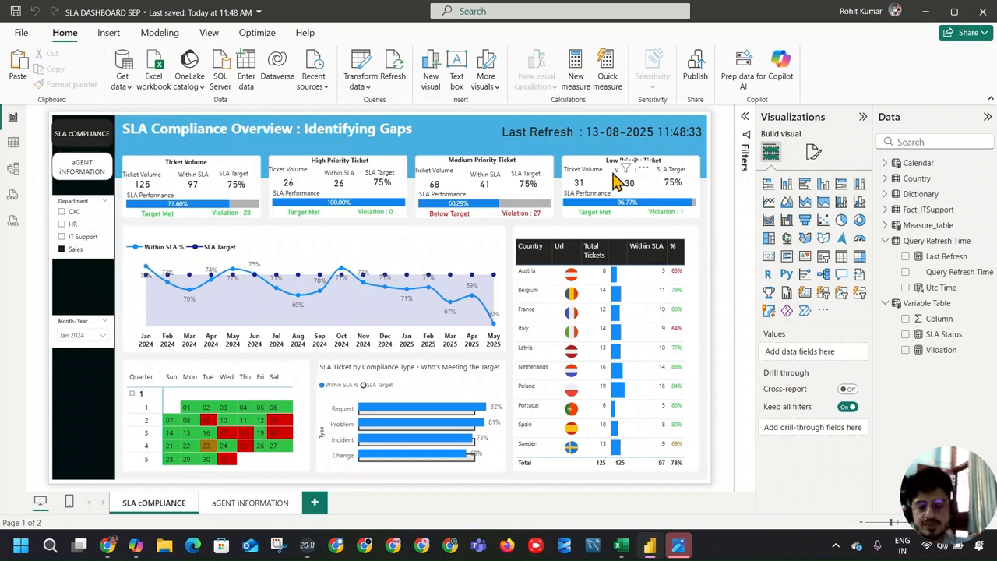
Step: Try a narrative visual of the Custom type on the SLA compliance page
left_click(247, 34)
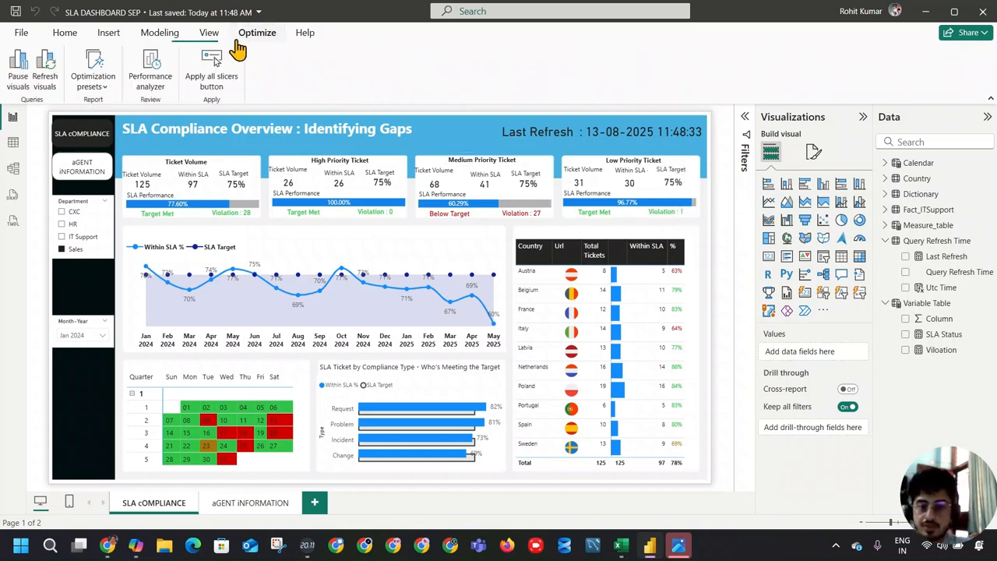
left_click(209, 35)
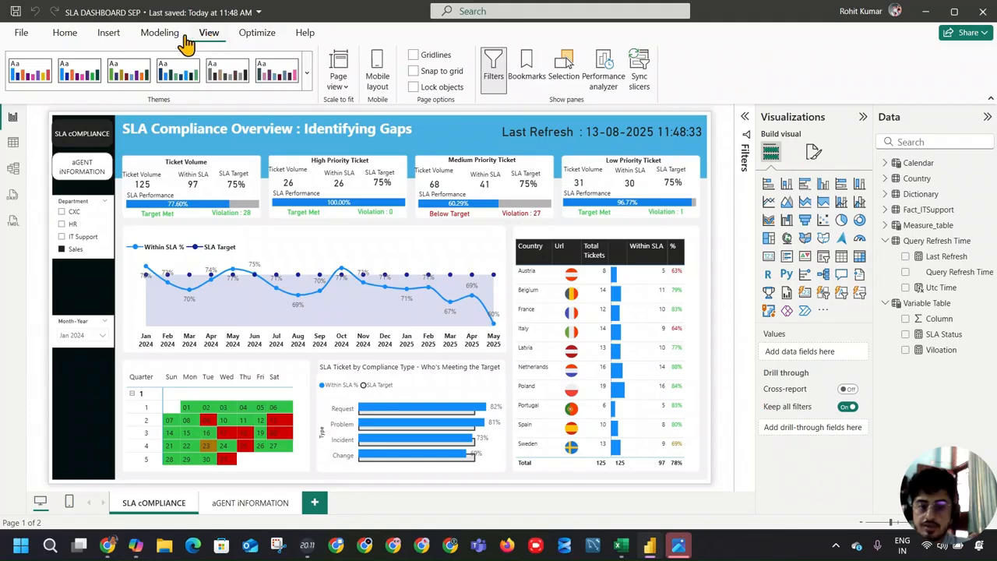
left_click(159, 35)
left_click(109, 34)
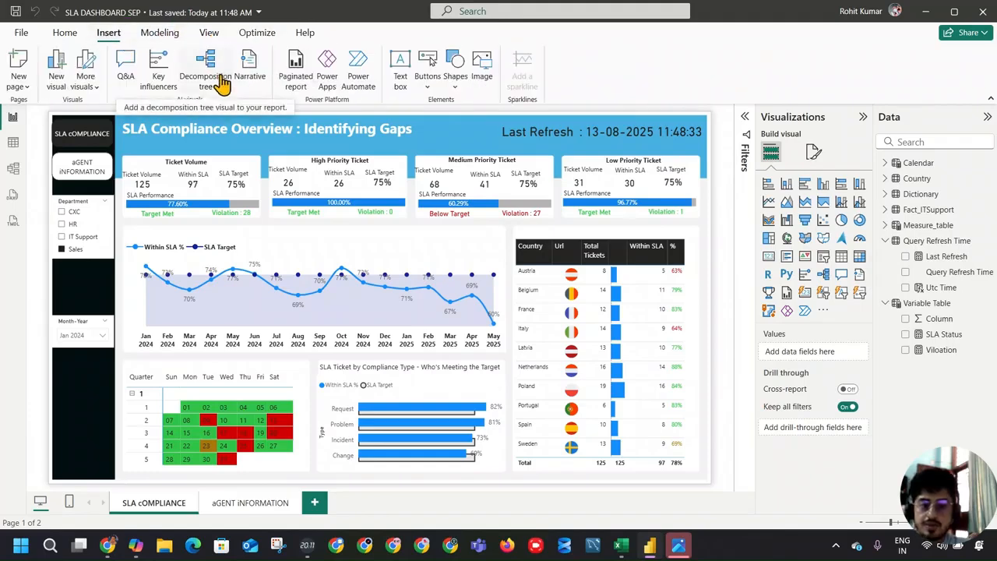
left_click(249, 68)
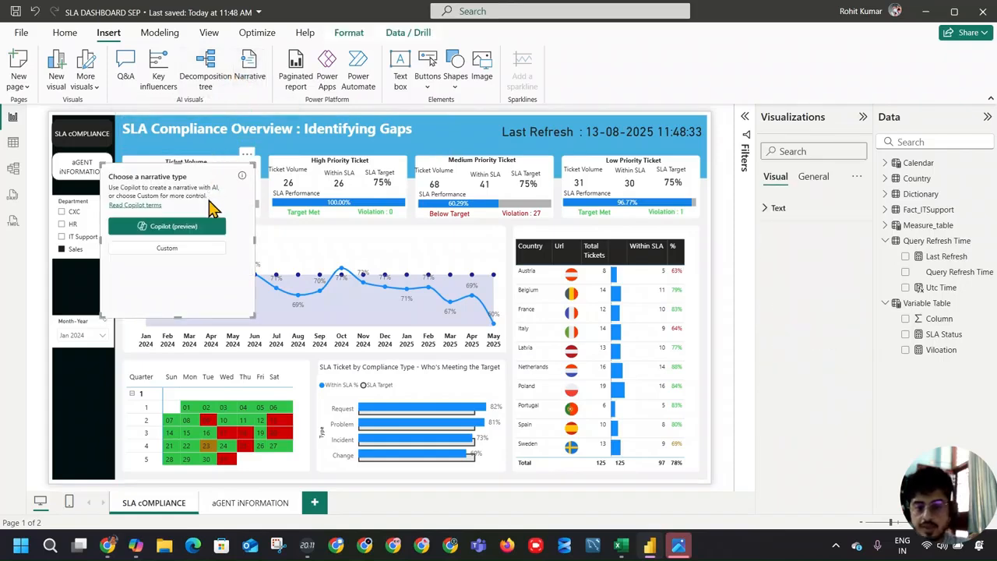
left_click(196, 248)
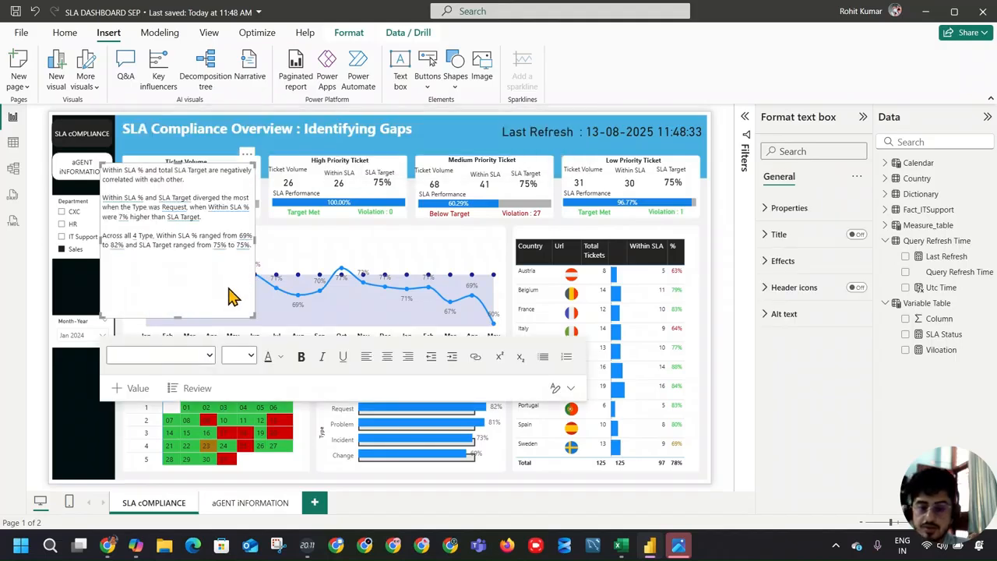
Step: Widen the narrative visual across the dashboard to read its text, and remove the visual
left_click(198, 309)
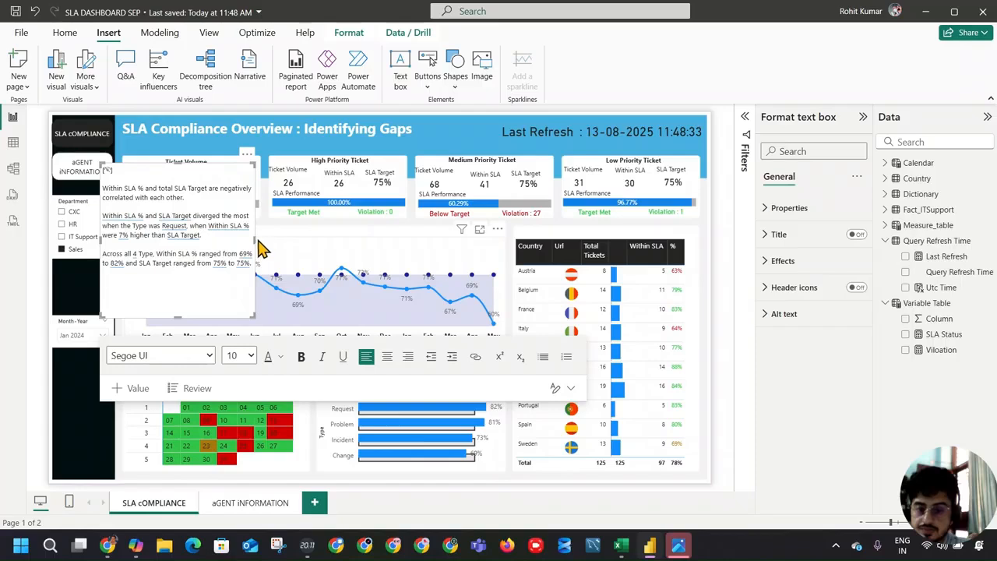
left_click_drag(256, 239, 578, 234)
left_click_drag(338, 319, 340, 286)
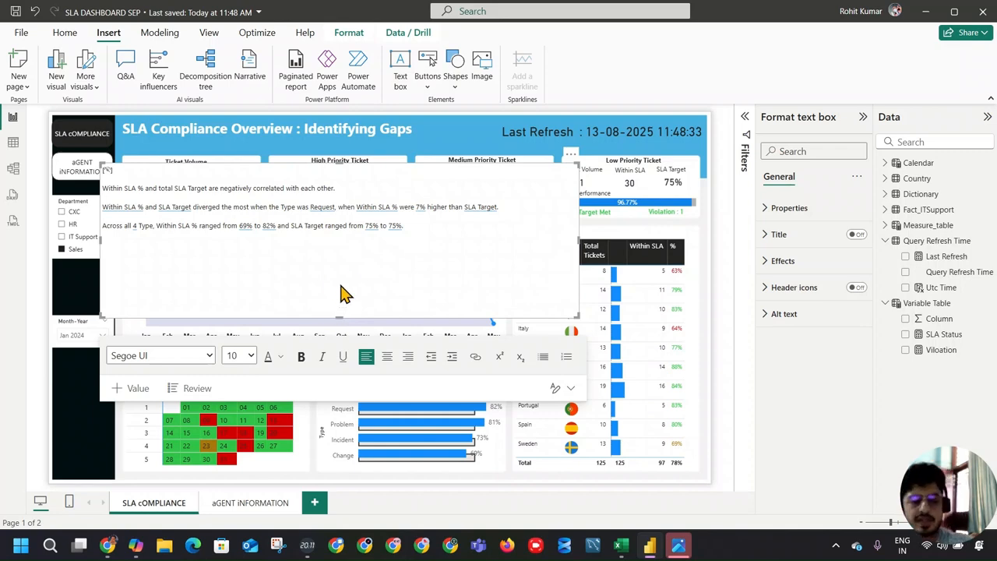
left_click(572, 155)
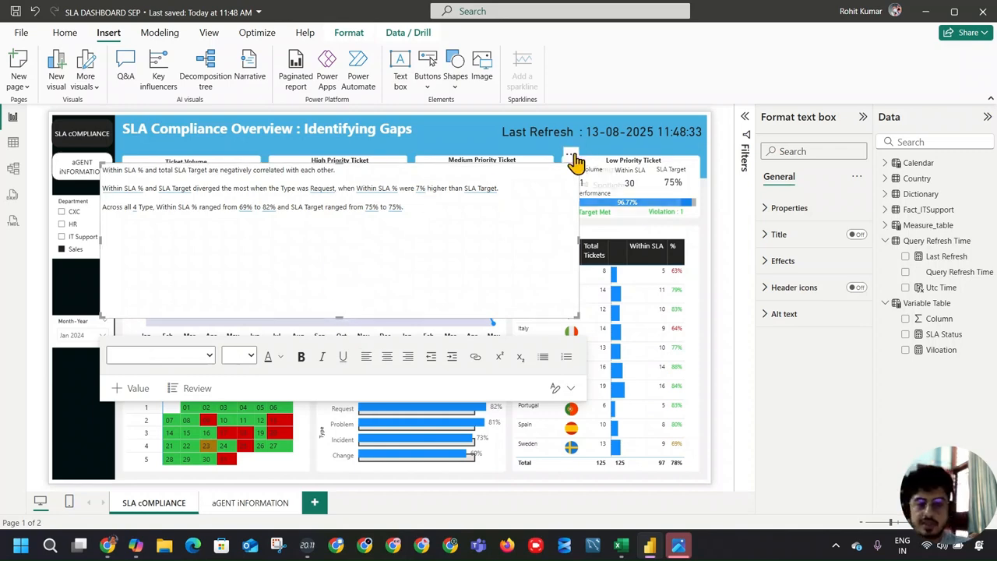
left_click(596, 171)
Step: Select the SLA trend line chart and collapse the Visualizations and Data panes
left_click(312, 243)
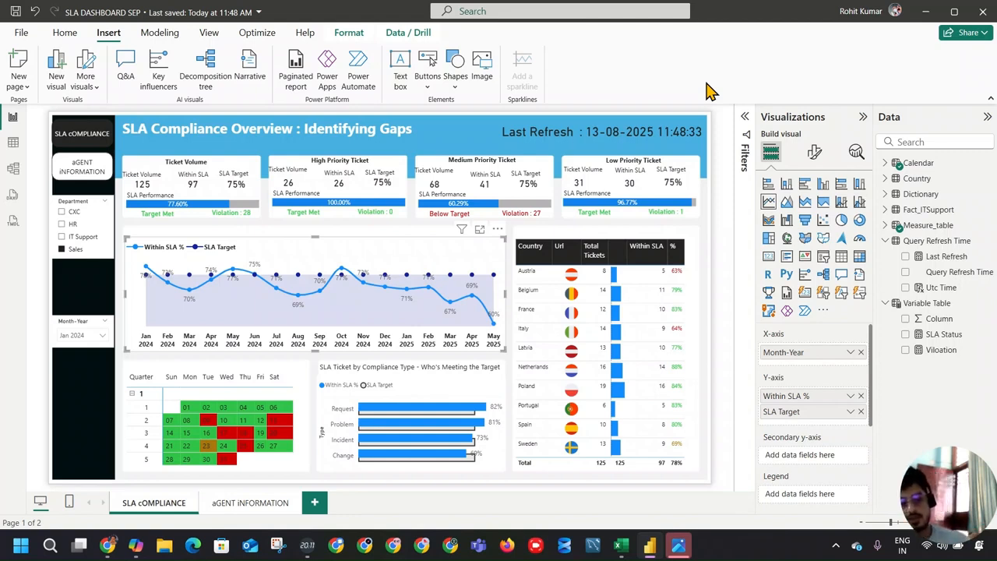
left_click(863, 118)
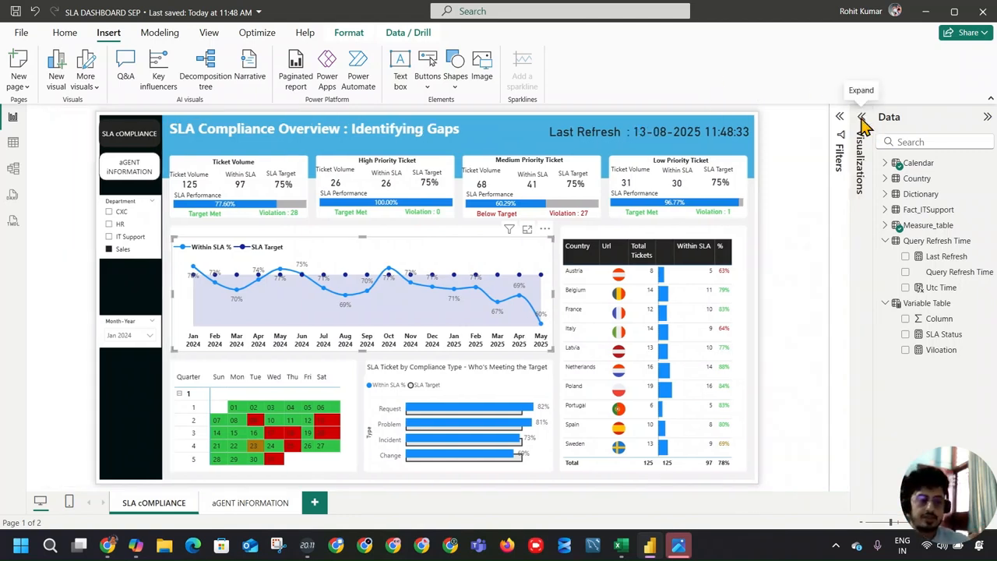
left_click(988, 118)
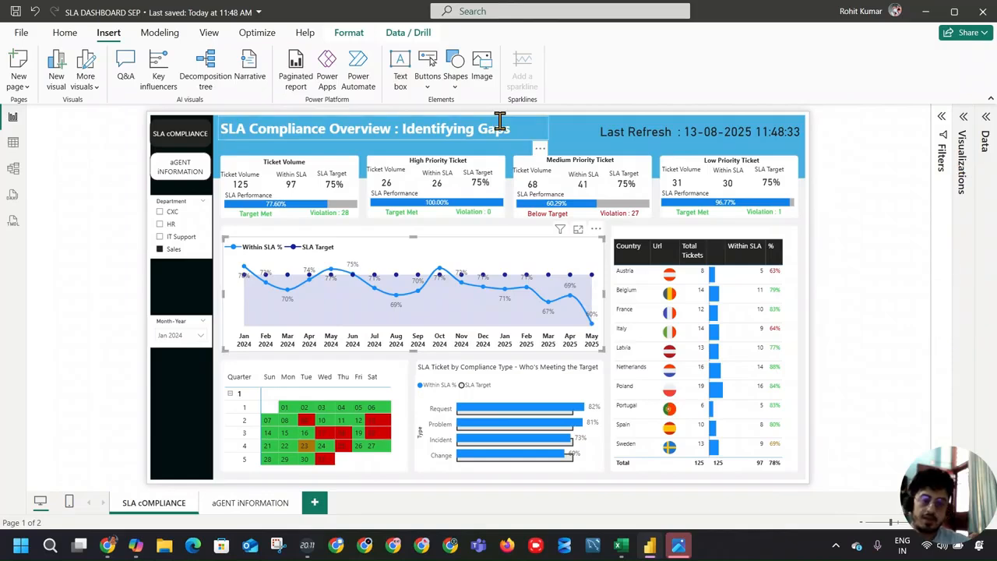